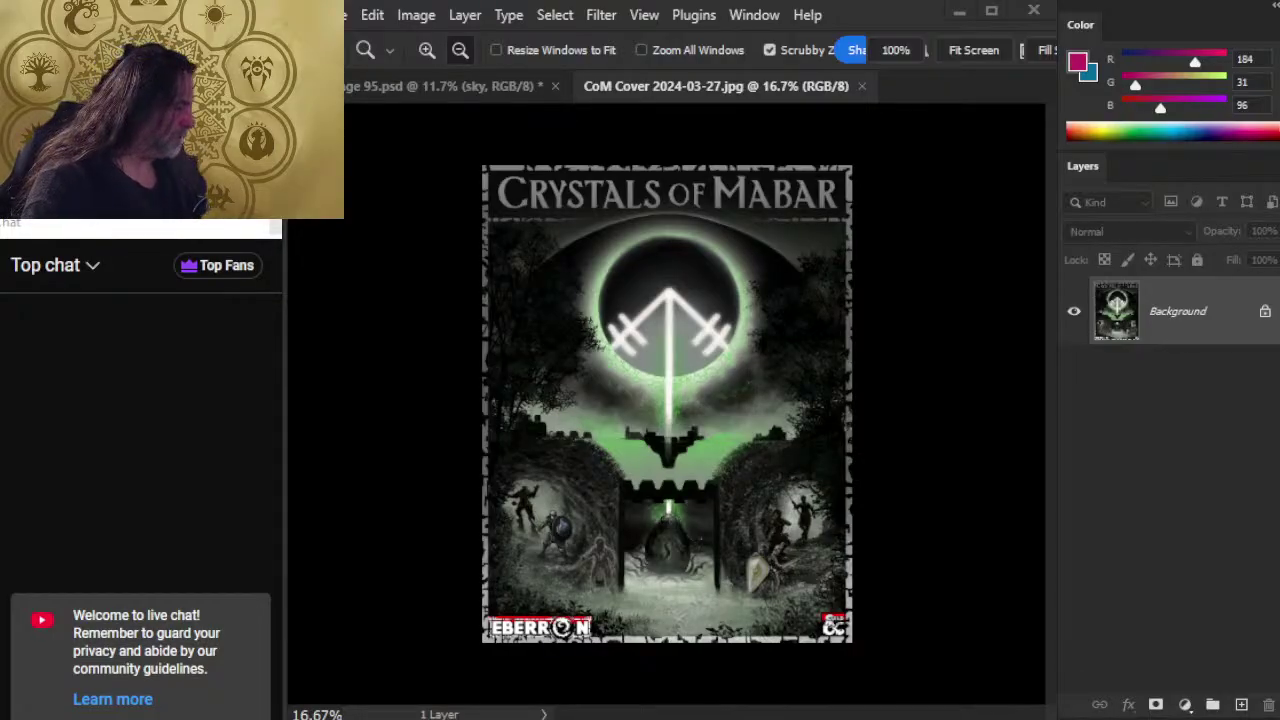
- Switch to the browser's YouTube page and like the Eberron Art Stream ep 509 live stream
{"action": "left_click_drag", "start_coordinate": [1232, 624], "coordinate": [1236, 590]}
{"action": "key", "text": "alt+Tab"}
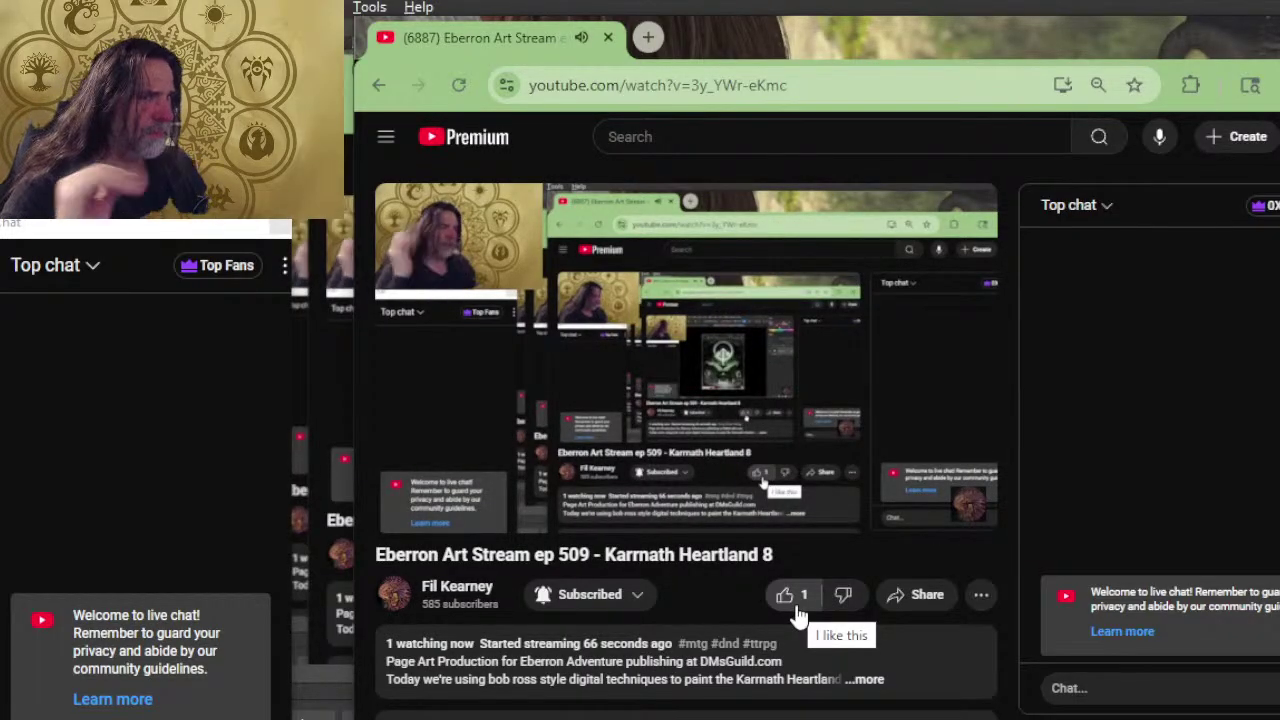
{"action": "left_click", "coordinate": [797, 612]}
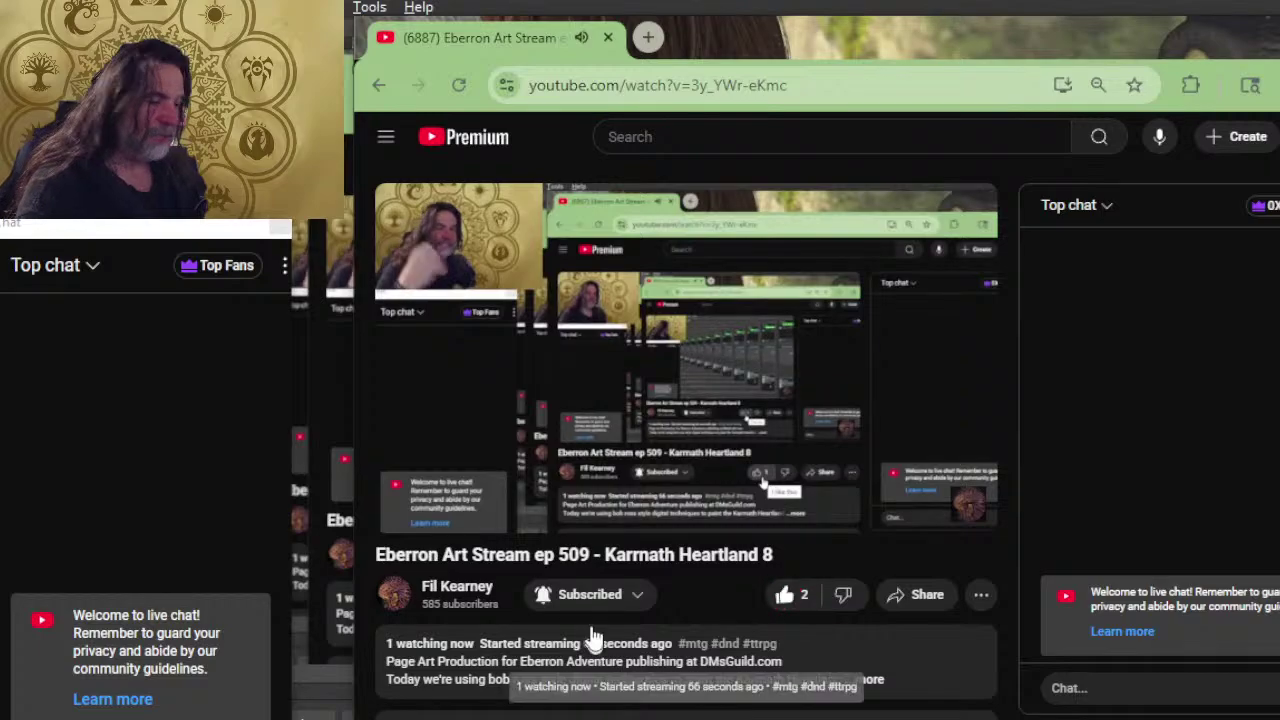
- Expand the stream's description and look through its playlist, community and DMsGuild product links
{"action": "scroll", "coordinate": [595, 510], "scroll_direction": "down", "scroll_amount": 2}
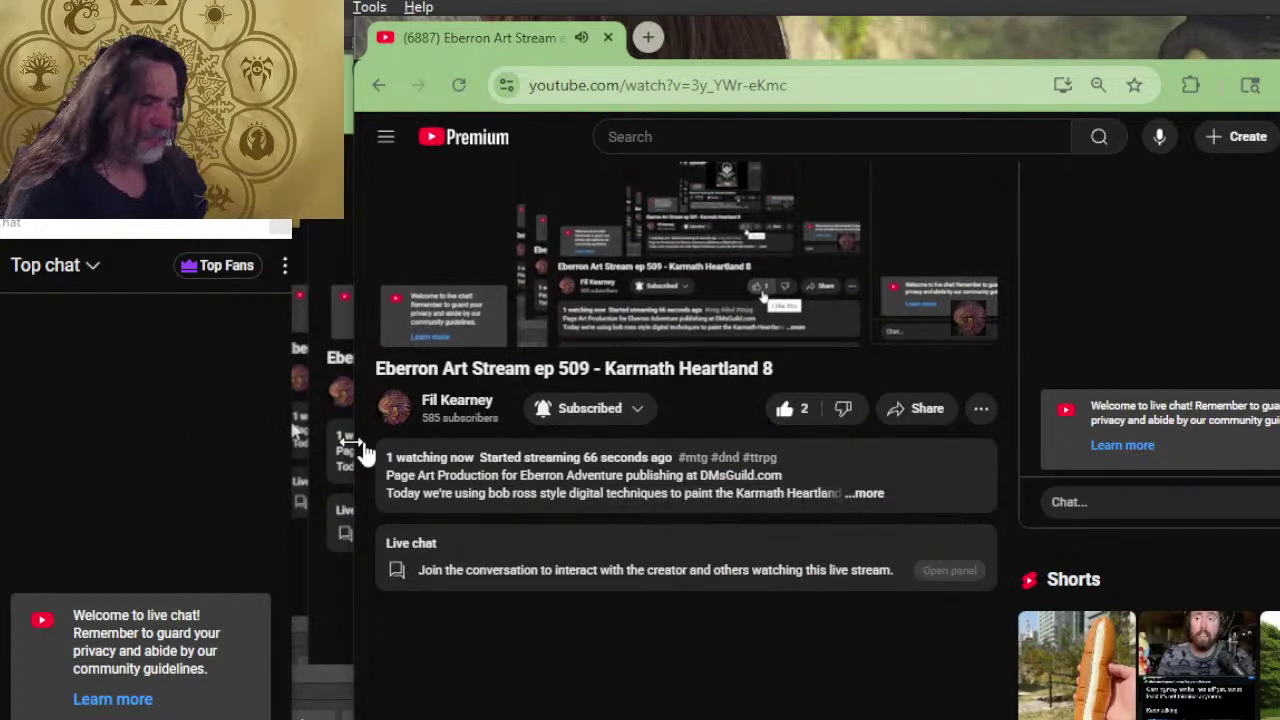
{"action": "left_click", "coordinate": [869, 494]}
{"action": "scroll", "coordinate": [636, 438], "scroll_direction": "down", "scroll_amount": 5}
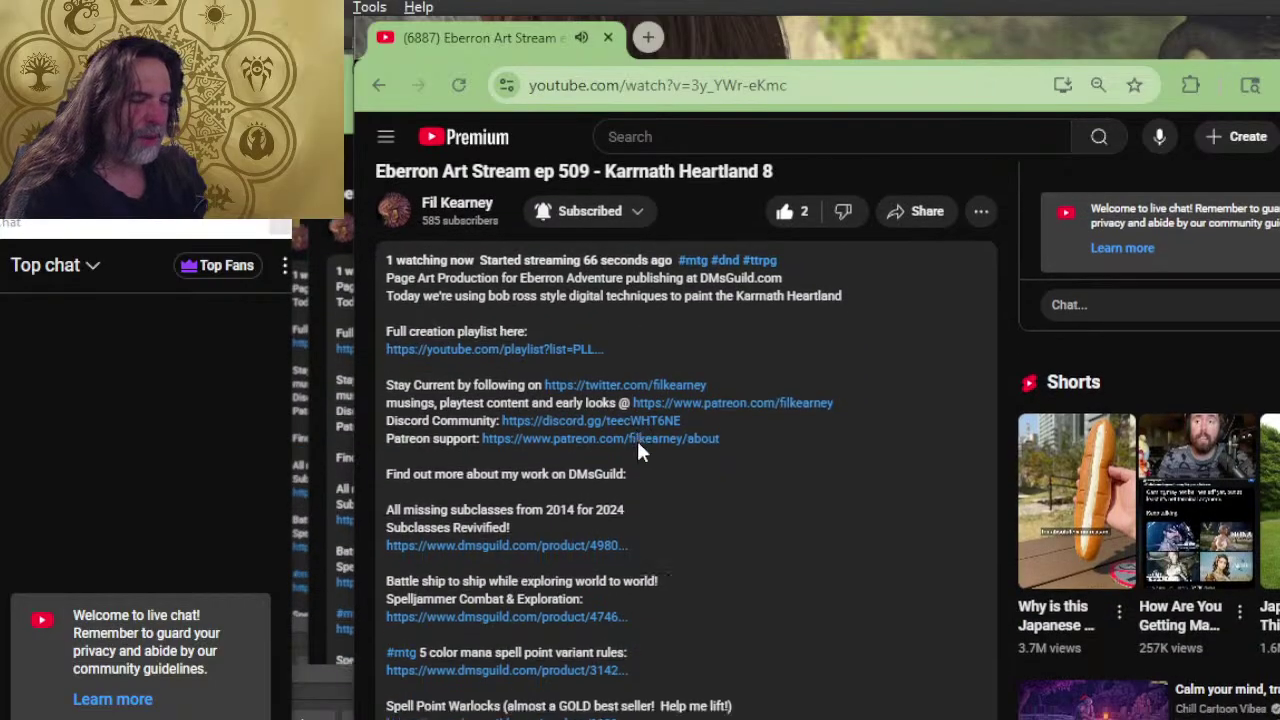
{"action": "scroll", "coordinate": [543, 451], "scroll_direction": "up", "scroll_amount": 2}
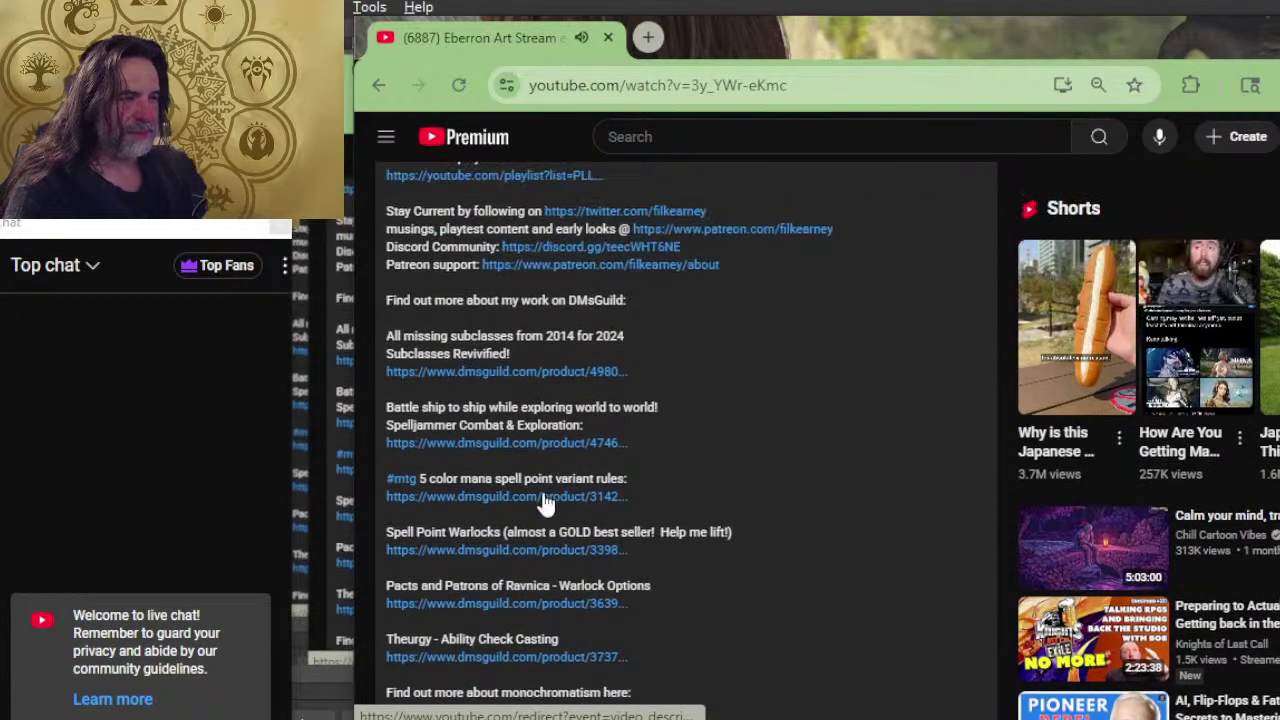
{"action": "scroll", "coordinate": [550, 405], "scroll_direction": "up", "scroll_amount": 2}
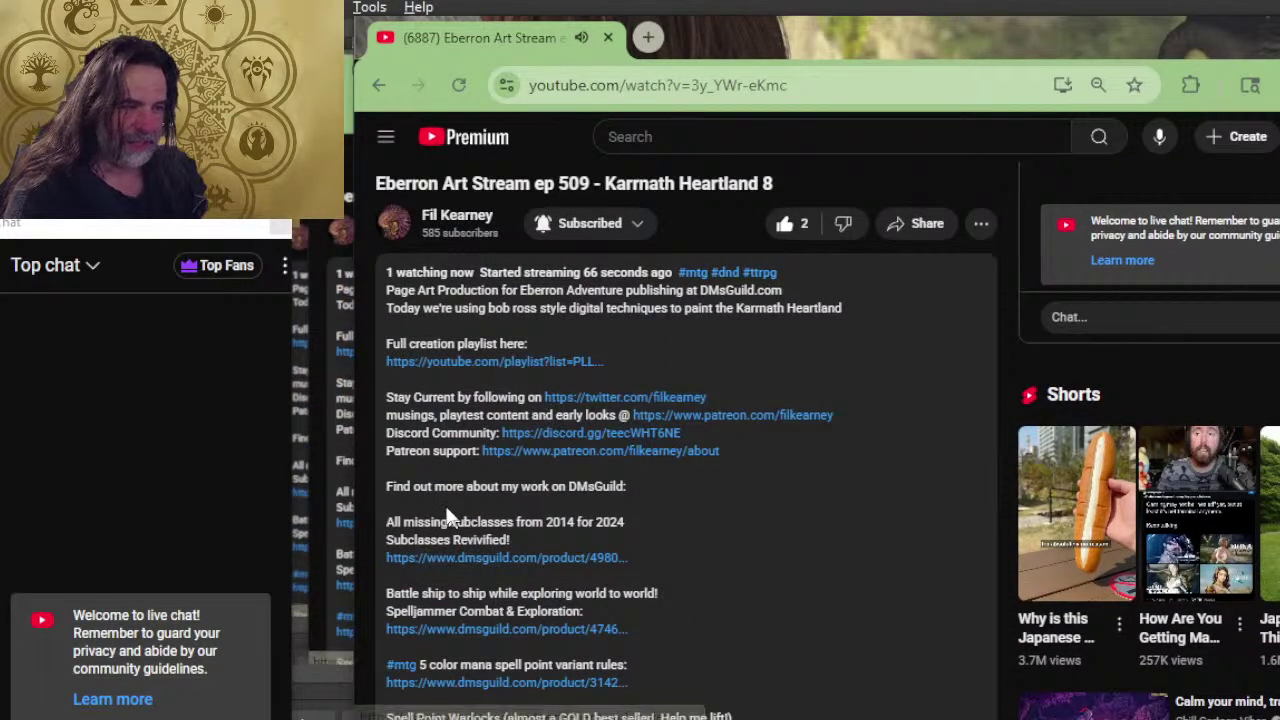
{"action": "scroll", "coordinate": [560, 570], "scroll_direction": "down", "scroll_amount": 2}
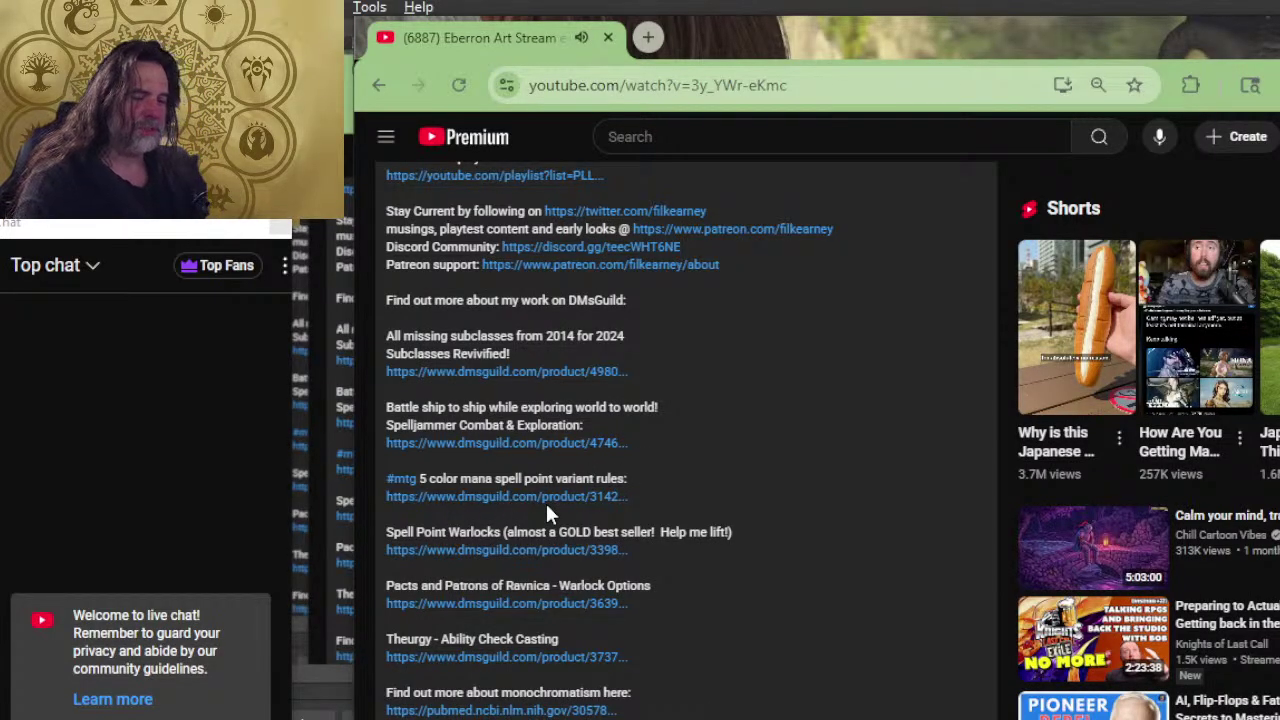
{"action": "scroll", "coordinate": [628, 405], "scroll_direction": "up", "scroll_amount": 2}
{"action": "scroll", "coordinate": [623, 405], "scroll_direction": "down", "scroll_amount": 2}
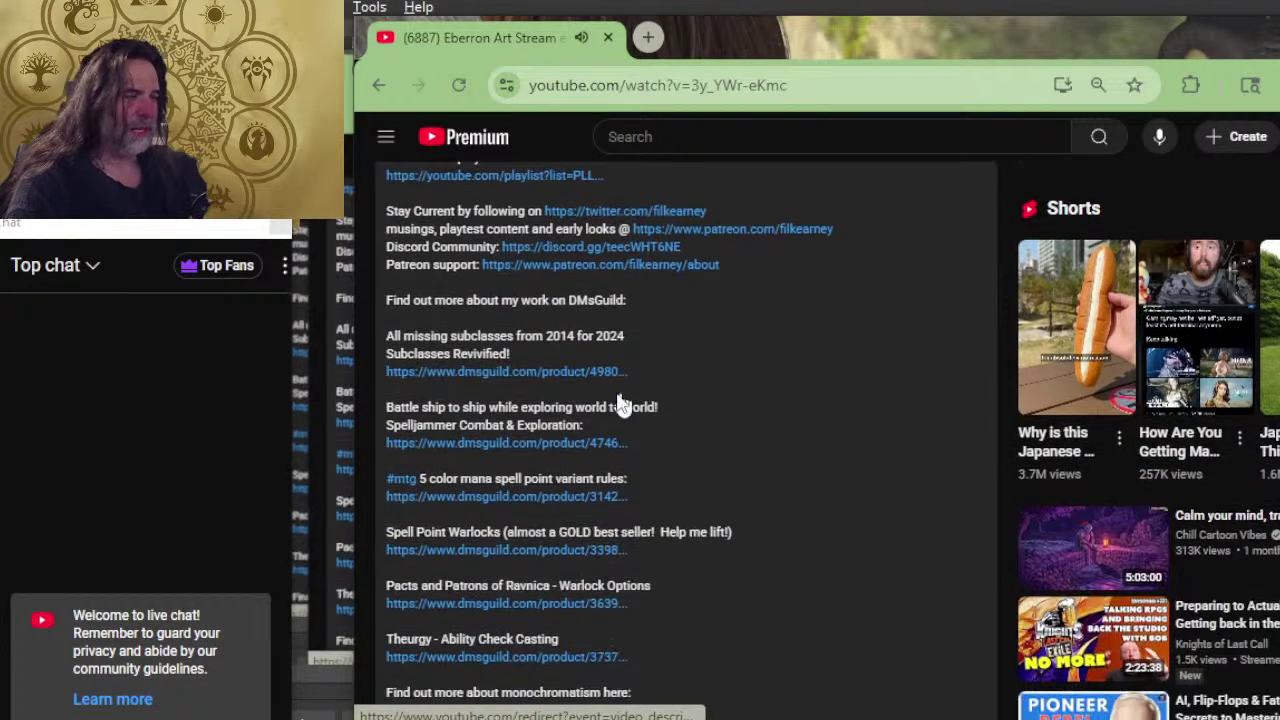
{"action": "scroll", "coordinate": [690, 410], "scroll_direction": "up", "scroll_amount": 2}
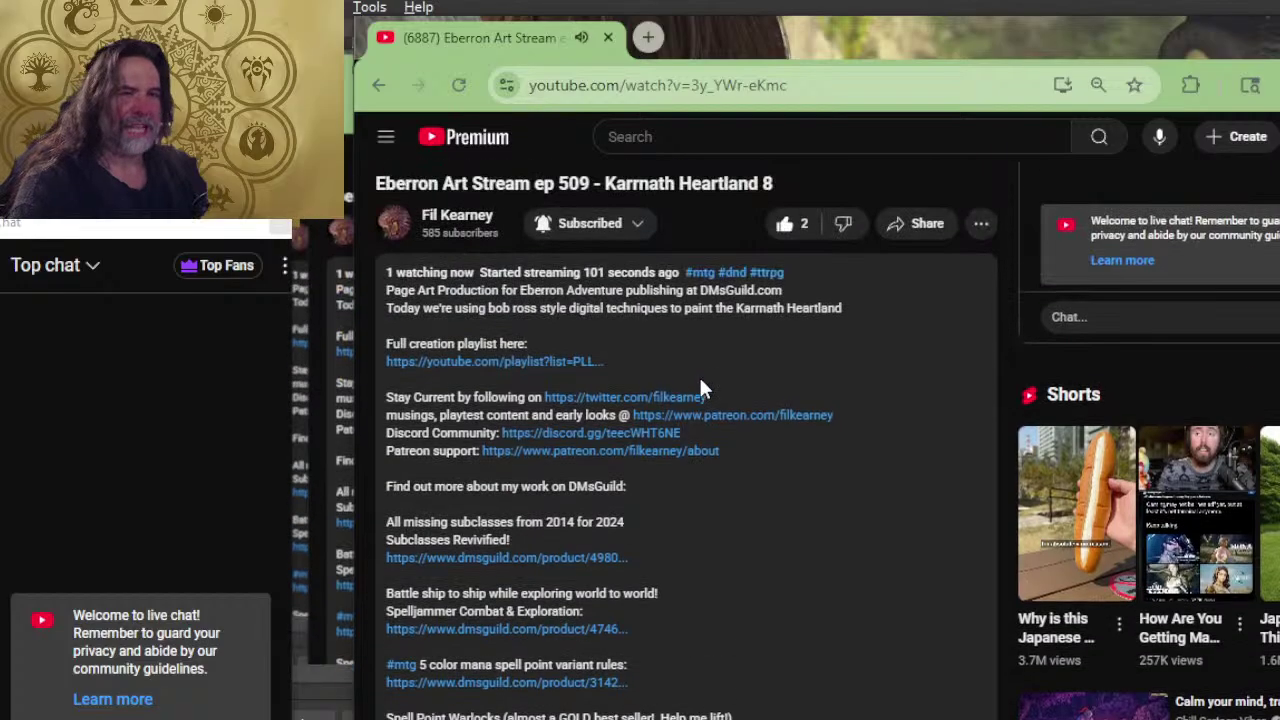
{"action": "scroll", "coordinate": [728, 410], "scroll_direction": "up", "scroll_amount": 4}
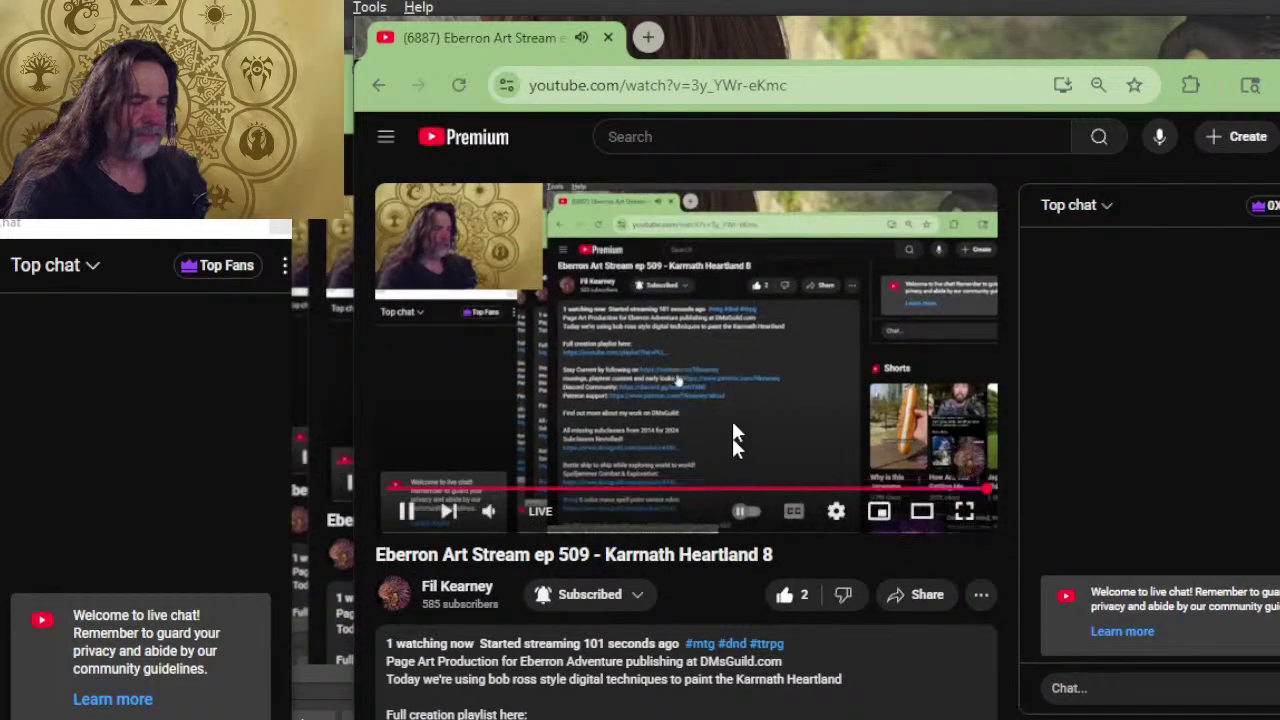
- Switch back to Photoshop and close the CoM Cover 2024-03-27.jpg image
{"action": "left_click_drag", "start_coordinate": [868, 39], "coordinate": [792, 143]}
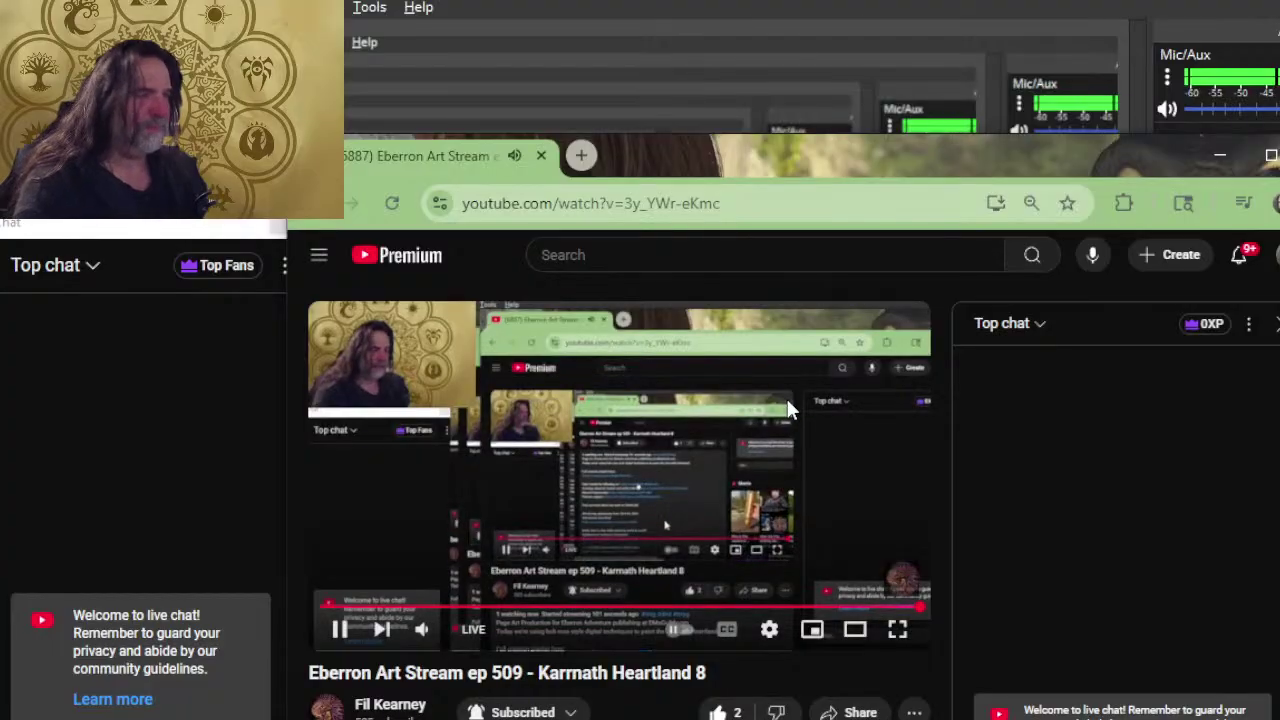
{"action": "key", "text": "alt+Tab"}
{"action": "key", "text": "alt+Tab"}
{"action": "key", "text": "alt+Tab"}
{"action": "key", "text": "alt+Tab"}
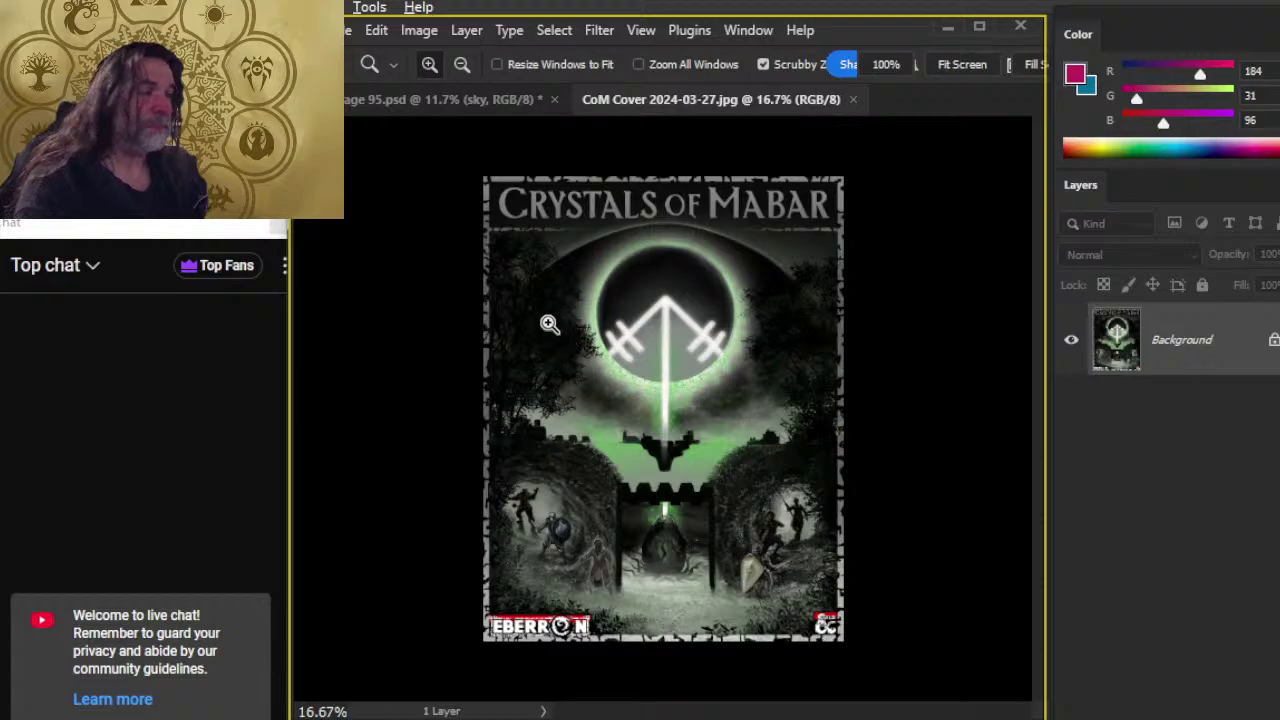
{"action": "left_click", "coordinate": [852, 98]}
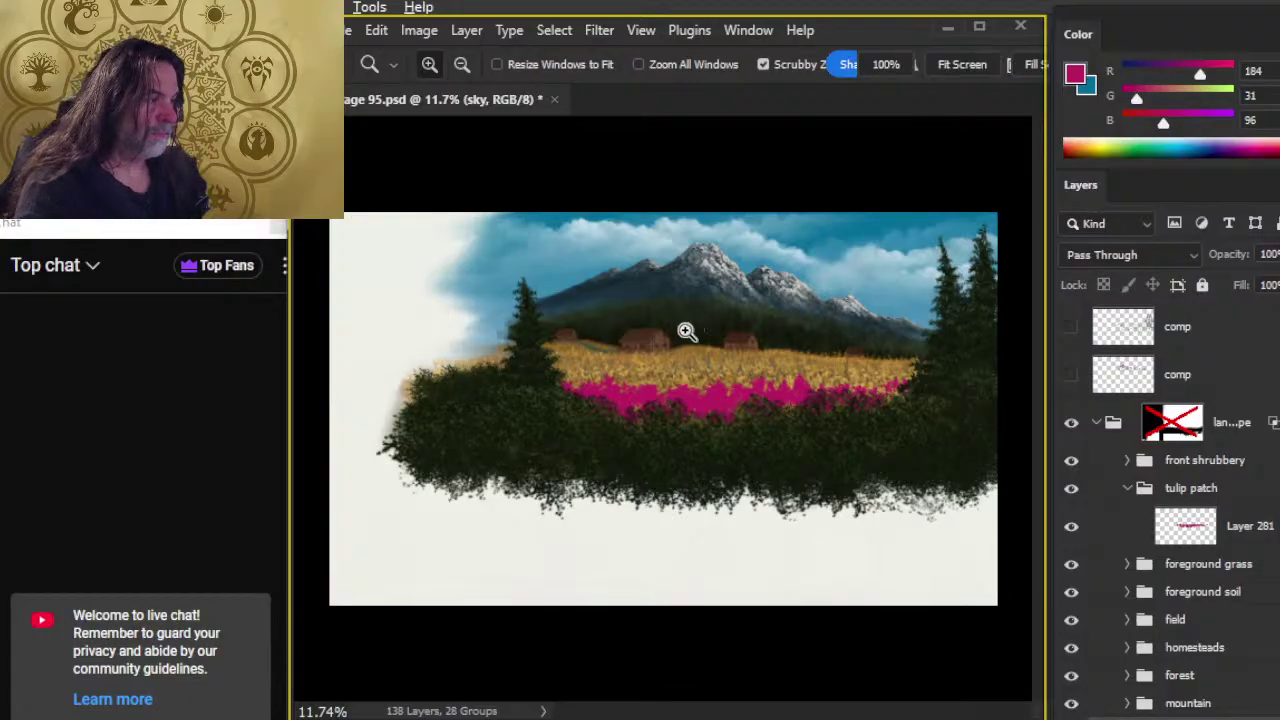
- Examine the landscape painting's magenta tulip patch, wheat field, homesteads and front shrubbery, both close up and as a whole
{"action": "scroll", "coordinate": [714, 400], "scroll_direction": "up", "scroll_amount": 5}
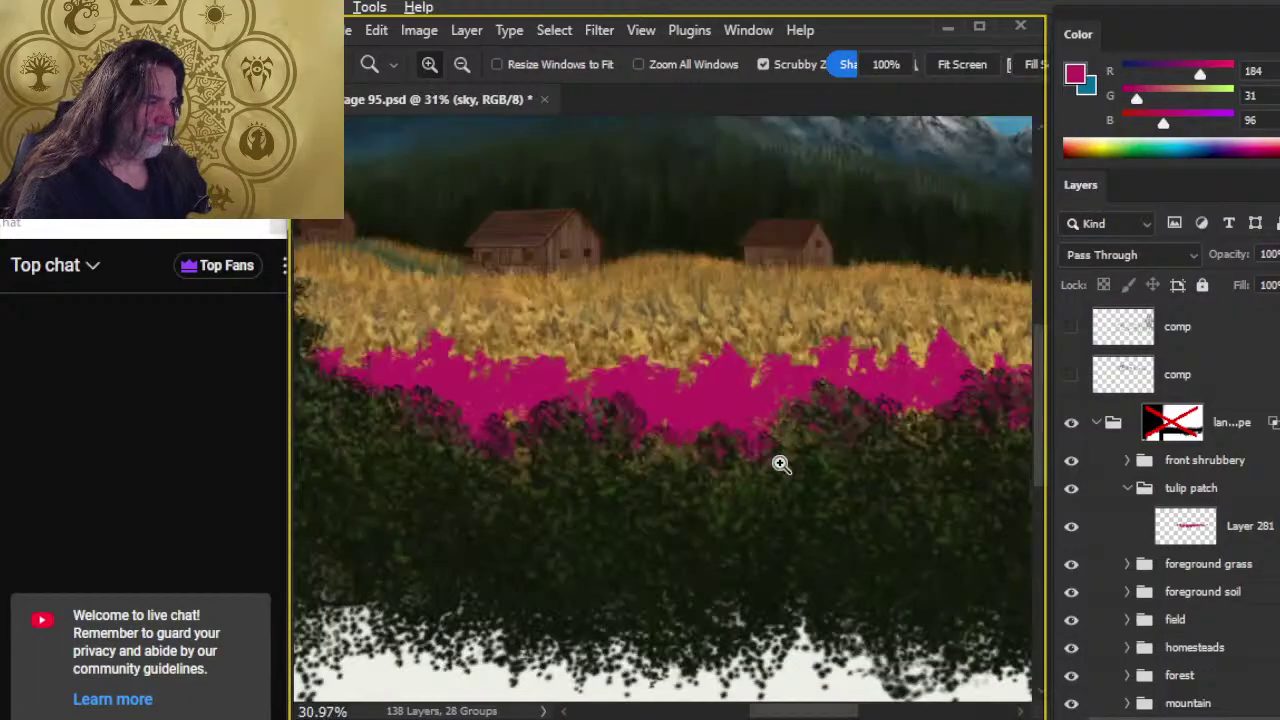
{"action": "scroll", "coordinate": [777, 463], "scroll_direction": "down", "scroll_amount": 4}
{"action": "scroll", "coordinate": [750, 468], "scroll_direction": "down", "scroll_amount": 3}
{"action": "scroll", "coordinate": [765, 465], "scroll_direction": "up", "scroll_amount": 3}
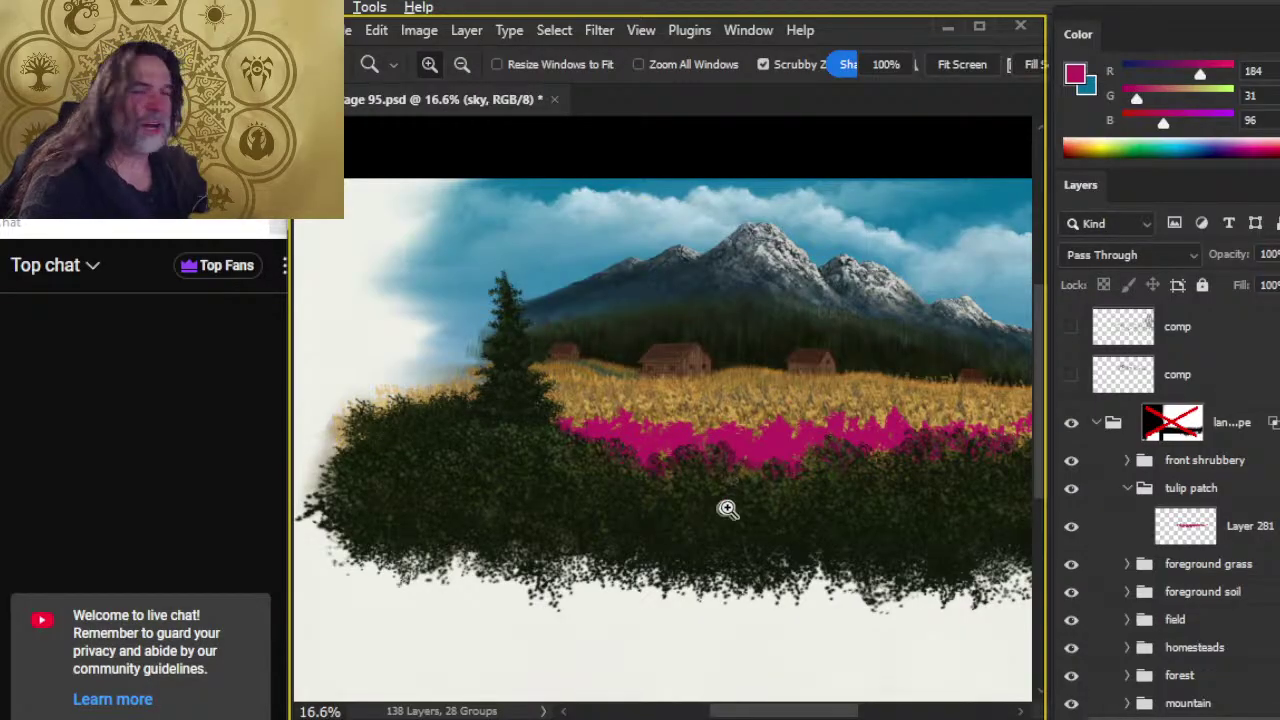
{"action": "left_click_drag", "start_coordinate": [707, 506], "coordinate": [631, 503]}
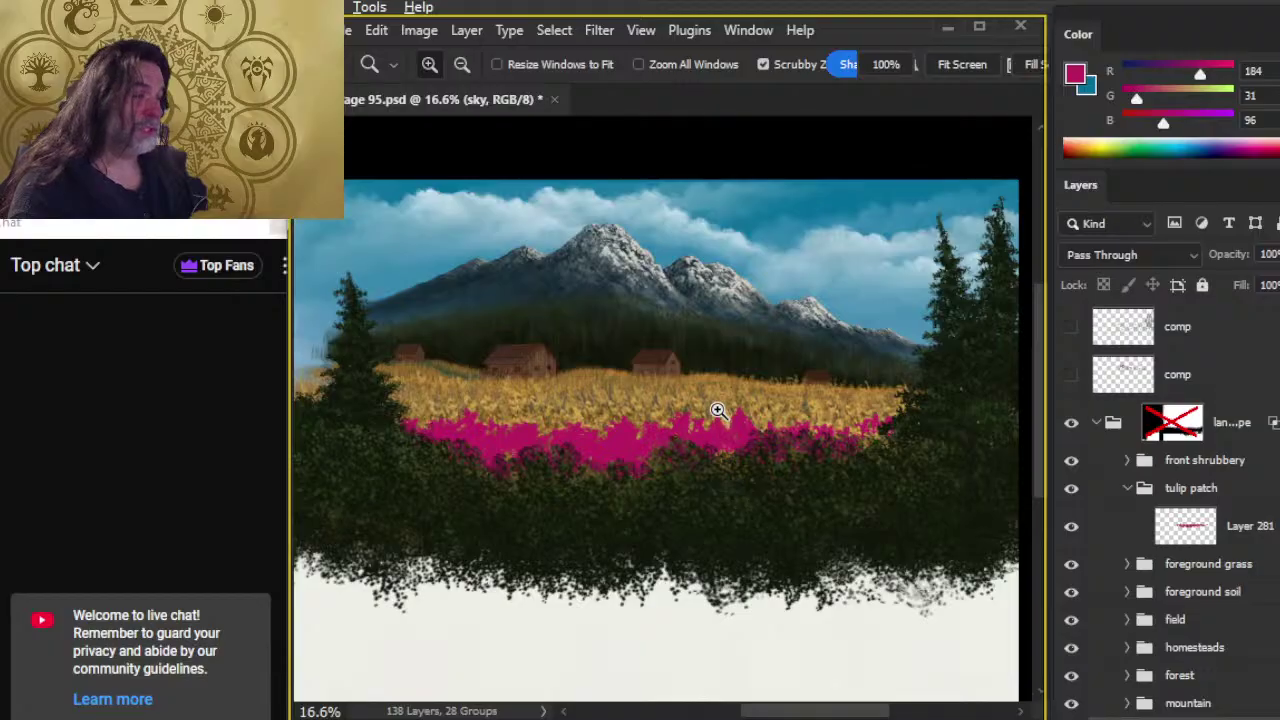
{"action": "left_click_drag", "start_coordinate": [716, 413], "coordinate": [824, 440]}
{"action": "key", "text": "space"}
{"action": "left_click_drag", "start_coordinate": [771, 391], "coordinate": [574, 486]}
{"action": "left_click_drag", "start_coordinate": [891, 420], "coordinate": [537, 429]}
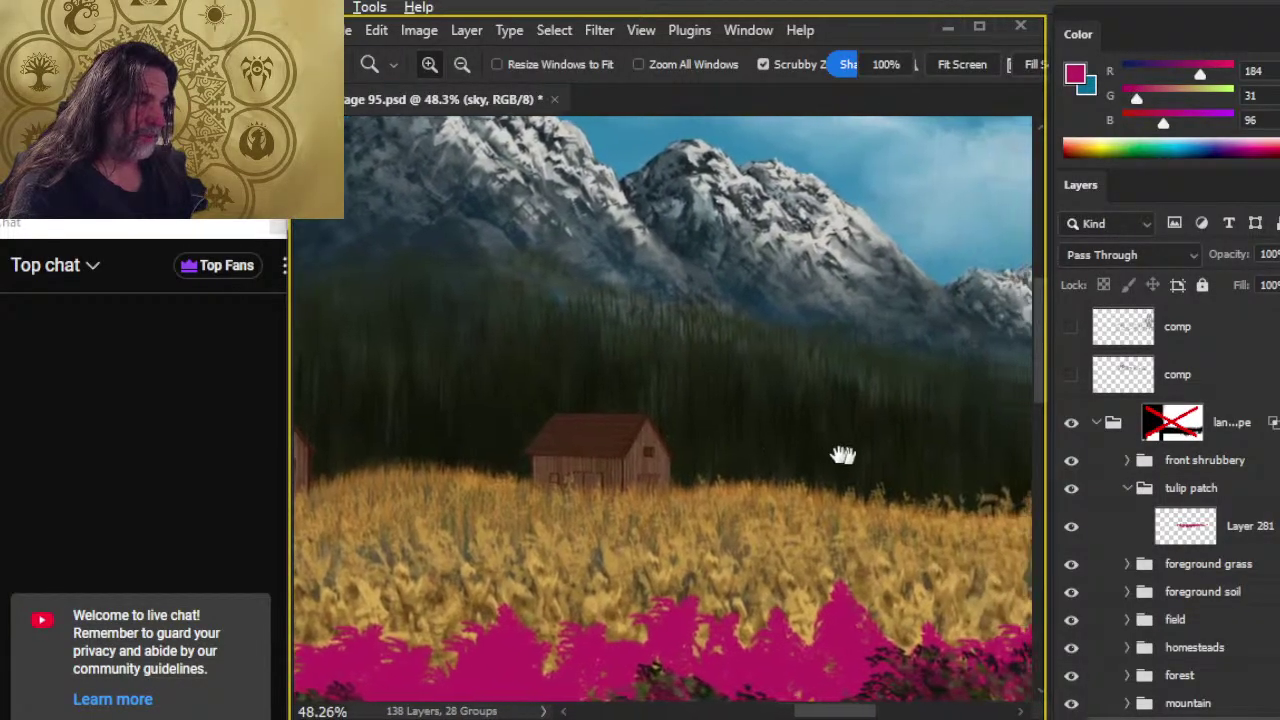
{"action": "left_click_drag", "start_coordinate": [843, 456], "coordinate": [776, 502]}
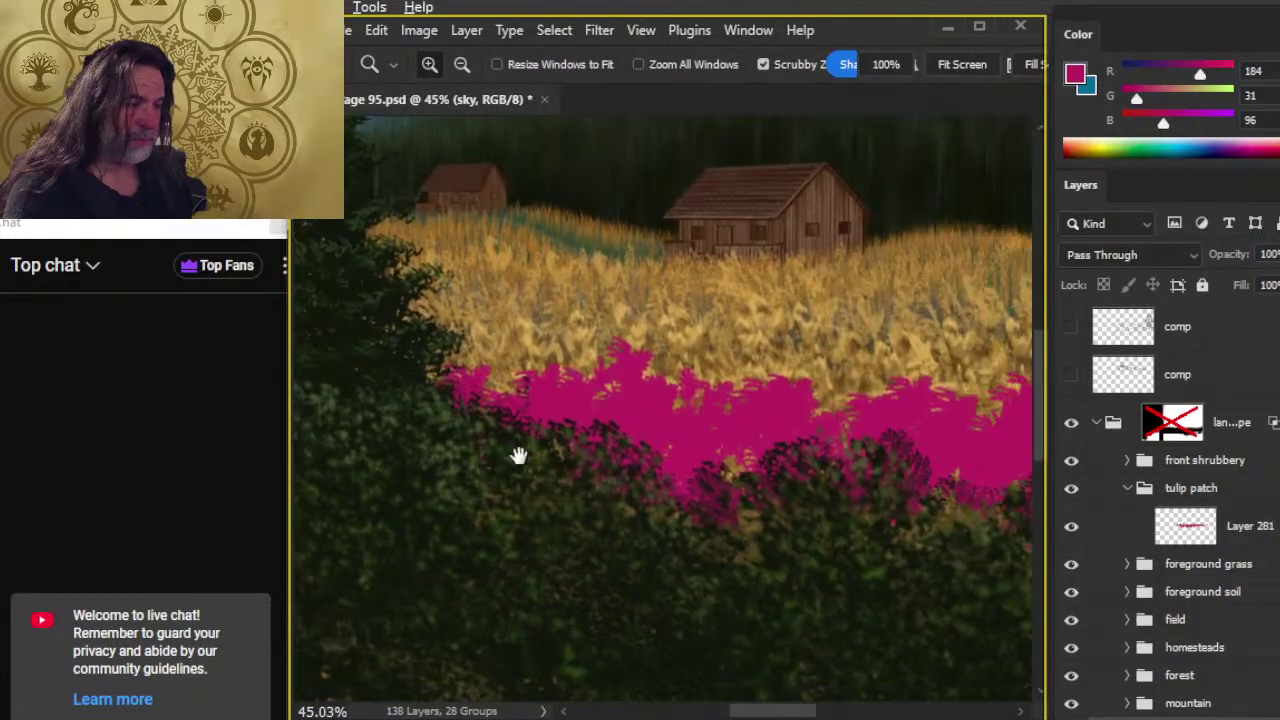
{"action": "mouse_move", "coordinate": [518, 456]}
{"action": "left_mouse_down"}
{"action": "mouse_move", "coordinate": [474, 449]}
{"action": "mouse_move", "coordinate": [457, 571]}
{"action": "mouse_move", "coordinate": [652, 616]}
{"action": "mouse_move", "coordinate": [734, 677]}
{"action": "left_mouse_up"}
{"action": "mouse_move", "coordinate": [726, 560]}
{"action": "left_mouse_down"}
{"action": "mouse_move", "coordinate": [845, 463]}
{"action": "mouse_move", "coordinate": [760, 600]}
{"action": "mouse_move", "coordinate": [863, 423]}
{"action": "mouse_move", "coordinate": [640, 443]}
{"action": "mouse_move", "coordinate": [876, 478]}
{"action": "mouse_move", "coordinate": [699, 426]}
{"action": "left_mouse_up"}
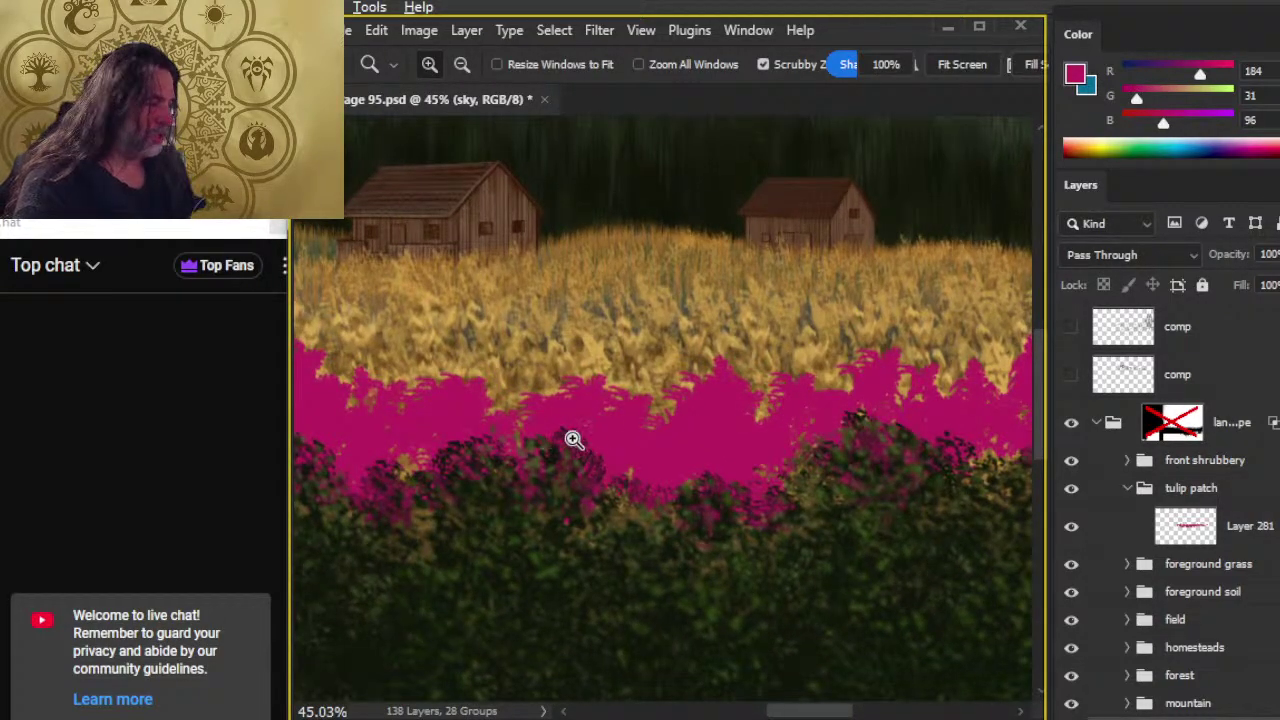
{"action": "scroll", "coordinate": [737, 477], "scroll_direction": "down", "scroll_amount": 5}
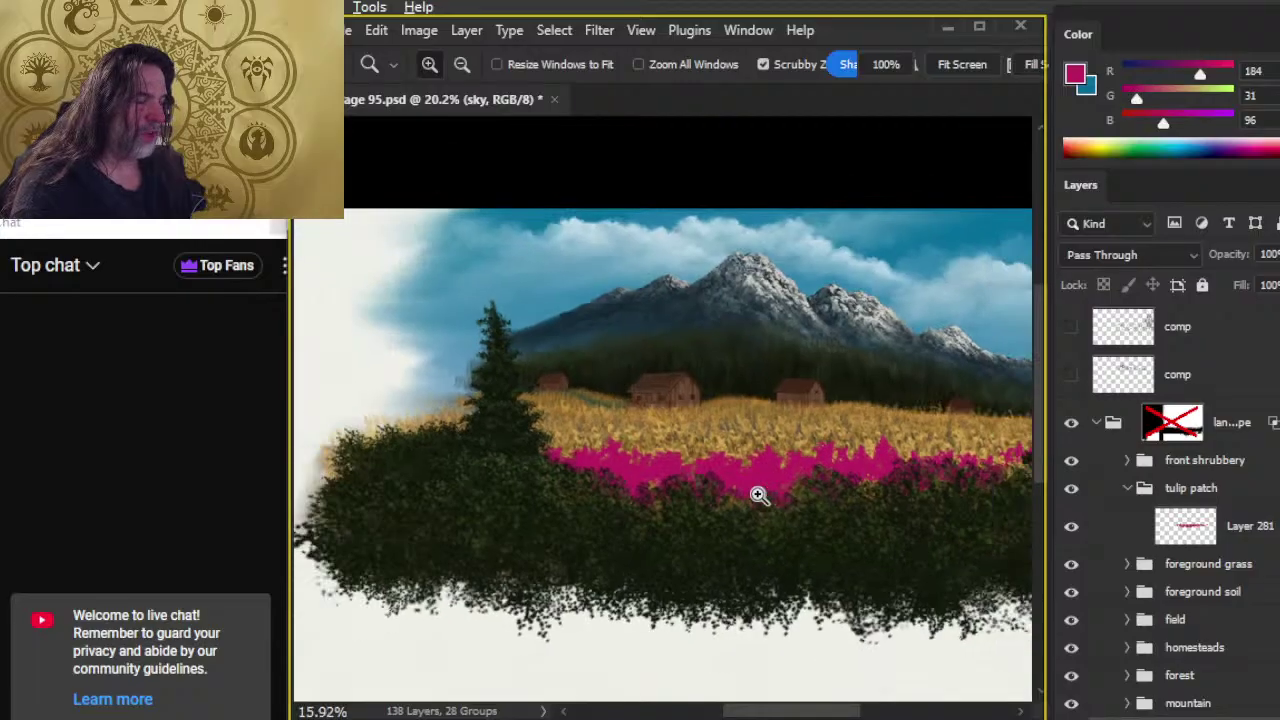
{"action": "left_click_drag", "start_coordinate": [607, 474], "coordinate": [689, 486]}
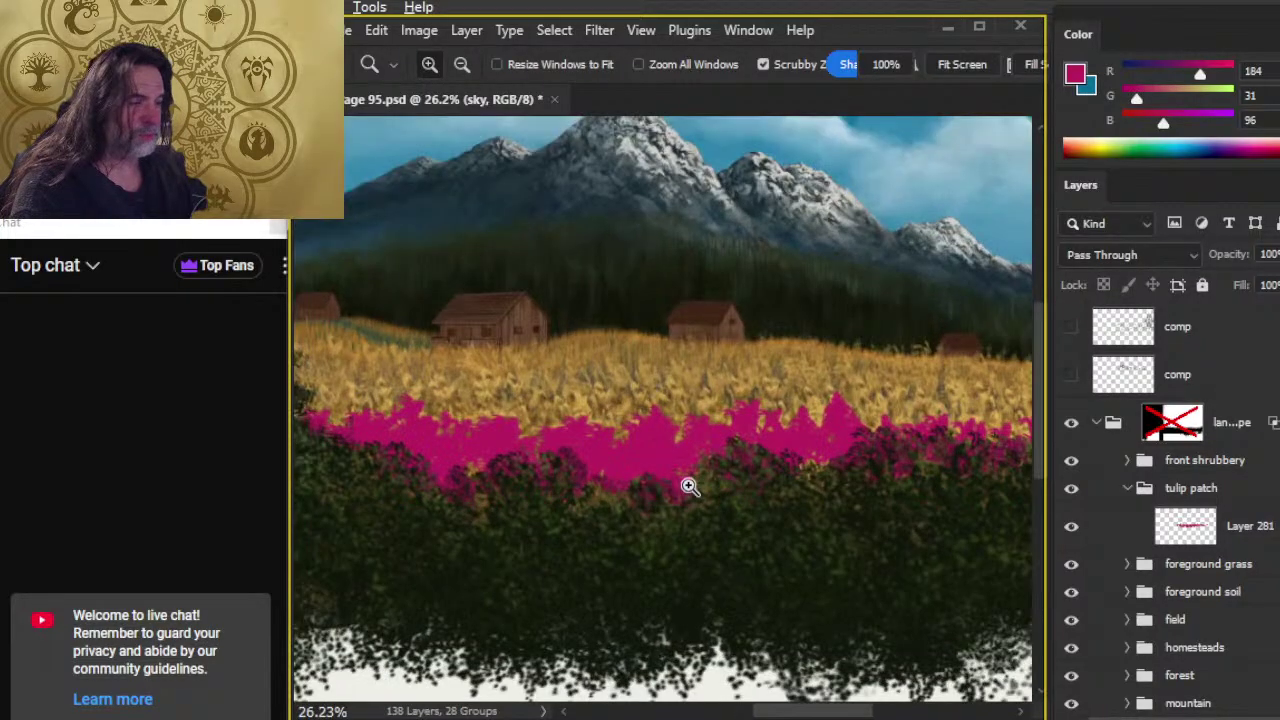
- Show the ref layer group and examine the pink and red tulip field reference photos
{"action": "scroll", "coordinate": [1107, 340], "scroll_direction": "up", "scroll_amount": 2}
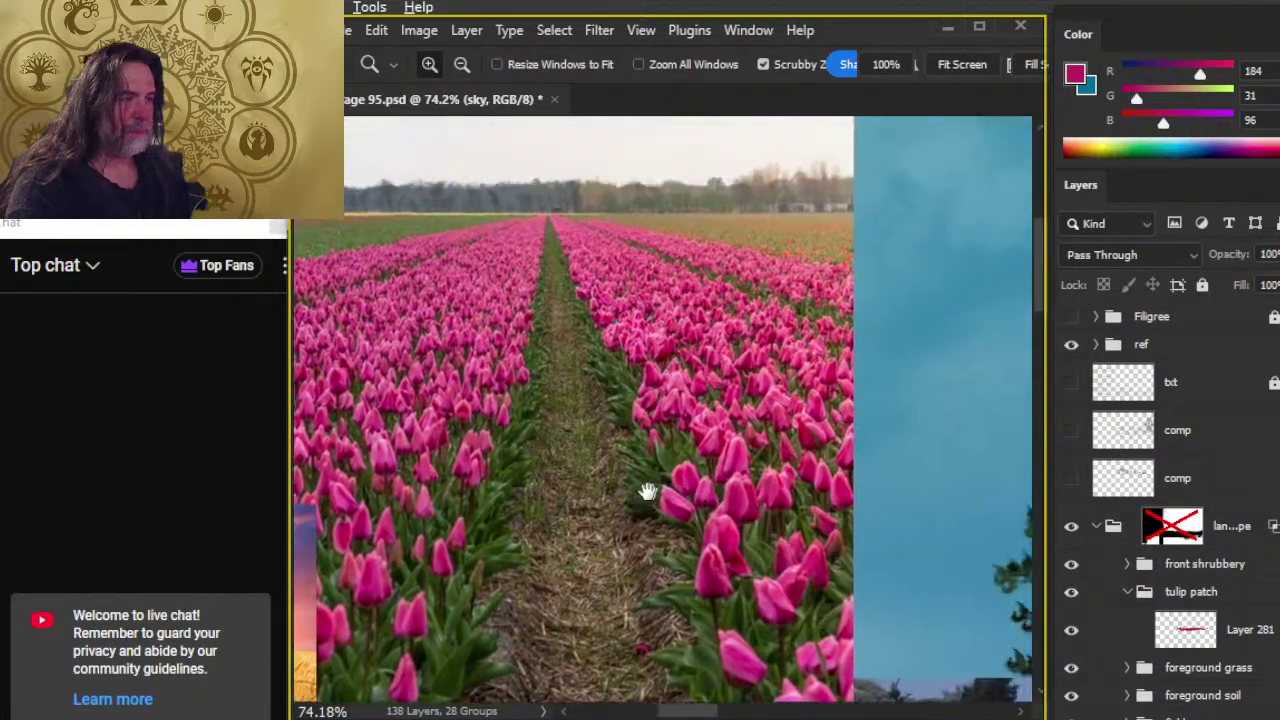
{"action": "left_click_drag", "start_coordinate": [648, 492], "coordinate": [665, 507]}
{"action": "left_click_drag", "start_coordinate": [679, 374], "coordinate": [757, 229]}
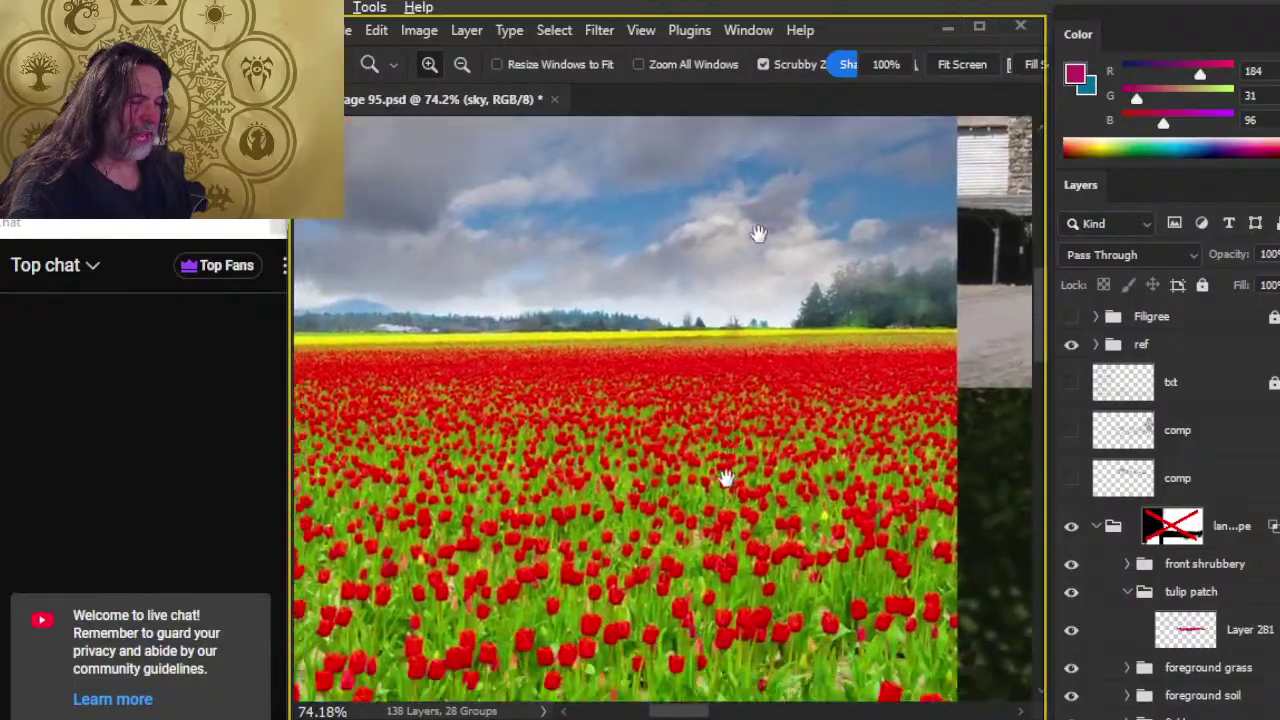
{"action": "left_click_drag", "start_coordinate": [849, 437], "coordinate": [757, 482]}
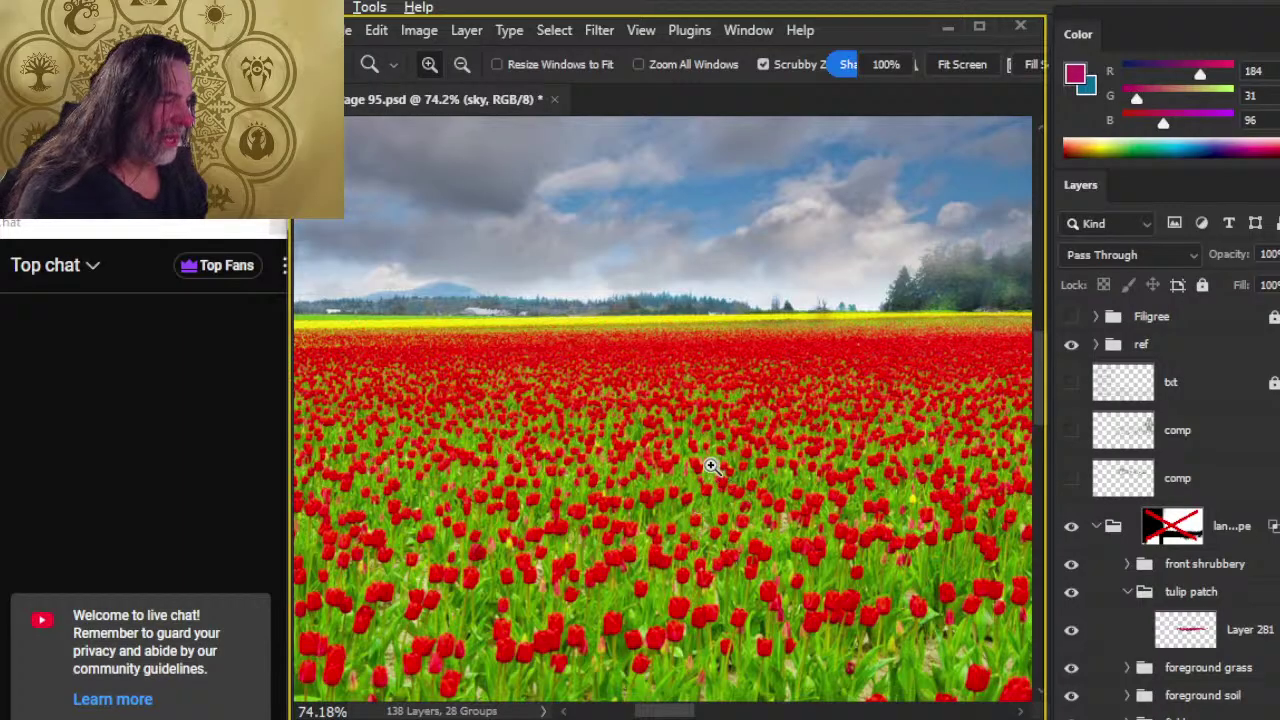
{"action": "left_click_drag", "start_coordinate": [743, 515], "coordinate": [690, 422]}
{"action": "left_click_drag", "start_coordinate": [843, 277], "coordinate": [680, 716]}
{"action": "left_click_drag", "start_coordinate": [825, 420], "coordinate": [600, 717]}
{"action": "left_click_drag", "start_coordinate": [756, 393], "coordinate": [751, 388]}
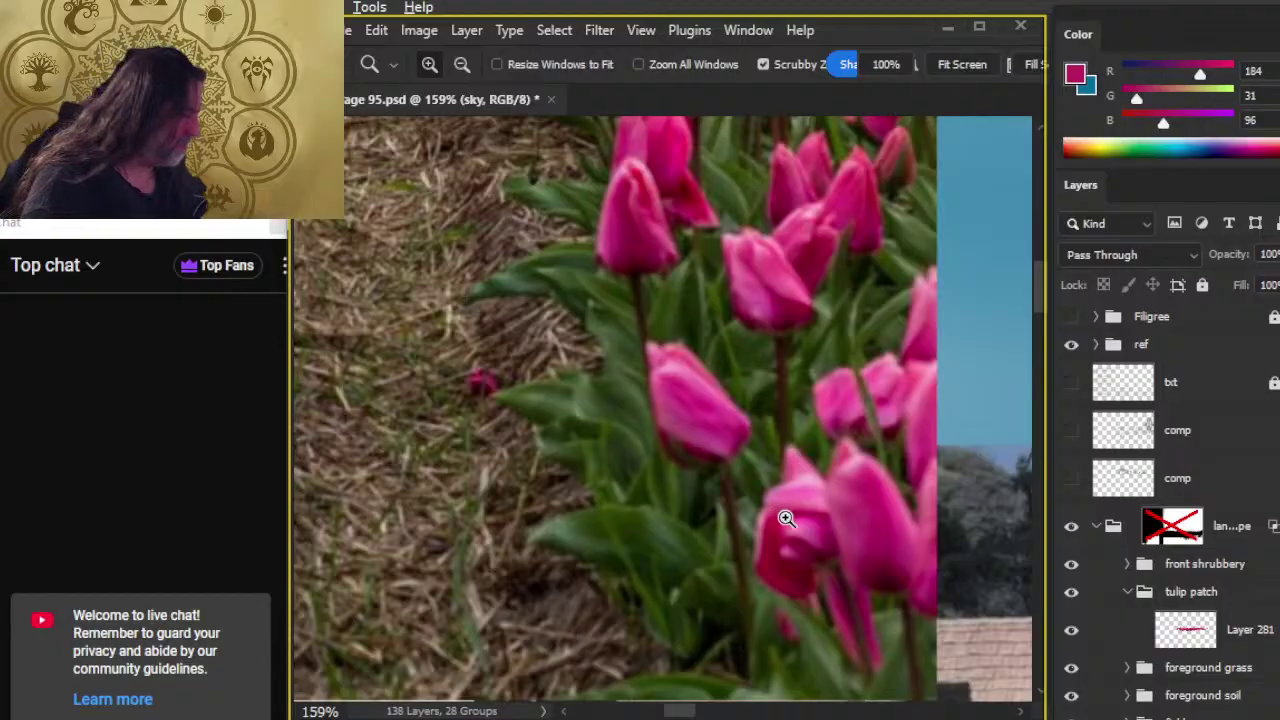
{"action": "left_click", "coordinate": [763, 31]}
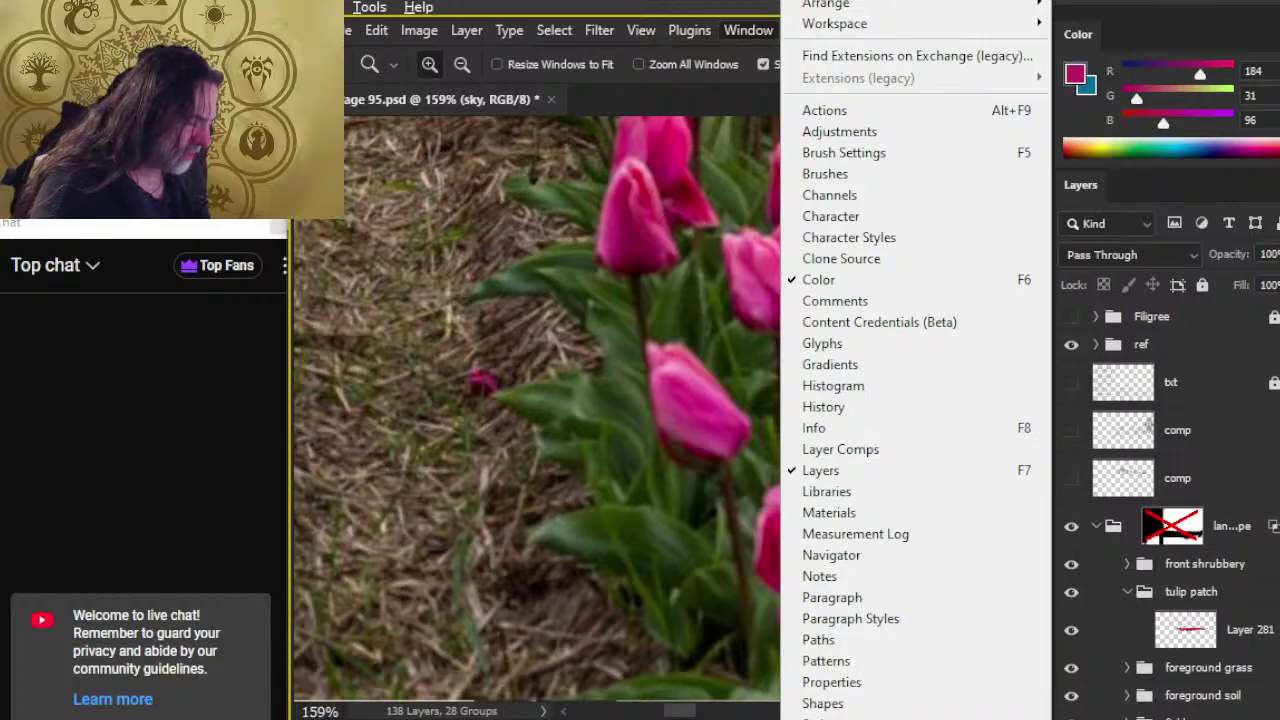
{"action": "scroll", "coordinate": [915, 360], "scroll_direction": "down", "scroll_amount": 3}
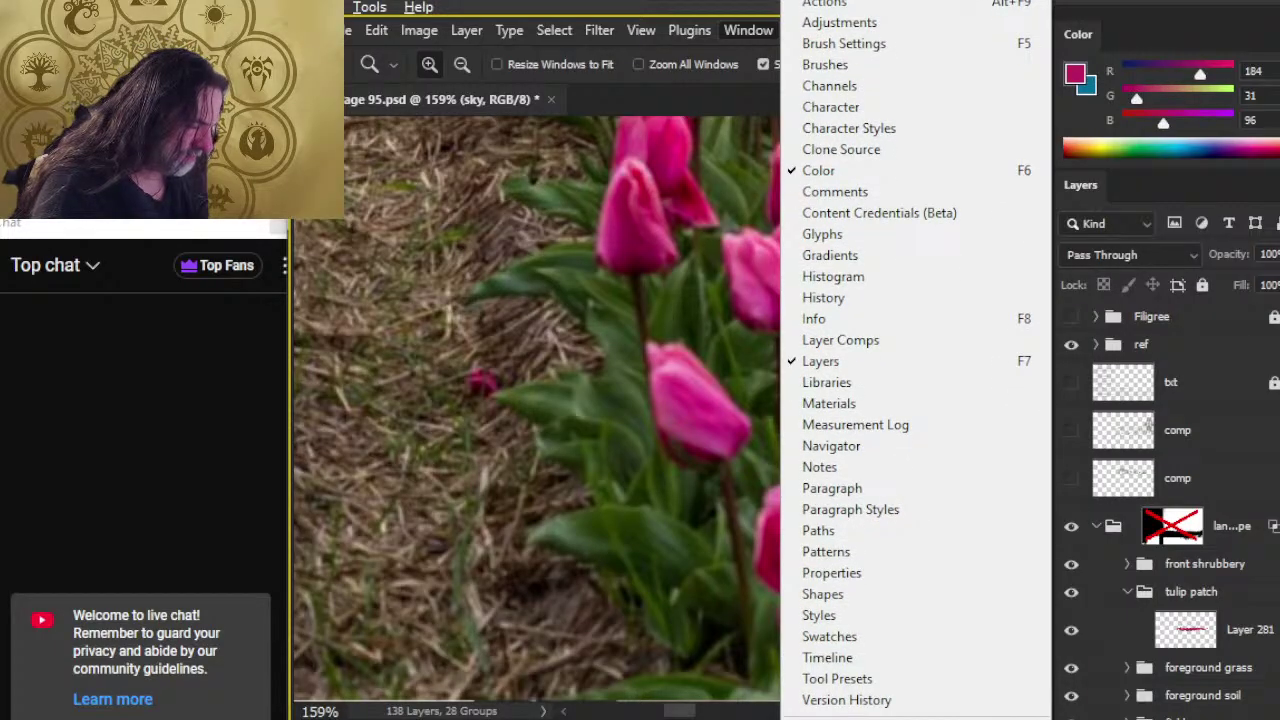
{"action": "key", "text": "Escape"}
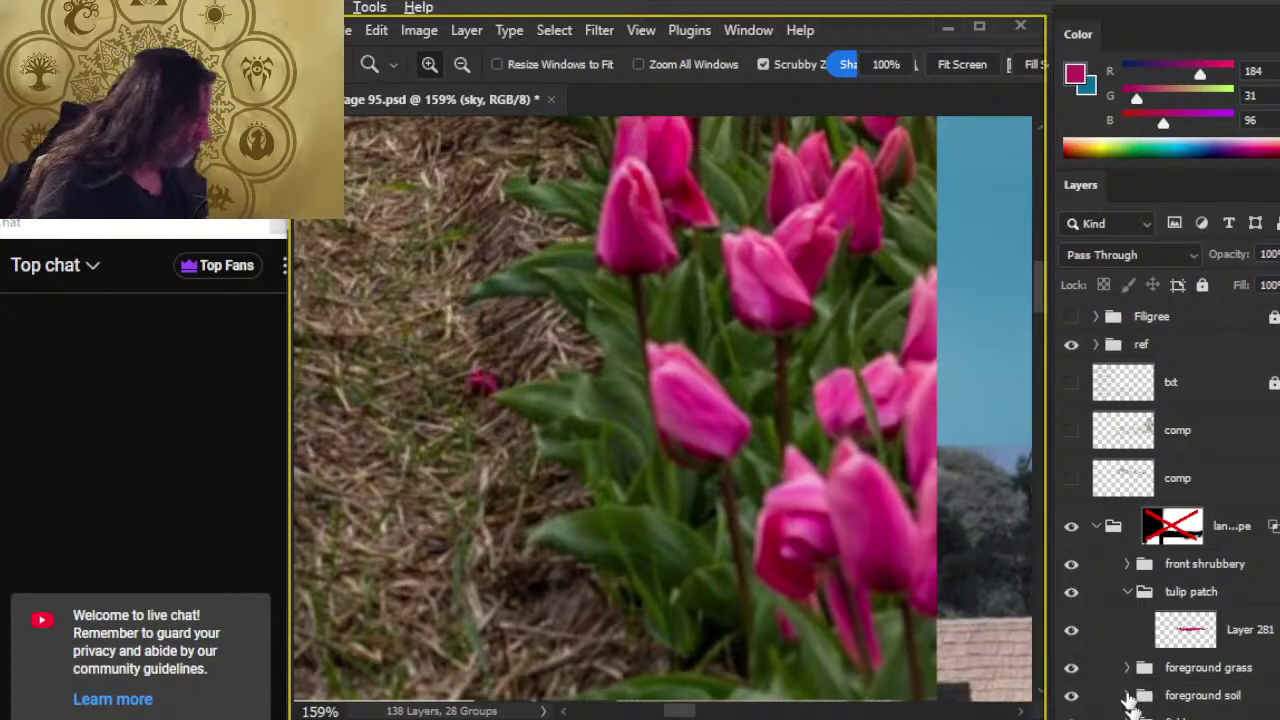
- Study the shapes and spacing of the blooms, stems and leaves close up in the red tulip reference photo
{"action": "left_click_drag", "start_coordinate": [910, 570], "coordinate": [648, 345]}
{"action": "left_click_drag", "start_coordinate": [507, 465], "coordinate": [614, 480]}
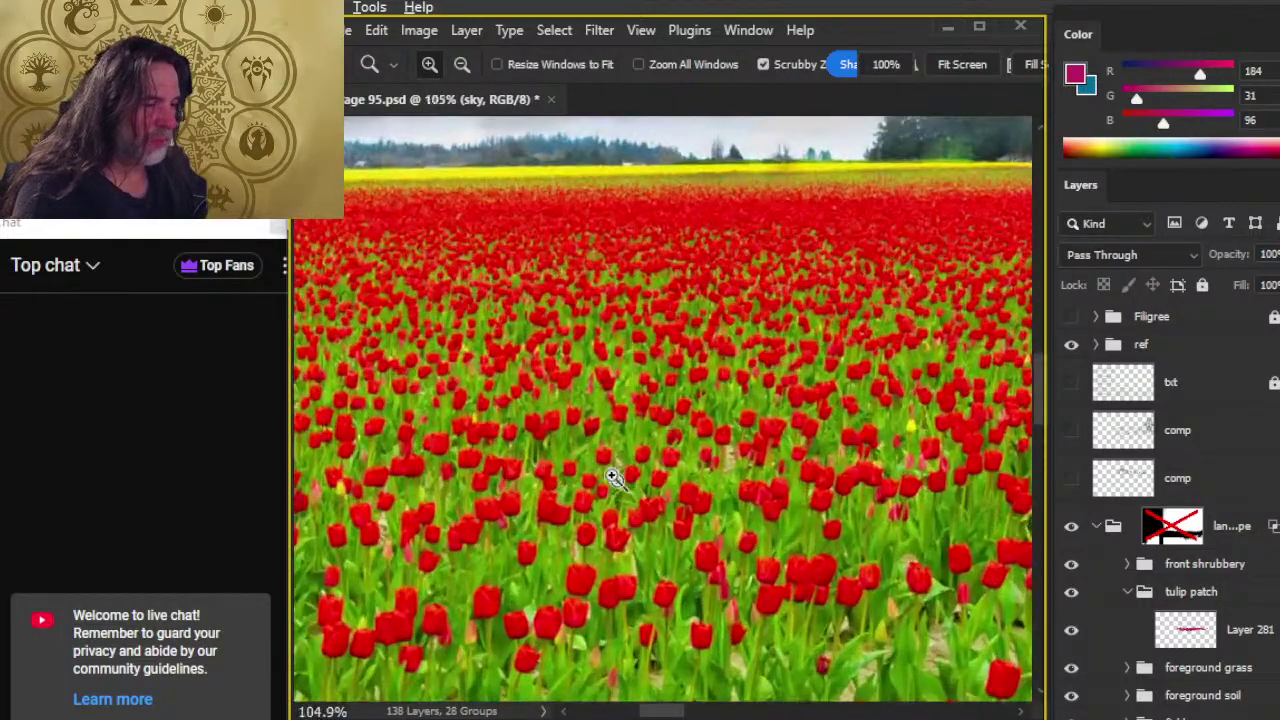
{"action": "left_click_drag", "start_coordinate": [508, 457], "coordinate": [586, 480]}
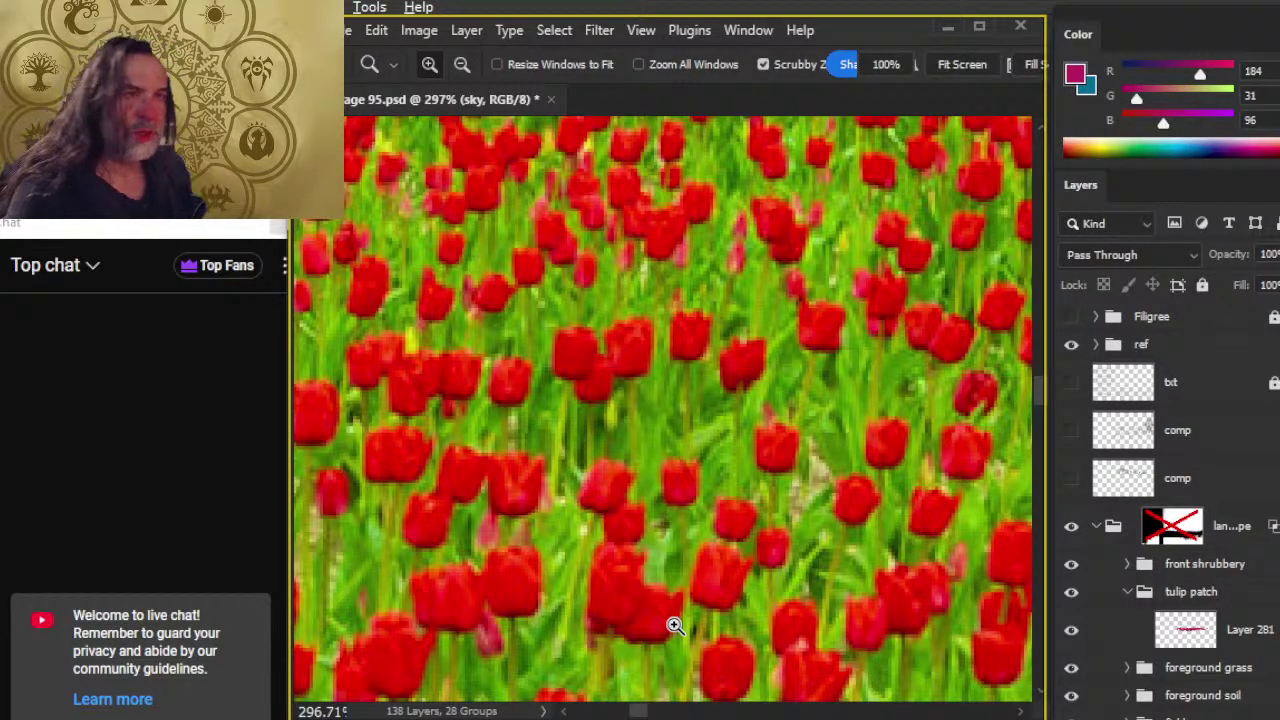
{"action": "scroll", "coordinate": [760, 531], "scroll_direction": "down", "scroll_amount": 5}
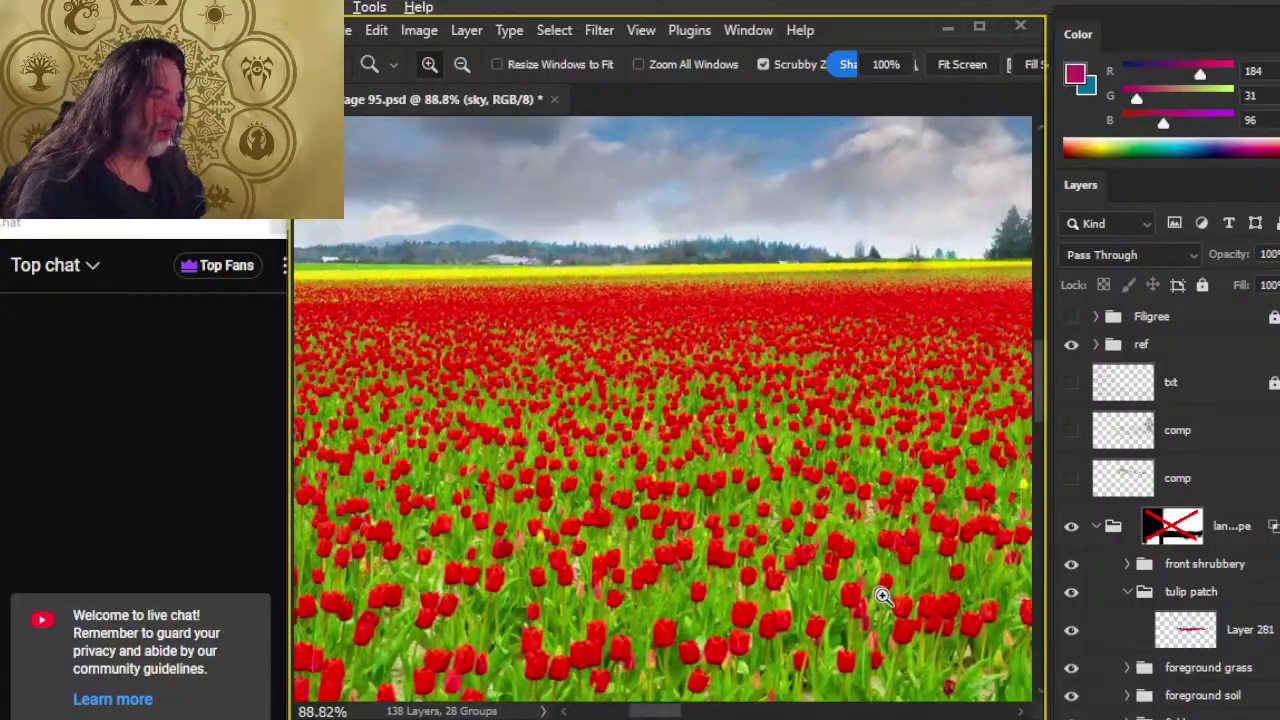
{"action": "left_click_drag", "start_coordinate": [884, 596], "coordinate": [980, 440]}
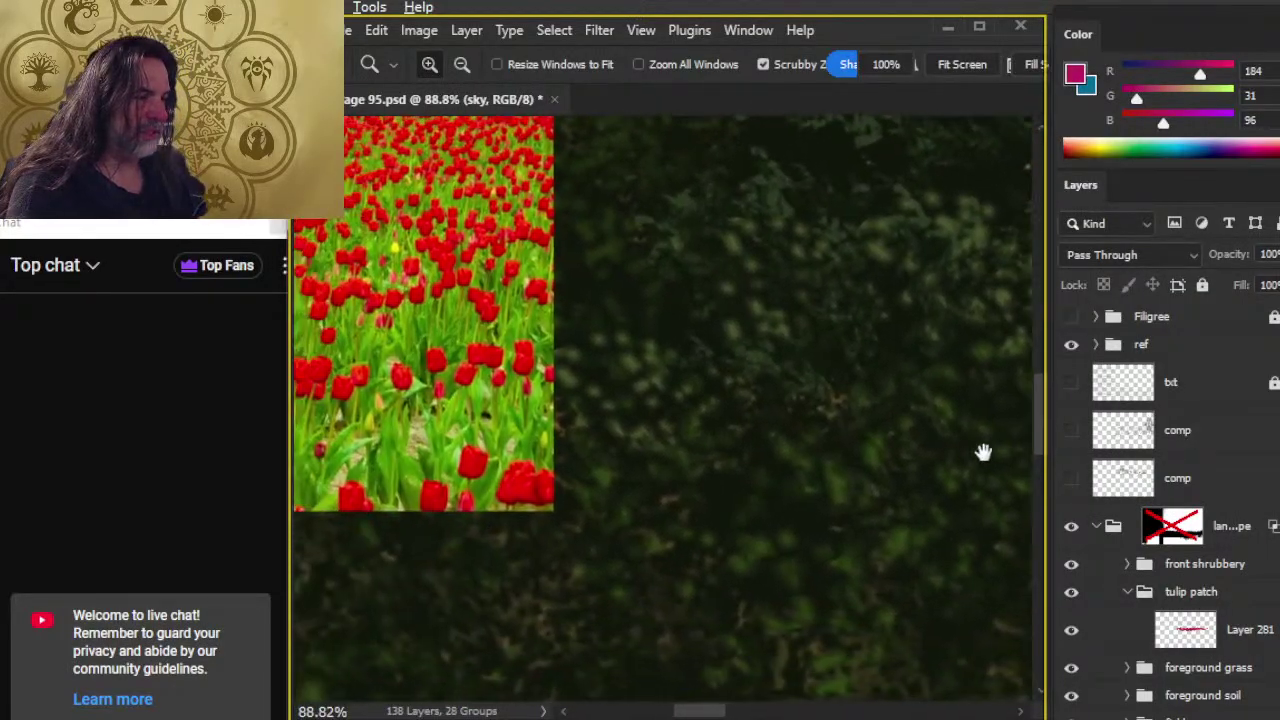
{"action": "left_click_drag", "start_coordinate": [543, 329], "coordinate": [623, 357]}
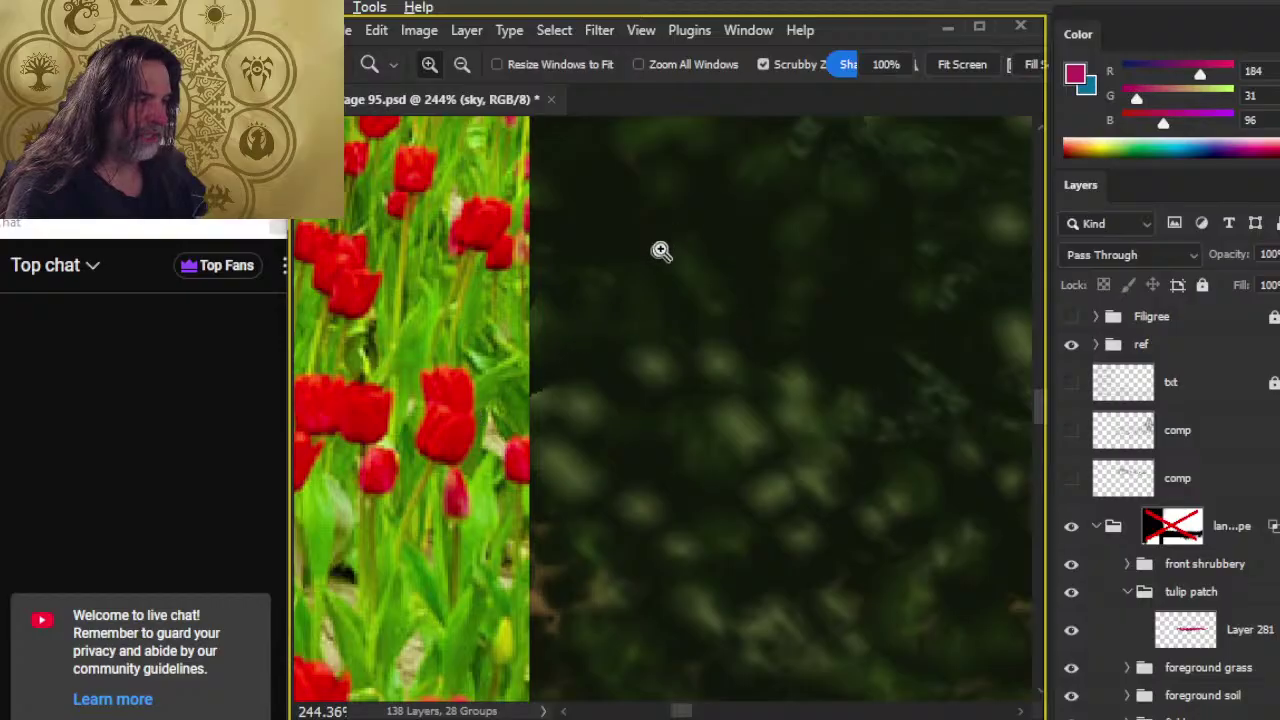
- Hide the ref layer group and review the magenta tulip band against the front shrubbery
{"action": "left_click_drag", "start_coordinate": [831, 326], "coordinate": [760, 380]}
{"action": "left_click_drag", "start_coordinate": [960, 449], "coordinate": [409, 426]}
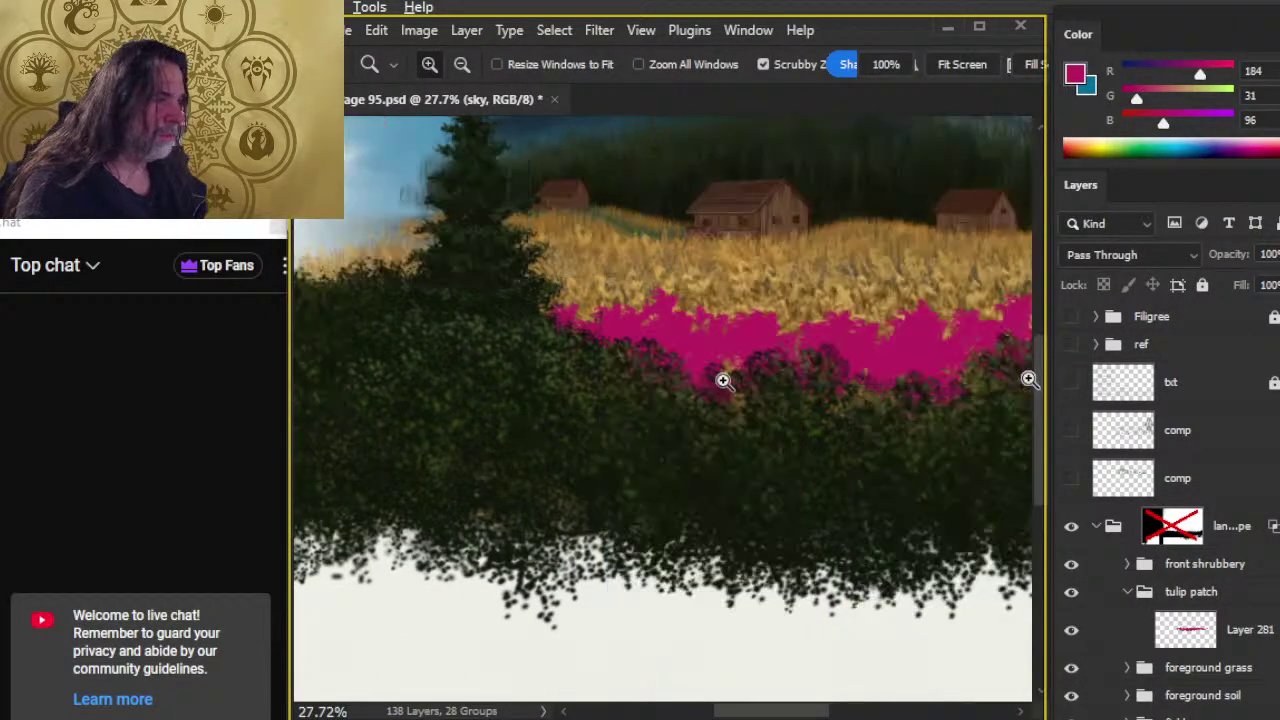
{"action": "left_click_drag", "start_coordinate": [735, 460], "coordinate": [554, 417]}
{"action": "left_click_drag", "start_coordinate": [682, 490], "coordinate": [435, 426]}
{"action": "left_click_drag", "start_coordinate": [586, 377], "coordinate": [572, 377]}
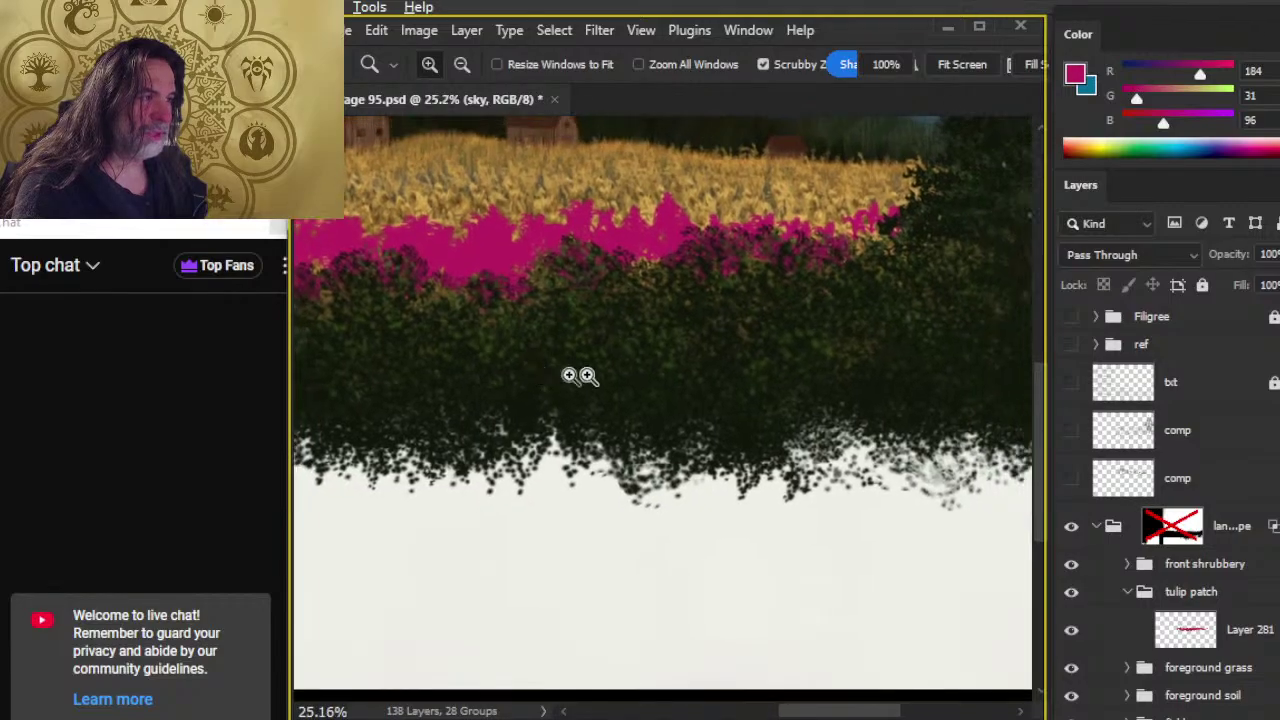
- Show the ref layer group and examine the blooms in the pink tulip field reference photo close up
{"action": "left_click_drag", "start_coordinate": [713, 421], "coordinate": [806, 471]}
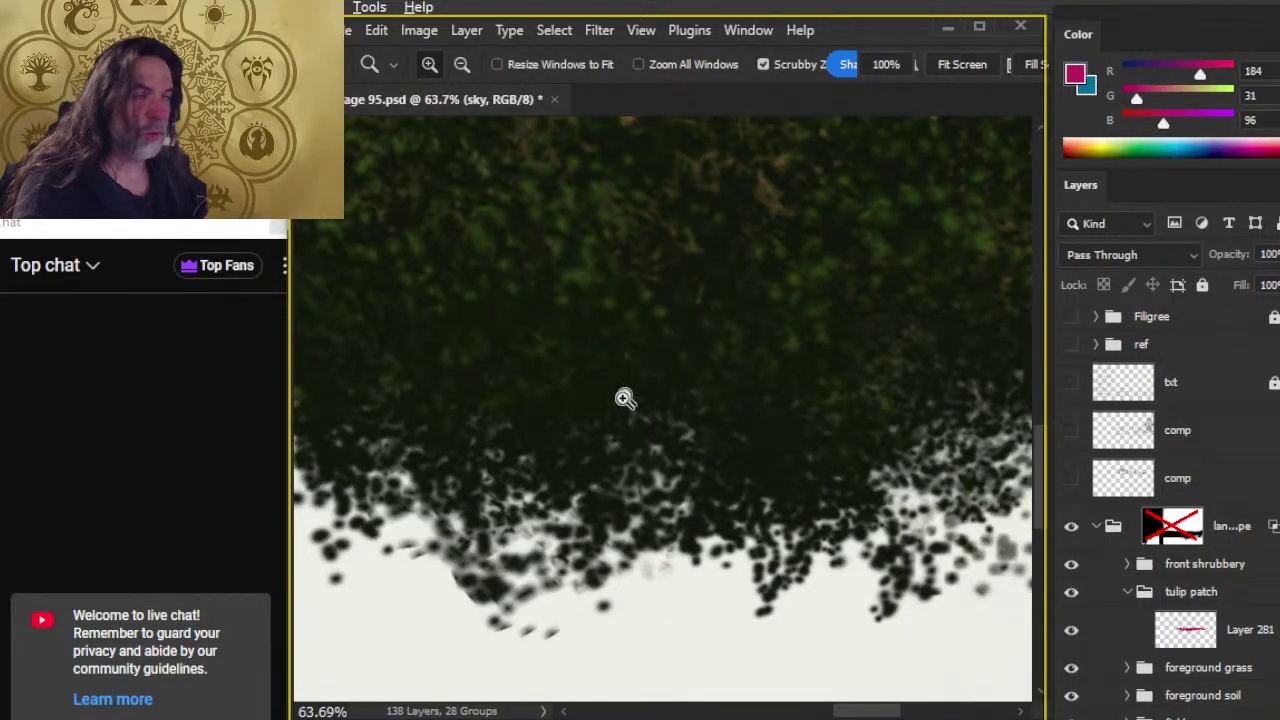
{"action": "left_click_drag", "start_coordinate": [714, 405], "coordinate": [752, 490]}
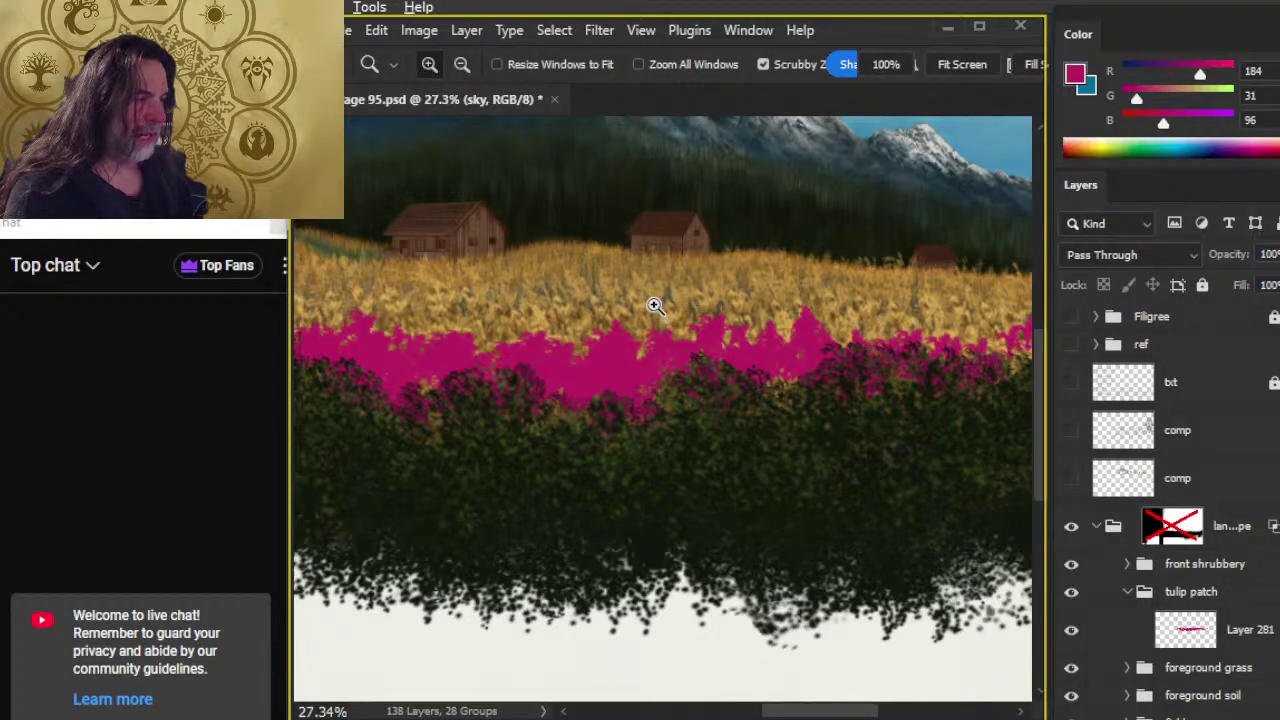
{"action": "left_click", "coordinate": [685, 303]}
{"action": "left_click", "coordinate": [728, 413], "text": "alt"}
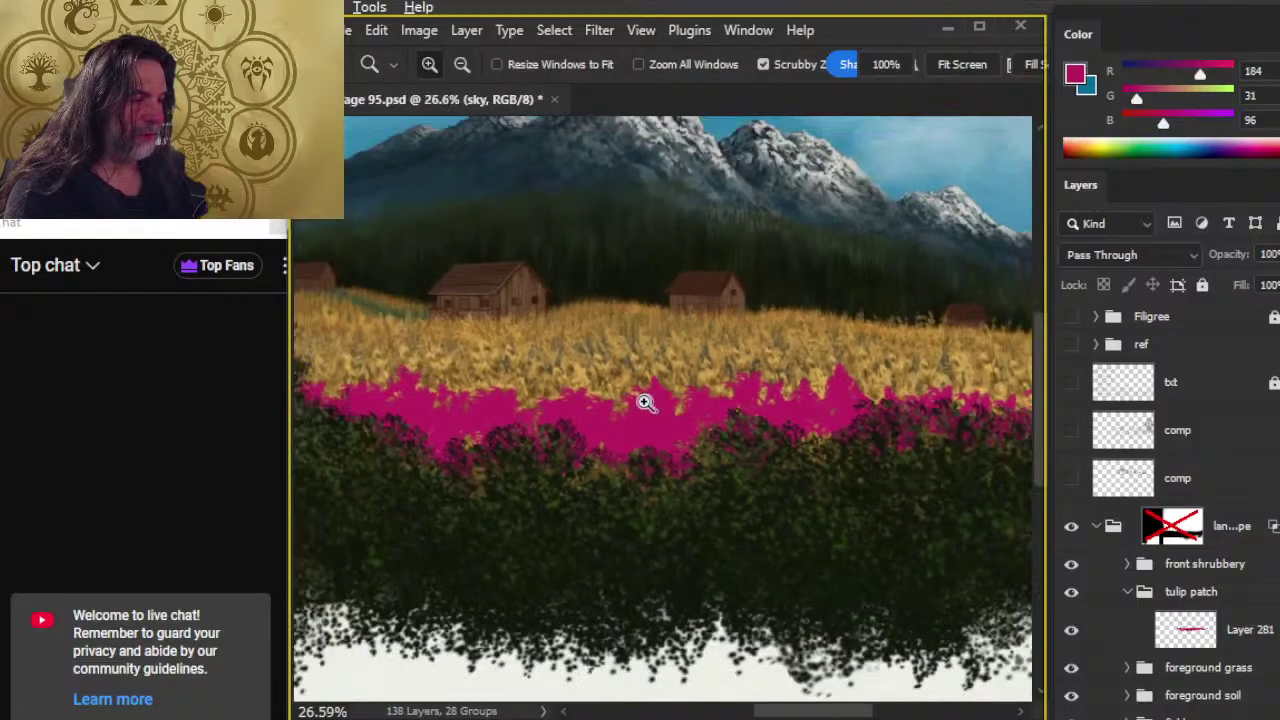
{"action": "left_click", "coordinate": [1071, 345]}
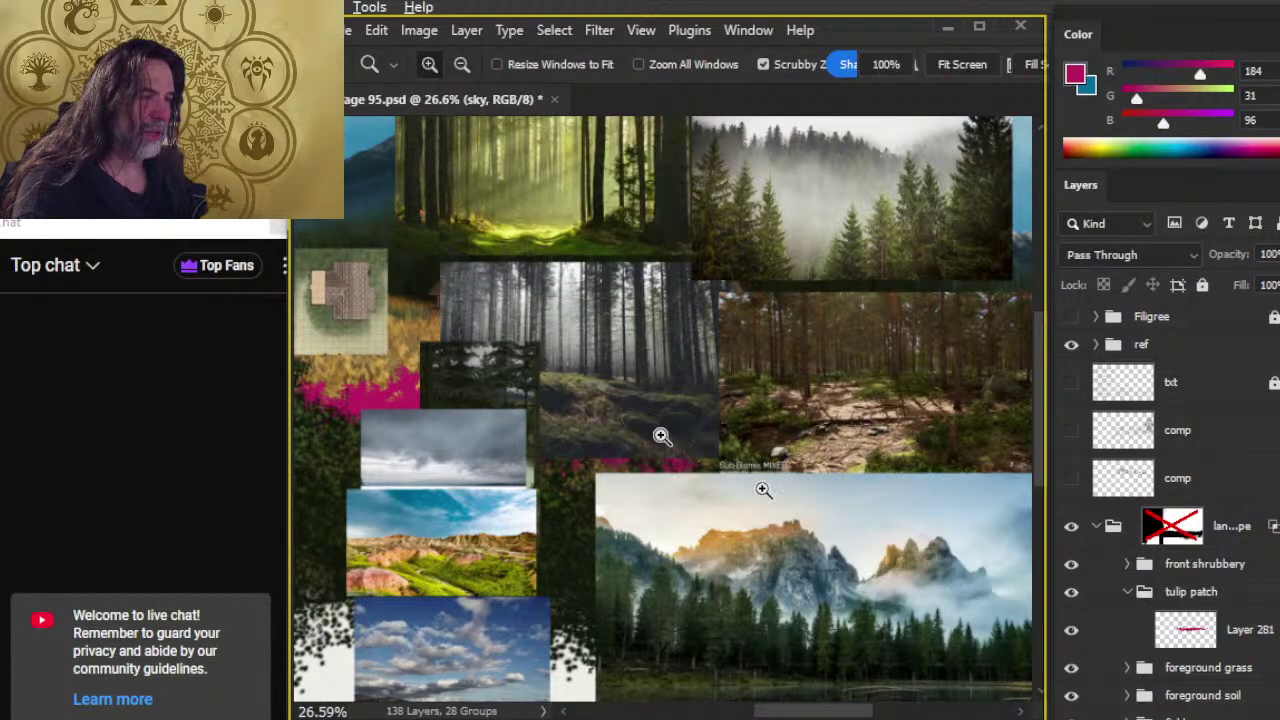
{"action": "left_click_drag", "start_coordinate": [507, 426], "coordinate": [636, 478]}
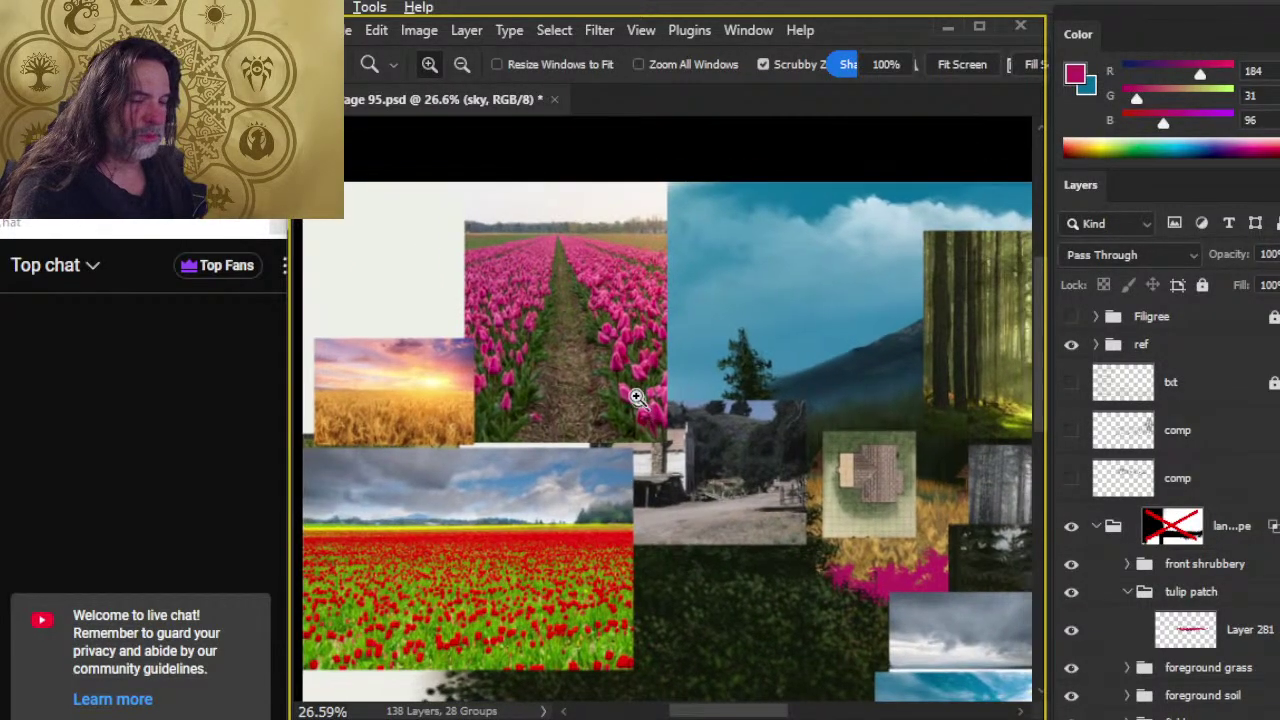
{"action": "mouse_move", "coordinate": [626, 432]}
{"action": "left_mouse_down"}
{"action": "mouse_move", "coordinate": [700, 400]}
{"action": "mouse_move", "coordinate": [571, 337]}
{"action": "mouse_move", "coordinate": [660, 371]}
{"action": "mouse_move", "coordinate": [682, 483]}
{"action": "mouse_move", "coordinate": [606, 400]}
{"action": "mouse_move", "coordinate": [651, 563]}
{"action": "left_mouse_up"}
- Sample the dark and mid magenta tones from the petals in the pink tulip reference photo
{"action": "key", "text": "b"}
{"action": "mouse_move", "coordinate": [618, 488]}
{"action": "left_mouse_down"}
{"action": "mouse_move", "coordinate": [620, 503]}
{"action": "mouse_move", "coordinate": [604, 497]}
{"action": "left_mouse_up"}
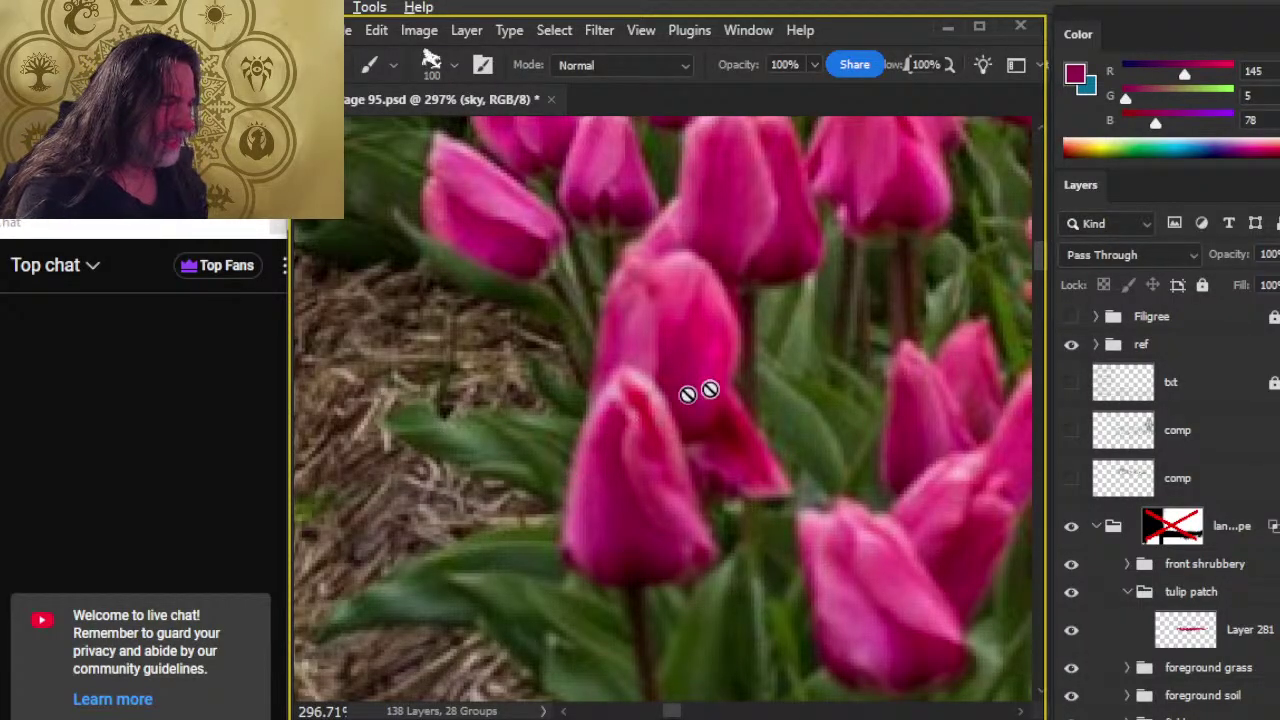
{"action": "left_click_drag", "start_coordinate": [694, 331], "coordinate": [666, 463]}
{"action": "left_click", "coordinate": [772, 375], "text": "alt"}
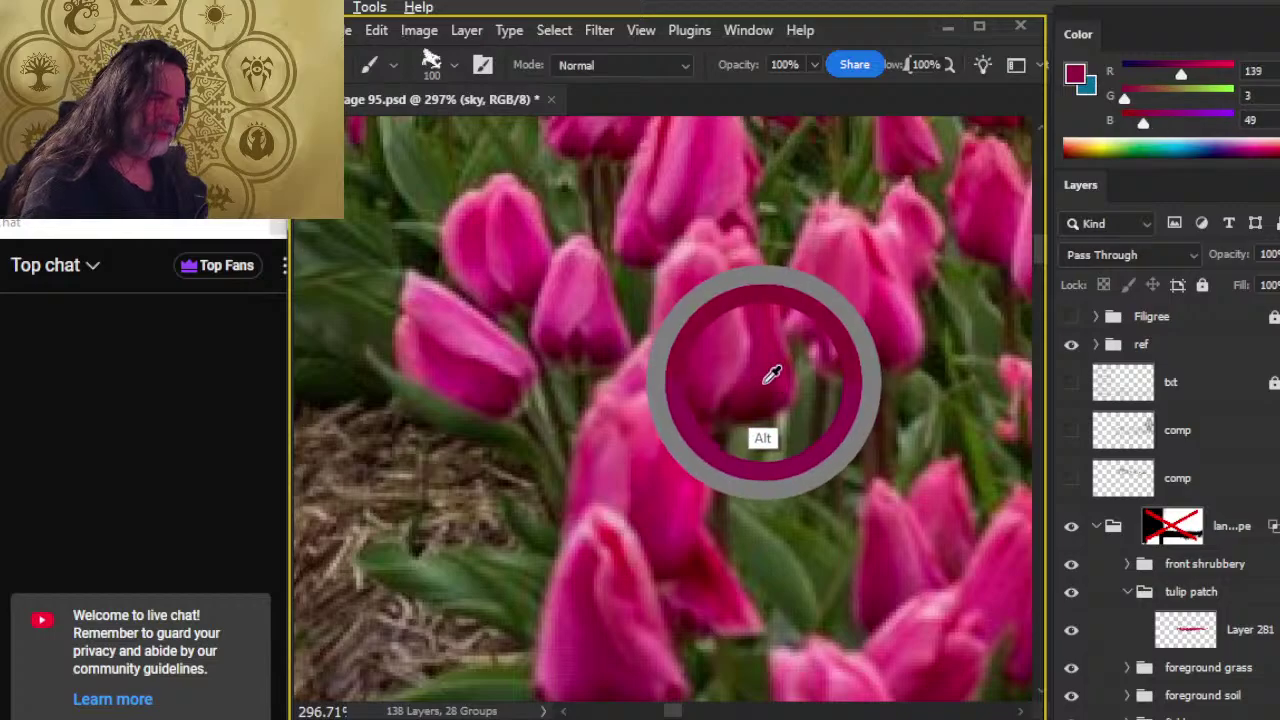
{"action": "mouse_move", "coordinate": [772, 375]}
{"action": "left_mouse_down"}
{"action": "mouse_move", "coordinate": [783, 366]}
{"action": "mouse_move", "coordinate": [766, 297]}
{"action": "mouse_move", "coordinate": [766, 366]}
{"action": "mouse_move", "coordinate": [745, 403]}
{"action": "mouse_move", "coordinate": [780, 357]}
{"action": "mouse_move", "coordinate": [766, 331]}
{"action": "mouse_move", "coordinate": [754, 387]}
{"action": "left_mouse_up"}
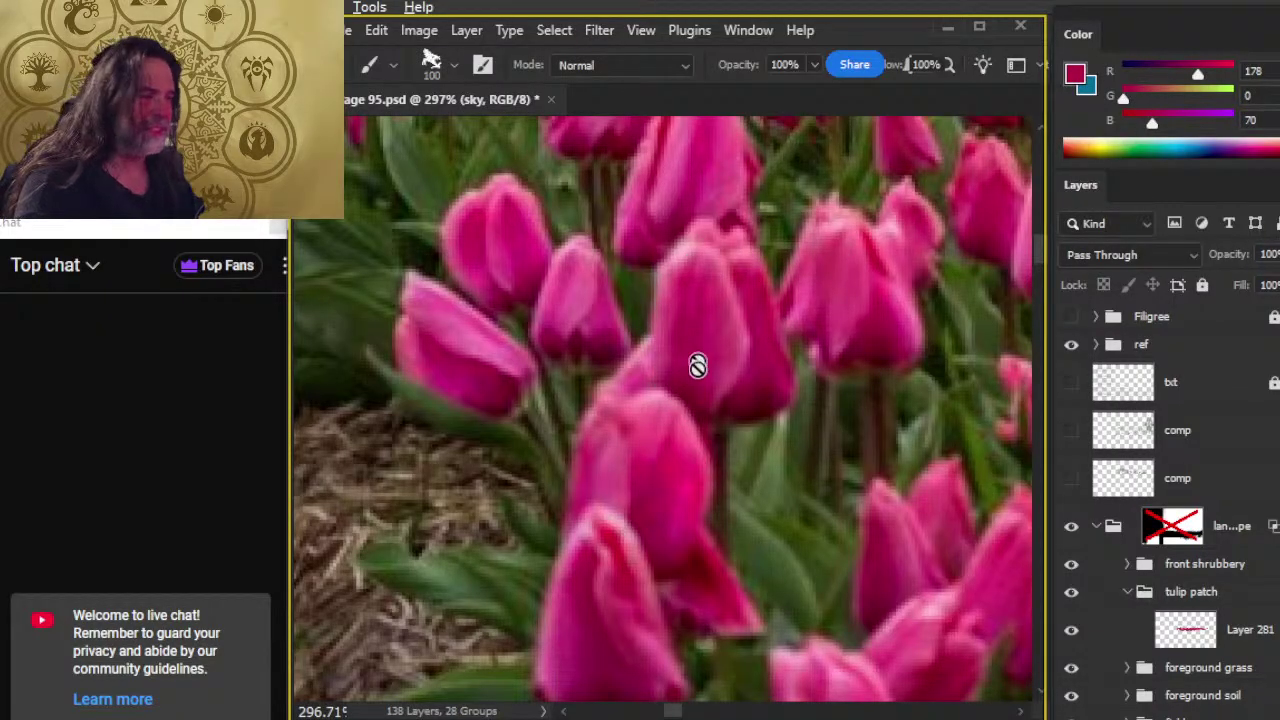
{"action": "left_click_drag", "start_coordinate": [743, 280], "coordinate": [694, 354]}
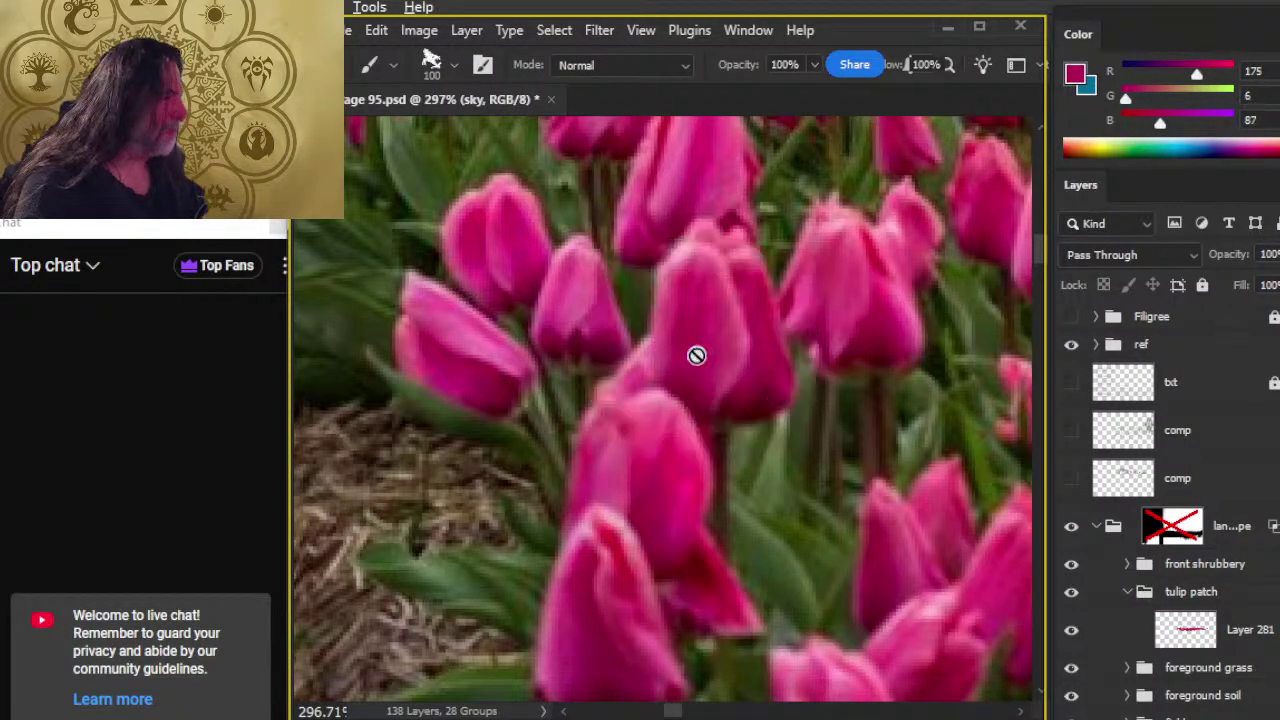
- Move Layer 200, Layer 199 and Layer 254 out of the ref group into a new group above it, and hide the ref group
{"action": "key", "text": "z"}
{"action": "left_click_drag", "start_coordinate": [777, 414], "coordinate": [587, 372]}
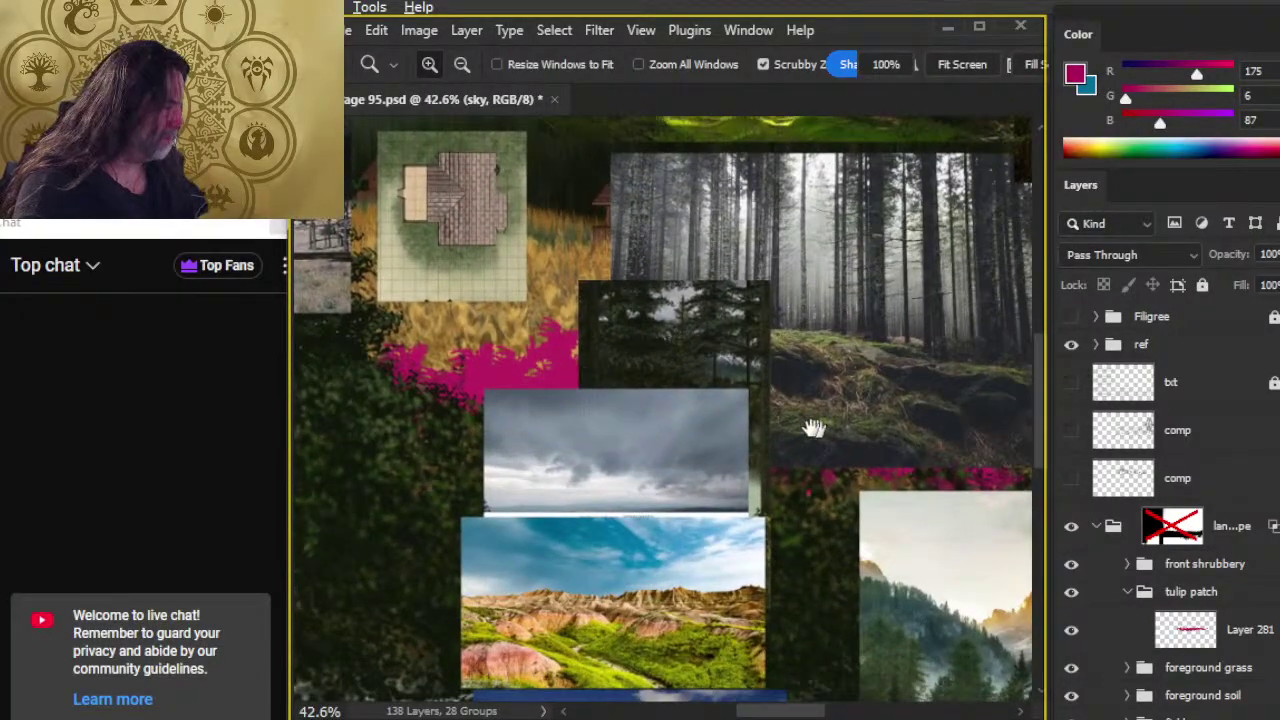
{"action": "left_click_drag", "start_coordinate": [814, 428], "coordinate": [929, 543]}
{"action": "left_click", "coordinate": [1096, 344]}
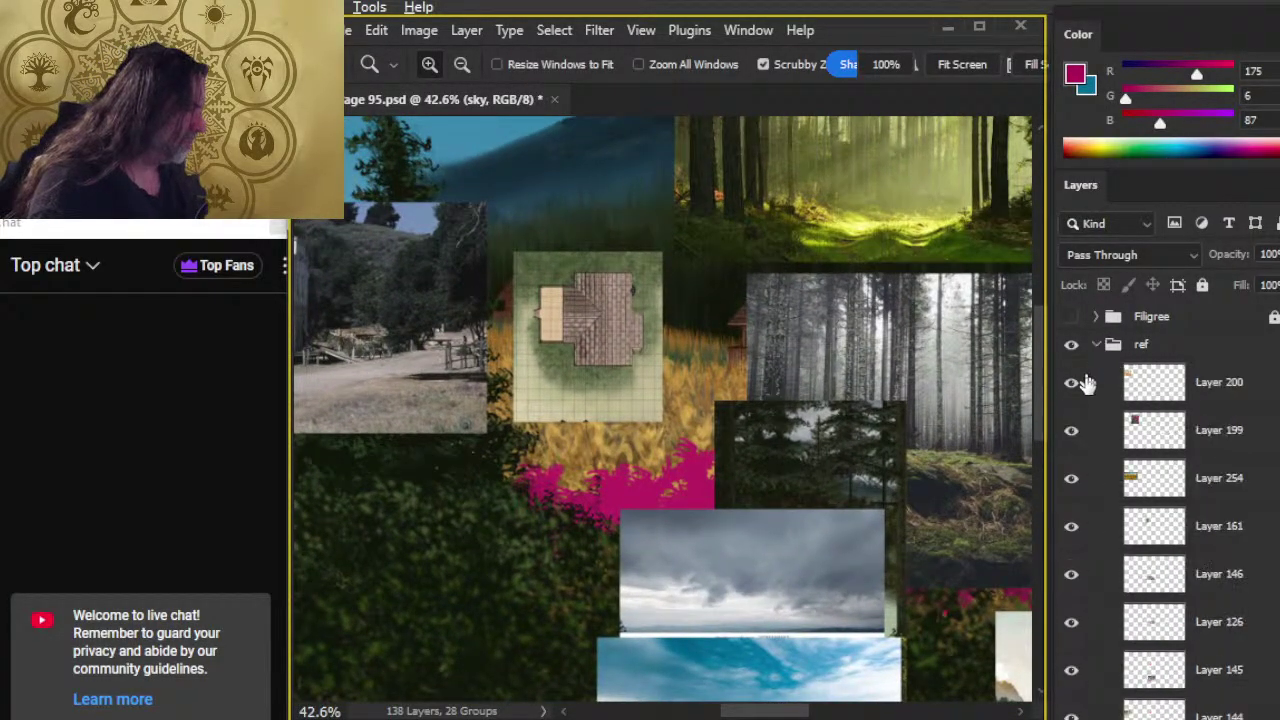
{"action": "left_click", "coordinate": [1103, 390]}
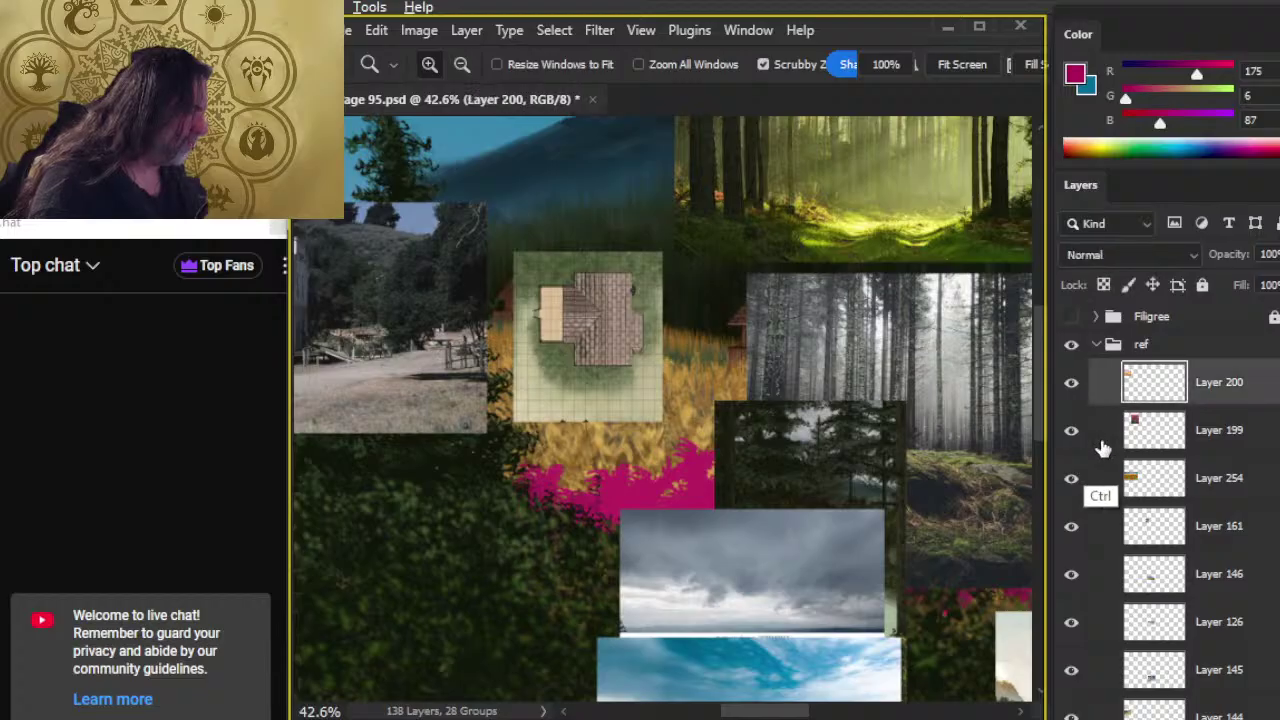
{"action": "left_click", "coordinate": [1103, 490], "text": "shift"}
{"action": "left_click_drag", "start_coordinate": [1108, 390], "coordinate": [1113, 334]}
{"action": "key", "text": "ctrl+g"}
{"action": "left_click", "coordinate": [1096, 374]}
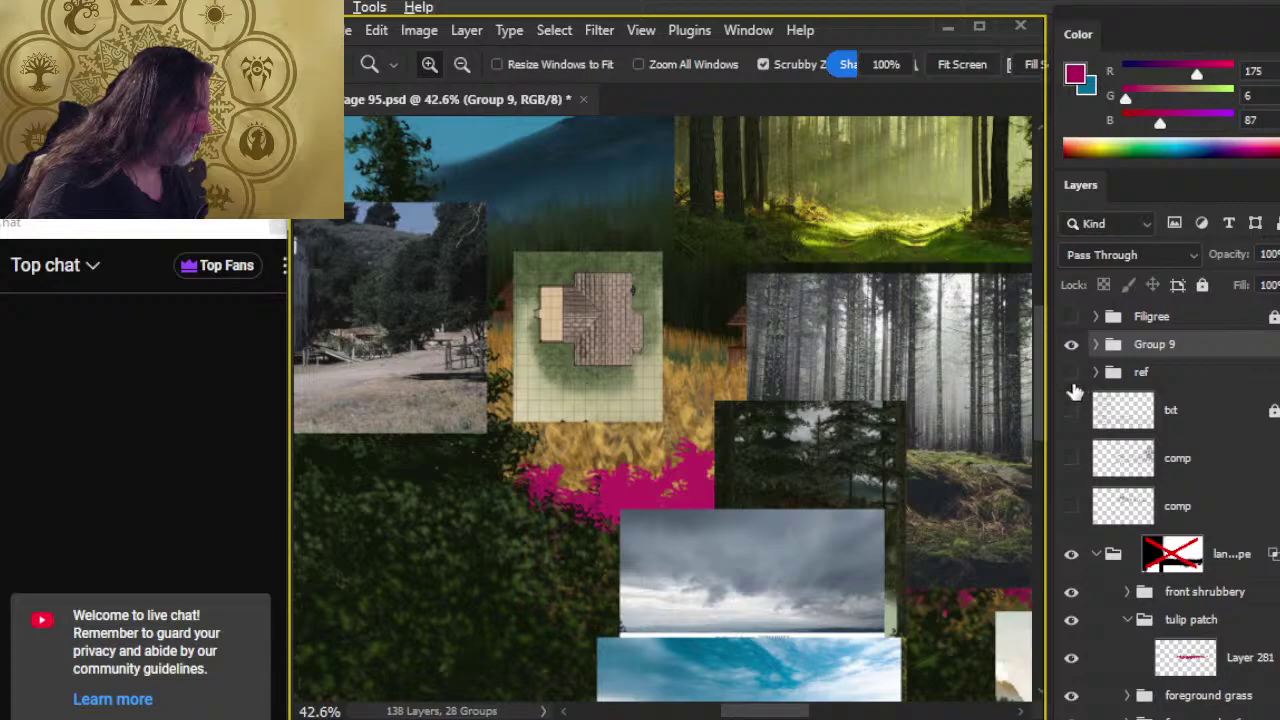
{"action": "scroll", "coordinate": [777, 543], "scroll_direction": "down", "scroll_amount": 3}
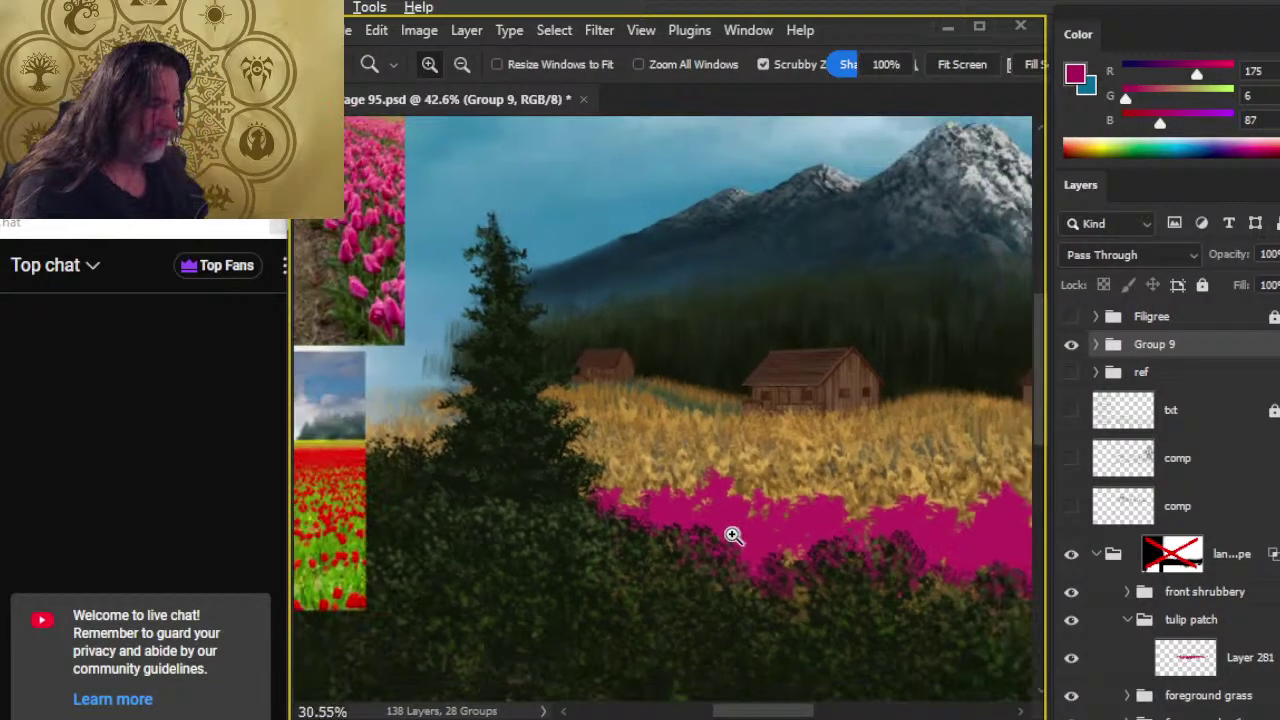
- Toggle the tulip patch group's visibility to compare the landscape with and without the magenta band, leaving it shown
{"action": "left_click_drag", "start_coordinate": [697, 514], "coordinate": [403, 417]}
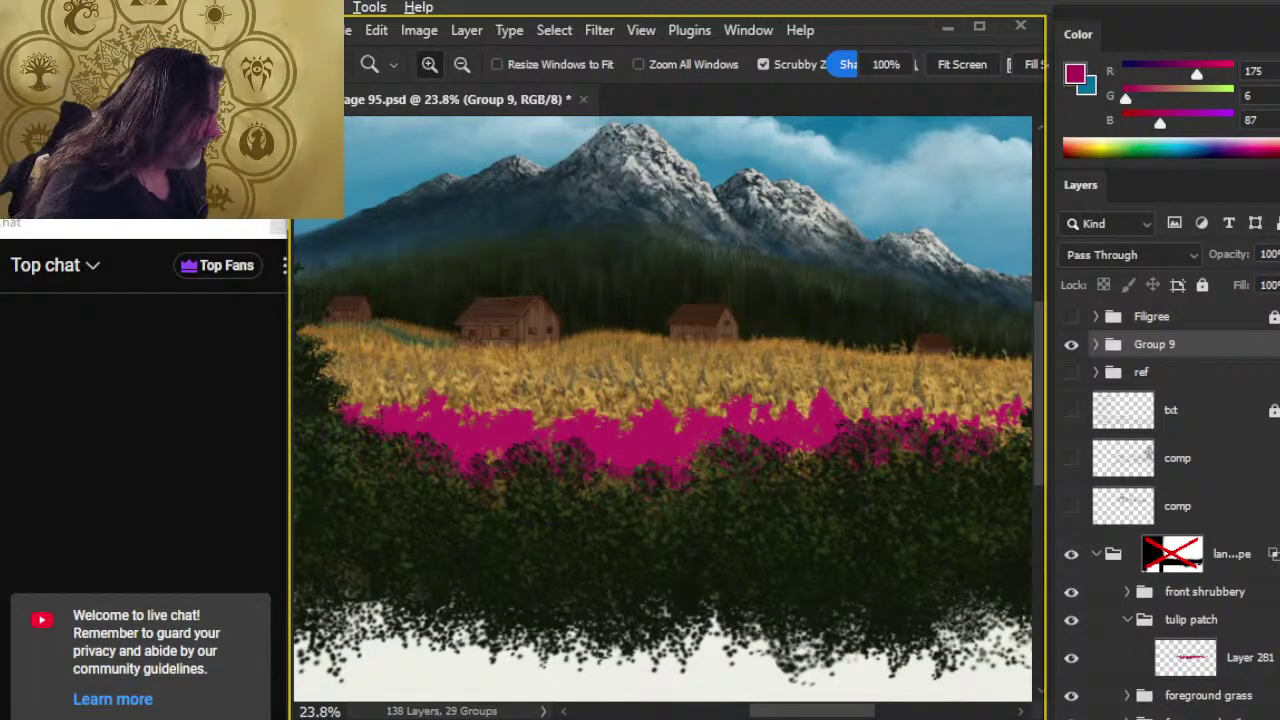
{"action": "scroll", "coordinate": [1240, 560], "scroll_direction": "down", "scroll_amount": 3}
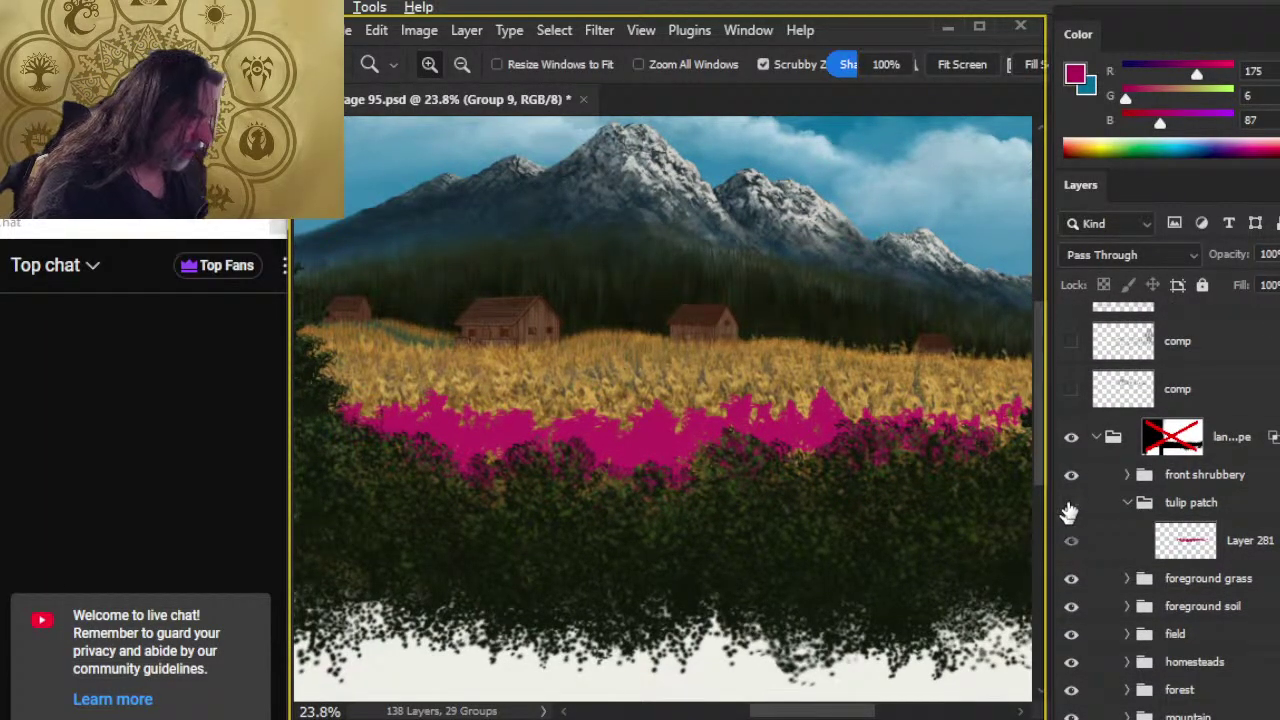
{"action": "left_click", "coordinate": [1069, 506]}
{"action": "left_click", "coordinate": [1070, 505]}
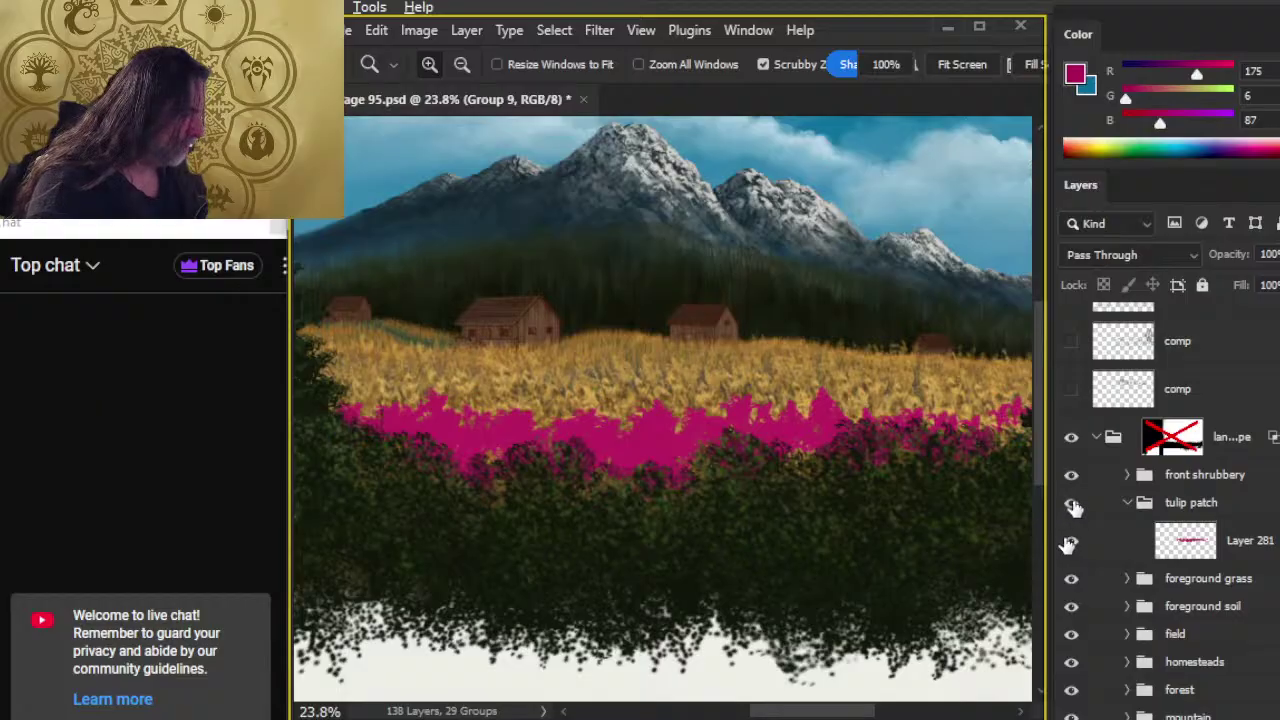
{"action": "left_click", "coordinate": [1070, 505]}
{"action": "left_click_drag", "start_coordinate": [912, 586], "coordinate": [694, 408]}
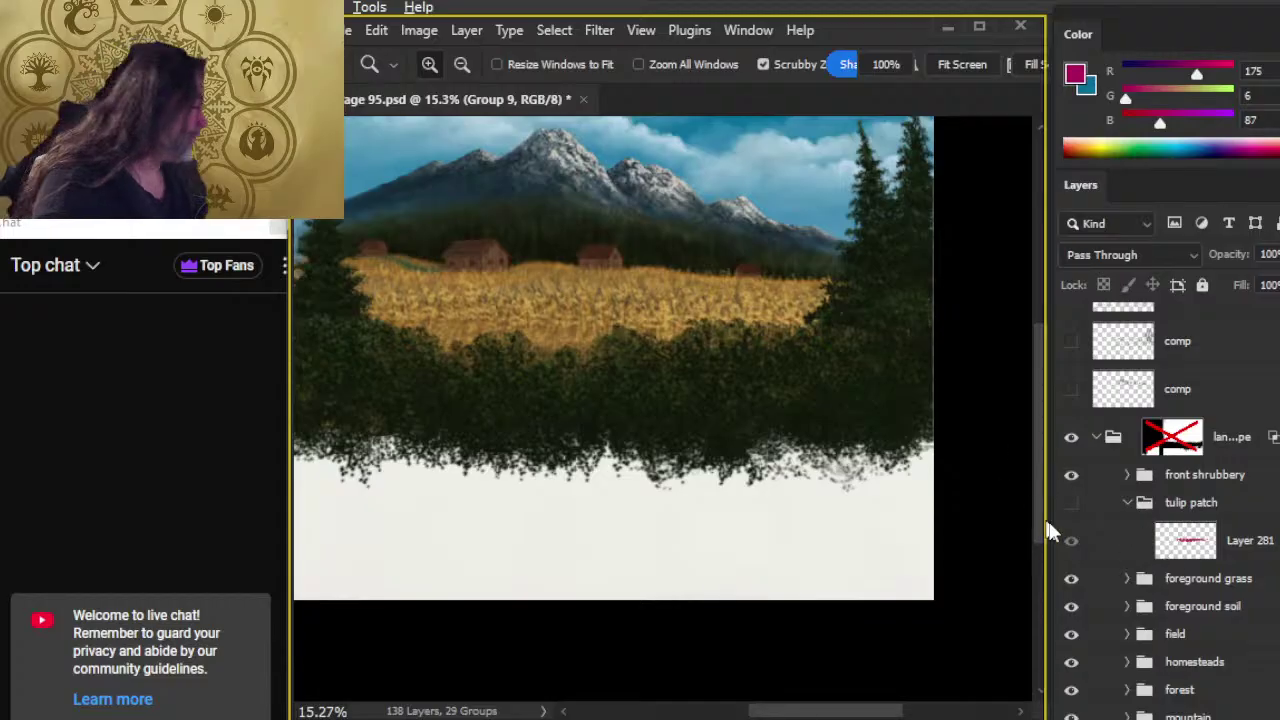
{"action": "left_click", "coordinate": [1071, 502]}
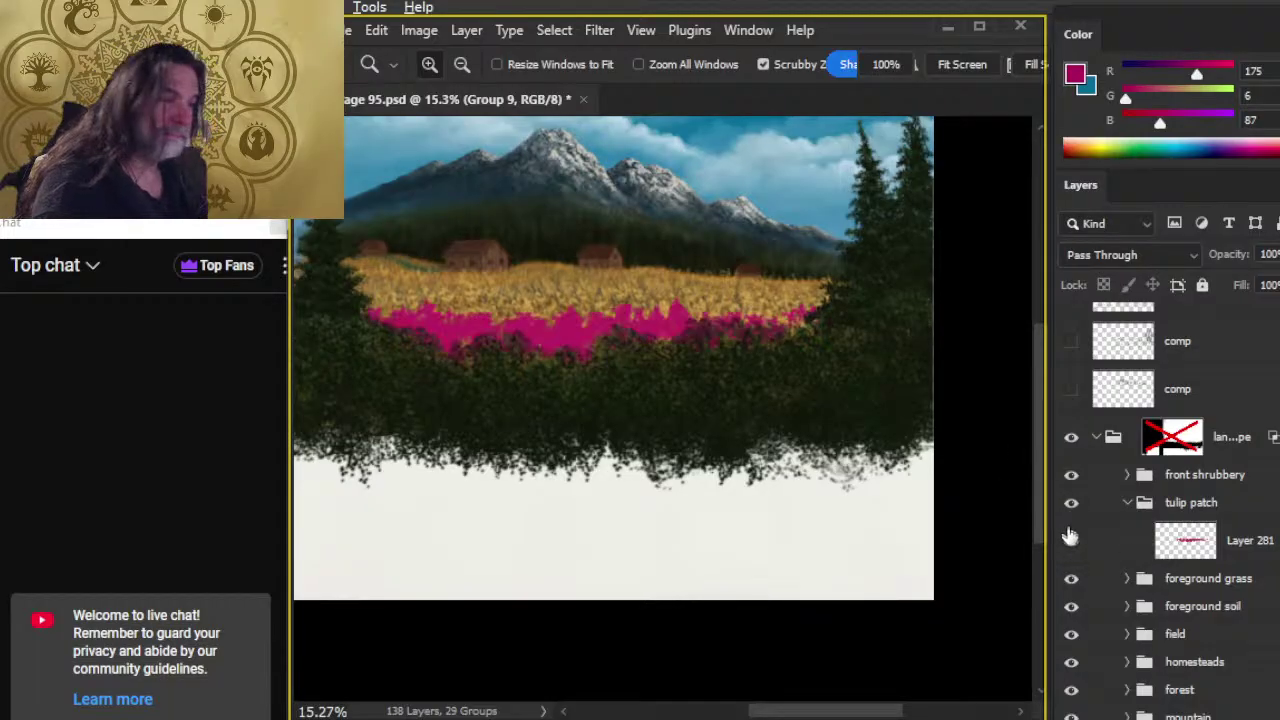
- Shift the magenta tulip layer, Layer 281, slightly against the front shrubbery and wheat field
{"action": "left_click", "coordinate": [1115, 543]}
{"action": "key", "text": "v"}
{"action": "left_click_drag", "start_coordinate": [749, 386], "coordinate": [750, 391]}
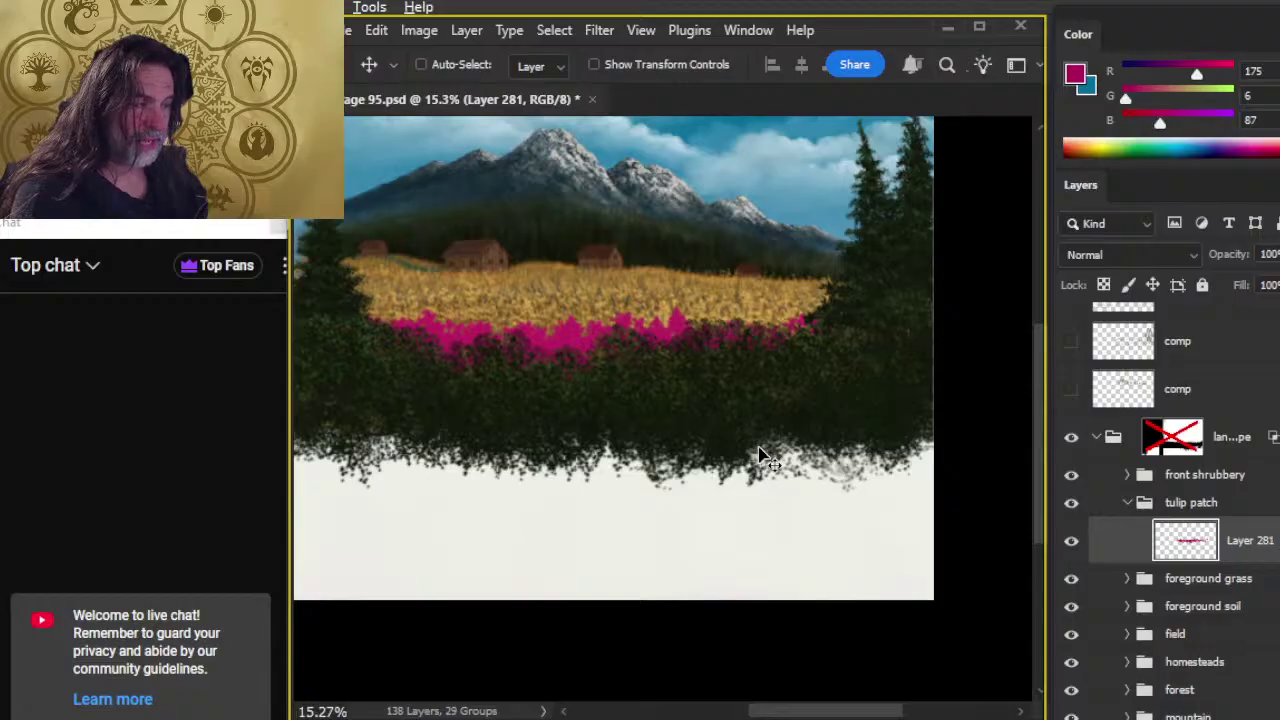
{"action": "mouse_move", "coordinate": [760, 455]}
{"action": "left_mouse_down"}
{"action": "mouse_move", "coordinate": [742, 450]}
{"action": "mouse_move", "coordinate": [760, 447]}
{"action": "left_mouse_up"}
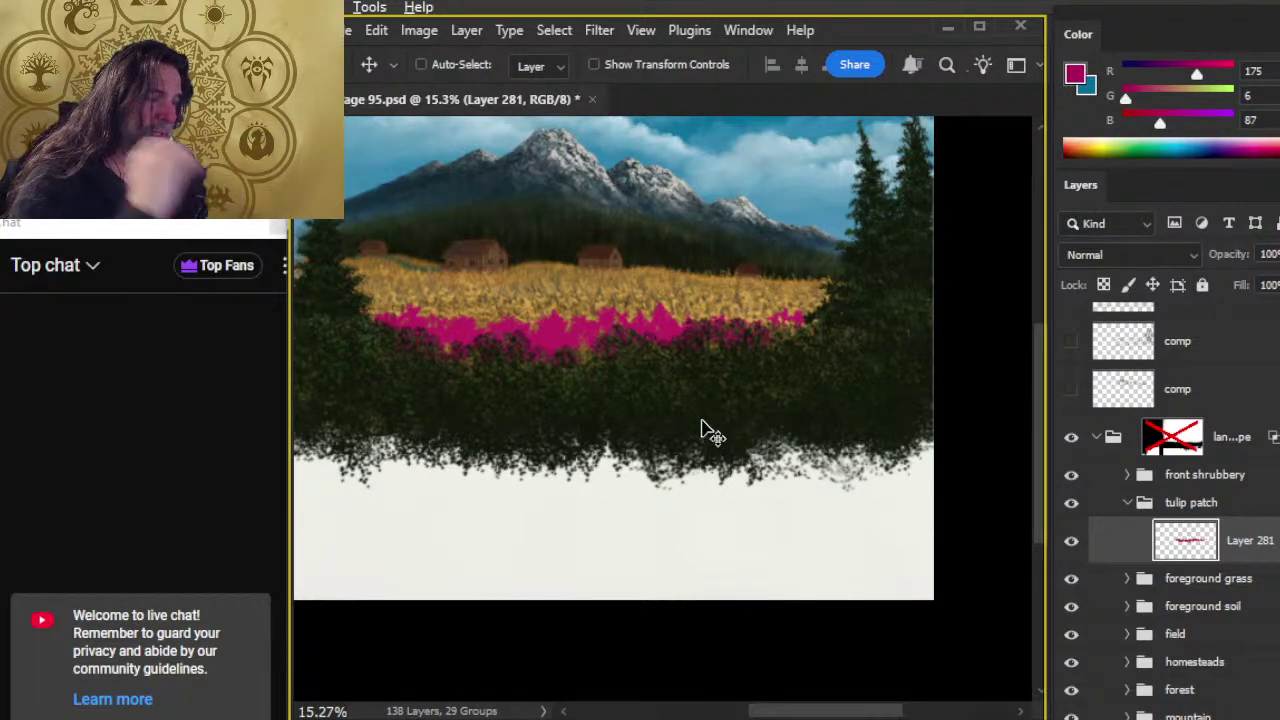
- Hide and reshow Layer 281 to check how the magenta tulips cover the wheat field's lower edge
{"action": "scroll", "coordinate": [737, 417], "scroll_direction": "up", "scroll_amount": 3}
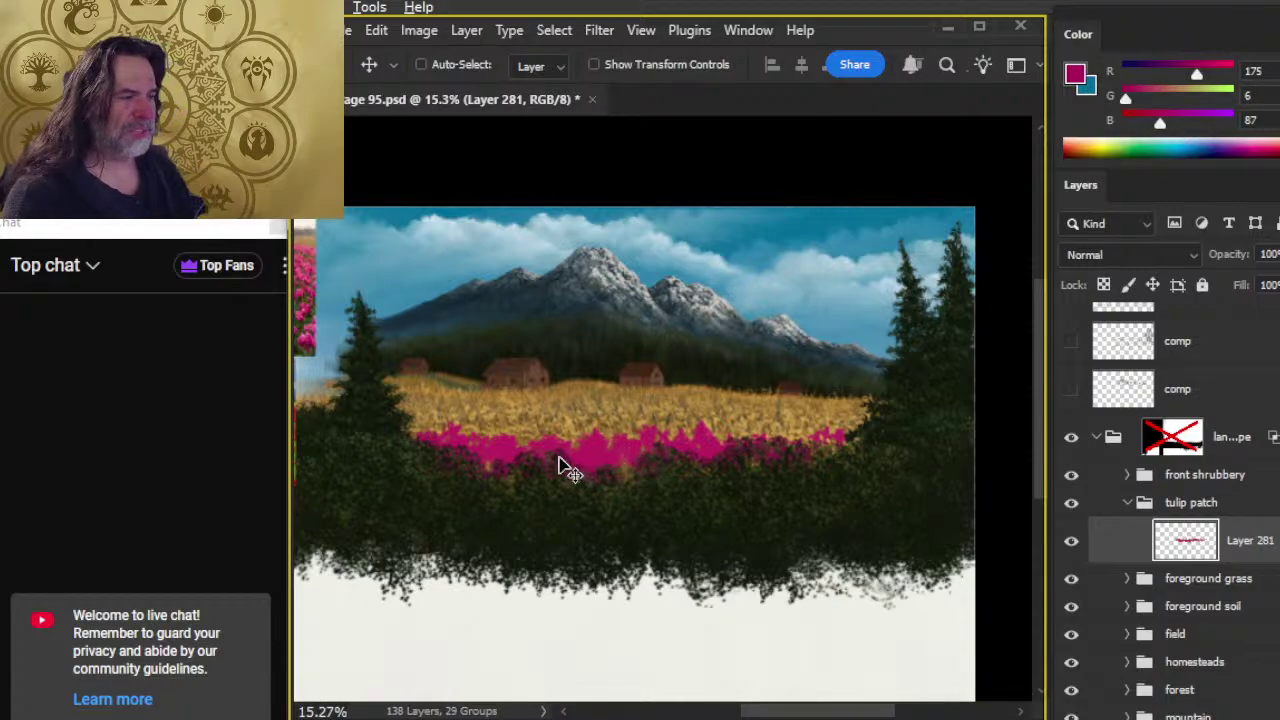
{"action": "left_click_drag", "start_coordinate": [591, 463], "coordinate": [634, 474]}
{"action": "key", "text": "z"}
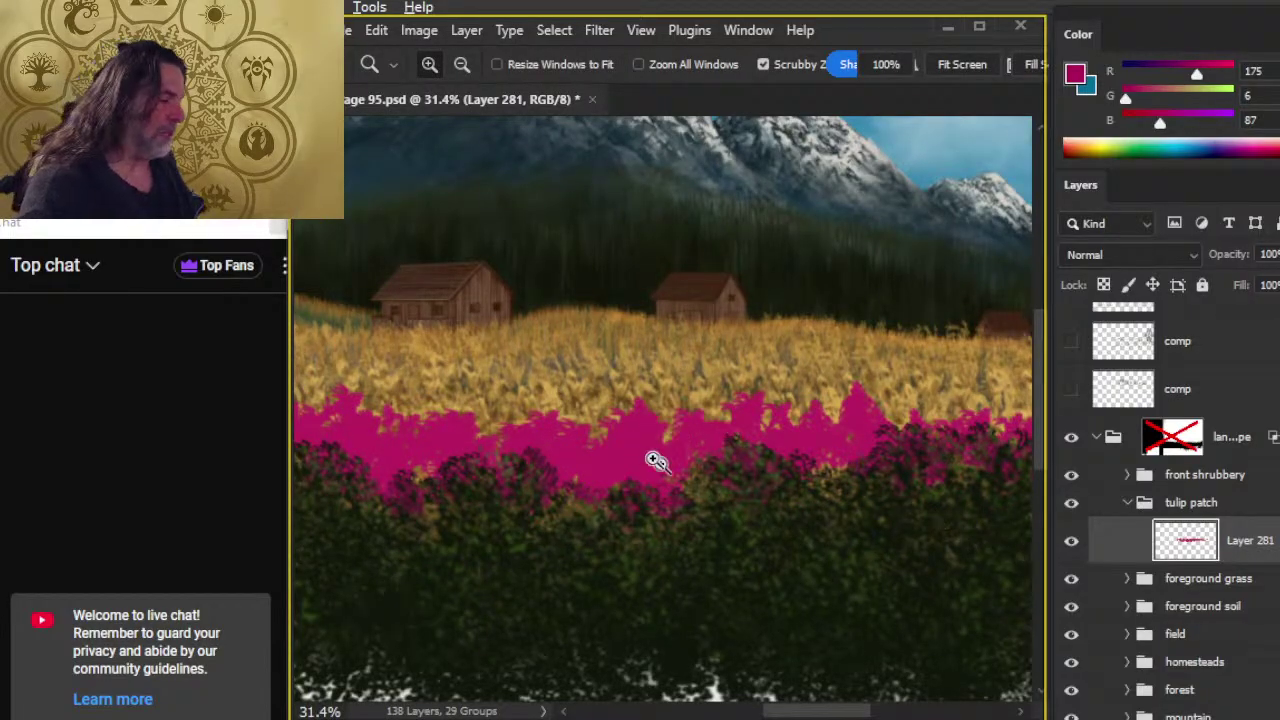
{"action": "left_click", "coordinate": [1071, 541]}
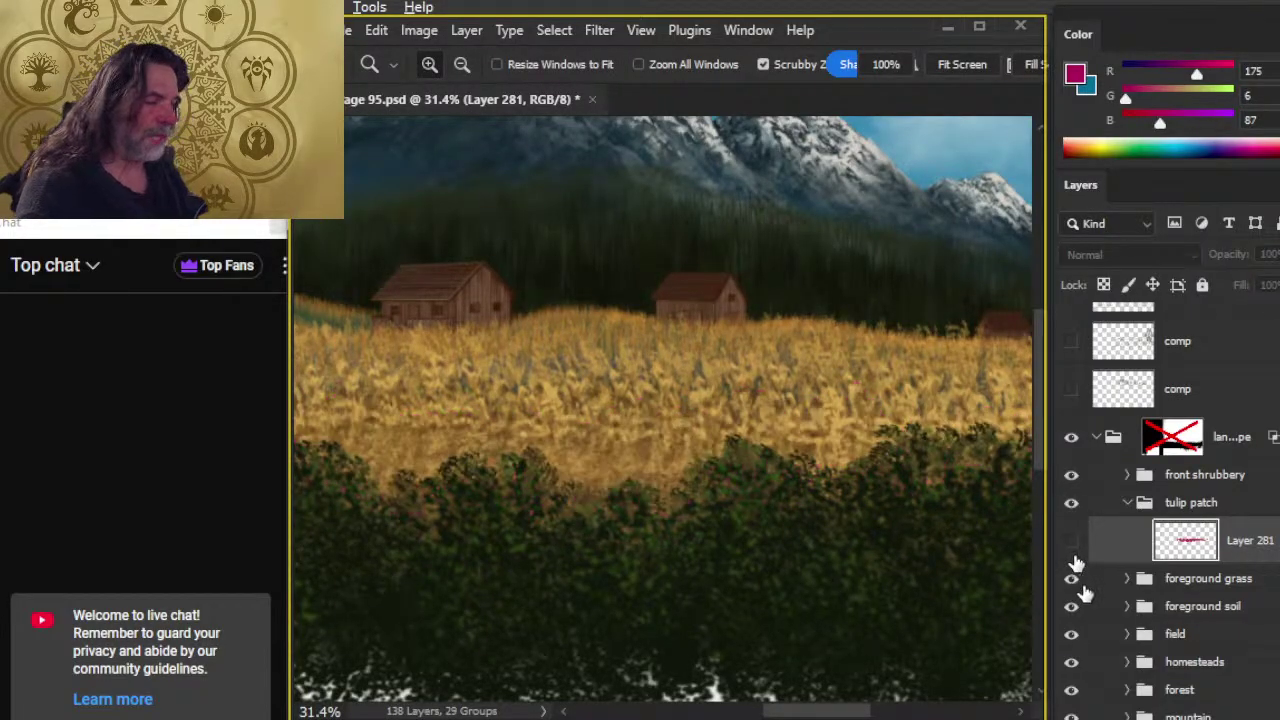
{"action": "left_click", "coordinate": [1071, 541]}
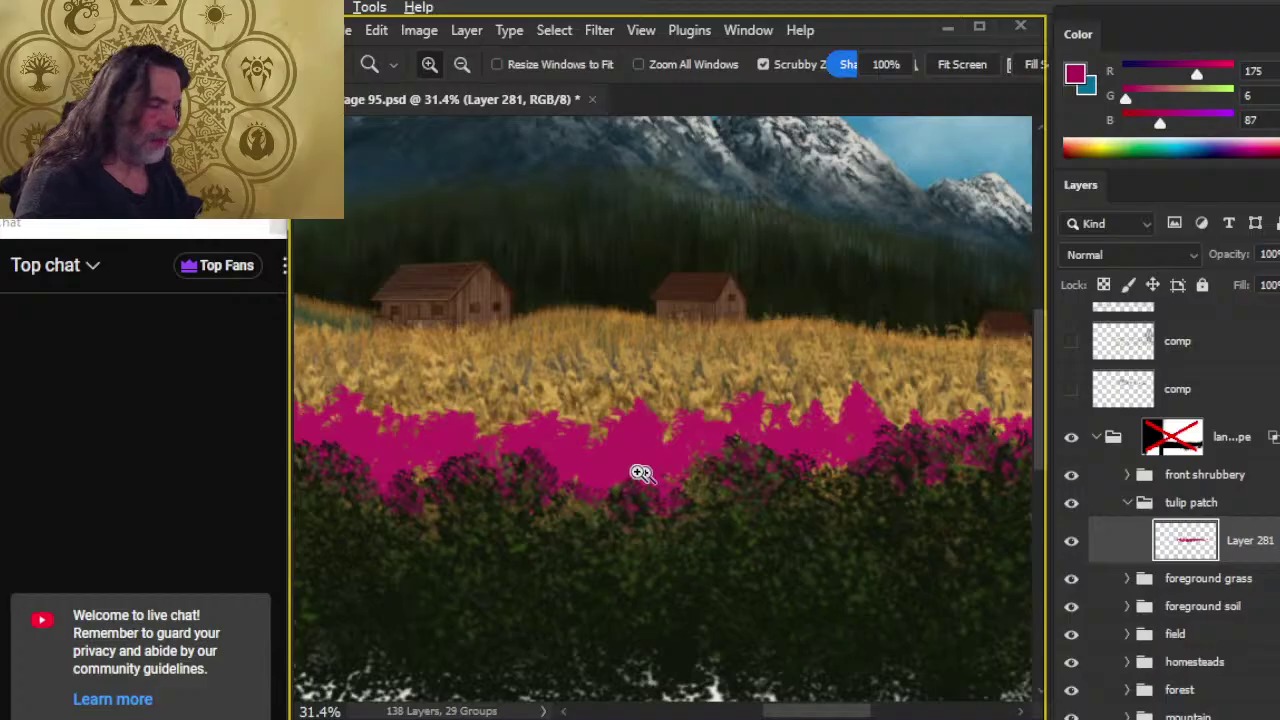
- Reset the colours to default black and white, and switch the brush to Hard Round at a size below 100 px
{"action": "left_click_drag", "start_coordinate": [593, 475], "coordinate": [666, 480]}
{"action": "key", "text": "b"}
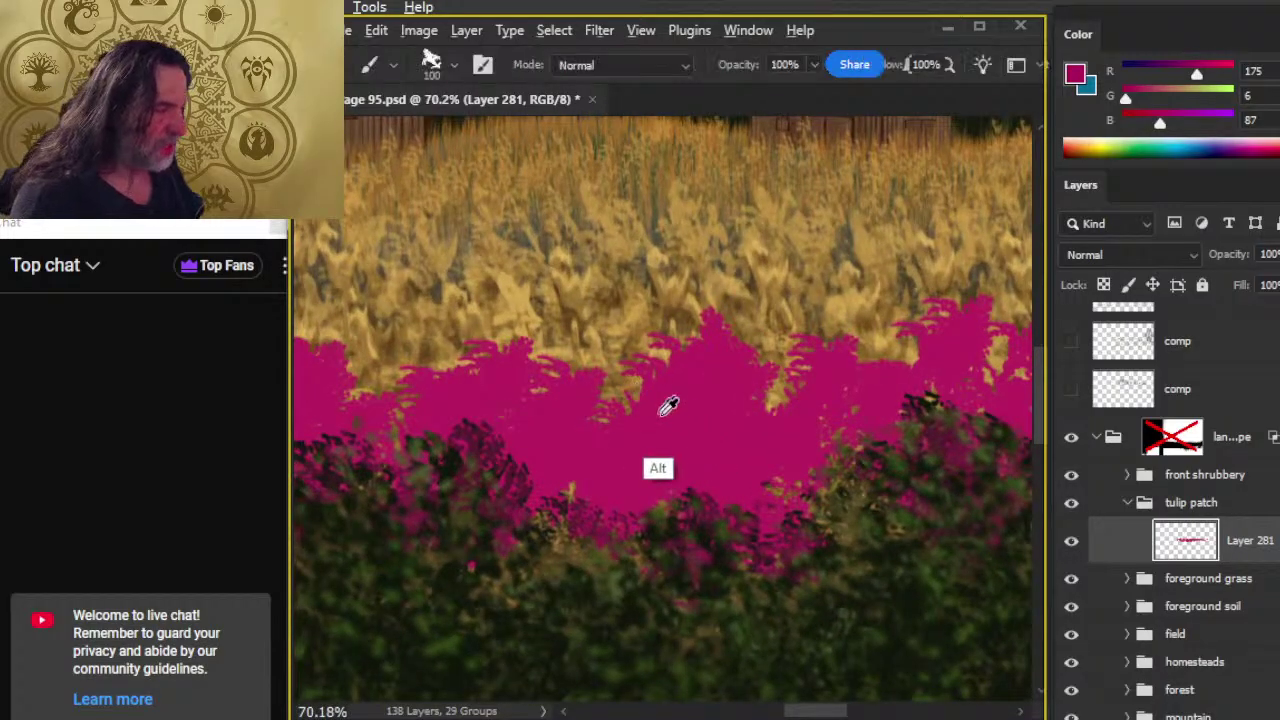
{"action": "left_click", "coordinate": [683, 408], "text": "alt"}
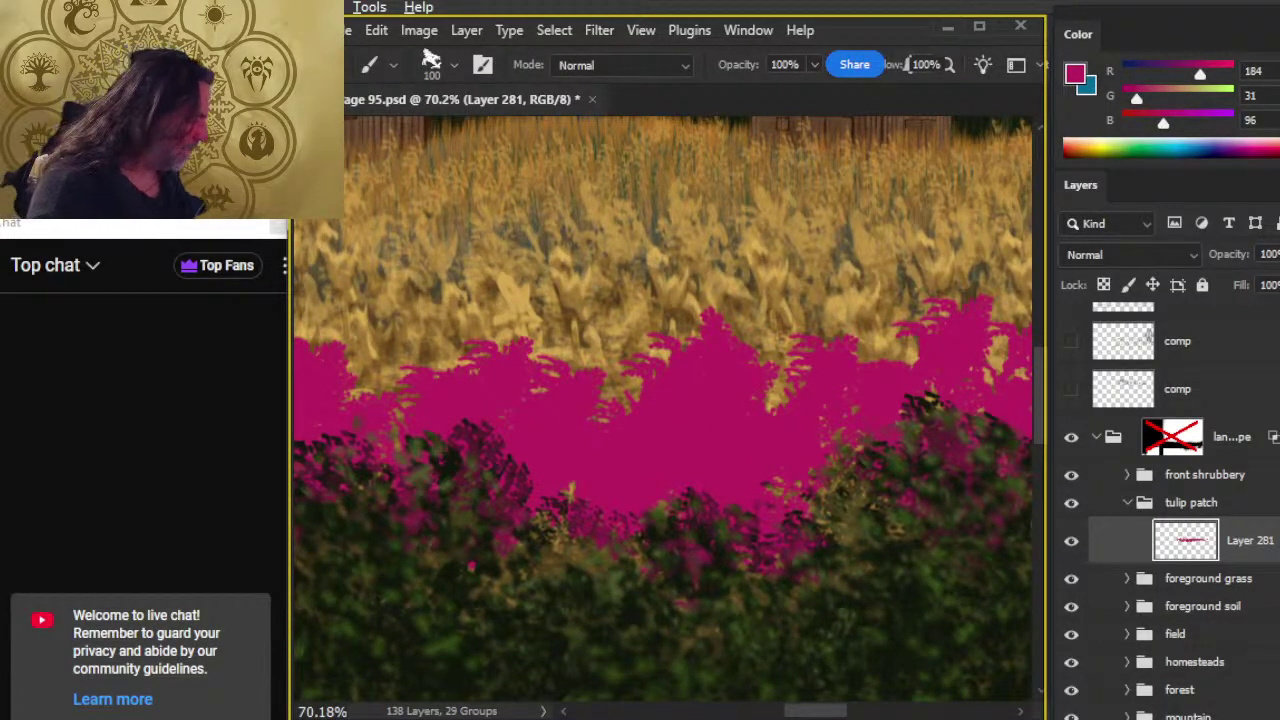
{"action": "key", "text": "d"}
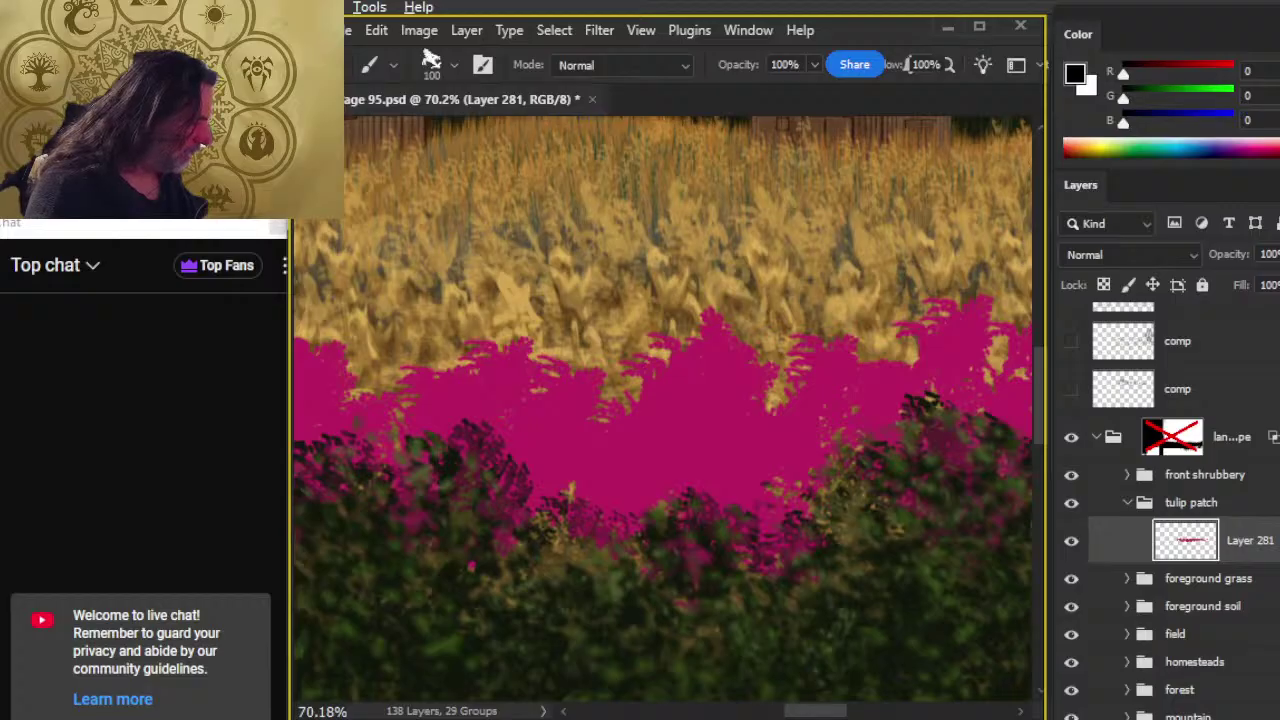
{"action": "key", "text": "z"}
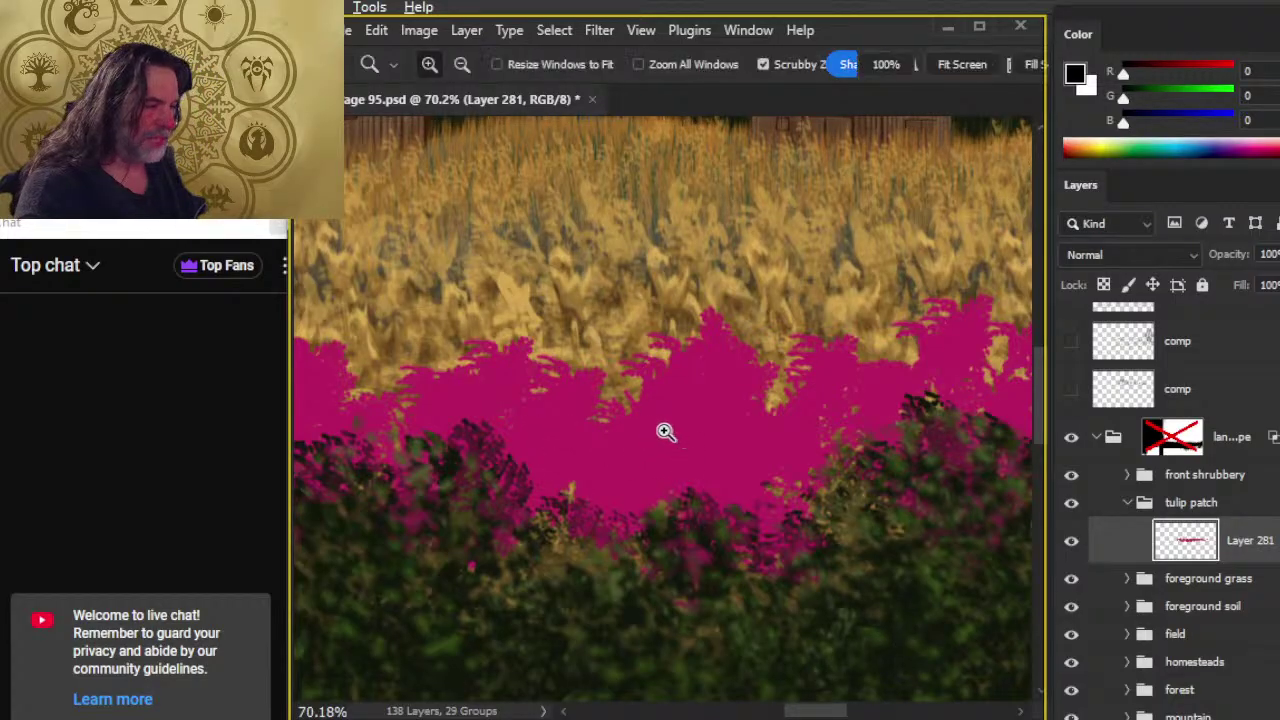
{"action": "key", "text": "b"}
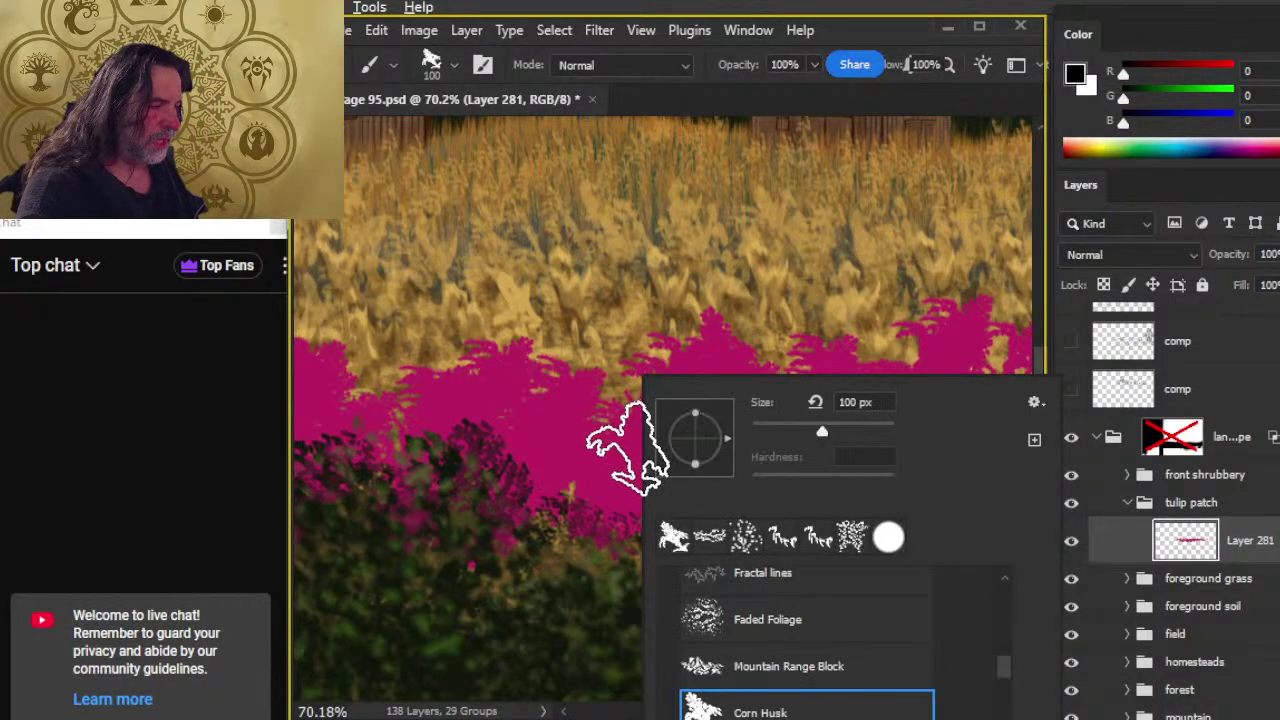
{"action": "right_click", "coordinate": [641, 433]}
{"action": "left_click", "coordinate": [889, 540]}
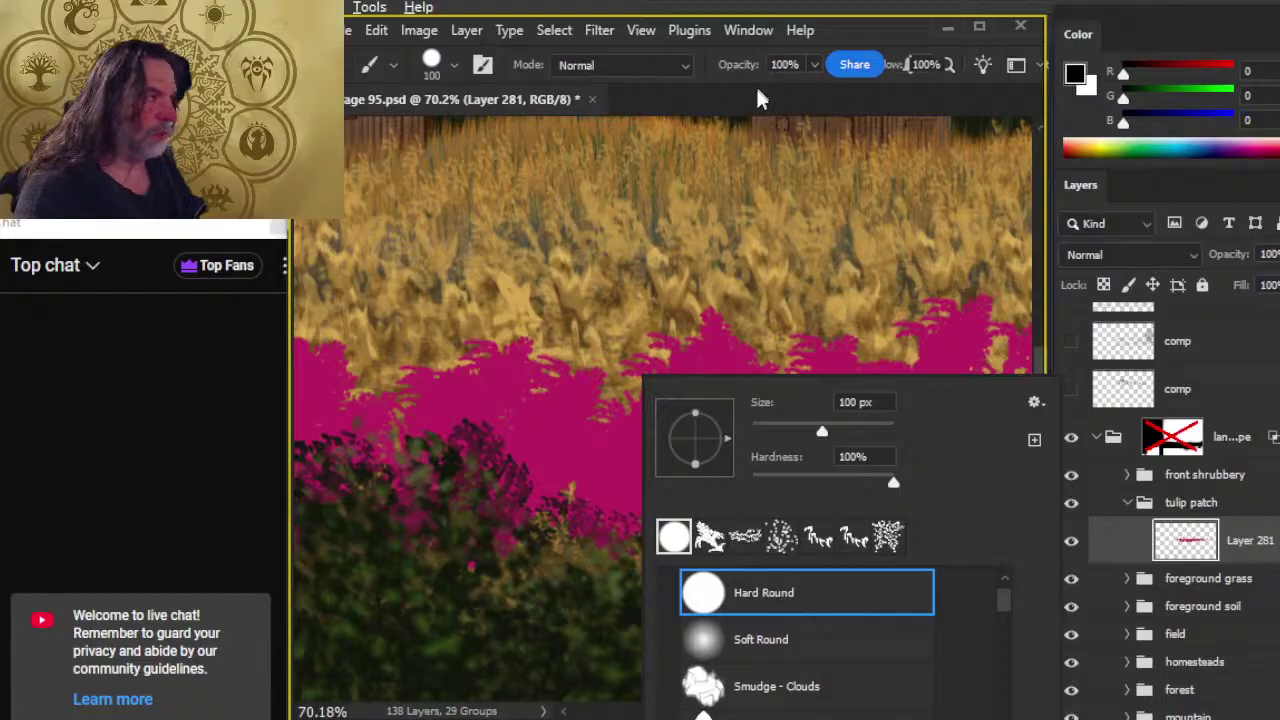
{"action": "key", "text": "Return"}
{"action": "key", "text": "bracketleft"}
- Add a new empty layer directly above Group 9, the group holding the reference photos
{"action": "key", "text": "z"}
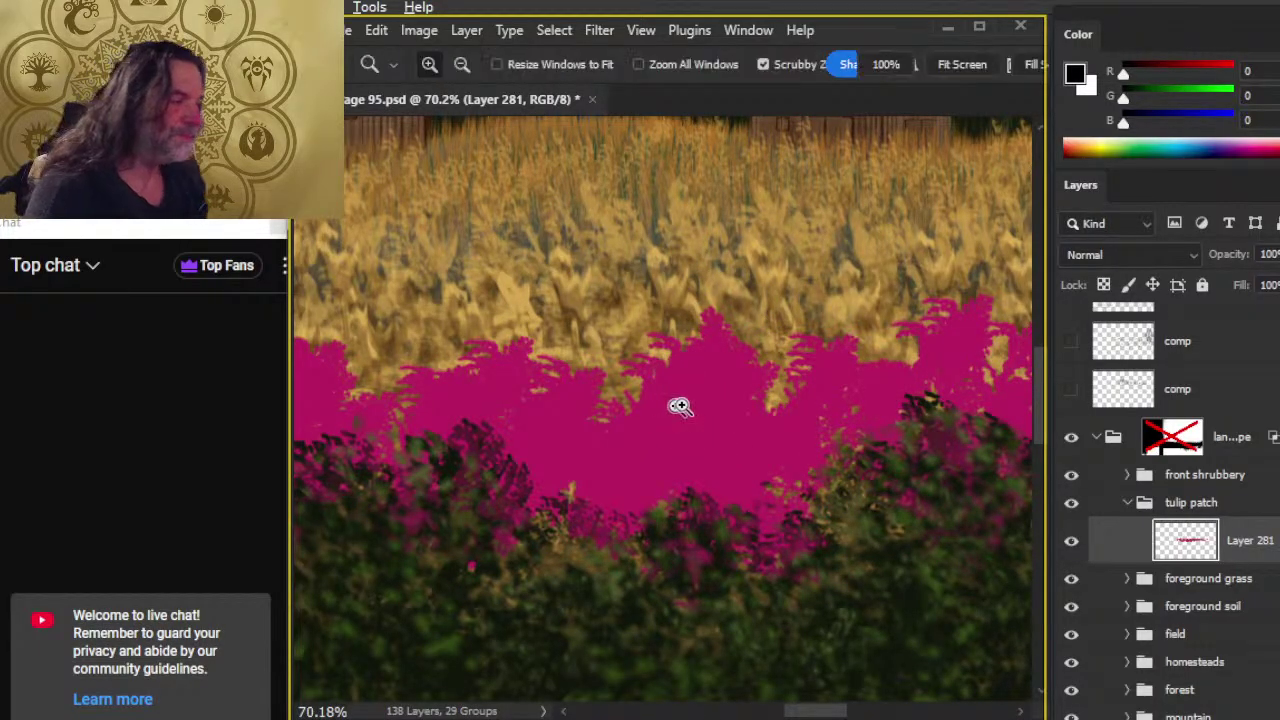
{"action": "mouse_move", "coordinate": [680, 406]}
{"action": "left_mouse_down"}
{"action": "mouse_move", "coordinate": [708, 414]}
{"action": "mouse_move", "coordinate": [517, 429]}
{"action": "mouse_move", "coordinate": [789, 489]}
{"action": "mouse_move", "coordinate": [767, 460]}
{"action": "left_mouse_up"}
{"action": "left_click_drag", "start_coordinate": [740, 398], "coordinate": [769, 383]}
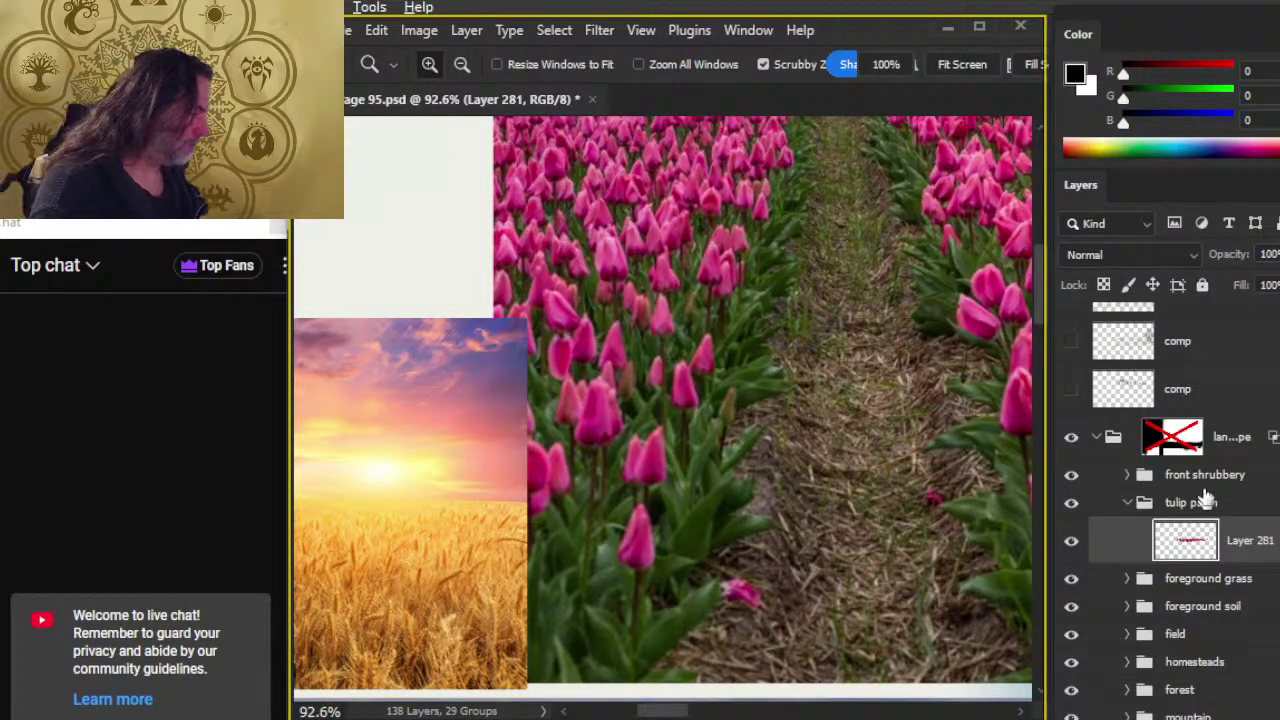
{"action": "scroll", "coordinate": [1270, 520], "scroll_direction": "up", "scroll_amount": 1}
{"action": "scroll", "coordinate": [1250, 390], "scroll_direction": "up", "scroll_amount": 3}
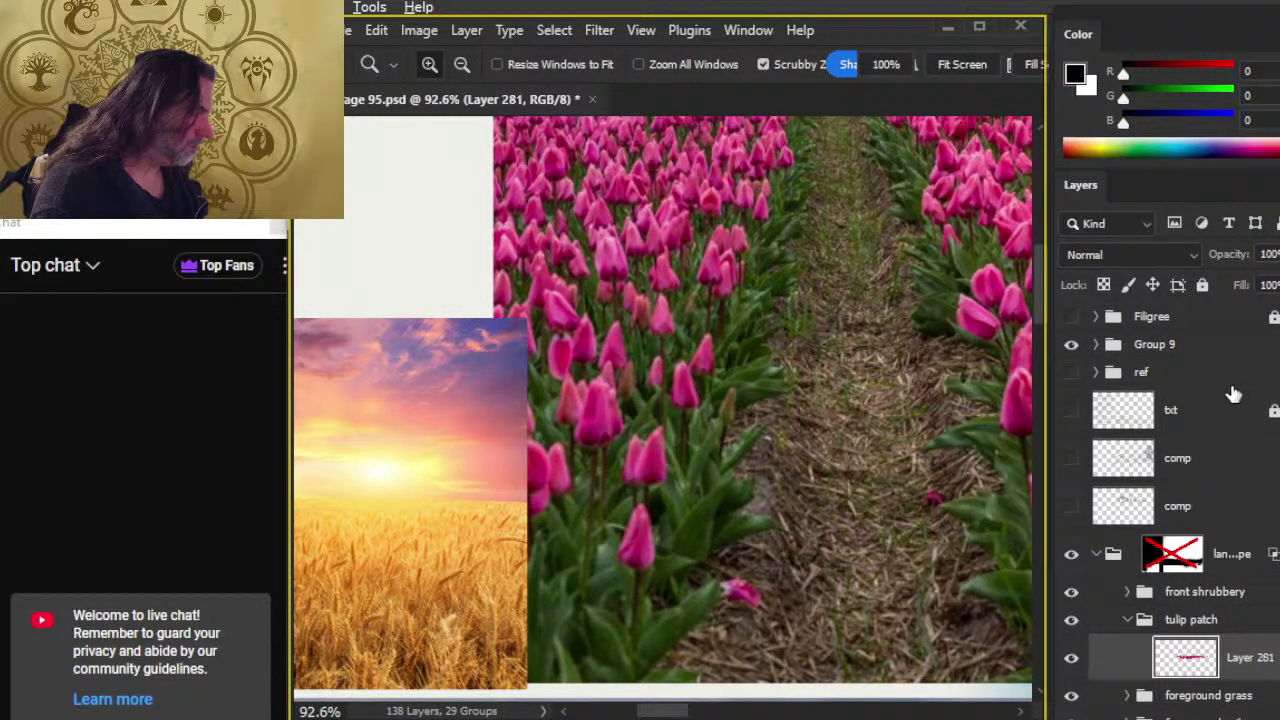
{"action": "left_click", "coordinate": [1237, 350]}
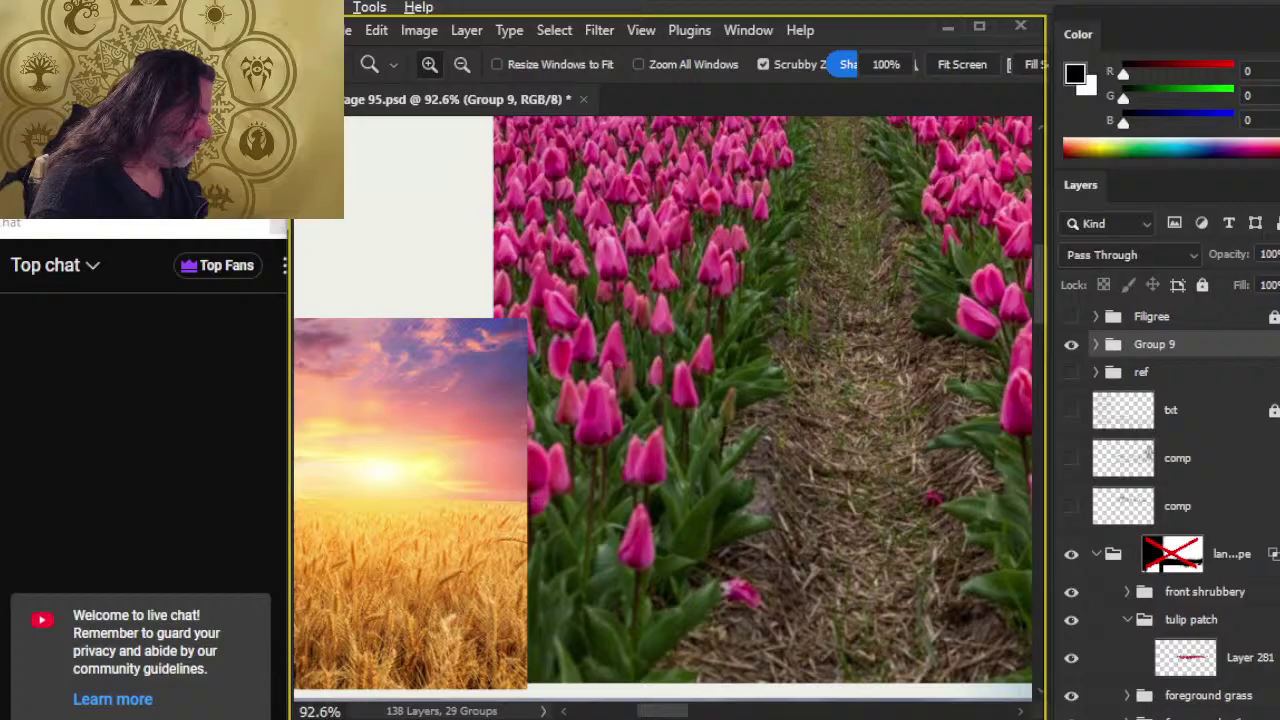
{"action": "left_click", "coordinate": [1220, 710]}
- Rename Group 9 as ref
{"action": "double_click", "coordinate": [1155, 392]}
{"action": "type", "text": "r"}
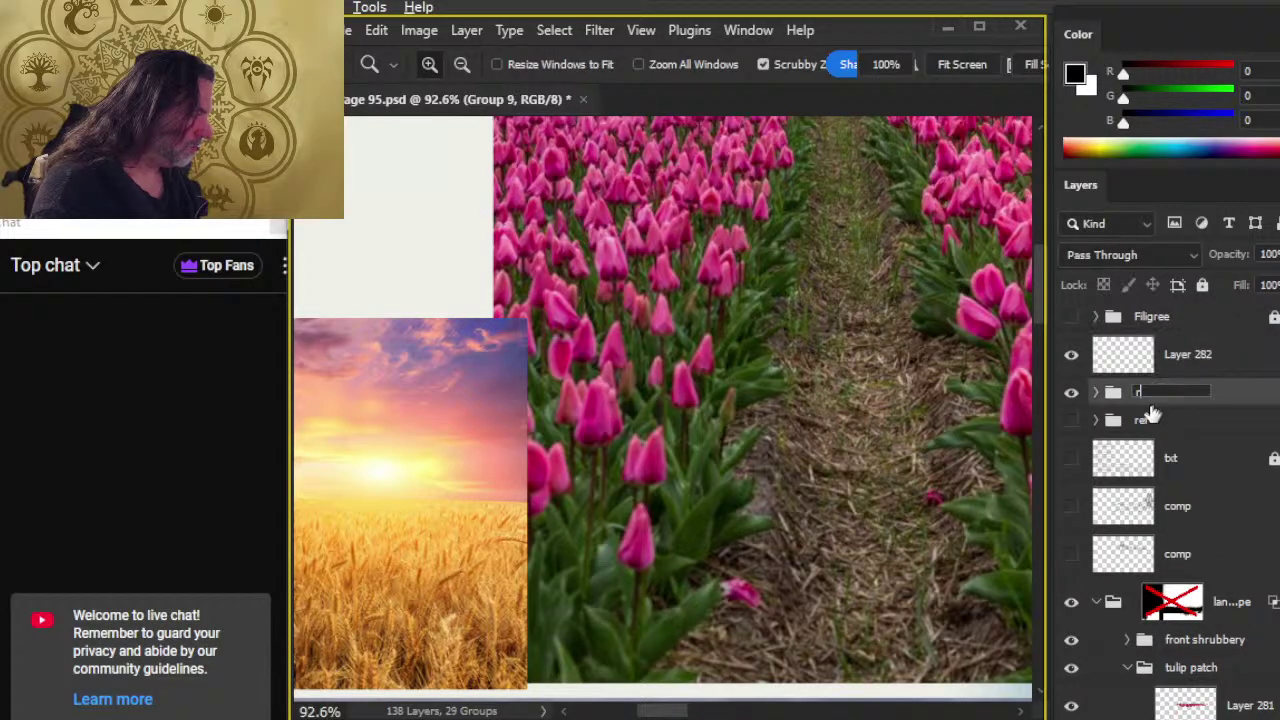
{"action": "type", "text": "ef"}
{"action": "key", "text": "Return"}
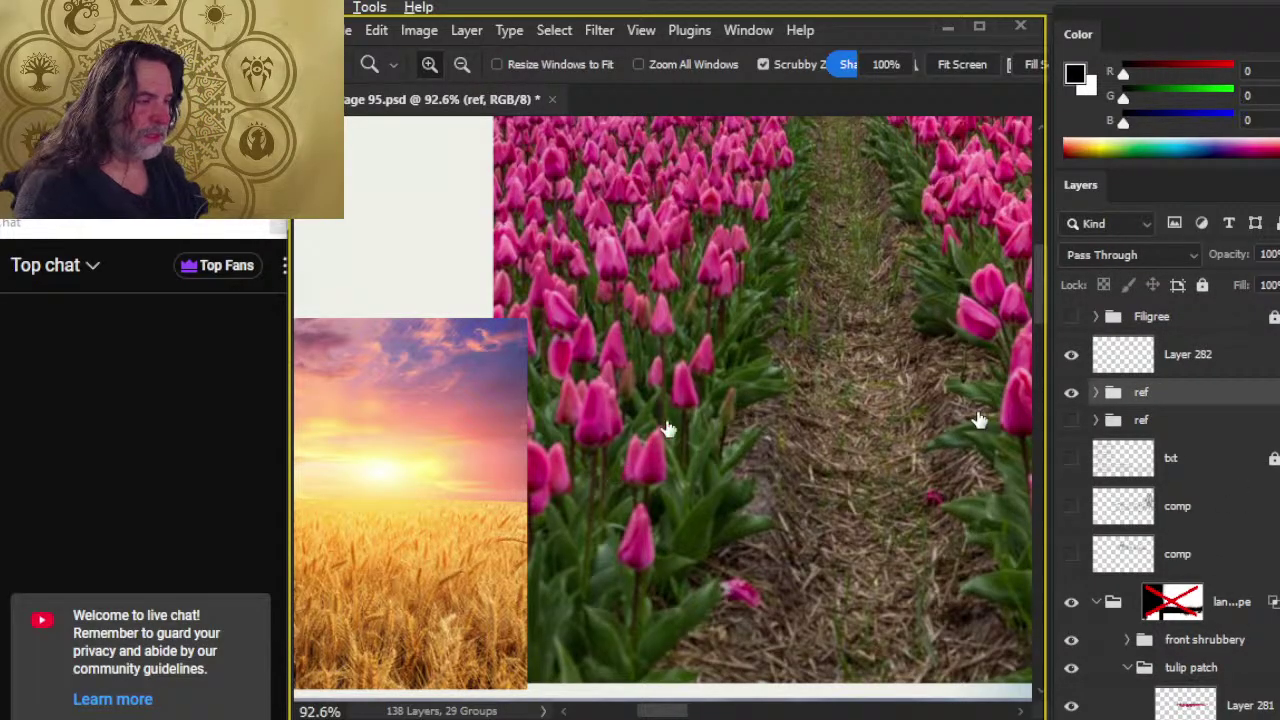
- Try to paint on the blue sky beside the pink tulip photo while the ref group is selected
{"action": "left_click_drag", "start_coordinate": [668, 428], "coordinate": [451, 414]}
{"action": "left_click_drag", "start_coordinate": [757, 423], "coordinate": [558, 432]}
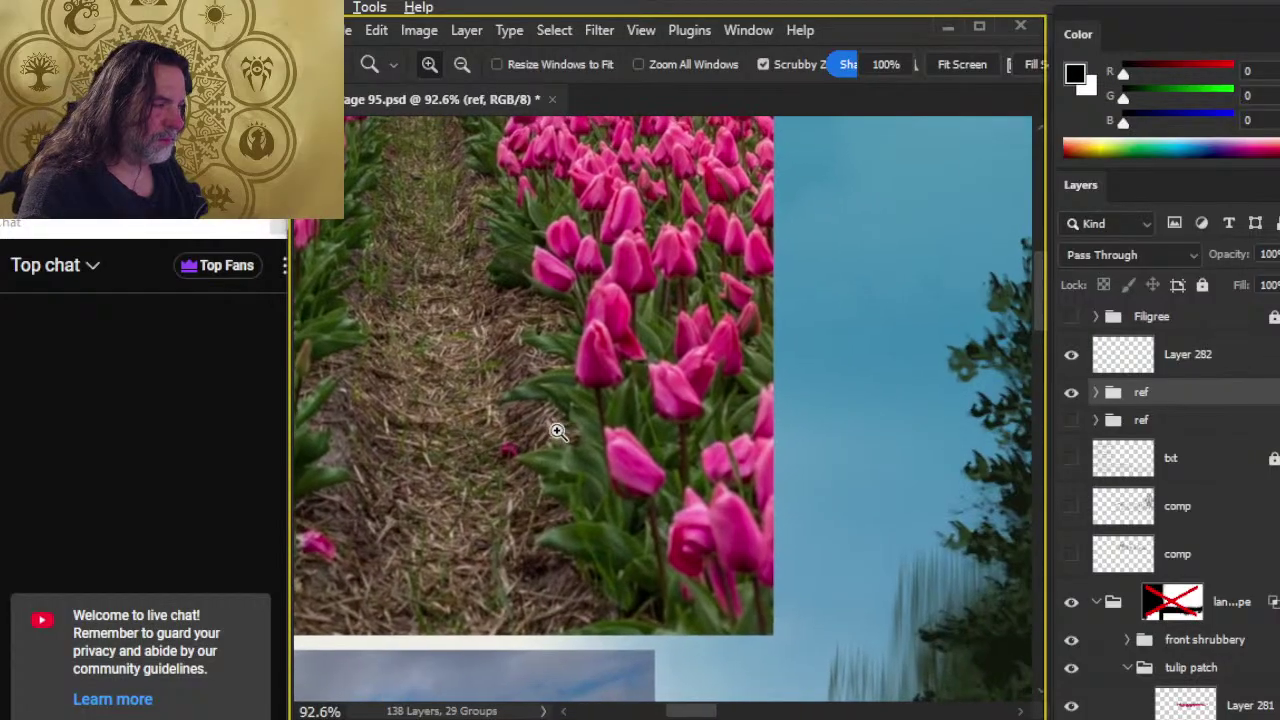
{"action": "scroll", "coordinate": [790, 390], "scroll_direction": "up", "scroll_amount": 3}
{"action": "key", "text": "b"}
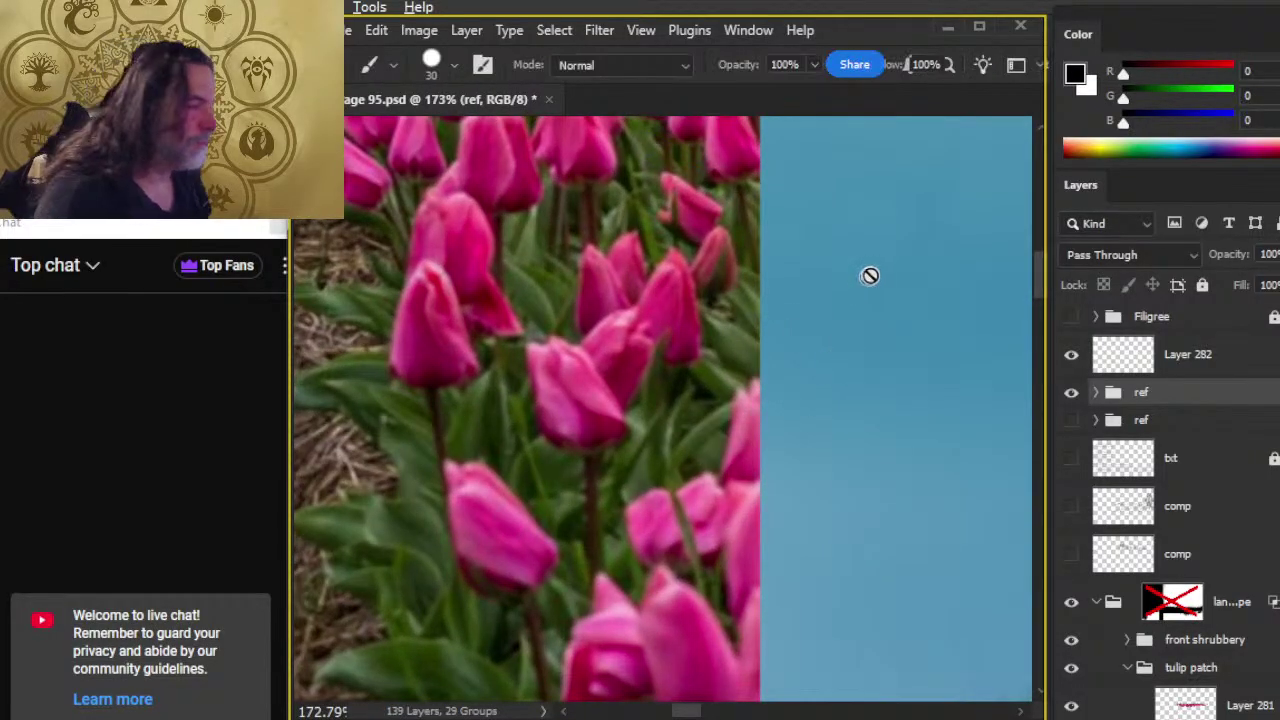
{"action": "left_click", "coordinate": [885, 270]}
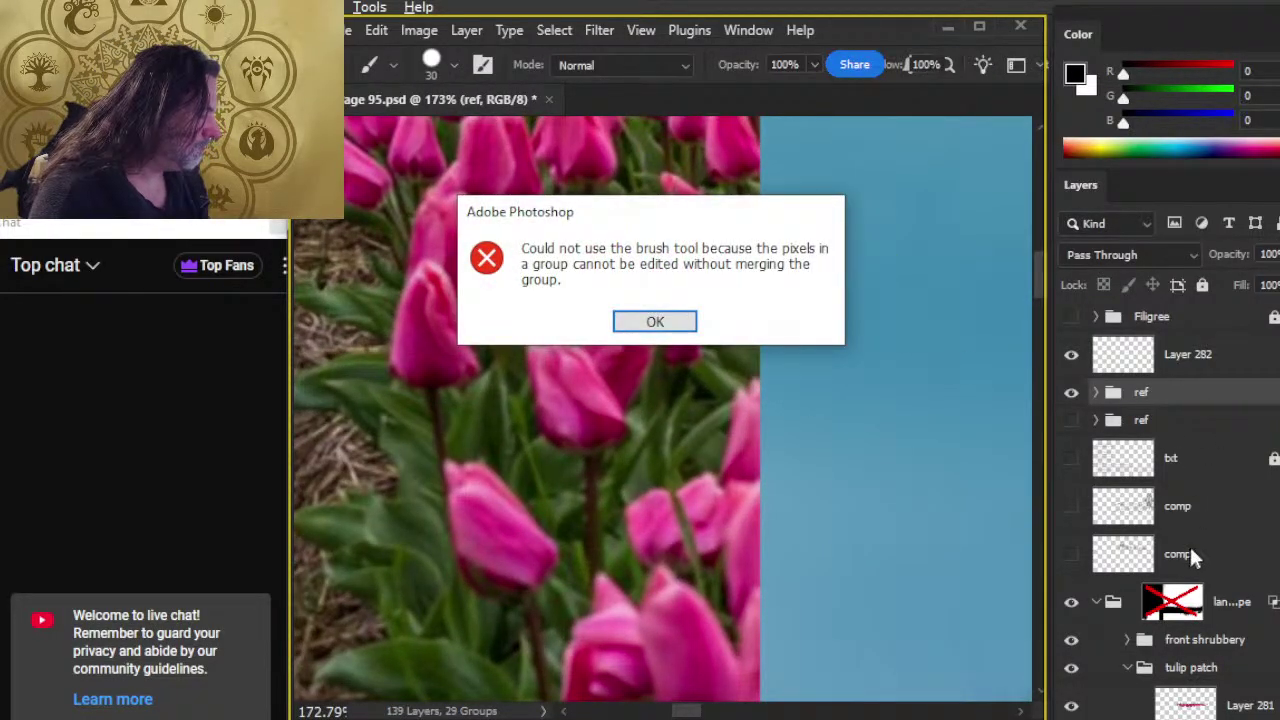
{"action": "key", "text": "Return"}
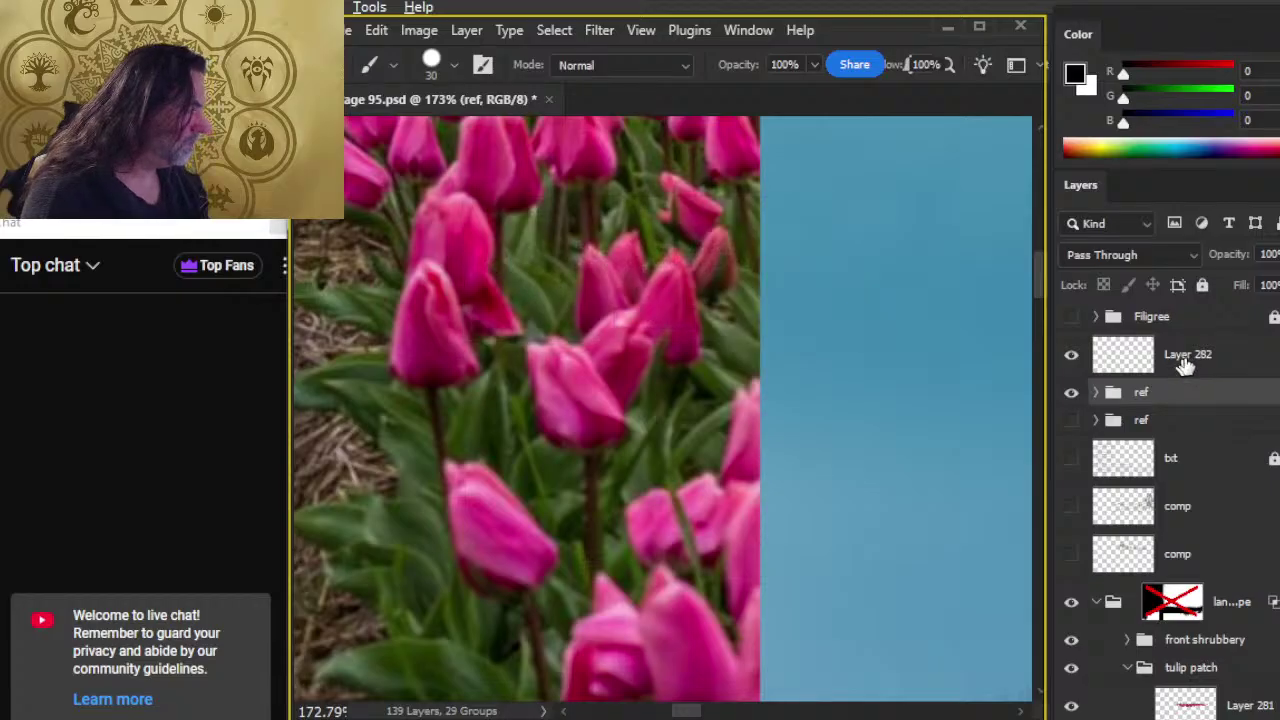
- Sketch a teardrop-shaped tulip bud outline in black on Layer 282, in the sky beside the tulip photo, with a 2 px brush
{"action": "left_click", "coordinate": [1187, 360]}
{"action": "key", "text": "bracketleft"}
{"action": "key", "text": "bracketleft"}
{"action": "key", "text": "bracketleft"}
{"action": "key", "text": "bracketleft"}
{"action": "key", "text": "bracketleft"}
{"action": "key", "text": "bracketleft"}
{"action": "key", "text": "bracketleft"}
{"action": "key", "text": "bracketleft"}
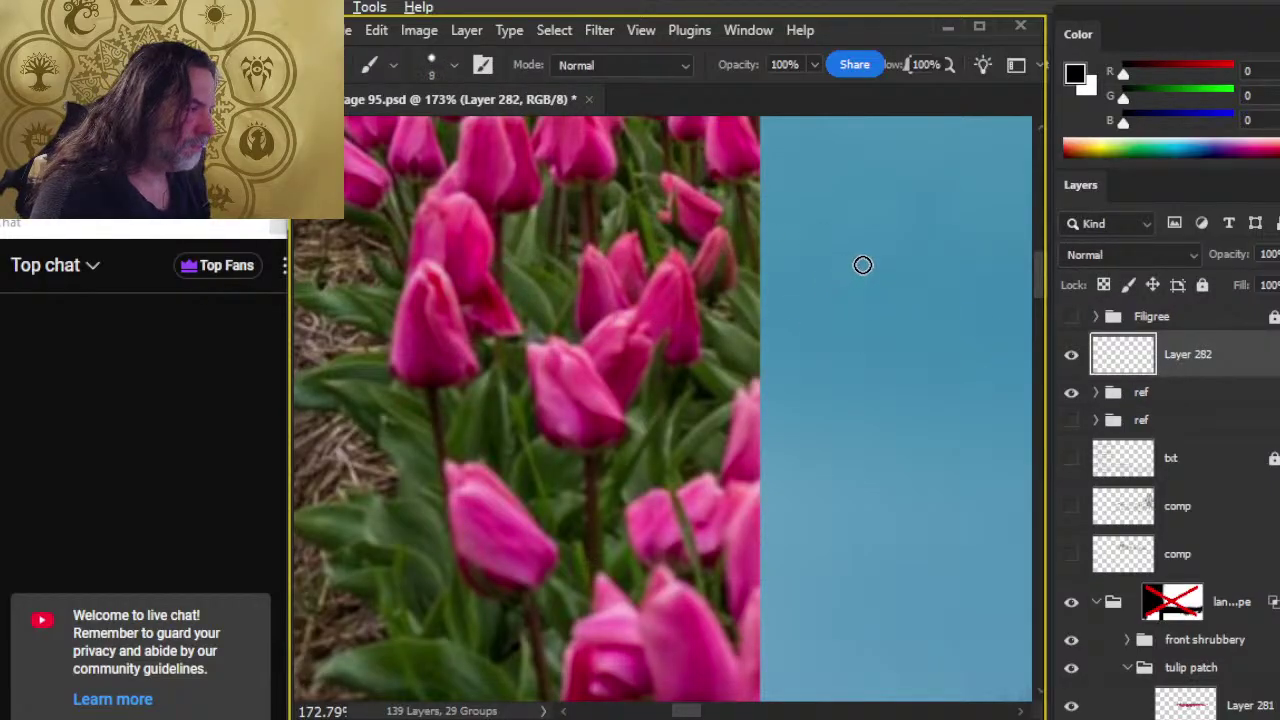
{"action": "left_click_drag", "start_coordinate": [874, 248], "coordinate": [837, 337]}
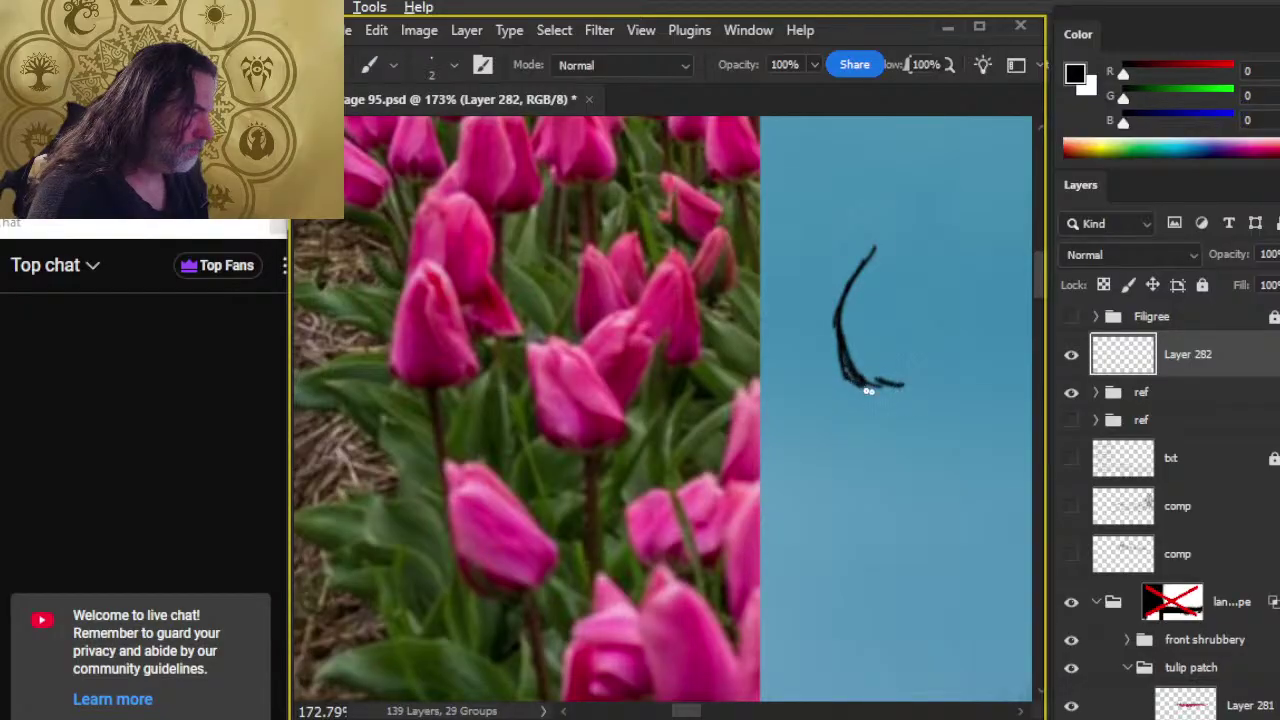
{"action": "left_click_drag", "start_coordinate": [868, 391], "coordinate": [903, 390]}
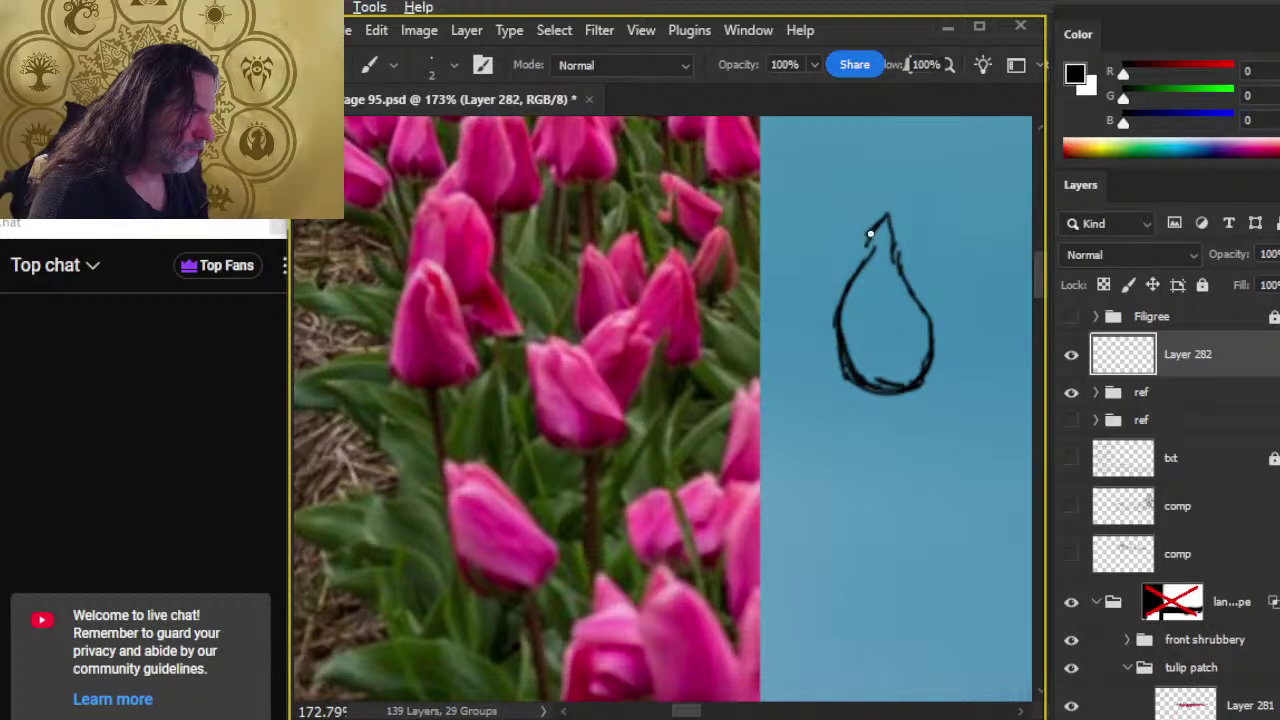
{"action": "mouse_move", "coordinate": [861, 257]}
{"action": "left_mouse_down"}
{"action": "mouse_move", "coordinate": [849, 309]}
{"action": "mouse_move", "coordinate": [860, 354]}
{"action": "left_mouse_up"}
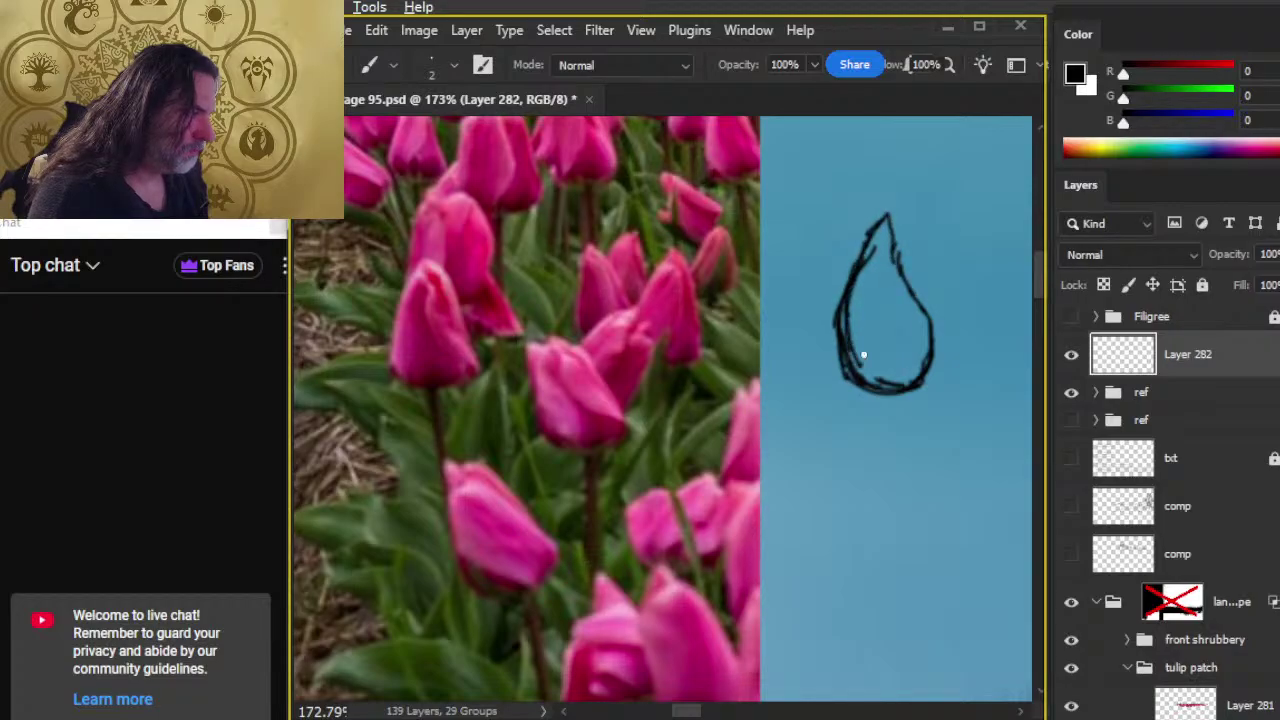
- Clean up and thin the tulip bud's rough outline using a Hard Round eraser at size 6 and 100% opacity
{"action": "key", "text": "e"}
{"action": "right_click", "coordinate": [818, 318]}
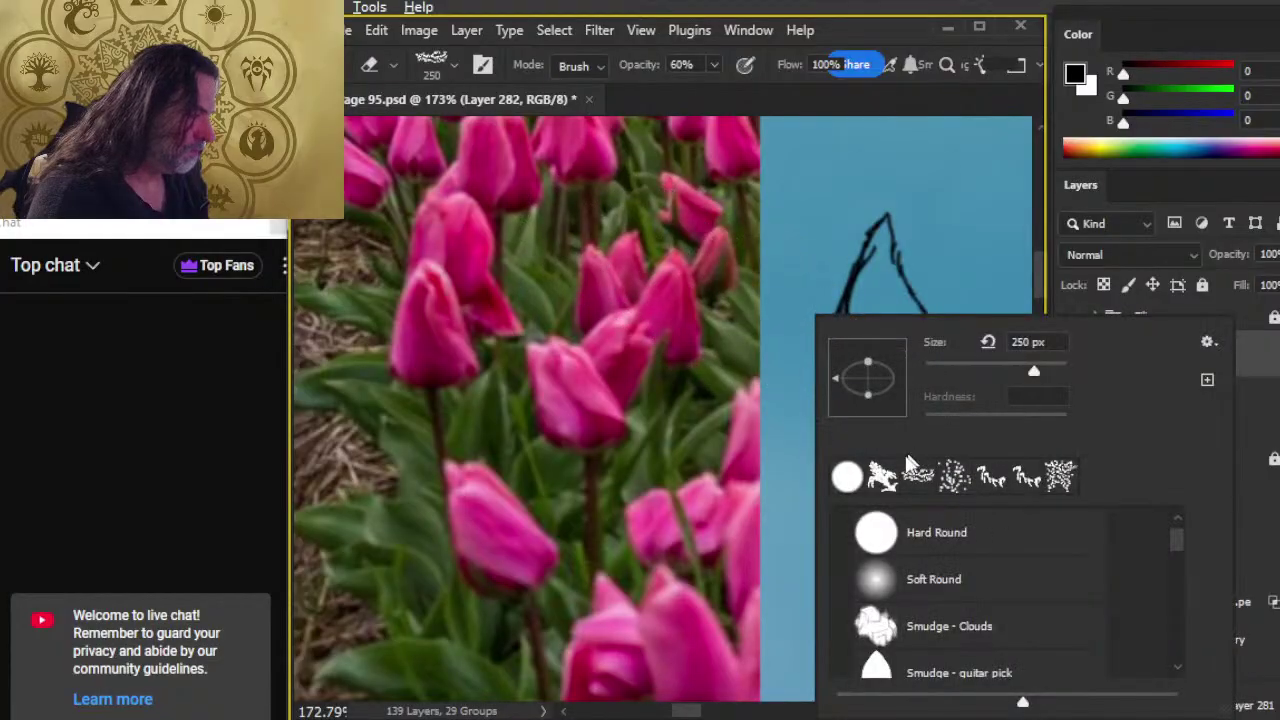
{"action": "left_click", "coordinate": [875, 107]}
{"action": "key", "text": "bracketleft"}
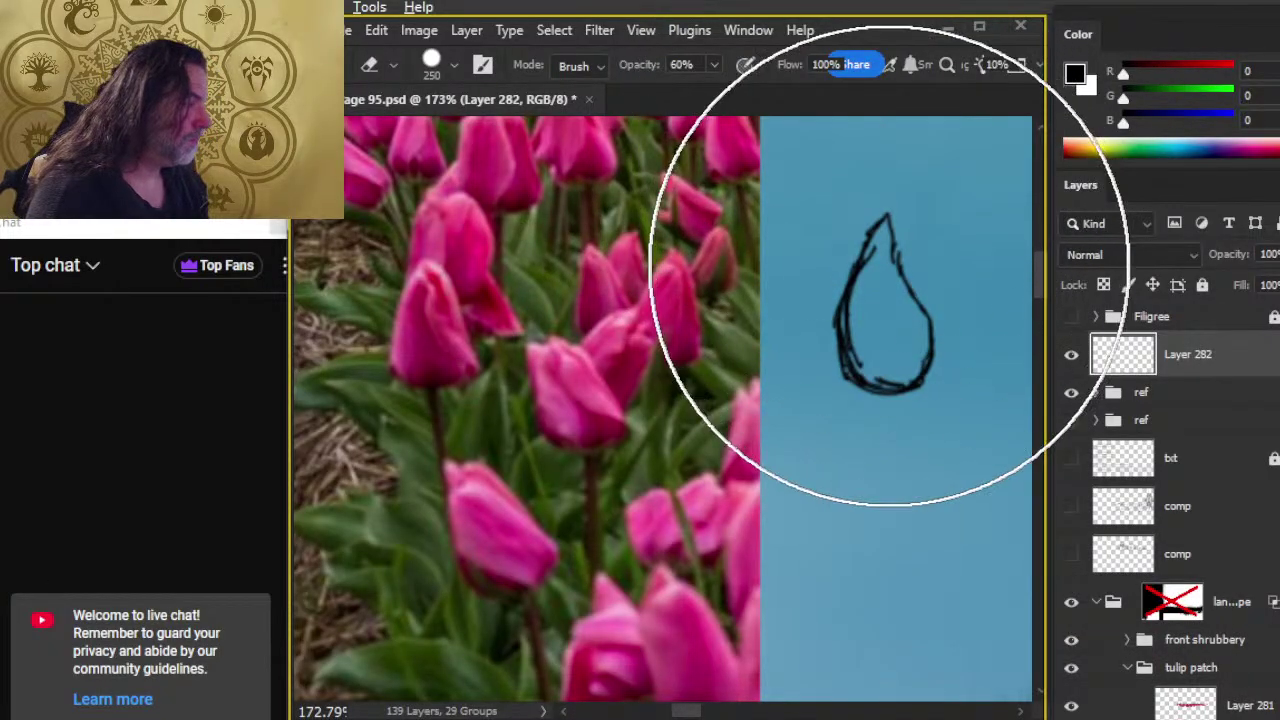
{"action": "key", "text": "bracketleft"}
{"action": "key", "text": "bracketleft"}
{"action": "key", "text": "bracketleft"}
{"action": "key", "text": "bracketleft"}
{"action": "key", "text": "bracketleft"}
{"action": "key", "text": "bracketleft"}
{"action": "key", "text": "bracketleft"}
{"action": "key", "text": "bracketleft"}
{"action": "key", "text": "bracketleft"}
{"action": "key", "text": "bracketleft"}
{"action": "key", "text": "bracketleft"}
{"action": "key", "text": "bracketleft"}
{"action": "key", "text": "bracketleft"}
{"action": "key", "text": "bracketleft"}
{"action": "key", "text": "bracketleft"}
{"action": "key", "text": "bracketleft"}
{"action": "key", "text": "bracketleft"}
{"action": "key", "text": "bracketleft"}
{"action": "key", "text": "bracketleft"}
{"action": "key", "text": "bracketleft"}
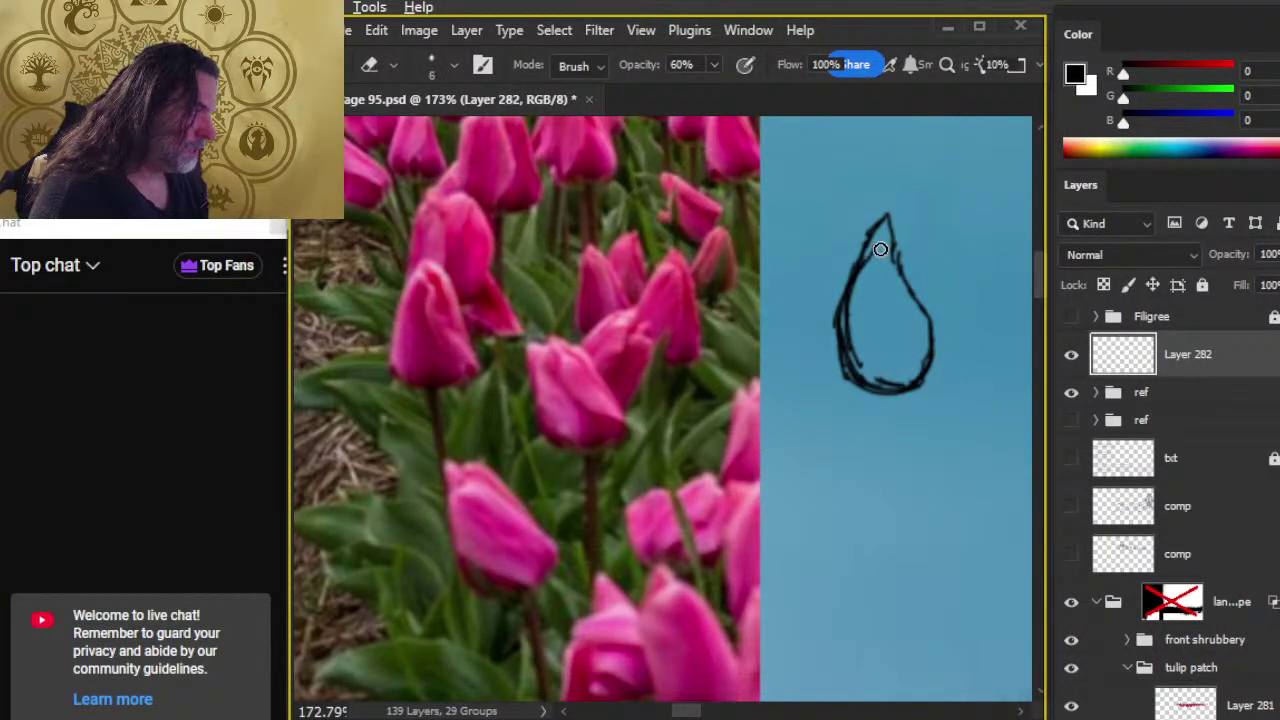
{"action": "mouse_move", "coordinate": [879, 249]}
{"action": "left_mouse_down"}
{"action": "mouse_move", "coordinate": [857, 302]}
{"action": "mouse_move", "coordinate": [876, 374]}
{"action": "mouse_move", "coordinate": [866, 285]}
{"action": "mouse_move", "coordinate": [817, 337]}
{"action": "mouse_move", "coordinate": [880, 266]}
{"action": "mouse_move", "coordinate": [851, 357]}
{"action": "mouse_move", "coordinate": [880, 274]}
{"action": "mouse_move", "coordinate": [909, 240]}
{"action": "mouse_move", "coordinate": [903, 274]}
{"action": "mouse_move", "coordinate": [929, 309]}
{"action": "mouse_move", "coordinate": [912, 249]}
{"action": "left_mouse_up"}
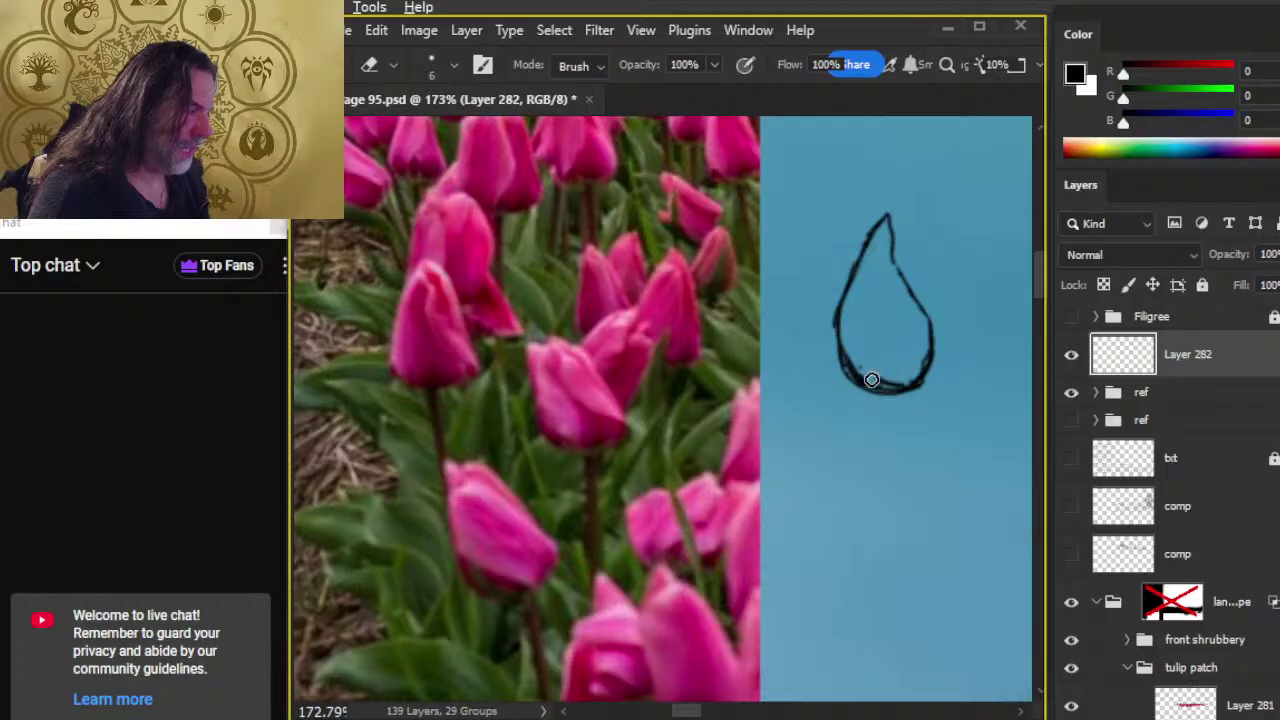
- Draw a curved inner petal line along the left side of the tulip bud with the 2 px brush
{"action": "key", "text": "b"}
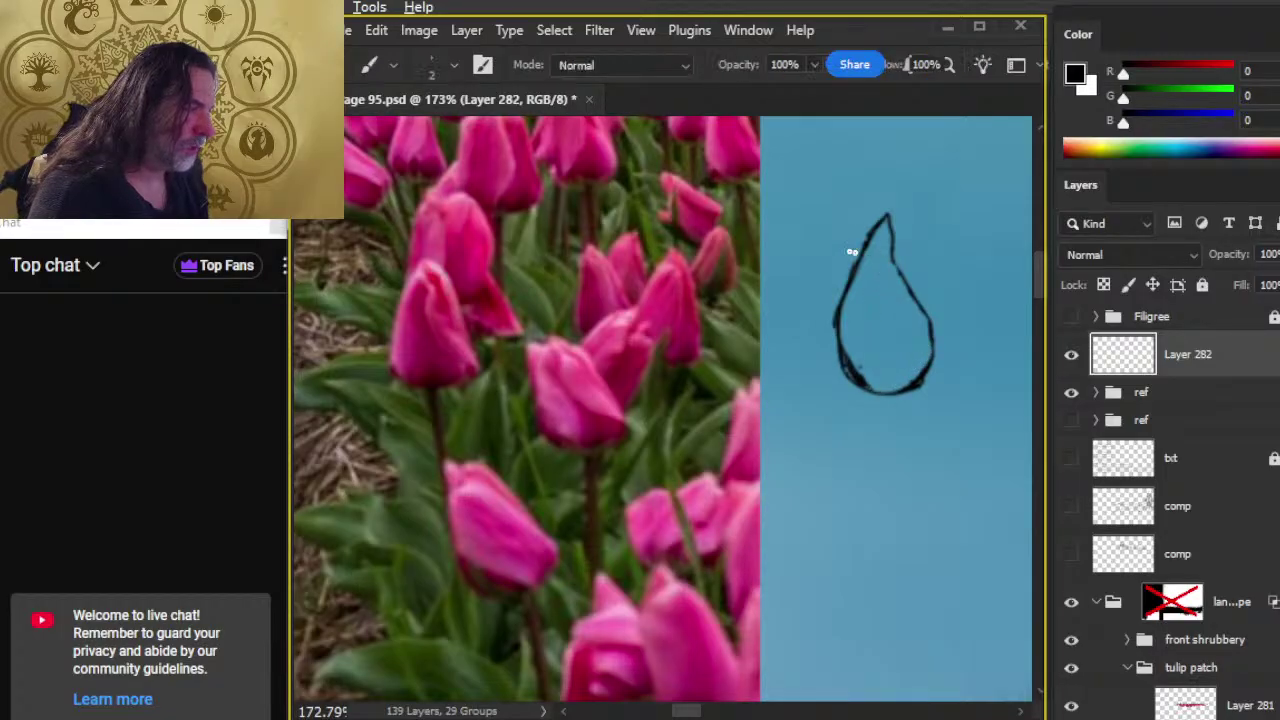
{"action": "left_click_drag", "start_coordinate": [867, 257], "coordinate": [857, 335]}
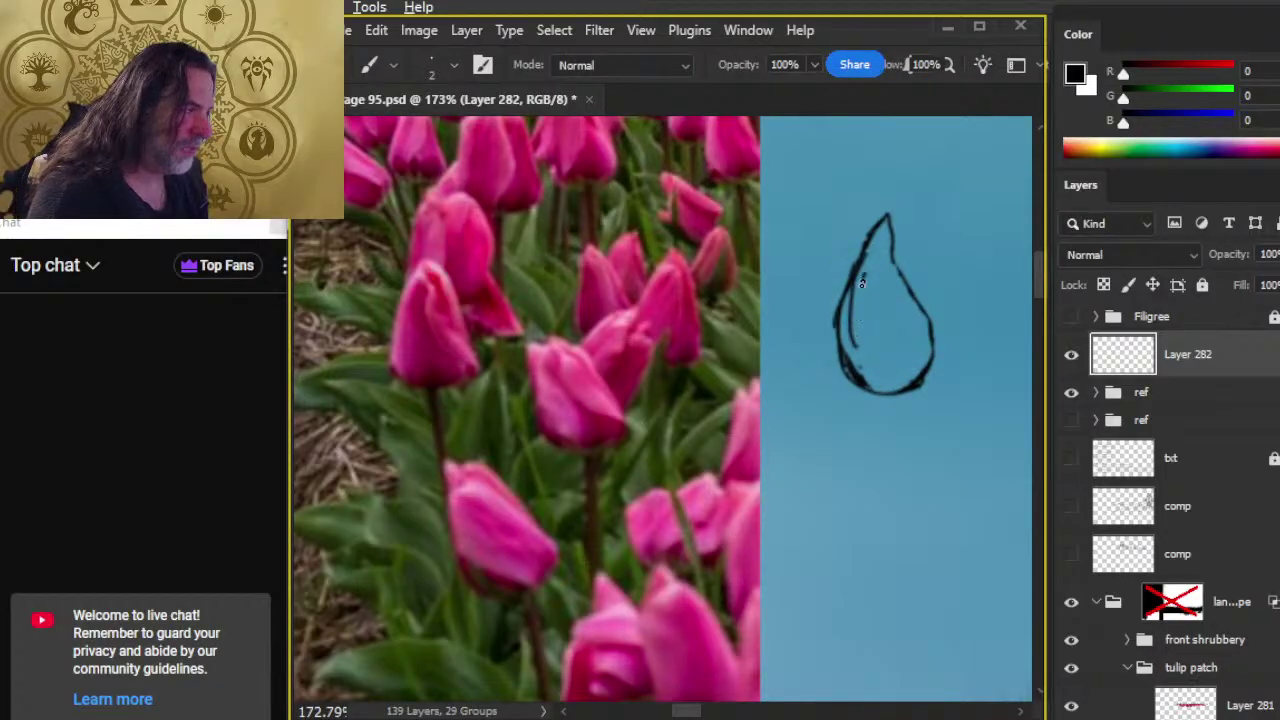
{"action": "left_click_drag", "start_coordinate": [862, 284], "coordinate": [857, 325]}
{"action": "left_click_drag", "start_coordinate": [866, 257], "coordinate": [861, 324]}
- Erase the bud's upper right edge and redraw it as a smoother line running down from the tip
{"action": "key", "text": "e"}
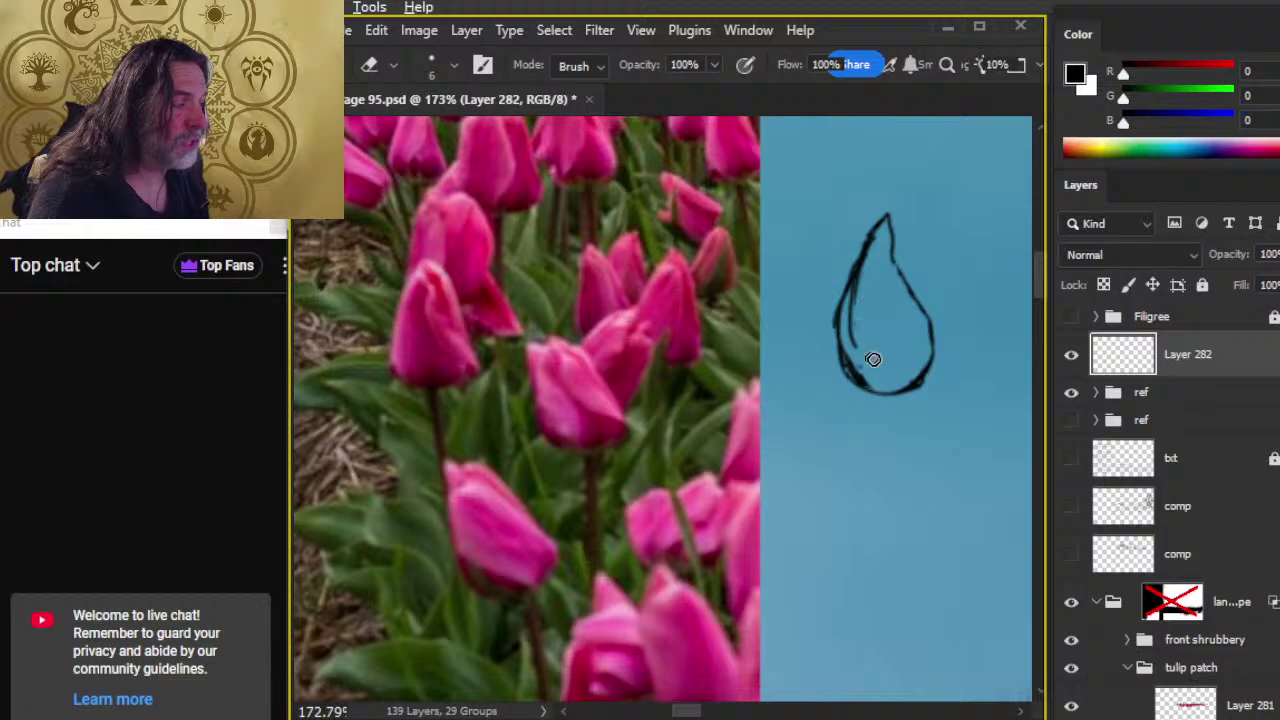
{"action": "left_click_drag", "start_coordinate": [883, 257], "coordinate": [898, 292]}
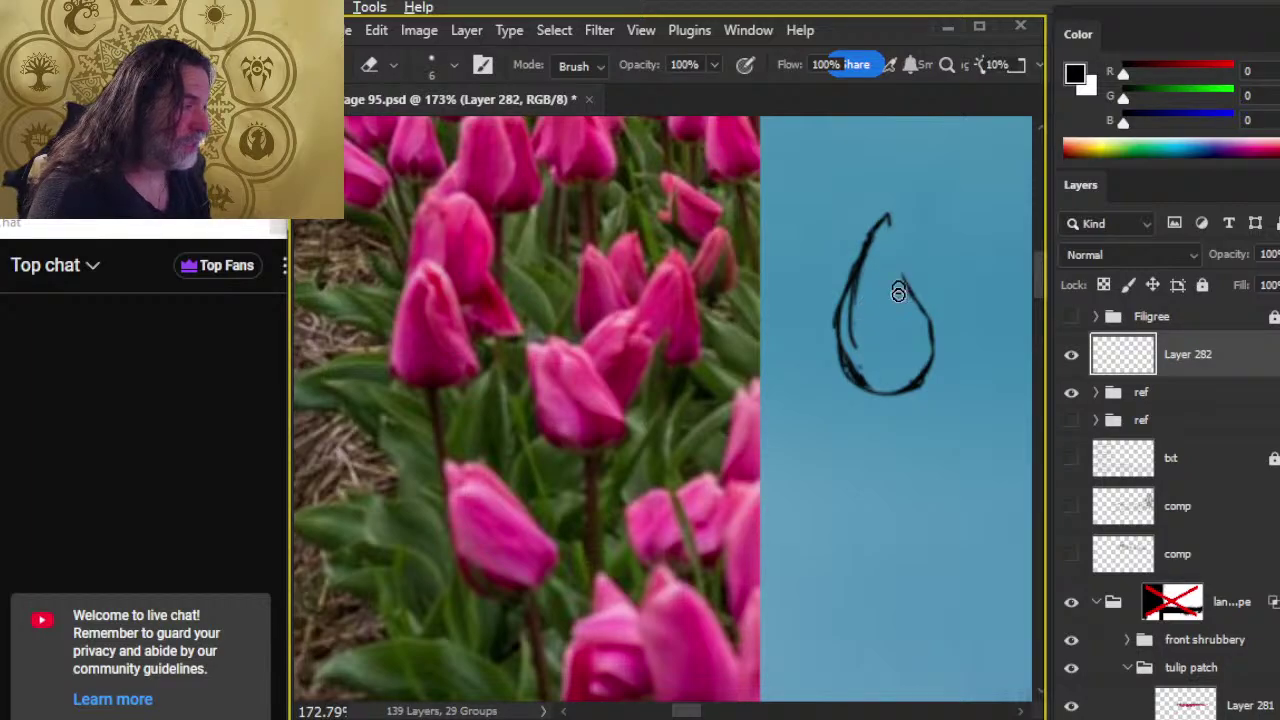
{"action": "key", "text": "b"}
{"action": "left_click_drag", "start_coordinate": [887, 216], "coordinate": [906, 268]}
{"action": "key", "text": "e"}
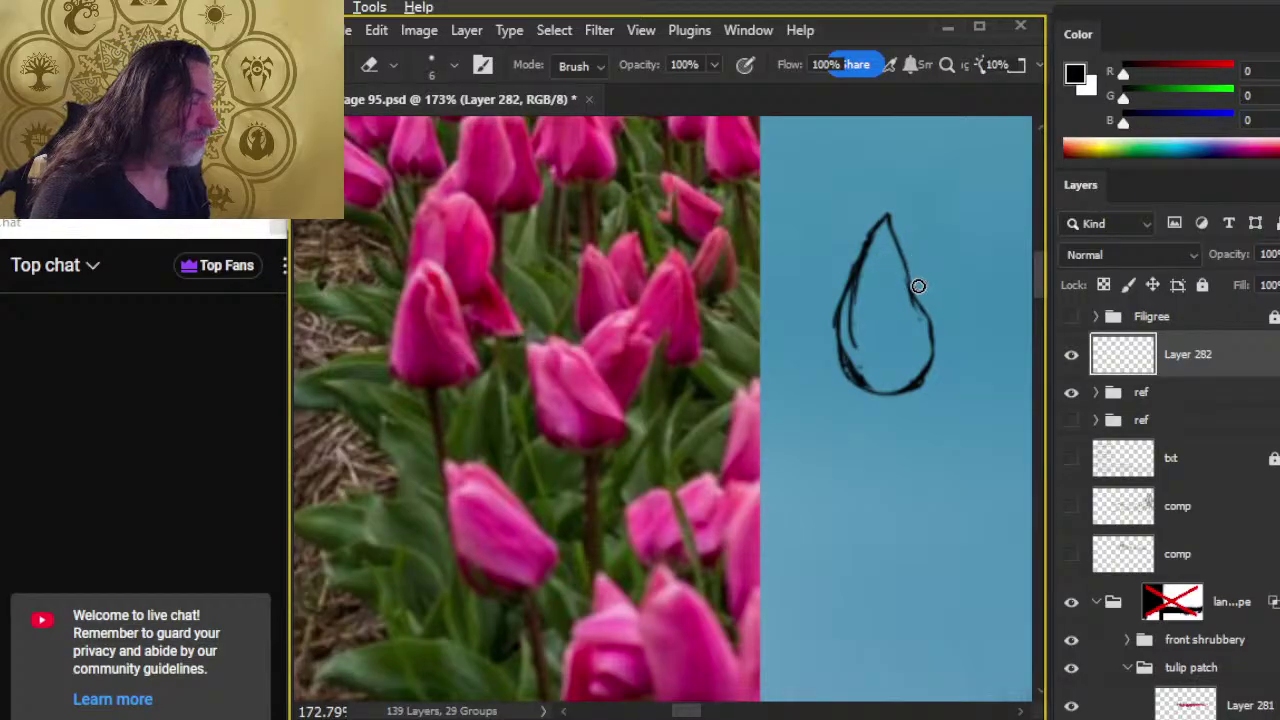
- Reshape the bud's upper right edge into a notched petal corner and draw an inner petal line descending from it
{"action": "key", "text": "b"}
{"action": "key", "text": "e"}
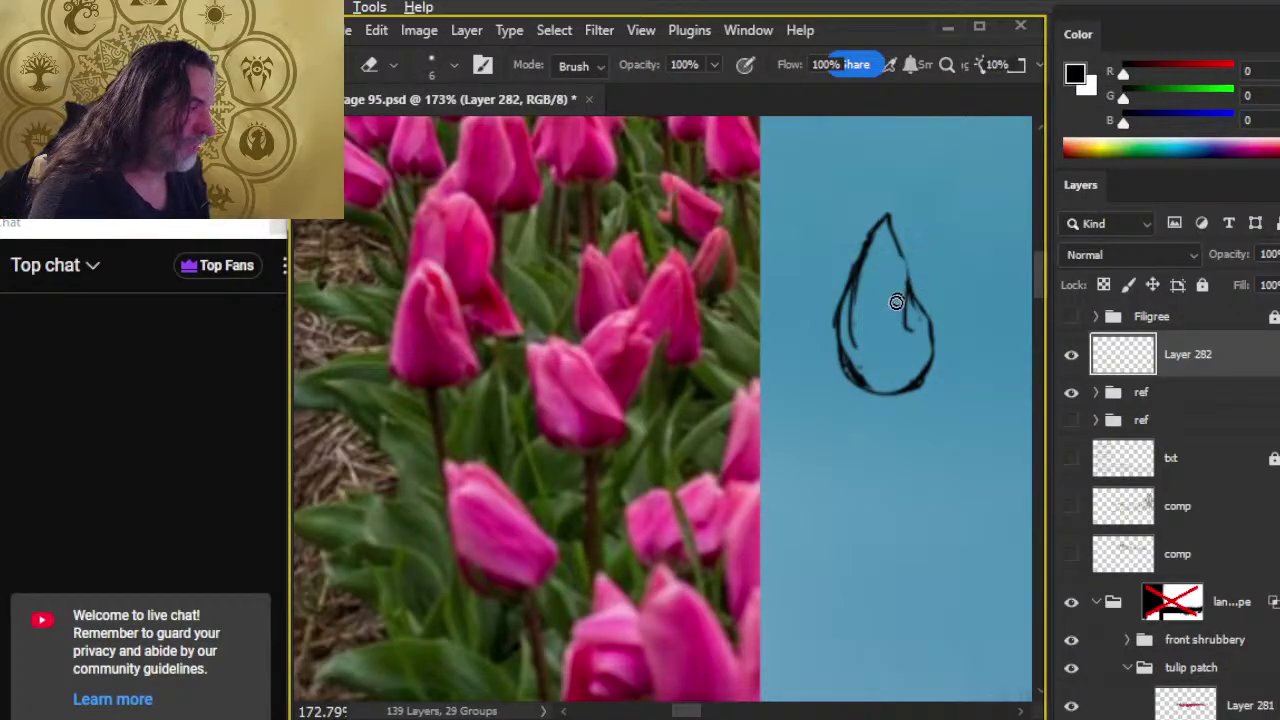
{"action": "key", "text": "b"}
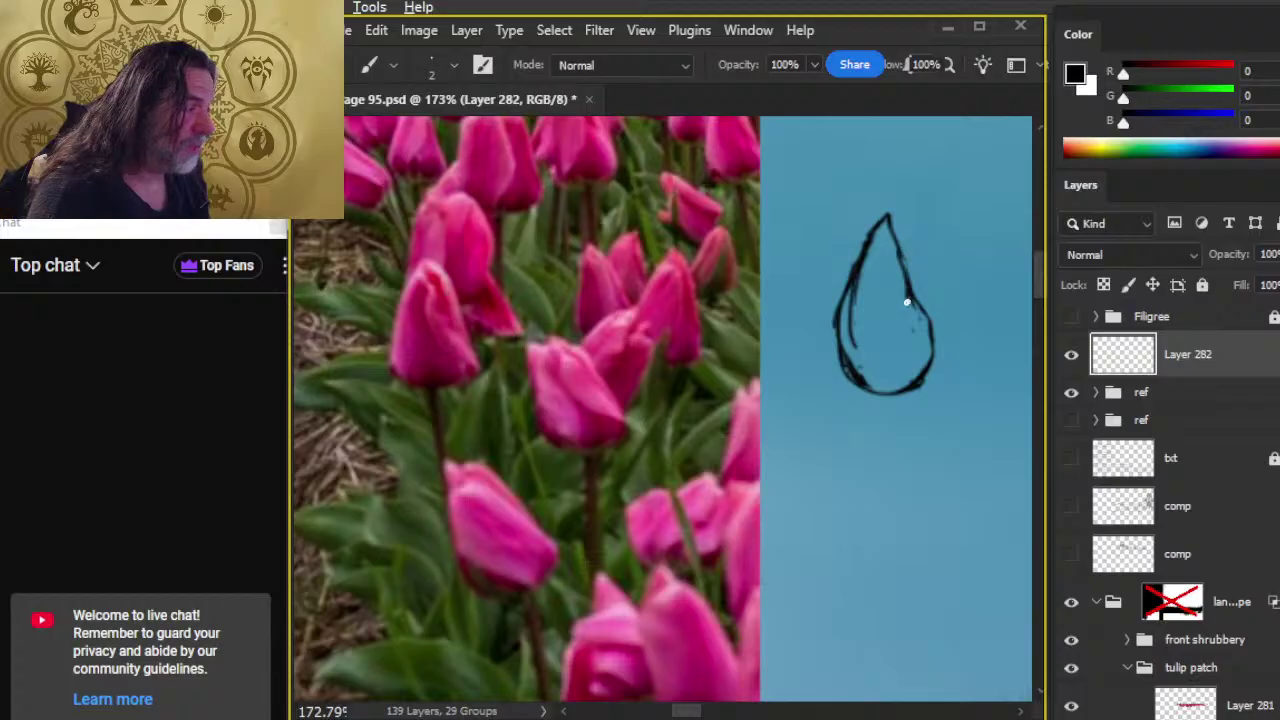
{"action": "key", "text": "e"}
{"action": "key", "text": "b"}
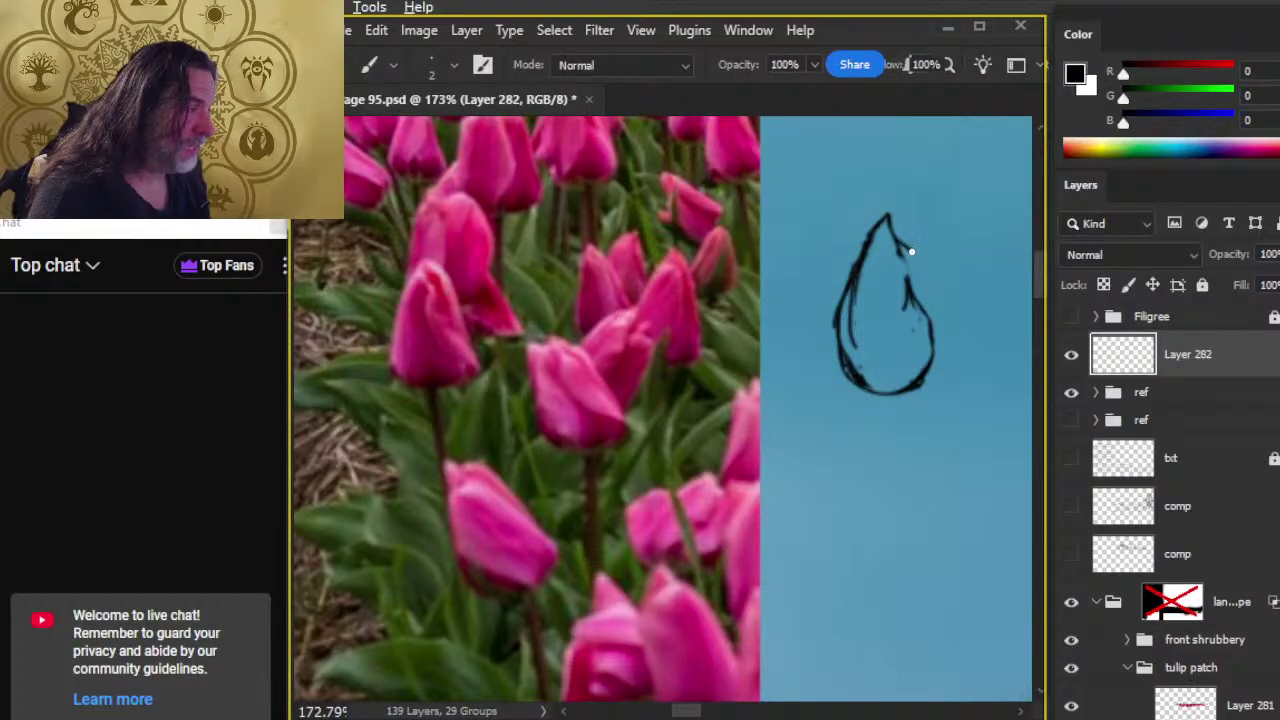
{"action": "key", "text": "e"}
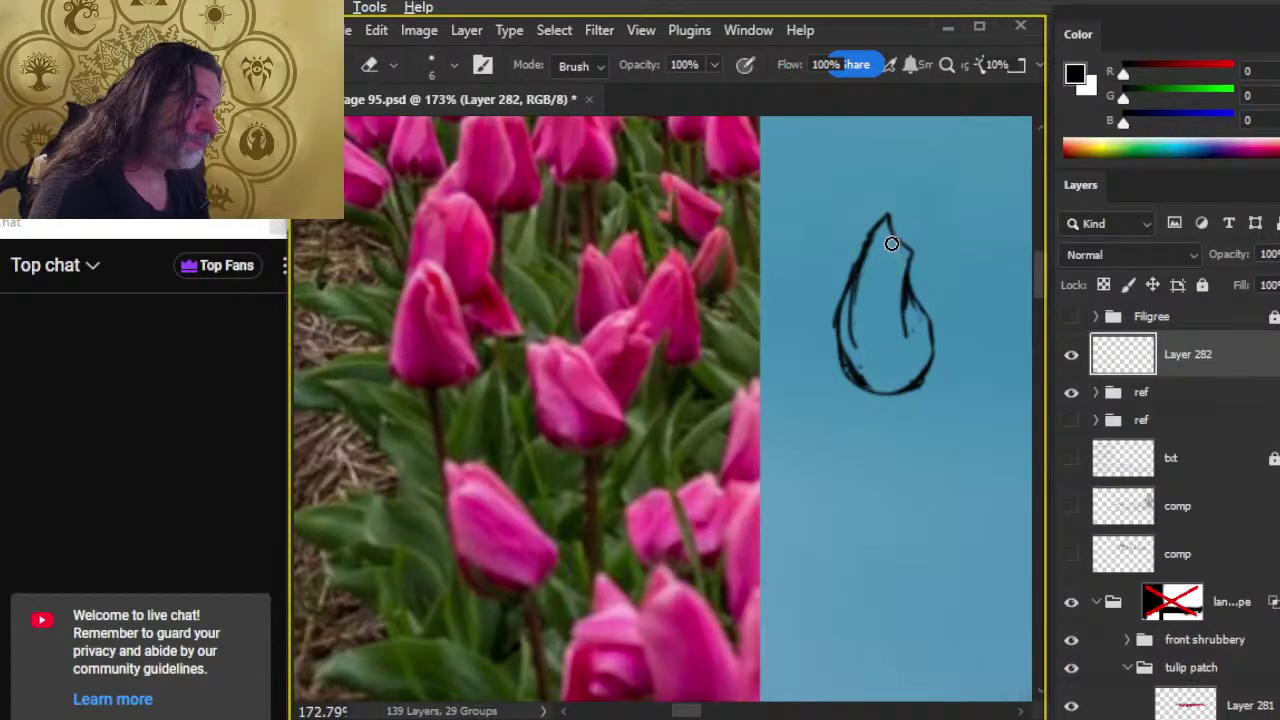
{"action": "key", "text": "b"}
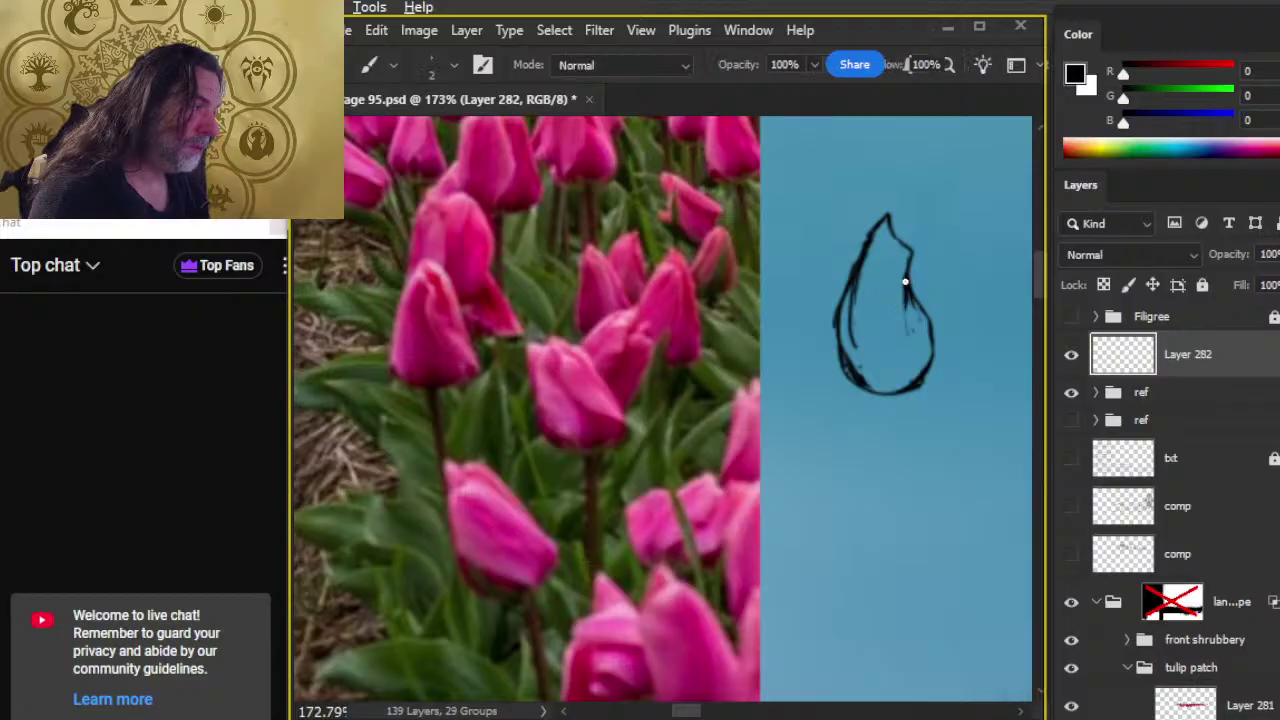
- Erase and redraw the bud's right outer petal edge apart from the inner line, and rejoin the notch below the tip
{"action": "key", "text": "e"}
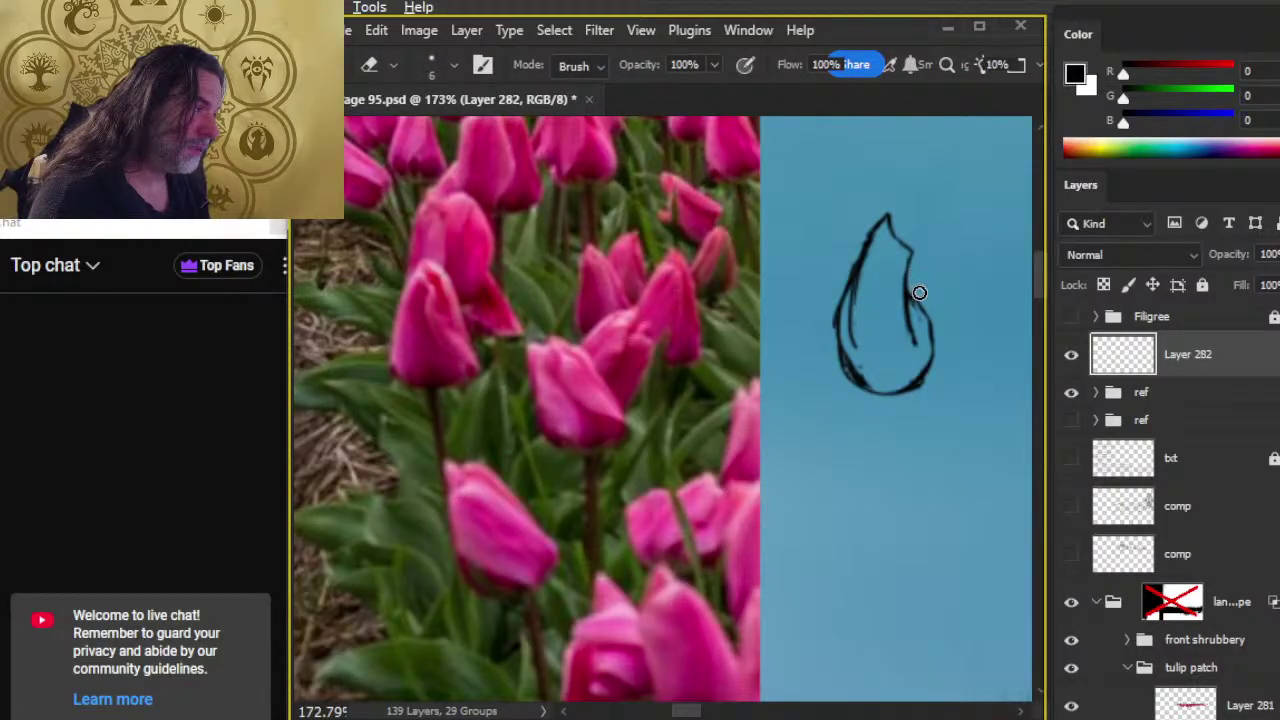
{"action": "key", "text": "b"}
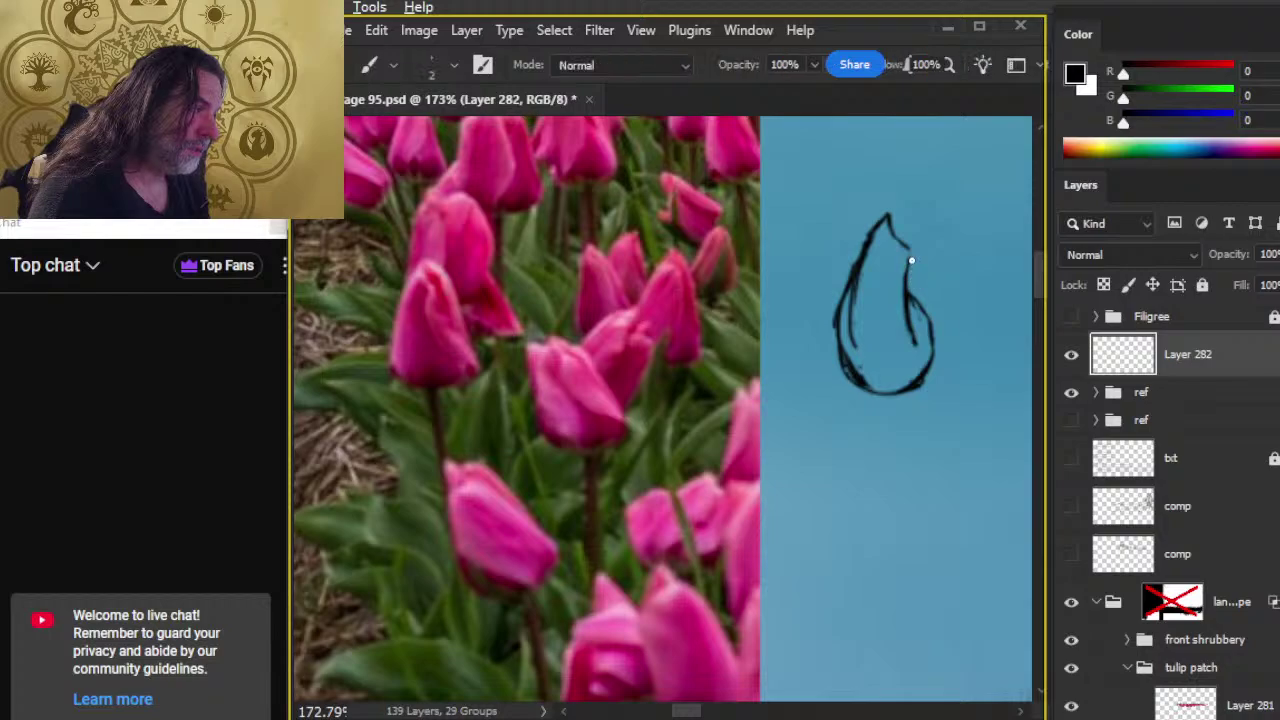
{"action": "key", "text": "e"}
{"action": "key", "text": "b"}
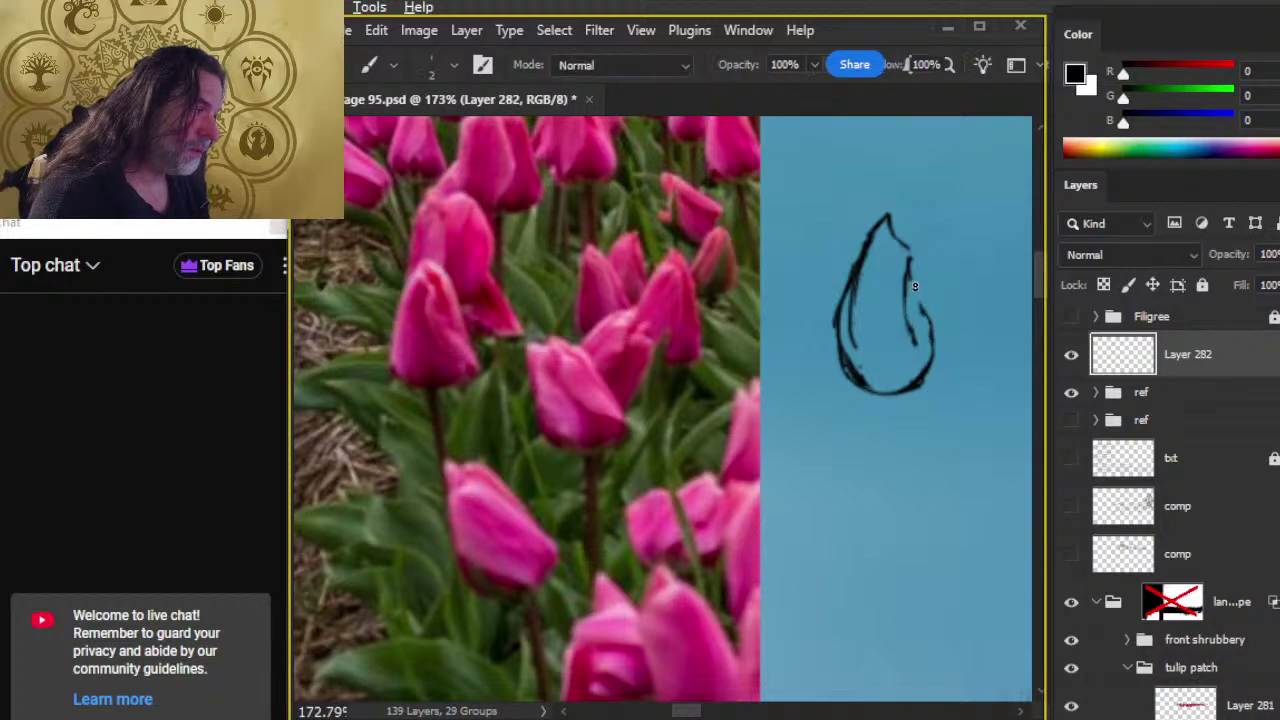
{"action": "key", "text": "e"}
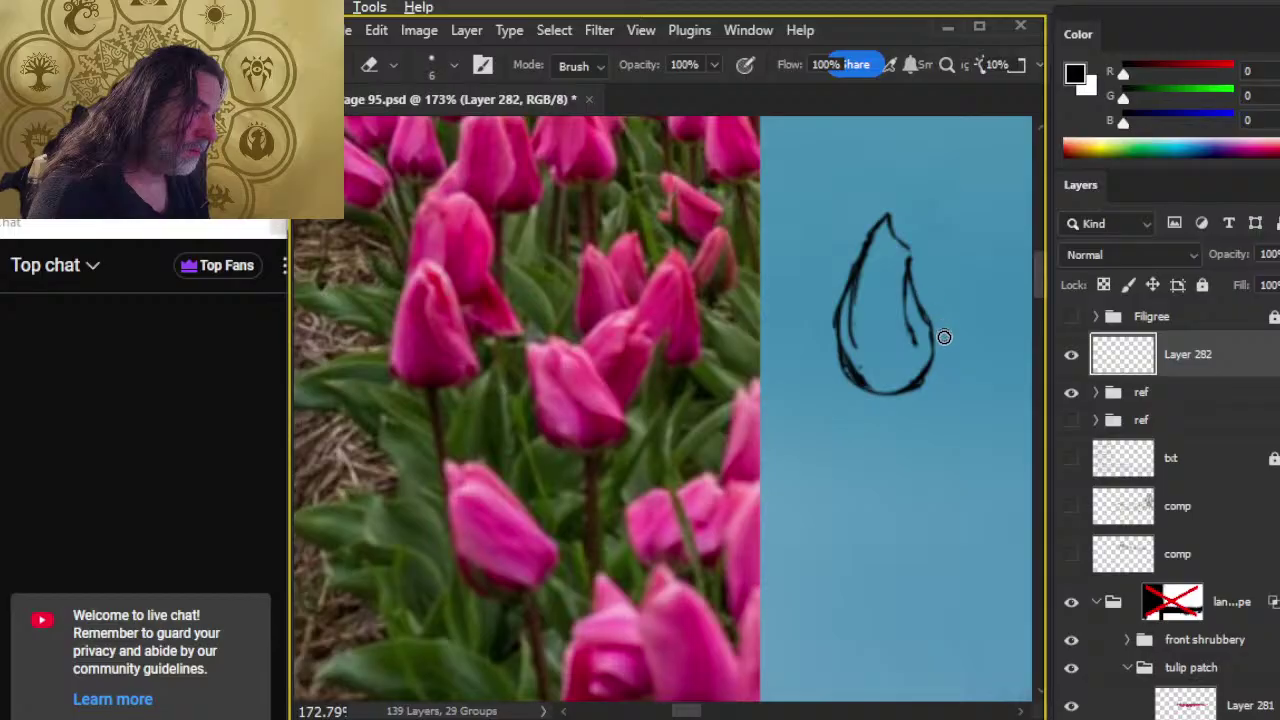
{"action": "key", "text": "b"}
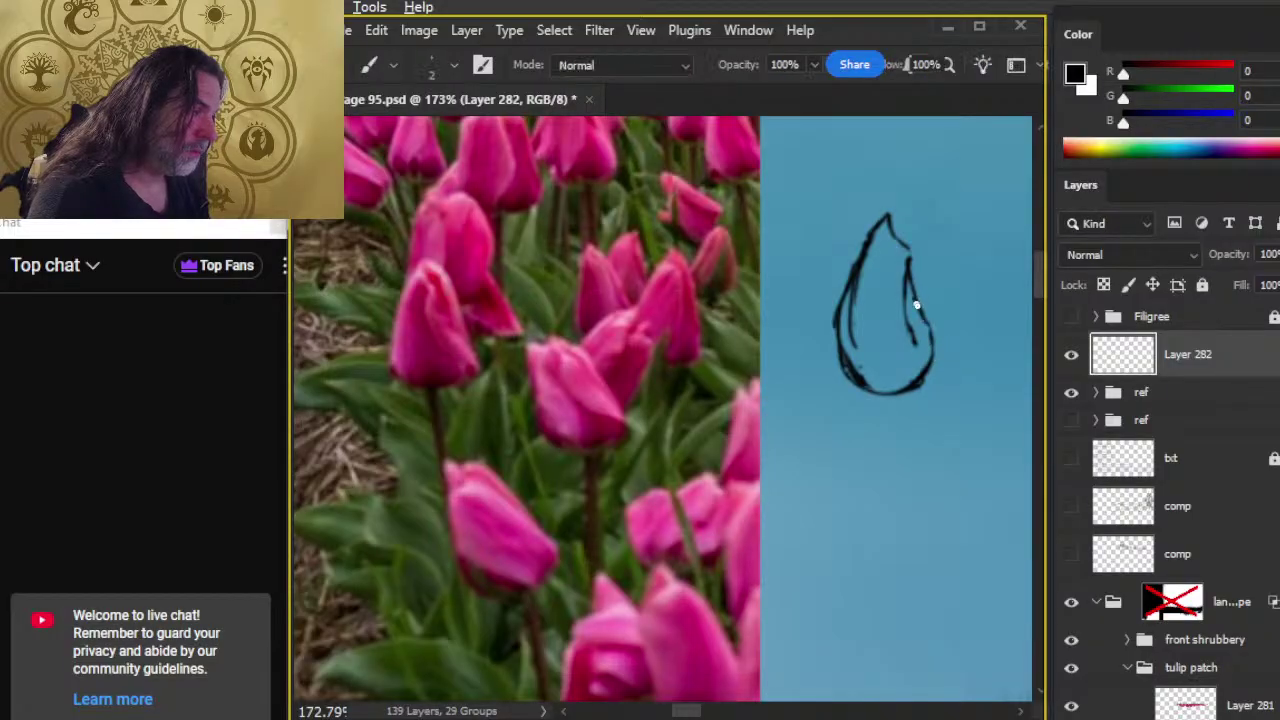
{"action": "key", "text": "e"}
{"action": "key", "text": "b"}
{"action": "key", "text": "e"}
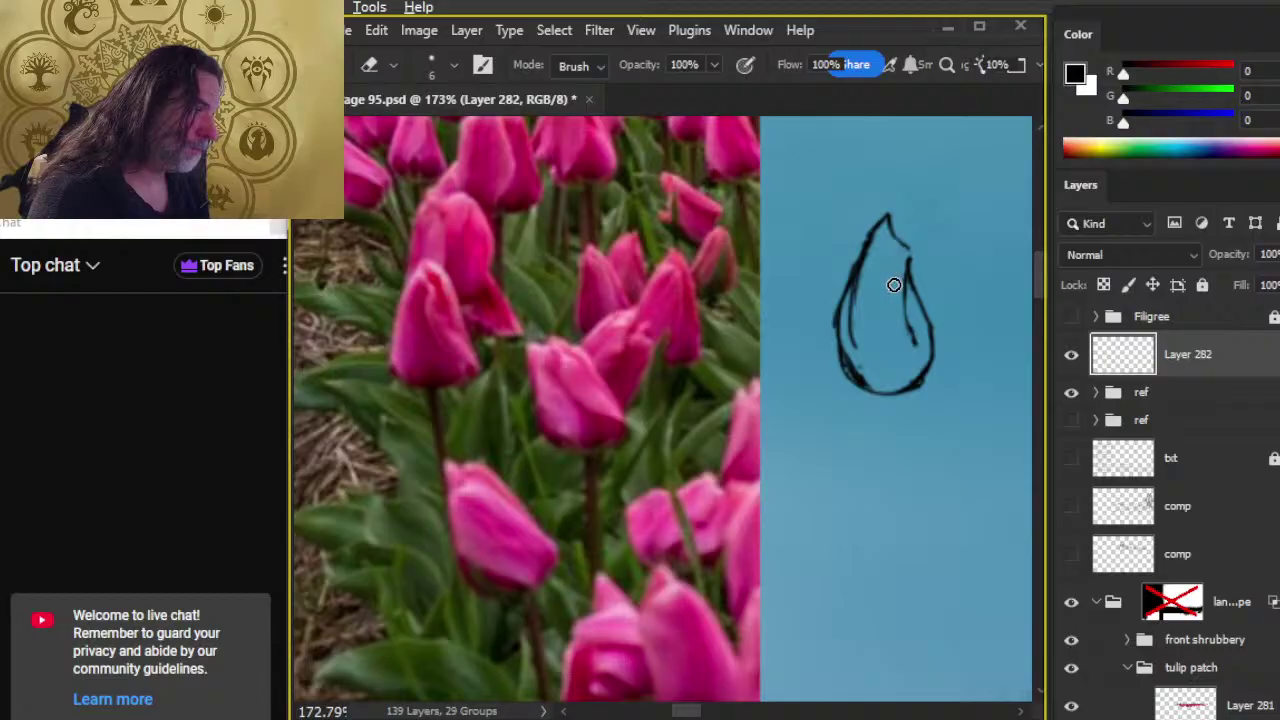
{"action": "key", "text": "b"}
{"action": "key", "text": "e"}
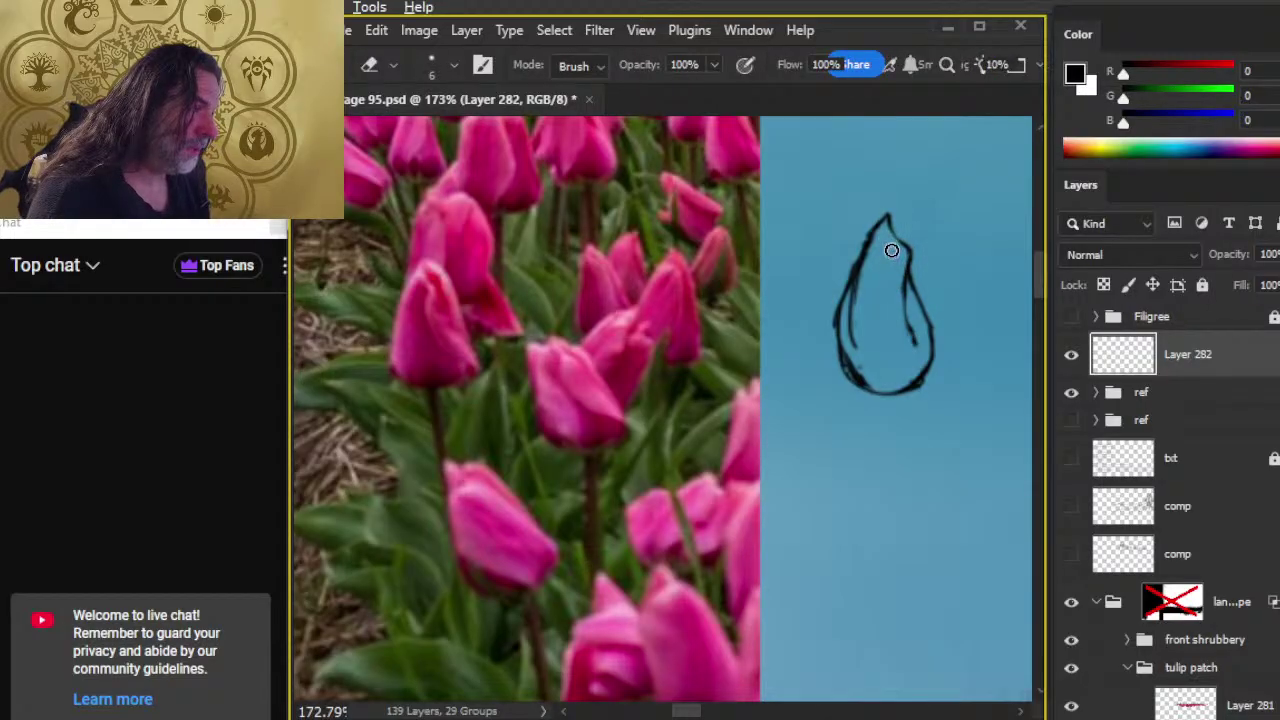
- Thin the lower outline of the tulip bud with the 6 px eraser and redraw its edge from the tip to the right notch
{"action": "mouse_move", "coordinate": [891, 250]}
{"action": "left_mouse_down"}
{"action": "mouse_move", "coordinate": [872, 291]}
{"action": "mouse_move", "coordinate": [879, 233]}
{"action": "mouse_move", "coordinate": [863, 347]}
{"action": "mouse_move", "coordinate": [871, 314]}
{"action": "mouse_move", "coordinate": [874, 367]}
{"action": "mouse_move", "coordinate": [857, 361]}
{"action": "mouse_move", "coordinate": [874, 382]}
{"action": "mouse_move", "coordinate": [854, 346]}
{"action": "mouse_move", "coordinate": [872, 387]}
{"action": "mouse_move", "coordinate": [848, 345]}
{"action": "mouse_move", "coordinate": [868, 376]}
{"action": "mouse_move", "coordinate": [915, 374]}
{"action": "mouse_move", "coordinate": [910, 403]}
{"action": "mouse_move", "coordinate": [927, 387]}
{"action": "mouse_move", "coordinate": [893, 386]}
{"action": "left_mouse_up"}
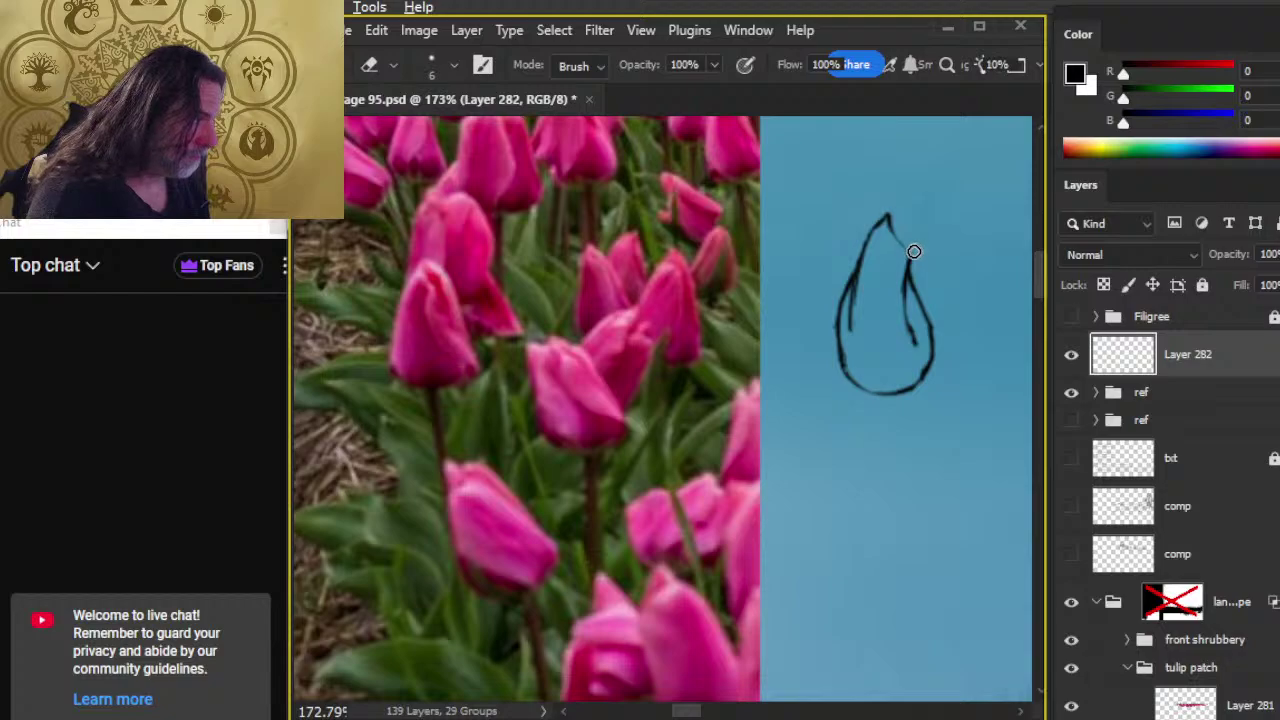
{"action": "key", "text": "b"}
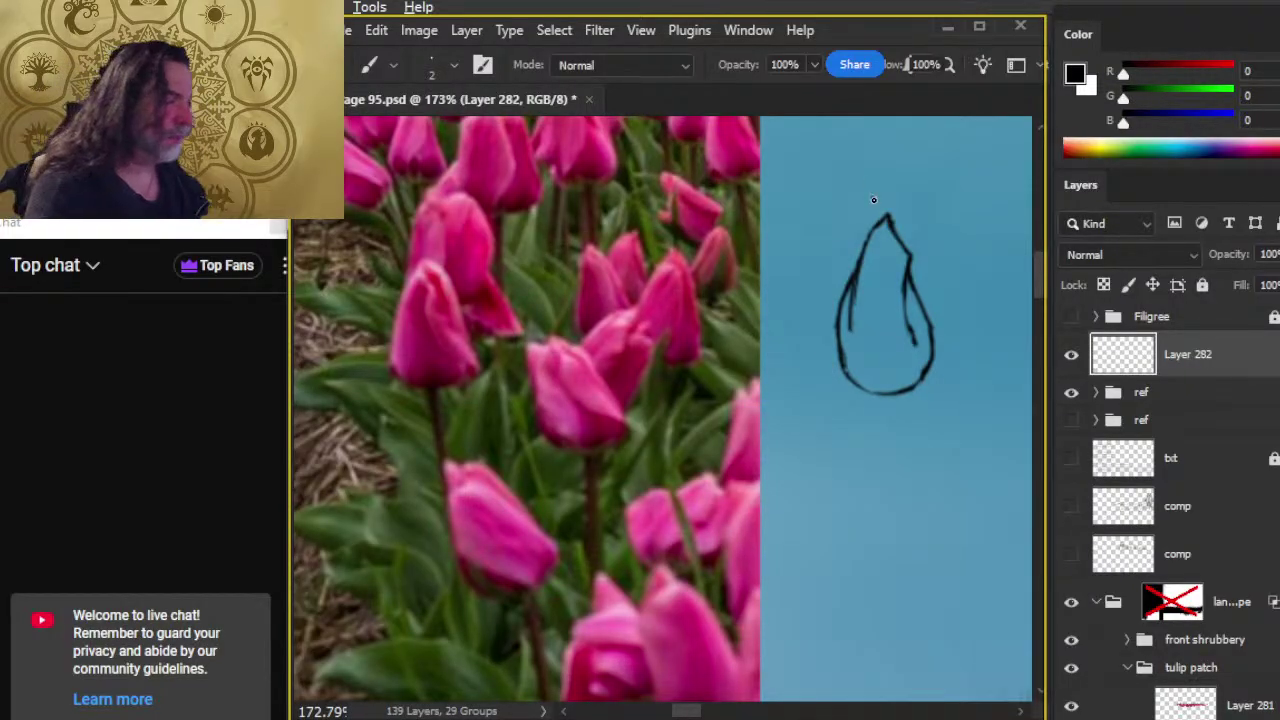
- Erase the bud's left inner petal line and redraw the left outer edge down to the base
{"action": "key", "text": "e"}
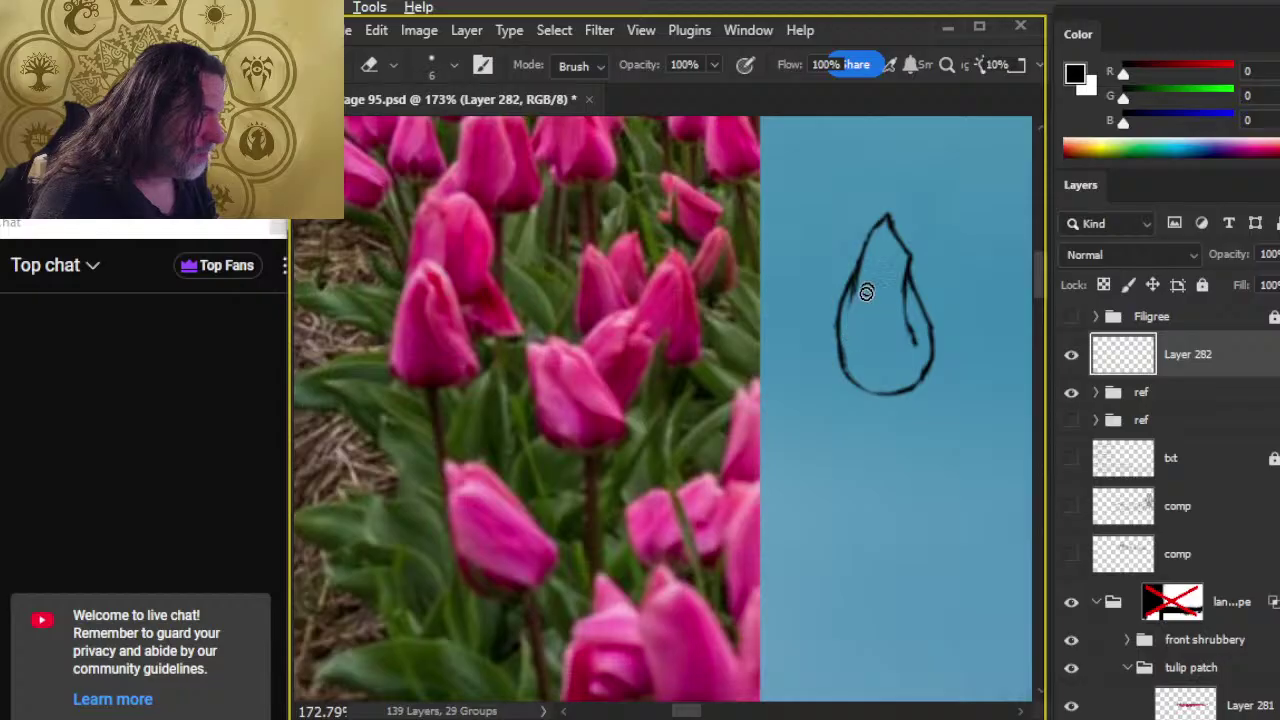
{"action": "key", "text": "b"}
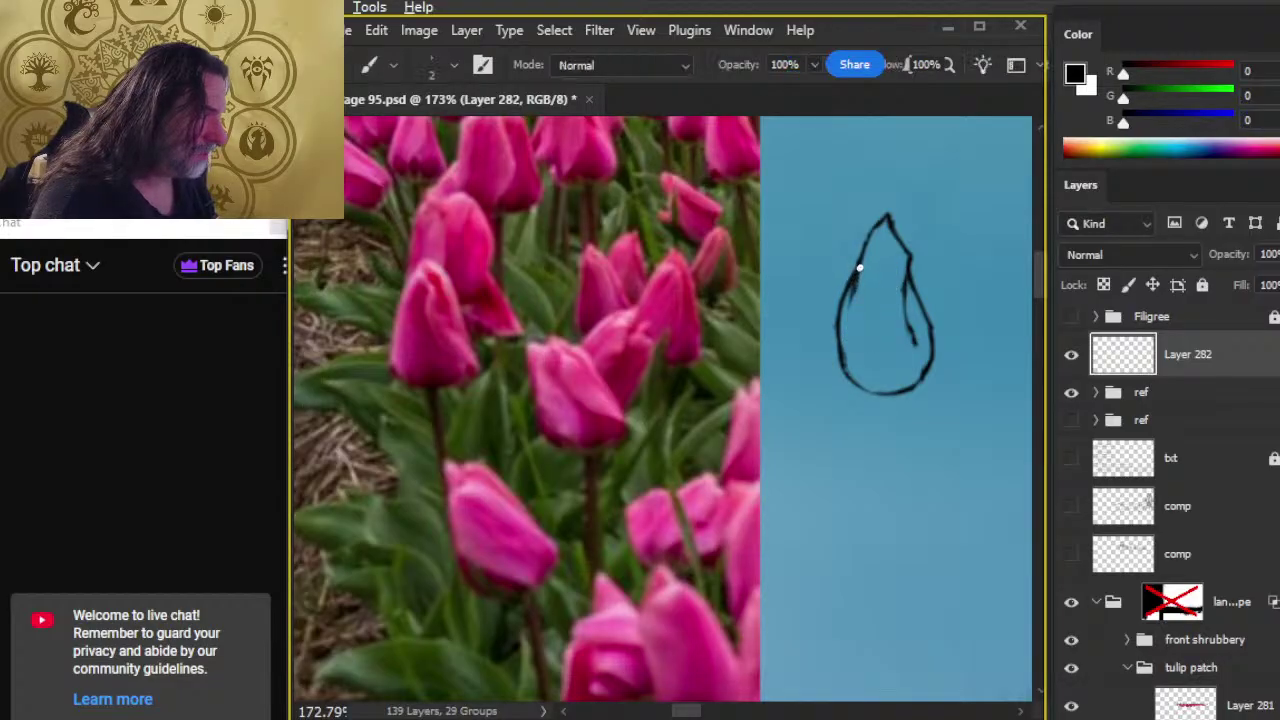
{"action": "left_click_drag", "start_coordinate": [868, 243], "coordinate": [843, 343]}
{"action": "key", "text": "e"}
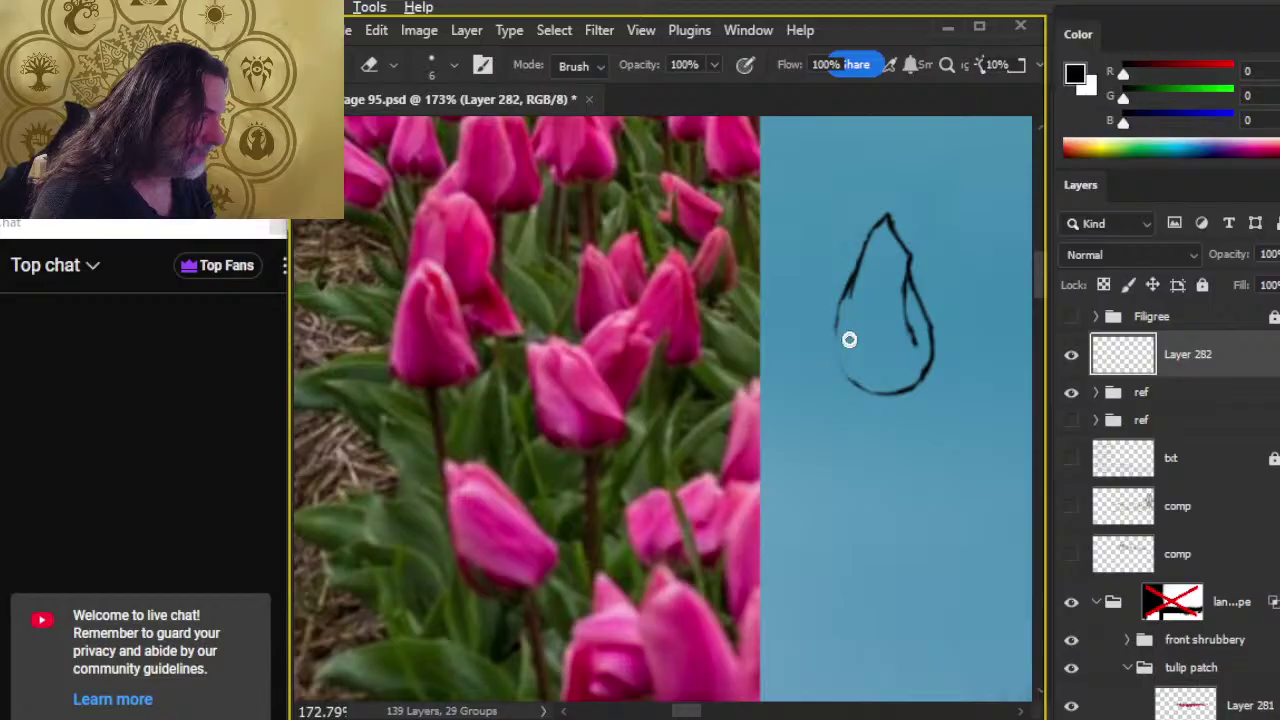
{"action": "key", "text": "b"}
{"action": "key", "text": "e"}
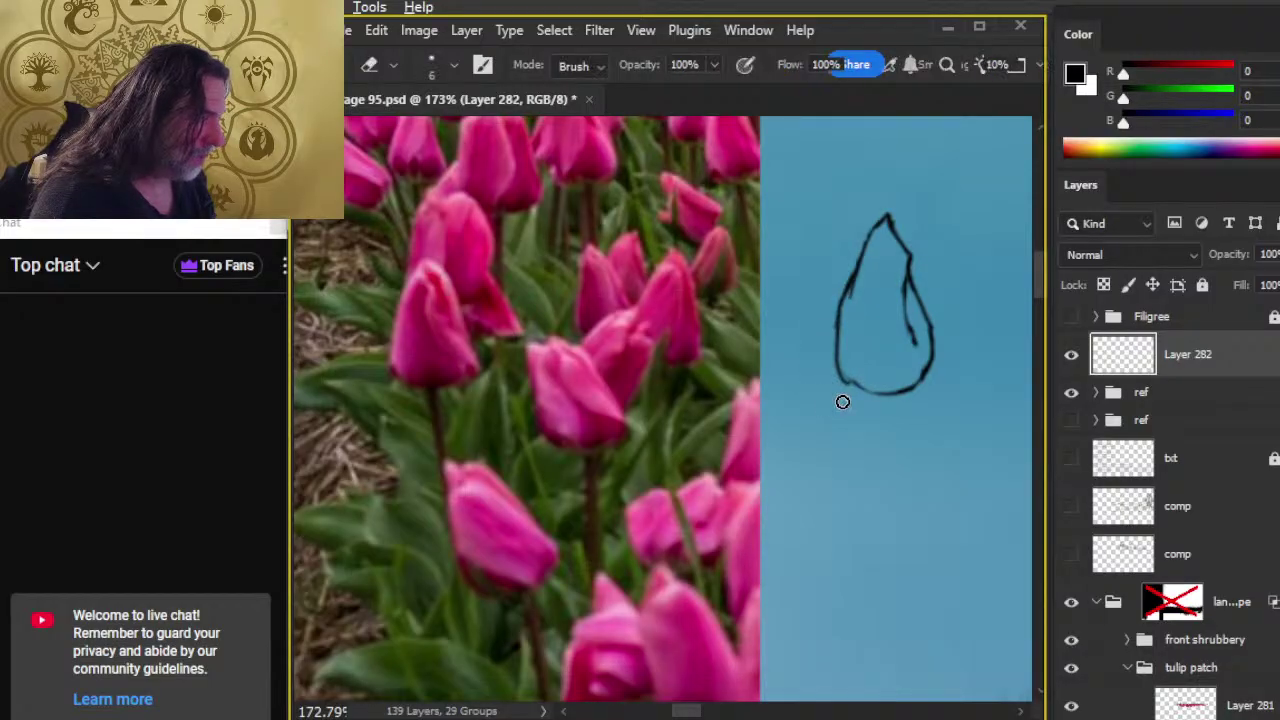
- Draw a new inner petal line close to the bud's left edge down to the base and trim the stray ends
{"action": "key", "text": "b"}
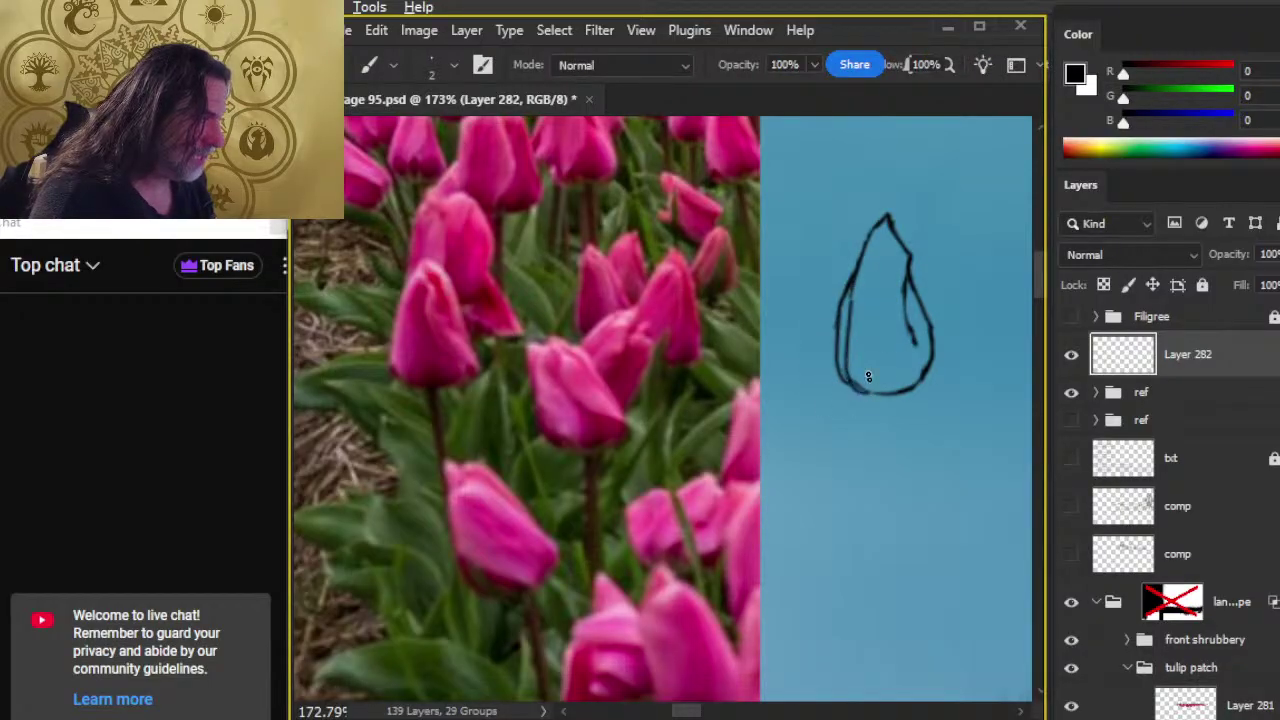
{"action": "key", "text": "e"}
{"action": "key", "text": "b"}
{"action": "left_click_drag", "start_coordinate": [845, 322], "coordinate": [869, 400]}
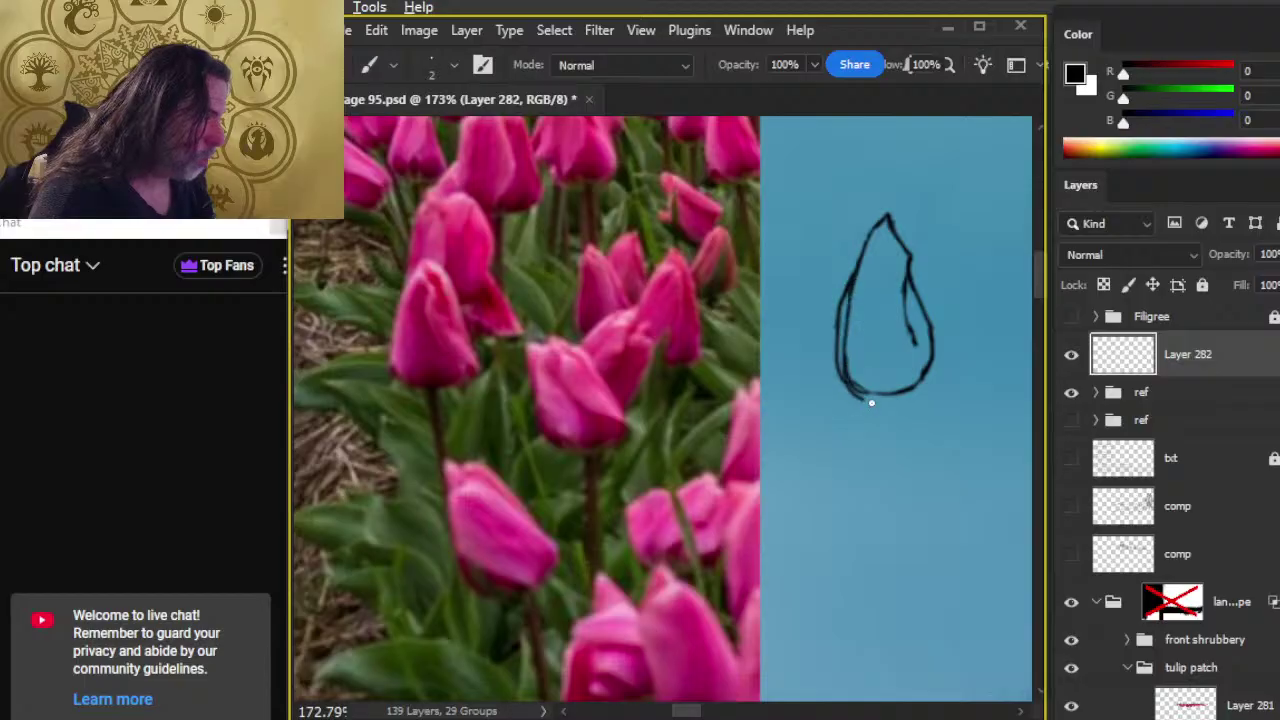
{"action": "key", "text": "e"}
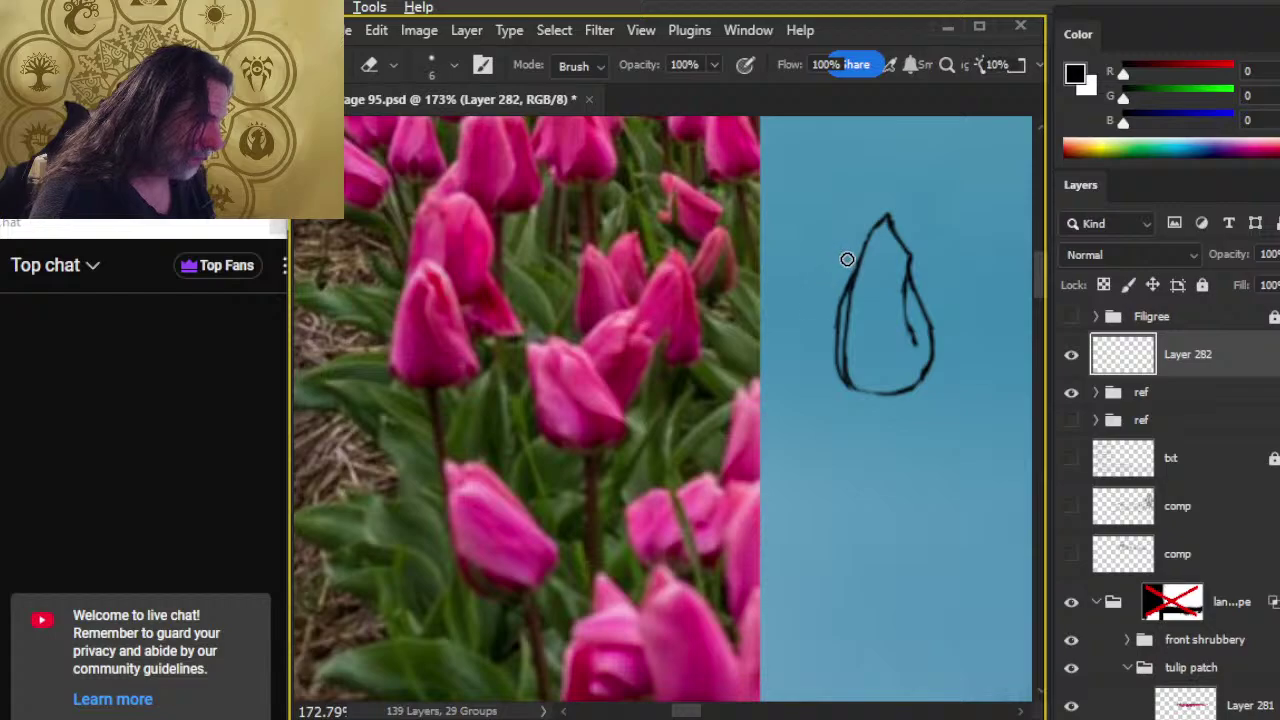
- Redraw the right inner petal line below the notch and smooth the bud's right outer edge and base
{"action": "key", "text": "b"}
{"action": "mouse_move", "coordinate": [909, 264]}
{"action": "left_mouse_down"}
{"action": "mouse_move", "coordinate": [906, 337]}
{"action": "mouse_move", "coordinate": [912, 350]}
{"action": "mouse_move", "coordinate": [919, 341]}
{"action": "left_mouse_up"}
{"action": "key", "text": "e"}
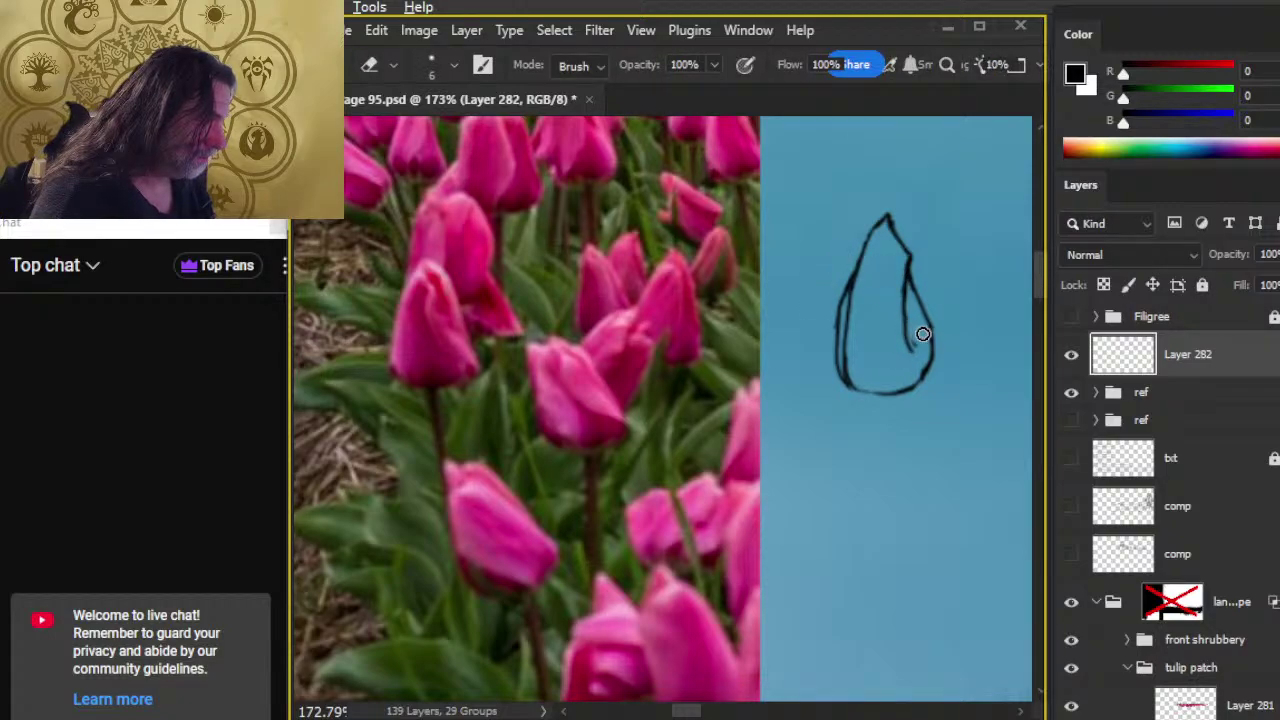
{"action": "key", "text": "b"}
{"action": "key", "text": "e"}
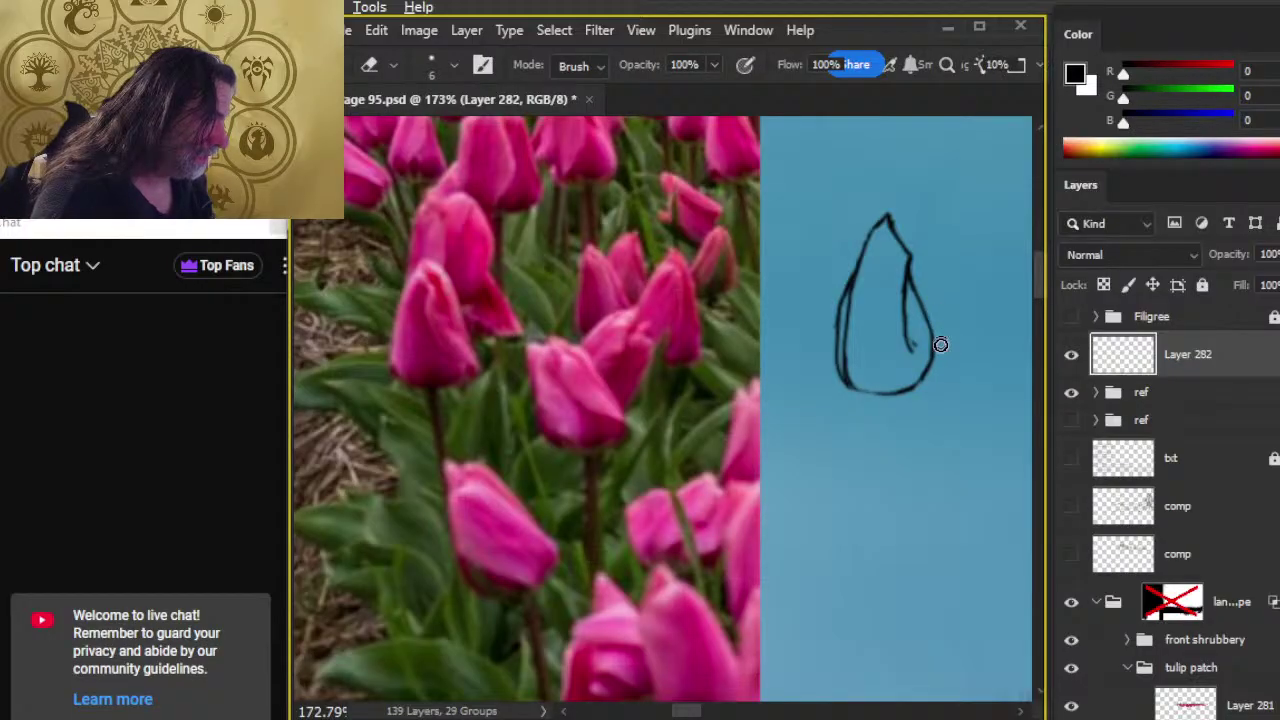
{"action": "key", "text": "b"}
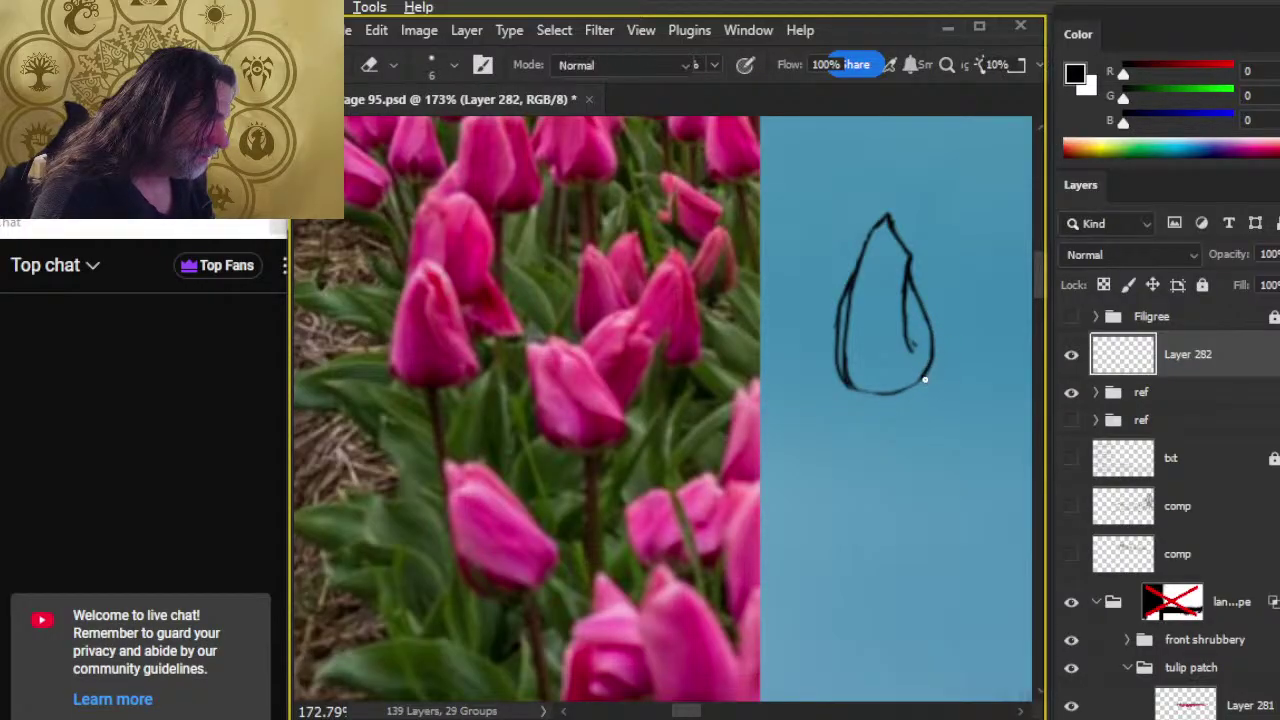
{"action": "mouse_move", "coordinate": [846, 381]}
{"action": "left_mouse_down"}
{"action": "mouse_move", "coordinate": [889, 383]}
{"action": "mouse_move", "coordinate": [875, 383]}
{"action": "left_mouse_up"}
- Reduce the eraser to 3 px, refine the bud's tip and right notch, and remove the left inner petal line
{"action": "key", "text": "e"}
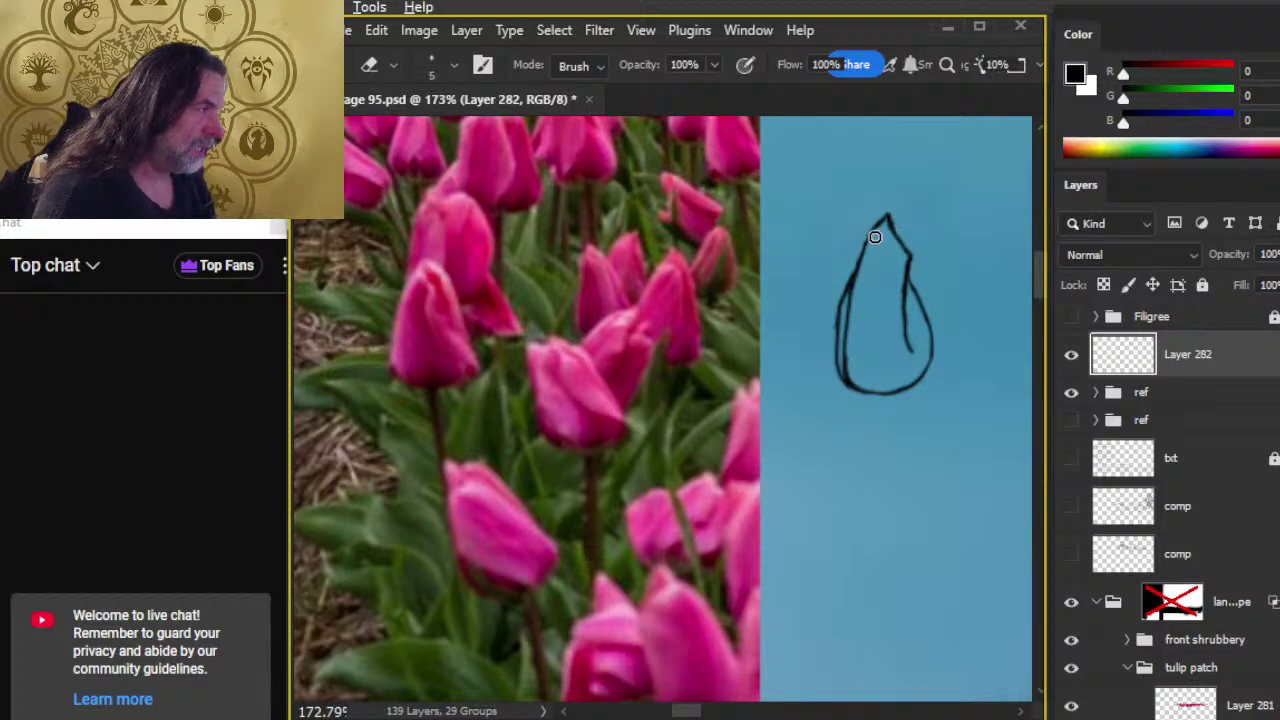
{"action": "key", "text": "bracketleft"}
{"action": "key", "text": "bracketleft"}
{"action": "key", "text": "bracketleft"}
{"action": "key", "text": "bracketleft"}
{"action": "key", "text": "bracketleft"}
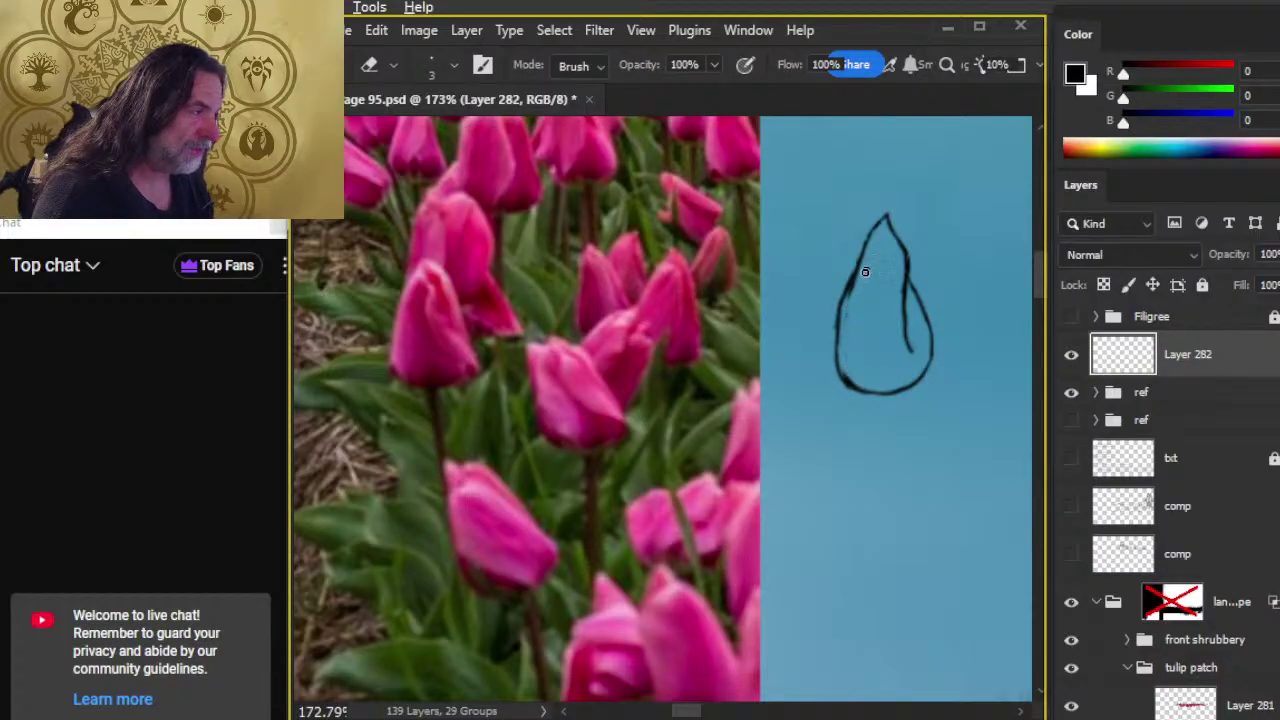
- Erase the bud's left outer edge and redraw it as a thinner, rounder curve joining the base
{"action": "mouse_move", "coordinate": [846, 333]}
{"action": "left_mouse_down"}
{"action": "mouse_move", "coordinate": [840, 365]}
{"action": "mouse_move", "coordinate": [843, 346]}
{"action": "left_mouse_up"}
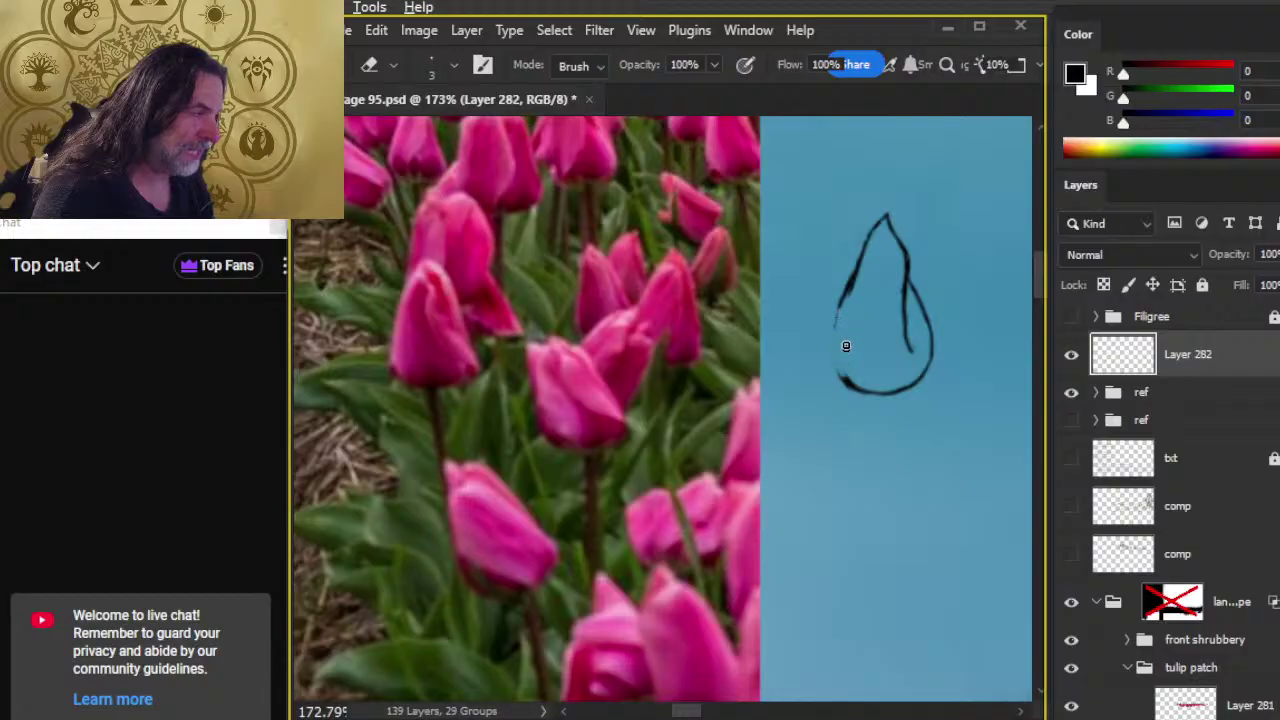
{"action": "key", "text": "b"}
{"action": "mouse_move", "coordinate": [840, 302]}
{"action": "left_mouse_down"}
{"action": "mouse_move", "coordinate": [832, 353]}
{"action": "mouse_move", "coordinate": [849, 391]}
{"action": "left_mouse_up"}
{"action": "key", "text": "e"}
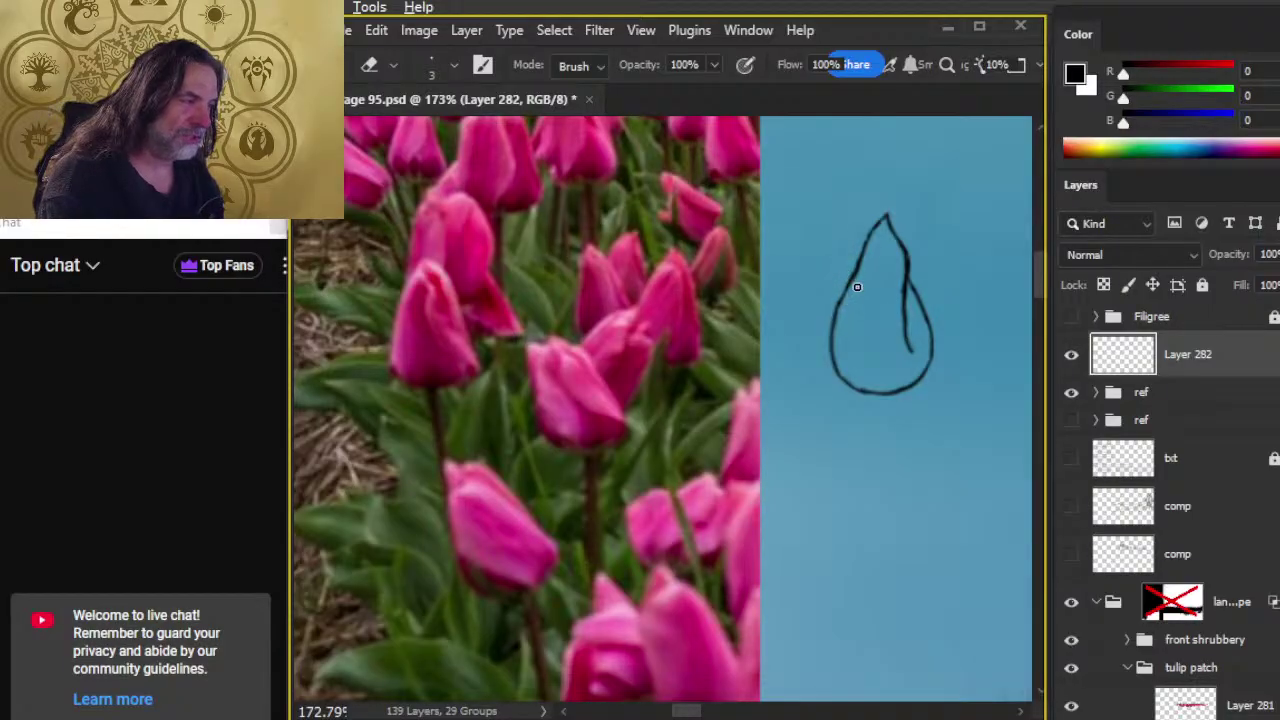
{"action": "key", "text": "b"}
{"action": "key", "text": "e"}
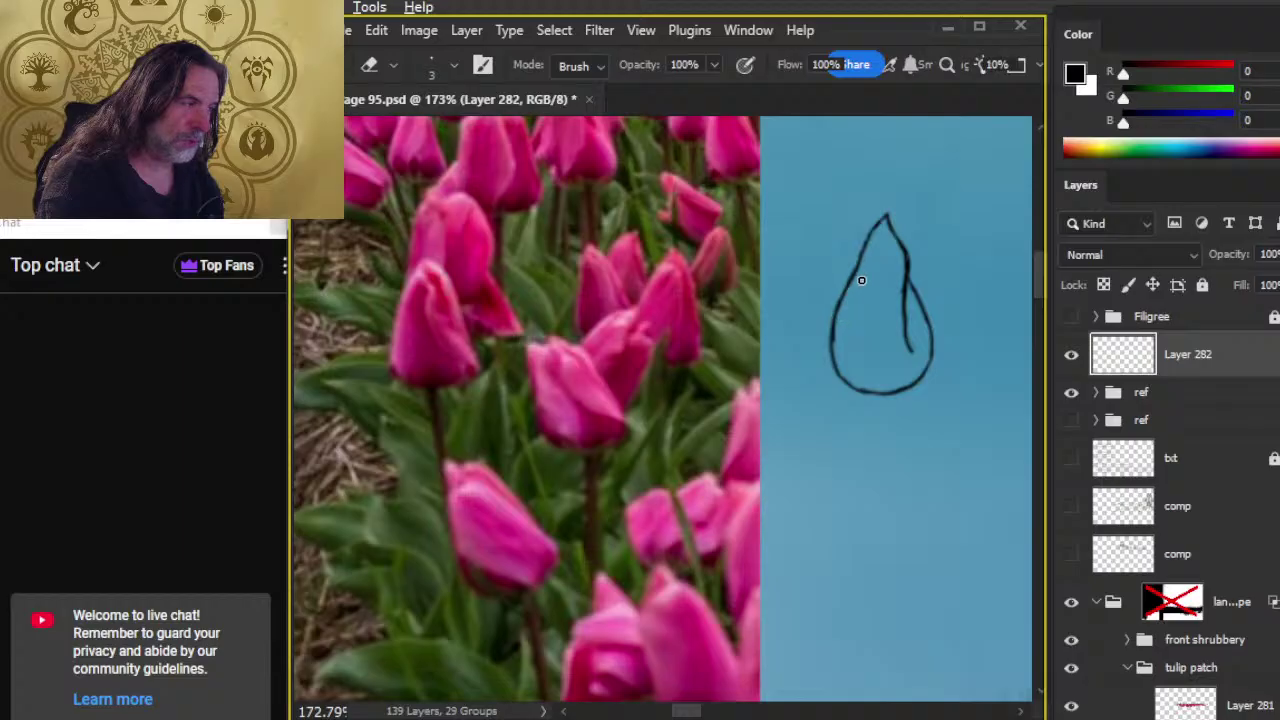
- Draw a short petal line curving inward from the bud's left edge and clean up the edge where it begins
{"action": "key", "text": "b"}
{"action": "left_click_drag", "start_coordinate": [851, 266], "coordinate": [863, 342]}
{"action": "key", "text": "ctrl+z"}
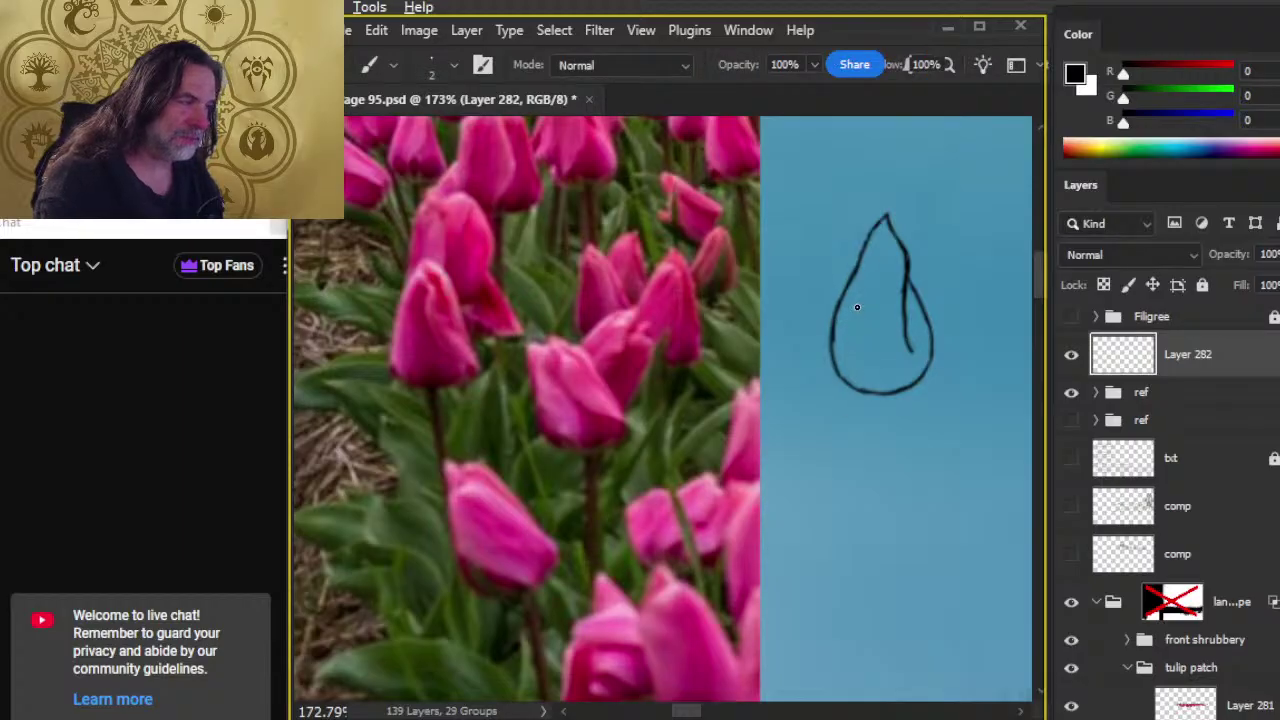
{"action": "mouse_move", "coordinate": [835, 339]}
{"action": "left_mouse_down"}
{"action": "mouse_move", "coordinate": [855, 362]}
{"action": "mouse_move", "coordinate": [834, 306]}
{"action": "left_mouse_up"}
{"action": "key", "text": "e"}
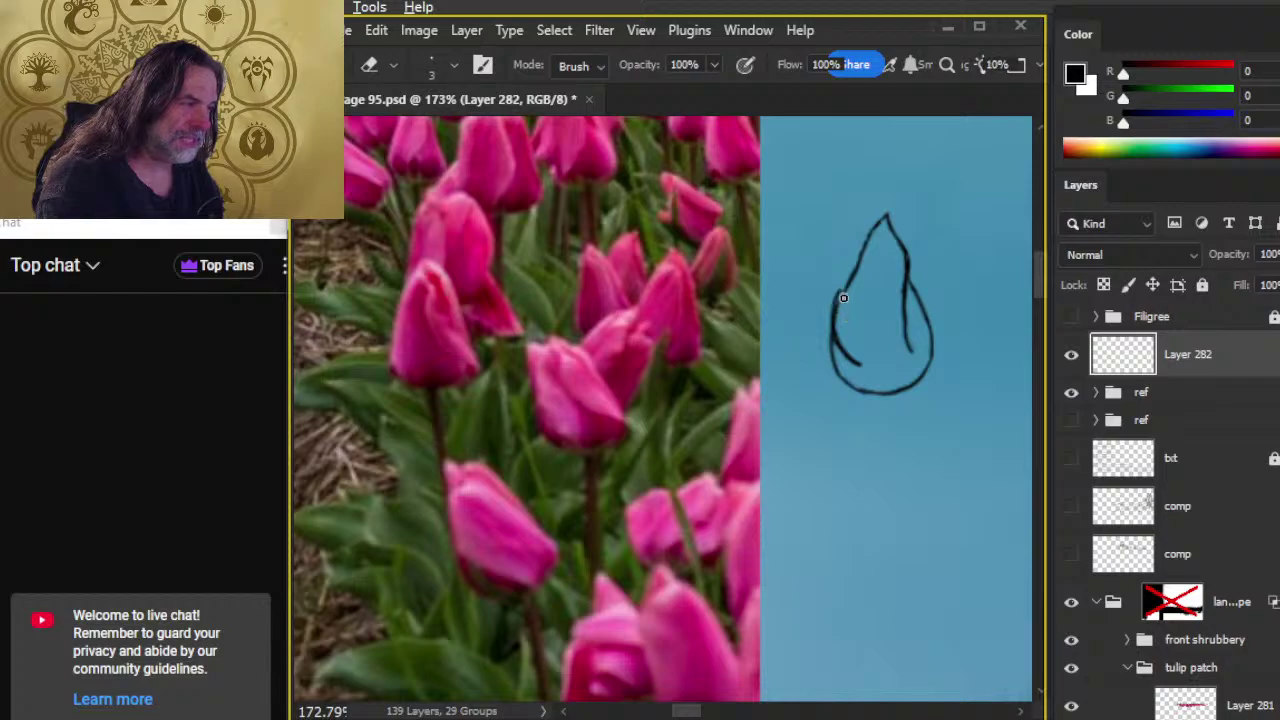
{"action": "key", "text": "b"}
{"action": "key", "text": "e"}
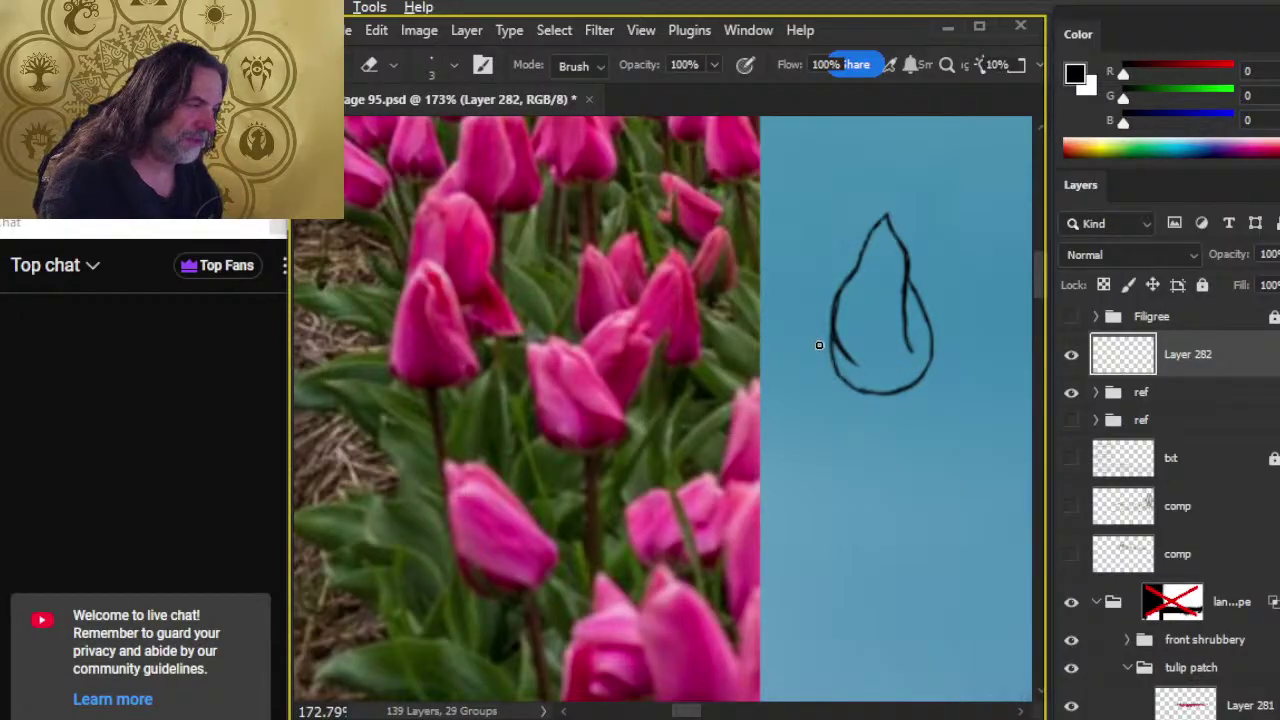
- Erase the bud's lower left outer edge and redraw it tucked behind the short curved petal line
{"action": "mouse_move", "coordinate": [819, 345]}
{"action": "left_mouse_down"}
{"action": "mouse_move", "coordinate": [837, 386]}
{"action": "mouse_move", "coordinate": [856, 390]}
{"action": "left_mouse_up"}
{"action": "key", "text": "b"}
{"action": "key", "text": "e"}
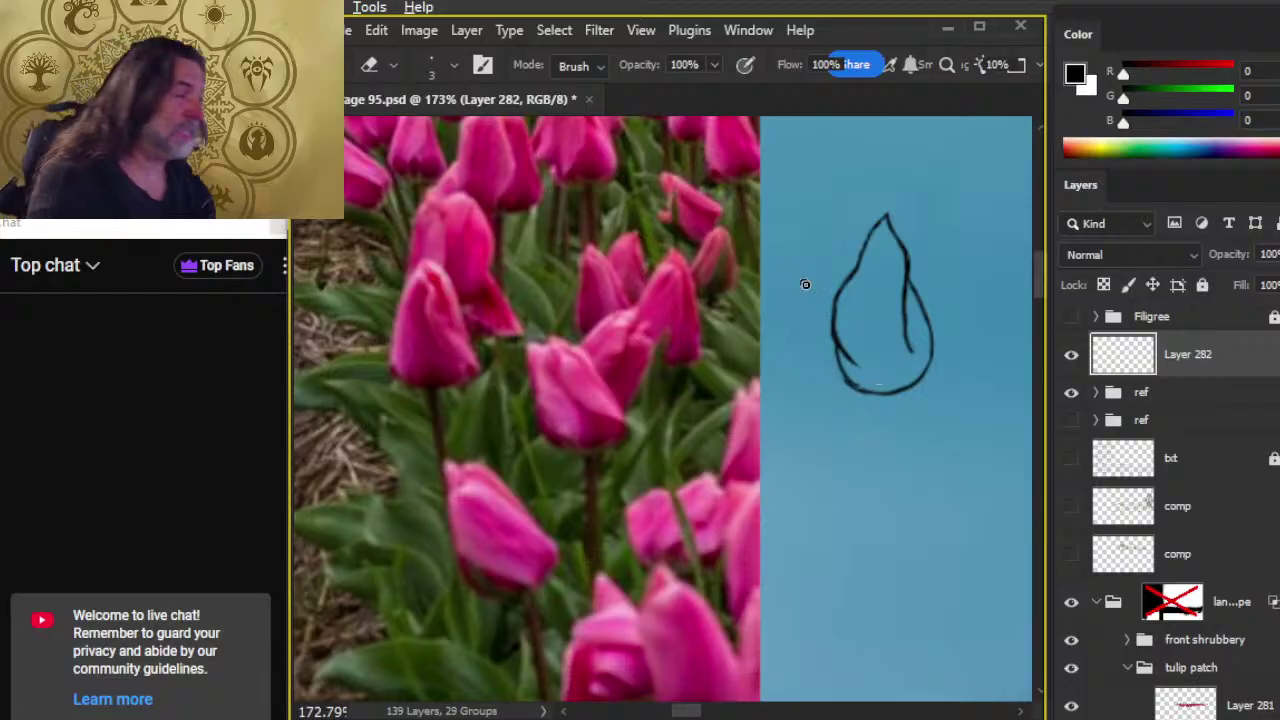
- Add a narrow petal fold along the bud's upper left edge and even out the line around its base
{"action": "key", "text": "b"}
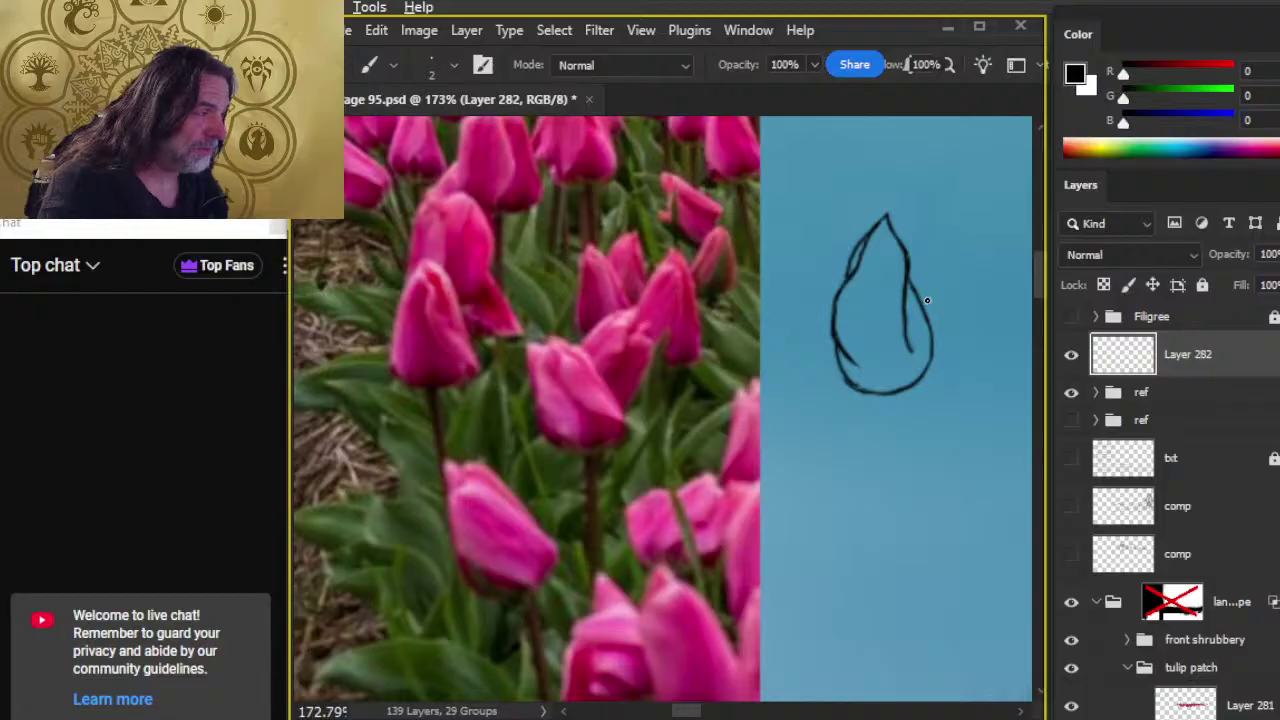
{"action": "key", "text": "z"}
{"action": "key", "text": "e"}
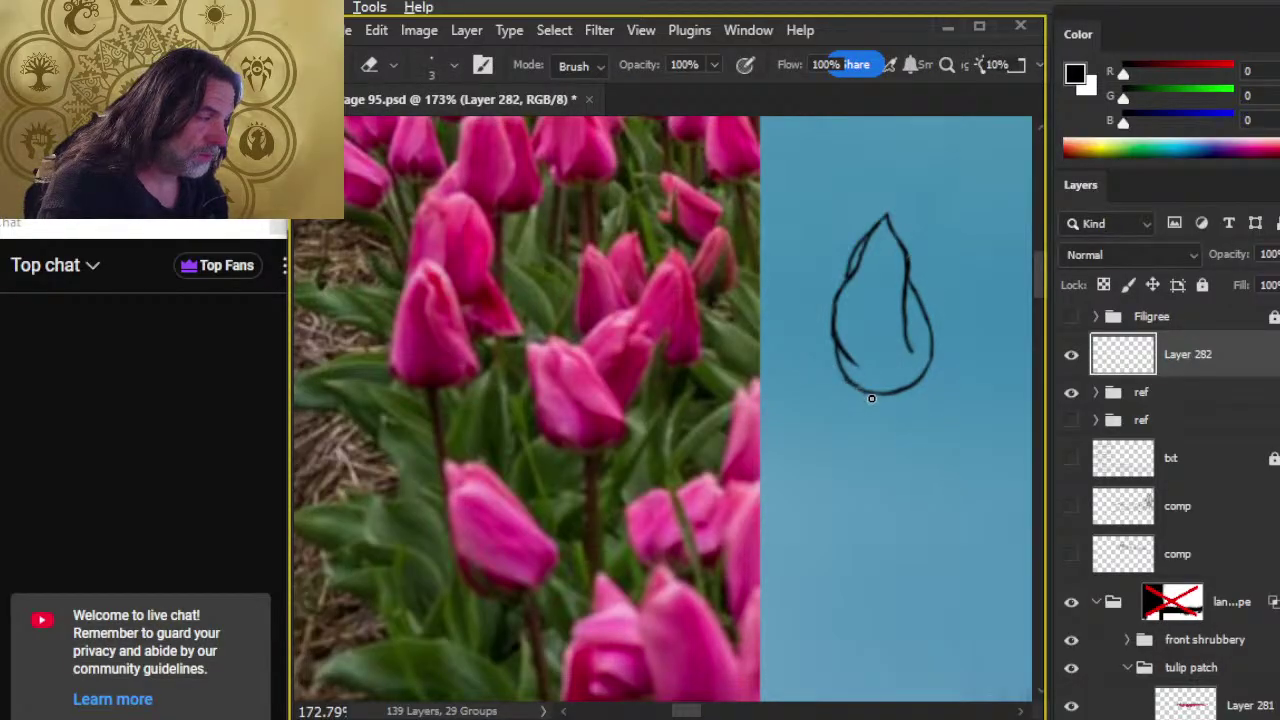
{"action": "key", "text": "b"}
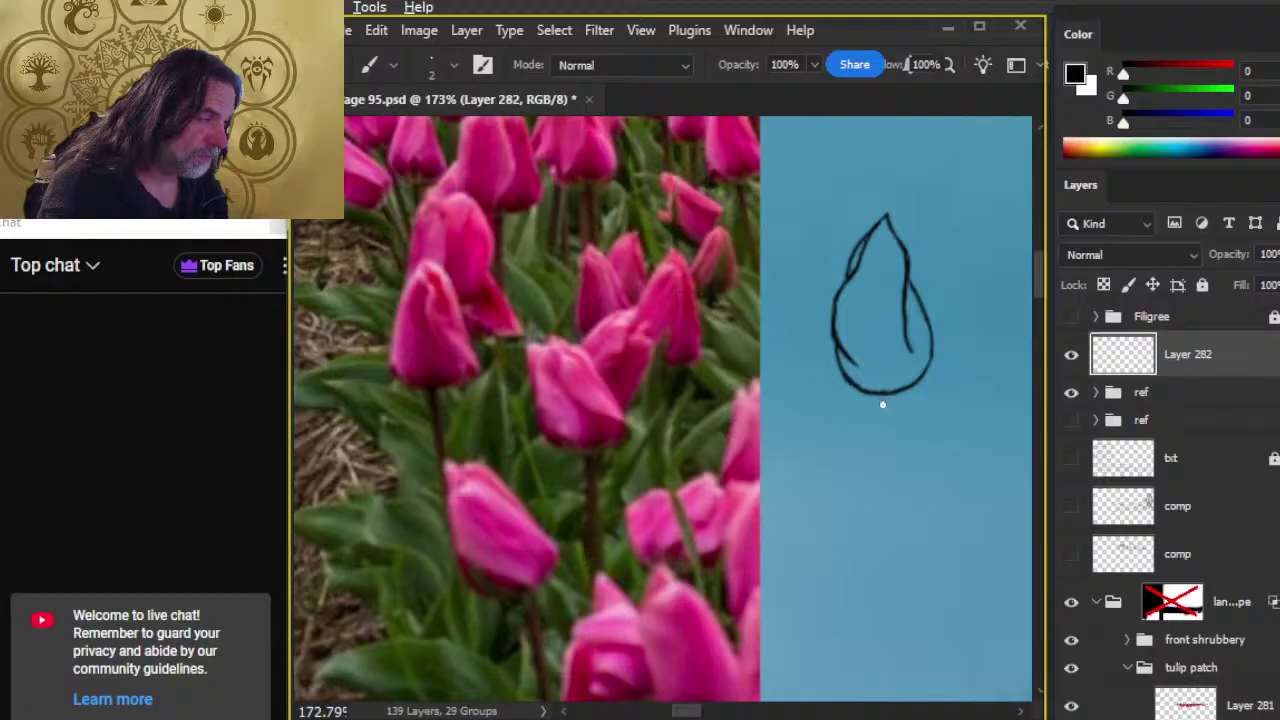
{"action": "key", "text": "e"}
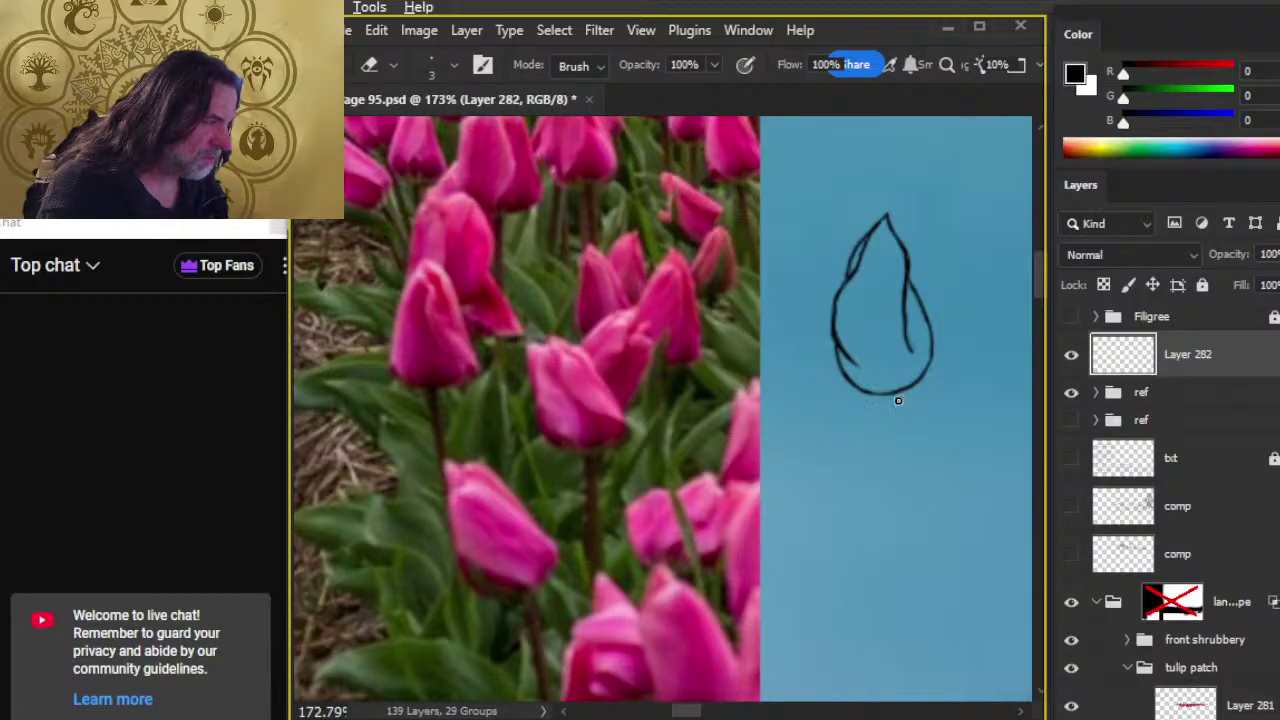
{"action": "key", "text": "b"}
{"action": "mouse_move", "coordinate": [860, 388]}
{"action": "left_mouse_down"}
{"action": "mouse_move", "coordinate": [914, 382]}
{"action": "mouse_move", "coordinate": [889, 388]}
{"action": "left_mouse_up"}
{"action": "key", "text": "e"}
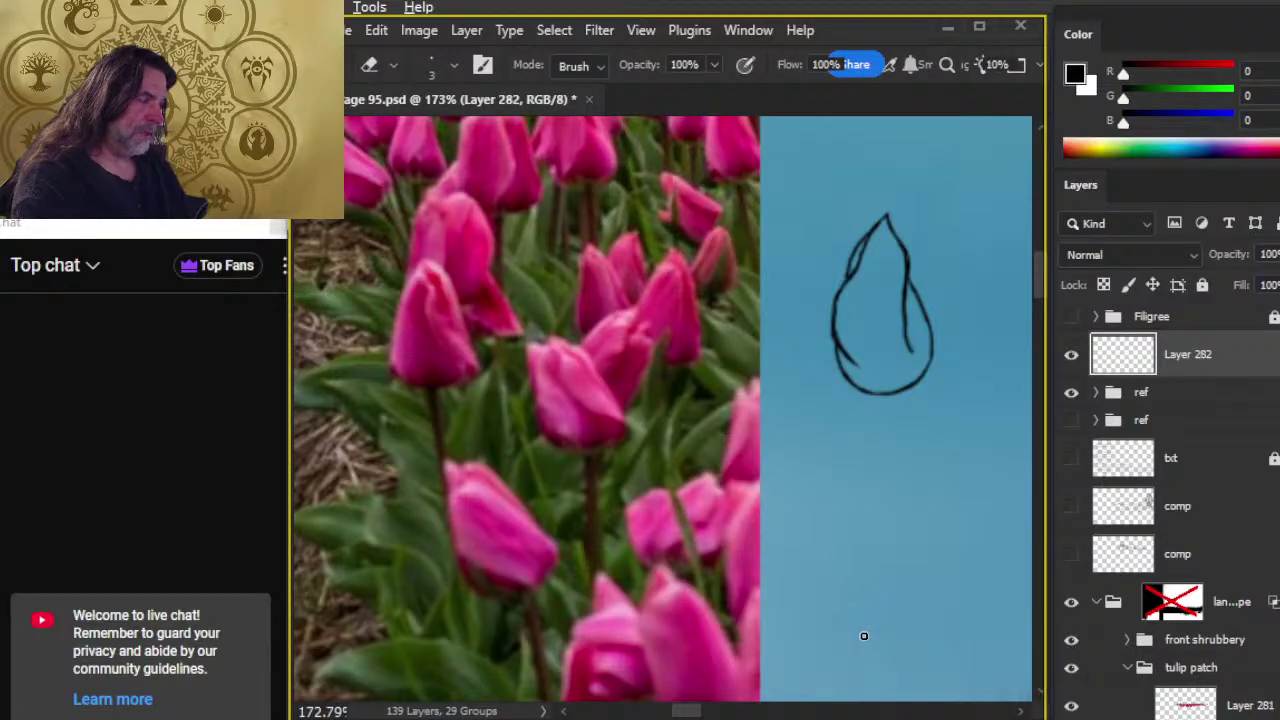
- Select the whole tulip bud sketch with a loose Lasso selection and copy it
{"action": "left_click_drag", "start_coordinate": [951, 514], "coordinate": [749, 426]}
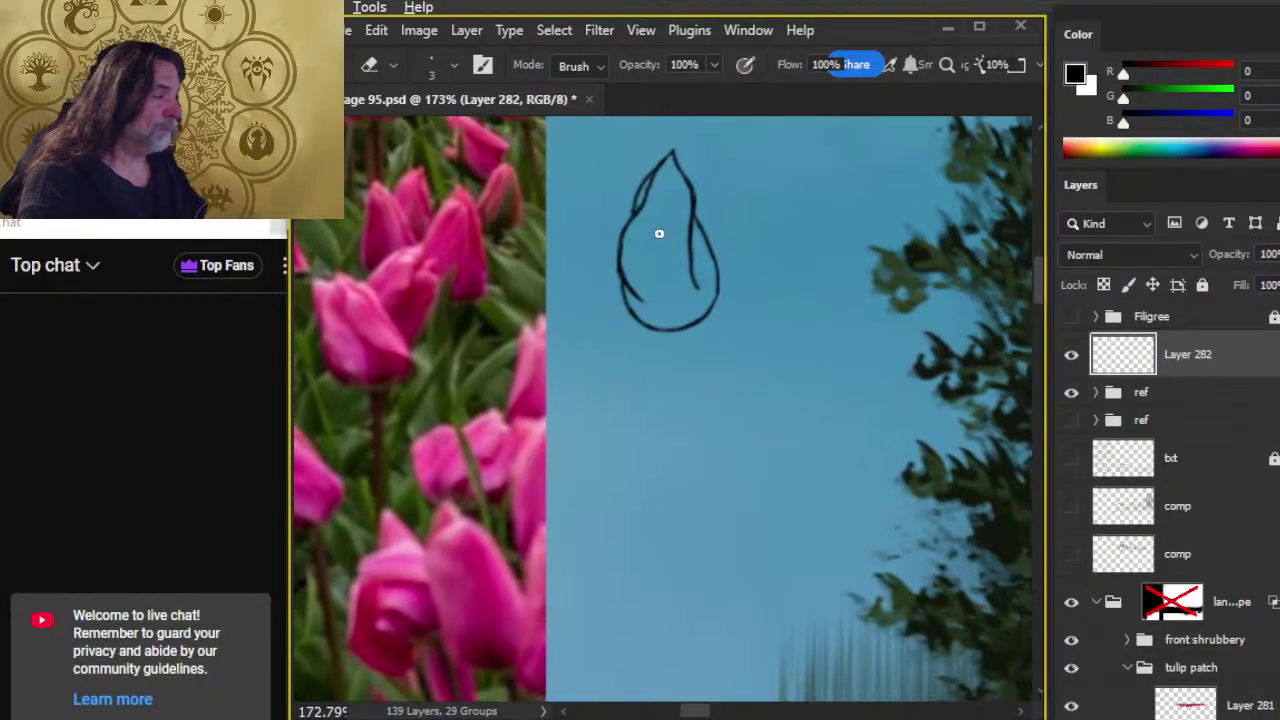
{"action": "left_click_drag", "start_coordinate": [659, 233], "coordinate": [766, 386]}
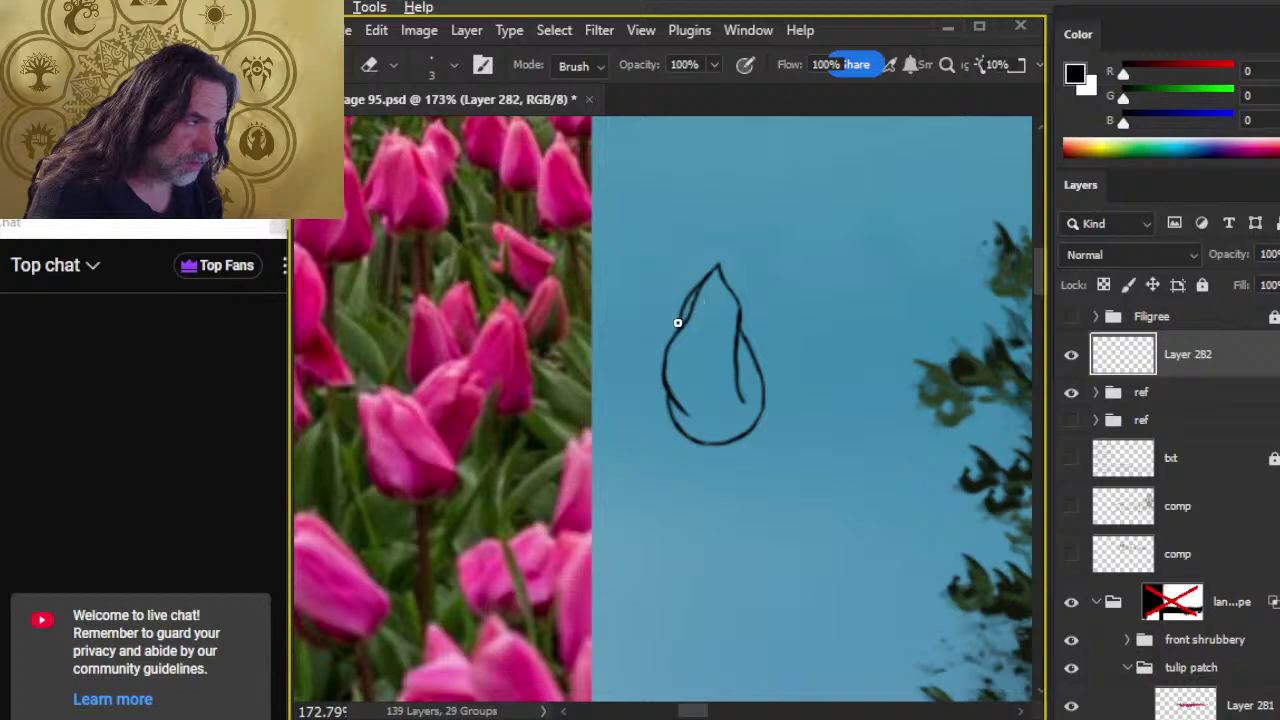
{"action": "key", "text": "l"}
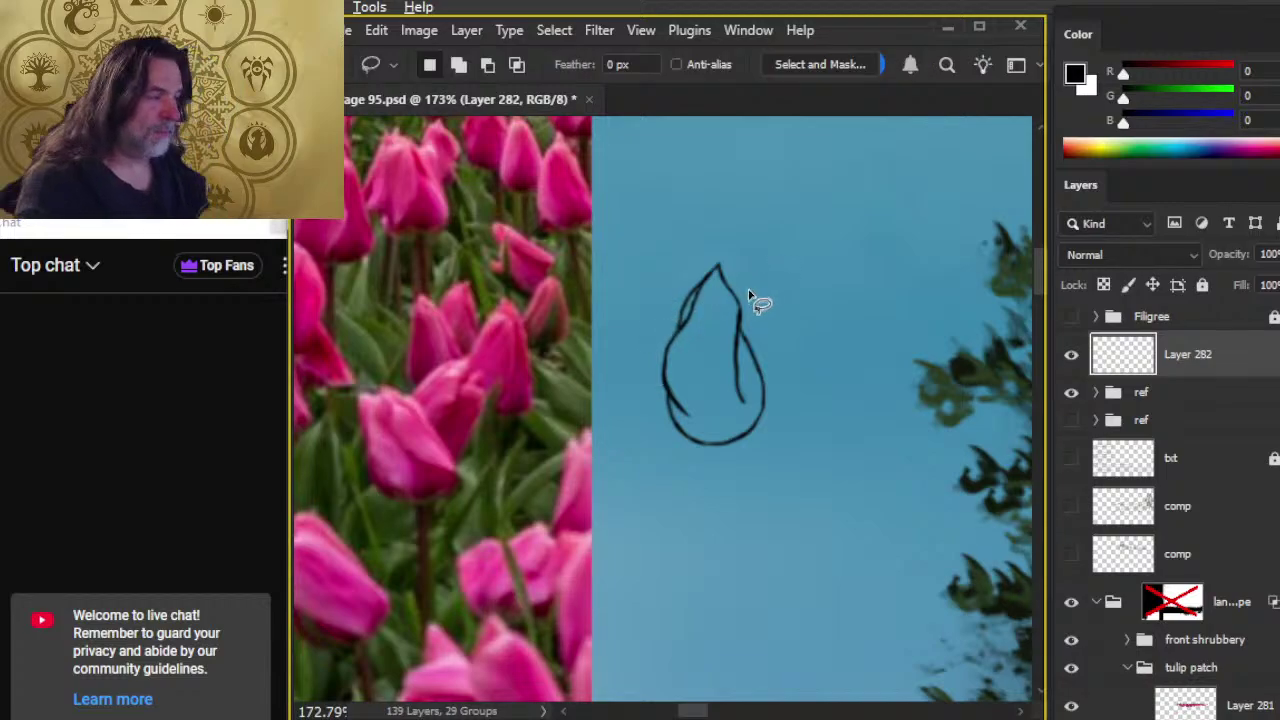
{"action": "mouse_move", "coordinate": [765, 228]}
{"action": "left_mouse_down"}
{"action": "mouse_move", "coordinate": [648, 300]}
{"action": "mouse_move", "coordinate": [661, 410]}
{"action": "mouse_move", "coordinate": [746, 530]}
{"action": "mouse_move", "coordinate": [805, 250]}
{"action": "mouse_move", "coordinate": [651, 308]}
{"action": "mouse_move", "coordinate": [688, 525]}
{"action": "left_mouse_up"}
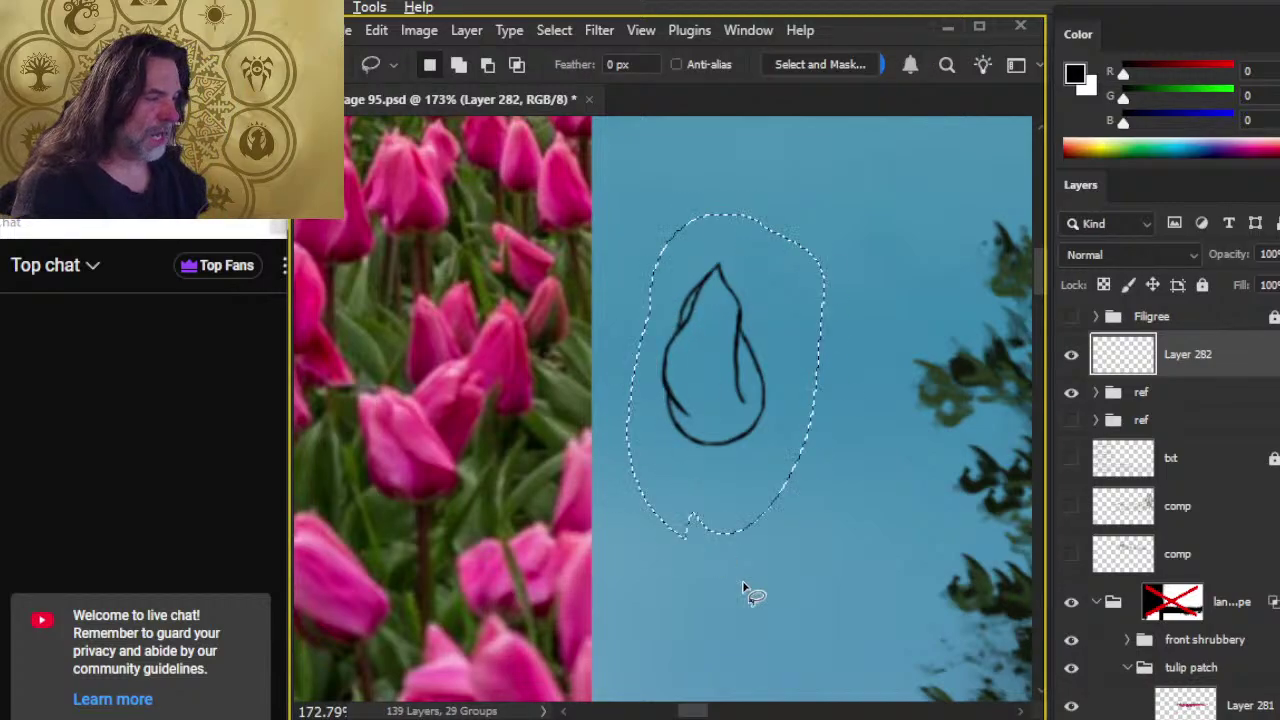
- Create a new document with the preset settings, paste the bud sketch into it and move it to fit within the canvas
{"action": "left_click", "coordinate": [348, 30]}
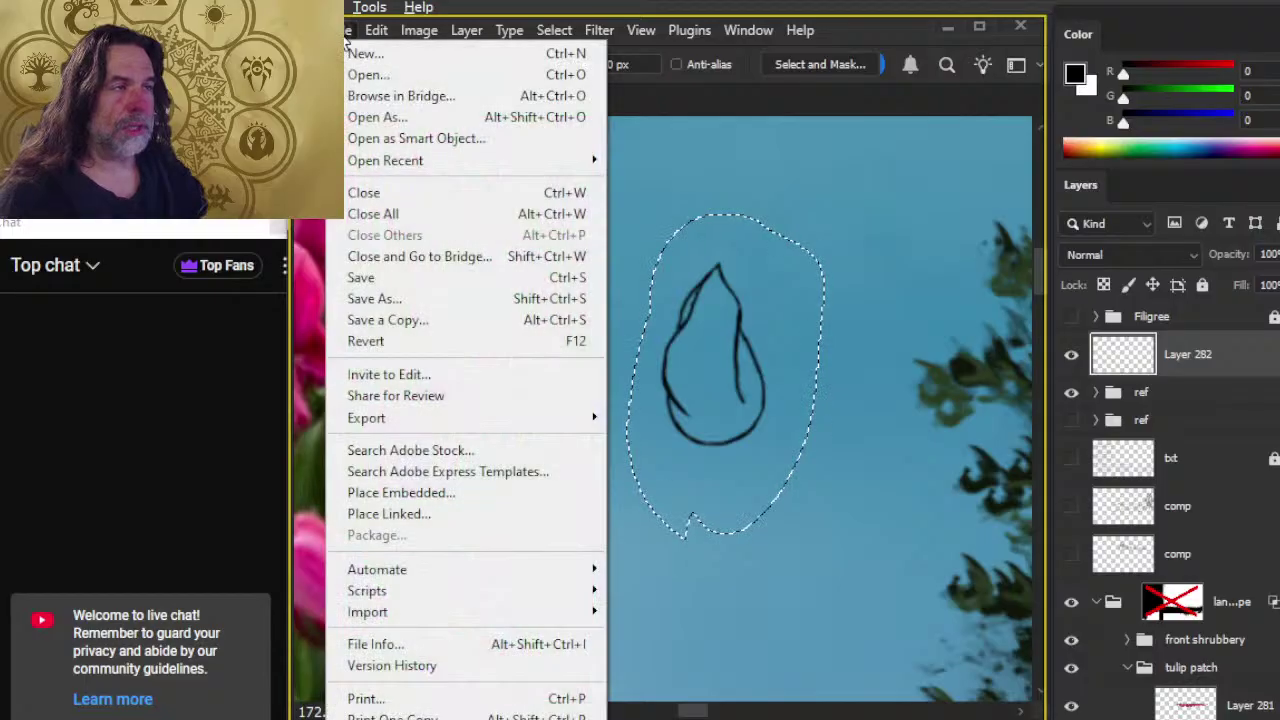
{"action": "left_click", "coordinate": [362, 52]}
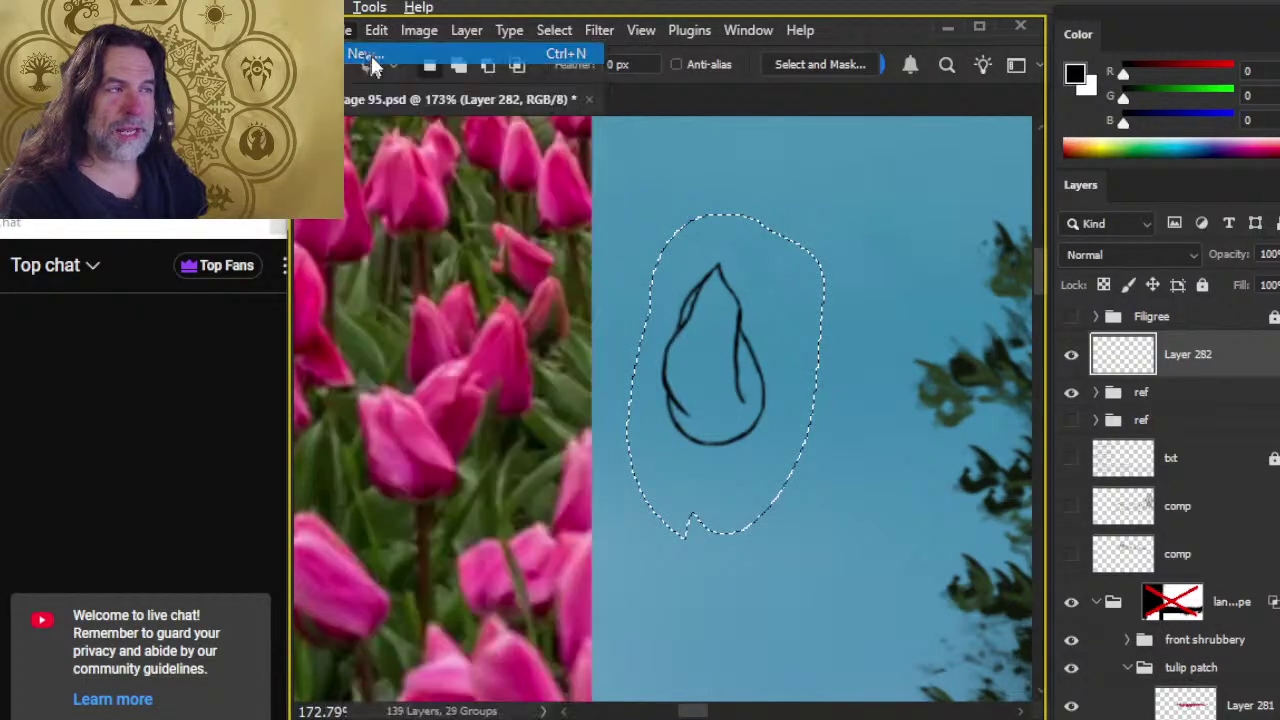
{"action": "key", "text": "Return"}
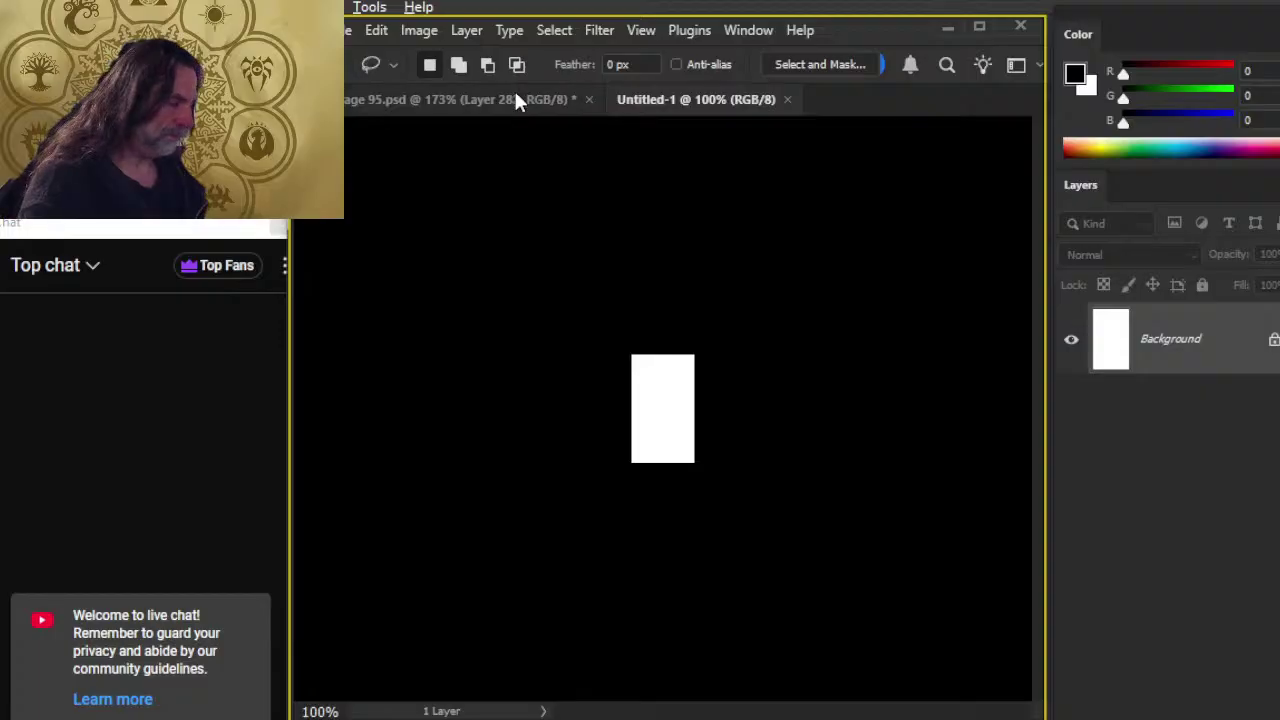
{"action": "key", "text": "ctrl+v"}
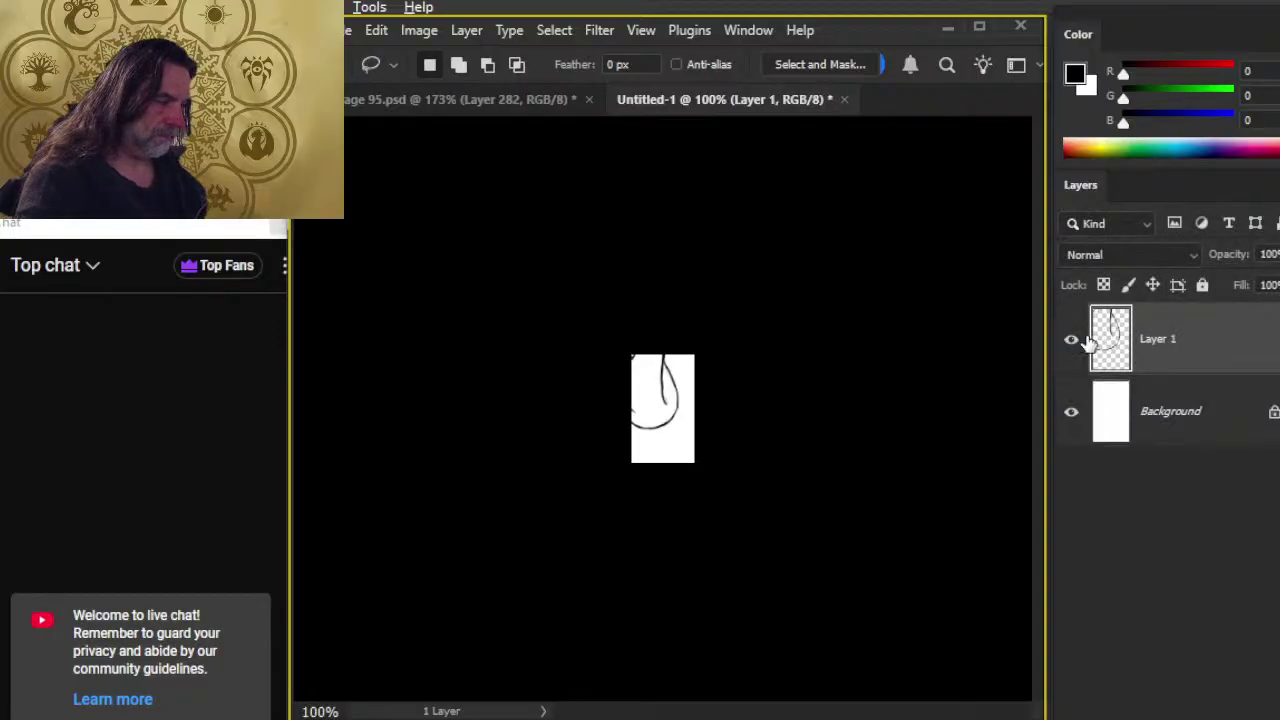
{"action": "key", "text": "v"}
{"action": "left_click_drag", "start_coordinate": [726, 425], "coordinate": [713, 430]}
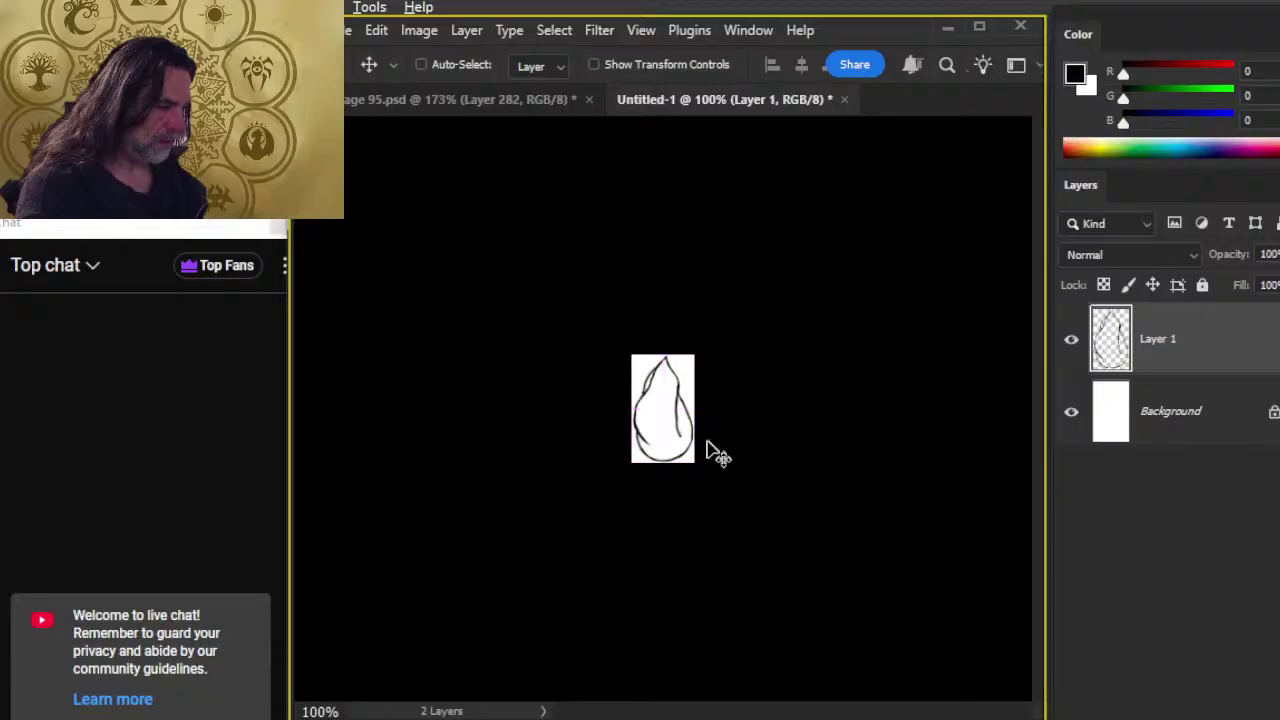
- Delete the white Background layer so that only the tulip bud sketch layer is left in the new document
{"action": "key", "text": "z"}
{"action": "left_click_drag", "start_coordinate": [651, 466], "coordinate": [760, 503]}
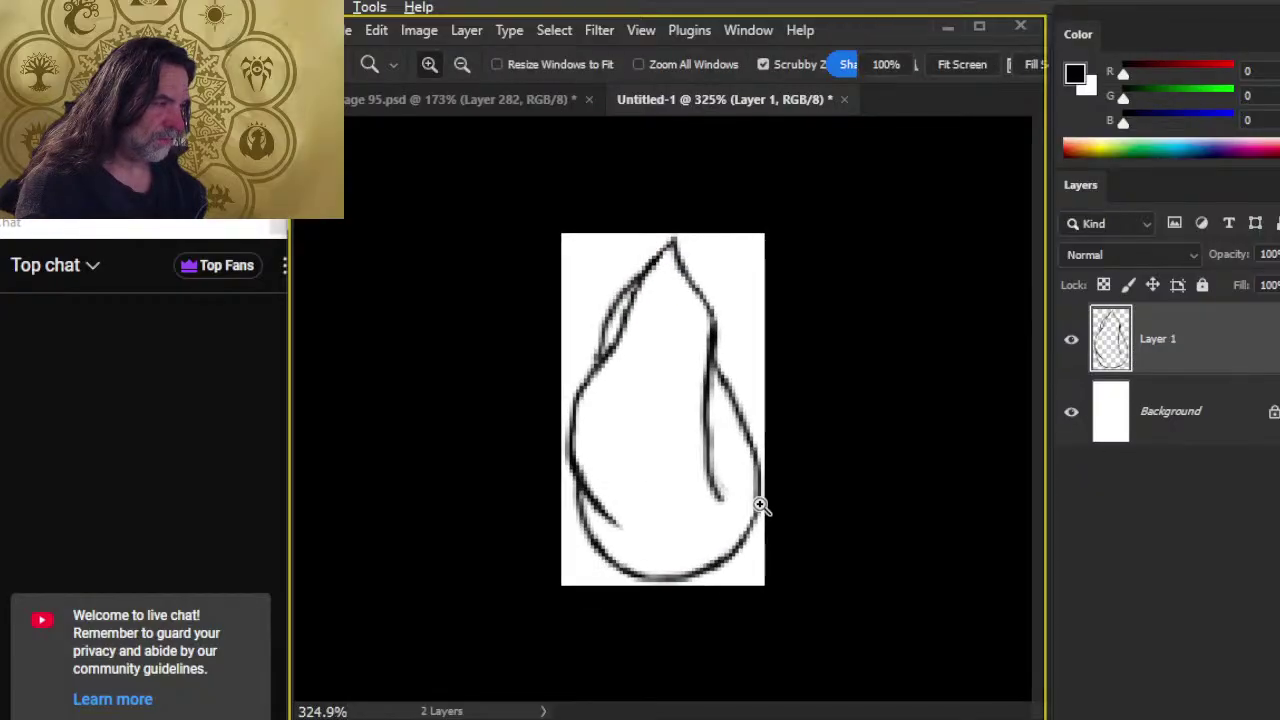
{"action": "key", "text": "v"}
{"action": "key", "text": "Right"}
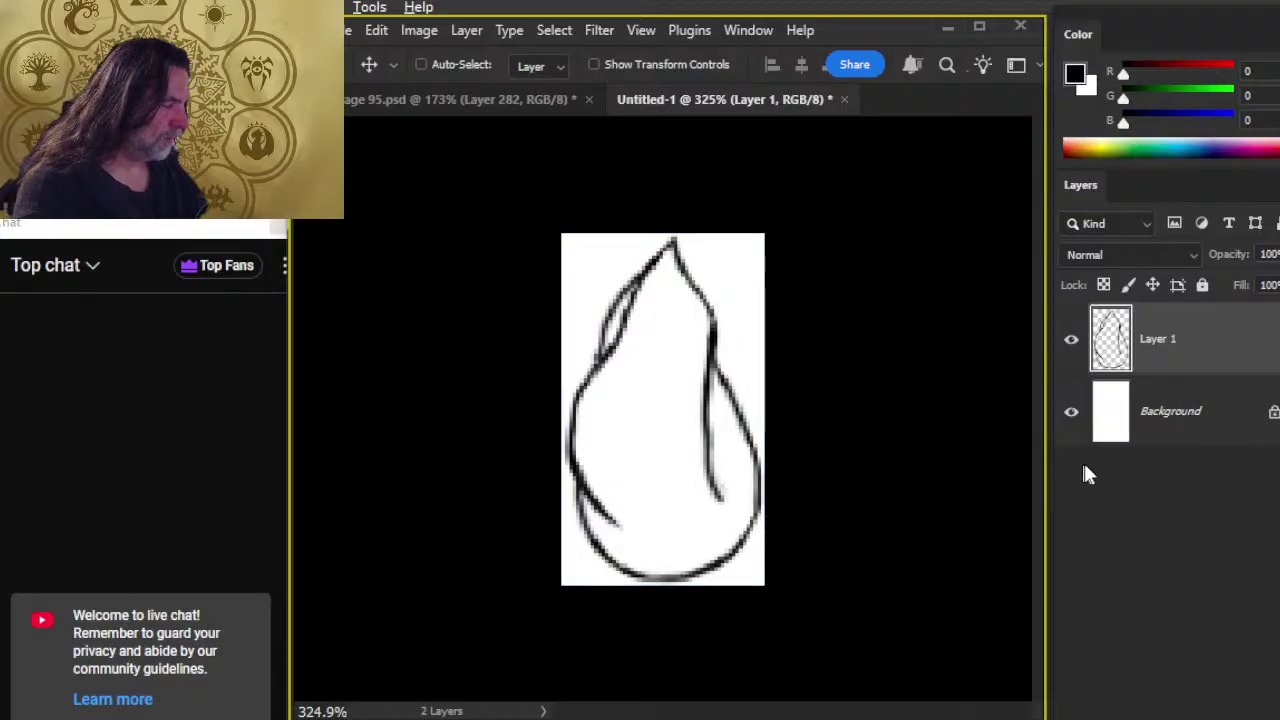
{"action": "left_click", "coordinate": [1166, 430]}
{"action": "key", "text": "Delete"}
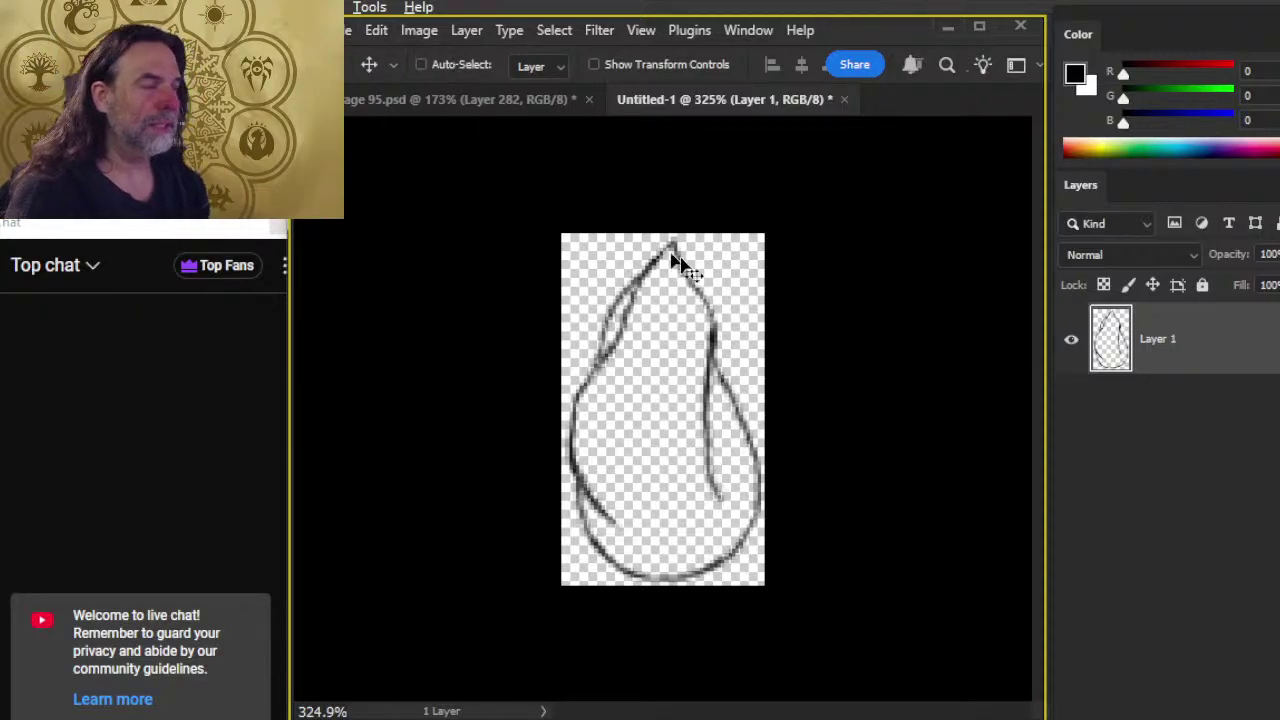
- Load the bud layer's outline as a selection and define it as a brush preset named "tulip bud"
{"action": "left_click", "coordinate": [1110, 338], "text": "ctrl"}
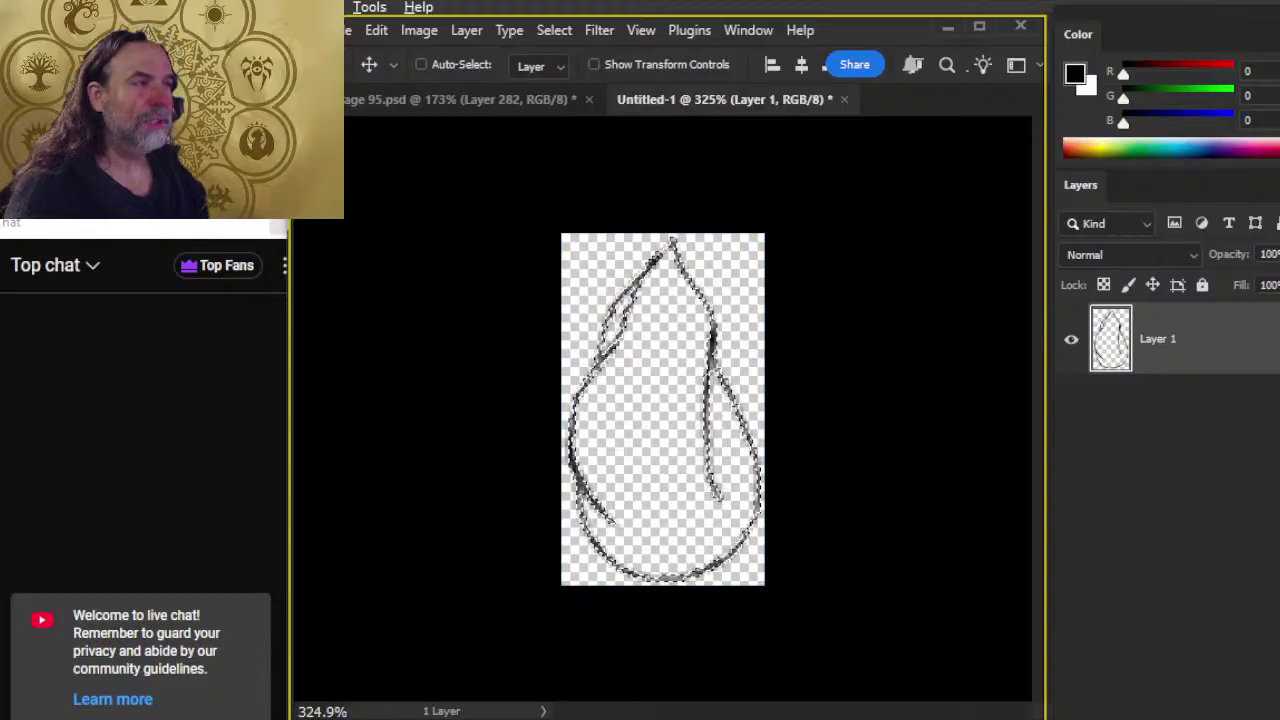
{"action": "left_click", "coordinate": [374, 32]}
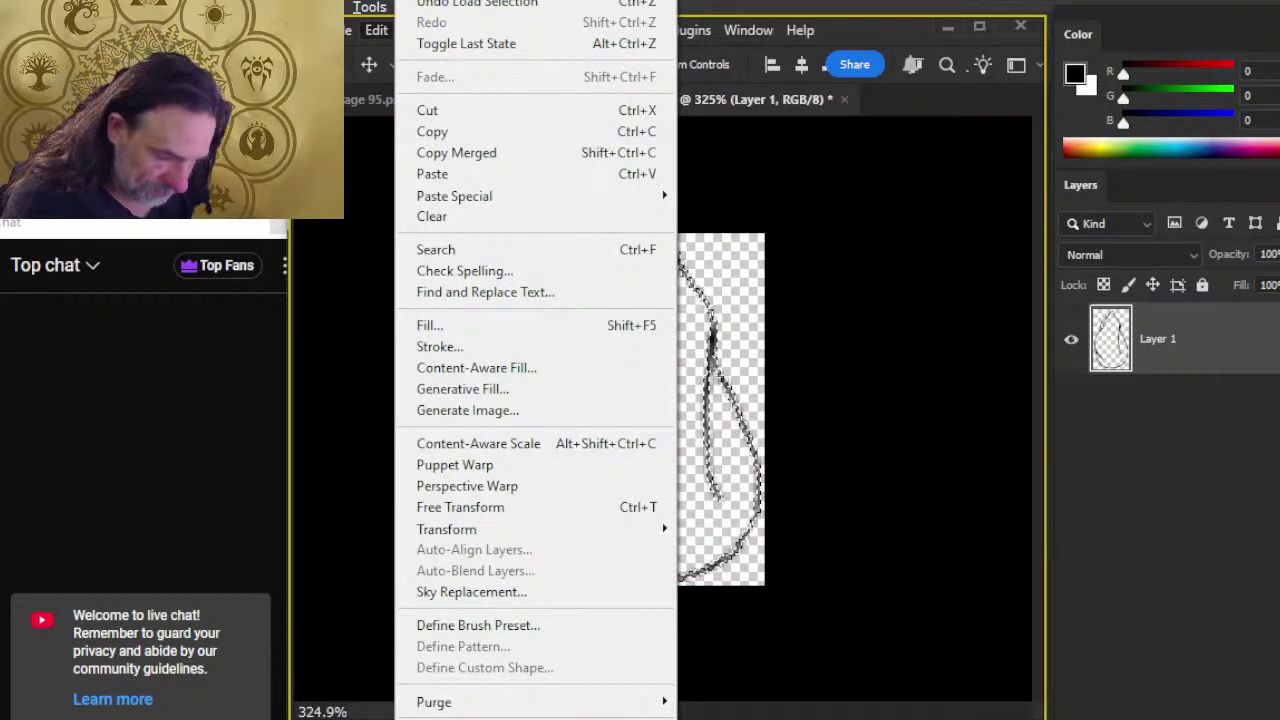
{"action": "left_click", "coordinate": [484, 628]}
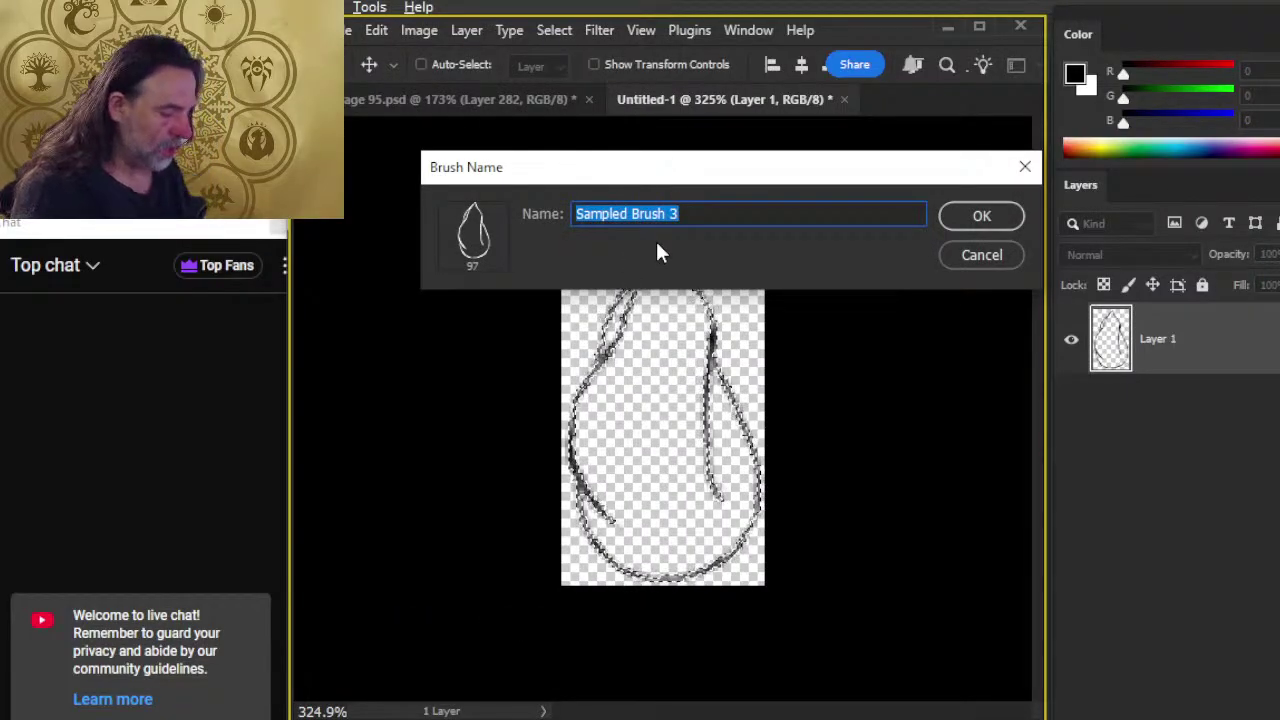
{"action": "type", "text": "tulip bud"}
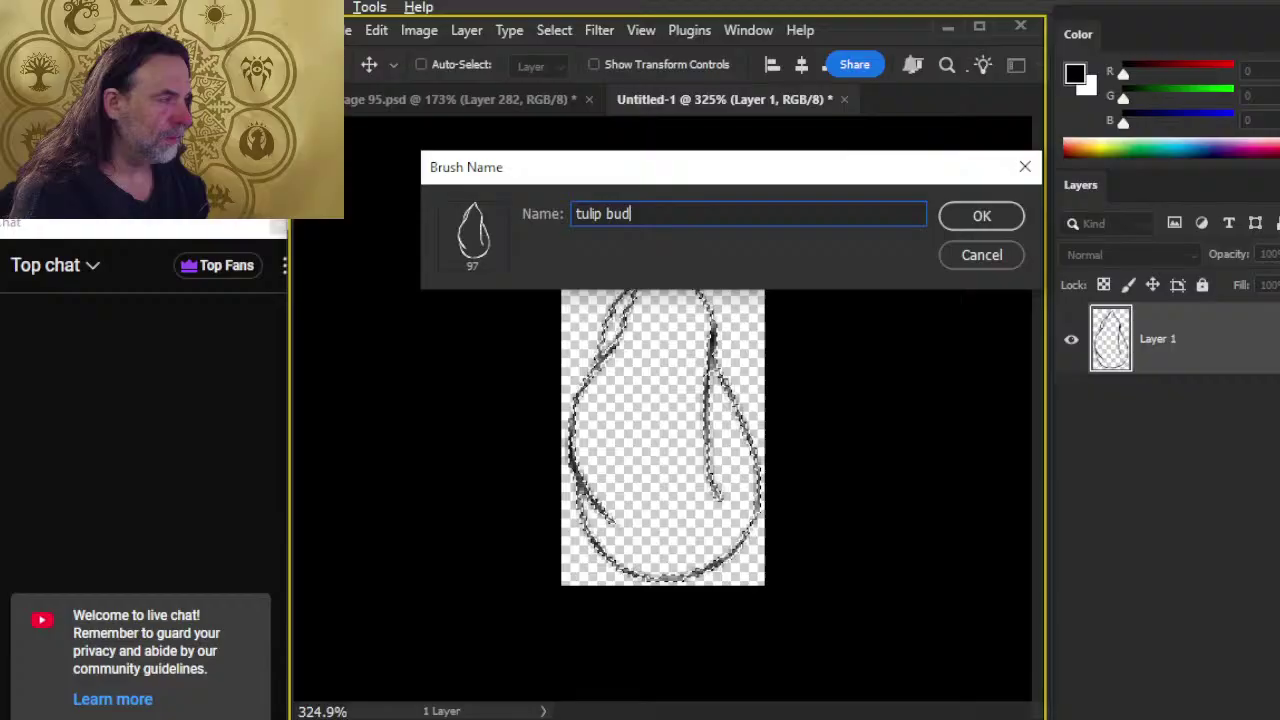
{"action": "key", "text": "Return"}
- Turn off Spacing for the tulip bud brush and enable Brush Projection in its Shape Dynamics settings
{"action": "key", "text": "b"}
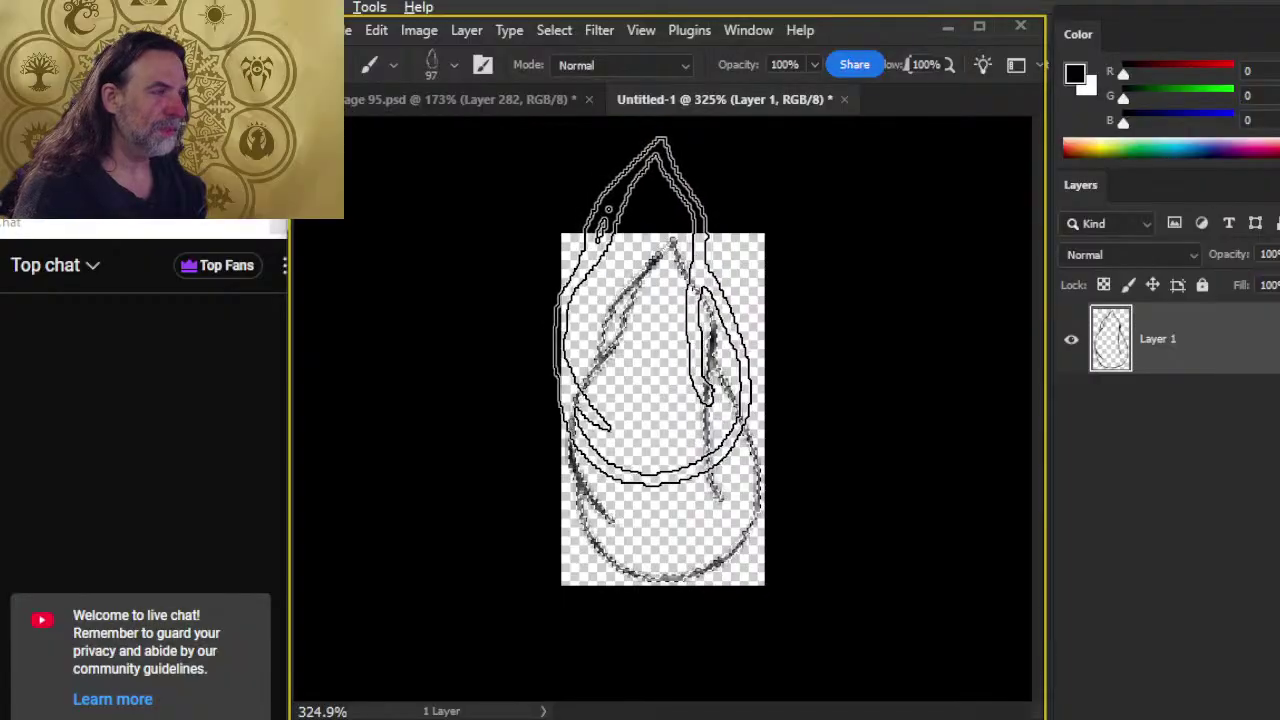
{"action": "left_click", "coordinate": [748, 31]}
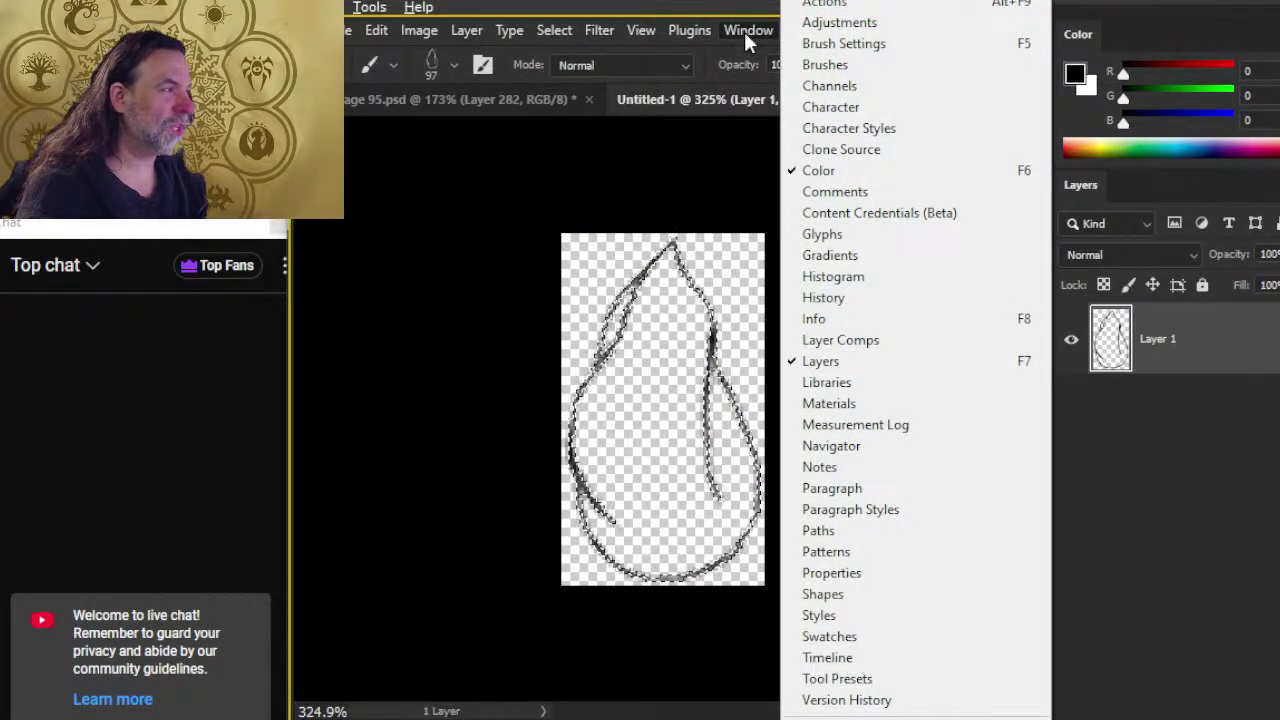
{"action": "left_click", "coordinate": [840, 45]}
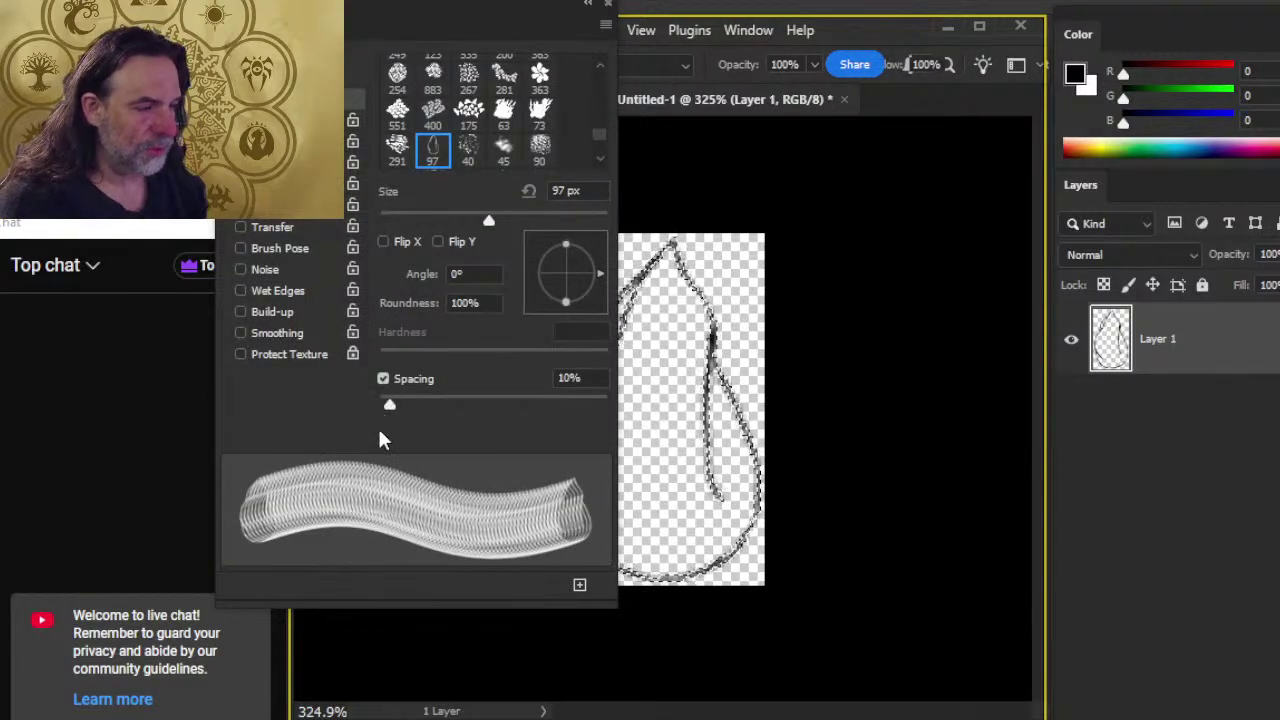
{"action": "left_click", "coordinate": [383, 380]}
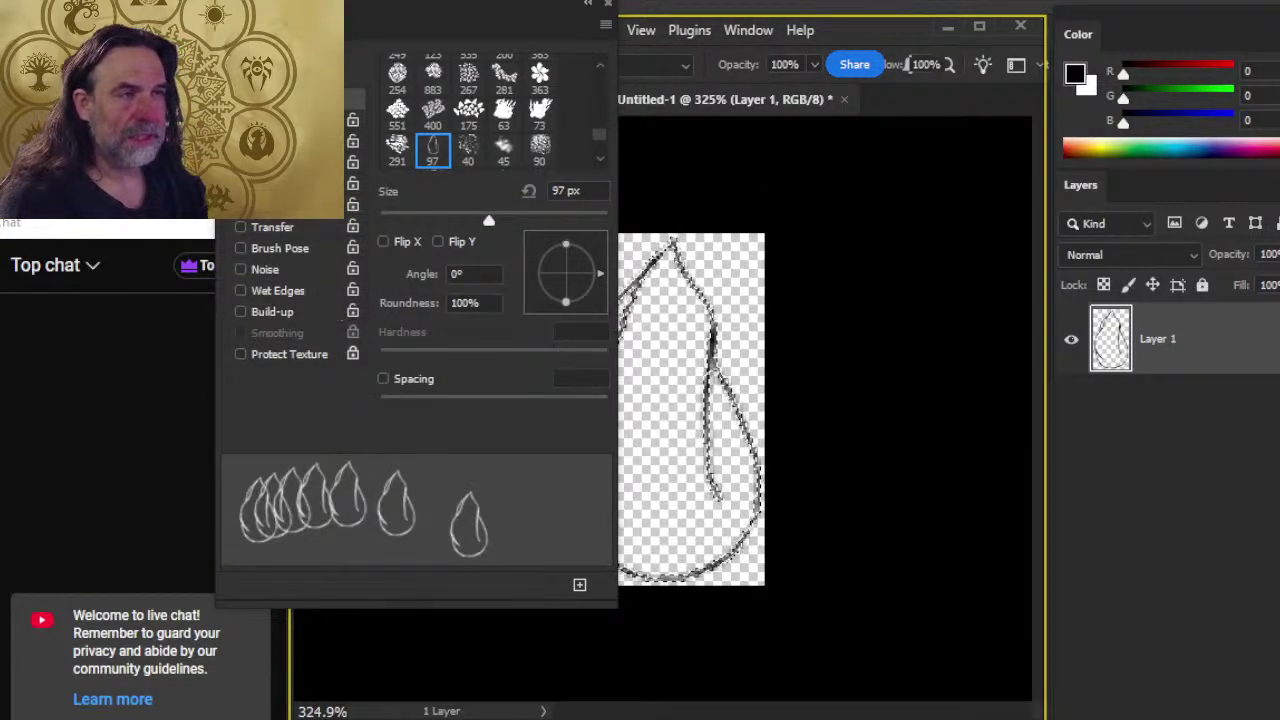
{"action": "left_click", "coordinate": [280, 120]}
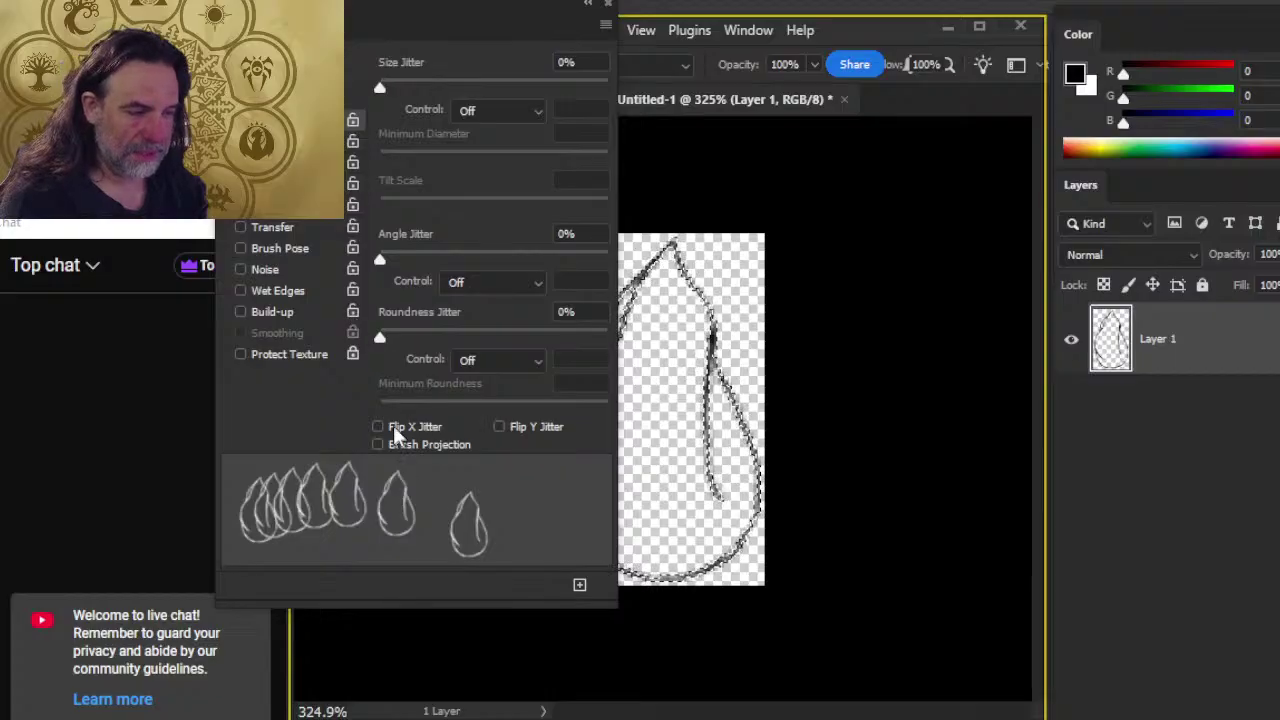
{"action": "left_click", "coordinate": [378, 445]}
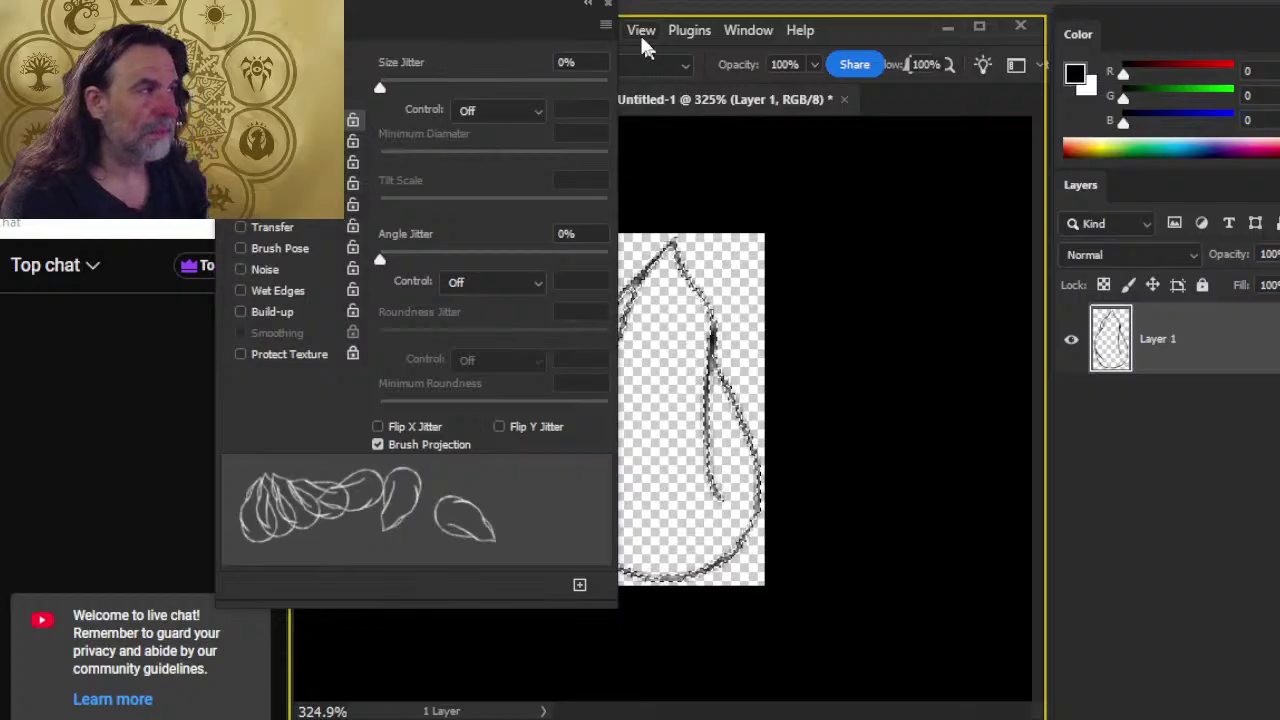
- Save the adjusted brush as a new preset named "tulip bud spin" and close the brush settings
{"action": "left_click", "coordinate": [605, 25]}
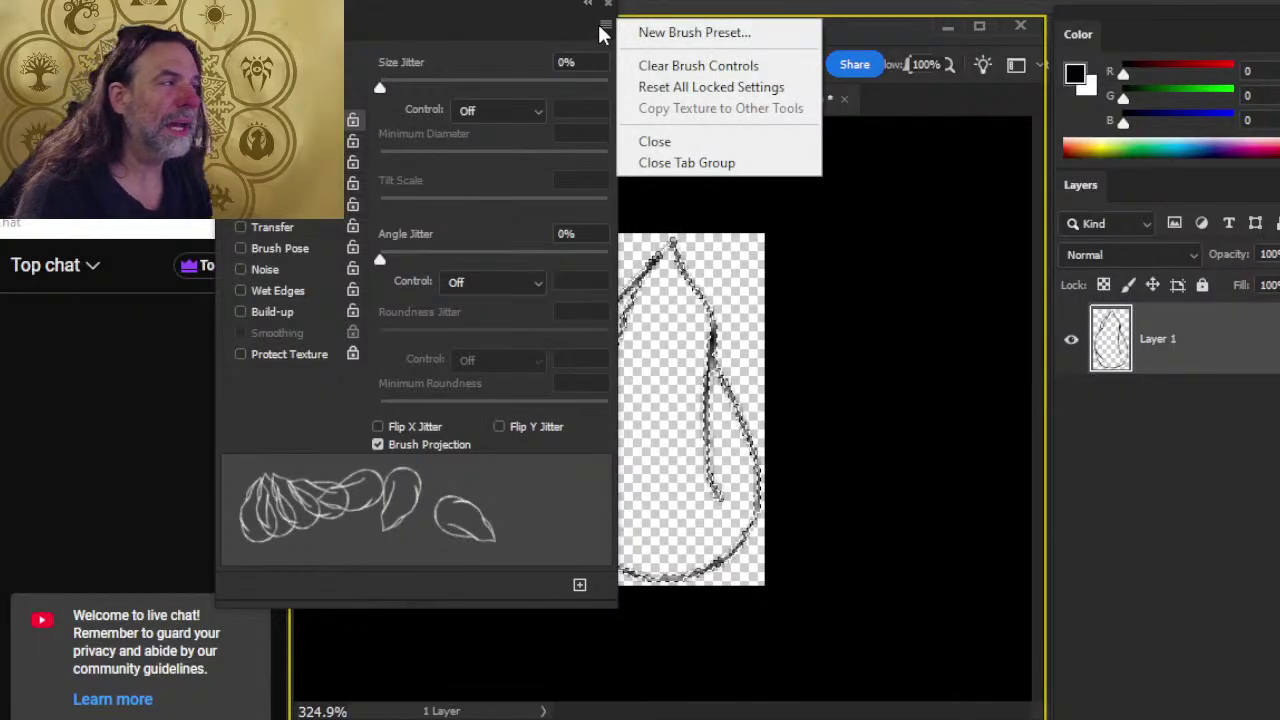
{"action": "left_click", "coordinate": [660, 33]}
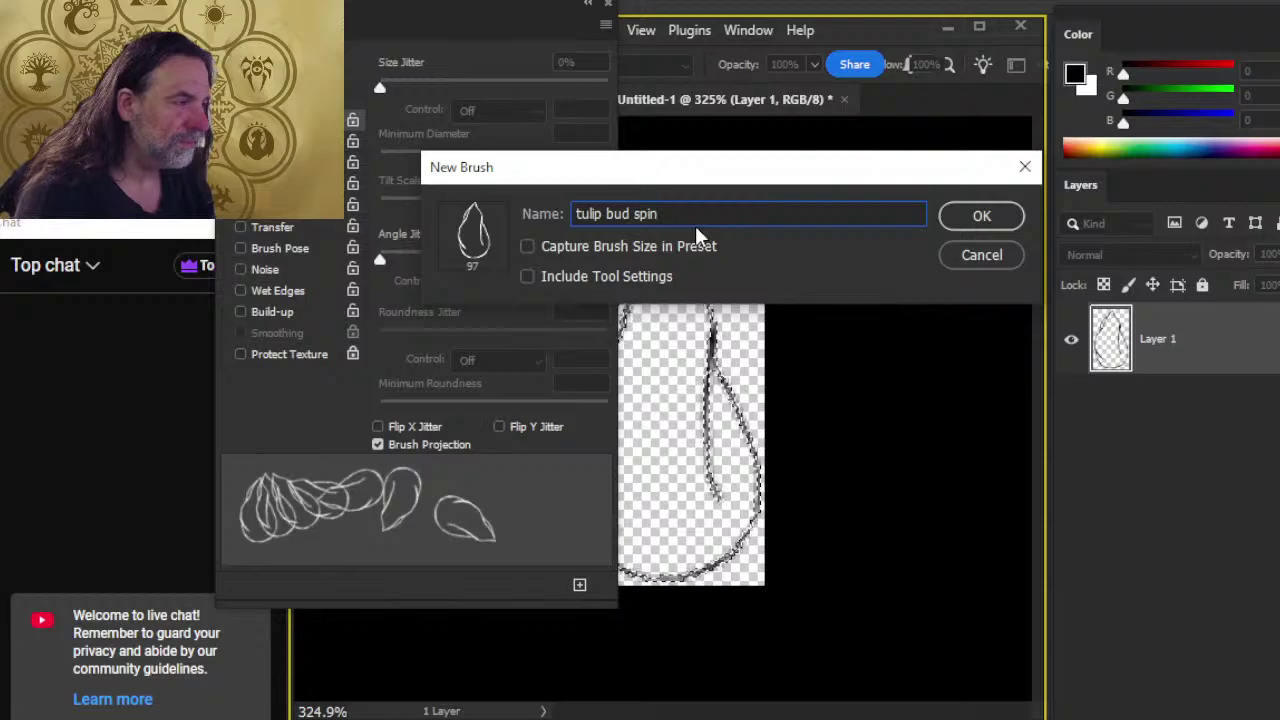
{"action": "key", "text": "Return"}
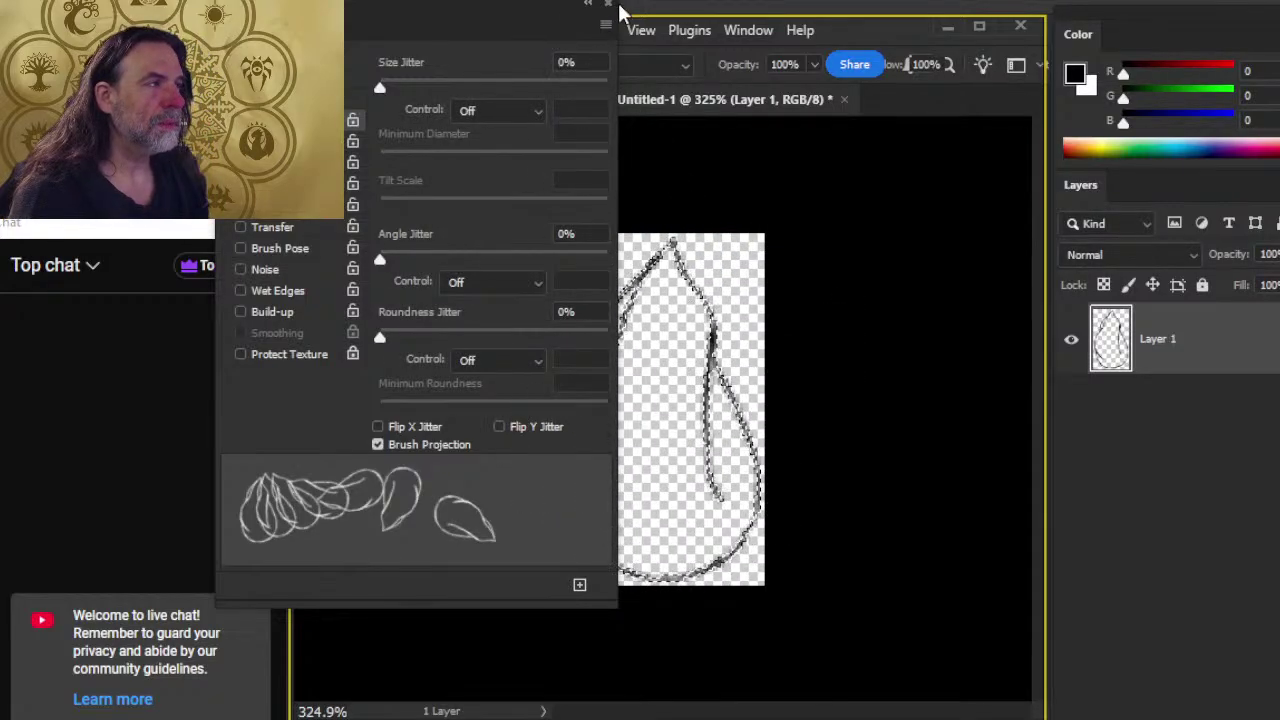
{"action": "left_click", "coordinate": [613, 3]}
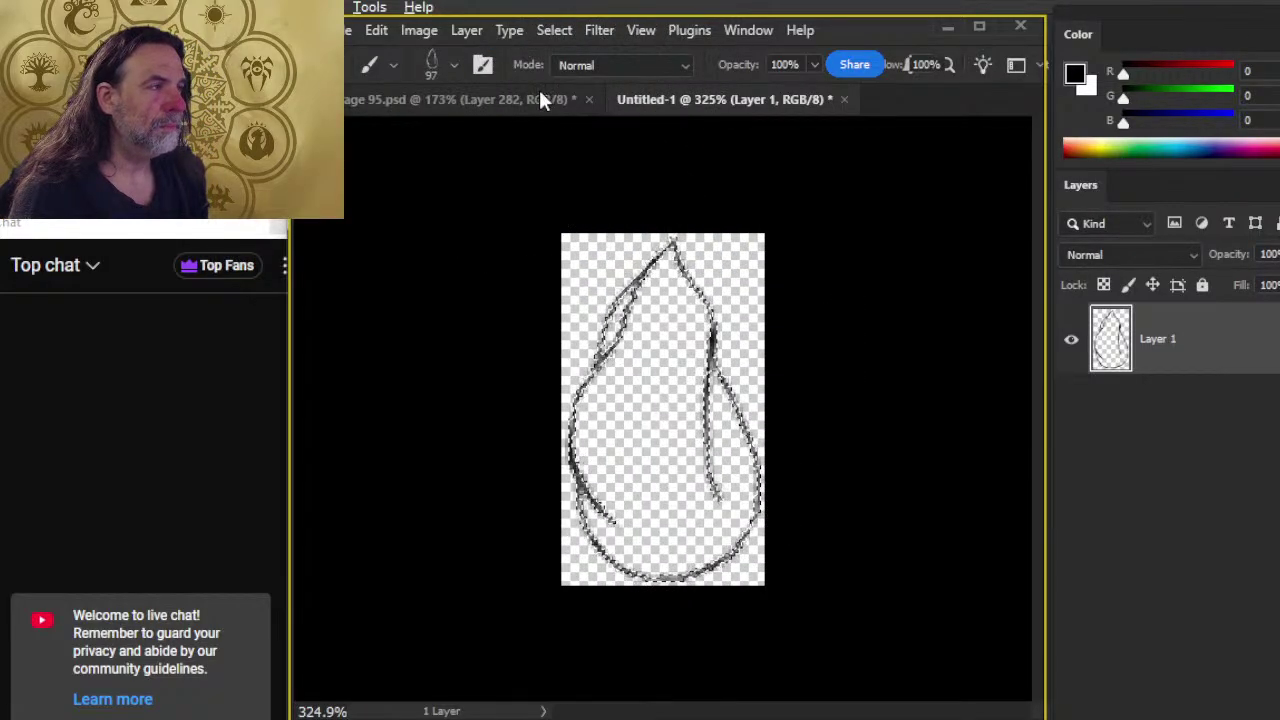
- Clear the selection in the bud document, return to the landscape painting and deselect the area around the bud sketch
{"action": "key", "text": "l"}
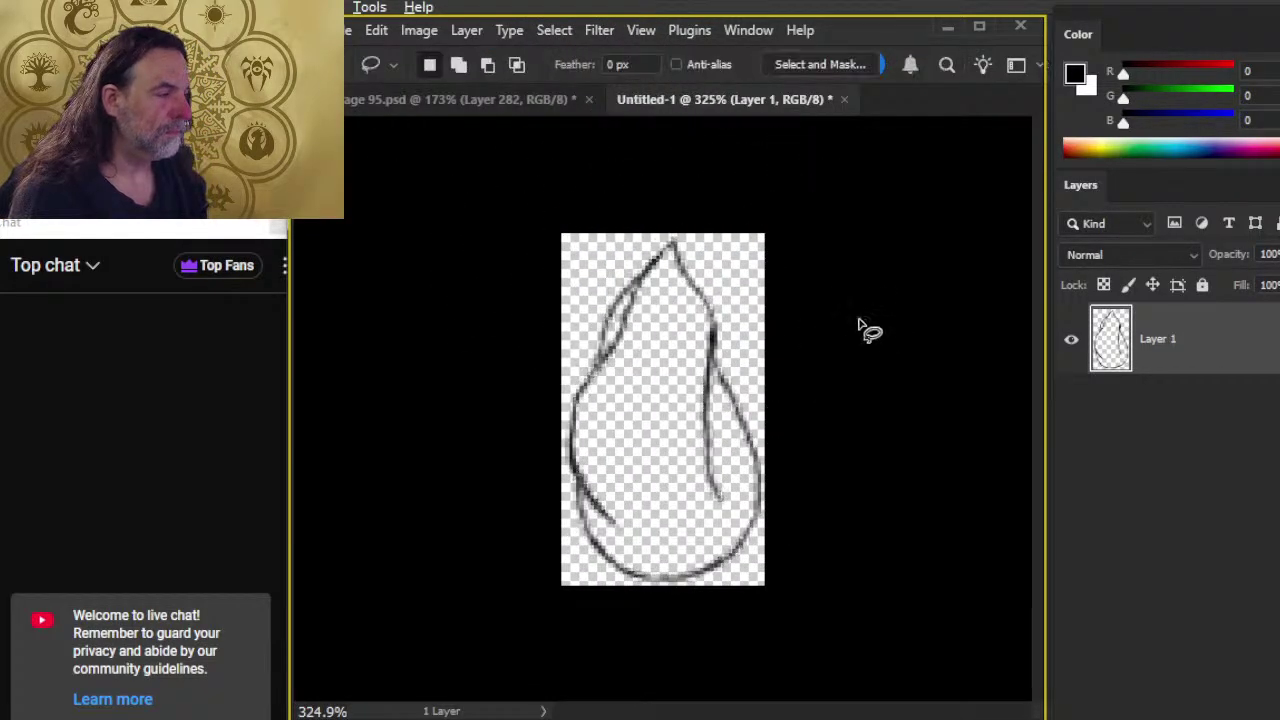
{"action": "left_click", "coordinate": [501, 99]}
{"action": "key", "text": "z"}
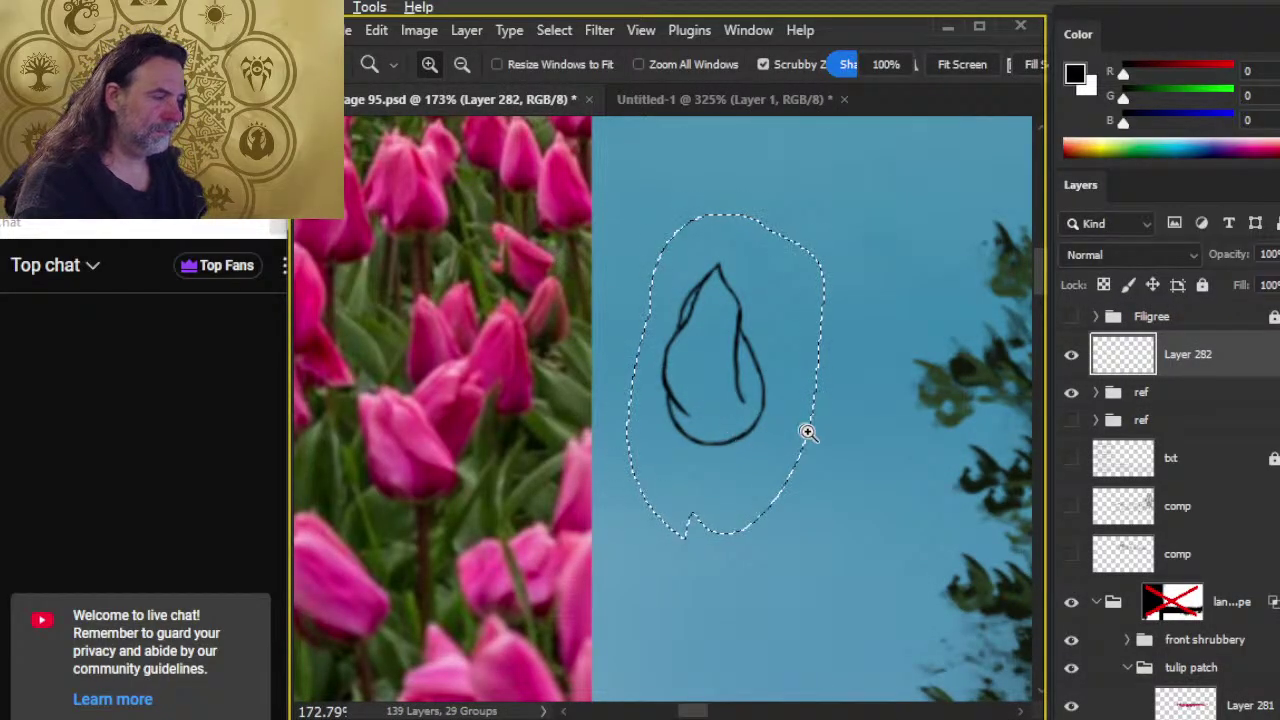
{"action": "left_click_drag", "start_coordinate": [863, 455], "coordinate": [701, 447]}
{"action": "key", "text": "l"}
{"action": "key", "text": "ctrl+d"}
- Sample the magenta of the tulip patch below the wheat field as the foreground color
{"action": "left_click_drag", "start_coordinate": [654, 528], "coordinate": [557, 400]}
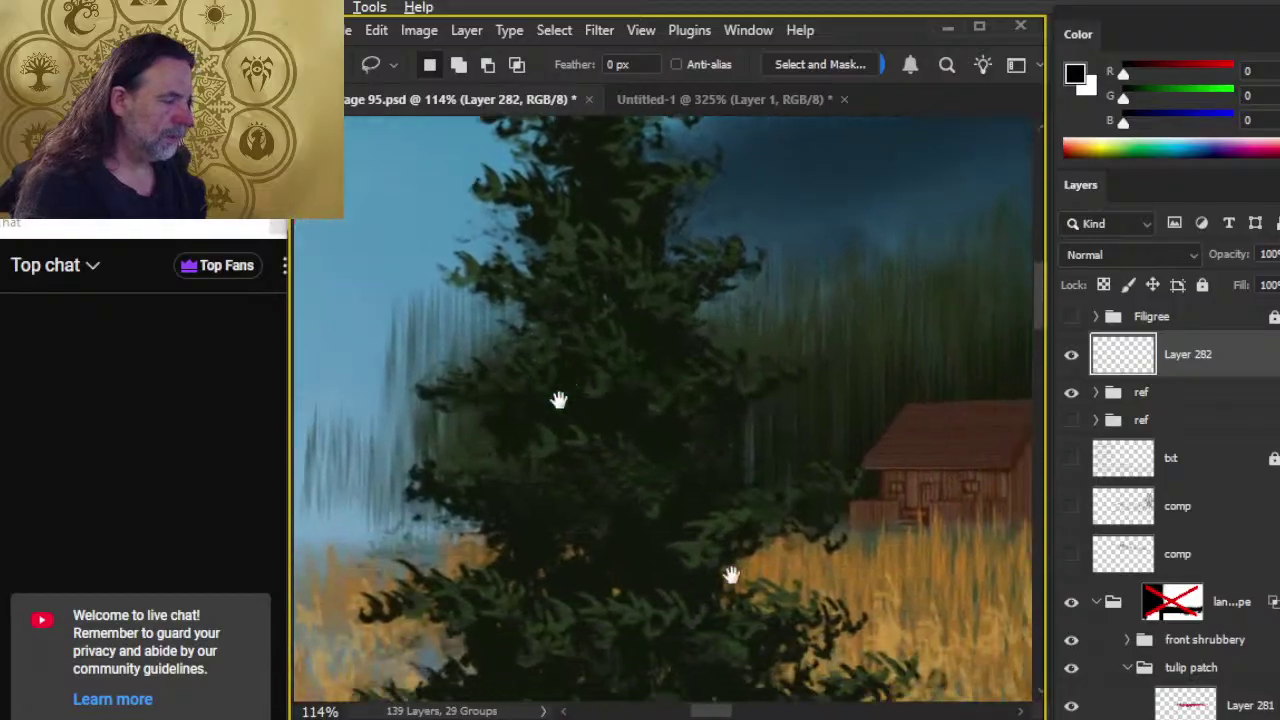
{"action": "mouse_move", "coordinate": [689, 563]}
{"action": "left_mouse_down"}
{"action": "mouse_move", "coordinate": [437, 422]}
{"action": "mouse_move", "coordinate": [420, 320]}
{"action": "left_mouse_up"}
{"action": "left_click_drag", "start_coordinate": [894, 626], "coordinate": [537, 326]}
{"action": "left_click_drag", "start_coordinate": [562, 371], "coordinate": [971, 600]}
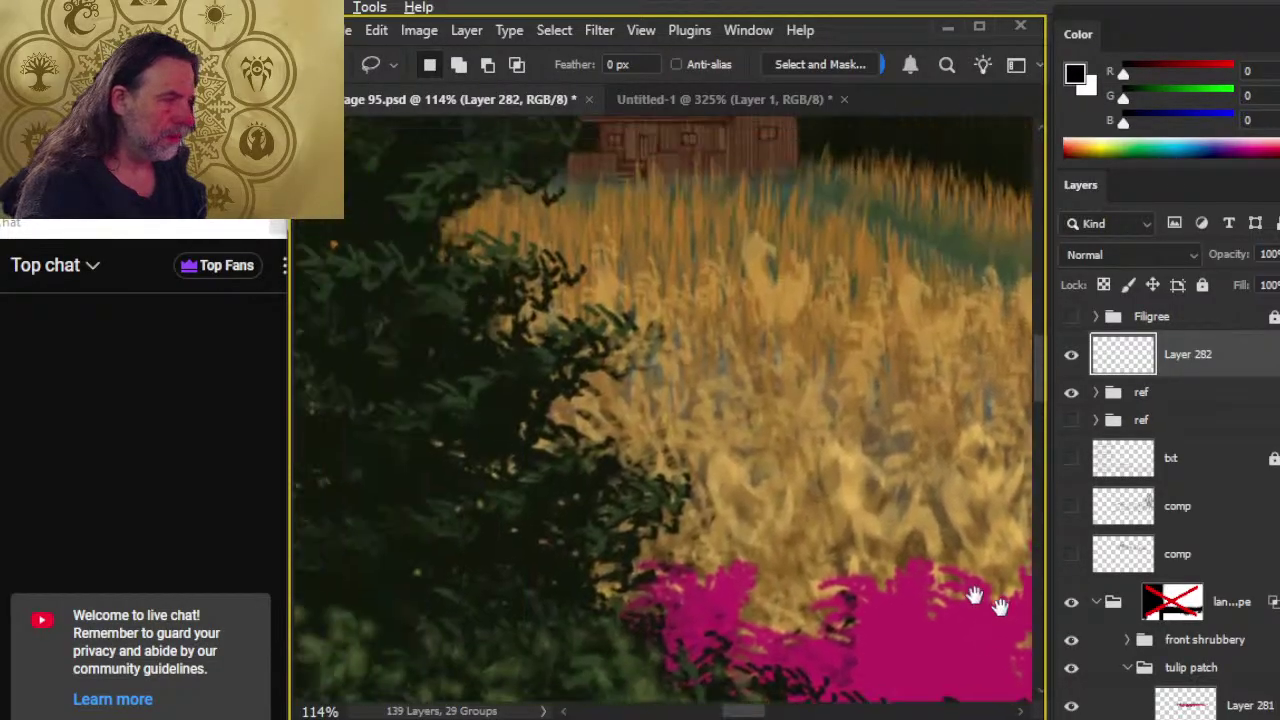
{"action": "mouse_move", "coordinate": [620, 330]}
{"action": "left_mouse_down"}
{"action": "mouse_move", "coordinate": [883, 560]}
{"action": "mouse_move", "coordinate": [915, 655]}
{"action": "mouse_move", "coordinate": [391, 337]}
{"action": "left_mouse_up"}
{"action": "mouse_move", "coordinate": [930, 710]}
{"action": "left_mouse_down"}
{"action": "mouse_move", "coordinate": [923, 586]}
{"action": "mouse_move", "coordinate": [726, 506]}
{"action": "mouse_move", "coordinate": [528, 334]}
{"action": "mouse_move", "coordinate": [826, 462]}
{"action": "left_mouse_up"}
{"action": "key", "text": "b"}
{"action": "left_click", "coordinate": [749, 452], "text": "alt"}
{"action": "key", "text": "z"}
- Check the bud document's pixel dimensions in the Image Size settings and leave them without making changes
{"action": "left_click", "coordinate": [728, 100]}
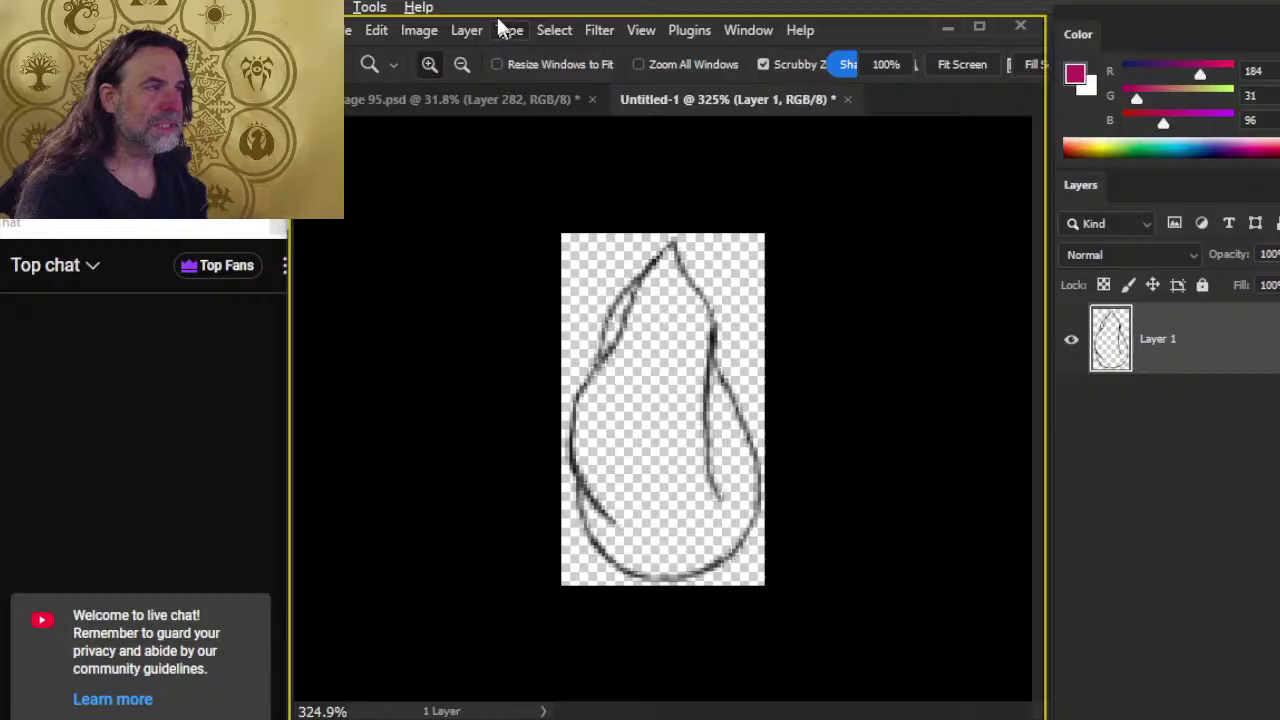
{"action": "left_click", "coordinate": [420, 31]}
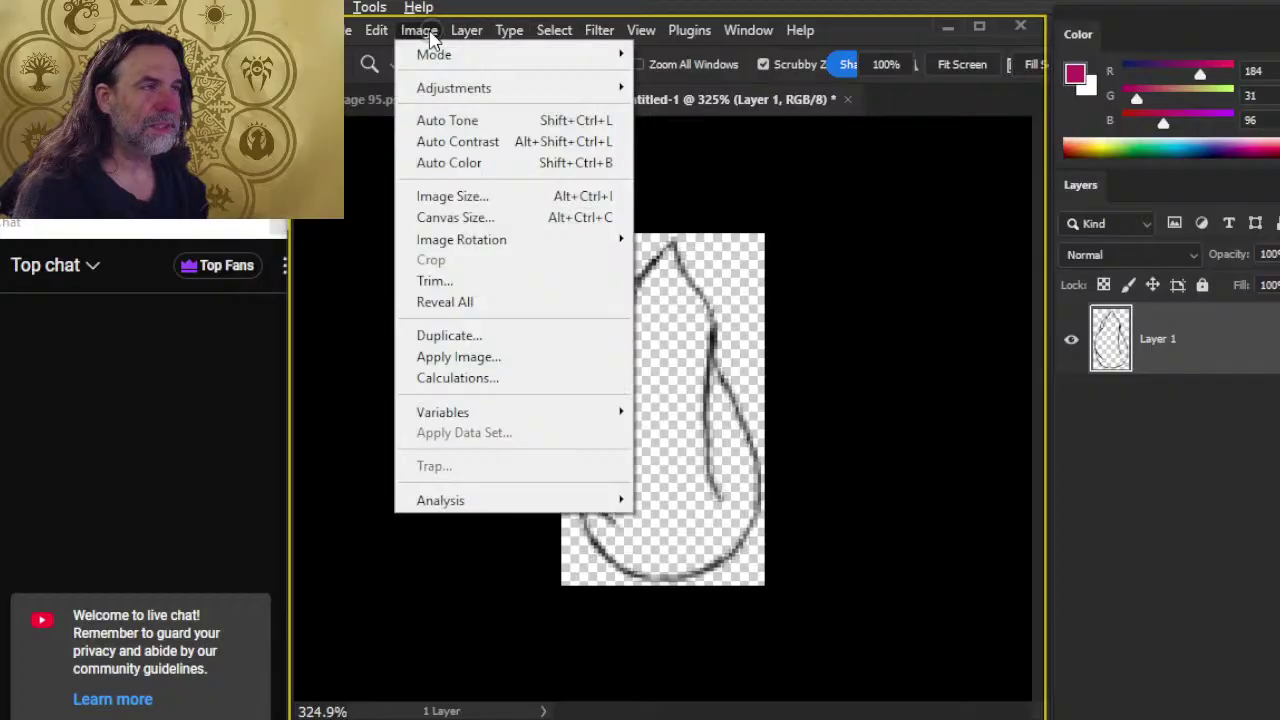
{"action": "left_click", "coordinate": [528, 203]}
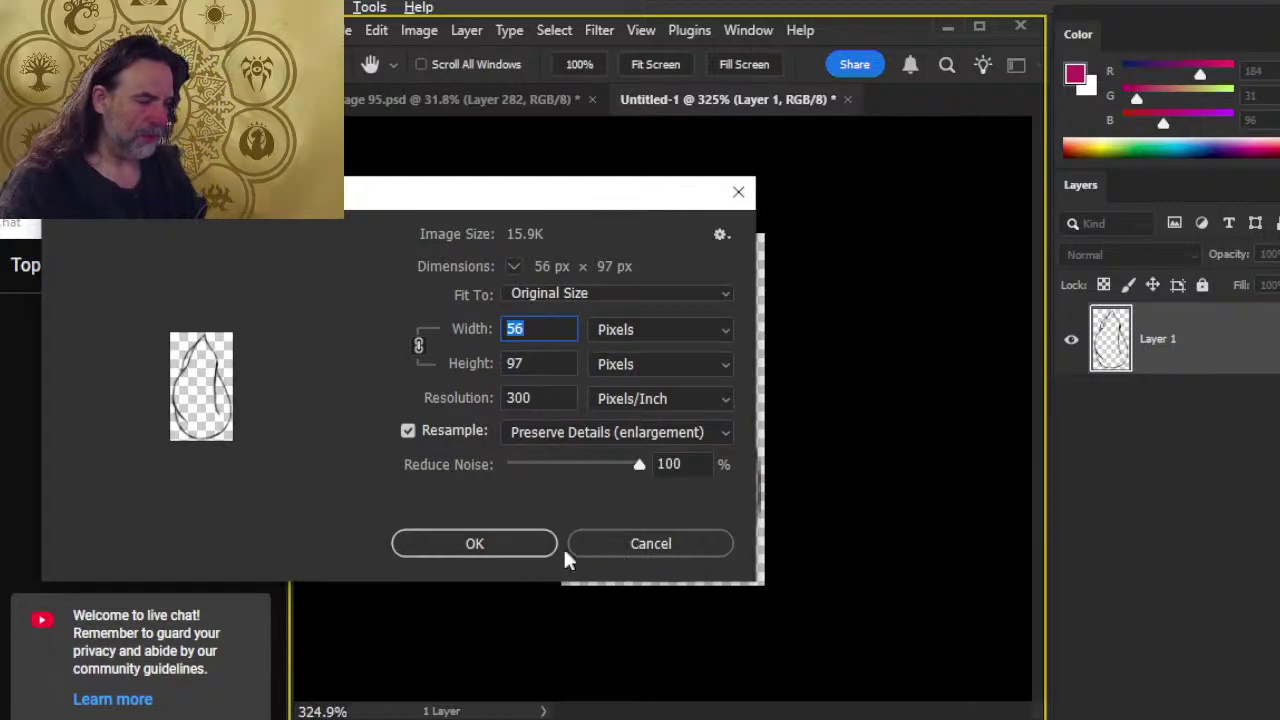
{"action": "left_click", "coordinate": [603, 552]}
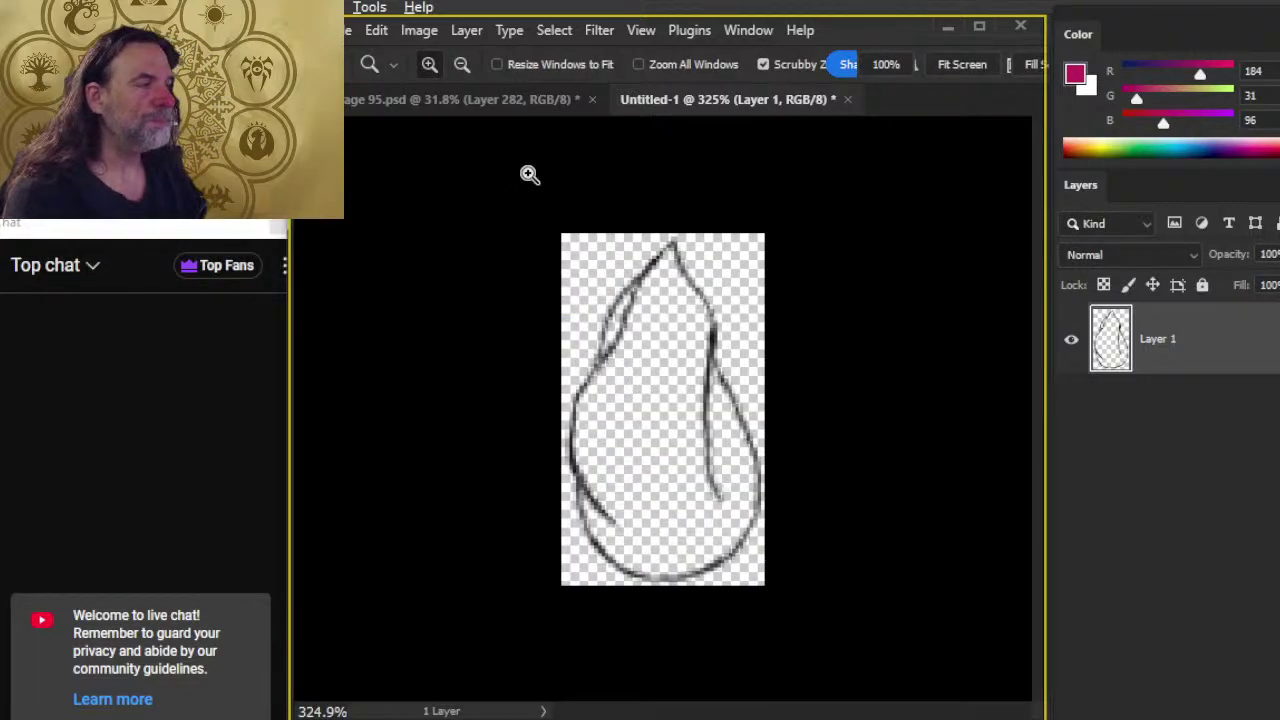
- Stamp five magenta tulip buds with the new brush on the blank area beside the tulip row reference photo
{"action": "left_click", "coordinate": [548, 104]}
{"action": "scroll", "coordinate": [760, 441], "scroll_direction": "down", "scroll_amount": 3}
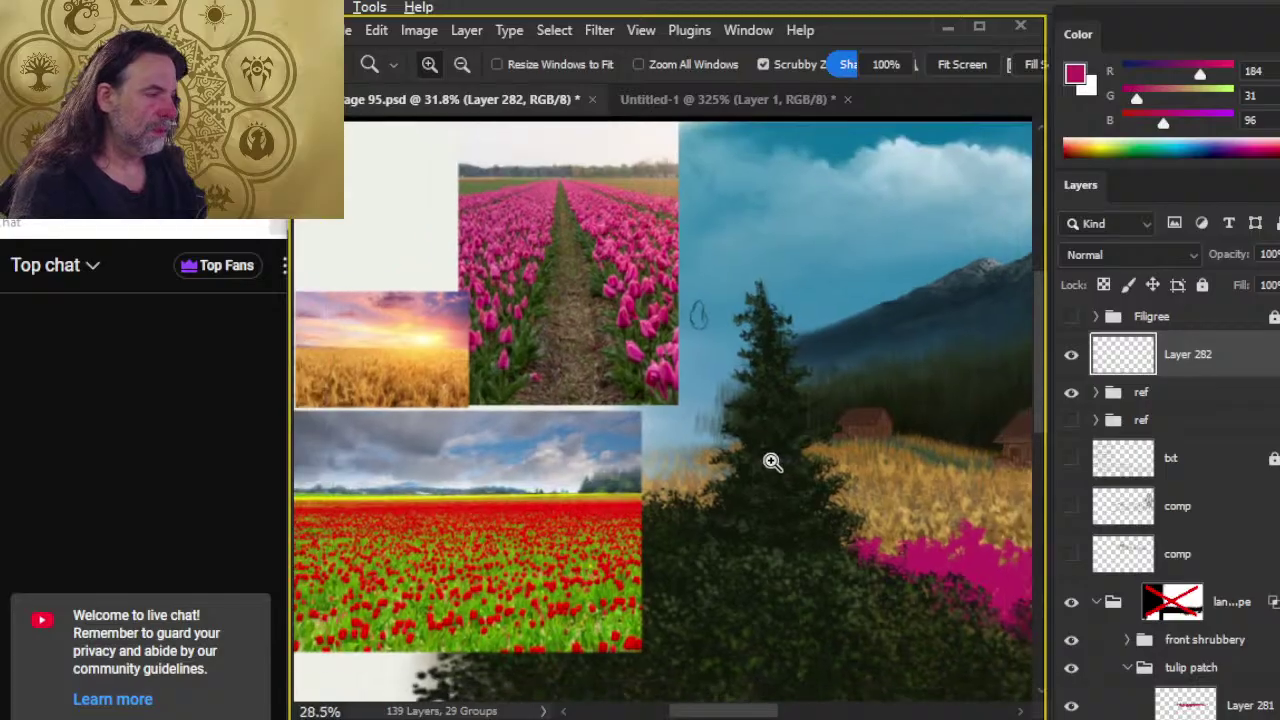
{"action": "mouse_move", "coordinate": [663, 420]}
{"action": "left_mouse_down"}
{"action": "mouse_move", "coordinate": [680, 434]}
{"action": "mouse_move", "coordinate": [603, 434]}
{"action": "left_mouse_up"}
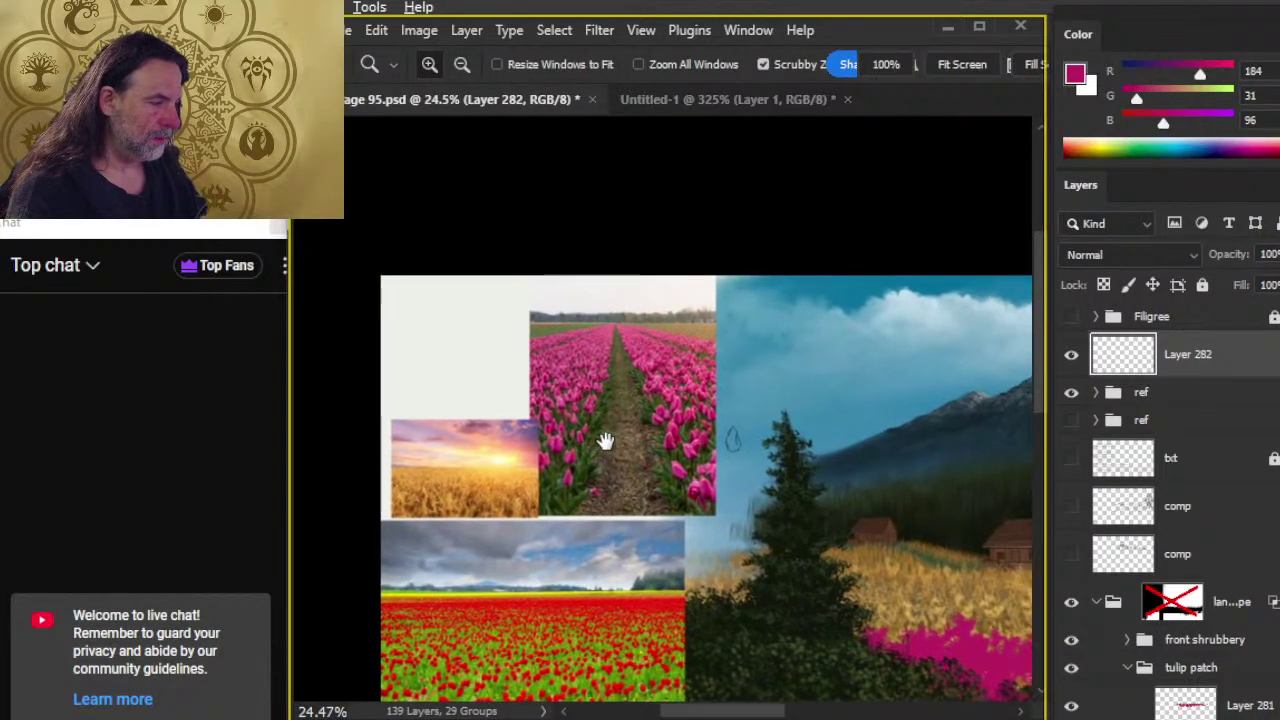
{"action": "left_click_drag", "start_coordinate": [477, 334], "coordinate": [650, 380]}
{"action": "key", "text": "b"}
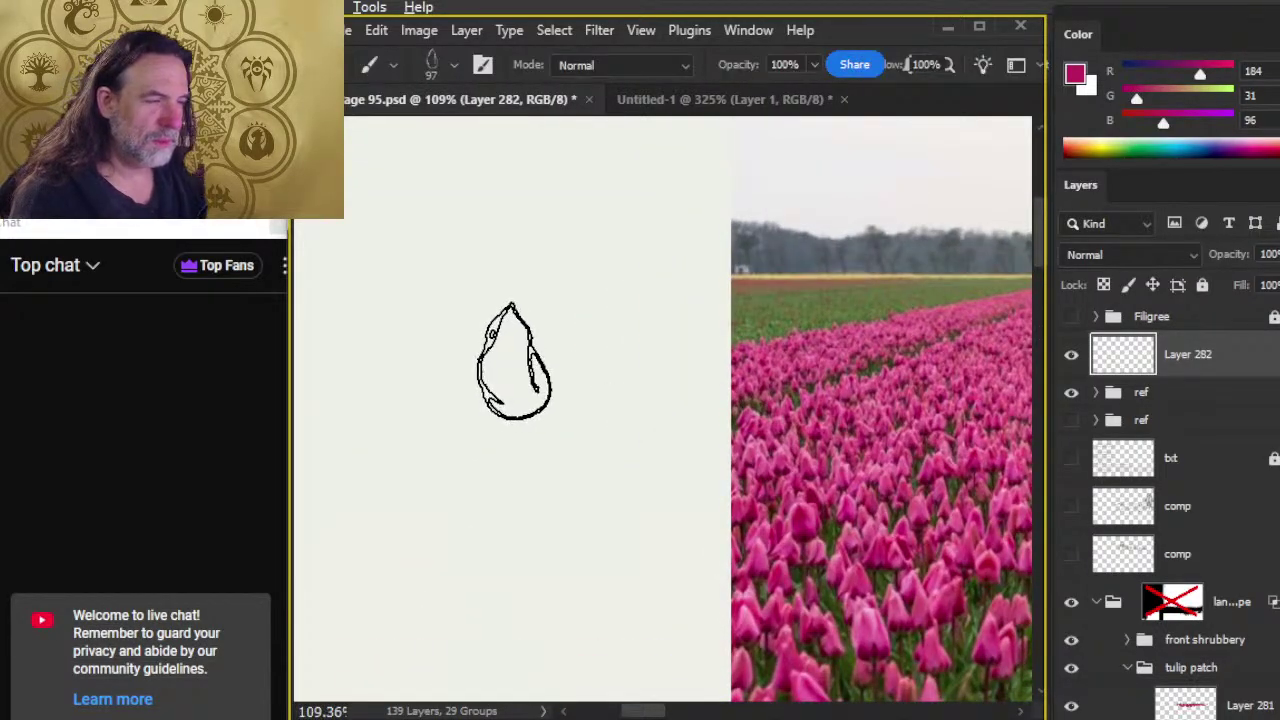
{"action": "left_click", "coordinate": [513, 361]}
{"action": "left_click", "coordinate": [573, 306]}
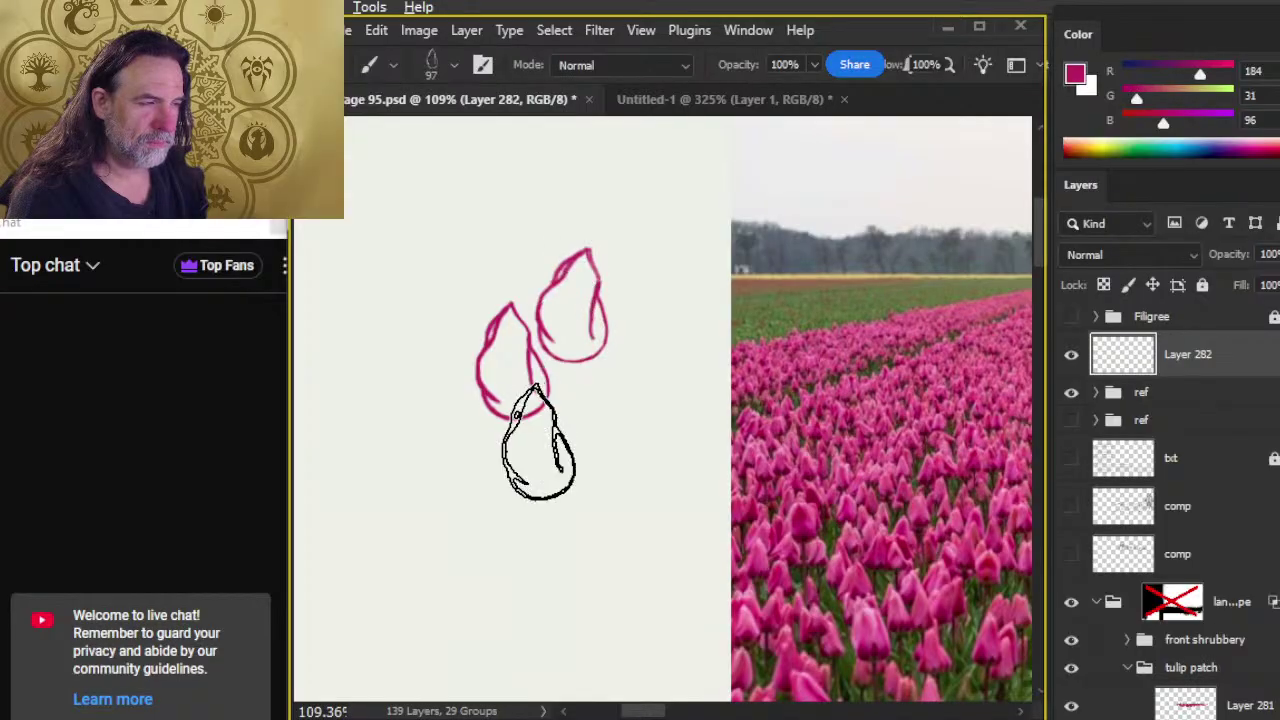
{"action": "left_click", "coordinate": [577, 427]}
{"action": "left_click", "coordinate": [435, 320]}
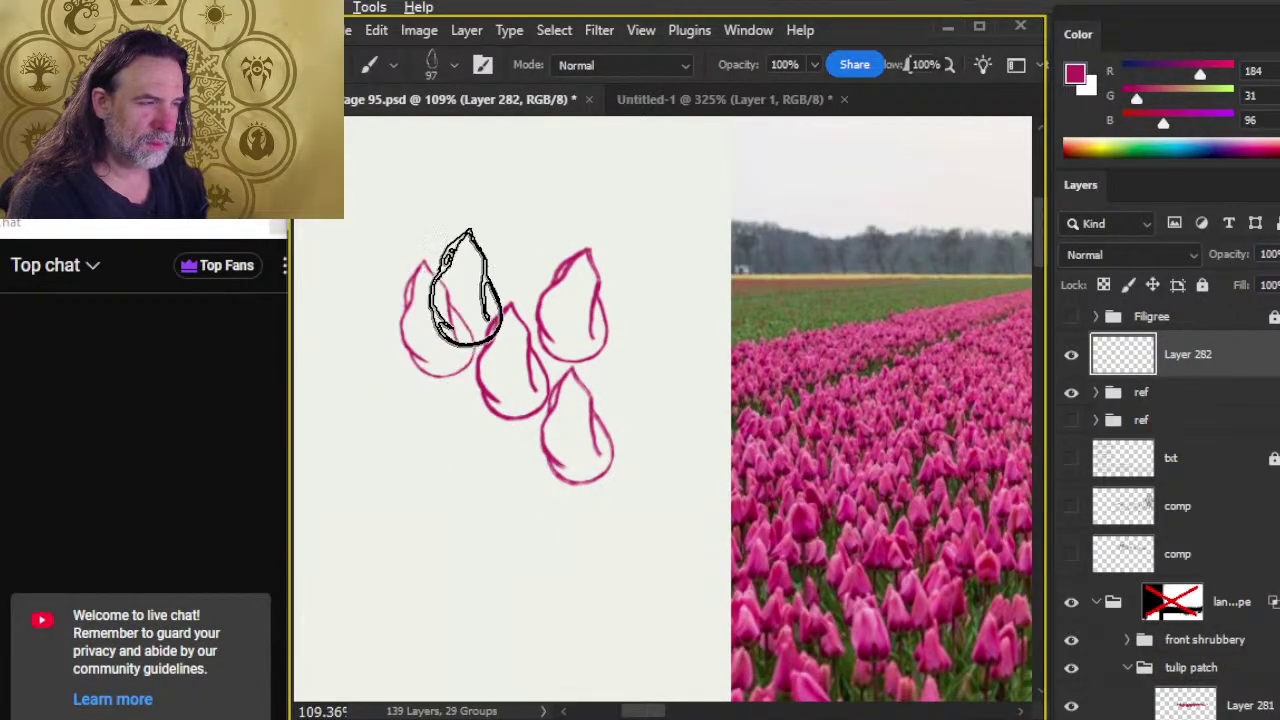
{"action": "left_click", "coordinate": [481, 253]}
- Select Layer 281 in the tulip patch group and set the Eraser to the "tulip bud spin" brush
{"action": "key", "text": "z"}
{"action": "left_click", "coordinate": [440, 534], "text": "alt"}
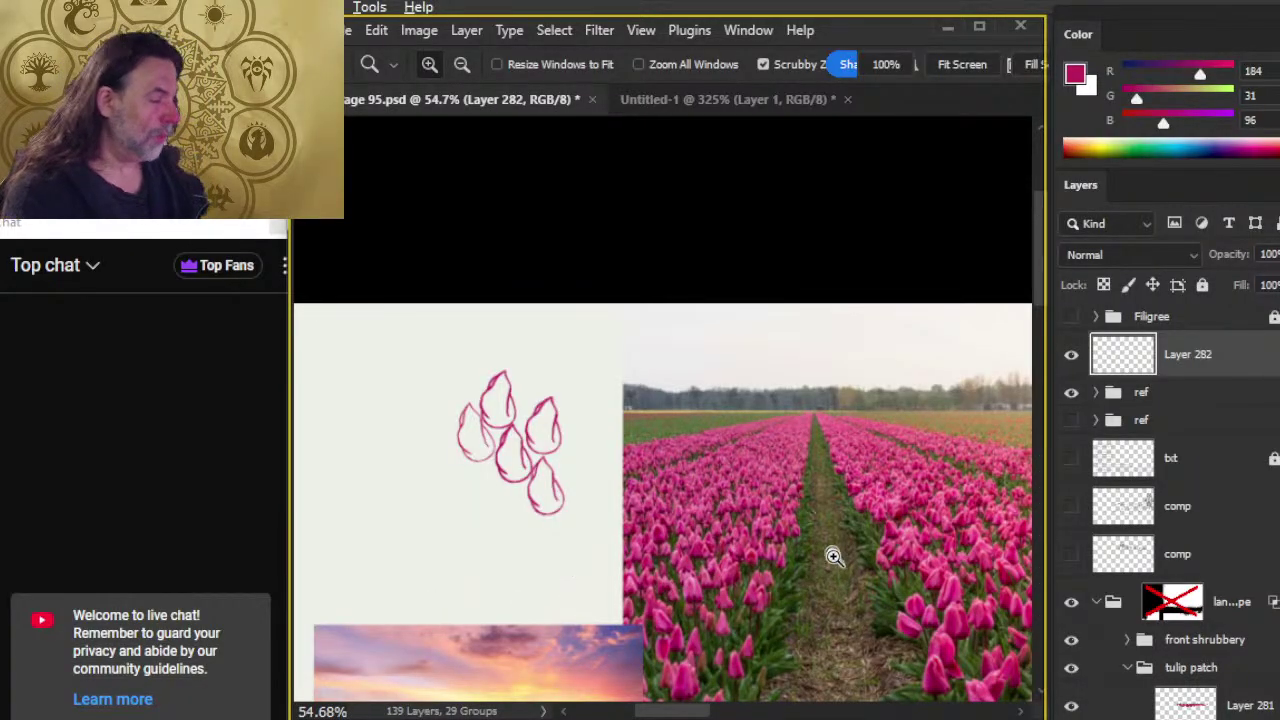
{"action": "left_click_drag", "start_coordinate": [884, 566], "coordinate": [430, 400]}
{"action": "left_click_drag", "start_coordinate": [990, 660], "coordinate": [881, 546]}
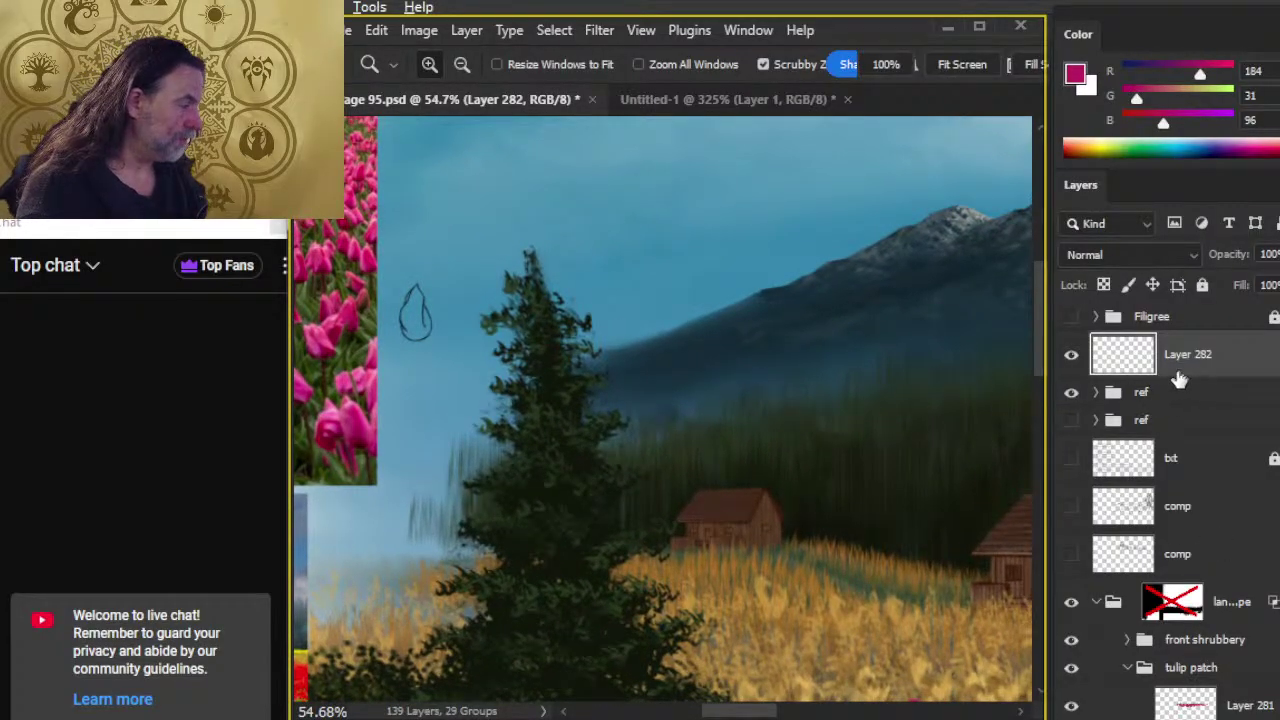
{"action": "left_click", "coordinate": [1240, 705]}
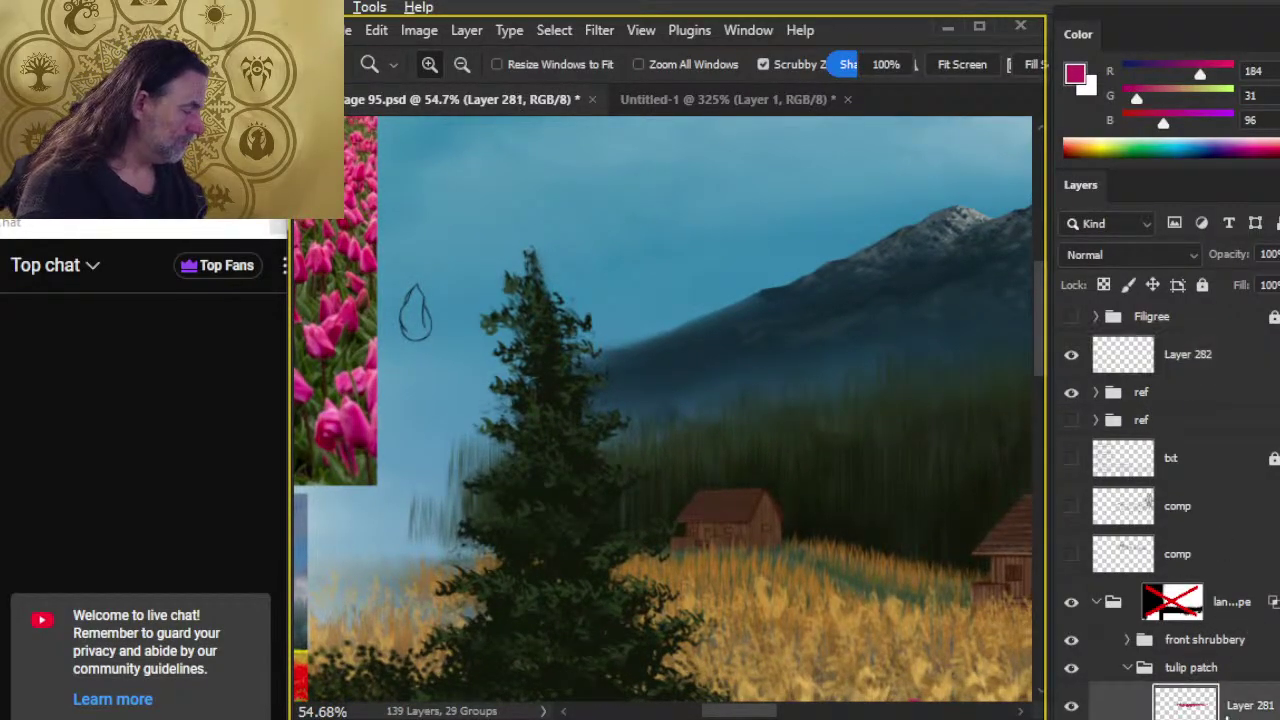
{"action": "left_click_drag", "start_coordinate": [875, 610], "coordinate": [568, 160]}
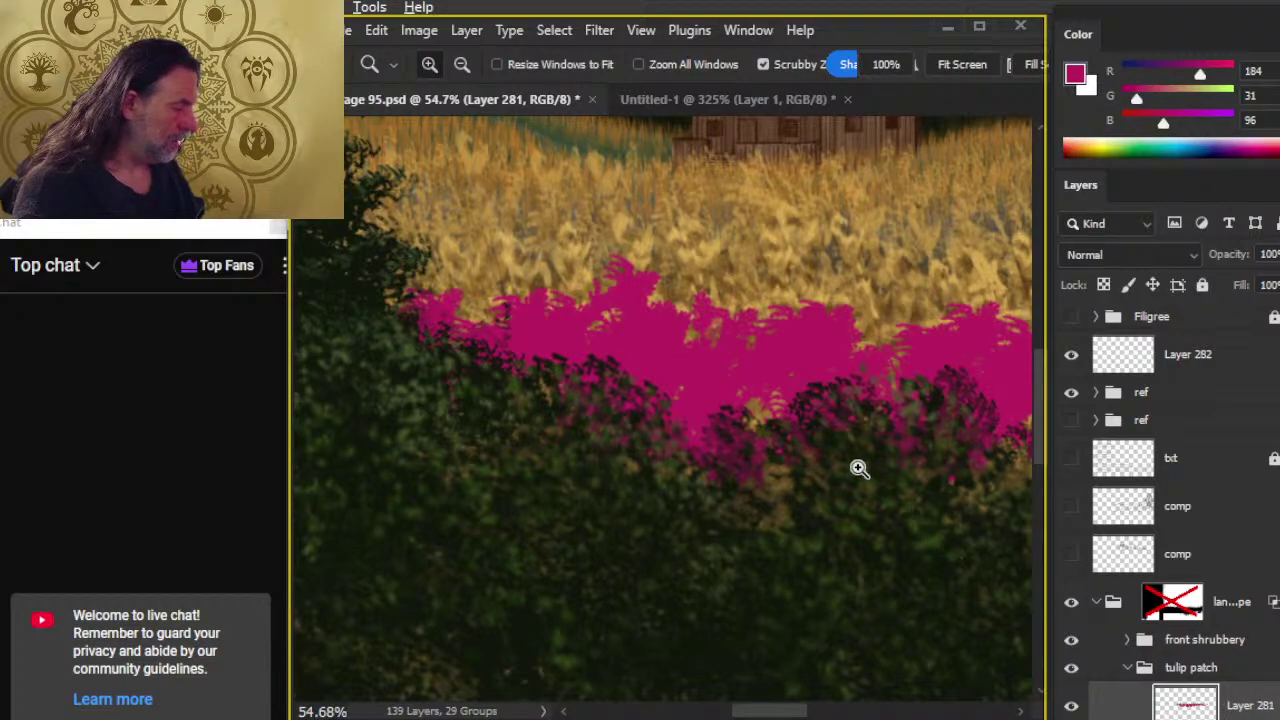
{"action": "key", "text": "e"}
{"action": "right_click", "coordinate": [757, 355]}
{"action": "left_click", "coordinate": [790, 512]}
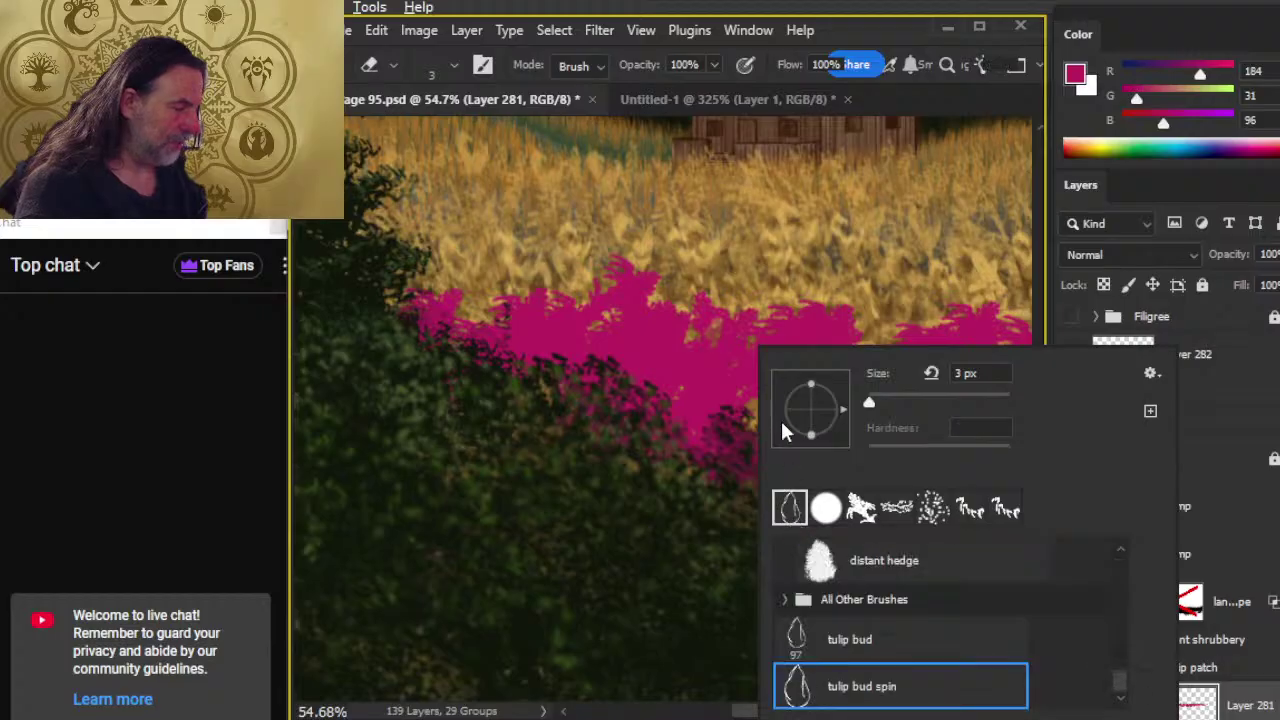
- Enlarge the "tulip bud spin" eraser to 90 px and erase one bud outline from the magenta patch on Layer 281
{"action": "key", "text": "Return"}
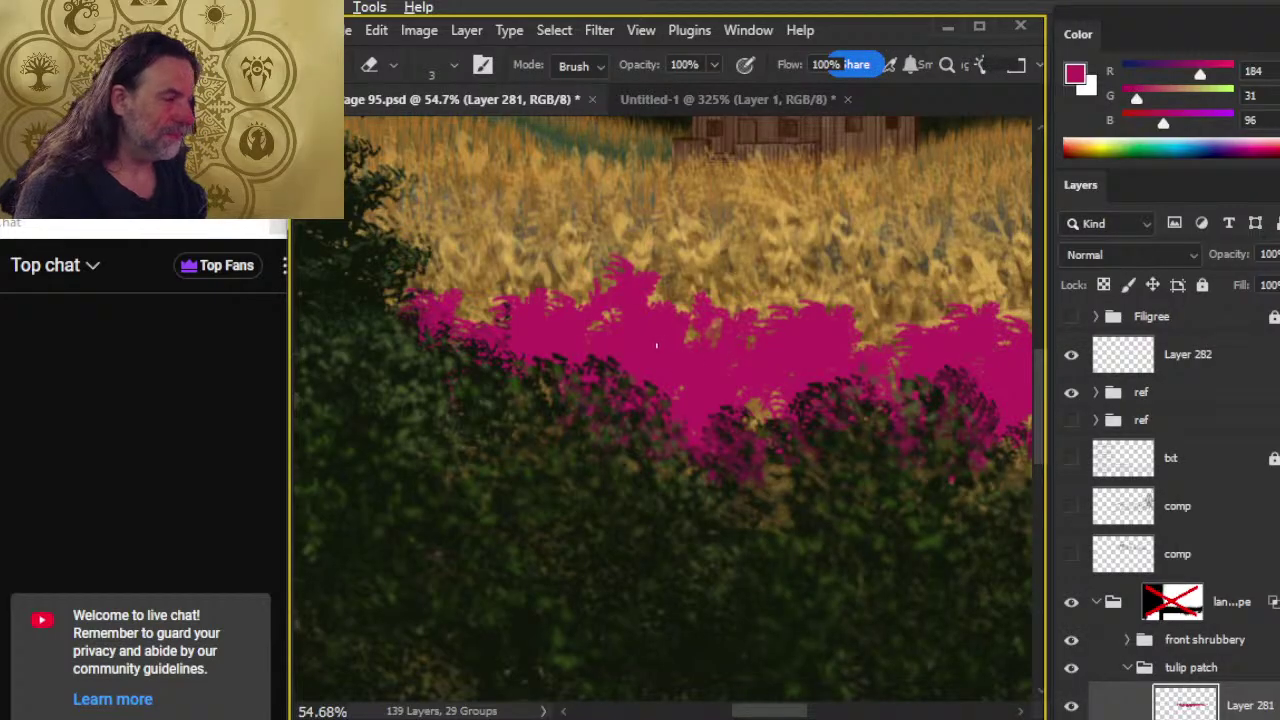
{"action": "key", "text": "bracketright"}
{"action": "key", "text": "bracketright"}
{"action": "key", "text": "bracketright"}
{"action": "key", "text": "bracketright"}
{"action": "key", "text": "bracketright"}
{"action": "key", "text": "bracketright"}
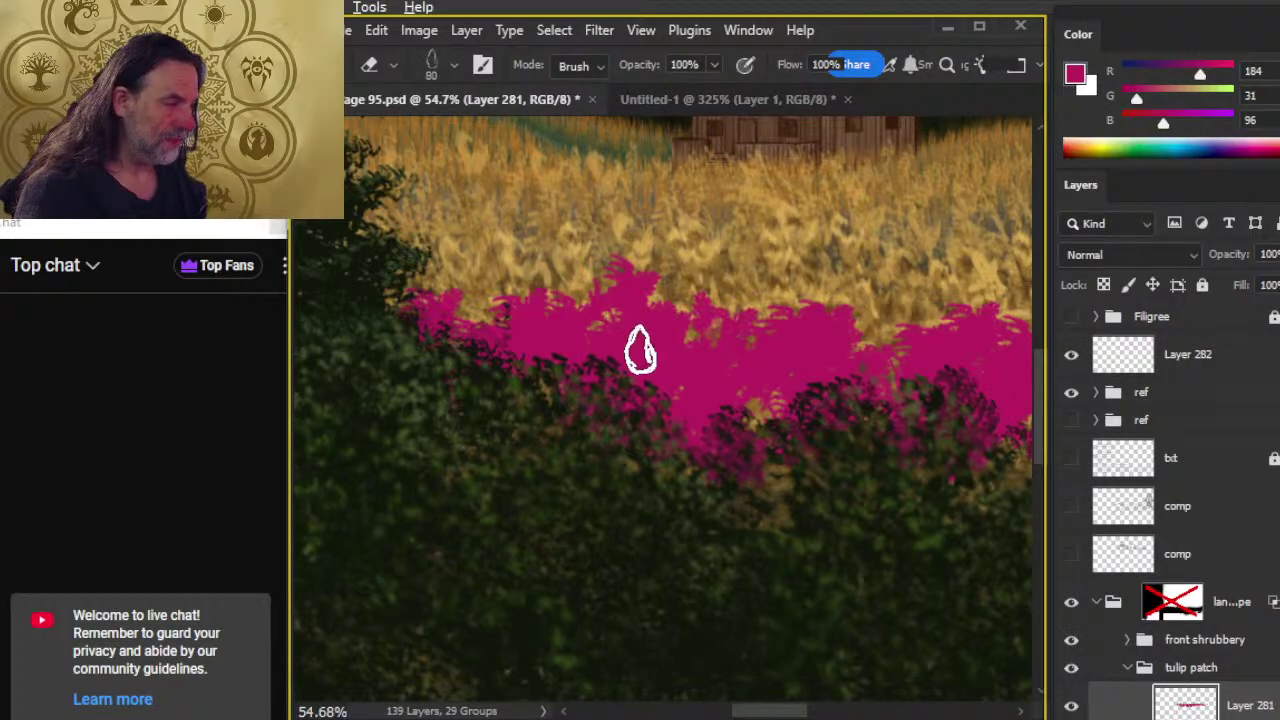
{"action": "left_click", "coordinate": [645, 360]}
- Erase four more tulip bud outlines on both sides of the first one in the magenta patch
{"action": "key", "text": "z"}
{"action": "mouse_move", "coordinate": [640, 451]}
{"action": "left_mouse_down"}
{"action": "mouse_move", "coordinate": [674, 409]}
{"action": "mouse_move", "coordinate": [737, 434]}
{"action": "mouse_move", "coordinate": [779, 373]}
{"action": "mouse_move", "coordinate": [711, 434]}
{"action": "mouse_move", "coordinate": [731, 349]}
{"action": "mouse_move", "coordinate": [759, 384]}
{"action": "left_mouse_up"}
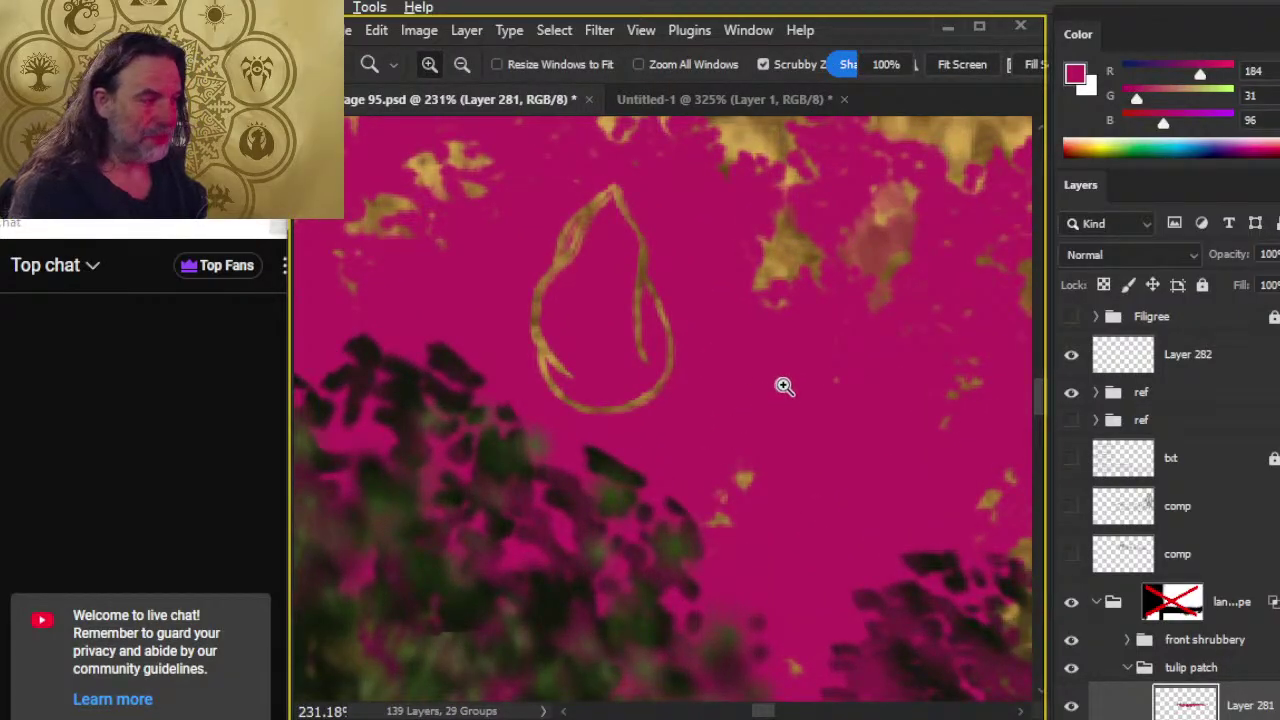
{"action": "key", "text": "e"}
{"action": "left_click", "coordinate": [772, 412]}
{"action": "left_click", "coordinate": [925, 405]}
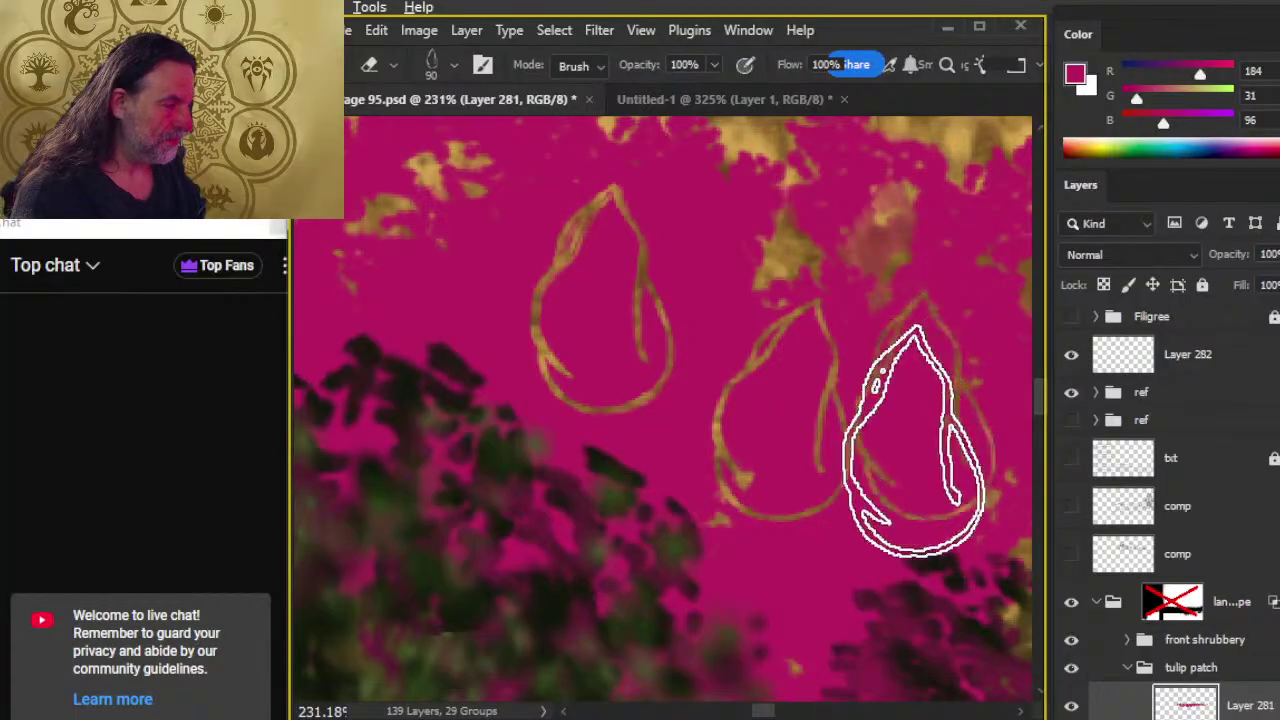
{"action": "left_click_drag", "start_coordinate": [771, 586], "coordinate": [834, 571]}
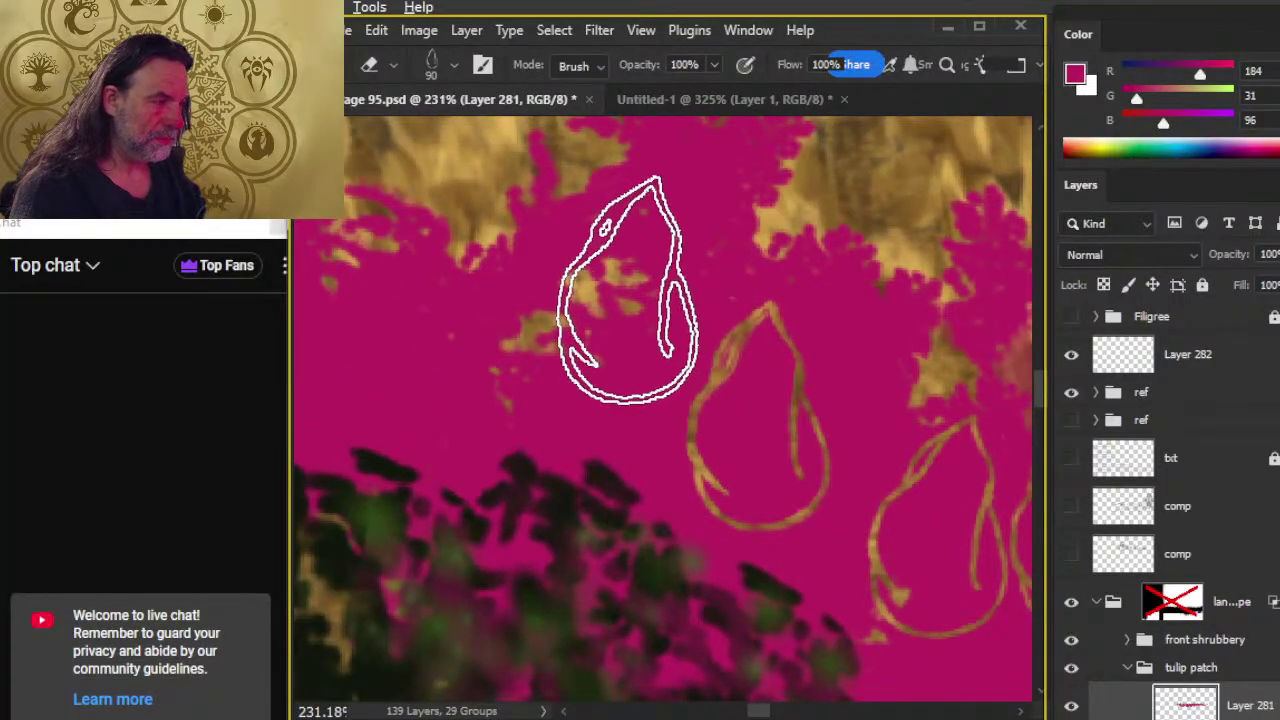
{"action": "left_click", "coordinate": [628, 290]}
{"action": "left_click", "coordinate": [425, 345]}
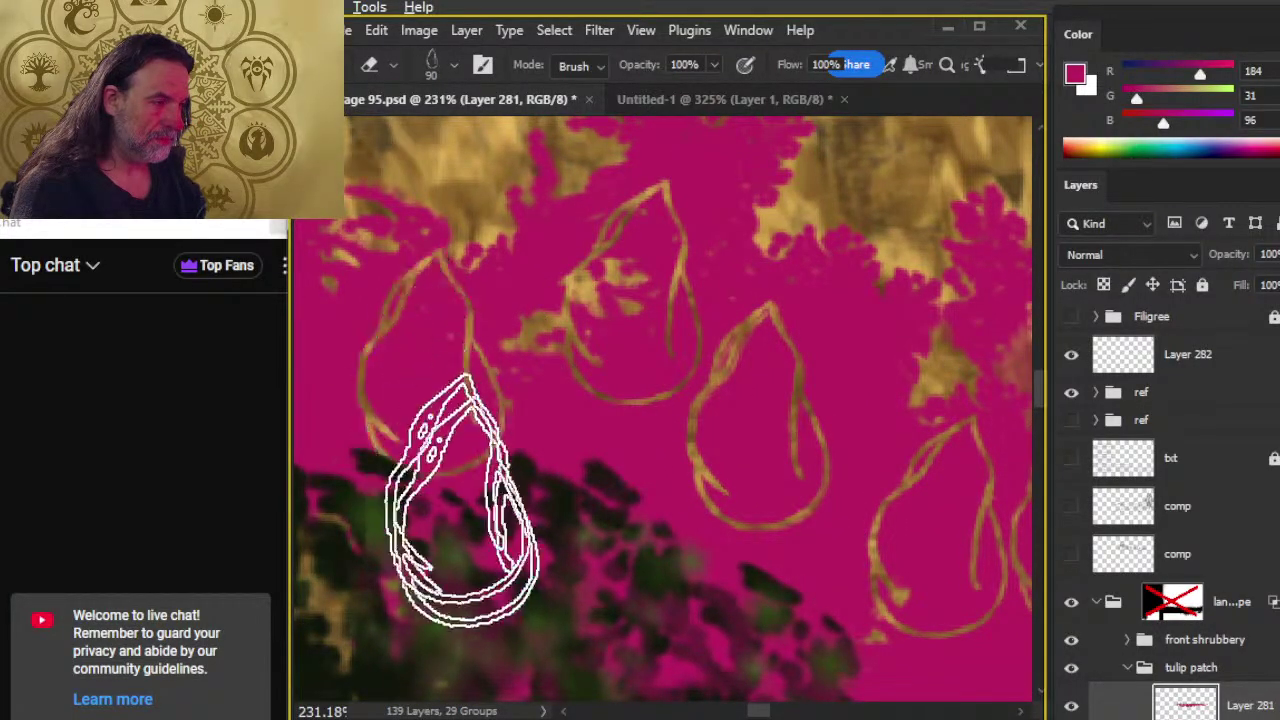
- Extend the row of erased bud outlines to the right across the magenta patch
{"action": "key", "text": "z"}
{"action": "left_click_drag", "start_coordinate": [666, 577], "coordinate": [583, 580]}
{"action": "mouse_move", "coordinate": [766, 451]}
{"action": "left_mouse_down"}
{"action": "mouse_move", "coordinate": [650, 376]}
{"action": "mouse_move", "coordinate": [690, 392]}
{"action": "left_mouse_up"}
{"action": "key", "text": "e"}
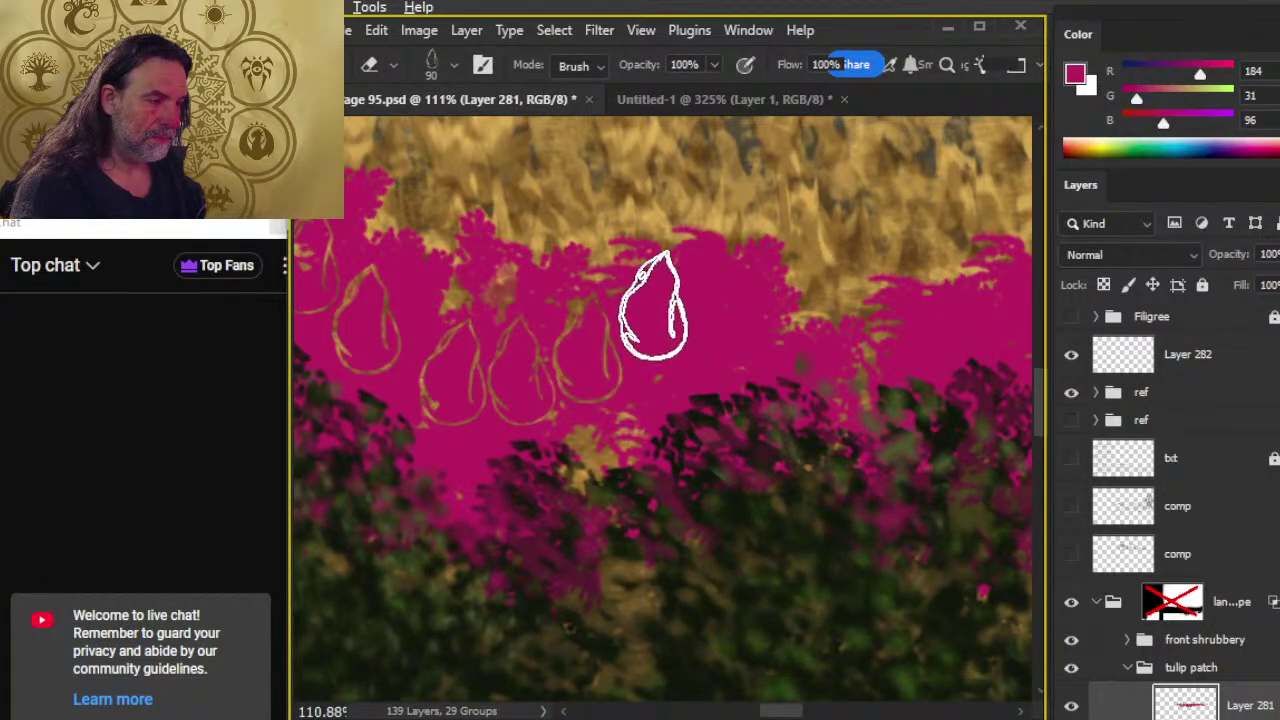
{"action": "left_click", "coordinate": [653, 305]}
{"action": "left_click", "coordinate": [718, 318]}
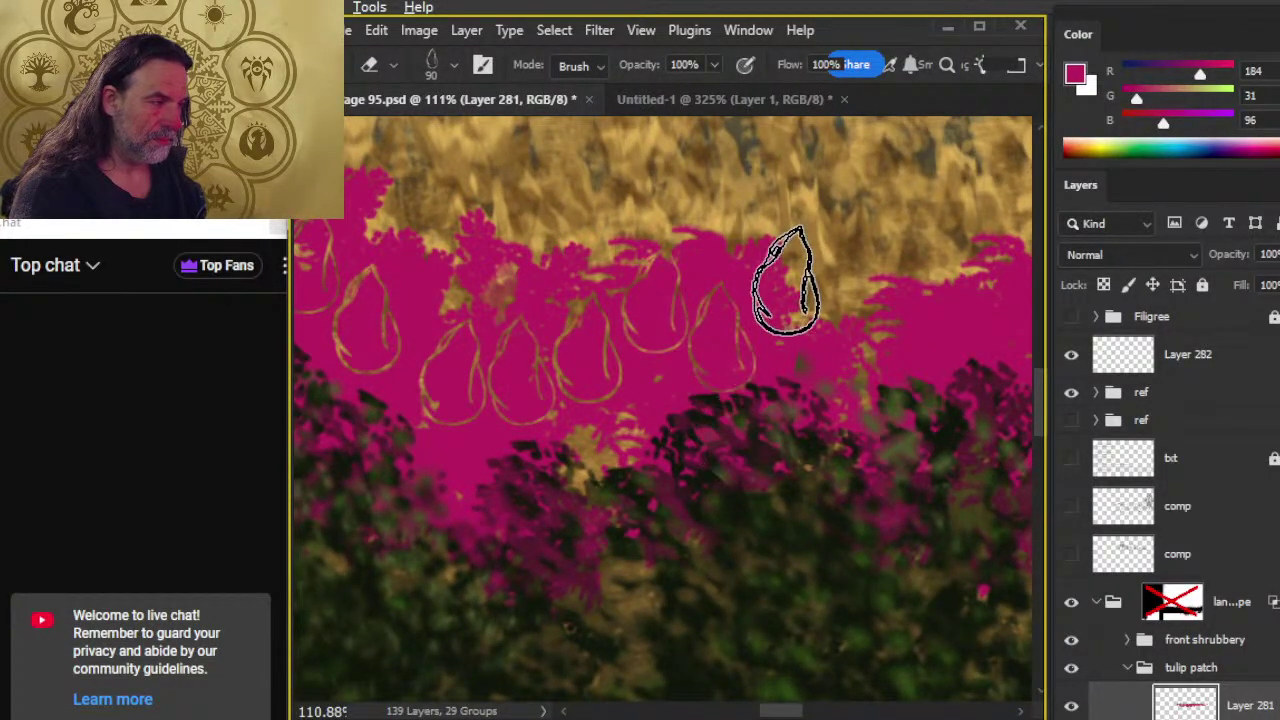
- Hide Layer 281 and add a new blank layer in the tulip patch group
{"action": "key", "text": "z"}
{"action": "left_click_drag", "start_coordinate": [751, 566], "coordinate": [681, 510]}
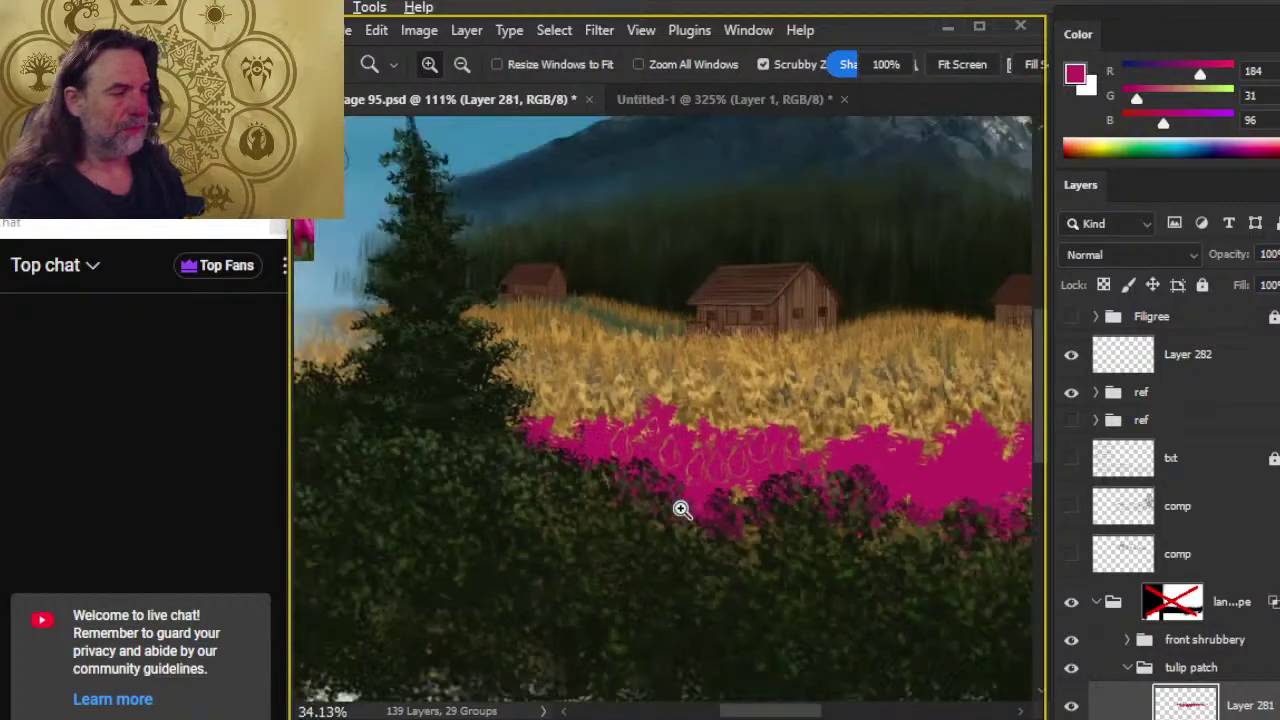
{"action": "left_click_drag", "start_coordinate": [764, 575], "coordinate": [595, 511]}
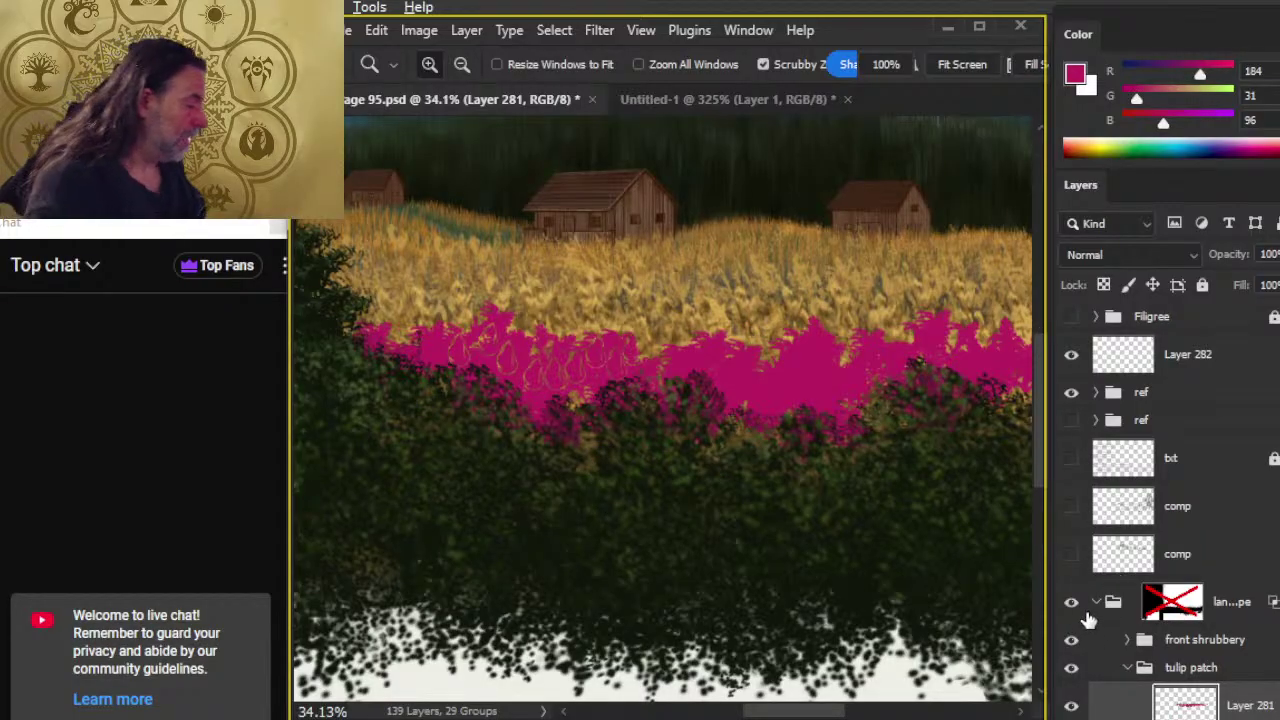
{"action": "left_click", "coordinate": [1071, 700]}
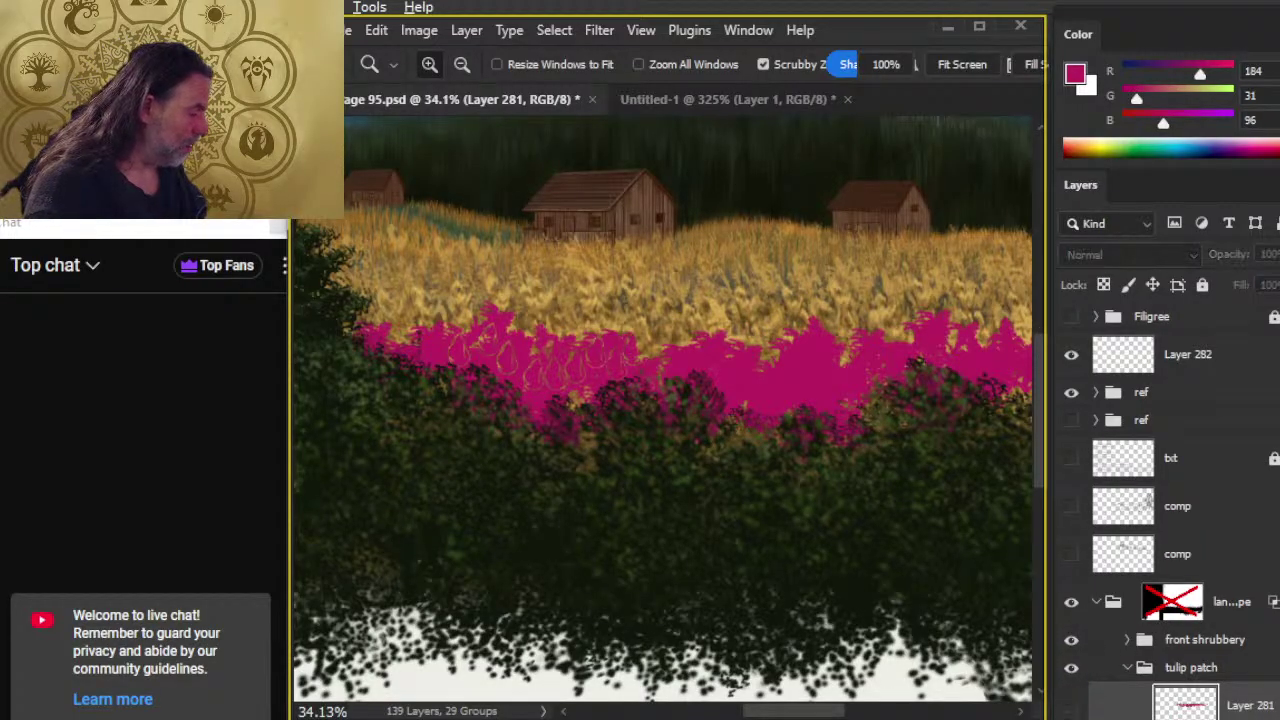
{"action": "key", "text": "ctrl+shift+alt+n"}
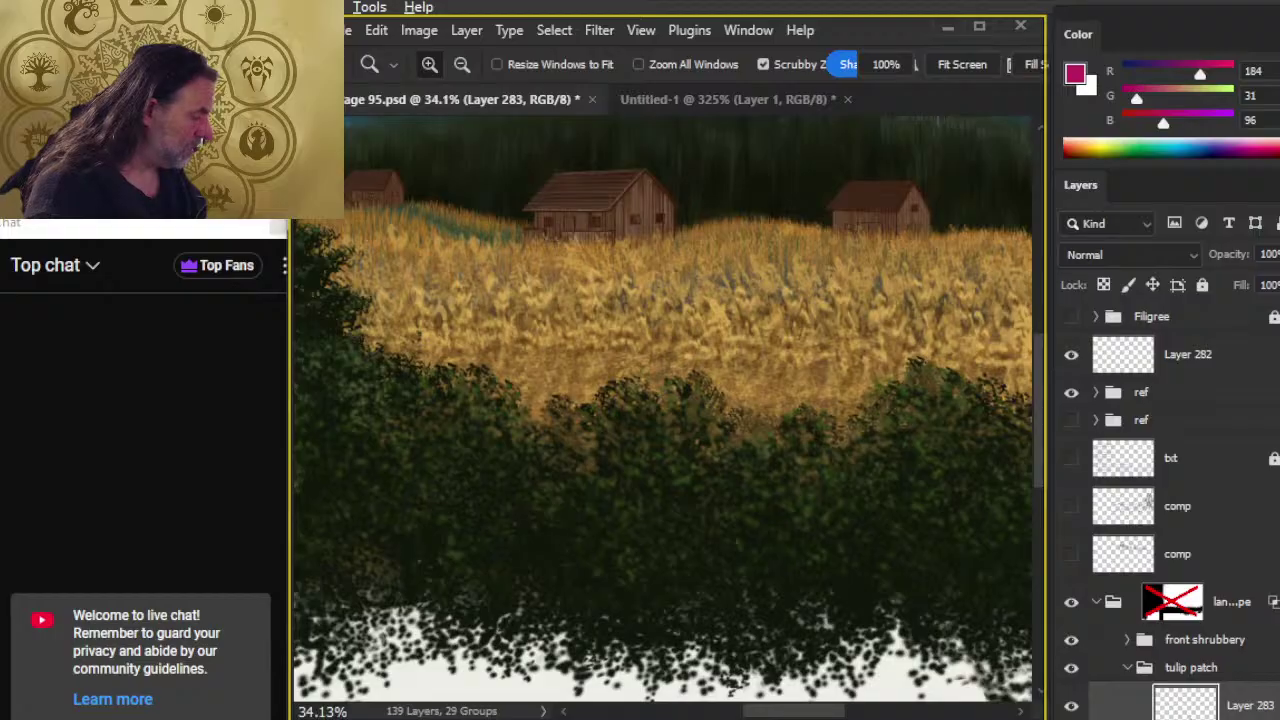
- Stamp three magenta bud outlines with the 90 px tulip bud brush along the wheat field's lower edge on the new layer
{"action": "key", "text": "b"}
{"action": "key", "text": "z"}
{"action": "left_click", "coordinate": [547, 369]}
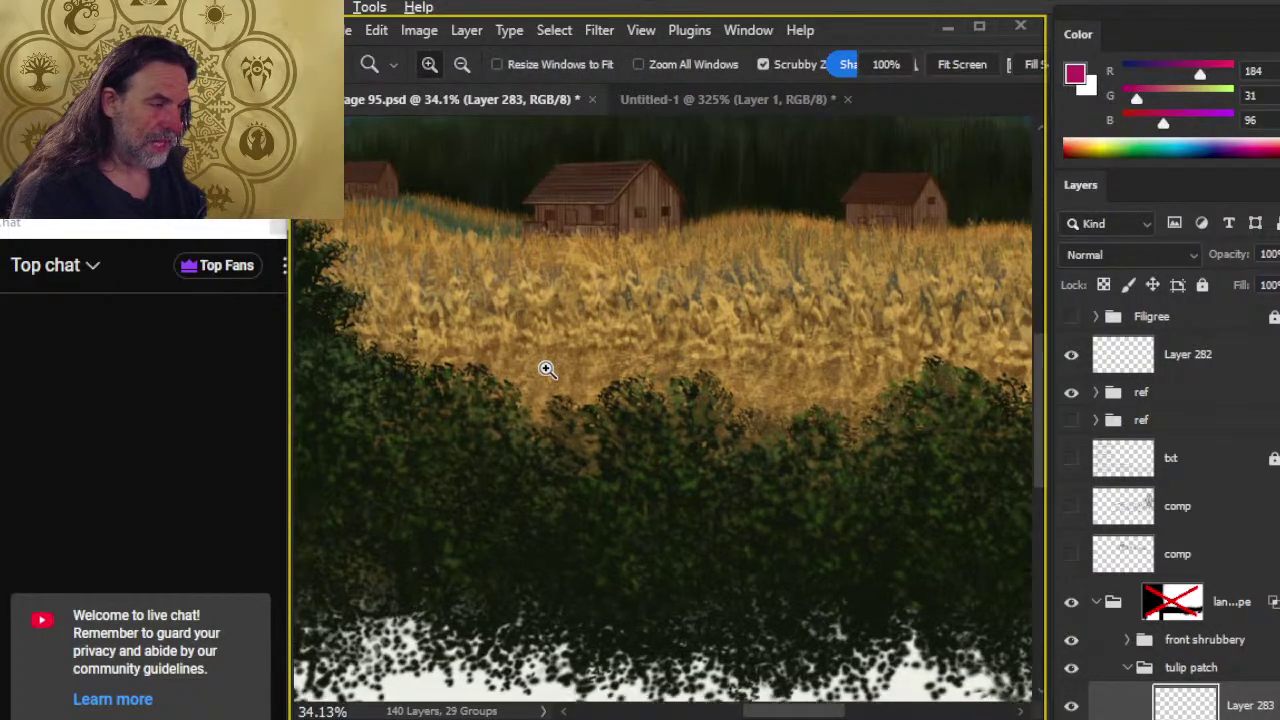
{"action": "key", "text": "b"}
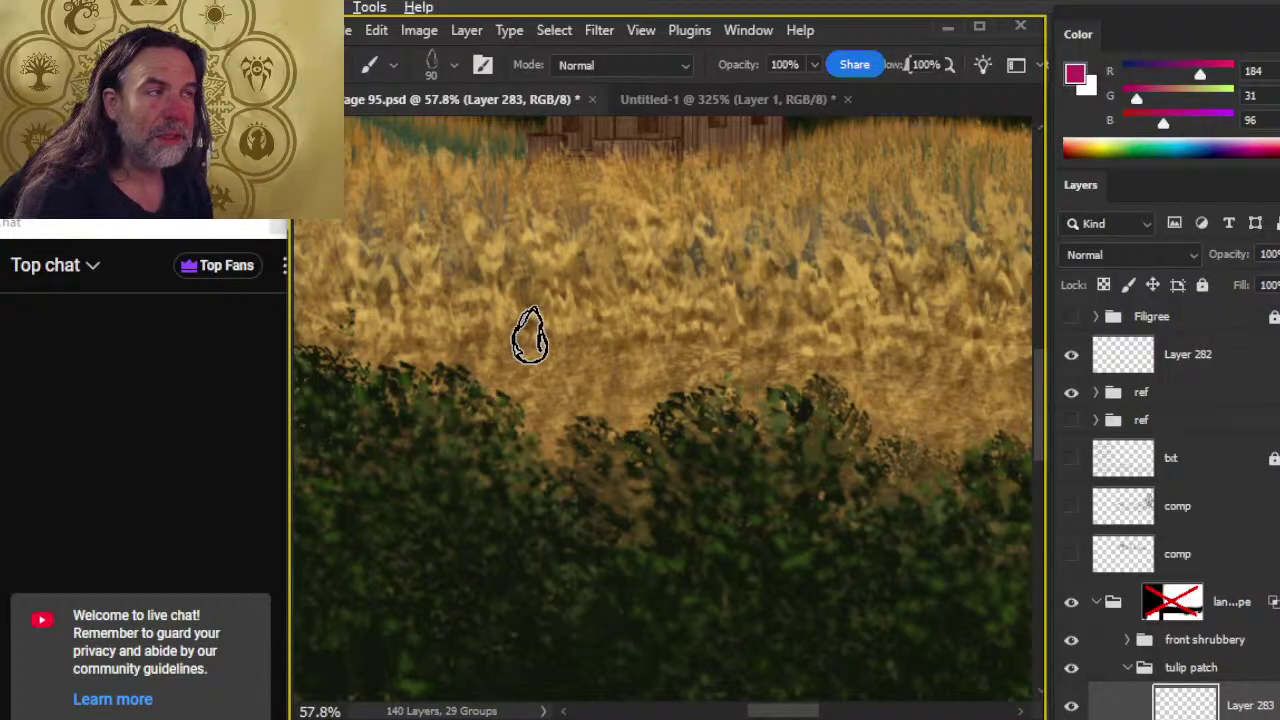
{"action": "left_click", "coordinate": [537, 338]}
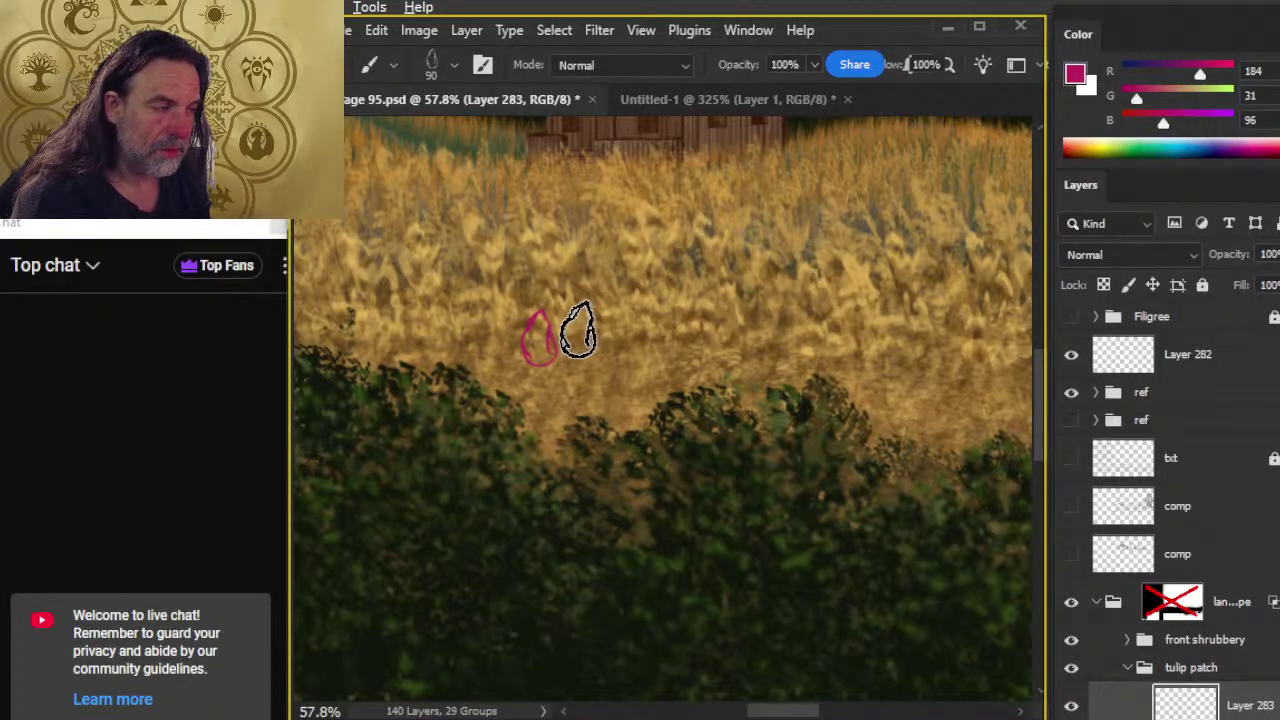
{"action": "left_click", "coordinate": [578, 330]}
{"action": "left_click", "coordinate": [606, 365]}
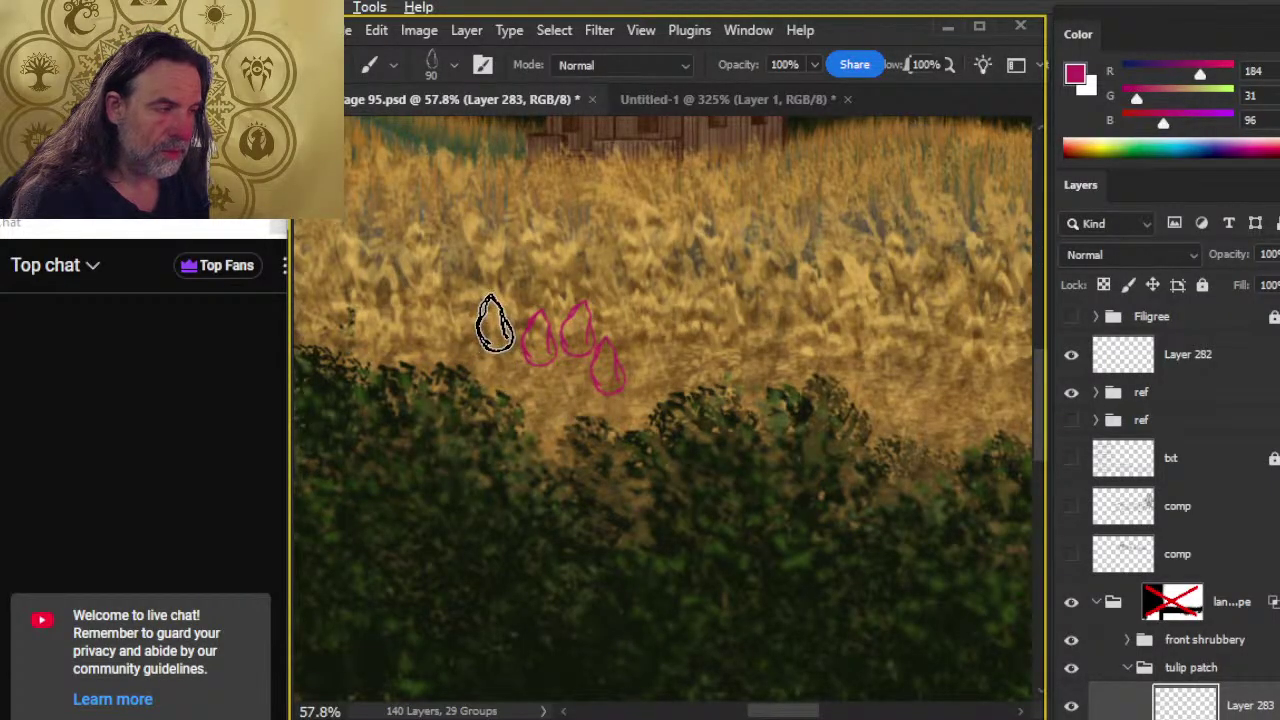
- Extend the row of magenta buds leftward along the hedge with six more stamps, up to the conifer
{"action": "left_click", "coordinate": [494, 324]}
{"action": "left_click", "coordinate": [451, 340]}
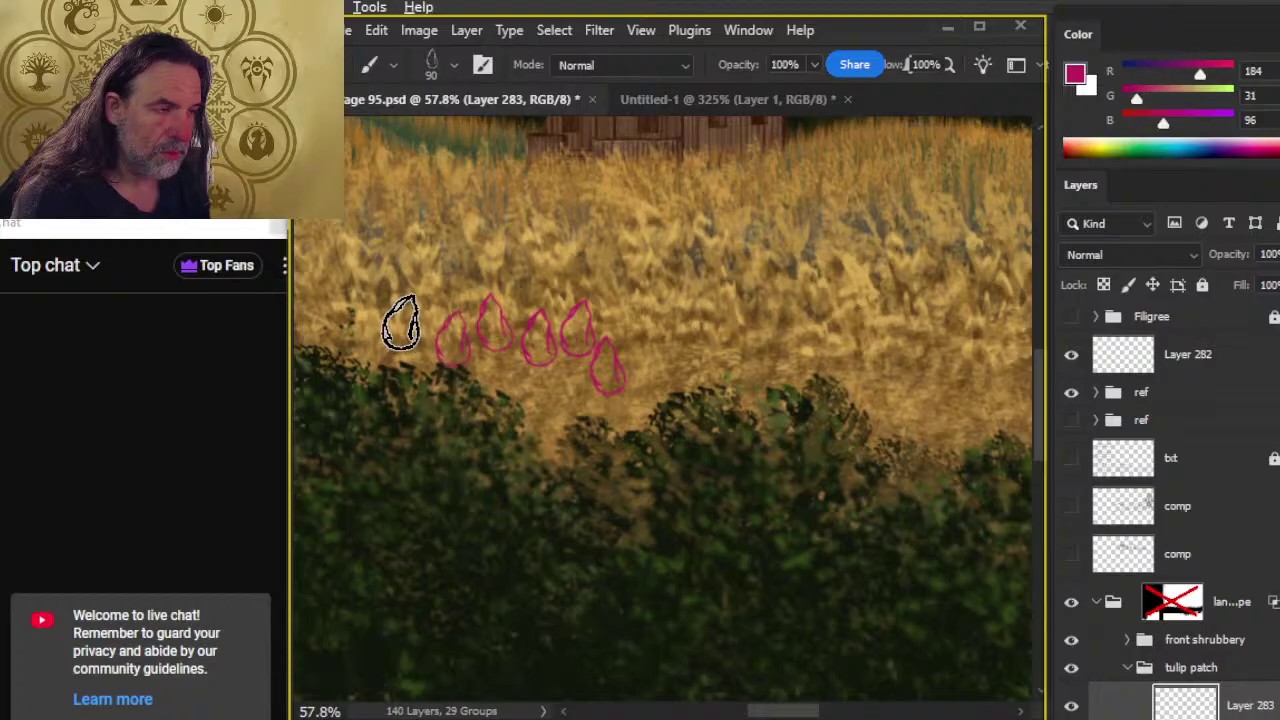
{"action": "left_click", "coordinate": [407, 323]}
{"action": "left_click", "coordinate": [366, 340]}
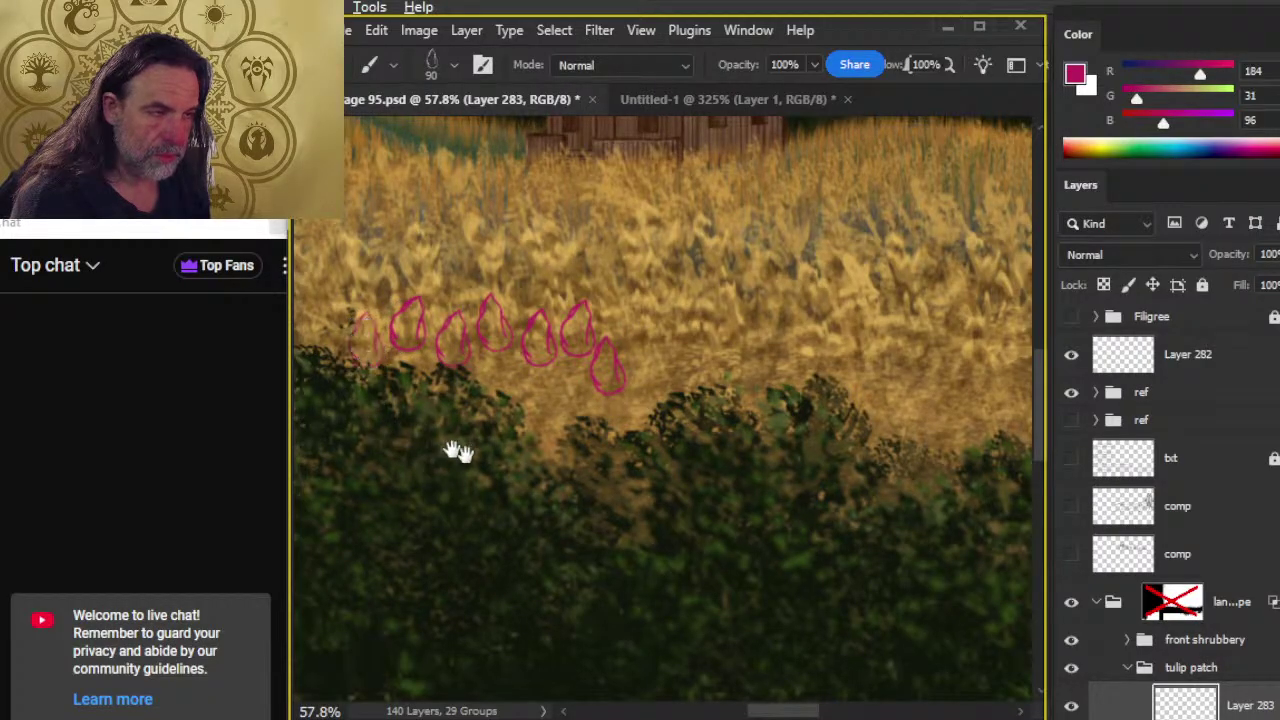
{"action": "left_click_drag", "start_coordinate": [457, 450], "coordinate": [651, 500]}
{"action": "left_click", "coordinate": [512, 378]}
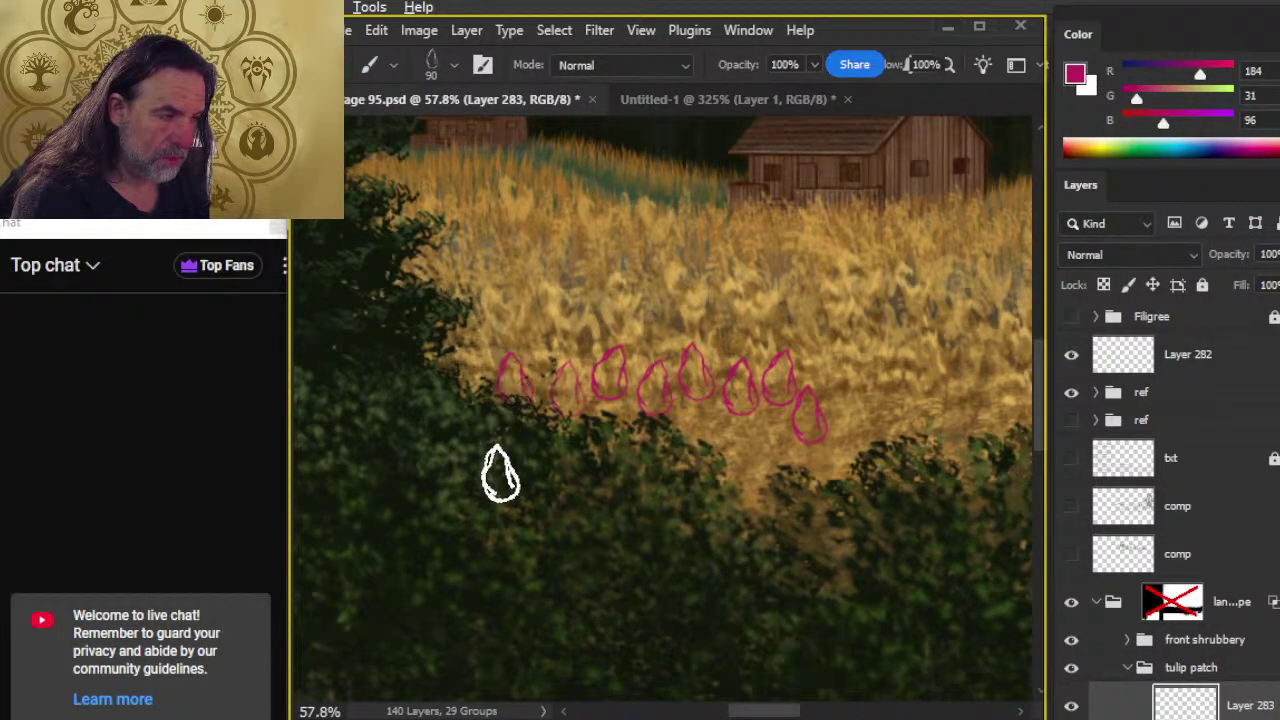
{"action": "left_click", "coordinate": [468, 376]}
- Continue the staggered row of magenta buds rightward along the wheat field's lower edge, past the large barn
{"action": "left_click_drag", "start_coordinate": [649, 532], "coordinate": [529, 527]}
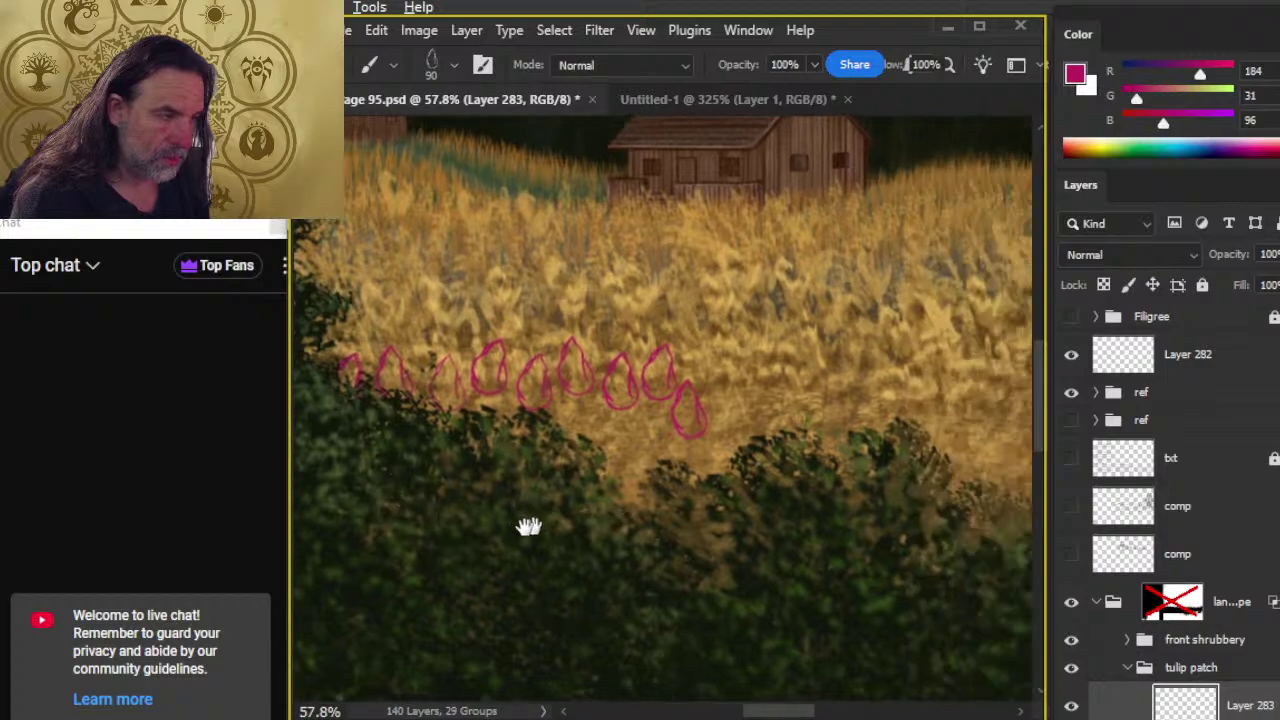
{"action": "left_click_drag", "start_coordinate": [692, 436], "coordinate": [517, 443]}
{"action": "left_click", "coordinate": [545, 385]}
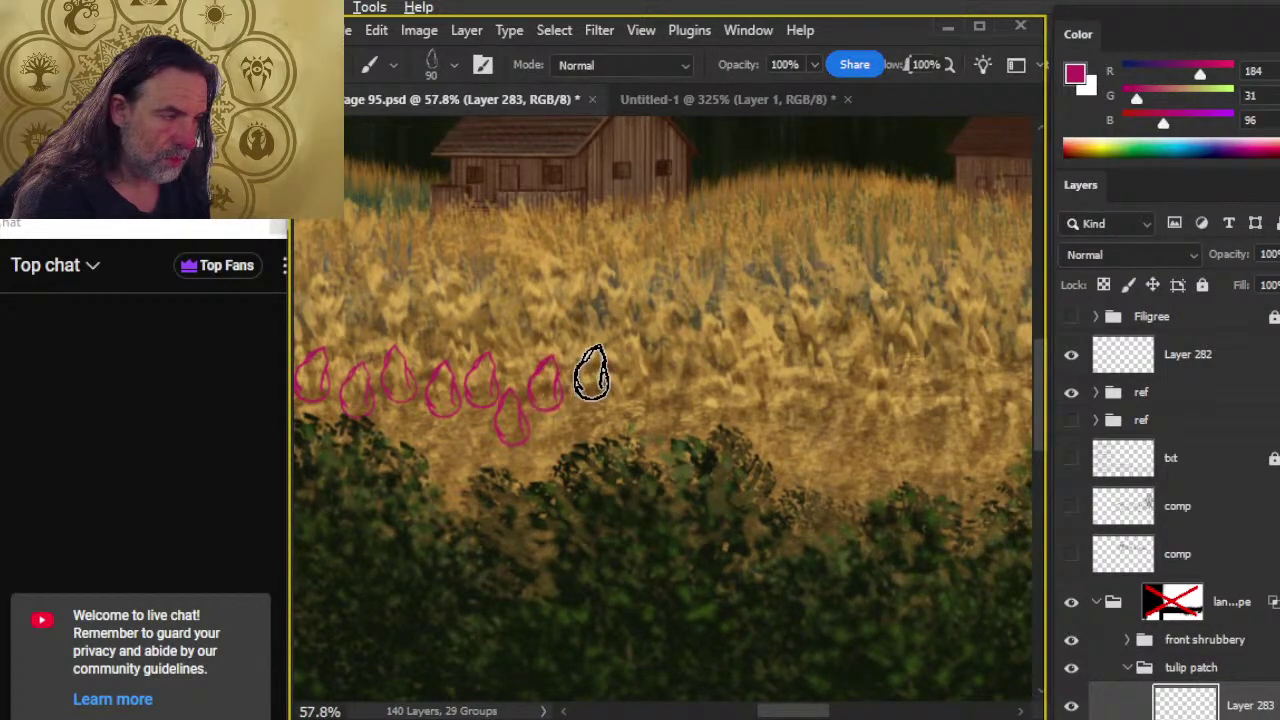
{"action": "left_click", "coordinate": [588, 378]}
{"action": "left_click", "coordinate": [622, 392]}
{"action": "left_click", "coordinate": [657, 378]}
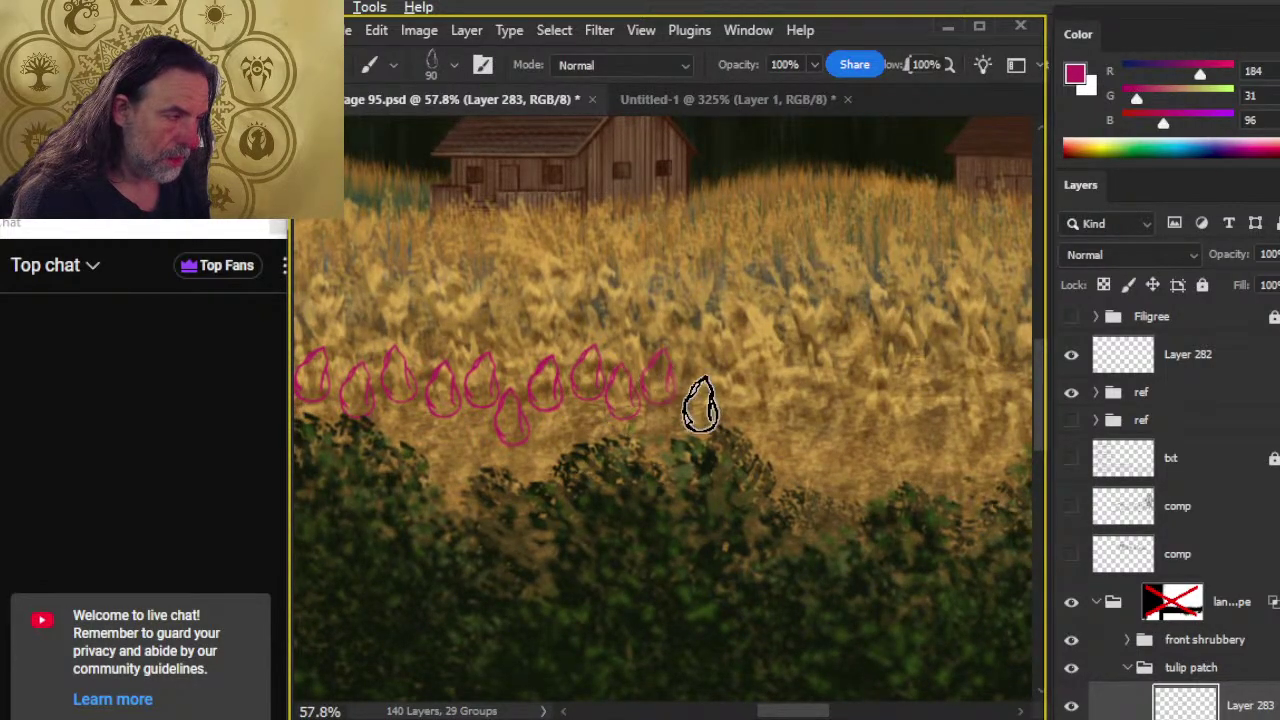
{"action": "left_click", "coordinate": [692, 401]}
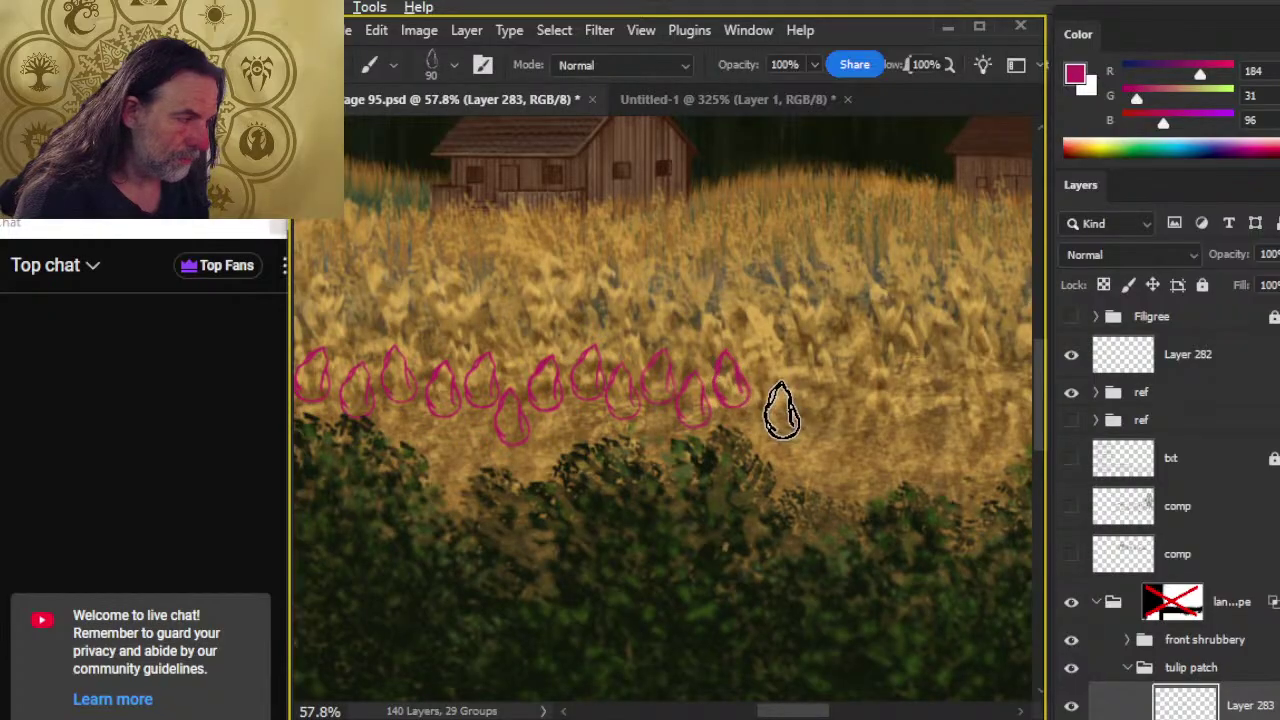
{"action": "left_click", "coordinate": [806, 380]}
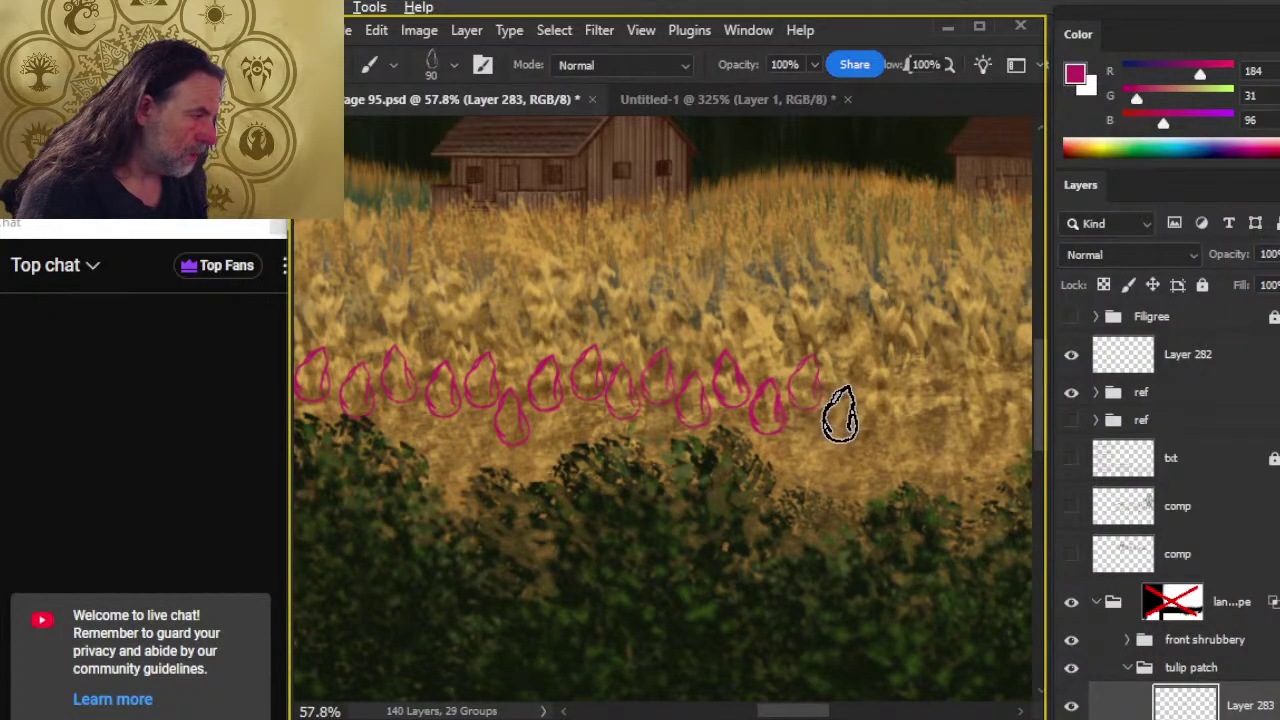
{"action": "left_click", "coordinate": [886, 396]}
{"action": "left_click_drag", "start_coordinate": [897, 493], "coordinate": [715, 453]}
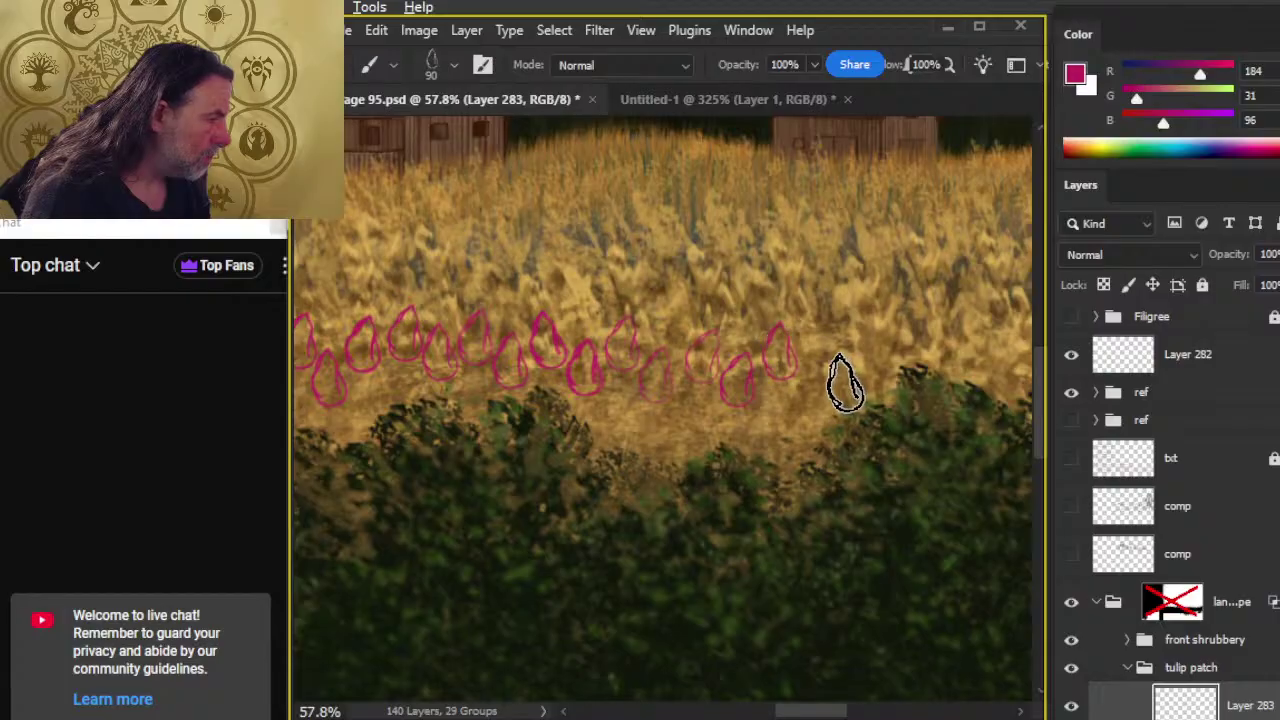
- Try selecting the empty area around the bud outlines with the Magic Wand, and clear the selection
{"action": "key", "text": "z"}
{"action": "mouse_move", "coordinate": [786, 437]}
{"action": "left_mouse_down"}
{"action": "mouse_move", "coordinate": [826, 403]}
{"action": "mouse_move", "coordinate": [926, 426]}
{"action": "left_mouse_up"}
{"action": "key", "text": "w"}
{"action": "left_click", "coordinate": [851, 449]}
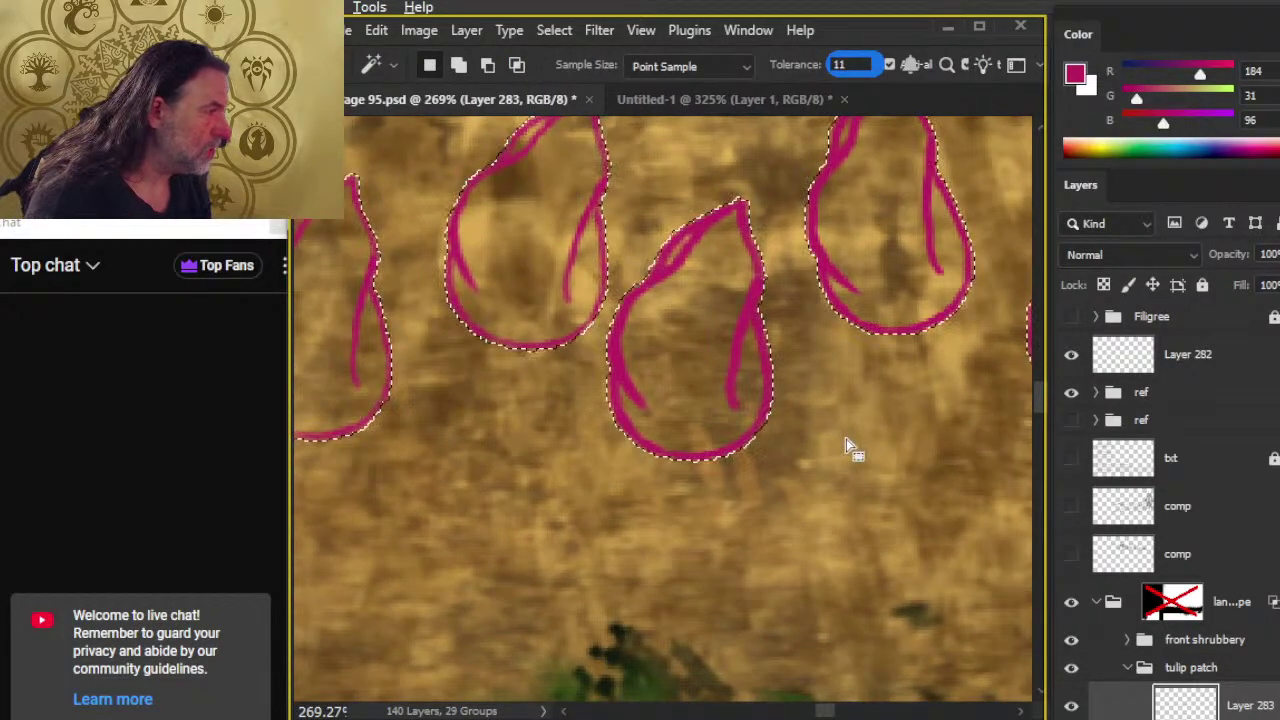
{"action": "key", "text": "z"}
{"action": "left_click_drag", "start_coordinate": [829, 520], "coordinate": [763, 491]}
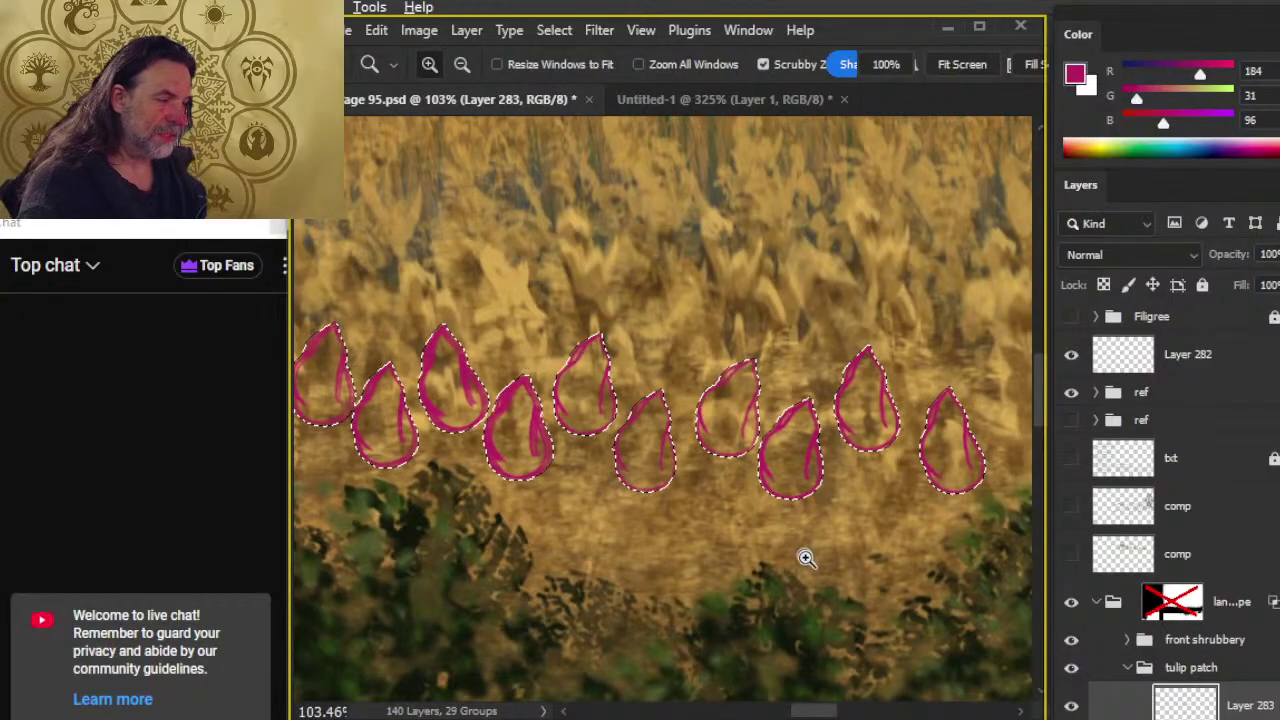
{"action": "left_click_drag", "start_coordinate": [797, 570], "coordinate": [751, 557]}
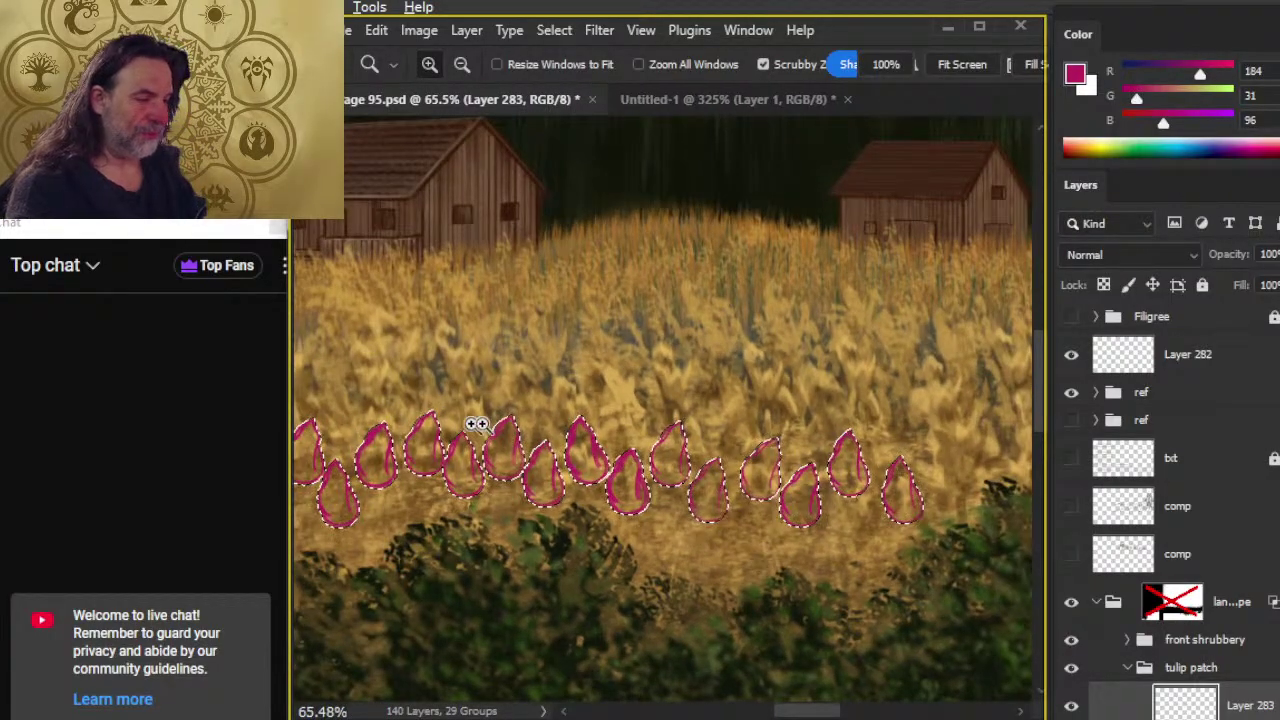
{"action": "key", "text": "l"}
{"action": "key", "text": "ctrl+d"}
- Stamp four more magenta buds at the right end of the row, where the shrub rises over the wheat
{"action": "left_click_drag", "start_coordinate": [937, 634], "coordinate": [735, 470]}
{"action": "key", "text": "z"}
{"action": "key", "text": "b"}
{"action": "left_click", "coordinate": [677, 373]}
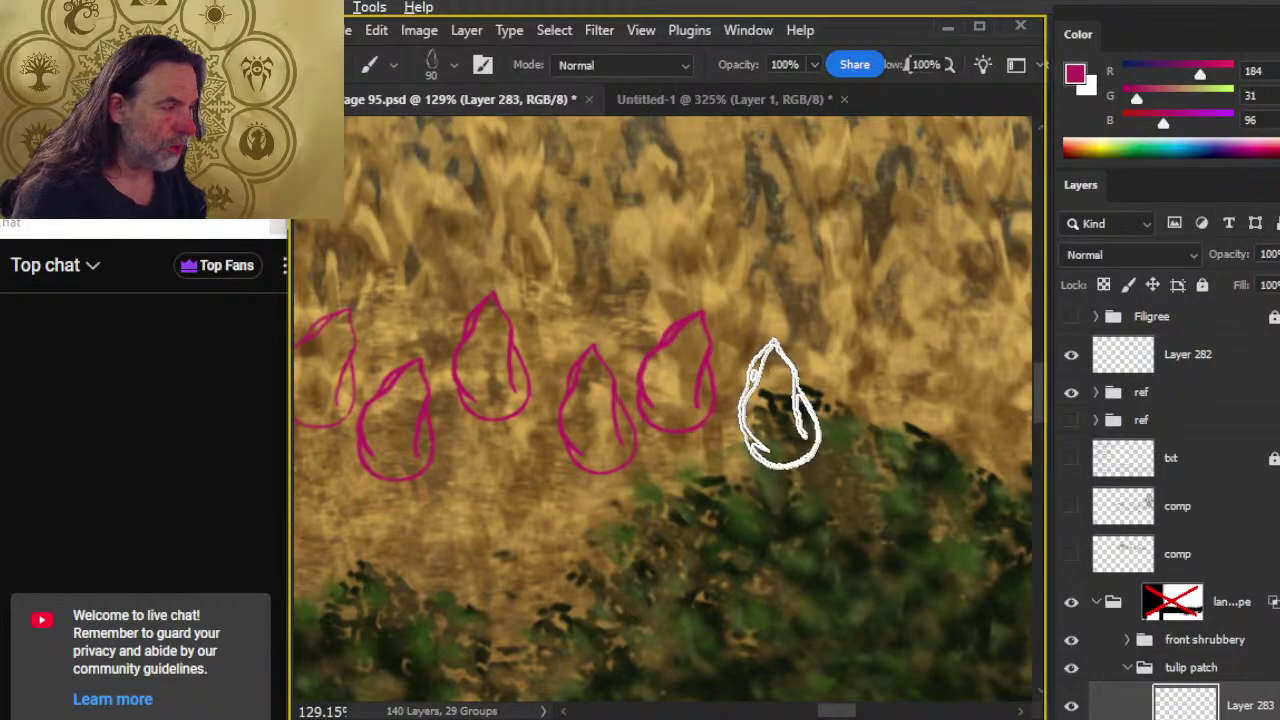
{"action": "left_click", "coordinate": [765, 395]}
{"action": "left_click", "coordinate": [846, 378]}
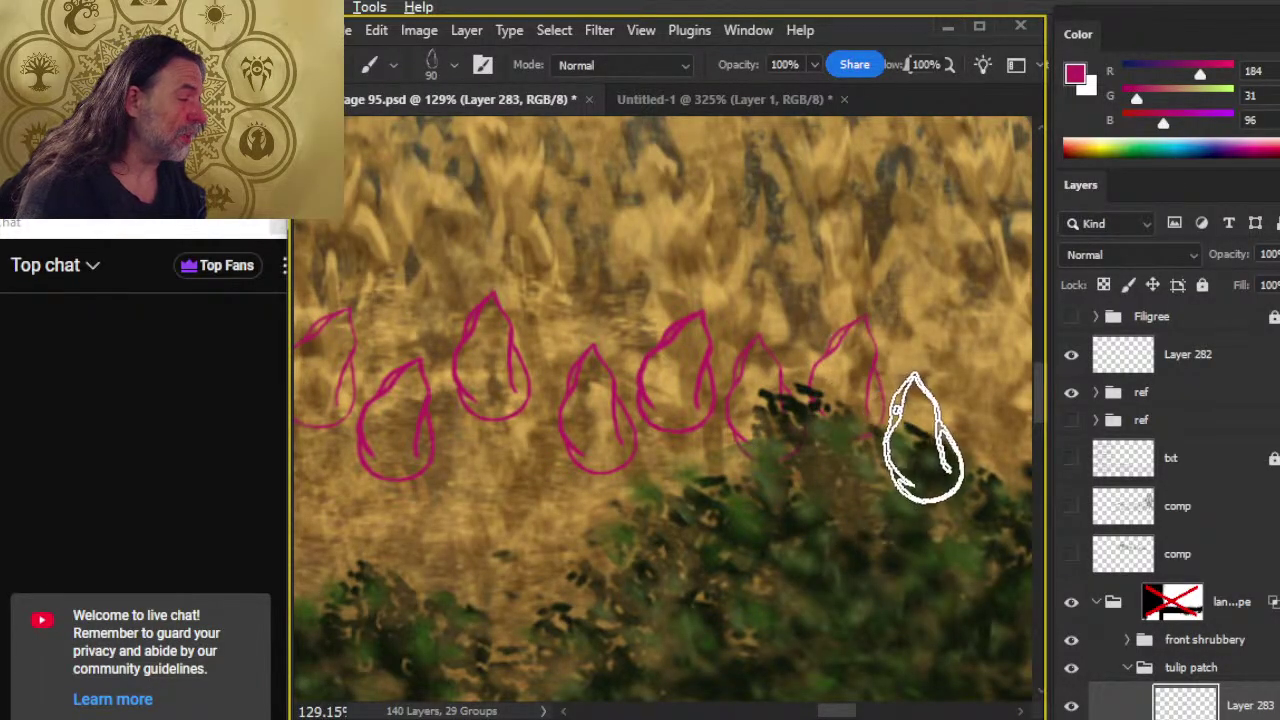
{"action": "left_click", "coordinate": [920, 418]}
- Extend the staggered row of magenta buds rightward along the upper edge of the front shrubbery, behind its leaves
{"action": "mouse_move", "coordinate": [905, 515]}
{"action": "left_mouse_down"}
{"action": "mouse_move", "coordinate": [690, 580]}
{"action": "mouse_move", "coordinate": [740, 560]}
{"action": "left_mouse_up"}
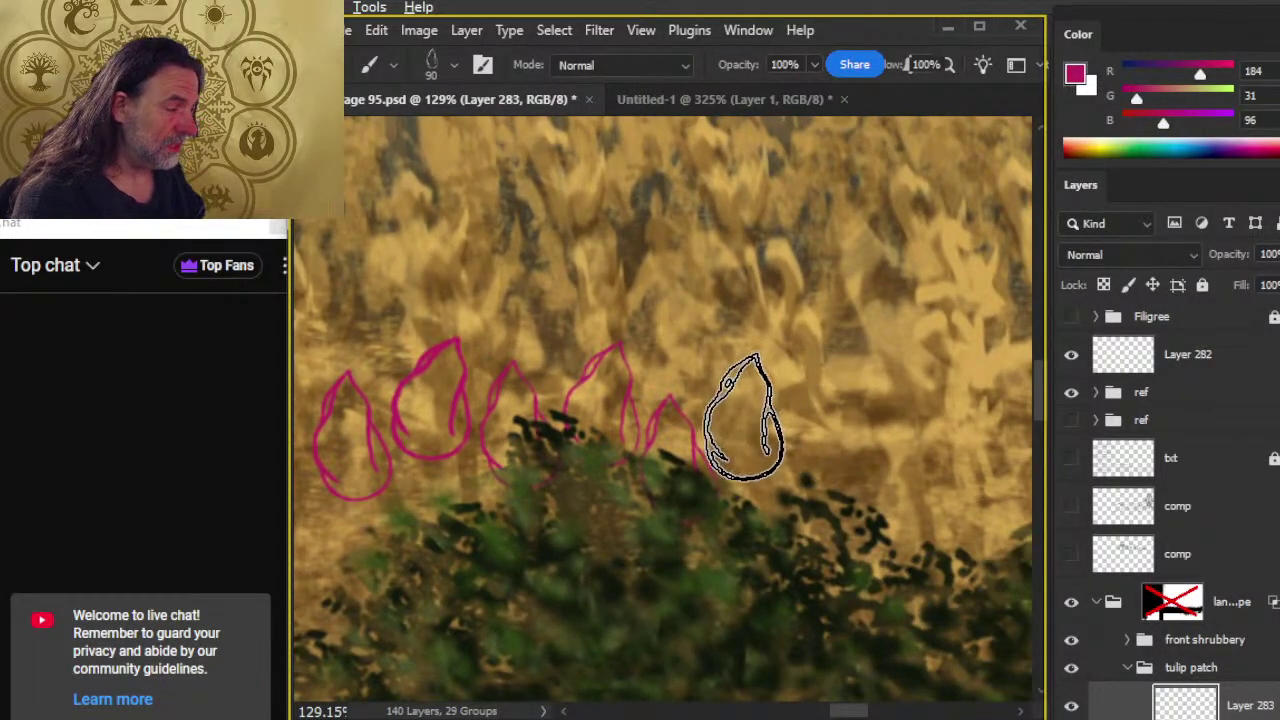
{"action": "left_click", "coordinate": [850, 485]}
{"action": "left_click", "coordinate": [920, 443]}
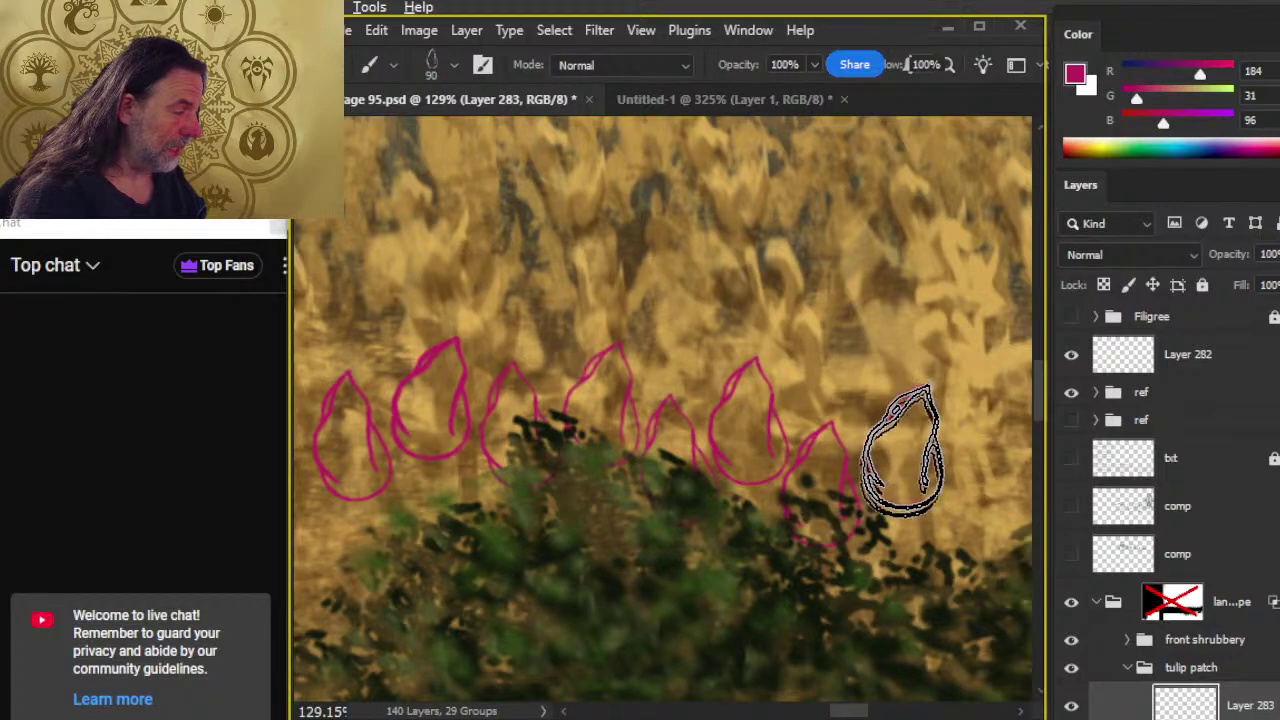
{"action": "left_click_drag", "start_coordinate": [812, 613], "coordinate": [539, 543]}
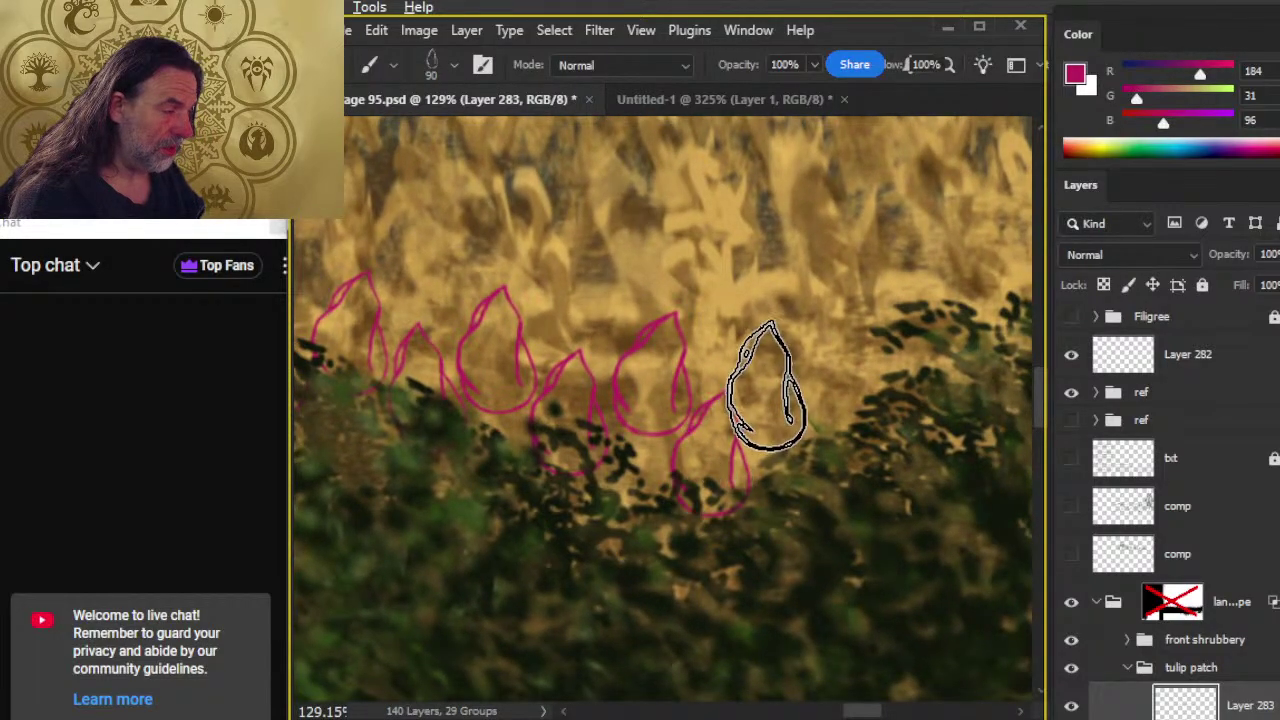
{"action": "left_click_drag", "start_coordinate": [868, 445], "coordinate": [720, 610]}
{"action": "left_click", "coordinate": [771, 402]}
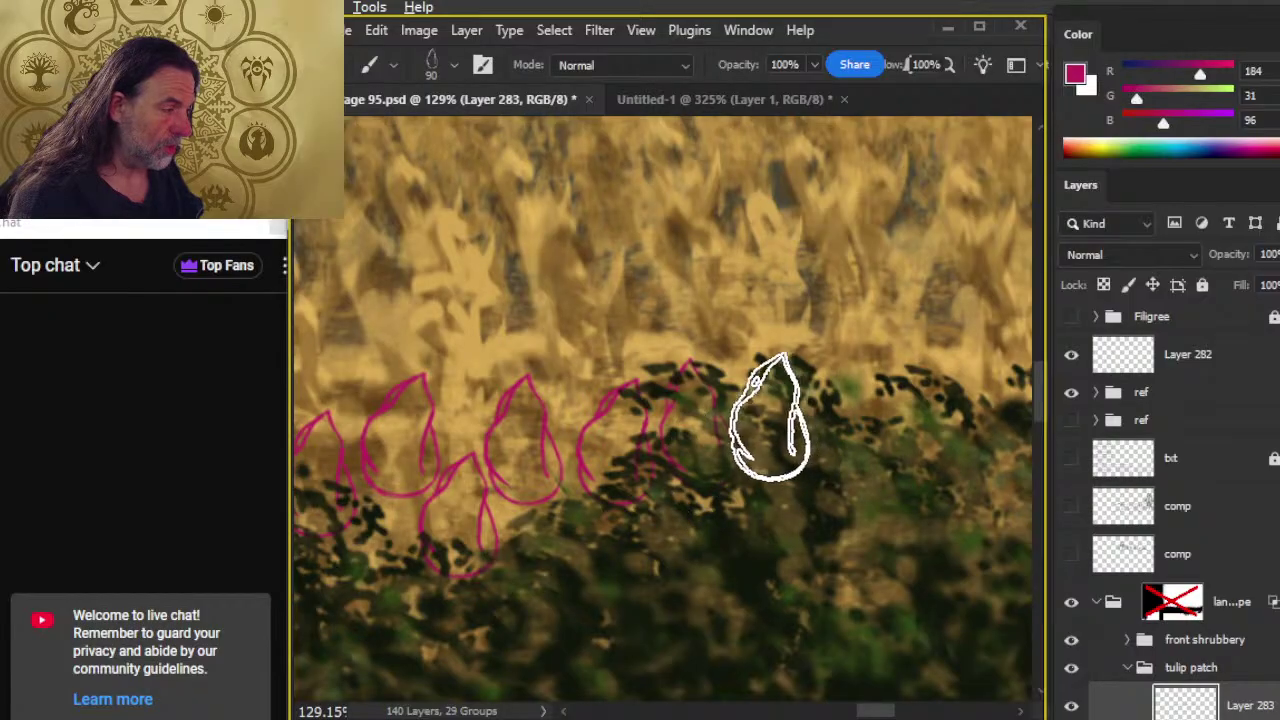
{"action": "left_click", "coordinate": [834, 445]}
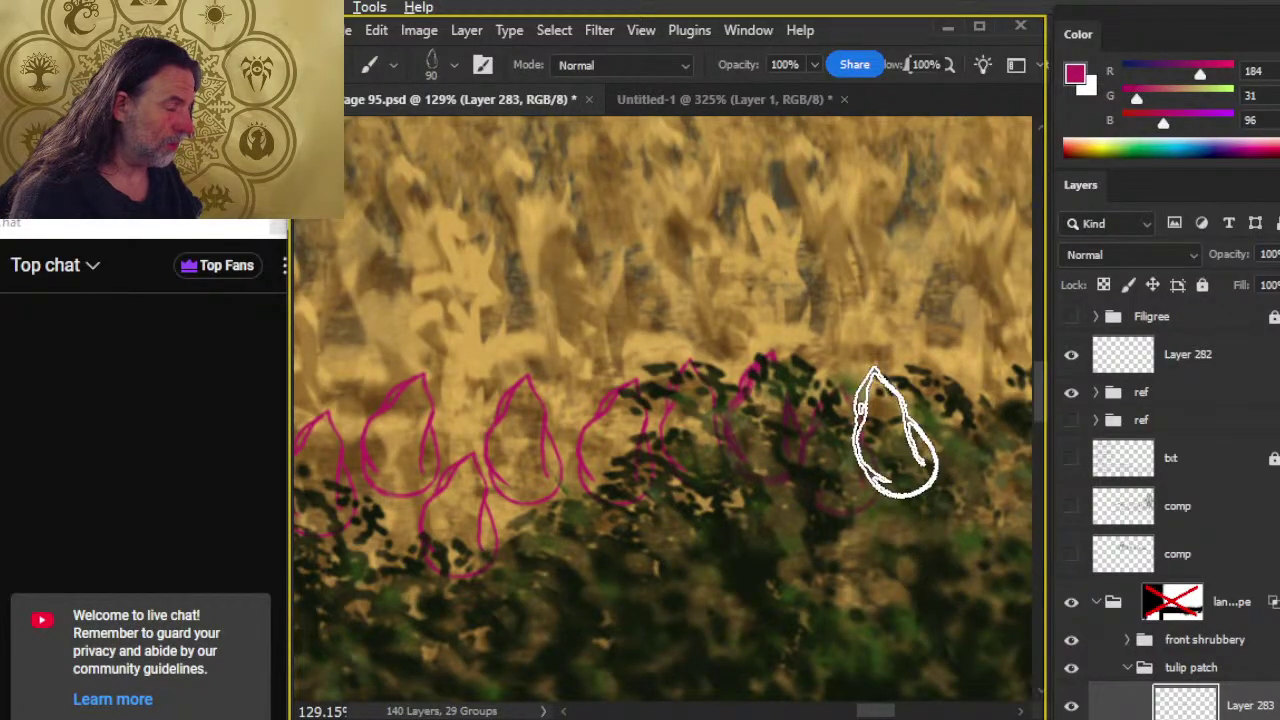
{"action": "left_click", "coordinate": [905, 425]}
- Hide the front shrubbery group and stamp four more staggered magenta buds at the right end of the row
{"action": "key", "text": "z"}
{"action": "left_click_drag", "start_coordinate": [753, 635], "coordinate": [357, 491]}
{"action": "left_click_drag", "start_coordinate": [673, 502], "coordinate": [355, 500]}
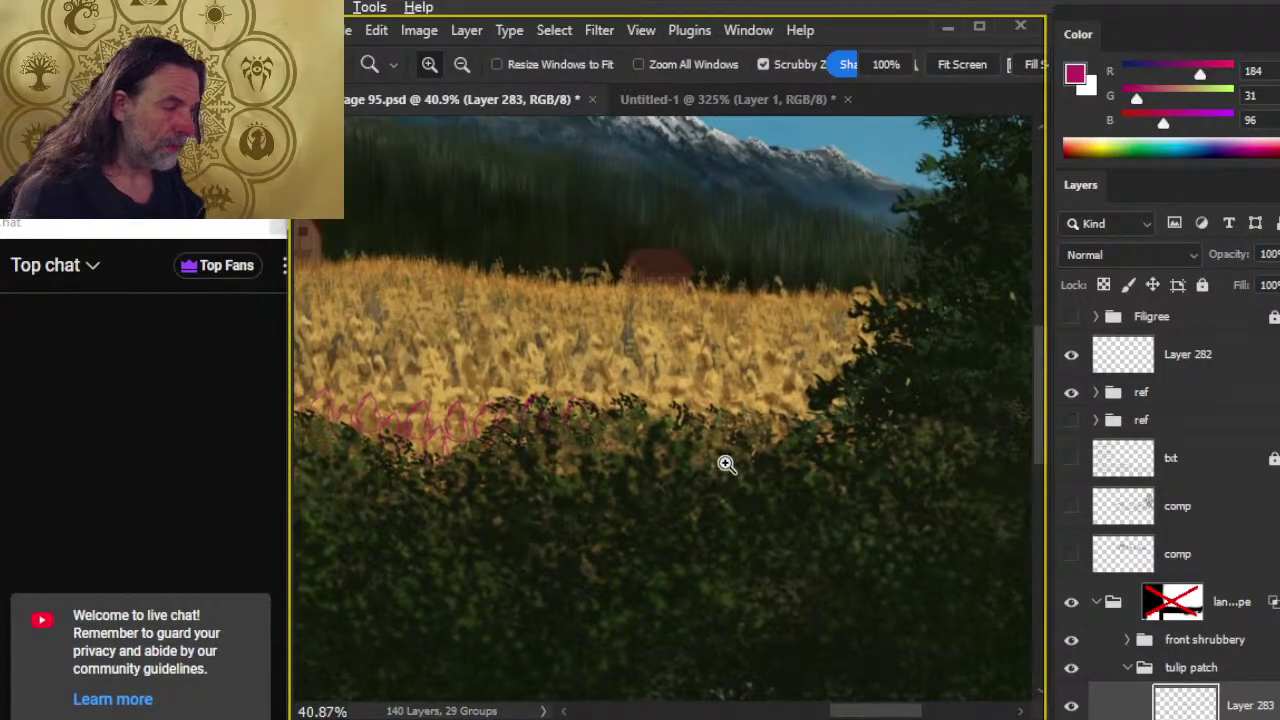
{"action": "left_click_drag", "start_coordinate": [702, 435], "coordinate": [766, 449]}
{"action": "key", "text": "b"}
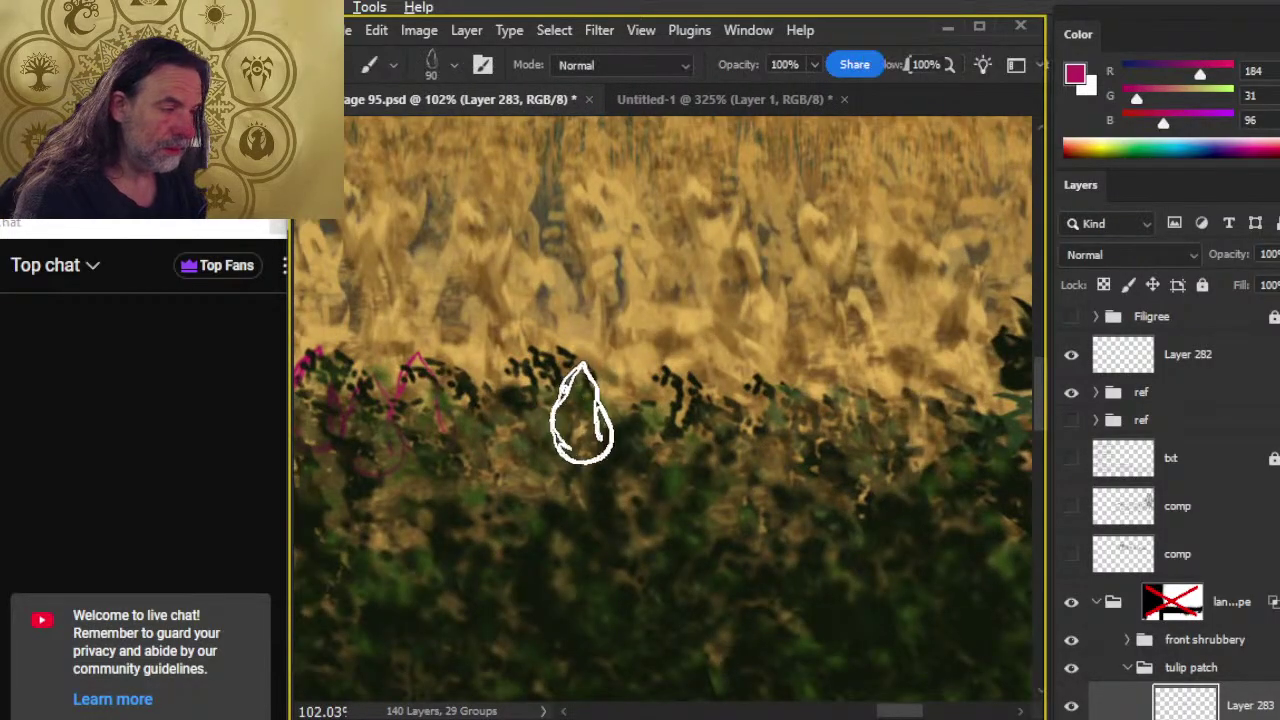
{"action": "left_click", "coordinate": [1072, 641]}
{"action": "left_click", "coordinate": [490, 410]}
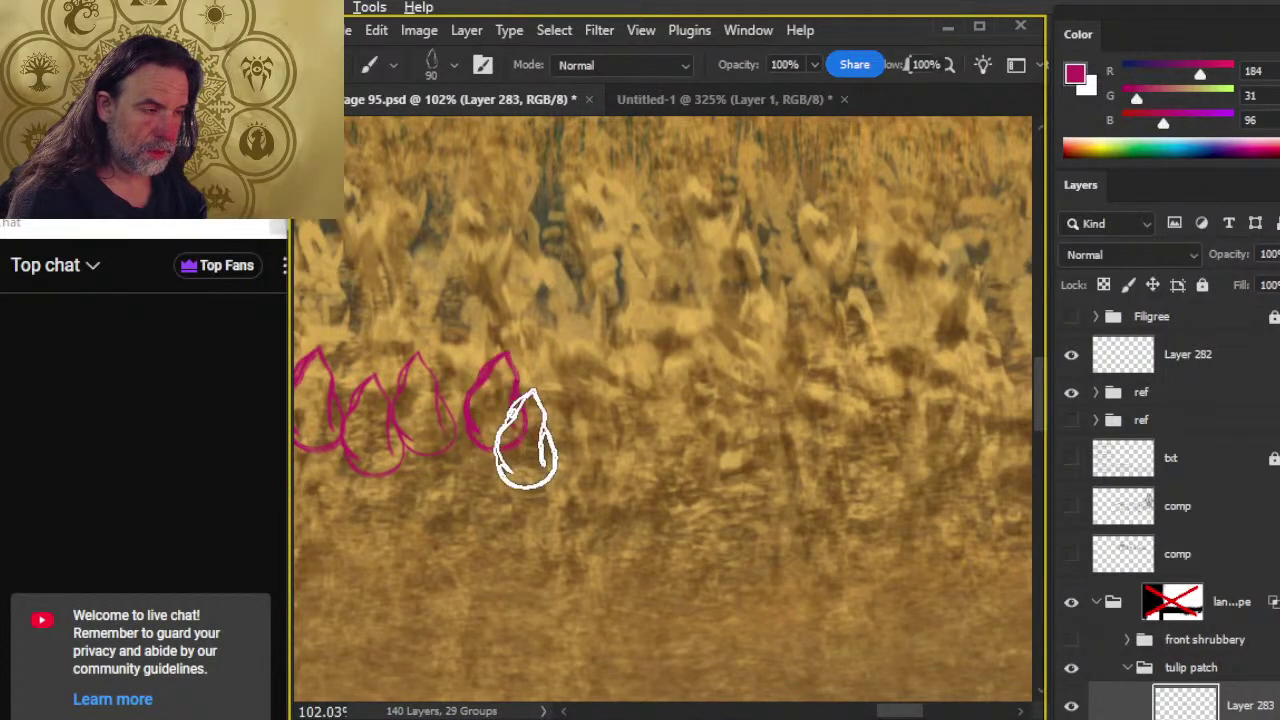
{"action": "left_click", "coordinate": [553, 445]}
{"action": "left_click", "coordinate": [605, 395]}
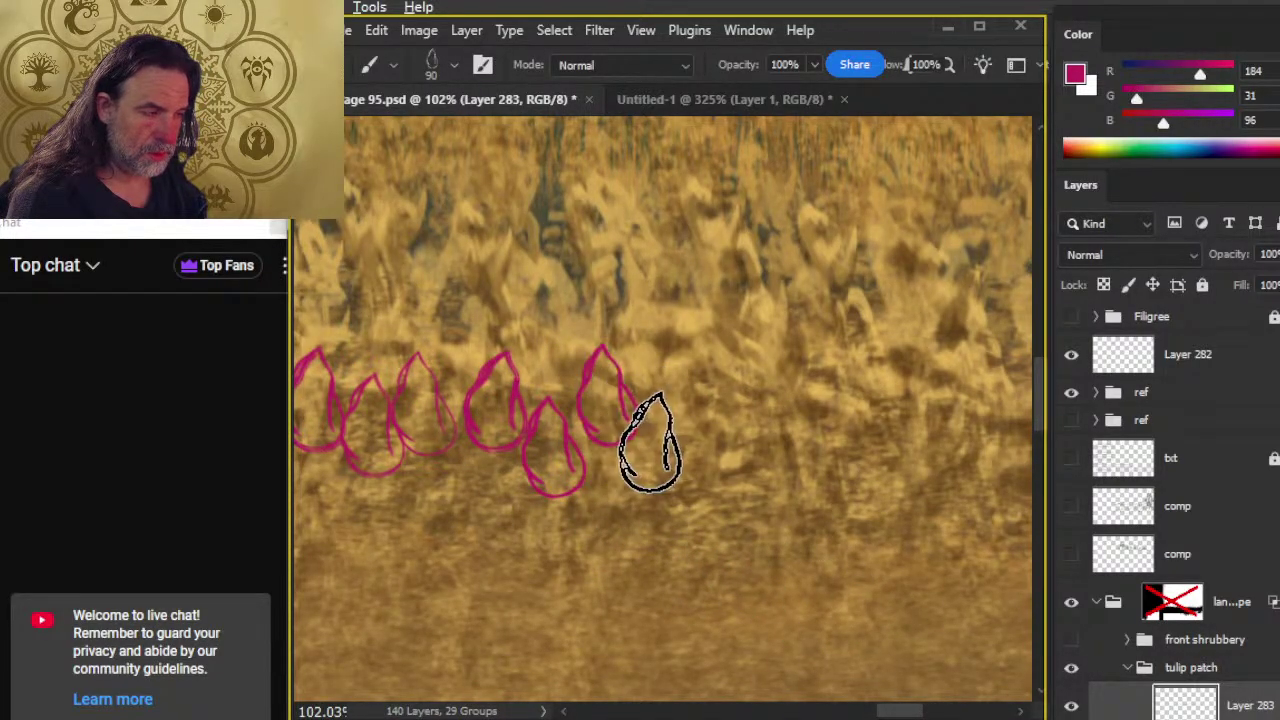
{"action": "left_click", "coordinate": [658, 455]}
- Try selecting the area around the bud outlines with the Magic Wand, and clear the selection
{"action": "key", "text": "w"}
{"action": "left_click", "coordinate": [643, 340]}
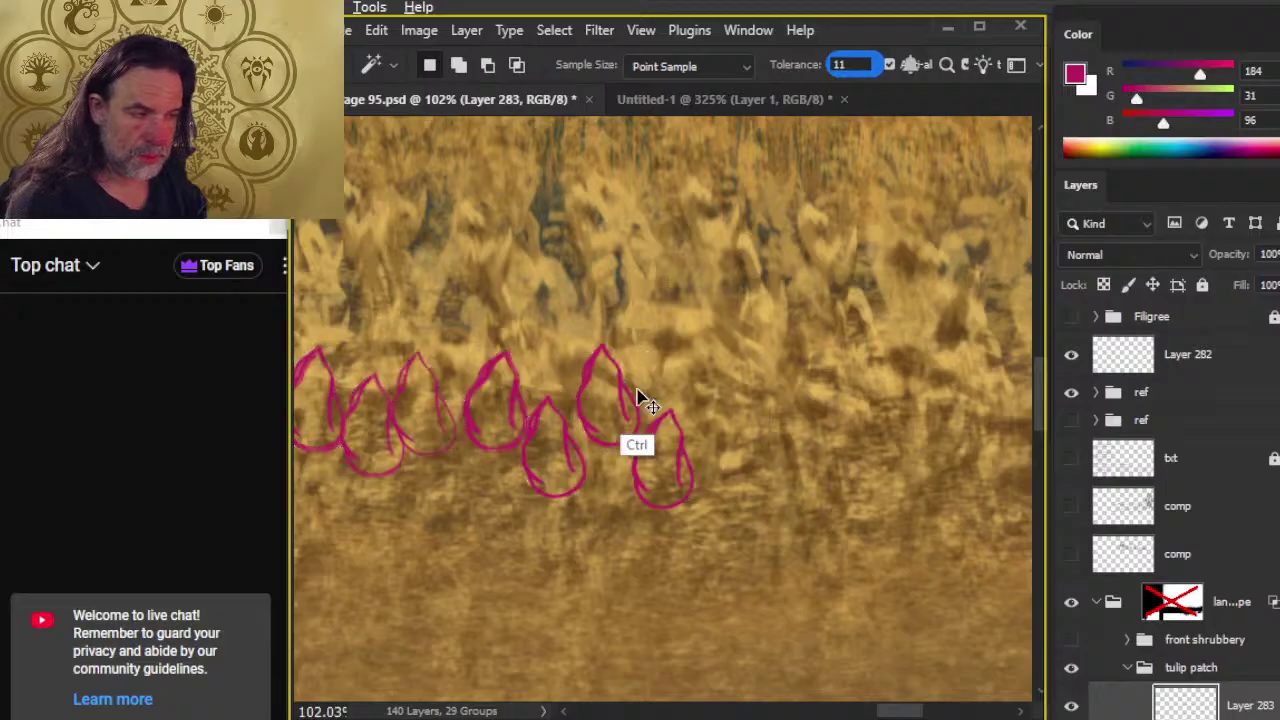
{"action": "key", "text": "z"}
{"action": "key", "text": "w"}
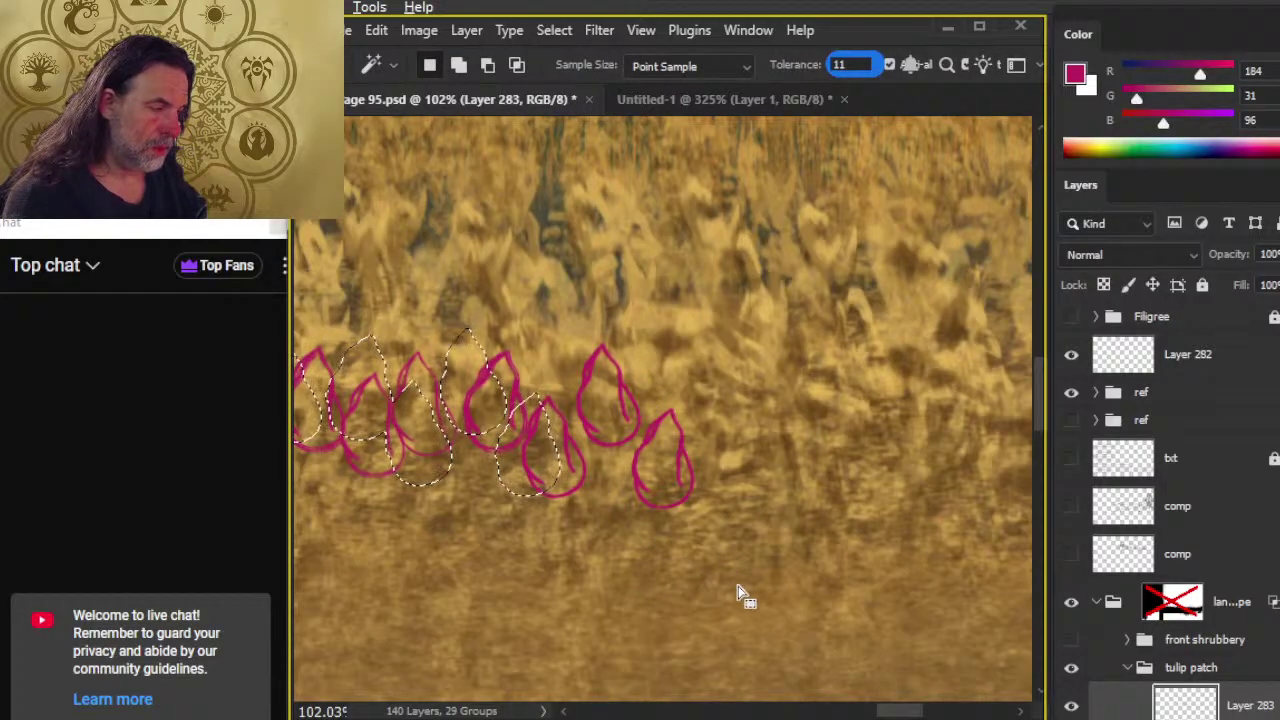
{"action": "key", "text": "ctrl+d"}
{"action": "key", "text": "z"}
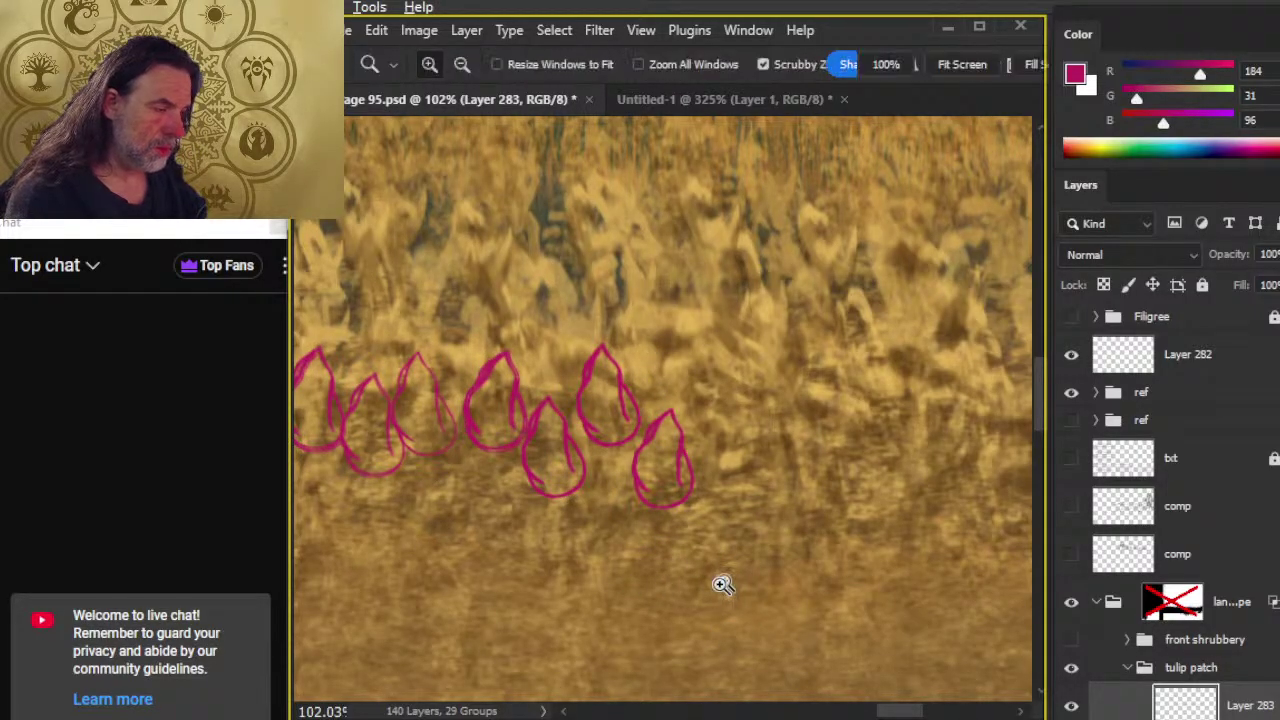
- Select the empty area around the bud outlines with the Magic Wand and invert the selection to the bud shapes
{"action": "left_click_drag", "start_coordinate": [716, 593], "coordinate": [555, 449]}
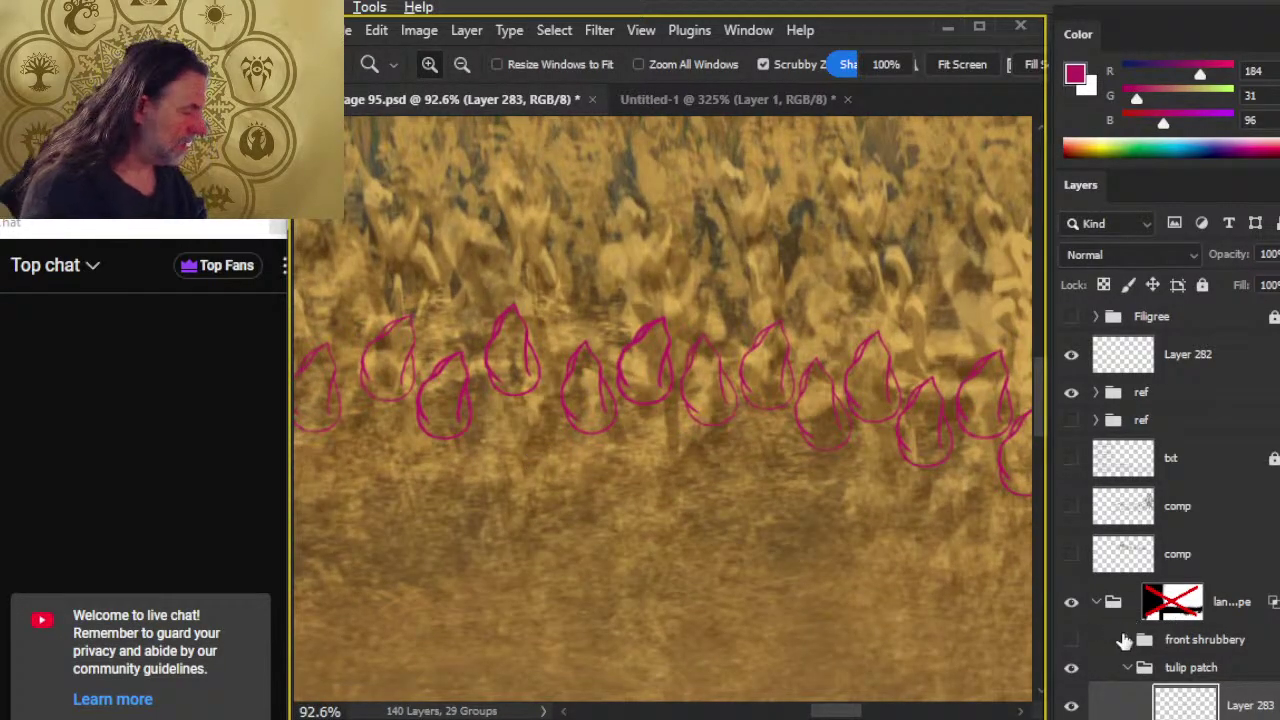
{"action": "scroll", "coordinate": [1276, 549], "scroll_direction": "down", "scroll_amount": 4}
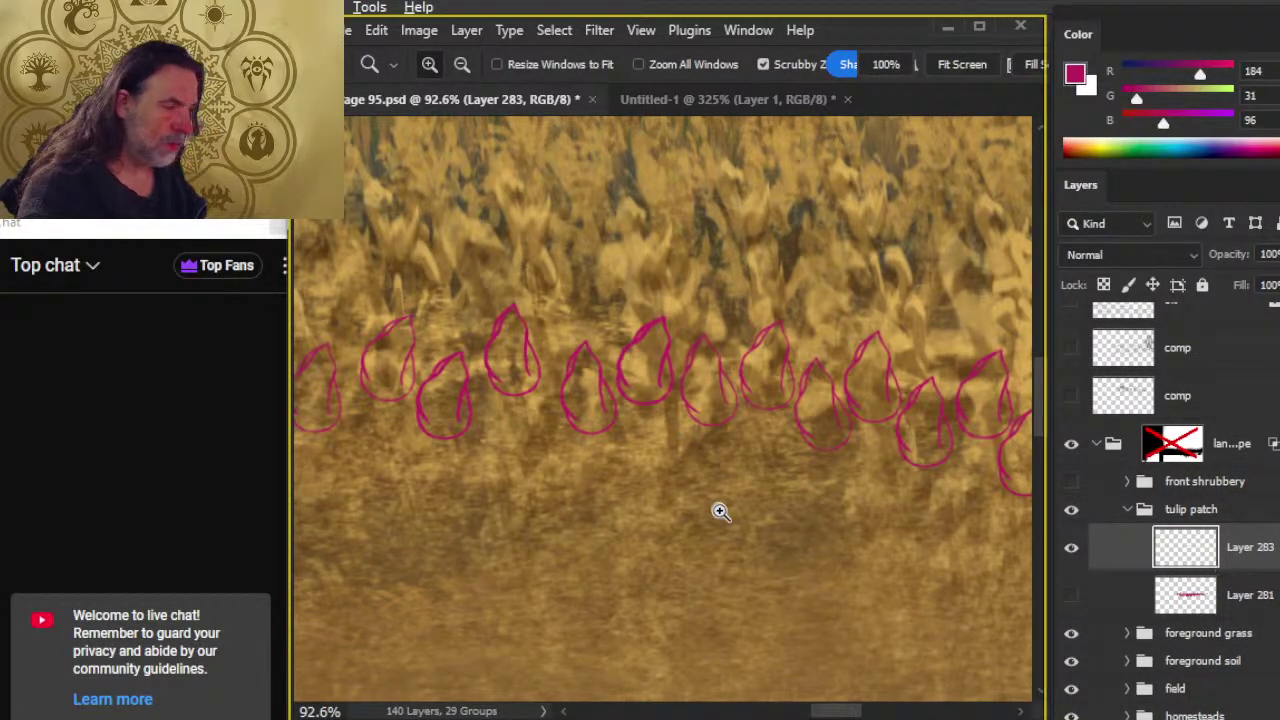
{"action": "key", "text": "w"}
{"action": "left_click", "coordinate": [737, 528]}
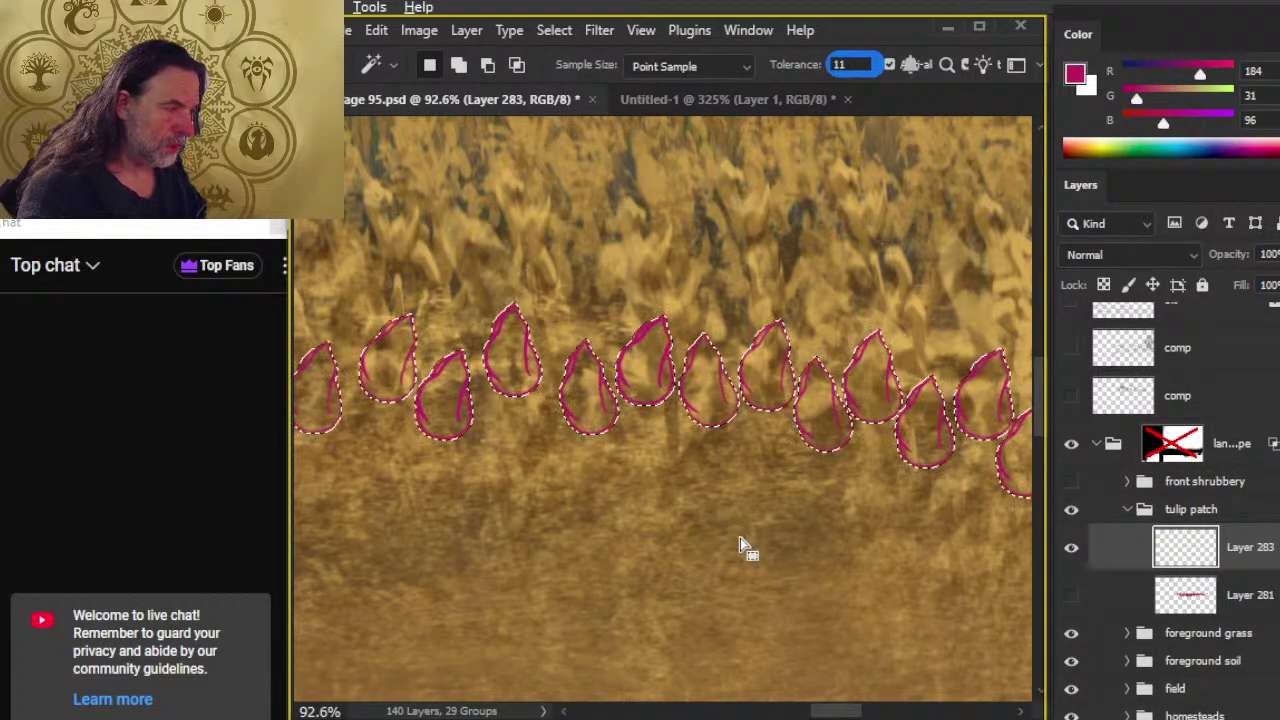
{"action": "left_click", "coordinate": [556, 30]}
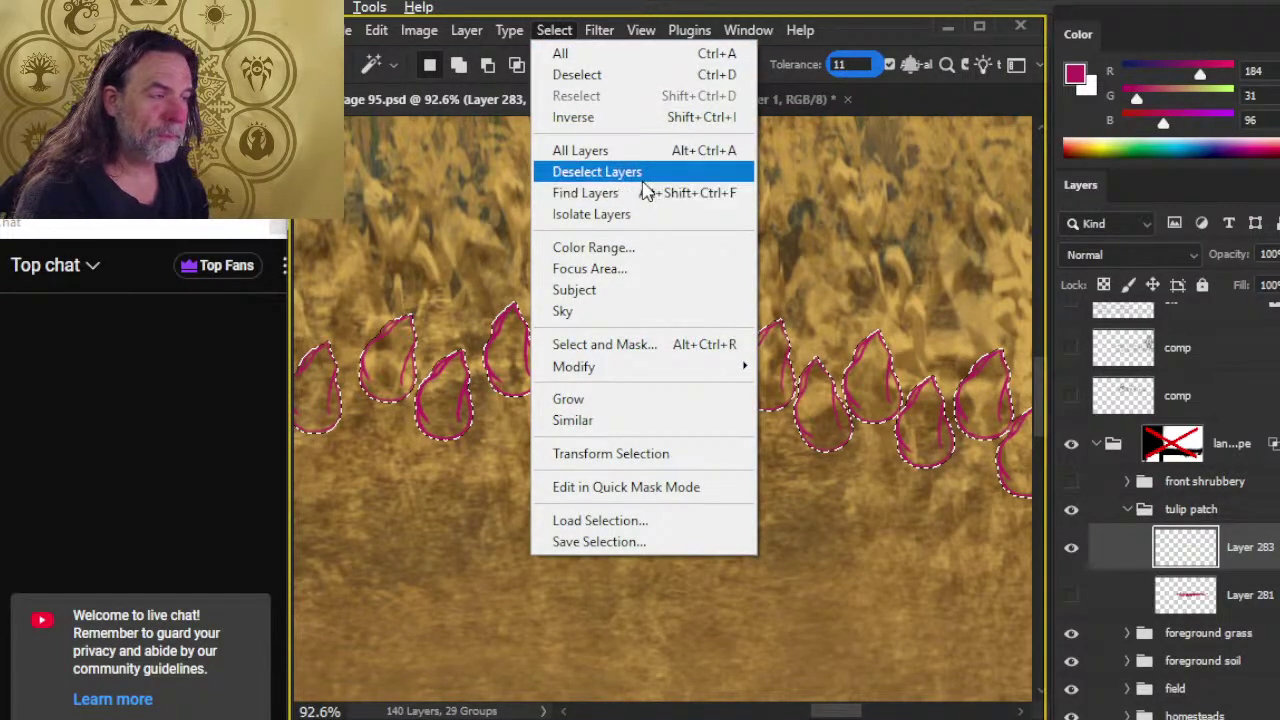
{"action": "left_click", "coordinate": [648, 117]}
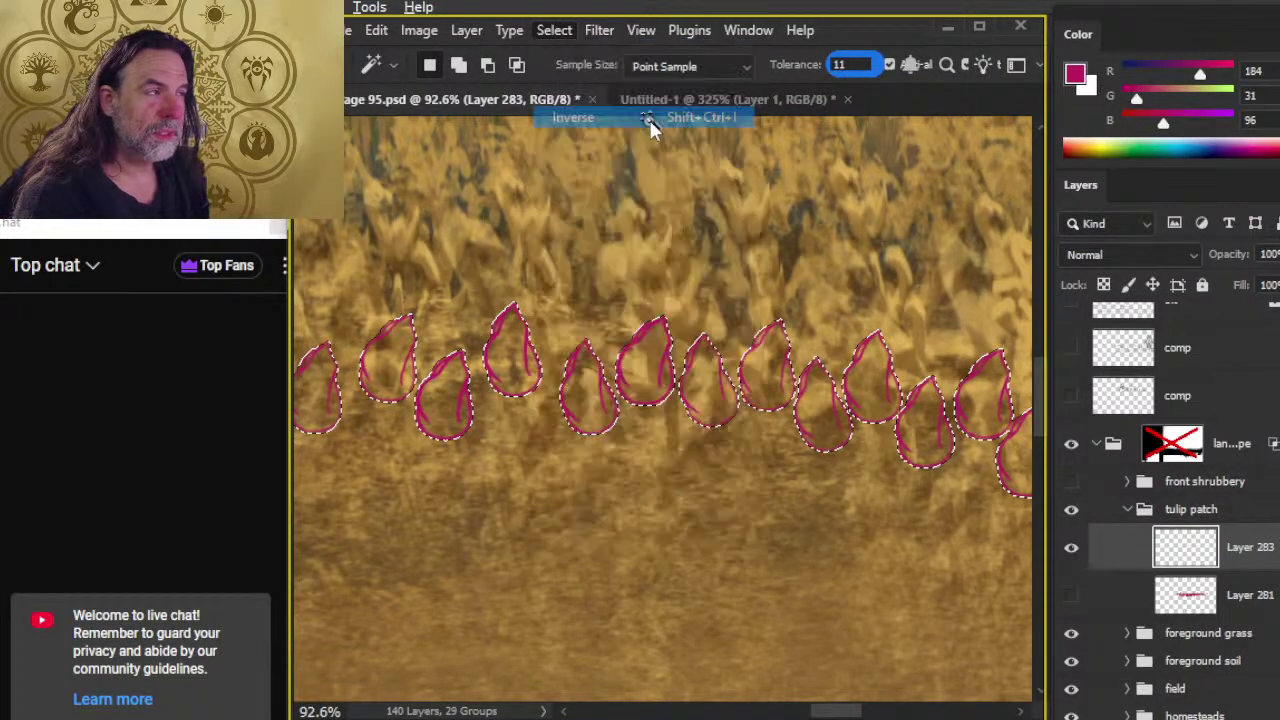
- Sample a light pink (RGB 233, 164, 195) from the tulip reference photo as foreground, with magenta as the background colour
{"action": "key", "text": "z"}
{"action": "left_click_drag", "start_coordinate": [837, 597], "coordinate": [434, 529]}
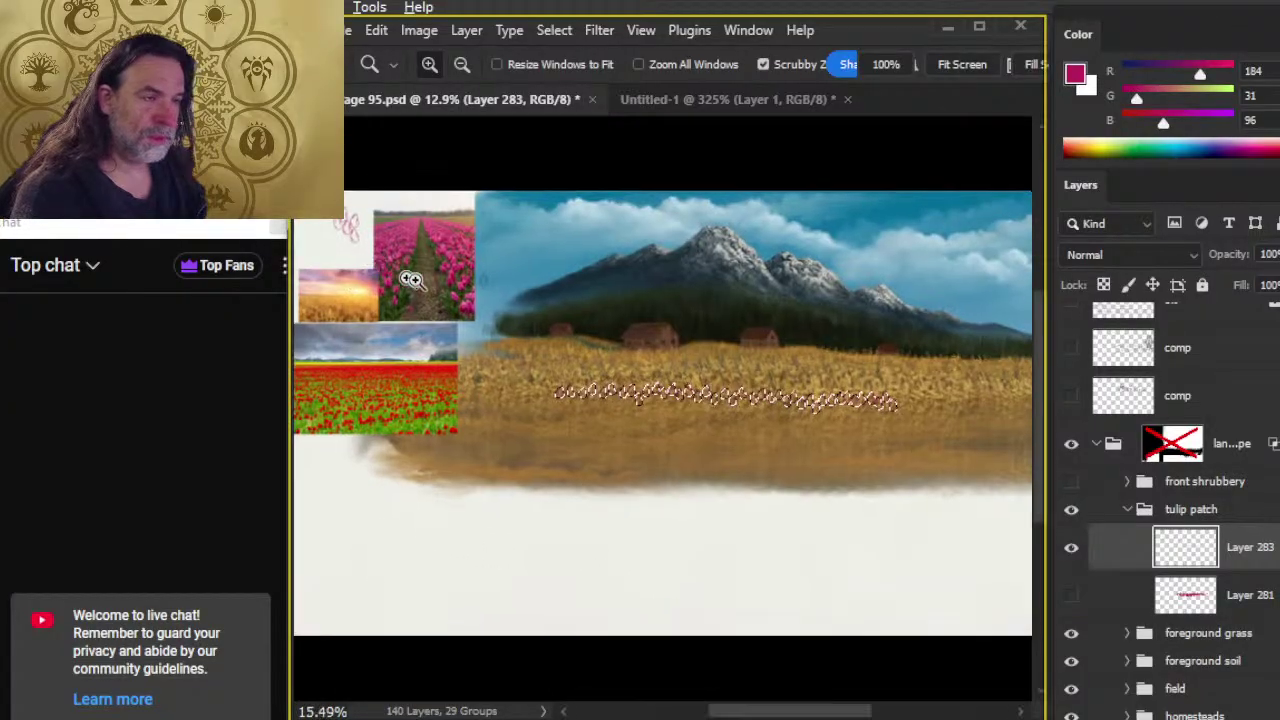
{"action": "left_click_drag", "start_coordinate": [410, 279], "coordinate": [641, 449]}
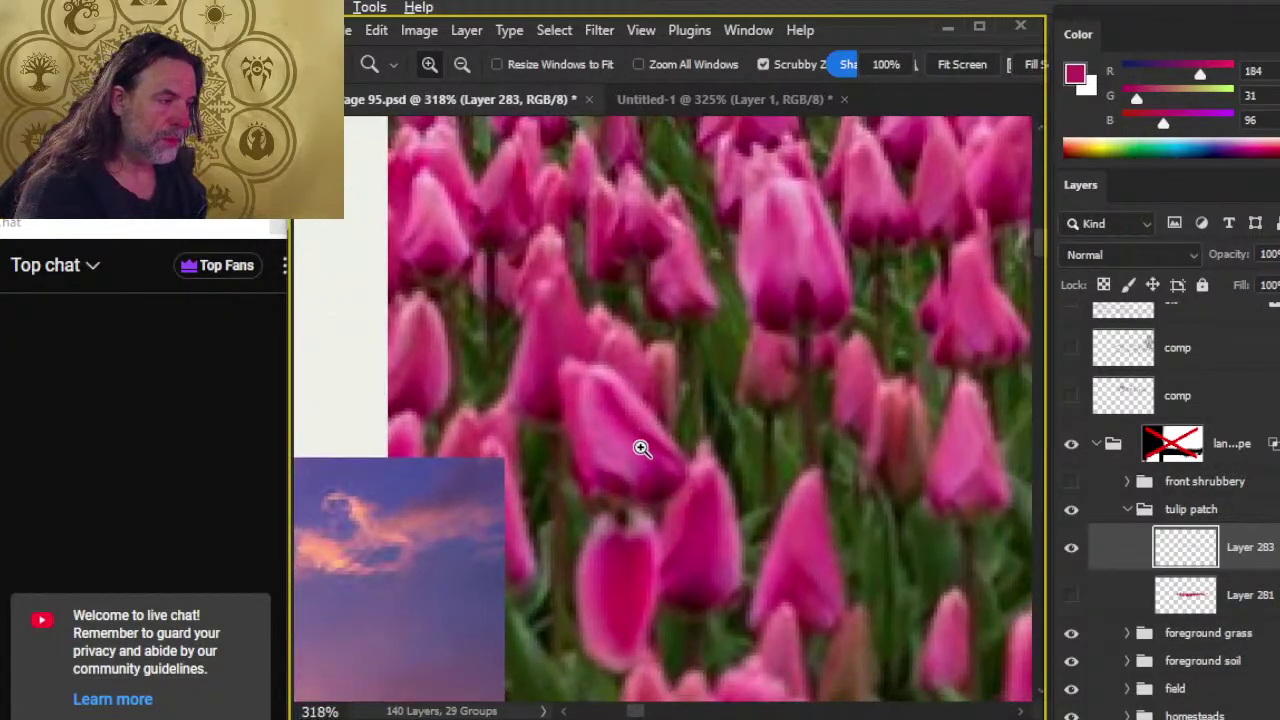
{"action": "key", "text": "b"}
{"action": "key", "text": "x"}
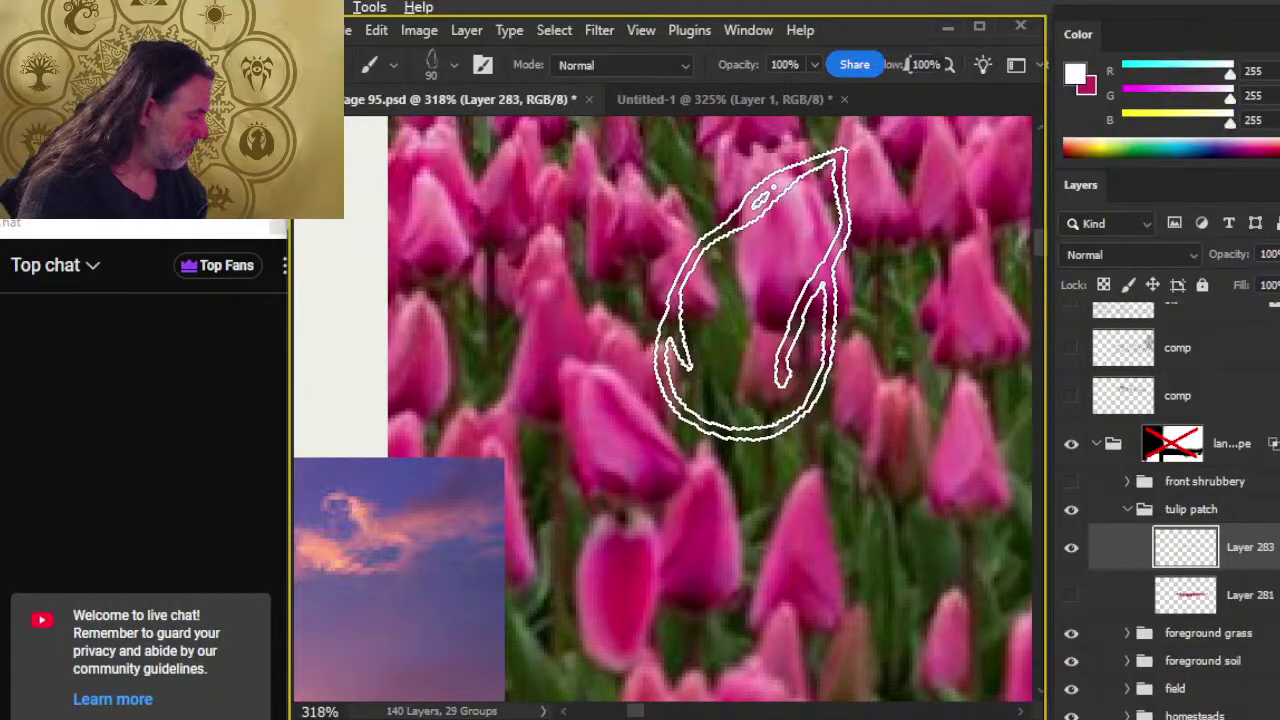
{"action": "left_click", "coordinate": [783, 265], "text": "alt"}
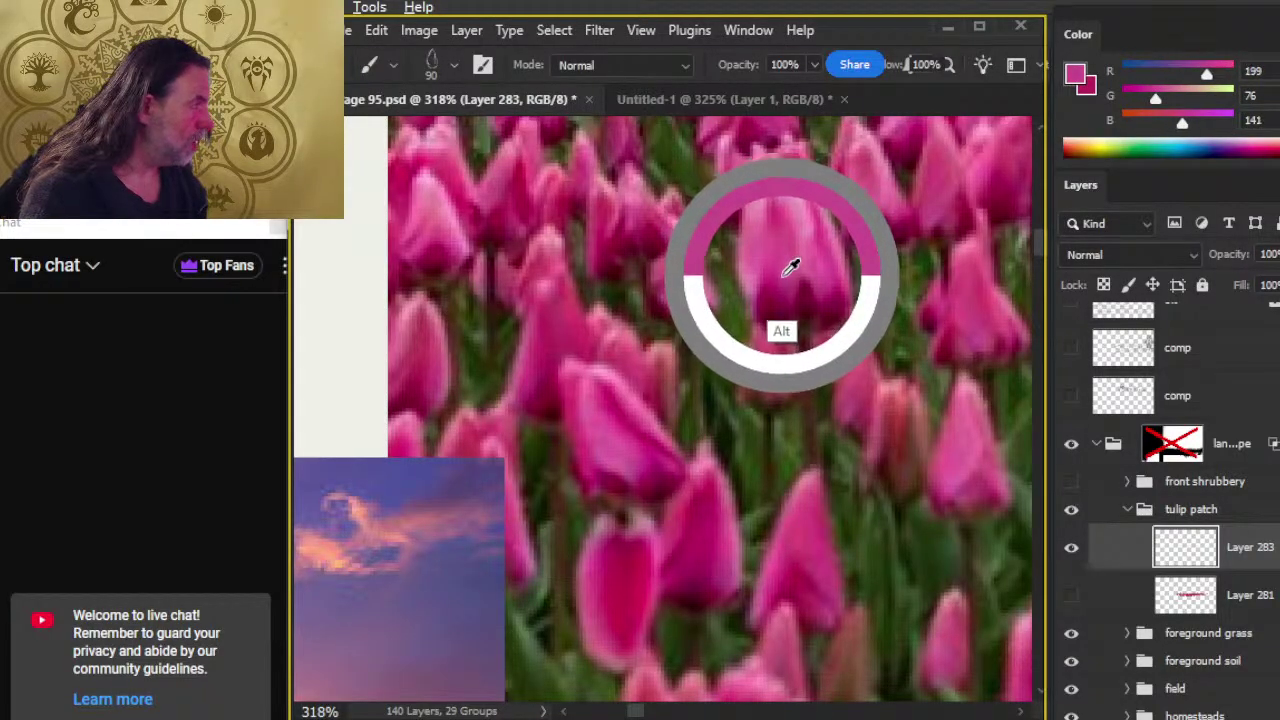
{"action": "left_click_drag", "start_coordinate": [790, 265], "coordinate": [755, 282]}
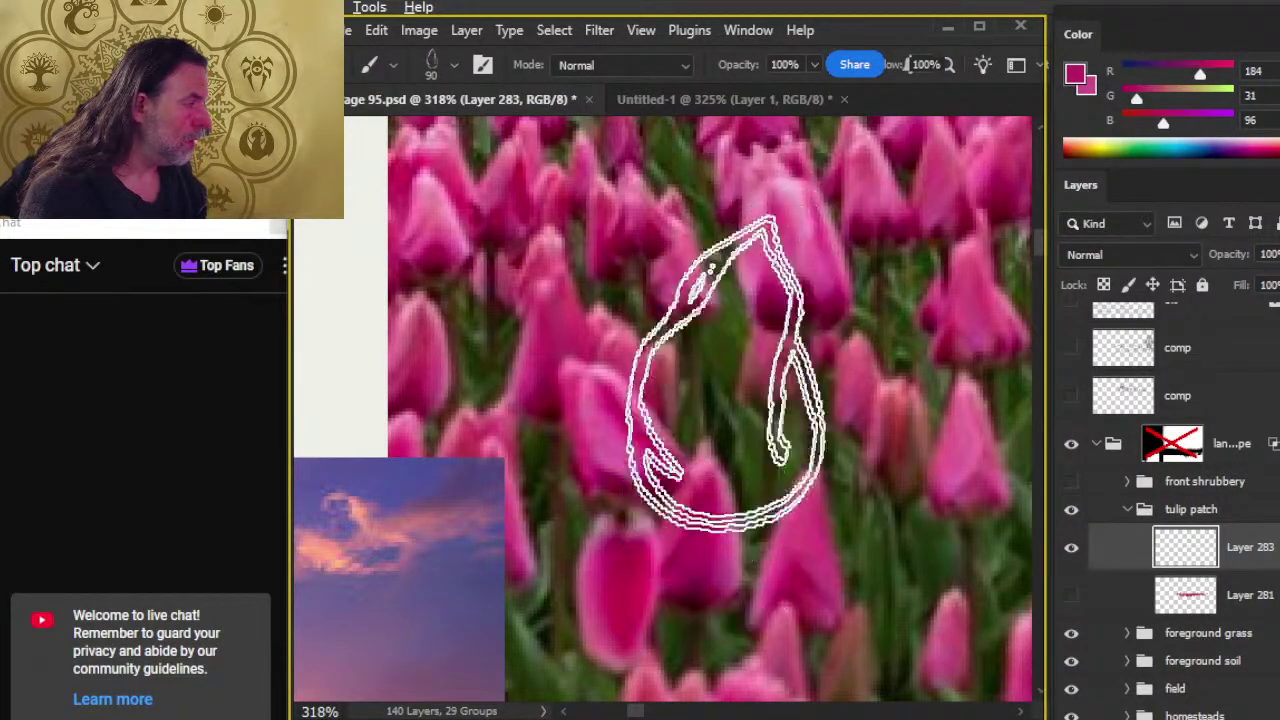
{"action": "left_click", "coordinate": [803, 193], "text": "alt"}
{"action": "left_click_drag", "start_coordinate": [803, 193], "coordinate": [803, 193]}
- Paint the selected buds at the left end of the row light pink with the tulip bud brush
{"action": "key", "text": "z"}
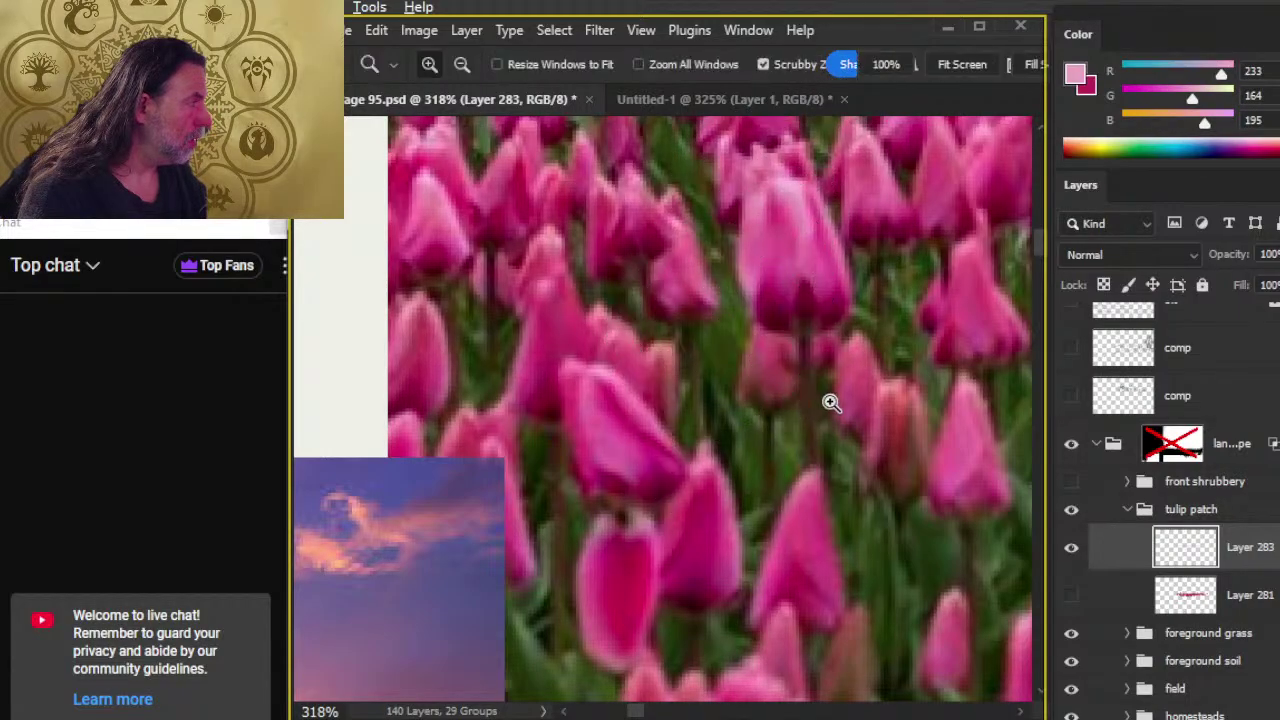
{"action": "left_click_drag", "start_coordinate": [829, 400], "coordinate": [707, 357]}
{"action": "left_click_drag", "start_coordinate": [888, 500], "coordinate": [700, 468]}
{"action": "key", "text": "space"}
{"action": "left_click_drag", "start_coordinate": [840, 537], "coordinate": [311, 397]}
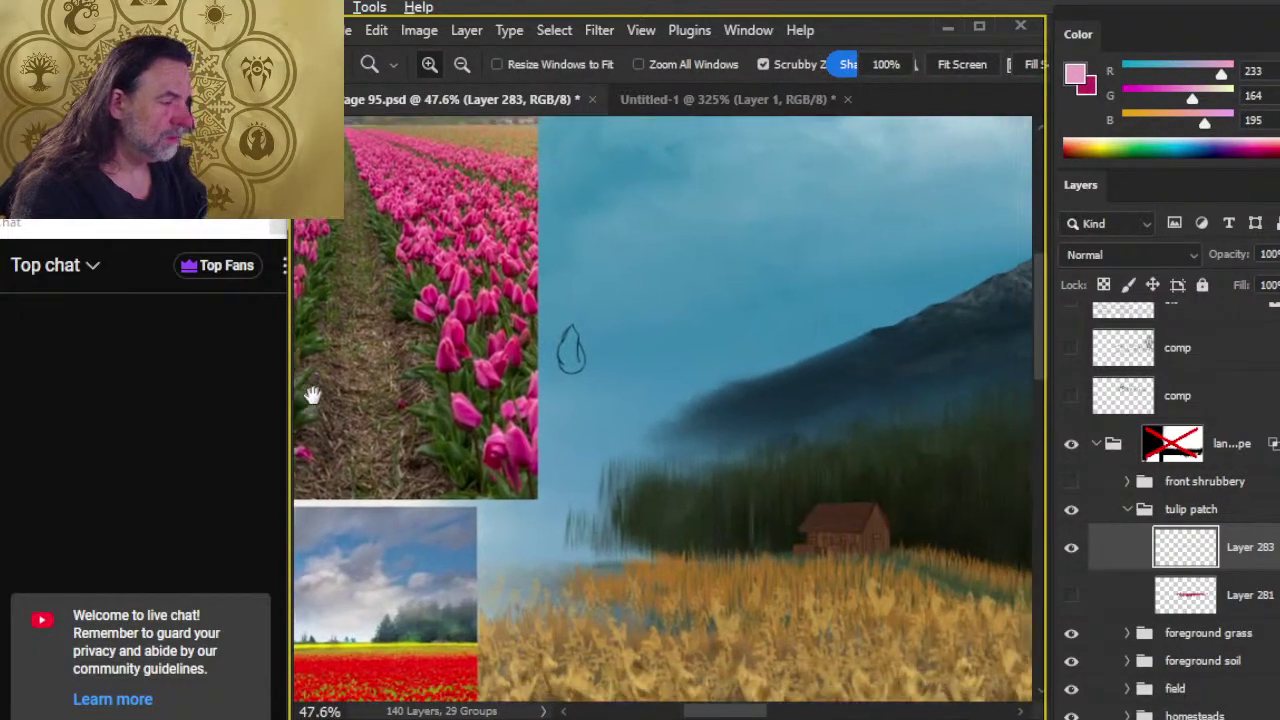
{"action": "mouse_move", "coordinate": [915, 604]}
{"action": "left_mouse_down"}
{"action": "mouse_move", "coordinate": [780, 511]}
{"action": "mouse_move", "coordinate": [711, 286]}
{"action": "left_mouse_up"}
{"action": "left_click_drag", "start_coordinate": [714, 517], "coordinate": [566, 537]}
{"action": "left_click_drag", "start_coordinate": [660, 323], "coordinate": [786, 357]}
{"action": "key", "text": "space"}
{"action": "left_click_drag", "start_coordinate": [782, 435], "coordinate": [690, 530]}
{"action": "key", "text": "b"}
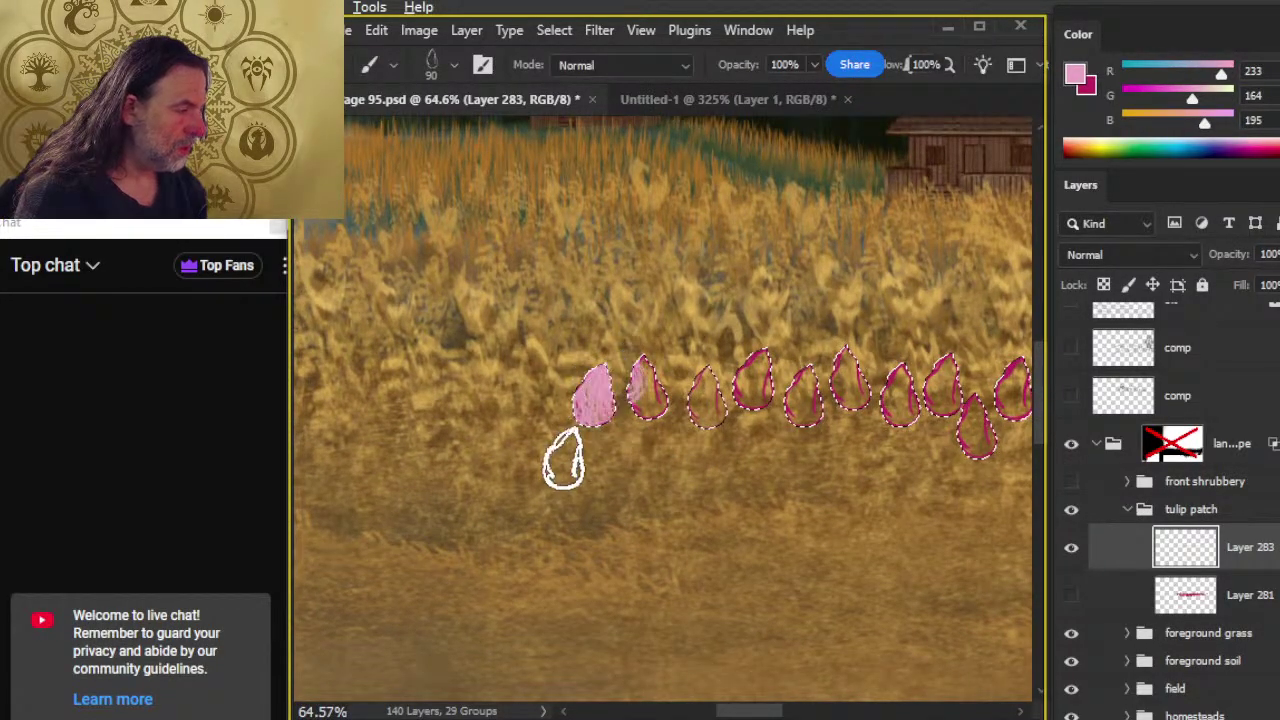
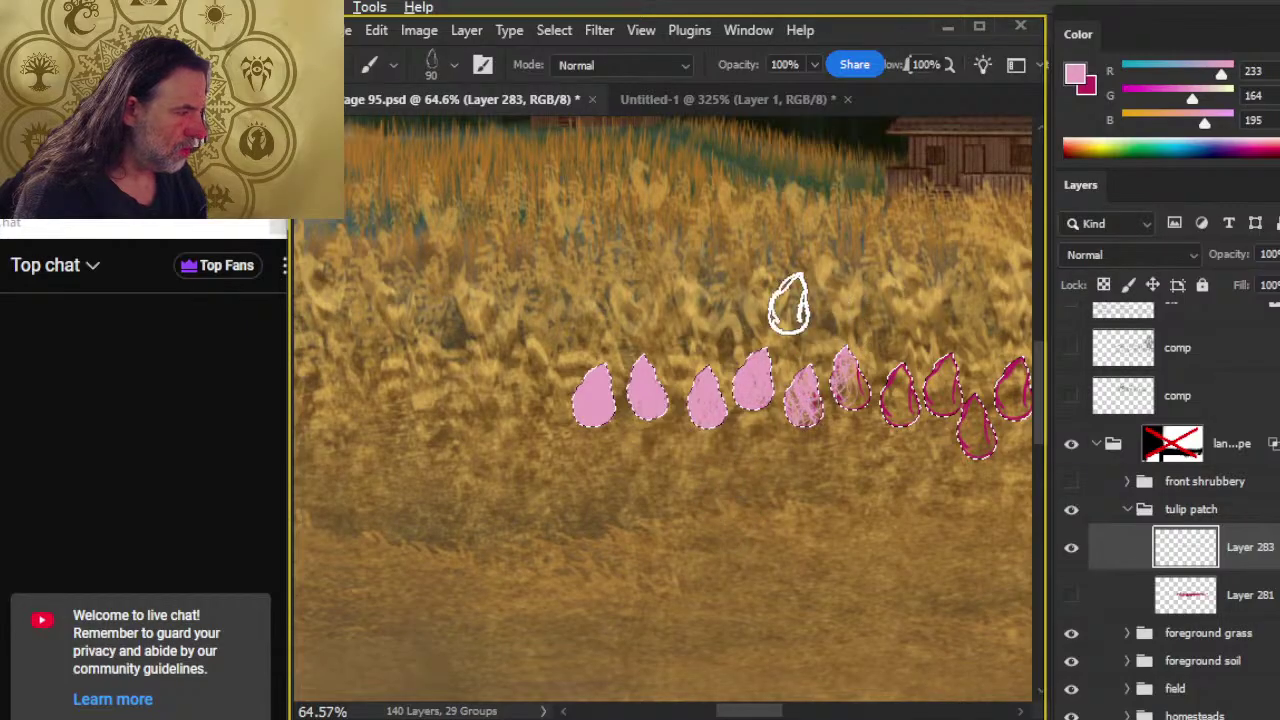
- Switch to the 90 px round brush and fill the remaining selected buds rightward along the row with light pink
{"action": "right_click", "coordinate": [800, 485]}
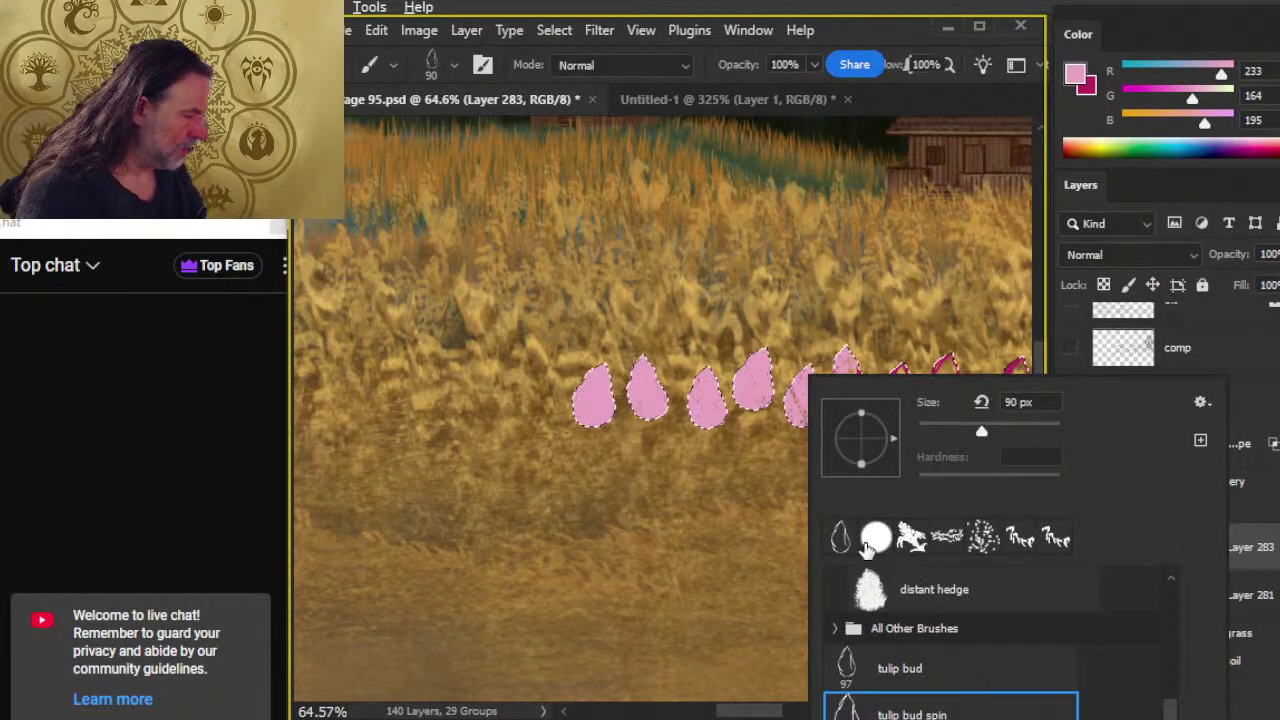
{"action": "left_click", "coordinate": [873, 540]}
{"action": "key", "text": "Return"}
{"action": "mouse_move", "coordinate": [814, 409]}
{"action": "left_mouse_down"}
{"action": "mouse_move", "coordinate": [599, 434]}
{"action": "mouse_move", "coordinate": [986, 395]}
{"action": "mouse_move", "coordinate": [779, 332]}
{"action": "mouse_move", "coordinate": [704, 383]}
{"action": "left_mouse_up"}
{"action": "left_click_drag", "start_coordinate": [872, 418], "coordinate": [502, 358]}
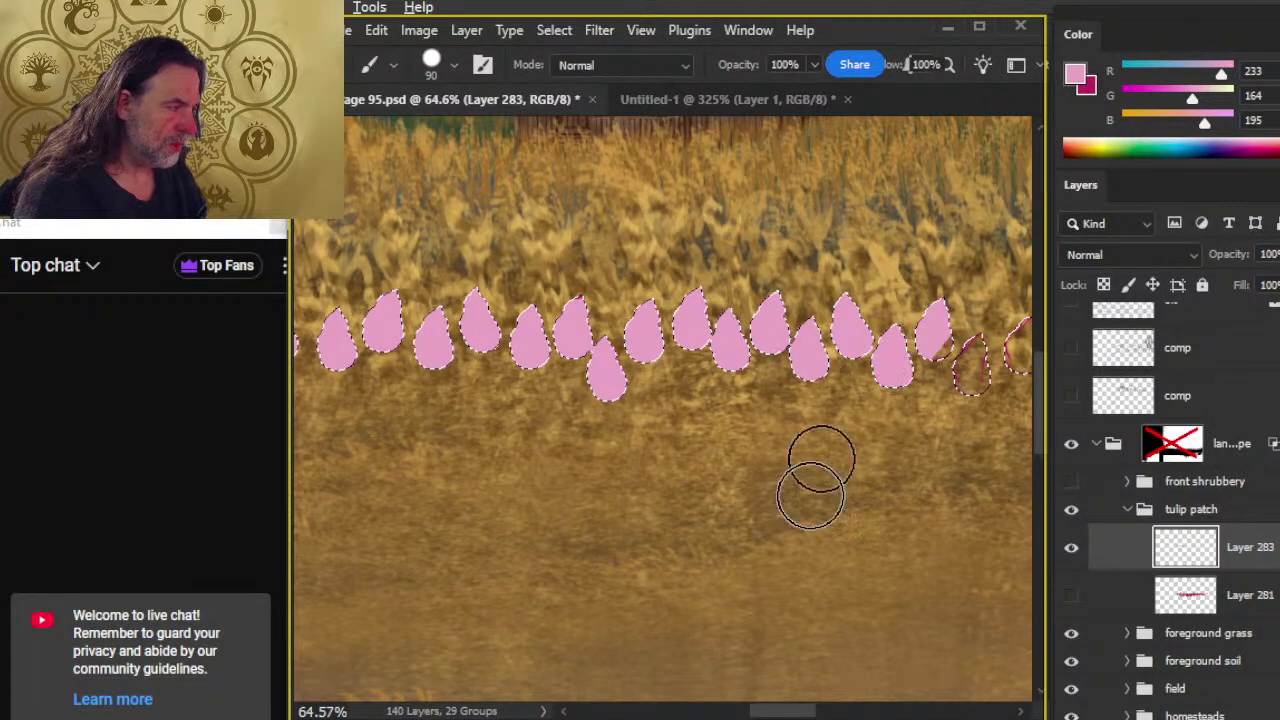
{"action": "left_click_drag", "start_coordinate": [692, 494], "coordinate": [377, 479]}
{"action": "mouse_move", "coordinate": [592, 285]}
{"action": "left_mouse_down"}
{"action": "mouse_move", "coordinate": [592, 233]}
{"action": "mouse_move", "coordinate": [523, 266]}
{"action": "left_mouse_up"}
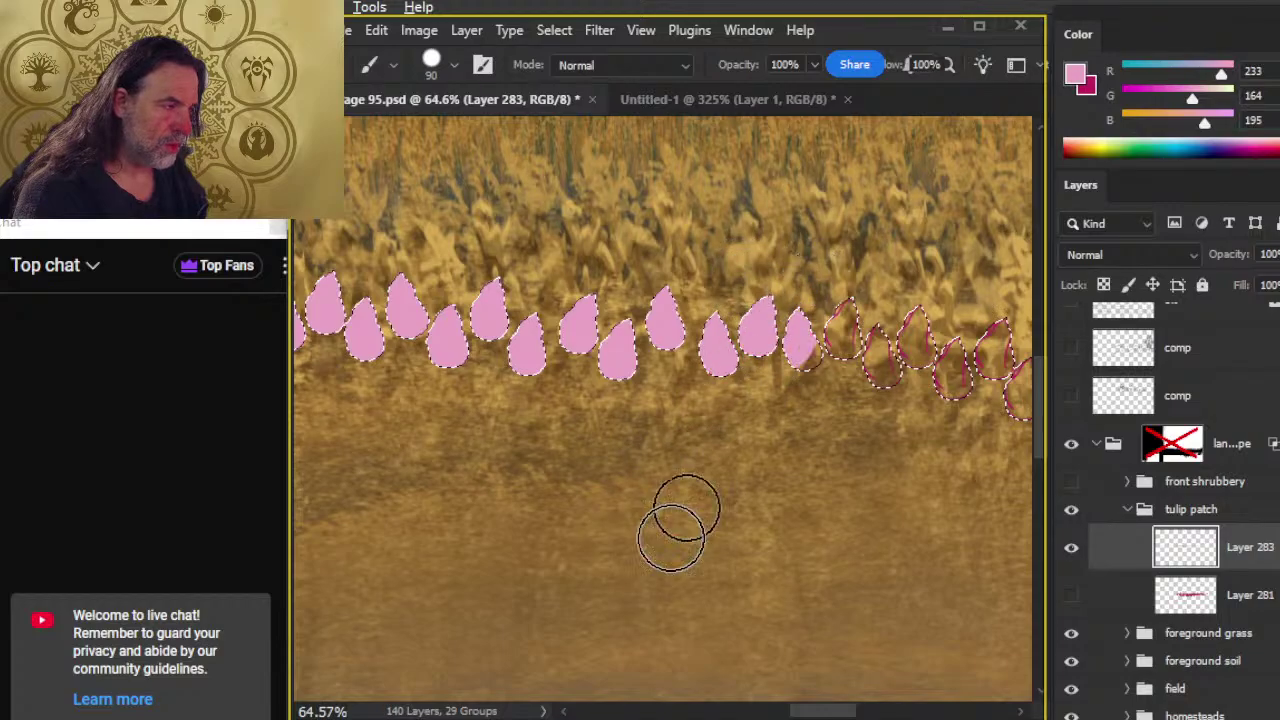
{"action": "left_click_drag", "start_coordinate": [830, 325], "coordinate": [840, 342]}
{"action": "left_click_drag", "start_coordinate": [940, 300], "coordinate": [1005, 385]}
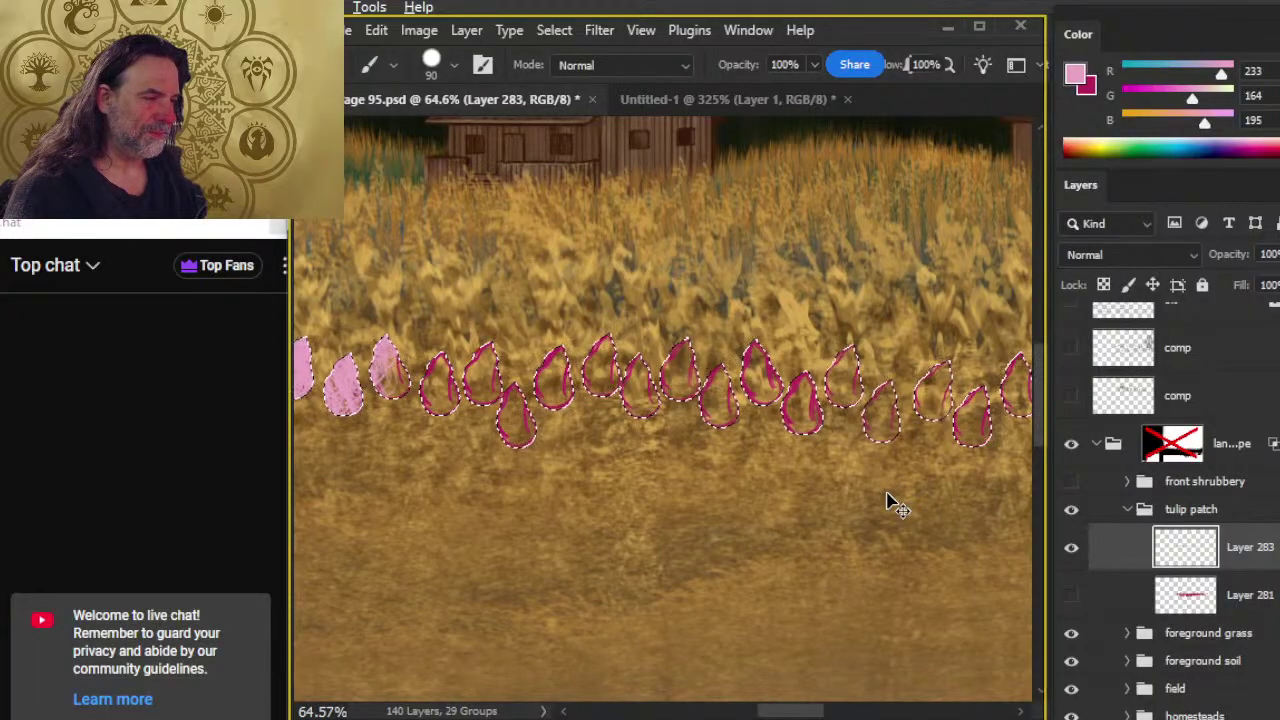
- Undo the light pink fills in the row of buds
{"action": "key", "text": "ctrl+z"}
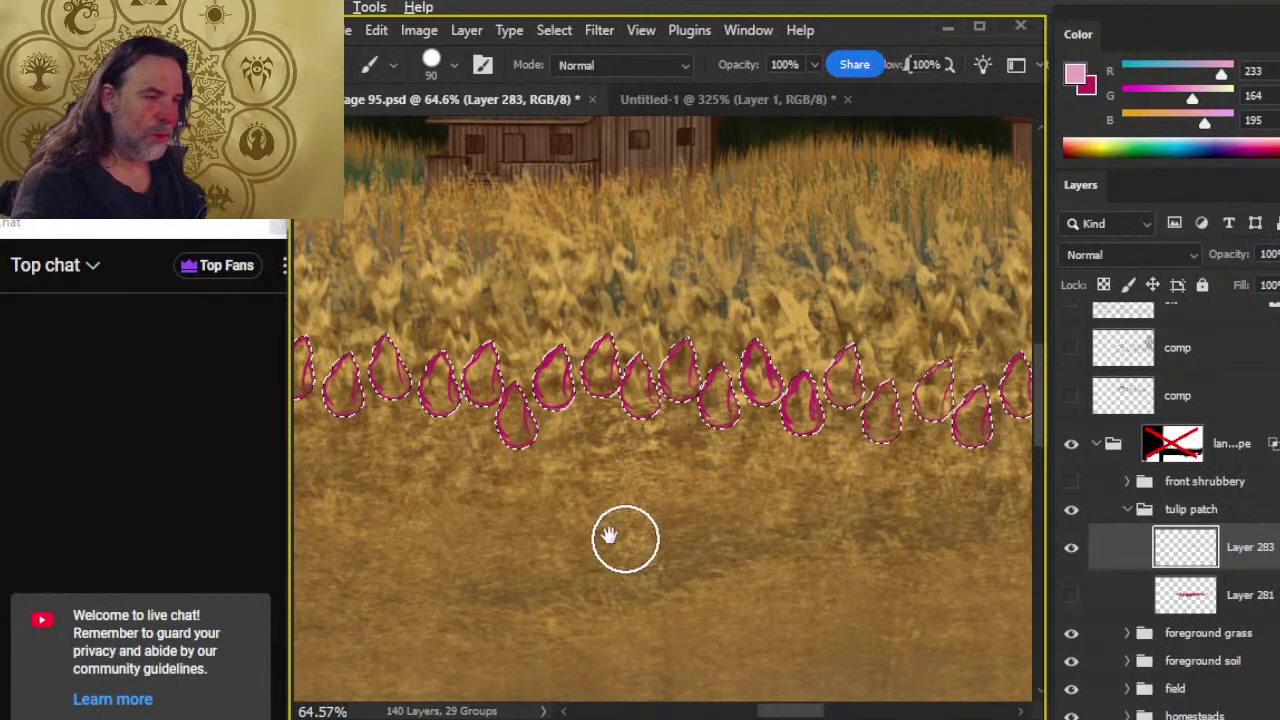
{"action": "left_click_drag", "start_coordinate": [626, 537], "coordinate": [863, 486]}
{"action": "key", "text": "ctrl+d"}
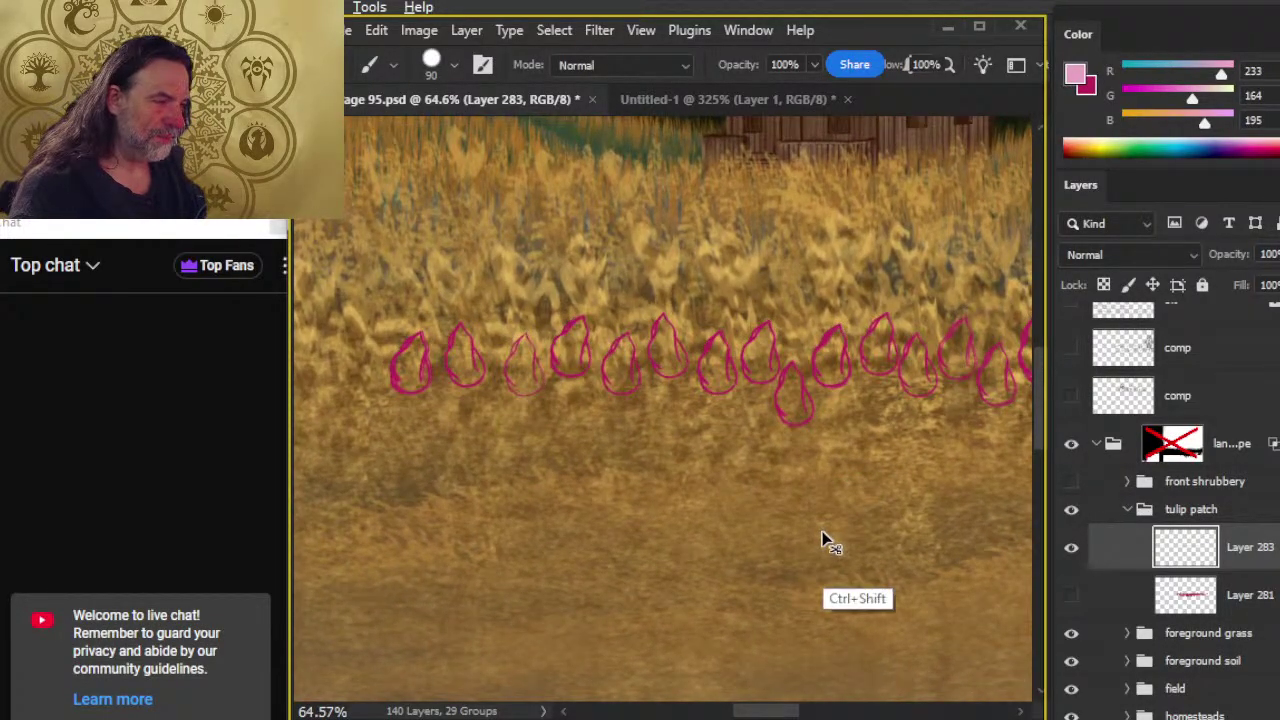
- Swap magenta to the foreground colour and add an empty layer between Layer 283 and Layer 281 in the tulip patch group
{"action": "key", "text": "x"}
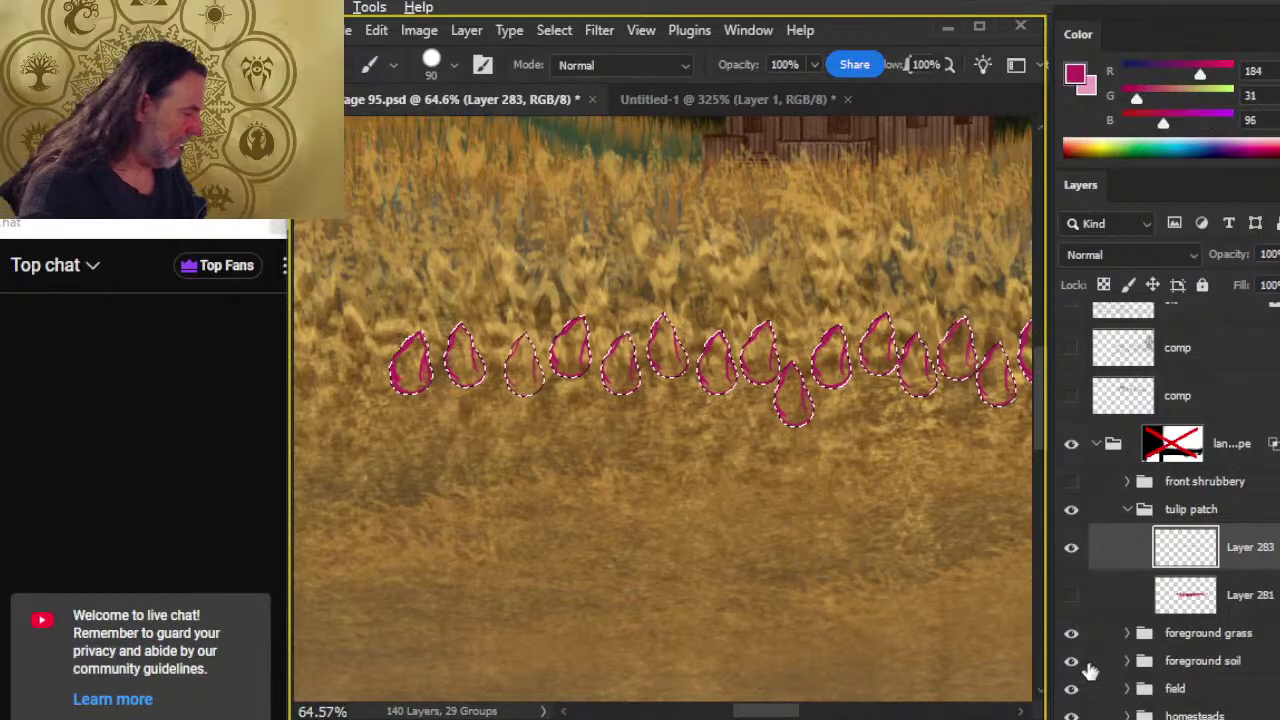
{"action": "left_click", "coordinate": [1118, 605]}
{"action": "key", "text": "ctrl+shift+alt+n"}
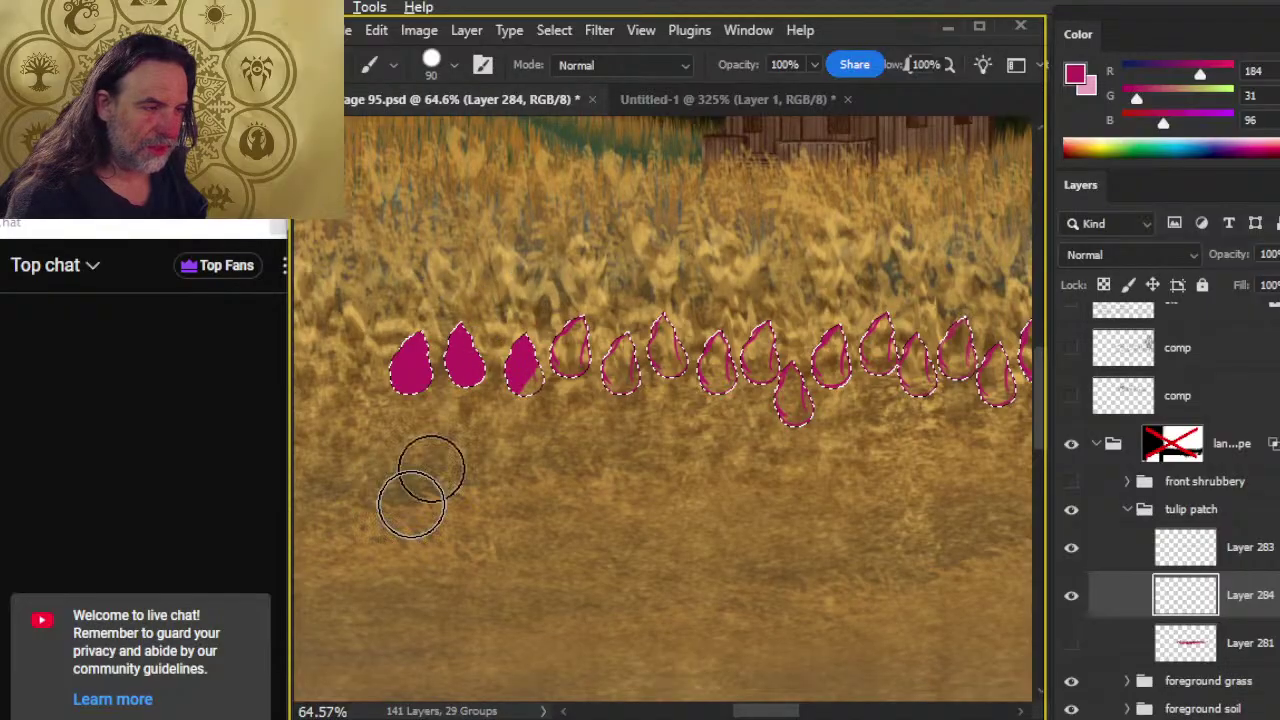
- Fill the selected buds along the whole row with magenta using the 90 px round brush on the new layer
{"action": "left_click_drag", "start_coordinate": [515, 370], "coordinate": [590, 345]}
{"action": "mouse_move", "coordinate": [665, 360]}
{"action": "left_mouse_down"}
{"action": "mouse_move", "coordinate": [752, 438]}
{"action": "mouse_move", "coordinate": [797, 423]}
{"action": "mouse_move", "coordinate": [984, 240]}
{"action": "left_mouse_up"}
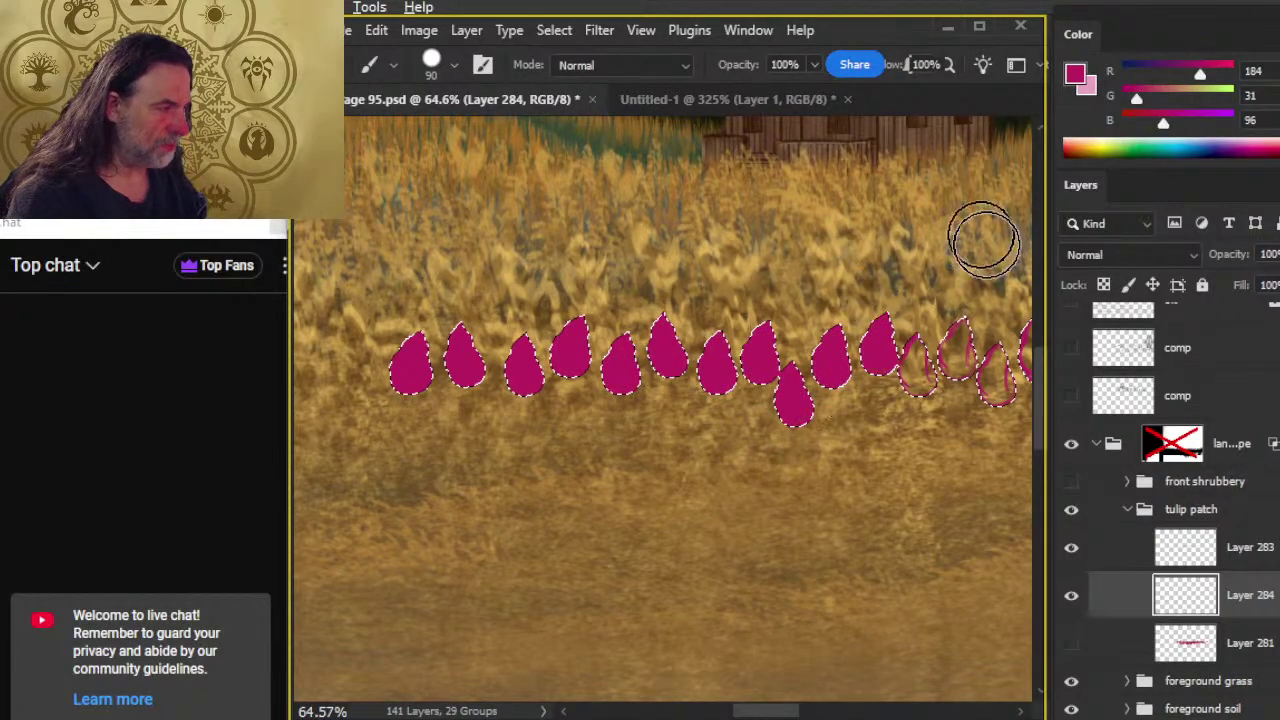
{"action": "left_click_drag", "start_coordinate": [918, 485], "coordinate": [517, 486]}
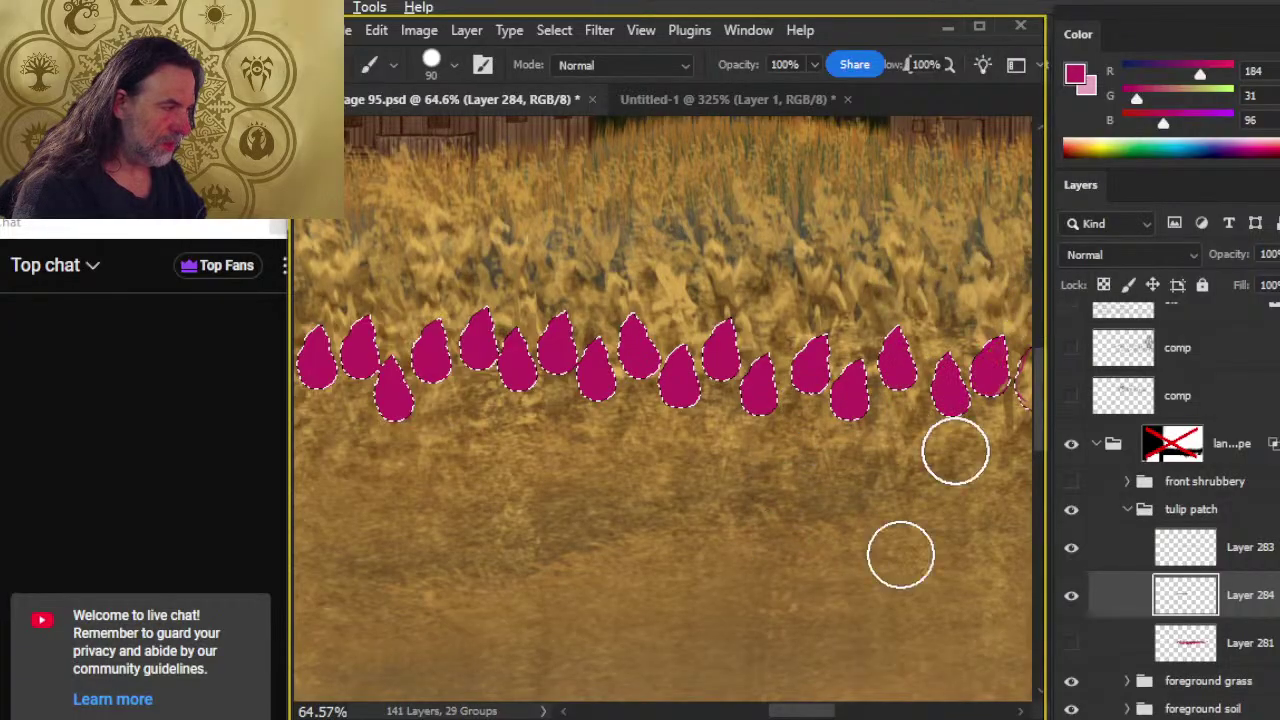
{"action": "left_click_drag", "start_coordinate": [797, 591], "coordinate": [483, 583]}
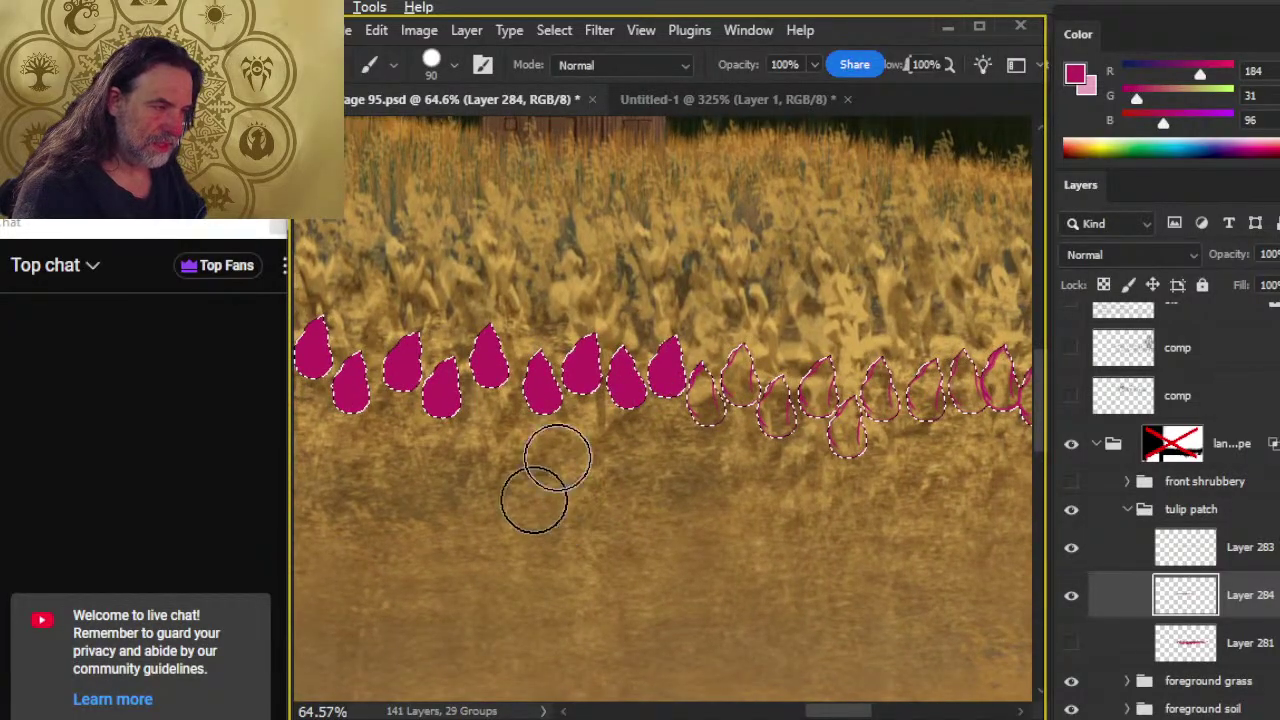
{"action": "left_click_drag", "start_coordinate": [650, 600], "coordinate": [395, 560]}
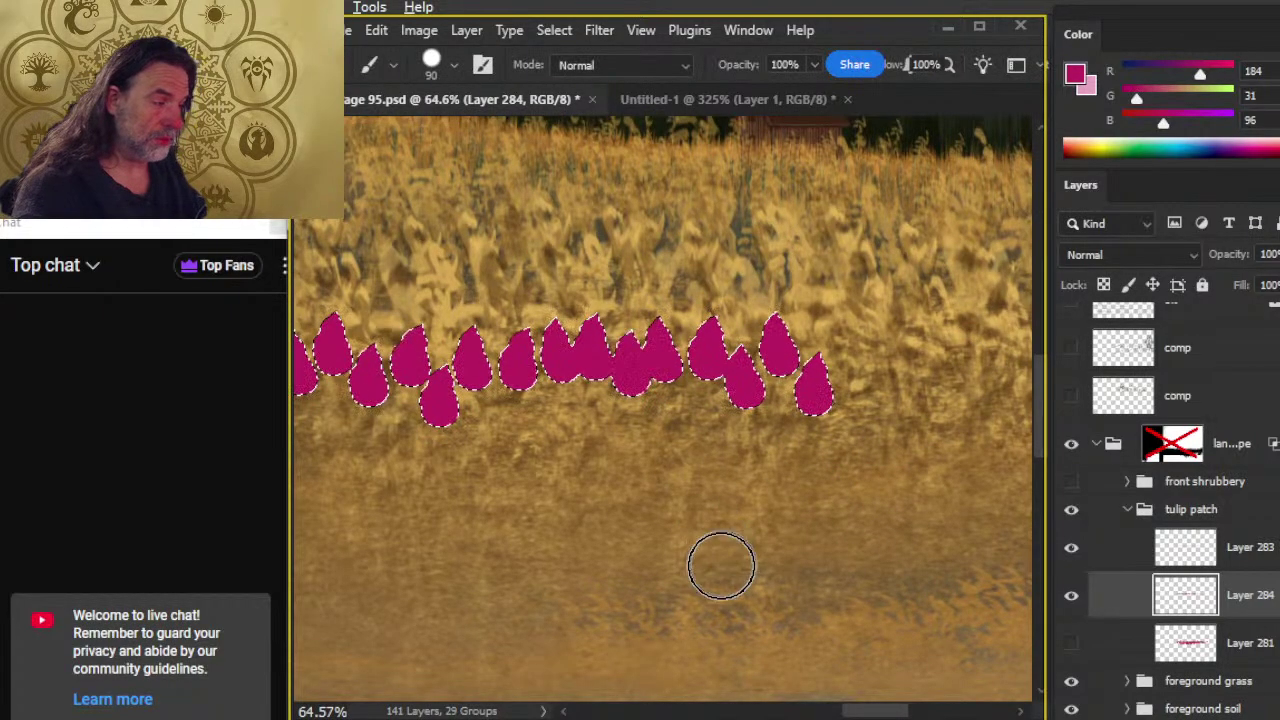
- Show the front shrubbery group and examine how the tulip row sits against the bushes and where it ends
{"action": "key", "text": "ctrl+space"}
{"action": "left_click_drag", "start_coordinate": [797, 523], "coordinate": [517, 486]}
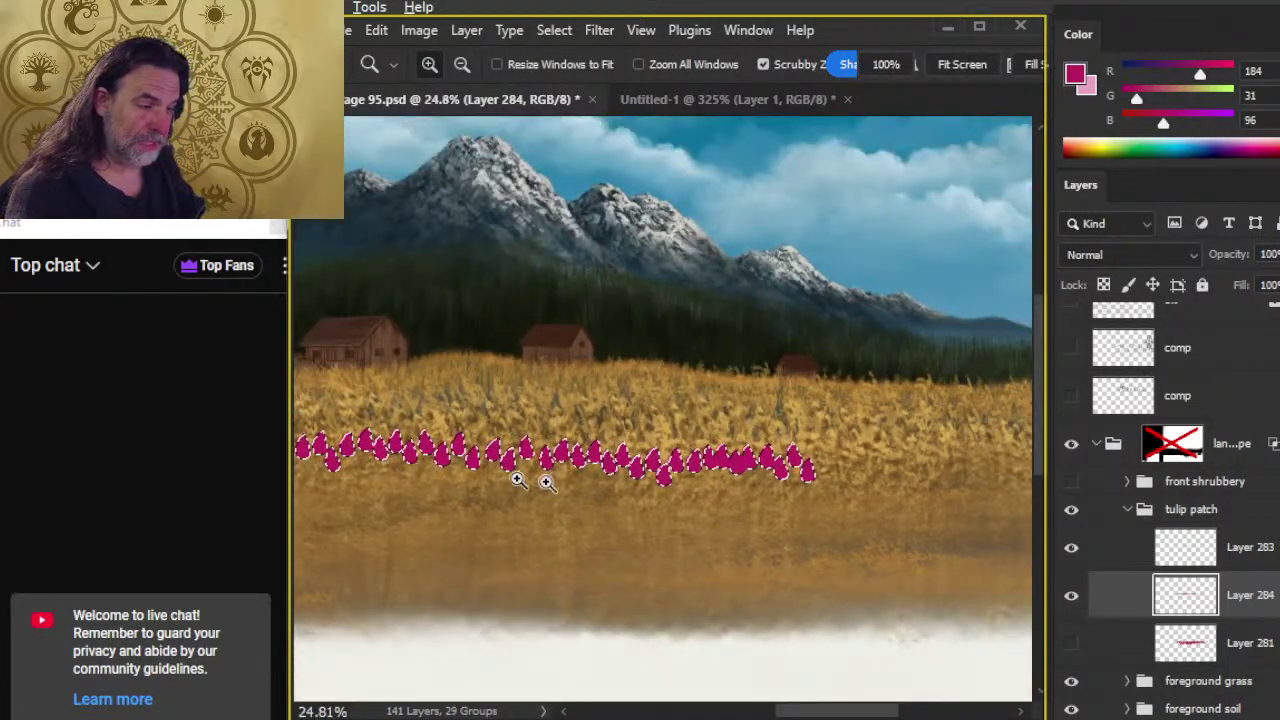
{"action": "left_click_drag", "start_coordinate": [428, 511], "coordinate": [811, 511]}
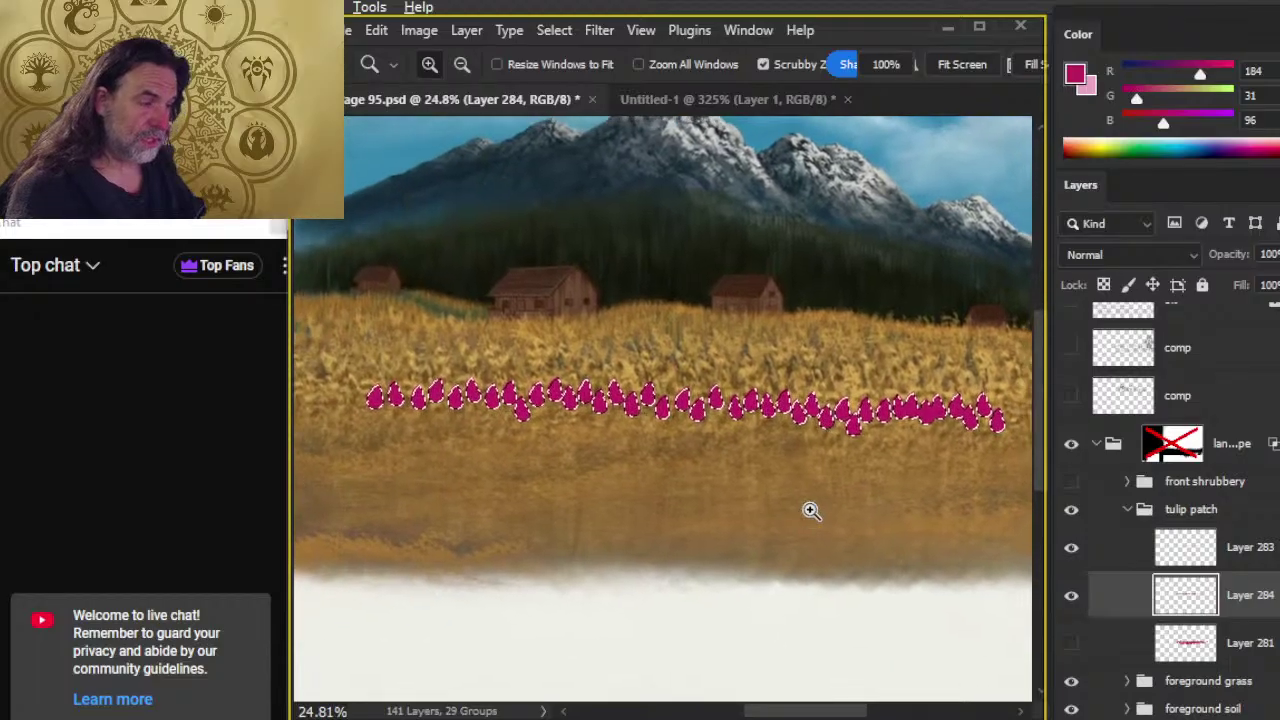
{"action": "scroll", "coordinate": [557, 497], "scroll_direction": "left", "scroll_amount": 5}
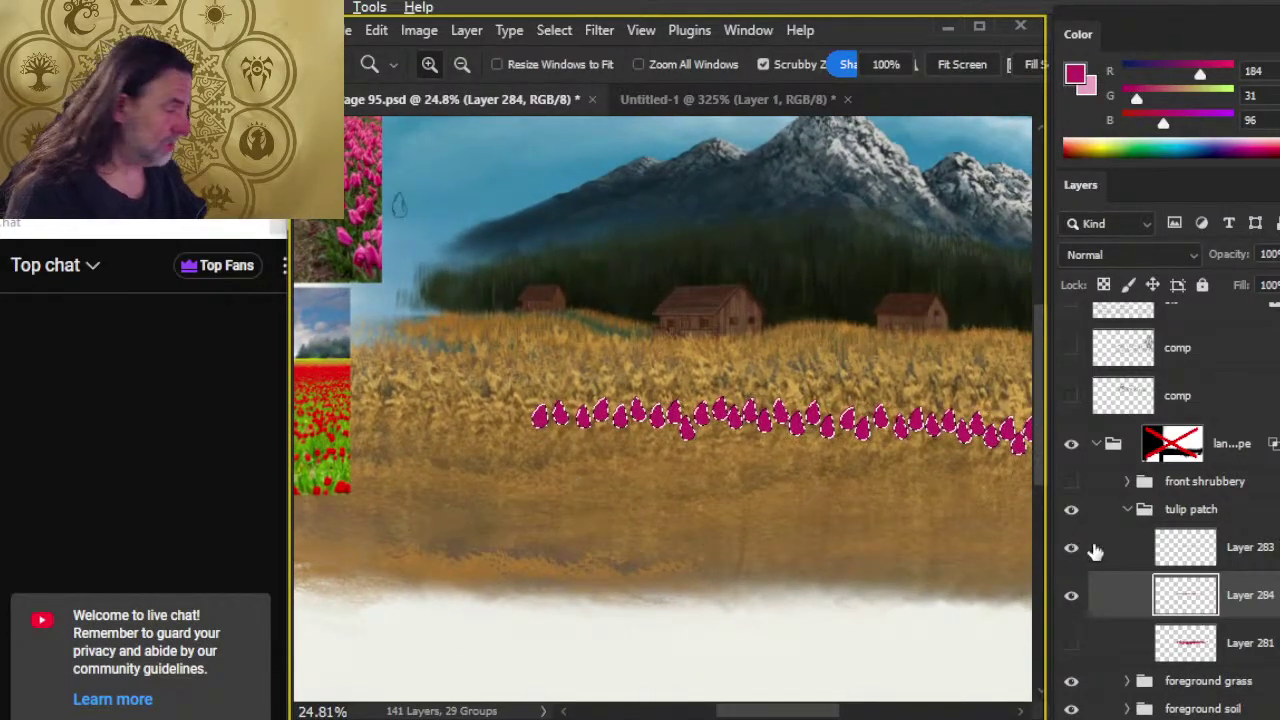
{"action": "left_click", "coordinate": [1073, 483]}
{"action": "left_click_drag", "start_coordinate": [795, 543], "coordinate": [554, 483]}
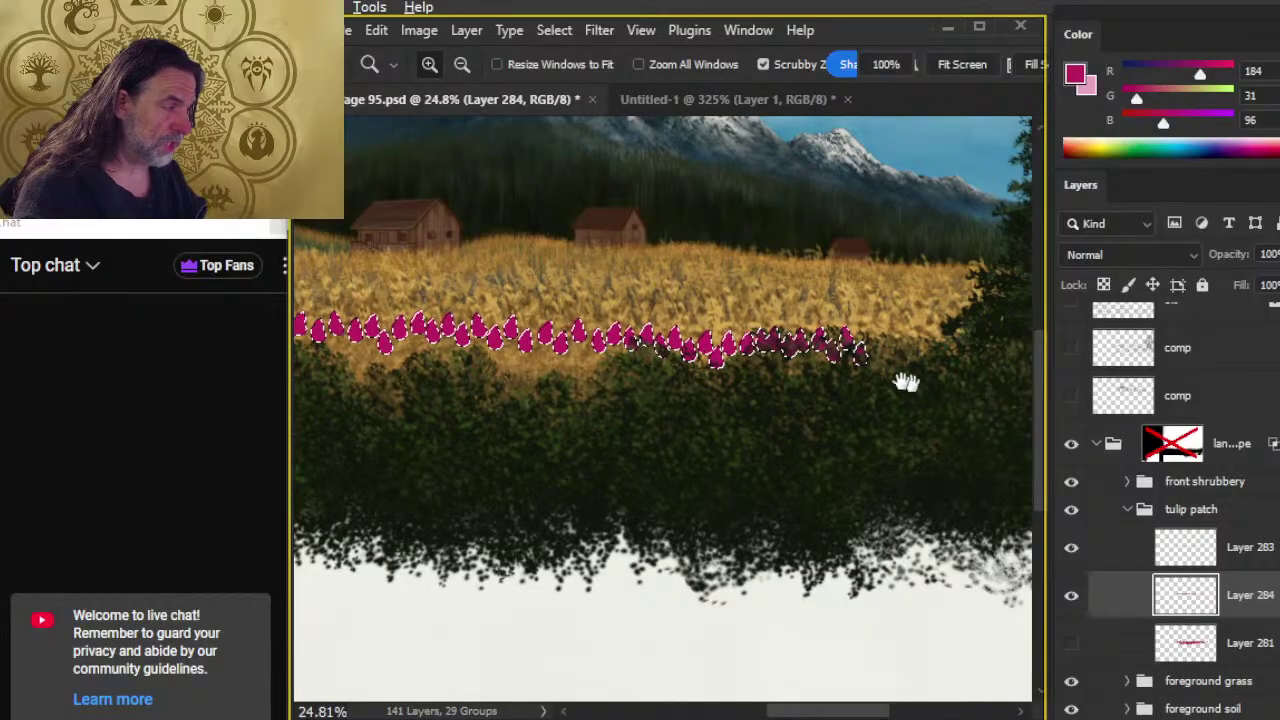
{"action": "left_click_drag", "start_coordinate": [943, 403], "coordinate": [870, 431]}
{"action": "left_click_drag", "start_coordinate": [950, 472], "coordinate": [720, 480]}
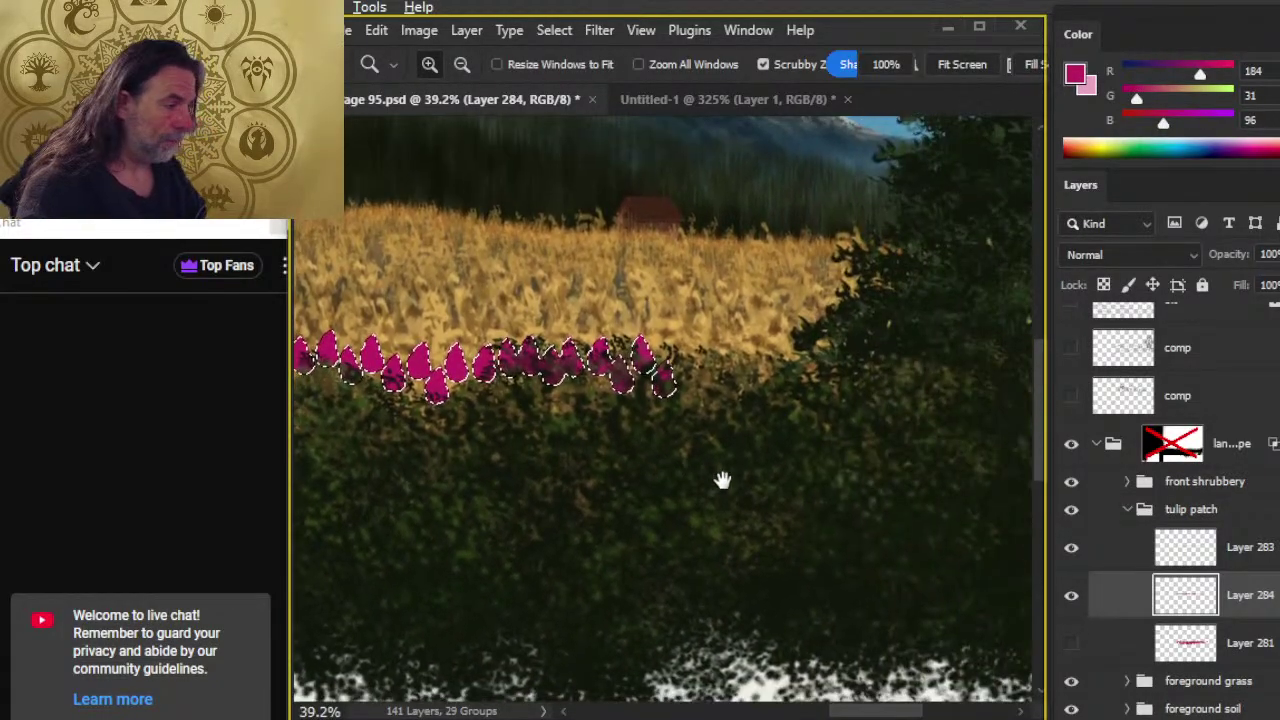
- Make the bud outline layer, Layer 283, active, clear the selection and choose the tulip bud brush
{"action": "left_click", "coordinate": [1145, 555]}
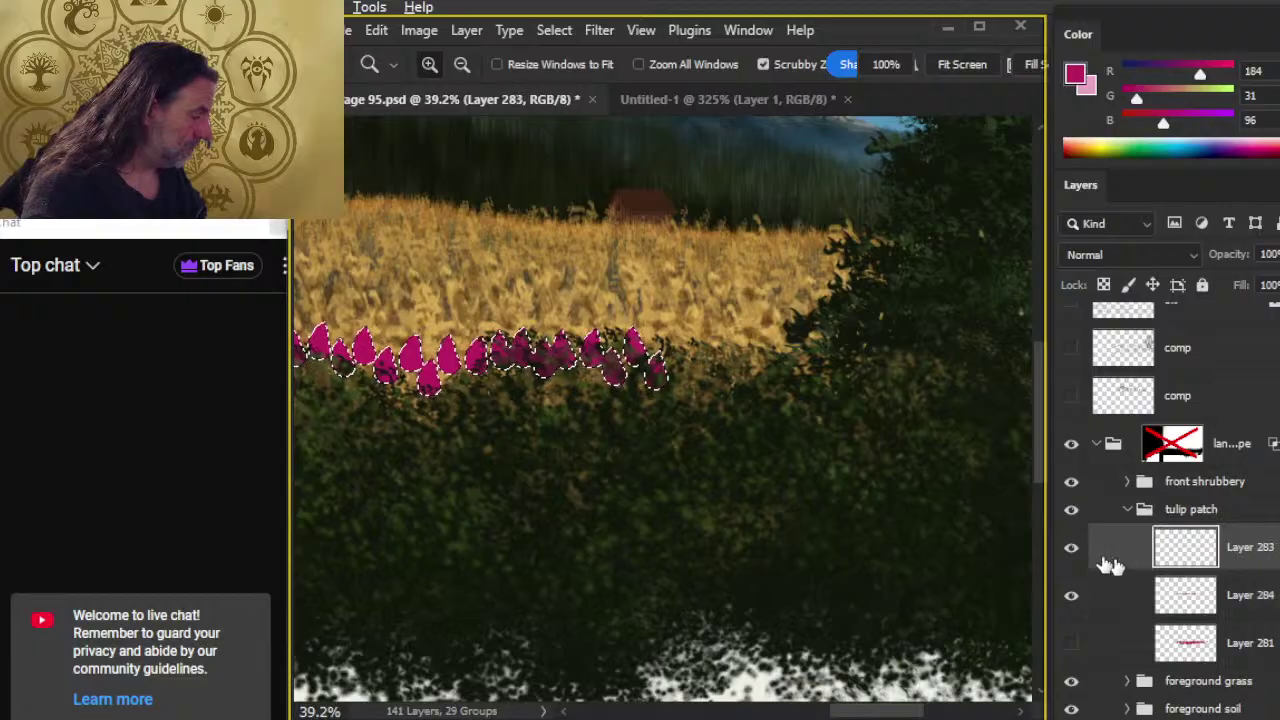
{"action": "key", "text": "l"}
{"action": "left_click", "coordinate": [740, 411]}
{"action": "key", "text": "b"}
{"action": "right_click", "coordinate": [743, 414]}
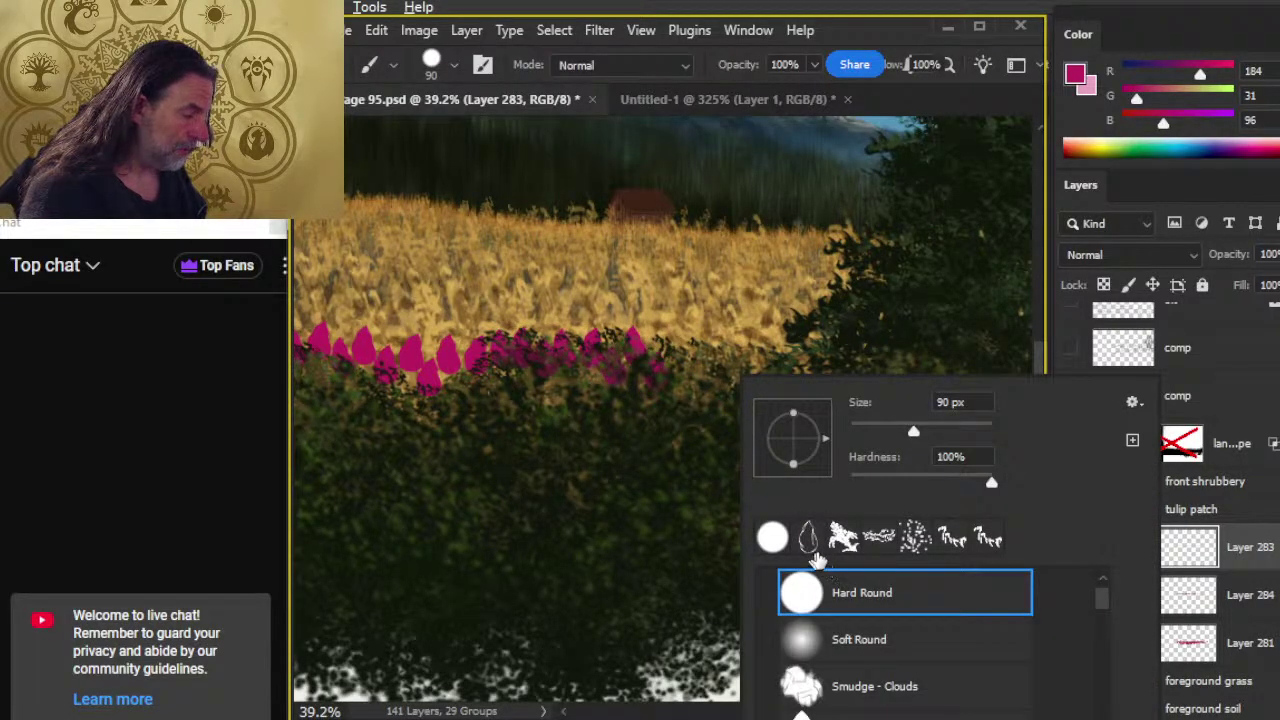
{"action": "left_click", "coordinate": [810, 543]}
{"action": "key", "text": "Return"}
{"action": "key", "text": "z"}
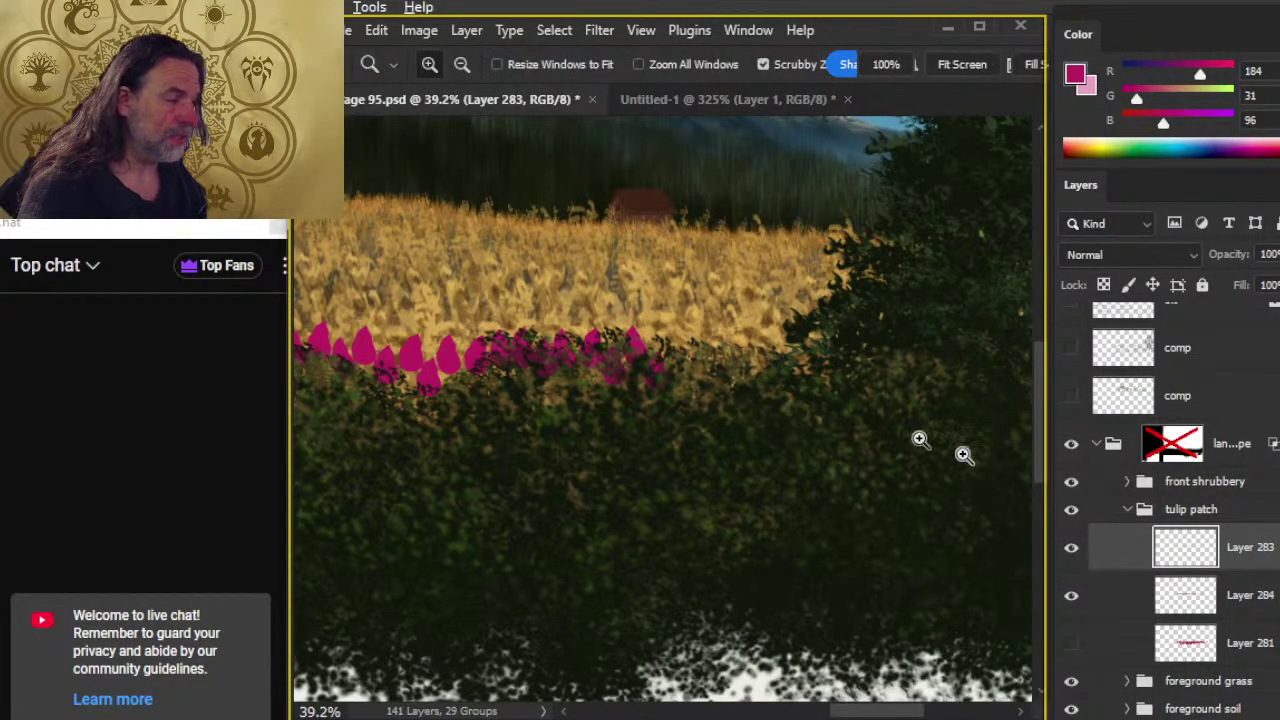
- Hide the front shrubbery and stamp eight staggered magenta bud outlines extending the tulip row rightward, checking the row against the shrubbery
{"action": "left_click", "coordinate": [1071, 483]}
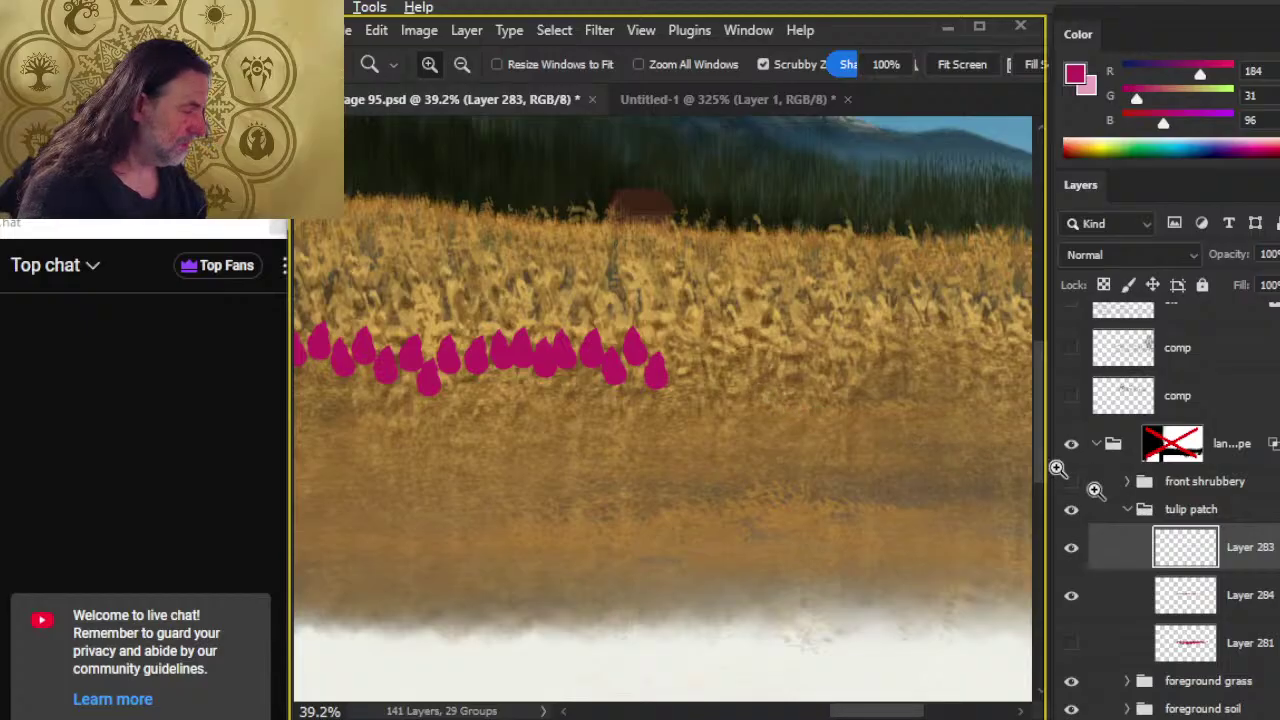
{"action": "left_click_drag", "start_coordinate": [702, 405], "coordinate": [752, 410]}
{"action": "key", "text": "b"}
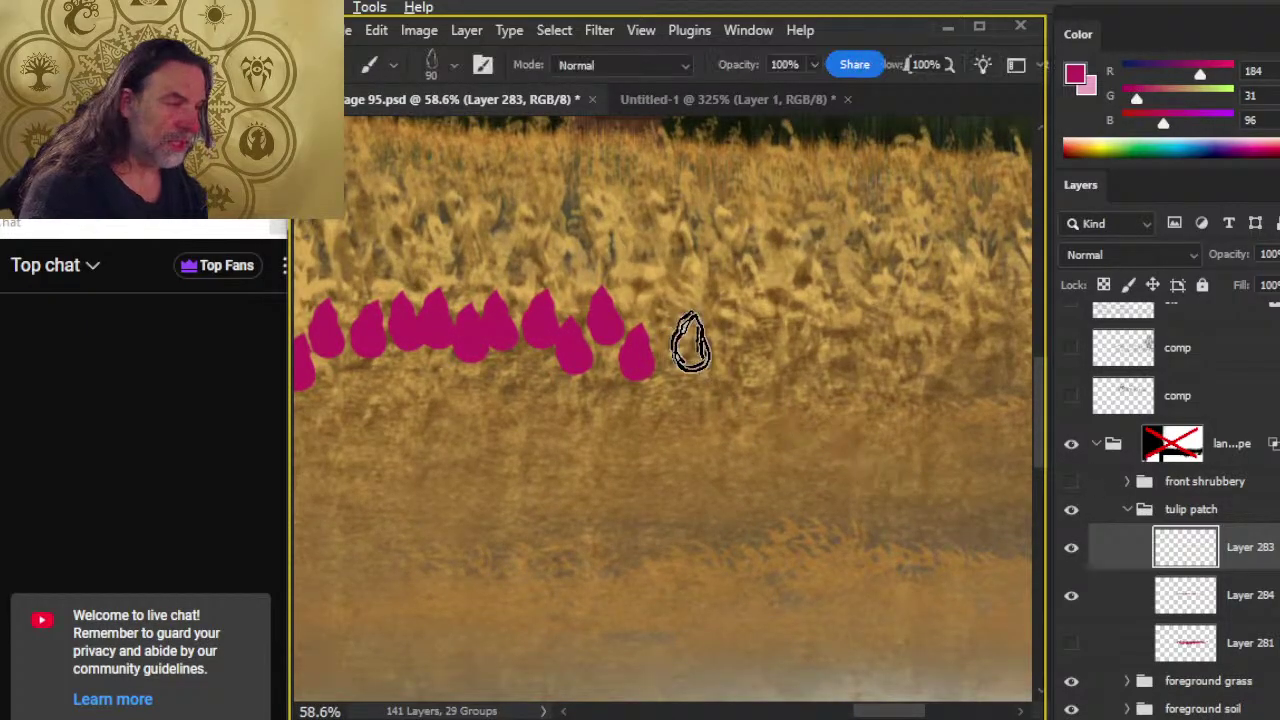
{"action": "left_click", "coordinate": [678, 340]}
{"action": "left_click", "coordinate": [719, 358]}
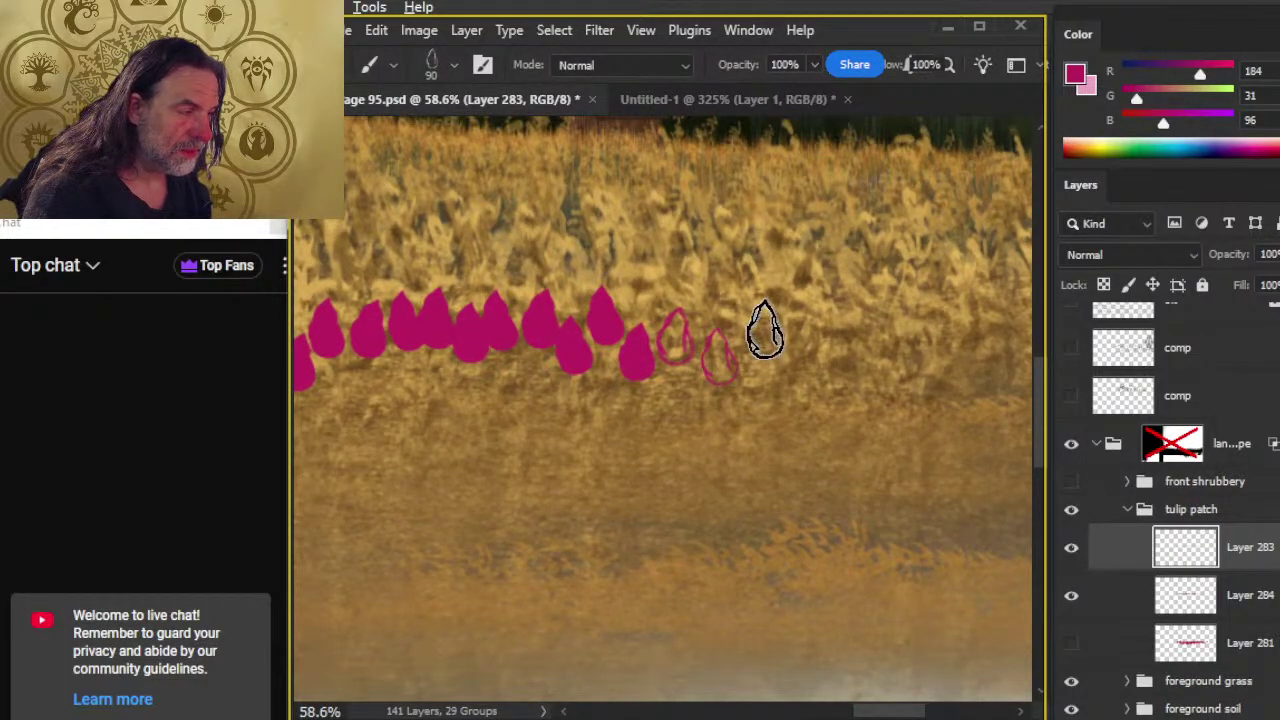
{"action": "left_click", "coordinate": [790, 364]}
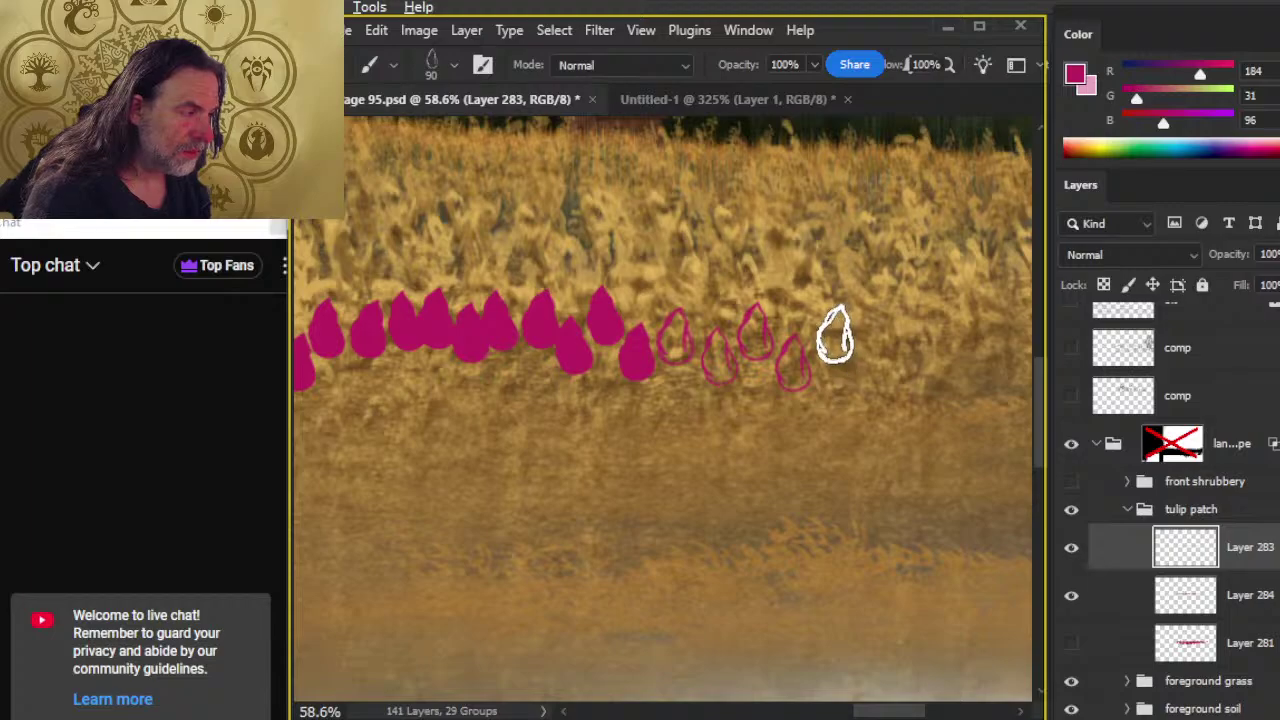
{"action": "left_click", "coordinate": [835, 337]}
{"action": "left_click", "coordinate": [880, 351]}
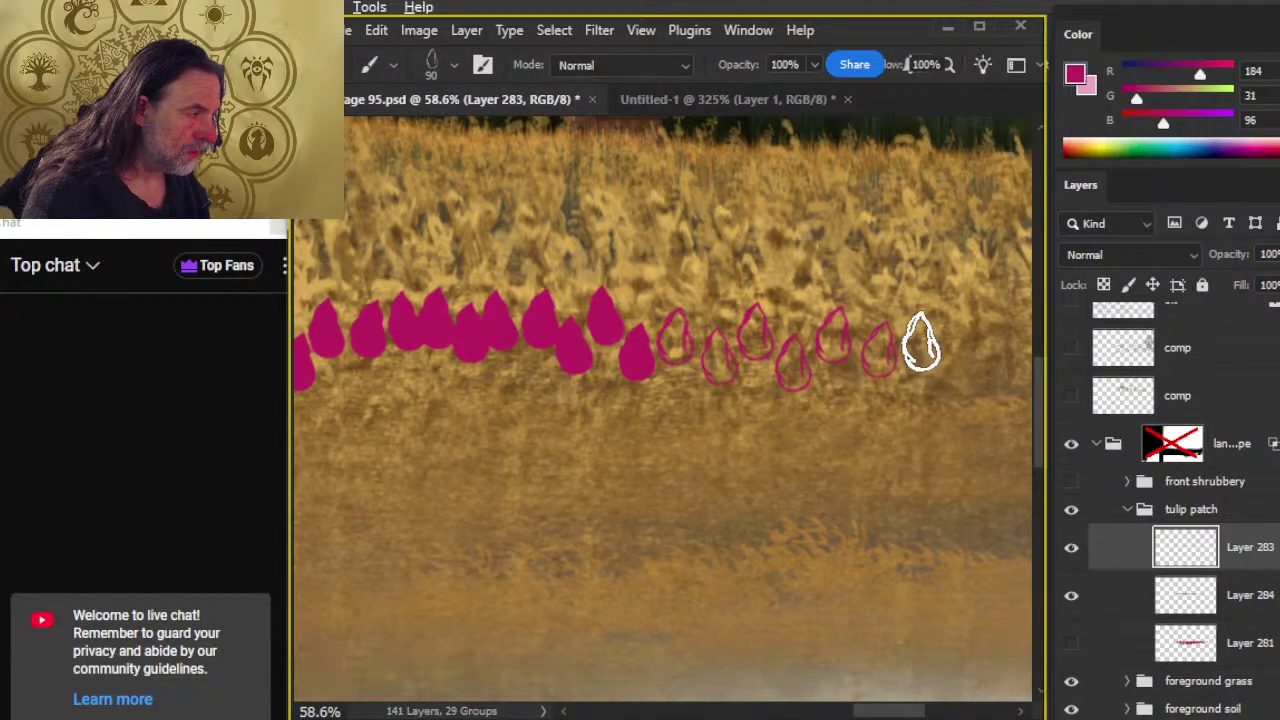
{"action": "left_click", "coordinate": [921, 343]}
{"action": "left_click", "coordinate": [955, 372]}
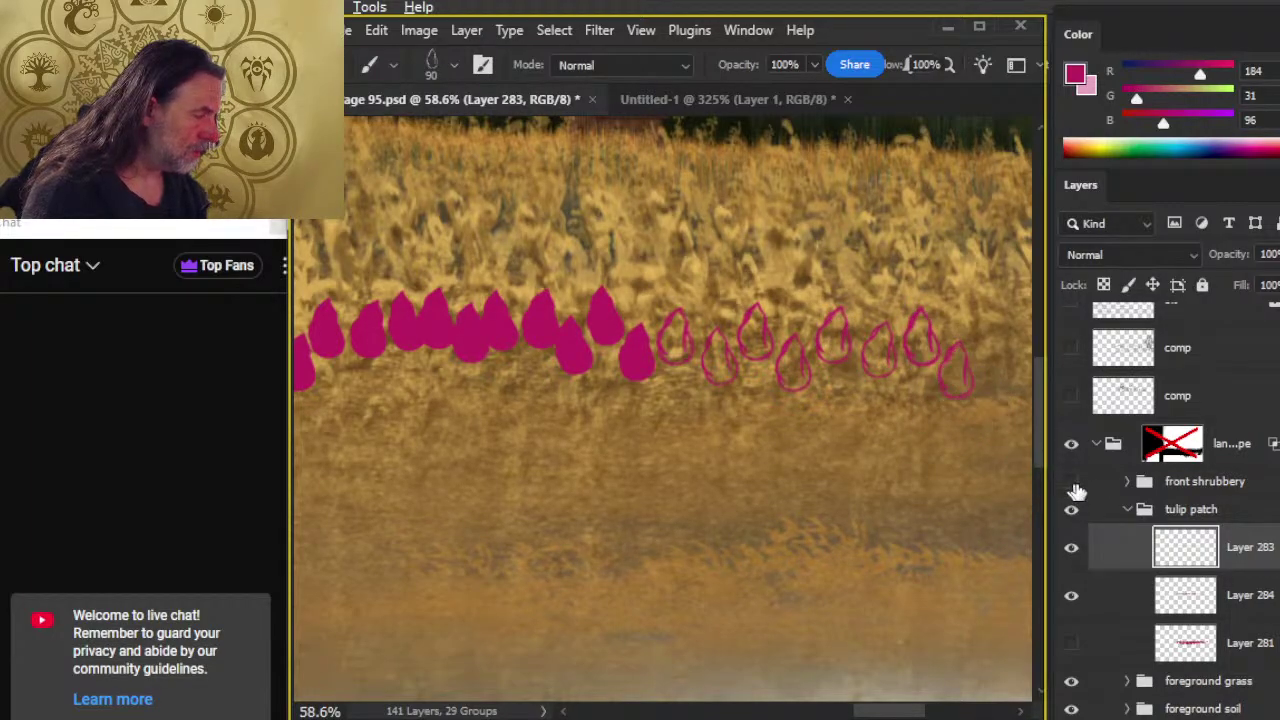
{"action": "left_click", "coordinate": [1071, 482]}
{"action": "left_click", "coordinate": [1071, 482]}
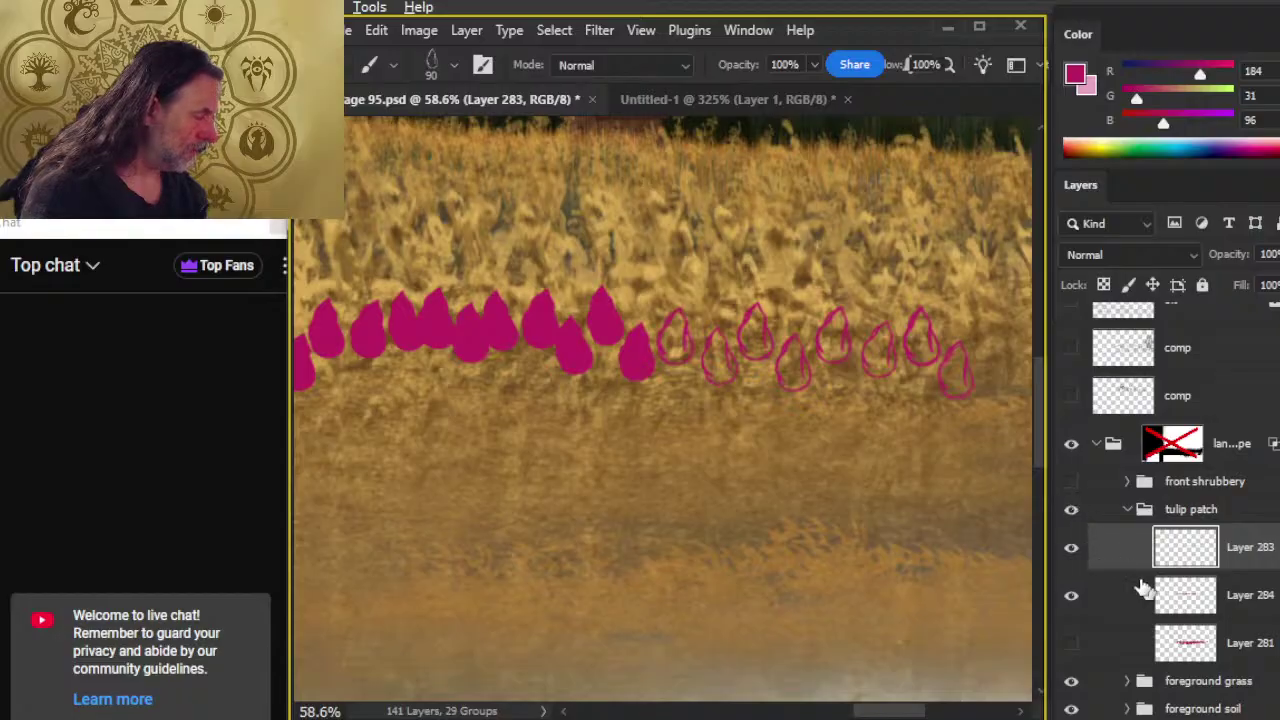
- Load the bud outlines as a selection, invert it, and try painting the new buds on Layer 284 with the bud brush
{"action": "left_click", "coordinate": [1186, 553], "text": "ctrl"}
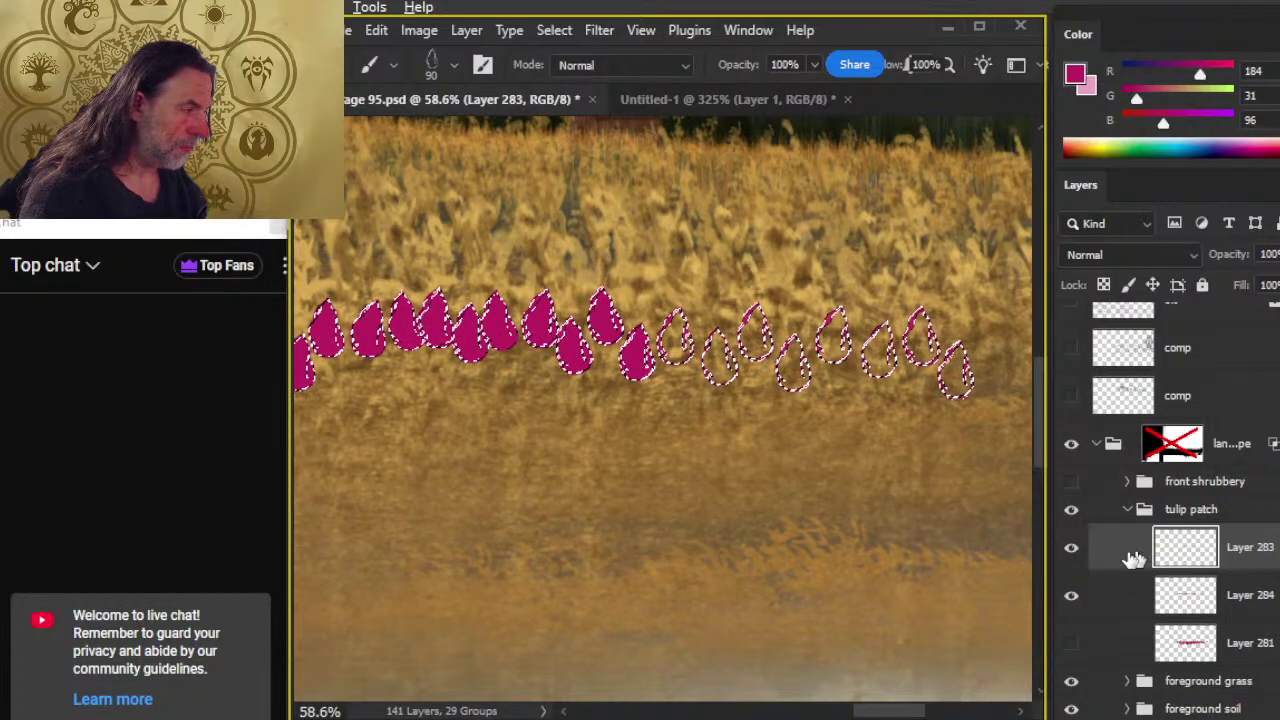
{"action": "left_click", "coordinate": [556, 31]}
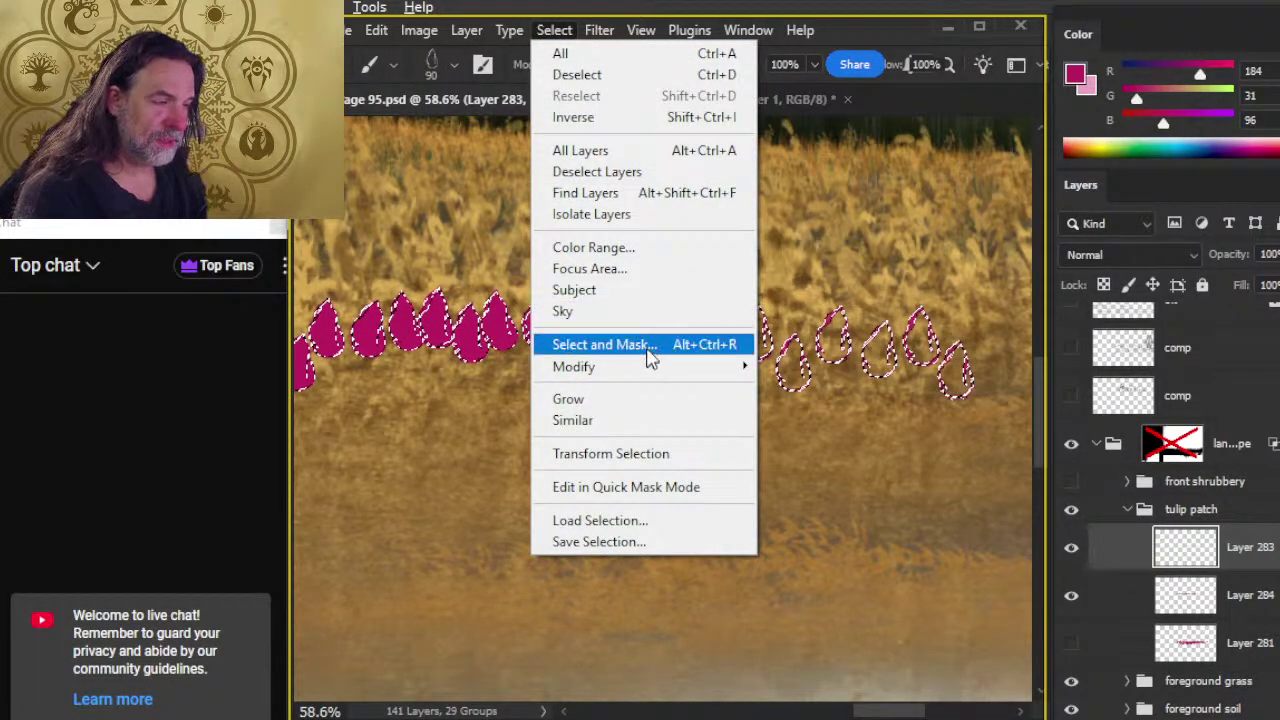
{"action": "left_click", "coordinate": [645, 120]}
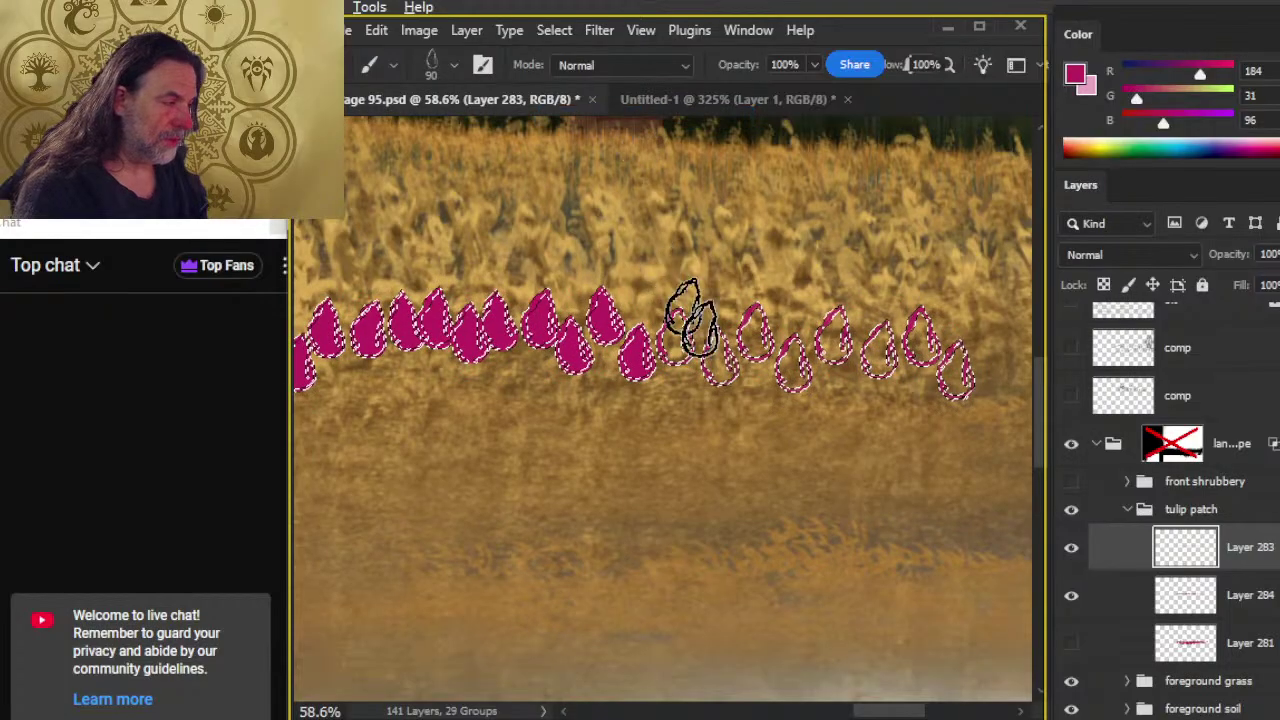
{"action": "left_click", "coordinate": [1200, 597]}
{"action": "mouse_move", "coordinate": [790, 360]}
{"action": "left_mouse_down"}
{"action": "mouse_move", "coordinate": [820, 391]}
{"action": "mouse_move", "coordinate": [591, 420]}
{"action": "mouse_move", "coordinate": [712, 230]}
{"action": "left_mouse_up"}
{"action": "key", "text": "ctrl+z"}
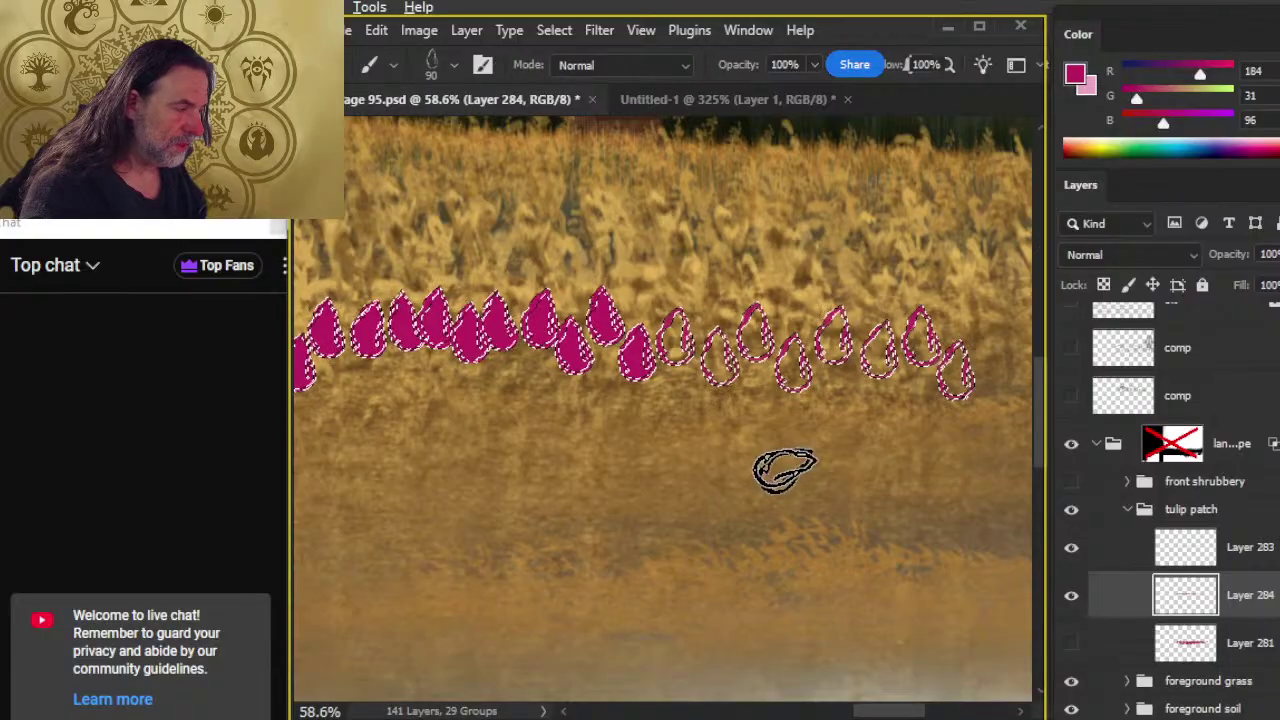
- Switch to the 90 px round brush, try a magenta dab over the new buds and undo it
{"action": "right_click", "coordinate": [810, 482]}
{"action": "left_click", "coordinate": [864, 540]}
{"action": "left_click", "coordinate": [718, 337]}
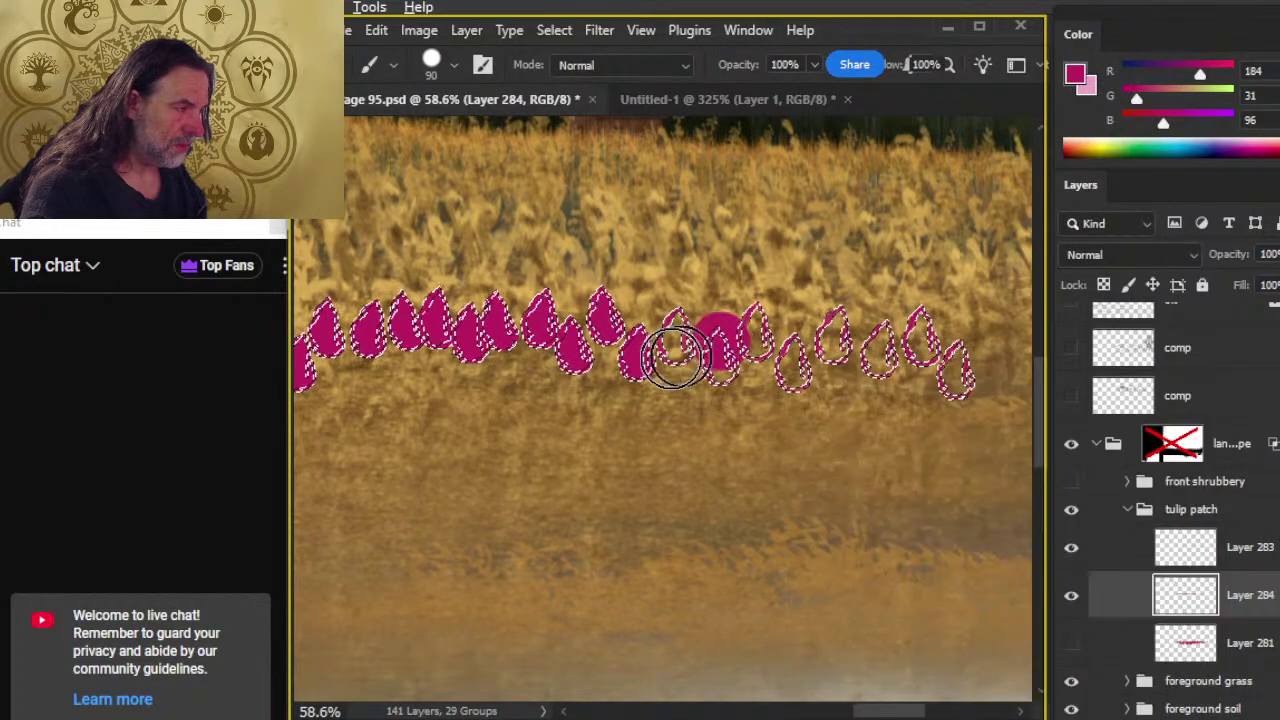
{"action": "key", "text": "ctrl+z"}
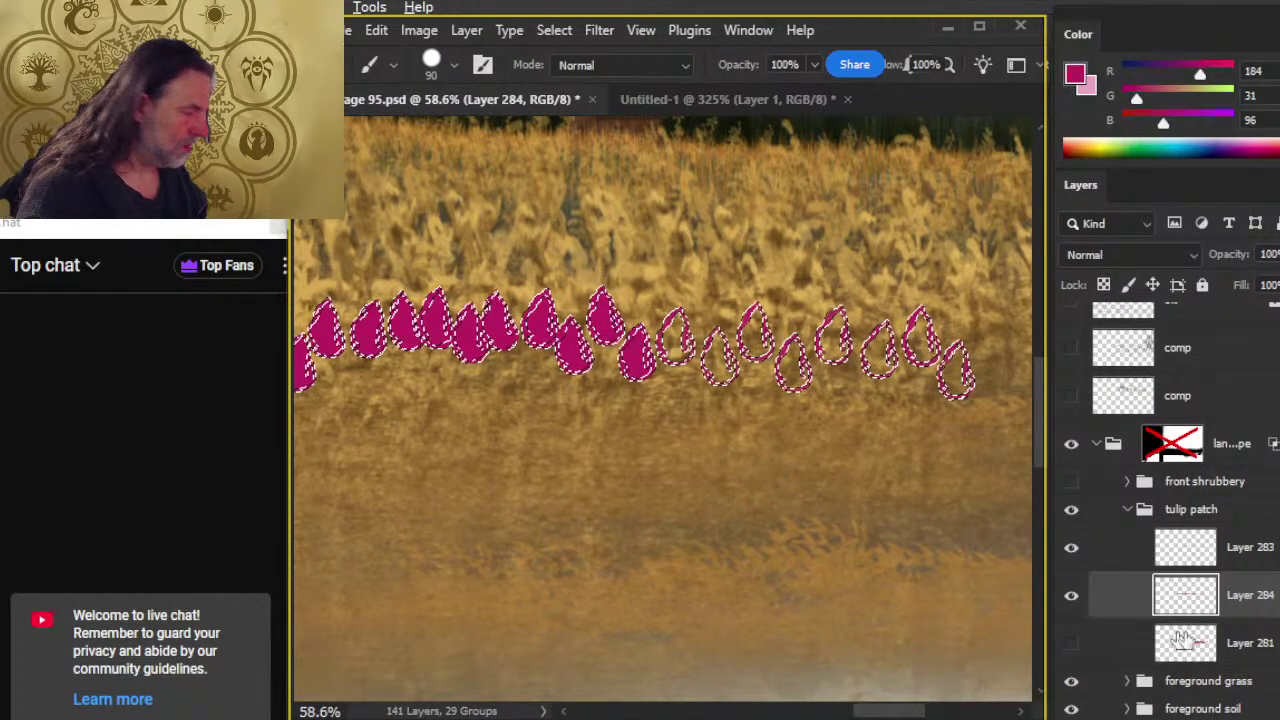
- Select the empty area around the bud outlines on Layer 283 with the Magic Wand and invert the selection to the whole bud shapes
{"action": "left_click", "coordinate": [1117, 568]}
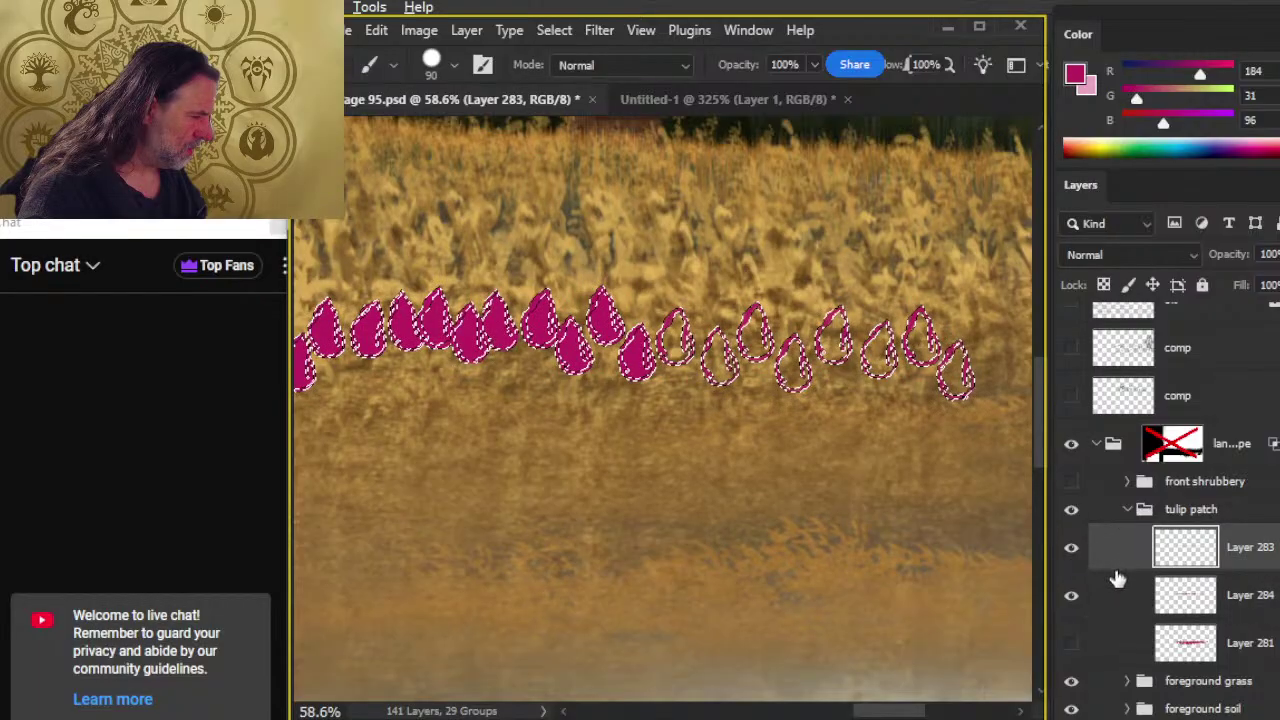
{"action": "key", "text": "ctrl"}
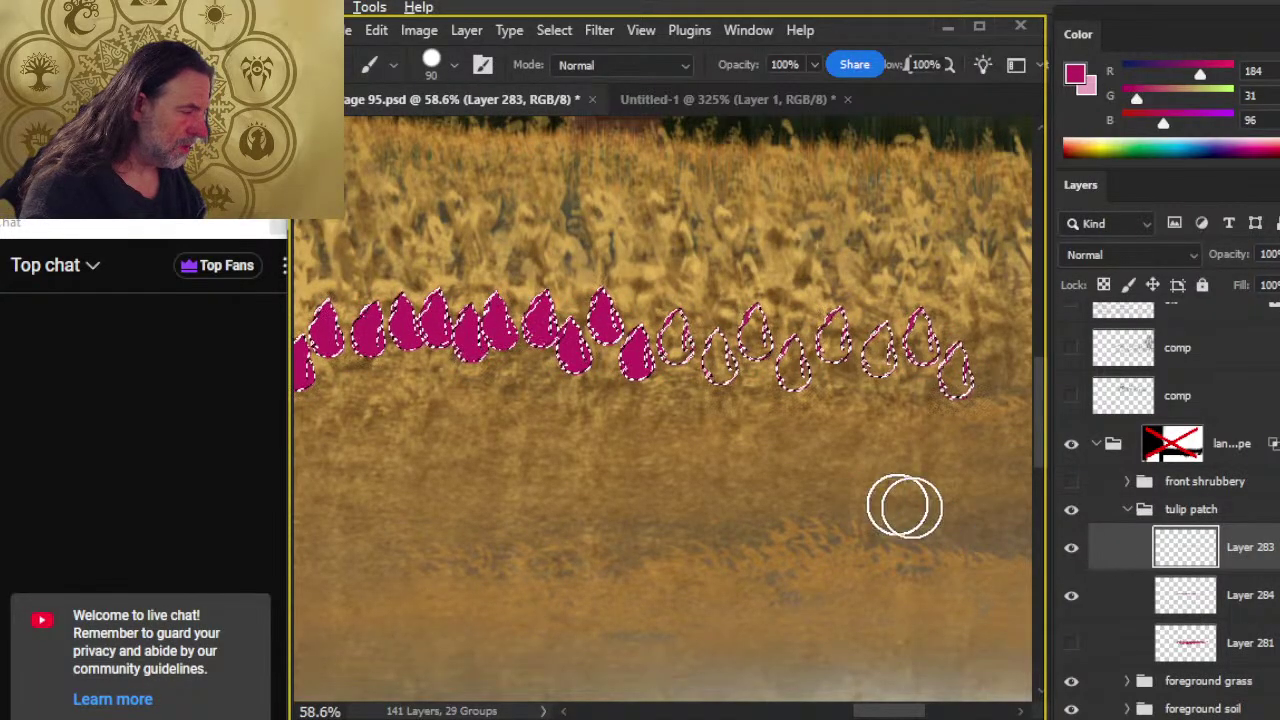
{"action": "key", "text": "w"}
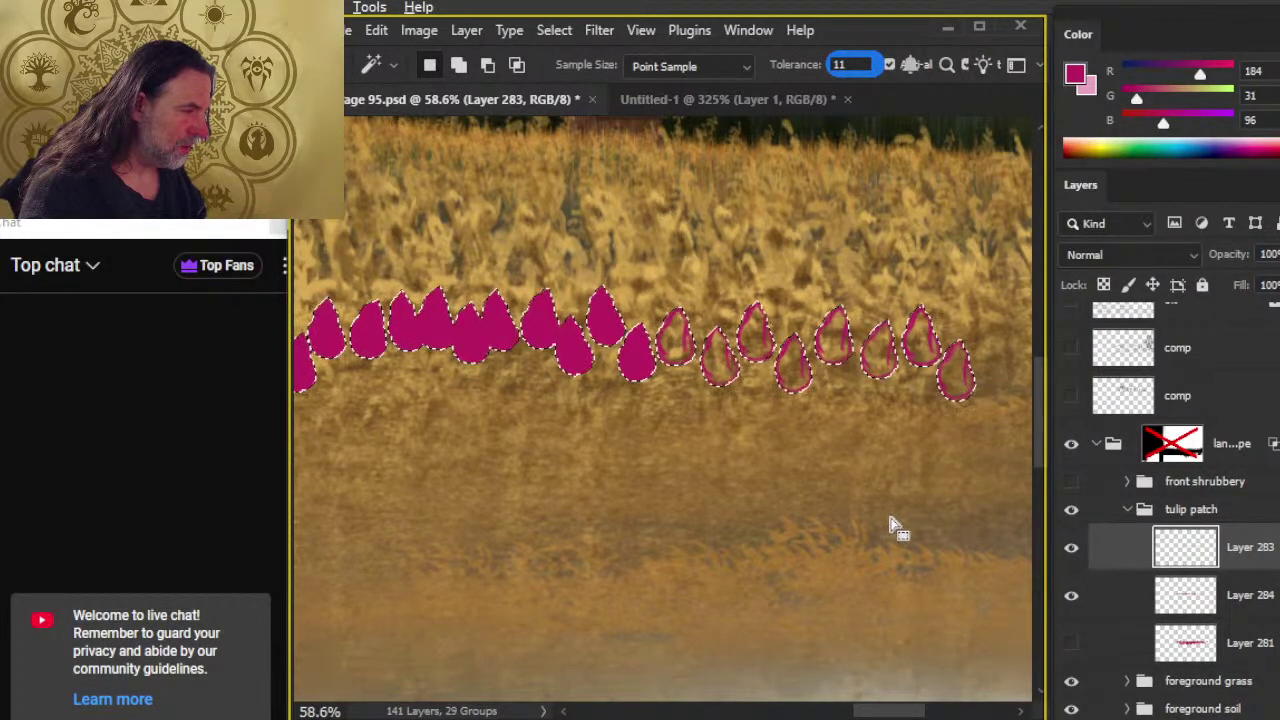
{"action": "left_click", "coordinate": [599, 30]}
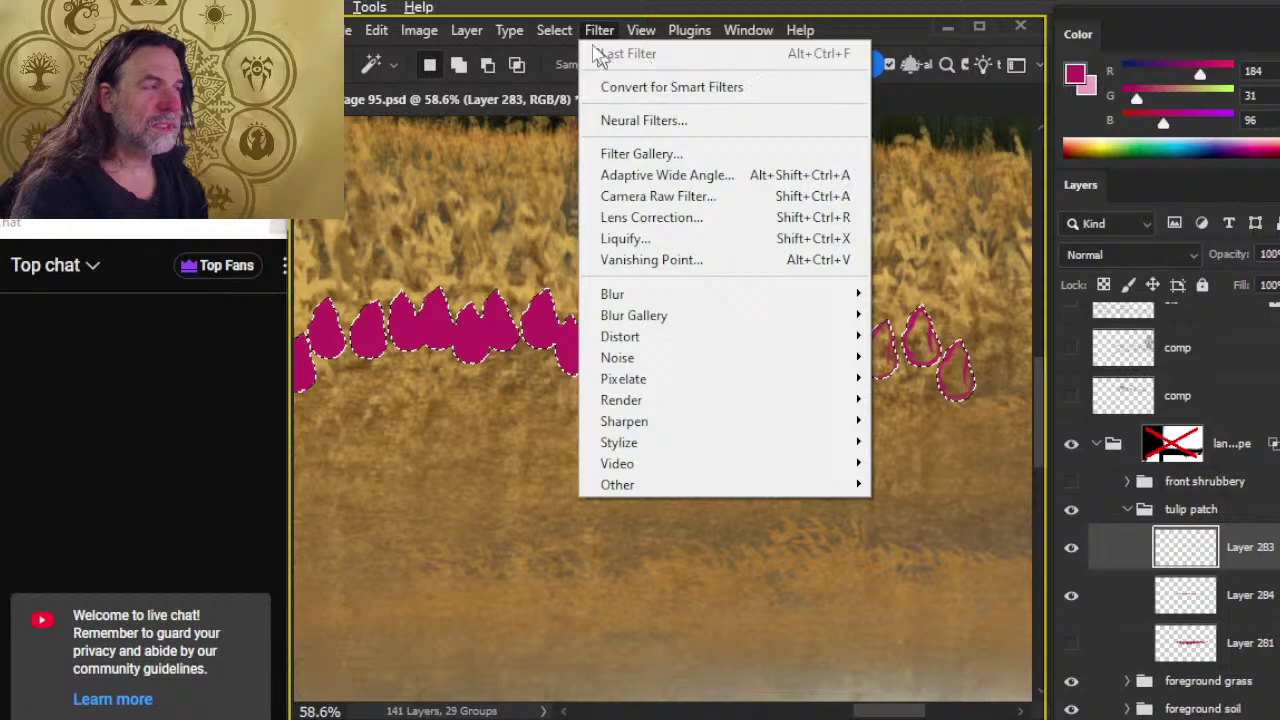
{"action": "mouse_move", "coordinate": [554, 30]}
{"action": "left_click", "coordinate": [586, 117]}
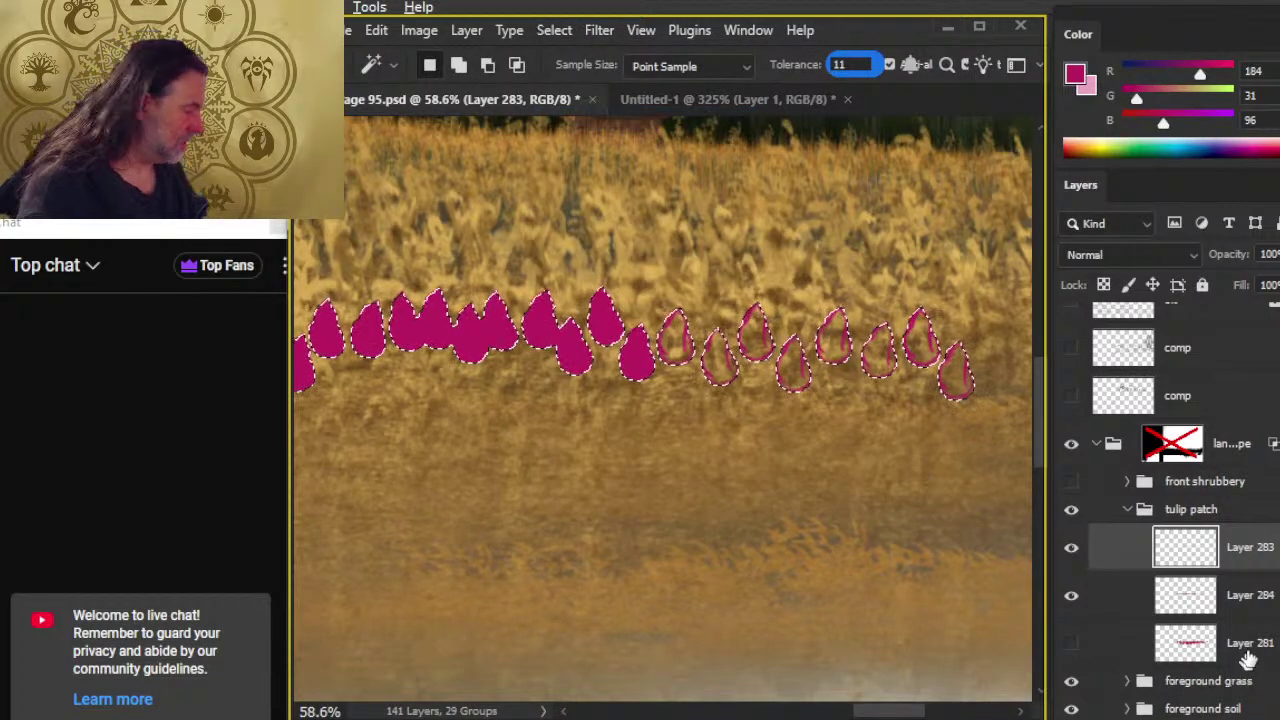
- Fill the eight new buds with magenta on Layer 284 using the round brush, and deselect
{"action": "left_click", "coordinate": [1225, 607]}
{"action": "key", "text": "b"}
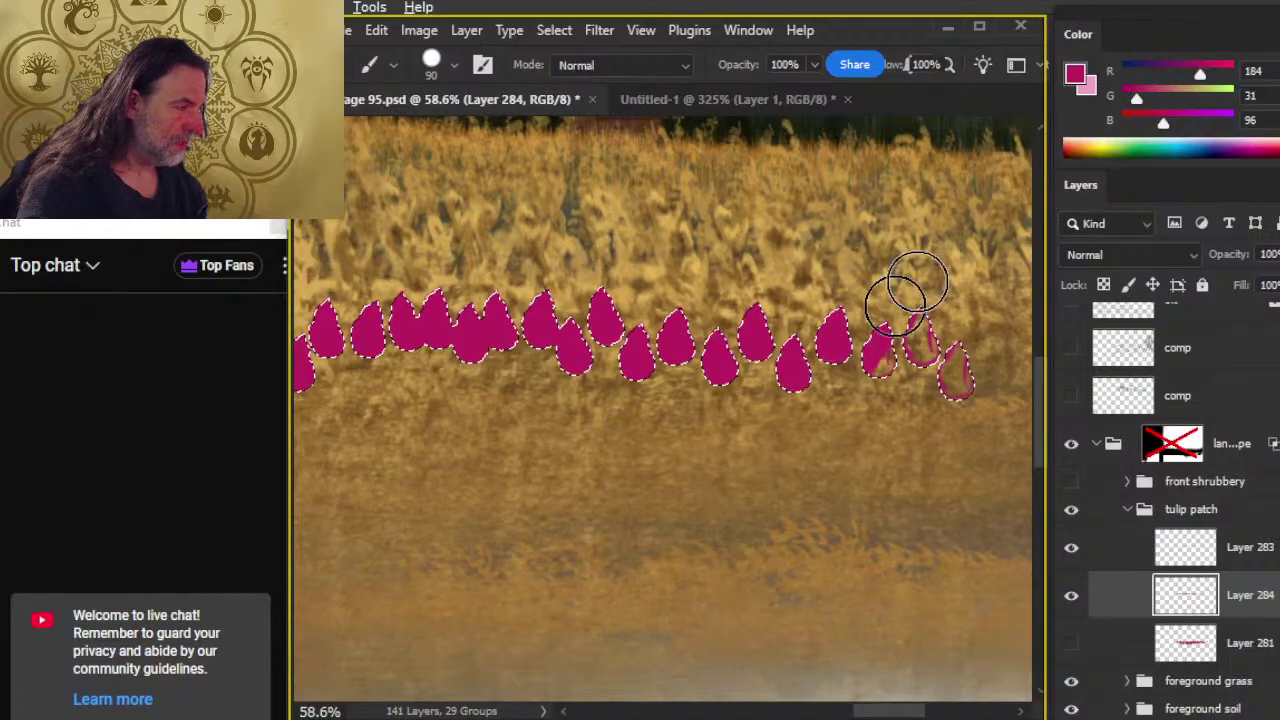
{"action": "left_click_drag", "start_coordinate": [905, 290], "coordinate": [950, 380]}
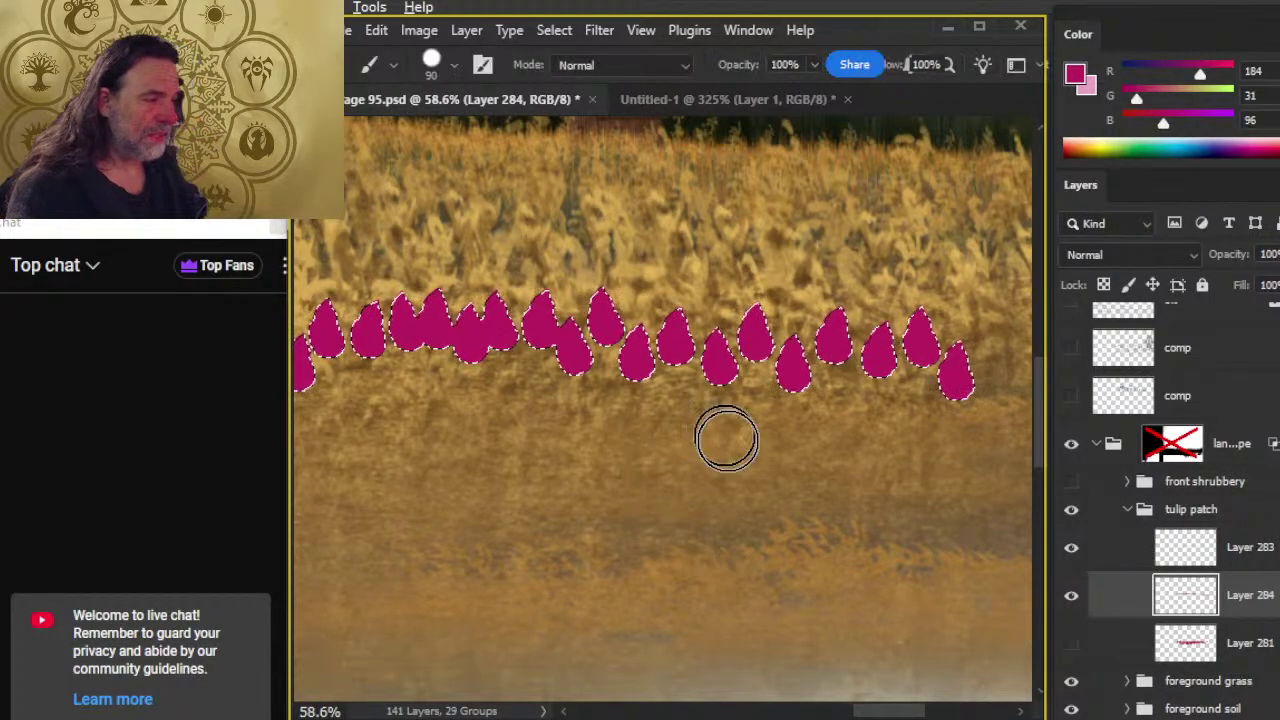
{"action": "key", "text": "l"}
{"action": "key", "text": "ctrl+d"}
{"action": "key", "text": "z"}
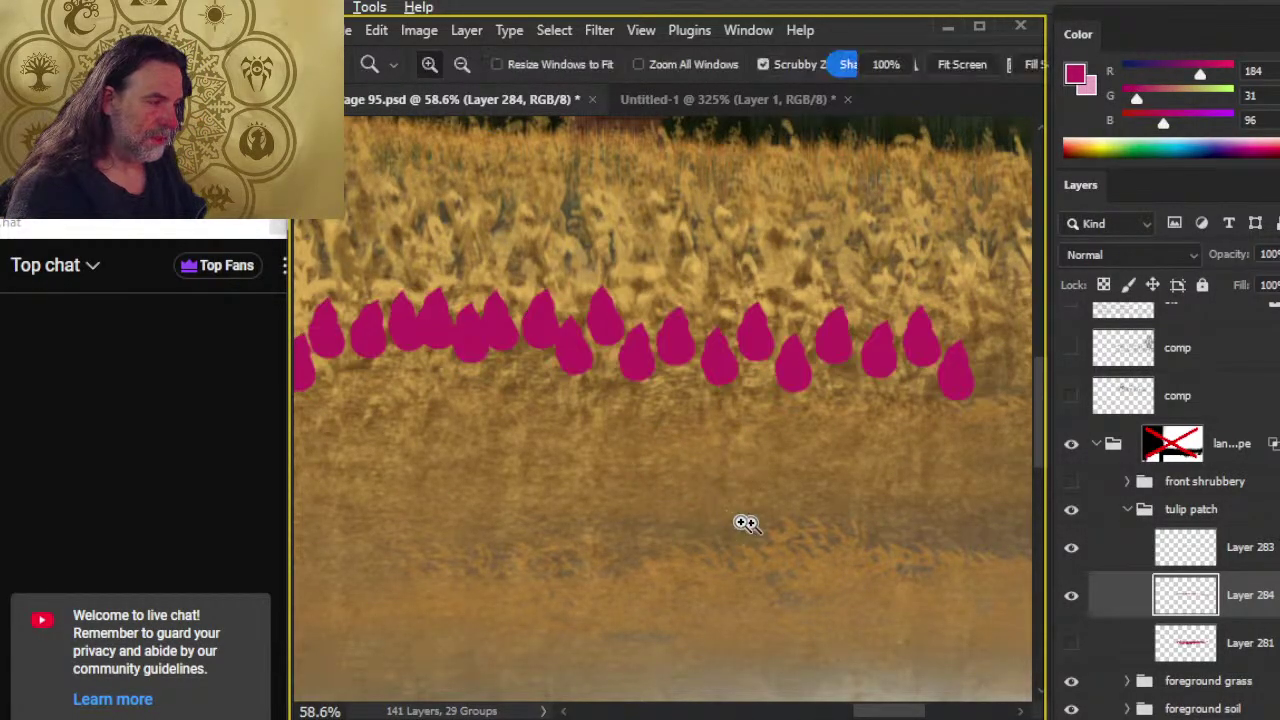
- Hide the Layer 284 bud fills, load the Layer 283 bud outlines as a selection and add a new layer above Layer 283
{"action": "key", "text": "l"}
{"action": "left_click_drag", "start_coordinate": [741, 522], "coordinate": [693, 521]}
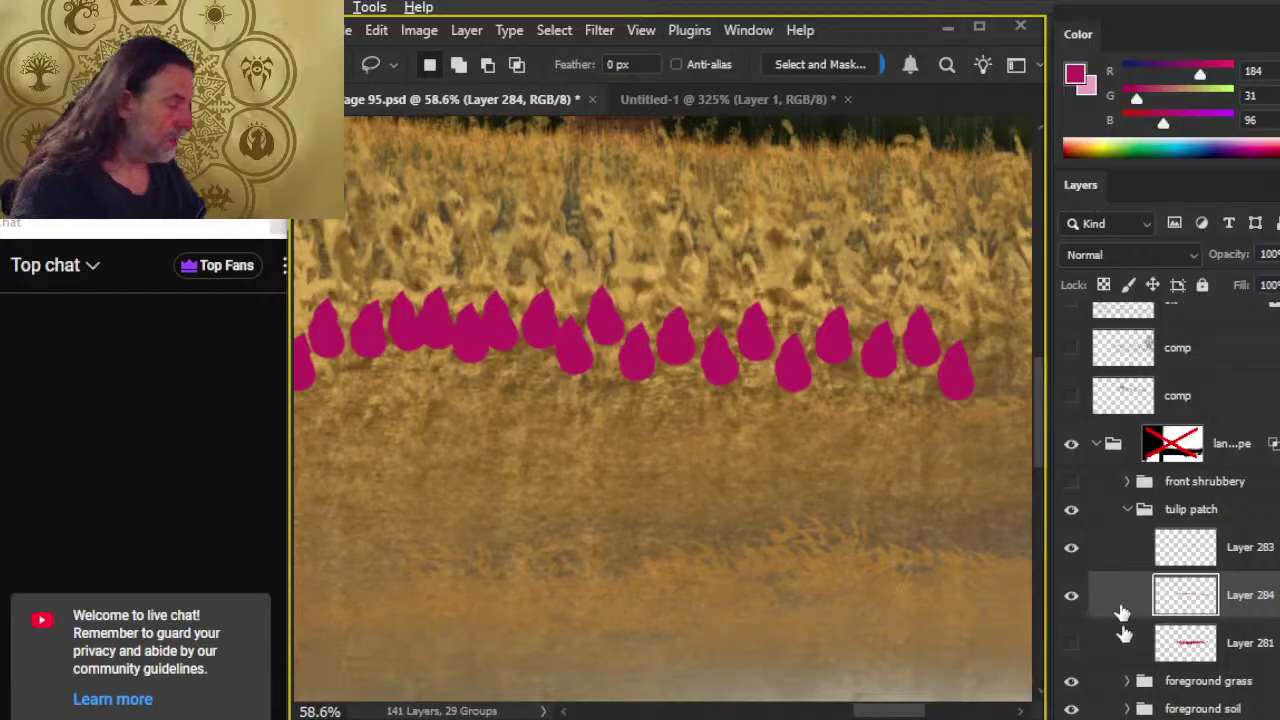
{"action": "left_click", "coordinate": [1071, 595]}
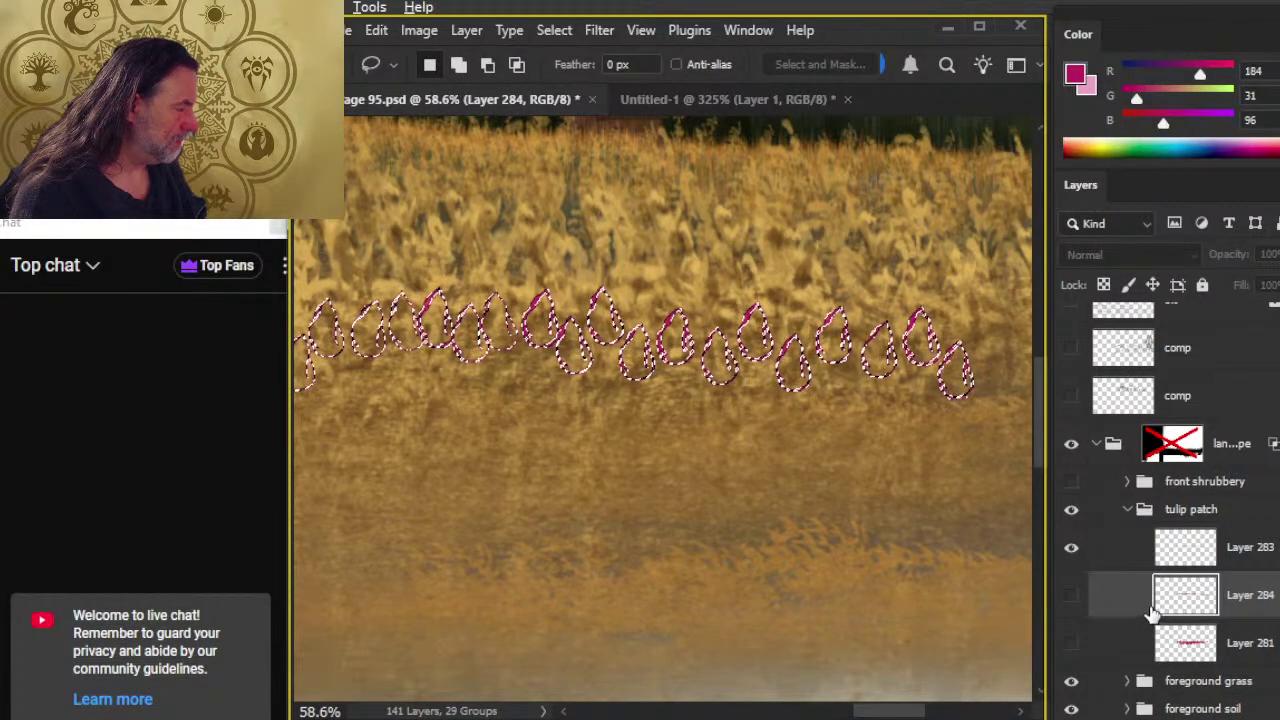
{"action": "left_click", "coordinate": [1118, 565]}
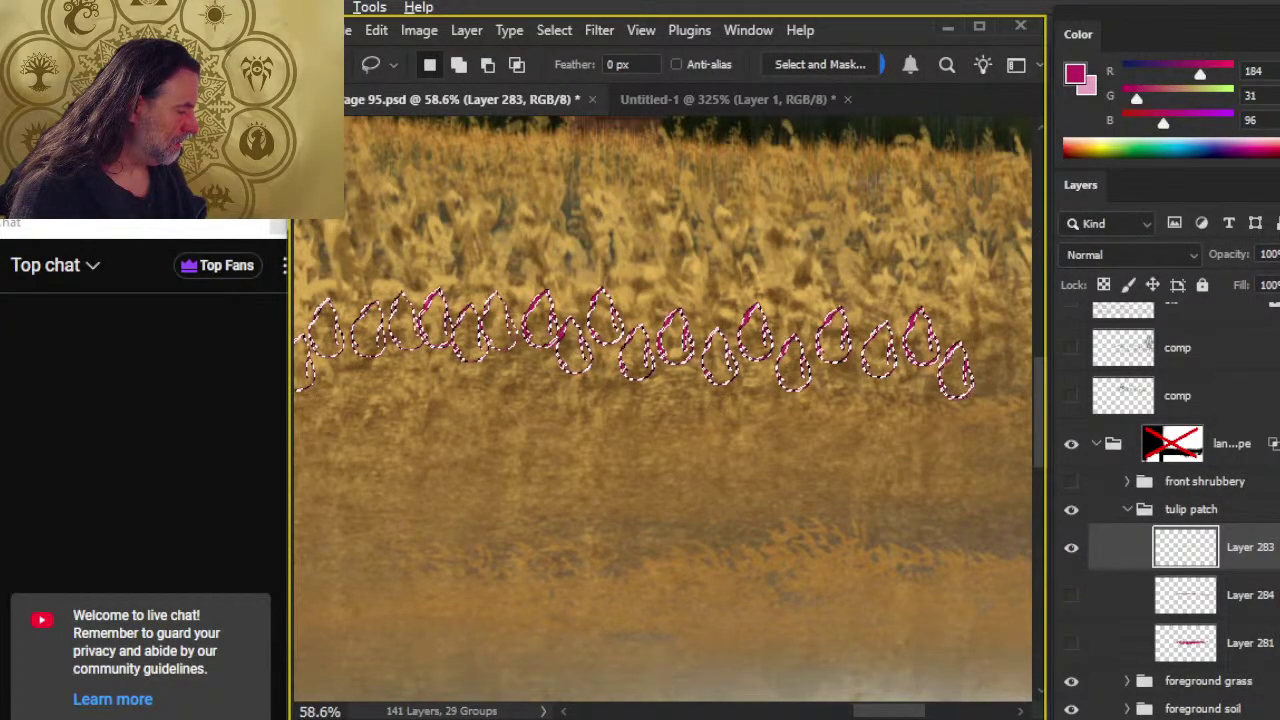
{"action": "key", "text": "ctrl+shift+alt+n"}
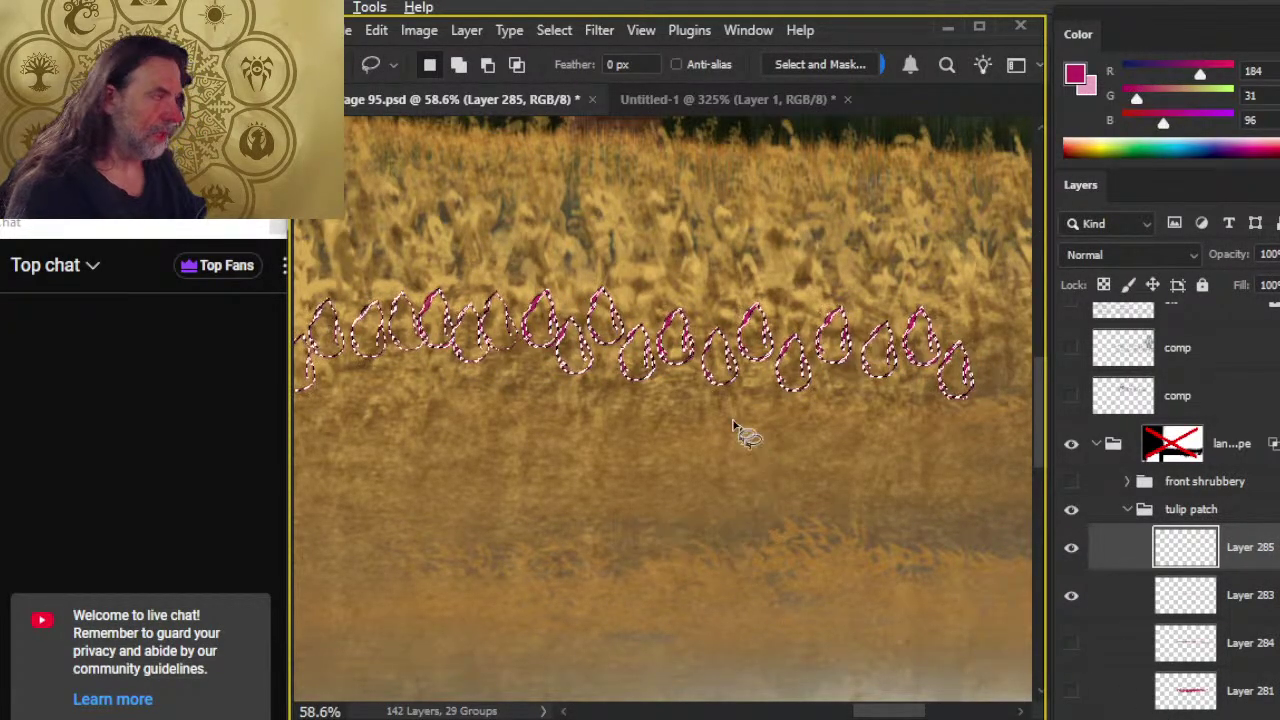
- Try hiding the selection edges, and load the Layer 283 bud outlines as a selection again
{"action": "left_click_drag", "start_coordinate": [543, 397], "coordinate": [709, 508]}
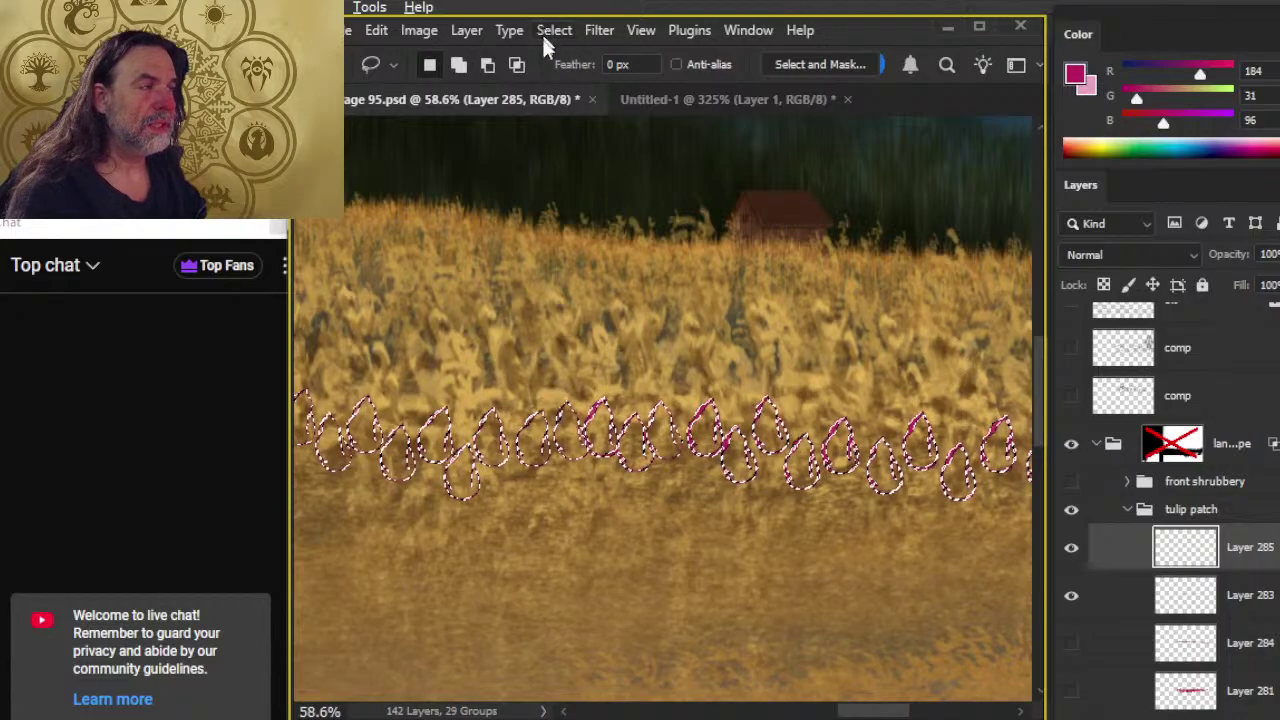
{"action": "left_click", "coordinate": [558, 31]}
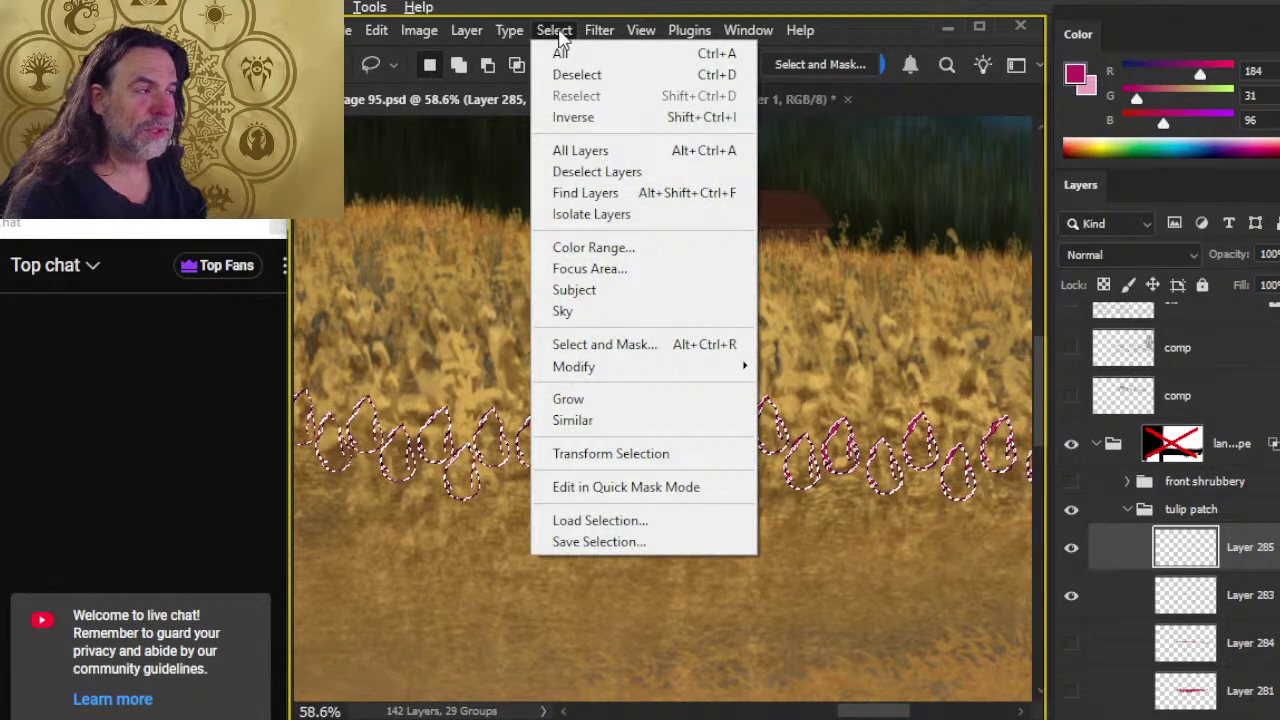
{"action": "mouse_move", "coordinate": [626, 36]}
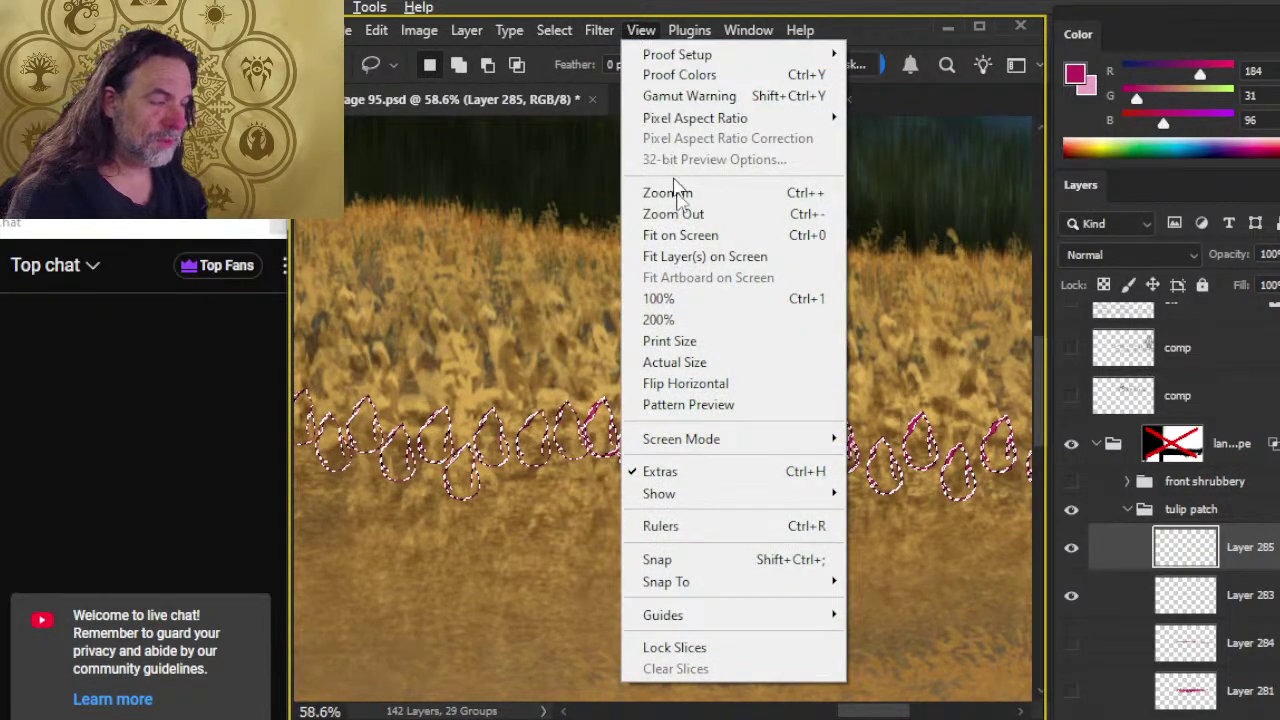
{"action": "left_click", "coordinate": [700, 473]}
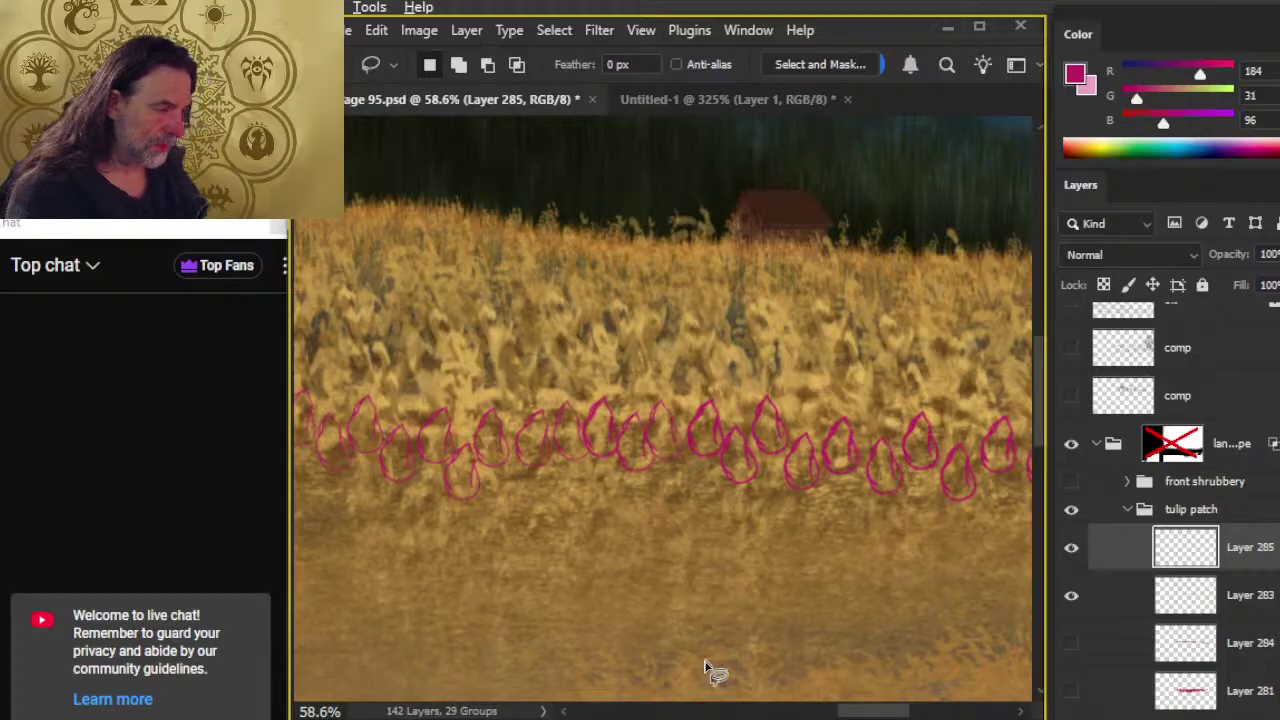
{"action": "key", "text": "z"}
{"action": "key", "text": "l"}
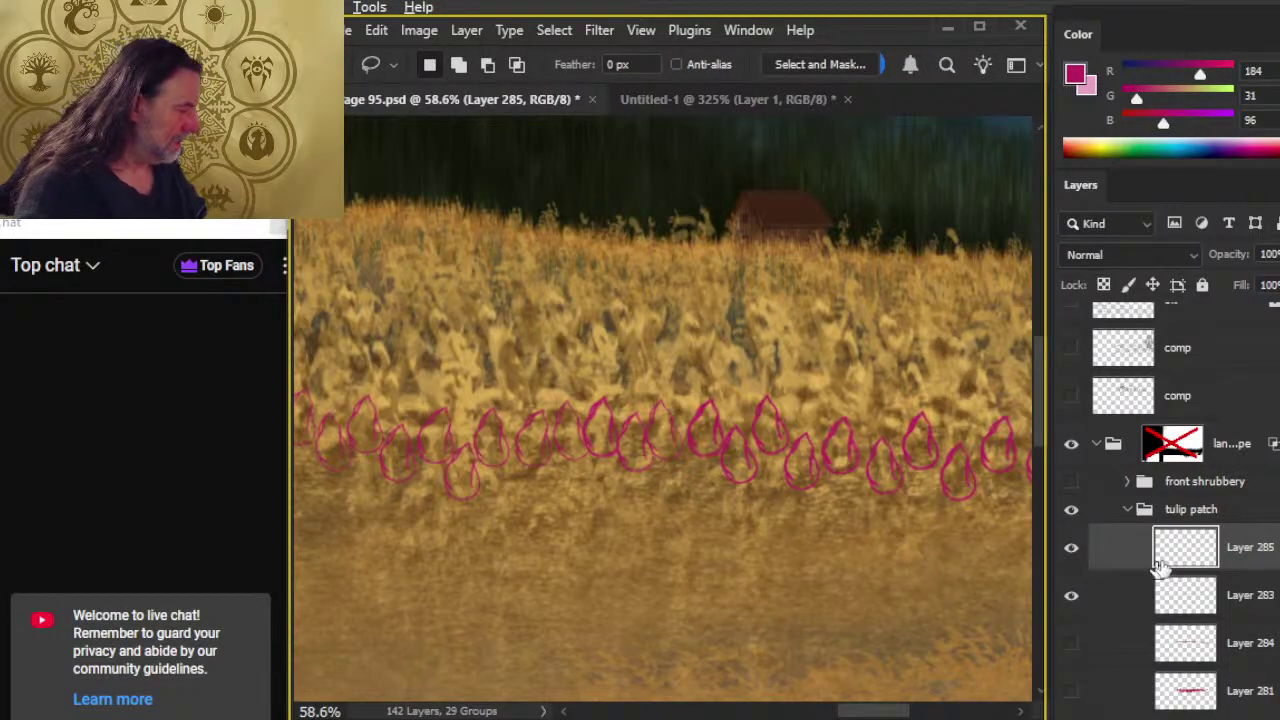
{"action": "left_click", "coordinate": [1188, 605], "text": "ctrl"}
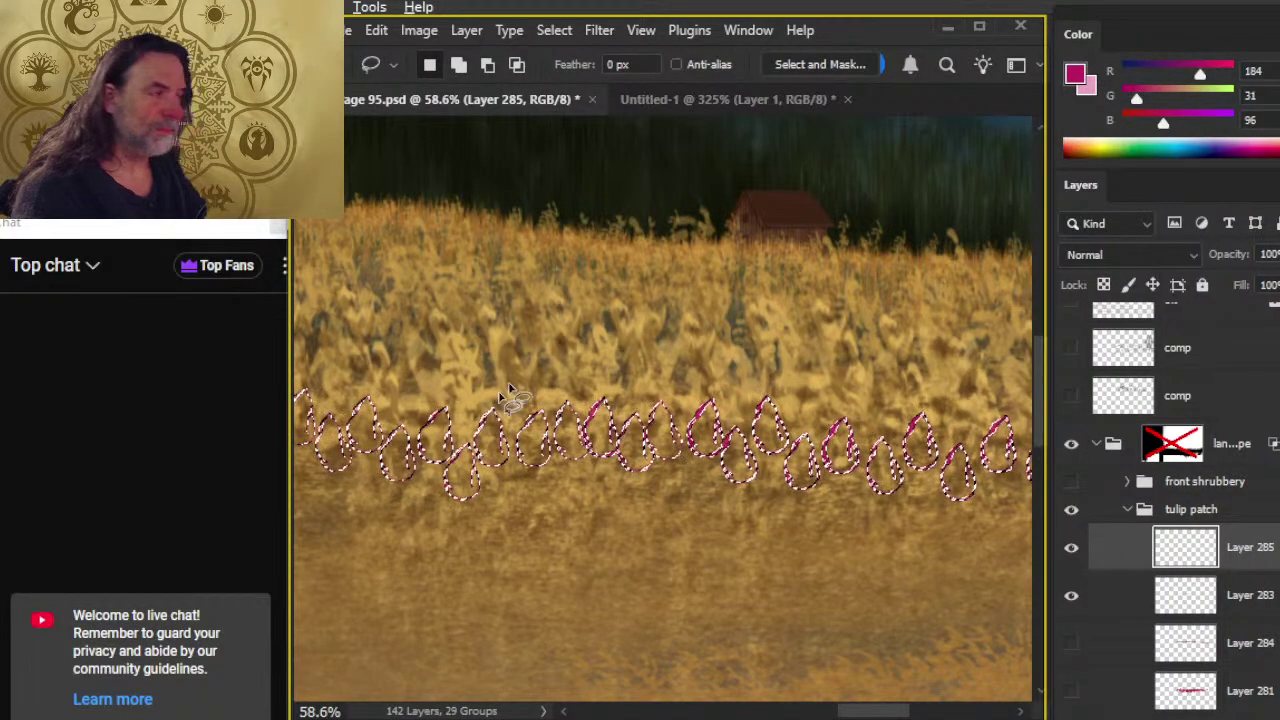
- Sample the dark maroon (RGB 92, 0, 39) at the base of a tulip in the pink tulip reference photo with the Brush tool
{"action": "key", "text": "z"}
{"action": "mouse_move", "coordinate": [620, 551]}
{"action": "left_mouse_down"}
{"action": "mouse_move", "coordinate": [491, 529]}
{"action": "mouse_move", "coordinate": [545, 540]}
{"action": "mouse_move", "coordinate": [903, 523]}
{"action": "left_mouse_up"}
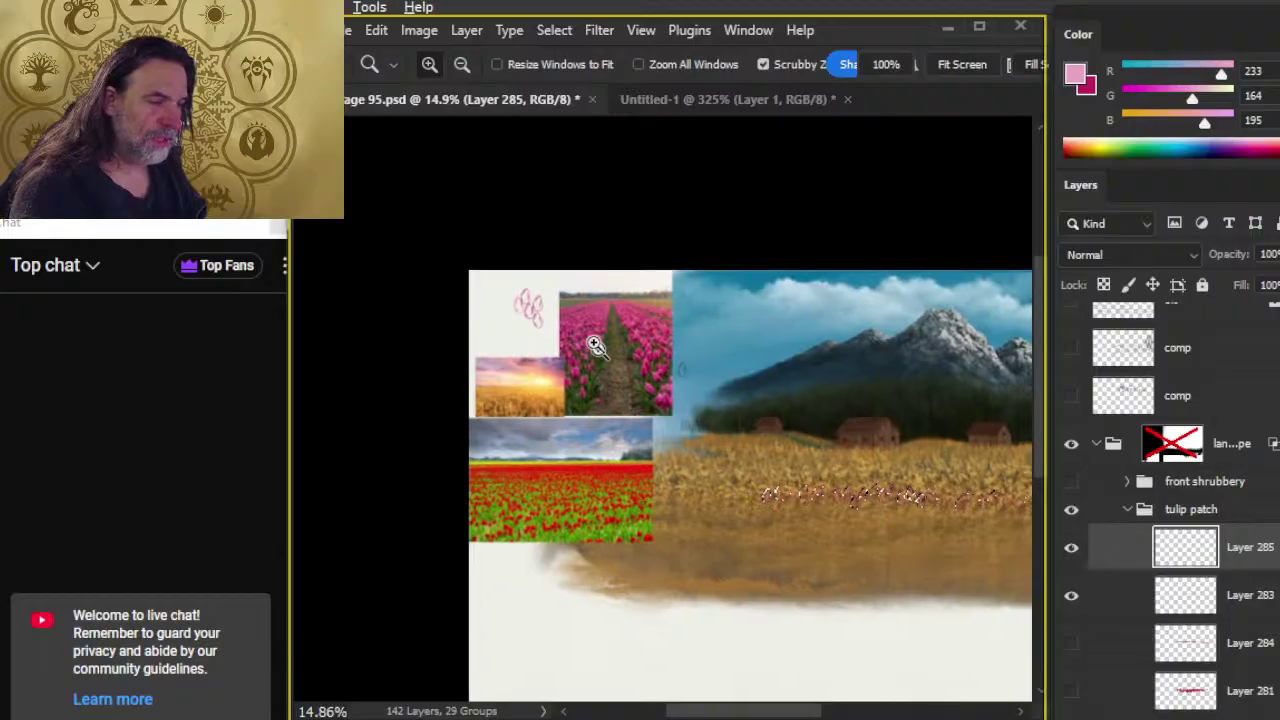
{"action": "left_click_drag", "start_coordinate": [620, 410], "coordinate": [553, 468]}
{"action": "key", "text": "b"}
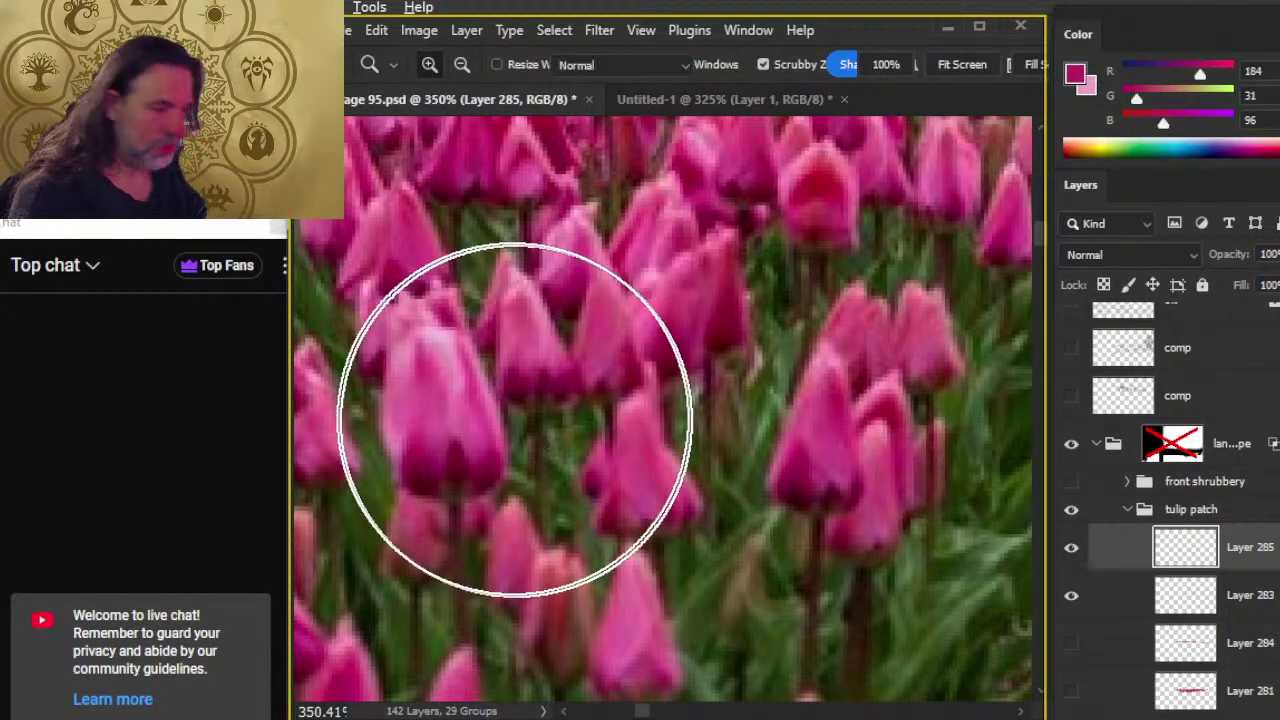
{"action": "left_click", "coordinate": [432, 468], "text": "alt"}
{"action": "left_click_drag", "start_coordinate": [437, 462], "coordinate": [449, 460]}
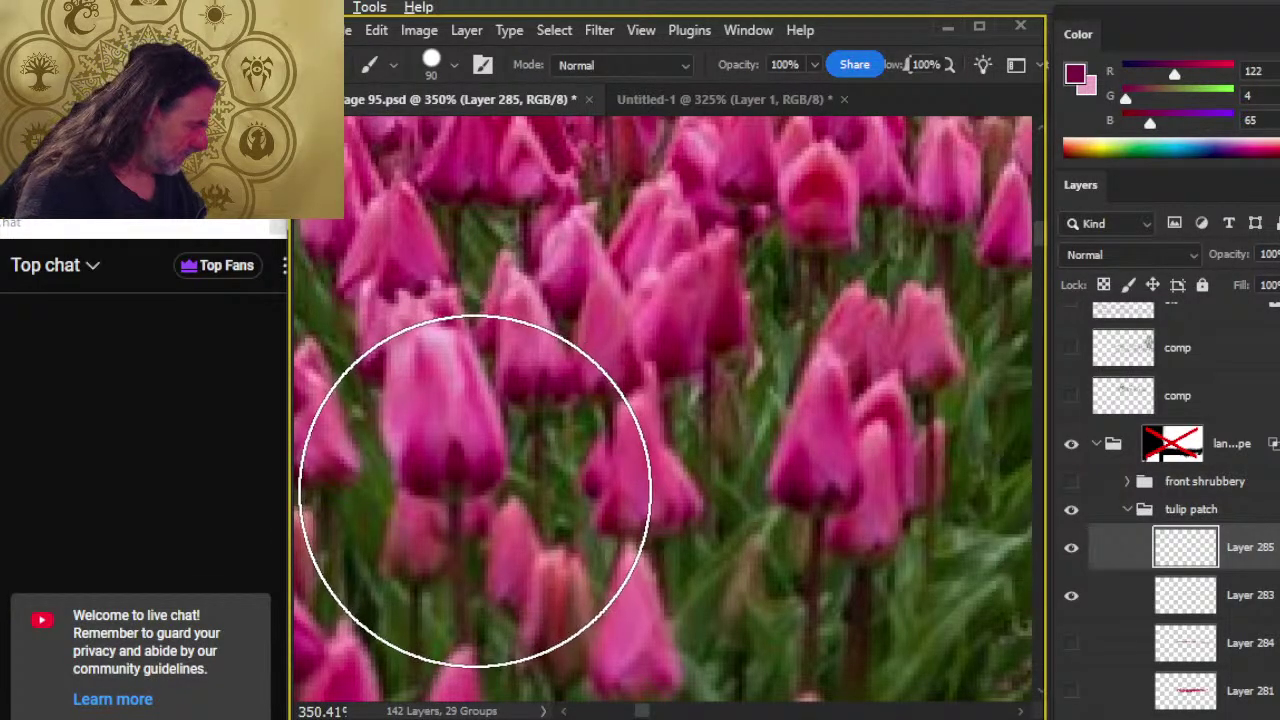
{"action": "left_click", "coordinate": [432, 468], "text": "alt"}
{"action": "left_click_drag", "start_coordinate": [432, 468], "coordinate": [429, 457]}
- Paint light pink (RGB 233, 164, 195) over the upper parts of the leftmost bud outlines on Layer 285, and hide the selection edges
{"action": "key", "text": "z"}
{"action": "mouse_move", "coordinate": [777, 546]}
{"action": "left_mouse_down"}
{"action": "mouse_move", "coordinate": [632, 560]}
{"action": "mouse_move", "coordinate": [851, 591]}
{"action": "mouse_move", "coordinate": [526, 429]}
{"action": "left_mouse_up"}
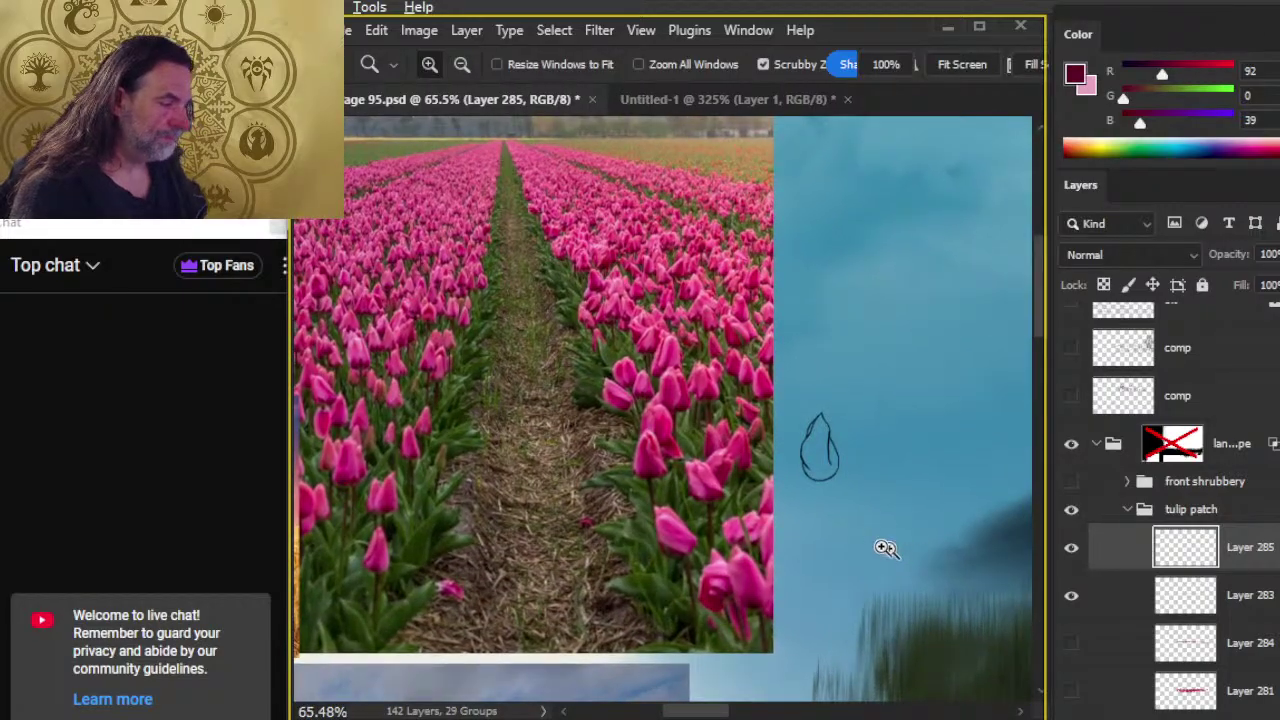
{"action": "left_click_drag", "start_coordinate": [920, 559], "coordinate": [443, 437]}
{"action": "left_click_drag", "start_coordinate": [843, 620], "coordinate": [657, 420]}
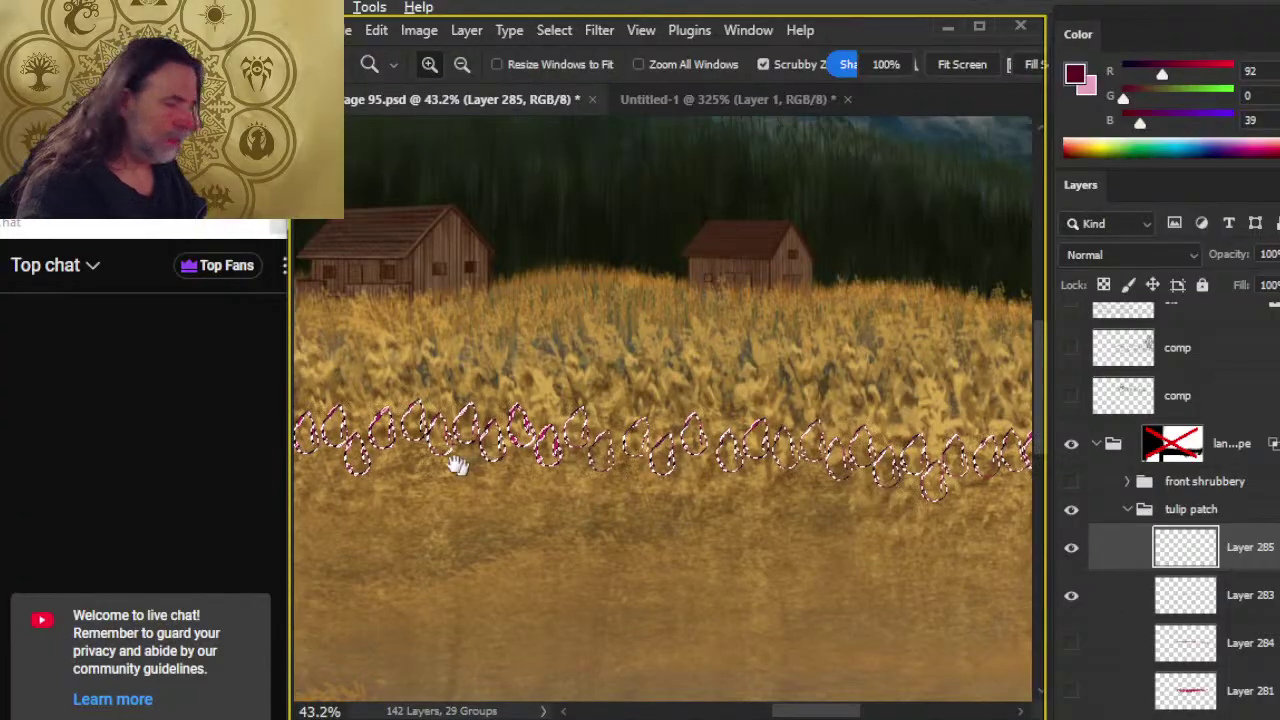
{"action": "left_click_drag", "start_coordinate": [455, 465], "coordinate": [847, 493]}
{"action": "left_click_drag", "start_coordinate": [460, 490], "coordinate": [563, 515]}
{"action": "key", "text": "b"}
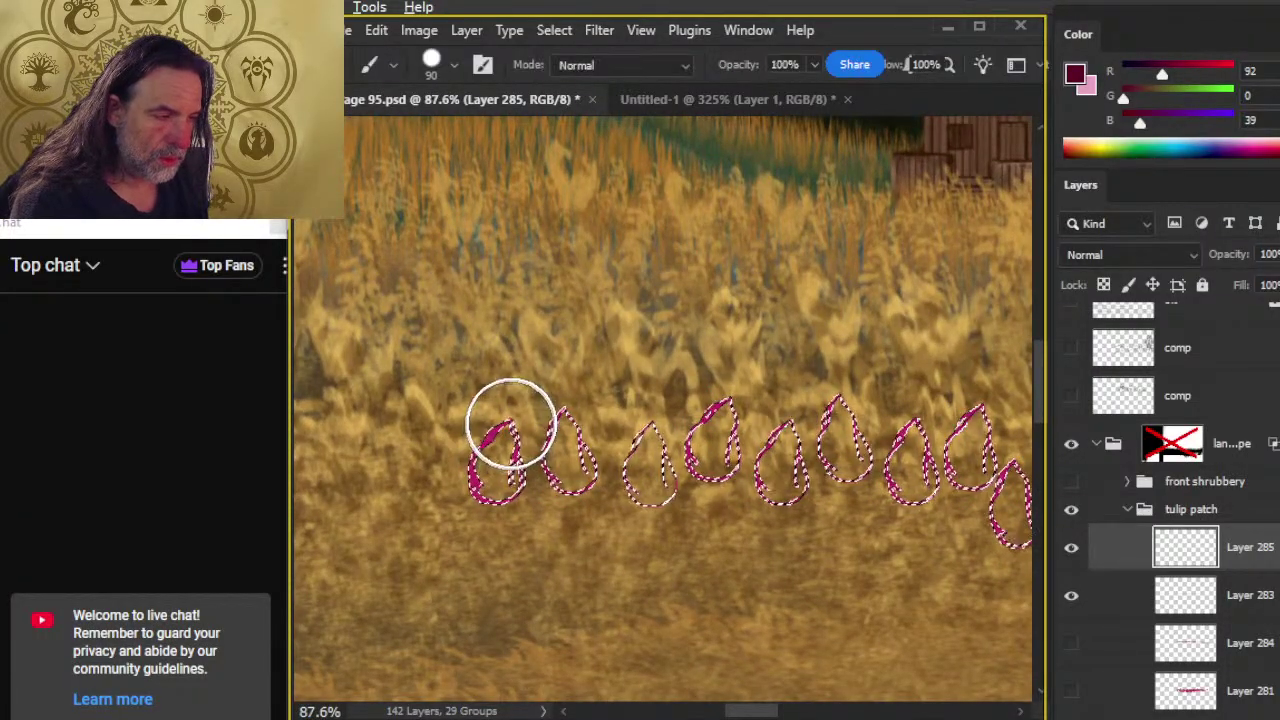
{"action": "key", "text": "x"}
{"action": "left_click", "coordinate": [502, 410]}
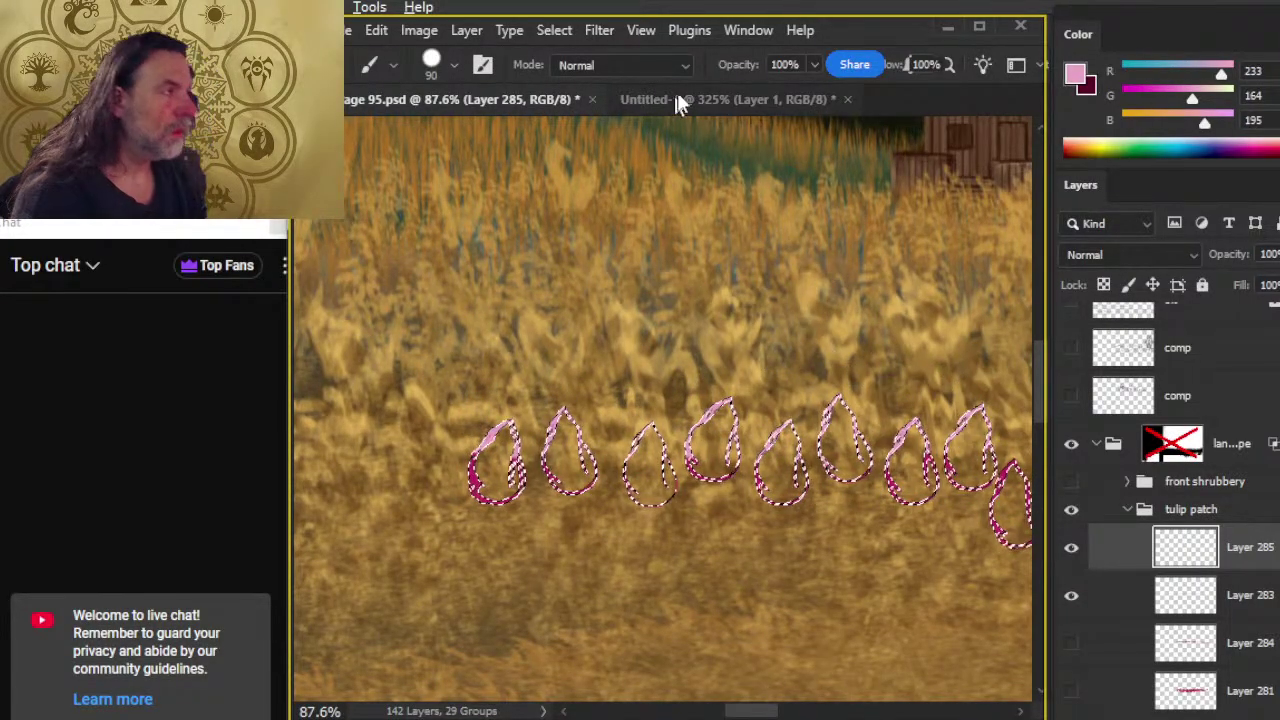
{"action": "left_click", "coordinate": [640, 30]}
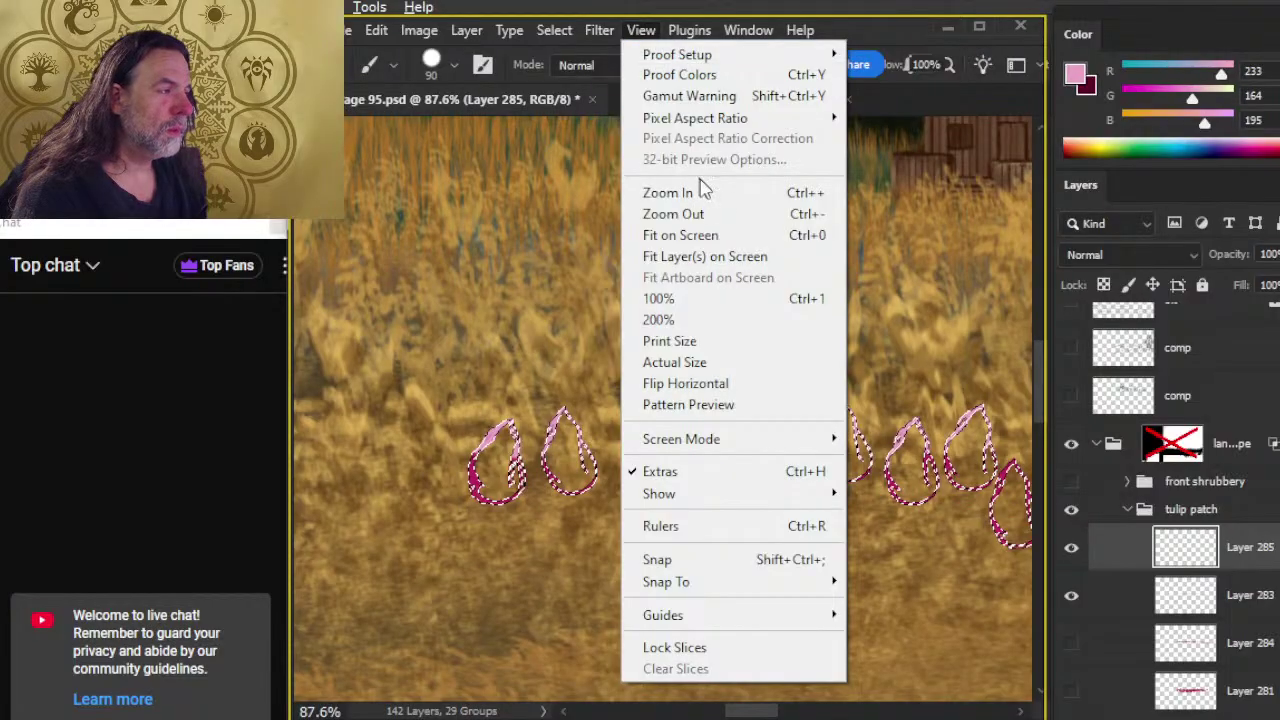
{"action": "left_click", "coordinate": [697, 478]}
- Paint light pink over the upper parts of the remaining bud outlines on Layer 285, through to the last bud on the right
{"action": "left_click_drag", "start_coordinate": [863, 603], "coordinate": [403, 515]}
{"action": "mouse_move", "coordinate": [643, 337]}
{"action": "left_mouse_down"}
{"action": "mouse_move", "coordinate": [614, 331]}
{"action": "mouse_move", "coordinate": [880, 323]}
{"action": "mouse_move", "coordinate": [990, 400]}
{"action": "left_mouse_up"}
{"action": "mouse_move", "coordinate": [990, 400]}
{"action": "left_mouse_down"}
{"action": "mouse_move", "coordinate": [505, 435]}
{"action": "mouse_move", "coordinate": [569, 371]}
{"action": "mouse_move", "coordinate": [731, 366]}
{"action": "mouse_move", "coordinate": [738, 385]}
{"action": "mouse_move", "coordinate": [849, 386]}
{"action": "mouse_move", "coordinate": [974, 414]}
{"action": "mouse_move", "coordinate": [960, 440]}
{"action": "left_mouse_up"}
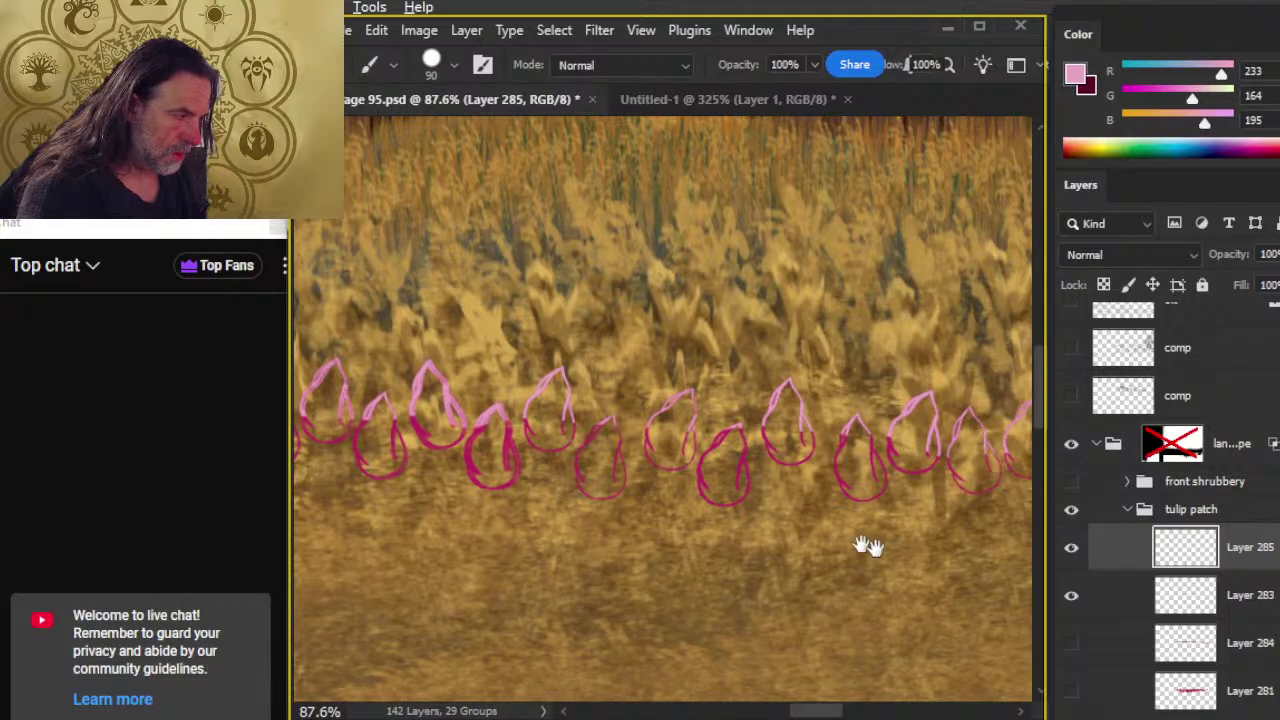
{"action": "left_click_drag", "start_coordinate": [866, 543], "coordinate": [493, 520]}
{"action": "mouse_move", "coordinate": [657, 357]}
{"action": "left_mouse_down"}
{"action": "mouse_move", "coordinate": [749, 394]}
{"action": "mouse_move", "coordinate": [998, 395]}
{"action": "left_mouse_up"}
{"action": "mouse_move", "coordinate": [900, 529]}
{"action": "left_mouse_down"}
{"action": "mouse_move", "coordinate": [526, 531]}
{"action": "mouse_move", "coordinate": [550, 494]}
{"action": "left_mouse_up"}
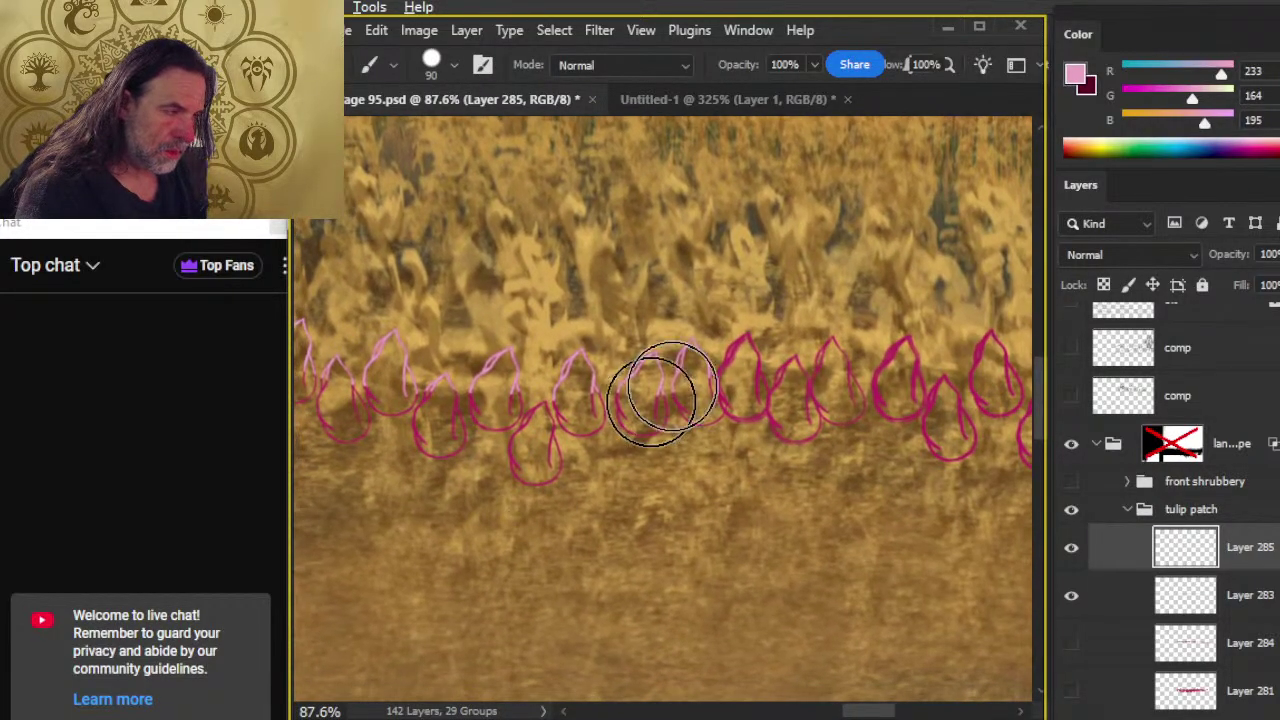
{"action": "mouse_move", "coordinate": [657, 394]}
{"action": "left_mouse_down"}
{"action": "mouse_move", "coordinate": [702, 342]}
{"action": "mouse_move", "coordinate": [962, 342]}
{"action": "mouse_move", "coordinate": [985, 368]}
{"action": "left_mouse_up"}
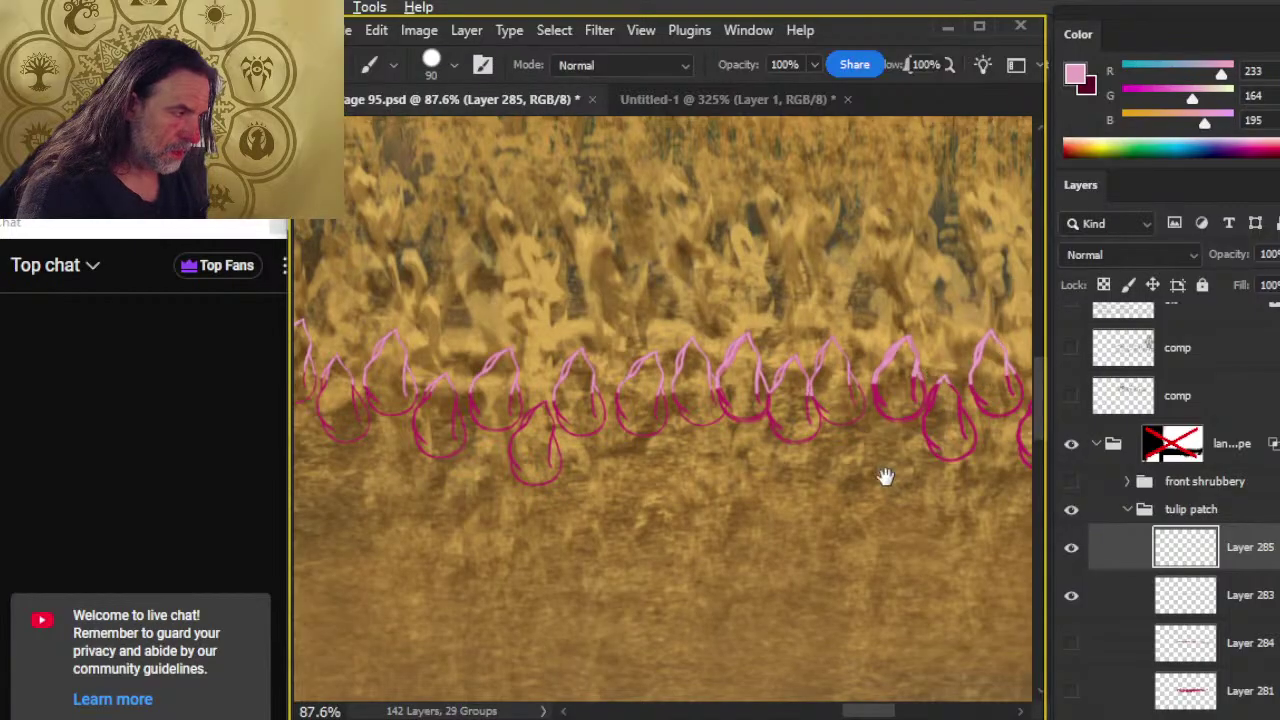
{"action": "left_click_drag", "start_coordinate": [886, 477], "coordinate": [508, 490]}
{"action": "mouse_move", "coordinate": [715, 350]}
{"action": "left_mouse_down"}
{"action": "mouse_move", "coordinate": [909, 423]}
{"action": "mouse_move", "coordinate": [965, 390]}
{"action": "left_mouse_up"}
{"action": "mouse_move", "coordinate": [895, 530]}
{"action": "left_mouse_down"}
{"action": "mouse_move", "coordinate": [520, 572]}
{"action": "mouse_move", "coordinate": [397, 557]}
{"action": "left_mouse_up"}
{"action": "left_click_drag", "start_coordinate": [611, 374], "coordinate": [628, 395]}
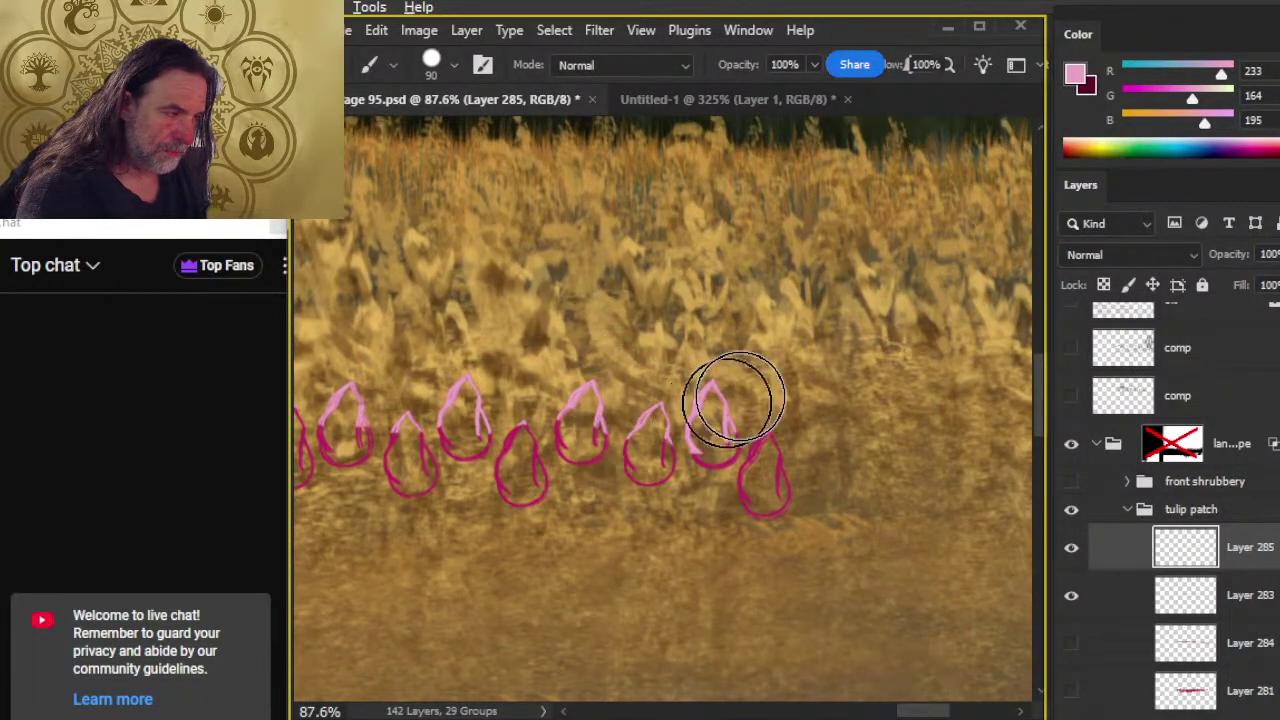
{"action": "left_click_drag", "start_coordinate": [726, 397], "coordinate": [745, 420]}
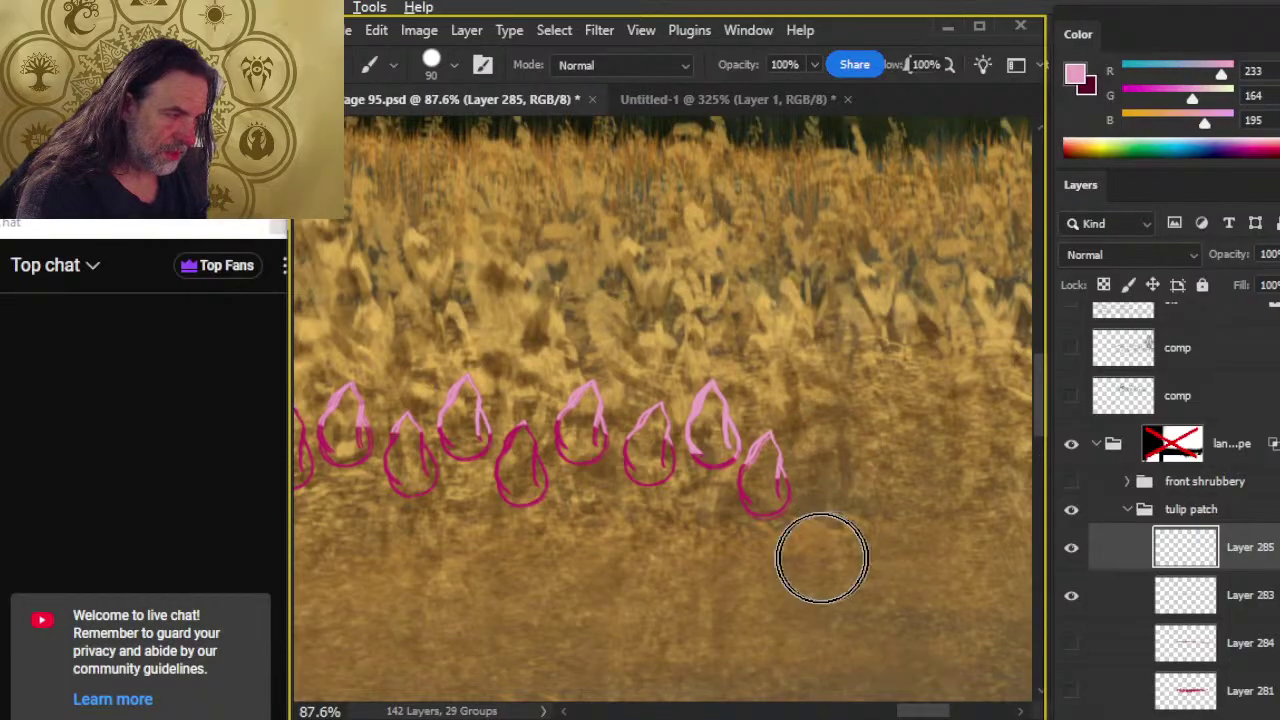
- Show Layer 281 briefly for comparison, hide it again, and turn the magenta bud fills of Layer 284 back on
{"action": "left_click", "coordinate": [1071, 691]}
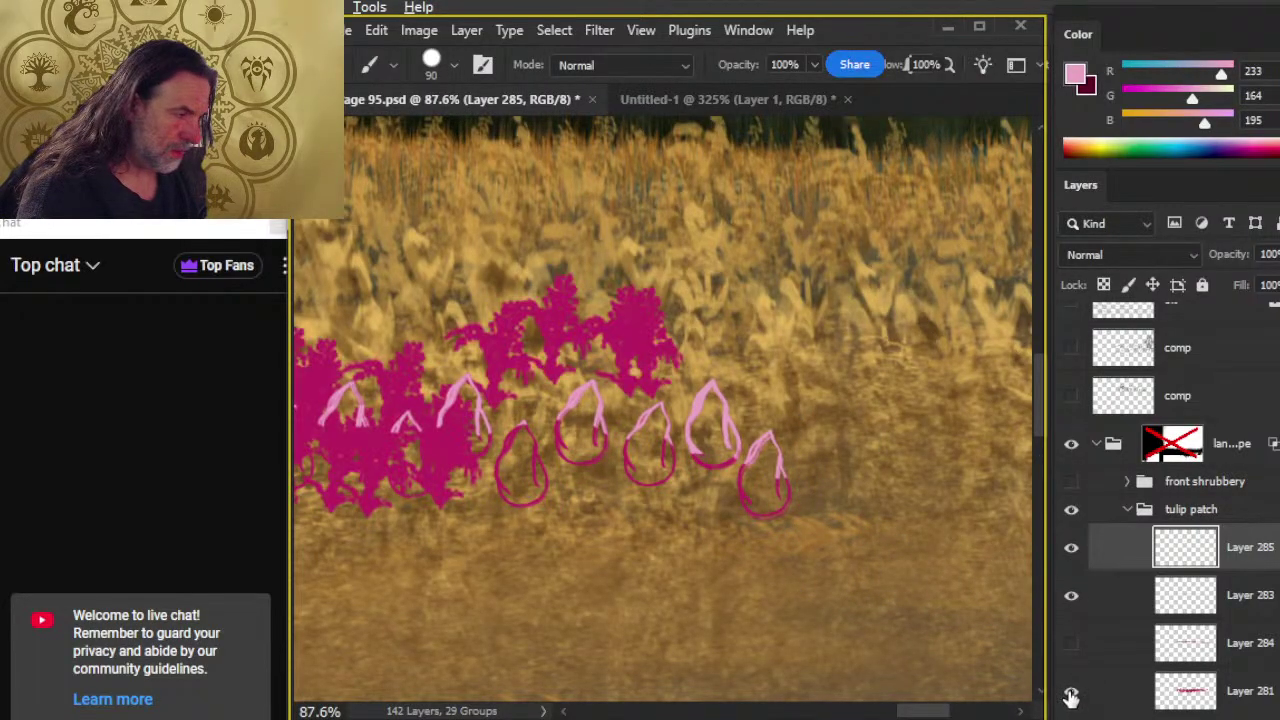
{"action": "left_click", "coordinate": [1070, 690]}
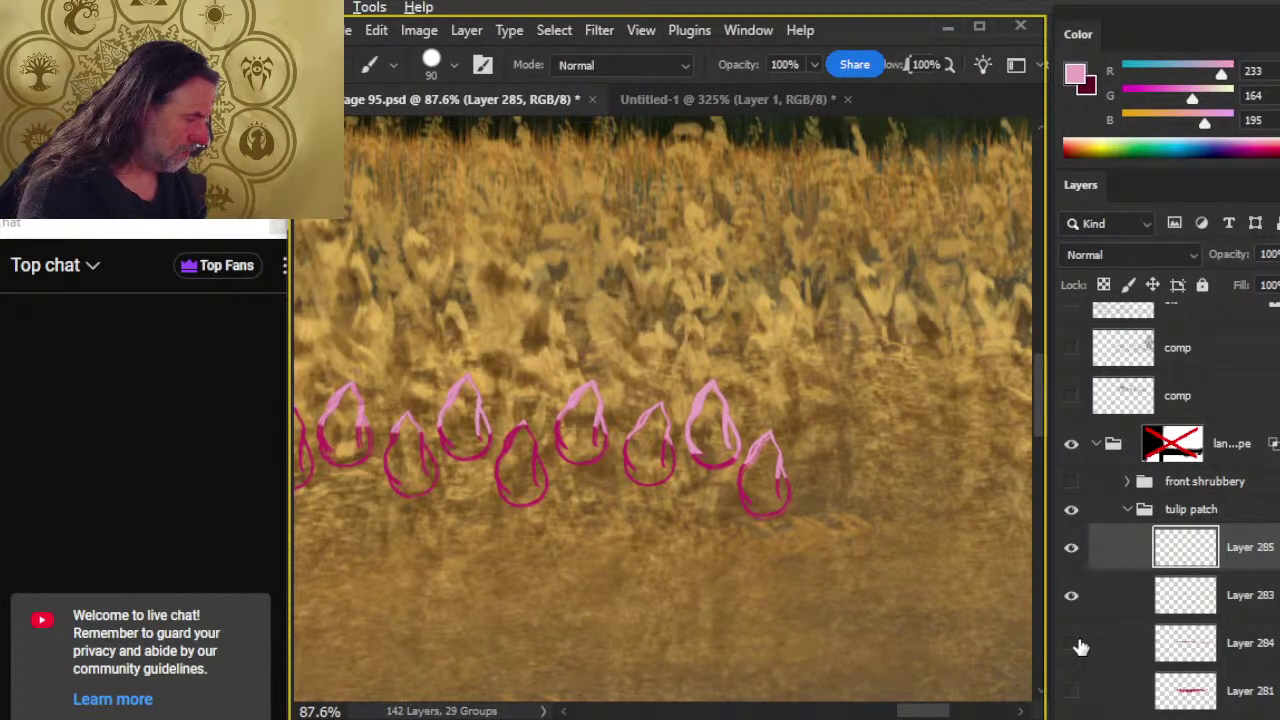
{"action": "left_click", "coordinate": [1071, 643]}
{"action": "left_click_drag", "start_coordinate": [531, 497], "coordinate": [857, 429]}
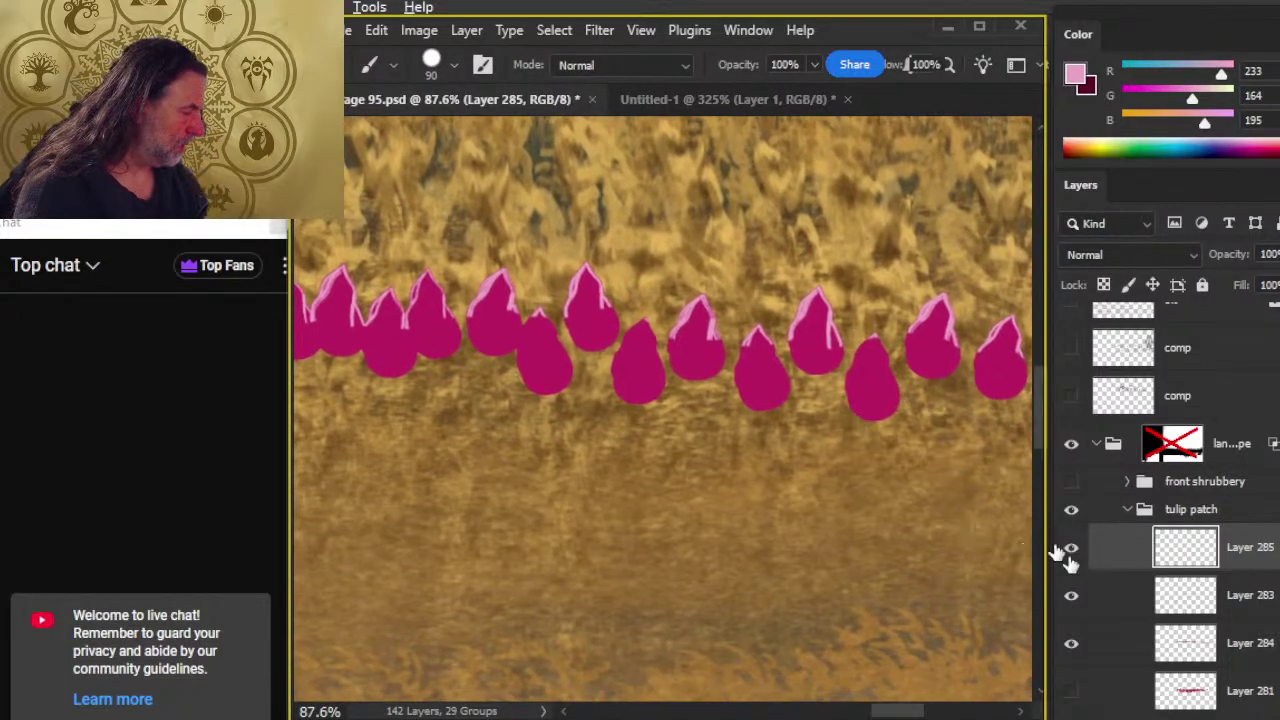
- Add a new layer above Layer 283 and paint dark maroon (RGB 92, 0, 39) over the lower bud outlines from right to left along the row
{"action": "left_click", "coordinate": [1130, 605]}
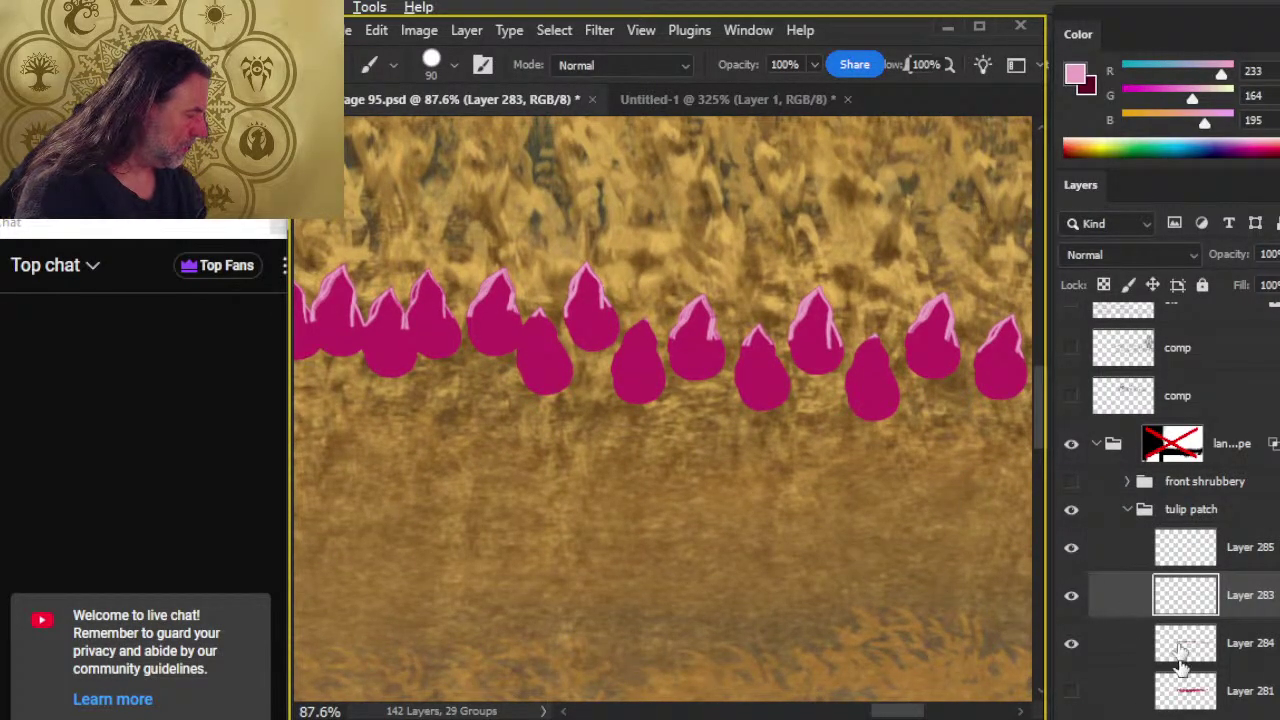
{"action": "left_click", "coordinate": [991, 549], "text": "alt"}
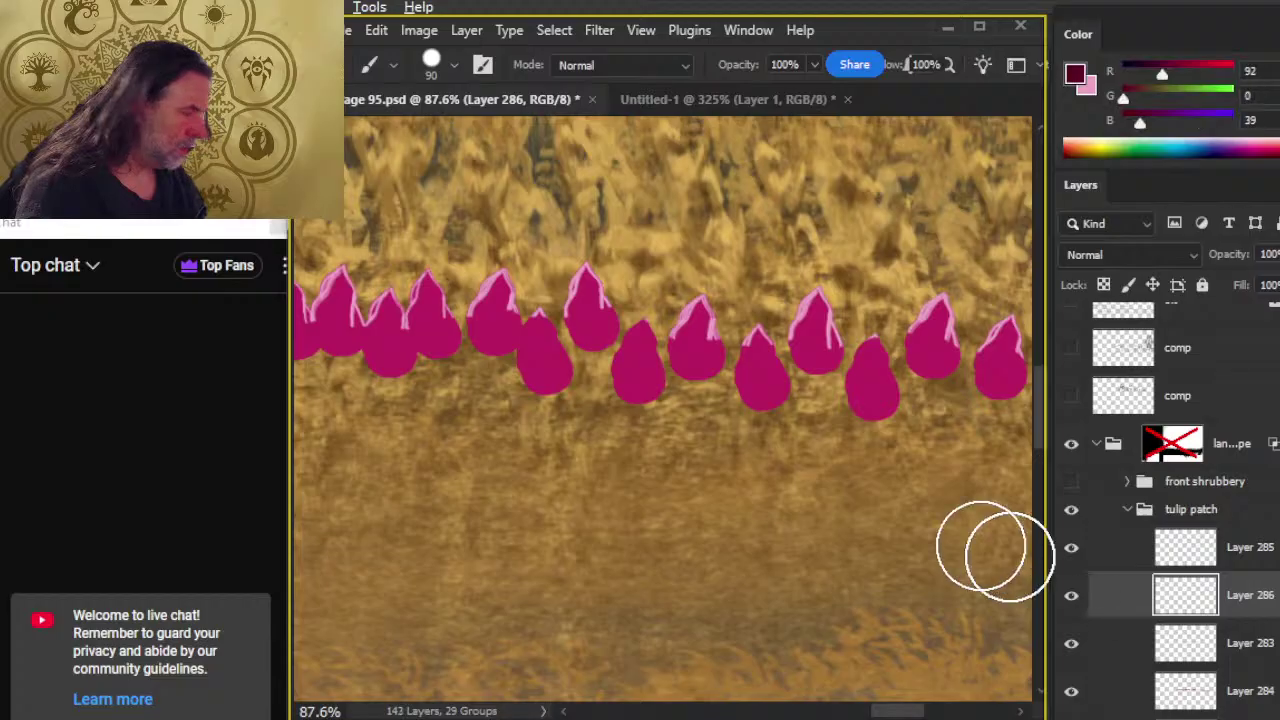
{"action": "mouse_move", "coordinate": [766, 443]}
{"action": "left_mouse_down"}
{"action": "mouse_move", "coordinate": [732, 406]}
{"action": "mouse_move", "coordinate": [883, 436]}
{"action": "mouse_move", "coordinate": [937, 427]}
{"action": "mouse_move", "coordinate": [885, 438]}
{"action": "mouse_move", "coordinate": [613, 417]}
{"action": "mouse_move", "coordinate": [621, 410]}
{"action": "mouse_move", "coordinate": [371, 369]}
{"action": "left_mouse_up"}
{"action": "left_click_drag", "start_coordinate": [525, 500], "coordinate": [971, 591]}
{"action": "mouse_move", "coordinate": [742, 478]}
{"action": "left_mouse_down"}
{"action": "mouse_move", "coordinate": [592, 503]}
{"action": "mouse_move", "coordinate": [538, 480]}
{"action": "mouse_move", "coordinate": [410, 455]}
{"action": "mouse_move", "coordinate": [355, 459]}
{"action": "mouse_move", "coordinate": [315, 440]}
{"action": "left_mouse_up"}
{"action": "mouse_move", "coordinate": [505, 570]}
{"action": "left_mouse_down"}
{"action": "mouse_move", "coordinate": [829, 623]}
{"action": "mouse_move", "coordinate": [877, 650]}
{"action": "left_mouse_up"}
{"action": "mouse_move", "coordinate": [757, 537]}
{"action": "left_mouse_down"}
{"action": "mouse_move", "coordinate": [543, 514]}
{"action": "mouse_move", "coordinate": [370, 555]}
{"action": "left_mouse_up"}
{"action": "left_click_drag", "start_coordinate": [700, 640], "coordinate": [770, 560]}
{"action": "mouse_move", "coordinate": [849, 543]}
{"action": "left_mouse_down"}
{"action": "mouse_move", "coordinate": [712, 494]}
{"action": "mouse_move", "coordinate": [600, 503]}
{"action": "mouse_move", "coordinate": [458, 460]}
{"action": "mouse_move", "coordinate": [378, 550]}
{"action": "mouse_move", "coordinate": [800, 625]}
{"action": "left_mouse_up"}
{"action": "mouse_move", "coordinate": [751, 563]}
{"action": "left_mouse_down"}
{"action": "mouse_move", "coordinate": [703, 542]}
{"action": "mouse_move", "coordinate": [545, 564]}
{"action": "mouse_move", "coordinate": [375, 525]}
{"action": "left_mouse_up"}
{"action": "mouse_move", "coordinate": [454, 636]}
{"action": "left_mouse_down"}
{"action": "mouse_move", "coordinate": [850, 597]}
{"action": "mouse_move", "coordinate": [809, 563]}
{"action": "mouse_move", "coordinate": [606, 504]}
{"action": "mouse_move", "coordinate": [395, 501]}
{"action": "mouse_move", "coordinate": [385, 540]}
{"action": "left_mouse_up"}
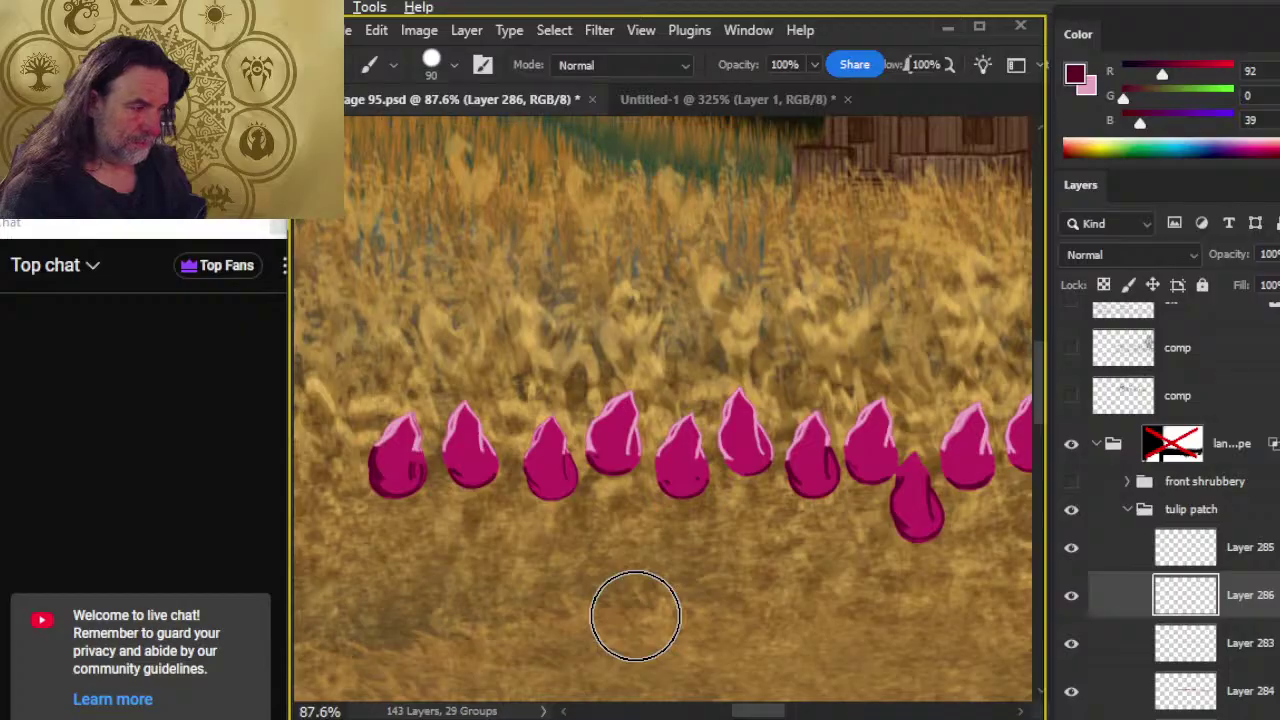
- Hide Layers 285 and 286, lower the opacity of the Layer 284 bud fills to make them translucent, and merge them into a new full-opacity layer
{"action": "left_click", "coordinate": [1071, 595]}
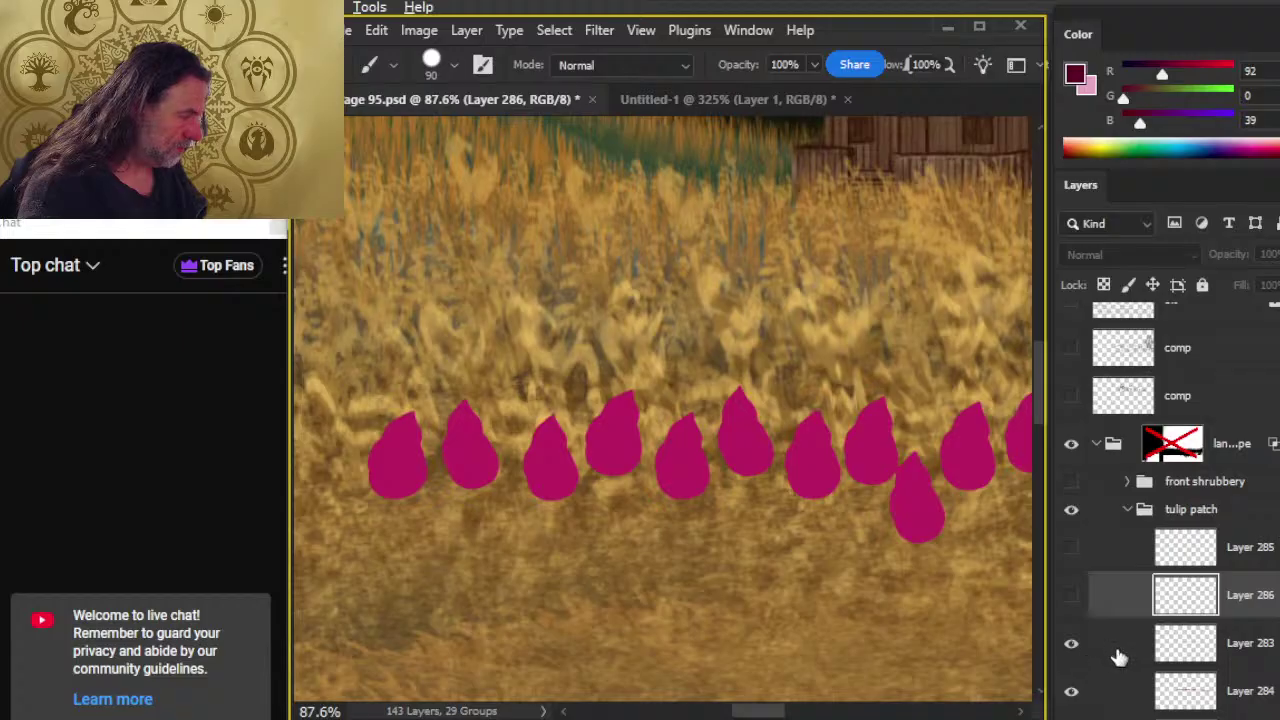
{"action": "left_click", "coordinate": [1119, 650]}
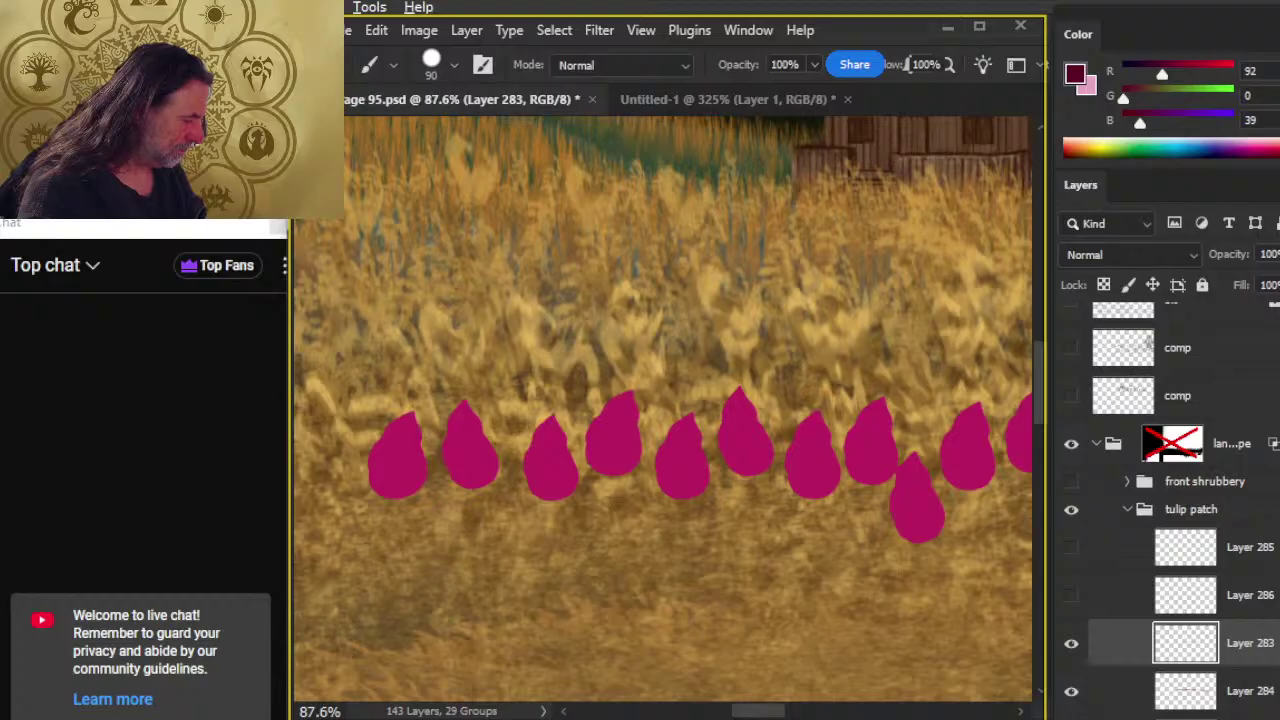
{"action": "left_click", "coordinate": [1124, 700]}
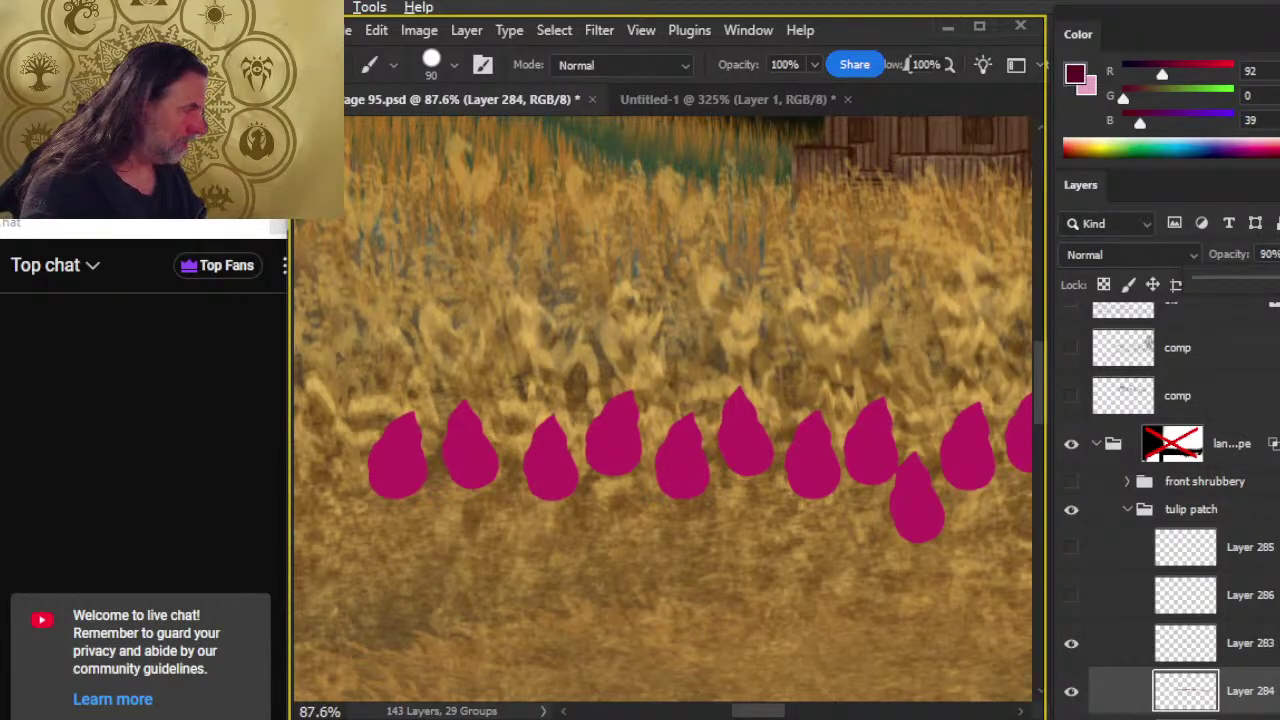
{"action": "left_click_drag", "start_coordinate": [1279, 285], "coordinate": [1254, 285]}
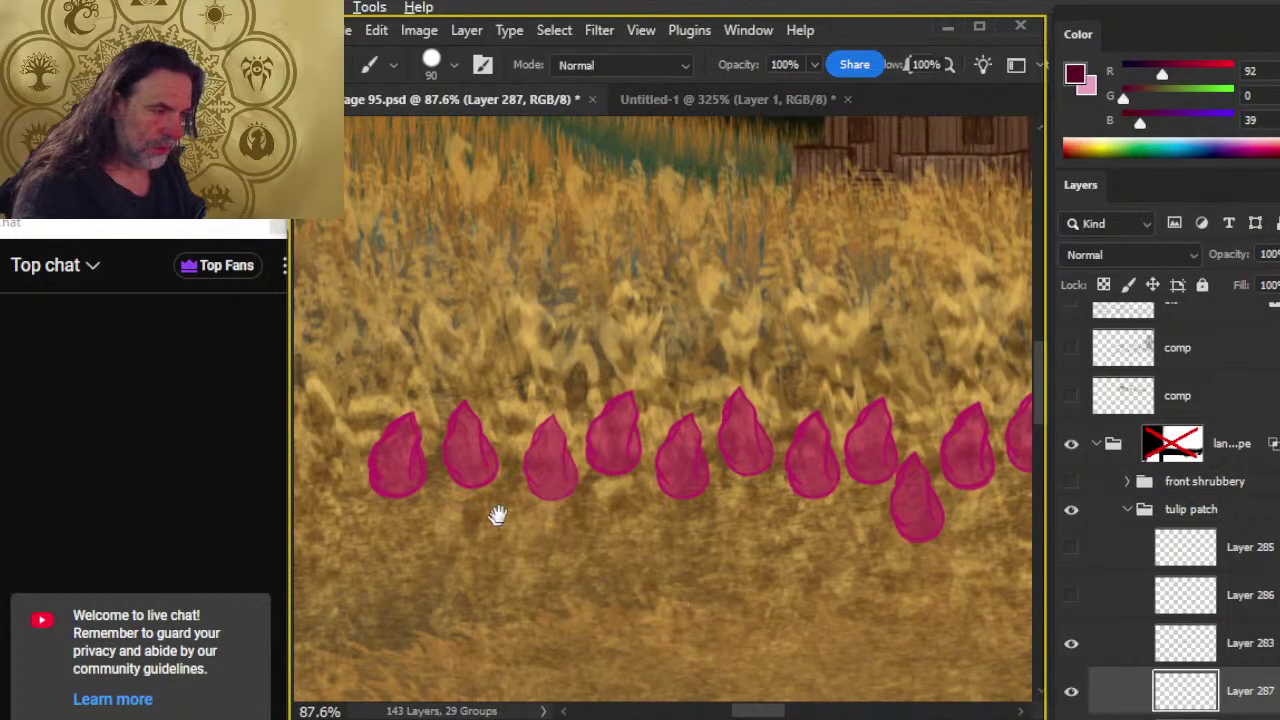
{"action": "left_click_drag", "start_coordinate": [497, 517], "coordinate": [729, 489]}
{"action": "key", "text": "ctrl+space"}
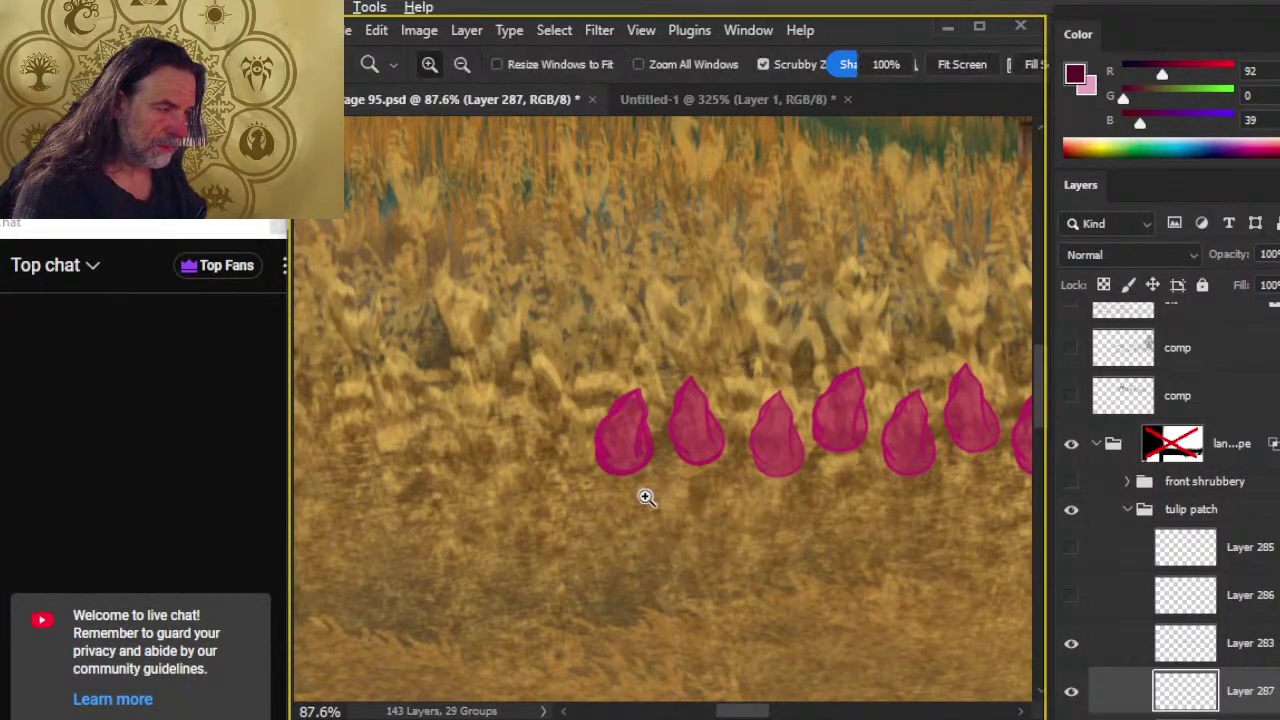
- Reduce the brush size to 9 px for shading the first tulip bud
{"action": "left_click_drag", "start_coordinate": [645, 493], "coordinate": [714, 529]}
{"action": "key", "text": "bracketleft"}
{"action": "key", "text": "bracketleft"}
{"action": "key", "text": "bracketleft"}
{"action": "key", "text": "bracketleft"}
{"action": "key", "text": "bracketleft"}
{"action": "key", "text": "bracketleft"}
{"action": "key", "text": "bracketleft"}
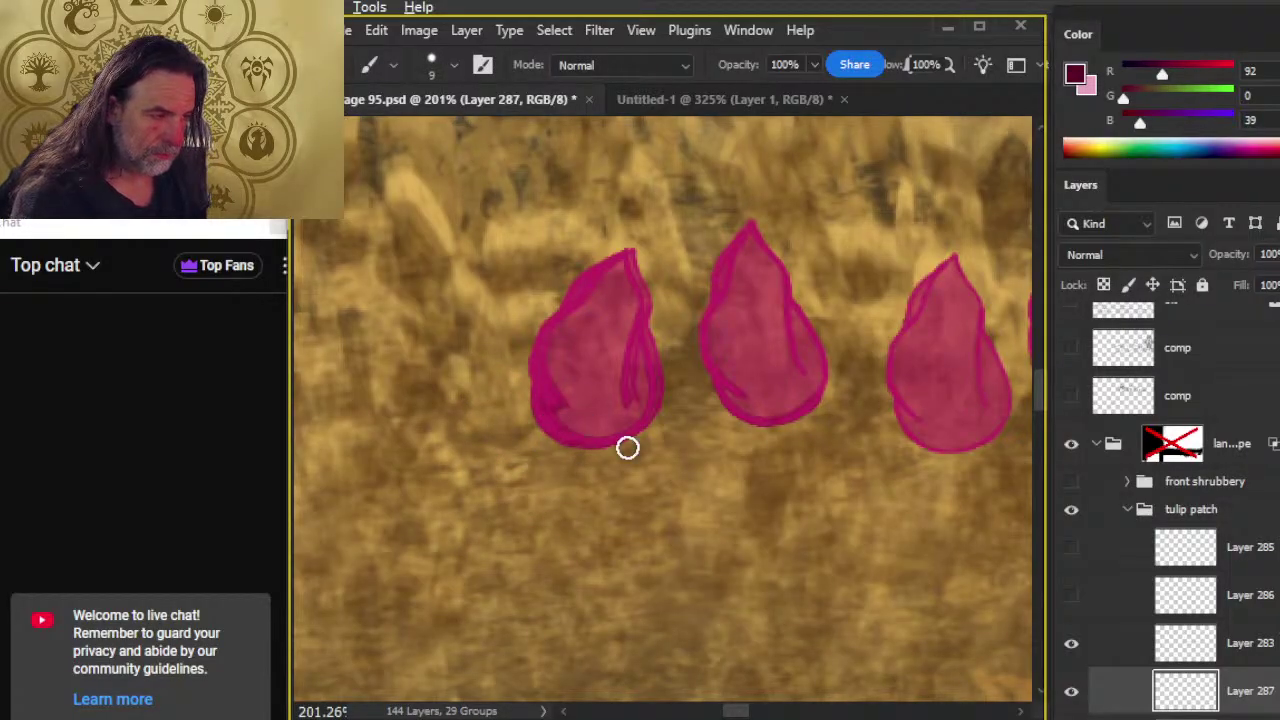
- Check Layer 287 by hiding and showing it, and toggle the display of extras
{"action": "key", "text": "l"}
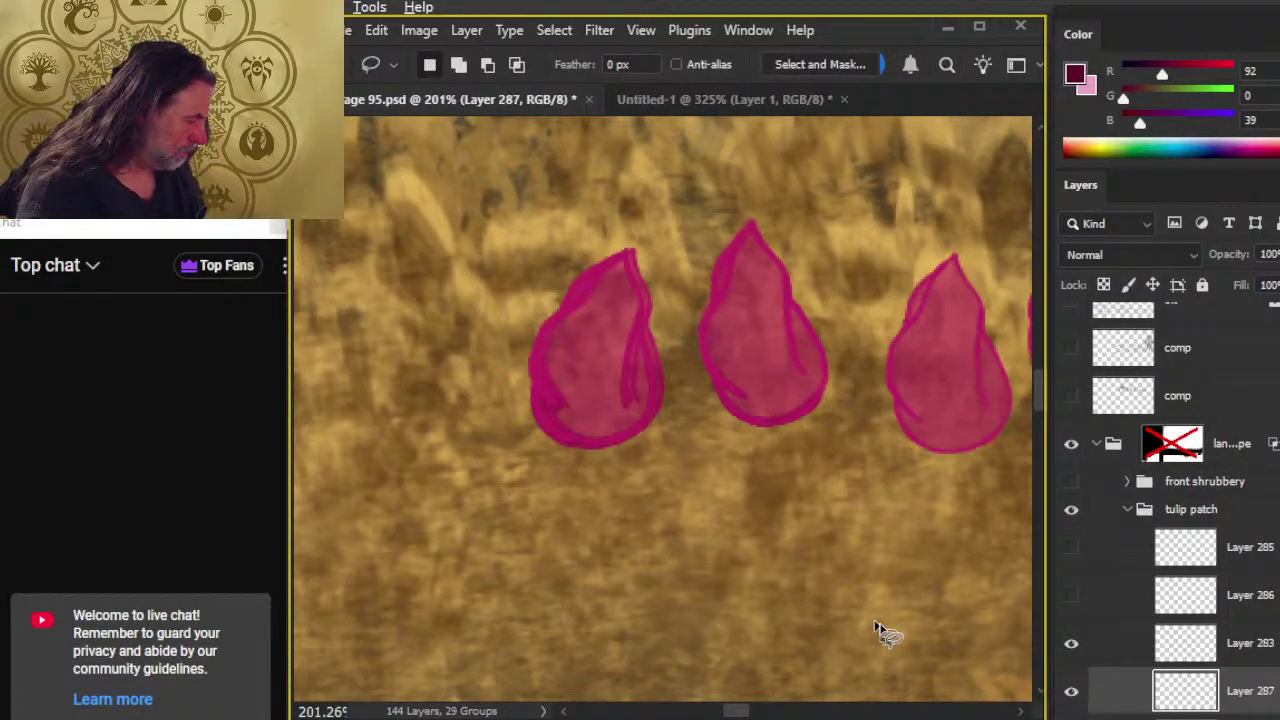
{"action": "left_click", "coordinate": [1071, 690]}
{"action": "left_click", "coordinate": [1072, 690]}
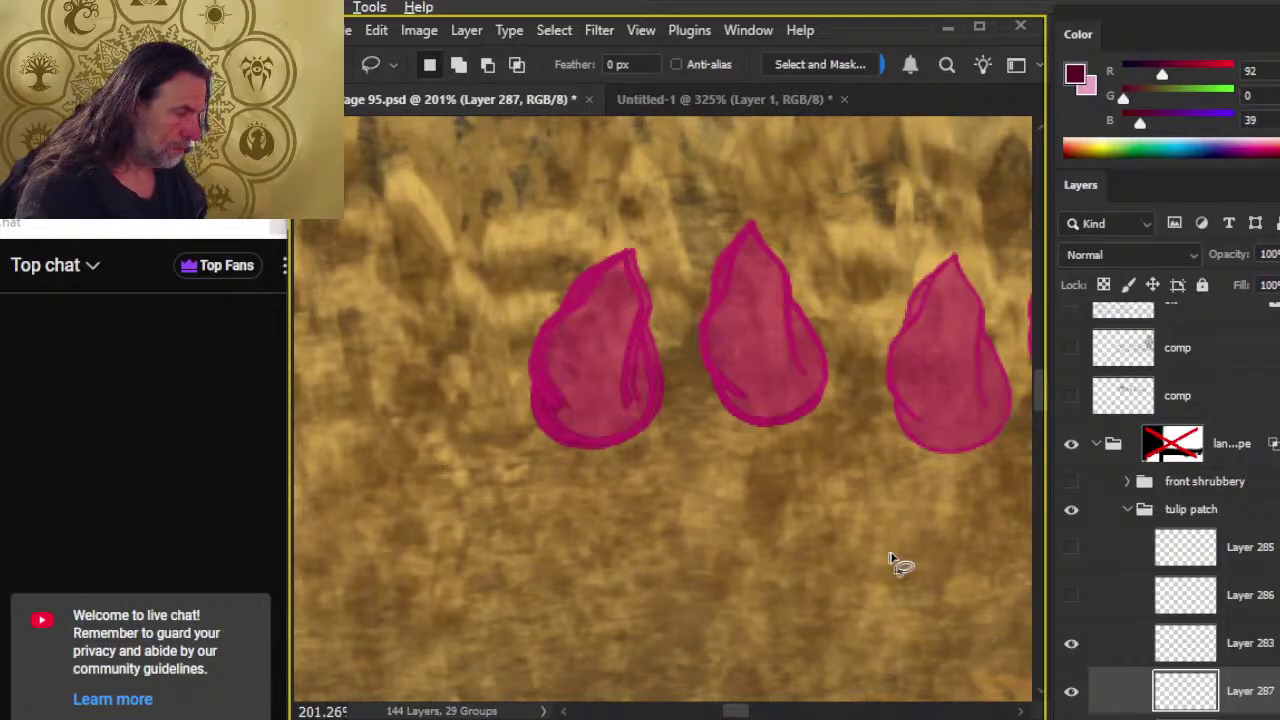
{"action": "left_click", "coordinate": [640, 30]}
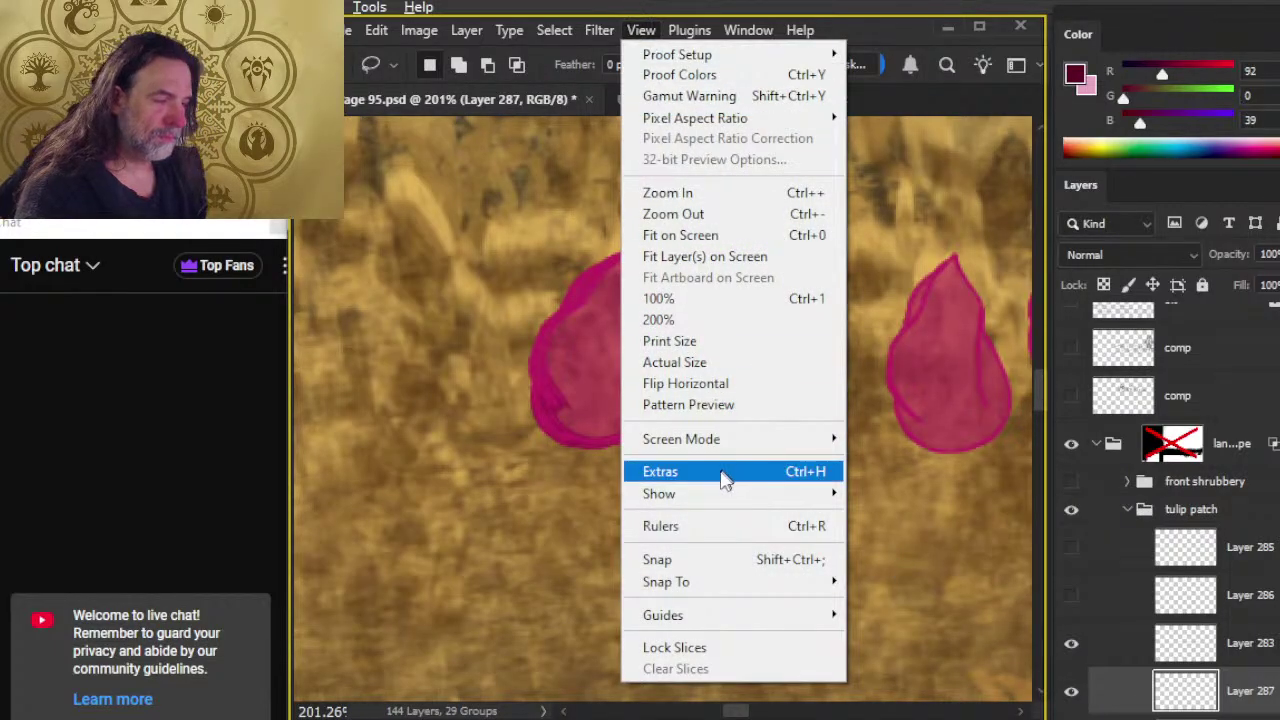
{"action": "left_click", "coordinate": [718, 478]}
{"action": "key", "text": "b"}
{"action": "mouse_move", "coordinate": [580, 417]}
{"action": "left_mouse_down"}
{"action": "mouse_move", "coordinate": [617, 431]}
{"action": "mouse_move", "coordinate": [606, 453]}
{"action": "mouse_move", "coordinate": [615, 405]}
{"action": "left_mouse_up"}
{"action": "key", "text": "ctrl+z"}
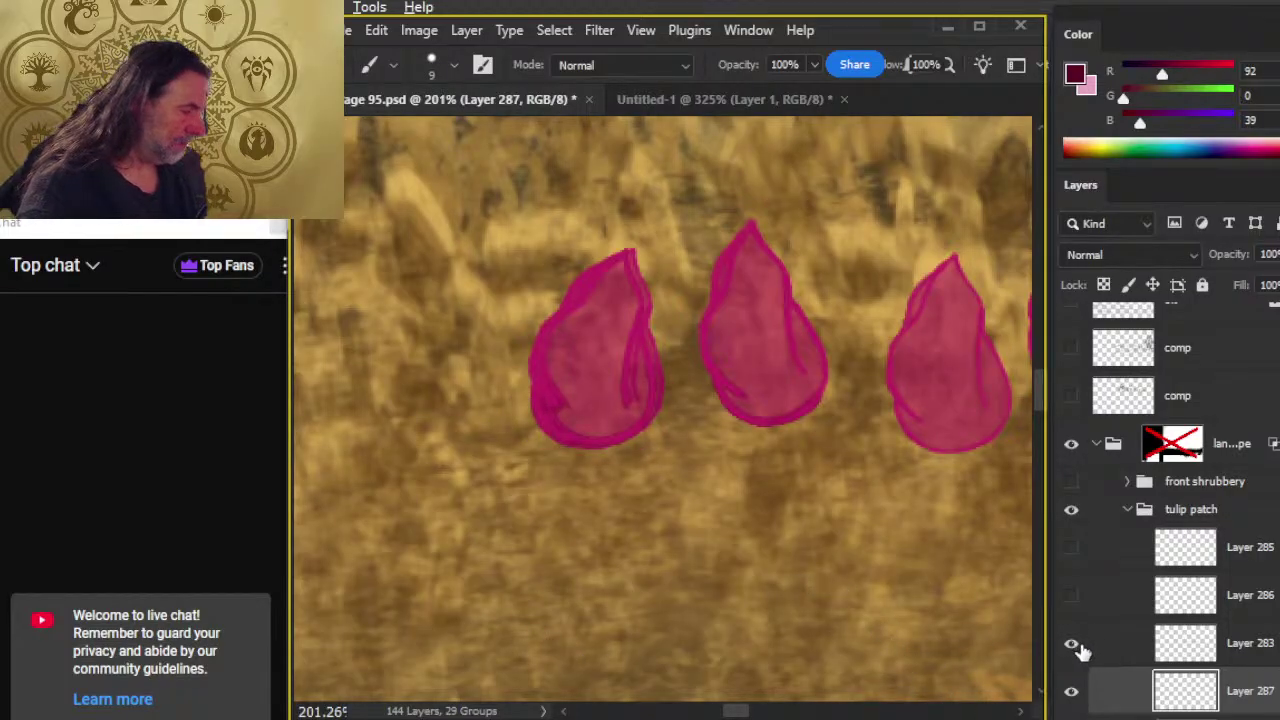
- Check the visibility of Layers 283 and 287, and paint dark maroon shading across the base of the first tulip bud on Layer 287
{"action": "left_click", "coordinate": [1075, 646]}
{"action": "left_click", "coordinate": [1073, 647]}
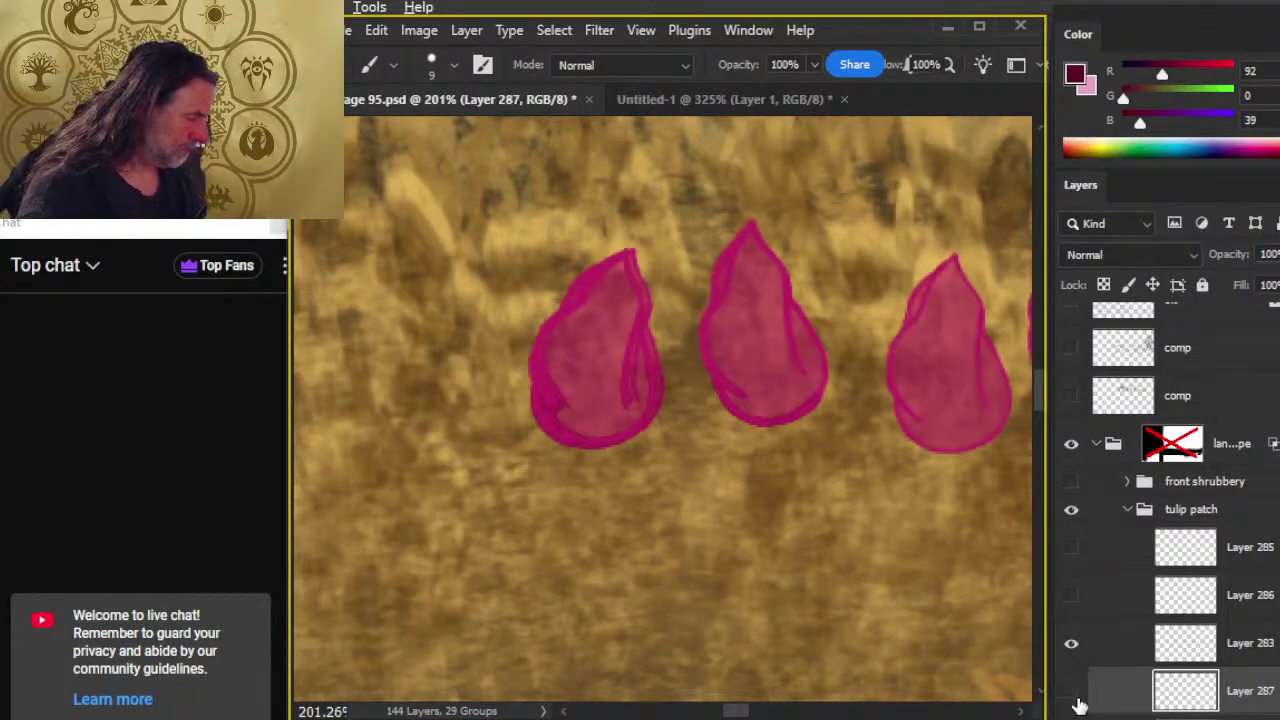
{"action": "left_click", "coordinate": [1072, 648]}
{"action": "left_click", "coordinate": [1072, 648]}
{"action": "left_click", "coordinate": [1073, 690]}
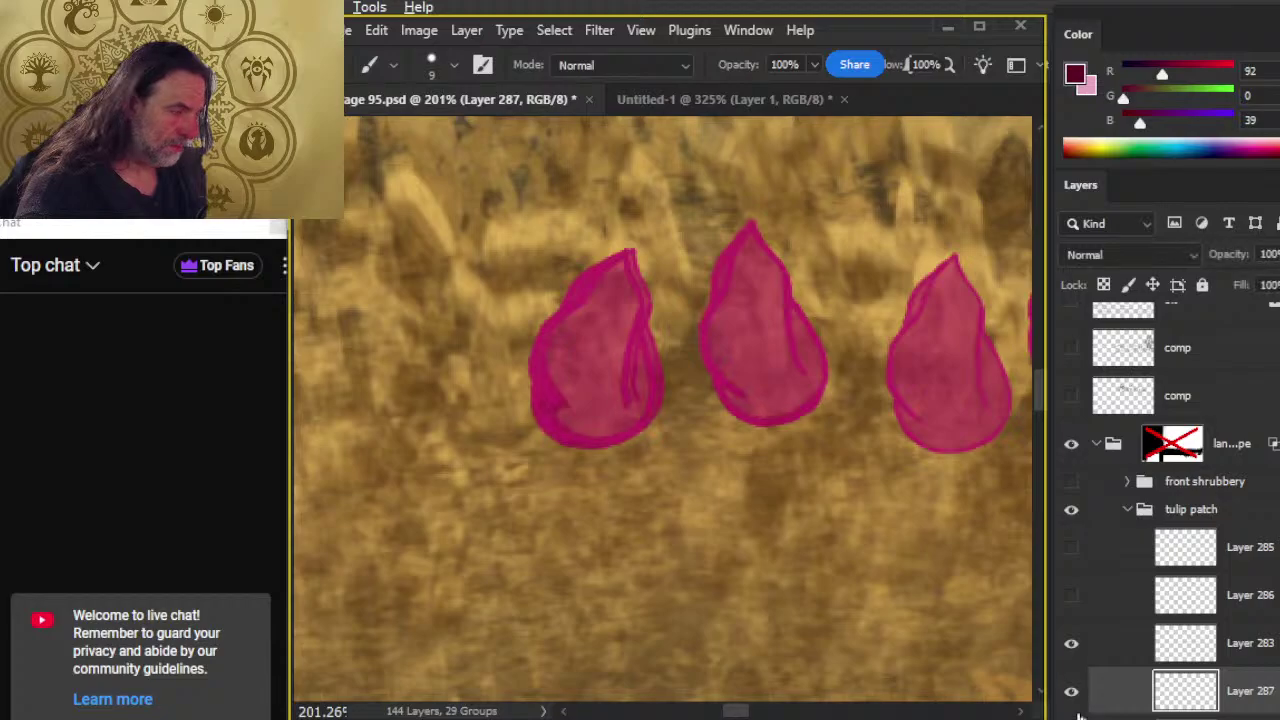
{"action": "left_click_drag", "start_coordinate": [550, 405], "coordinate": [517, 409]}
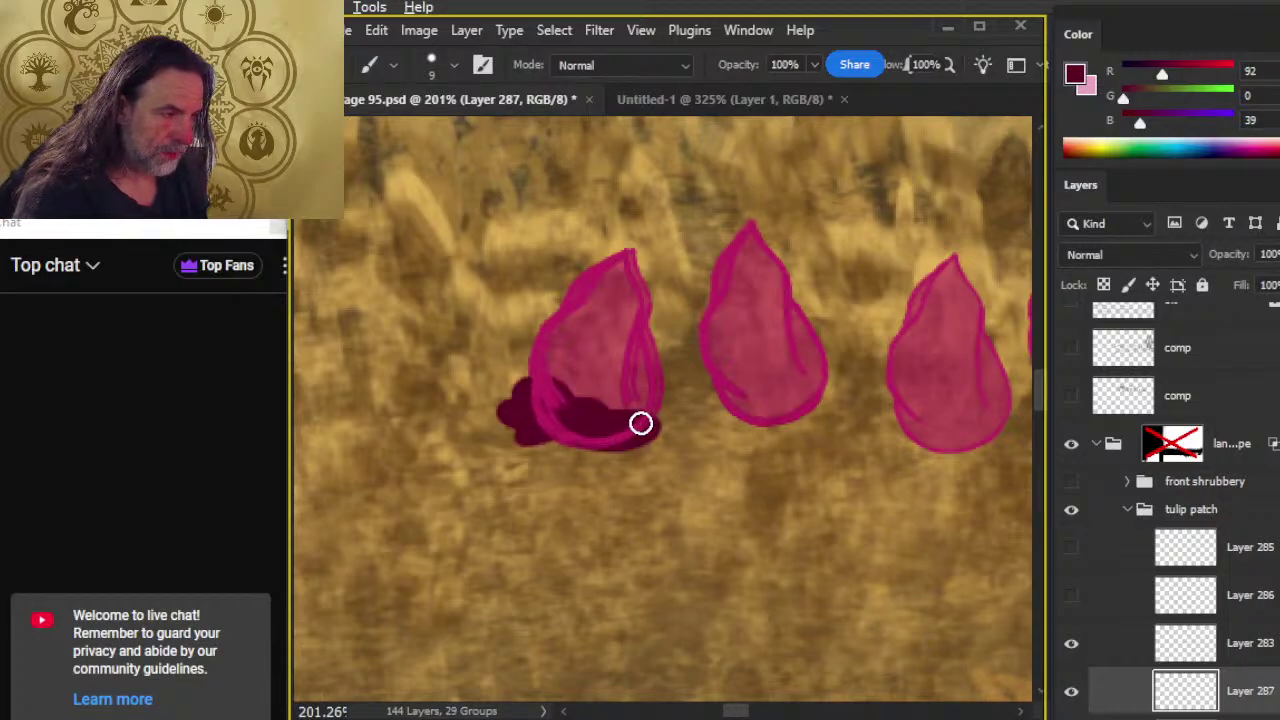
- Try the Smudge - Clouds and tulip bud spin presets for the Brush tool
{"action": "key", "text": "bracketleft"}
{"action": "right_click", "coordinate": [624, 488]}
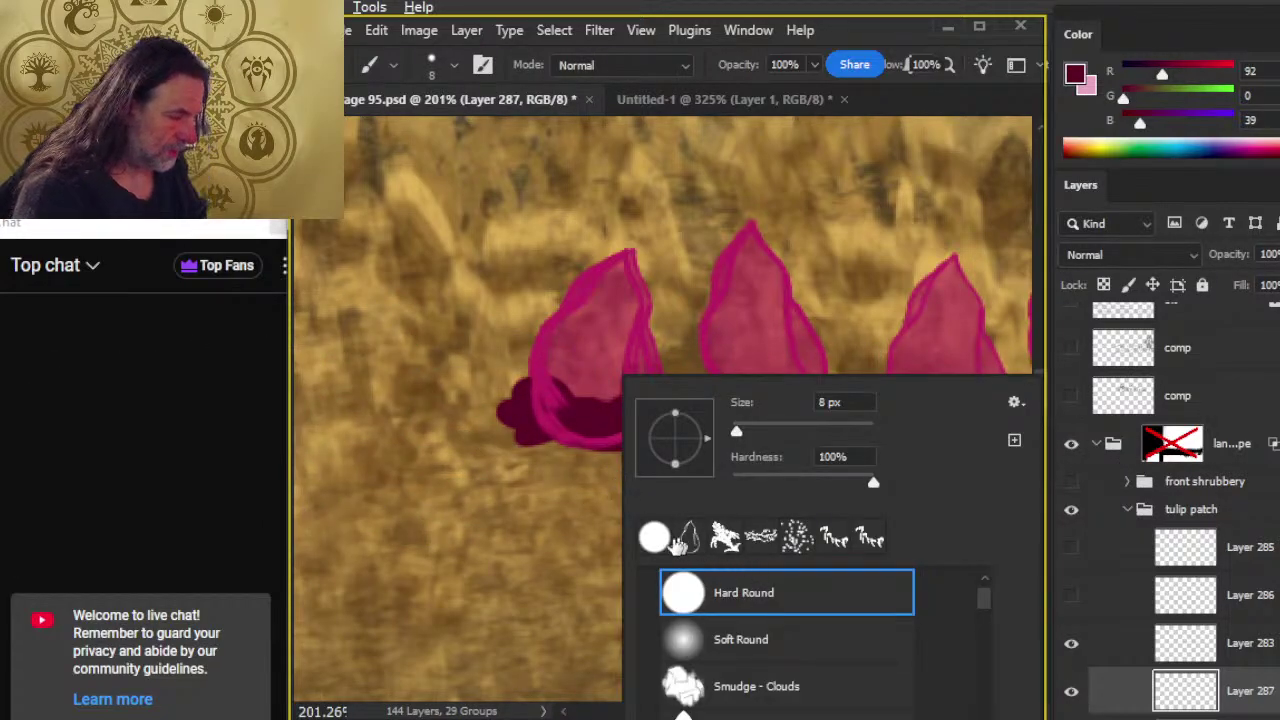
{"action": "left_click", "coordinate": [782, 690]}
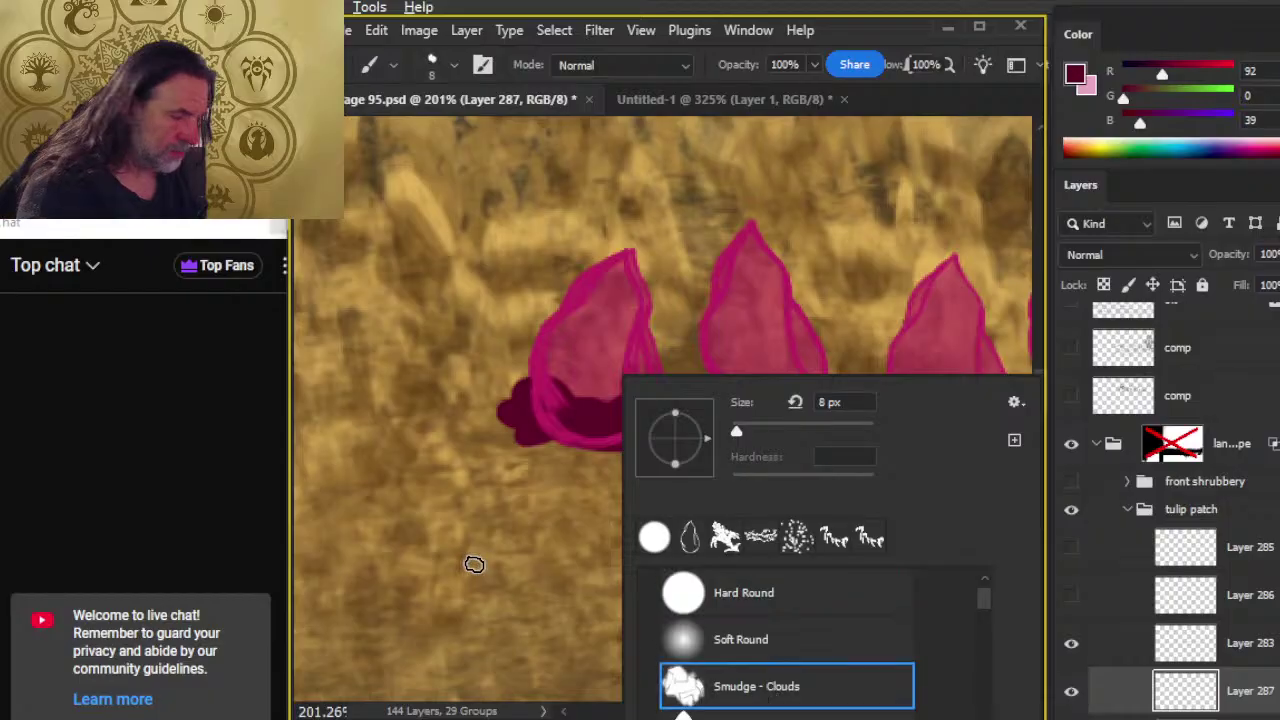
{"action": "left_click", "coordinate": [475, 560]}
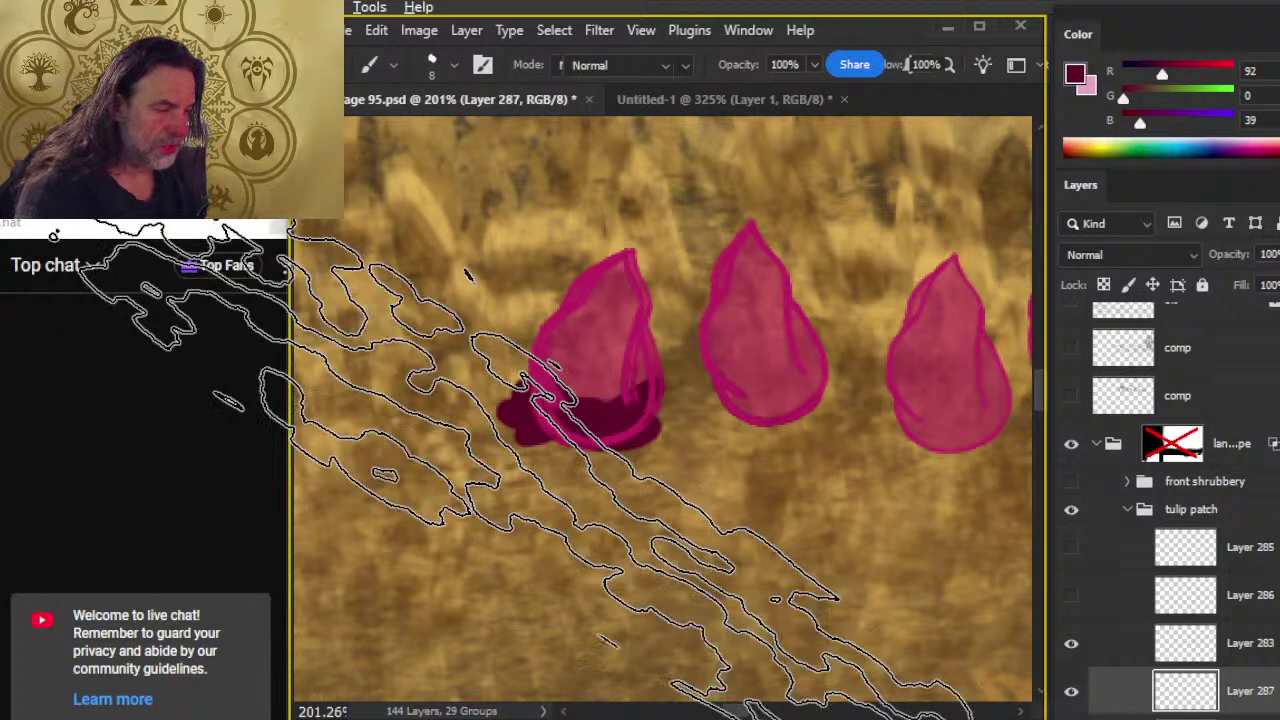
{"action": "right_click", "coordinate": [642, 563]}
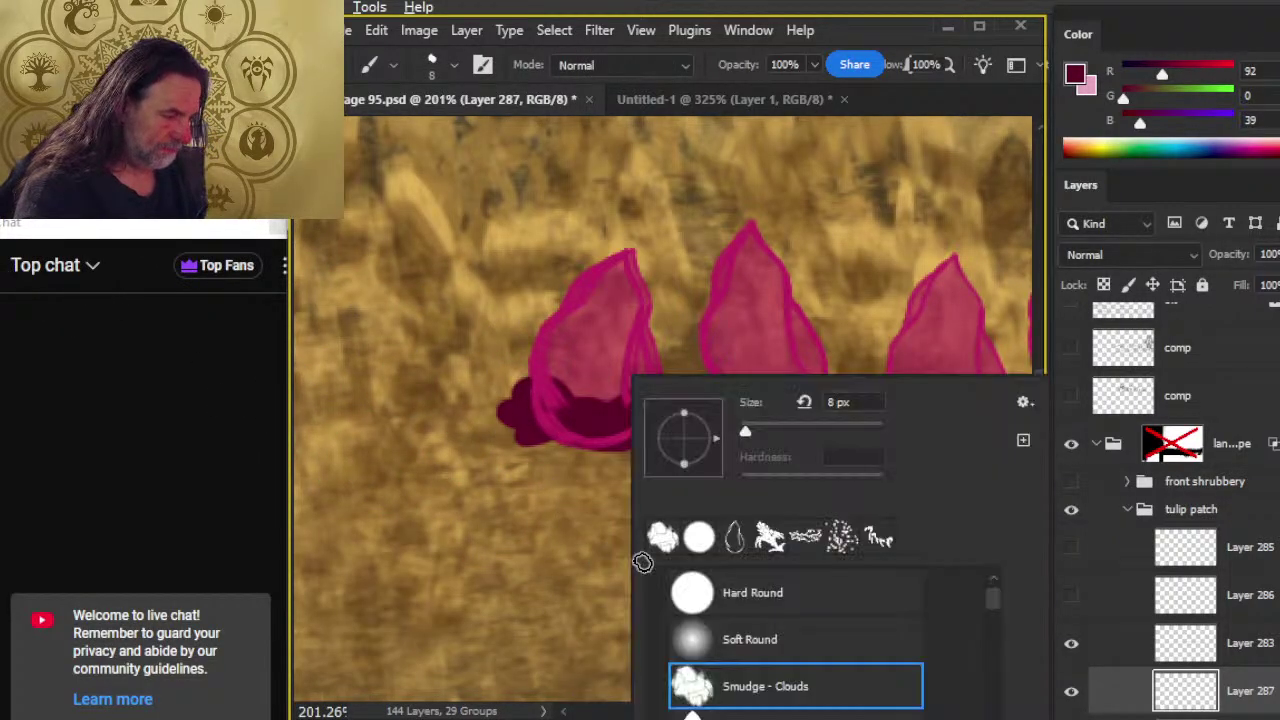
{"action": "left_click", "coordinate": [736, 540]}
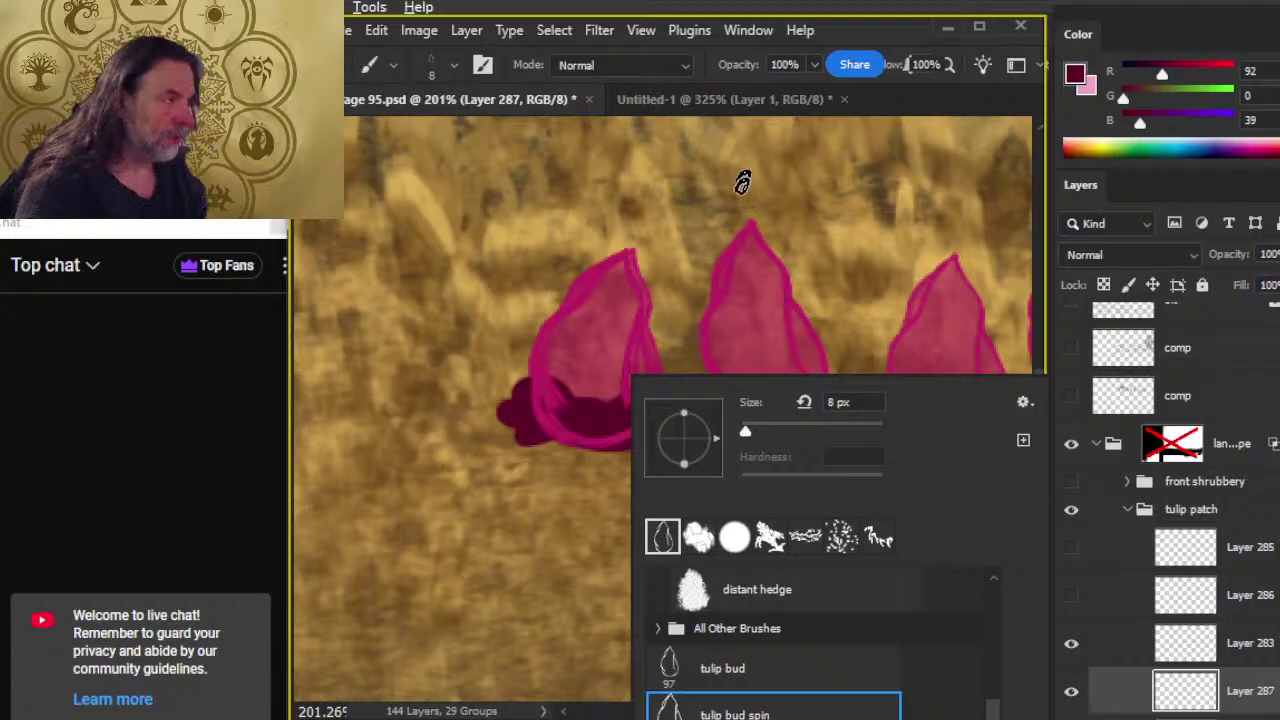
{"action": "left_click", "coordinate": [736, 540]}
{"action": "left_click", "coordinate": [898, 95]}
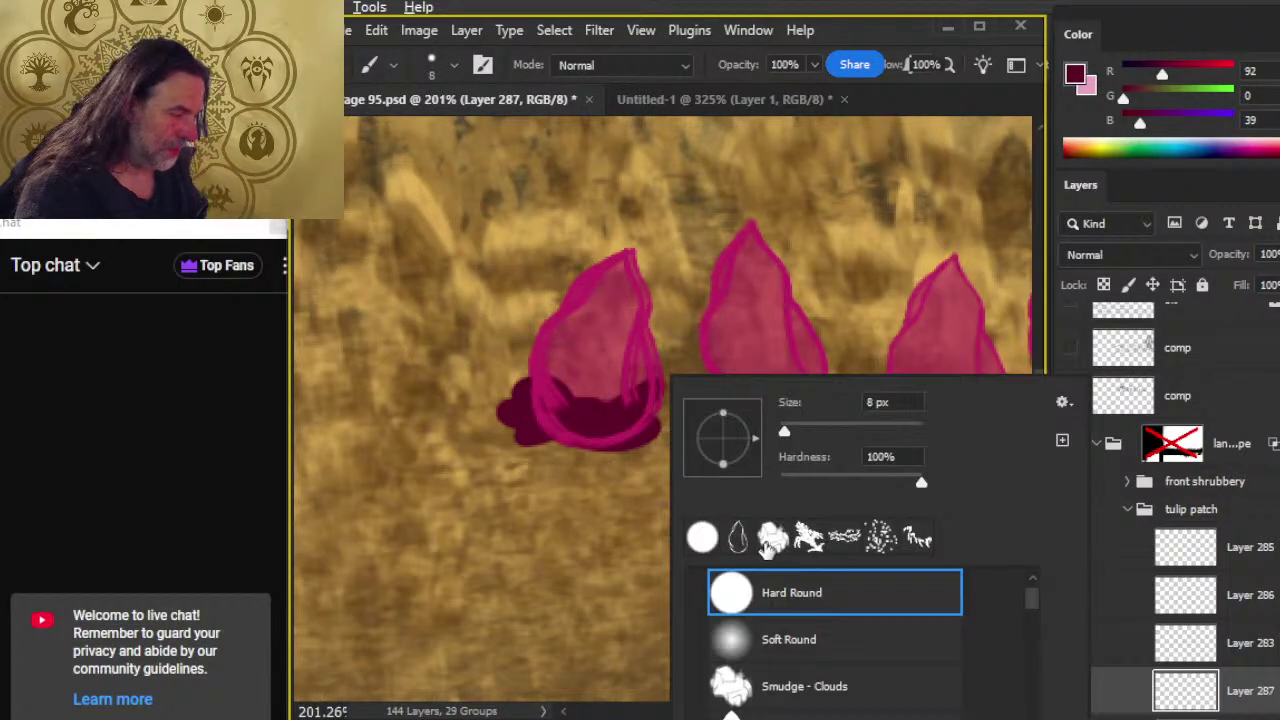
{"action": "left_click", "coordinate": [774, 540]}
{"action": "left_click", "coordinate": [925, 98]}
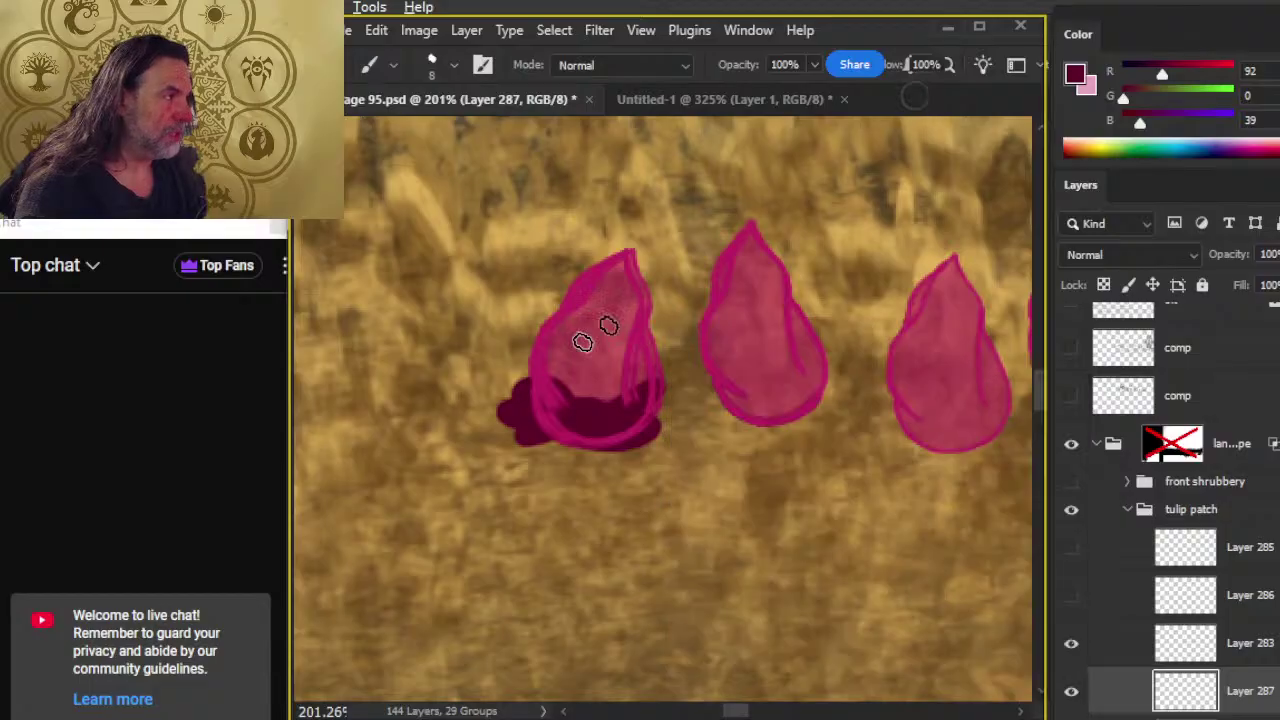
{"action": "key", "text": "bracketright"}
{"action": "key", "text": "bracketright"}
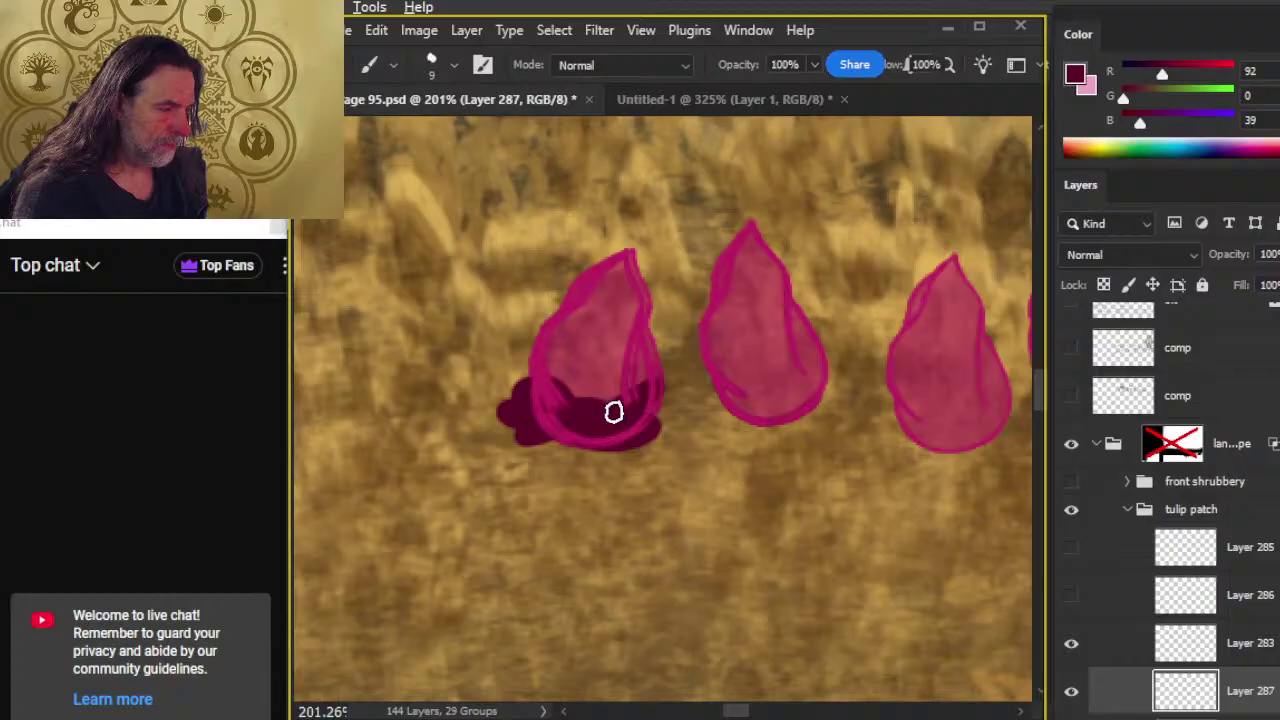
- Return the Brush tool to Hard Round at 9 px and try a dark stroke across the second bud's base, undoing it
{"action": "right_click", "coordinate": [613, 414]}
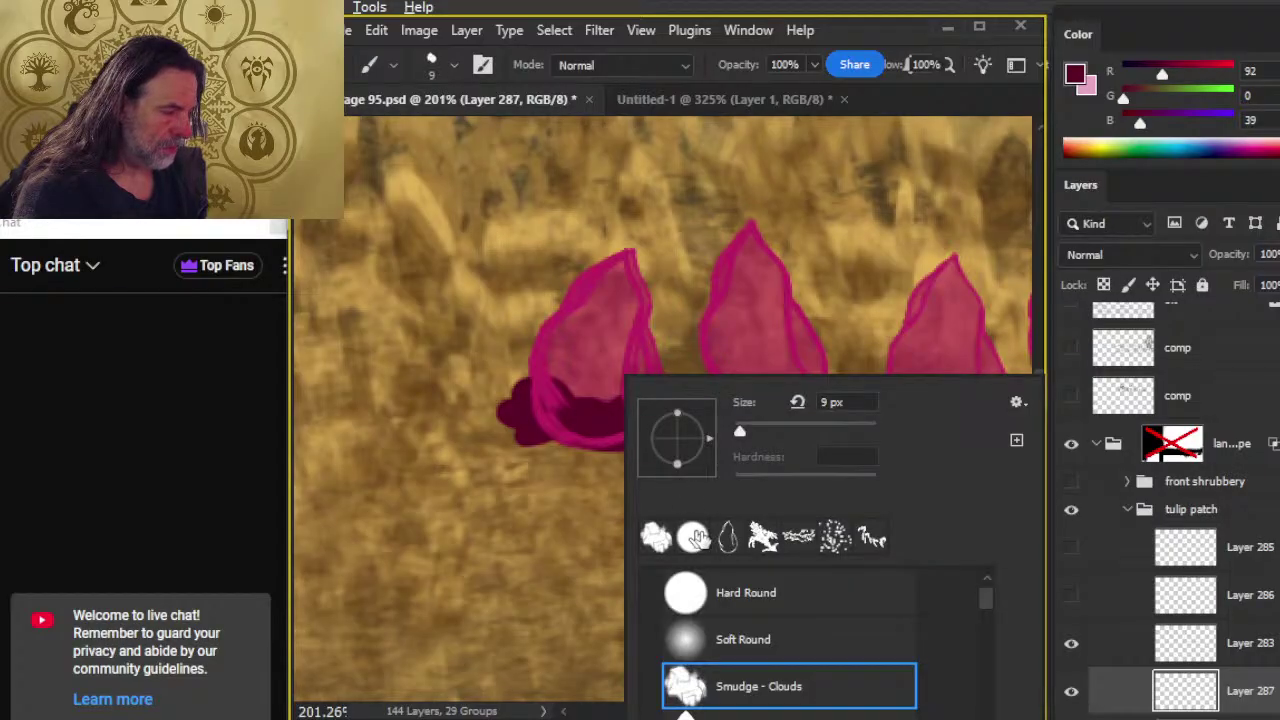
{"action": "left_click", "coordinate": [693, 538]}
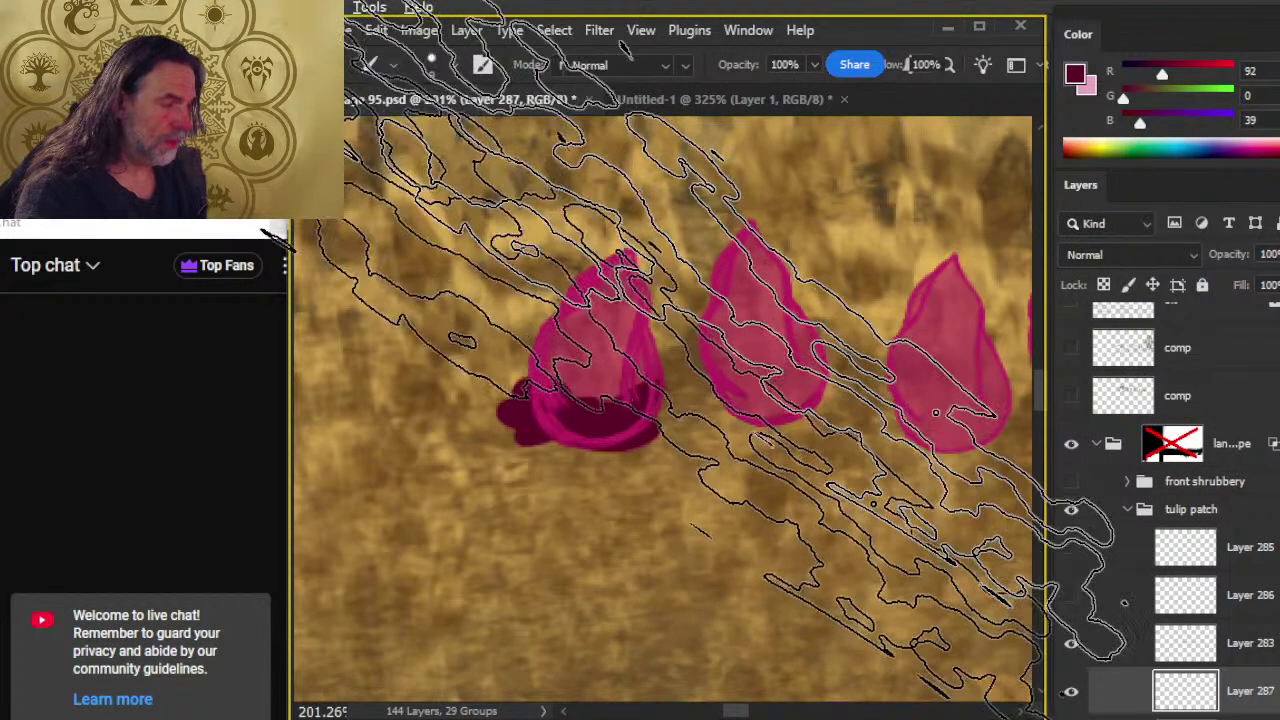
{"action": "right_click", "coordinate": [659, 368]}
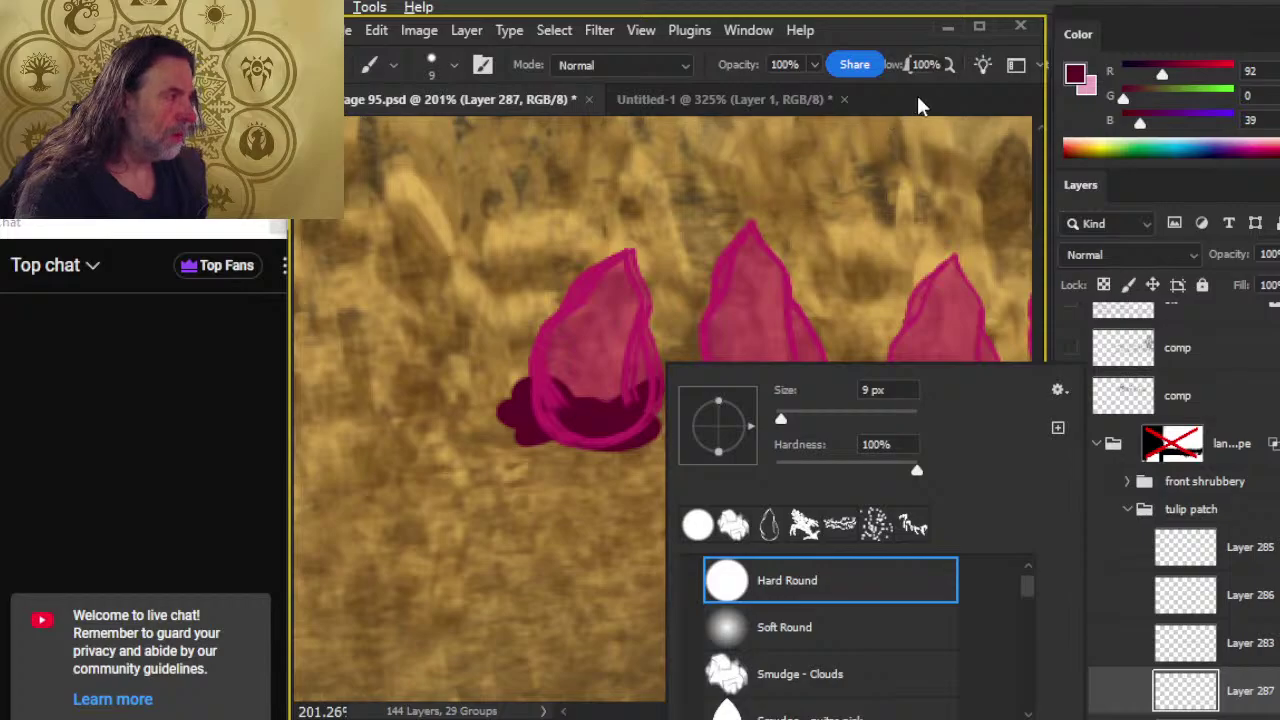
{"action": "key", "text": "z"}
{"action": "key", "text": "b"}
{"action": "left_click_drag", "start_coordinate": [662, 385], "coordinate": [805, 410]}
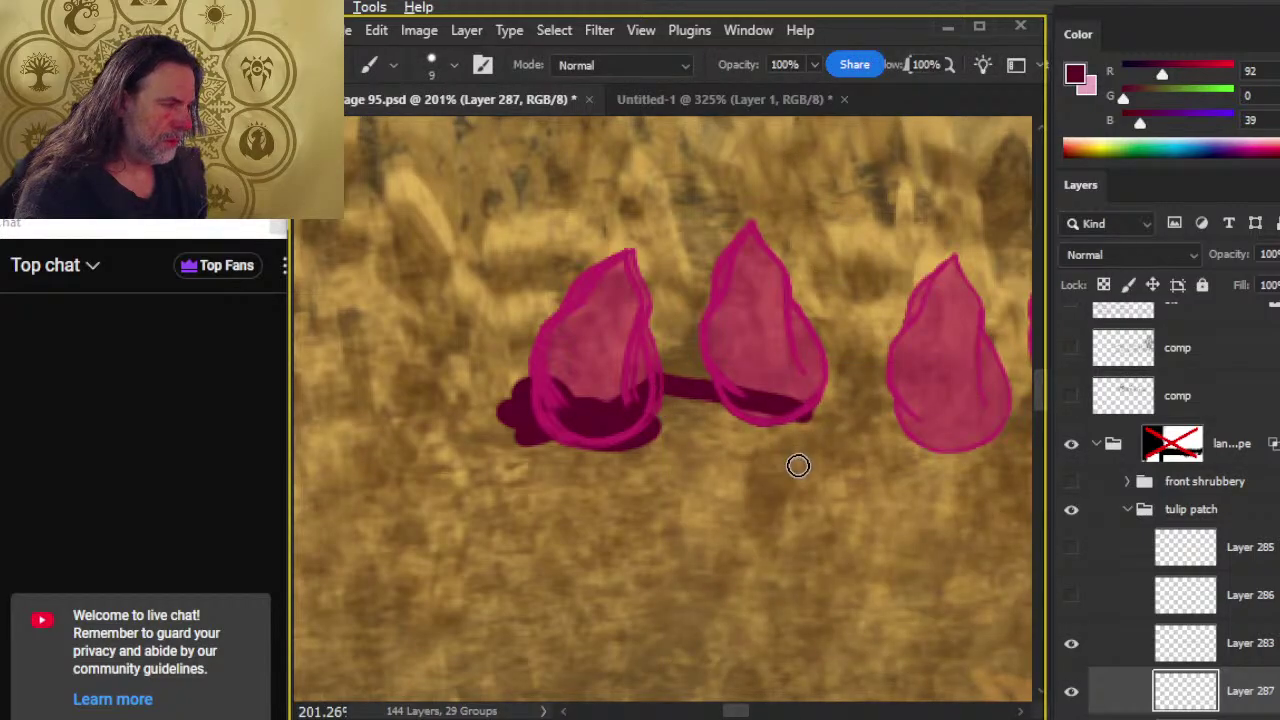
{"action": "key", "text": "ctrl+z"}
- Switch to the Smudge tool and give it the Smudge - Clouds brush
{"action": "key", "text": "z"}
{"action": "mouse_move", "coordinate": [797, 465]}
{"action": "left_mouse_down"}
{"action": "mouse_move", "coordinate": [734, 483]}
{"action": "mouse_move", "coordinate": [690, 460]}
{"action": "left_mouse_up"}
{"action": "key", "text": "r"}
{"action": "right_click", "coordinate": [705, 440]}
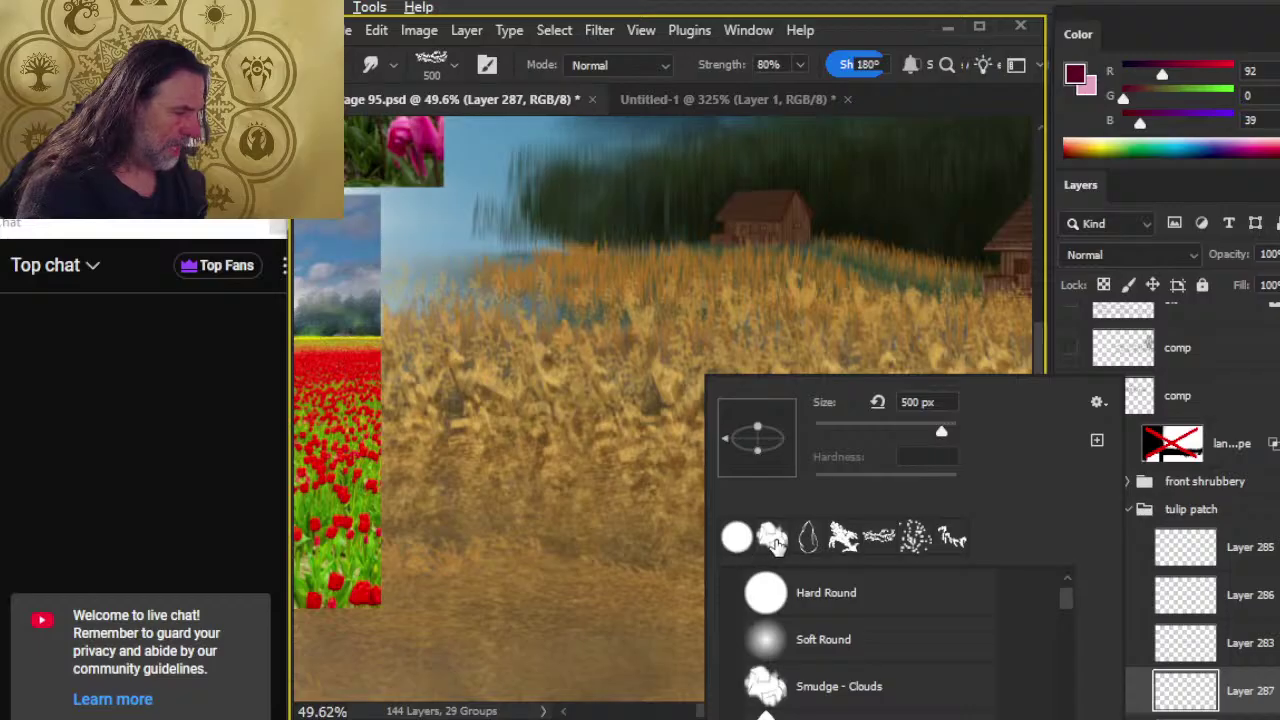
{"action": "left_click", "coordinate": [773, 541]}
{"action": "left_click", "coordinate": [913, 101]}
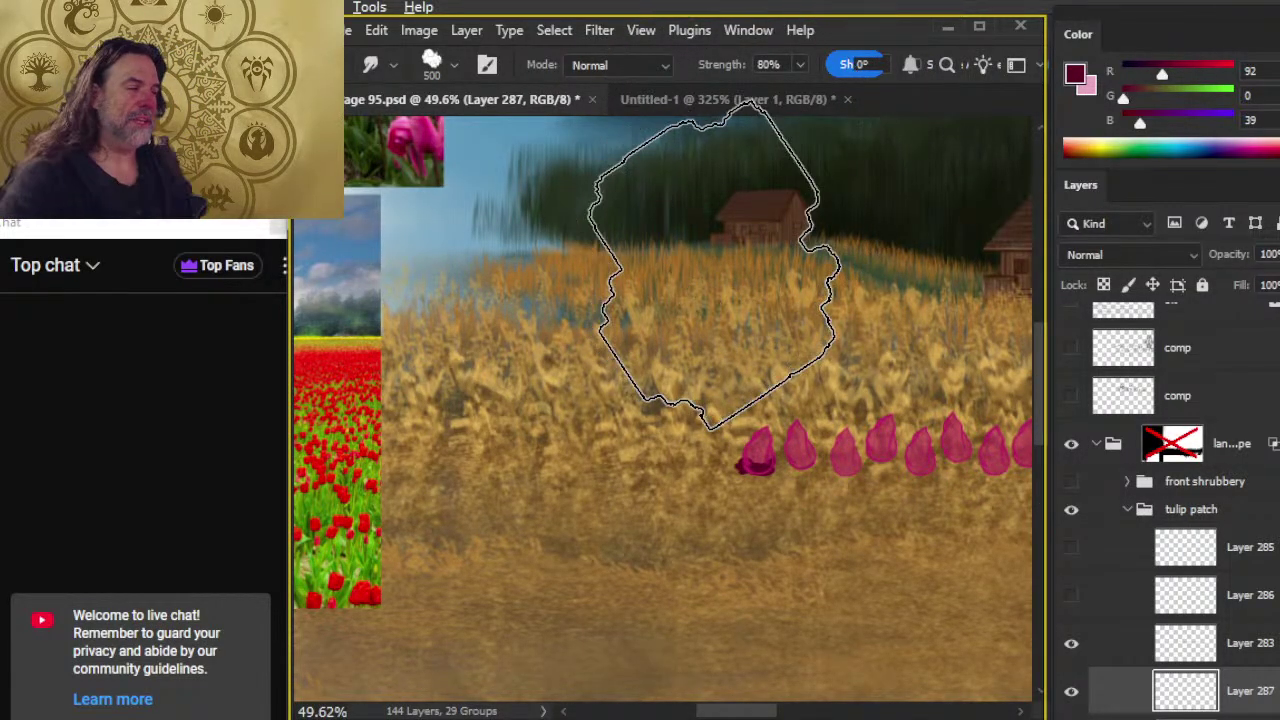
- Reduce the Smudge tool's brush size to 40 px over the first tulip bud
{"action": "key", "text": "z"}
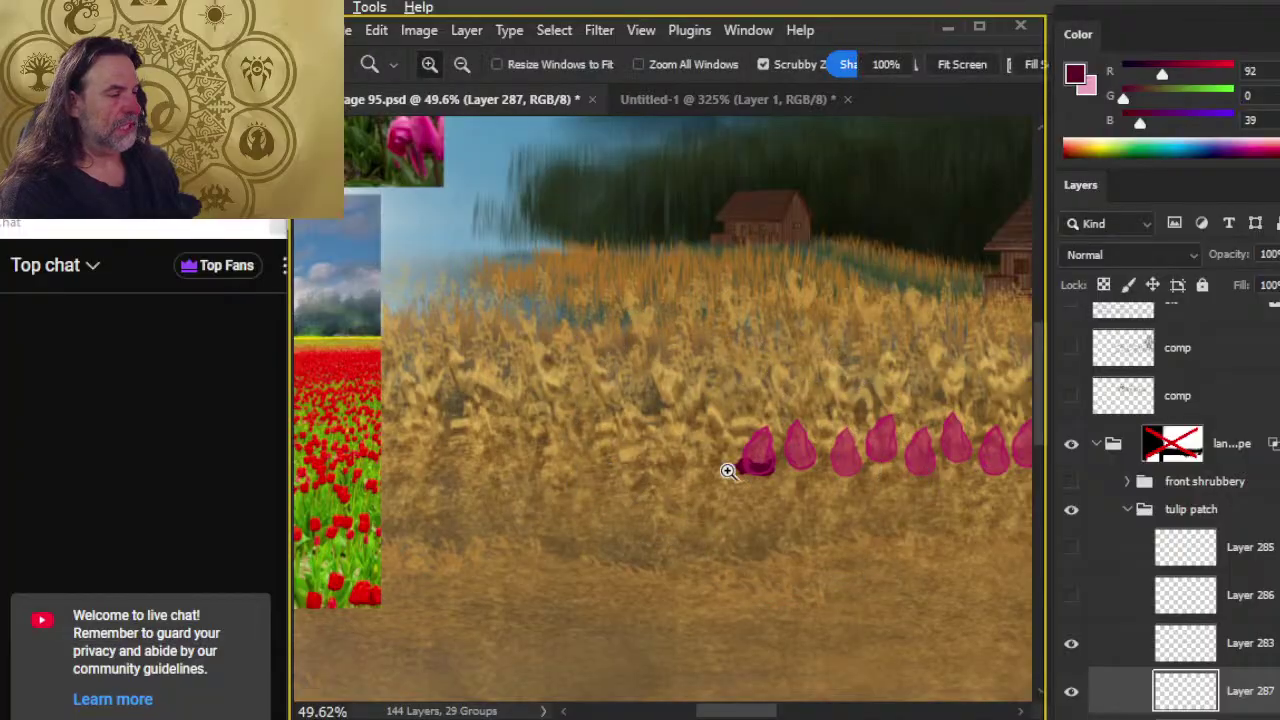
{"action": "left_click_drag", "start_coordinate": [740, 463], "coordinate": [843, 477]}
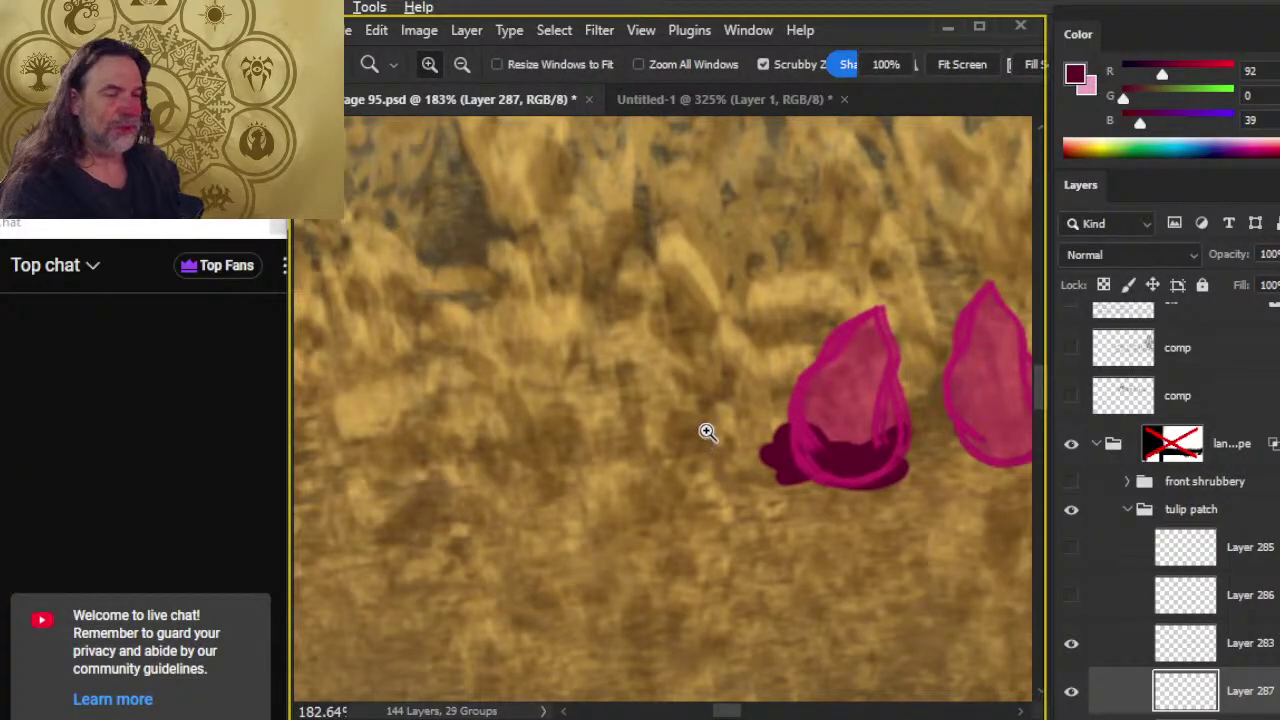
{"action": "left_click_drag", "start_coordinate": [752, 455], "coordinate": [648, 453]}
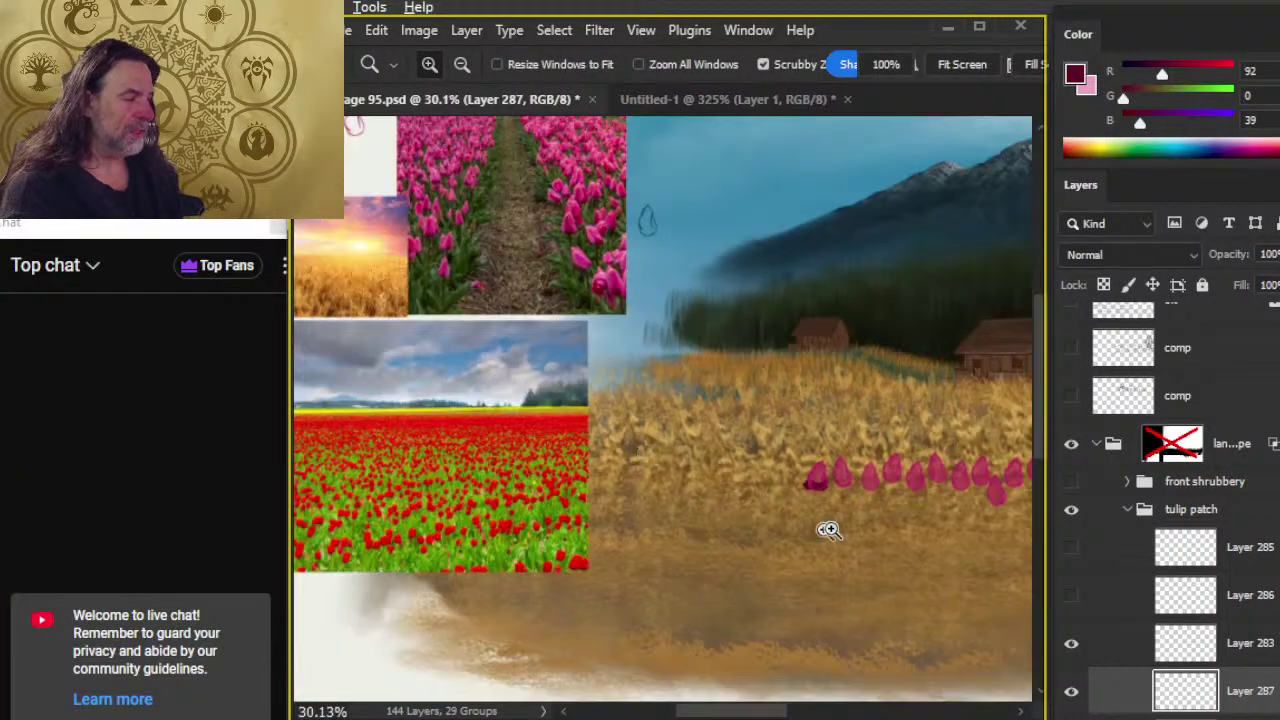
{"action": "mouse_move", "coordinate": [828, 530]}
{"action": "left_mouse_down"}
{"action": "mouse_move", "coordinate": [905, 497]}
{"action": "mouse_move", "coordinate": [940, 500]}
{"action": "left_mouse_up"}
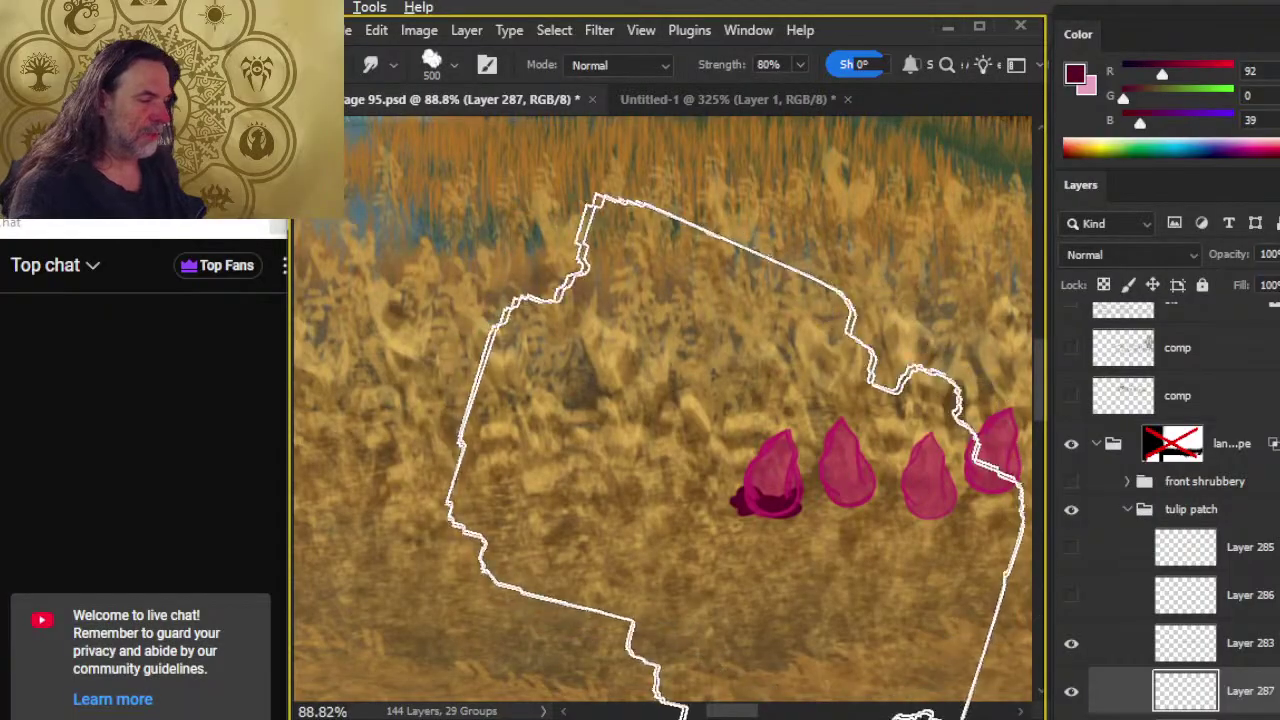
{"action": "key", "text": "bracketleft"}
{"action": "key", "text": "bracketleft"}
{"action": "key", "text": "bracketleft"}
{"action": "key", "text": "z"}
{"action": "left_click_drag", "start_coordinate": [857, 543], "coordinate": [920, 543]}
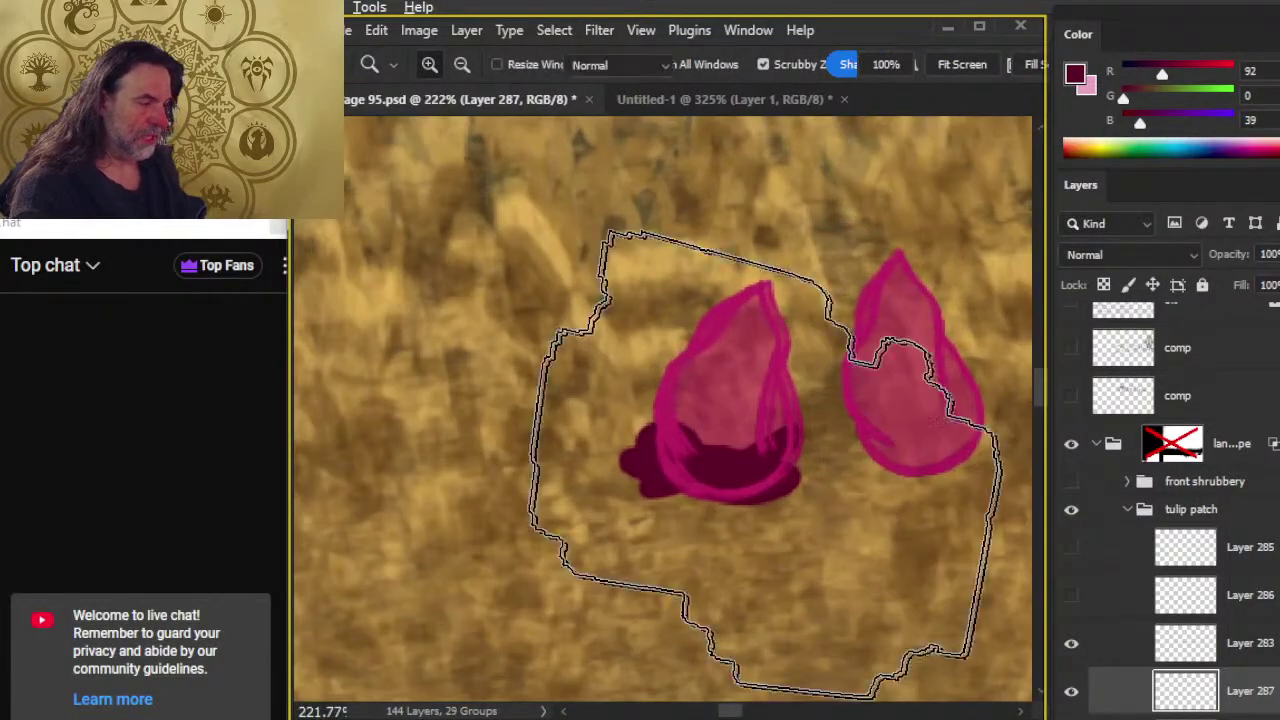
{"action": "key", "text": "bracketleft"}
{"action": "key", "text": "bracketleft"}
{"action": "key", "text": "bracketleft"}
{"action": "key", "text": "bracketleft"}
{"action": "key", "text": "bracketleft"}
{"action": "key", "text": "bracketleft"}
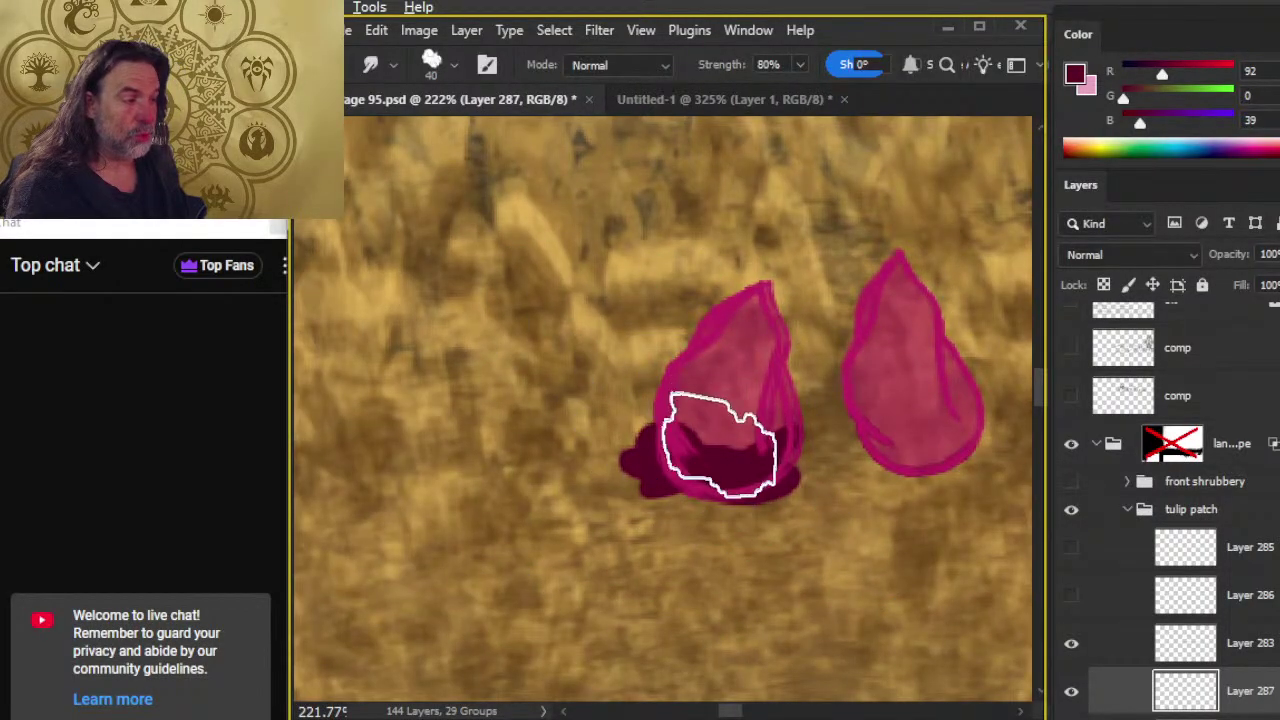
- Set the Smudge brush size to 15 px and blend the dark shading upward into the first tulip bud
{"action": "key", "text": "bracketleft"}
{"action": "key", "text": "bracketleft"}
{"action": "key", "text": "bracketleft"}
{"action": "key", "text": "bracketleft"}
{"action": "key", "text": "bracketleft"}
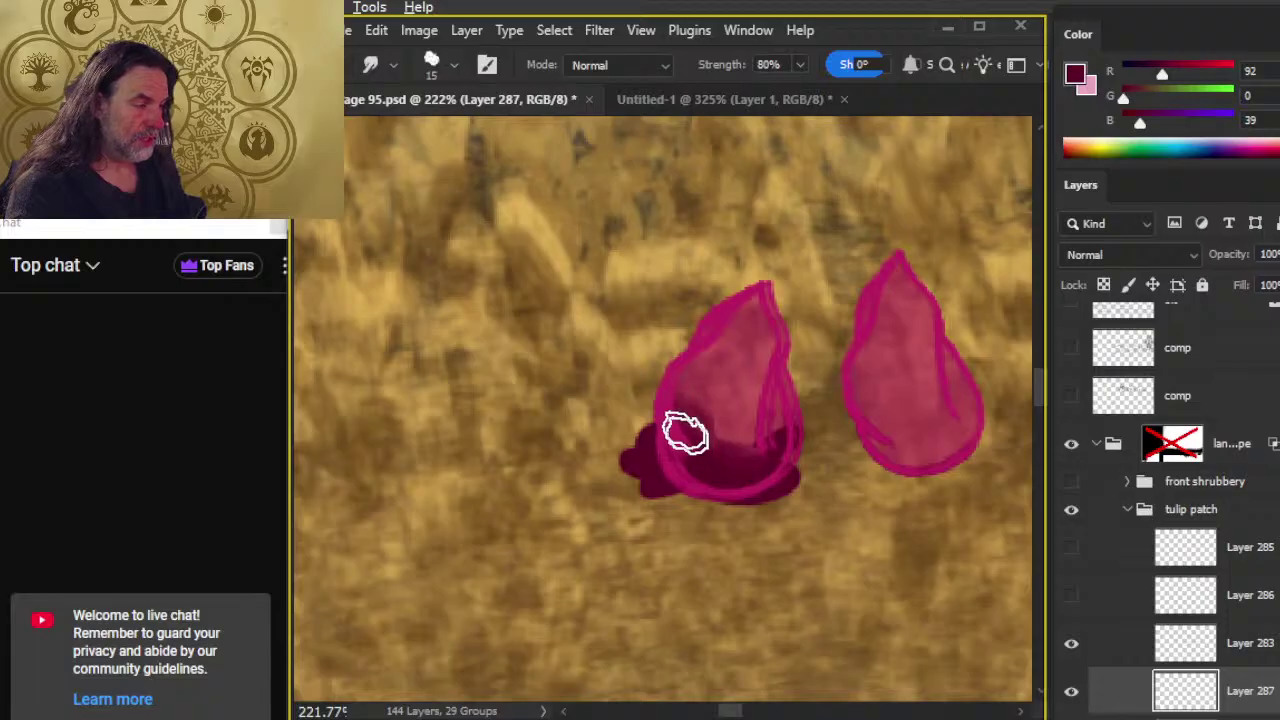
{"action": "mouse_move", "coordinate": [685, 433]}
{"action": "left_mouse_down"}
{"action": "mouse_move", "coordinate": [732, 463]}
{"action": "mouse_move", "coordinate": [766, 449]}
{"action": "mouse_move", "coordinate": [783, 404]}
{"action": "mouse_move", "coordinate": [769, 463]}
{"action": "mouse_move", "coordinate": [717, 457]}
{"action": "mouse_move", "coordinate": [735, 479]}
{"action": "mouse_move", "coordinate": [781, 431]}
{"action": "mouse_move", "coordinate": [755, 452]}
{"action": "mouse_move", "coordinate": [679, 446]}
{"action": "mouse_move", "coordinate": [753, 466]}
{"action": "mouse_move", "coordinate": [694, 443]}
{"action": "mouse_move", "coordinate": [802, 452]}
{"action": "mouse_move", "coordinate": [809, 416]}
{"action": "mouse_move", "coordinate": [777, 456]}
{"action": "mouse_move", "coordinate": [759, 522]}
{"action": "mouse_move", "coordinate": [732, 527]}
{"action": "mouse_move", "coordinate": [734, 453]}
{"action": "mouse_move", "coordinate": [774, 459]}
{"action": "mouse_move", "coordinate": [769, 437]}
{"action": "mouse_move", "coordinate": [773, 464]}
{"action": "mouse_move", "coordinate": [720, 436]}
{"action": "mouse_move", "coordinate": [691, 382]}
{"action": "mouse_move", "coordinate": [715, 476]}
{"action": "mouse_move", "coordinate": [750, 484]}
{"action": "mouse_move", "coordinate": [719, 523]}
{"action": "mouse_move", "coordinate": [601, 456]}
{"action": "left_mouse_up"}
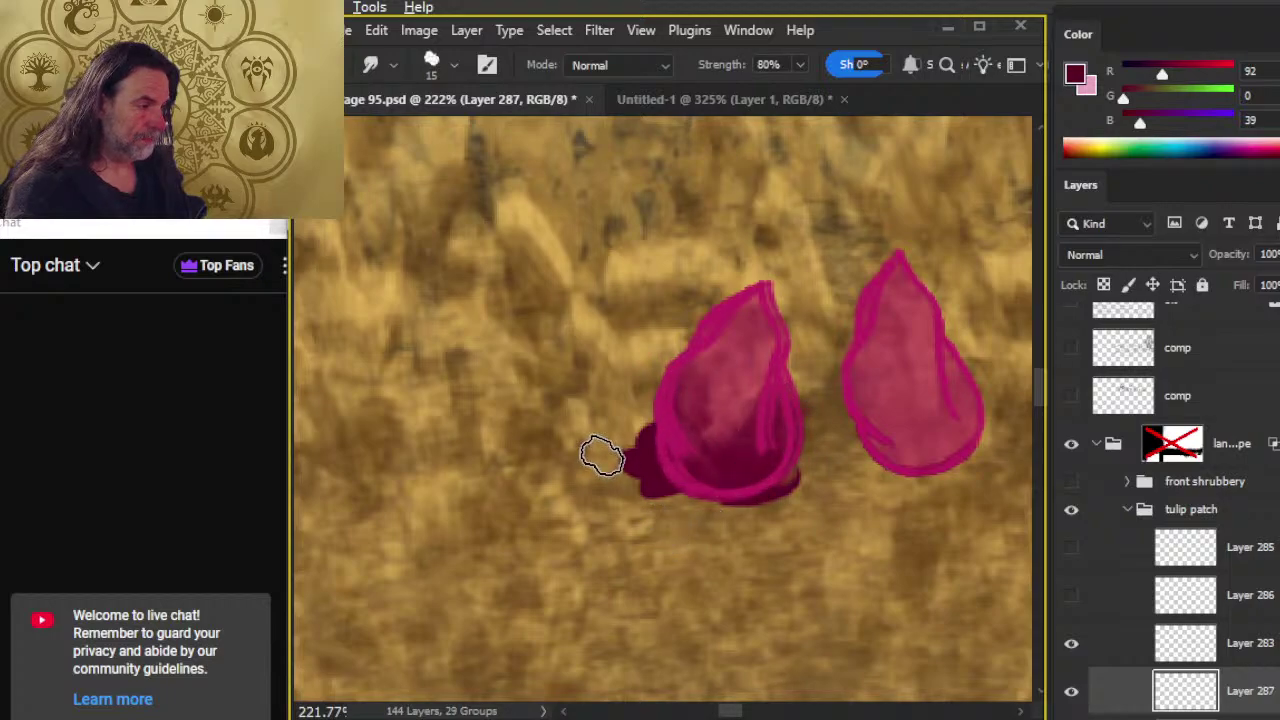
- Paint dark maroon shading across the base of the second tulip bud and smudge it upward into the petals
{"action": "key", "text": "b"}
{"action": "mouse_move", "coordinate": [800, 543]}
{"action": "left_mouse_down"}
{"action": "mouse_move", "coordinate": [702, 586]}
{"action": "mouse_move", "coordinate": [614, 586]}
{"action": "left_mouse_up"}
{"action": "left_click", "coordinate": [672, 487]}
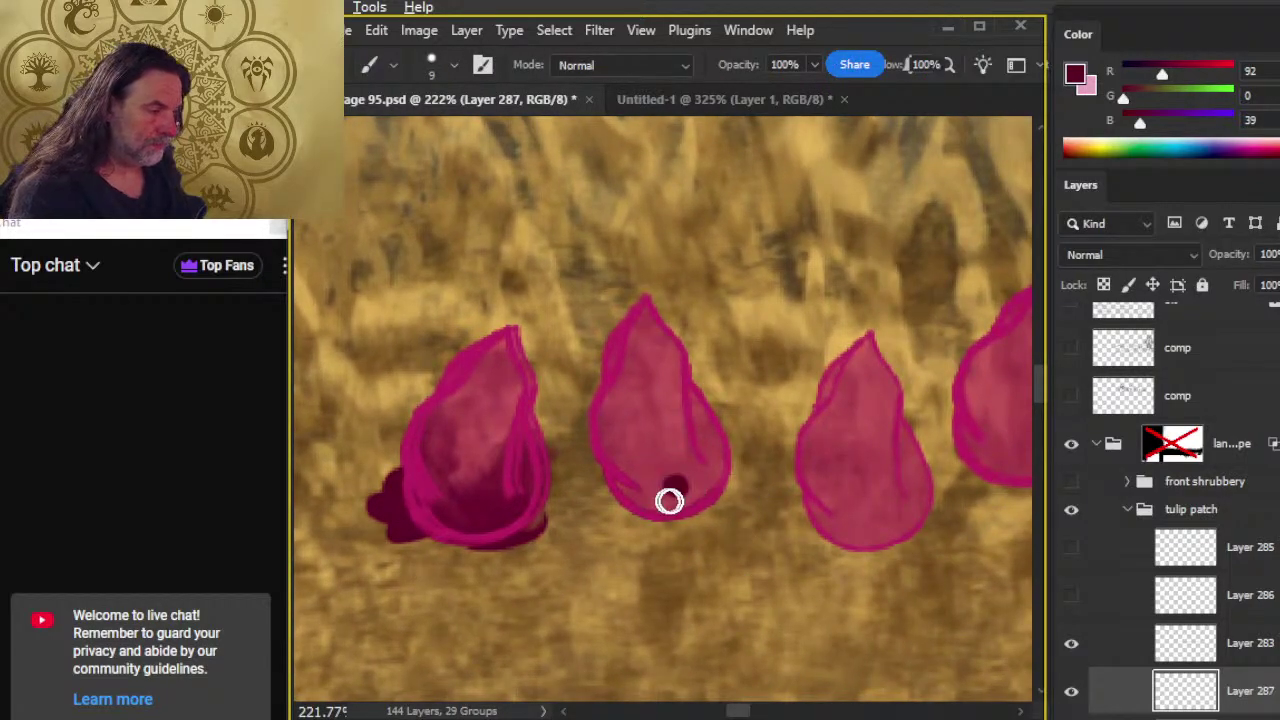
{"action": "mouse_move", "coordinate": [669, 500]}
{"action": "left_mouse_down"}
{"action": "mouse_move", "coordinate": [638, 505]}
{"action": "mouse_move", "coordinate": [687, 506]}
{"action": "mouse_move", "coordinate": [717, 468]}
{"action": "mouse_move", "coordinate": [679, 509]}
{"action": "mouse_move", "coordinate": [616, 445]}
{"action": "mouse_move", "coordinate": [624, 477]}
{"action": "mouse_move", "coordinate": [675, 464]}
{"action": "mouse_move", "coordinate": [701, 479]}
{"action": "mouse_move", "coordinate": [623, 462]}
{"action": "mouse_move", "coordinate": [607, 444]}
{"action": "mouse_move", "coordinate": [726, 446]}
{"action": "left_mouse_up"}
{"action": "key", "text": "r"}
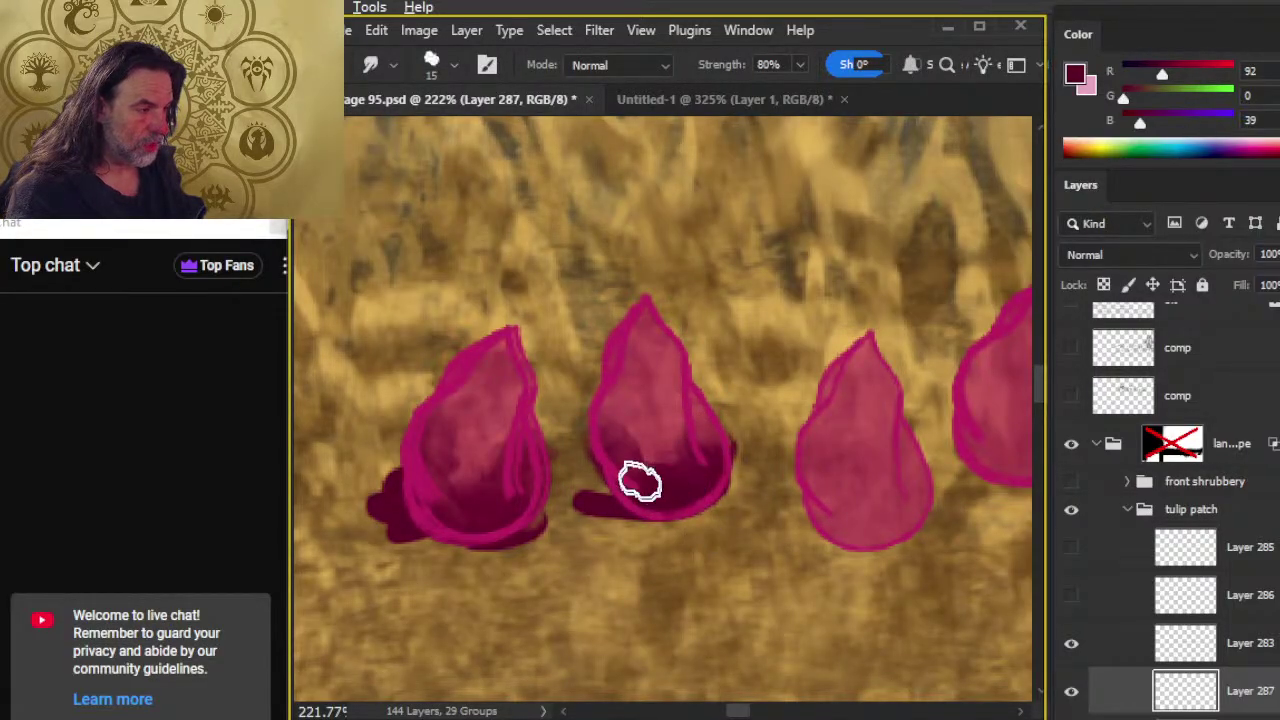
{"action": "mouse_move", "coordinate": [640, 482]}
{"action": "left_mouse_down"}
{"action": "mouse_move", "coordinate": [688, 475]}
{"action": "mouse_move", "coordinate": [697, 488]}
{"action": "mouse_move", "coordinate": [675, 493]}
{"action": "mouse_move", "coordinate": [626, 465]}
{"action": "mouse_move", "coordinate": [641, 483]}
{"action": "mouse_move", "coordinate": [693, 477]}
{"action": "mouse_move", "coordinate": [690, 503]}
{"action": "mouse_move", "coordinate": [657, 451]}
{"action": "left_mouse_up"}
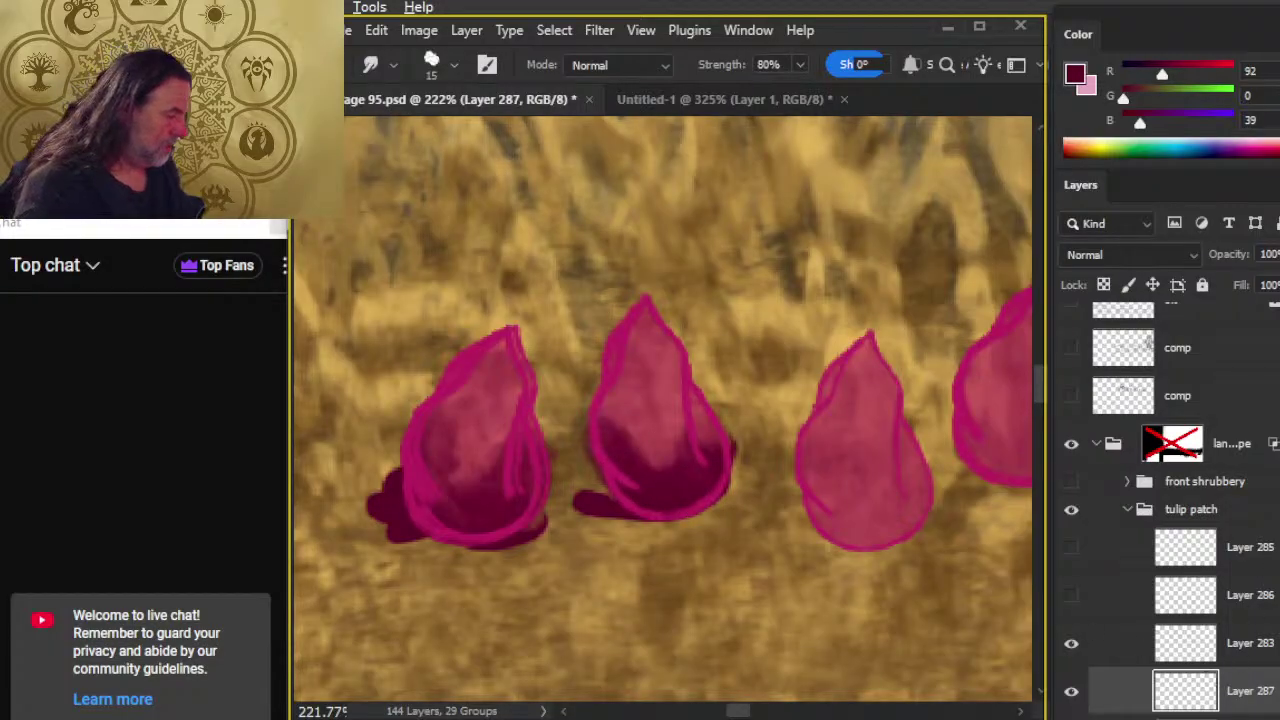
- Make Layer 285 in the tulip patch group visible
{"action": "scroll", "coordinate": [1170, 510], "scroll_direction": "down", "scroll_amount": 3}
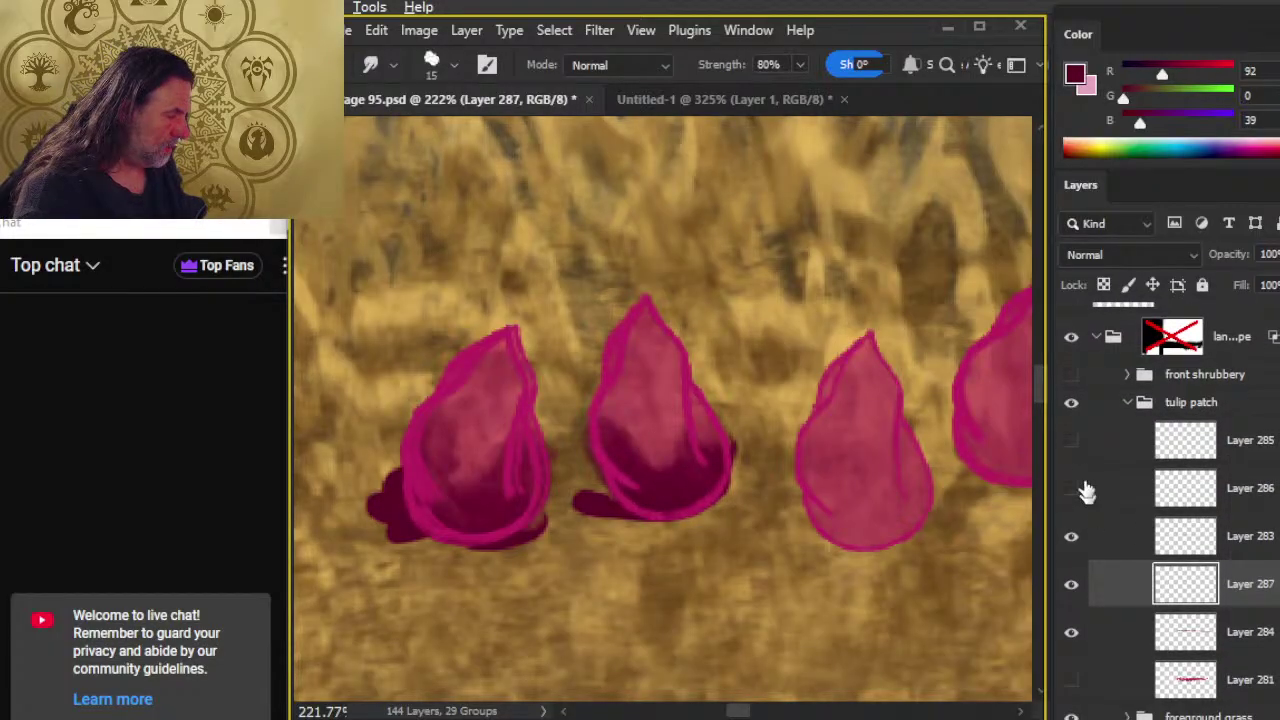
{"action": "left_click", "coordinate": [1072, 445]}
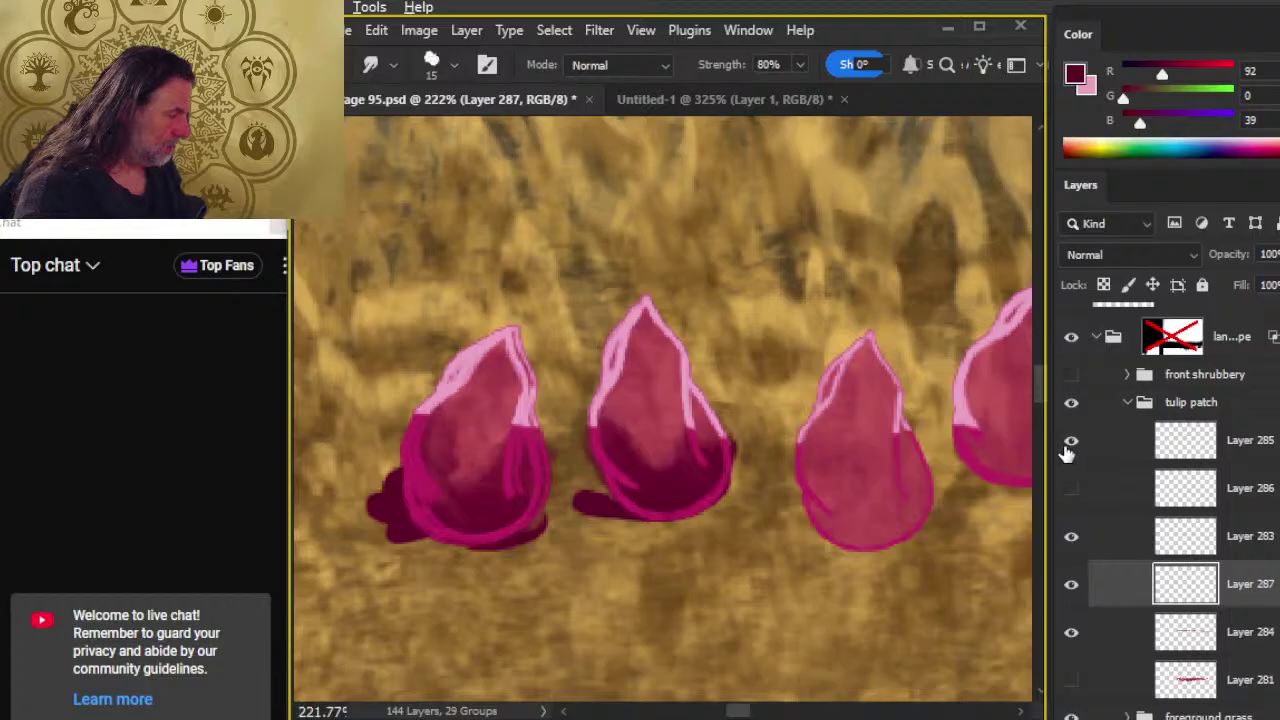
- Make Layer 286 in the tulip patch group visible and check Layers 285 and 281 by toggling their visibility
{"action": "left_click", "coordinate": [1068, 445]}
{"action": "left_click", "coordinate": [1071, 445]}
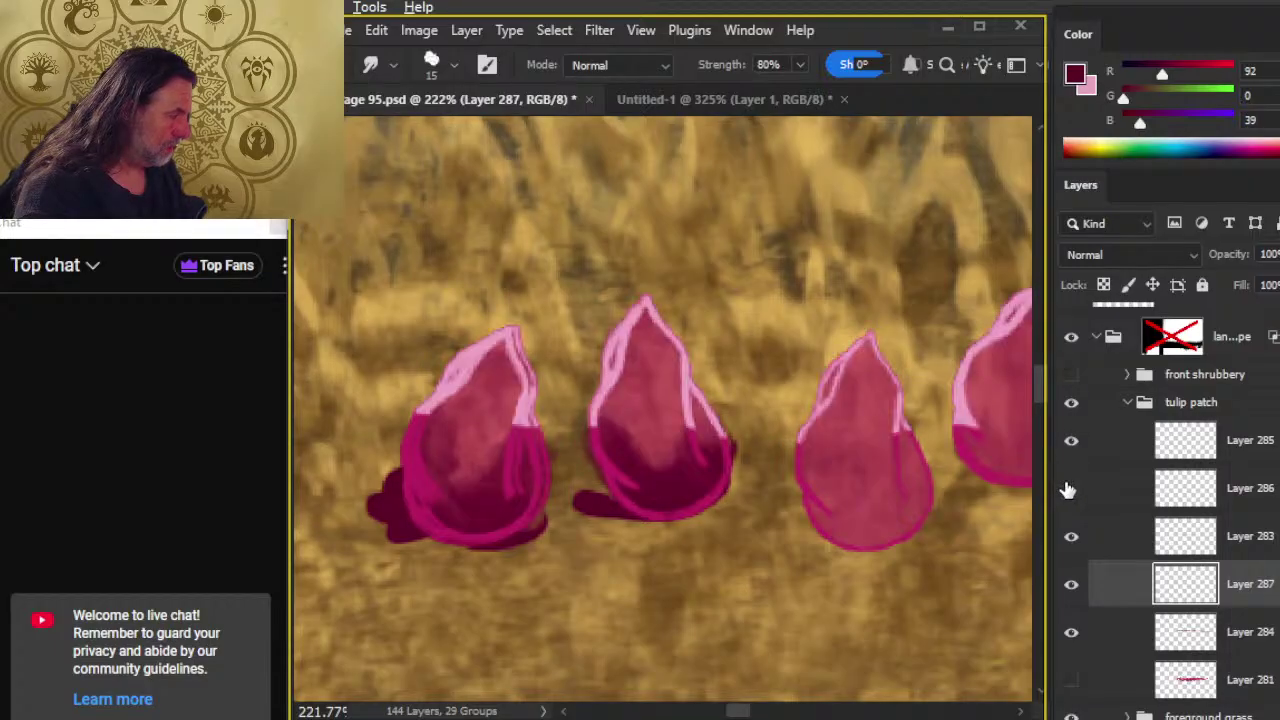
{"action": "left_click", "coordinate": [1071, 489]}
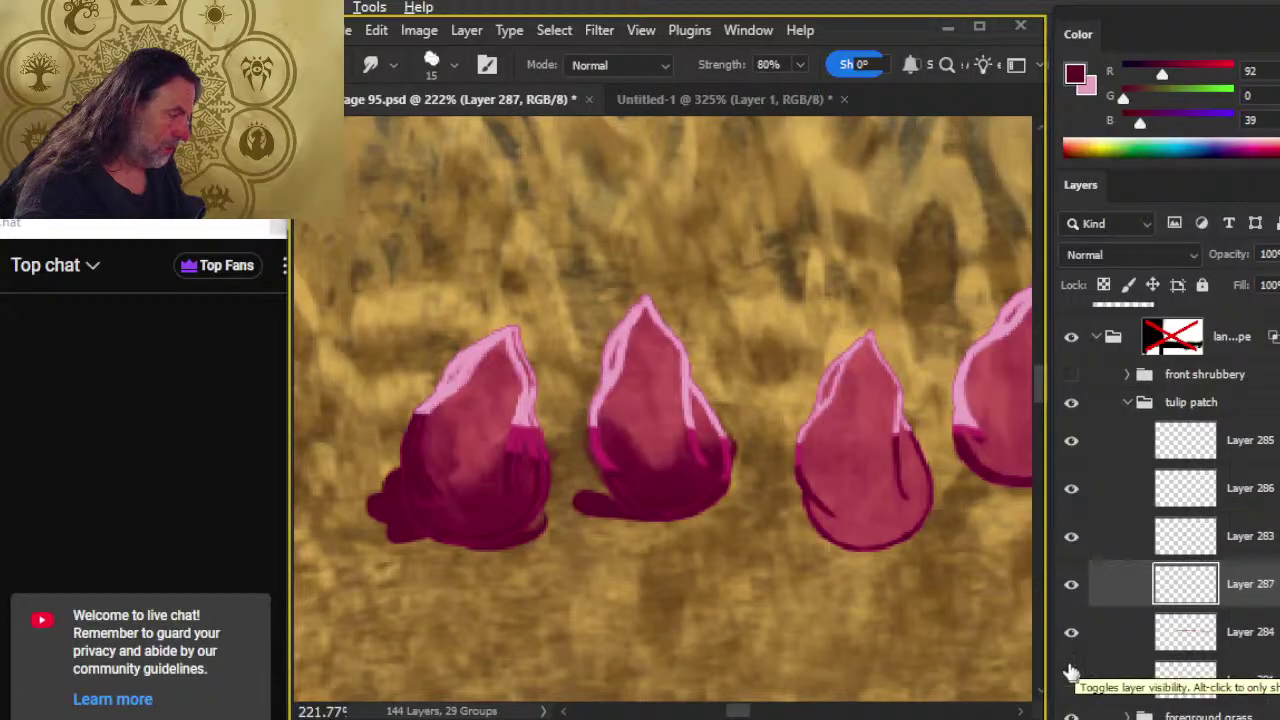
{"action": "left_click", "coordinate": [1070, 681]}
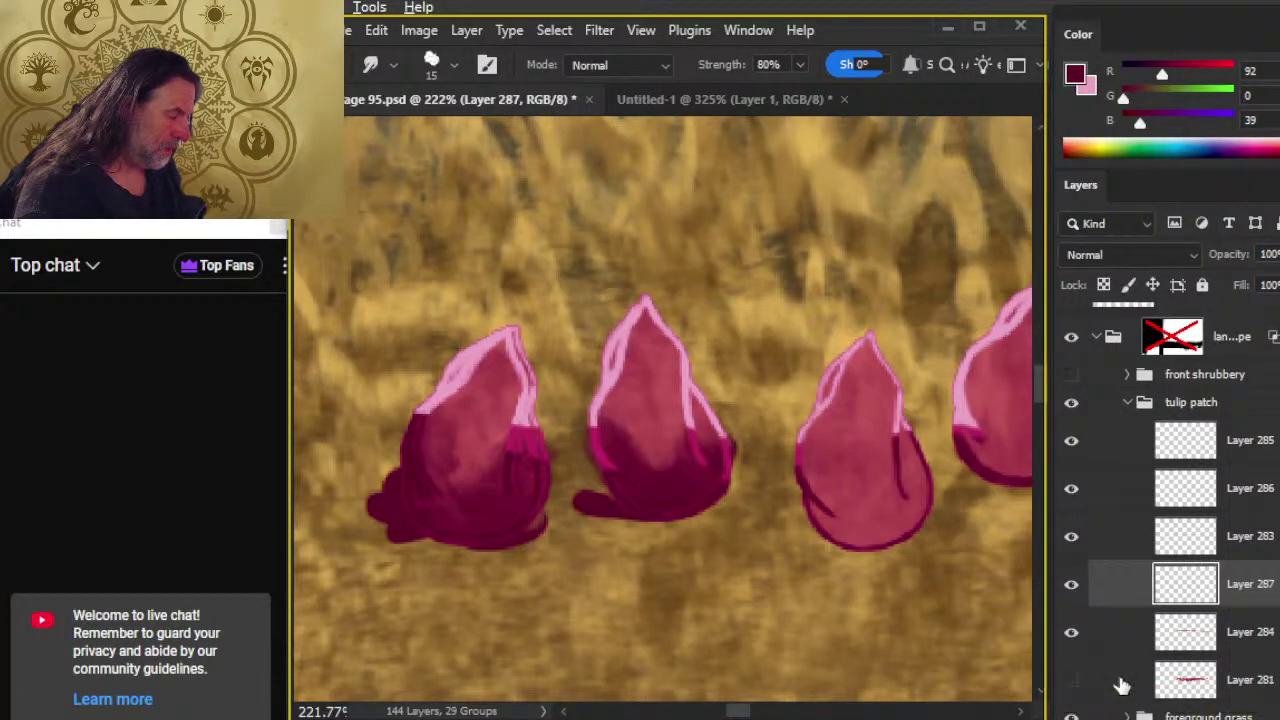
- Raise the opacity of Layer 284 until the bud fill is a solid magenta, checking it by toggling the layer's visibility
{"action": "left_click", "coordinate": [1106, 693]}
{"action": "left_click", "coordinate": [1117, 640]}
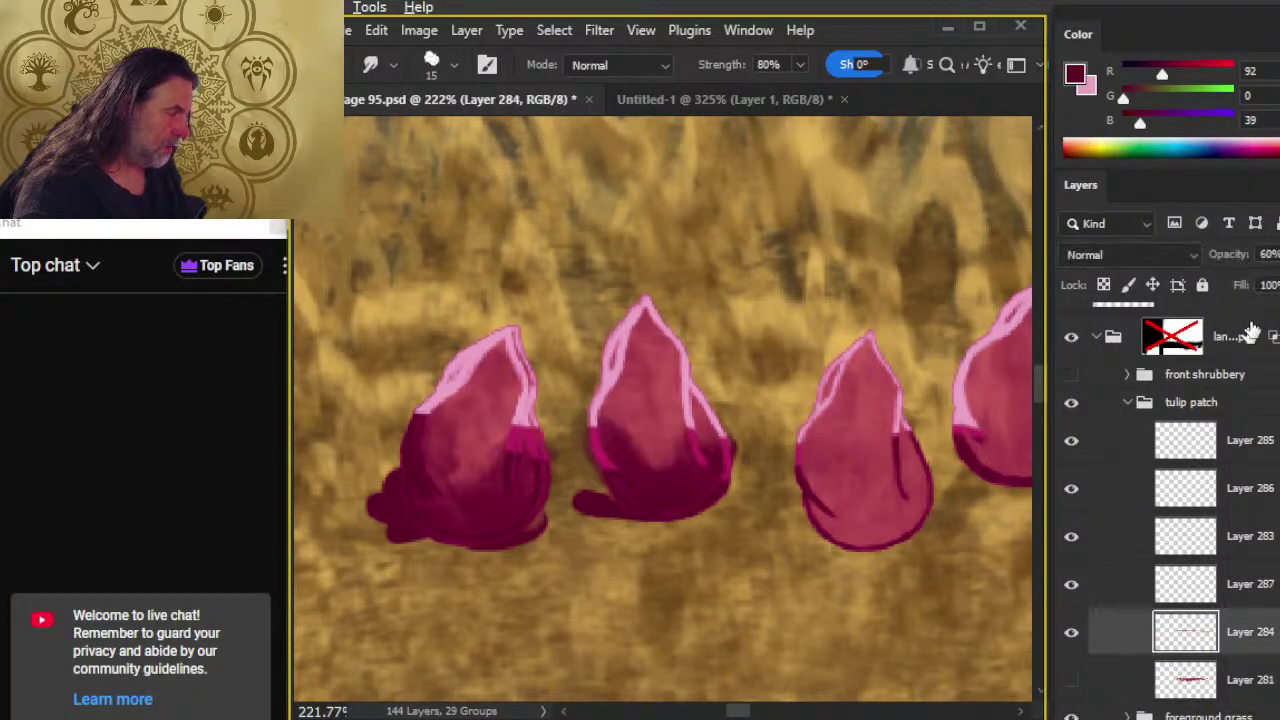
{"action": "left_click", "coordinate": [1276, 254]}
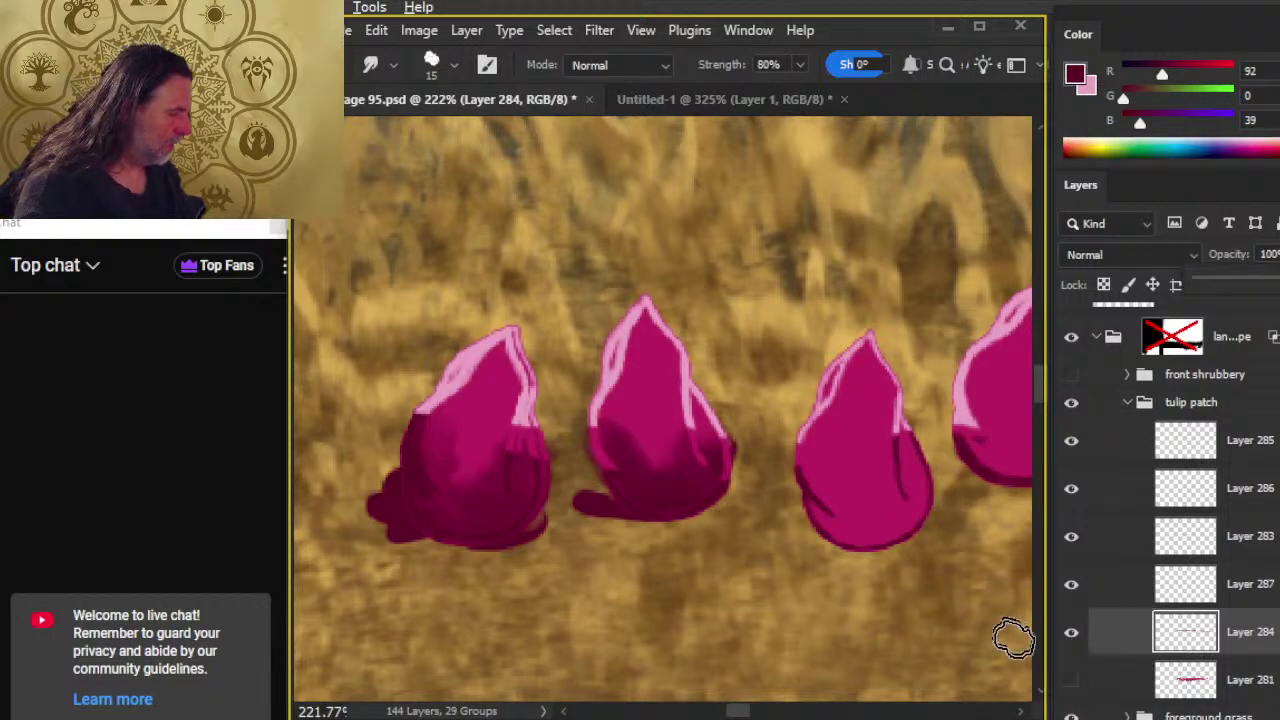
{"action": "left_click", "coordinate": [1071, 640]}
{"action": "left_click", "coordinate": [1071, 640]}
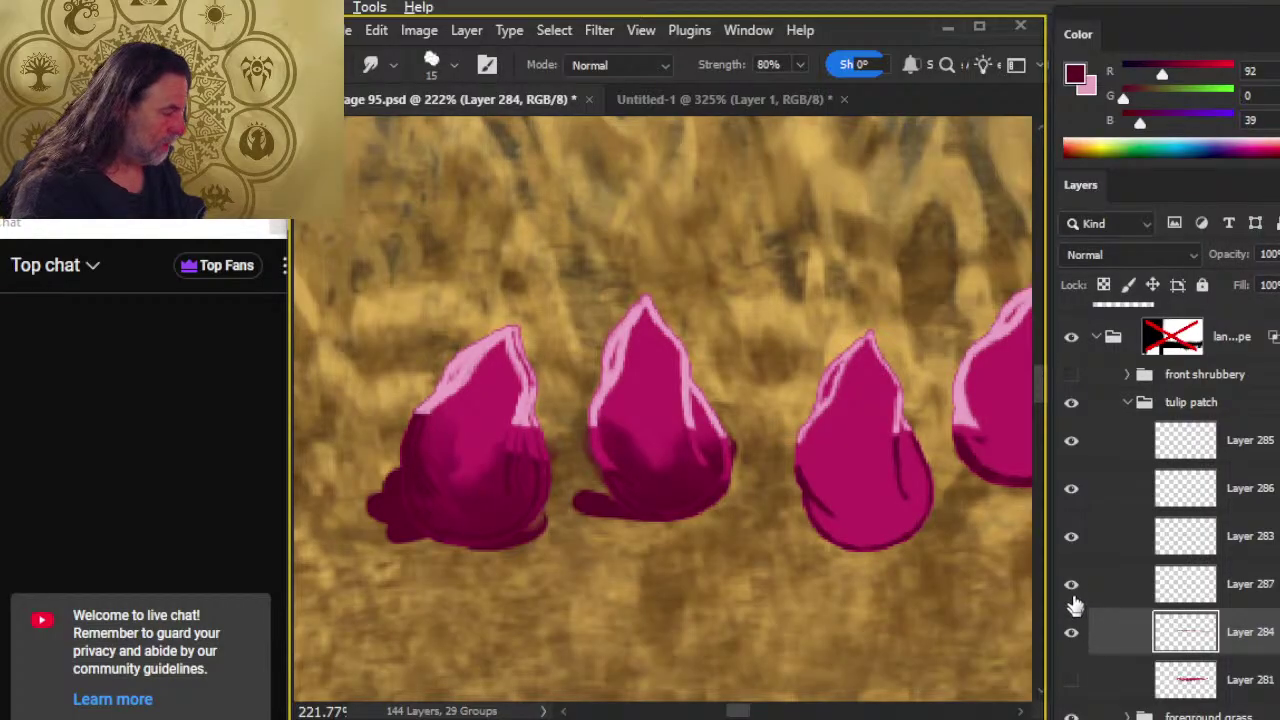
- Return to Layer 287 and further blend the shading of the first two buds with a 9 px Smudge brush
{"action": "left_click", "coordinate": [1073, 590]}
{"action": "left_click", "coordinate": [1073, 590]}
{"action": "left_click", "coordinate": [1110, 586]}
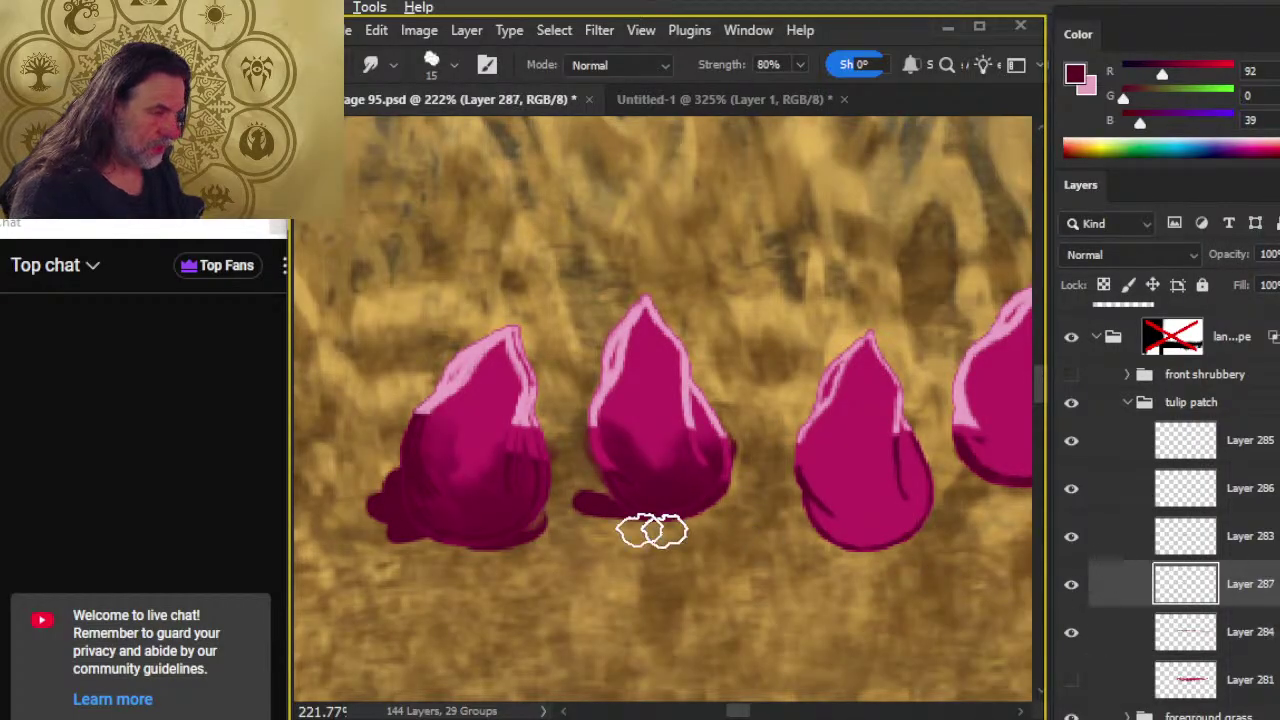
{"action": "key", "text": "bracketleft"}
{"action": "key", "text": "bracketleft"}
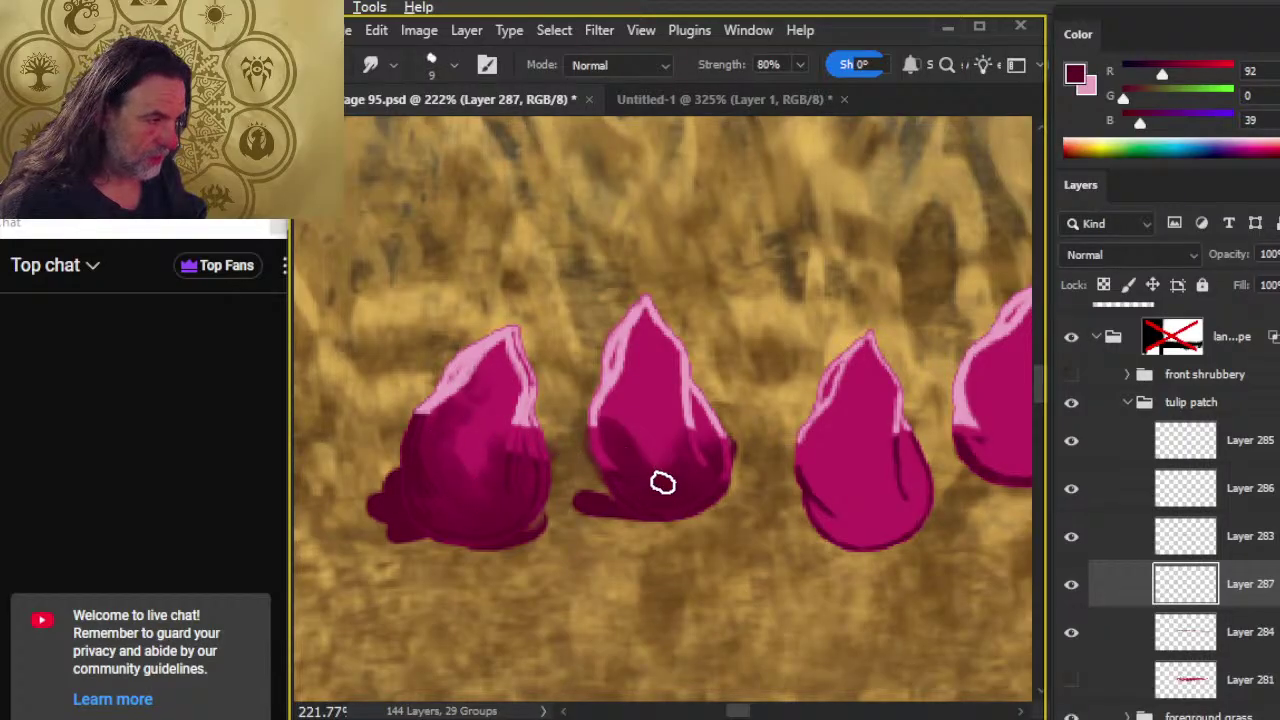
- Paint dark maroon shading across the base of the third tulip bud and smudge it upward into the petals
{"action": "scroll", "coordinate": [660, 490], "scroll_direction": "right", "scroll_amount": 5}
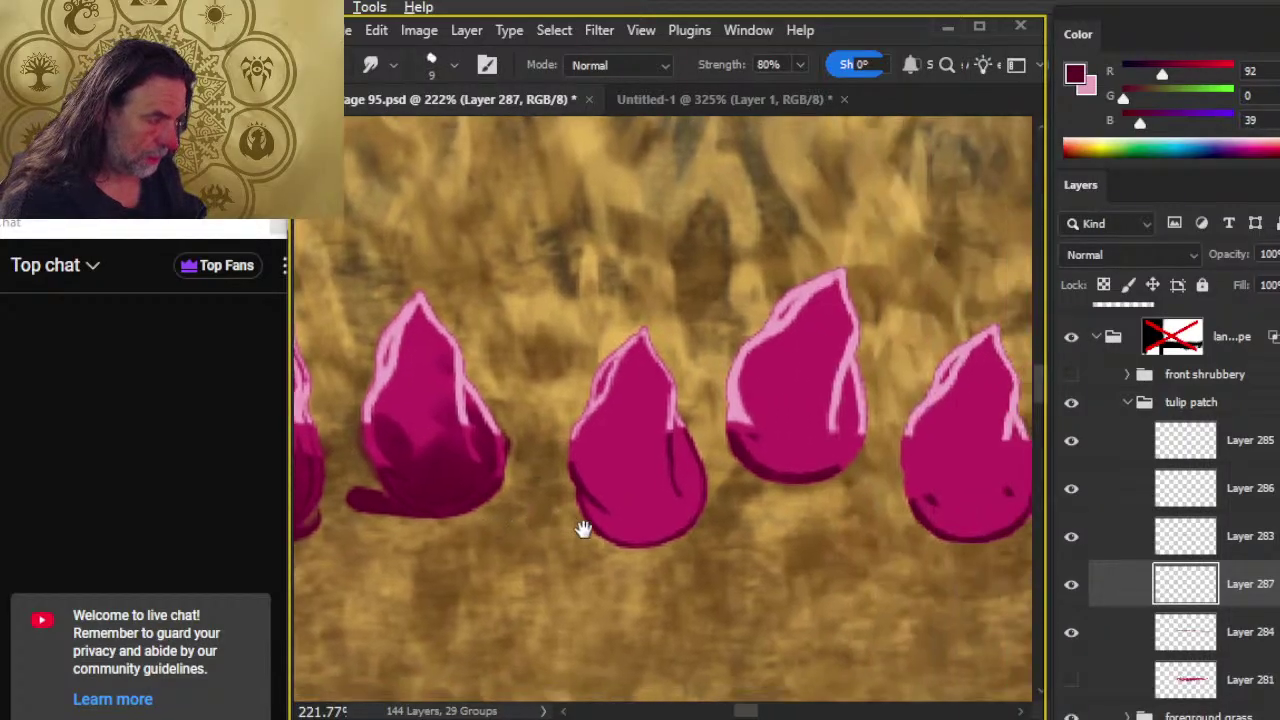
{"action": "key", "text": "b"}
{"action": "mouse_move", "coordinate": [589, 497]}
{"action": "left_mouse_down"}
{"action": "mouse_move", "coordinate": [689, 522]}
{"action": "mouse_move", "coordinate": [683, 505]}
{"action": "mouse_move", "coordinate": [624, 539]}
{"action": "mouse_move", "coordinate": [644, 521]}
{"action": "mouse_move", "coordinate": [602, 495]}
{"action": "mouse_move", "coordinate": [612, 515]}
{"action": "mouse_move", "coordinate": [653, 527]}
{"action": "mouse_move", "coordinate": [678, 483]}
{"action": "mouse_move", "coordinate": [686, 505]}
{"action": "mouse_move", "coordinate": [665, 517]}
{"action": "mouse_move", "coordinate": [591, 511]}
{"action": "left_mouse_up"}
{"action": "key", "text": "r"}
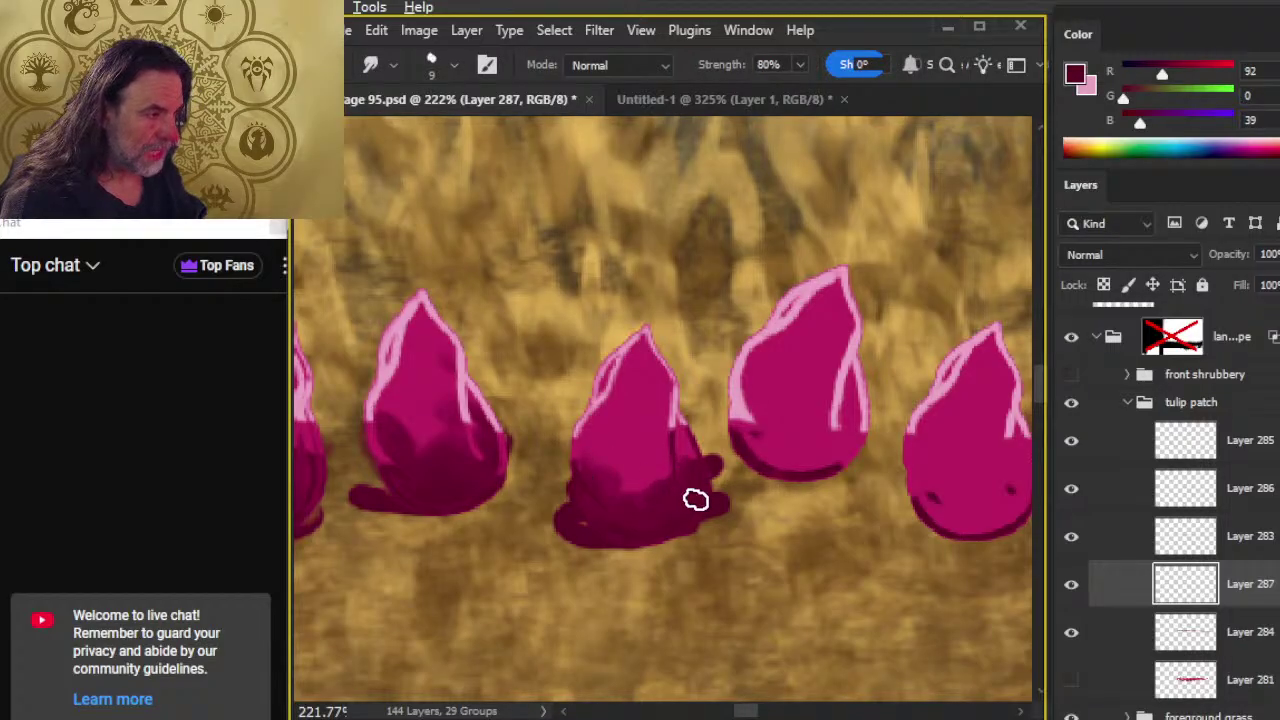
{"action": "mouse_move", "coordinate": [696, 500]}
{"action": "left_mouse_down"}
{"action": "mouse_move", "coordinate": [672, 433]}
{"action": "mouse_move", "coordinate": [578, 557]}
{"action": "mouse_move", "coordinate": [636, 529]}
{"action": "mouse_move", "coordinate": [642, 494]}
{"action": "mouse_move", "coordinate": [600, 489]}
{"action": "mouse_move", "coordinate": [658, 507]}
{"action": "mouse_move", "coordinate": [602, 445]}
{"action": "mouse_move", "coordinate": [636, 450]}
{"action": "mouse_move", "coordinate": [688, 495]}
{"action": "mouse_move", "coordinate": [658, 504]}
{"action": "mouse_move", "coordinate": [591, 463]}
{"action": "mouse_move", "coordinate": [644, 515]}
{"action": "mouse_move", "coordinate": [691, 486]}
{"action": "mouse_move", "coordinate": [690, 498]}
{"action": "mouse_move", "coordinate": [669, 426]}
{"action": "mouse_move", "coordinate": [688, 436]}
{"action": "mouse_move", "coordinate": [659, 497]}
{"action": "left_mouse_up"}
{"action": "mouse_move", "coordinate": [673, 401]}
{"action": "left_mouse_down"}
{"action": "mouse_move", "coordinate": [686, 480]}
{"action": "mouse_move", "coordinate": [661, 424]}
{"action": "mouse_move", "coordinate": [667, 488]}
{"action": "mouse_move", "coordinate": [608, 427]}
{"action": "mouse_move", "coordinate": [608, 477]}
{"action": "mouse_move", "coordinate": [680, 500]}
{"action": "left_mouse_up"}
- Paint dark maroon shading on the bases of the fourth and fifth tulip buds and smudge it into the petals
{"action": "left_click_drag", "start_coordinate": [802, 539], "coordinate": [651, 534]}
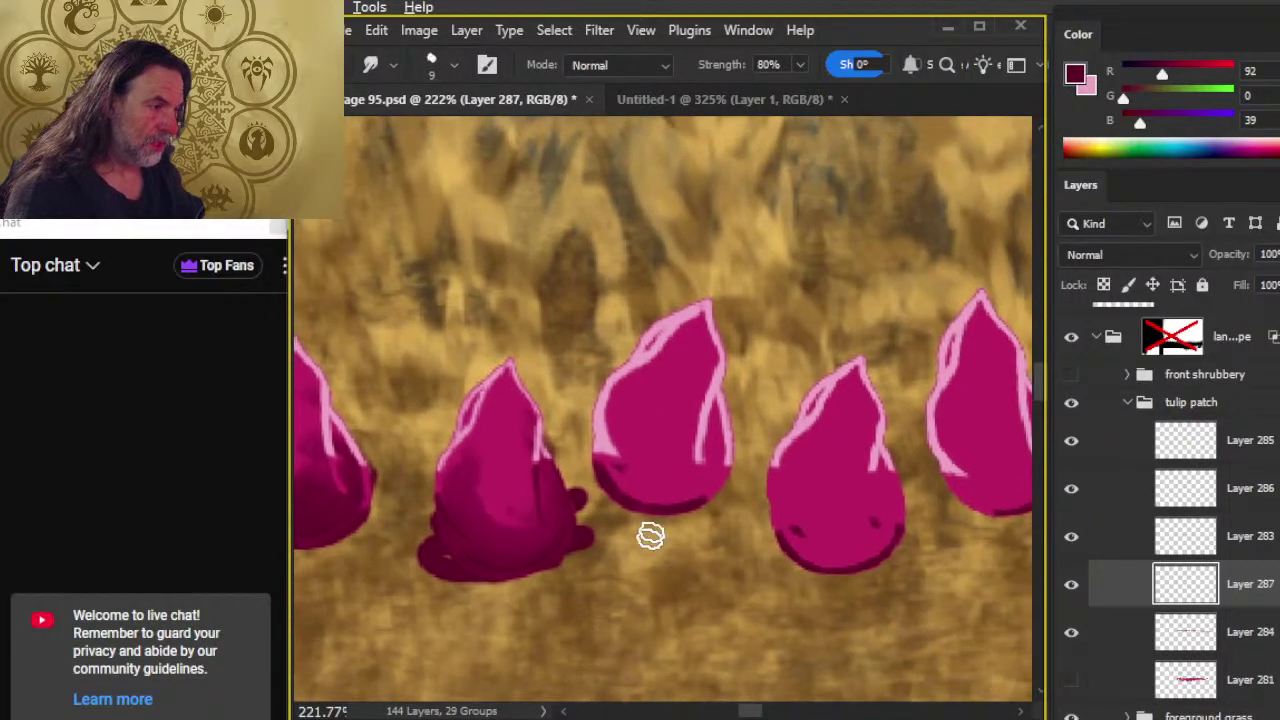
{"action": "key", "text": "b"}
{"action": "mouse_move", "coordinate": [640, 490]}
{"action": "left_mouse_down"}
{"action": "mouse_move", "coordinate": [688, 506]}
{"action": "mouse_move", "coordinate": [619, 488]}
{"action": "mouse_move", "coordinate": [648, 448]}
{"action": "mouse_move", "coordinate": [684, 496]}
{"action": "mouse_move", "coordinate": [705, 443]}
{"action": "mouse_move", "coordinate": [697, 453]}
{"action": "mouse_move", "coordinate": [718, 439]}
{"action": "mouse_move", "coordinate": [712, 464]}
{"action": "mouse_move", "coordinate": [627, 474]}
{"action": "mouse_move", "coordinate": [644, 456]}
{"action": "mouse_move", "coordinate": [703, 448]}
{"action": "mouse_move", "coordinate": [672, 480]}
{"action": "mouse_move", "coordinate": [620, 472]}
{"action": "mouse_move", "coordinate": [614, 443]}
{"action": "mouse_move", "coordinate": [686, 451]}
{"action": "left_mouse_up"}
{"action": "key", "text": "r"}
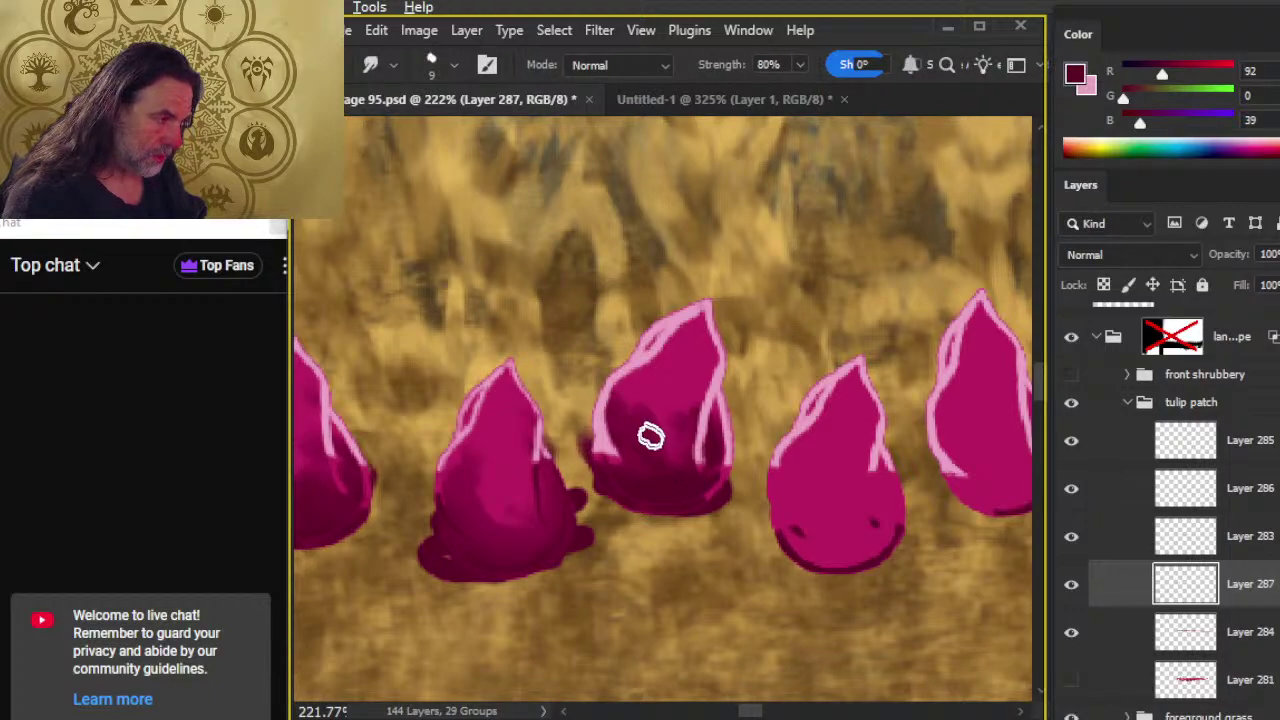
{"action": "mouse_move", "coordinate": [743, 526]}
{"action": "left_mouse_down"}
{"action": "mouse_move", "coordinate": [515, 530]}
{"action": "mouse_move", "coordinate": [590, 550]}
{"action": "mouse_move", "coordinate": [559, 489]}
{"action": "mouse_move", "coordinate": [558, 504]}
{"action": "mouse_move", "coordinate": [613, 535]}
{"action": "mouse_move", "coordinate": [599, 546]}
{"action": "mouse_move", "coordinate": [612, 556]}
{"action": "mouse_move", "coordinate": [677, 508]}
{"action": "mouse_move", "coordinate": [642, 549]}
{"action": "mouse_move", "coordinate": [601, 528]}
{"action": "mouse_move", "coordinate": [572, 474]}
{"action": "mouse_move", "coordinate": [611, 520]}
{"action": "mouse_move", "coordinate": [563, 473]}
{"action": "mouse_move", "coordinate": [587, 502]}
{"action": "mouse_move", "coordinate": [645, 522]}
{"action": "mouse_move", "coordinate": [623, 528]}
{"action": "mouse_move", "coordinate": [588, 455]}
{"action": "mouse_move", "coordinate": [614, 515]}
{"action": "mouse_move", "coordinate": [600, 473]}
{"action": "mouse_move", "coordinate": [659, 516]}
{"action": "mouse_move", "coordinate": [569, 474]}
{"action": "mouse_move", "coordinate": [579, 509]}
{"action": "mouse_move", "coordinate": [640, 531]}
{"action": "mouse_move", "coordinate": [645, 467]}
{"action": "mouse_move", "coordinate": [595, 501]}
{"action": "mouse_move", "coordinate": [597, 537]}
{"action": "left_mouse_up"}
{"action": "key", "text": "b"}
{"action": "key", "text": "r"}
- Shade the base of the sixth tulip bud with dark maroon and blend it upward using the Smudge tool
{"action": "key", "text": "z"}
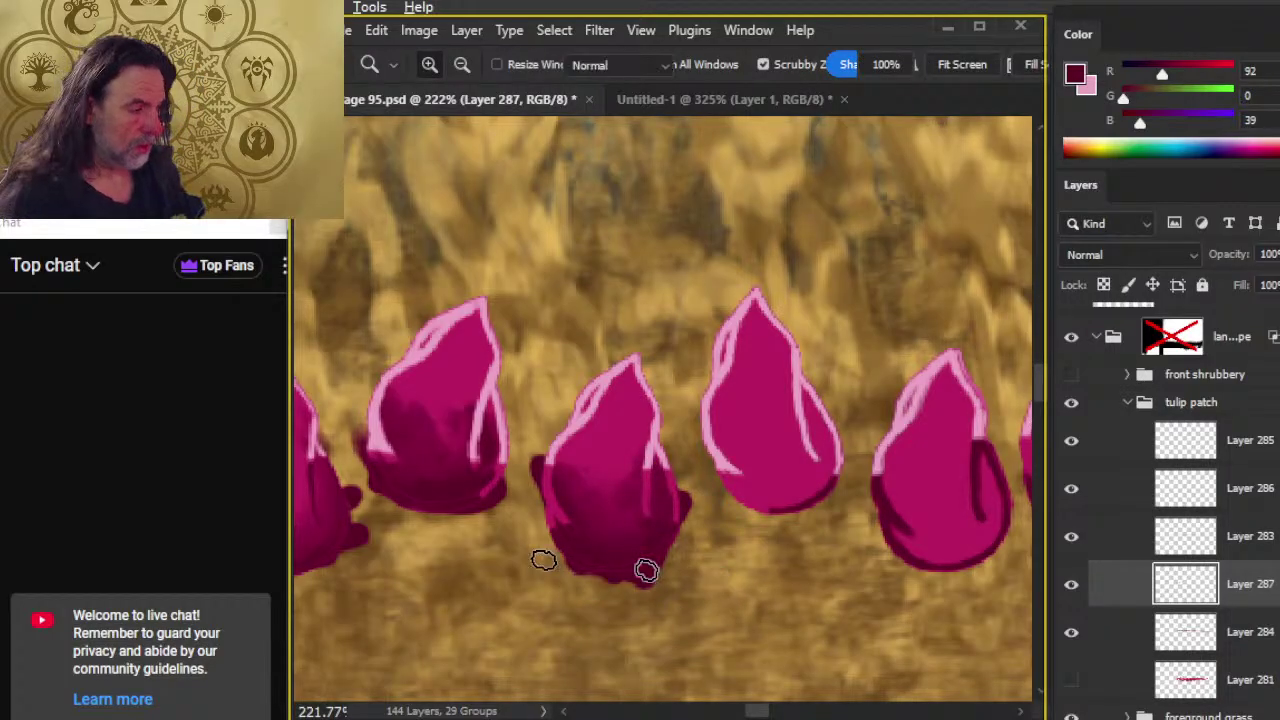
{"action": "scroll", "coordinate": [651, 600], "scroll_direction": "down", "scroll_amount": 5}
{"action": "scroll", "coordinate": [629, 486], "scroll_direction": "up", "scroll_amount": 5}
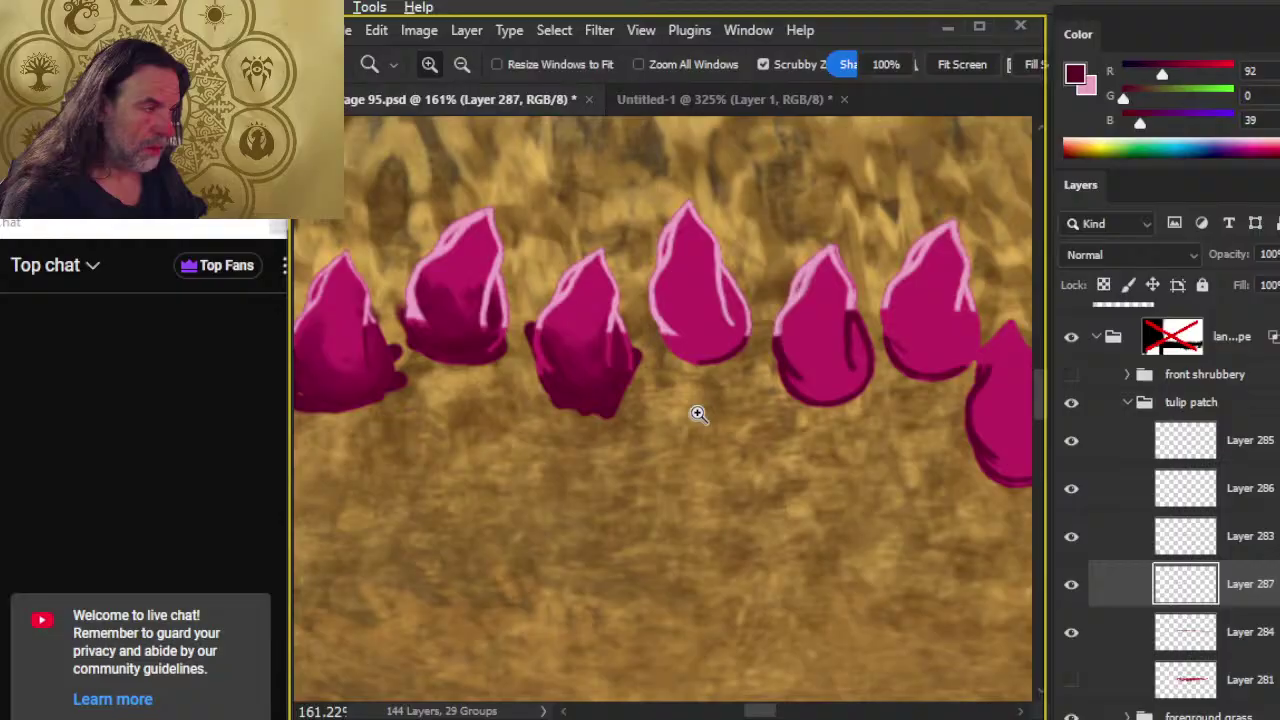
{"action": "left_click_drag", "start_coordinate": [697, 413], "coordinate": [651, 491]}
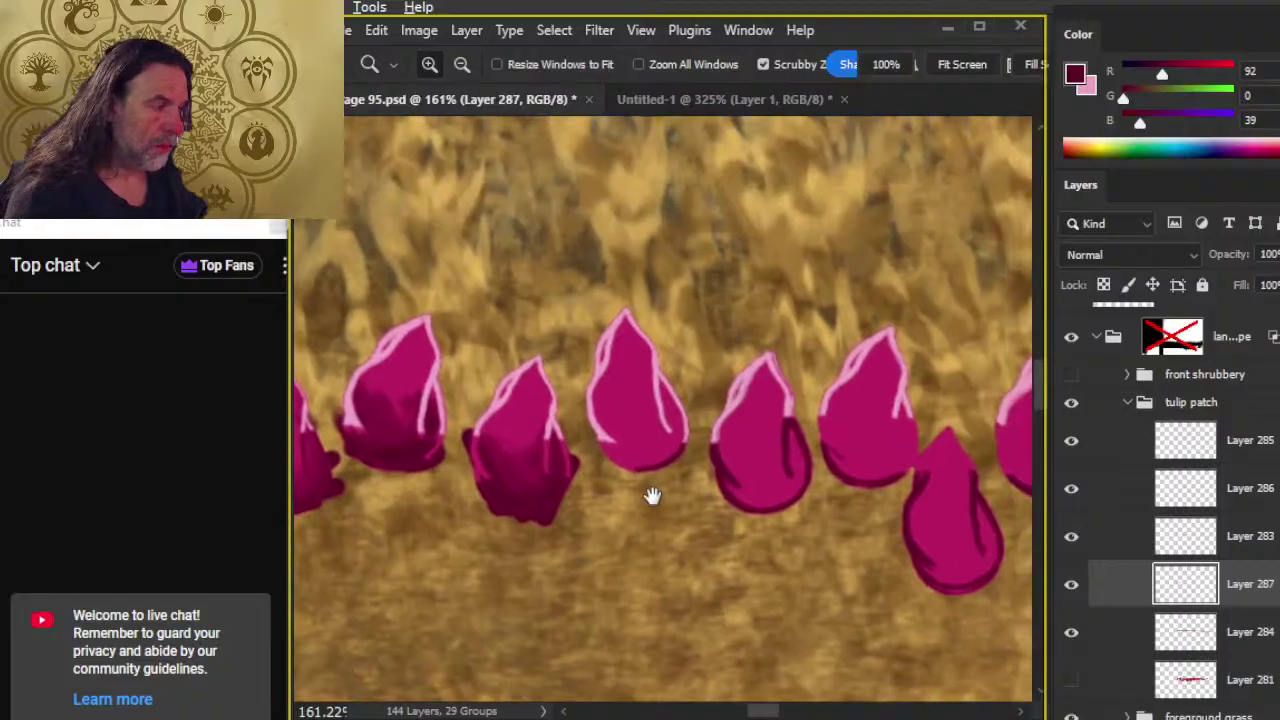
{"action": "key", "text": "b"}
{"action": "mouse_move", "coordinate": [611, 426]}
{"action": "left_mouse_down"}
{"action": "mouse_move", "coordinate": [638, 454]}
{"action": "mouse_move", "coordinate": [600, 433]}
{"action": "mouse_move", "coordinate": [679, 430]}
{"action": "mouse_move", "coordinate": [650, 455]}
{"action": "left_mouse_up"}
{"action": "key", "text": "r"}
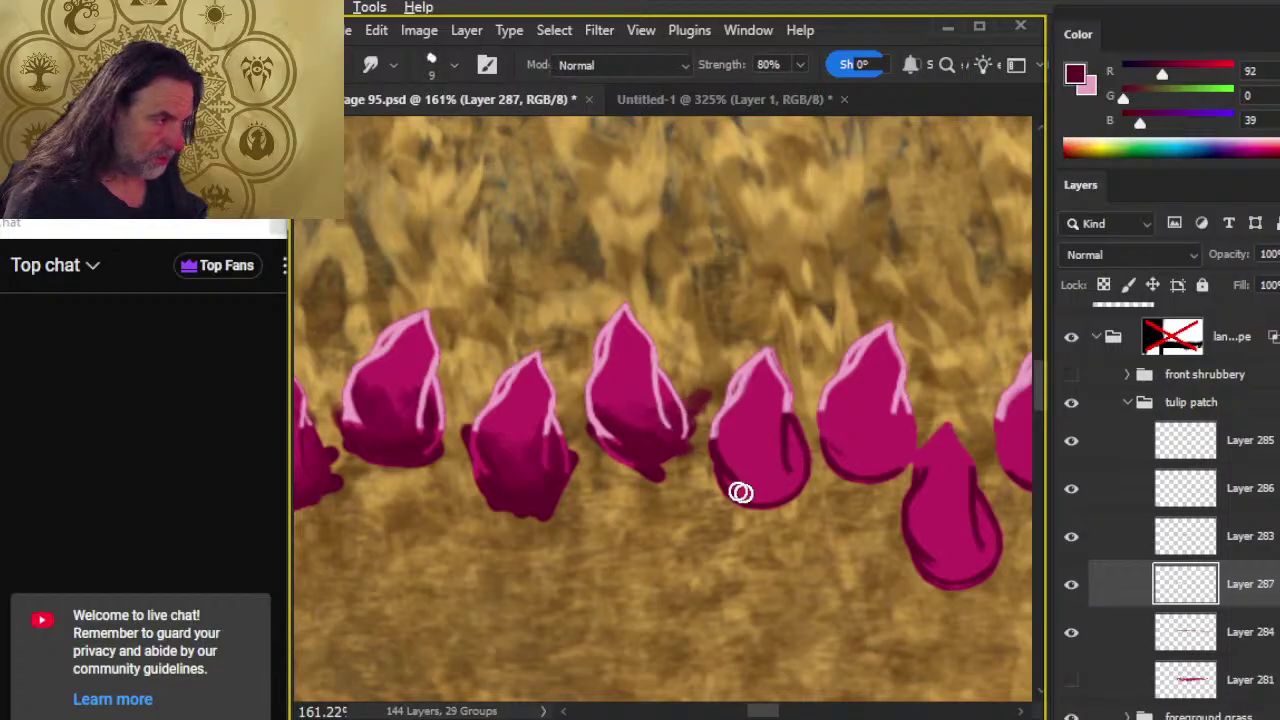
- Paint dark maroon bases on the seventh and eighth tulip buds and smudge the shading into the petals
{"action": "key", "text": "b"}
{"action": "mouse_move", "coordinate": [706, 452]}
{"action": "left_mouse_down"}
{"action": "mouse_move", "coordinate": [737, 506]}
{"action": "mouse_move", "coordinate": [746, 486]}
{"action": "mouse_move", "coordinate": [794, 477]}
{"action": "mouse_move", "coordinate": [743, 486]}
{"action": "mouse_move", "coordinate": [728, 474]}
{"action": "left_mouse_up"}
{"action": "key", "text": "r"}
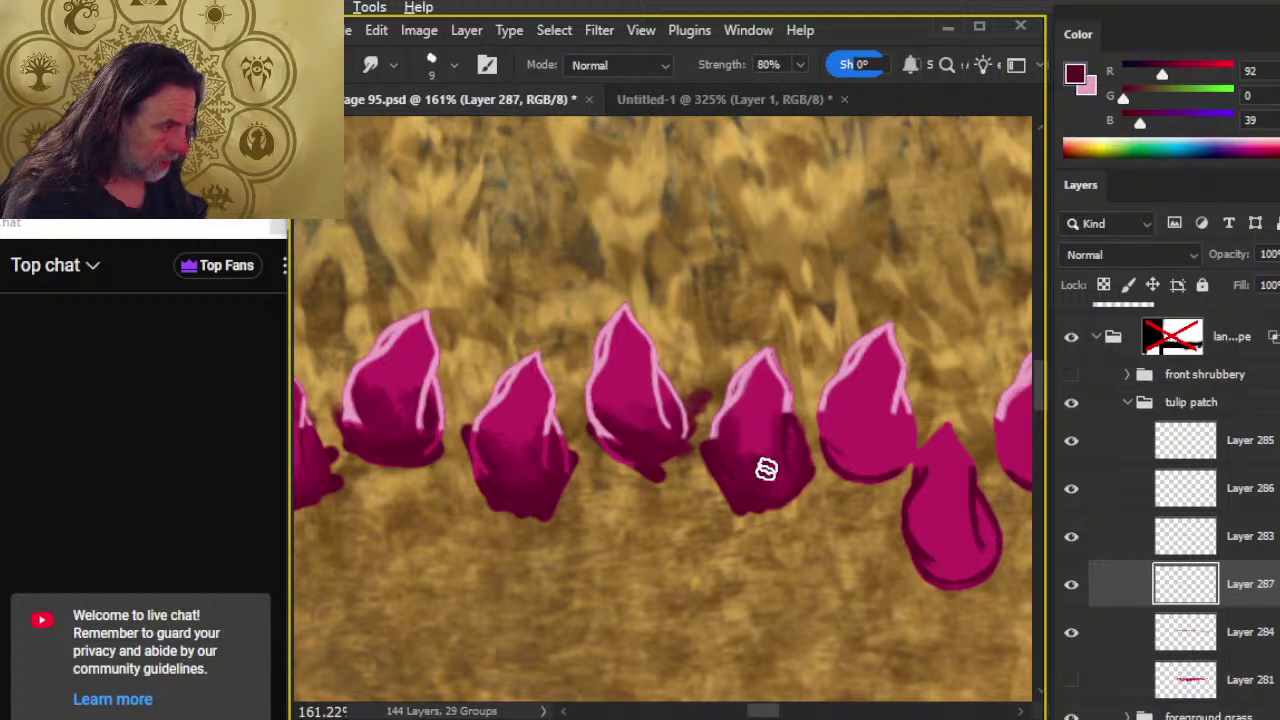
{"action": "mouse_move", "coordinate": [790, 389]}
{"action": "left_mouse_down"}
{"action": "mouse_move", "coordinate": [669, 422]}
{"action": "mouse_move", "coordinate": [633, 406]}
{"action": "left_mouse_up"}
{"action": "key", "text": "b"}
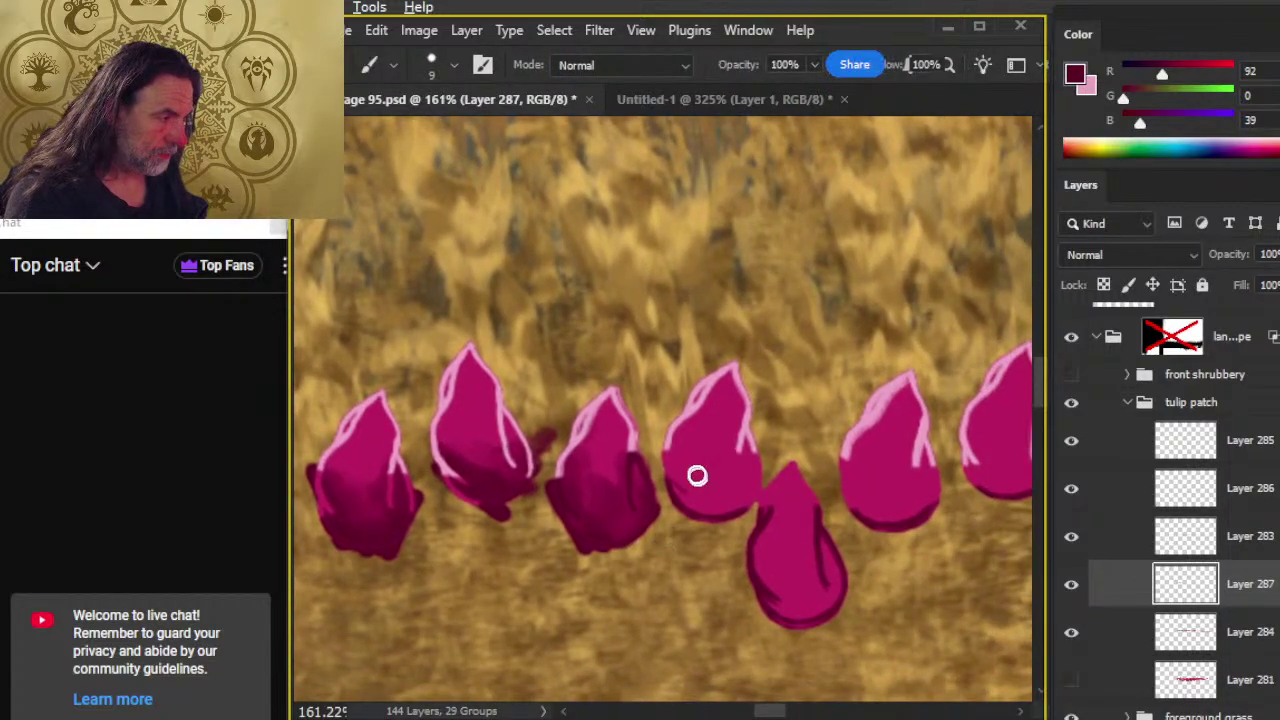
{"action": "mouse_move", "coordinate": [694, 474]}
{"action": "left_mouse_down"}
{"action": "mouse_move", "coordinate": [736, 496]}
{"action": "mouse_move", "coordinate": [731, 509]}
{"action": "mouse_move", "coordinate": [689, 501]}
{"action": "mouse_move", "coordinate": [673, 464]}
{"action": "left_mouse_up"}
{"action": "key", "text": "r"}
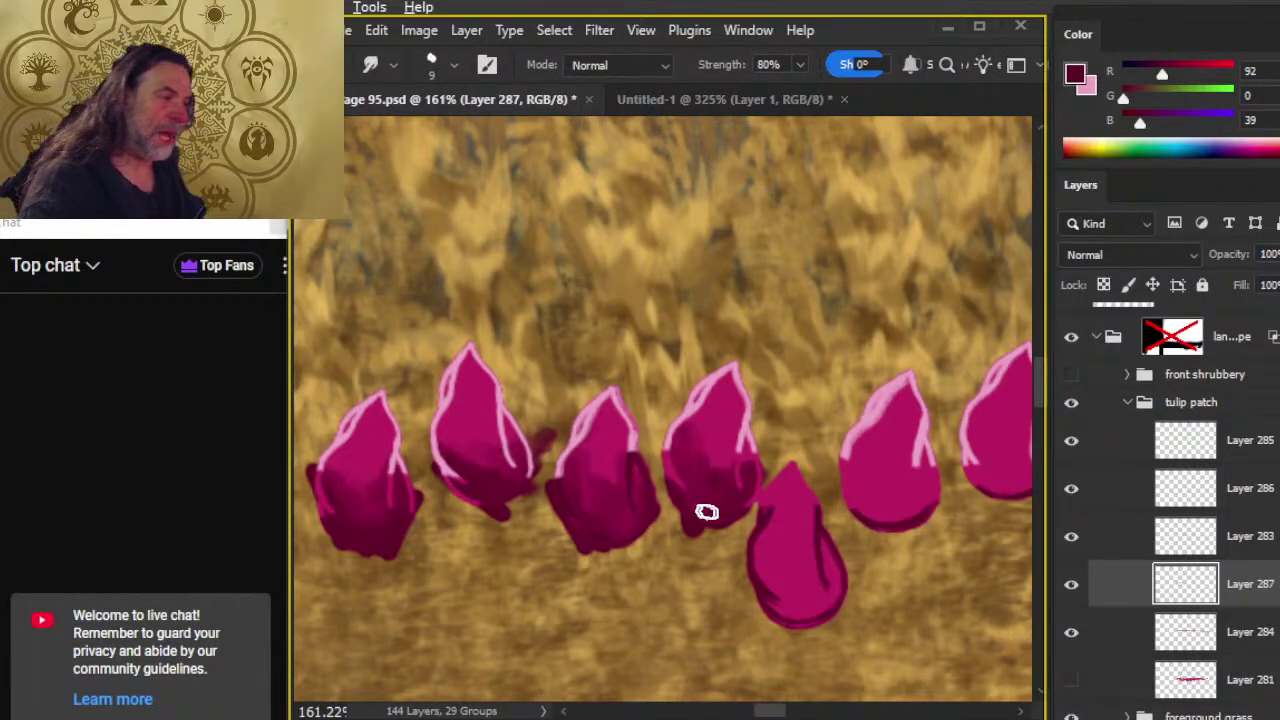
- Shade the lower overlapping ninth bud and the tenth bud with dark maroon and smudge the shading upward
{"action": "mouse_move", "coordinate": [756, 561]}
{"action": "left_mouse_down"}
{"action": "mouse_move", "coordinate": [575, 475]}
{"action": "mouse_move", "coordinate": [625, 512]}
{"action": "mouse_move", "coordinate": [600, 435]}
{"action": "left_mouse_up"}
{"action": "key", "text": "b"}
{"action": "key", "text": "r"}
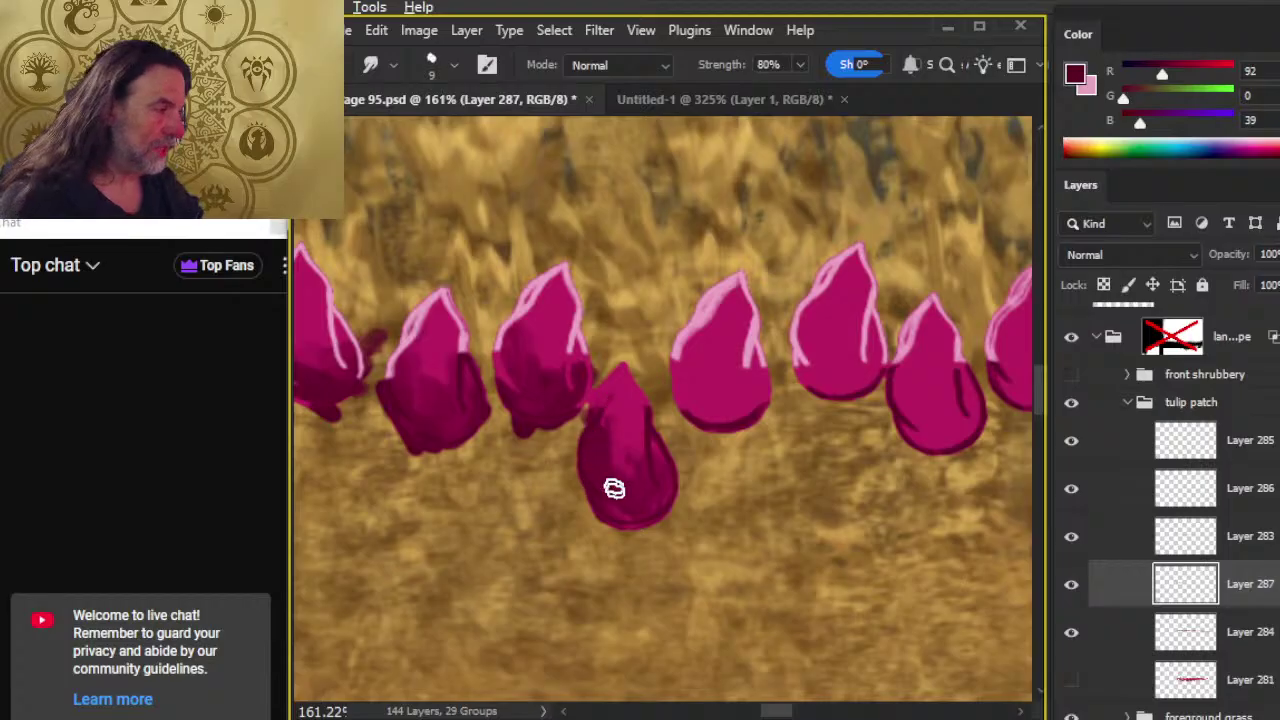
{"action": "mouse_move", "coordinate": [591, 402]}
{"action": "left_mouse_down"}
{"action": "mouse_move", "coordinate": [535, 446]}
{"action": "mouse_move", "coordinate": [458, 457]}
{"action": "left_mouse_up"}
{"action": "key", "text": "b"}
{"action": "mouse_move", "coordinate": [541, 440]}
{"action": "left_mouse_down"}
{"action": "mouse_move", "coordinate": [609, 468]}
{"action": "mouse_move", "coordinate": [563, 451]}
{"action": "mouse_move", "coordinate": [624, 456]}
{"action": "mouse_move", "coordinate": [558, 460]}
{"action": "mouse_move", "coordinate": [609, 466]}
{"action": "mouse_move", "coordinate": [637, 448]}
{"action": "mouse_move", "coordinate": [571, 459]}
{"action": "left_mouse_up"}
{"action": "key", "text": "r"}
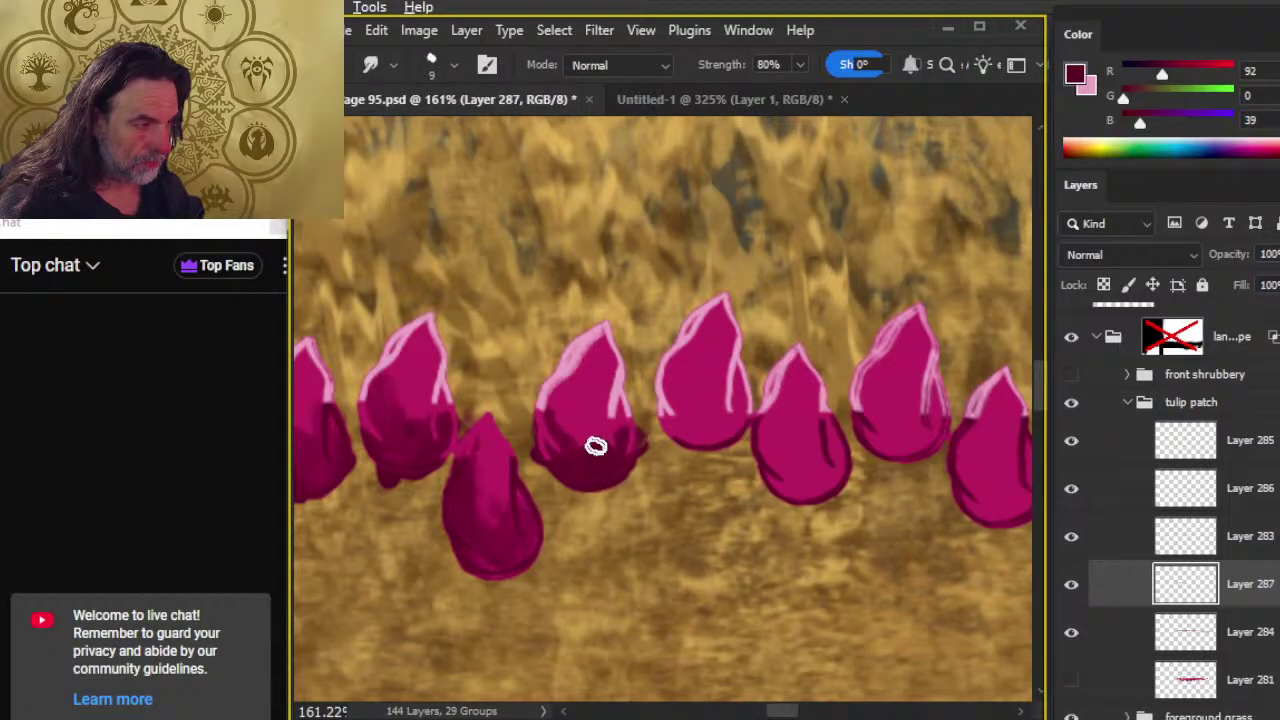
{"action": "left_click_drag", "start_coordinate": [596, 446], "coordinate": [607, 478]}
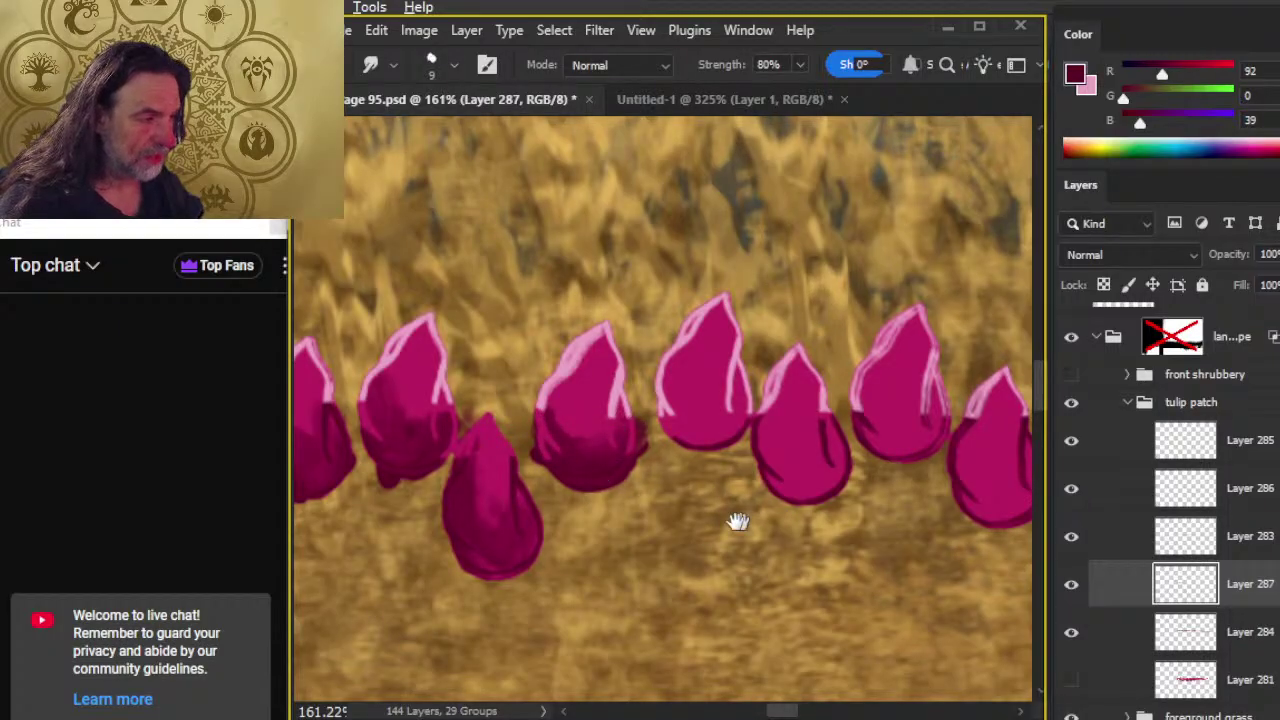
- Paint dark maroon bases on the eleventh and twelfth tulip buds and blend them with the Smudge tool
{"action": "left_click_drag", "start_coordinate": [737, 521], "coordinate": [677, 561]}
{"action": "key", "text": "b"}
{"action": "mouse_move", "coordinate": [643, 491]}
{"action": "left_mouse_down"}
{"action": "mouse_move", "coordinate": [688, 429]}
{"action": "mouse_move", "coordinate": [641, 442]}
{"action": "mouse_move", "coordinate": [656, 476]}
{"action": "mouse_move", "coordinate": [628, 458]}
{"action": "mouse_move", "coordinate": [611, 430]}
{"action": "left_mouse_up"}
{"action": "key", "text": "r"}
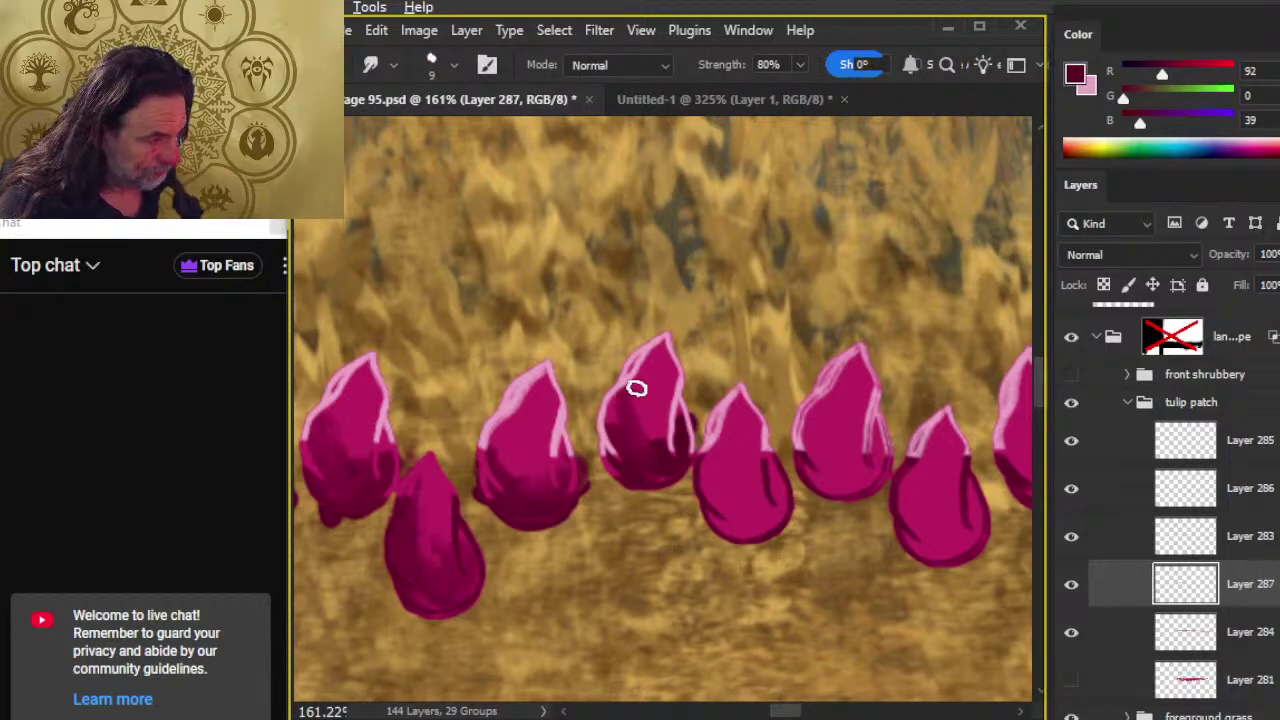
{"action": "key", "text": "b"}
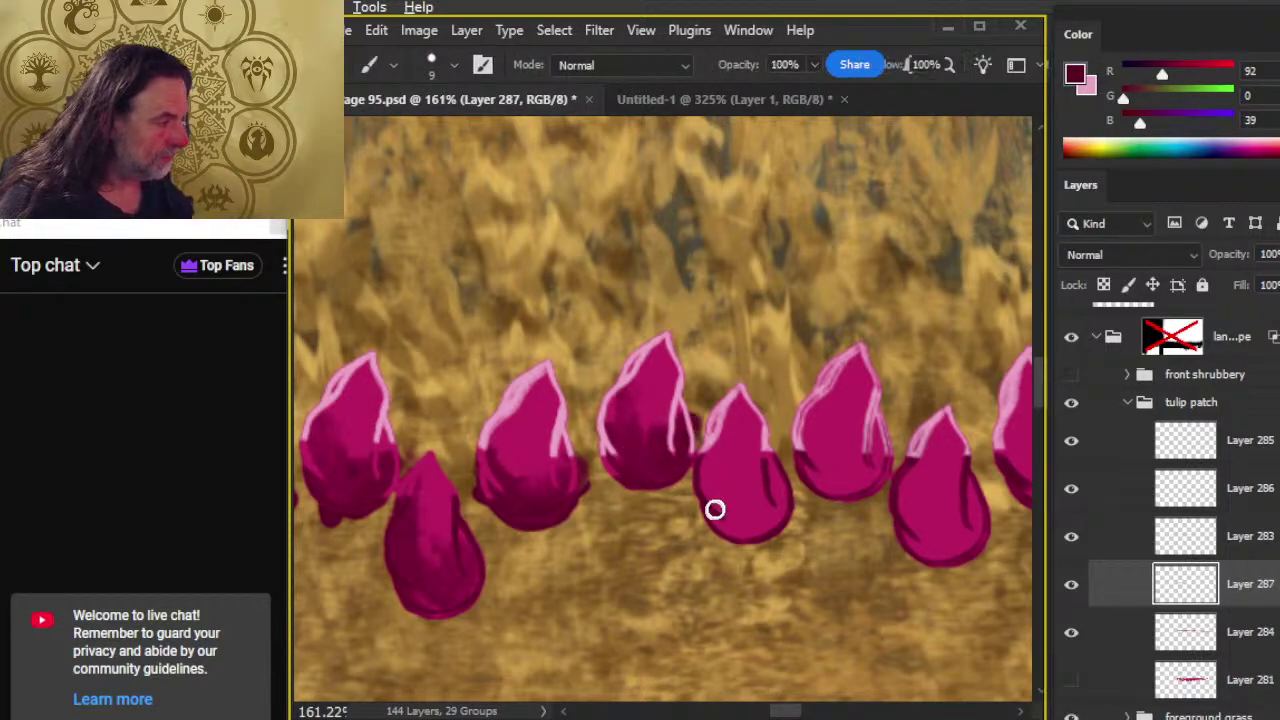
{"action": "mouse_move", "coordinate": [714, 509]}
{"action": "left_mouse_down"}
{"action": "mouse_move", "coordinate": [729, 531]}
{"action": "mouse_move", "coordinate": [780, 514]}
{"action": "mouse_move", "coordinate": [734, 499]}
{"action": "mouse_move", "coordinate": [766, 520]}
{"action": "left_mouse_up"}
{"action": "key", "text": "r"}
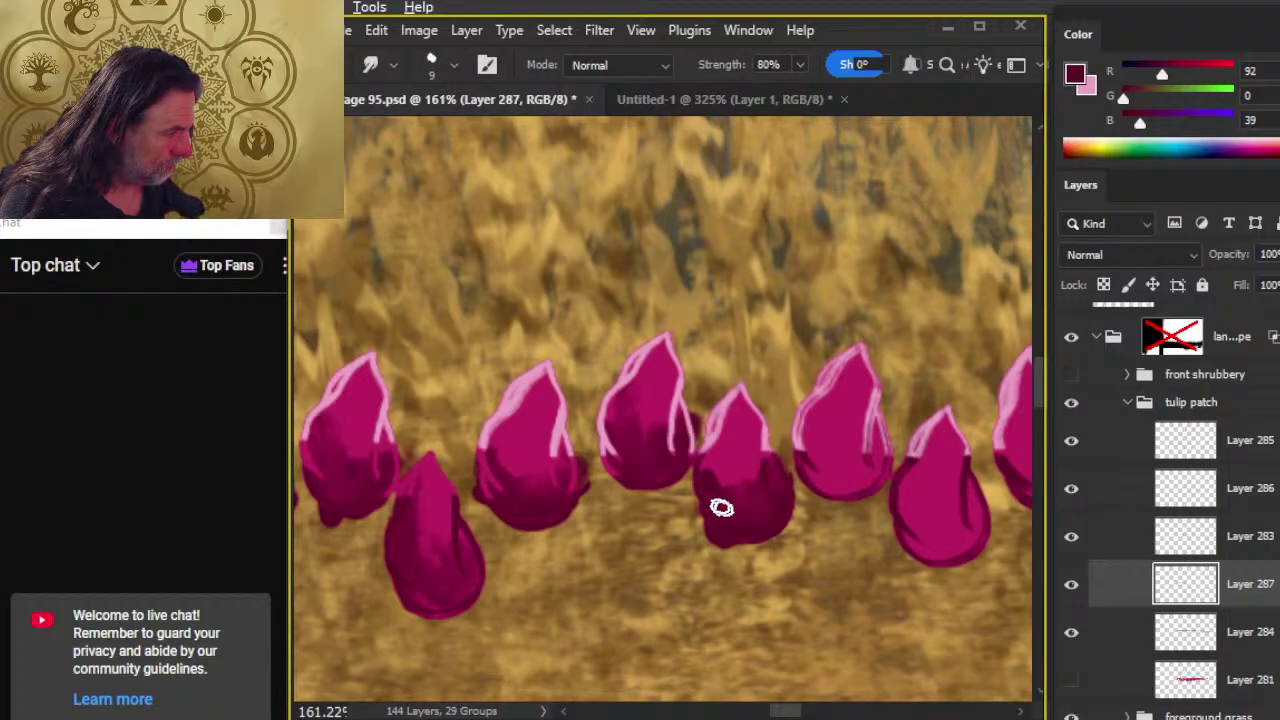
- Check Layer 283 by toggling its visibility and hide Layer 286 to bring back the magenta petal outlines
{"action": "left_click", "coordinate": [1072, 538]}
{"action": "left_click", "coordinate": [1072, 540]}
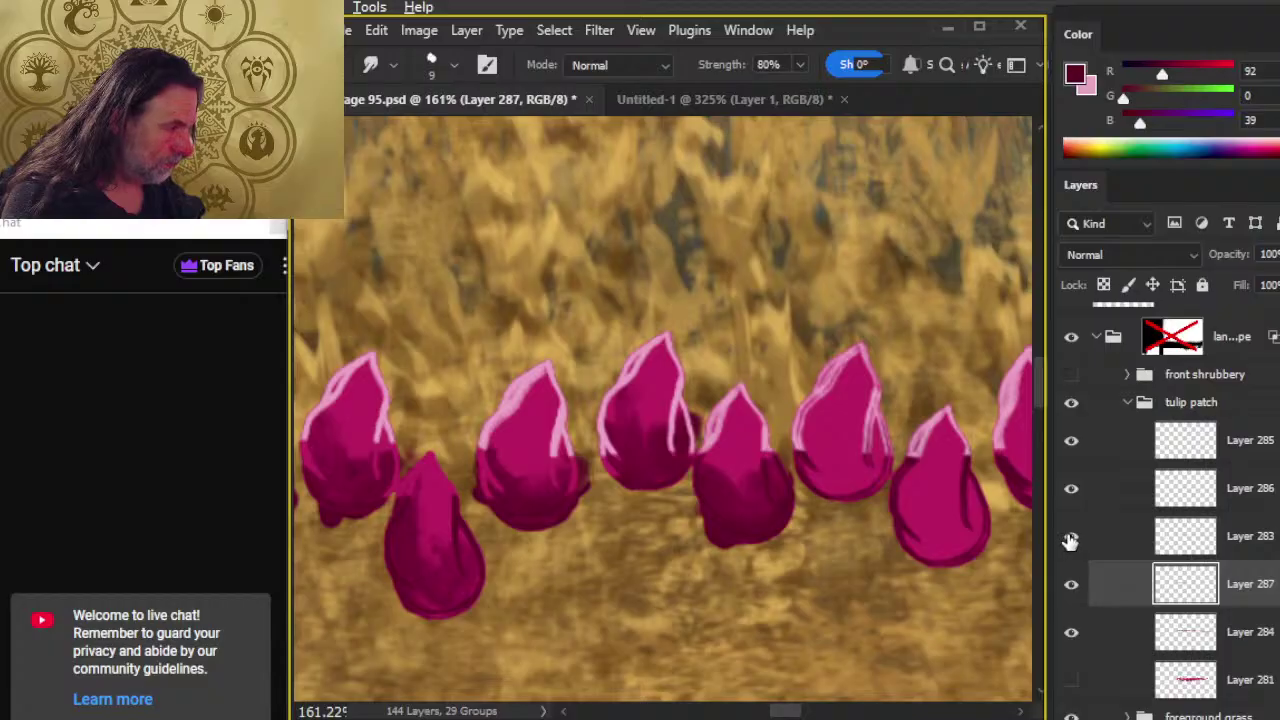
{"action": "left_click", "coordinate": [1071, 541]}
{"action": "left_click", "coordinate": [1071, 539]}
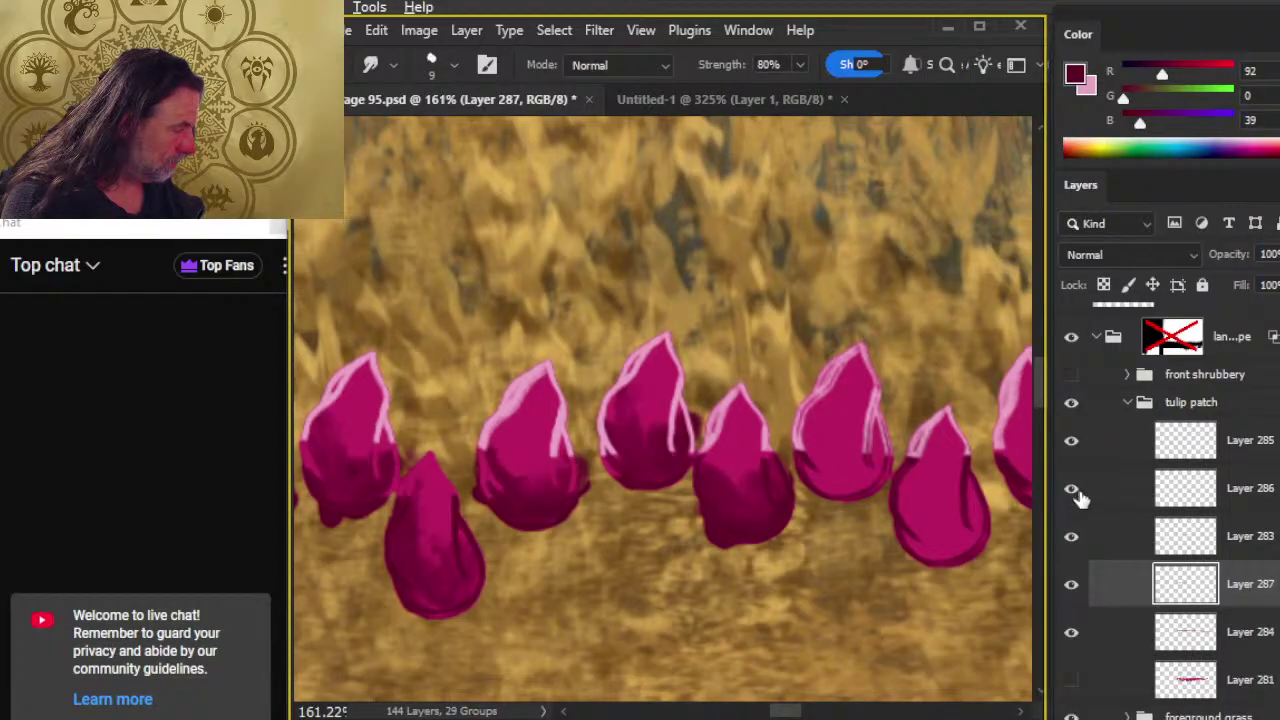
{"action": "left_click", "coordinate": [1073, 490]}
{"action": "left_click_drag", "start_coordinate": [513, 582], "coordinate": [800, 514]}
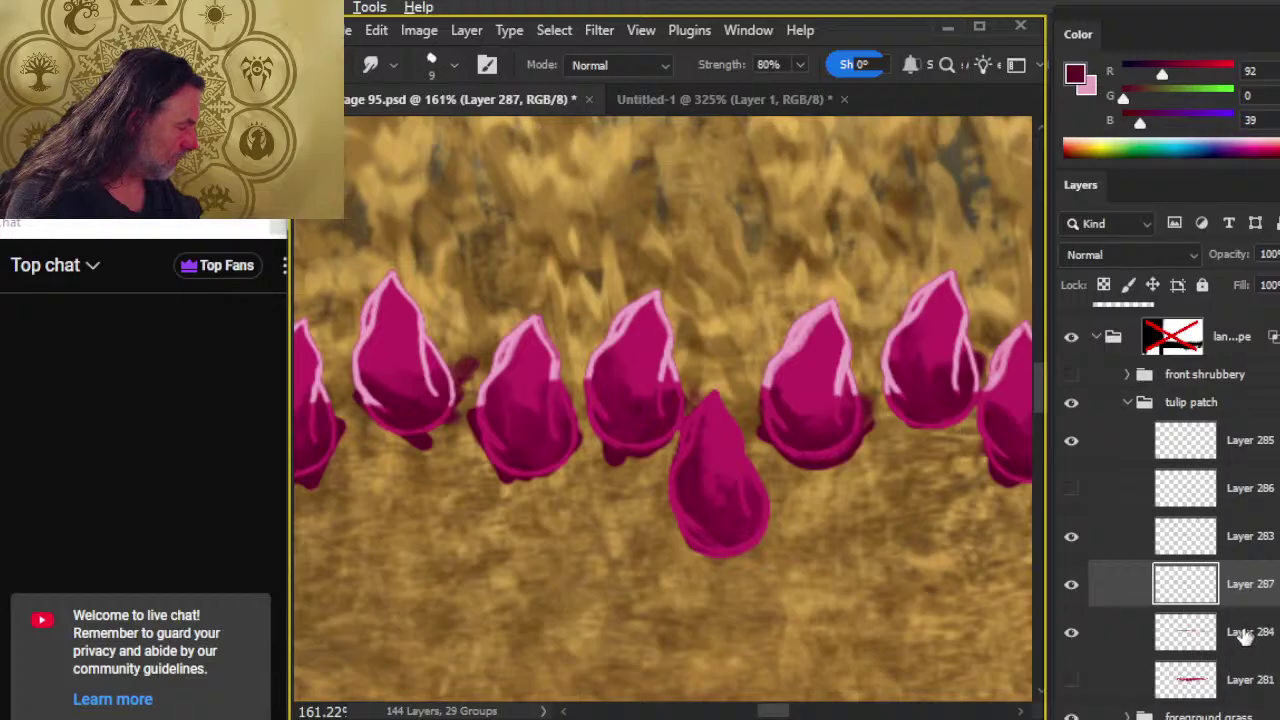
- Examine what Layers 284 and 287 contribute to the buds by toggling their visibility off and on
{"action": "left_click", "coordinate": [1071, 634]}
{"action": "left_click", "coordinate": [1072, 633]}
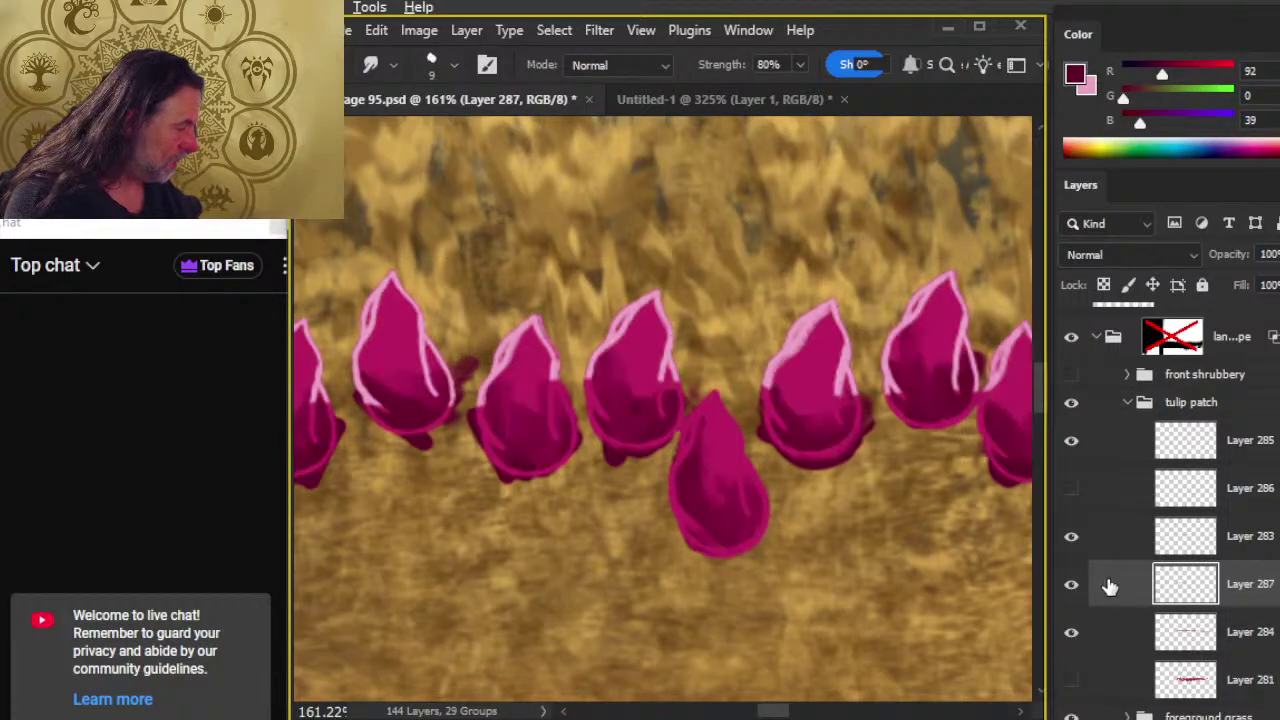
{"action": "left_click", "coordinate": [1071, 585]}
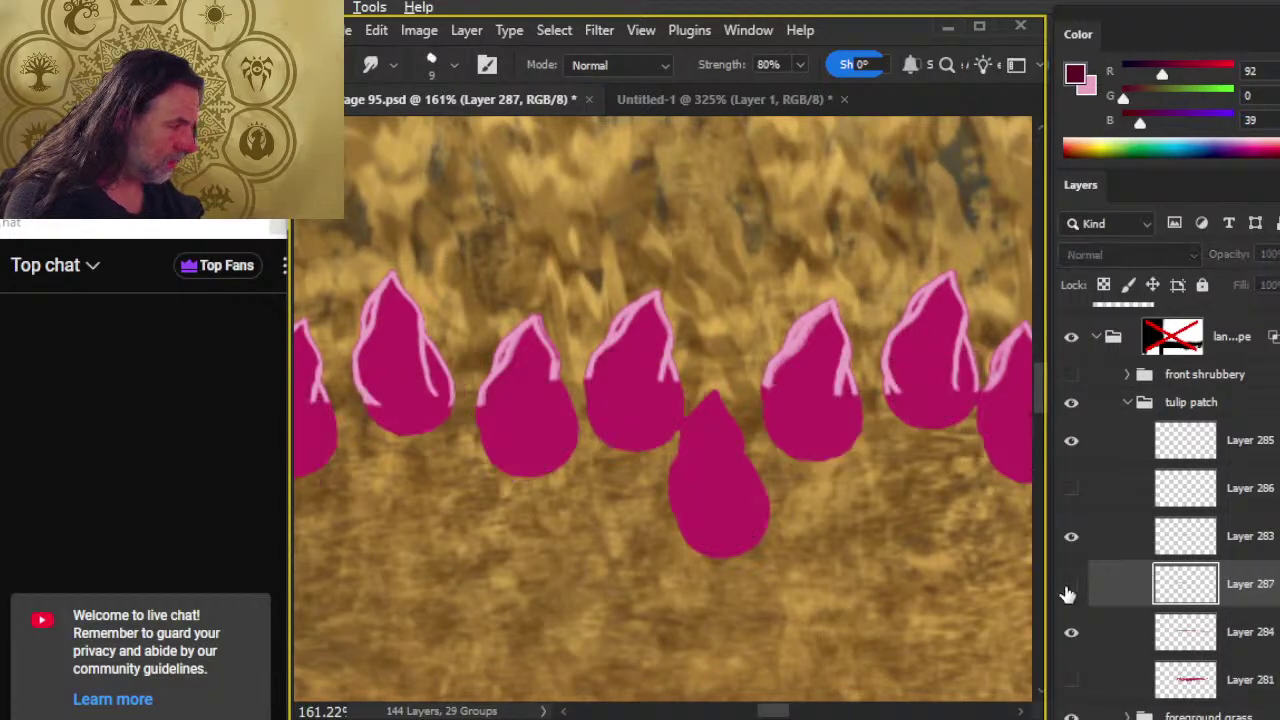
{"action": "left_click", "coordinate": [1071, 585]}
{"action": "key", "text": "w"}
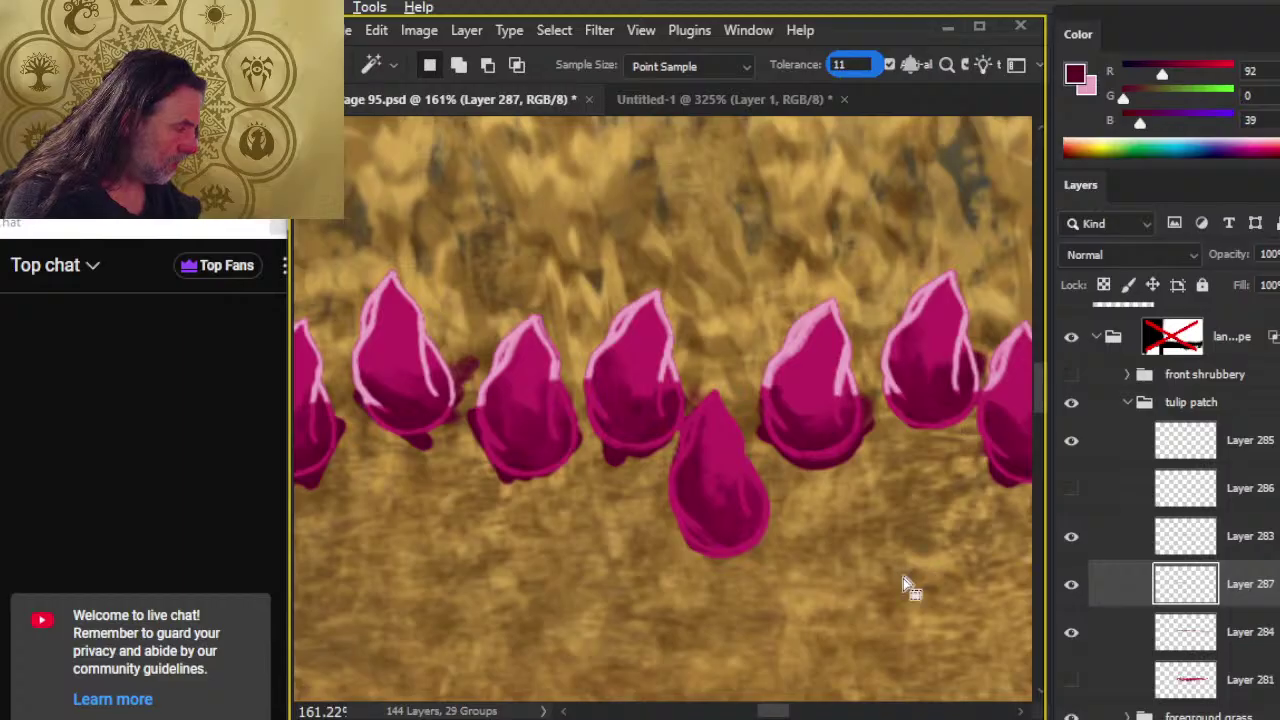
{"action": "left_click", "coordinate": [903, 578]}
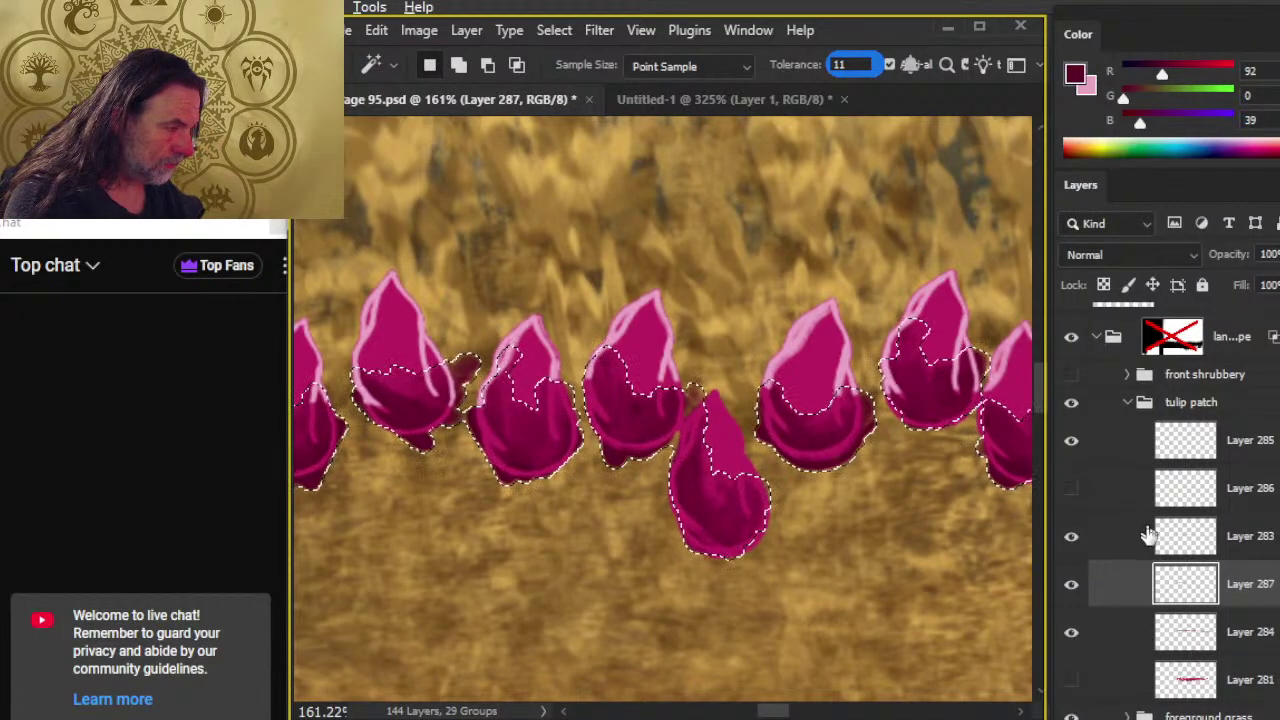
{"action": "key", "text": "l"}
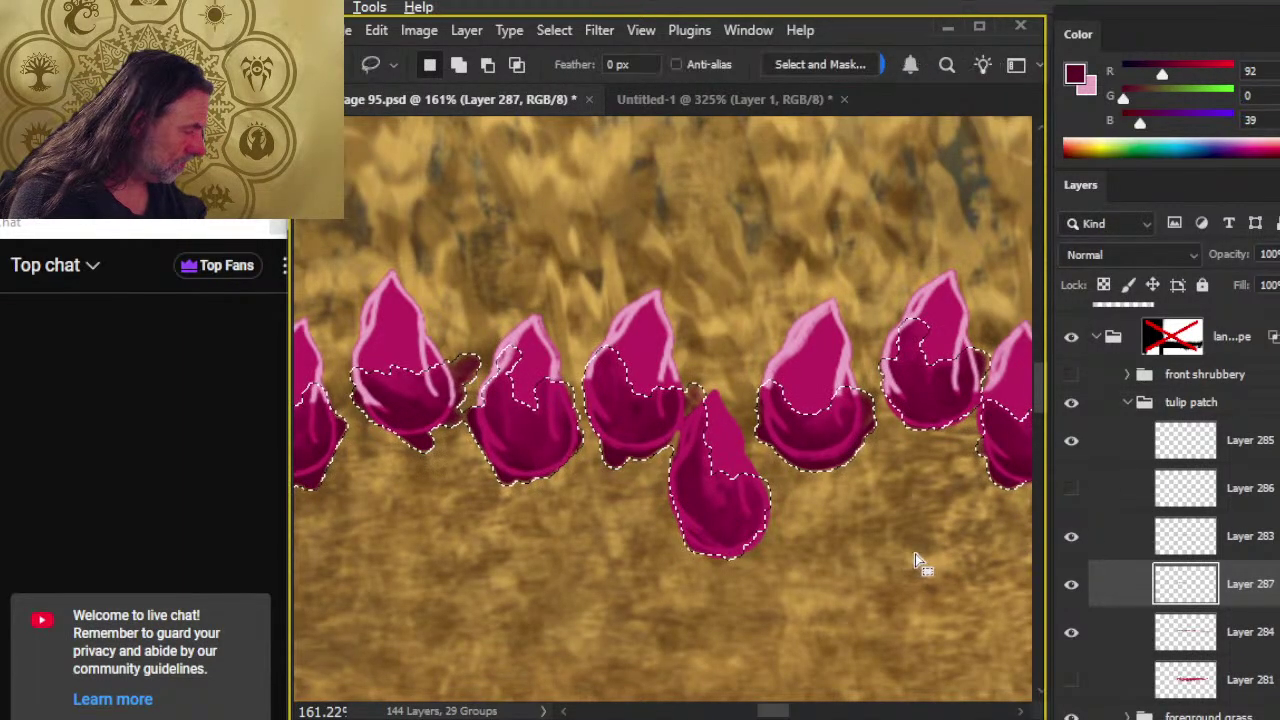
{"action": "key", "text": "ctrl+d"}
- Check Layer 283's content by toggling its visibility and make it the active layer
{"action": "left_click", "coordinate": [1072, 540]}
{"action": "left_click", "coordinate": [1072, 540]}
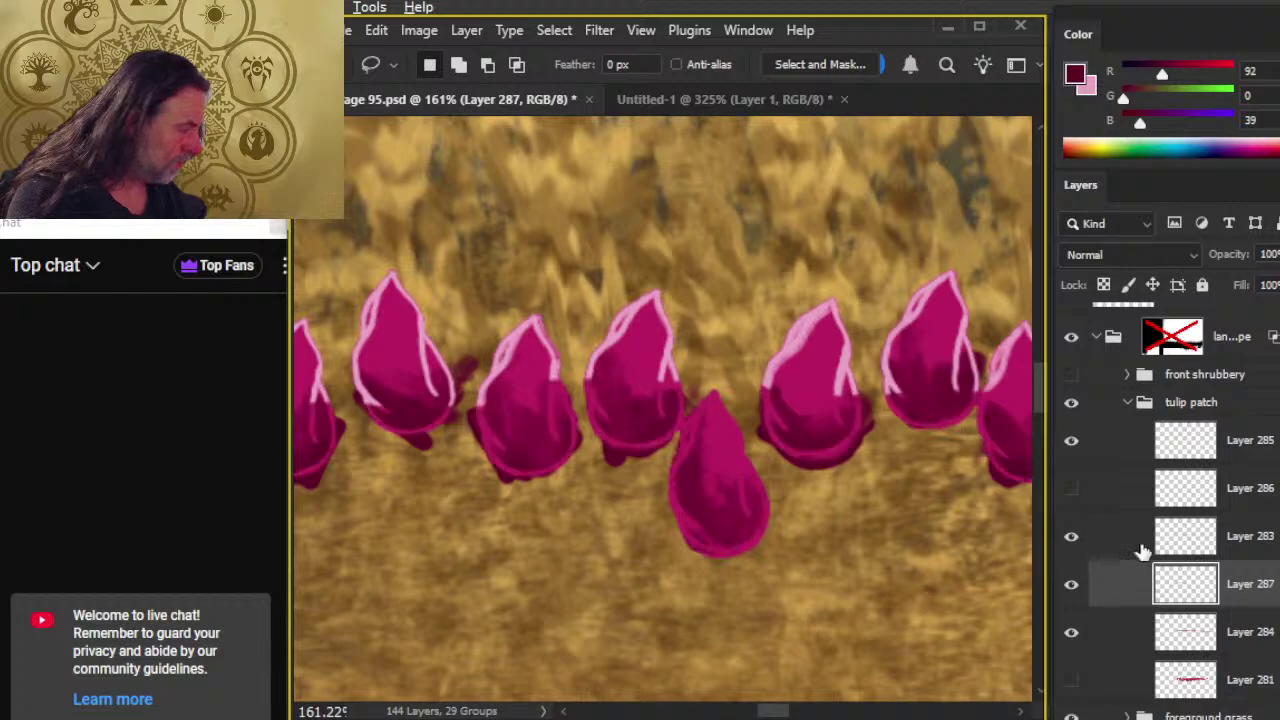
{"action": "left_click", "coordinate": [1205, 548]}
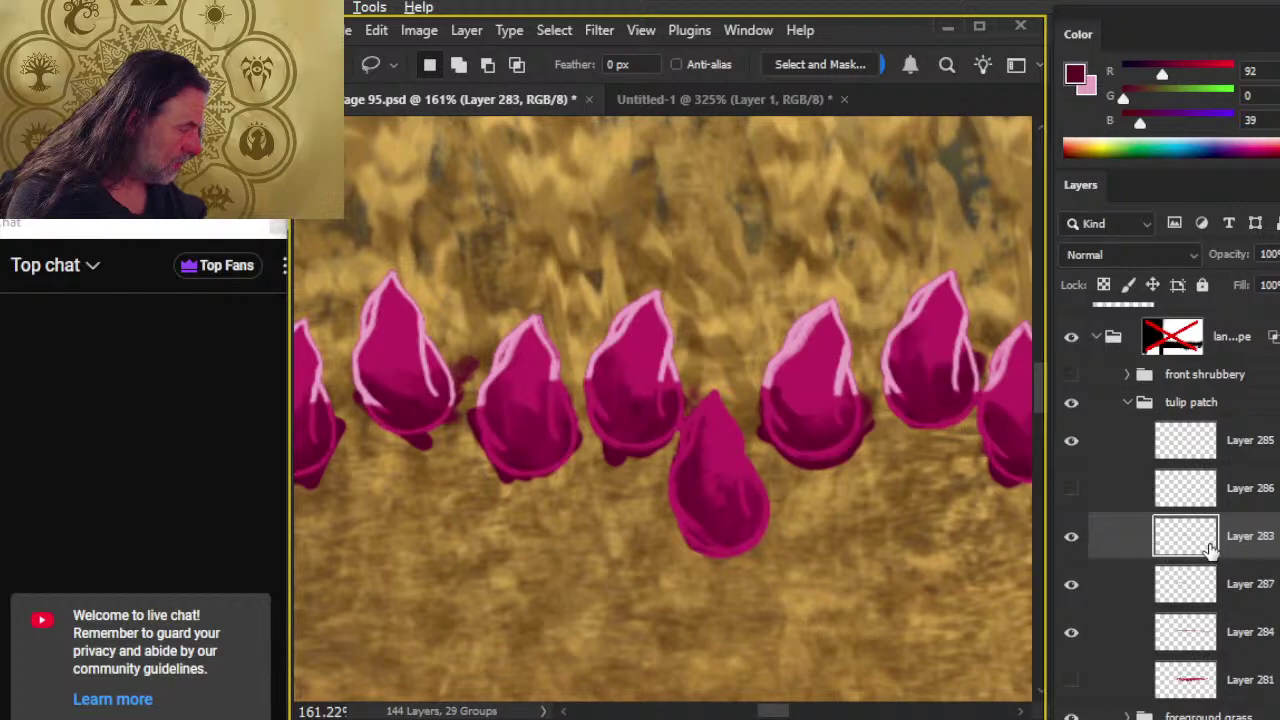
- Select the area outside the buds on Layer 283 with the Magic Wand, delete it from Layer 287, and deselect
{"action": "key", "text": "w"}
{"action": "left_click", "coordinate": [898, 551]}
{"action": "left_click", "coordinate": [1122, 590]}
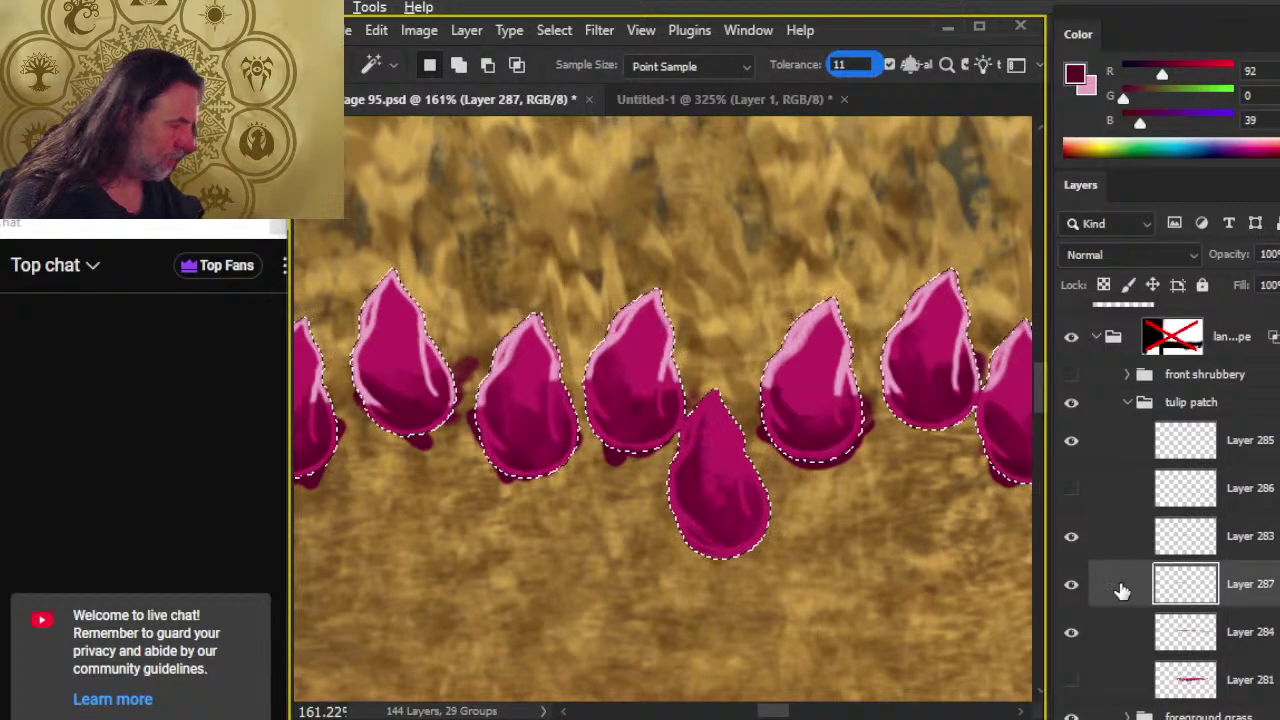
{"action": "key", "text": "Delete"}
{"action": "key", "text": "l"}
{"action": "key", "text": "ctrl+d"}
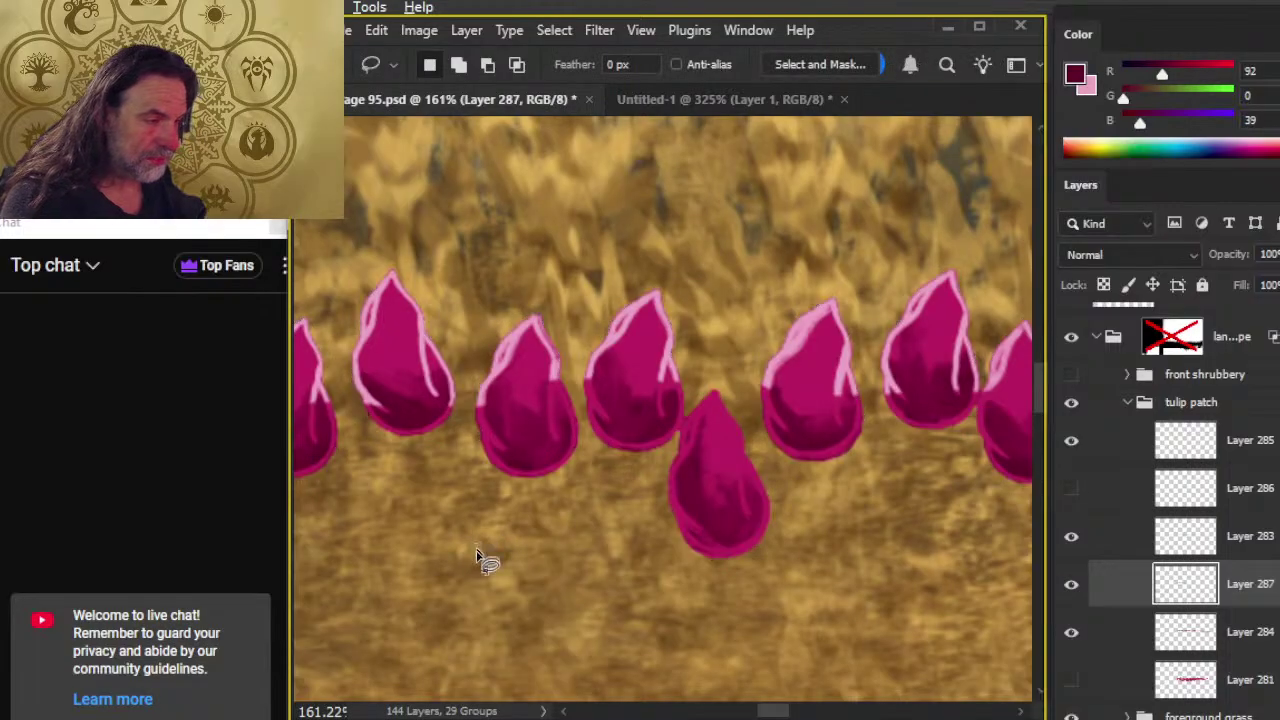
- Clear the stray lasso selection, show Layer 286 again and view the whole tulip row
{"action": "left_click_drag", "start_coordinate": [491, 576], "coordinate": [530, 576]}
{"action": "key", "text": "ctrl+space"}
{"action": "left_click", "coordinate": [571, 570]}
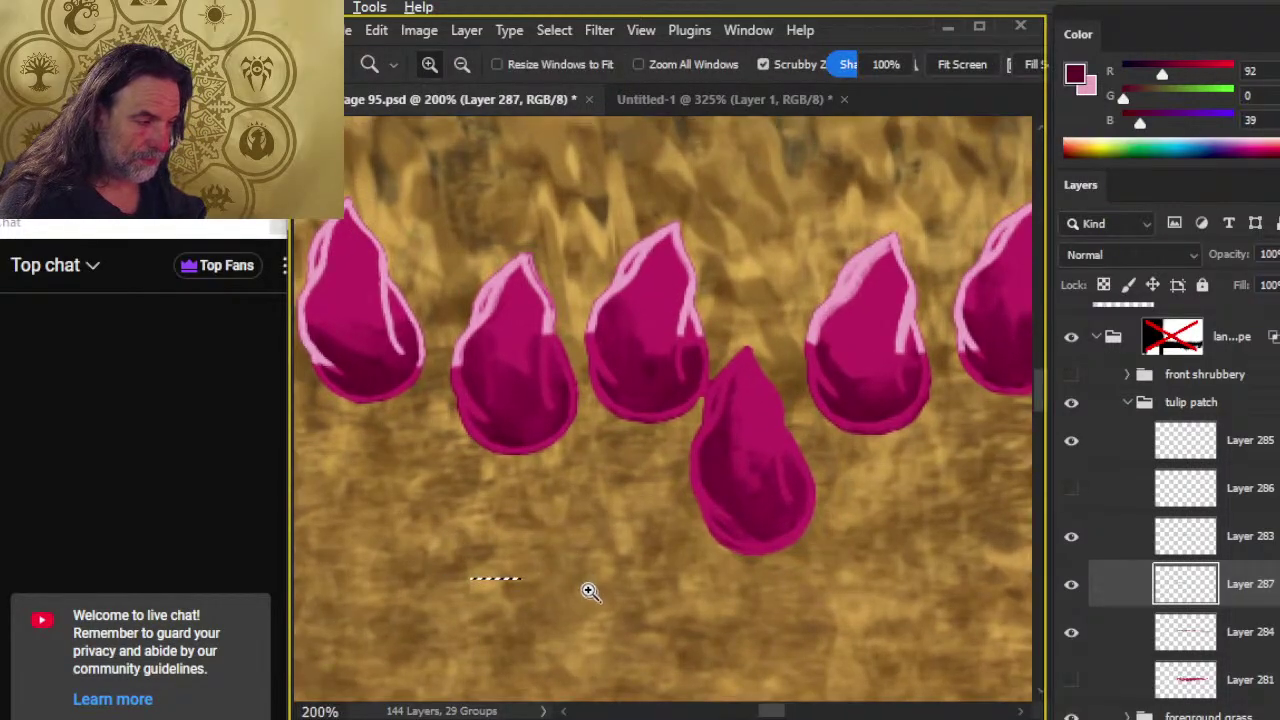
{"action": "key", "text": "ctrl+space"}
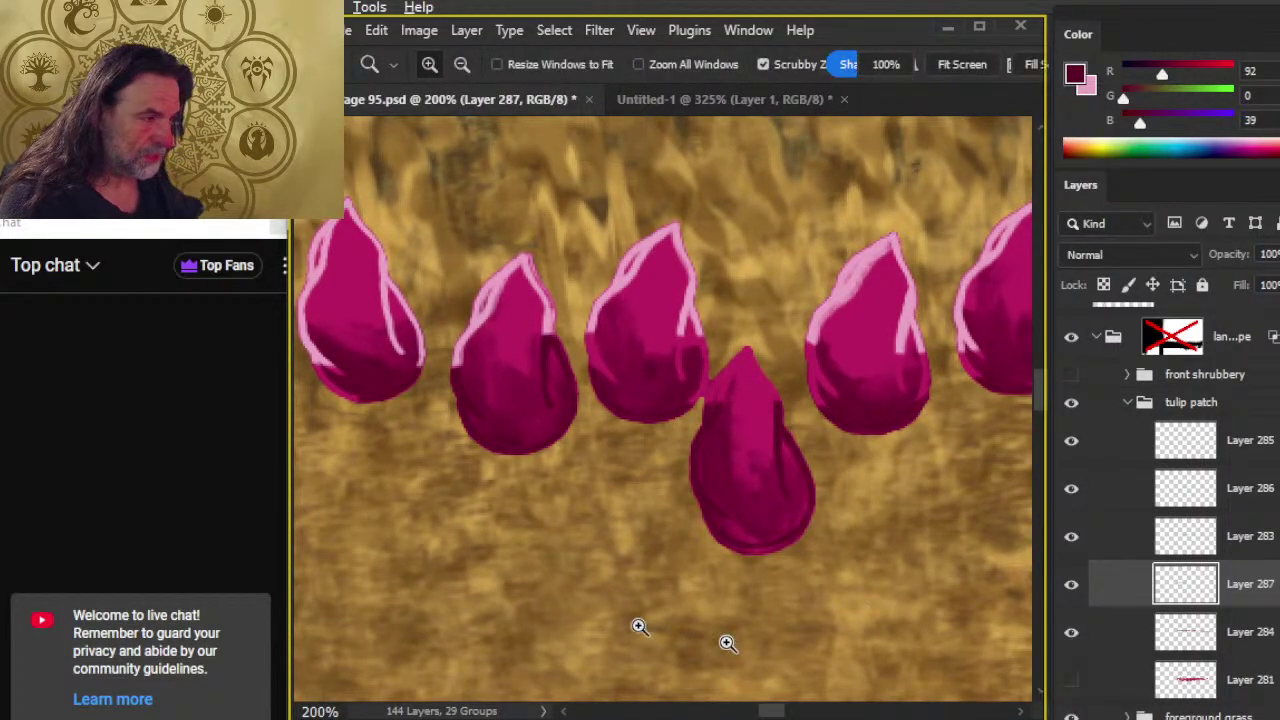
{"action": "left_click", "coordinate": [651, 563]}
{"action": "left_click_drag", "start_coordinate": [675, 601], "coordinate": [509, 623]}
{"action": "scroll", "coordinate": [535, 500], "scroll_direction": "down", "scroll_amount": 3}
{"action": "left_click_drag", "start_coordinate": [597, 470], "coordinate": [577, 471]}
- Hide Layer 285, show the front shrubbery group and examine the tulip row within the landscape
{"action": "left_click", "coordinate": [1071, 441]}
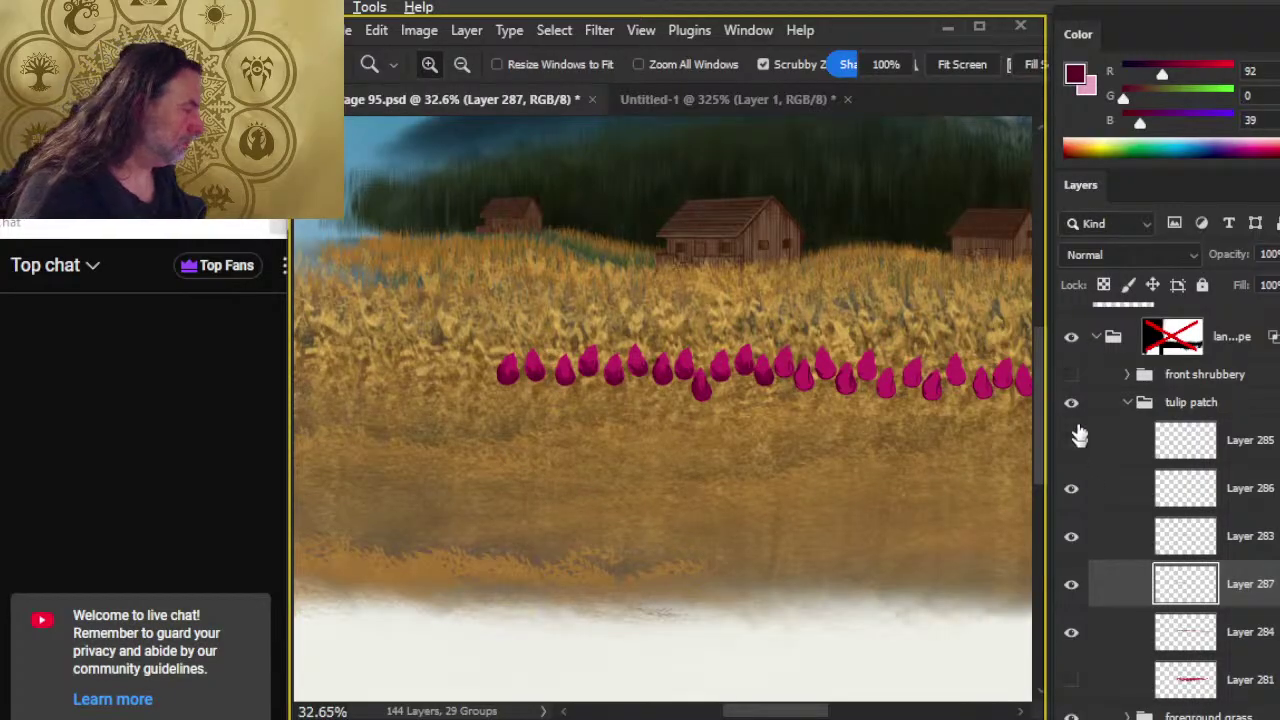
{"action": "left_click", "coordinate": [1071, 374]}
{"action": "left_click_drag", "start_coordinate": [814, 494], "coordinate": [671, 509]}
{"action": "left_click_drag", "start_coordinate": [600, 394], "coordinate": [742, 471]}
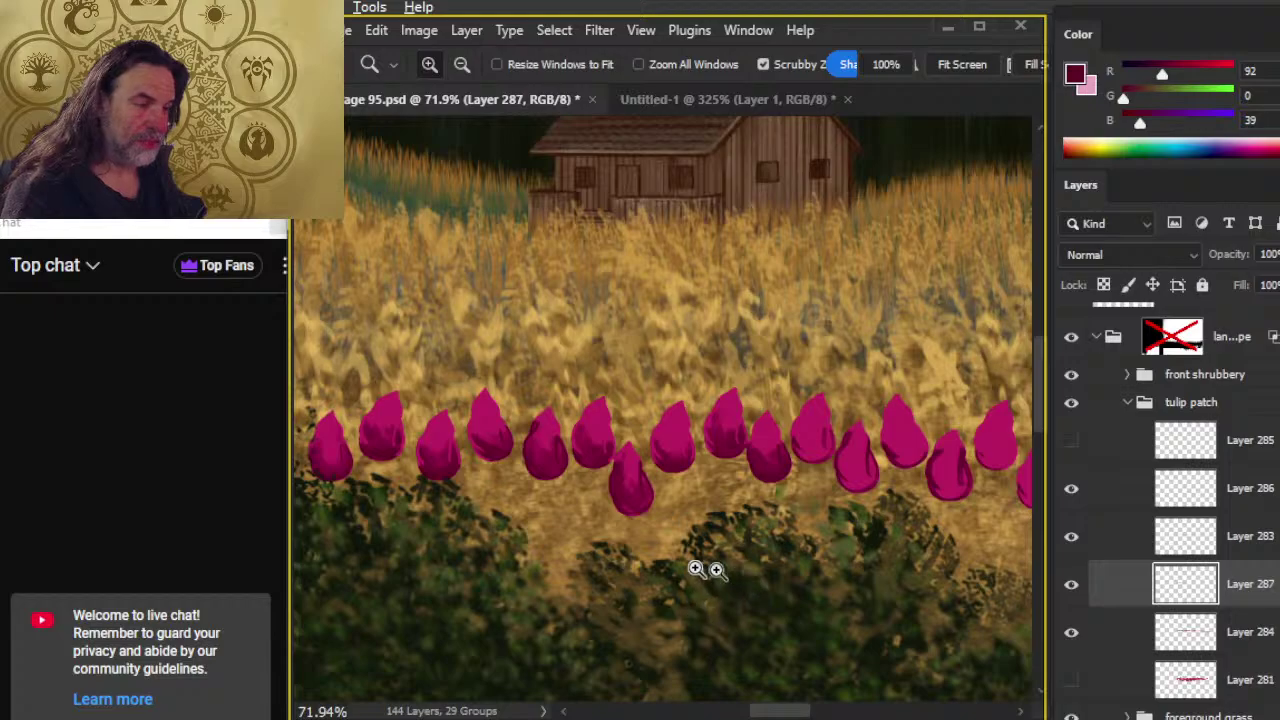
{"action": "left_click_drag", "start_coordinate": [700, 569], "coordinate": [522, 437]}
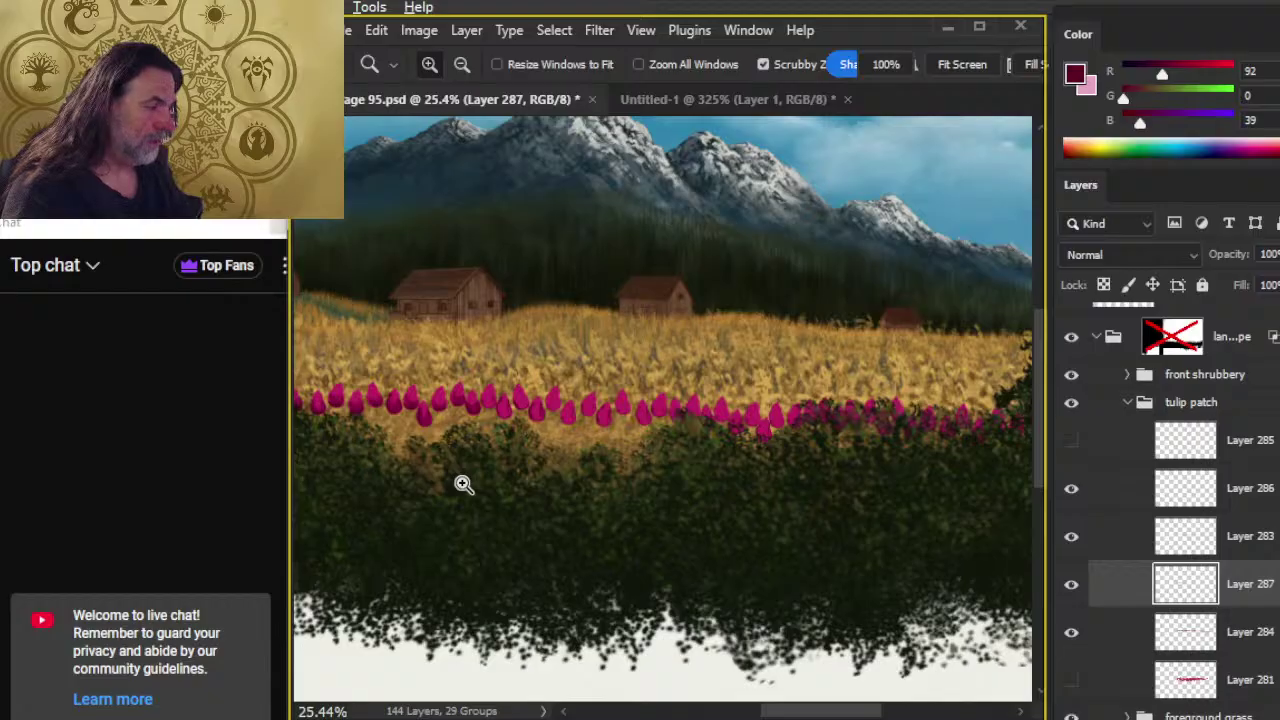
- Compare what Layers 285, 283 and 287 add to the distant tulip row by toggling their visibility off and on
{"action": "left_click", "coordinate": [1088, 416]}
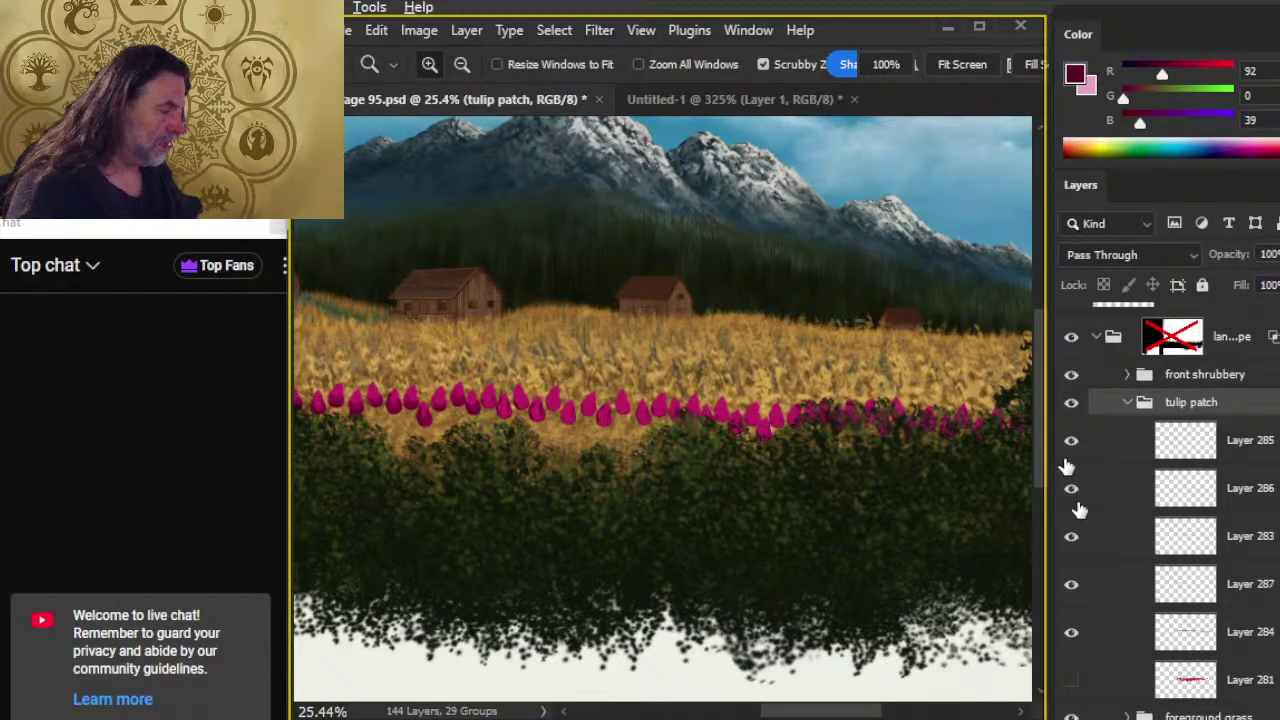
{"action": "left_click", "coordinate": [1071, 584]}
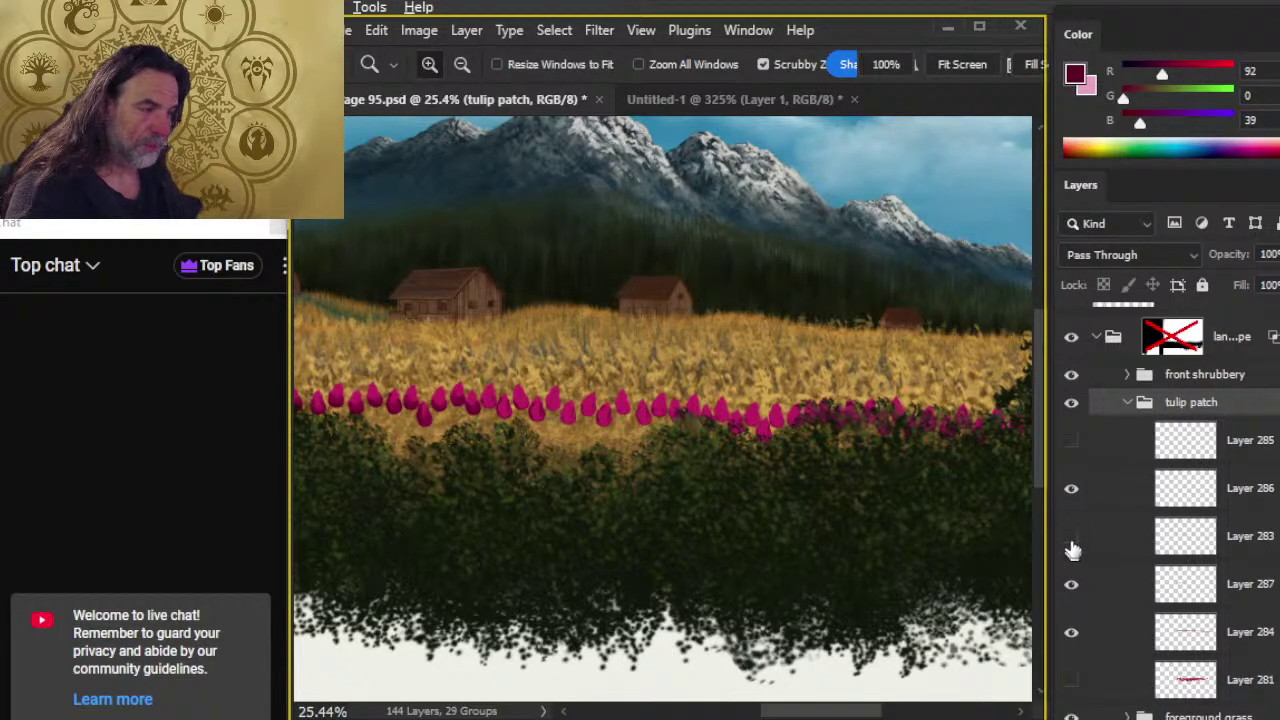
{"action": "left_click", "coordinate": [1071, 536]}
{"action": "left_click", "coordinate": [1071, 441]}
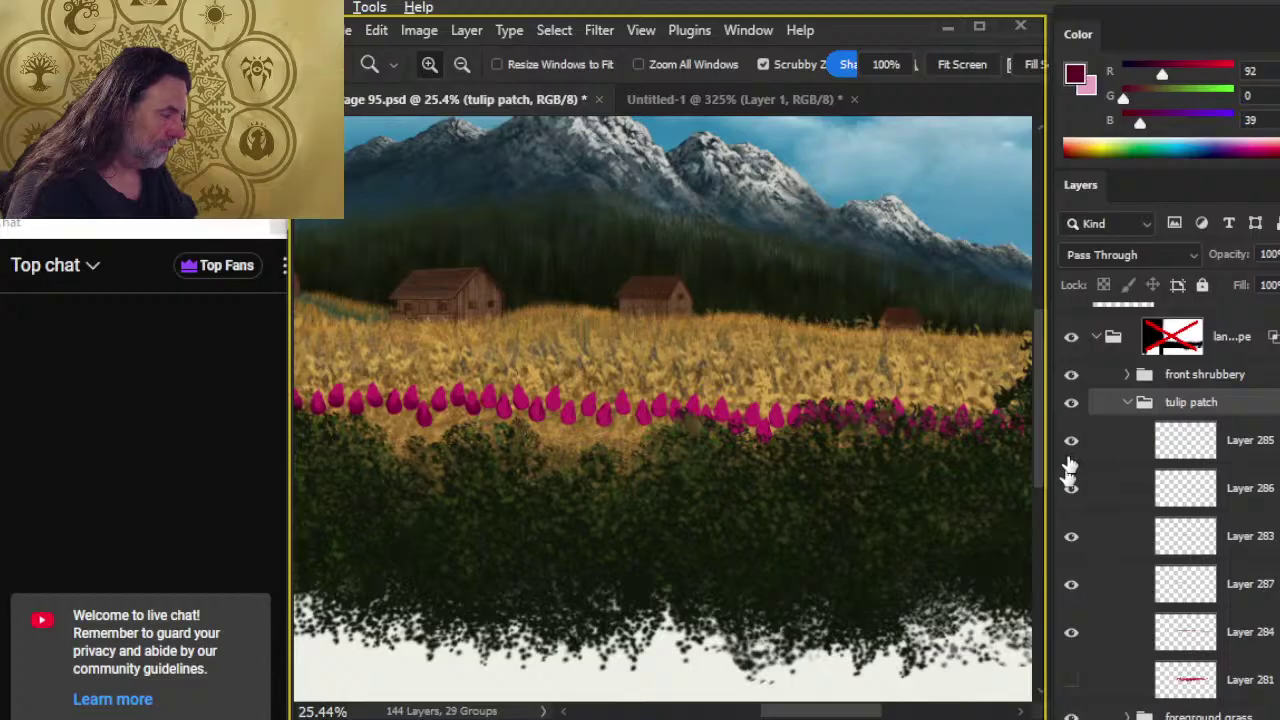
{"action": "left_click", "coordinate": [1071, 588]}
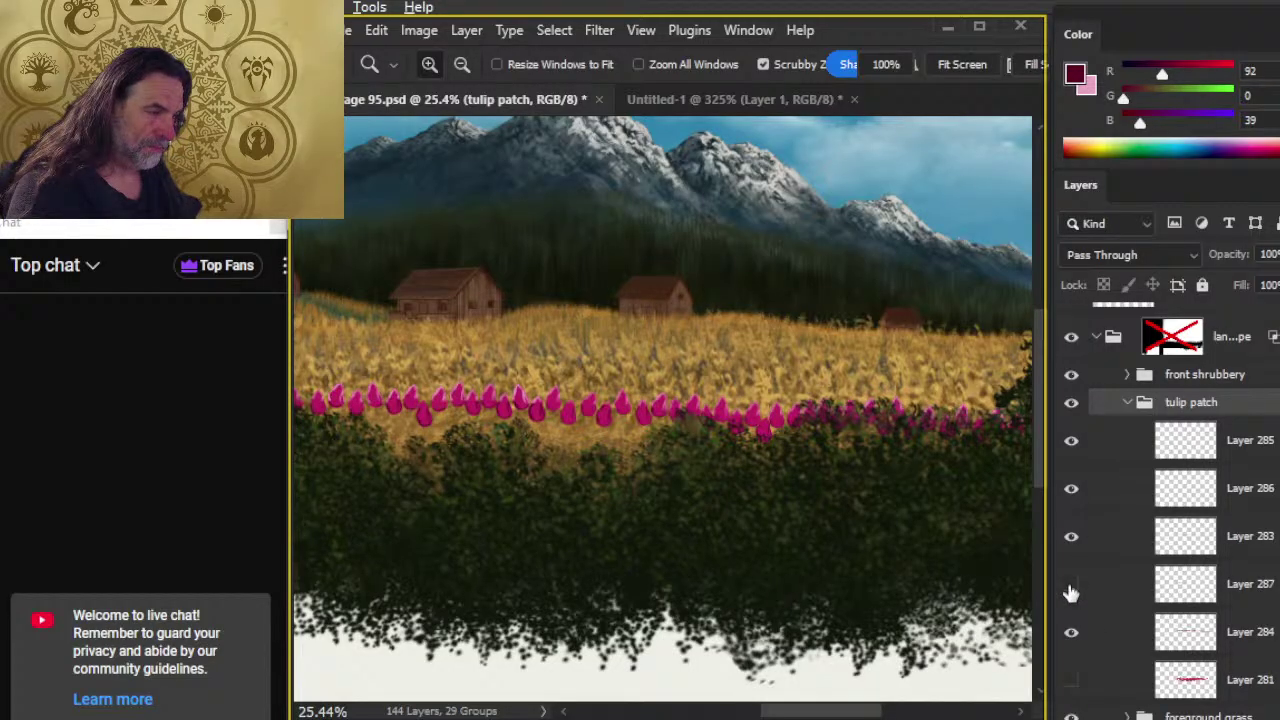
{"action": "left_click", "coordinate": [1071, 588]}
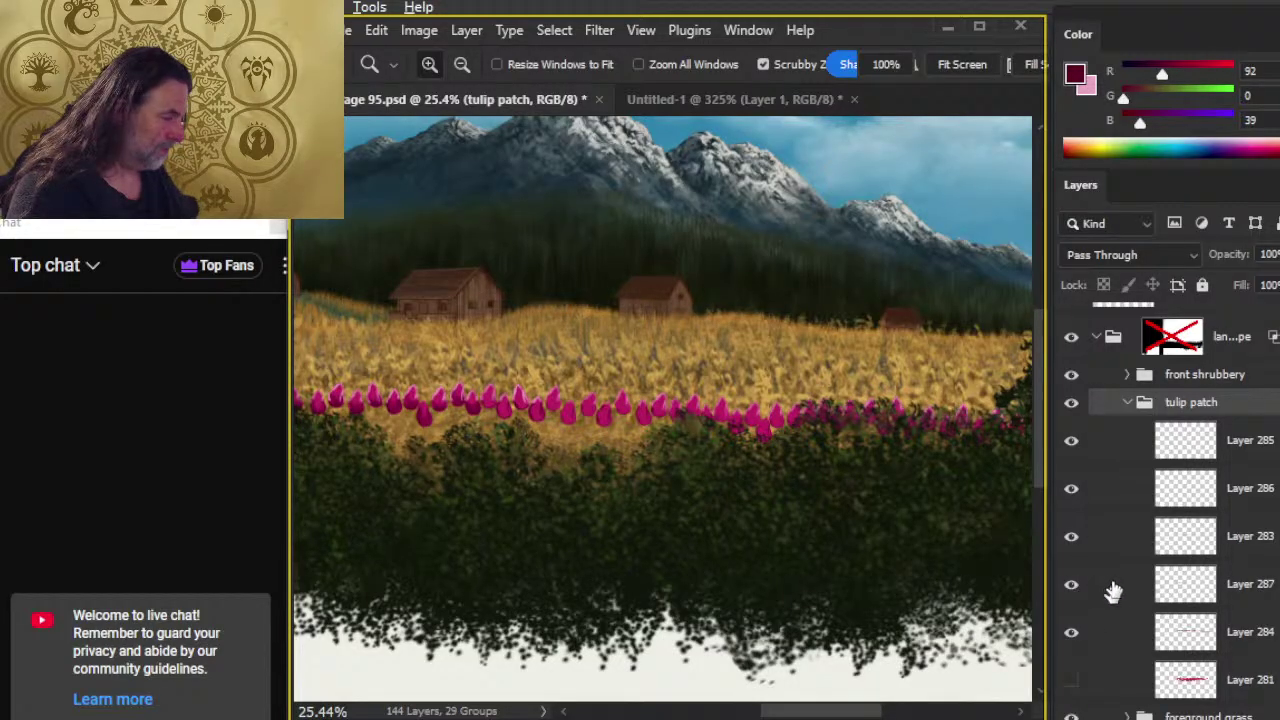
- Activate Layer 287, hide the front shrubbery, and paint a dark maroon base on the thirteenth bud, blended with the Smudge tool
{"action": "left_click", "coordinate": [1113, 590]}
{"action": "left_click", "coordinate": [1070, 378]}
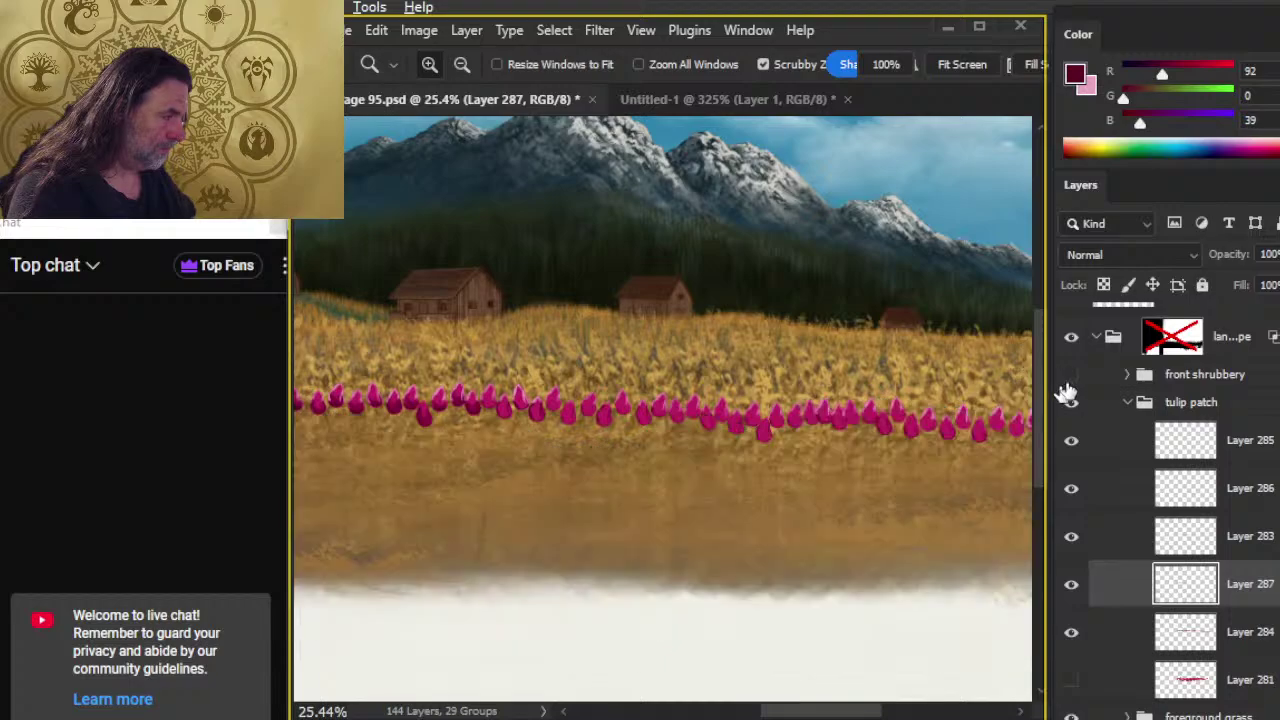
{"action": "mouse_move", "coordinate": [514, 409]}
{"action": "left_mouse_down"}
{"action": "mouse_move", "coordinate": [651, 426]}
{"action": "mouse_move", "coordinate": [646, 437]}
{"action": "left_mouse_up"}
{"action": "key", "text": "b"}
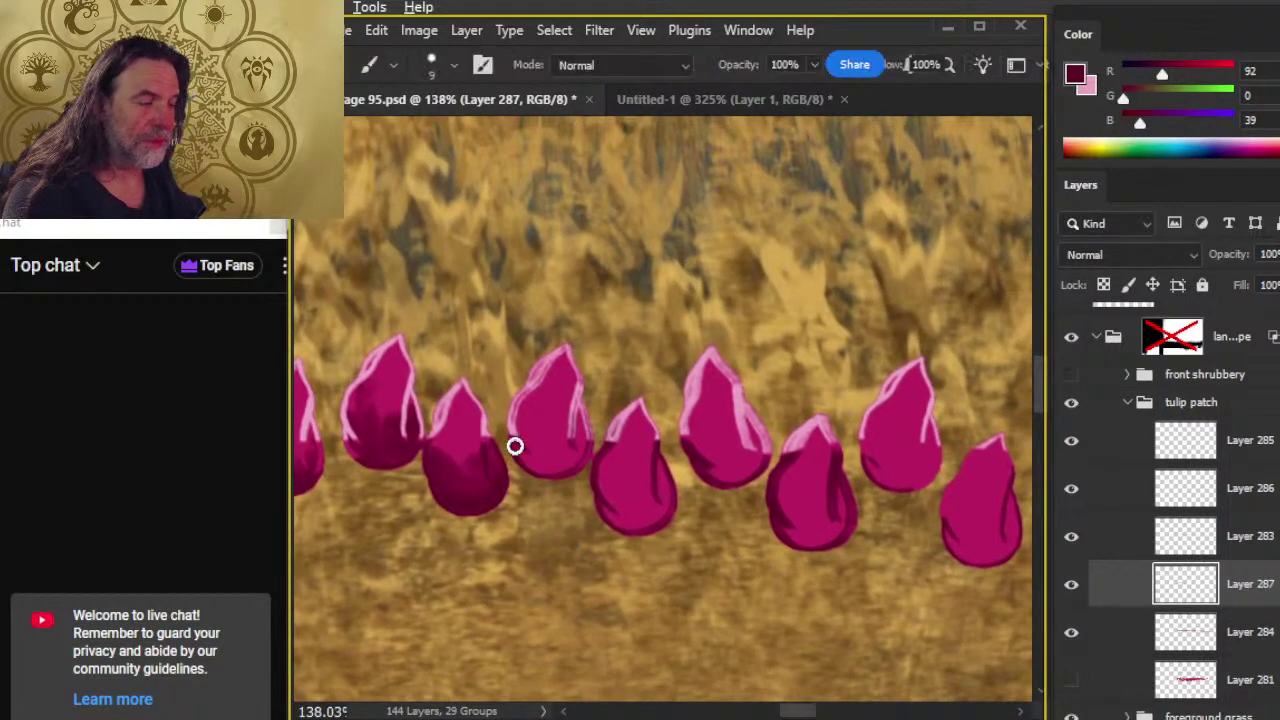
{"action": "mouse_move", "coordinate": [525, 456]}
{"action": "left_mouse_down"}
{"action": "mouse_move", "coordinate": [546, 469]}
{"action": "mouse_move", "coordinate": [574, 446]}
{"action": "mouse_move", "coordinate": [541, 449]}
{"action": "mouse_move", "coordinate": [556, 473]}
{"action": "left_mouse_up"}
{"action": "key", "text": "r"}
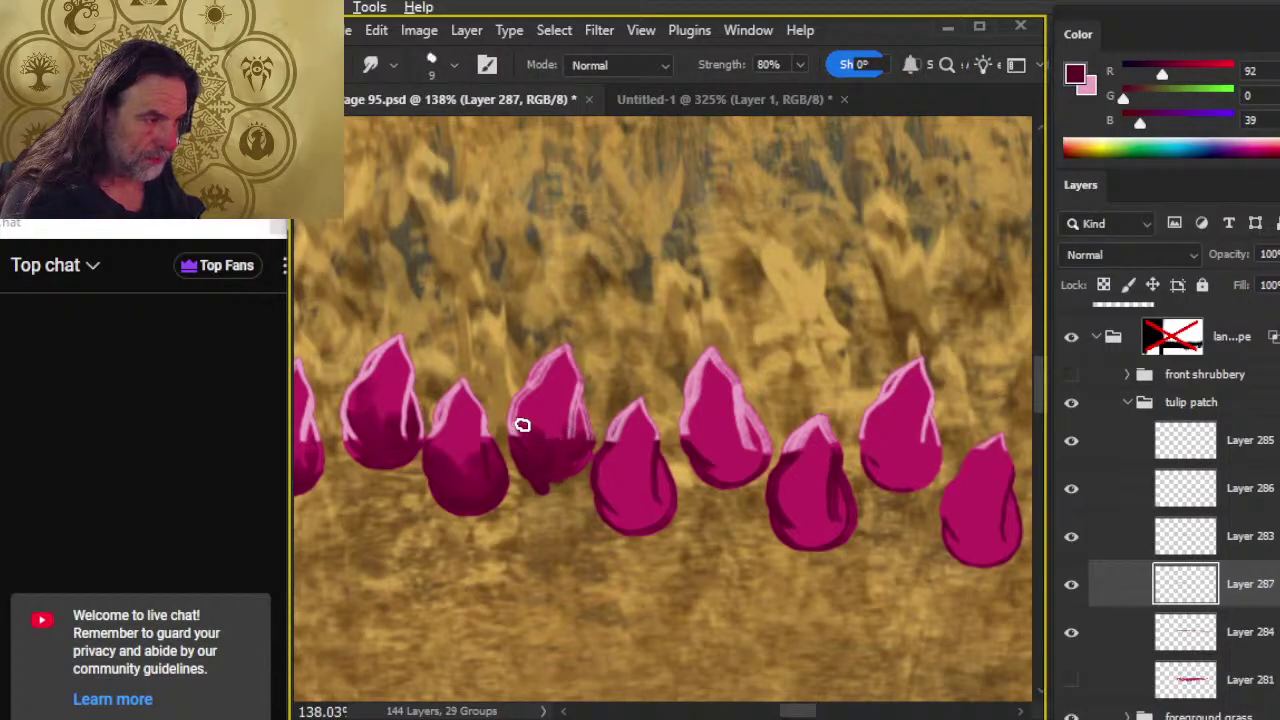
{"action": "mouse_move", "coordinate": [520, 423]}
{"action": "left_mouse_down"}
{"action": "mouse_move", "coordinate": [583, 443]}
{"action": "mouse_move", "coordinate": [471, 483]}
{"action": "mouse_move", "coordinate": [465, 447]}
{"action": "left_mouse_up"}
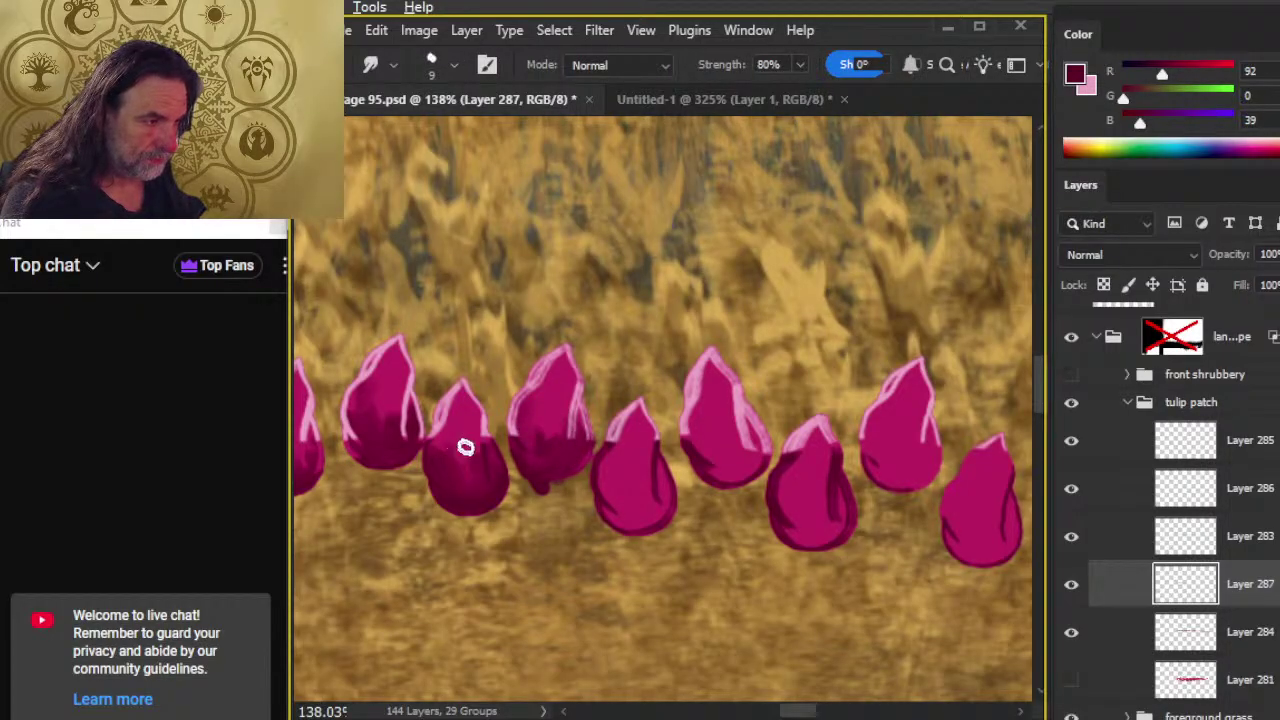
- Paint dark maroon bases on the fourteenth, fifteenth and sixteenth tulip buds and blend them upward with the Smudge tool
{"action": "key", "text": "b"}
{"action": "mouse_move", "coordinate": [612, 492]}
{"action": "left_mouse_down"}
{"action": "mouse_move", "coordinate": [629, 531]}
{"action": "mouse_move", "coordinate": [608, 491]}
{"action": "mouse_move", "coordinate": [654, 490]}
{"action": "mouse_move", "coordinate": [643, 521]}
{"action": "mouse_move", "coordinate": [662, 507]}
{"action": "mouse_move", "coordinate": [654, 472]}
{"action": "mouse_move", "coordinate": [660, 488]}
{"action": "mouse_move", "coordinate": [643, 503]}
{"action": "mouse_move", "coordinate": [628, 469]}
{"action": "mouse_move", "coordinate": [641, 483]}
{"action": "mouse_move", "coordinate": [608, 474]}
{"action": "mouse_move", "coordinate": [632, 489]}
{"action": "mouse_move", "coordinate": [650, 469]}
{"action": "mouse_move", "coordinate": [612, 469]}
{"action": "mouse_move", "coordinate": [666, 461]}
{"action": "mouse_move", "coordinate": [642, 454]}
{"action": "mouse_move", "coordinate": [615, 469]}
{"action": "mouse_move", "coordinate": [638, 494]}
{"action": "mouse_move", "coordinate": [614, 494]}
{"action": "mouse_move", "coordinate": [636, 523]}
{"action": "mouse_move", "coordinate": [670, 506]}
{"action": "mouse_move", "coordinate": [553, 566]}
{"action": "mouse_move", "coordinate": [563, 469]}
{"action": "mouse_move", "coordinate": [570, 486]}
{"action": "mouse_move", "coordinate": [599, 477]}
{"action": "mouse_move", "coordinate": [548, 448]}
{"action": "mouse_move", "coordinate": [597, 465]}
{"action": "mouse_move", "coordinate": [578, 469]}
{"action": "mouse_move", "coordinate": [595, 454]}
{"action": "mouse_move", "coordinate": [572, 452]}
{"action": "mouse_move", "coordinate": [579, 471]}
{"action": "mouse_move", "coordinate": [551, 463]}
{"action": "mouse_move", "coordinate": [583, 468]}
{"action": "mouse_move", "coordinate": [584, 443]}
{"action": "mouse_move", "coordinate": [571, 448]}
{"action": "mouse_move", "coordinate": [591, 431]}
{"action": "mouse_move", "coordinate": [588, 466]}
{"action": "mouse_move", "coordinate": [554, 472]}
{"action": "mouse_move", "coordinate": [637, 492]}
{"action": "mouse_move", "coordinate": [666, 550]}
{"action": "mouse_move", "coordinate": [636, 496]}
{"action": "mouse_move", "coordinate": [599, 492]}
{"action": "mouse_move", "coordinate": [606, 534]}
{"action": "mouse_move", "coordinate": [605, 479]}
{"action": "mouse_move", "coordinate": [634, 531]}
{"action": "mouse_move", "coordinate": [663, 510]}
{"action": "mouse_move", "coordinate": [662, 524]}
{"action": "mouse_move", "coordinate": [618, 494]}
{"action": "mouse_move", "coordinate": [613, 466]}
{"action": "mouse_move", "coordinate": [635, 437]}
{"action": "mouse_move", "coordinate": [641, 510]}
{"action": "left_mouse_up"}
{"action": "key", "text": "r"}
{"action": "key", "text": "b"}
{"action": "key", "text": "r"}
{"action": "key", "text": "b"}
{"action": "key", "text": "r"}
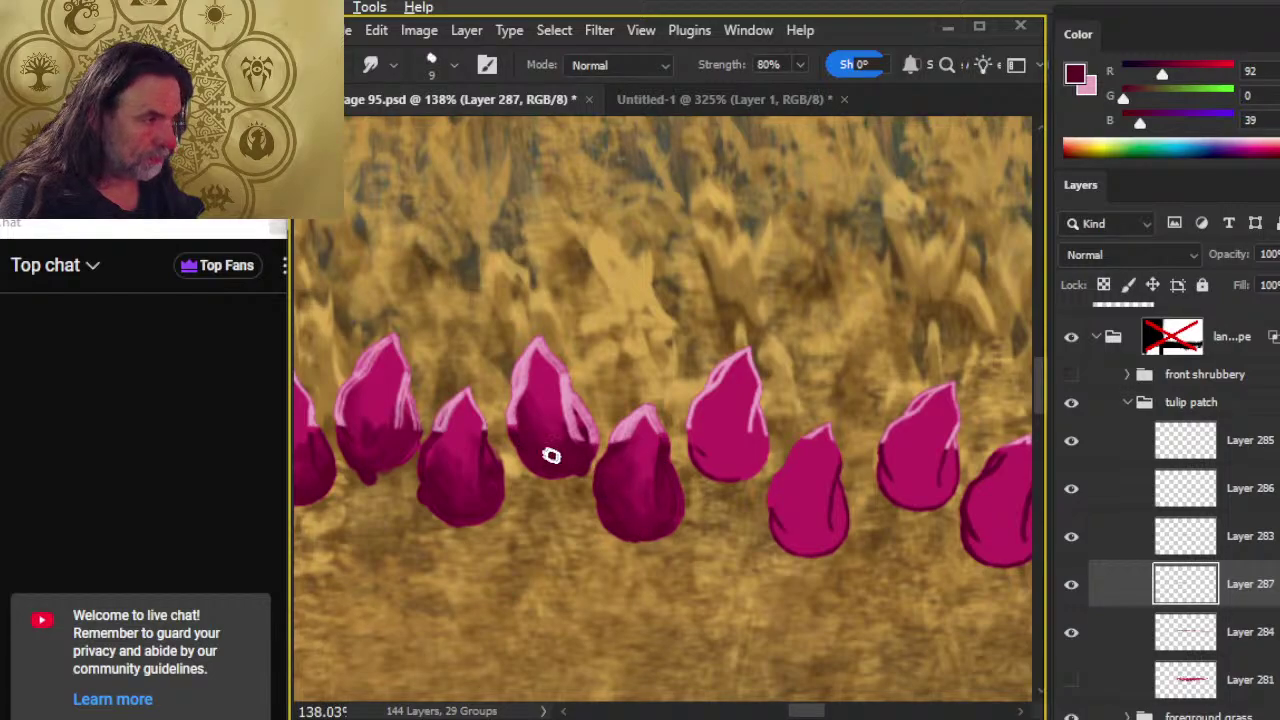
{"action": "left_click_drag", "start_coordinate": [551, 456], "coordinate": [576, 413]}
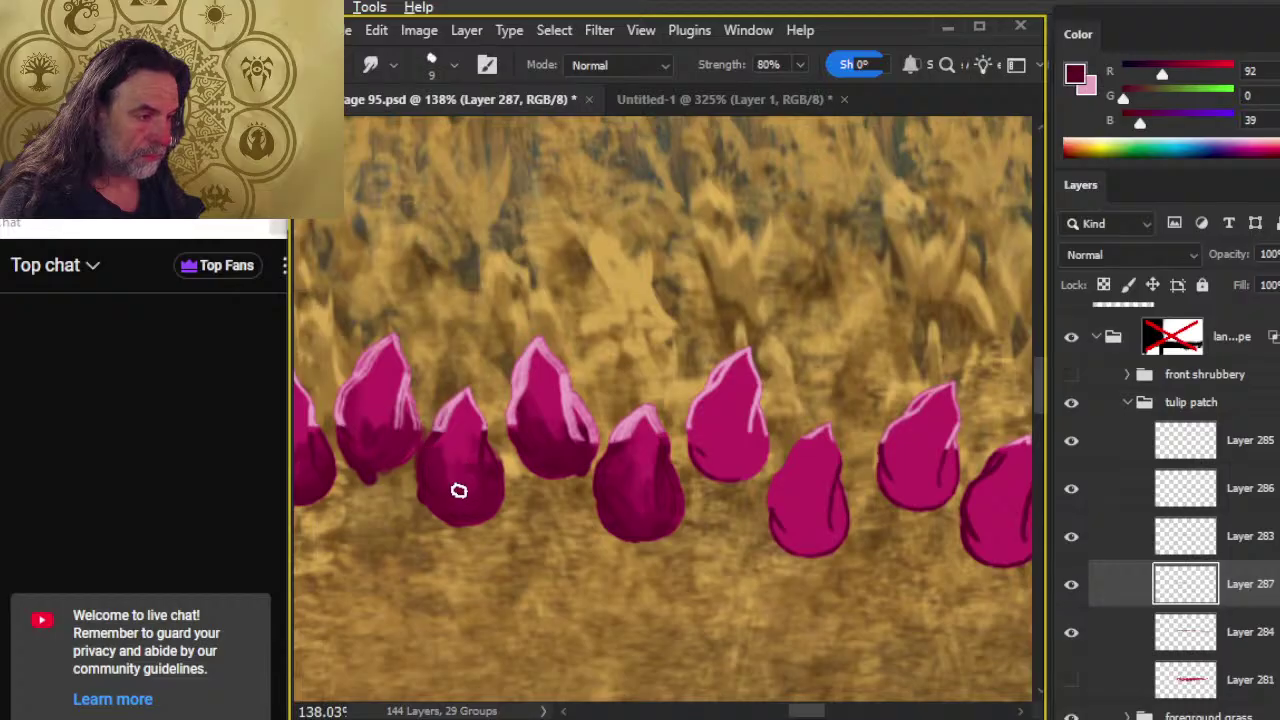
- Try further smudging on the fourteenth tulip bud and undo the last three strokes
{"action": "left_click_drag", "start_coordinate": [484, 504], "coordinate": [455, 434]}
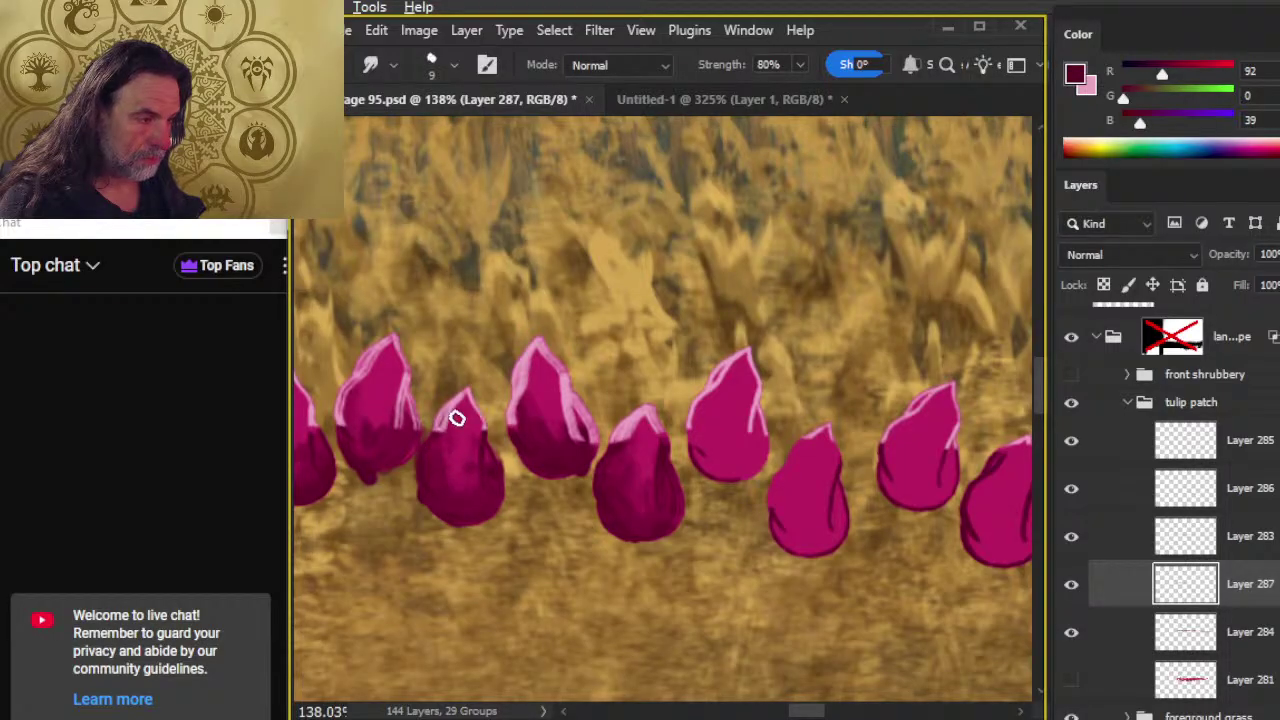
{"action": "key", "text": "ctrl+z"}
{"action": "key", "text": "ctrl+z"}
{"action": "key", "text": "ctrl+z"}
- Paint dark maroon bases on the seventeenth and eighteenth tulip buds and blend them with the Smudge tool
{"action": "key", "text": "b"}
{"action": "mouse_move", "coordinate": [528, 447]}
{"action": "left_mouse_down"}
{"action": "mouse_move", "coordinate": [566, 460]}
{"action": "mouse_move", "coordinate": [560, 440]}
{"action": "left_mouse_up"}
{"action": "key", "text": "r"}
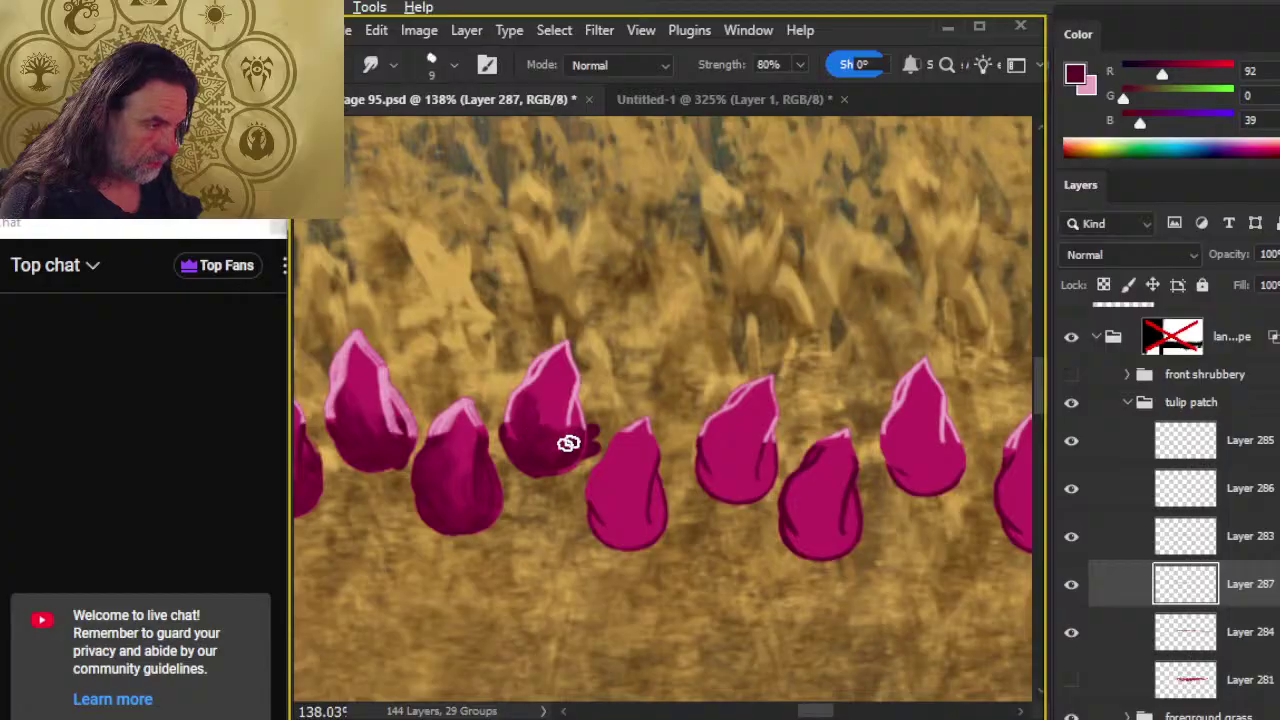
{"action": "key", "text": "b"}
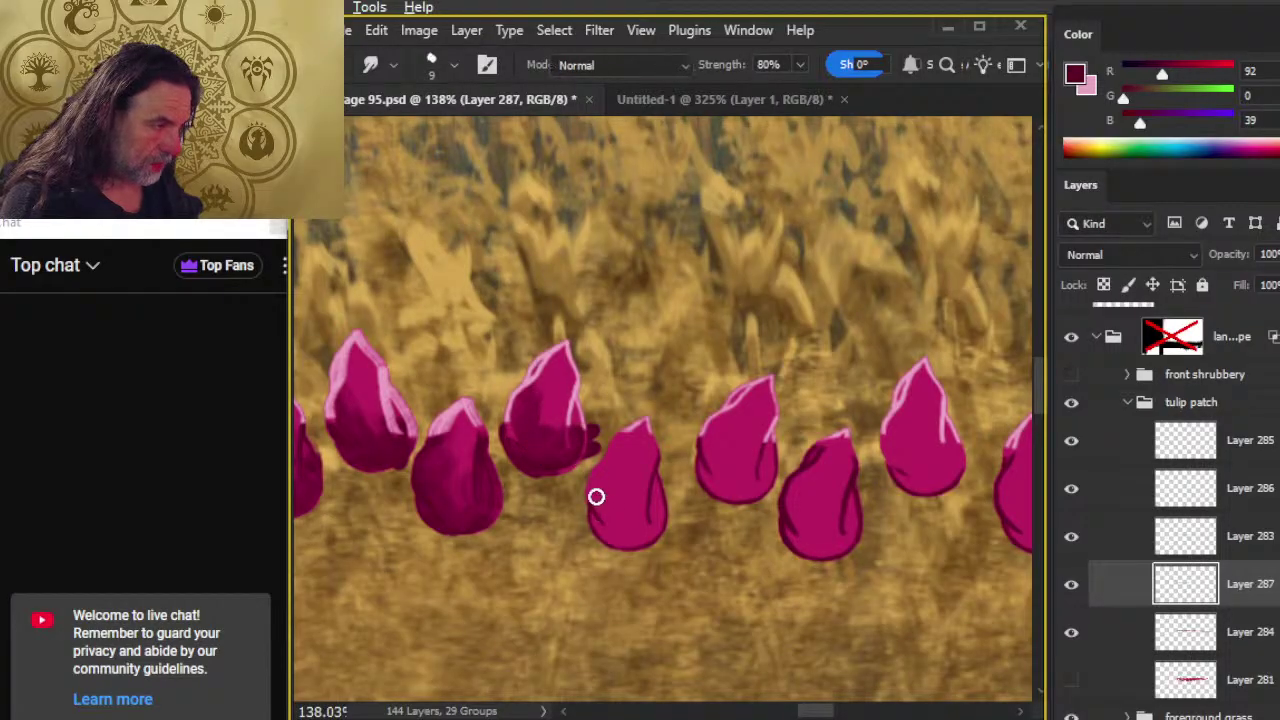
{"action": "mouse_move", "coordinate": [597, 497]}
{"action": "left_mouse_down"}
{"action": "mouse_move", "coordinate": [619, 530]}
{"action": "mouse_move", "coordinate": [649, 525]}
{"action": "mouse_move", "coordinate": [621, 518]}
{"action": "mouse_move", "coordinate": [602, 456]}
{"action": "left_mouse_up"}
{"action": "key", "text": "r"}
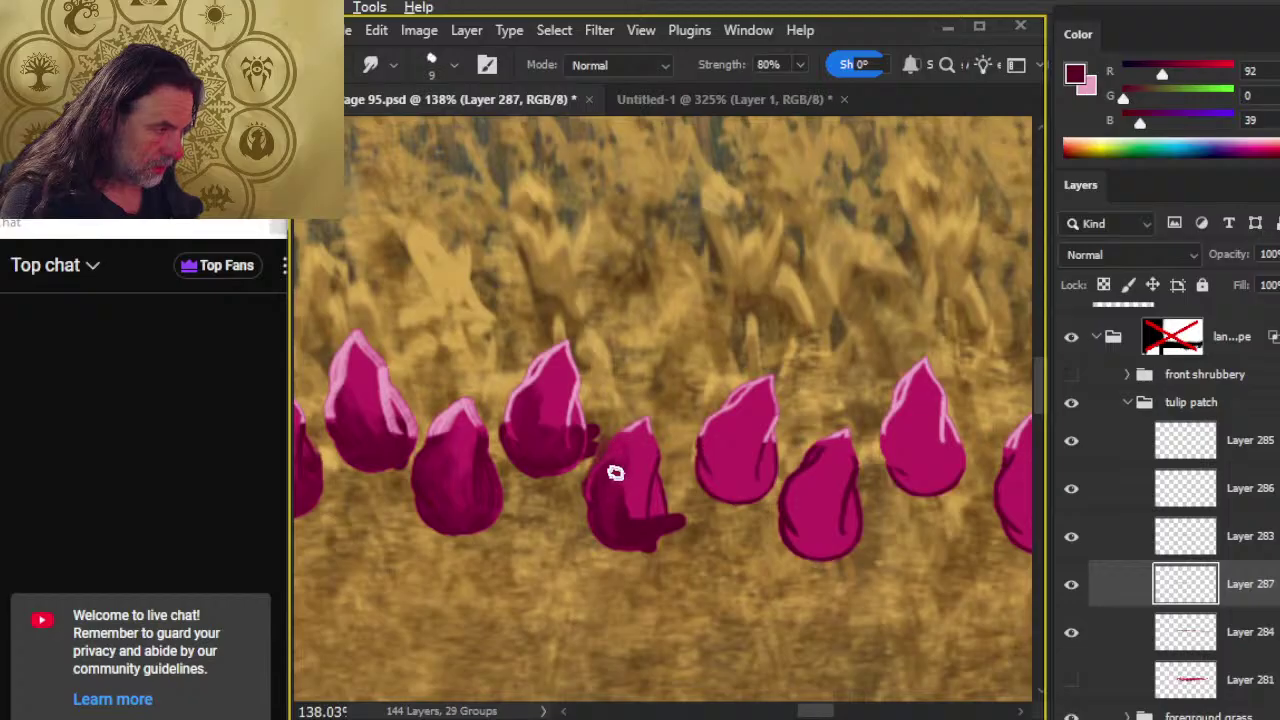
{"action": "mouse_move", "coordinate": [659, 520]}
{"action": "left_mouse_down"}
{"action": "mouse_move", "coordinate": [618, 524]}
{"action": "mouse_move", "coordinate": [661, 505]}
{"action": "mouse_move", "coordinate": [672, 483]}
{"action": "mouse_move", "coordinate": [669, 507]}
{"action": "mouse_move", "coordinate": [631, 537]}
{"action": "mouse_move", "coordinate": [652, 504]}
{"action": "mouse_move", "coordinate": [626, 519]}
{"action": "mouse_move", "coordinate": [623, 503]}
{"action": "mouse_move", "coordinate": [649, 541]}
{"action": "mouse_move", "coordinate": [667, 537]}
{"action": "mouse_move", "coordinate": [629, 525]}
{"action": "left_mouse_up"}
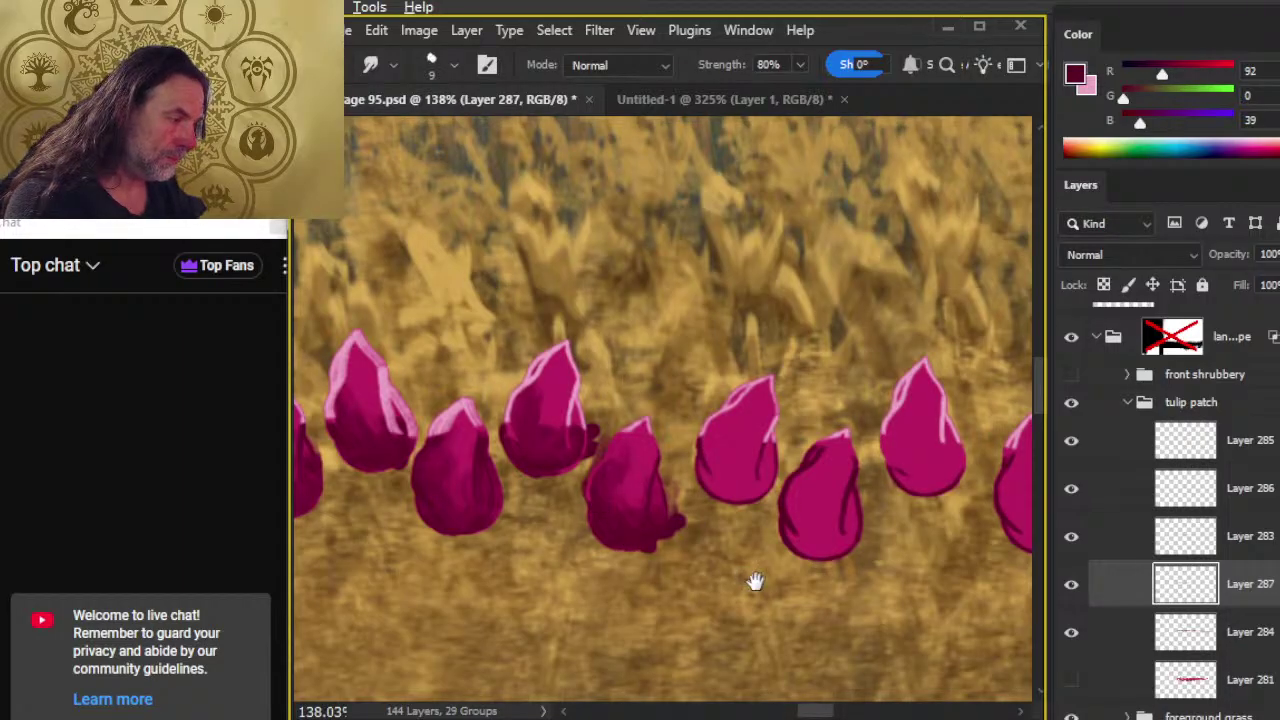
- Shade the nineteenth and twentieth tulip buds with dark maroon bases and smudge the color into the petals
{"action": "mouse_move", "coordinate": [755, 581]}
{"action": "left_mouse_down"}
{"action": "mouse_move", "coordinate": [522, 585]}
{"action": "mouse_move", "coordinate": [504, 560]}
{"action": "left_mouse_up"}
{"action": "key", "text": "b"}
{"action": "mouse_move", "coordinate": [474, 474]}
{"action": "left_mouse_down"}
{"action": "mouse_move", "coordinate": [511, 488]}
{"action": "mouse_move", "coordinate": [497, 492]}
{"action": "mouse_move", "coordinate": [475, 457]}
{"action": "mouse_move", "coordinate": [485, 472]}
{"action": "mouse_move", "coordinate": [543, 468]}
{"action": "mouse_move", "coordinate": [492, 473]}
{"action": "mouse_move", "coordinate": [531, 471]}
{"action": "mouse_move", "coordinate": [503, 474]}
{"action": "mouse_move", "coordinate": [532, 451]}
{"action": "mouse_move", "coordinate": [496, 461]}
{"action": "mouse_move", "coordinate": [491, 475]}
{"action": "mouse_move", "coordinate": [539, 451]}
{"action": "mouse_move", "coordinate": [477, 464]}
{"action": "left_mouse_up"}
{"action": "key", "text": "r"}
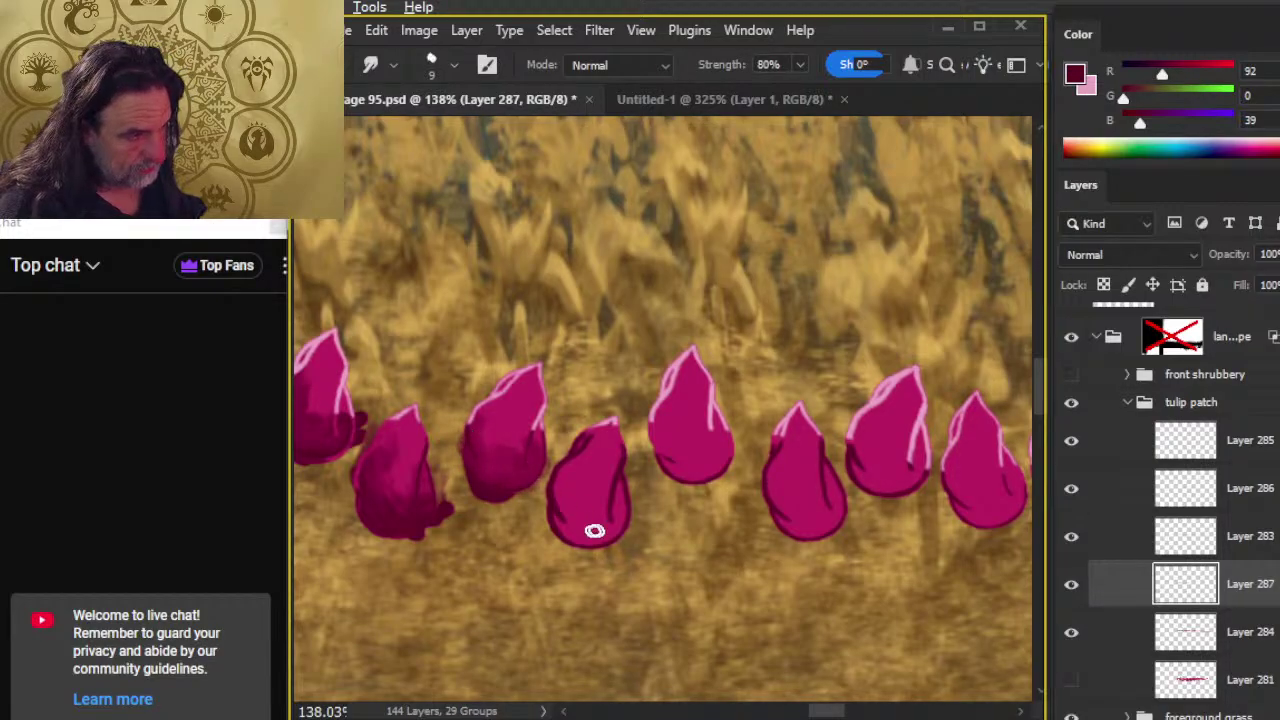
{"action": "mouse_move", "coordinate": [595, 531]}
{"action": "left_mouse_down"}
{"action": "mouse_move", "coordinate": [583, 429]}
{"action": "mouse_move", "coordinate": [550, 453]}
{"action": "mouse_move", "coordinate": [568, 461]}
{"action": "mouse_move", "coordinate": [534, 418]}
{"action": "mouse_move", "coordinate": [589, 450]}
{"action": "mouse_move", "coordinate": [616, 438]}
{"action": "mouse_move", "coordinate": [578, 447]}
{"action": "mouse_move", "coordinate": [612, 410]}
{"action": "mouse_move", "coordinate": [553, 397]}
{"action": "mouse_move", "coordinate": [559, 421]}
{"action": "mouse_move", "coordinate": [606, 428]}
{"action": "mouse_move", "coordinate": [553, 412]}
{"action": "mouse_move", "coordinate": [596, 432]}
{"action": "mouse_move", "coordinate": [616, 414]}
{"action": "mouse_move", "coordinate": [577, 424]}
{"action": "mouse_move", "coordinate": [548, 405]}
{"action": "mouse_move", "coordinate": [604, 427]}
{"action": "mouse_move", "coordinate": [560, 439]}
{"action": "mouse_move", "coordinate": [552, 408]}
{"action": "mouse_move", "coordinate": [603, 415]}
{"action": "mouse_move", "coordinate": [644, 457]}
{"action": "left_mouse_up"}
{"action": "key", "text": "b"}
{"action": "key", "text": "r"}
{"action": "mouse_move", "coordinate": [572, 366]}
{"action": "left_mouse_down"}
{"action": "mouse_move", "coordinate": [549, 400]}
{"action": "mouse_move", "coordinate": [626, 466]}
{"action": "left_mouse_up"}
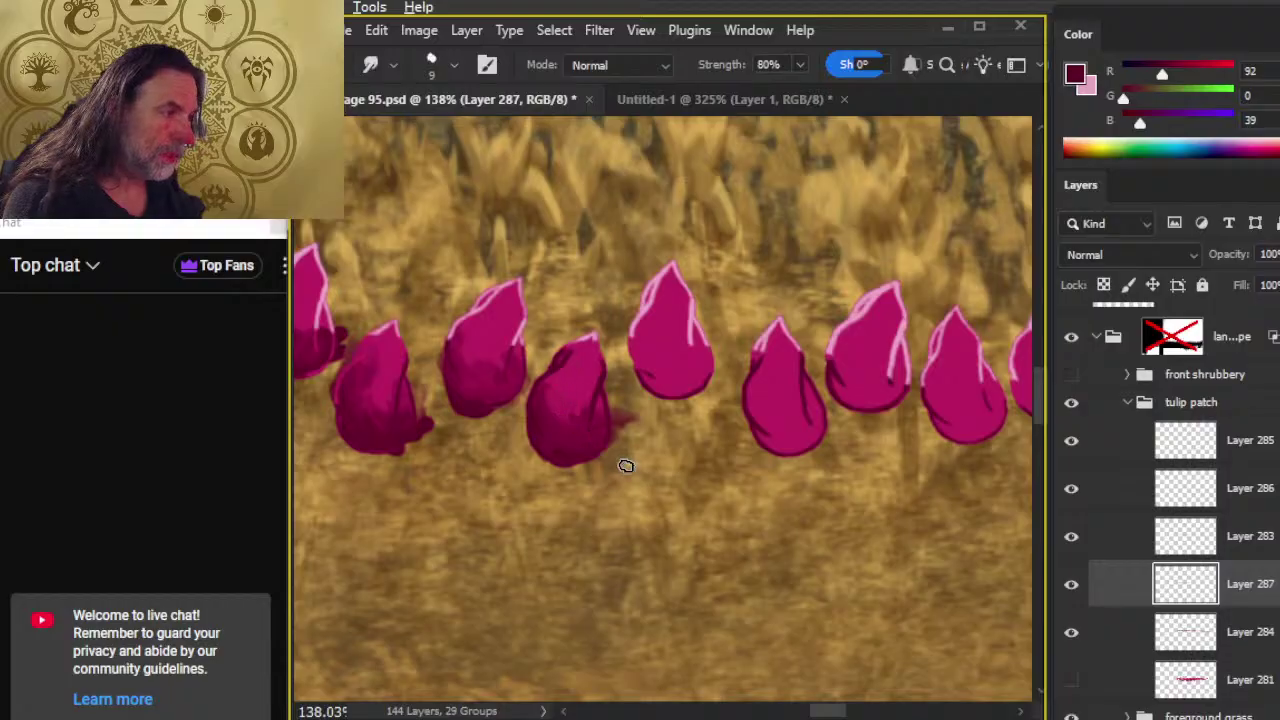
- Paint a dark maroon base and a darker petal area on the twenty-first tulip bud and smudge them upward
{"action": "key", "text": "b"}
{"action": "mouse_move", "coordinate": [652, 395]}
{"action": "left_mouse_down"}
{"action": "mouse_move", "coordinate": [715, 381]}
{"action": "mouse_move", "coordinate": [695, 390]}
{"action": "mouse_move", "coordinate": [664, 358]}
{"action": "mouse_move", "coordinate": [666, 405]}
{"action": "mouse_move", "coordinate": [684, 398]}
{"action": "mouse_move", "coordinate": [679, 409]}
{"action": "mouse_move", "coordinate": [632, 380]}
{"action": "left_mouse_up"}
{"action": "key", "text": "r"}
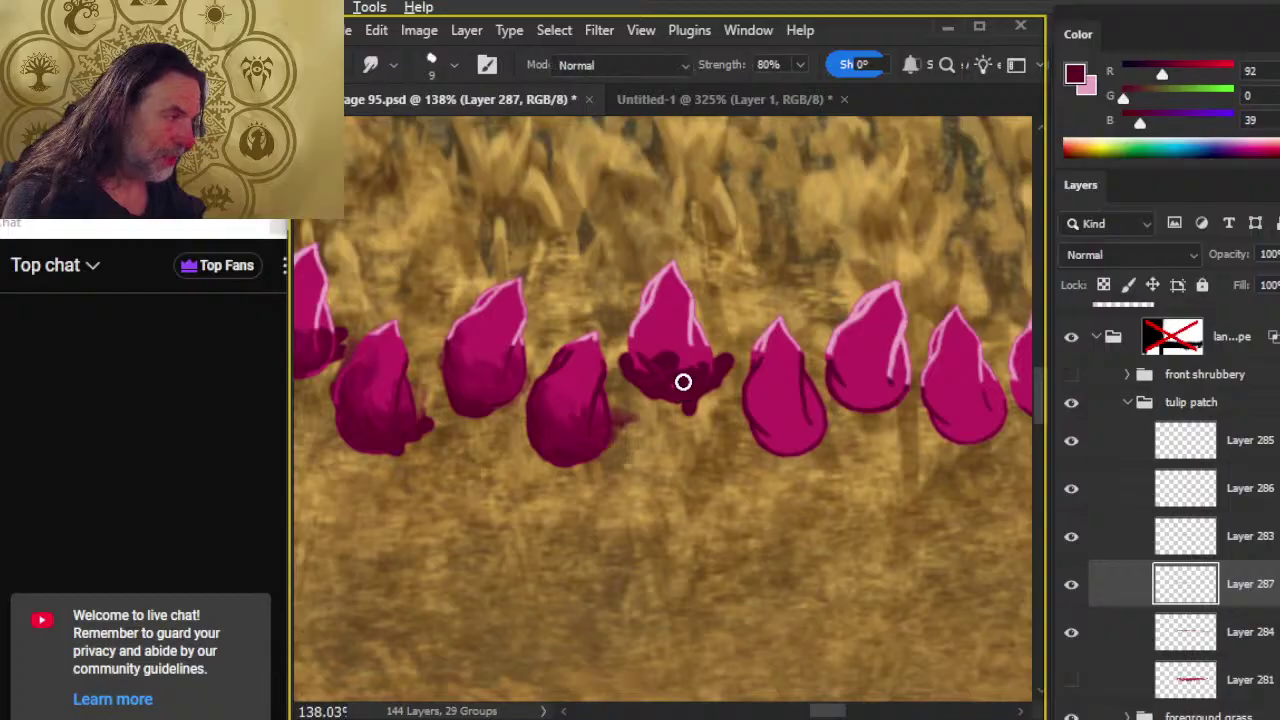
{"action": "key", "text": "b"}
{"action": "mouse_move", "coordinate": [686, 374]}
{"action": "left_mouse_down"}
{"action": "mouse_move", "coordinate": [663, 341]}
{"action": "mouse_move", "coordinate": [632, 351]}
{"action": "mouse_move", "coordinate": [674, 383]}
{"action": "mouse_move", "coordinate": [643, 368]}
{"action": "mouse_move", "coordinate": [667, 336]}
{"action": "mouse_move", "coordinate": [636, 353]}
{"action": "mouse_move", "coordinate": [670, 391]}
{"action": "mouse_move", "coordinate": [688, 369]}
{"action": "mouse_move", "coordinate": [667, 359]}
{"action": "mouse_move", "coordinate": [659, 321]}
{"action": "left_mouse_up"}
{"action": "key", "text": "r"}
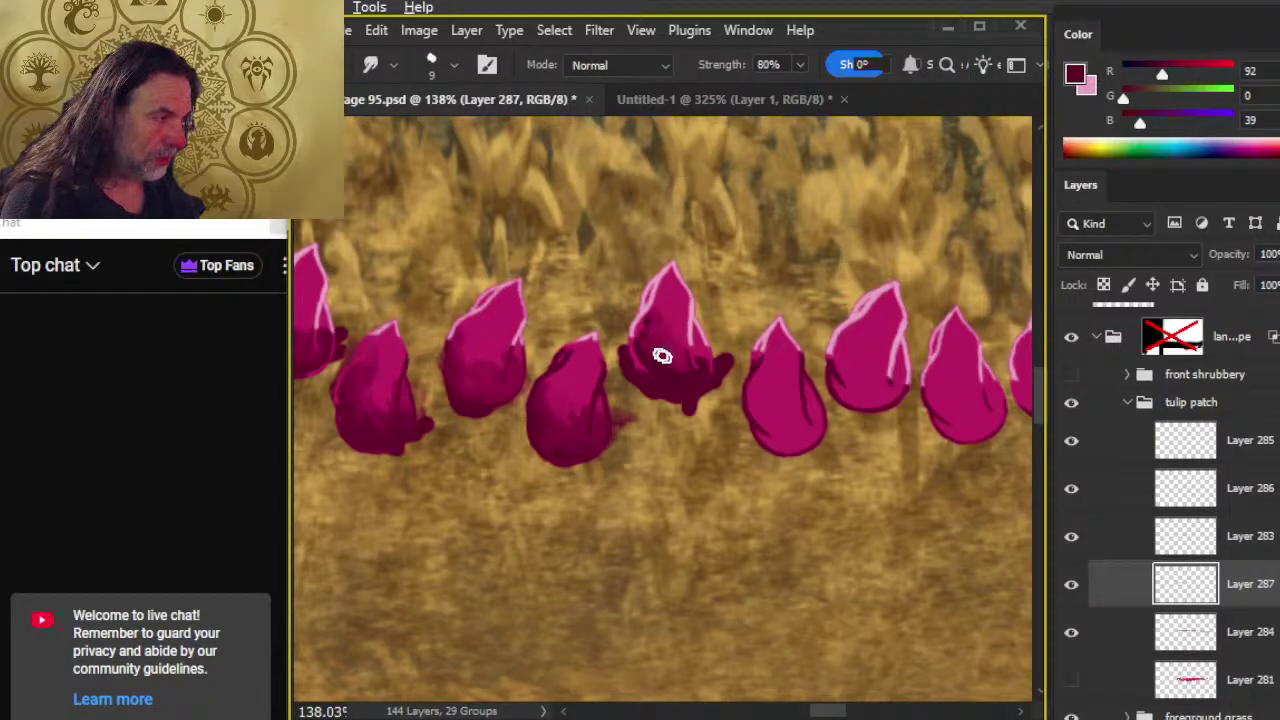
{"action": "left_click_drag", "start_coordinate": [707, 381], "coordinate": [716, 353]}
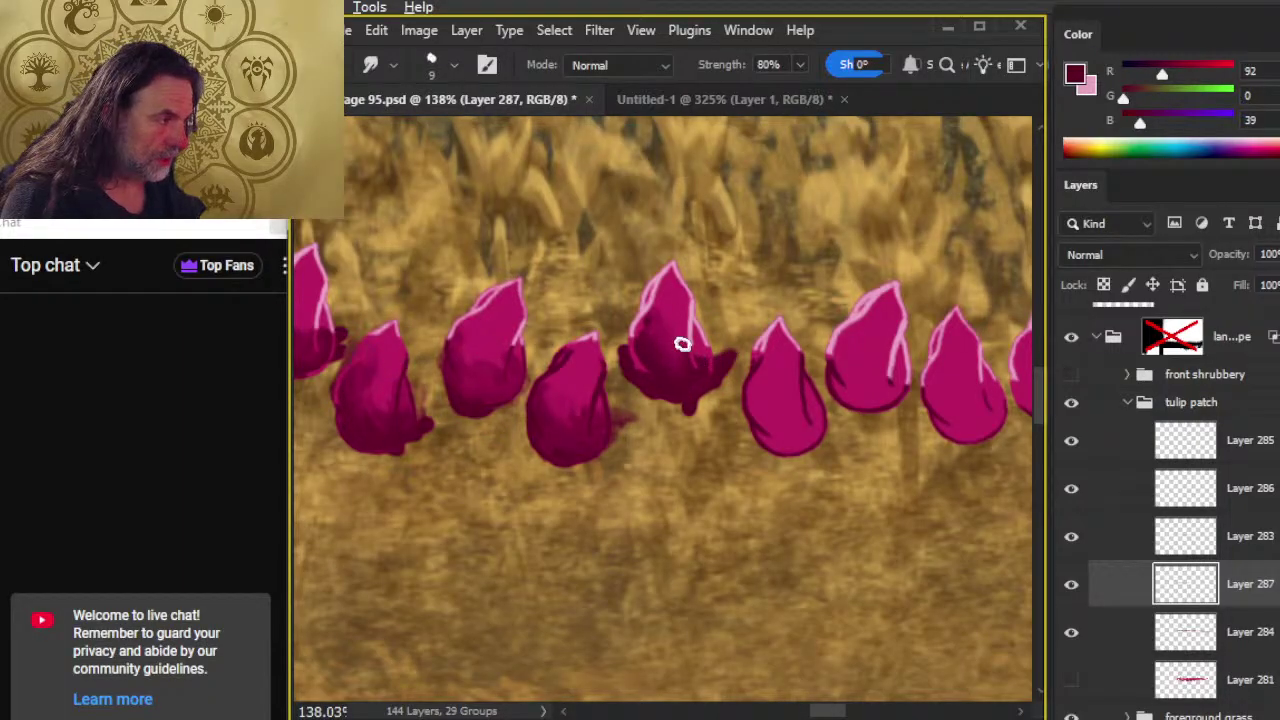
- Paint dark maroon bases on the twenty-second and twenty-third tulip buds and blend them with the Smudge tool
{"action": "mouse_move", "coordinate": [758, 449]}
{"action": "left_mouse_down"}
{"action": "mouse_move", "coordinate": [568, 498]}
{"action": "mouse_move", "coordinate": [586, 464]}
{"action": "mouse_move", "coordinate": [575, 458]}
{"action": "mouse_move", "coordinate": [605, 478]}
{"action": "mouse_move", "coordinate": [649, 437]}
{"action": "left_mouse_up"}
{"action": "key", "text": "b"}
{"action": "key", "text": "r"}
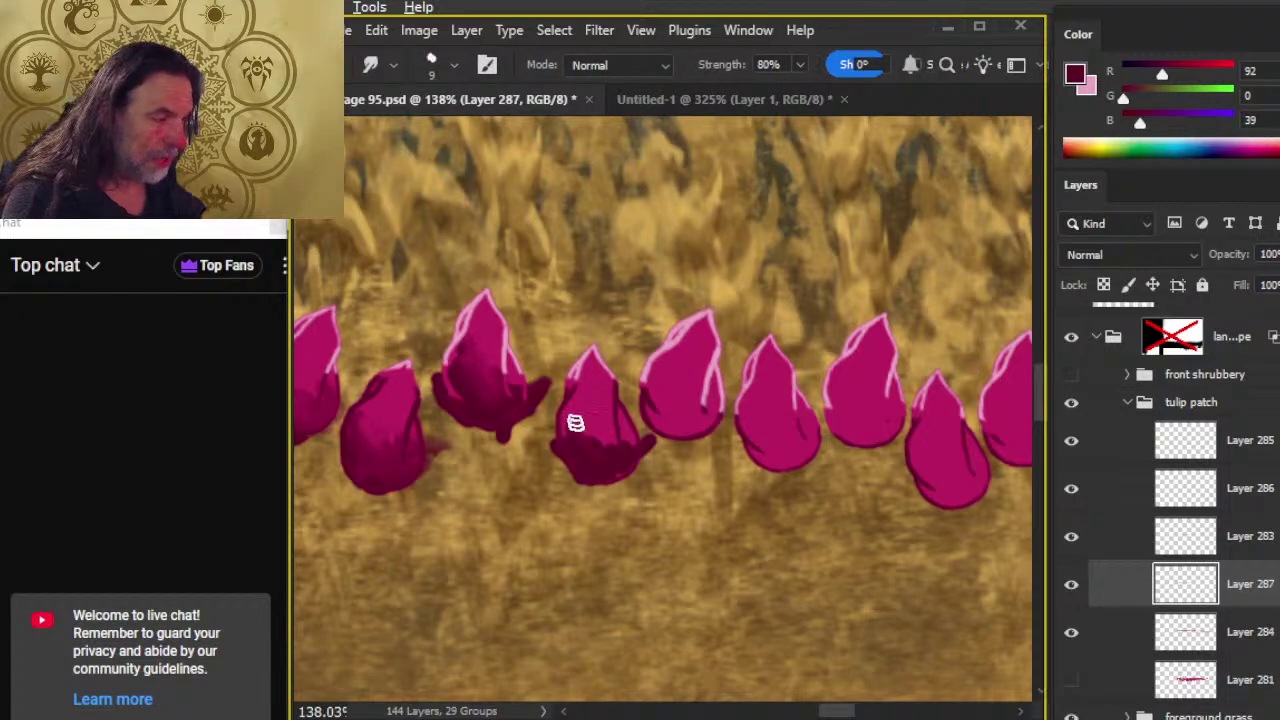
{"action": "left_click_drag", "start_coordinate": [575, 423], "coordinate": [610, 425]}
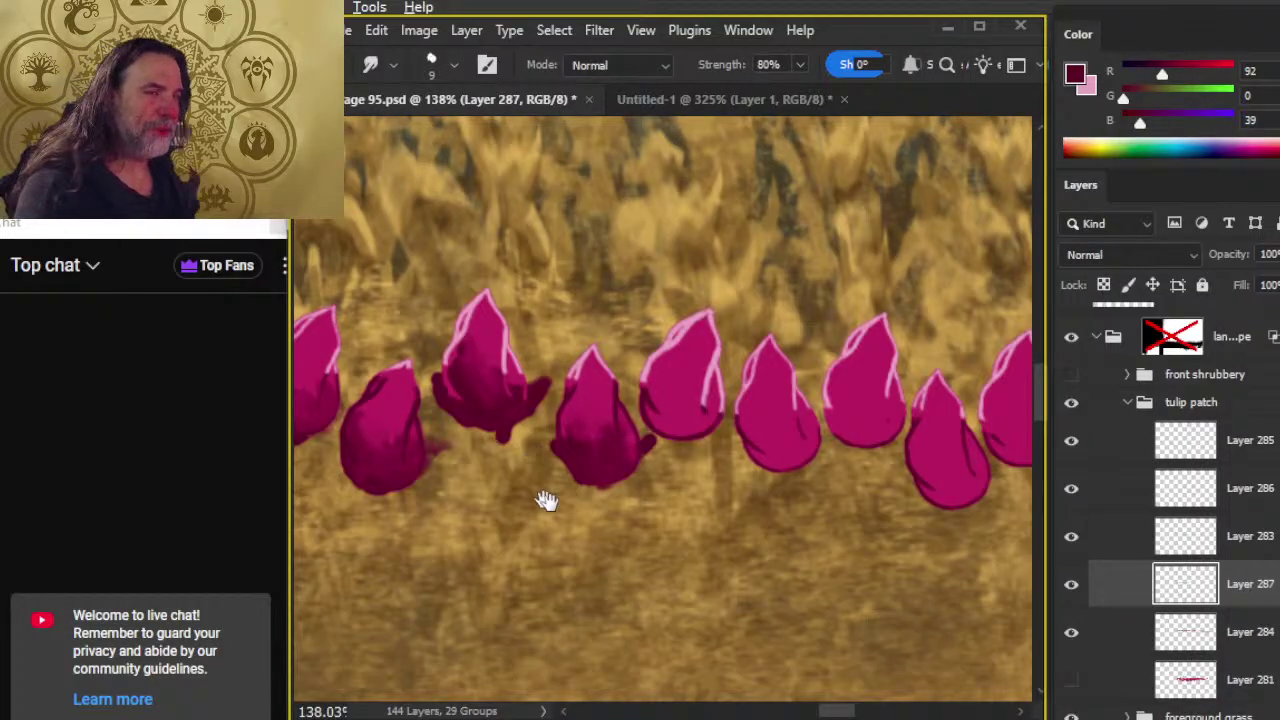
{"action": "left_click_drag", "start_coordinate": [543, 500], "coordinate": [457, 451]}
{"action": "key", "text": "b"}
{"action": "mouse_move", "coordinate": [558, 348]}
{"action": "left_mouse_down"}
{"action": "mouse_move", "coordinate": [539, 380]}
{"action": "mouse_move", "coordinate": [555, 389]}
{"action": "mouse_move", "coordinate": [546, 360]}
{"action": "mouse_move", "coordinate": [588, 384]}
{"action": "mouse_move", "coordinate": [605, 367]}
{"action": "mouse_move", "coordinate": [556, 351]}
{"action": "mouse_move", "coordinate": [546, 321]}
{"action": "mouse_move", "coordinate": [568, 381]}
{"action": "mouse_move", "coordinate": [571, 323]}
{"action": "mouse_move", "coordinate": [584, 354]}
{"action": "mouse_move", "coordinate": [573, 388]}
{"action": "left_mouse_up"}
{"action": "key", "text": "r"}
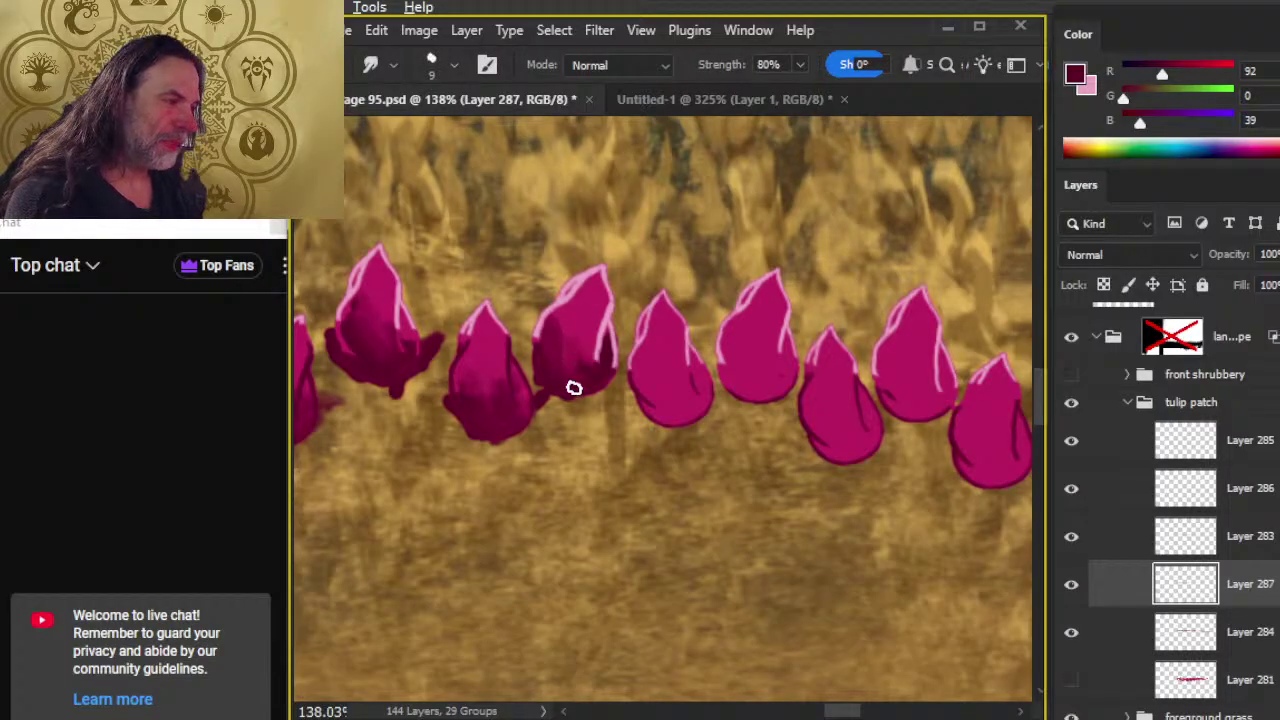
- Paint dark maroon bases on the twenty-fourth and twenty-fifth tulip buds and smudge them into the magenta petals
{"action": "key", "text": "b"}
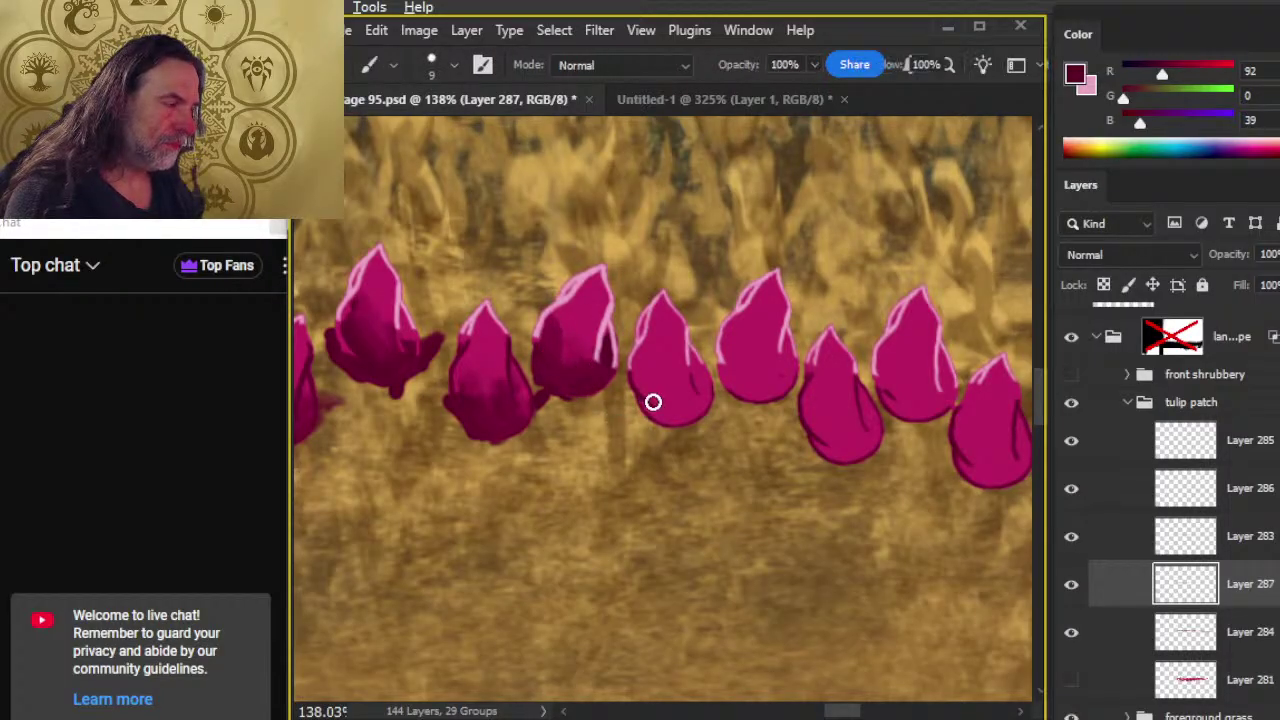
{"action": "mouse_move", "coordinate": [651, 400]}
{"action": "left_mouse_down"}
{"action": "mouse_move", "coordinate": [645, 360]}
{"action": "mouse_move", "coordinate": [646, 406]}
{"action": "mouse_move", "coordinate": [669, 420]}
{"action": "mouse_move", "coordinate": [655, 405]}
{"action": "mouse_move", "coordinate": [715, 379]}
{"action": "mouse_move", "coordinate": [692, 412]}
{"action": "mouse_move", "coordinate": [652, 375]}
{"action": "mouse_move", "coordinate": [688, 395]}
{"action": "mouse_move", "coordinate": [648, 377]}
{"action": "mouse_move", "coordinate": [682, 406]}
{"action": "mouse_move", "coordinate": [652, 372]}
{"action": "mouse_move", "coordinate": [689, 379]}
{"action": "left_mouse_up"}
{"action": "key", "text": "r"}
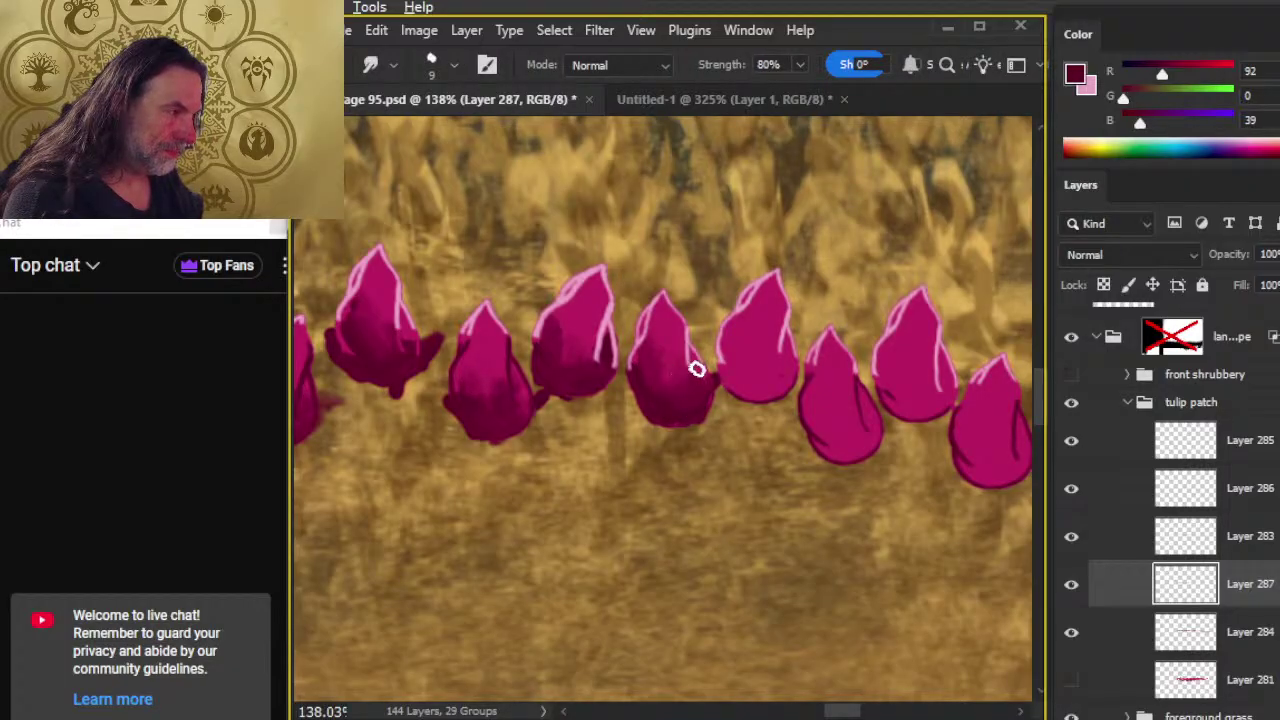
{"action": "scroll", "coordinate": [594, 451], "scroll_direction": "right", "scroll_amount": 3}
{"action": "key", "text": "b"}
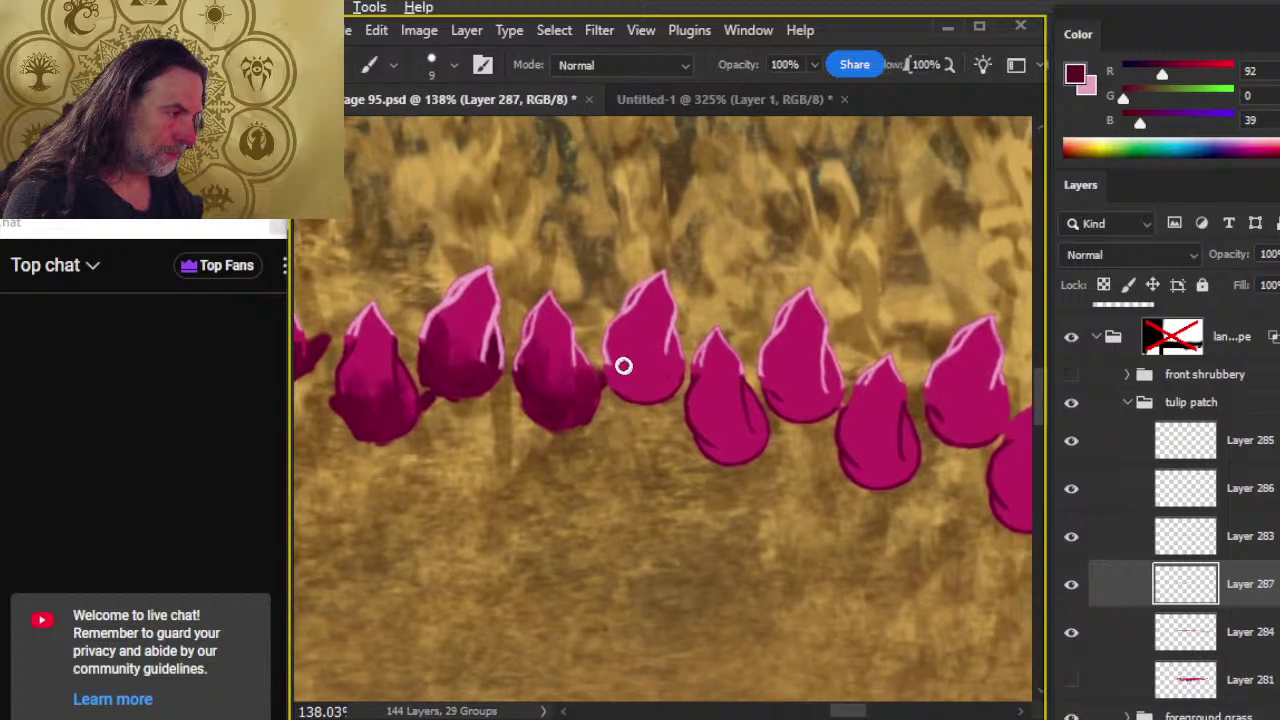
{"action": "mouse_move", "coordinate": [623, 366]}
{"action": "left_mouse_down"}
{"action": "mouse_move", "coordinate": [638, 392]}
{"action": "mouse_move", "coordinate": [653, 390]}
{"action": "mouse_move", "coordinate": [620, 336]}
{"action": "mouse_move", "coordinate": [647, 361]}
{"action": "mouse_move", "coordinate": [628, 370]}
{"action": "mouse_move", "coordinate": [622, 329]}
{"action": "mouse_move", "coordinate": [644, 372]}
{"action": "mouse_move", "coordinate": [671, 367]}
{"action": "mouse_move", "coordinate": [611, 360]}
{"action": "mouse_move", "coordinate": [670, 364]}
{"action": "mouse_move", "coordinate": [661, 384]}
{"action": "mouse_move", "coordinate": [620, 373]}
{"action": "mouse_move", "coordinate": [653, 393]}
{"action": "mouse_move", "coordinate": [675, 356]}
{"action": "mouse_move", "coordinate": [635, 359]}
{"action": "mouse_move", "coordinate": [675, 377]}
{"action": "left_mouse_up"}
{"action": "key", "text": "r"}
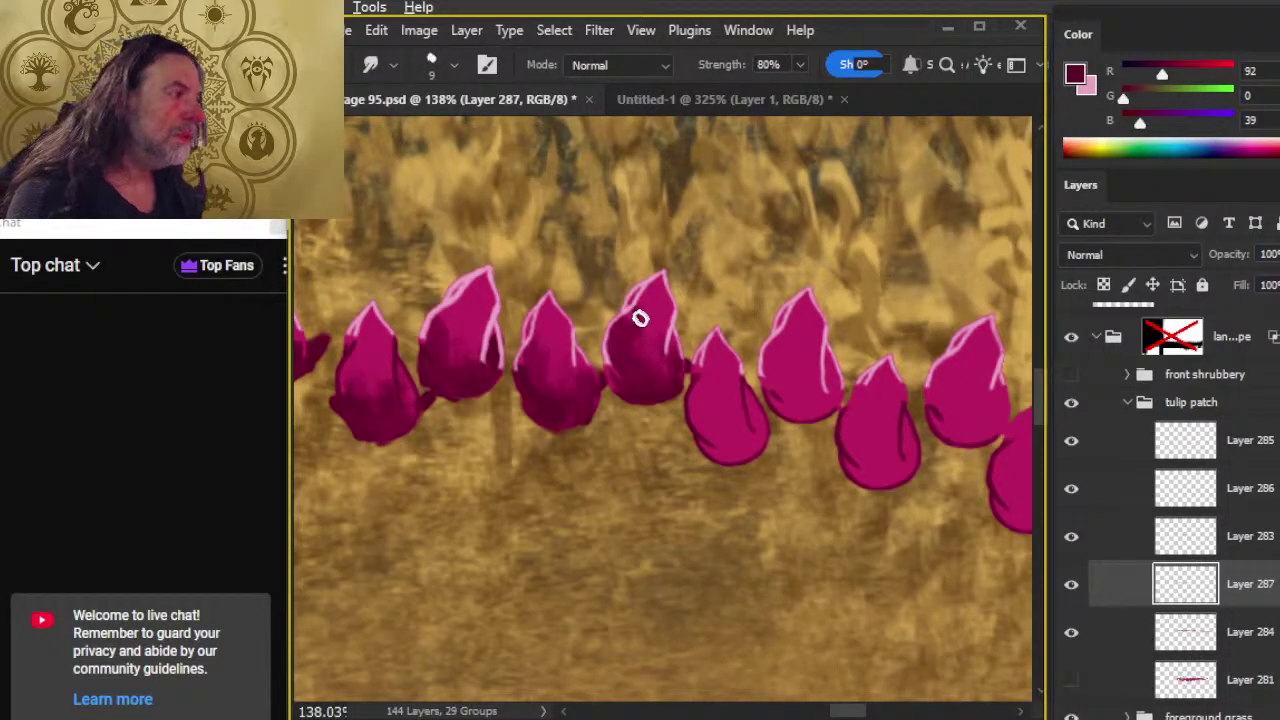
- Finish blending the twenty-fifth tulip bud and shade the twenty-sixth and twenty-seventh with smudged dark maroon bases
{"action": "left_click_drag", "start_coordinate": [637, 366], "coordinate": [661, 363]}
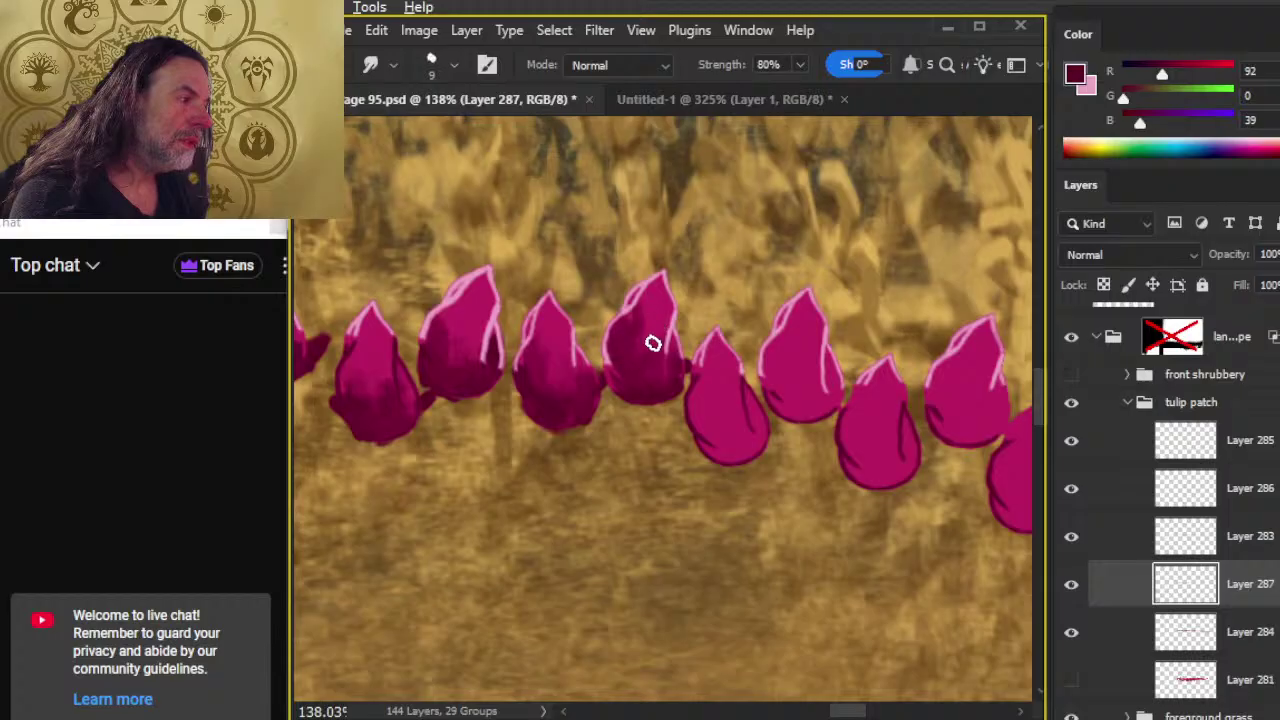
{"action": "key", "text": "b"}
{"action": "mouse_move", "coordinate": [697, 406]}
{"action": "left_mouse_down"}
{"action": "mouse_move", "coordinate": [717, 456]}
{"action": "mouse_move", "coordinate": [736, 442]}
{"action": "mouse_move", "coordinate": [727, 453]}
{"action": "mouse_move", "coordinate": [757, 453]}
{"action": "mouse_move", "coordinate": [723, 433]}
{"action": "mouse_move", "coordinate": [768, 425]}
{"action": "mouse_move", "coordinate": [760, 442]}
{"action": "mouse_move", "coordinate": [708, 414]}
{"action": "mouse_move", "coordinate": [731, 435]}
{"action": "mouse_move", "coordinate": [767, 407]}
{"action": "mouse_move", "coordinate": [773, 443]}
{"action": "mouse_move", "coordinate": [739, 443]}
{"action": "mouse_move", "coordinate": [715, 378]}
{"action": "mouse_move", "coordinate": [723, 350]}
{"action": "mouse_move", "coordinate": [715, 426]}
{"action": "mouse_move", "coordinate": [703, 396]}
{"action": "mouse_move", "coordinate": [726, 406]}
{"action": "mouse_move", "coordinate": [721, 444]}
{"action": "left_mouse_up"}
{"action": "key", "text": "r"}
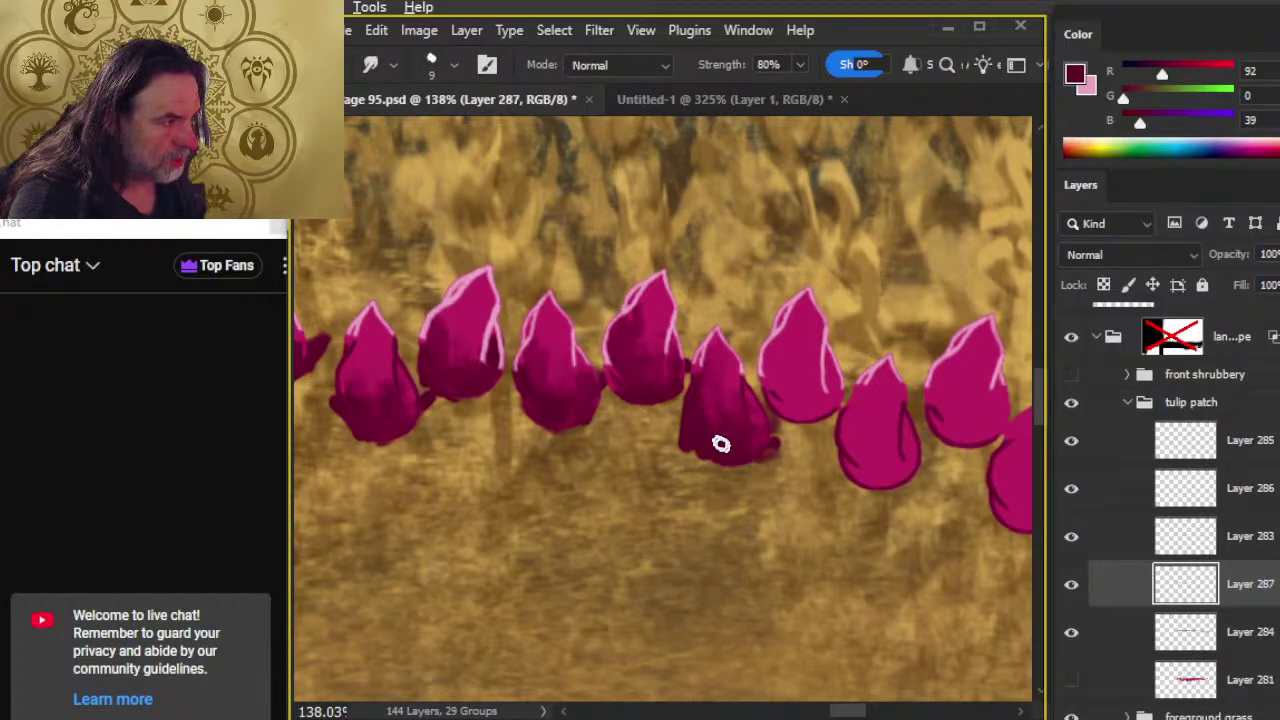
{"action": "left_click_drag", "start_coordinate": [750, 497], "coordinate": [614, 503]}
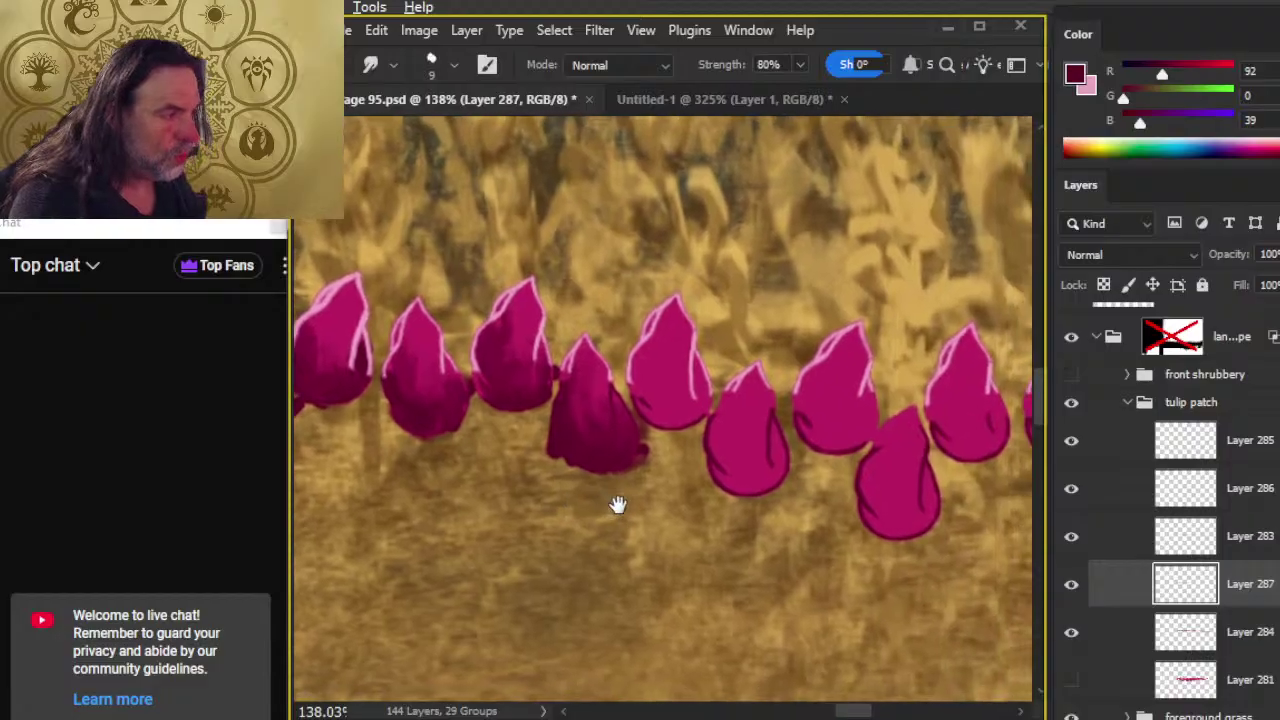
{"action": "key", "text": "b"}
{"action": "left_click_drag", "start_coordinate": [634, 406], "coordinate": [640, 408]}
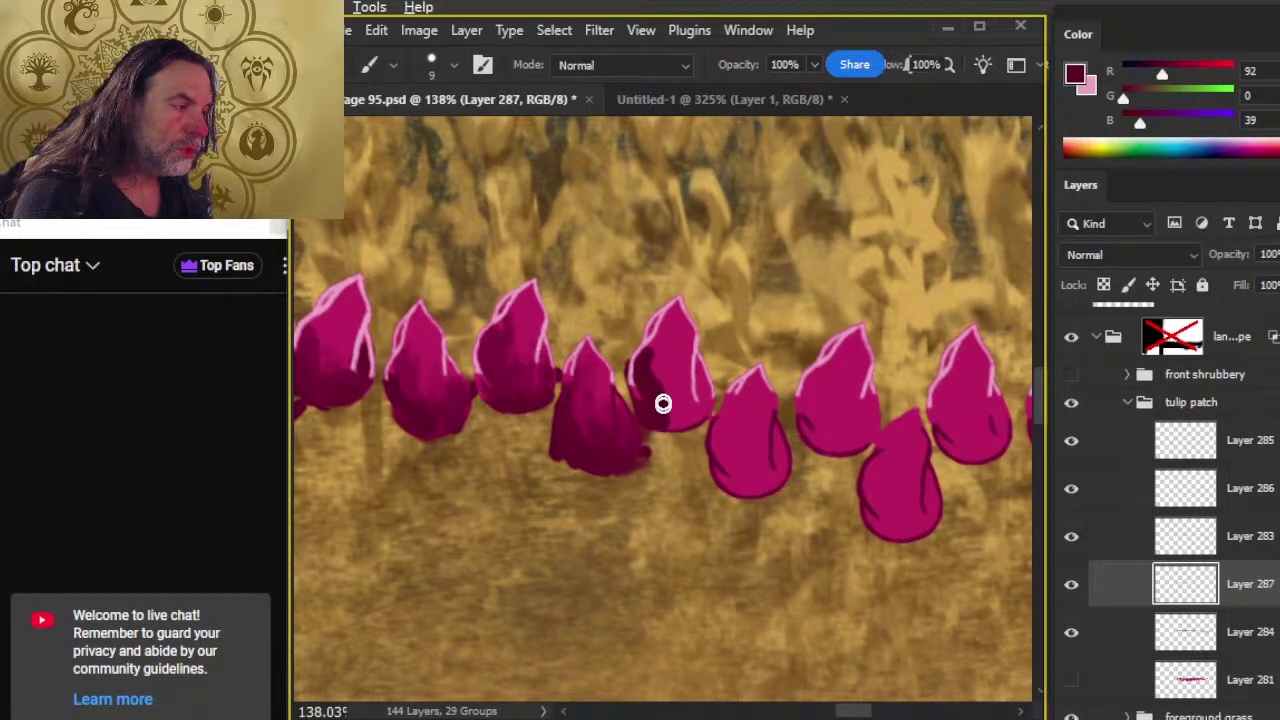
{"action": "mouse_move", "coordinate": [663, 403]}
{"action": "left_mouse_down"}
{"action": "mouse_move", "coordinate": [677, 434]}
{"action": "mouse_move", "coordinate": [702, 409]}
{"action": "mouse_move", "coordinate": [696, 422]}
{"action": "mouse_move", "coordinate": [679, 407]}
{"action": "mouse_move", "coordinate": [689, 401]}
{"action": "mouse_move", "coordinate": [672, 393]}
{"action": "mouse_move", "coordinate": [688, 385]}
{"action": "mouse_move", "coordinate": [652, 395]}
{"action": "mouse_move", "coordinate": [665, 403]}
{"action": "mouse_move", "coordinate": [647, 383]}
{"action": "mouse_move", "coordinate": [671, 337]}
{"action": "mouse_move", "coordinate": [656, 410]}
{"action": "left_mouse_up"}
{"action": "key", "text": "r"}
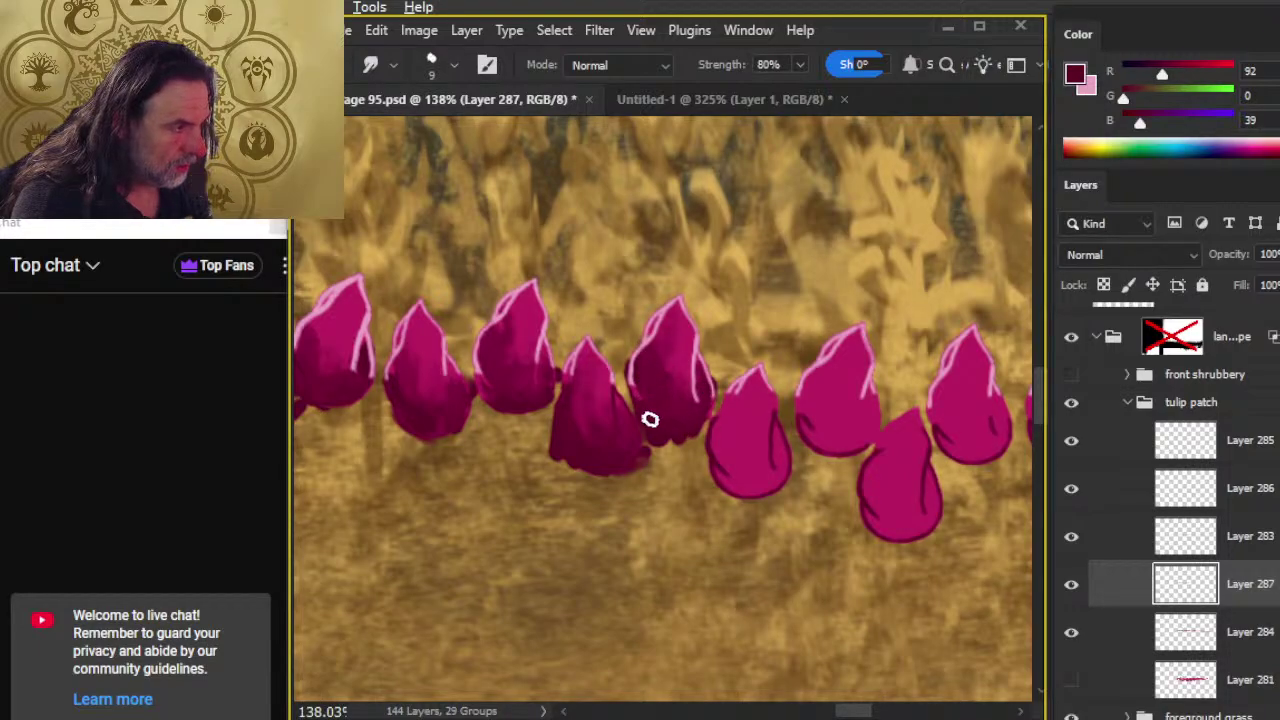
- Paint a dark maroon base on the twenty-eighth tulip bud and smudge it up into the magenta petals
{"action": "left_click_drag", "start_coordinate": [646, 462], "coordinate": [631, 477]}
{"action": "key", "text": "b"}
{"action": "mouse_move", "coordinate": [552, 380]}
{"action": "left_mouse_down"}
{"action": "mouse_move", "coordinate": [567, 437]}
{"action": "mouse_move", "coordinate": [565, 470]}
{"action": "mouse_move", "coordinate": [588, 438]}
{"action": "left_mouse_up"}
{"action": "key", "text": "r"}
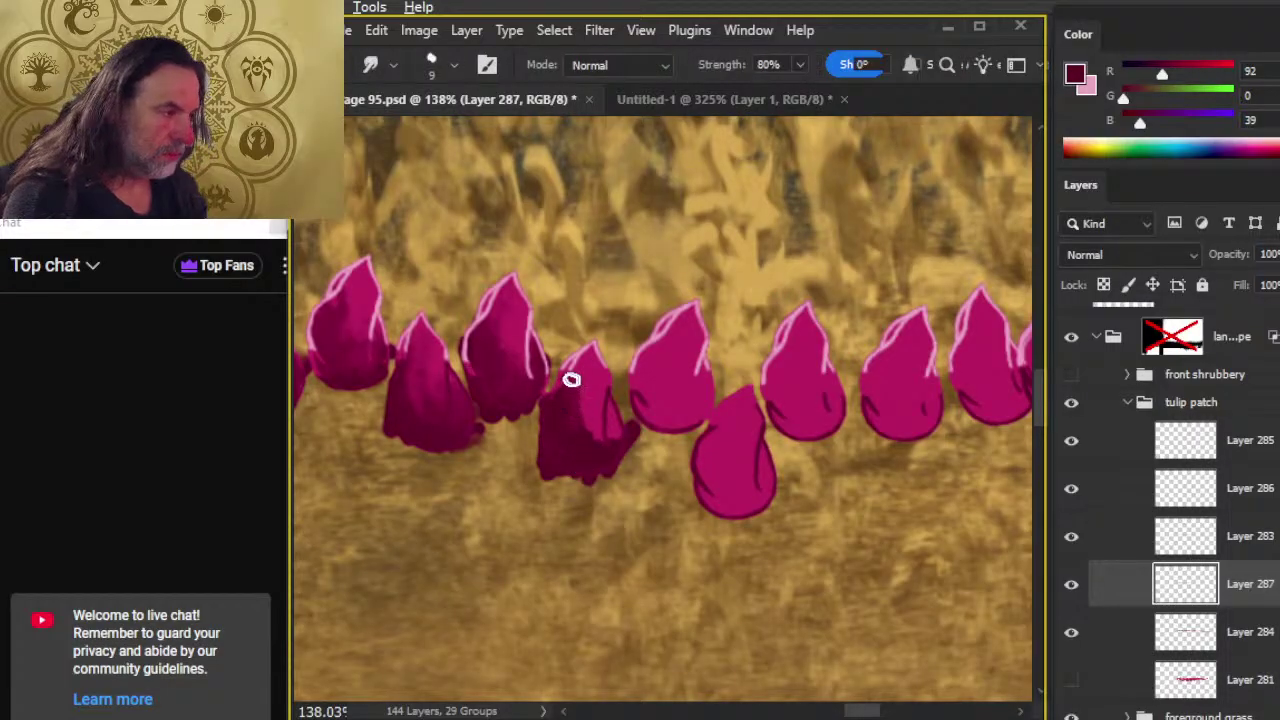
{"action": "mouse_move", "coordinate": [571, 379]}
{"action": "left_mouse_down"}
{"action": "mouse_move", "coordinate": [586, 424]}
{"action": "mouse_move", "coordinate": [578, 366]}
{"action": "mouse_move", "coordinate": [580, 420]}
{"action": "mouse_move", "coordinate": [600, 392]}
{"action": "mouse_move", "coordinate": [599, 434]}
{"action": "mouse_move", "coordinate": [557, 398]}
{"action": "mouse_move", "coordinate": [564, 380]}
{"action": "mouse_move", "coordinate": [588, 455]}
{"action": "mouse_move", "coordinate": [615, 438]}
{"action": "left_mouse_up"}
{"action": "left_click_drag", "start_coordinate": [590, 382], "coordinate": [572, 468]}
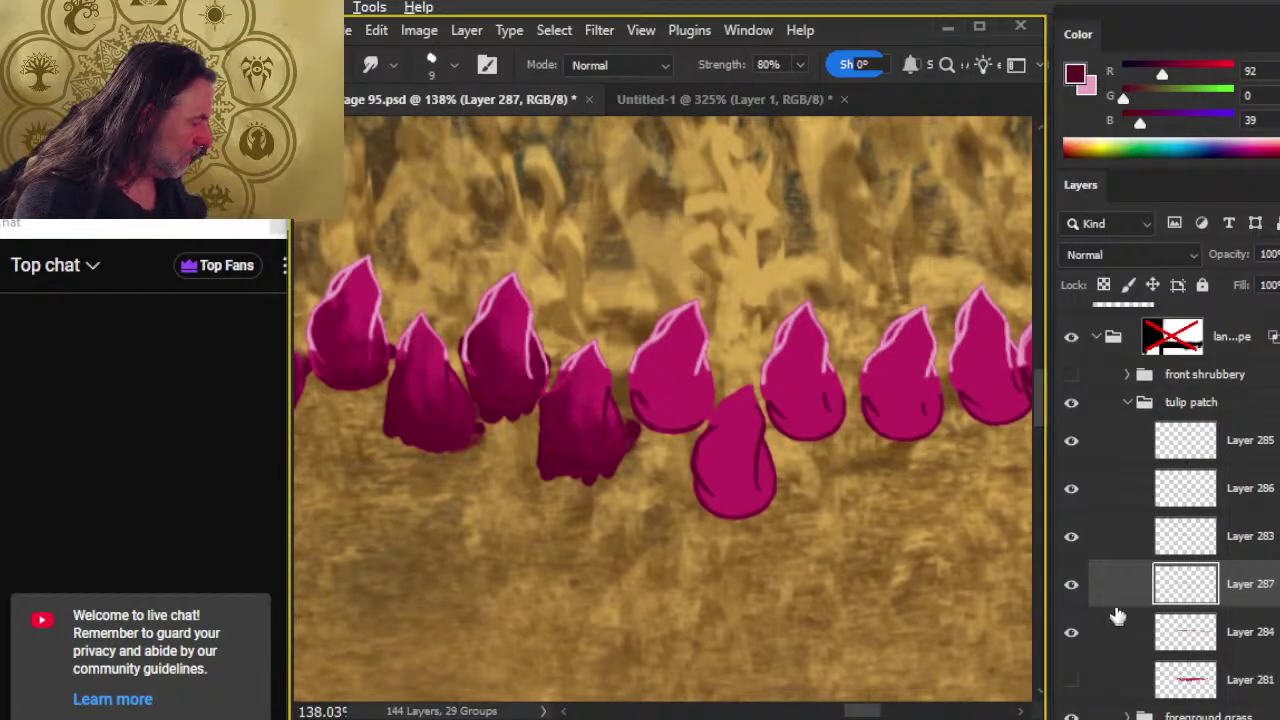
- Select the area outside the bud shapes from Layer 284, delete the spilled shading on Layer 287, and deselect
{"action": "left_click", "coordinate": [1123, 645]}
{"action": "key", "text": "w"}
{"action": "left_click", "coordinate": [900, 609]}
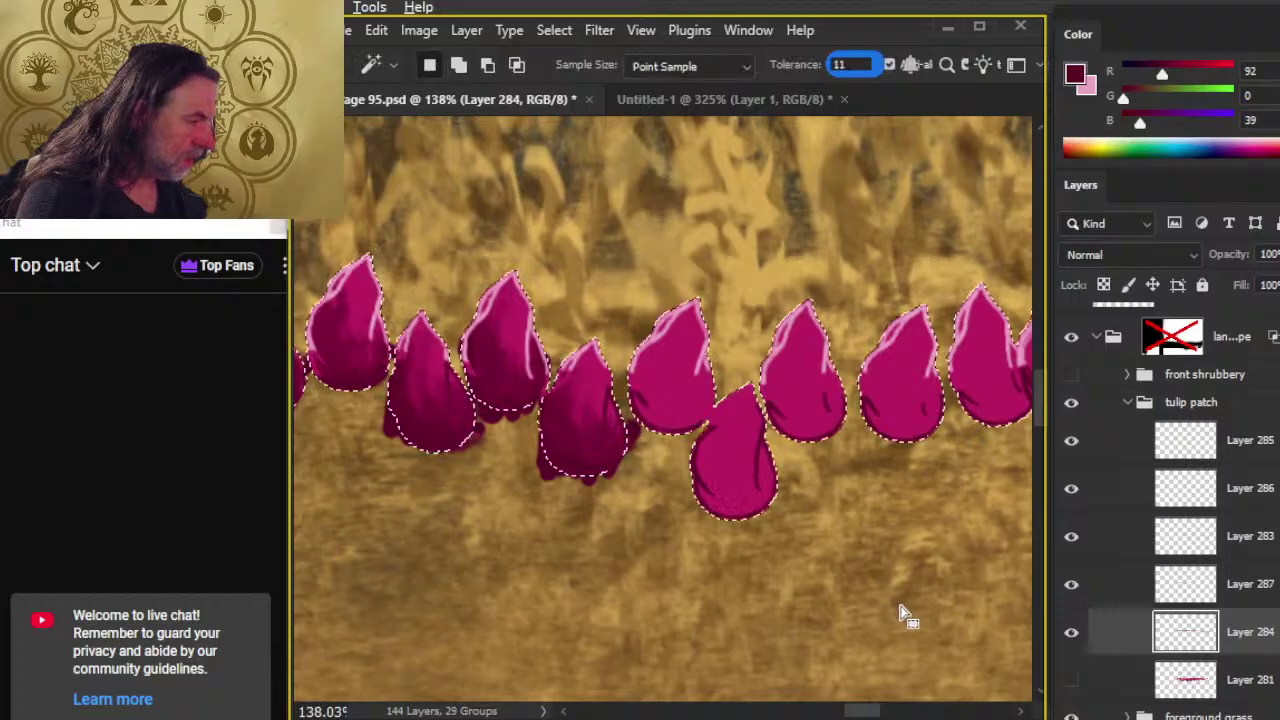
{"action": "left_click", "coordinate": [1110, 592]}
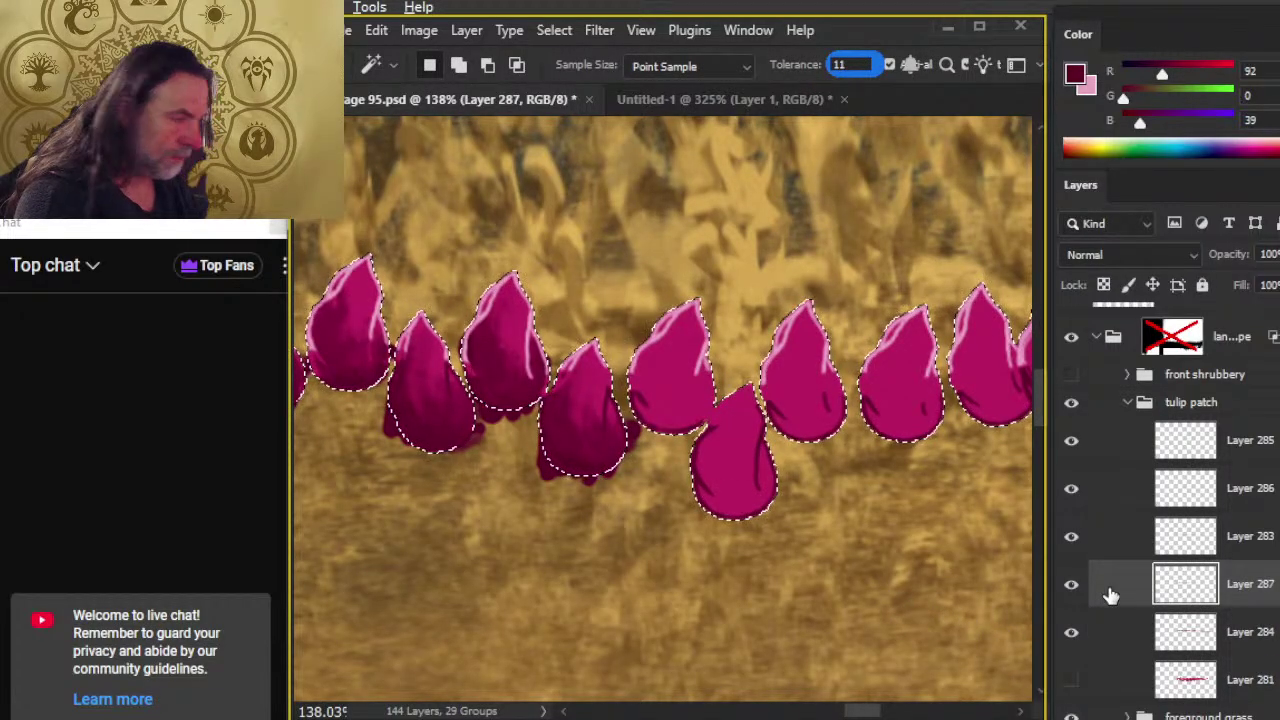
{"action": "key", "text": "l"}
{"action": "left_click", "coordinate": [719, 572]}
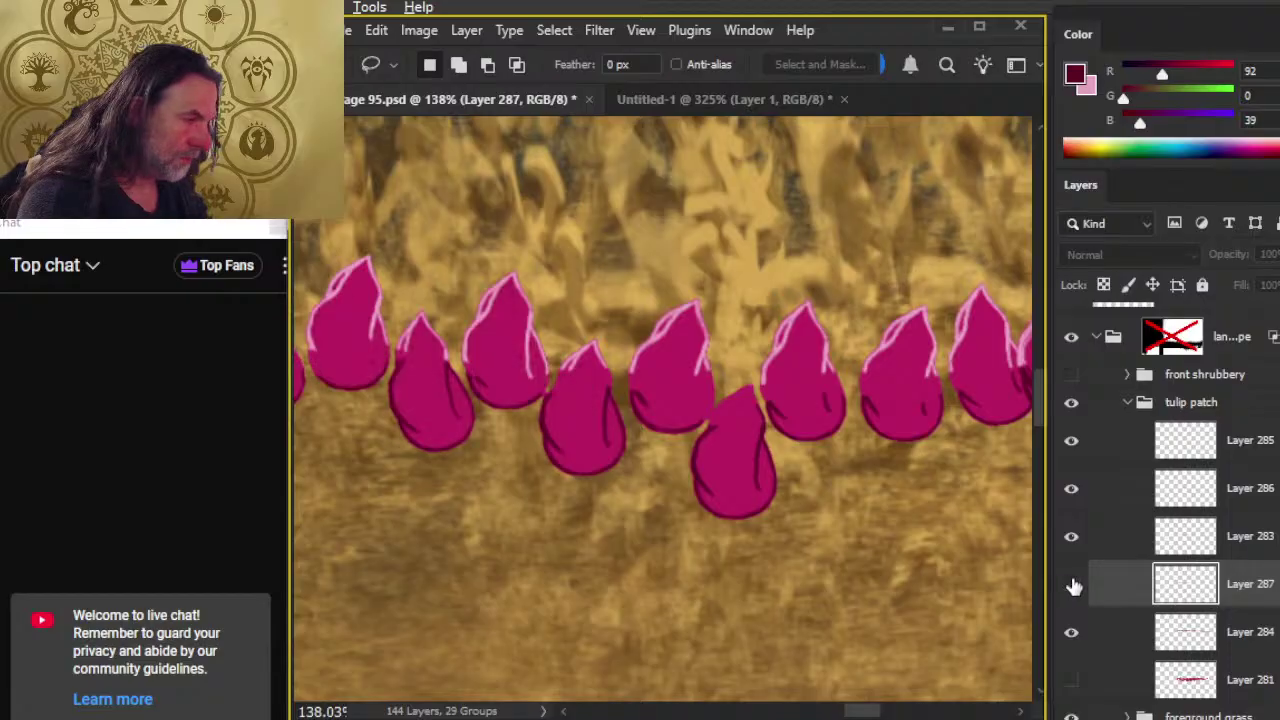
- Examine the shading along the tulip row with the Layer 285 highlights hidden and shown, and compare it with Layer 287 off and on
{"action": "key", "text": "z"}
{"action": "key", "text": "l"}
{"action": "mouse_move", "coordinate": [770, 567]}
{"action": "left_mouse_down"}
{"action": "mouse_move", "coordinate": [856, 583]}
{"action": "mouse_move", "coordinate": [729, 566]}
{"action": "mouse_move", "coordinate": [814, 383]}
{"action": "mouse_move", "coordinate": [727, 453]}
{"action": "left_mouse_up"}
{"action": "key", "text": "z"}
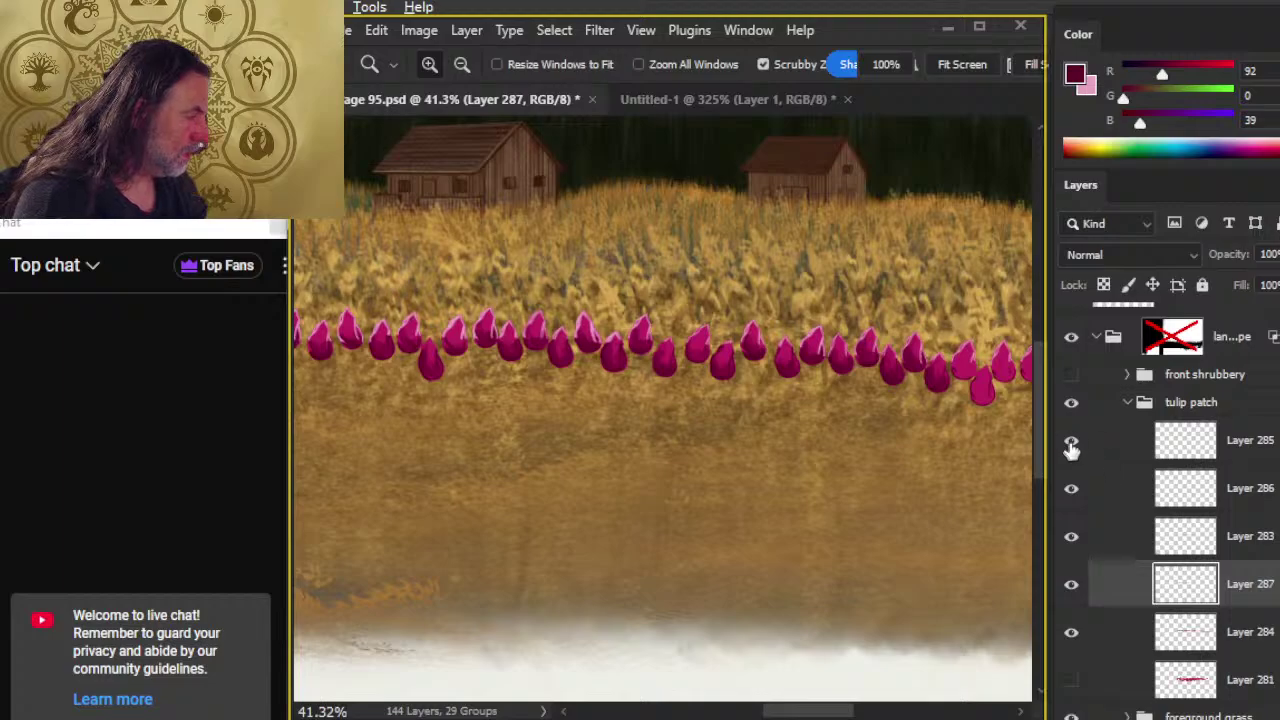
{"action": "left_click", "coordinate": [1071, 441]}
{"action": "left_click_drag", "start_coordinate": [791, 500], "coordinate": [703, 497]}
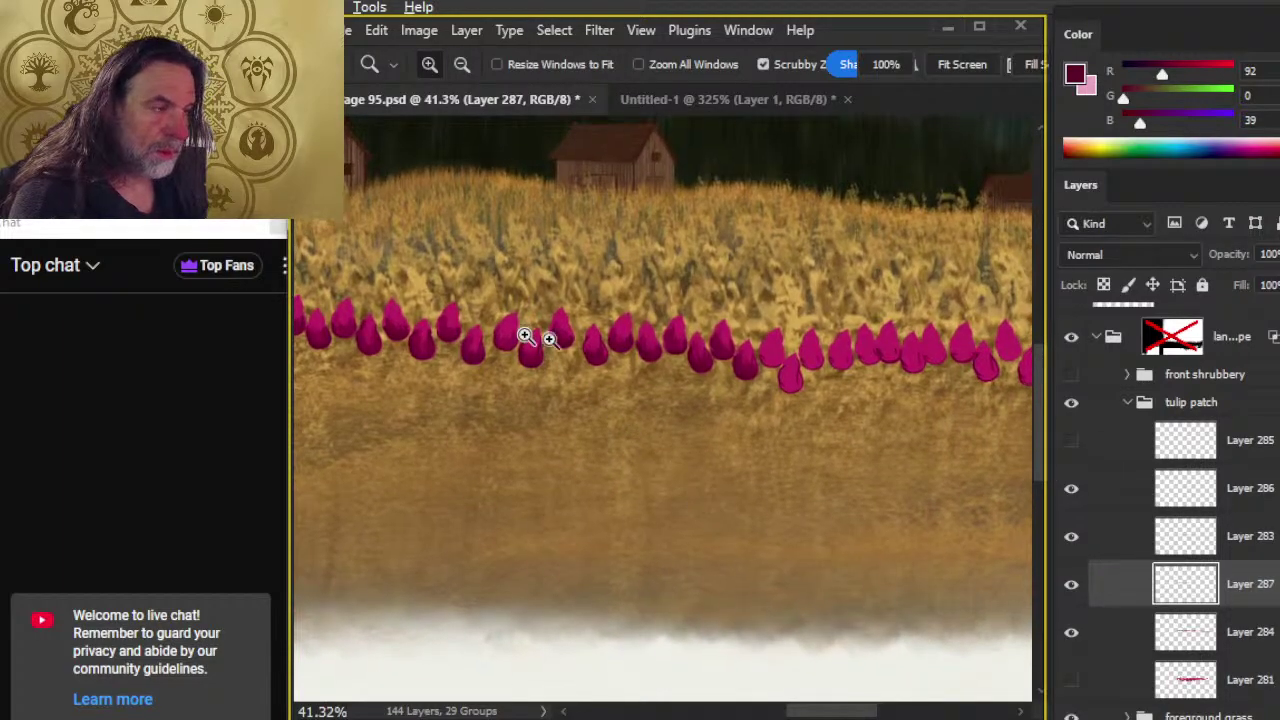
{"action": "left_click_drag", "start_coordinate": [525, 335], "coordinate": [583, 404]}
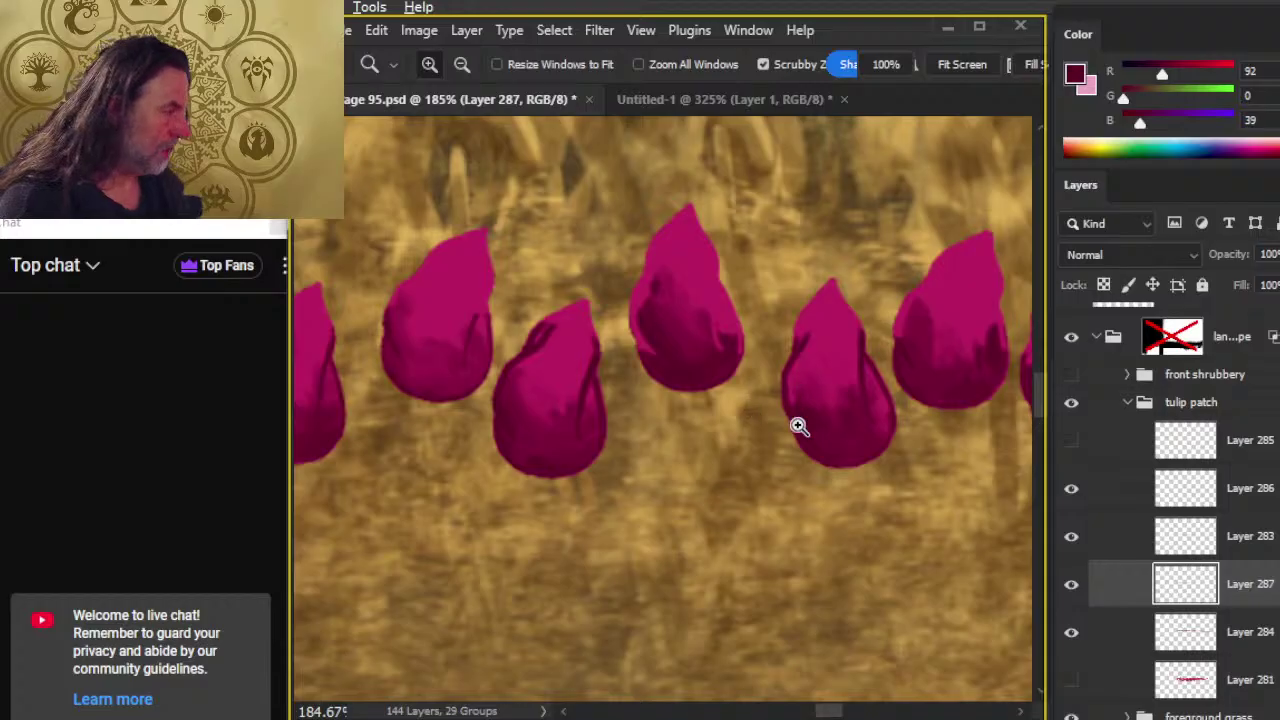
{"action": "left_click_drag", "start_coordinate": [798, 426], "coordinate": [409, 491]}
{"action": "left_click_drag", "start_coordinate": [900, 537], "coordinate": [507, 535]}
{"action": "left_click", "coordinate": [1073, 444]}
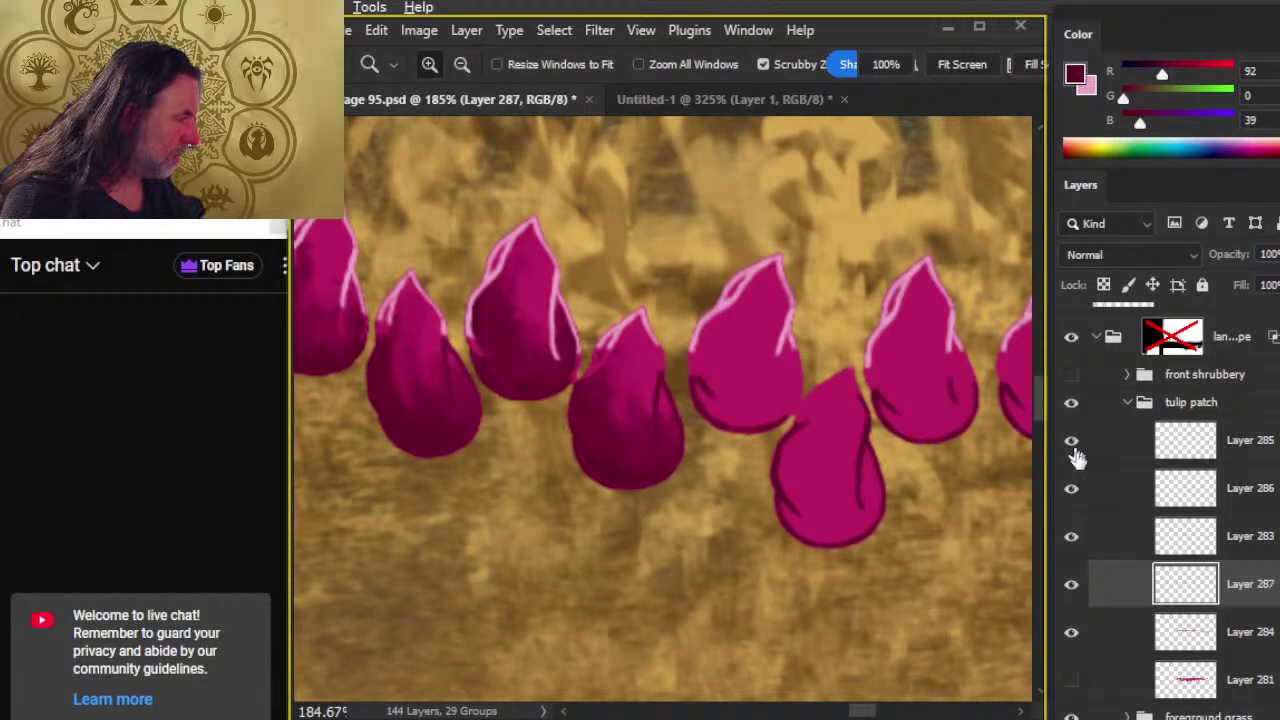
{"action": "left_click_drag", "start_coordinate": [790, 588], "coordinate": [591, 648]}
{"action": "left_click", "coordinate": [1071, 588]}
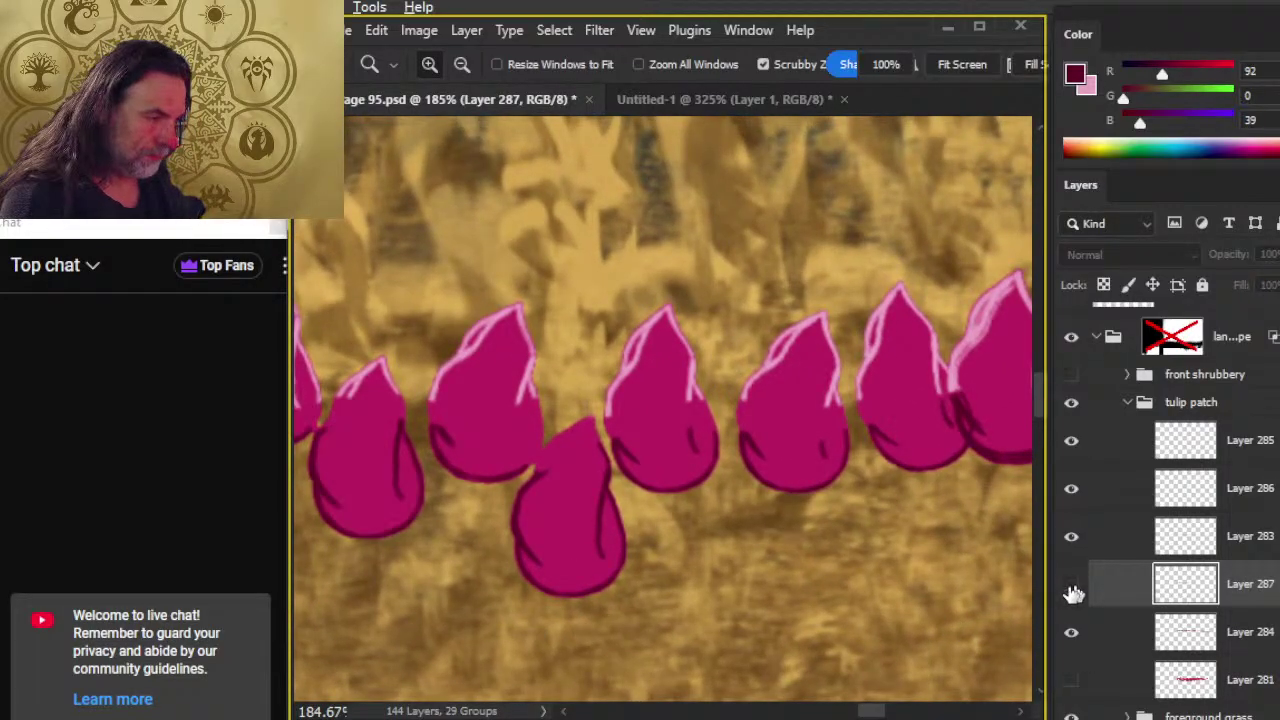
{"action": "left_click", "coordinate": [1071, 584]}
- Paint a dark maroon base on the twenty-ninth tulip bud on Layer 287 and smudge it into the petals
{"action": "key", "text": "b"}
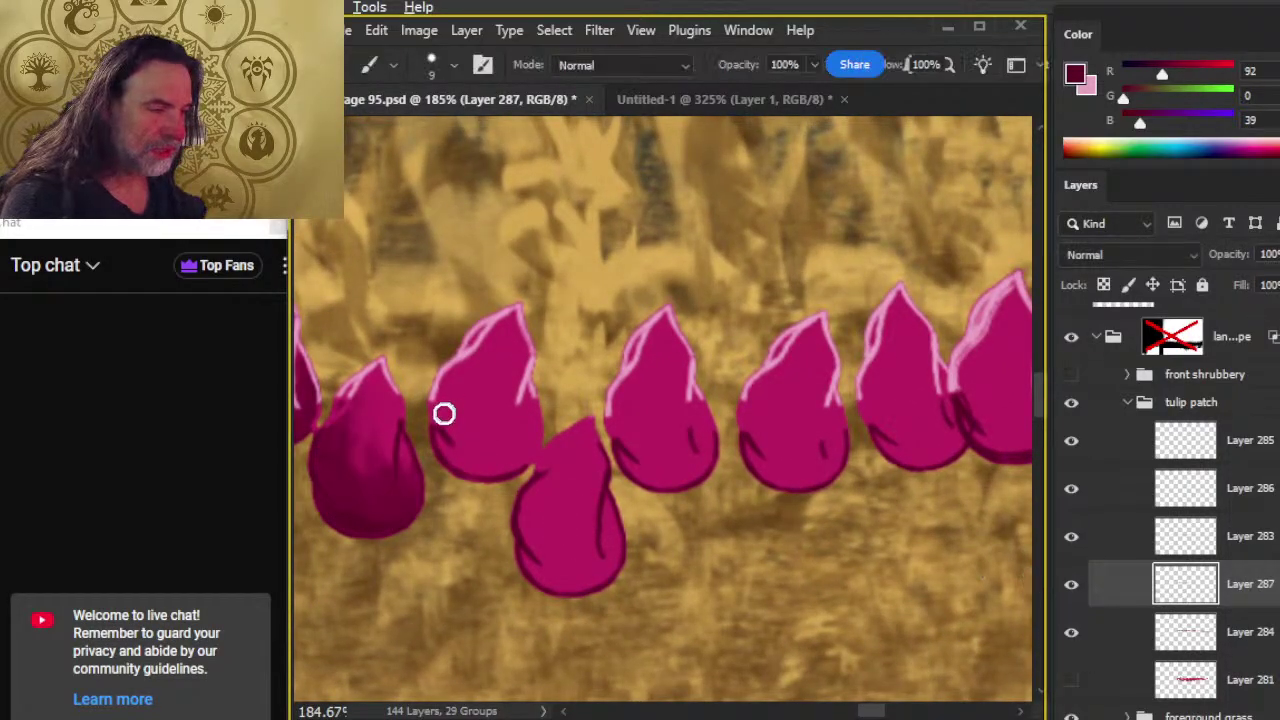
{"action": "mouse_move", "coordinate": [443, 411]}
{"action": "left_mouse_down"}
{"action": "mouse_move", "coordinate": [466, 485]}
{"action": "mouse_move", "coordinate": [437, 429]}
{"action": "mouse_move", "coordinate": [491, 449]}
{"action": "mouse_move", "coordinate": [468, 478]}
{"action": "mouse_move", "coordinate": [521, 457]}
{"action": "left_mouse_up"}
{"action": "key", "text": "r"}
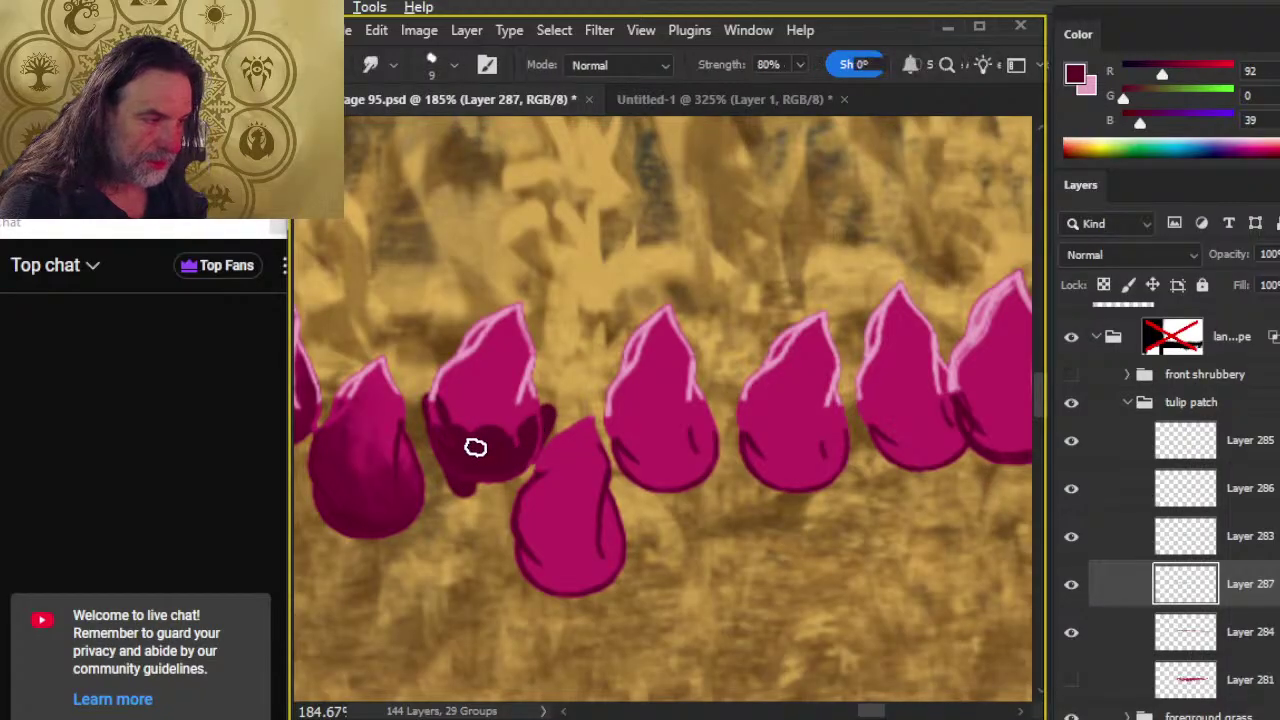
{"action": "mouse_move", "coordinate": [450, 410]}
{"action": "left_mouse_down"}
{"action": "mouse_move", "coordinate": [467, 453]}
{"action": "mouse_move", "coordinate": [483, 440]}
{"action": "mouse_move", "coordinate": [490, 450]}
{"action": "mouse_move", "coordinate": [514, 410]}
{"action": "mouse_move", "coordinate": [523, 453]}
{"action": "left_mouse_up"}
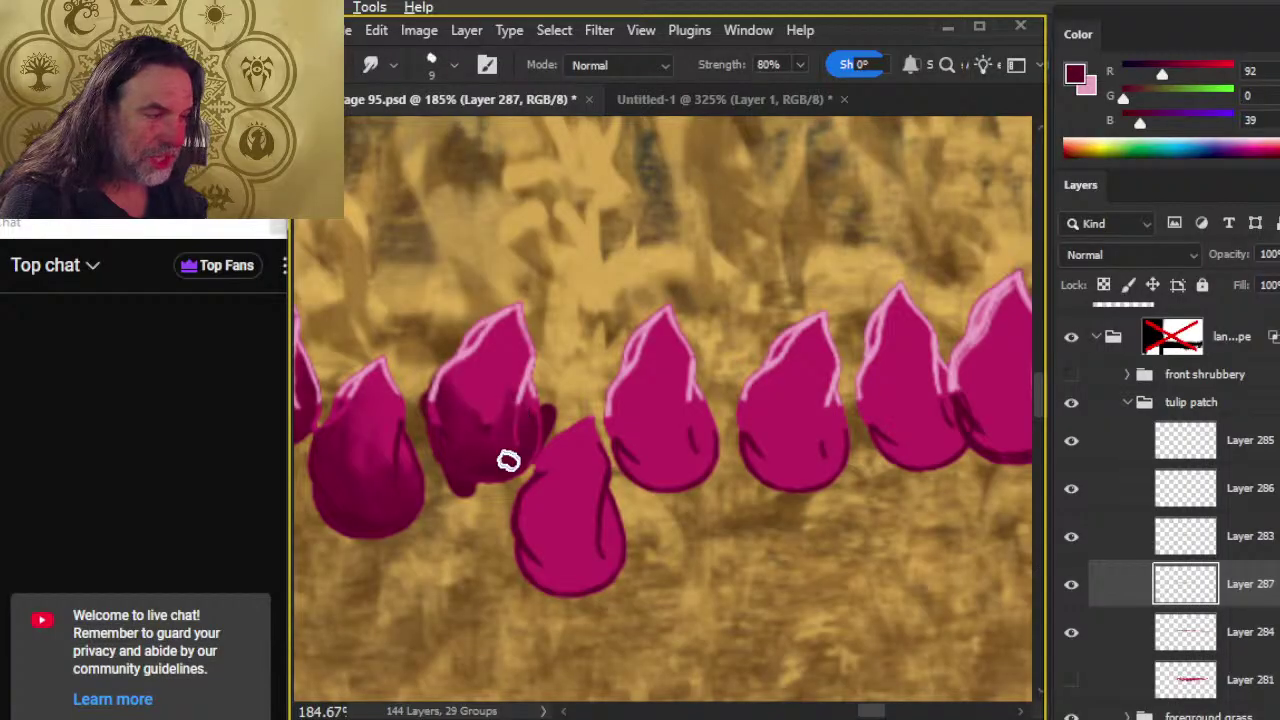
{"action": "key", "text": "b"}
{"action": "key", "text": "r"}
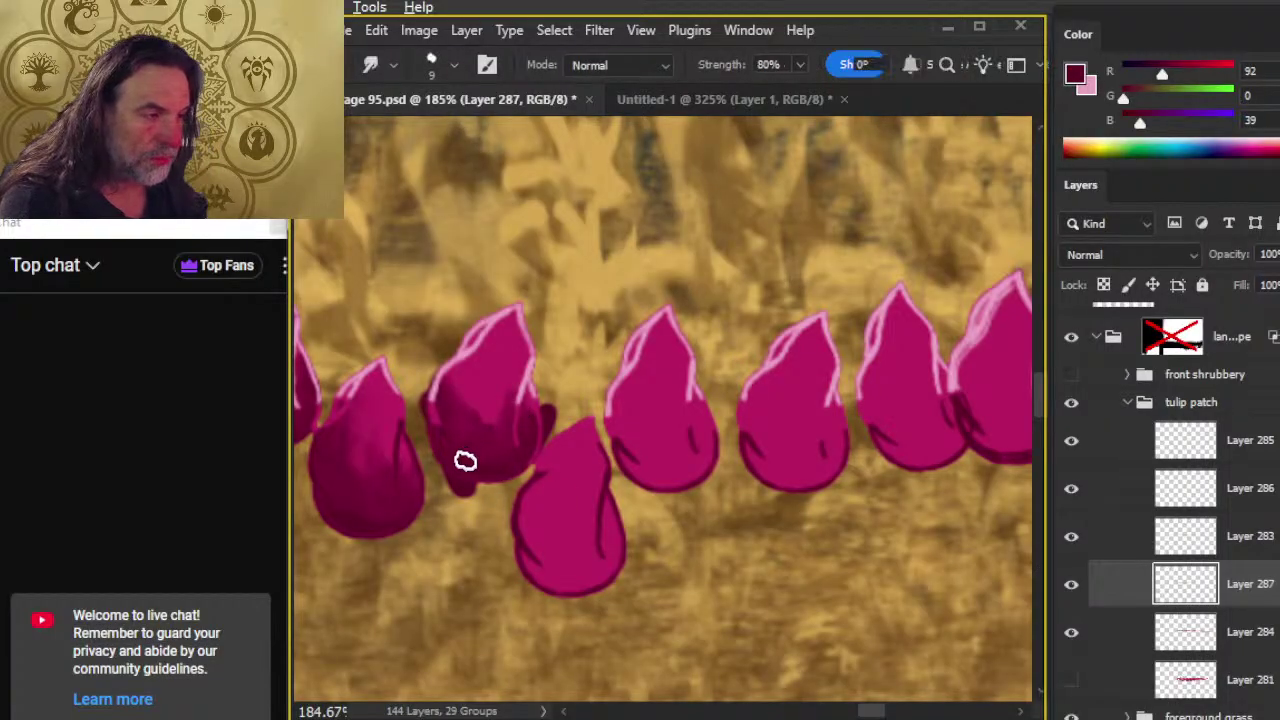
- Shade the low-hanging thirtieth tulip bud with a dark maroon base and smudge the color upward
{"action": "key", "text": "b"}
{"action": "mouse_move", "coordinate": [511, 571]}
{"action": "left_mouse_down"}
{"action": "mouse_move", "coordinate": [508, 516]}
{"action": "mouse_move", "coordinate": [547, 594]}
{"action": "mouse_move", "coordinate": [551, 562]}
{"action": "mouse_move", "coordinate": [571, 568]}
{"action": "mouse_move", "coordinate": [587, 609]}
{"action": "mouse_move", "coordinate": [617, 533]}
{"action": "left_mouse_up"}
{"action": "key", "text": "r"}
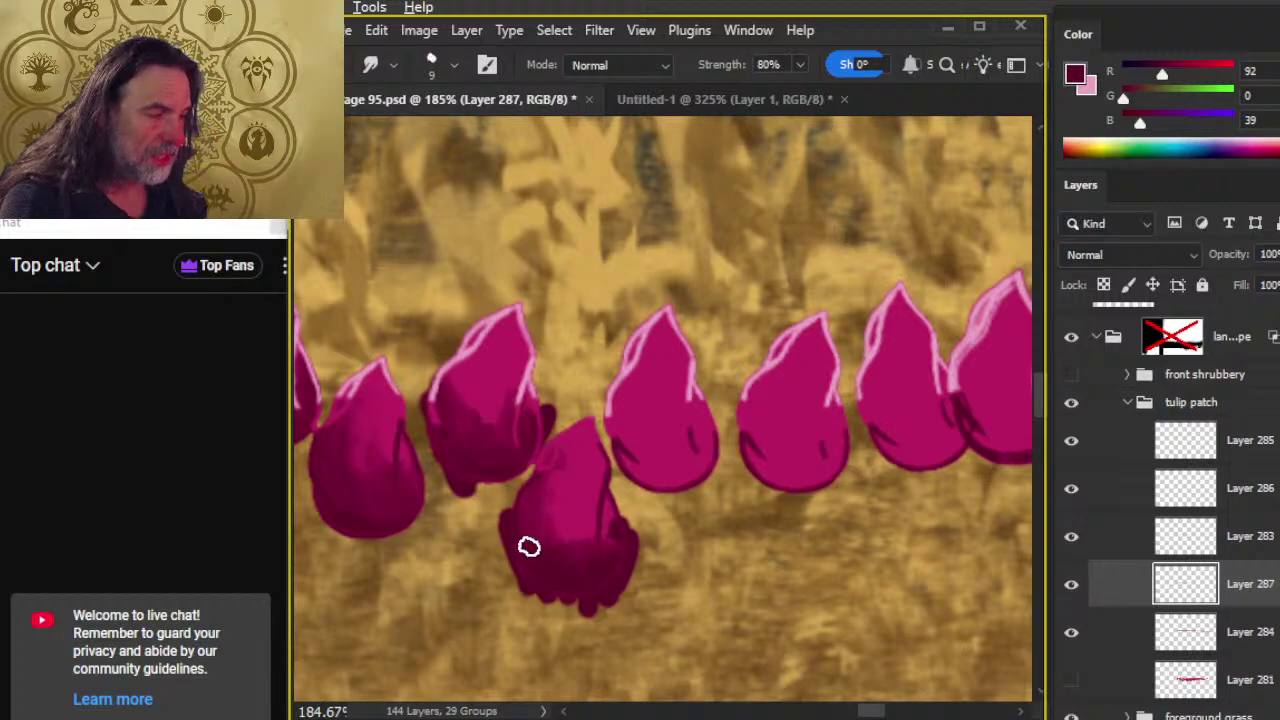
{"action": "left_click_drag", "start_coordinate": [529, 547], "coordinate": [561, 461]}
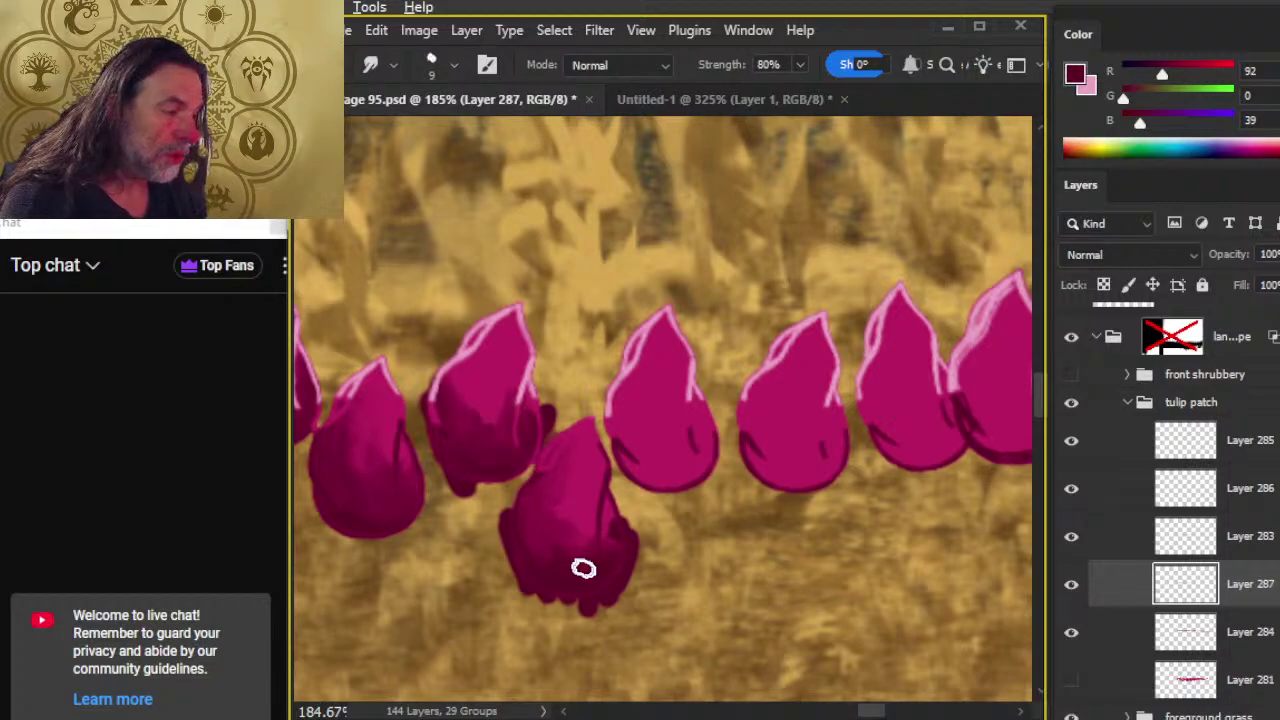
{"action": "left_click_drag", "start_coordinate": [620, 541], "coordinate": [583, 558]}
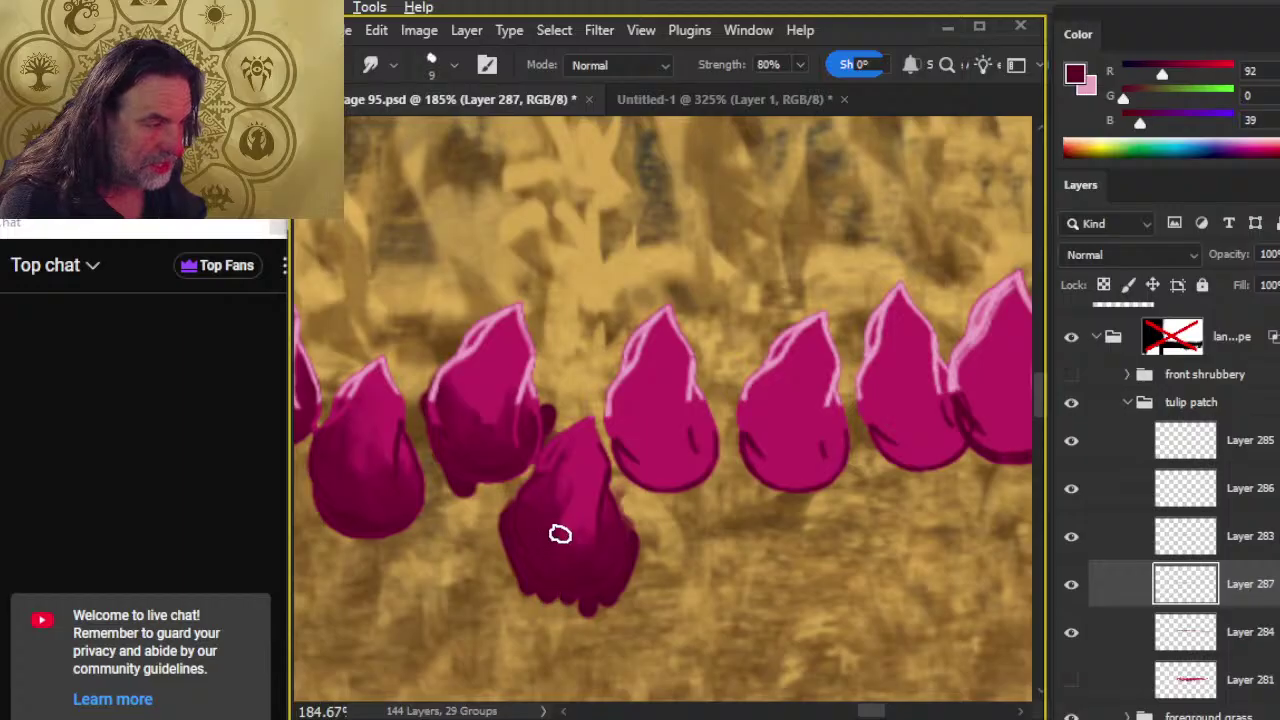
- Paint dark maroon bases on the thirty-first and thirty-second tulip buds and blend them with the Smudge tool
{"action": "left_click_drag", "start_coordinate": [644, 553], "coordinate": [457, 608]}
{"action": "key", "text": "b"}
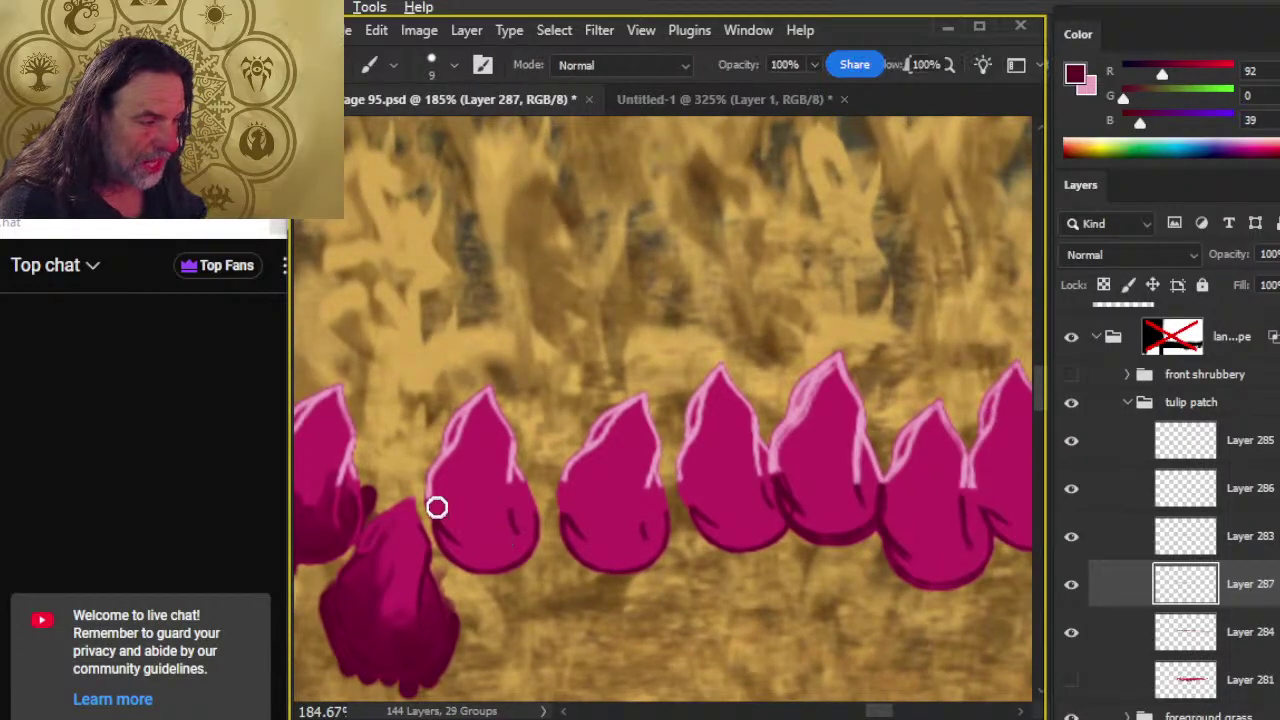
{"action": "mouse_move", "coordinate": [434, 506]}
{"action": "left_mouse_down"}
{"action": "mouse_move", "coordinate": [462, 541]}
{"action": "mouse_move", "coordinate": [500, 540]}
{"action": "mouse_move", "coordinate": [495, 567]}
{"action": "mouse_move", "coordinate": [513, 570]}
{"action": "mouse_move", "coordinate": [533, 531]}
{"action": "mouse_move", "coordinate": [526, 507]}
{"action": "mouse_move", "coordinate": [514, 536]}
{"action": "mouse_move", "coordinate": [446, 491]}
{"action": "mouse_move", "coordinate": [455, 508]}
{"action": "mouse_move", "coordinate": [464, 442]}
{"action": "mouse_move", "coordinate": [495, 549]}
{"action": "mouse_move", "coordinate": [467, 550]}
{"action": "mouse_move", "coordinate": [470, 529]}
{"action": "mouse_move", "coordinate": [489, 555]}
{"action": "mouse_move", "coordinate": [524, 485]}
{"action": "mouse_move", "coordinate": [499, 545]}
{"action": "mouse_move", "coordinate": [457, 540]}
{"action": "mouse_move", "coordinate": [458, 552]}
{"action": "mouse_move", "coordinate": [522, 495]}
{"action": "mouse_move", "coordinate": [491, 595]}
{"action": "left_mouse_up"}
{"action": "key", "text": "r"}
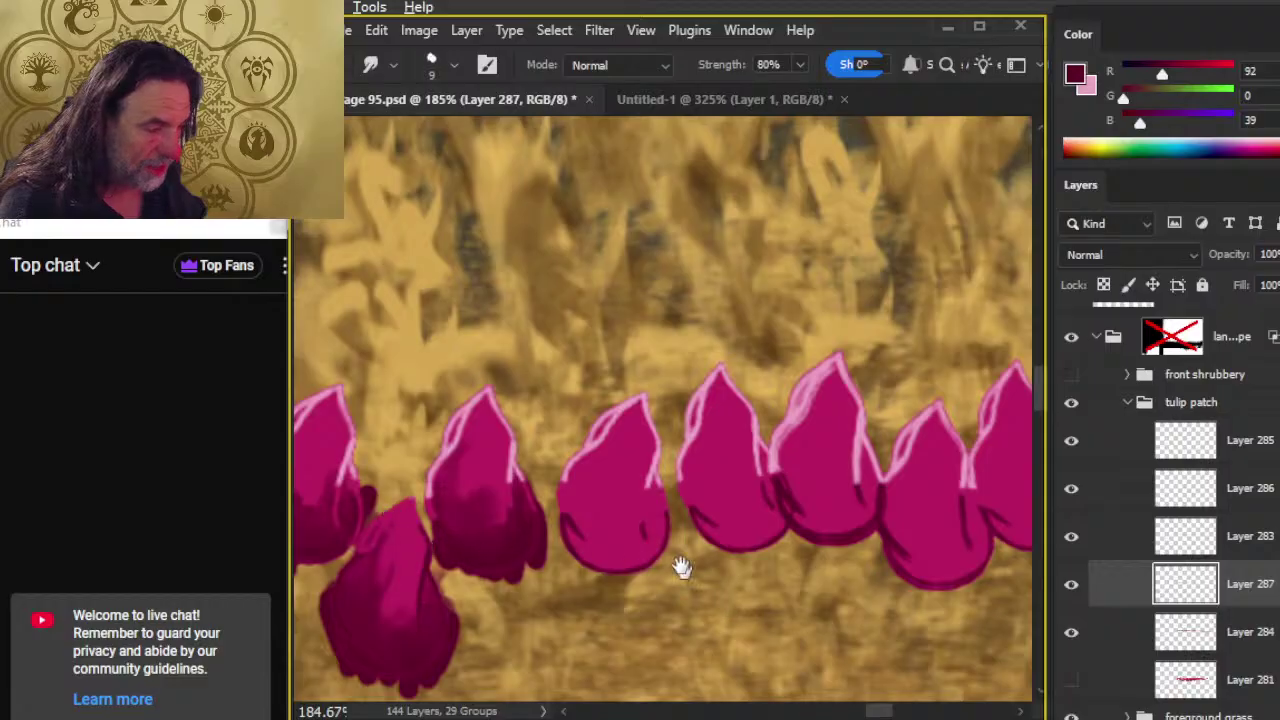
{"action": "mouse_move", "coordinate": [680, 566]}
{"action": "left_mouse_down"}
{"action": "mouse_move", "coordinate": [653, 530]}
{"action": "mouse_move", "coordinate": [529, 489]}
{"action": "mouse_move", "coordinate": [508, 442]}
{"action": "mouse_move", "coordinate": [528, 483]}
{"action": "mouse_move", "coordinate": [539, 454]}
{"action": "mouse_move", "coordinate": [576, 461]}
{"action": "mouse_move", "coordinate": [589, 484]}
{"action": "mouse_move", "coordinate": [595, 469]}
{"action": "mouse_move", "coordinate": [560, 466]}
{"action": "left_mouse_up"}
{"action": "key", "text": "b"}
{"action": "key", "text": "r"}
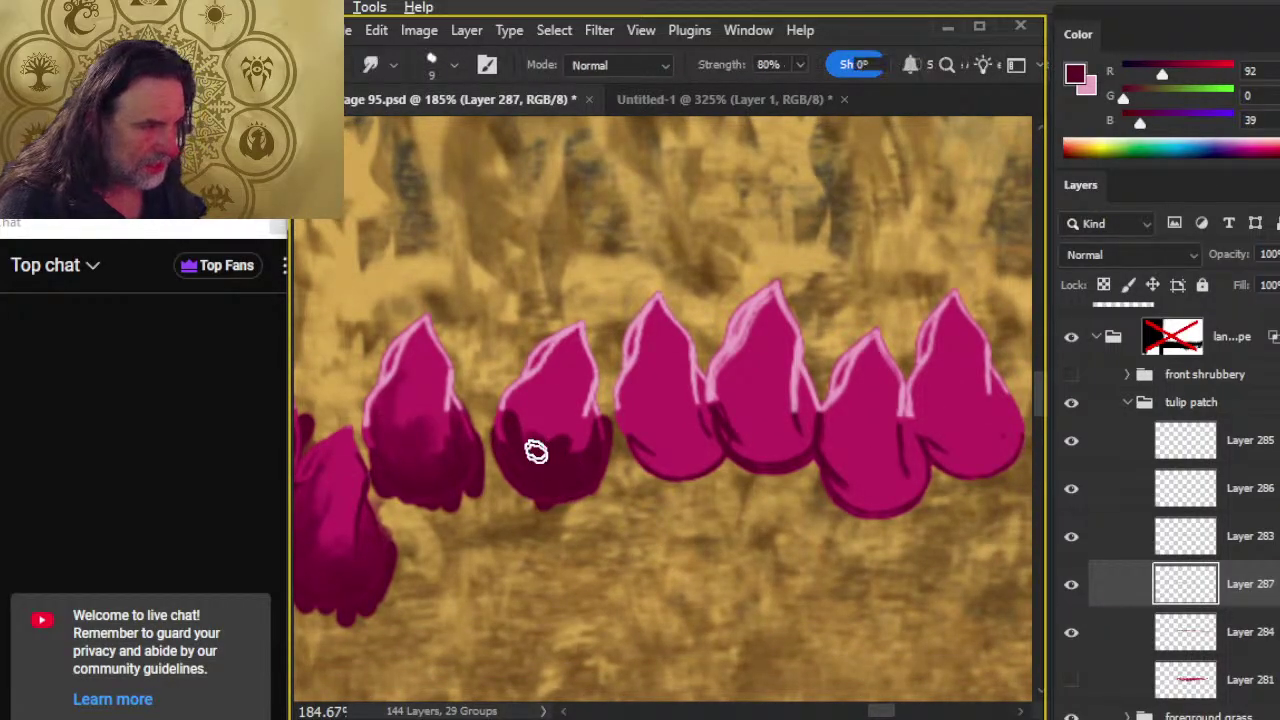
{"action": "mouse_move", "coordinate": [513, 425]}
{"action": "left_mouse_down"}
{"action": "mouse_move", "coordinate": [554, 427]}
{"action": "mouse_move", "coordinate": [573, 462]}
{"action": "mouse_move", "coordinate": [599, 425]}
{"action": "left_mouse_up"}
{"action": "mouse_move", "coordinate": [543, 463]}
{"action": "left_mouse_down"}
{"action": "mouse_move", "coordinate": [512, 434]}
{"action": "mouse_move", "coordinate": [552, 474]}
{"action": "mouse_move", "coordinate": [548, 415]}
{"action": "mouse_move", "coordinate": [573, 386]}
{"action": "mouse_move", "coordinate": [547, 460]}
{"action": "mouse_move", "coordinate": [535, 452]}
{"action": "mouse_move", "coordinate": [545, 407]}
{"action": "mouse_move", "coordinate": [567, 418]}
{"action": "mouse_move", "coordinate": [541, 373]}
{"action": "mouse_move", "coordinate": [542, 441]}
{"action": "mouse_move", "coordinate": [559, 425]}
{"action": "mouse_move", "coordinate": [569, 353]}
{"action": "mouse_move", "coordinate": [581, 419]}
{"action": "mouse_move", "coordinate": [594, 381]}
{"action": "mouse_move", "coordinate": [537, 375]}
{"action": "mouse_move", "coordinate": [529, 443]}
{"action": "mouse_move", "coordinate": [539, 390]}
{"action": "left_mouse_up"}
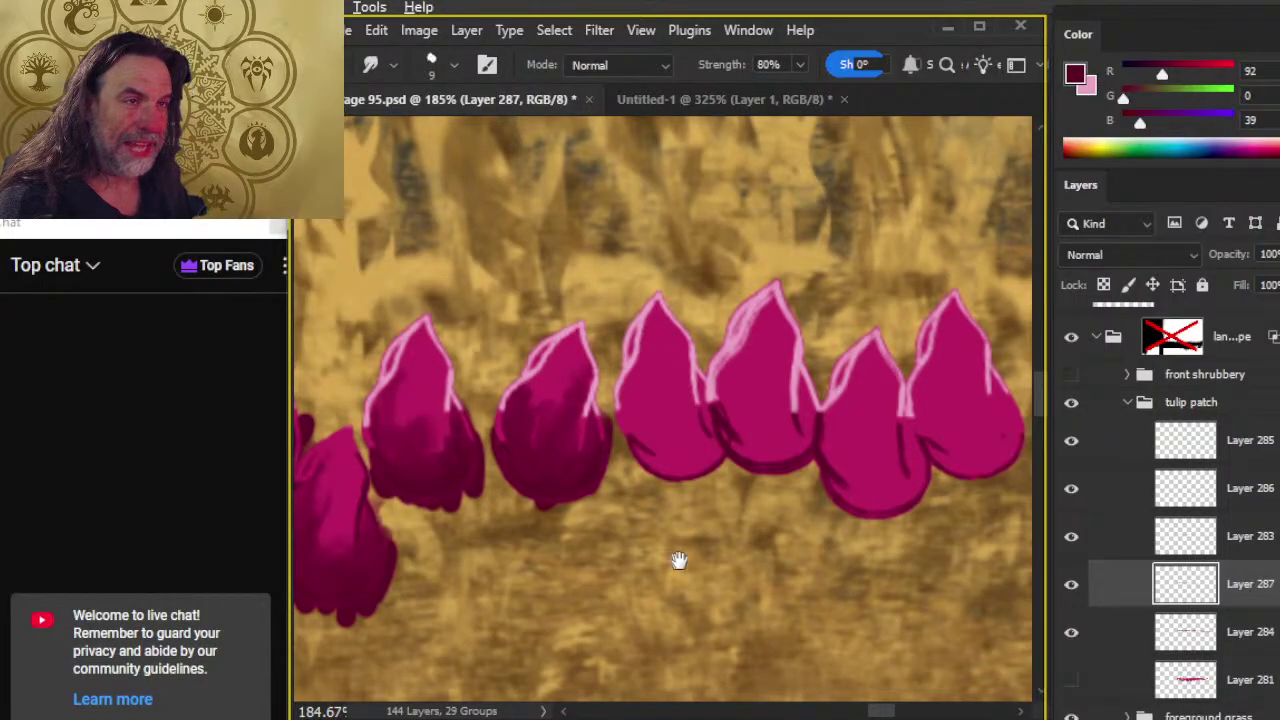
- Shade the thirty-third and thirty-fourth tulip buds with dark maroon and smudge it up toward the petal tips
{"action": "mouse_move", "coordinate": [679, 560]}
{"action": "left_mouse_down"}
{"action": "mouse_move", "coordinate": [526, 560]}
{"action": "mouse_move", "coordinate": [520, 545]}
{"action": "left_mouse_up"}
{"action": "key", "text": "b"}
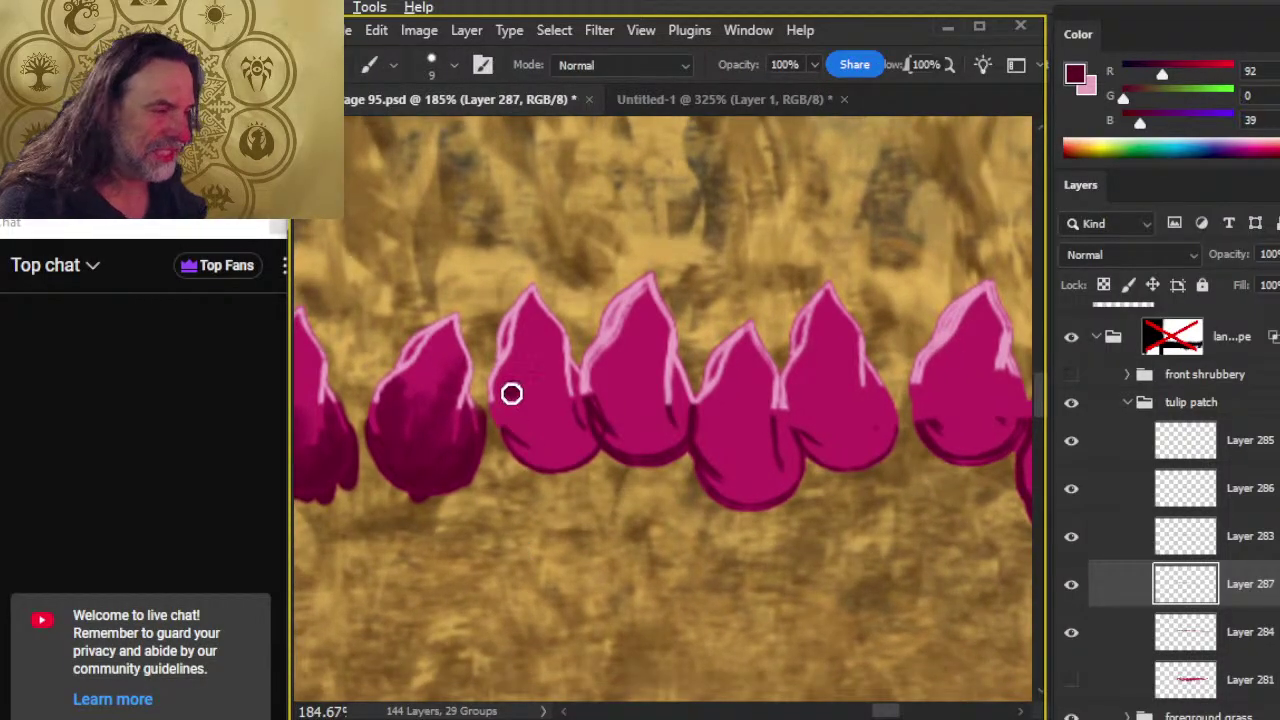
{"action": "mouse_move", "coordinate": [511, 393]}
{"action": "left_mouse_down"}
{"action": "mouse_move", "coordinate": [510, 465]}
{"action": "mouse_move", "coordinate": [514, 418]}
{"action": "mouse_move", "coordinate": [538, 469]}
{"action": "mouse_move", "coordinate": [579, 424]}
{"action": "mouse_move", "coordinate": [588, 452]}
{"action": "mouse_move", "coordinate": [562, 461]}
{"action": "mouse_move", "coordinate": [558, 378]}
{"action": "mouse_move", "coordinate": [506, 406]}
{"action": "mouse_move", "coordinate": [503, 358]}
{"action": "mouse_move", "coordinate": [551, 421]}
{"action": "mouse_move", "coordinate": [558, 367]}
{"action": "mouse_move", "coordinate": [553, 357]}
{"action": "mouse_move", "coordinate": [533, 426]}
{"action": "mouse_move", "coordinate": [501, 414]}
{"action": "mouse_move", "coordinate": [493, 406]}
{"action": "mouse_move", "coordinate": [570, 399]}
{"action": "left_mouse_up"}
{"action": "key", "text": "r"}
{"action": "left_click_drag", "start_coordinate": [525, 450], "coordinate": [583, 466]}
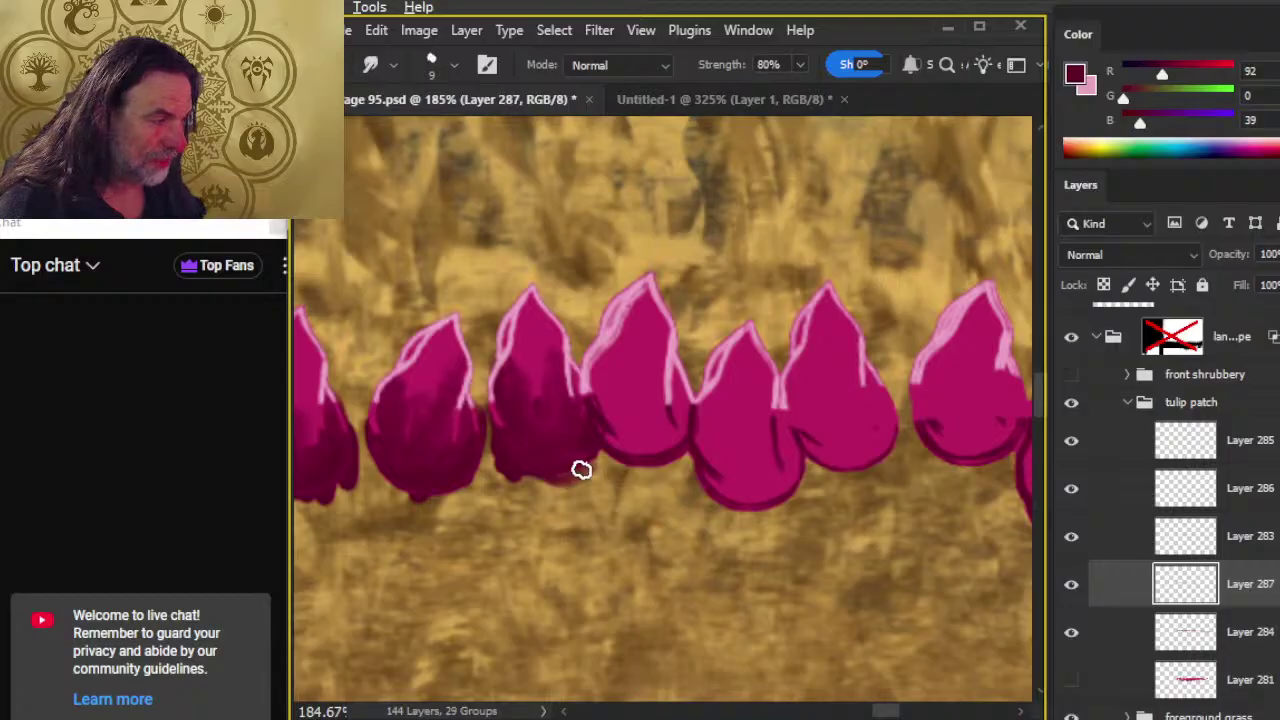
{"action": "key", "text": "b"}
{"action": "mouse_move", "coordinate": [600, 420]}
{"action": "left_mouse_down"}
{"action": "mouse_move", "coordinate": [602, 388]}
{"action": "mouse_move", "coordinate": [616, 357]}
{"action": "mouse_move", "coordinate": [610, 433]}
{"action": "mouse_move", "coordinate": [624, 454]}
{"action": "mouse_move", "coordinate": [626, 415]}
{"action": "mouse_move", "coordinate": [641, 459]}
{"action": "mouse_move", "coordinate": [666, 421]}
{"action": "mouse_move", "coordinate": [639, 409]}
{"action": "mouse_move", "coordinate": [655, 451]}
{"action": "mouse_move", "coordinate": [668, 449]}
{"action": "mouse_move", "coordinate": [676, 402]}
{"action": "mouse_move", "coordinate": [652, 447]}
{"action": "mouse_move", "coordinate": [677, 410]}
{"action": "mouse_move", "coordinate": [641, 420]}
{"action": "mouse_move", "coordinate": [611, 382]}
{"action": "mouse_move", "coordinate": [628, 390]}
{"action": "mouse_move", "coordinate": [636, 336]}
{"action": "mouse_move", "coordinate": [615, 361]}
{"action": "mouse_move", "coordinate": [635, 318]}
{"action": "mouse_move", "coordinate": [633, 396]}
{"action": "mouse_move", "coordinate": [669, 402]}
{"action": "mouse_move", "coordinate": [612, 408]}
{"action": "mouse_move", "coordinate": [597, 369]}
{"action": "left_mouse_up"}
{"action": "key", "text": "r"}
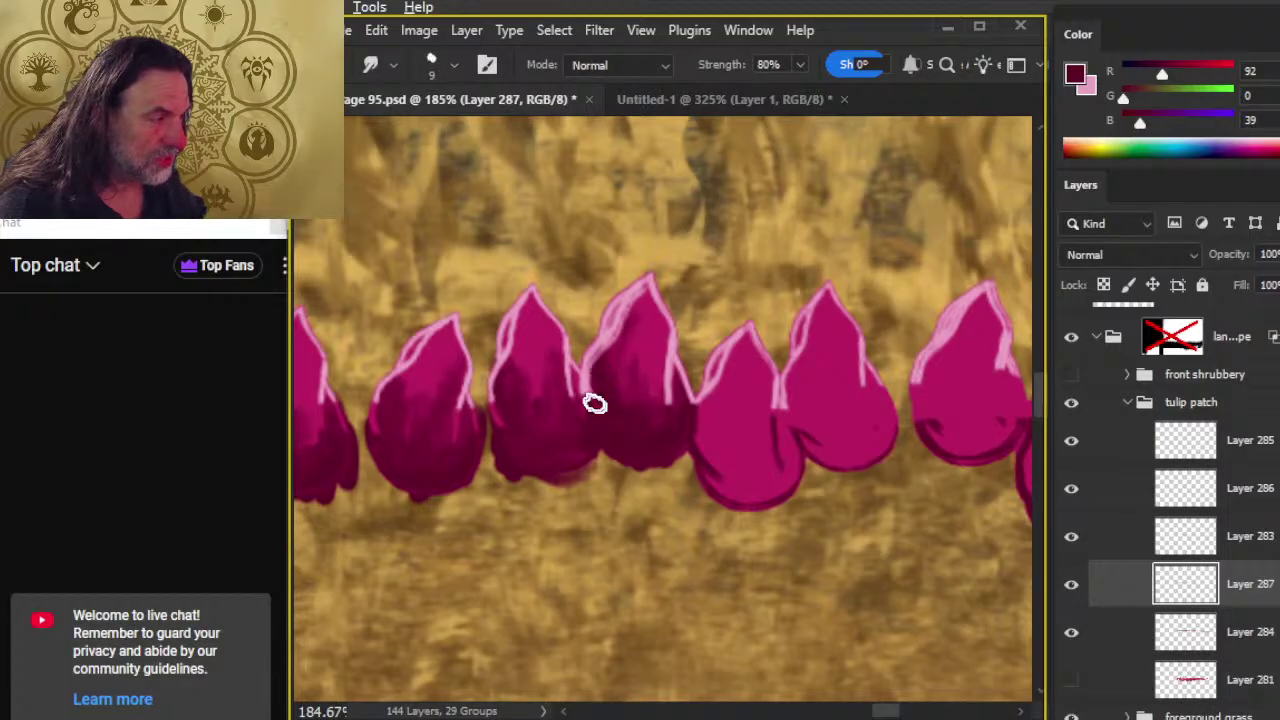
{"action": "mouse_move", "coordinate": [636, 411]}
{"action": "left_mouse_down"}
{"action": "mouse_move", "coordinate": [669, 403]}
{"action": "mouse_move", "coordinate": [676, 415]}
{"action": "mouse_move", "coordinate": [635, 417]}
{"action": "mouse_move", "coordinate": [659, 440]}
{"action": "mouse_move", "coordinate": [621, 378]}
{"action": "mouse_move", "coordinate": [631, 324]}
{"action": "left_mouse_up"}
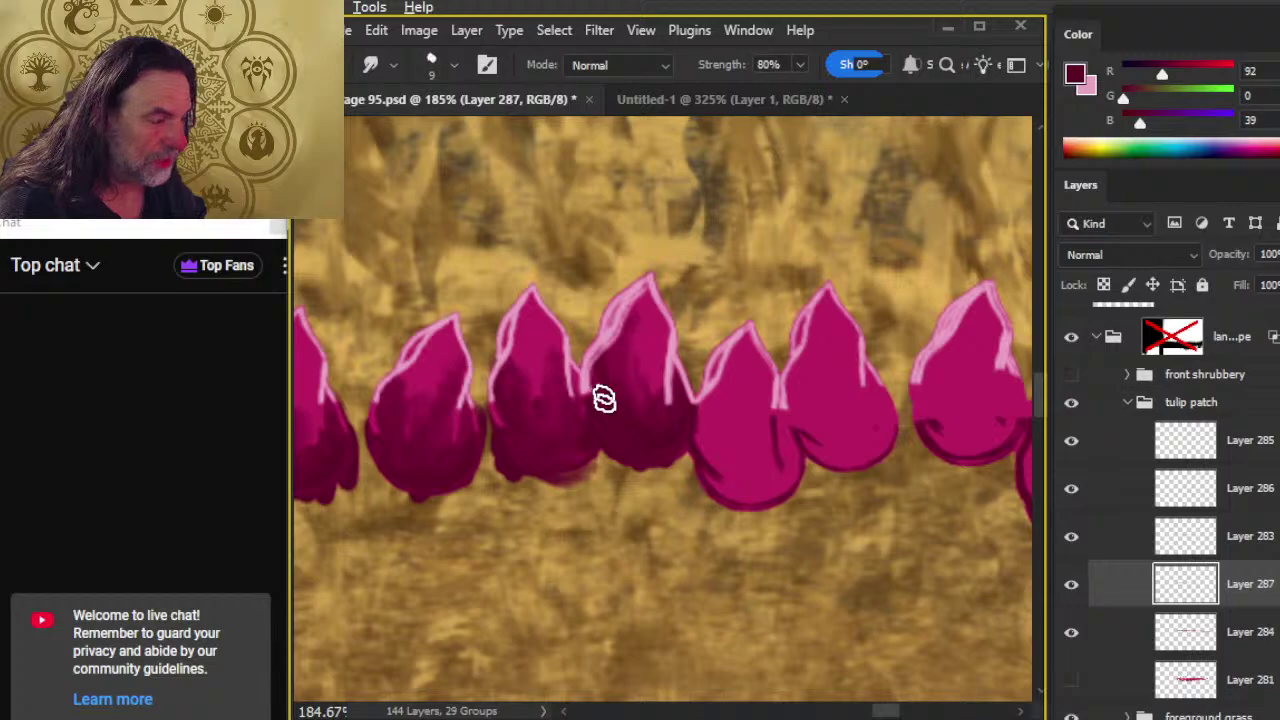
- Paint dark maroon shading on the thirty-fifth and thirty-sixth tulip buds and smudge it into the magenta petals
{"action": "left_click_drag", "start_coordinate": [620, 383], "coordinate": [458, 442]}
{"action": "key", "text": "b"}
{"action": "mouse_move", "coordinate": [530, 415]}
{"action": "left_mouse_down"}
{"action": "mouse_move", "coordinate": [531, 455]}
{"action": "mouse_move", "coordinate": [515, 438]}
{"action": "mouse_move", "coordinate": [530, 468]}
{"action": "mouse_move", "coordinate": [565, 426]}
{"action": "mouse_move", "coordinate": [570, 469]}
{"action": "mouse_move", "coordinate": [591, 470]}
{"action": "mouse_move", "coordinate": [610, 440]}
{"action": "mouse_move", "coordinate": [598, 416]}
{"action": "mouse_move", "coordinate": [601, 458]}
{"action": "mouse_move", "coordinate": [557, 432]}
{"action": "left_mouse_up"}
{"action": "key", "text": "r"}
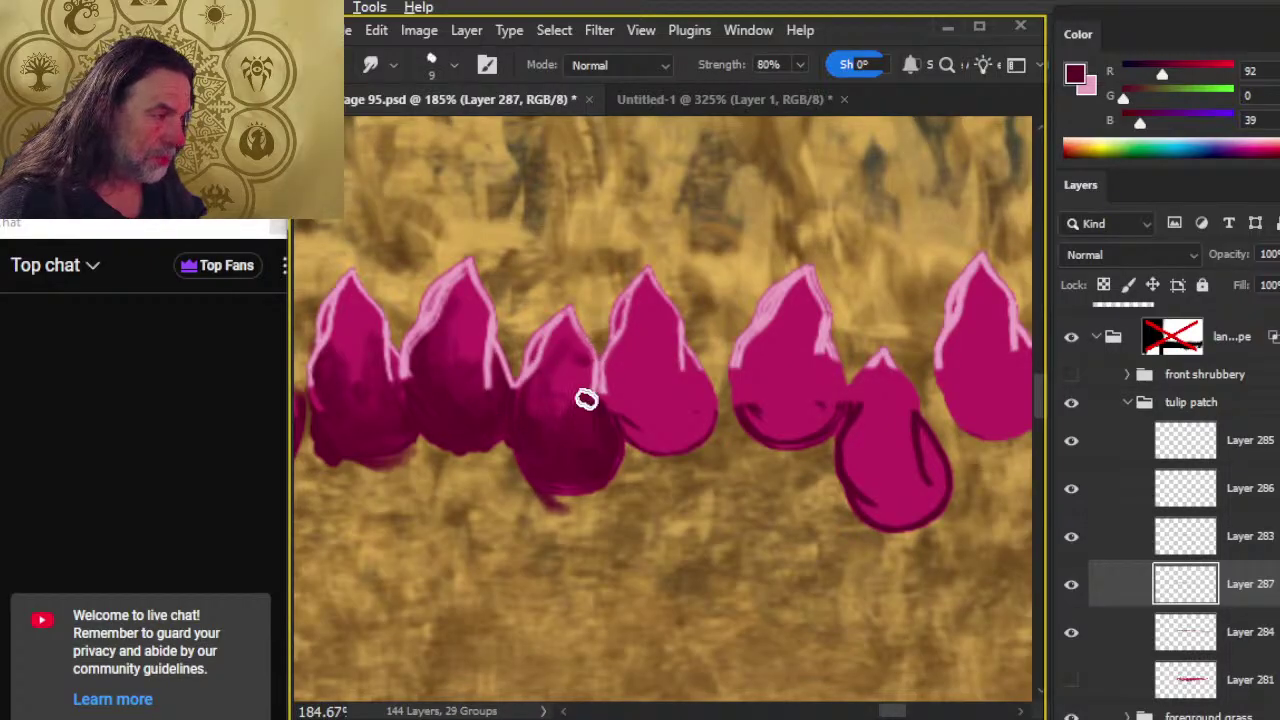
{"action": "left_click_drag", "start_coordinate": [690, 500], "coordinate": [551, 483]}
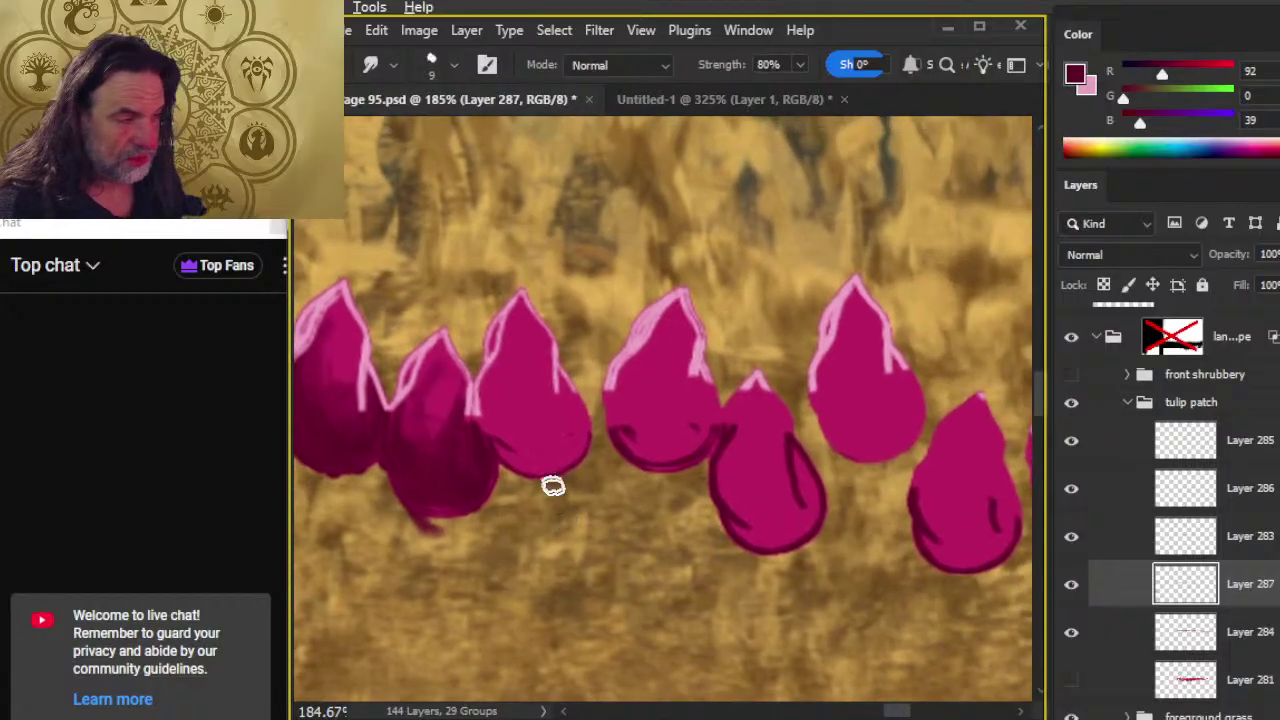
{"action": "key", "text": "b"}
{"action": "mouse_move", "coordinate": [486, 386]}
{"action": "left_mouse_down"}
{"action": "mouse_move", "coordinate": [498, 435]}
{"action": "mouse_move", "coordinate": [533, 473]}
{"action": "mouse_move", "coordinate": [525, 466]}
{"action": "mouse_move", "coordinate": [545, 456]}
{"action": "mouse_move", "coordinate": [539, 473]}
{"action": "mouse_move", "coordinate": [562, 456]}
{"action": "mouse_move", "coordinate": [582, 413]}
{"action": "mouse_move", "coordinate": [571, 433]}
{"action": "mouse_move", "coordinate": [513, 424]}
{"action": "mouse_move", "coordinate": [565, 458]}
{"action": "mouse_move", "coordinate": [578, 442]}
{"action": "mouse_move", "coordinate": [518, 439]}
{"action": "mouse_move", "coordinate": [509, 403]}
{"action": "mouse_move", "coordinate": [505, 417]}
{"action": "mouse_move", "coordinate": [546, 443]}
{"action": "mouse_move", "coordinate": [506, 394]}
{"action": "mouse_move", "coordinate": [539, 444]}
{"action": "mouse_move", "coordinate": [531, 400]}
{"action": "mouse_move", "coordinate": [503, 407]}
{"action": "mouse_move", "coordinate": [519, 300]}
{"action": "left_mouse_up"}
{"action": "key", "text": "r"}
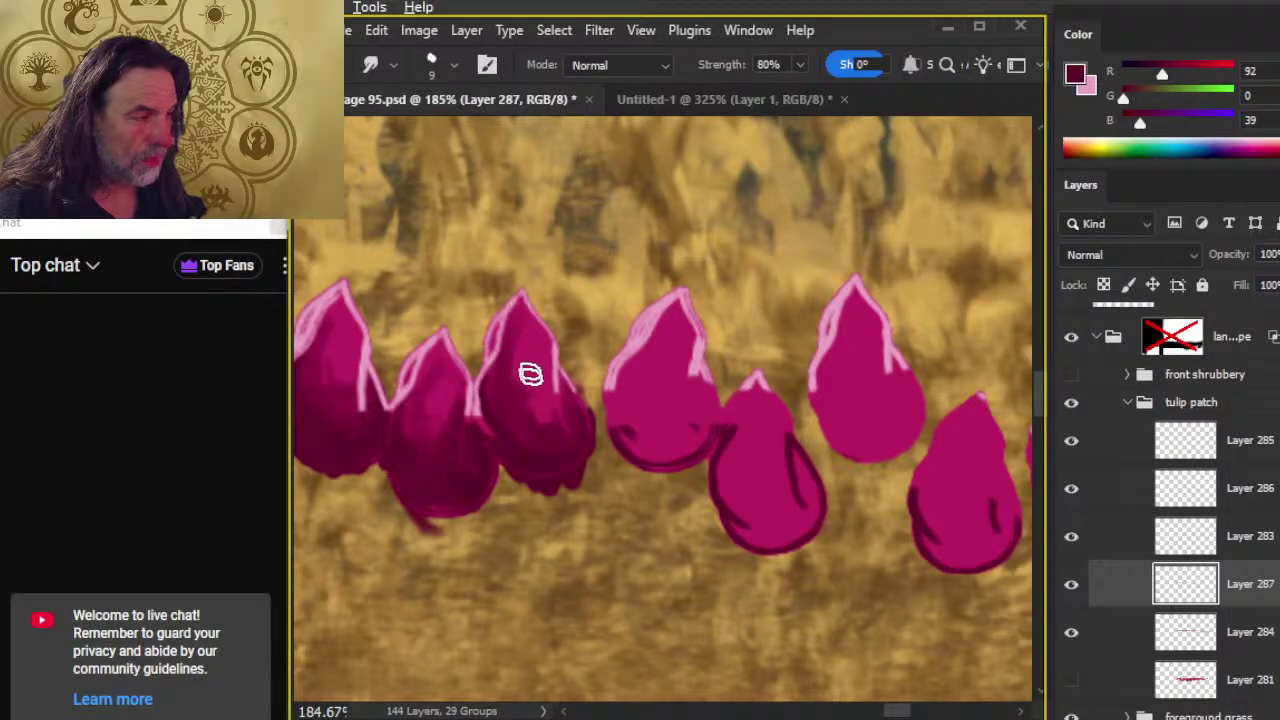
{"action": "mouse_move", "coordinate": [530, 374]}
{"action": "left_mouse_down"}
{"action": "mouse_move", "coordinate": [525, 409]}
{"action": "mouse_move", "coordinate": [565, 405]}
{"action": "left_mouse_up"}
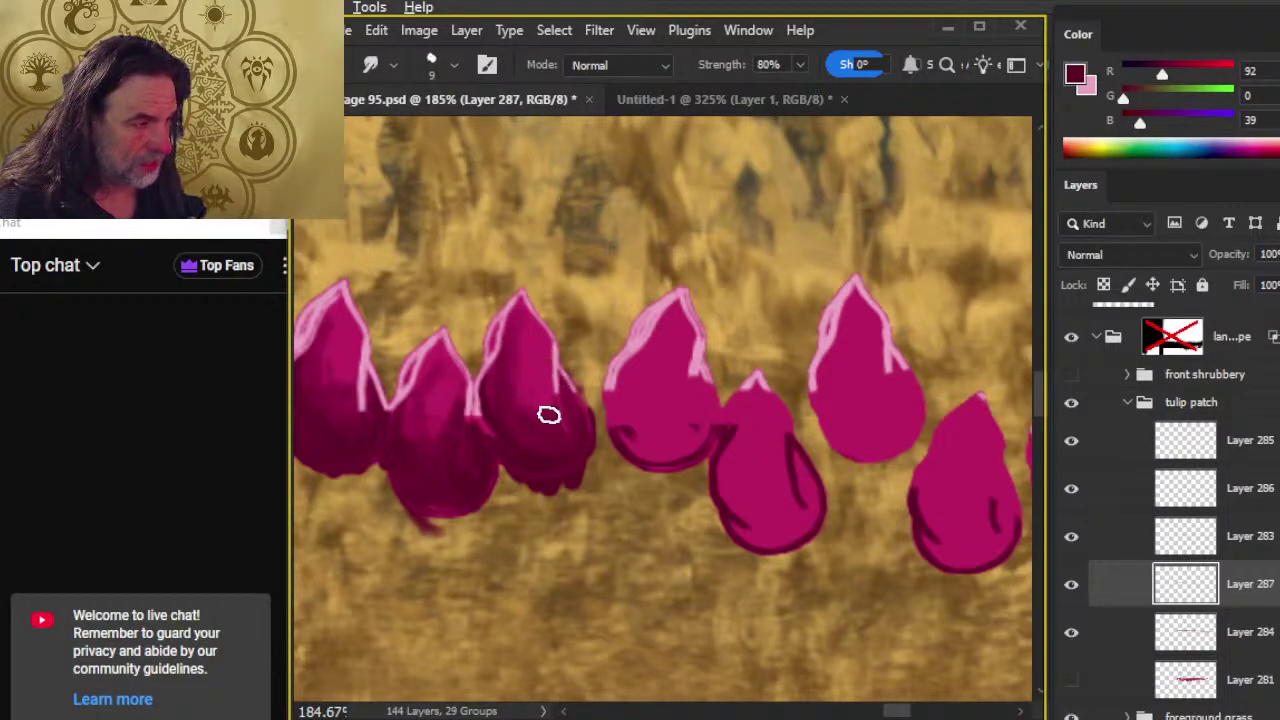
- Shade the thirty-seventh and thirty-eighth tulip buds with dark maroon bases and smudge the color up into the petals
{"action": "left_click_drag", "start_coordinate": [683, 548], "coordinate": [580, 490]}
{"action": "key", "text": "b"}
{"action": "mouse_move", "coordinate": [517, 409]}
{"action": "left_mouse_down"}
{"action": "mouse_move", "coordinate": [530, 359]}
{"action": "mouse_move", "coordinate": [532, 430]}
{"action": "mouse_move", "coordinate": [507, 409]}
{"action": "mouse_move", "coordinate": [523, 368]}
{"action": "mouse_move", "coordinate": [551, 437]}
{"action": "mouse_move", "coordinate": [528, 424]}
{"action": "mouse_move", "coordinate": [552, 438]}
{"action": "mouse_move", "coordinate": [606, 367]}
{"action": "mouse_move", "coordinate": [569, 397]}
{"action": "mouse_move", "coordinate": [535, 371]}
{"action": "mouse_move", "coordinate": [531, 307]}
{"action": "mouse_move", "coordinate": [525, 354]}
{"action": "mouse_move", "coordinate": [542, 384]}
{"action": "mouse_move", "coordinate": [560, 308]}
{"action": "mouse_move", "coordinate": [561, 390]}
{"action": "mouse_move", "coordinate": [516, 370]}
{"action": "mouse_move", "coordinate": [545, 421]}
{"action": "left_mouse_up"}
{"action": "key", "text": "r"}
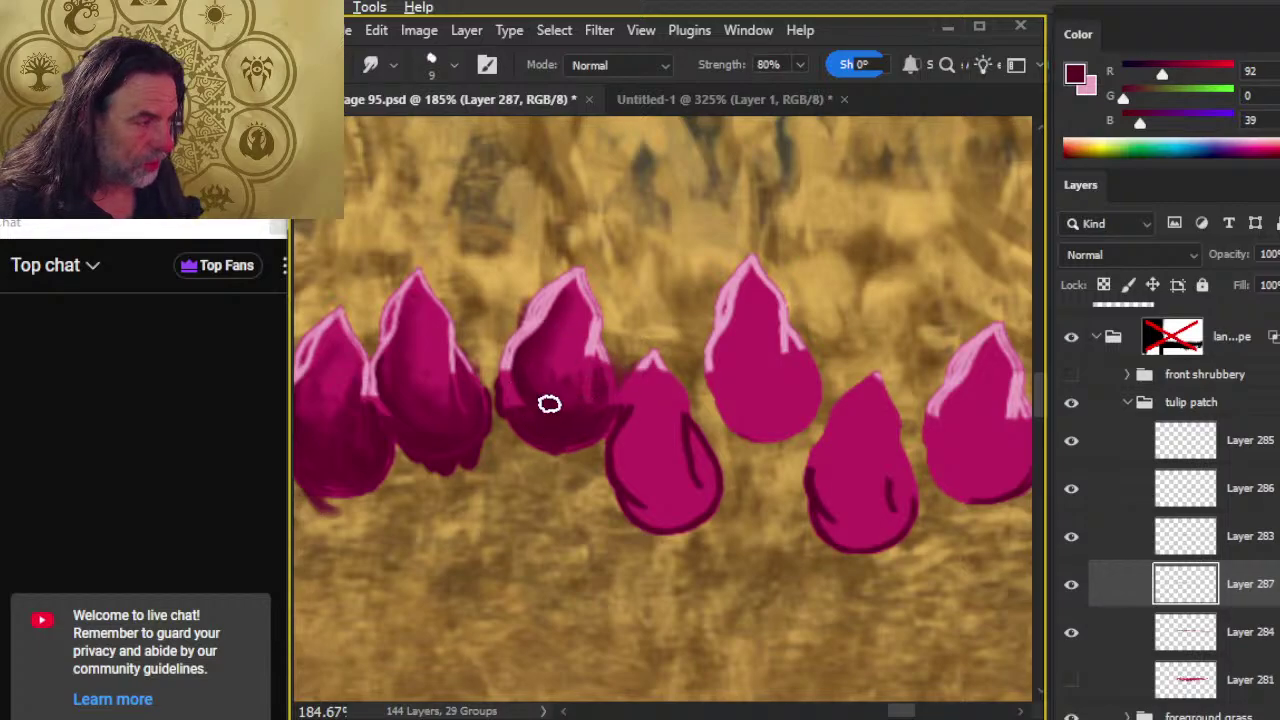
{"action": "left_click_drag", "start_coordinate": [608, 488], "coordinate": [543, 434]}
{"action": "key", "text": "b"}
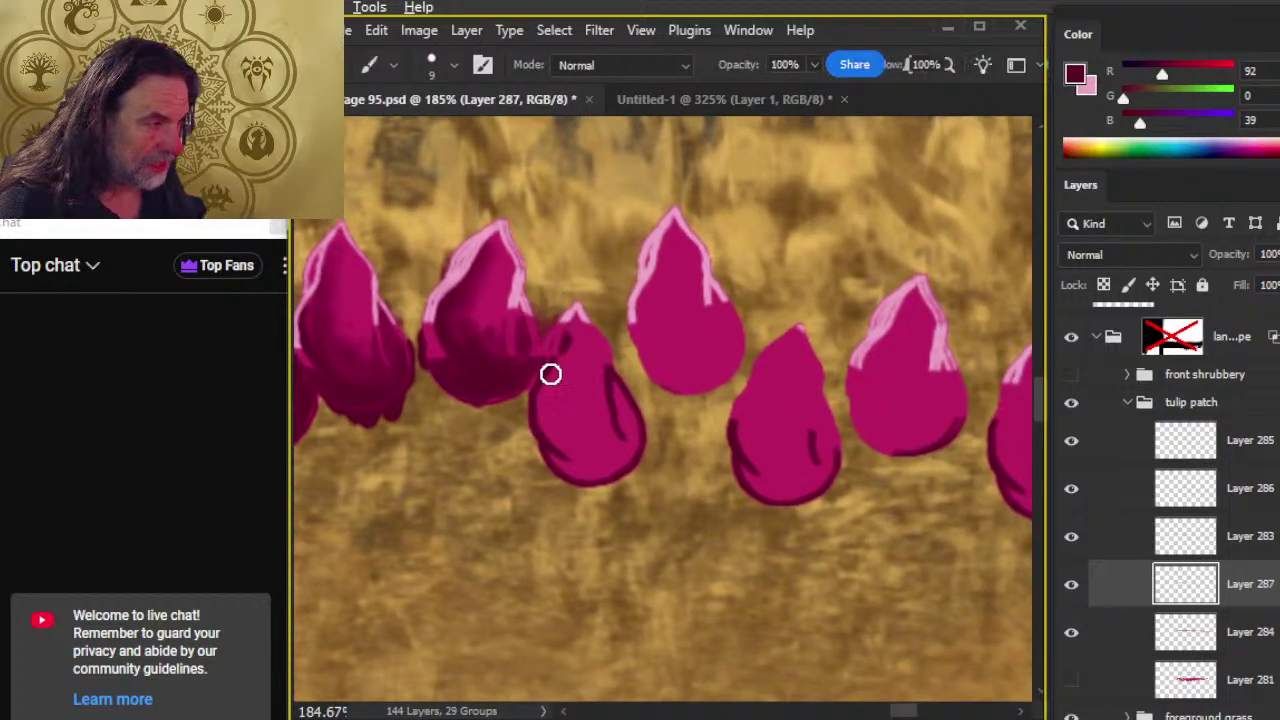
{"action": "mouse_move", "coordinate": [551, 371]}
{"action": "left_mouse_down"}
{"action": "mouse_move", "coordinate": [556, 457]}
{"action": "mouse_move", "coordinate": [617, 457]}
{"action": "mouse_move", "coordinate": [577, 417]}
{"action": "mouse_move", "coordinate": [580, 440]}
{"action": "mouse_move", "coordinate": [607, 441]}
{"action": "mouse_move", "coordinate": [554, 449]}
{"action": "mouse_move", "coordinate": [574, 323]}
{"action": "mouse_move", "coordinate": [550, 416]}
{"action": "left_mouse_up"}
{"action": "key", "text": "r"}
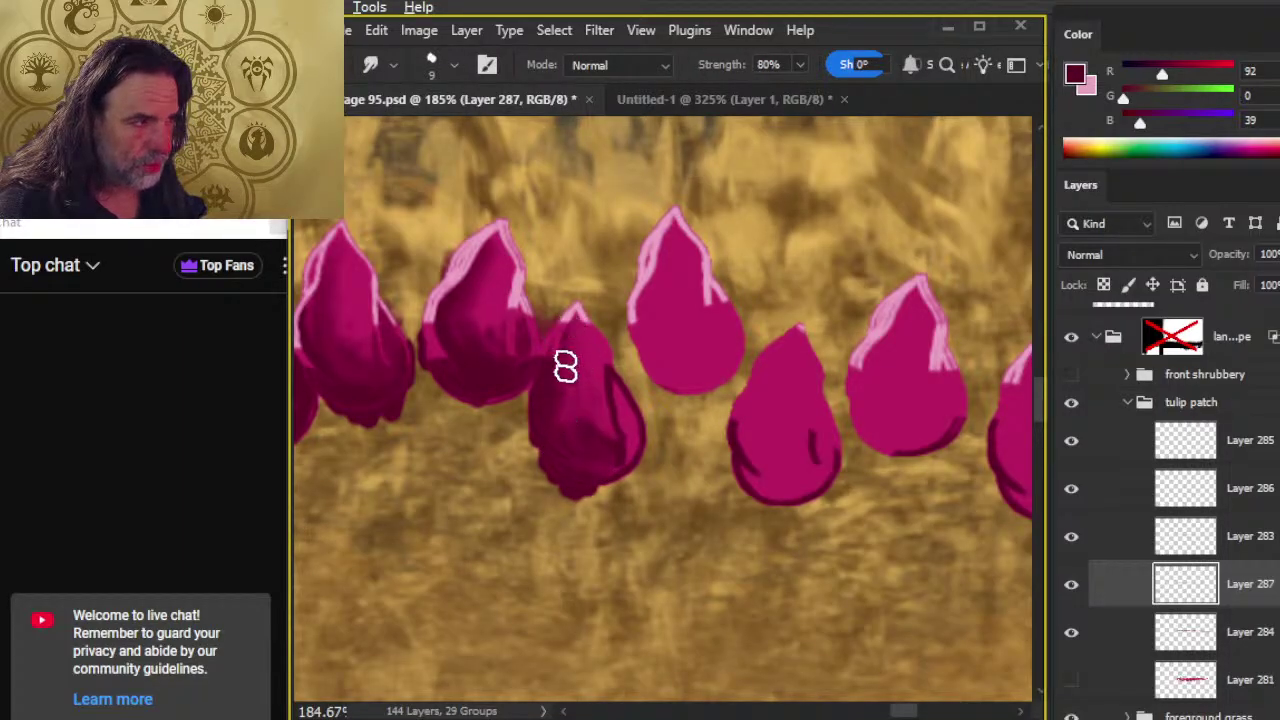
{"action": "left_click_drag", "start_coordinate": [565, 366], "coordinate": [573, 412]}
{"action": "mouse_move", "coordinate": [611, 463]}
{"action": "left_mouse_down"}
{"action": "mouse_move", "coordinate": [623, 417]}
{"action": "mouse_move", "coordinate": [603, 463]}
{"action": "left_mouse_up"}
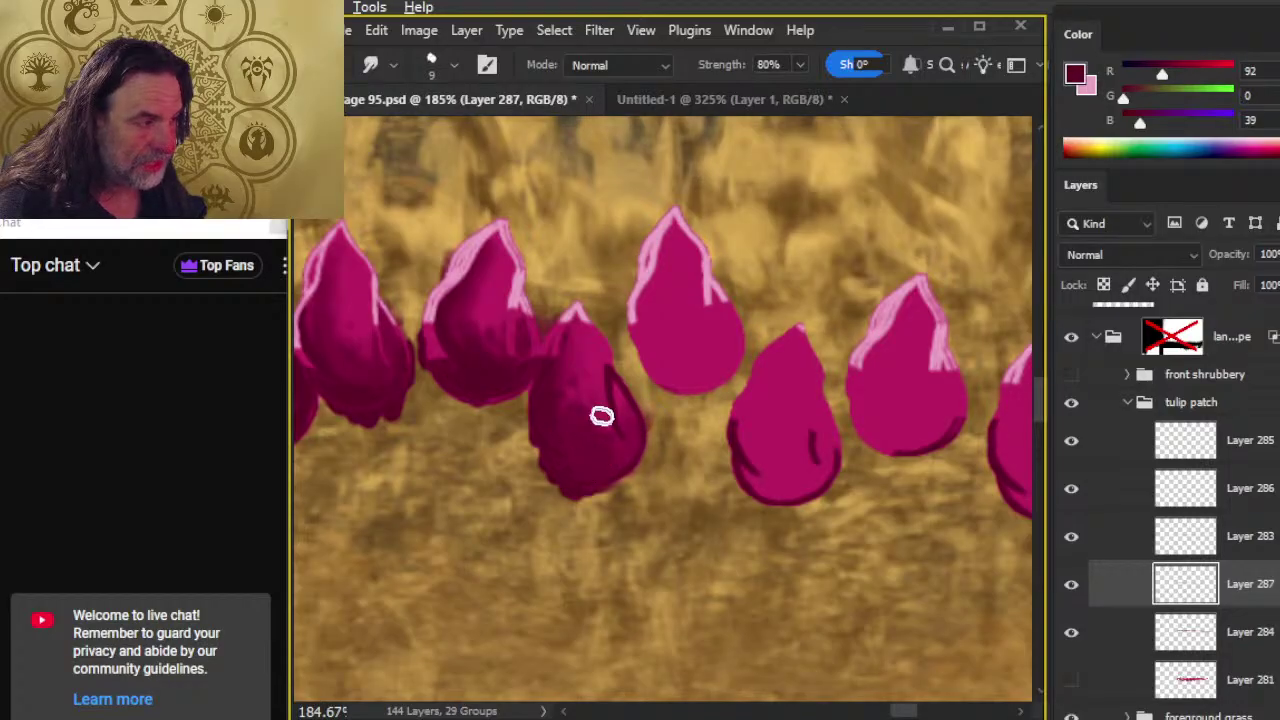
- Paint a dark maroon base on the raised thirty-ninth tulip bud and smudge it upward toward the pink-edged tip
{"action": "left_click_drag", "start_coordinate": [670, 372], "coordinate": [586, 423]}
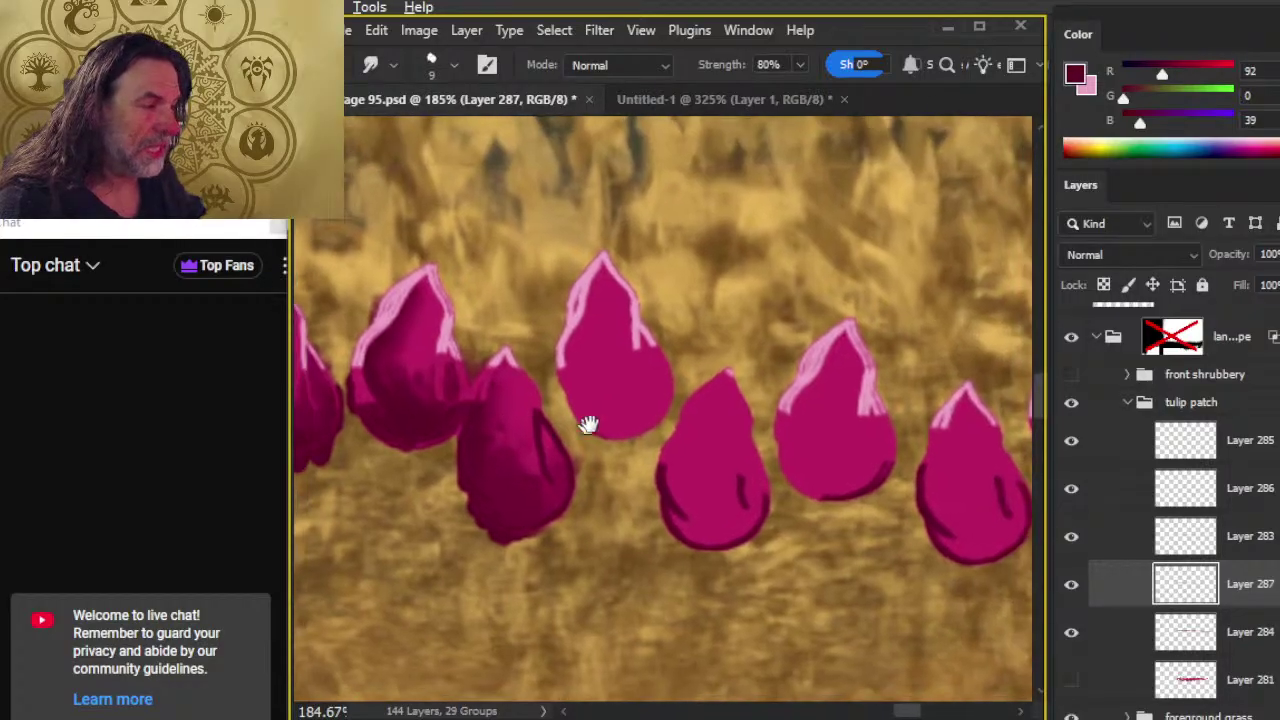
{"action": "key", "text": "b"}
{"action": "mouse_move", "coordinate": [580, 371]}
{"action": "left_mouse_down"}
{"action": "mouse_move", "coordinate": [563, 386]}
{"action": "mouse_move", "coordinate": [620, 419]}
{"action": "mouse_move", "coordinate": [657, 403]}
{"action": "mouse_move", "coordinate": [654, 374]}
{"action": "mouse_move", "coordinate": [566, 374]}
{"action": "mouse_move", "coordinate": [578, 321]}
{"action": "left_mouse_up"}
{"action": "key", "text": "r"}
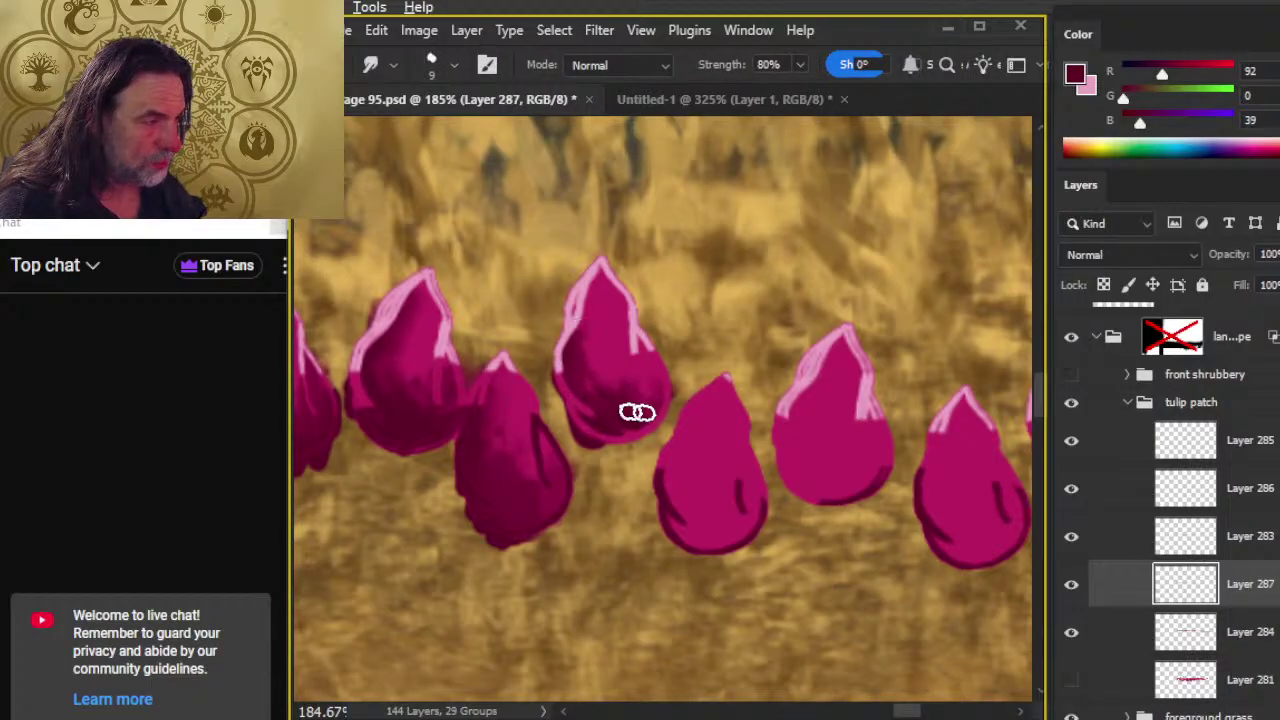
{"action": "mouse_move", "coordinate": [634, 410]}
{"action": "left_mouse_down"}
{"action": "mouse_move", "coordinate": [660, 354]}
{"action": "mouse_move", "coordinate": [649, 326]}
{"action": "left_mouse_up"}
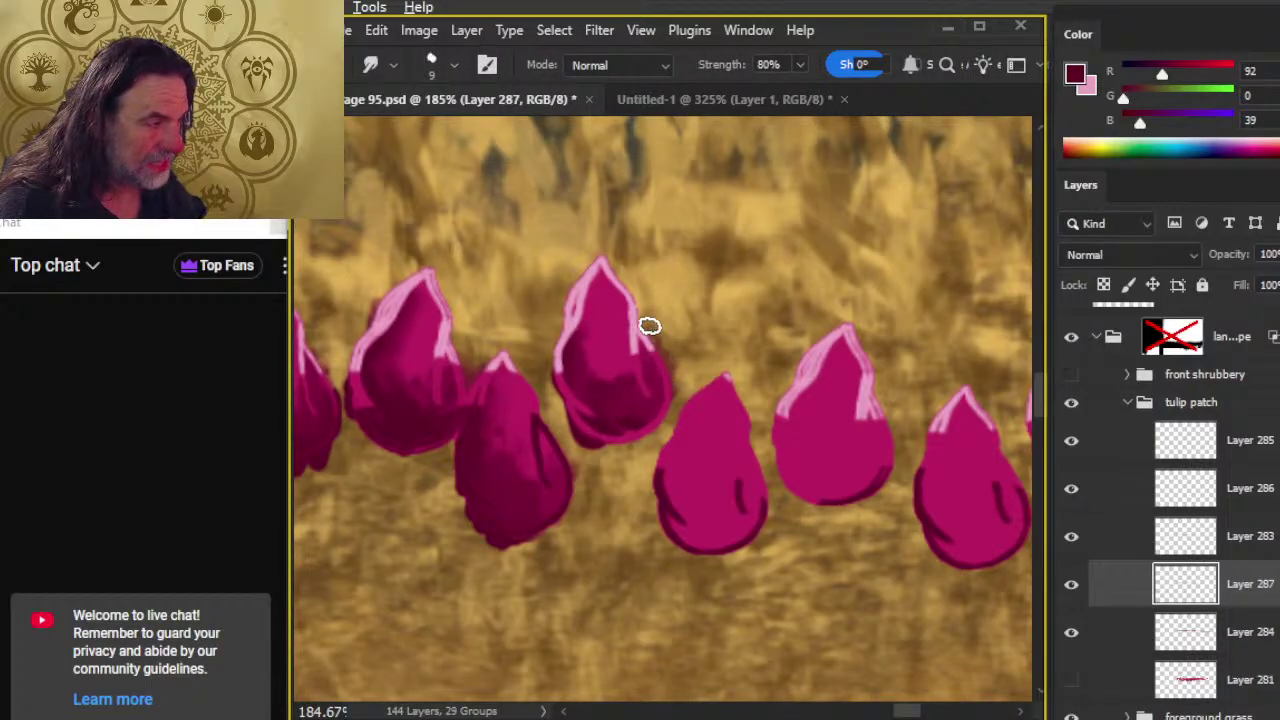
{"action": "left_click_drag", "start_coordinate": [613, 404], "coordinate": [613, 272]}
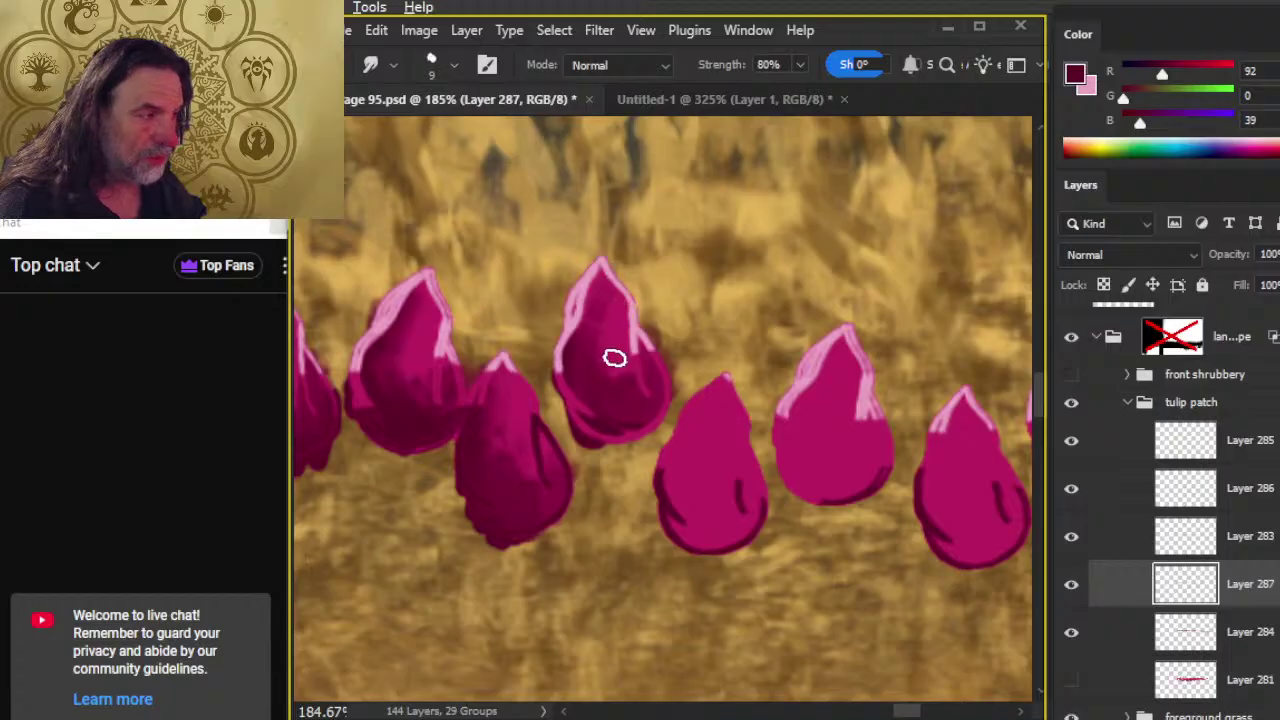
{"action": "left_click_drag", "start_coordinate": [614, 358], "coordinate": [619, 278]}
- Paint dark maroon shading around the base of the fortieth tulip bud and blend it with the Smudge tool
{"action": "left_click_drag", "start_coordinate": [750, 477], "coordinate": [634, 374]}
{"action": "key", "text": "b"}
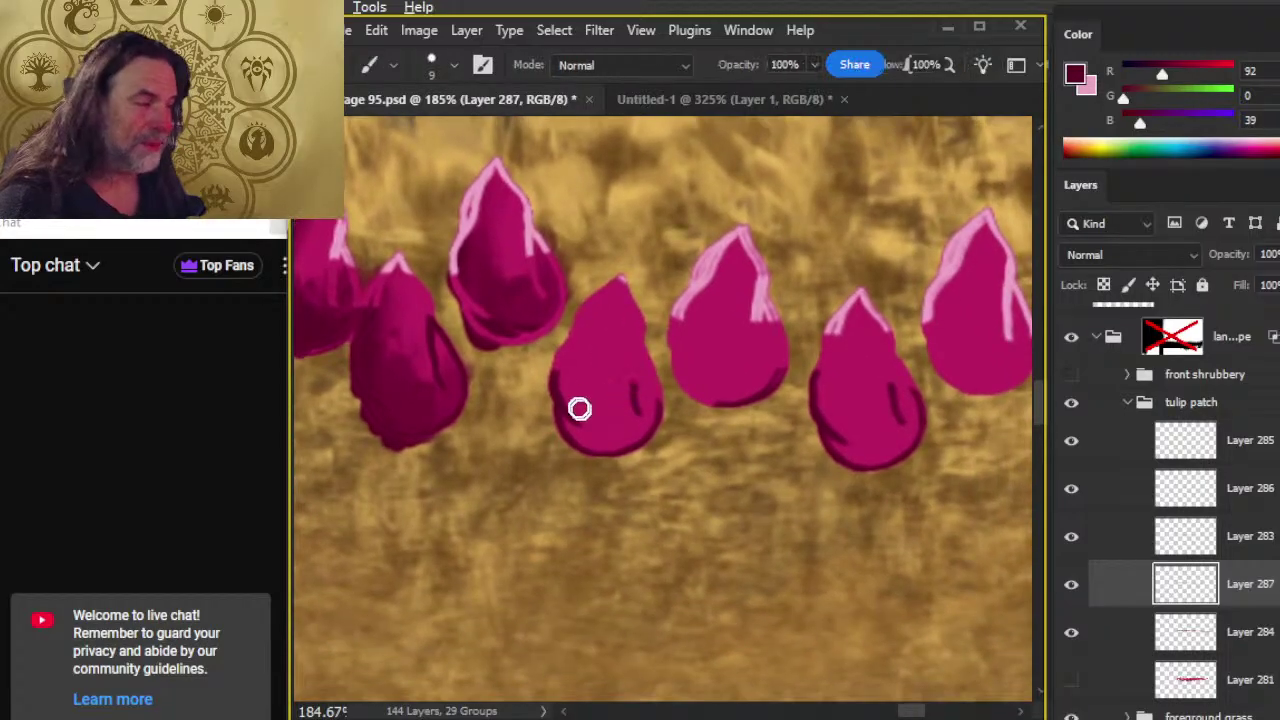
{"action": "mouse_move", "coordinate": [580, 409]}
{"action": "left_mouse_down"}
{"action": "mouse_move", "coordinate": [563, 431]}
{"action": "mouse_move", "coordinate": [611, 420]}
{"action": "mouse_move", "coordinate": [574, 360]}
{"action": "mouse_move", "coordinate": [566, 386]}
{"action": "mouse_move", "coordinate": [617, 414]}
{"action": "mouse_move", "coordinate": [606, 440]}
{"action": "mouse_move", "coordinate": [628, 356]}
{"action": "left_mouse_up"}
{"action": "key", "text": "r"}
{"action": "mouse_move", "coordinate": [628, 456]}
{"action": "left_mouse_down"}
{"action": "mouse_move", "coordinate": [649, 417]}
{"action": "mouse_move", "coordinate": [600, 440]}
{"action": "left_mouse_up"}
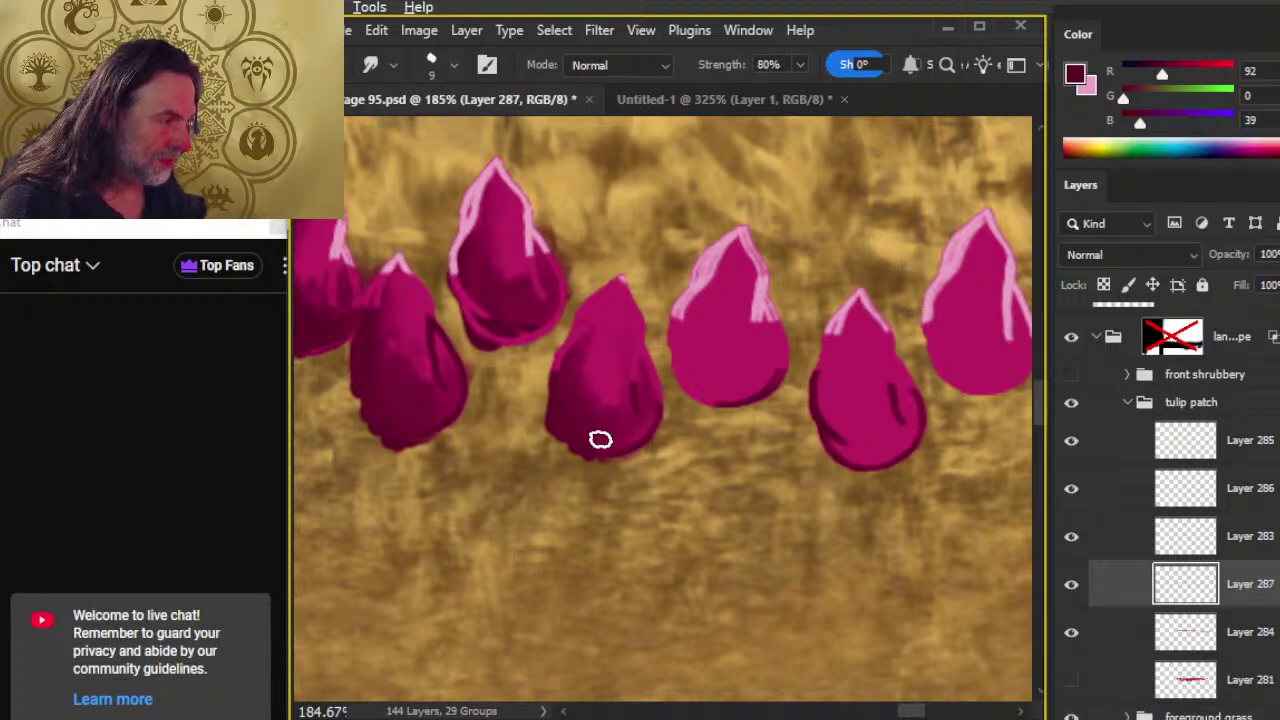
- Shade the forty-first and forty-second tulip buds with dark maroon and smudge it into the magenta petals
{"action": "key", "text": "z"}
{"action": "left_click_drag", "start_coordinate": [663, 509], "coordinate": [771, 480]}
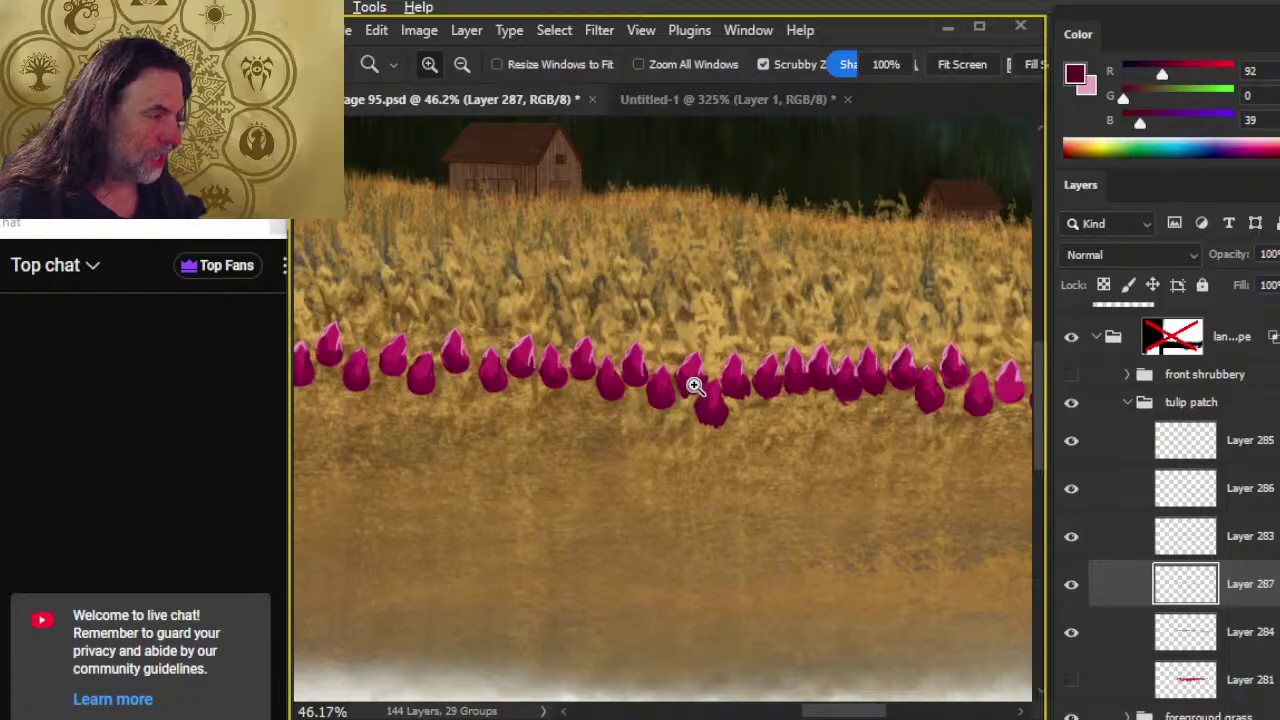
{"action": "left_click_drag", "start_coordinate": [700, 491], "coordinate": [513, 472]}
{"action": "left_click_drag", "start_coordinate": [477, 380], "coordinate": [505, 445]}
{"action": "key", "text": "b"}
{"action": "key", "text": "r"}
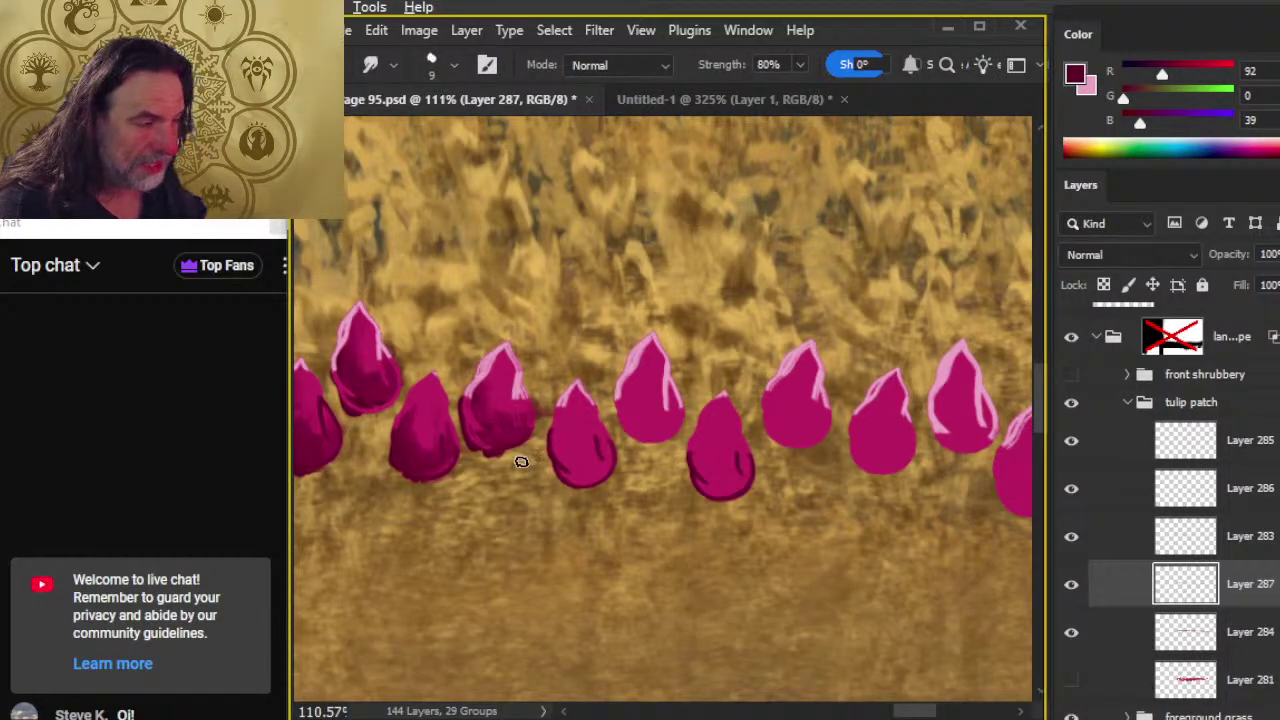
{"action": "key", "text": "b"}
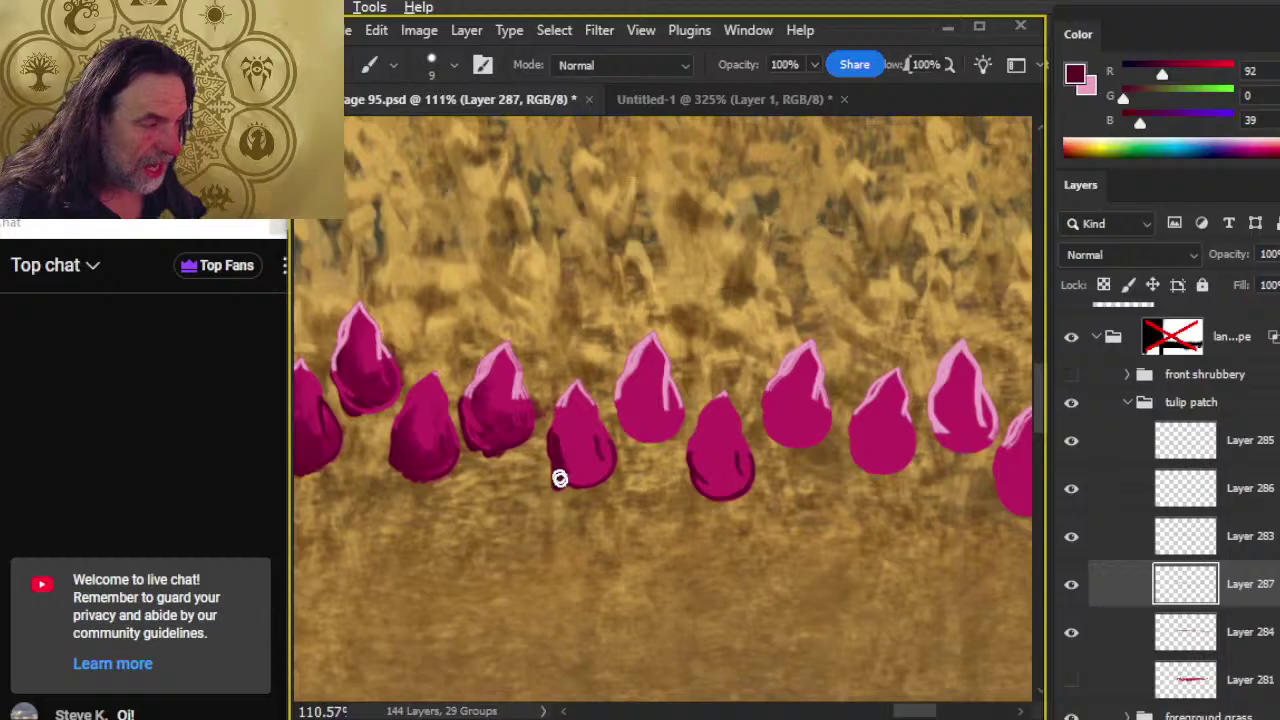
{"action": "key", "text": "r"}
{"action": "left_click_drag", "start_coordinate": [619, 452], "coordinate": [571, 467]}
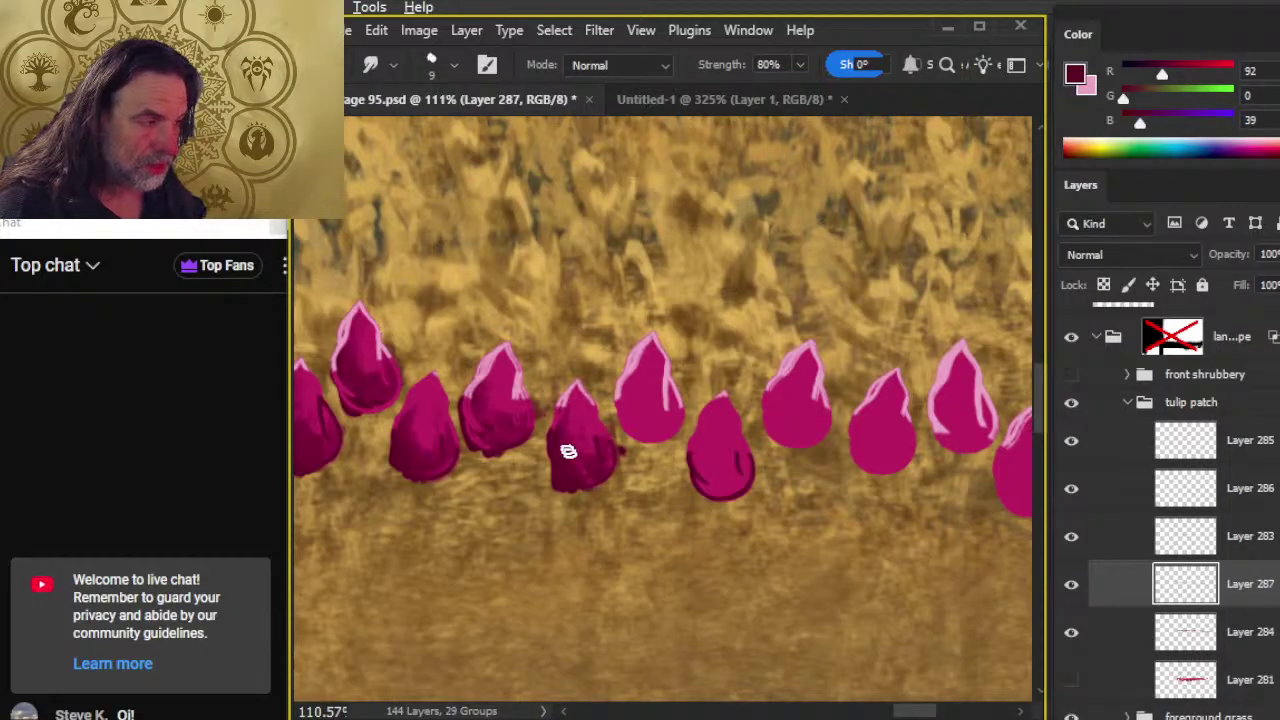
- Paint dark maroon bases on the forty-third and forty-fourth tulip buds and smudge them upward
{"action": "scroll", "coordinate": [545, 555], "scroll_direction": "right", "scroll_amount": 3}
{"action": "scroll", "coordinate": [545, 555], "scroll_direction": "up", "scroll_amount": 2}
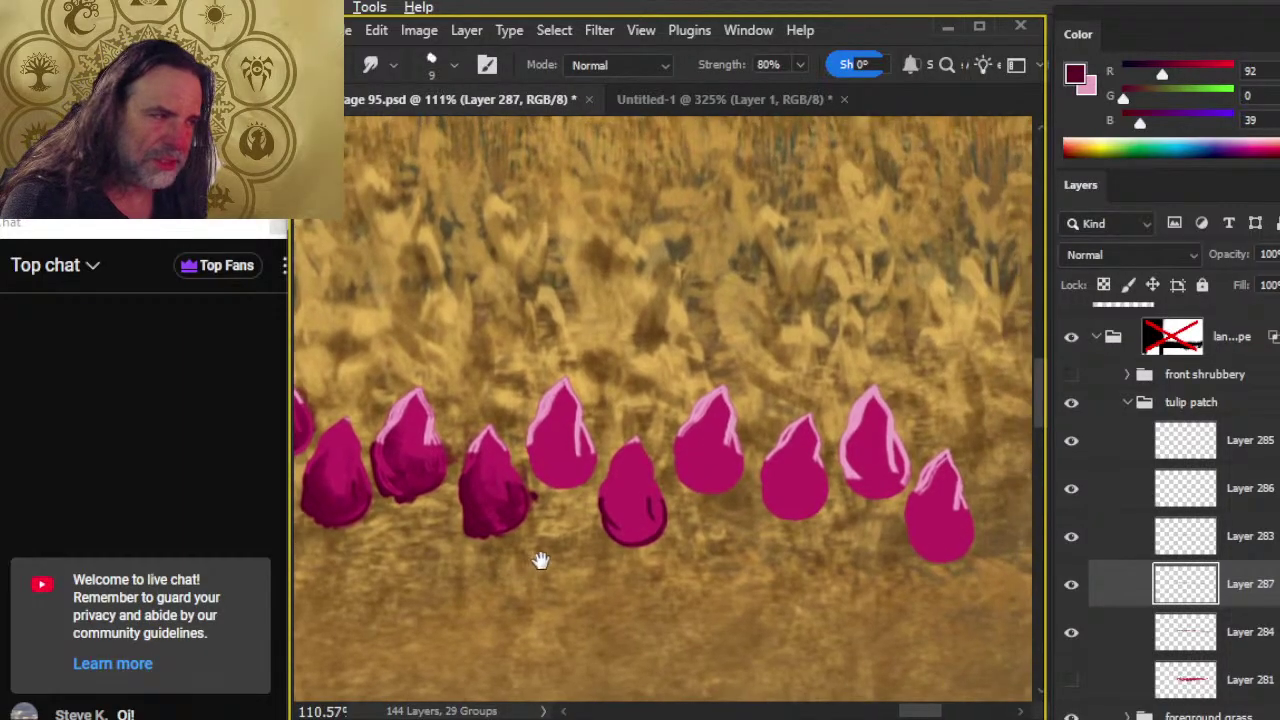
{"action": "key", "text": "b"}
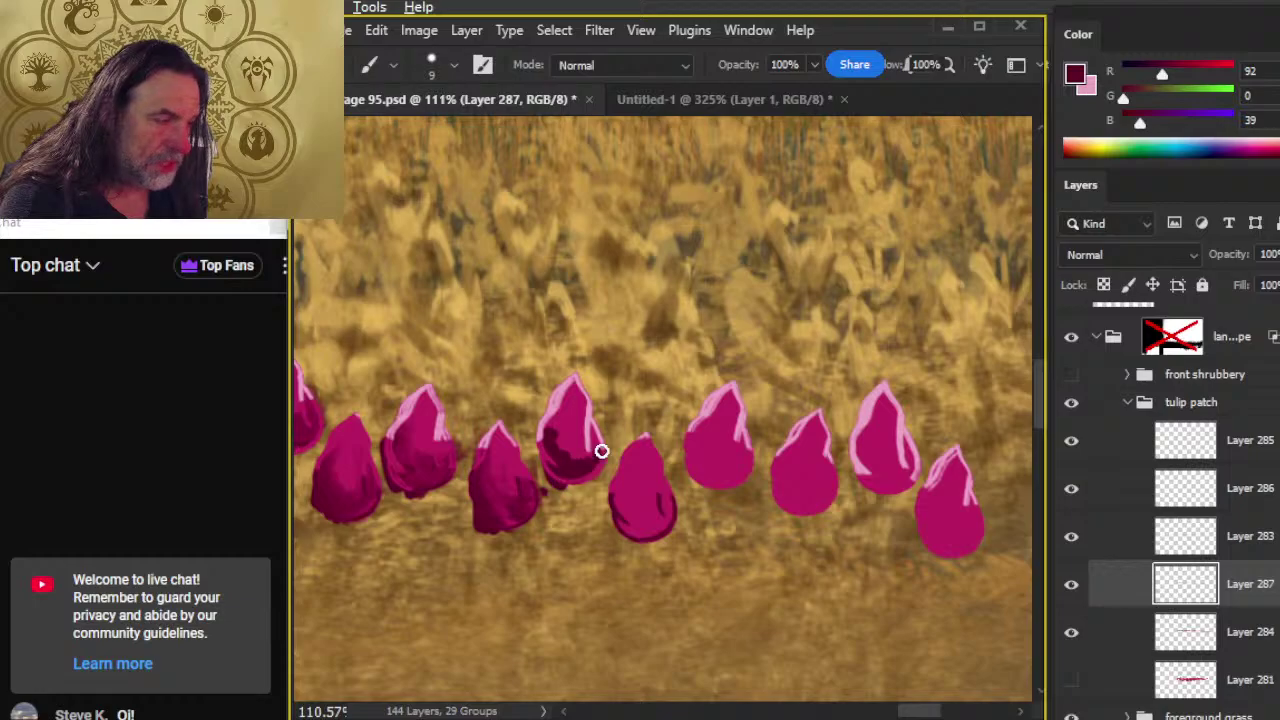
{"action": "key", "text": "r"}
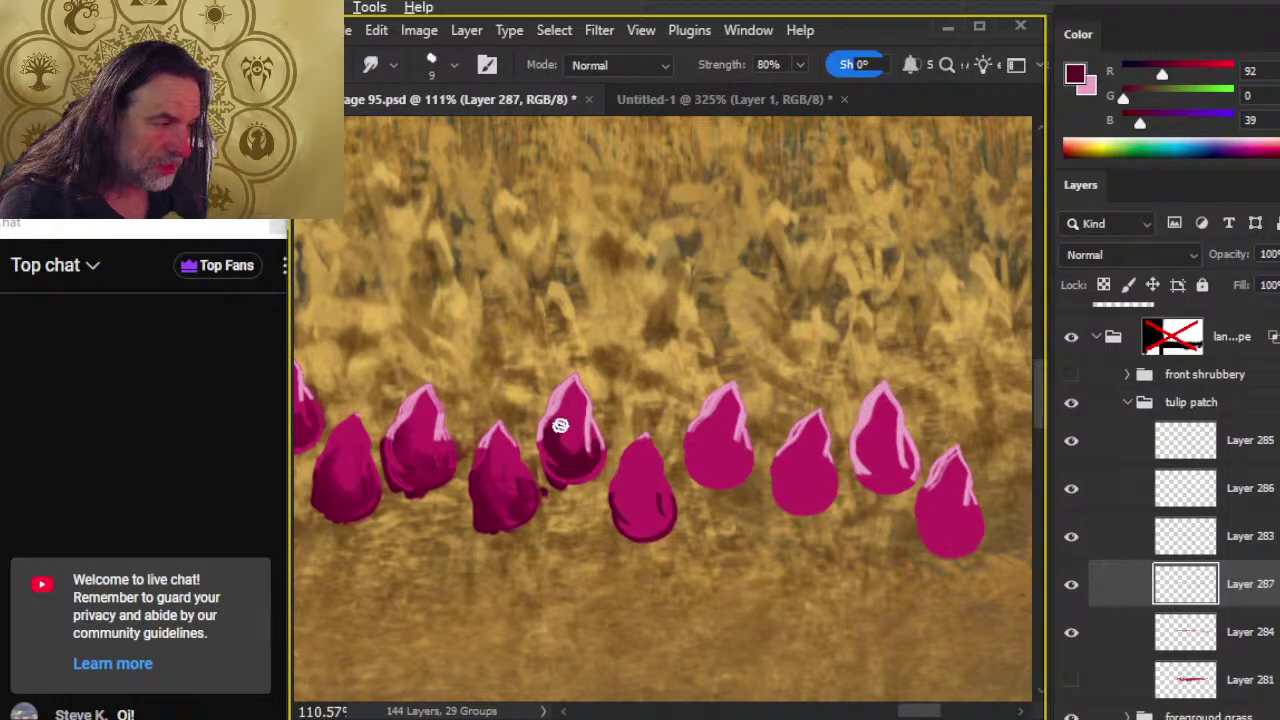
{"action": "left_click_drag", "start_coordinate": [568, 456], "coordinate": [588, 398]}
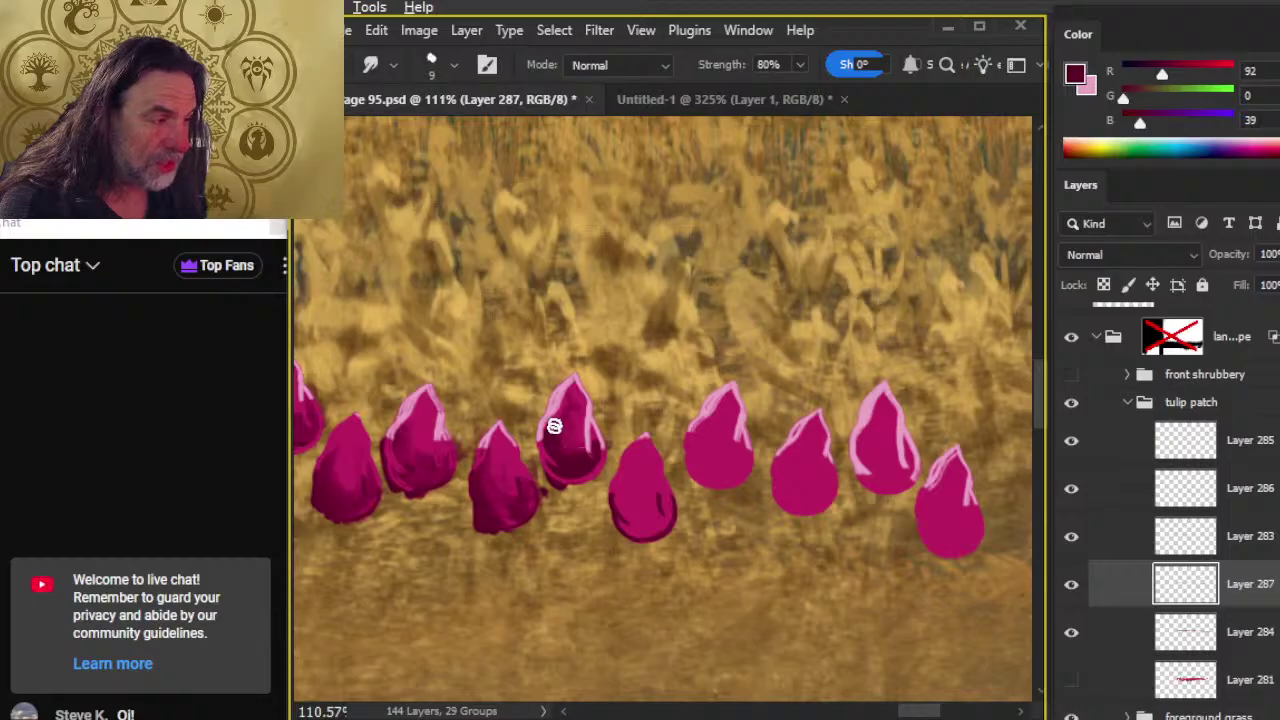
{"action": "mouse_move", "coordinate": [612, 510]}
{"action": "left_mouse_down"}
{"action": "mouse_move", "coordinate": [558, 434]}
{"action": "mouse_move", "coordinate": [580, 490]}
{"action": "mouse_move", "coordinate": [609, 468]}
{"action": "mouse_move", "coordinate": [565, 465]}
{"action": "mouse_move", "coordinate": [582, 403]}
{"action": "mouse_move", "coordinate": [588, 491]}
{"action": "left_mouse_up"}
{"action": "key", "text": "b"}
{"action": "key", "text": "r"}
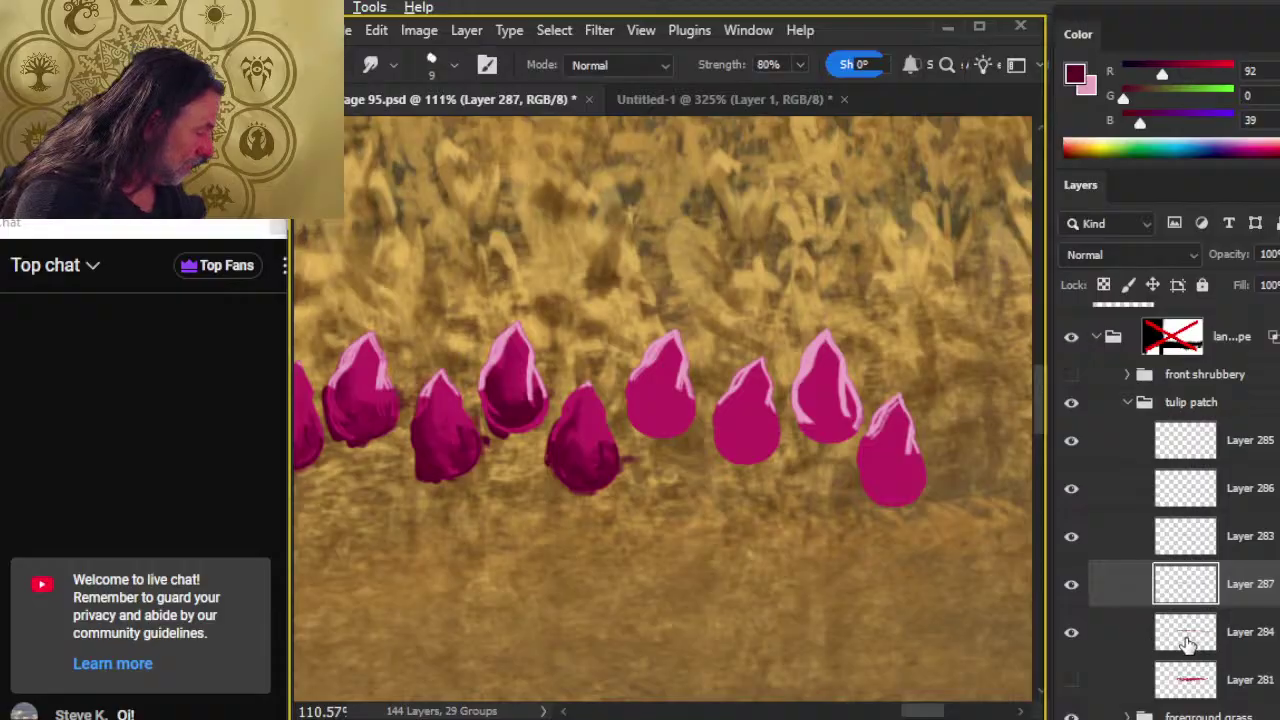
- Select the area outside the buds on Layer 284 with the Magic Wand, delete the shading spill from Layer 287, and deselect
{"action": "left_click", "coordinate": [1155, 641]}
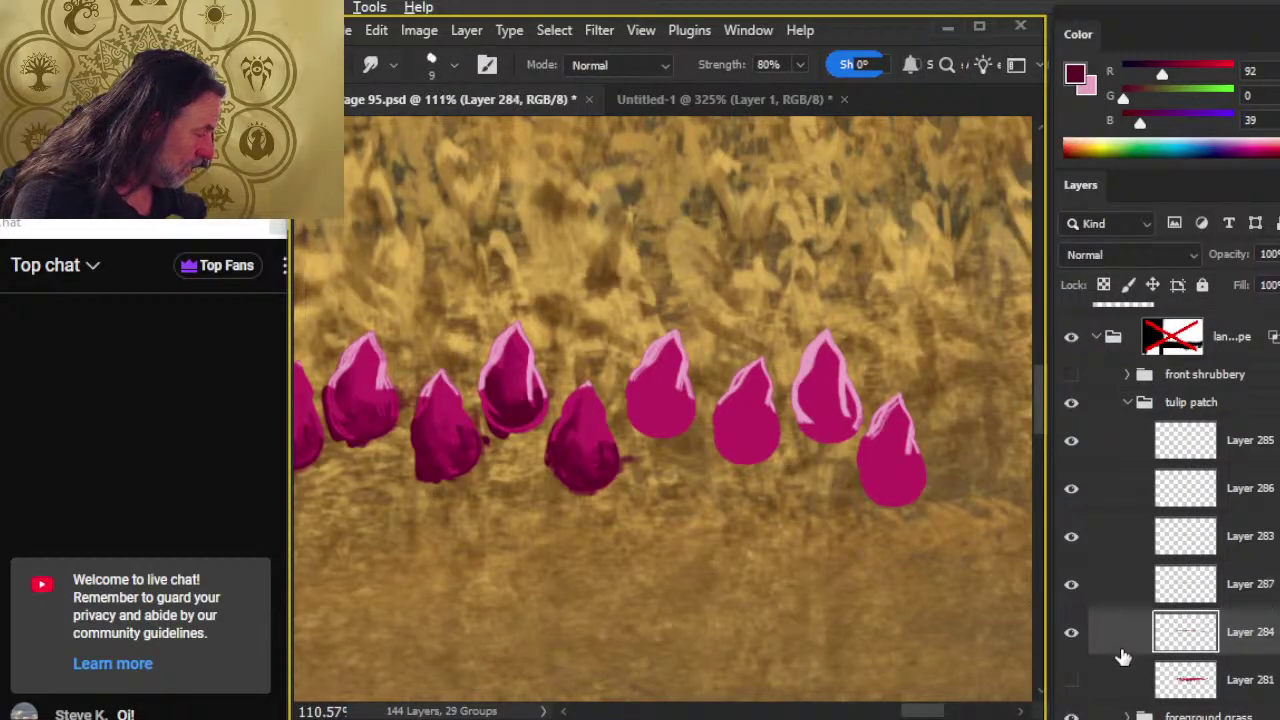
{"action": "key", "text": "b"}
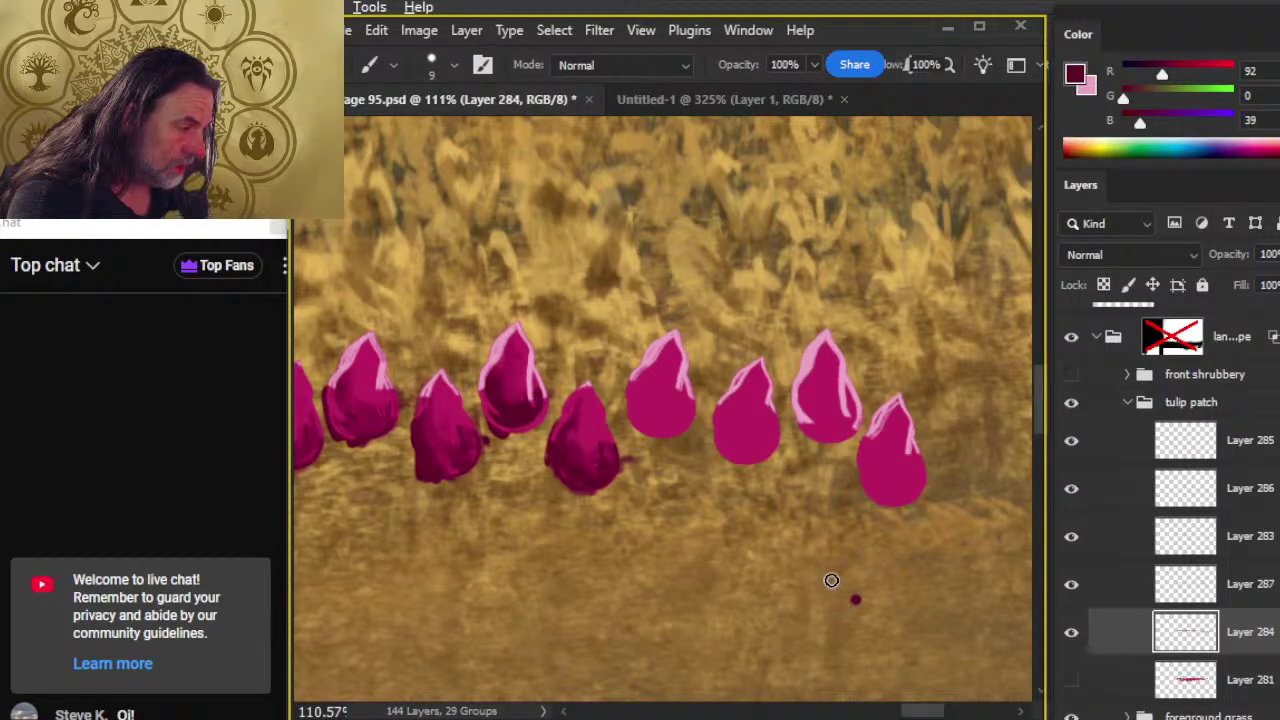
{"action": "key", "text": "w"}
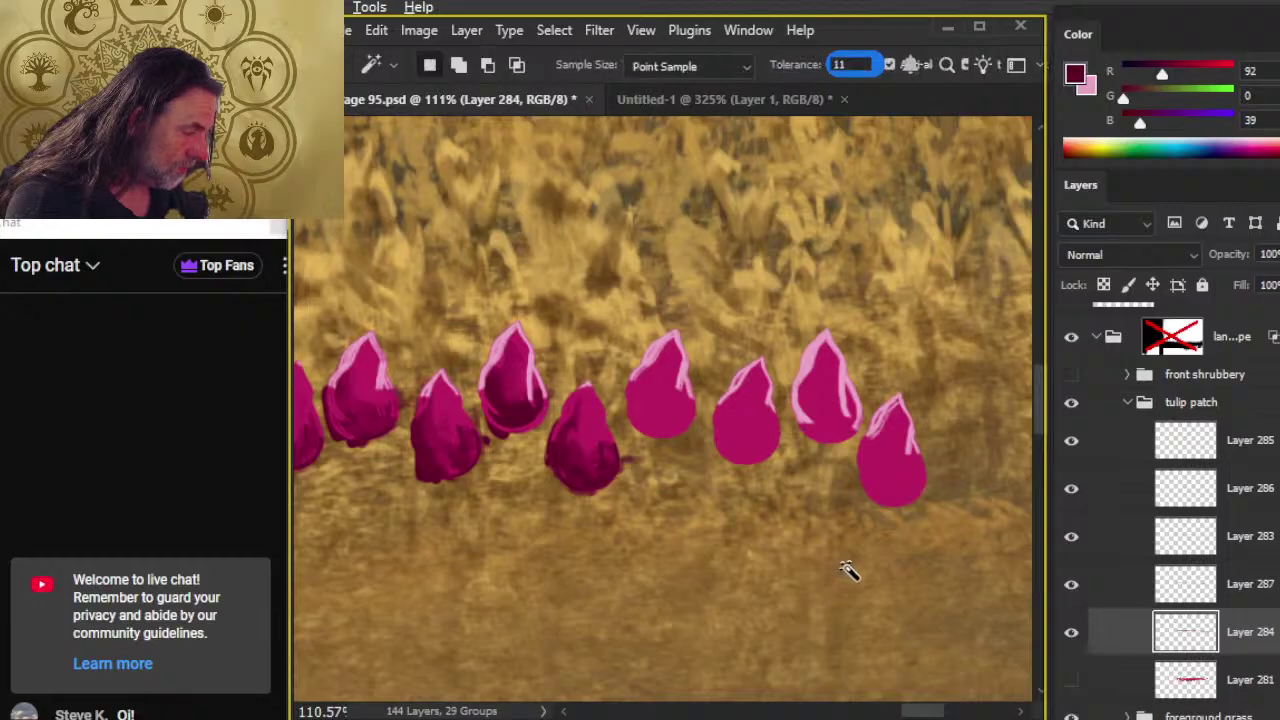
{"action": "left_click", "coordinate": [851, 584]}
{"action": "left_click", "coordinate": [1110, 591]}
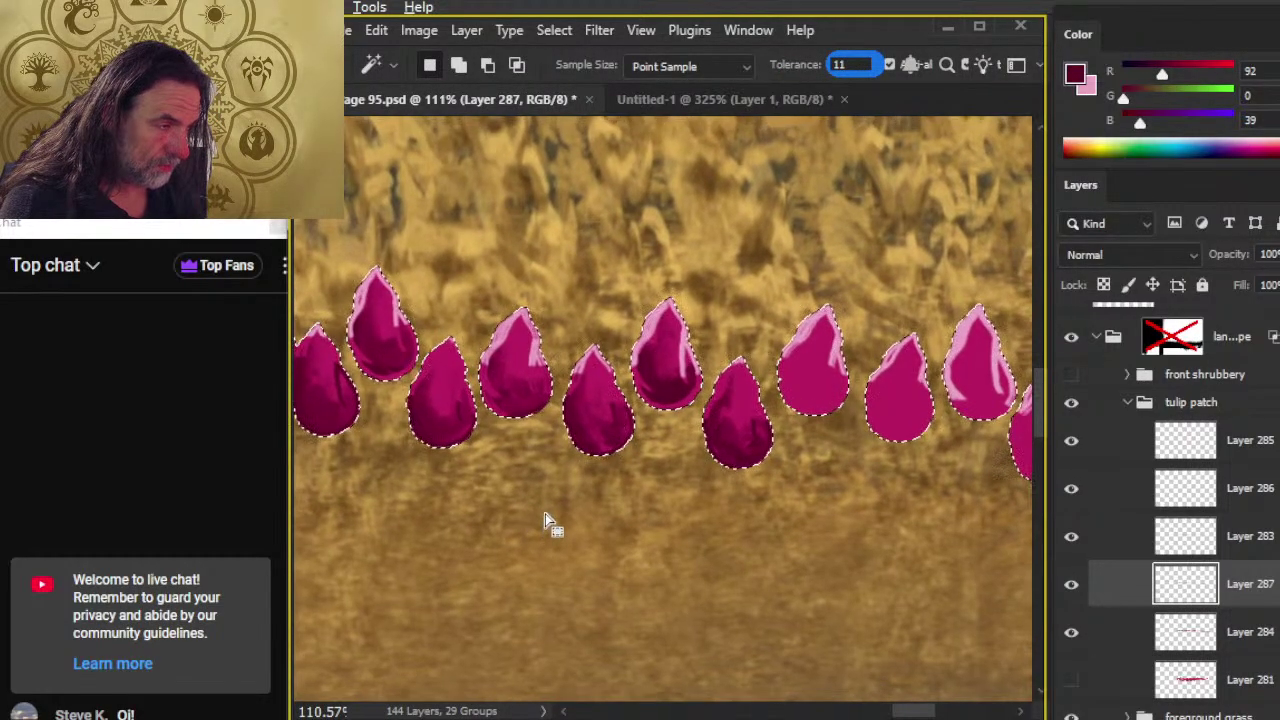
{"action": "key", "text": "l"}
- Hide Layer 285 and briefly show the front shrubbery group to examine the shaded tulip row within the landscape
{"action": "left_click", "coordinate": [1128, 500]}
{"action": "left_click", "coordinate": [1071, 442]}
{"action": "mouse_move", "coordinate": [705, 542]}
{"action": "left_mouse_down"}
{"action": "mouse_move", "coordinate": [805, 575]}
{"action": "mouse_move", "coordinate": [706, 557]}
{"action": "mouse_move", "coordinate": [620, 560]}
{"action": "mouse_move", "coordinate": [614, 572]}
{"action": "left_mouse_up"}
{"action": "key", "text": "z"}
{"action": "left_click_drag", "start_coordinate": [526, 608], "coordinate": [612, 401]}
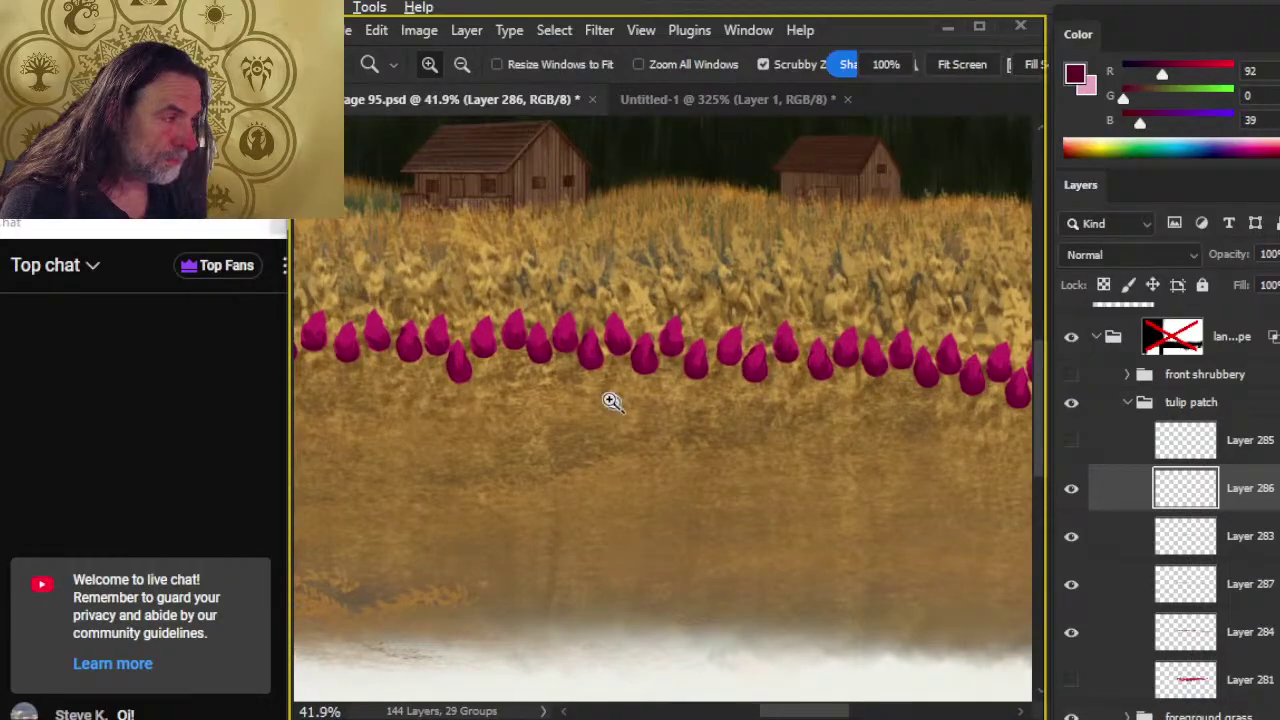
{"action": "left_click", "coordinate": [1071, 375]}
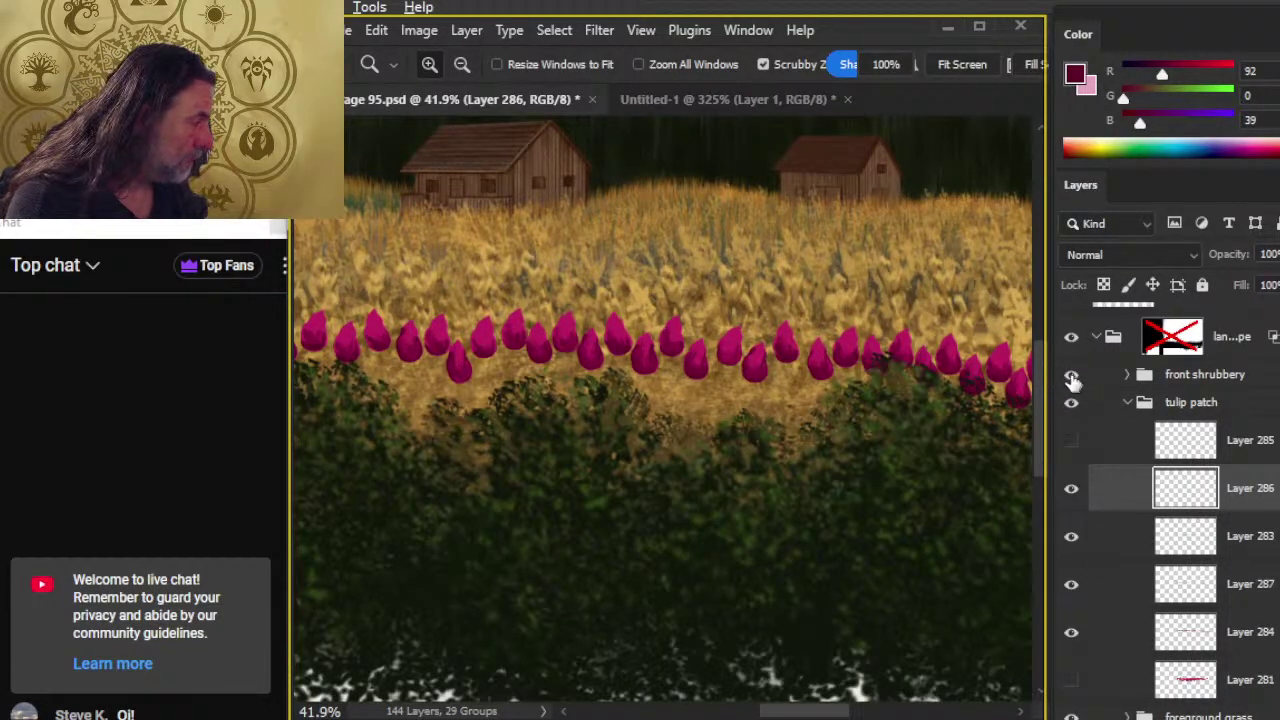
{"action": "left_click", "coordinate": [1071, 374]}
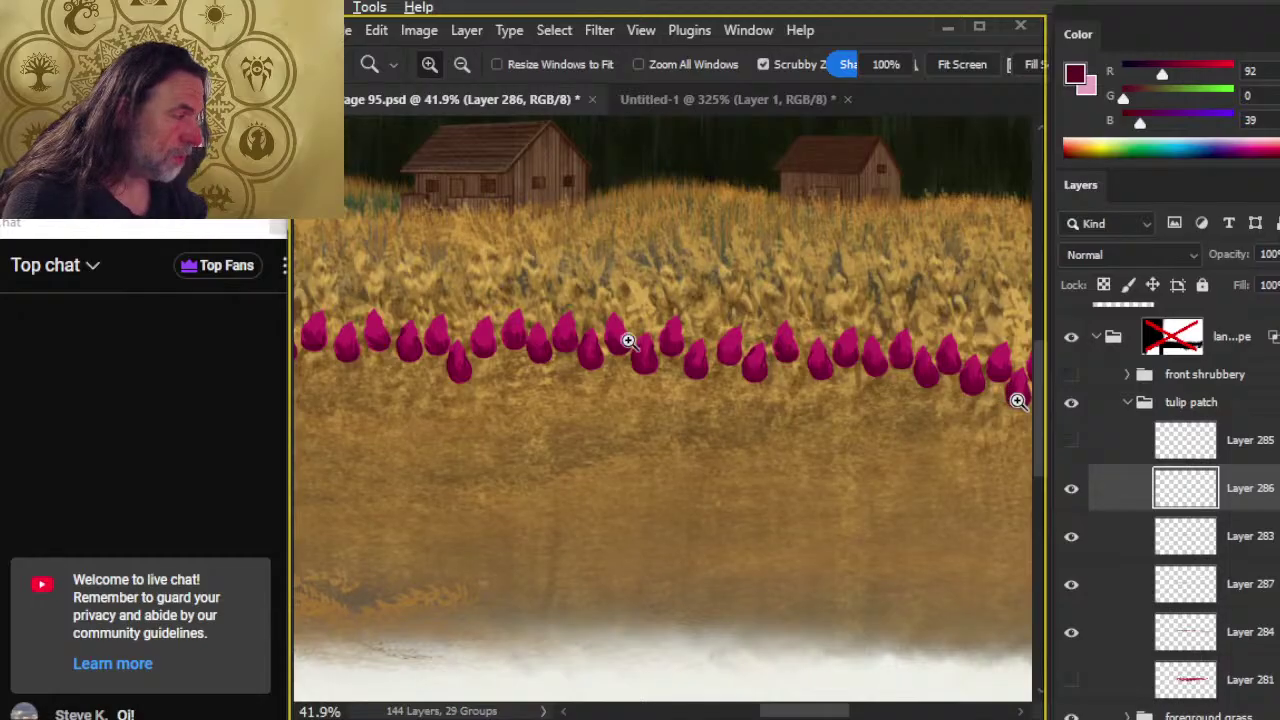
- Show Layer 285 again, toggle Layer 287's visibility to check the shading at the row's end, and make Layer 287 active
{"action": "left_click_drag", "start_coordinate": [874, 503], "coordinate": [362, 474]}
{"action": "left_click_drag", "start_coordinate": [789, 420], "coordinate": [417, 463]}
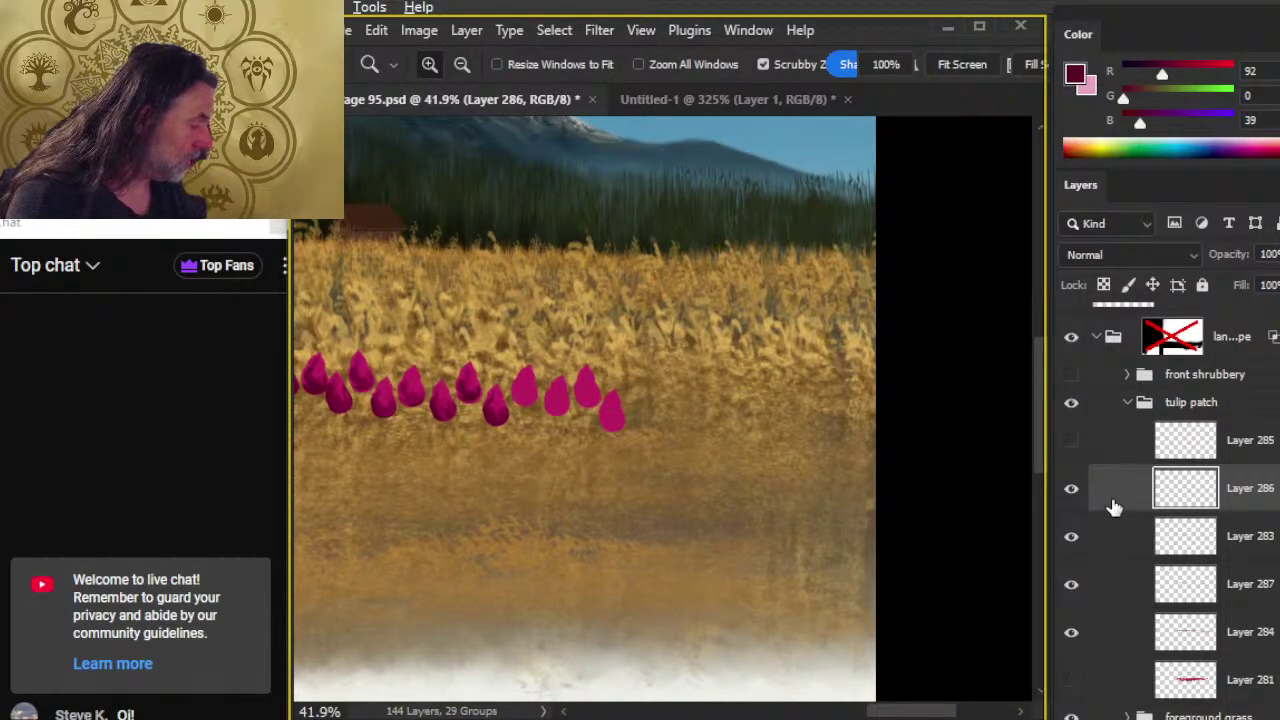
{"action": "left_click", "coordinate": [1073, 449]}
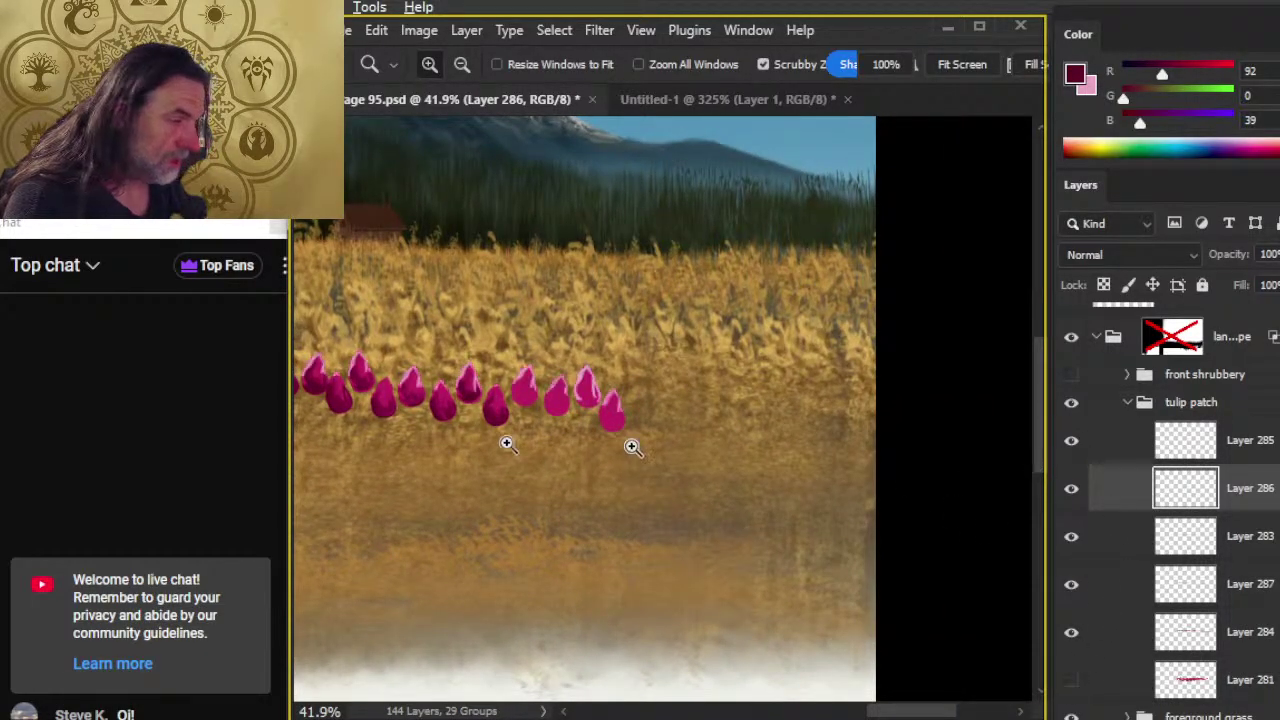
{"action": "left_click", "coordinate": [1071, 586]}
{"action": "left_click", "coordinate": [1071, 586]}
{"action": "left_click", "coordinate": [1100, 606]}
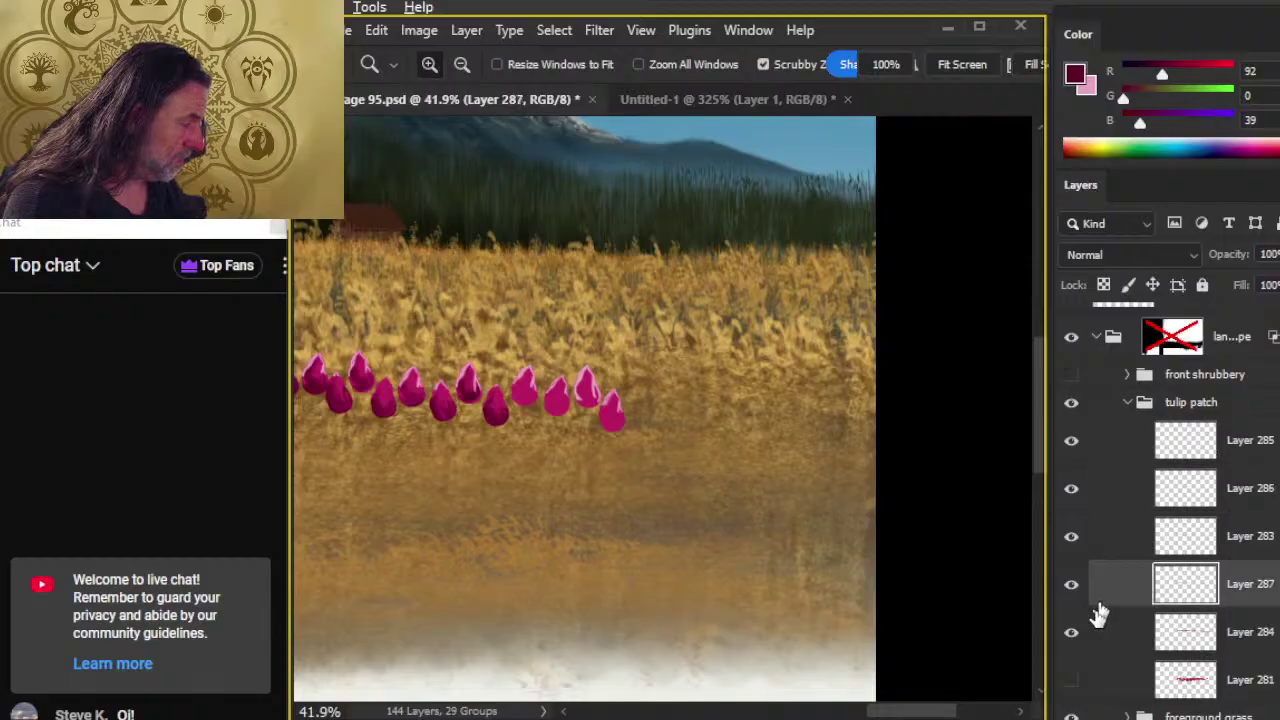
- Paint dark maroon bases on the first two of the four remaining unshaded buds and smudge them into the petals
{"action": "mouse_move", "coordinate": [524, 398]}
{"action": "left_mouse_down"}
{"action": "mouse_move", "coordinate": [557, 393]}
{"action": "mouse_move", "coordinate": [520, 374]}
{"action": "mouse_move", "coordinate": [536, 414]}
{"action": "mouse_move", "coordinate": [560, 410]}
{"action": "left_mouse_up"}
{"action": "key", "text": "b"}
{"action": "key", "text": "r"}
{"action": "left_click_drag", "start_coordinate": [522, 371], "coordinate": [547, 396]}
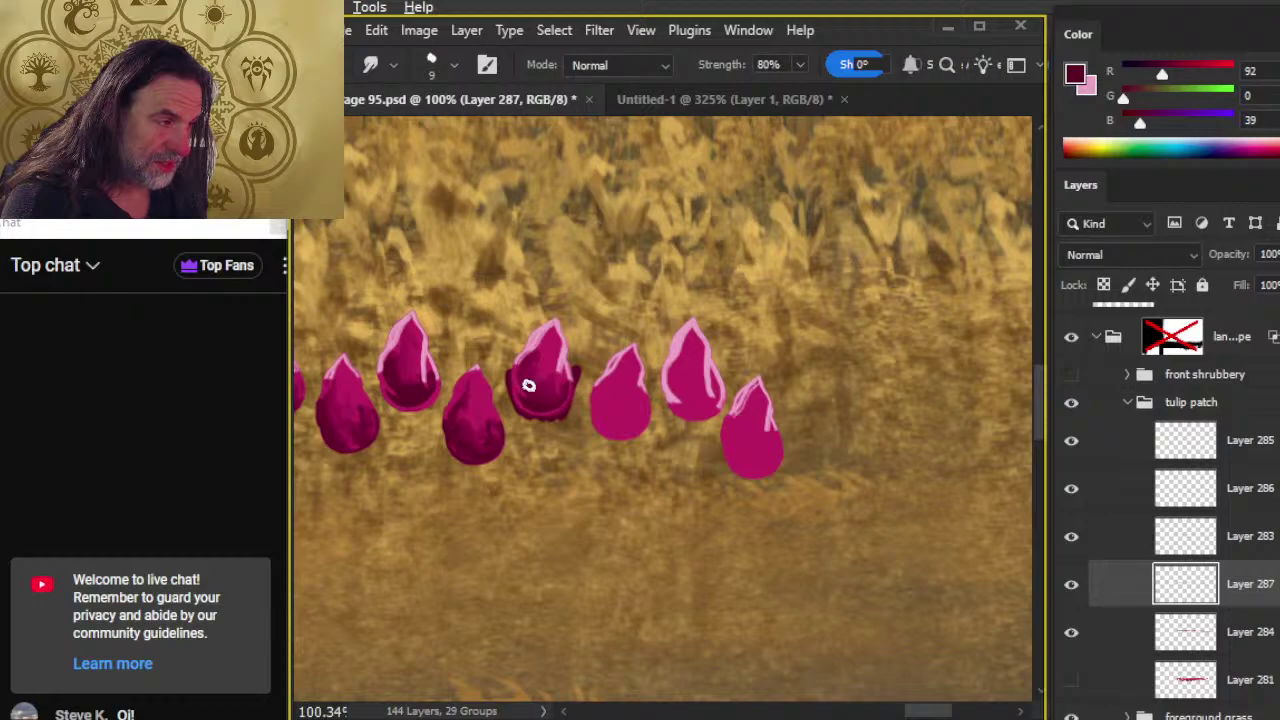
{"action": "key", "text": "b"}
{"action": "mouse_move", "coordinate": [623, 414]}
{"action": "left_mouse_down"}
{"action": "mouse_move", "coordinate": [597, 431]}
{"action": "mouse_move", "coordinate": [640, 433]}
{"action": "mouse_move", "coordinate": [589, 402]}
{"action": "left_mouse_up"}
{"action": "key", "text": "r"}
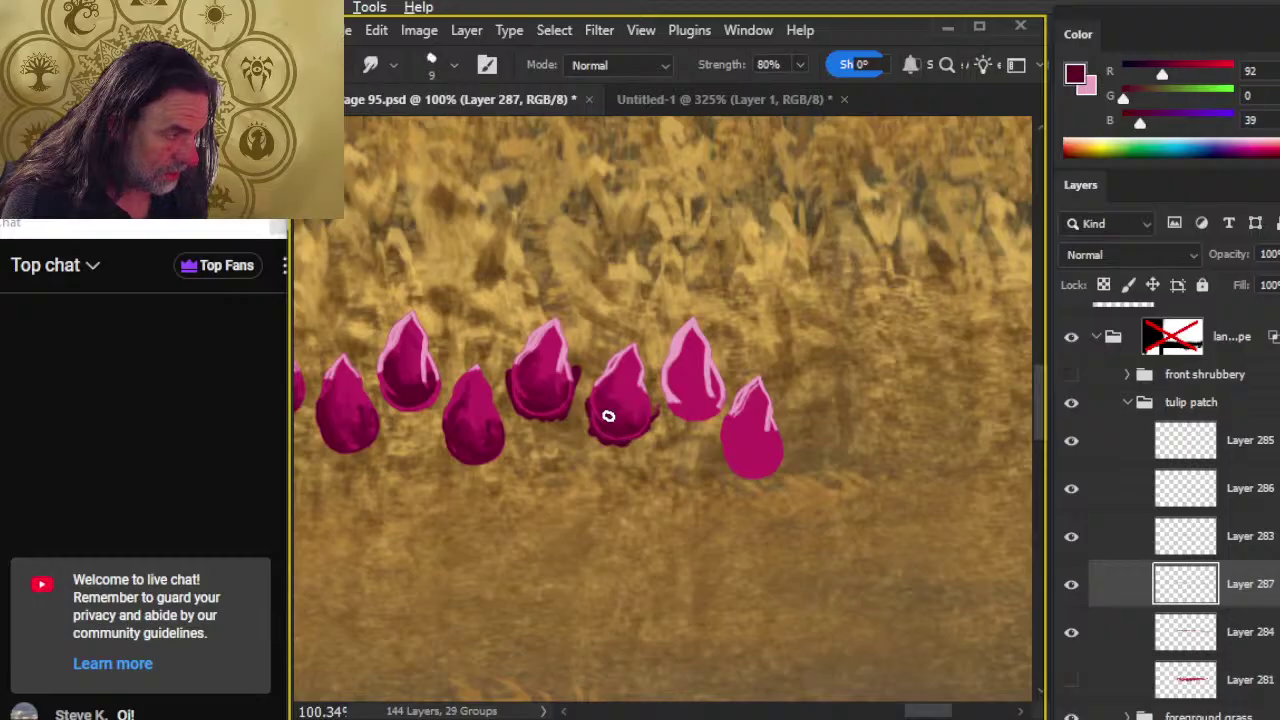
- Shade the final two tulip buds at the end of the row with dark maroon and smudge the color upward
{"action": "key", "text": "b"}
{"action": "mouse_move", "coordinate": [691, 409]}
{"action": "left_mouse_down"}
{"action": "mouse_move", "coordinate": [677, 417]}
{"action": "mouse_move", "coordinate": [718, 385]}
{"action": "left_mouse_up"}
{"action": "key", "text": "r"}
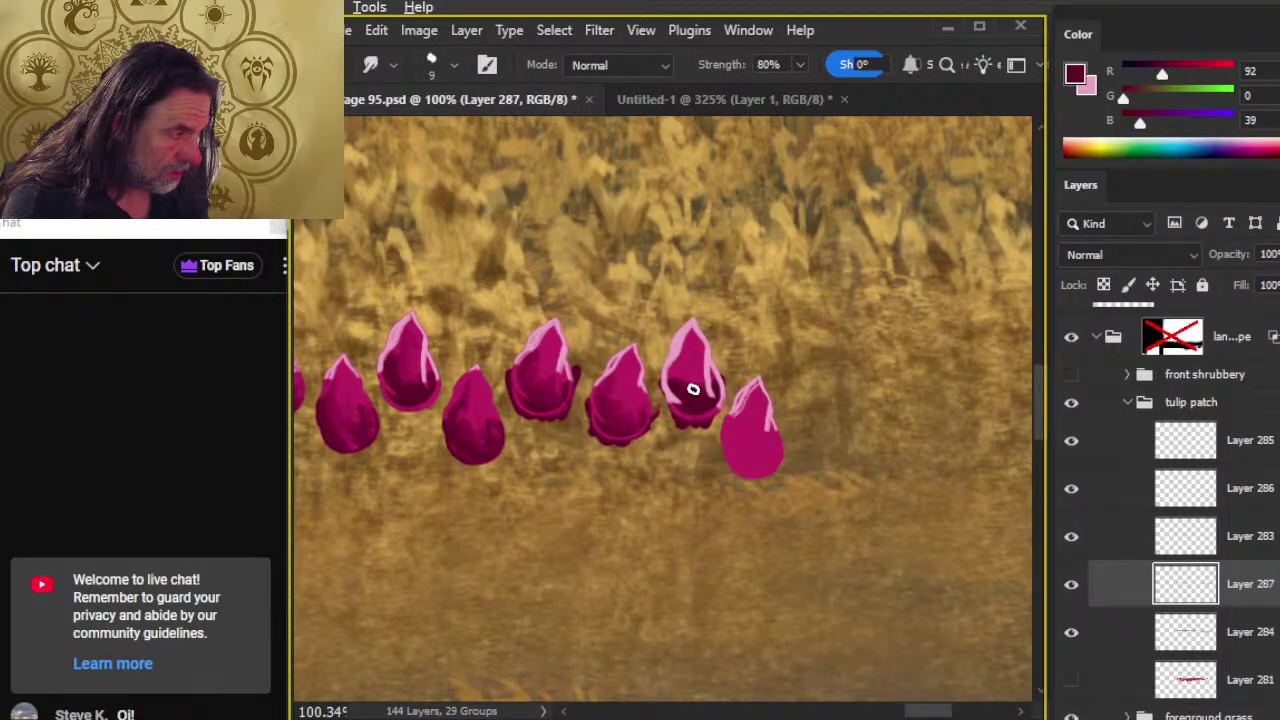
{"action": "key", "text": "b"}
{"action": "mouse_move", "coordinate": [737, 453]}
{"action": "left_mouse_down"}
{"action": "mouse_move", "coordinate": [722, 489]}
{"action": "mouse_move", "coordinate": [778, 447]}
{"action": "mouse_move", "coordinate": [760, 480]}
{"action": "left_mouse_up"}
{"action": "key", "text": "r"}
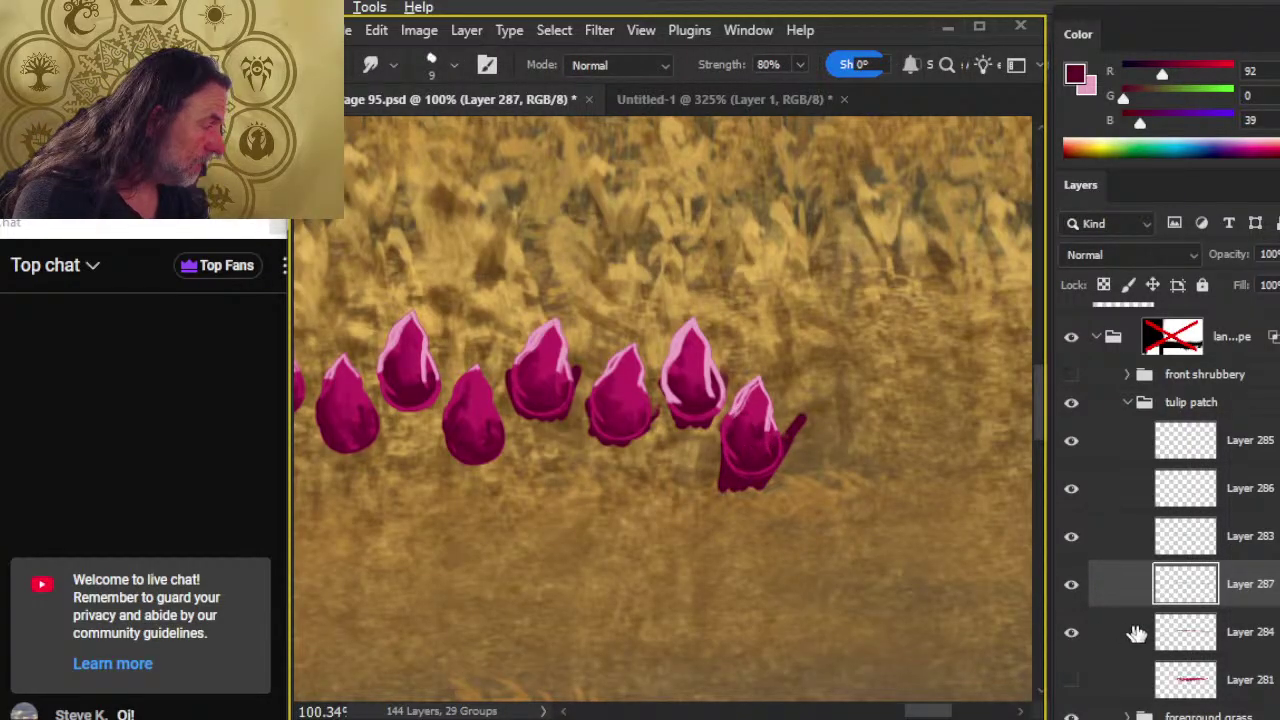
- Select the empty area around the buds on Layer 284, delete the shading spill from Layer 287, and deselect
{"action": "left_click", "coordinate": [1250, 640]}
{"action": "key", "text": "w"}
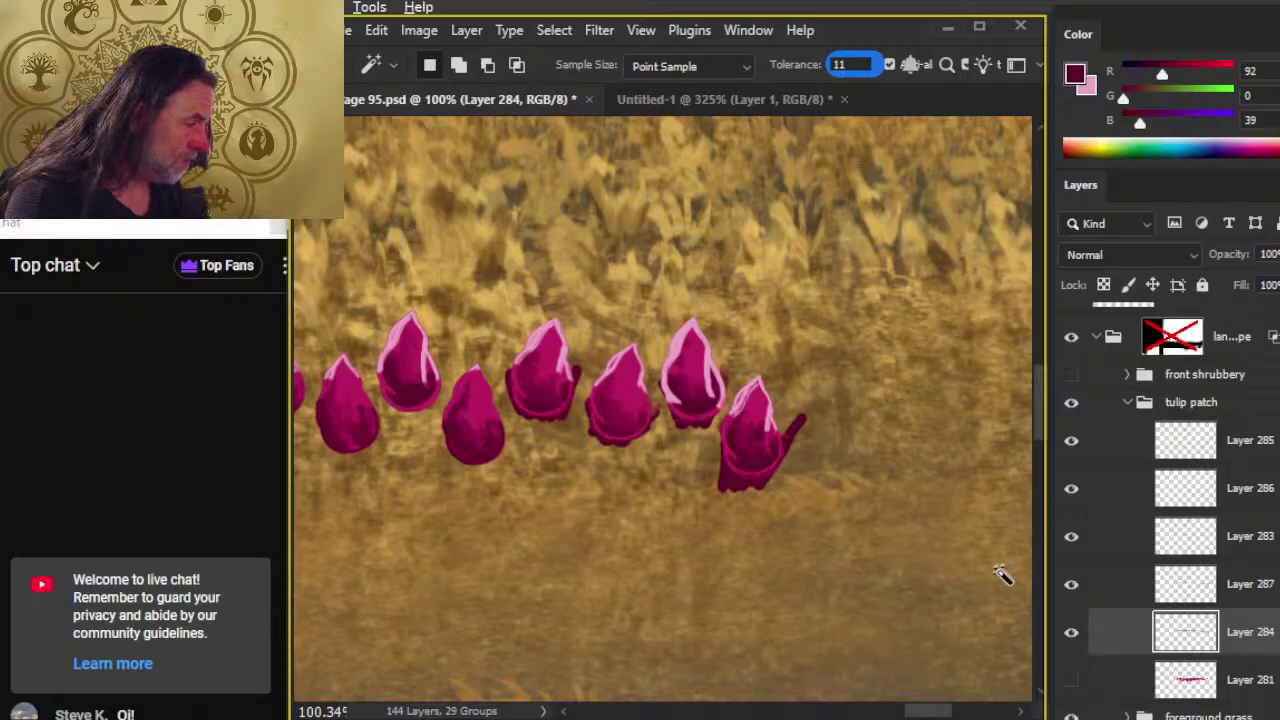
{"action": "left_click", "coordinate": [955, 558]}
{"action": "left_click", "coordinate": [1134, 582]}
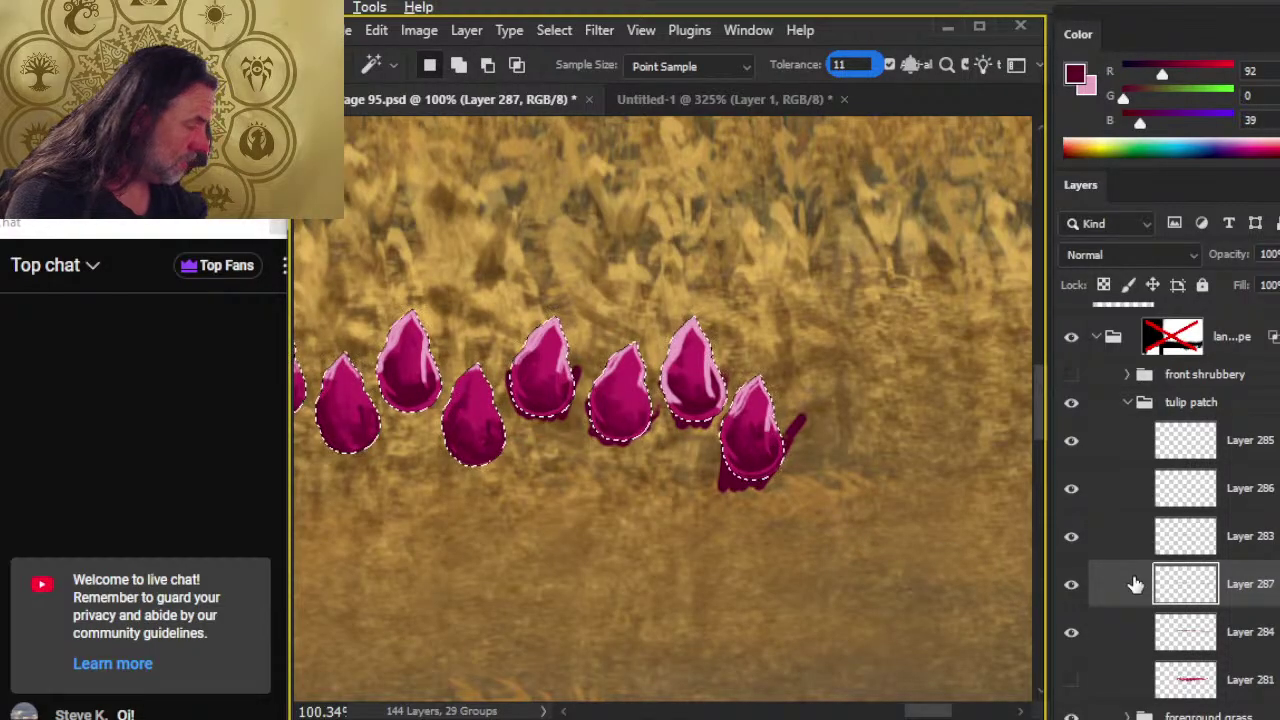
{"action": "key", "text": "Delete"}
{"action": "key", "text": "l"}
{"action": "key", "text": "ctrl+d"}
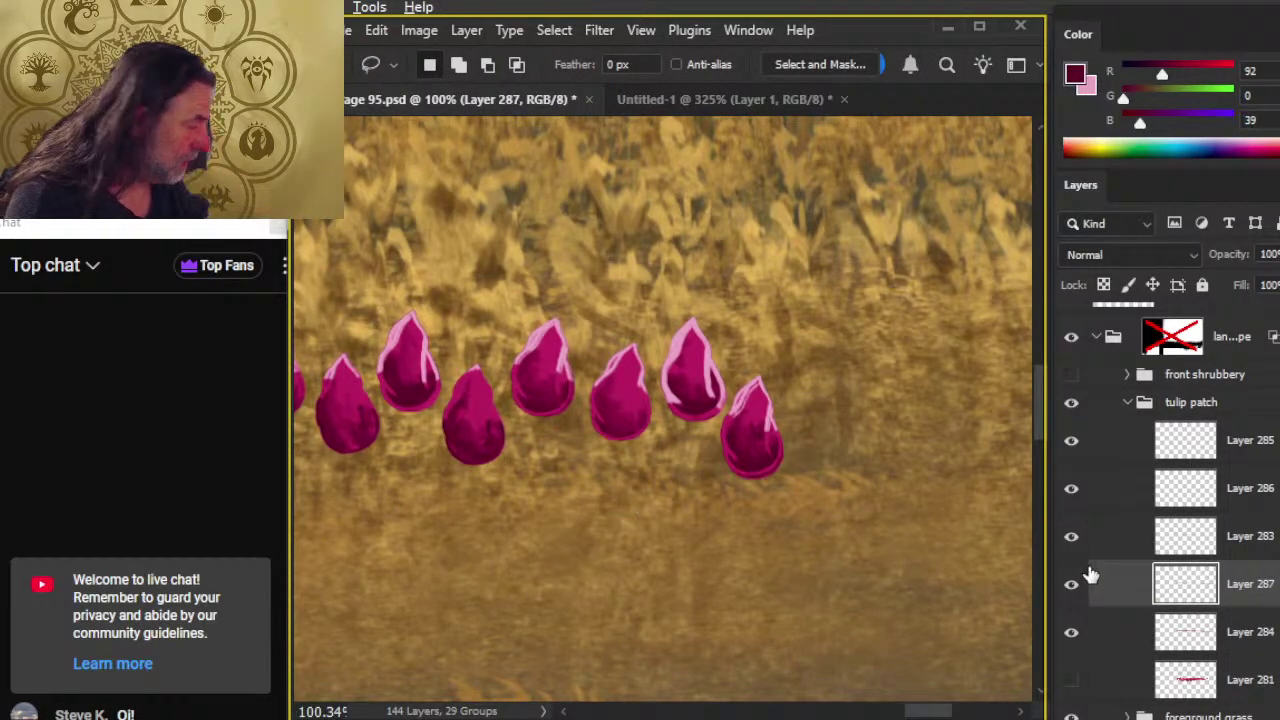
- Hide Layer 285 and toggle Layer 283 off and on to examine the shading of the last tulip buds
{"action": "left_click", "coordinate": [1073, 441]}
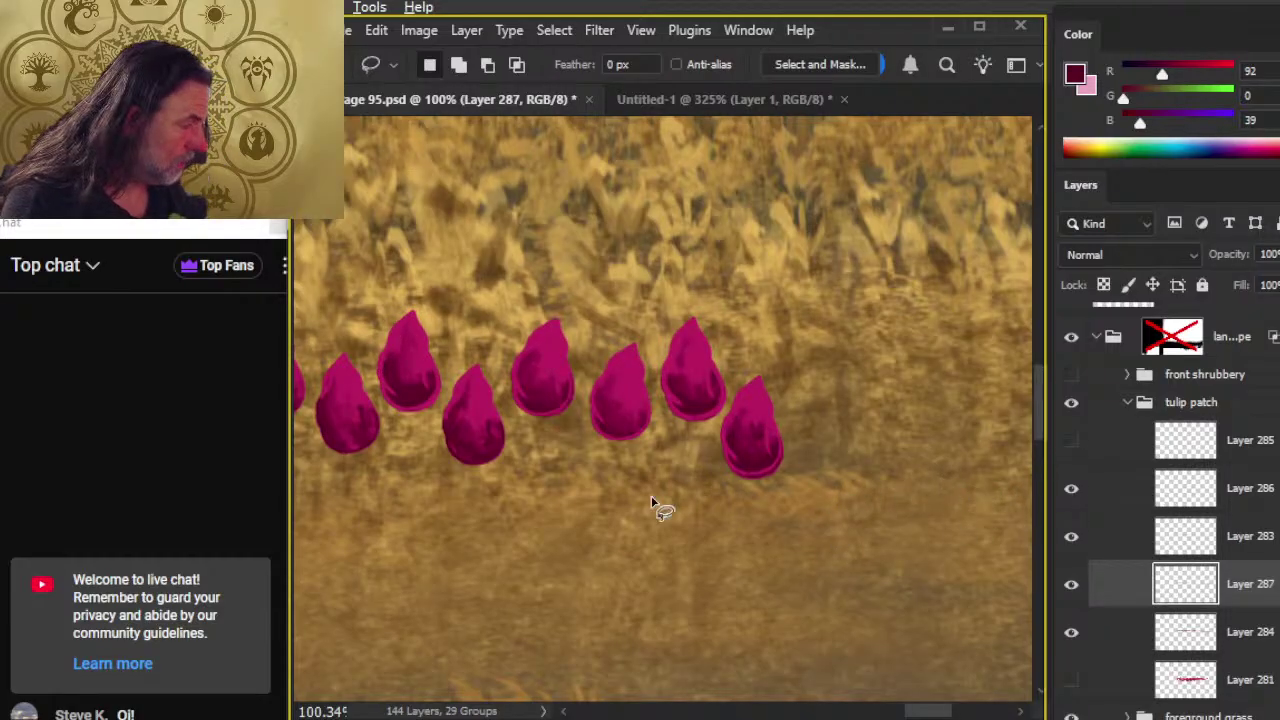
{"action": "key", "text": "z"}
{"action": "left_click_drag", "start_coordinate": [766, 487], "coordinate": [843, 505]}
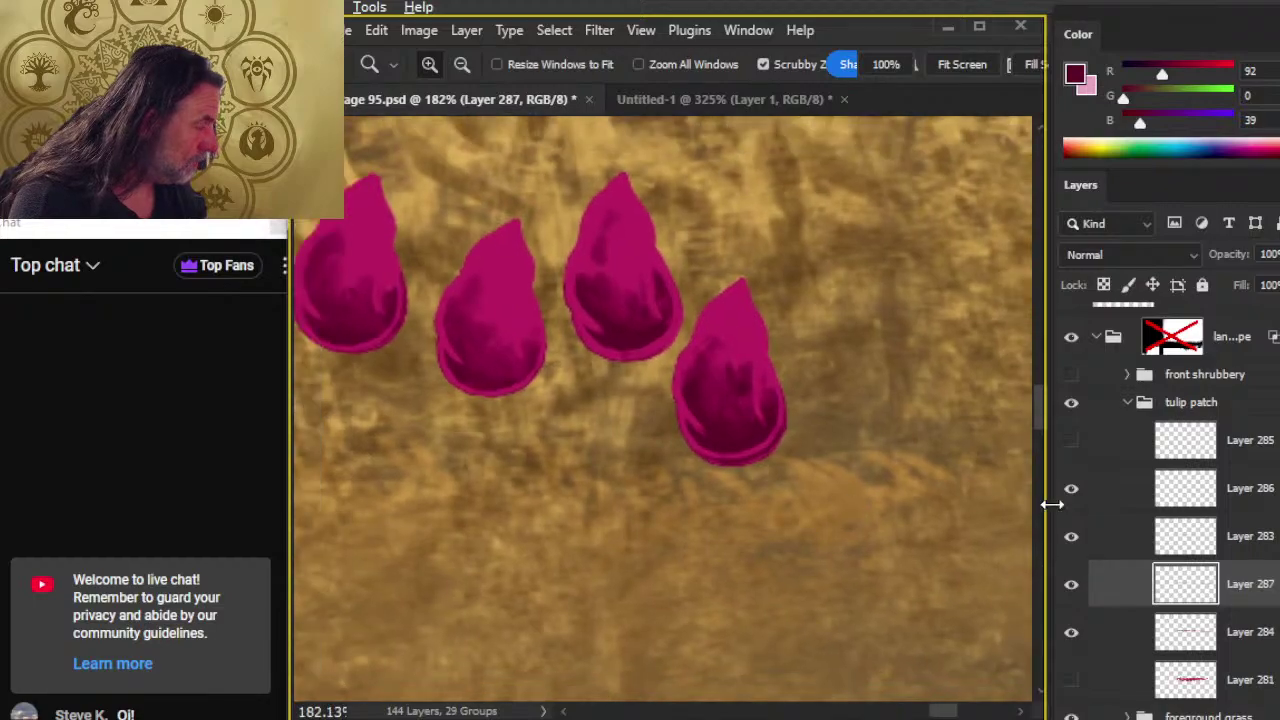
{"action": "left_click", "coordinate": [1071, 540]}
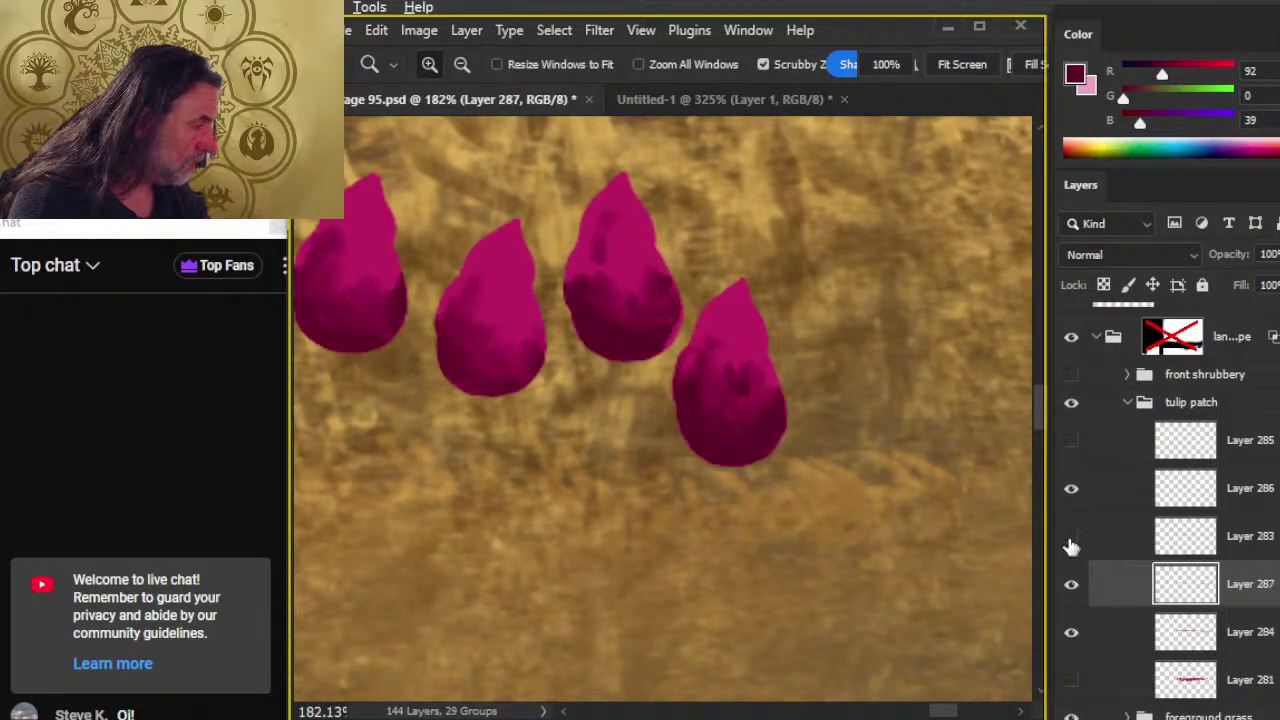
{"action": "left_click", "coordinate": [1085, 545]}
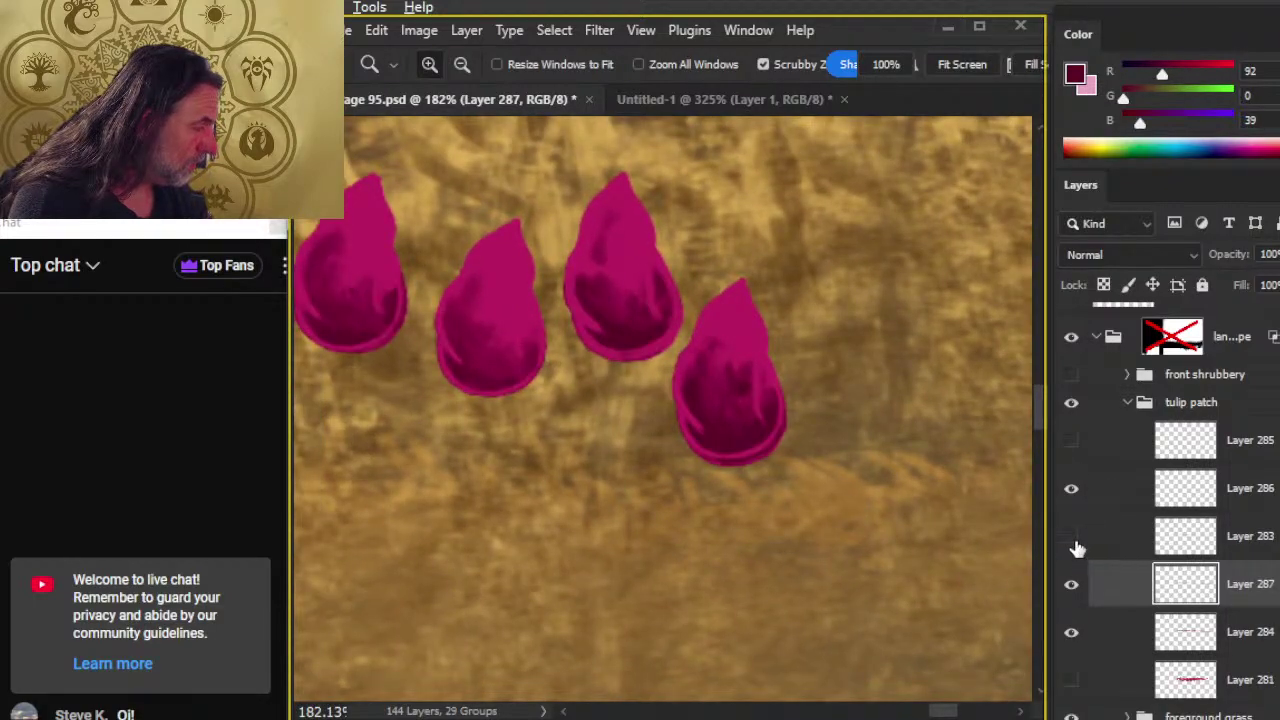
{"action": "left_click", "coordinate": [1077, 548]}
{"action": "left_click", "coordinate": [1074, 550]}
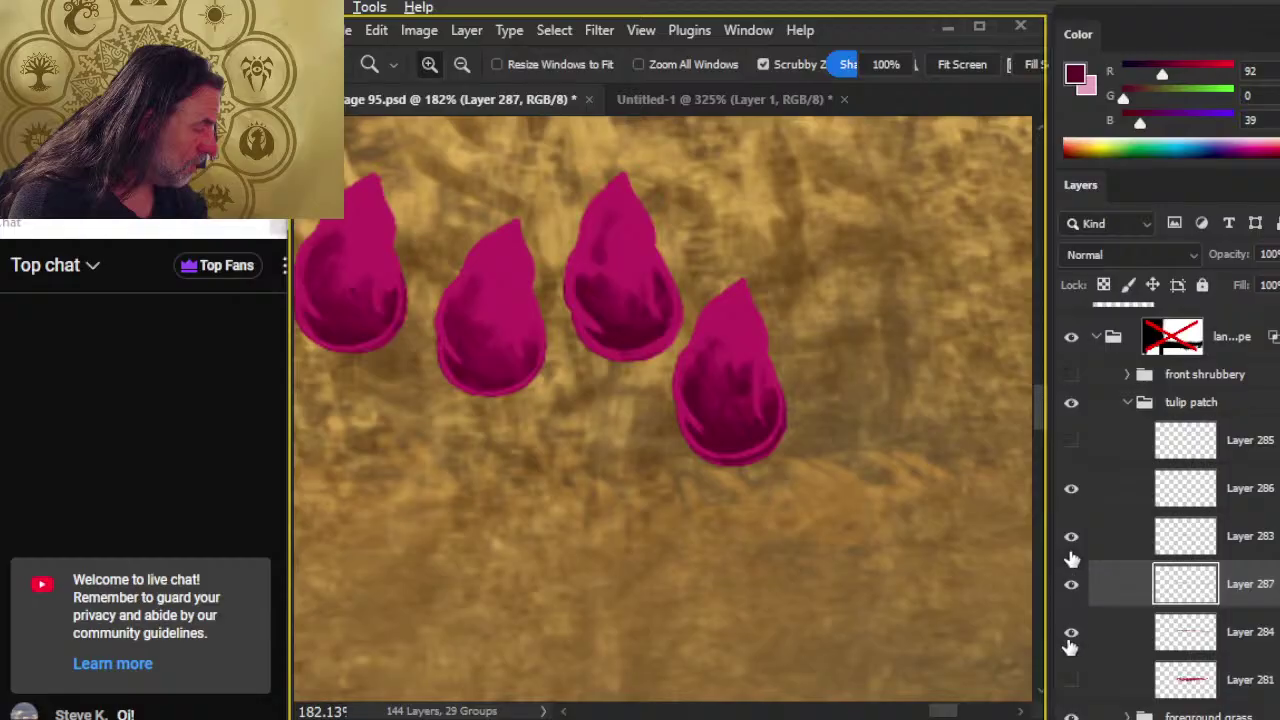
- Try shifting the Layer 287 shading against the bud shapes, undo each move, and compare the buds without that layer
{"action": "key", "text": "v"}
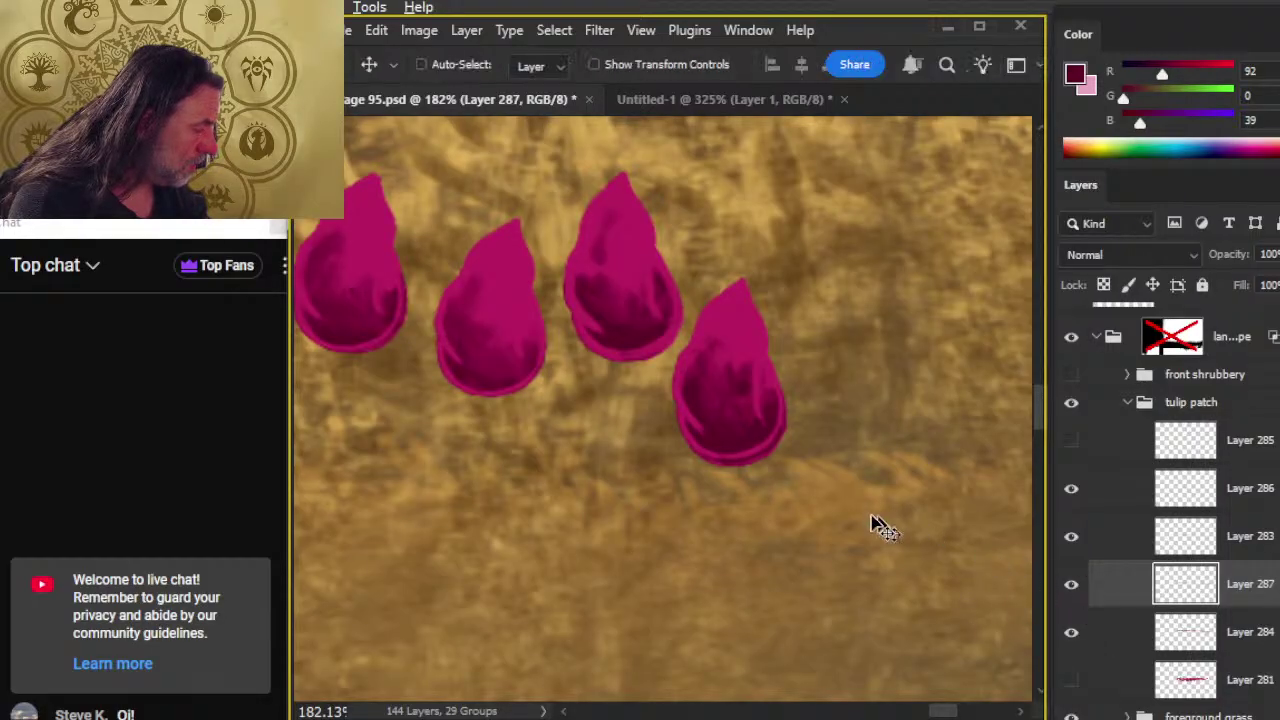
{"action": "key", "text": "shift+Down"}
{"action": "key", "text": "Down"}
{"action": "key", "text": "Down"}
{"action": "key", "text": "Down"}
{"action": "key", "text": "ctrl+z"}
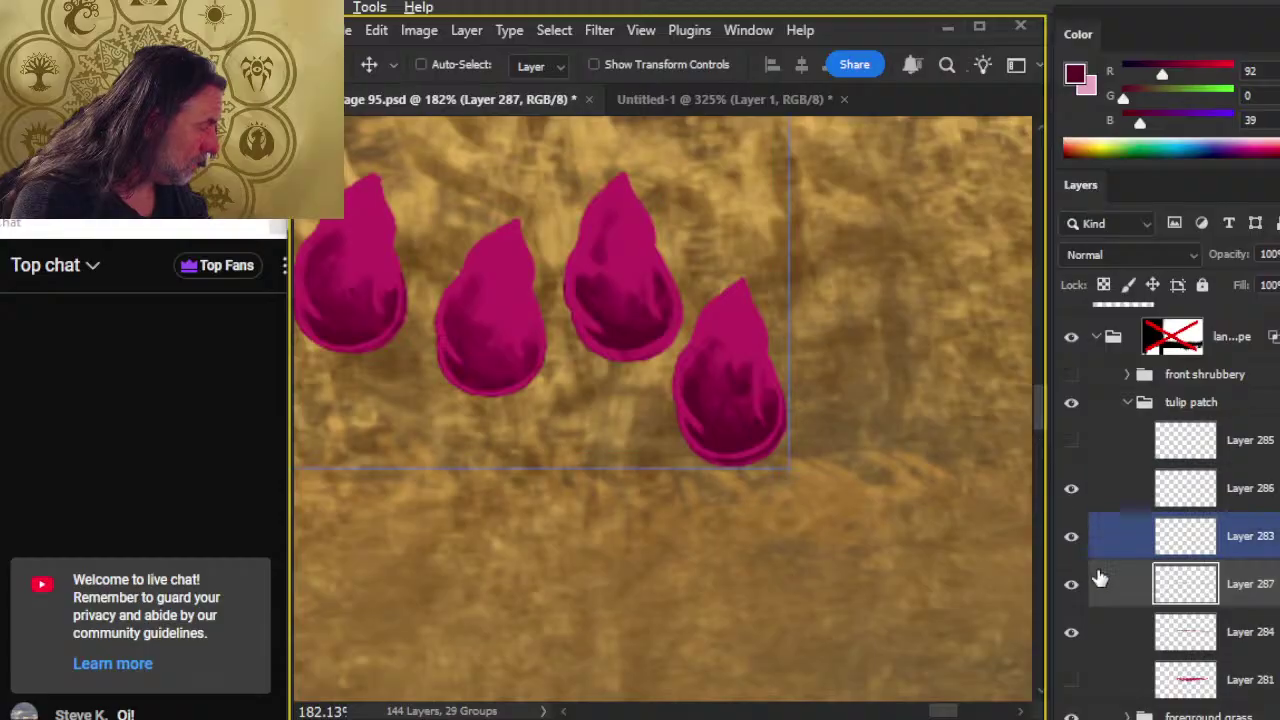
{"action": "left_click", "coordinate": [1071, 586]}
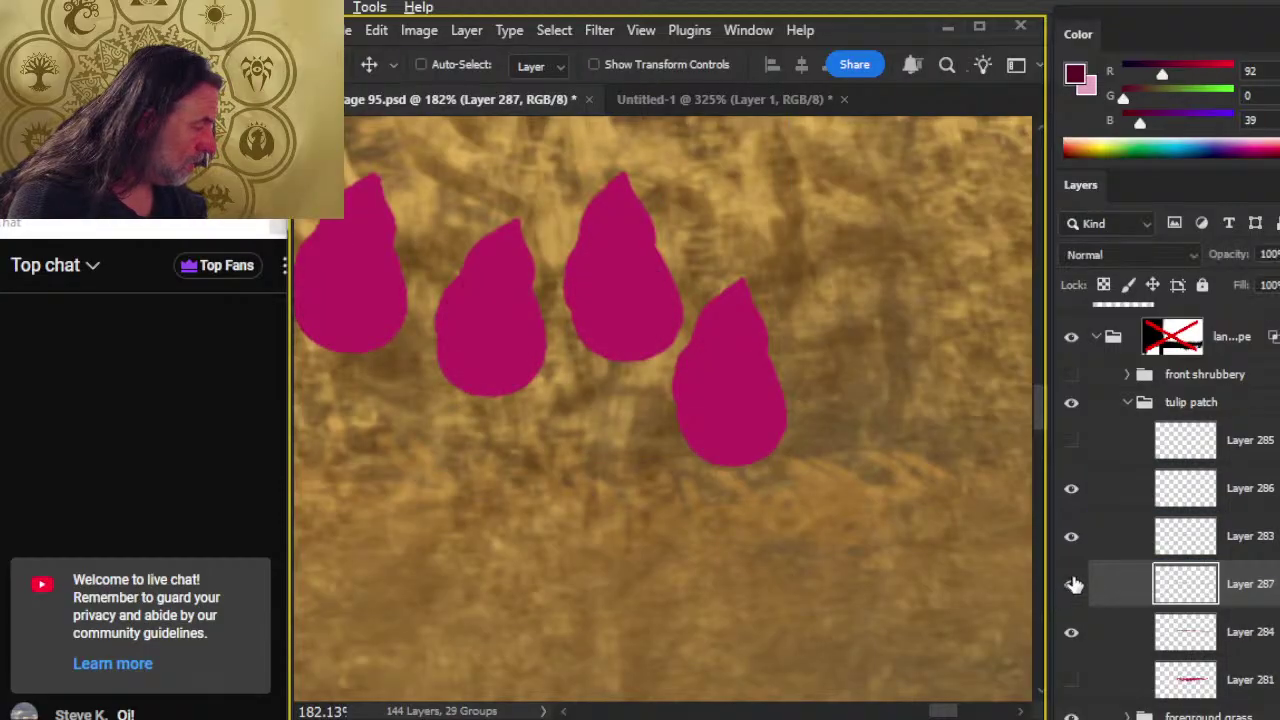
{"action": "left_click", "coordinate": [1071, 585]}
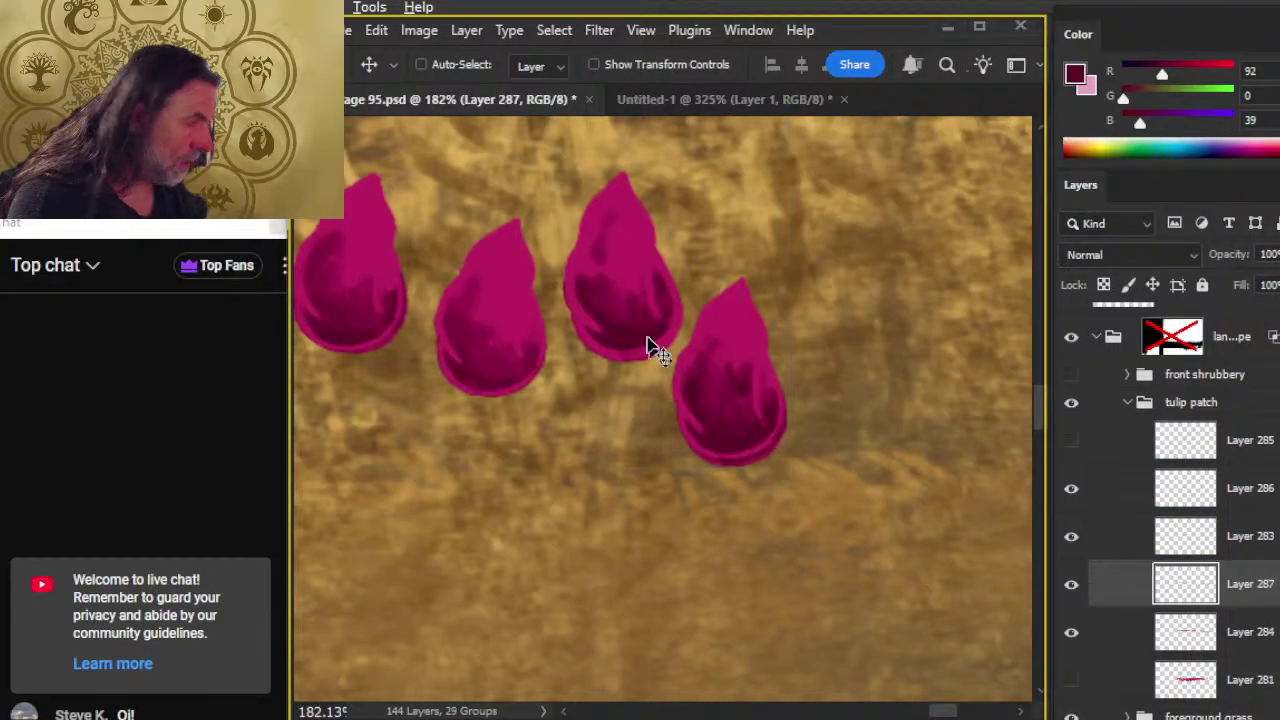
{"action": "mouse_move", "coordinate": [686, 423]}
{"action": "left_mouse_down"}
{"action": "mouse_move", "coordinate": [720, 377]}
{"action": "mouse_move", "coordinate": [738, 417]}
{"action": "left_mouse_up"}
{"action": "key", "text": "ctrl+z"}
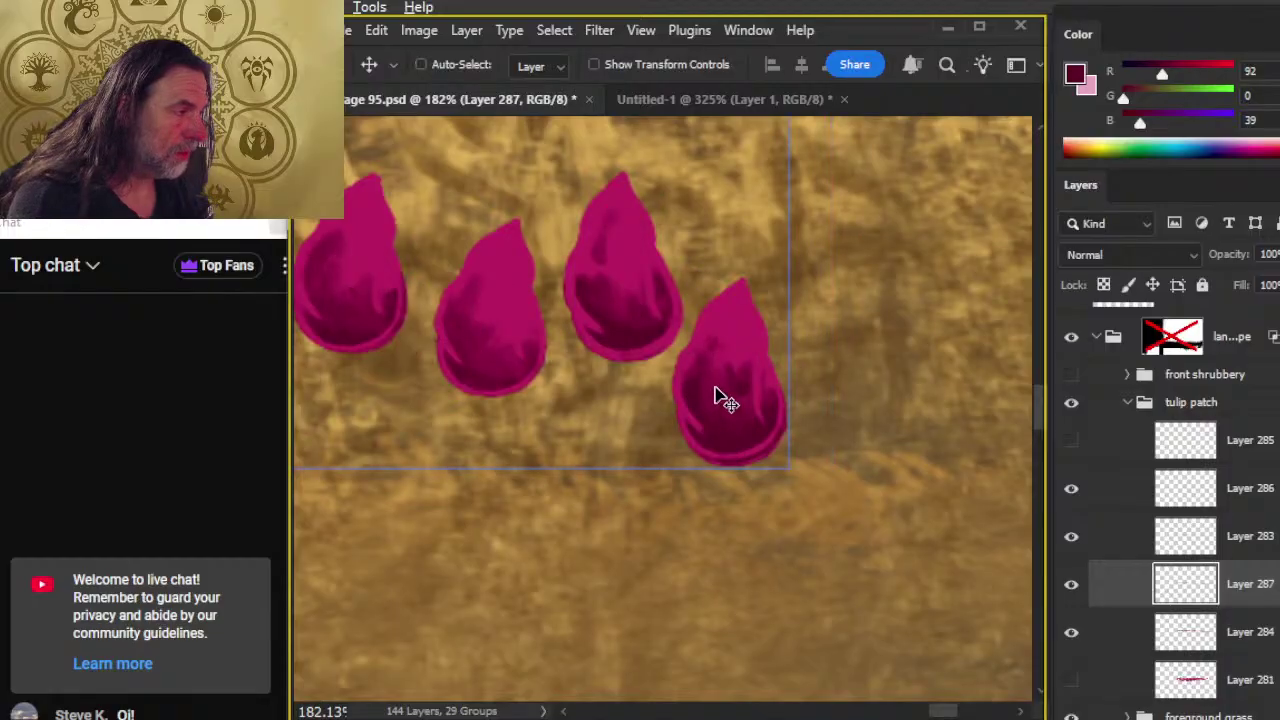
- Refine the maroon shading on the last three tulip buds, smudging it upward into curved folds along the petals
{"action": "key", "text": "r"}
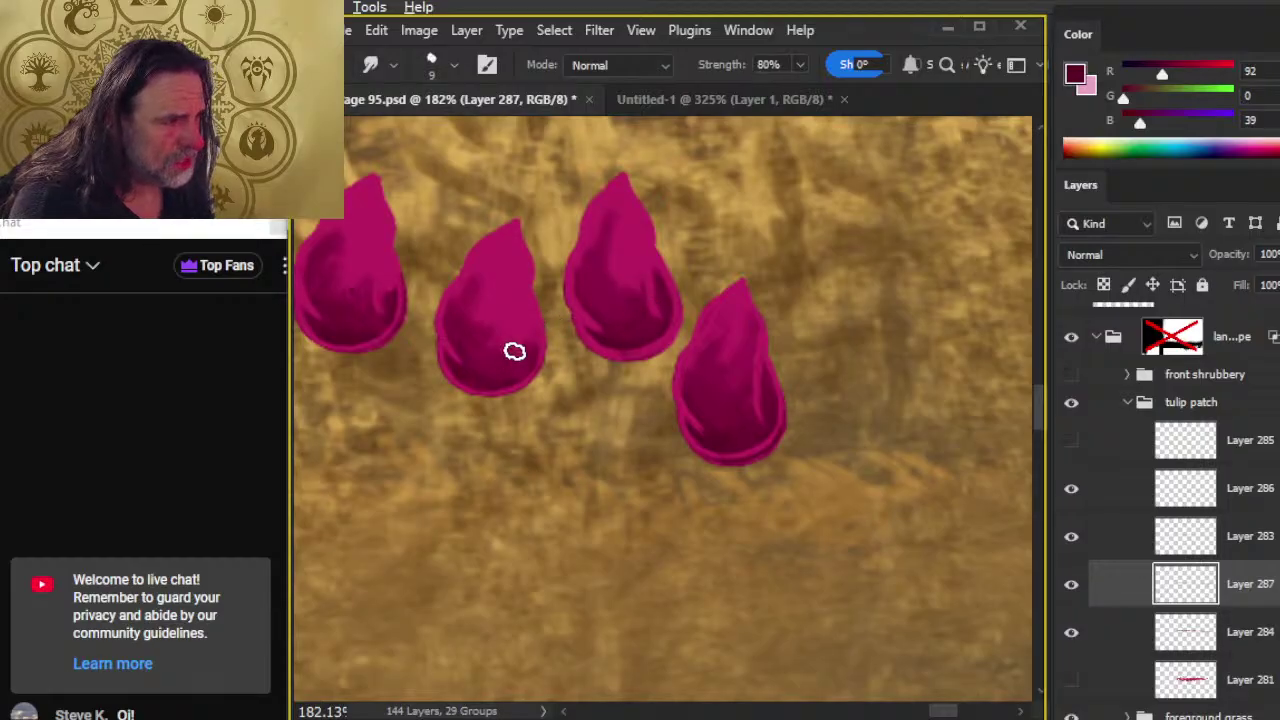
{"action": "key", "text": "b"}
{"action": "key", "text": "r"}
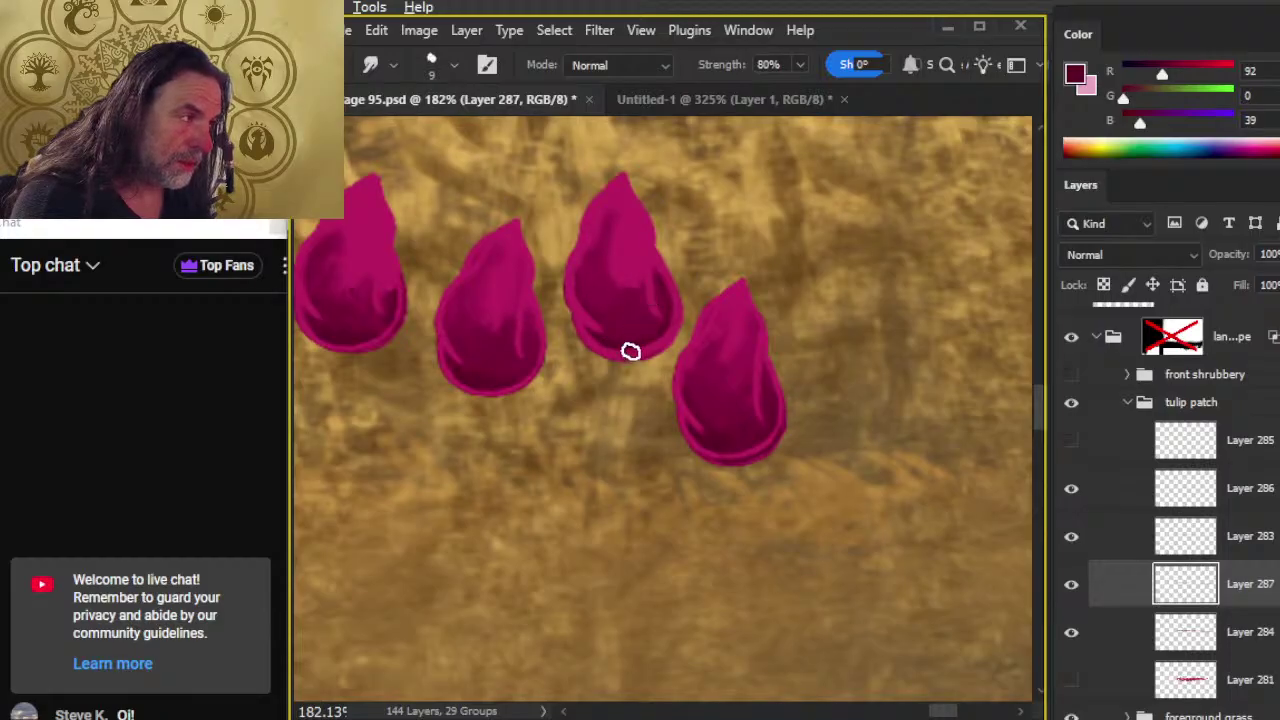
- Continue leftward along the row, smudging the maroon shading of the next buds into folds that follow their petal edges
{"action": "left_click_drag", "start_coordinate": [540, 417], "coordinate": [665, 527]}
{"action": "left_click_drag", "start_coordinate": [429, 484], "coordinate": [494, 534]}
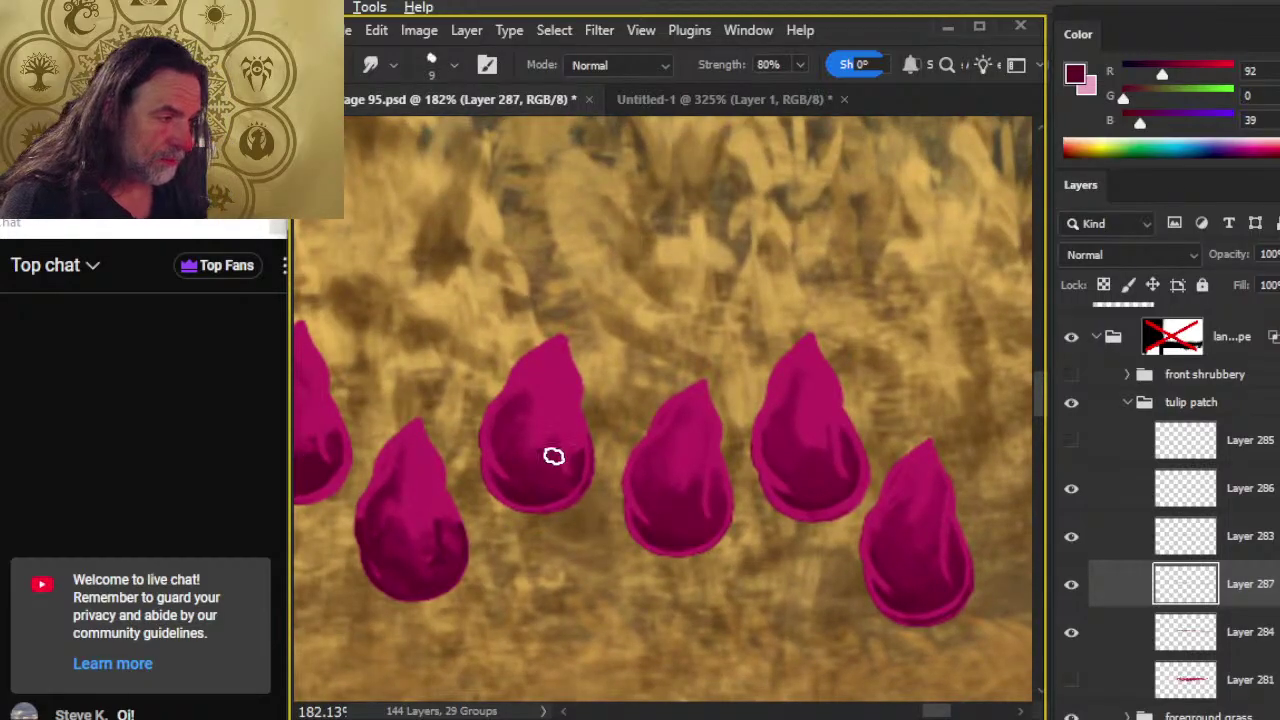
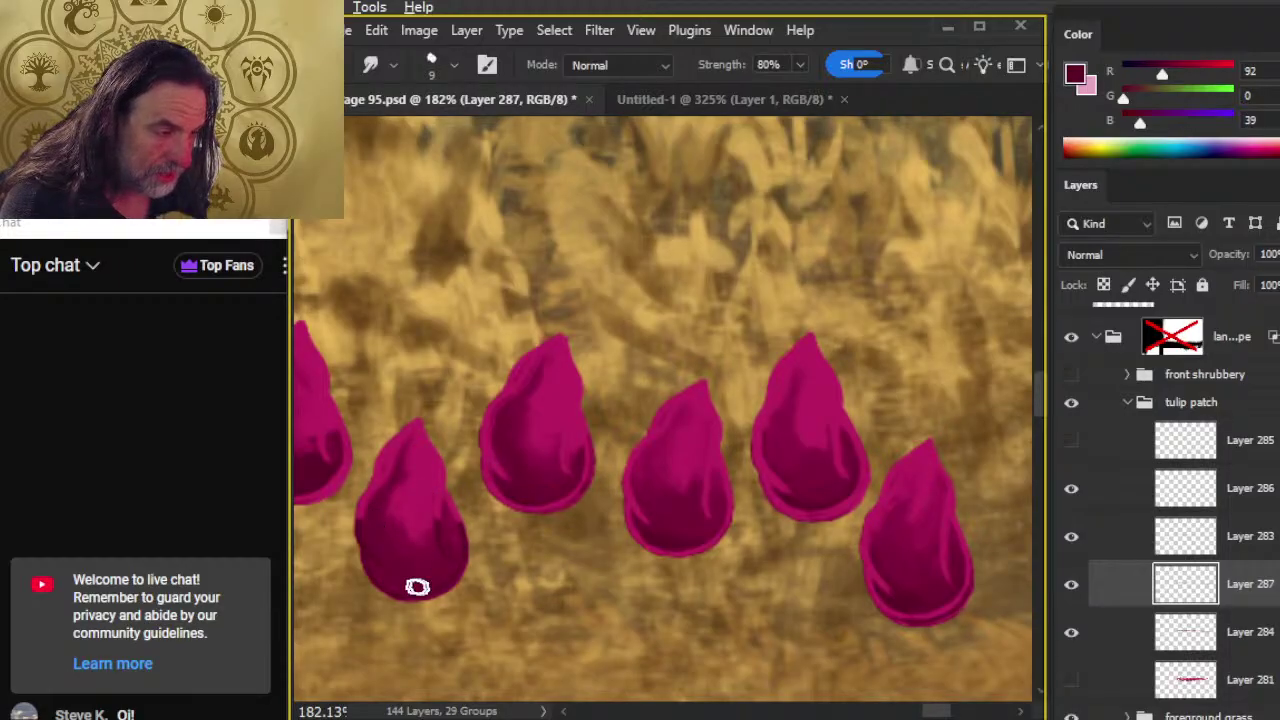
{"action": "left_click_drag", "start_coordinate": [466, 586], "coordinate": [634, 654]}
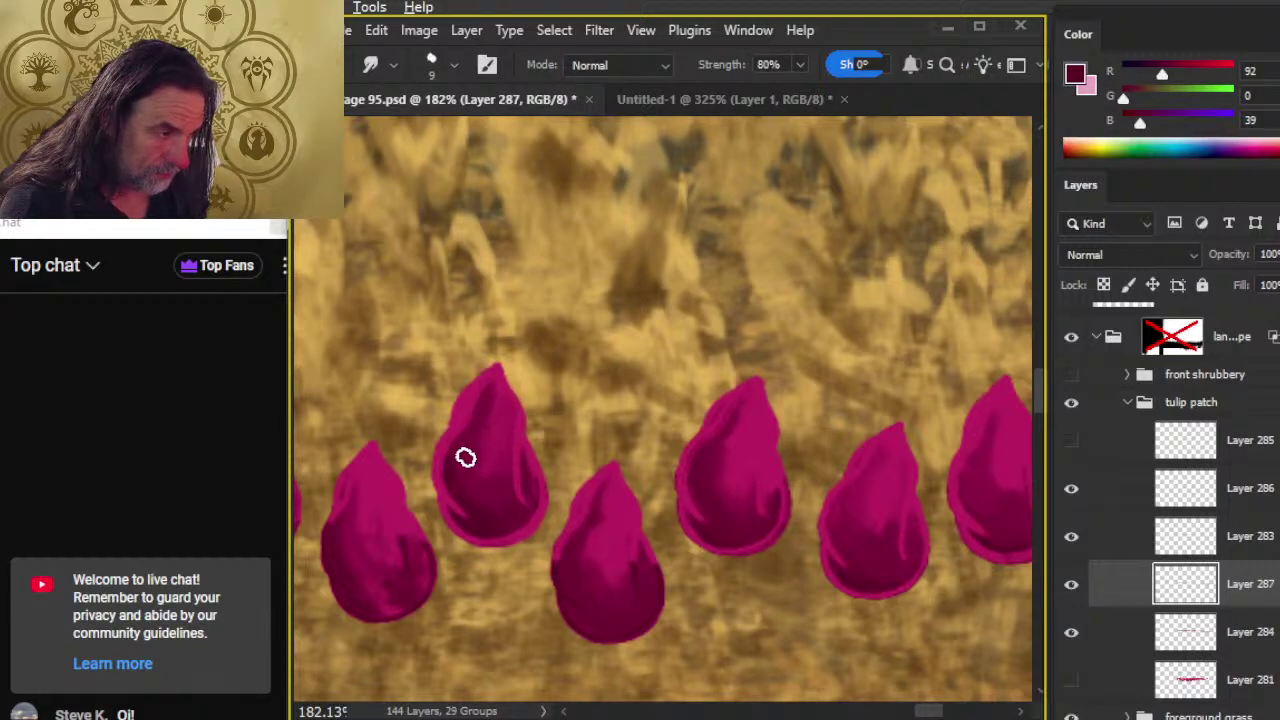
{"action": "left_click_drag", "start_coordinate": [477, 550], "coordinate": [660, 480]}
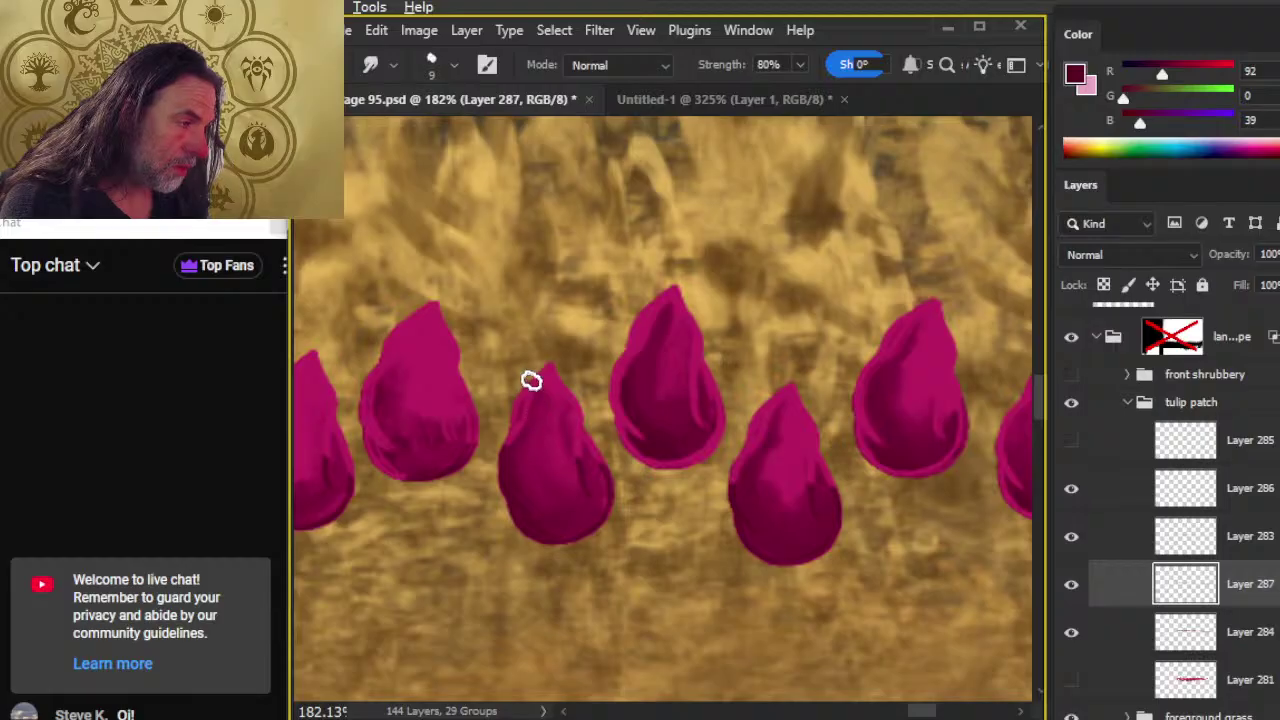
- Add dark maroon to the next buds along the row and smudge it upward from their bases to form petal folds
{"action": "left_click_drag", "start_coordinate": [491, 483], "coordinate": [712, 563]}
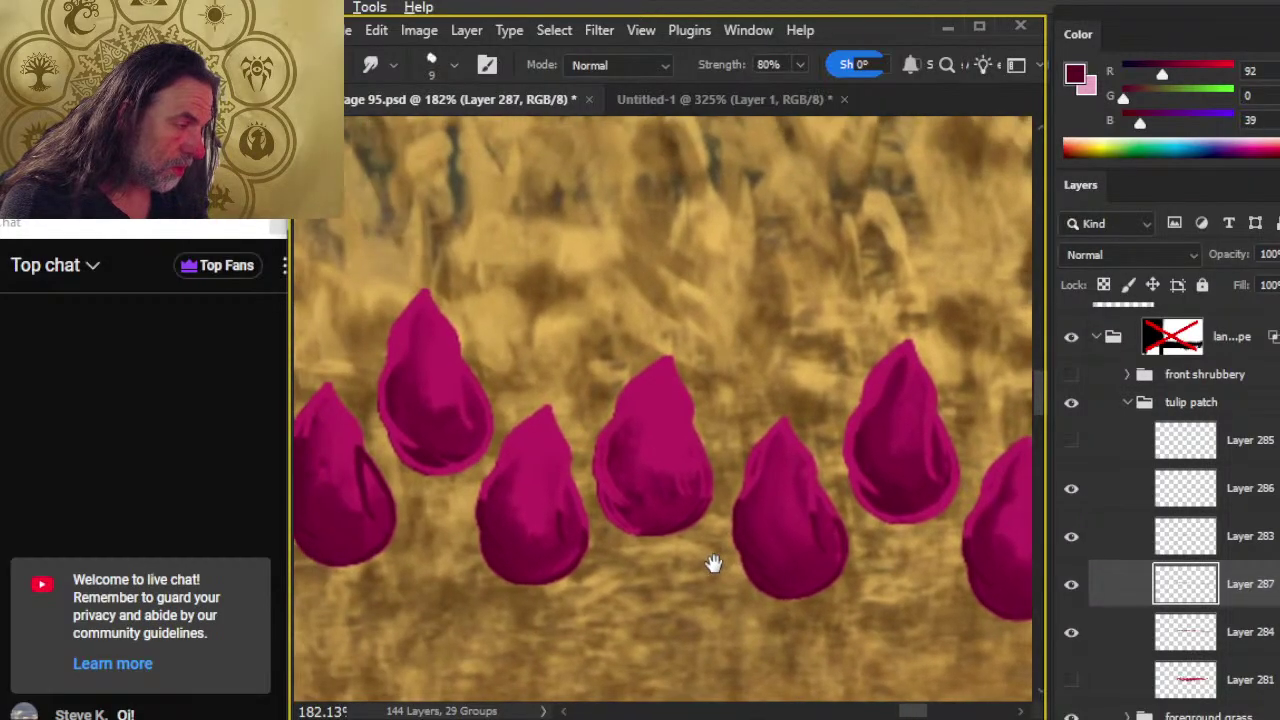
{"action": "key", "text": "b"}
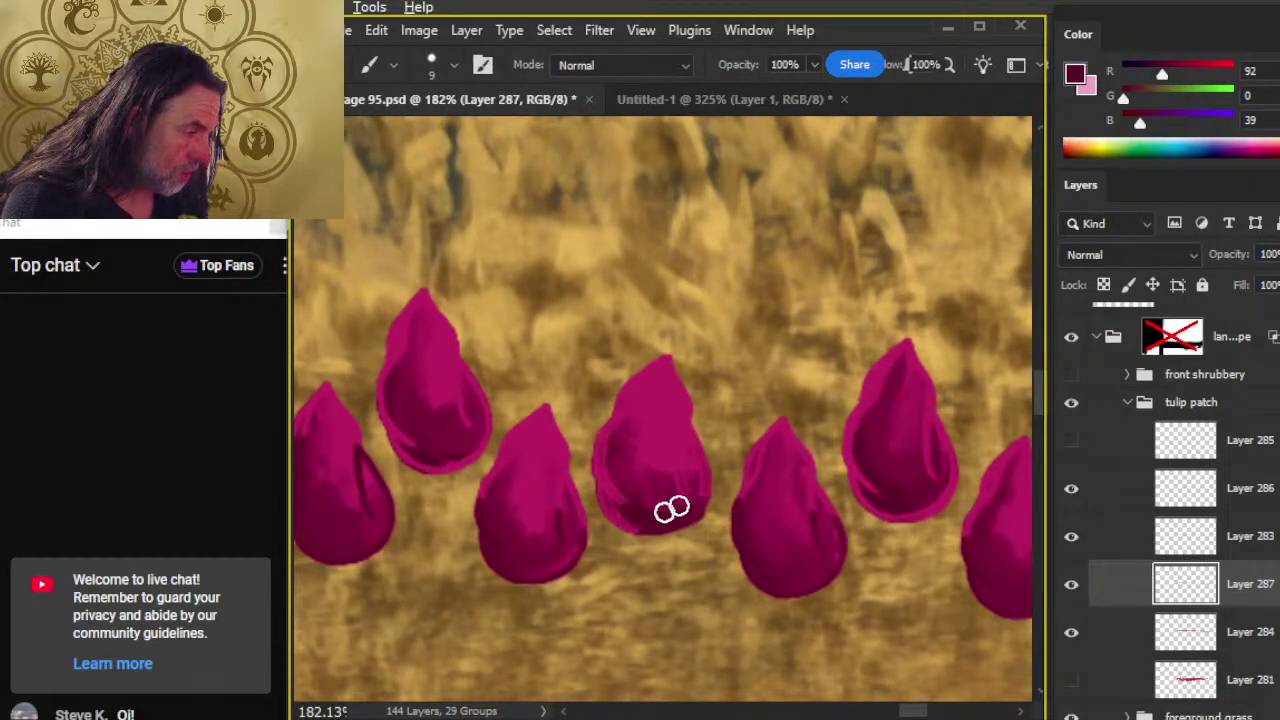
{"action": "mouse_move", "coordinate": [672, 510]}
{"action": "left_mouse_down"}
{"action": "mouse_move", "coordinate": [615, 456]}
{"action": "mouse_move", "coordinate": [622, 509]}
{"action": "mouse_move", "coordinate": [641, 388]}
{"action": "mouse_move", "coordinate": [632, 441]}
{"action": "mouse_move", "coordinate": [652, 402]}
{"action": "mouse_move", "coordinate": [664, 410]}
{"action": "mouse_move", "coordinate": [633, 458]}
{"action": "mouse_move", "coordinate": [661, 427]}
{"action": "mouse_move", "coordinate": [662, 402]}
{"action": "mouse_move", "coordinate": [633, 454]}
{"action": "mouse_move", "coordinate": [668, 397]}
{"action": "left_mouse_up"}
{"action": "key", "text": "r"}
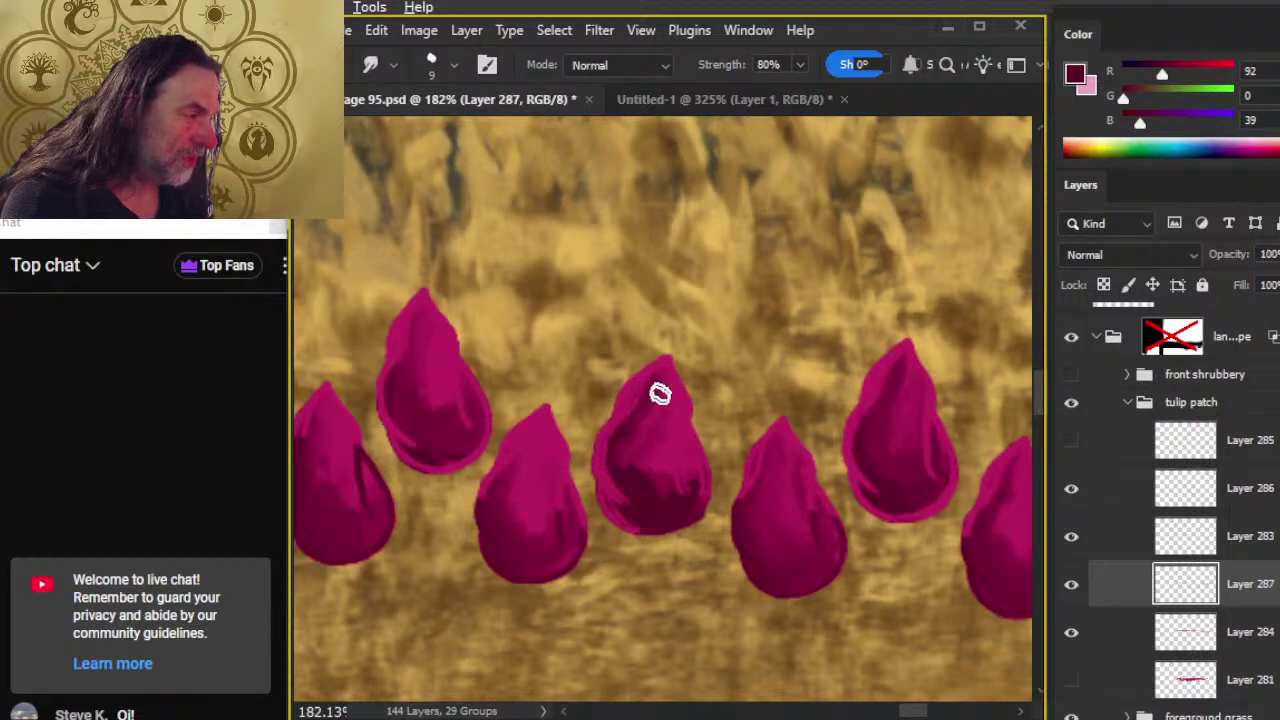
{"action": "left_click_drag", "start_coordinate": [650, 503], "coordinate": [661, 493]}
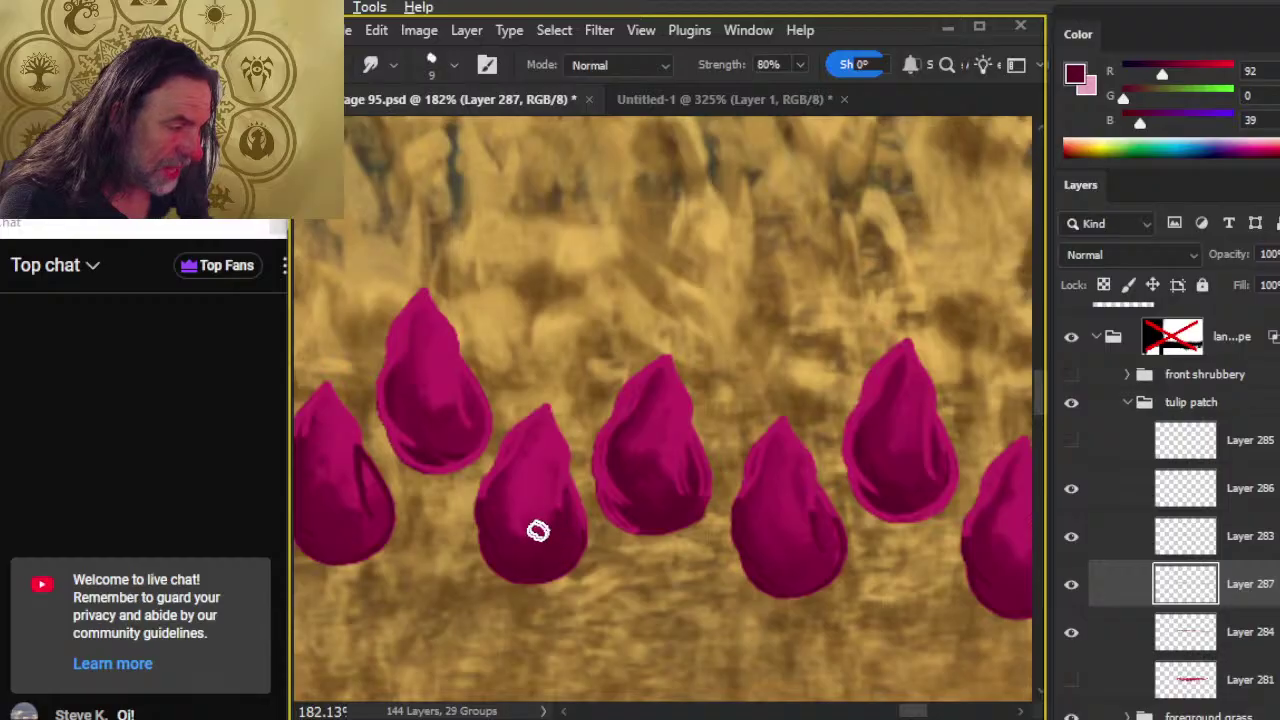
{"action": "key", "text": "b"}
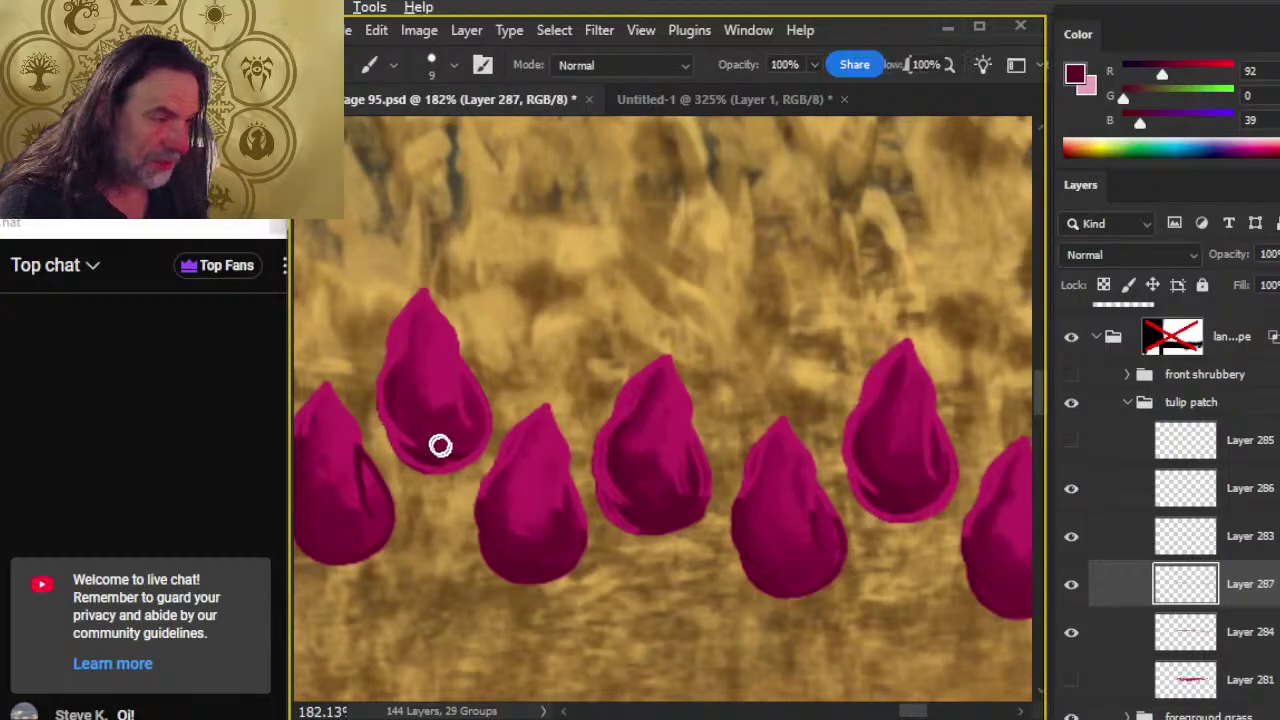
{"action": "key", "text": "r"}
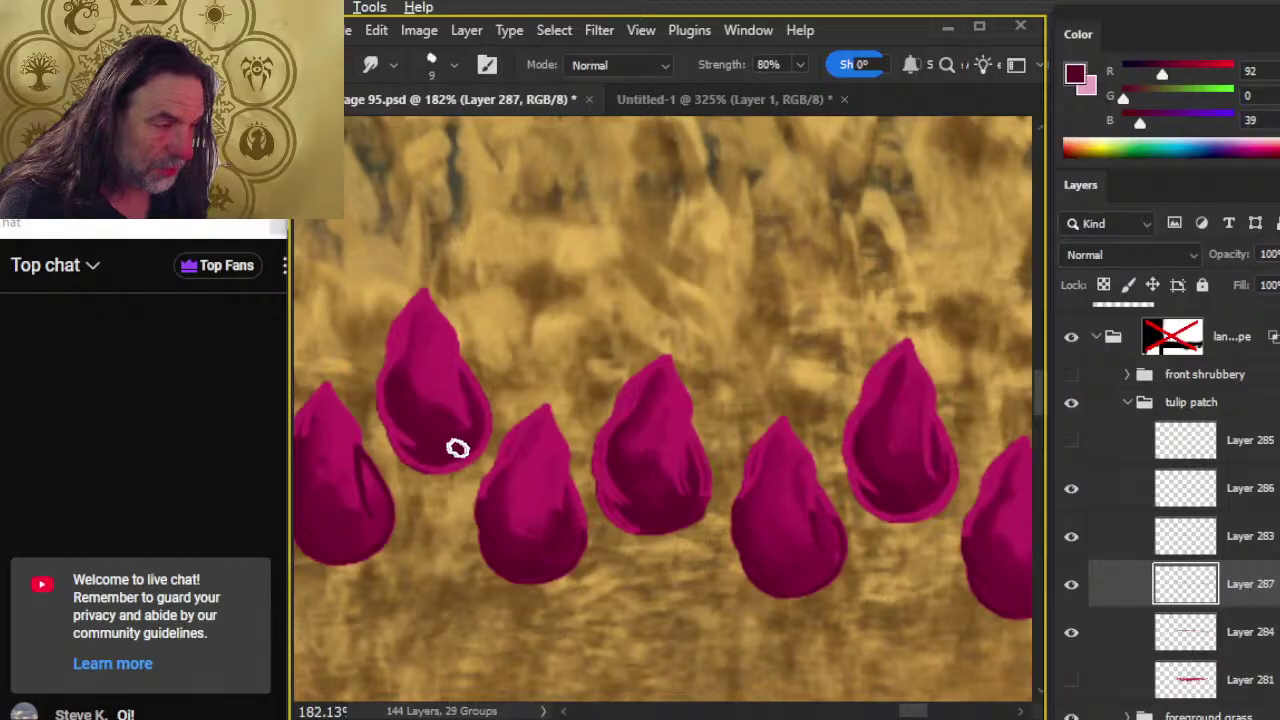
- Paint dark maroon into the bud overlapping its lower neighbor and smudge it into a curved fold toward the tip
{"action": "left_click_drag", "start_coordinate": [434, 506], "coordinate": [700, 491]}
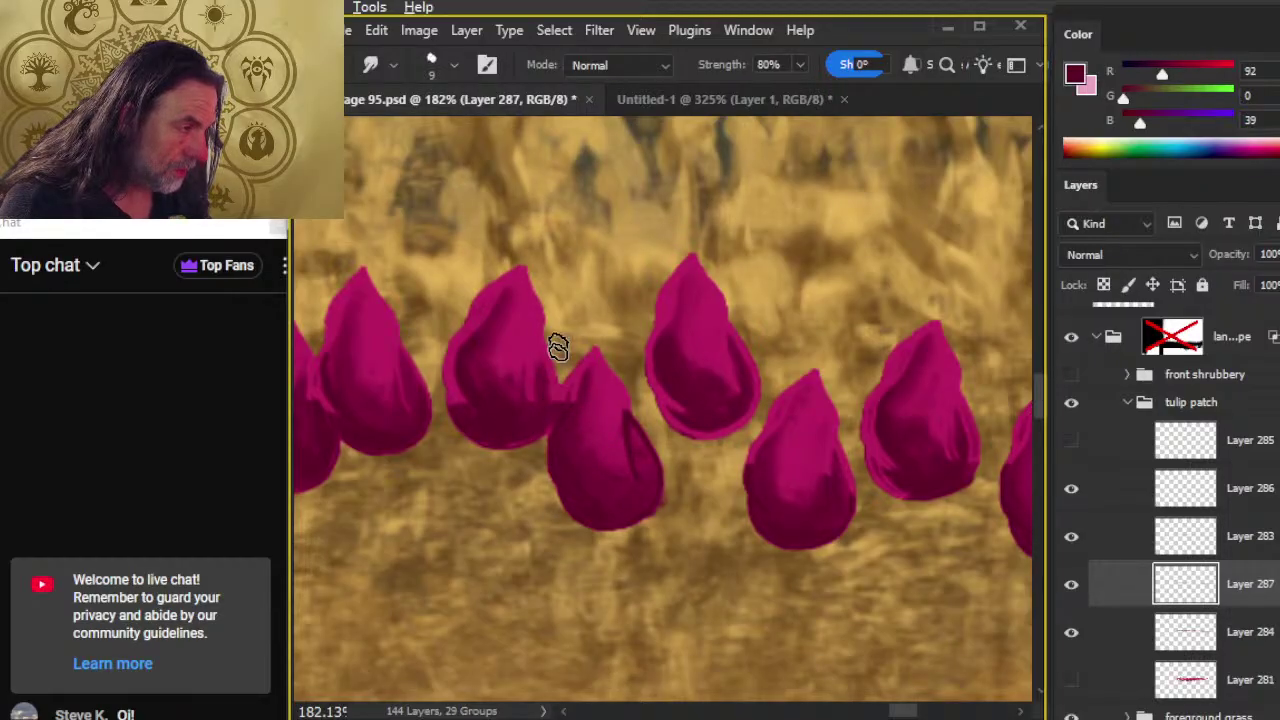
{"action": "key", "text": "b"}
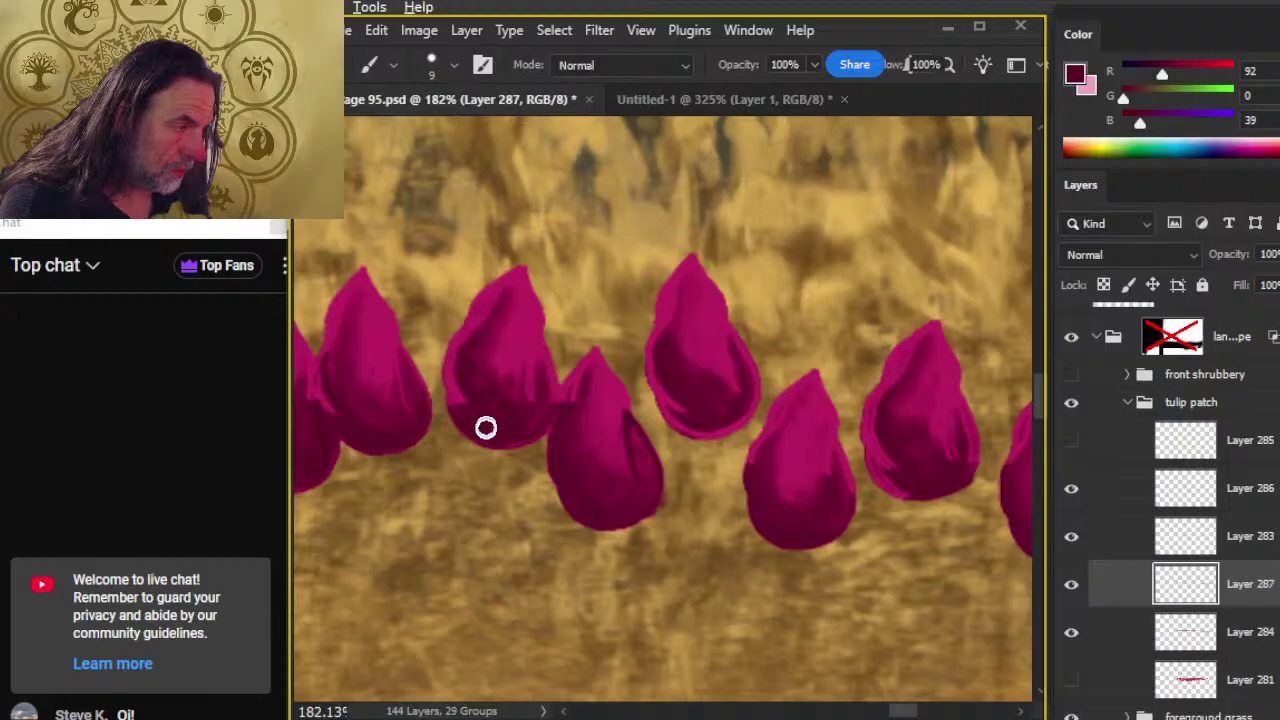
{"action": "mouse_move", "coordinate": [488, 335]}
{"action": "left_mouse_down"}
{"action": "mouse_move", "coordinate": [521, 346]}
{"action": "mouse_move", "coordinate": [525, 298]}
{"action": "mouse_move", "coordinate": [490, 380]}
{"action": "left_mouse_up"}
{"action": "key", "text": "r"}
{"action": "key", "text": "b"}
{"action": "key", "text": "r"}
{"action": "left_click_drag", "start_coordinate": [514, 271], "coordinate": [511, 330]}
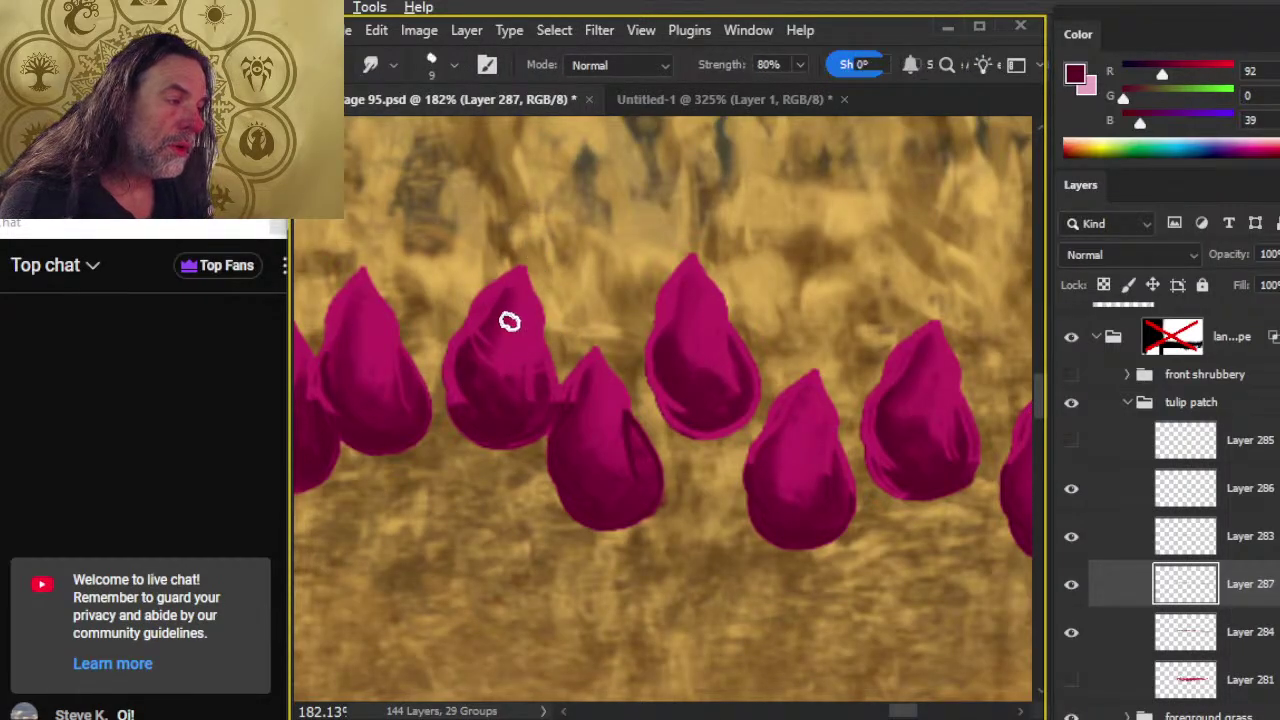
{"action": "key", "text": "ctrl"}
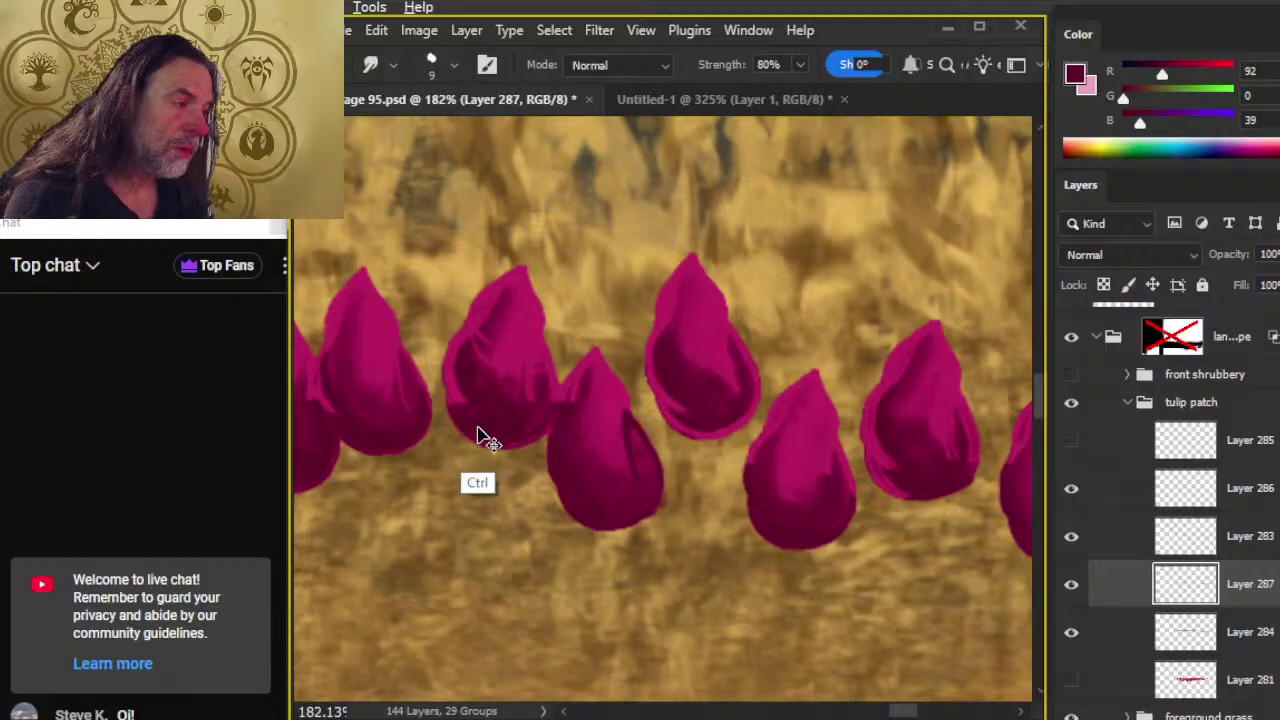
{"action": "left_click_drag", "start_coordinate": [506, 314], "coordinate": [486, 343]}
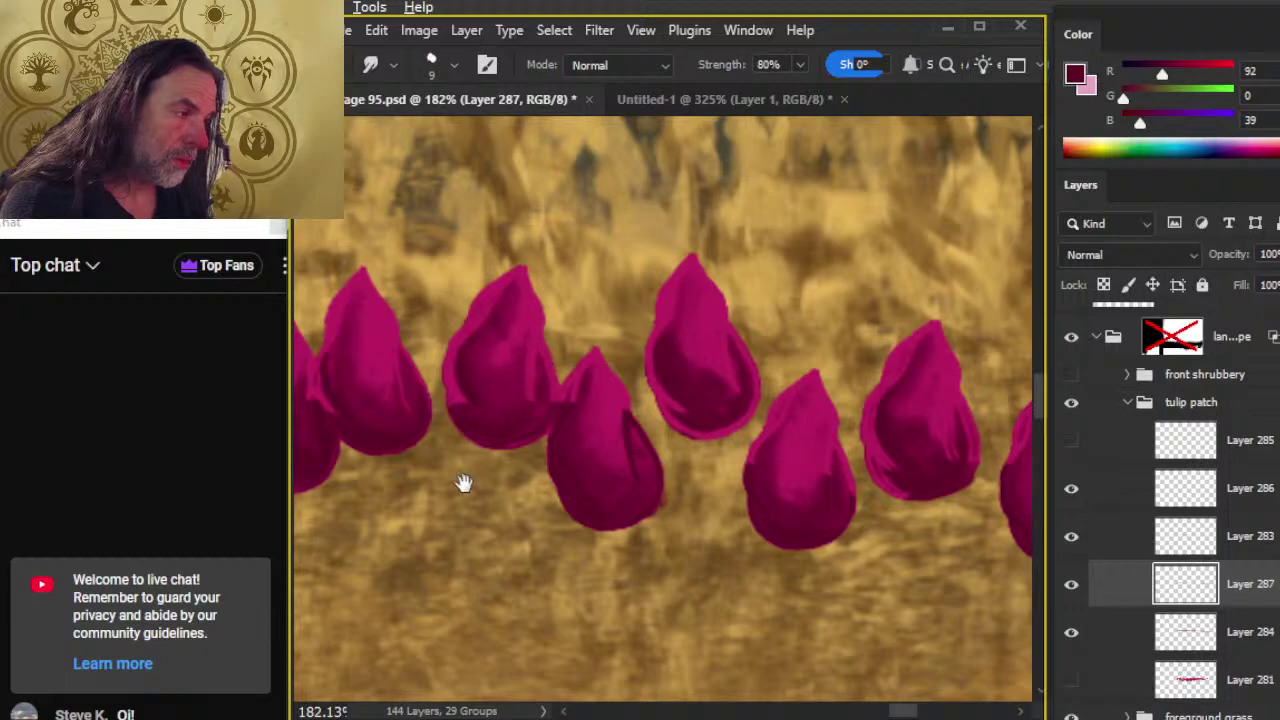
- Deepen the next two overlapping buds to the left with dark maroon and smudge the color into their petals
{"action": "left_click_drag", "start_coordinate": [463, 486], "coordinate": [646, 512]}
{"action": "key", "text": "b"}
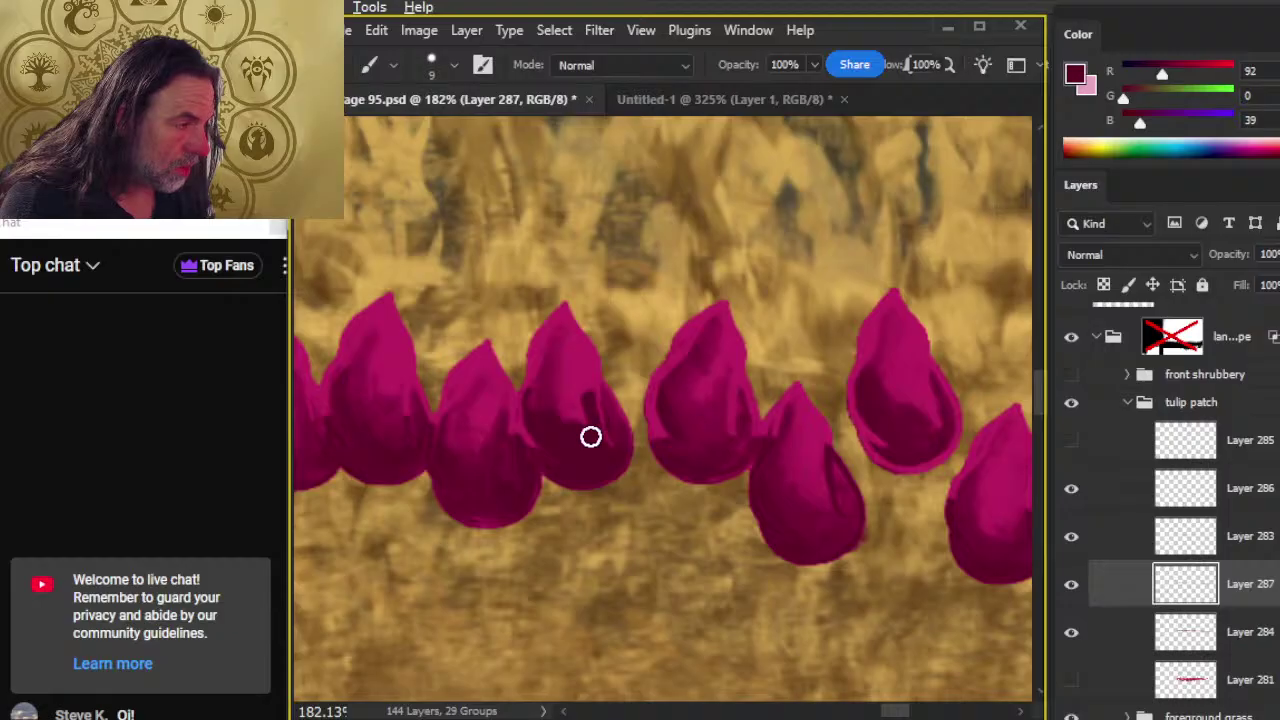
{"action": "key", "text": "r"}
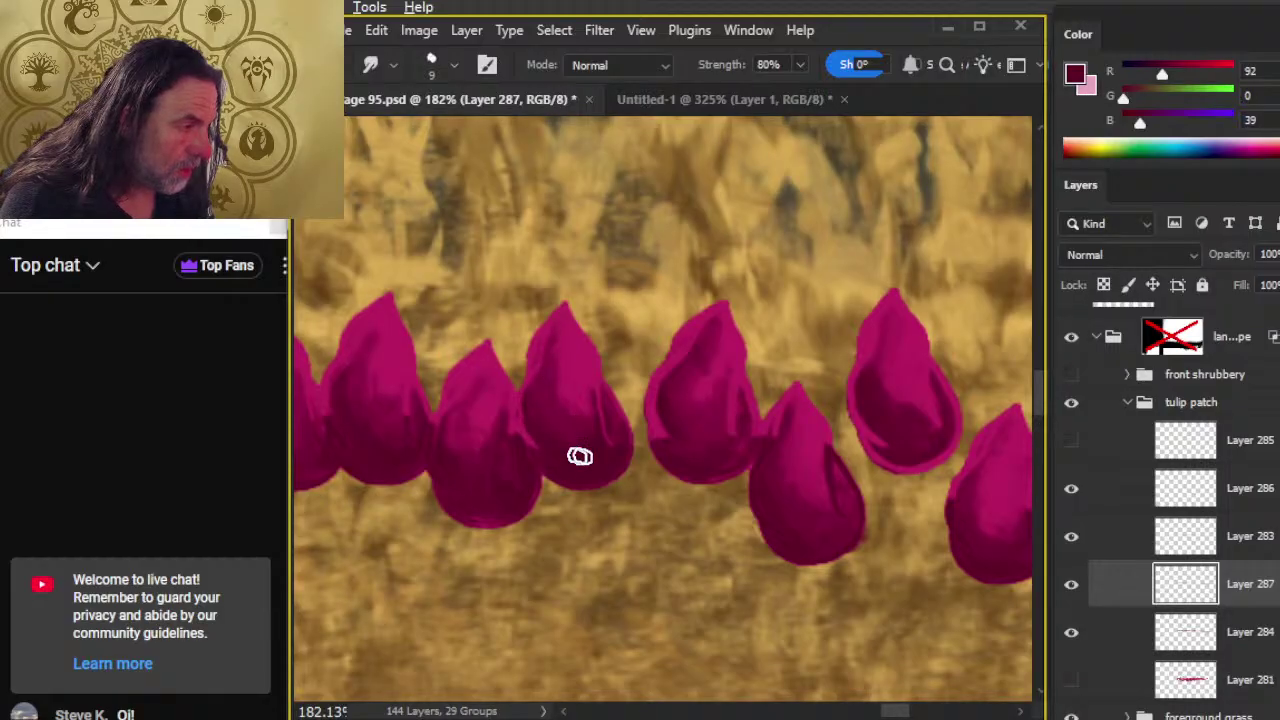
{"action": "left_click_drag", "start_coordinate": [605, 502], "coordinate": [715, 474]}
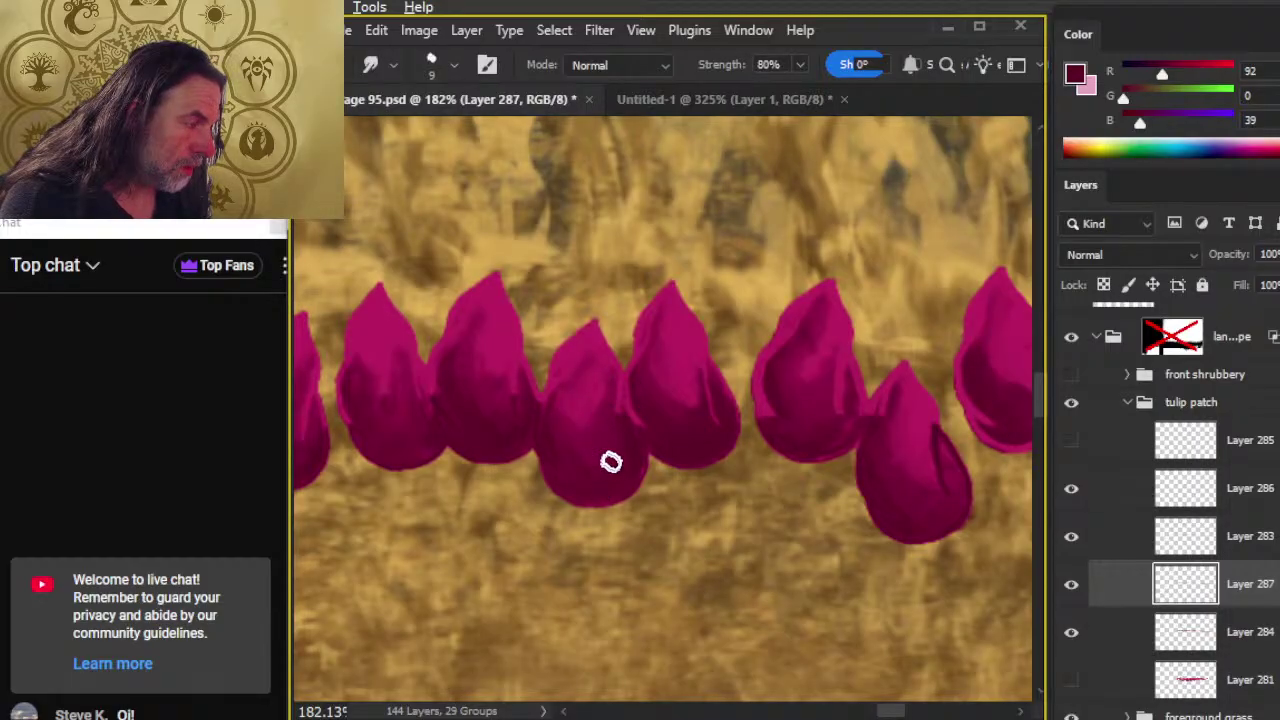
- Paint dark maroon along the edges of the next tall bud in the overlapping cluster and smudge it toward the tip
{"action": "left_click_drag", "start_coordinate": [560, 523], "coordinate": [760, 557]}
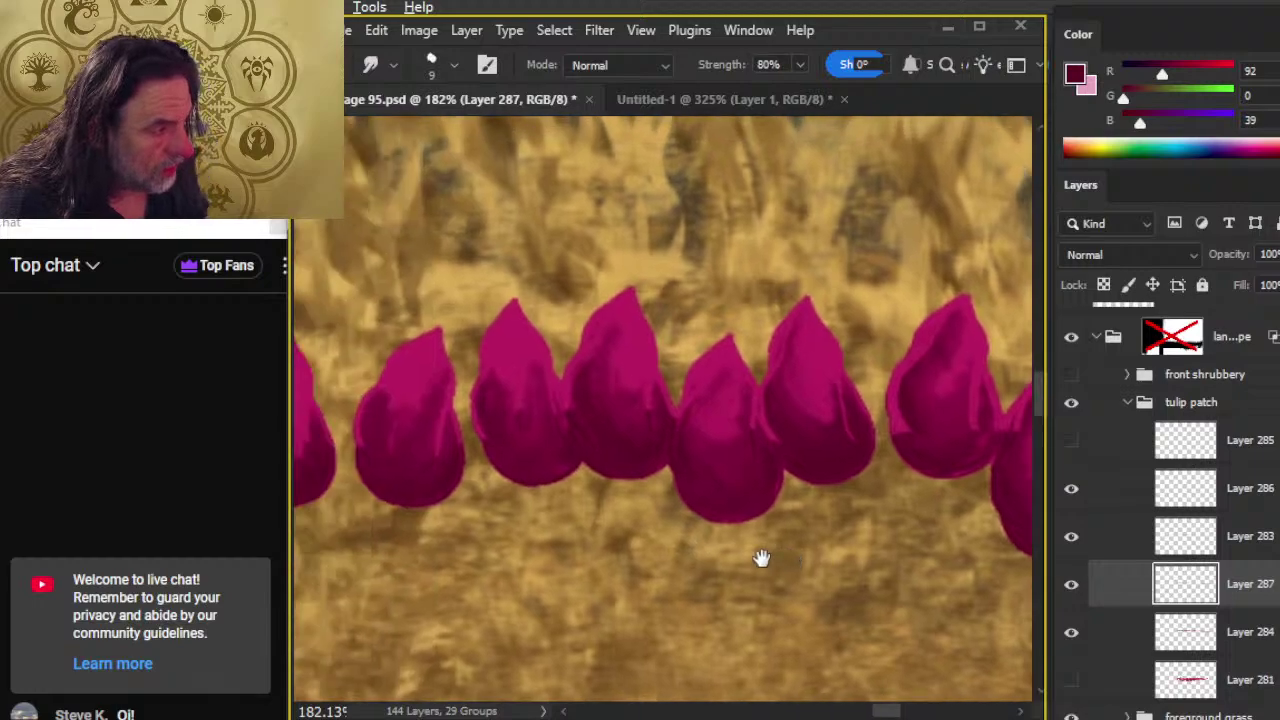
{"action": "key", "text": "b"}
{"action": "key", "text": "r"}
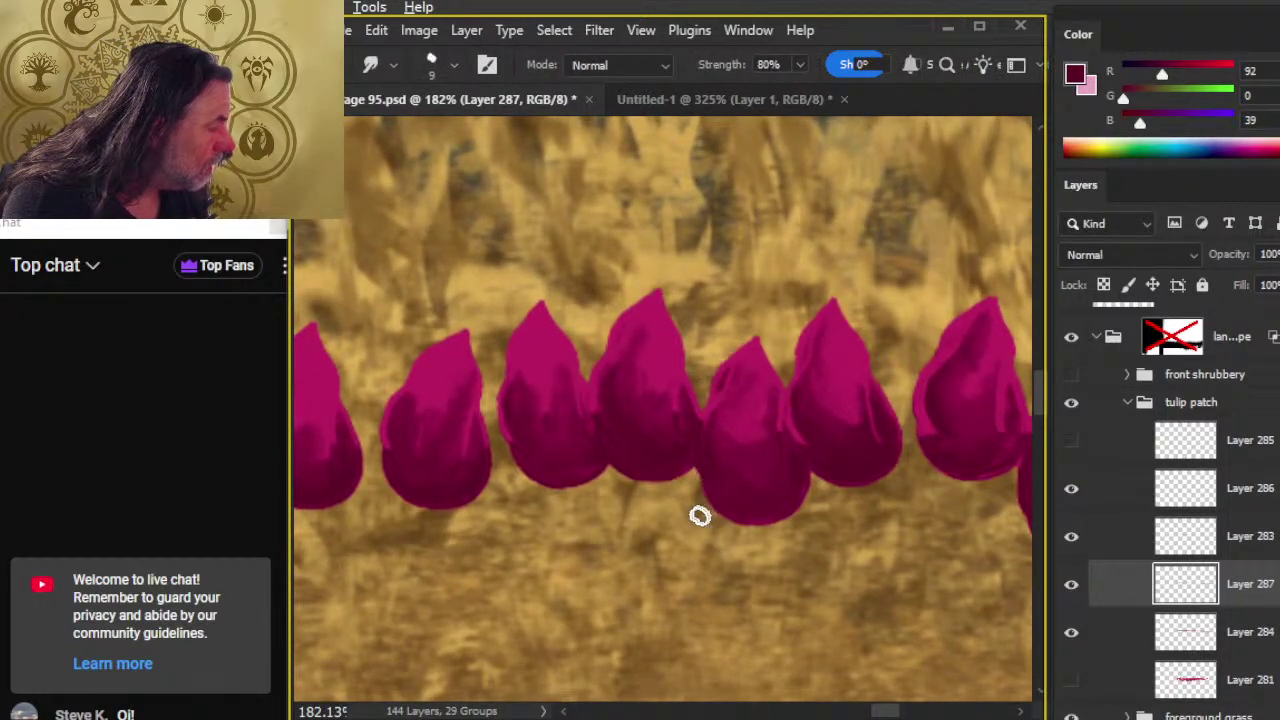
- Paint dark maroon into the tallest bud of the overlapping cluster and its left neighbor, smudging both into soft petal folds
{"action": "key", "text": "b"}
{"action": "key", "text": "r"}
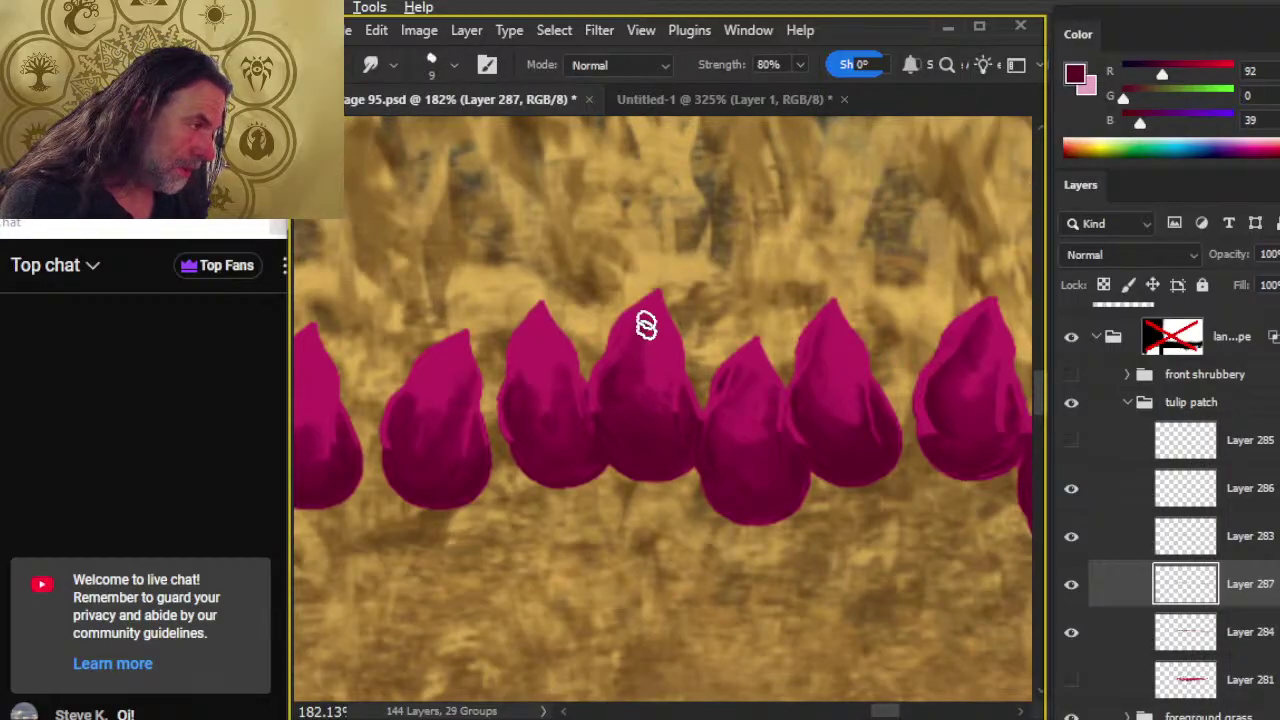
{"action": "key", "text": "b"}
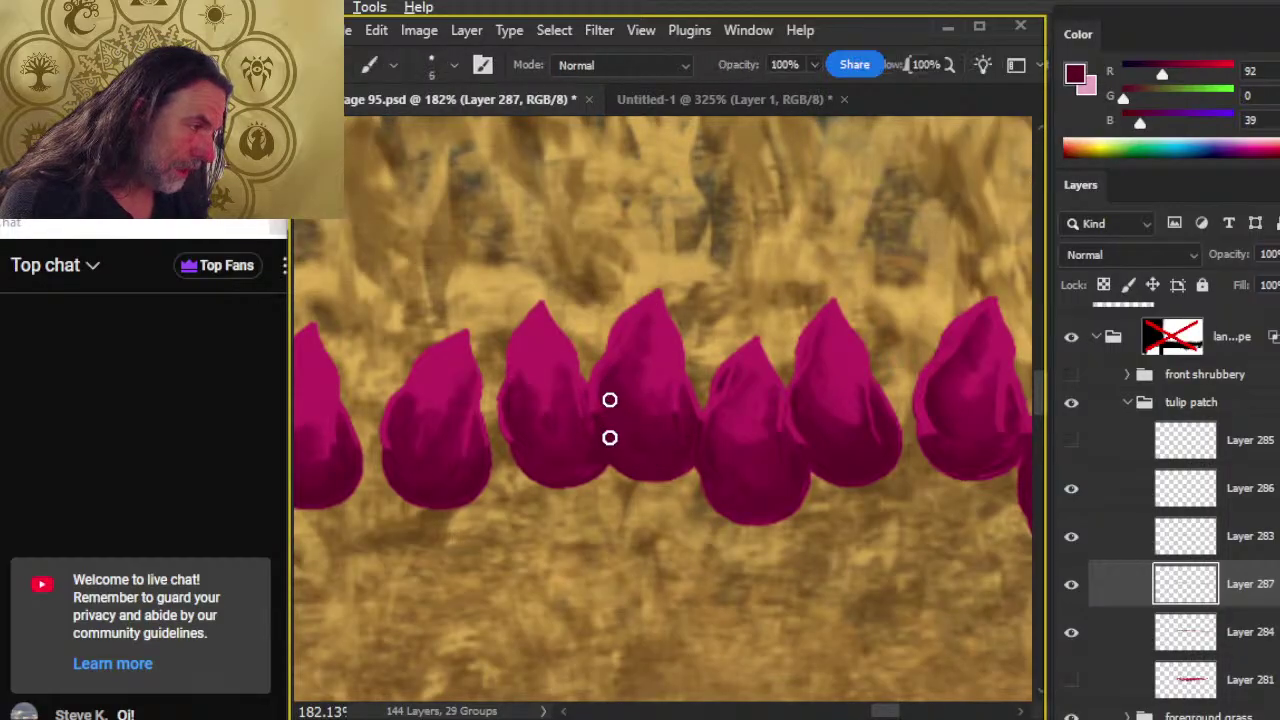
{"action": "key", "text": "r"}
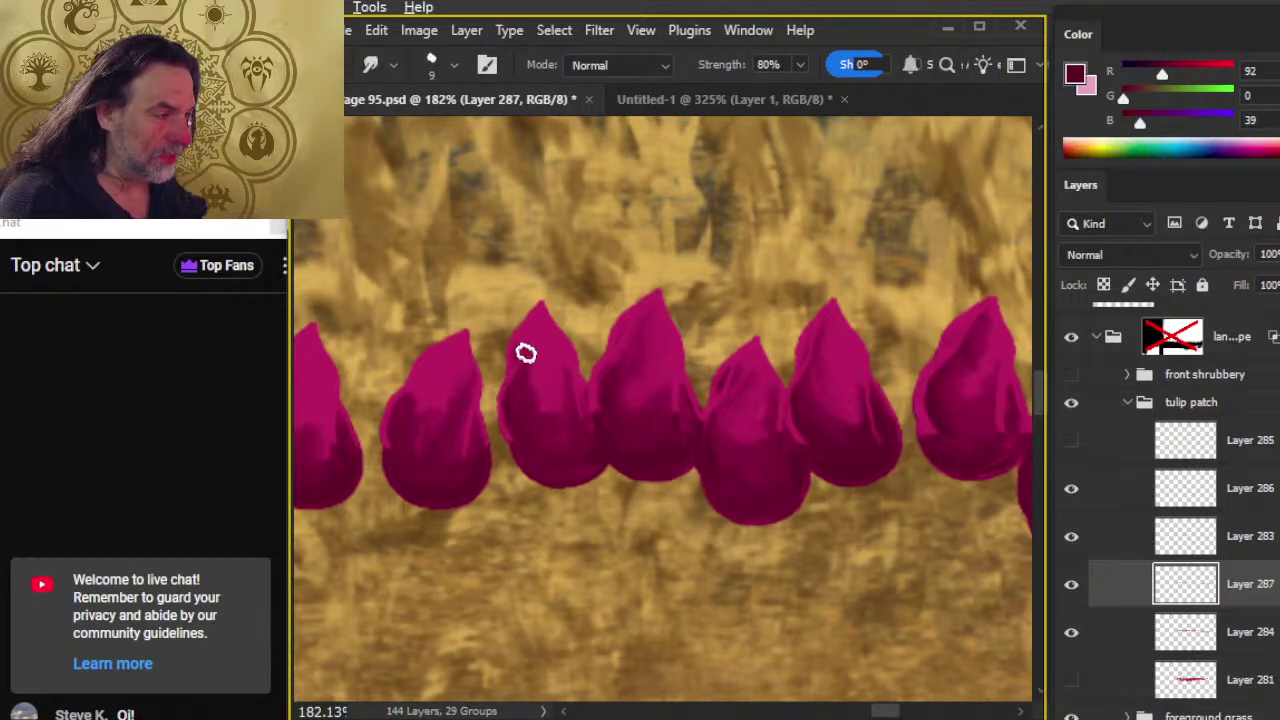
{"action": "key", "text": "b"}
{"action": "key", "text": "r"}
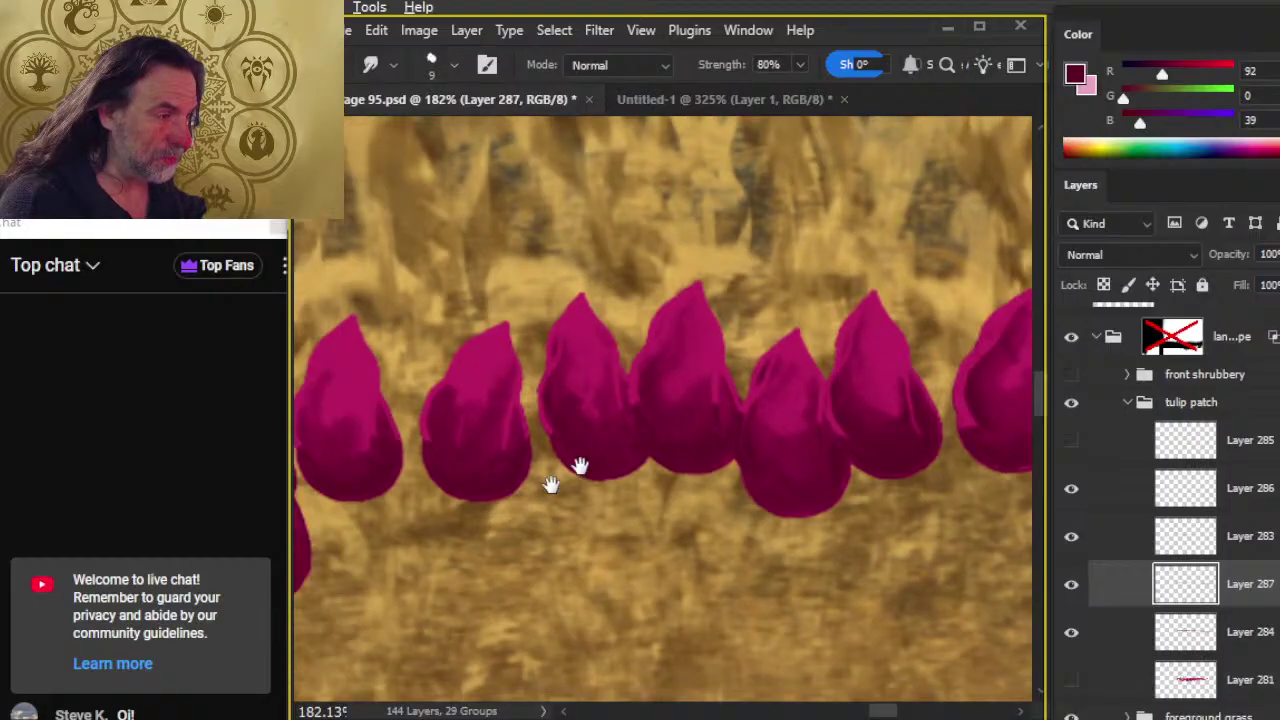
- Darken the separate bud just left of the overlapping cluster with maroon and smudge it into folds along its sides
{"action": "left_click_drag", "start_coordinate": [566, 466], "coordinate": [619, 340]}
{"action": "key", "text": "b"}
{"action": "key", "text": "r"}
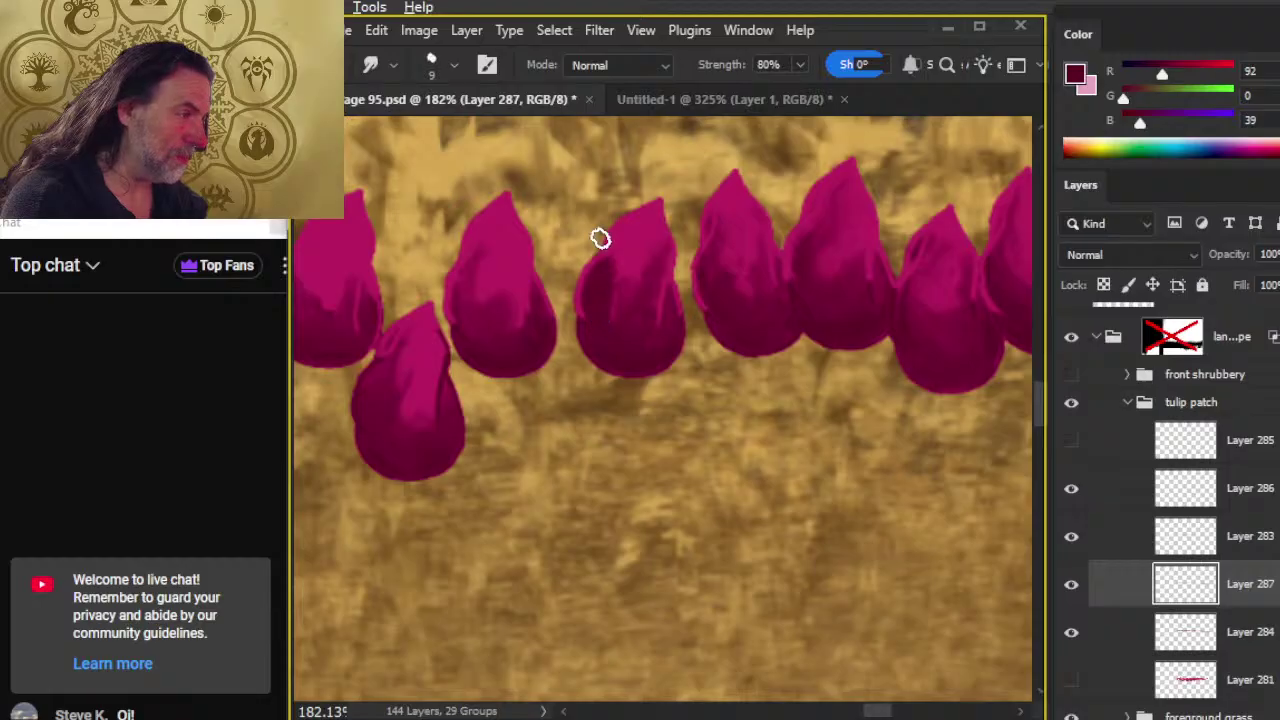
{"action": "mouse_move", "coordinate": [658, 287]}
{"action": "left_mouse_down"}
{"action": "mouse_move", "coordinate": [611, 291]}
{"action": "mouse_move", "coordinate": [624, 222]}
{"action": "mouse_move", "coordinate": [609, 287]}
{"action": "mouse_move", "coordinate": [588, 291]}
{"action": "mouse_move", "coordinate": [581, 235]}
{"action": "mouse_move", "coordinate": [599, 228]}
{"action": "mouse_move", "coordinate": [598, 209]}
{"action": "mouse_move", "coordinate": [586, 247]}
{"action": "mouse_move", "coordinate": [598, 230]}
{"action": "mouse_move", "coordinate": [589, 238]}
{"action": "mouse_move", "coordinate": [615, 305]}
{"action": "left_mouse_up"}
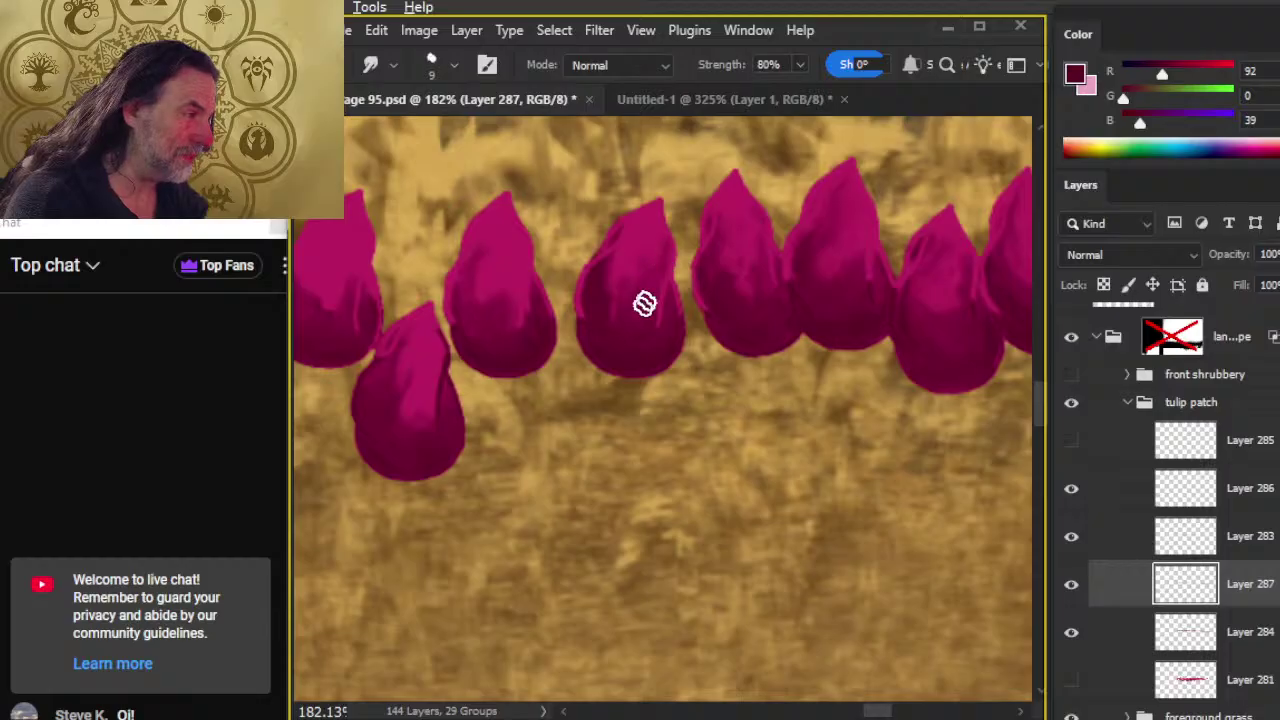
- Add dark maroon to the next upright bud on the left and smudge the color up from its base toward the tip
{"action": "key", "text": "b"}
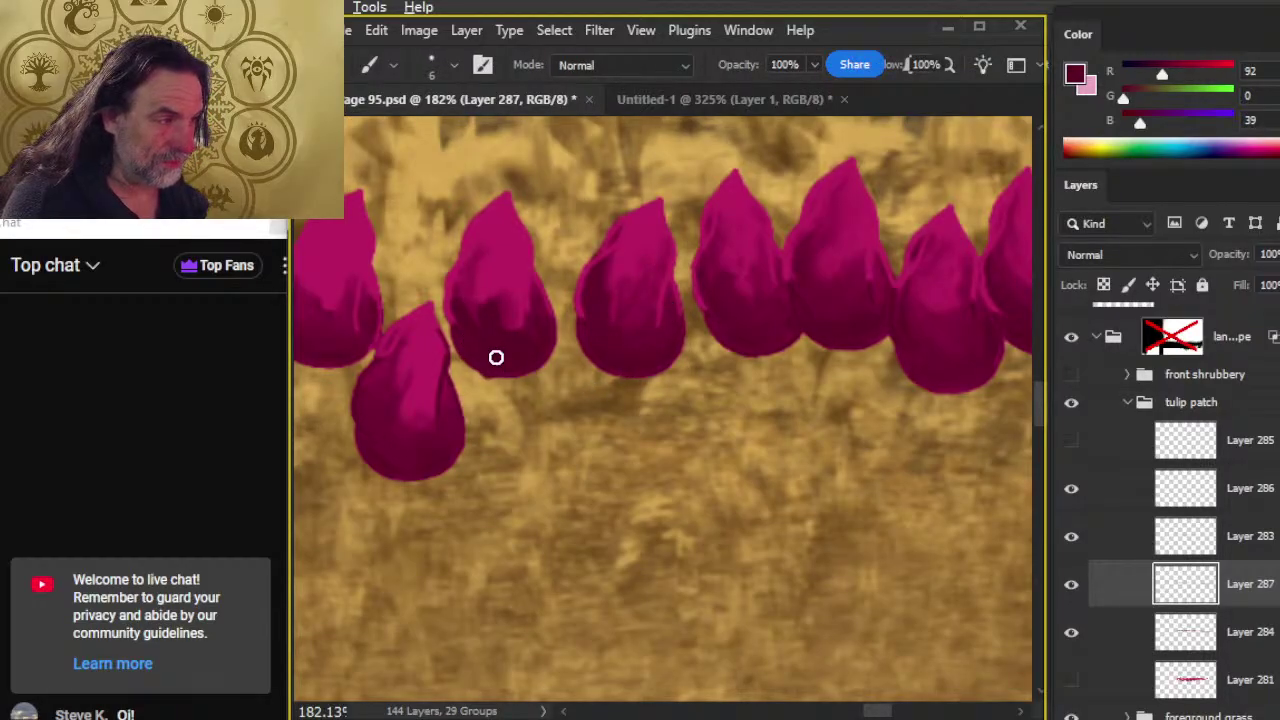
{"action": "left_click_drag", "start_coordinate": [460, 373], "coordinate": [526, 404]}
{"action": "key", "text": "ctrl+z"}
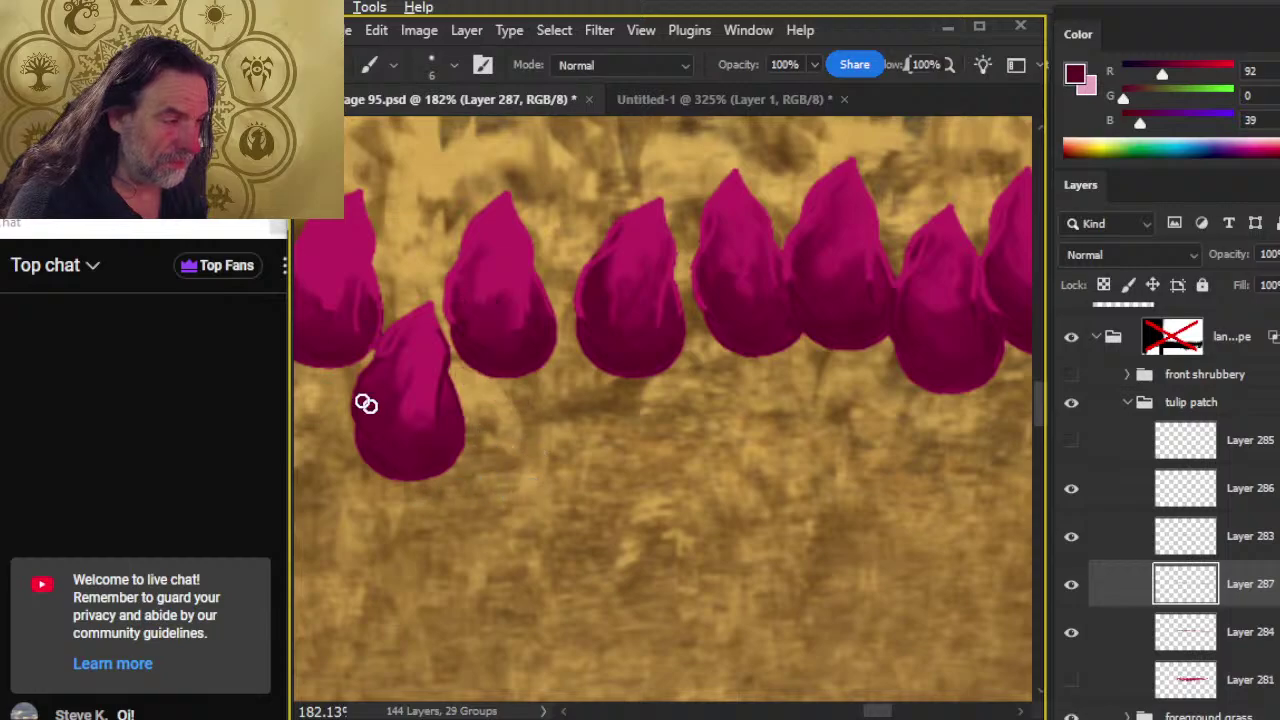
{"action": "key", "text": "r"}
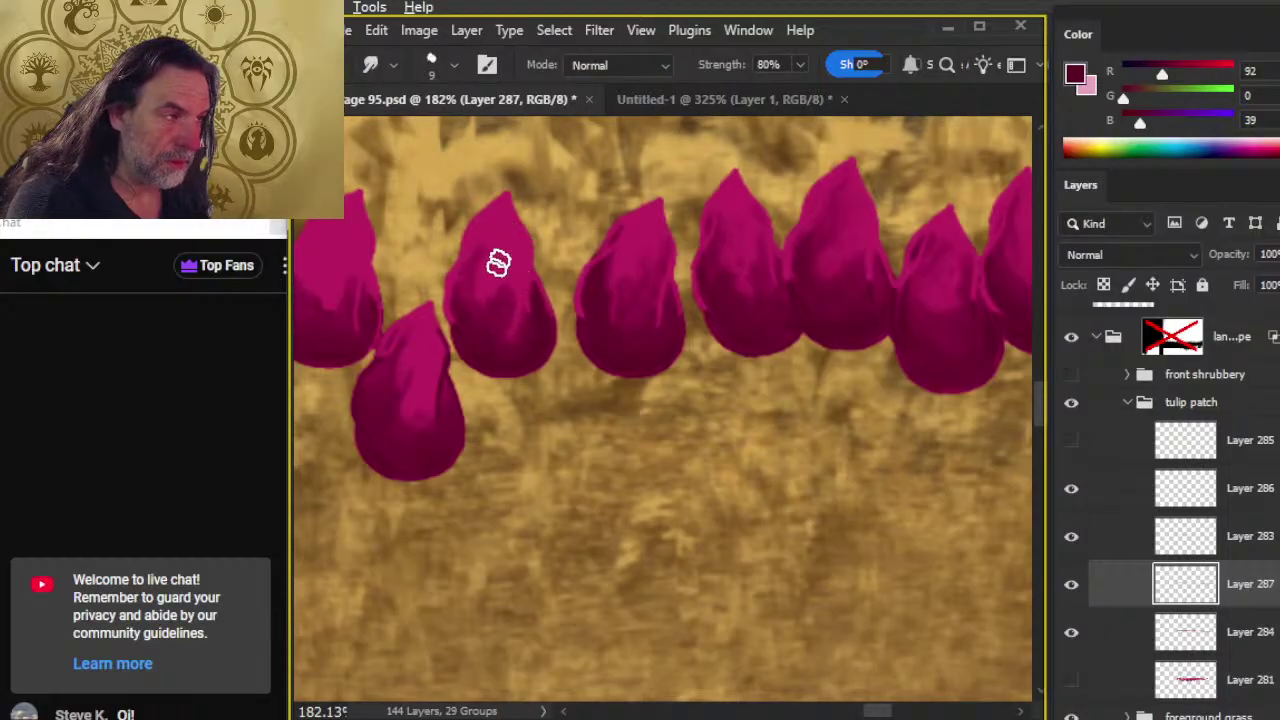
- Shade the low-hanging bud and the leaning bud overlapping it with dark maroon, smudging curved folds along their edges
{"action": "scroll", "coordinate": [575, 320], "scroll_direction": "left", "scroll_amount": 5}
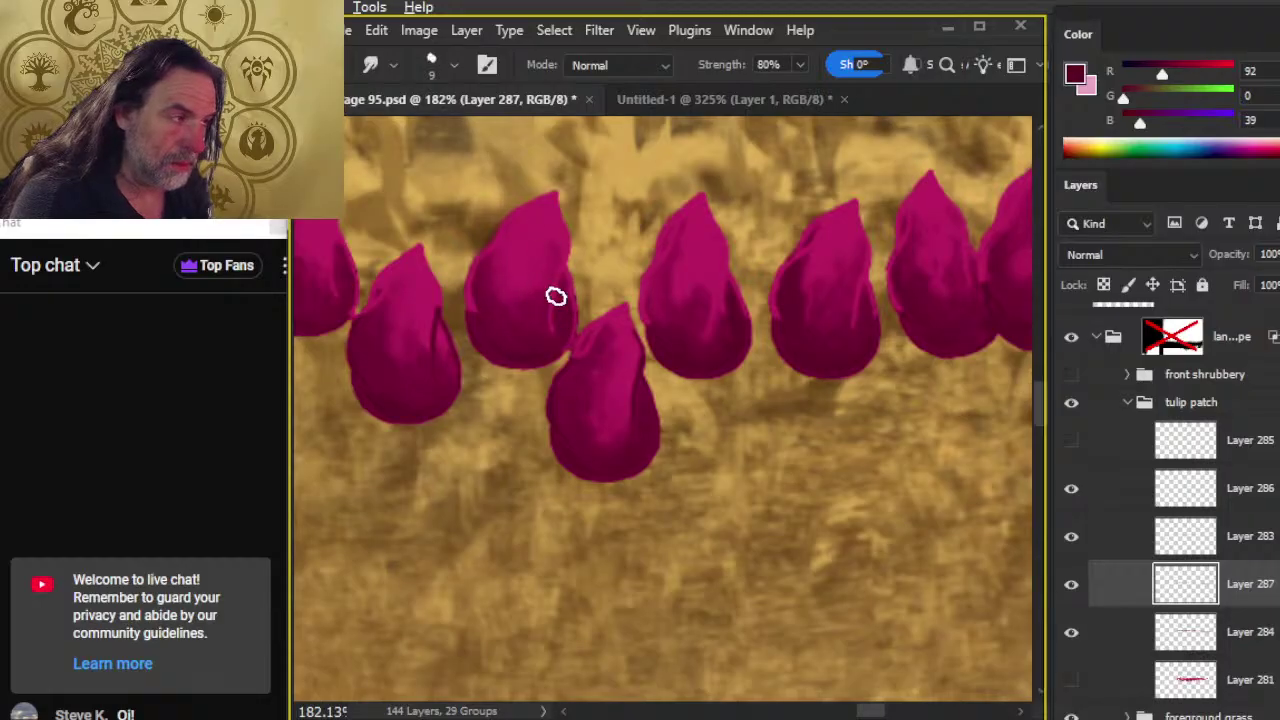
{"action": "key", "text": "b"}
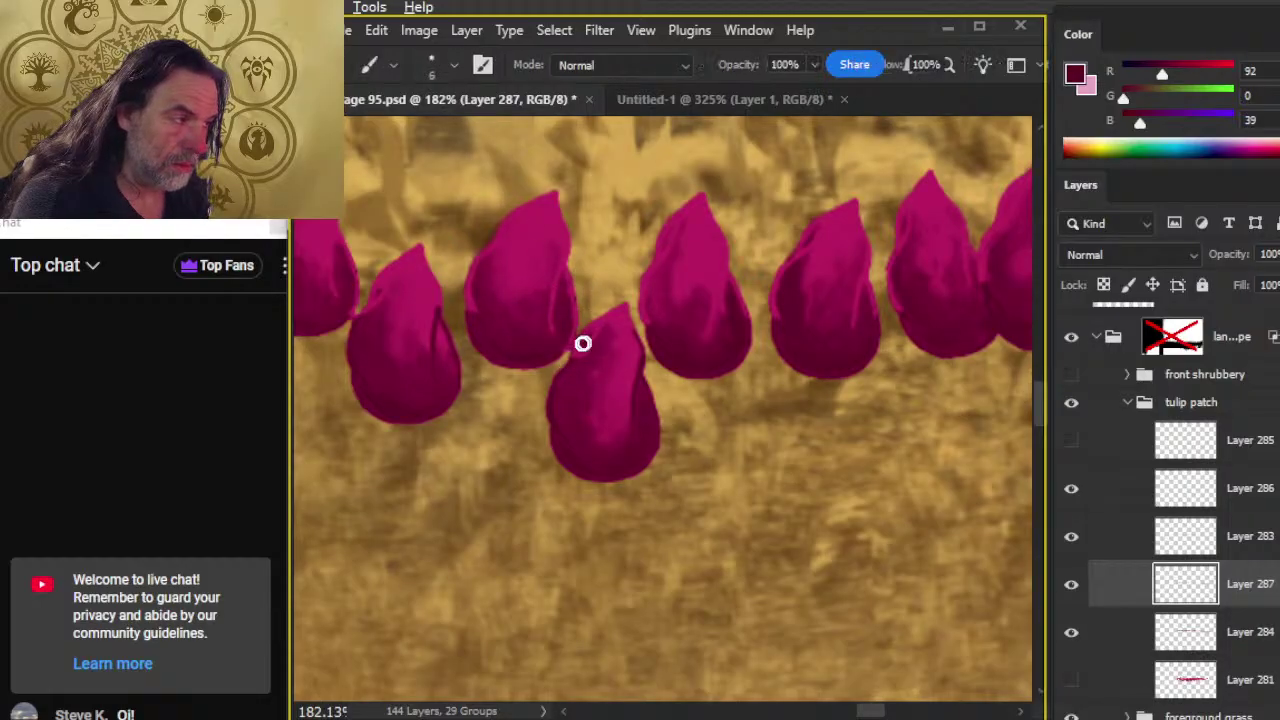
{"action": "key", "text": "r"}
{"action": "mouse_move", "coordinate": [583, 343]}
{"action": "left_mouse_down"}
{"action": "mouse_move", "coordinate": [566, 374]}
{"action": "mouse_move", "coordinate": [576, 342]}
{"action": "left_mouse_up"}
{"action": "left_click_drag", "start_coordinate": [477, 414], "coordinate": [596, 461]}
{"action": "key", "text": "b"}
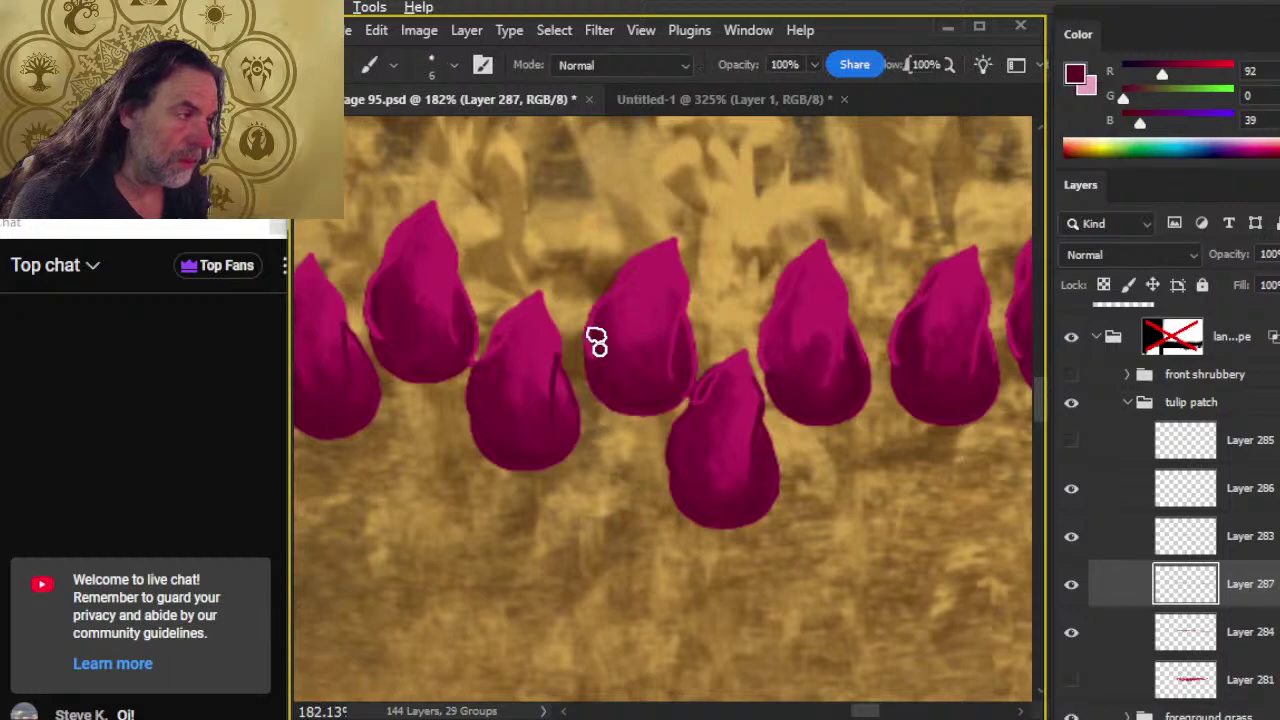
{"action": "key", "text": "r"}
- Switch the eraser to a 4 px round tip and trim the maroon spill along the leaning bud's upper left edge
{"action": "key", "text": "e"}
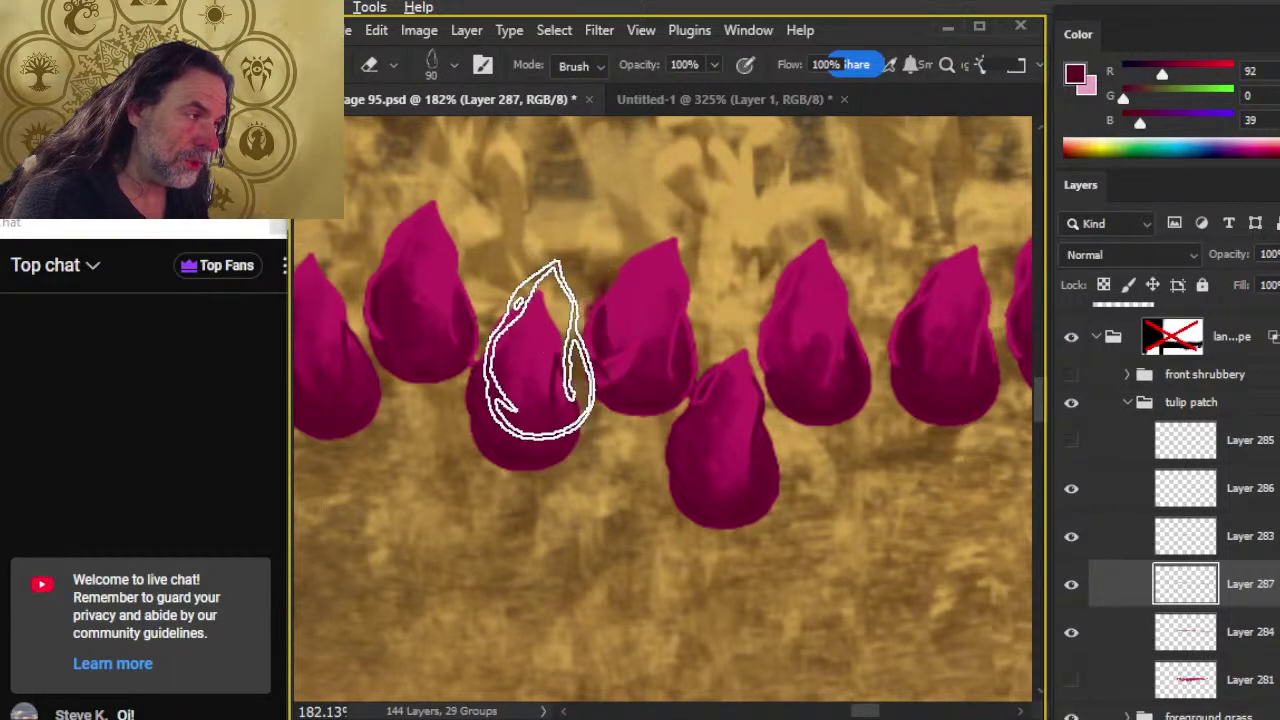
{"action": "right_click", "coordinate": [643, 318]}
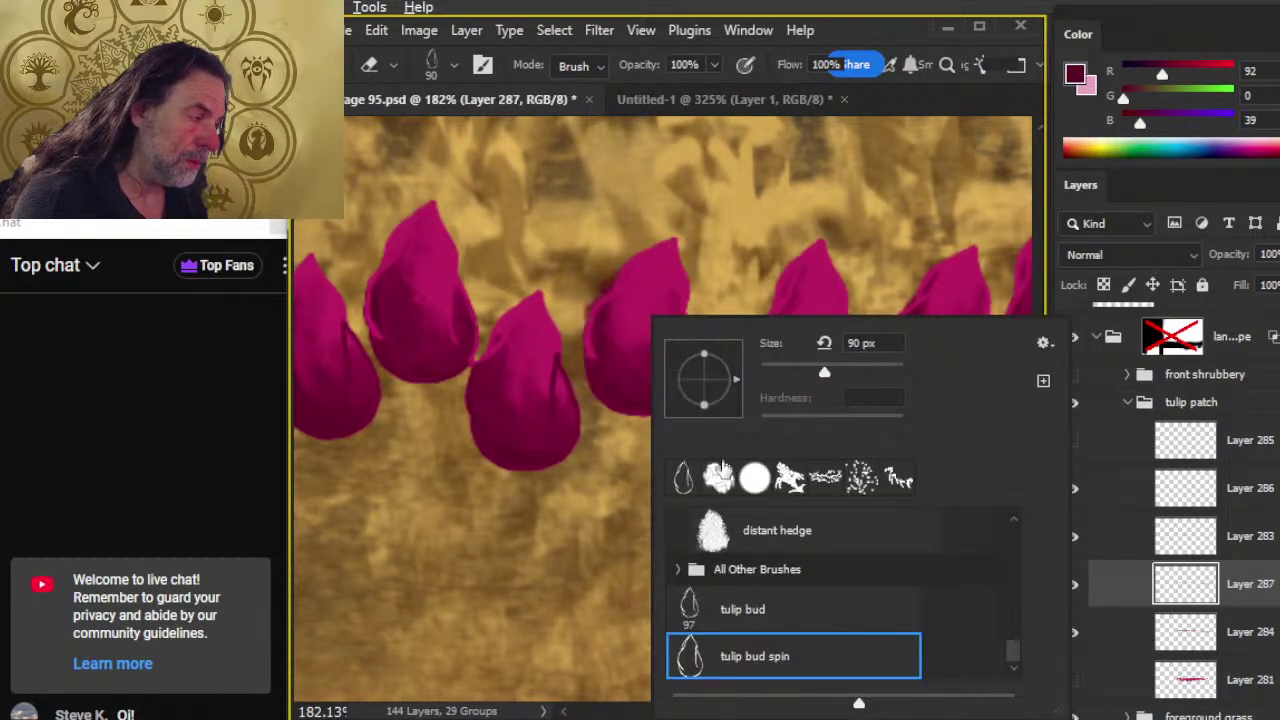
{"action": "left_click", "coordinate": [755, 478]}
{"action": "left_click", "coordinate": [900, 98]}
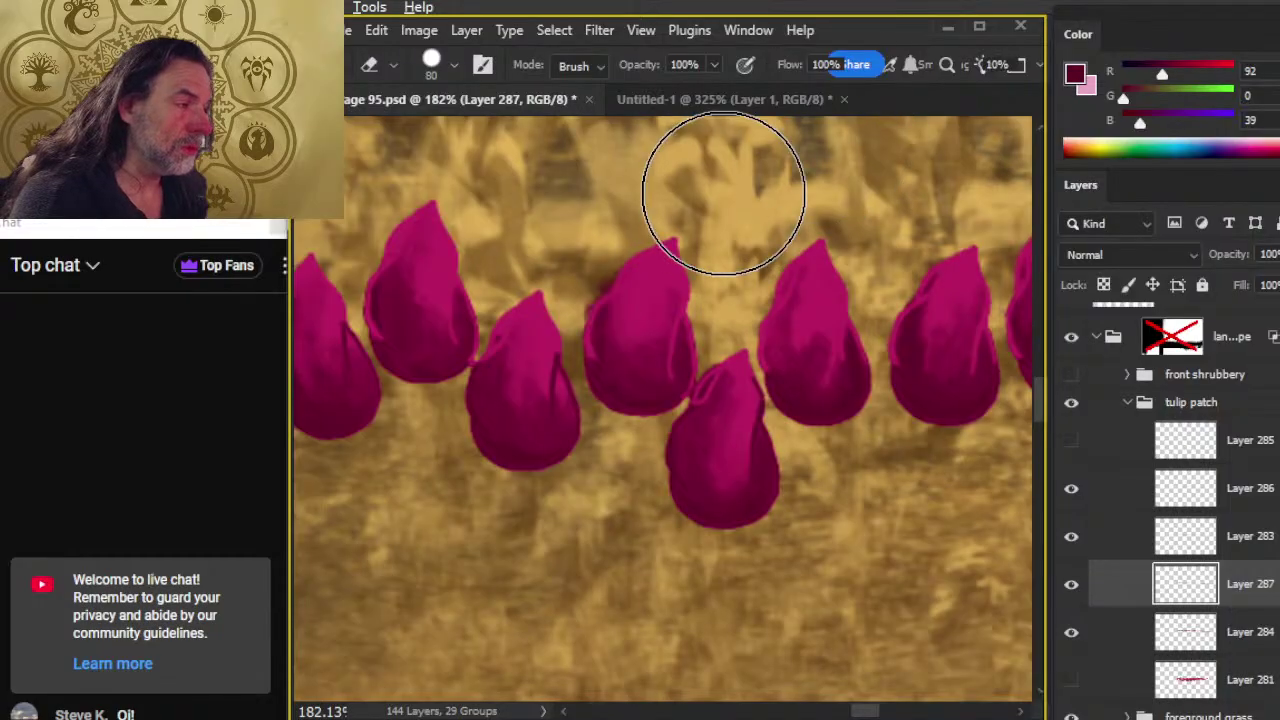
{"action": "key", "text": "bracketleft"}
{"action": "key", "text": "bracketleft"}
{"action": "key", "text": "bracketleft"}
{"action": "key", "text": "bracketleft"}
{"action": "key", "text": "bracketleft"}
{"action": "key", "text": "bracketleft"}
{"action": "key", "text": "bracketleft"}
{"action": "key", "text": "bracketleft"}
{"action": "key", "text": "bracketleft"}
{"action": "key", "text": "bracketleft"}
{"action": "key", "text": "bracketleft"}
{"action": "key", "text": "bracketleft"}
{"action": "key", "text": "bracketleft"}
{"action": "key", "text": "bracketleft"}
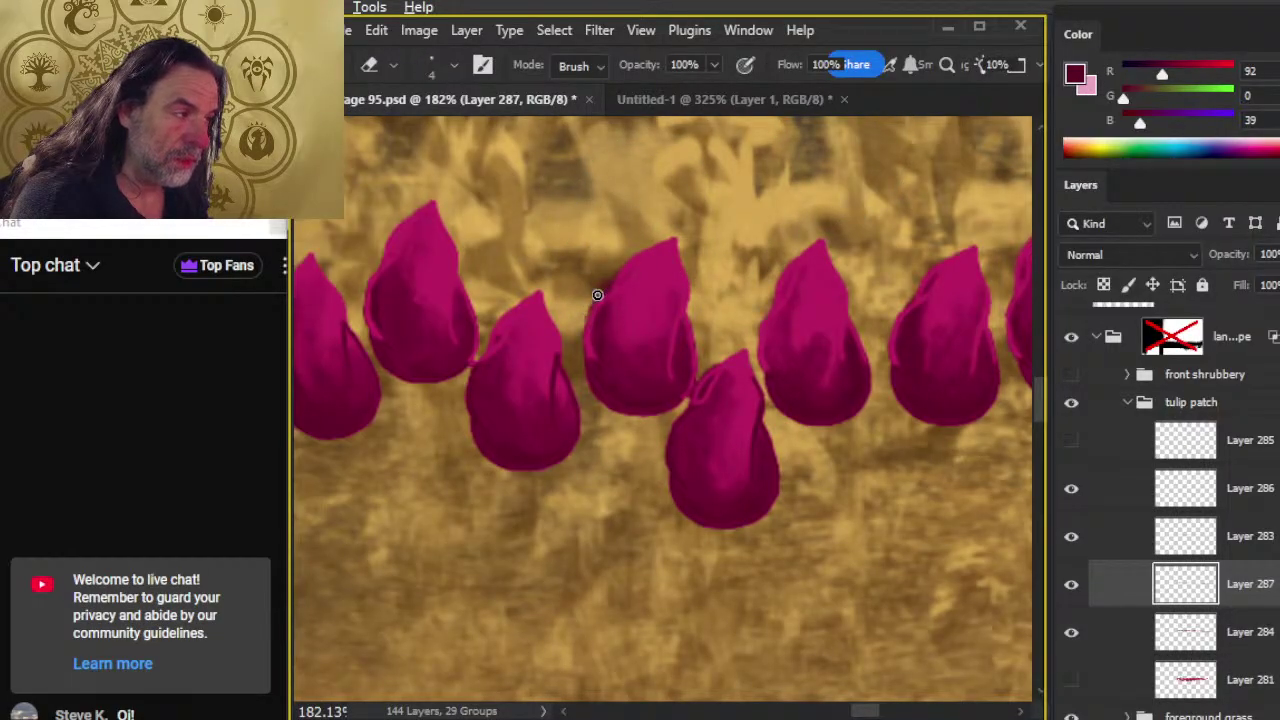
- Deepen the lower bud left of the leaning bud with dark maroon and smudge the shading upward from its base
{"action": "key", "text": "b"}
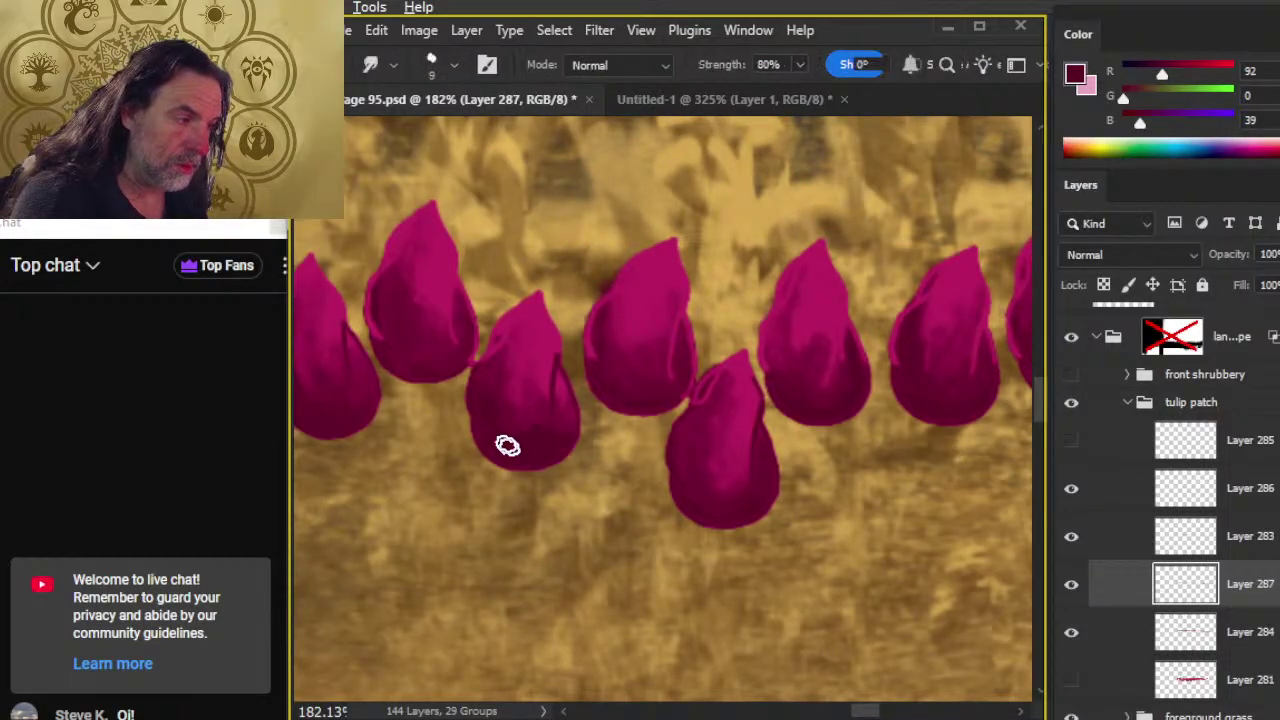
{"action": "key", "text": "r"}
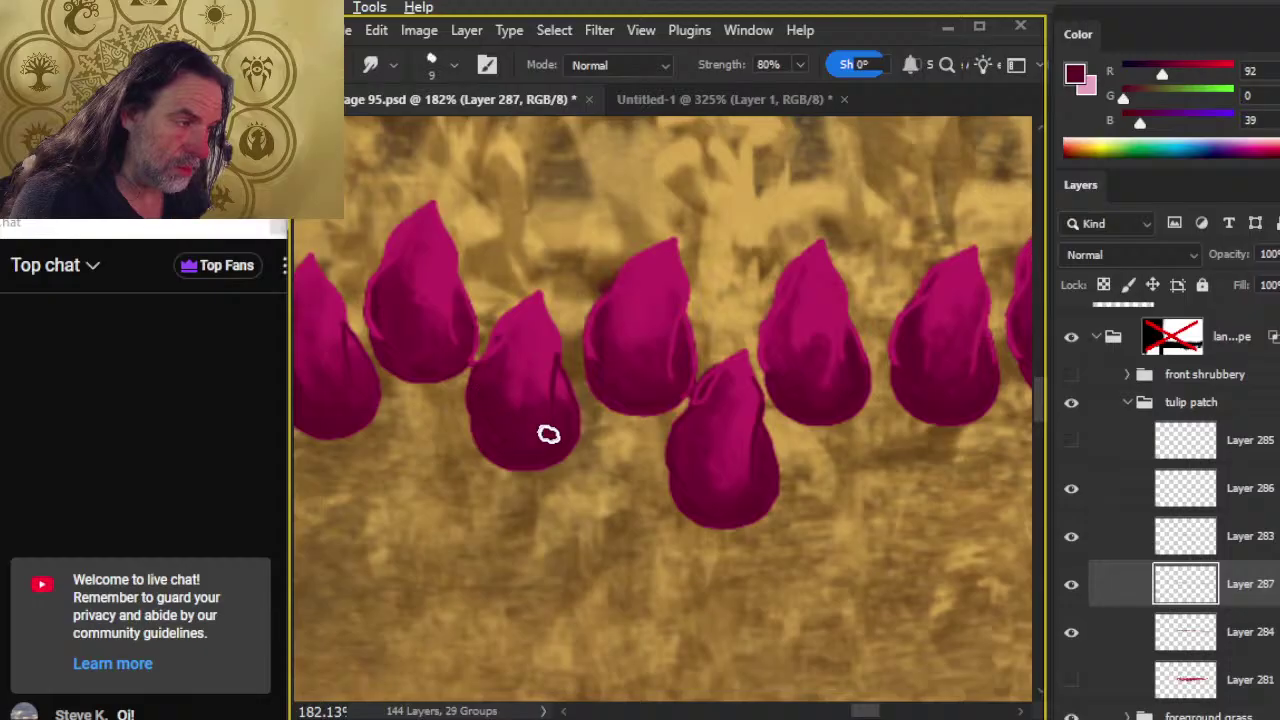
{"action": "key", "text": "b"}
{"action": "key", "text": "r"}
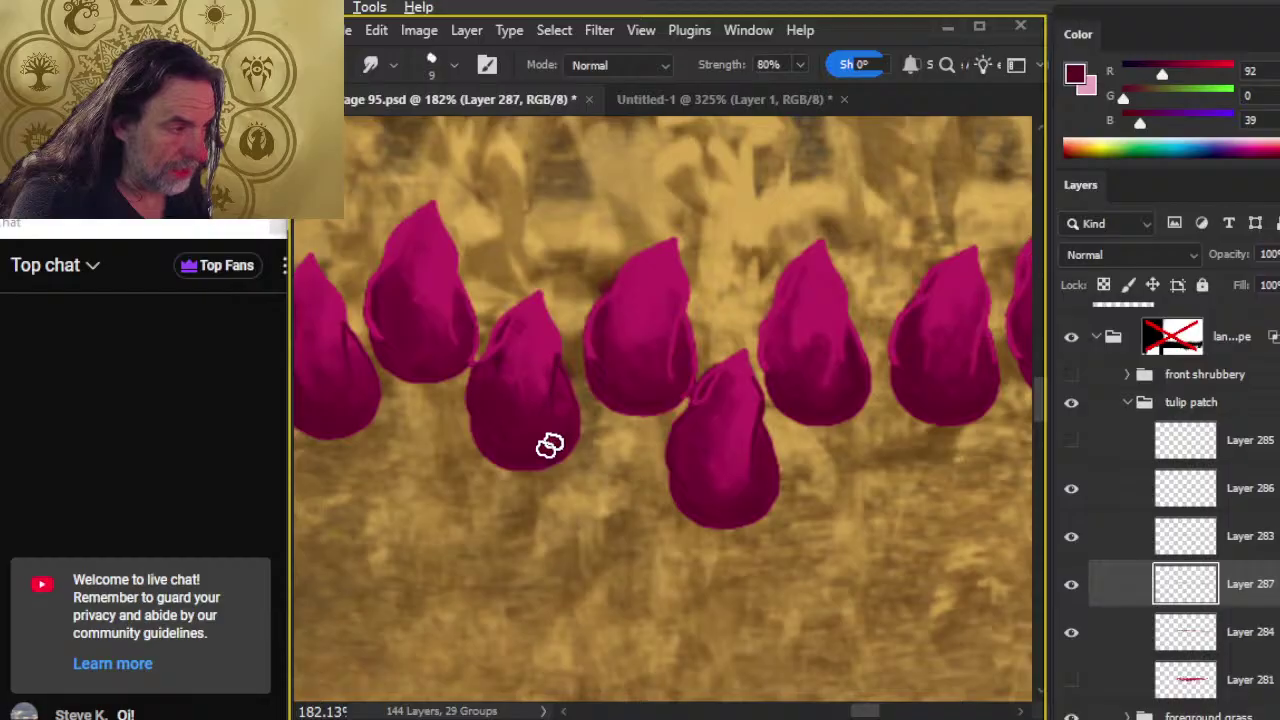
- Paint dark maroon into the next tall bud to the left and smudge it into a fold curving toward the tip
{"action": "left_click_drag", "start_coordinate": [535, 468], "coordinate": [606, 503]}
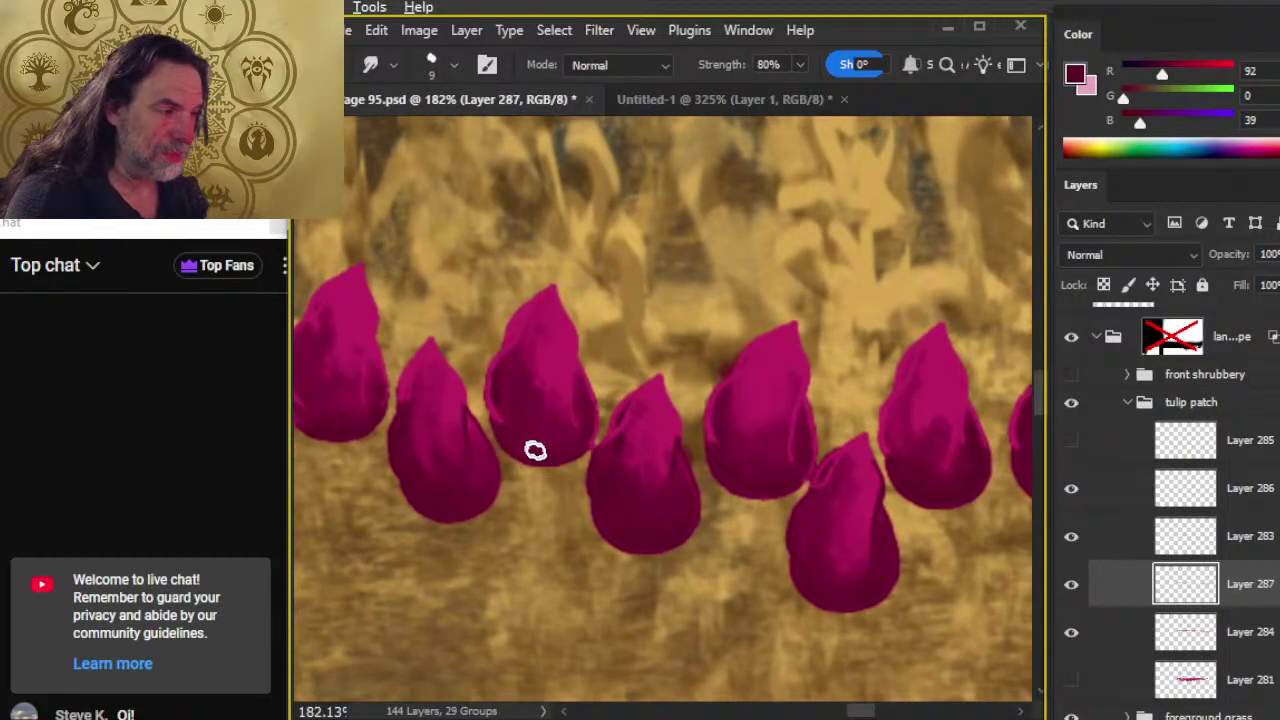
{"action": "key", "text": "b"}
{"action": "key", "text": "r"}
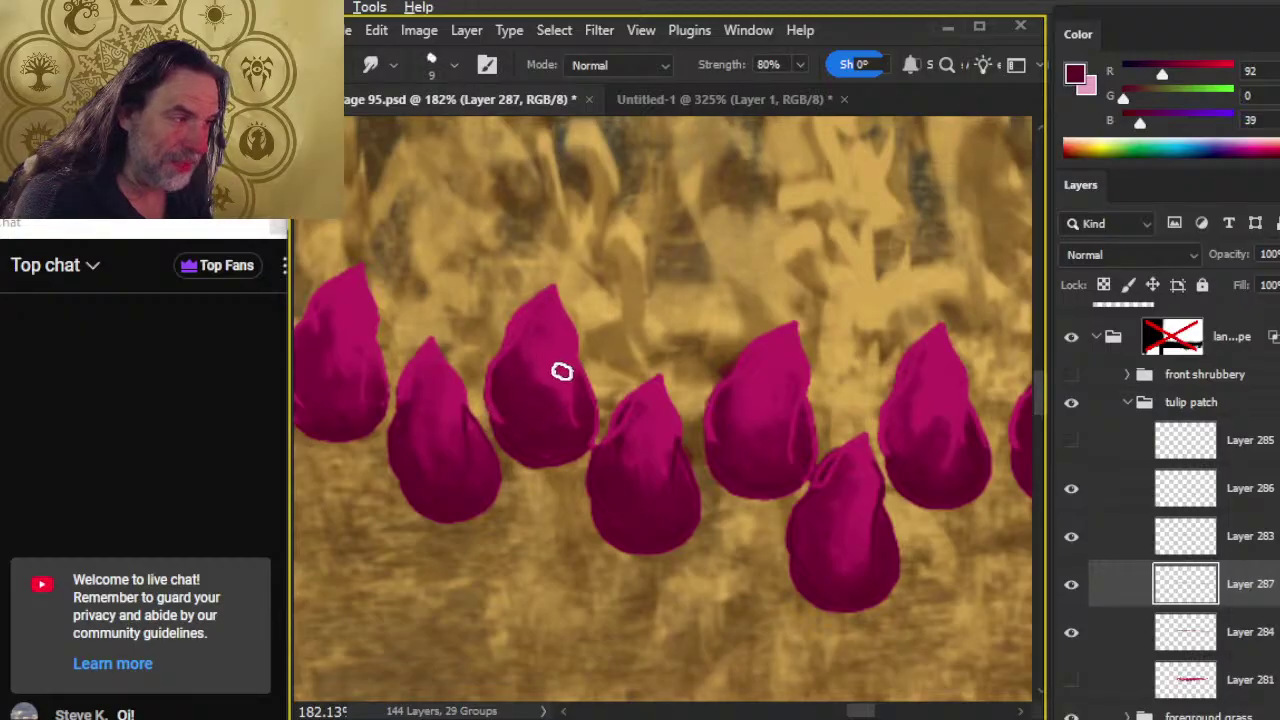
- Shade the narrow lower bud beside the tall one with dark maroon and smudge streaks up toward its tip
{"action": "left_click_drag", "start_coordinate": [512, 444], "coordinate": [645, 370]}
{"action": "key", "text": "b"}
{"action": "key", "text": "r"}
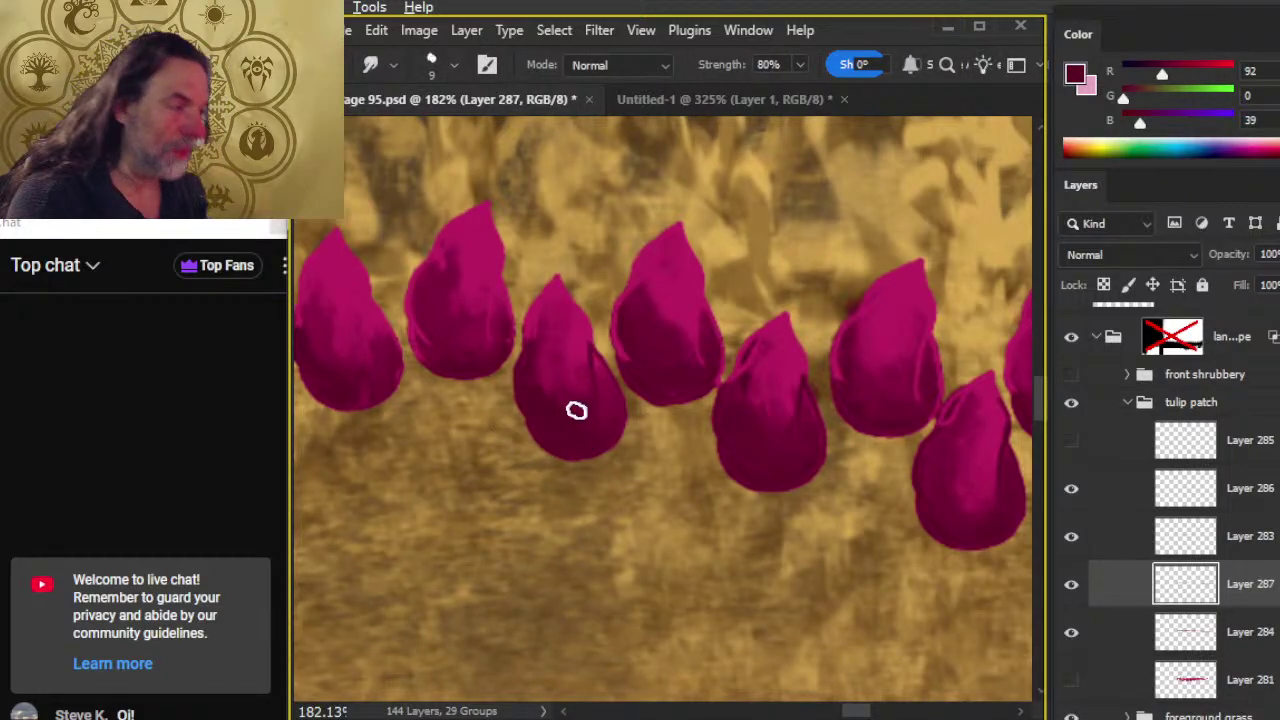
{"action": "left_click_drag", "start_coordinate": [568, 420], "coordinate": [574, 318]}
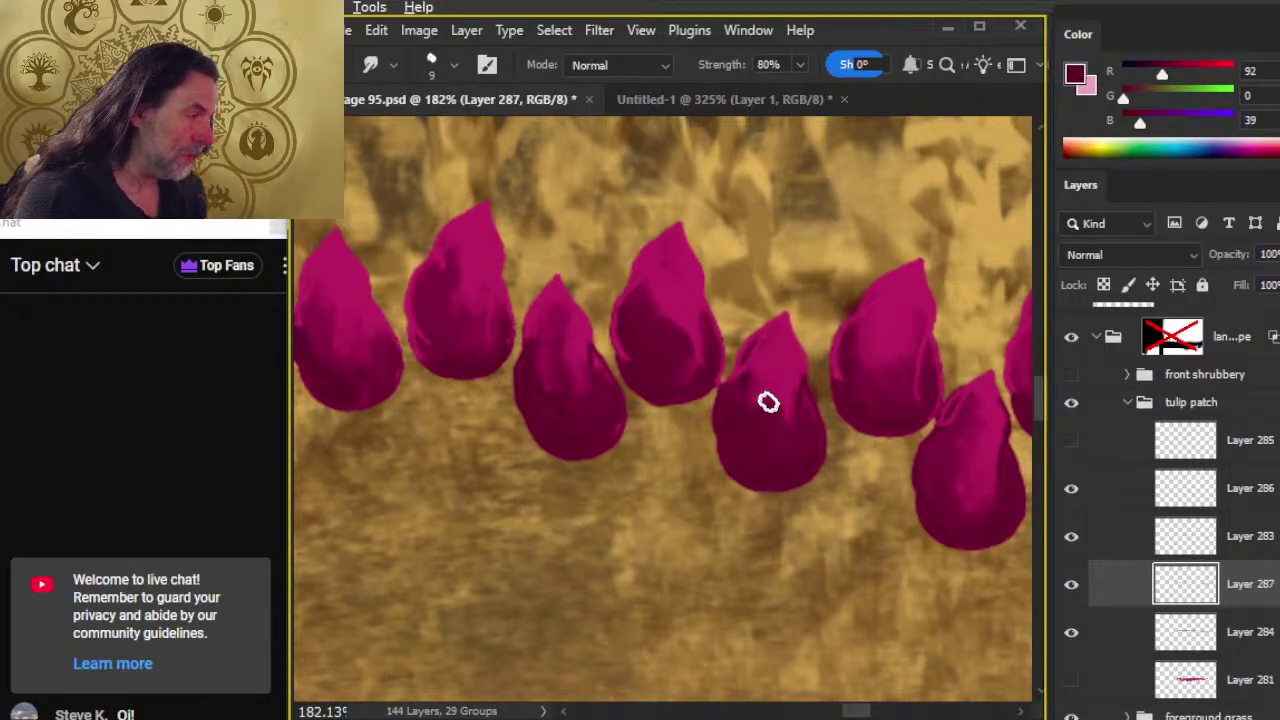
- Add dark maroon around the base and sides of the next leaning bud and blend it into petal folds with Smudge
{"action": "mouse_move", "coordinate": [705, 403]}
{"action": "left_mouse_down"}
{"action": "mouse_move", "coordinate": [829, 509]}
{"action": "mouse_move", "coordinate": [766, 457]}
{"action": "mouse_move", "coordinate": [618, 393]}
{"action": "left_mouse_up"}
{"action": "key", "text": "b"}
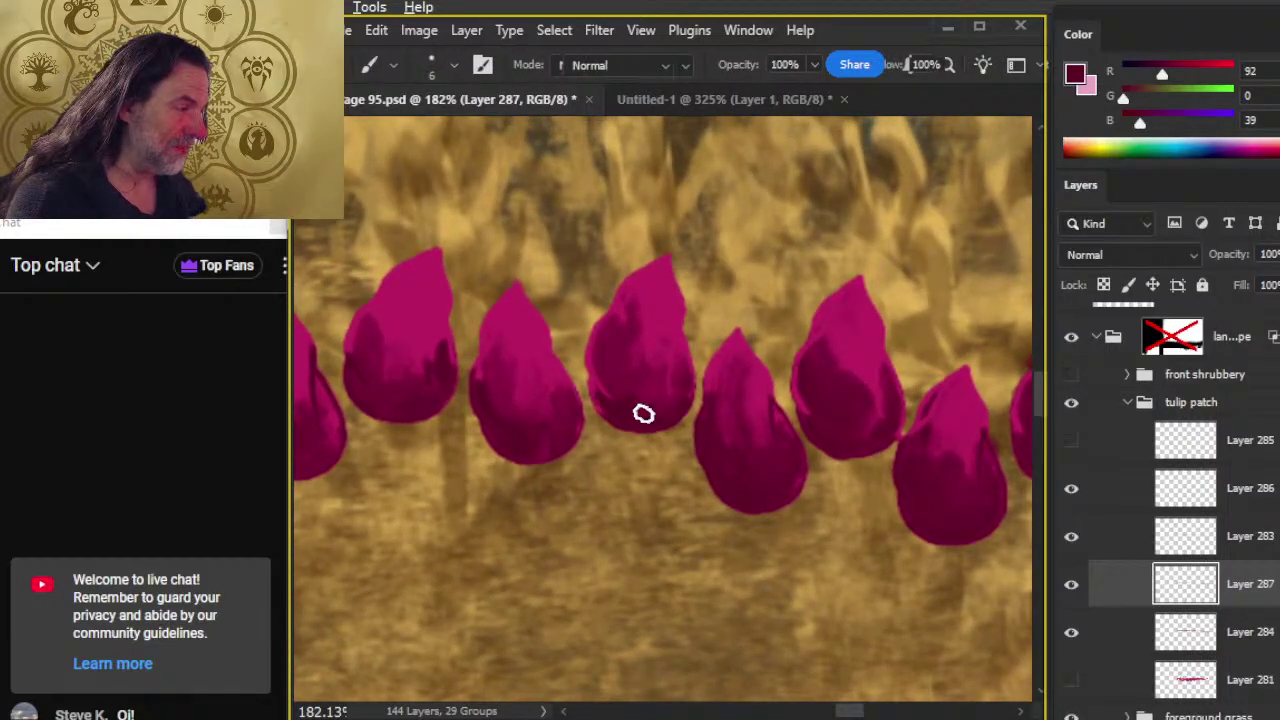
{"action": "key", "text": "r"}
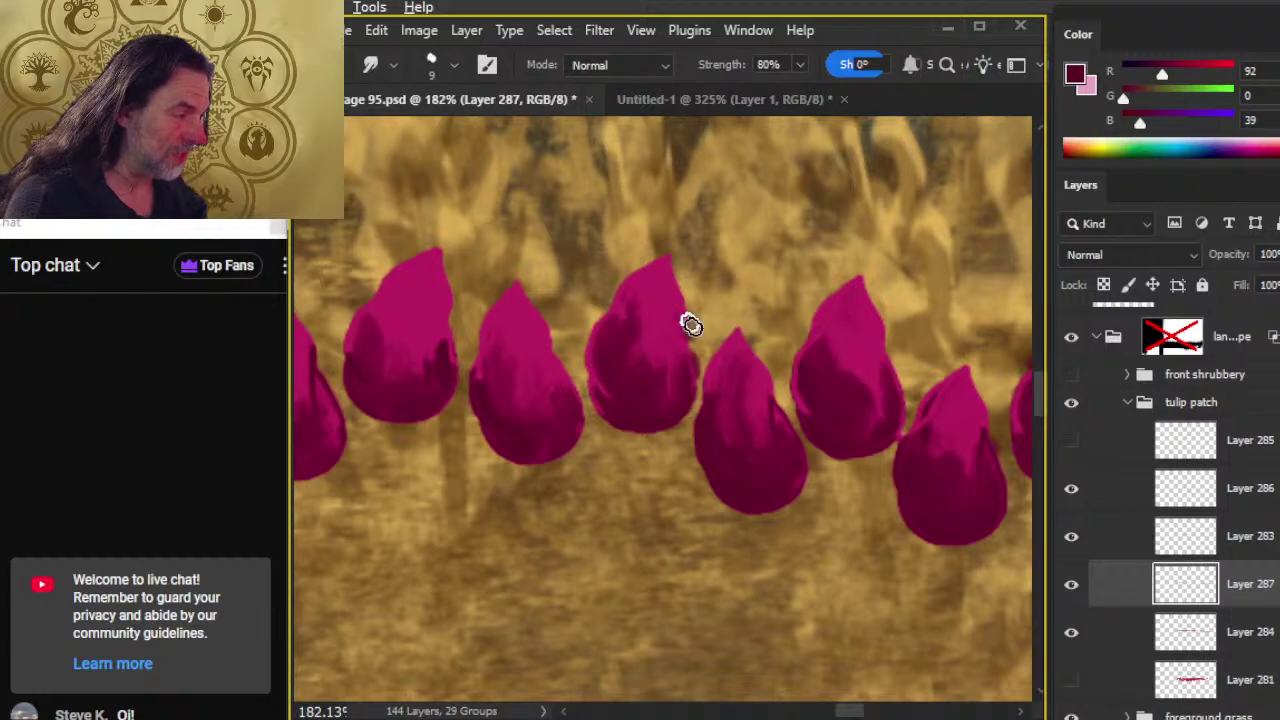
{"action": "key", "text": "b"}
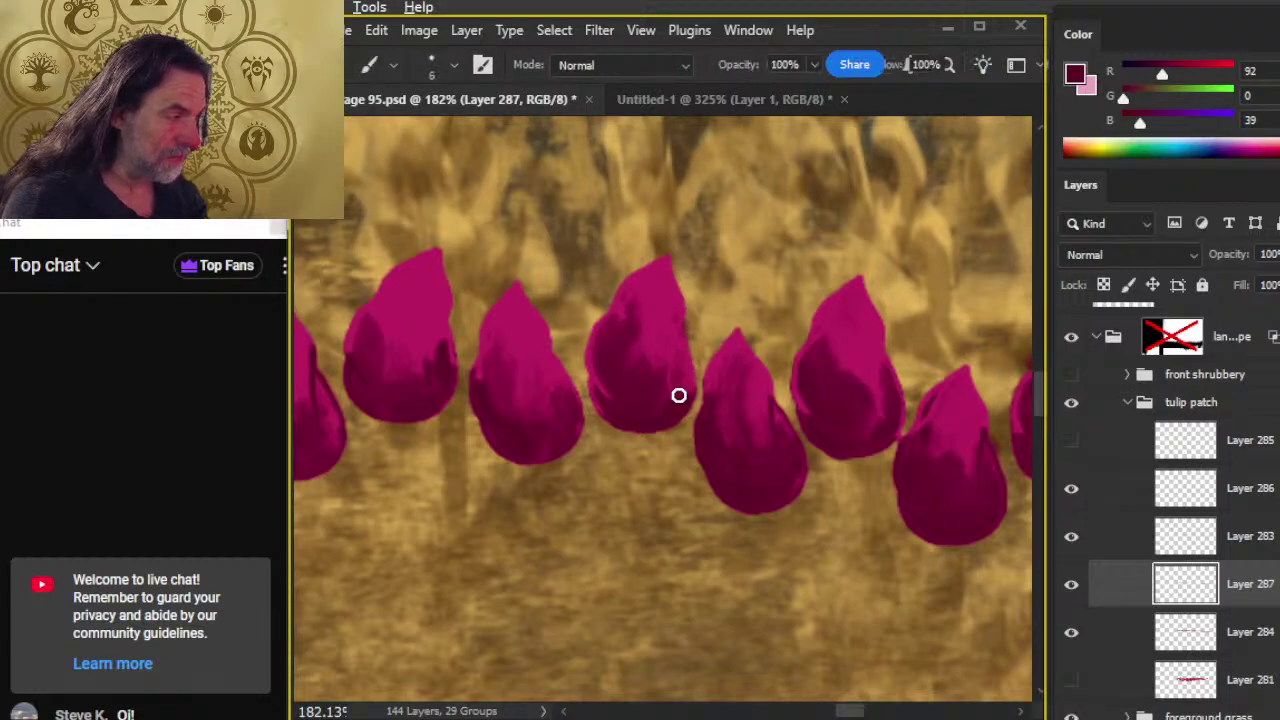
{"action": "key", "text": "r"}
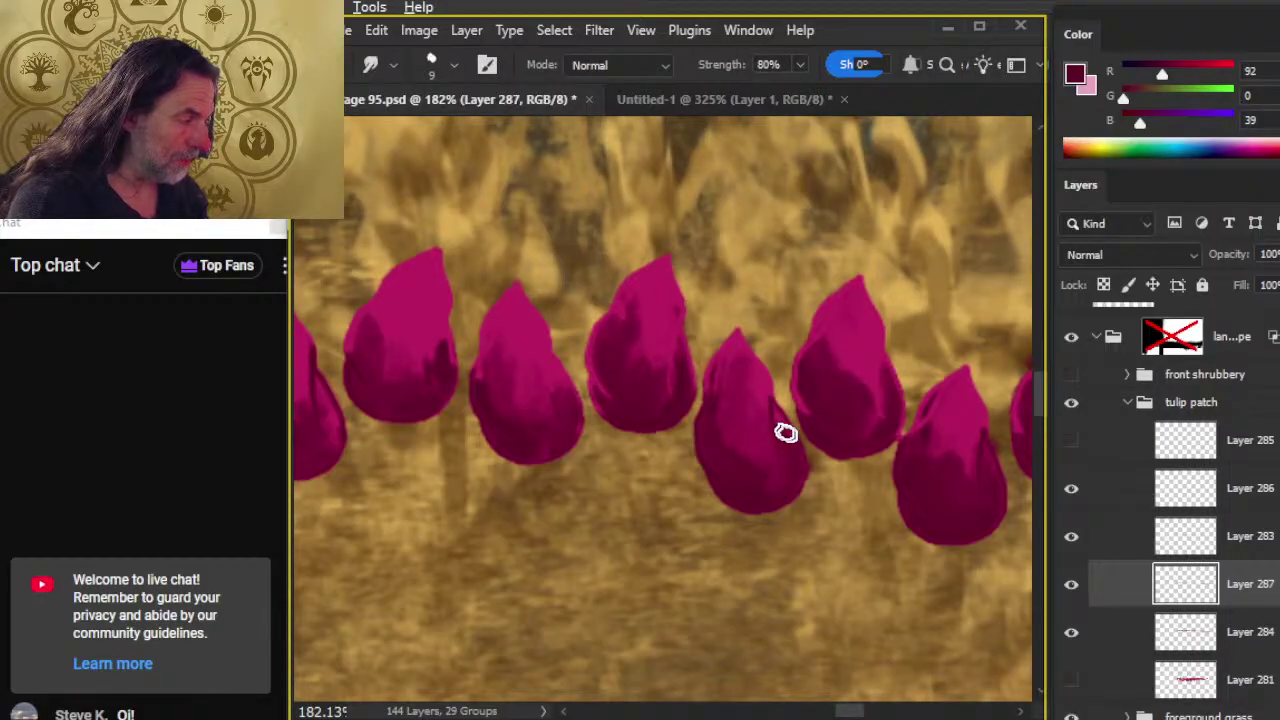
- Smudge the dark maroon upward through the next group of separate buds to the left to shape their petals
{"action": "scroll", "coordinate": [674, 477], "scroll_direction": "up", "scroll_amount": 2}
{"action": "scroll", "coordinate": [674, 477], "scroll_direction": "left", "scroll_amount": 2}
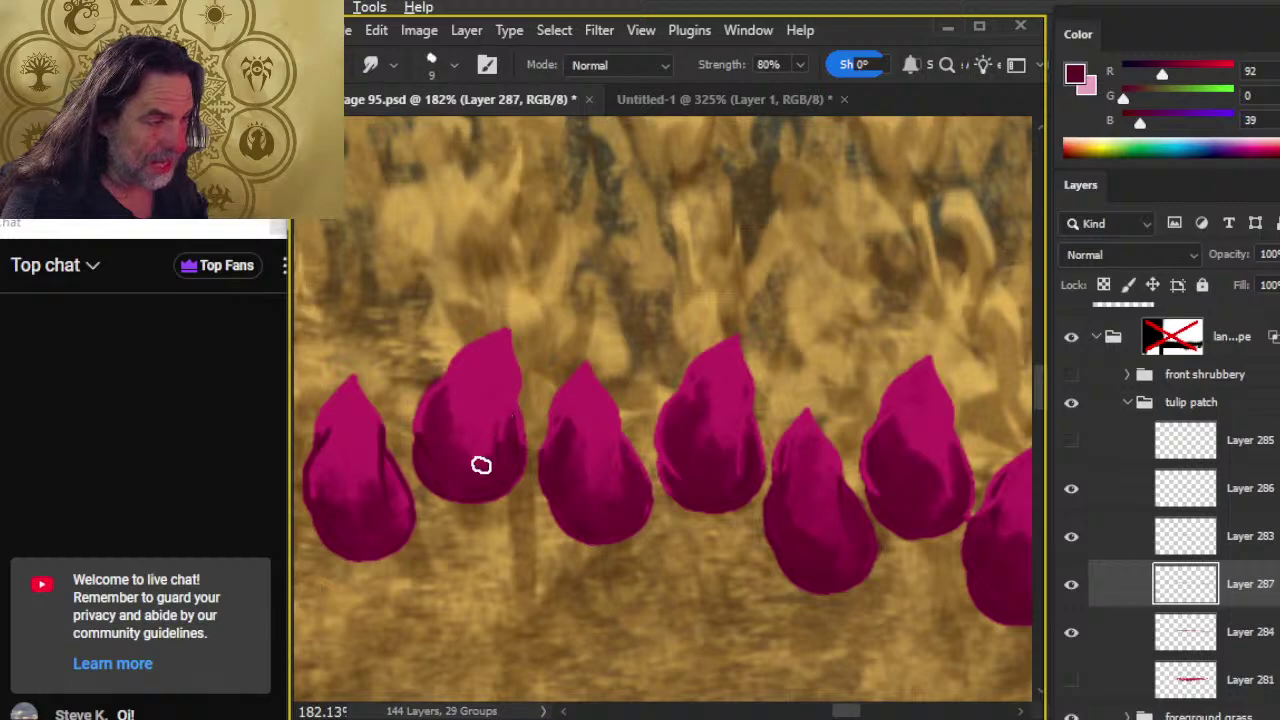
{"action": "left_click_drag", "start_coordinate": [491, 531], "coordinate": [685, 503]}
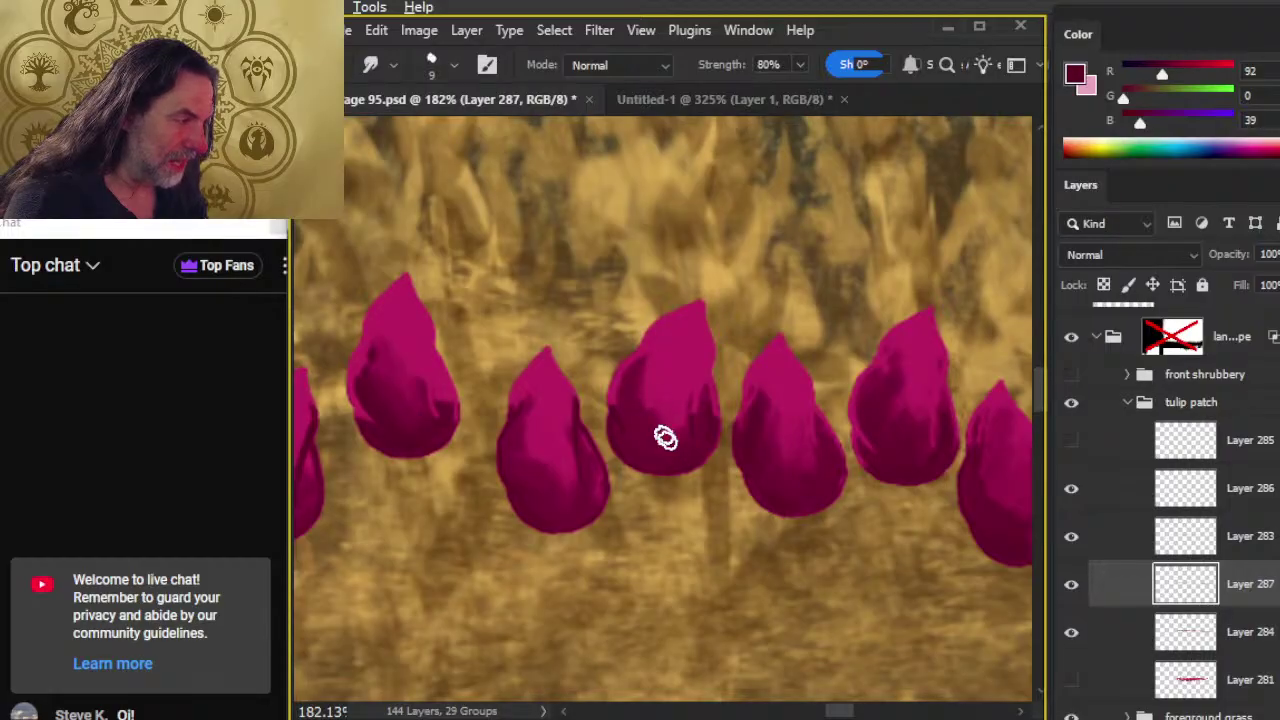
- Smudge the dark base of the next tall upright bud into streaked folds reaching up its petals
{"action": "scroll", "coordinate": [766, 509], "scroll_direction": "right", "scroll_amount": 2}
{"action": "scroll", "coordinate": [731, 494], "scroll_direction": "left", "scroll_amount": 1}
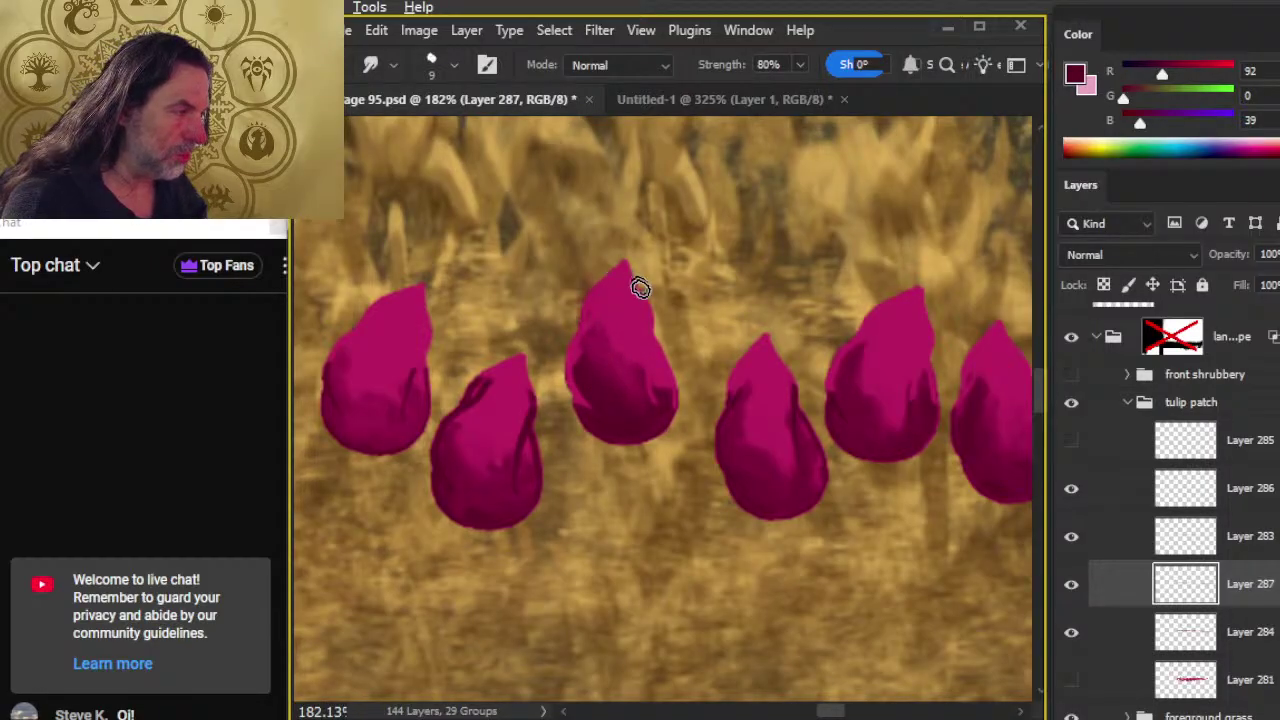
{"action": "key", "text": "e"}
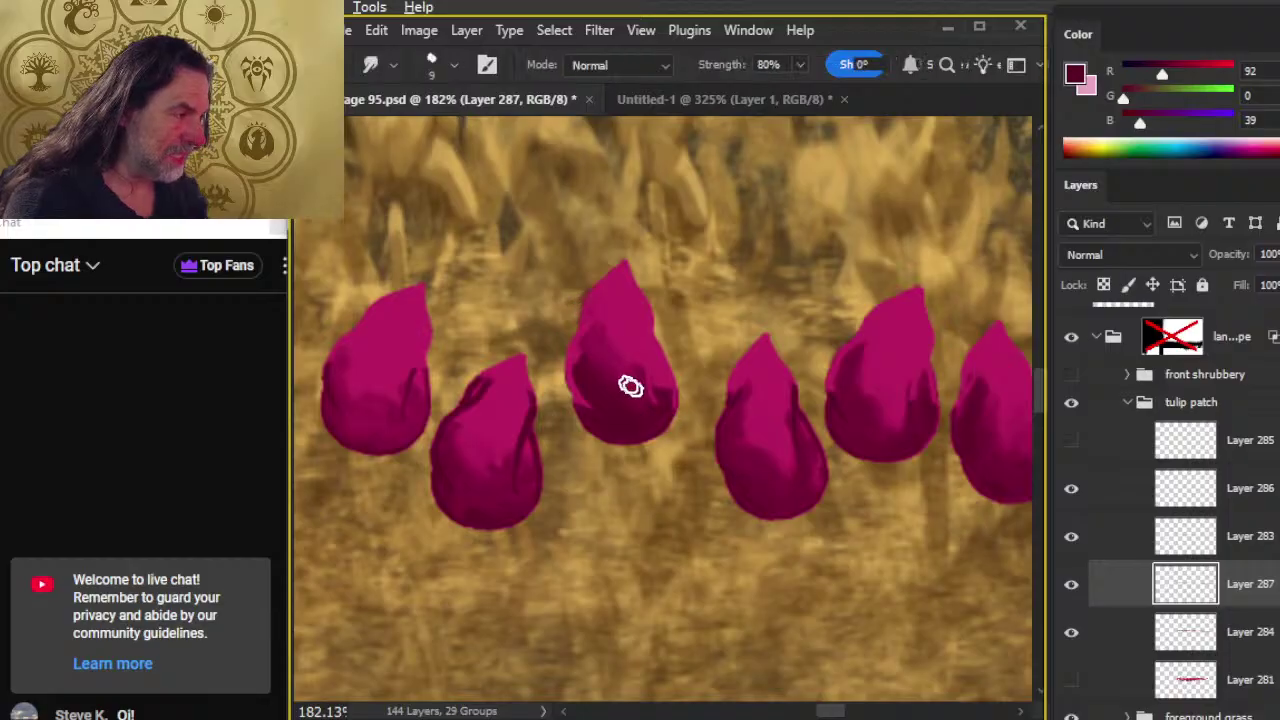
{"action": "key", "text": "r"}
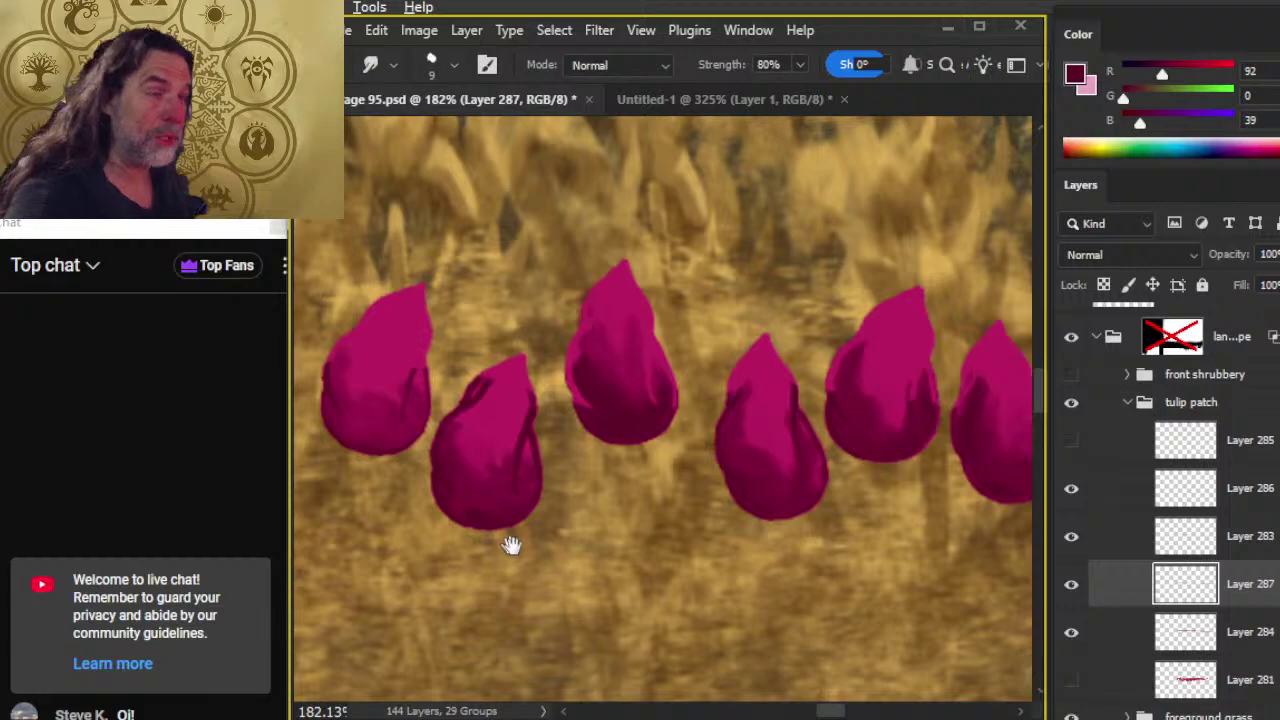
- Deepen the dark maroon on the low leaning bud and its higher leaning neighbour, and smudge it into soft petal folds
{"action": "mouse_move", "coordinate": [510, 545]}
{"action": "left_mouse_down"}
{"action": "mouse_move", "coordinate": [634, 451]}
{"action": "mouse_move", "coordinate": [551, 430]}
{"action": "left_mouse_up"}
{"action": "key", "text": "b"}
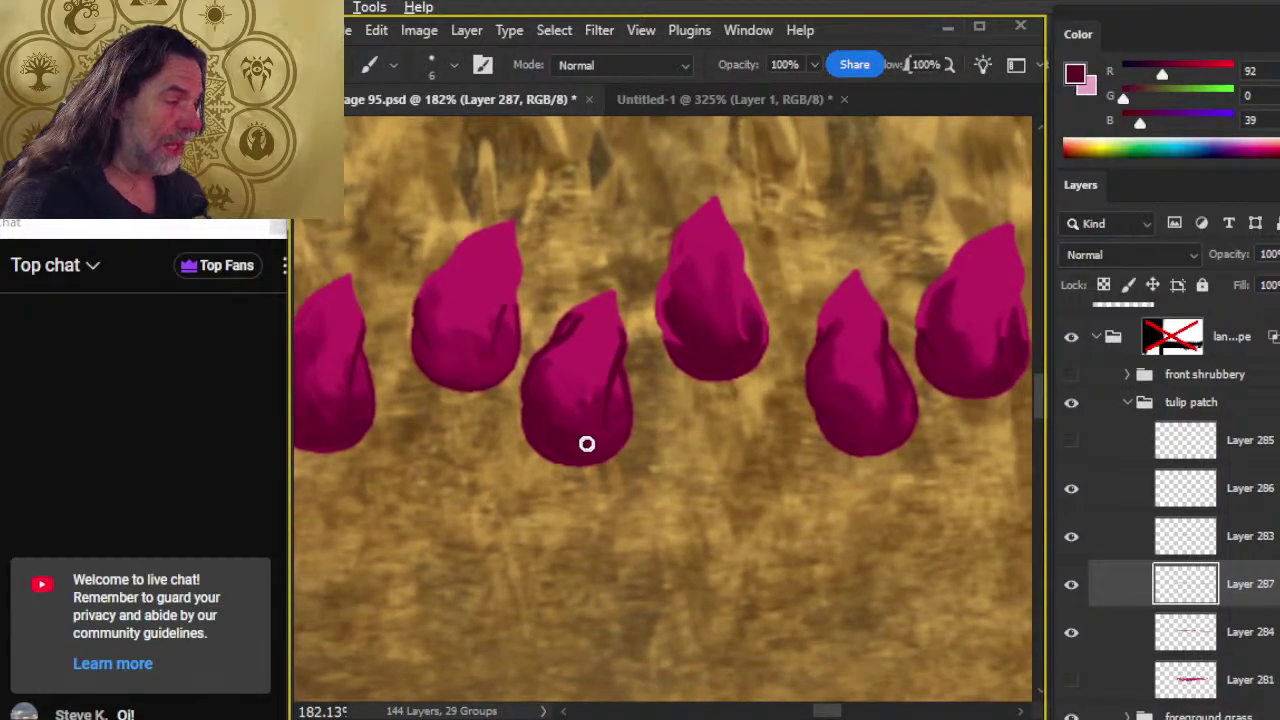
{"action": "key", "text": "r"}
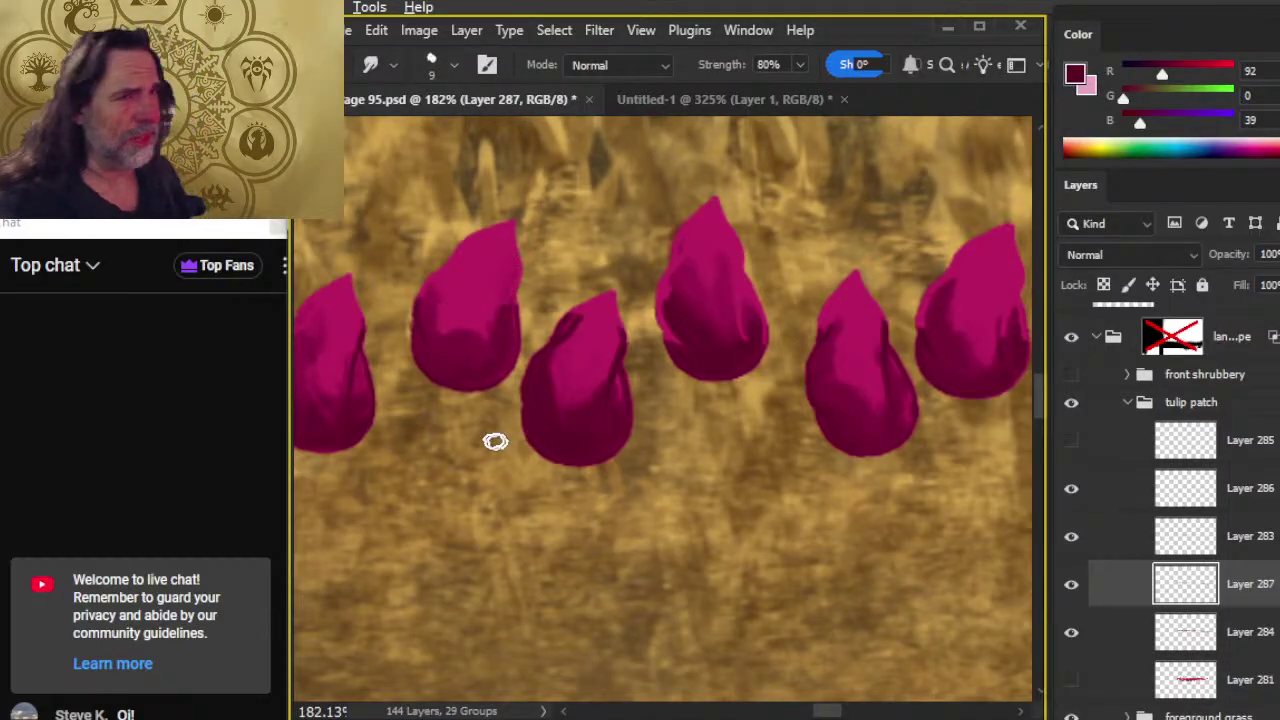
{"action": "key", "text": "b"}
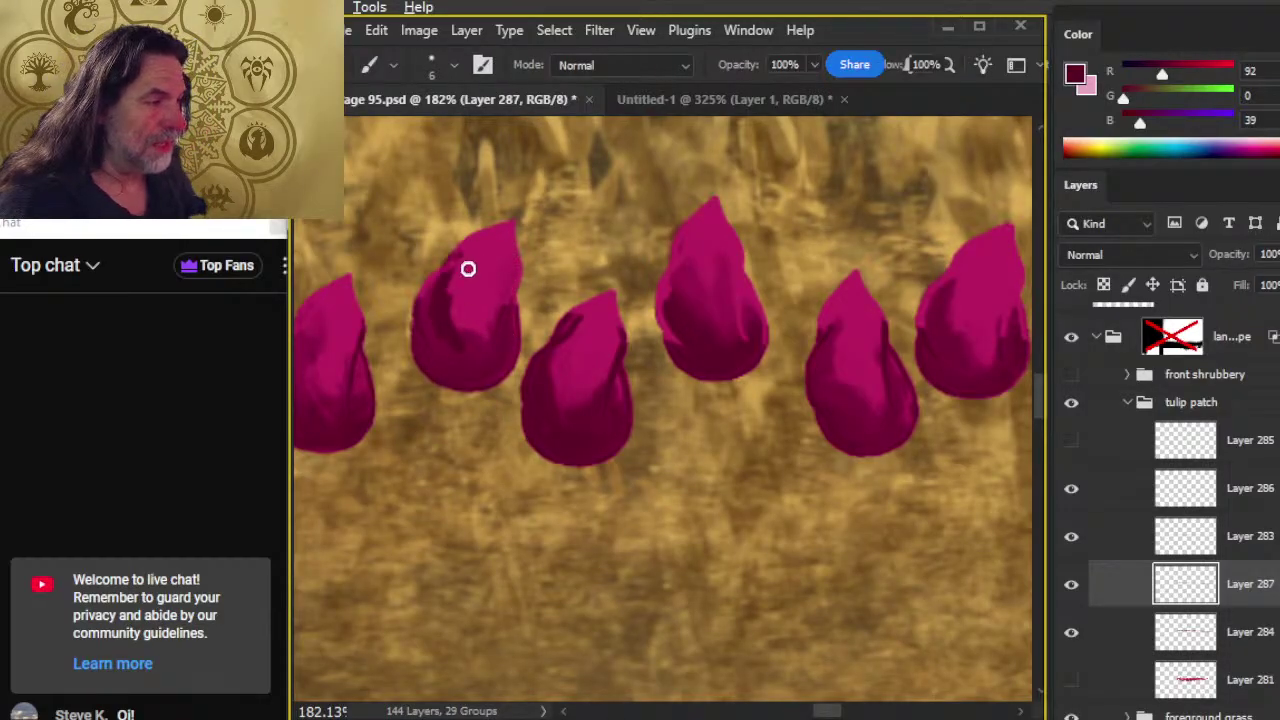
{"action": "key", "text": "r"}
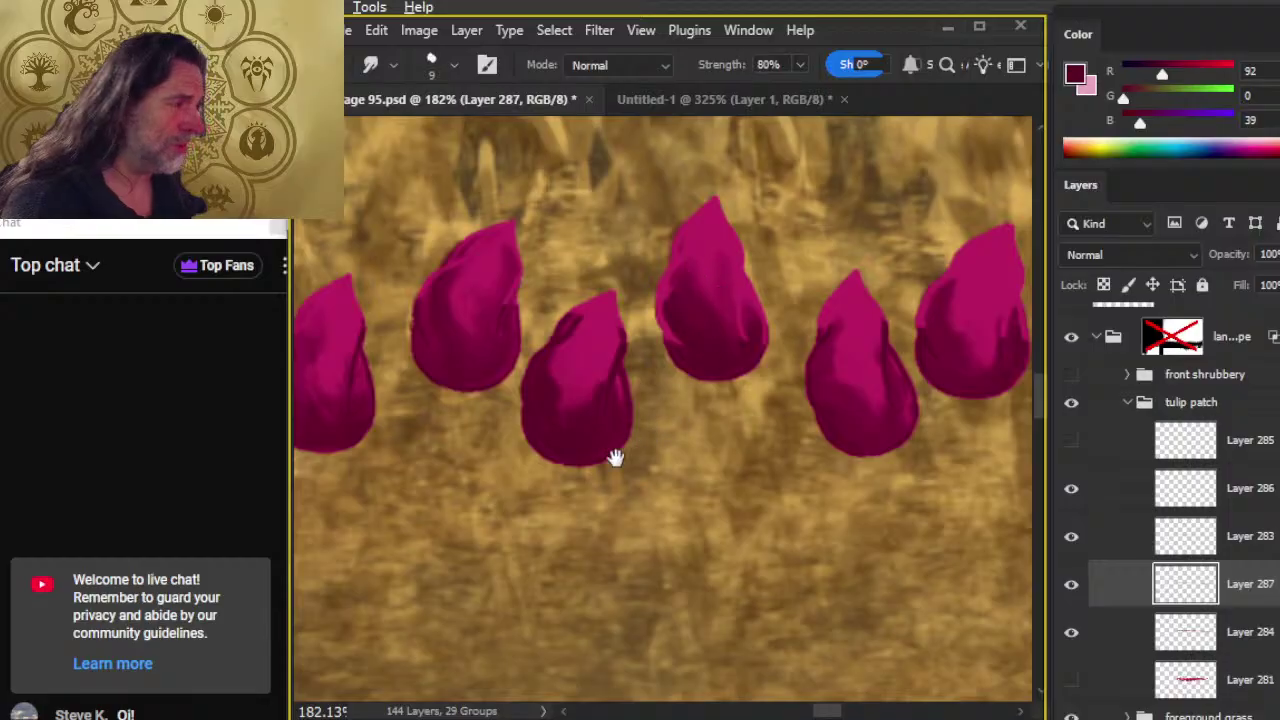
- Smudge petal folds into the next buds to the left, adding dark maroon around the base of the rounded low bud
{"action": "mouse_move", "coordinate": [490, 522]}
{"action": "left_mouse_down"}
{"action": "mouse_move", "coordinate": [791, 474]}
{"action": "mouse_move", "coordinate": [715, 457]}
{"action": "left_mouse_up"}
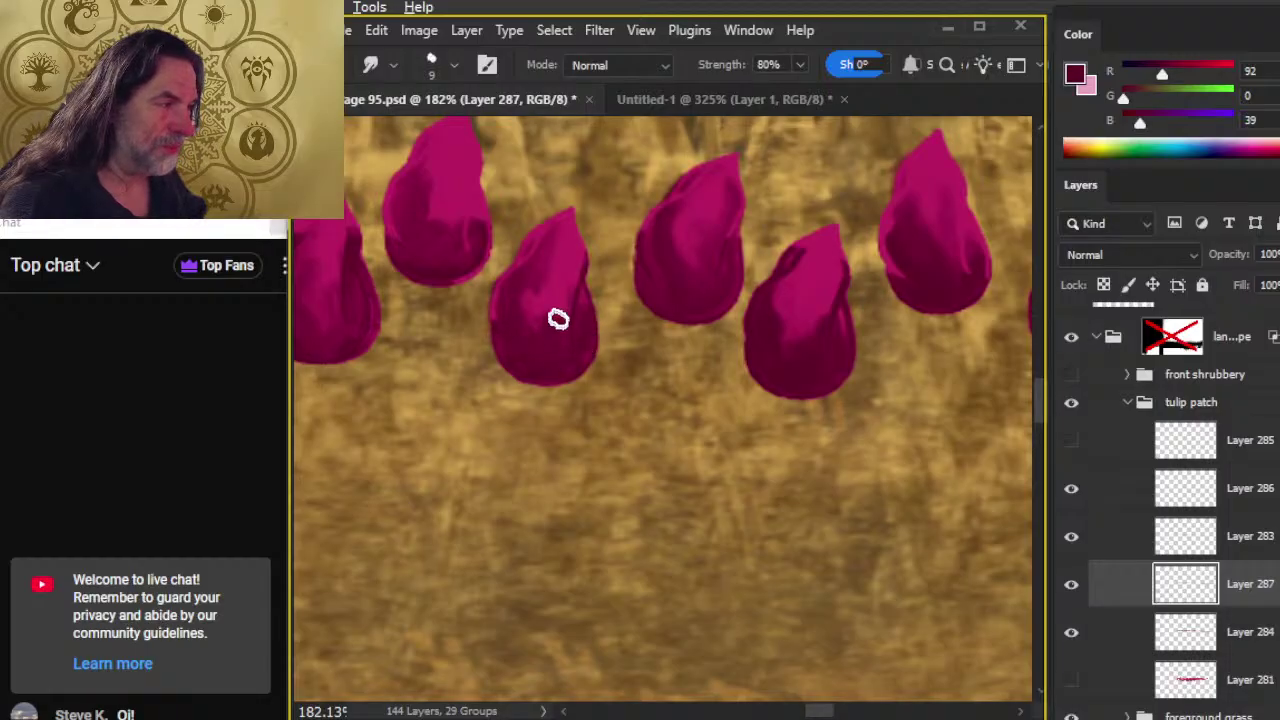
{"action": "left_click_drag", "start_coordinate": [528, 395], "coordinate": [646, 540]}
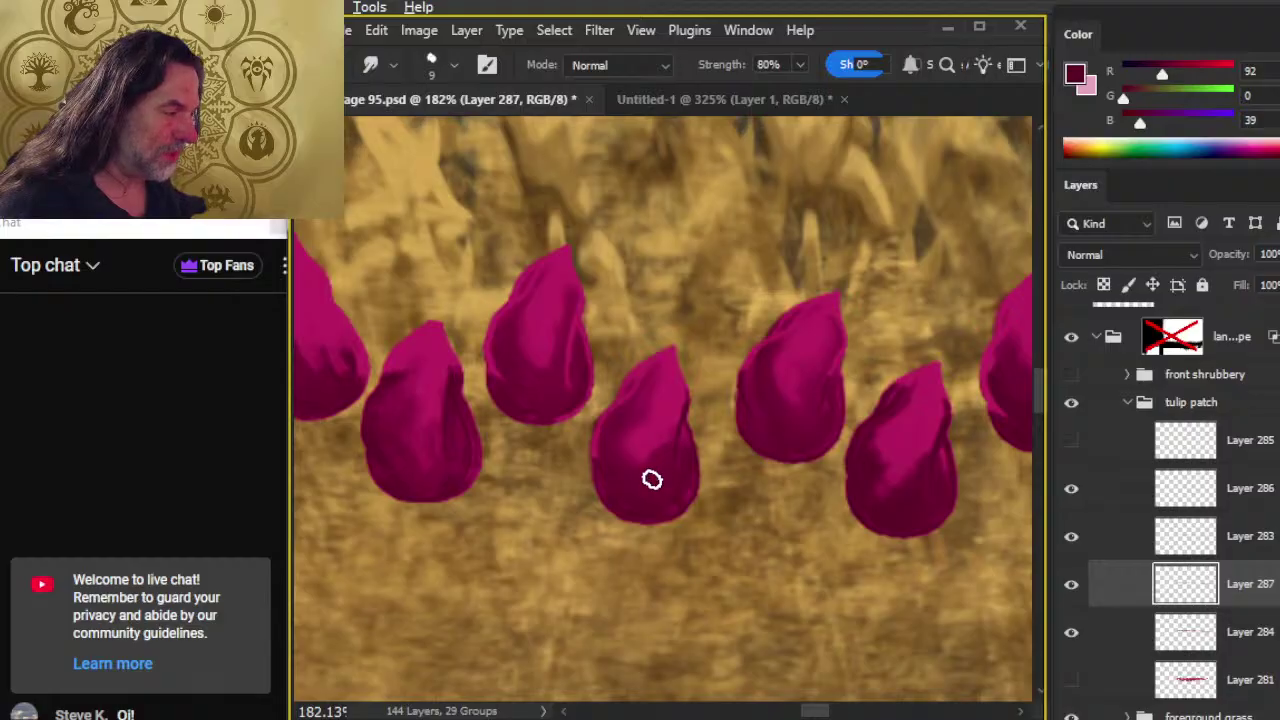
{"action": "mouse_move", "coordinate": [646, 503]}
{"action": "left_mouse_down"}
{"action": "mouse_move", "coordinate": [711, 491]}
{"action": "mouse_move", "coordinate": [646, 429]}
{"action": "left_mouse_up"}
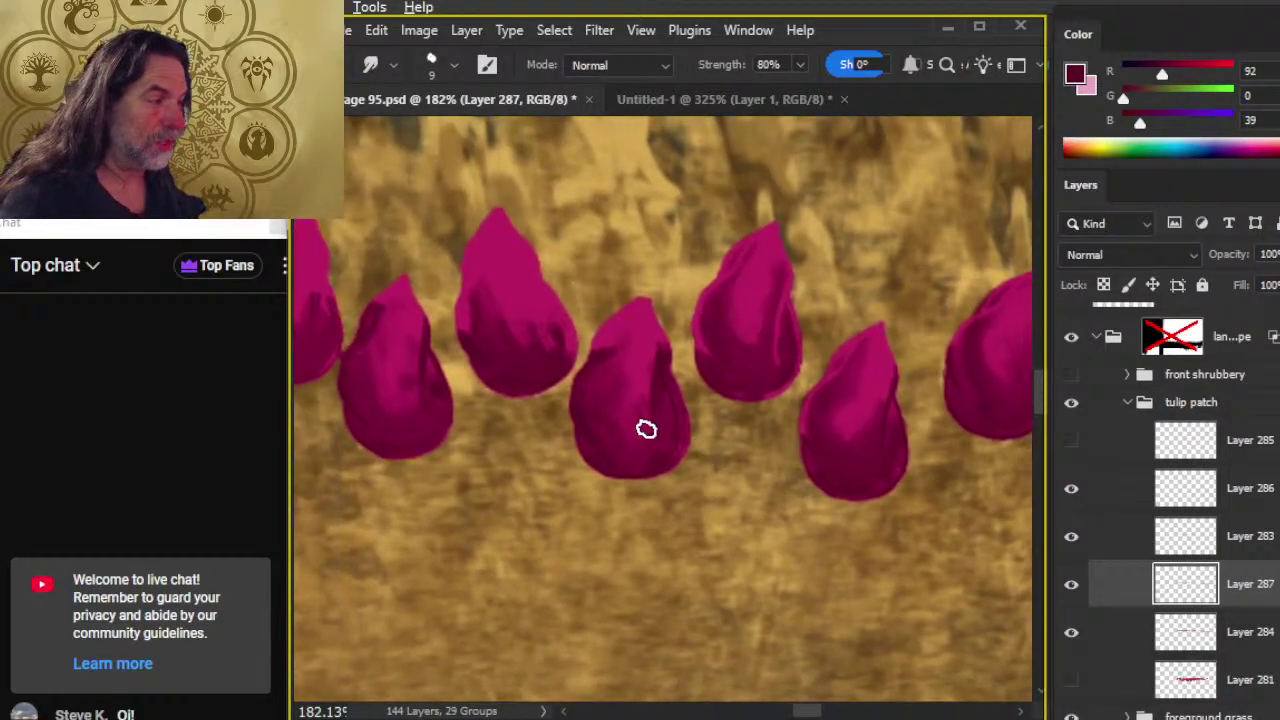
{"action": "key", "text": "b"}
{"action": "key", "text": "r"}
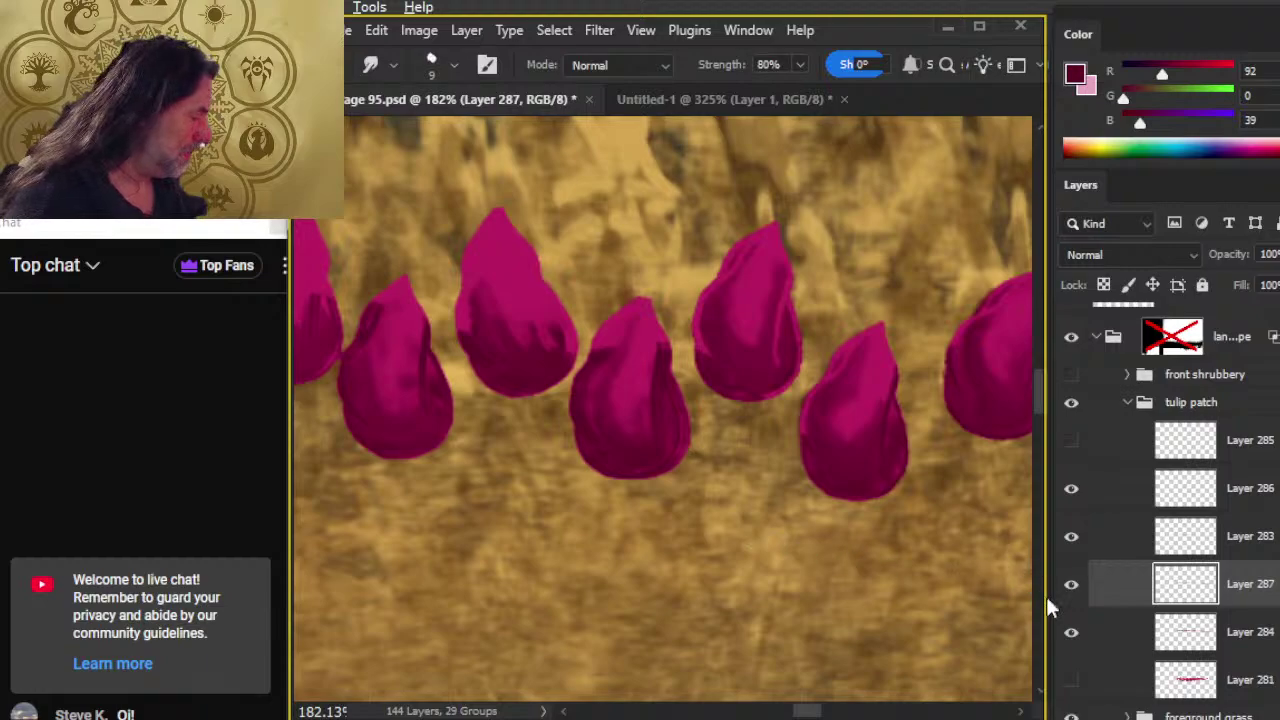
- Toggle the visibility of Layers 287, 284, 286 and 283 to compare what each contributes to the bud shading
{"action": "left_click", "coordinate": [1071, 586]}
{"action": "left_click", "coordinate": [1071, 586]}
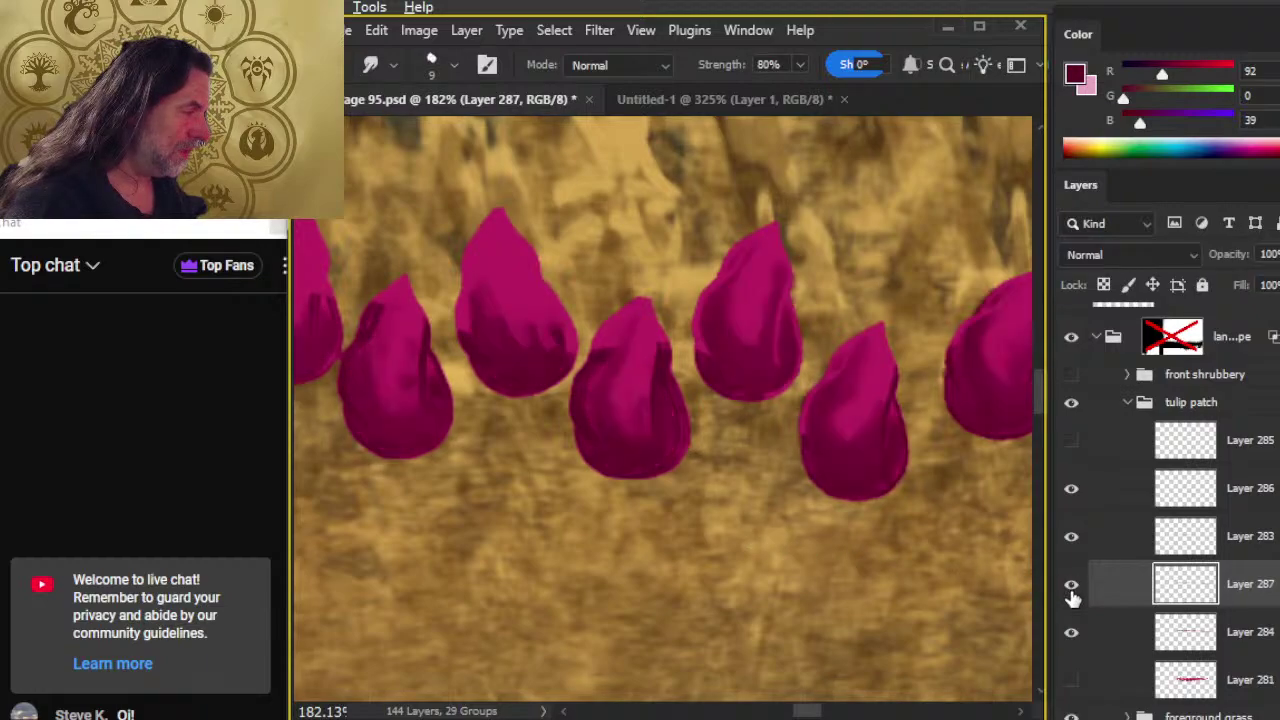
{"action": "left_click", "coordinate": [1071, 586]}
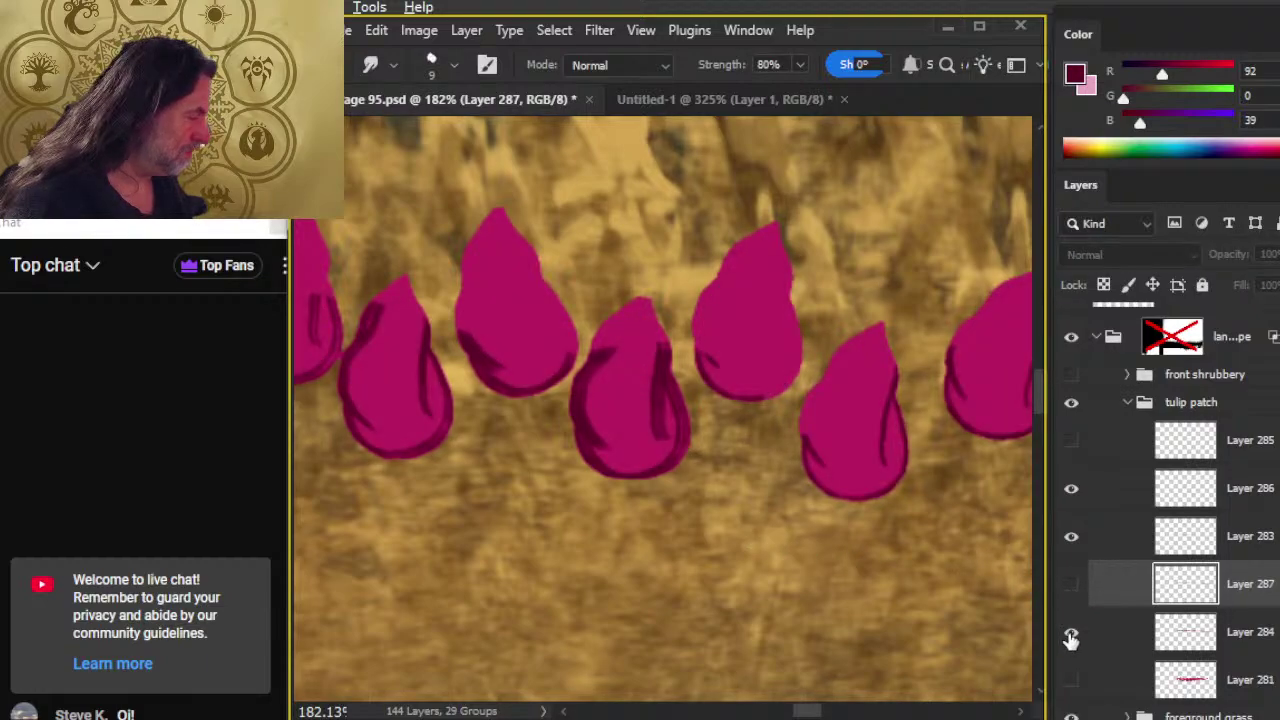
{"action": "left_click", "coordinate": [1071, 637]}
{"action": "left_click", "coordinate": [1071, 637]}
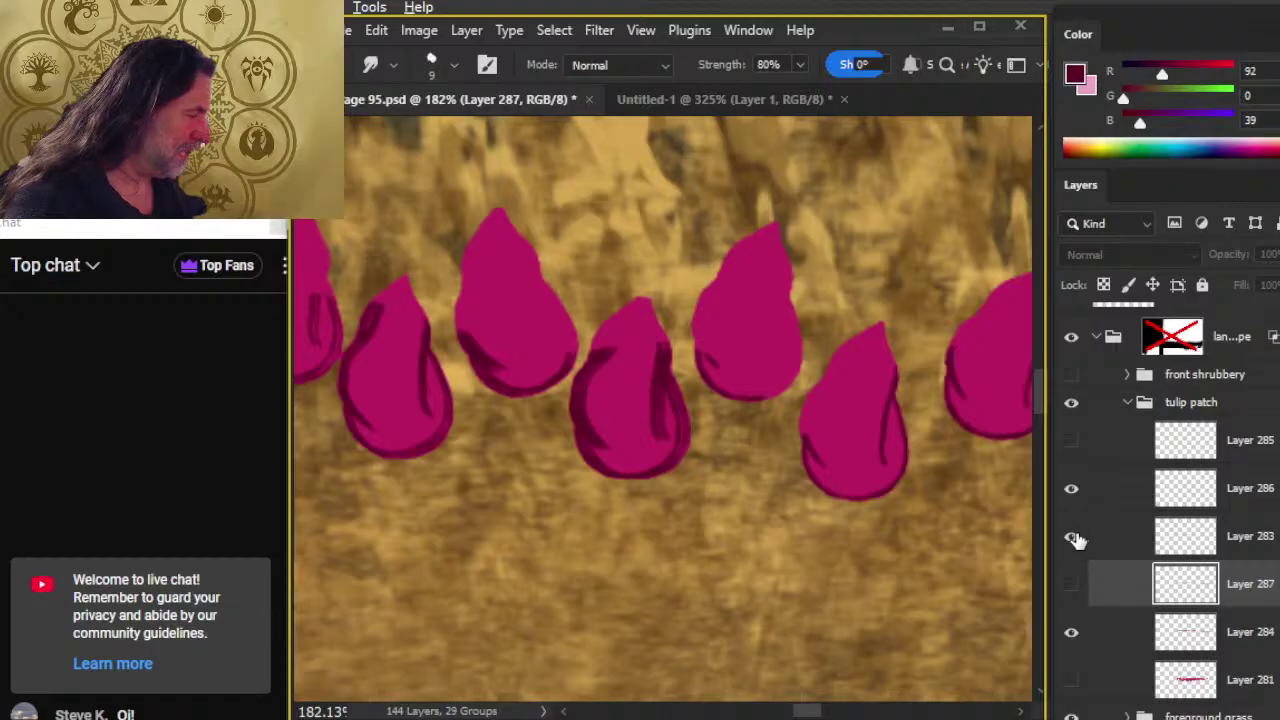
{"action": "left_click", "coordinate": [1071, 586]}
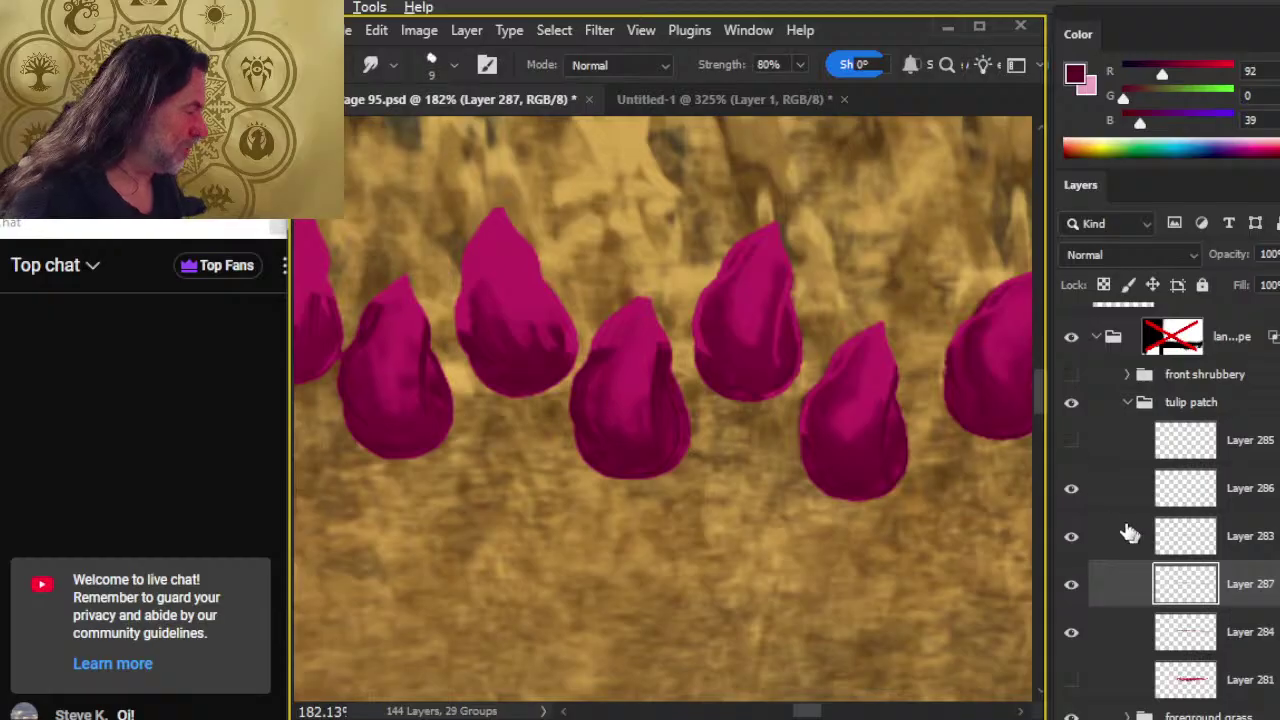
{"action": "left_click", "coordinate": [1071, 490]}
{"action": "left_click", "coordinate": [1073, 495]}
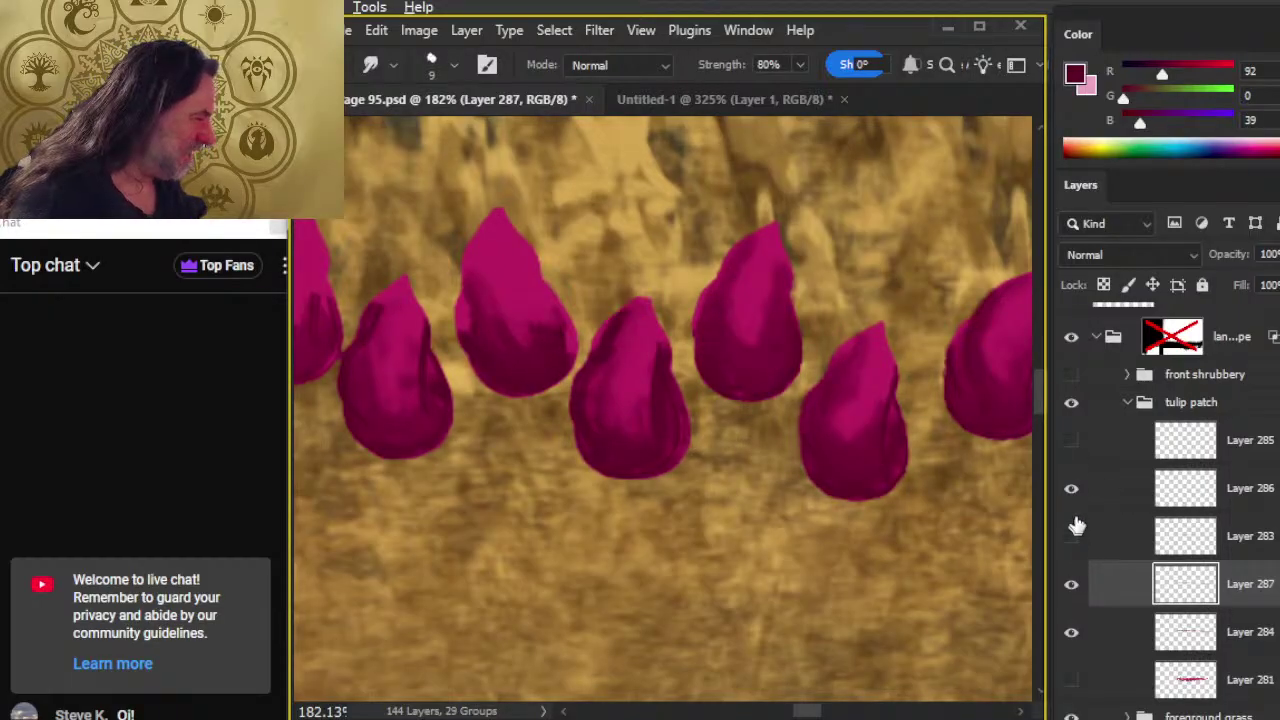
{"action": "left_click", "coordinate": [1076, 542]}
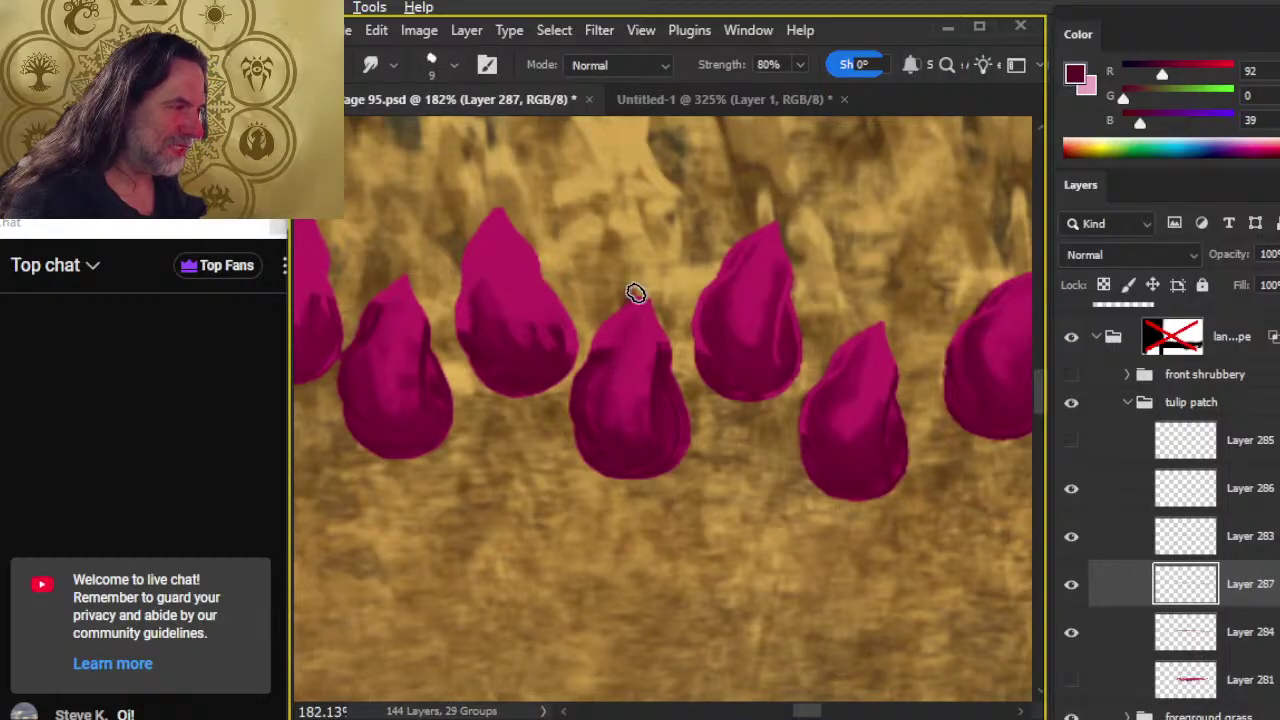
- Shade the next tall bud and the low bud to its left with dark maroon, smudging streaks up their petals
{"action": "left_click_drag", "start_coordinate": [500, 412], "coordinate": [606, 480]}
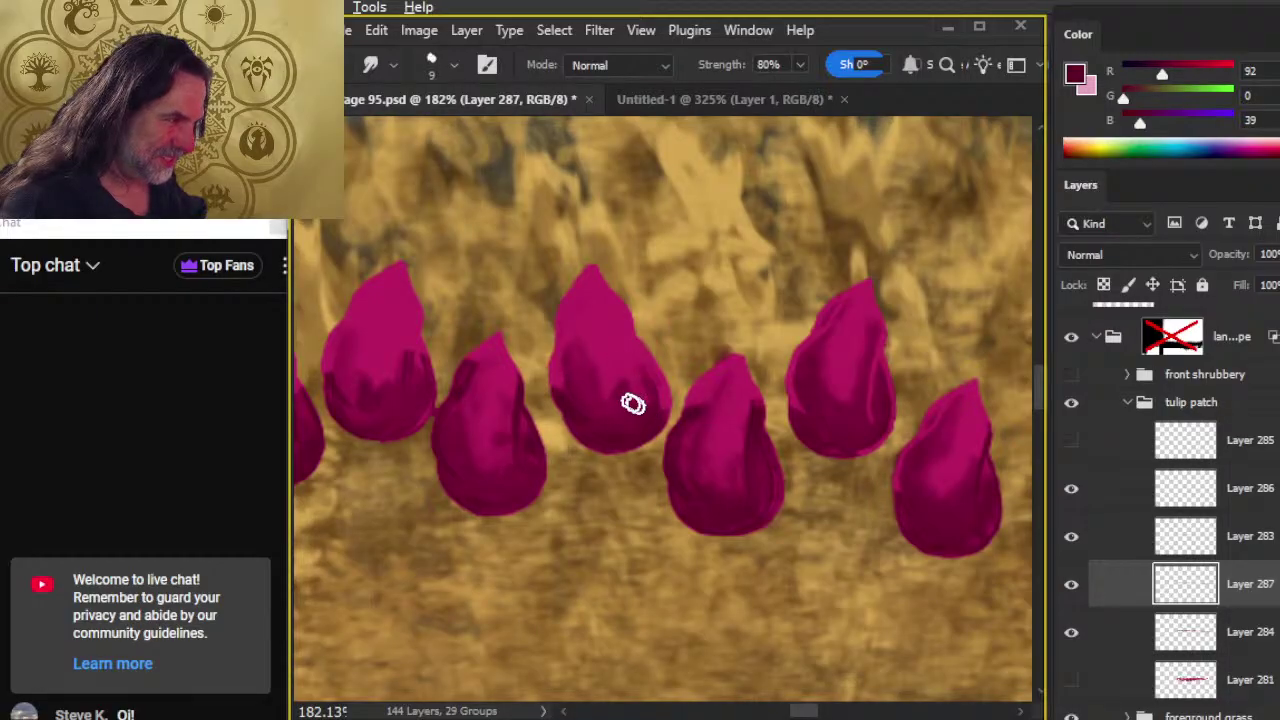
{"action": "left_click_drag", "start_coordinate": [506, 487], "coordinate": [456, 402]}
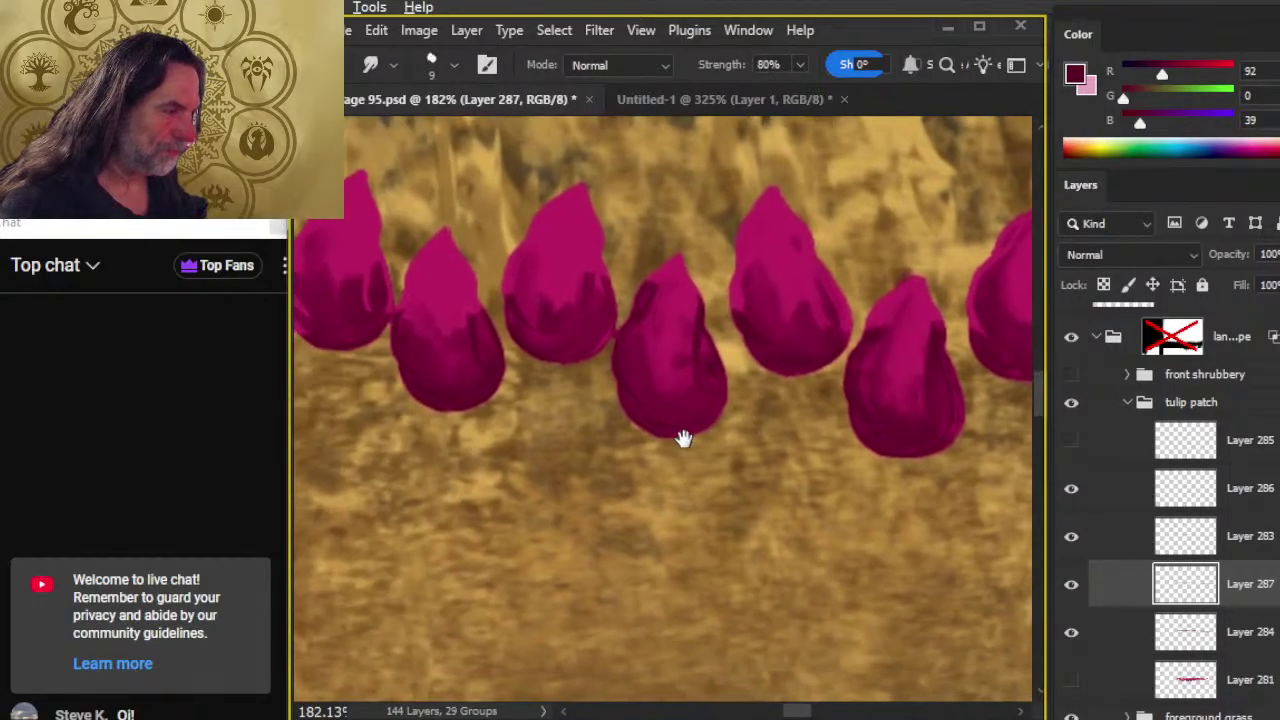
{"action": "key", "text": "b"}
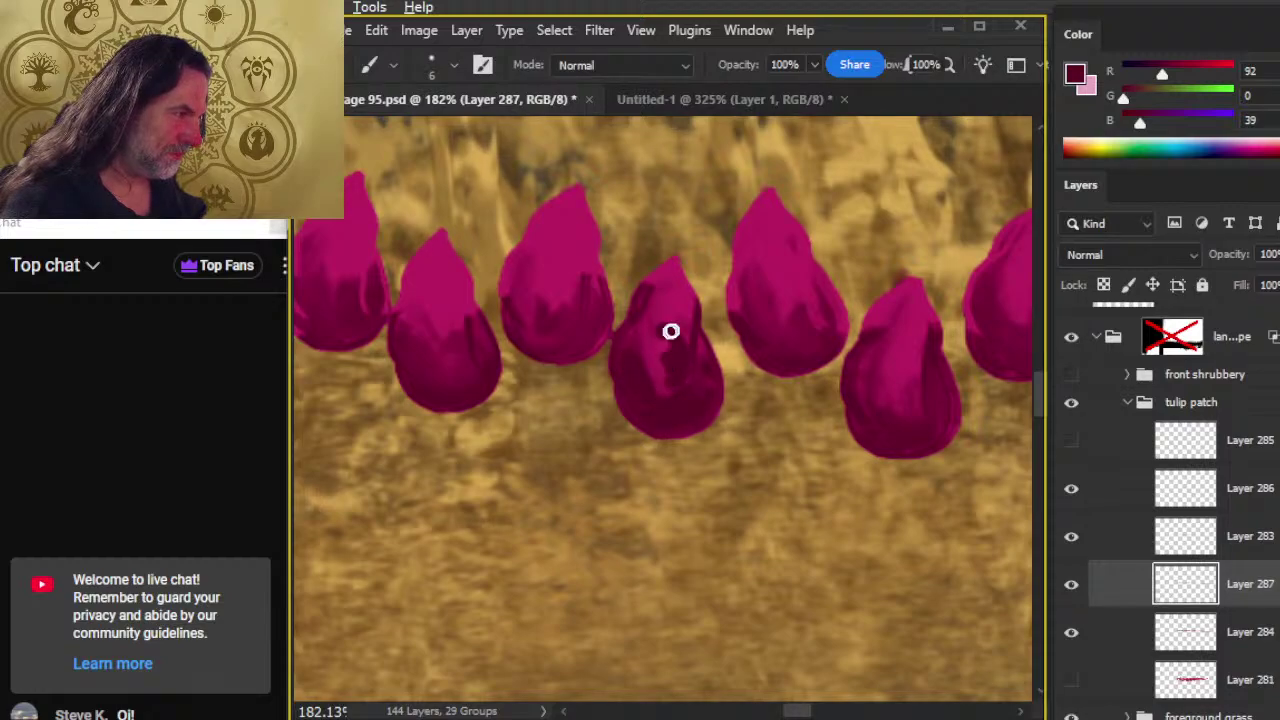
{"action": "key", "text": "r"}
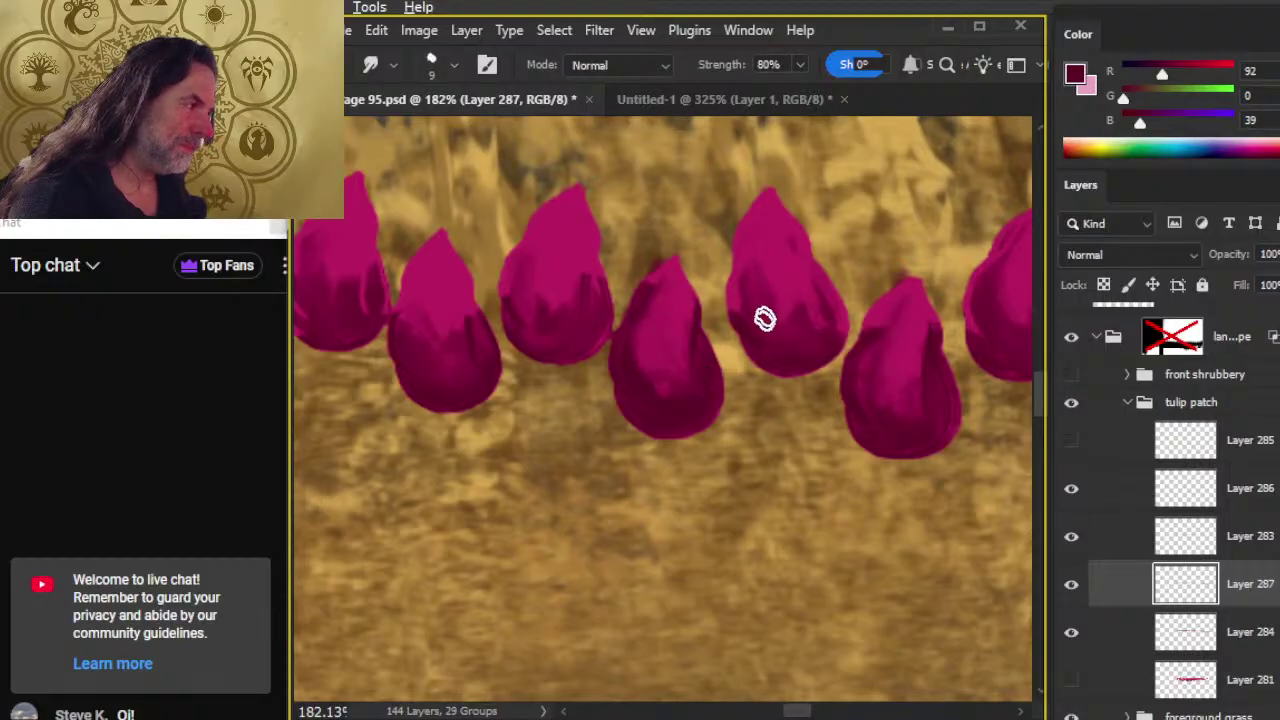
{"action": "key", "text": "b"}
{"action": "key", "text": "r"}
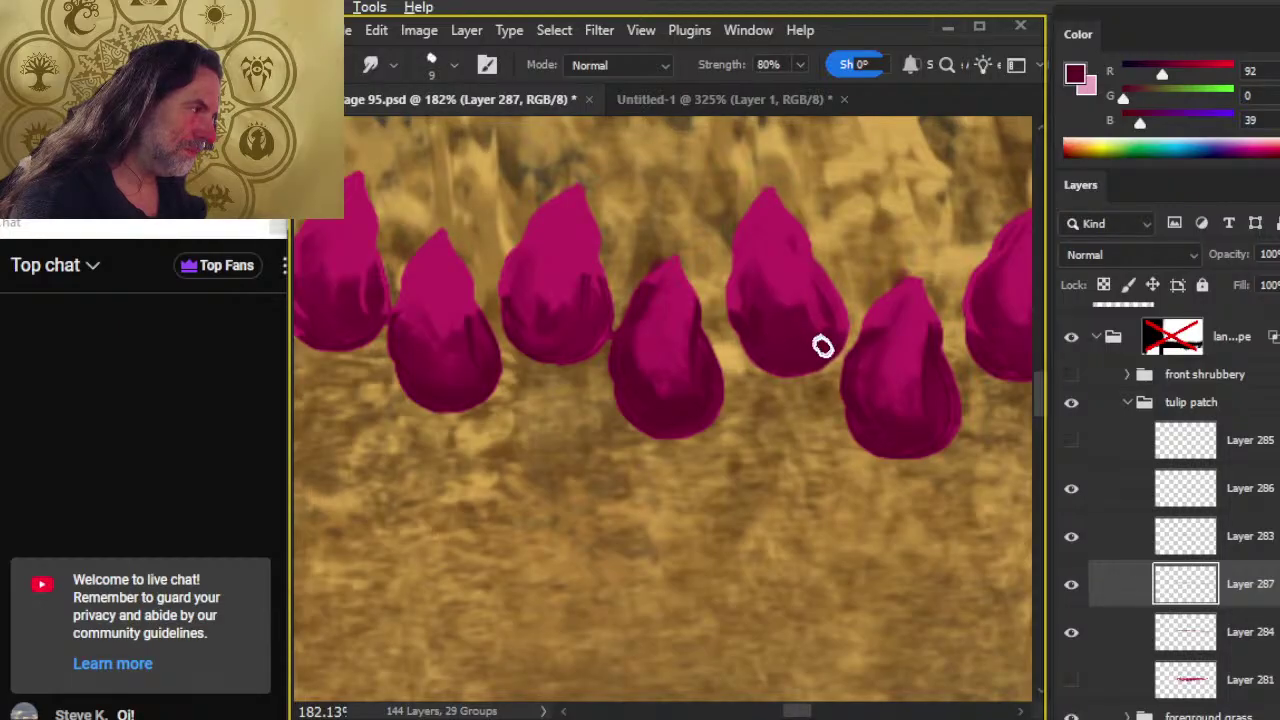
- Paint dark maroon into the next higher leaning bud and the small bud beside it, and blend both with Smudge
{"action": "left_click_drag", "start_coordinate": [663, 400], "coordinate": [749, 514]}
{"action": "key", "text": "b"}
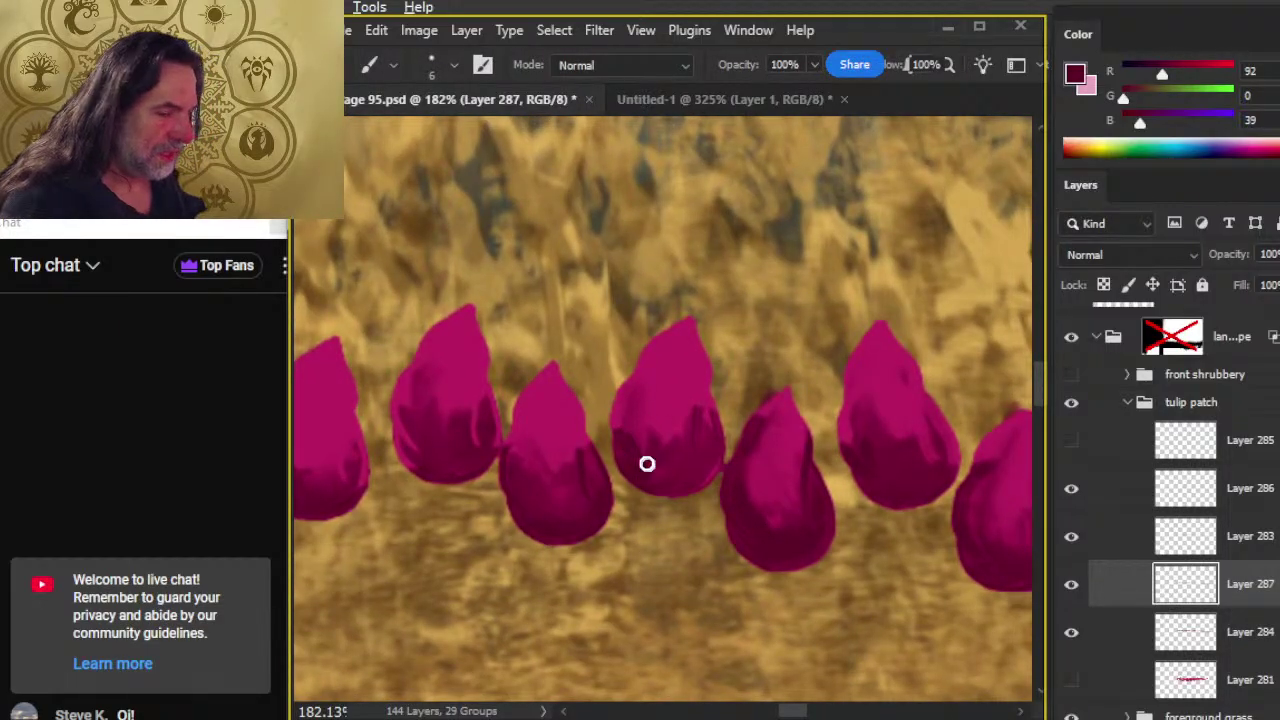
{"action": "key", "text": "r"}
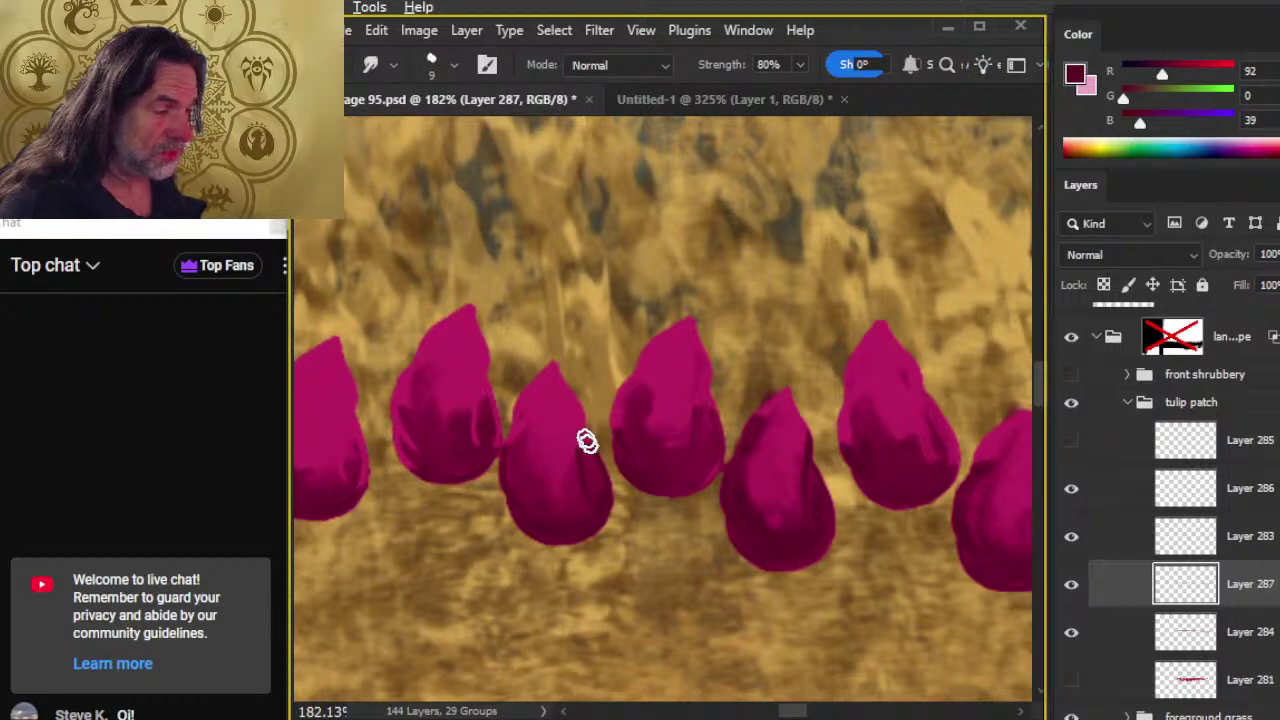
{"action": "key", "text": "b"}
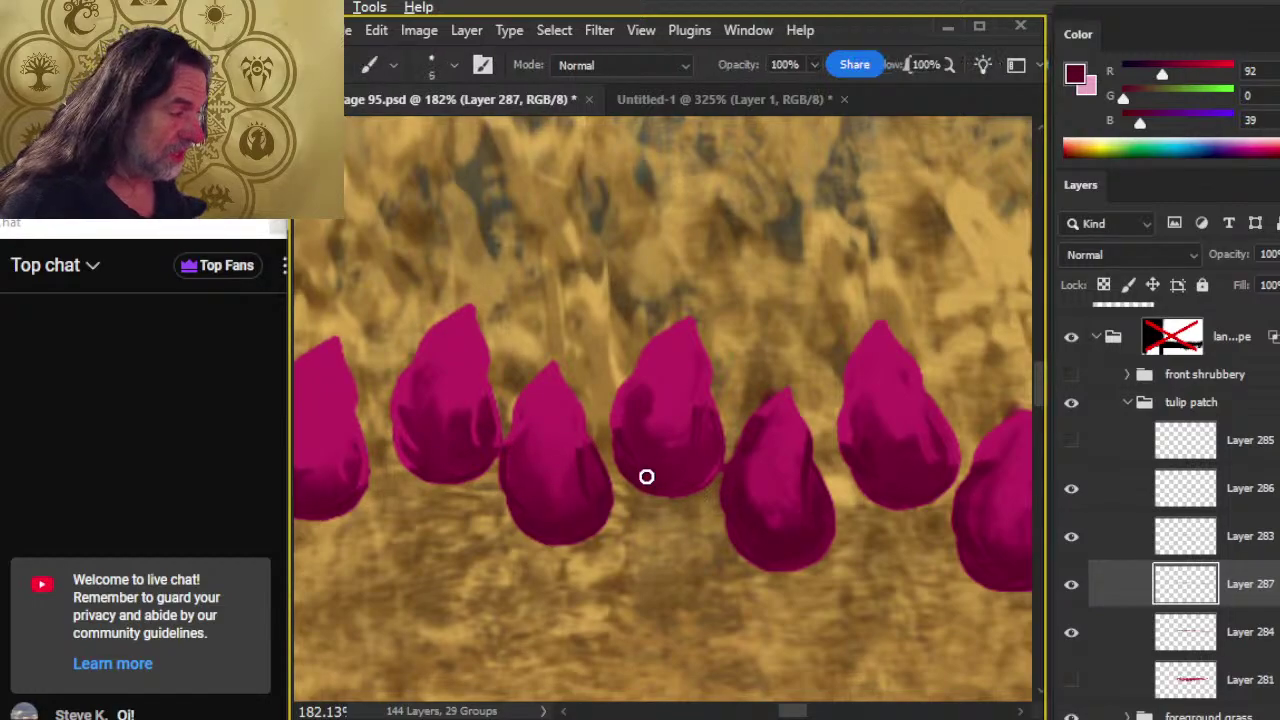
{"action": "key", "text": "r"}
- Darken the next two separate leaning buds to the left and smudge curved petal folds up toward their tips
{"action": "mouse_move", "coordinate": [514, 557]}
{"action": "left_mouse_down"}
{"action": "mouse_move", "coordinate": [693, 587]}
{"action": "mouse_move", "coordinate": [675, 587]}
{"action": "left_mouse_up"}
{"action": "key", "text": "b"}
{"action": "key", "text": "r"}
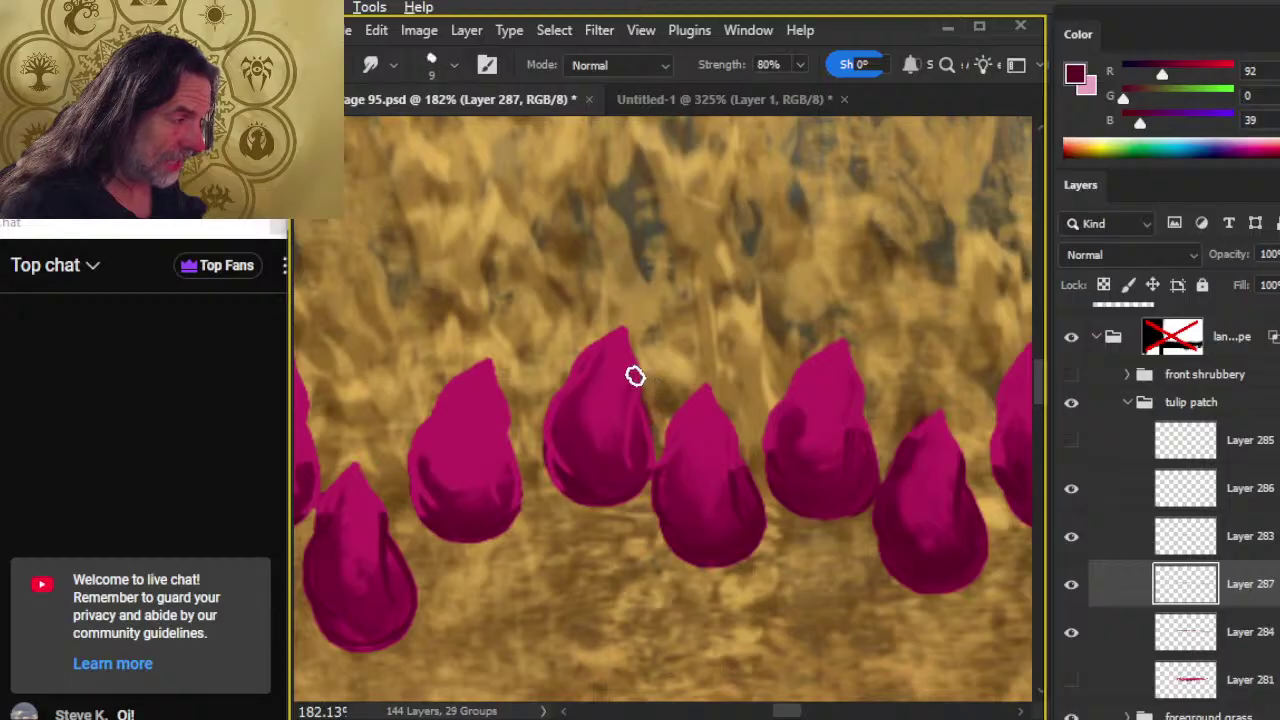
{"action": "mouse_move", "coordinate": [560, 523]}
{"action": "left_mouse_down"}
{"action": "mouse_move", "coordinate": [728, 453]}
{"action": "mouse_move", "coordinate": [716, 448]}
{"action": "left_mouse_up"}
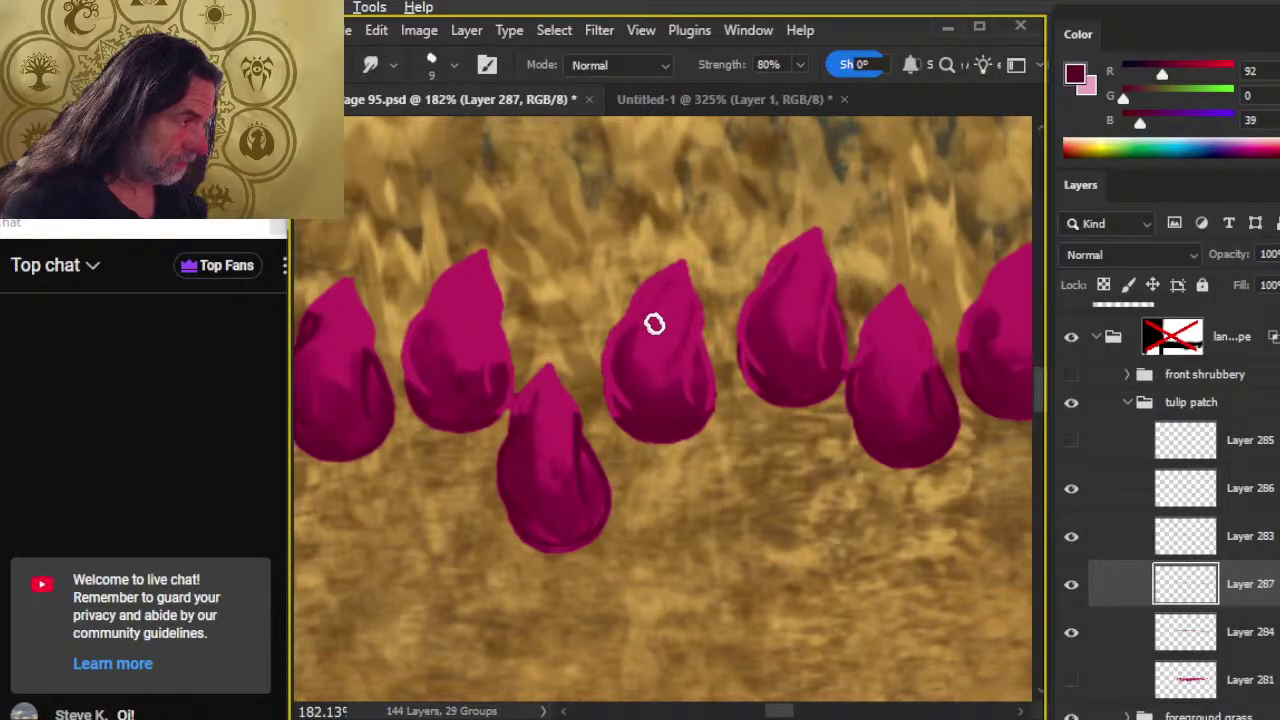
- Add dark maroon to the base and sides of the lowest-hanging bud and smudge it around the lighter central petal
{"action": "left_click_drag", "start_coordinate": [585, 472], "coordinate": [654, 351]}
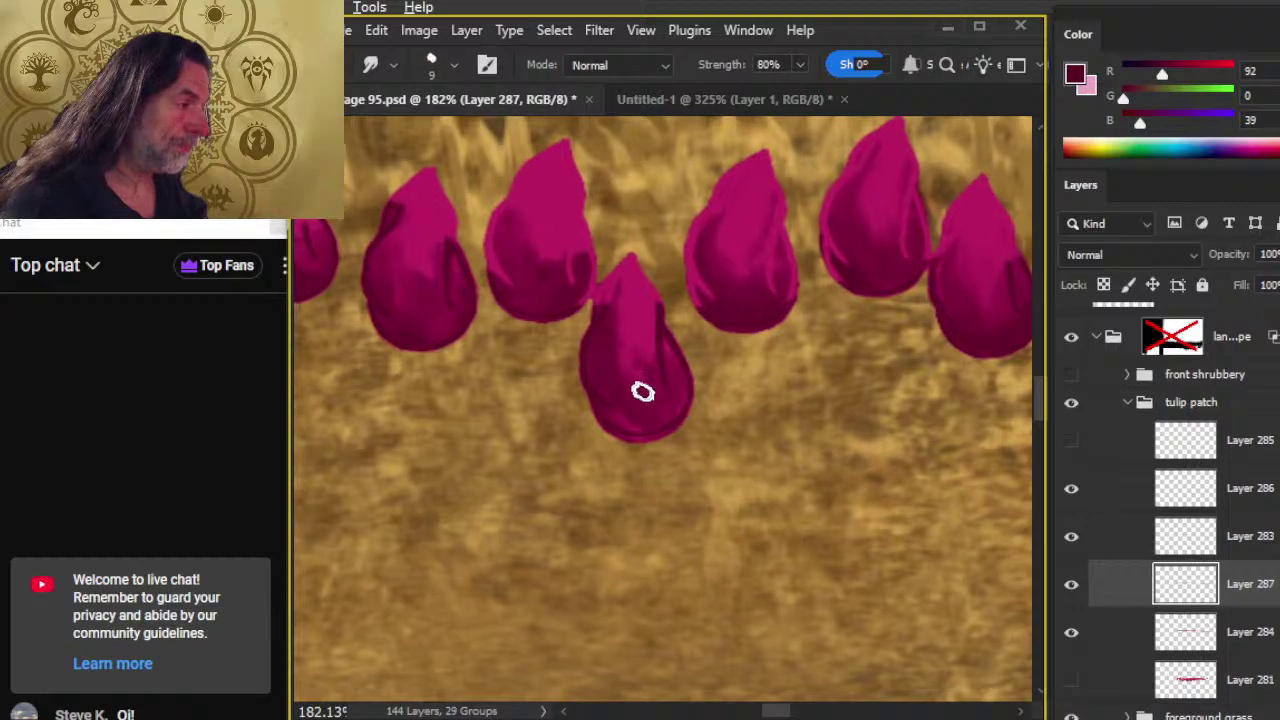
{"action": "key", "text": "b"}
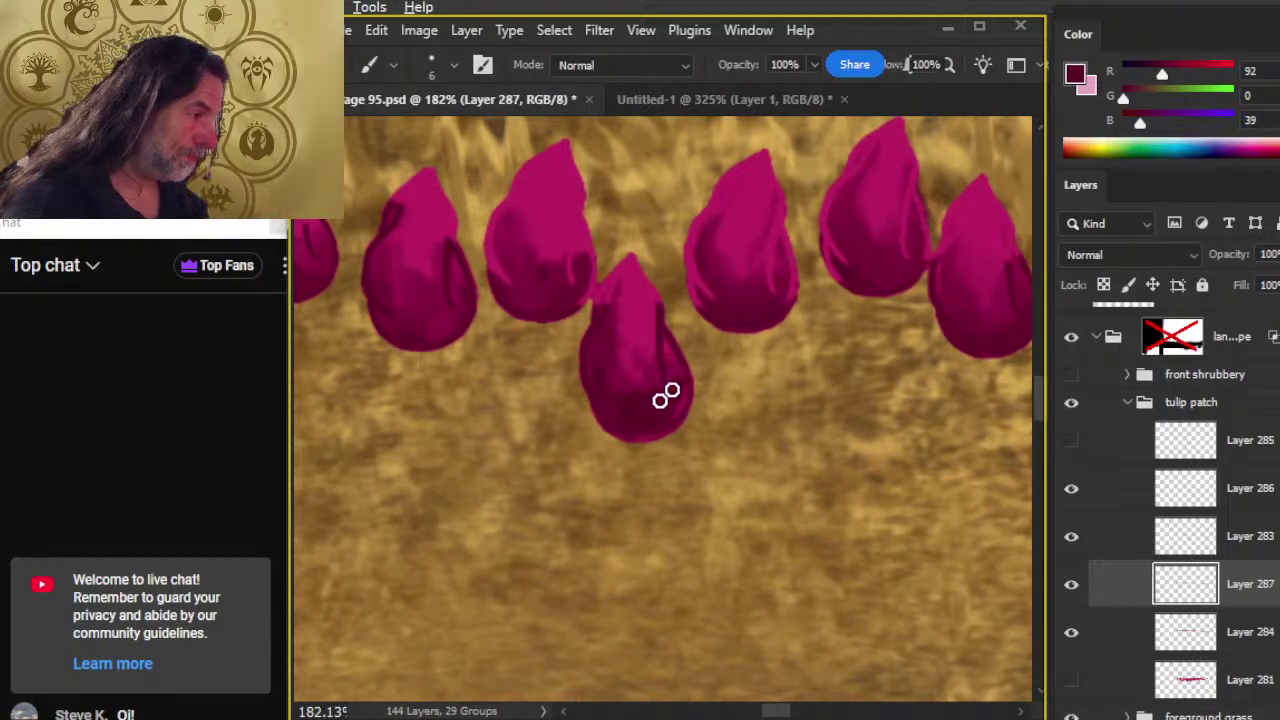
{"action": "key", "text": "r"}
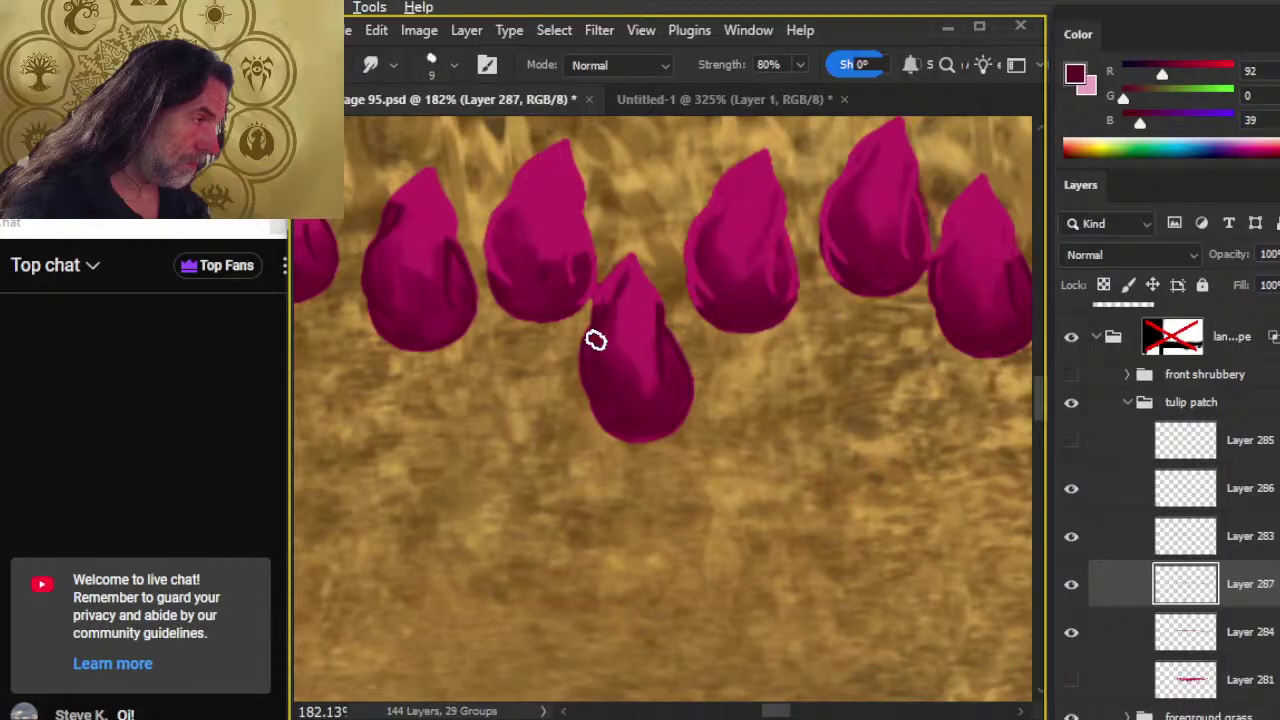
- Paint dark maroon along the side and base of the leaning bud above the lowest one and smudge it into folds
{"action": "key", "text": "b"}
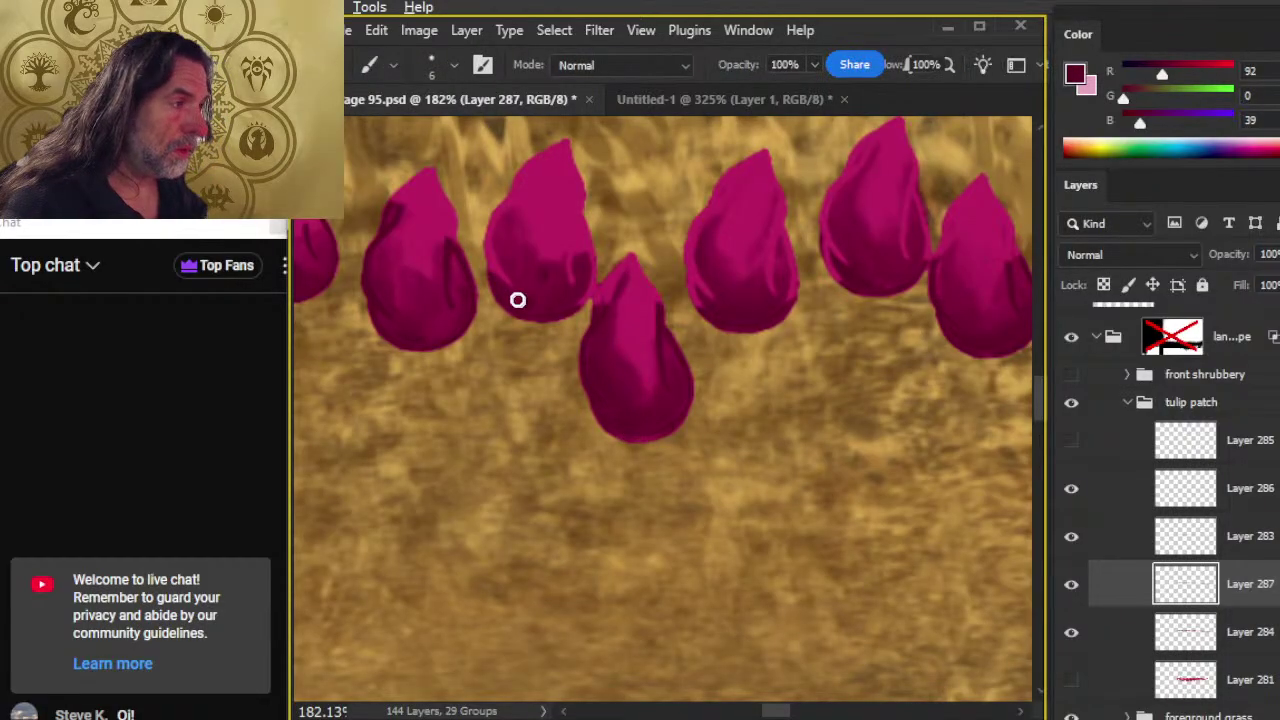
{"action": "left_click_drag", "start_coordinate": [512, 236], "coordinate": [532, 291]}
{"action": "key", "text": "r"}
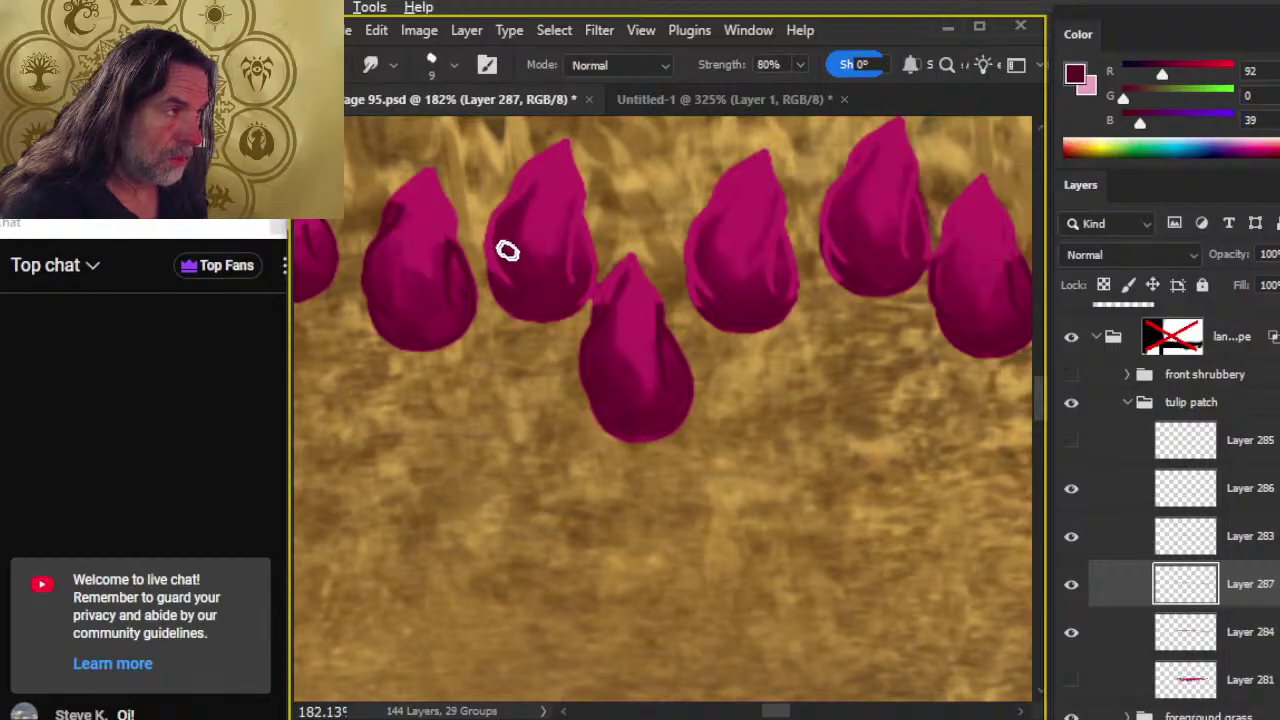
{"action": "mouse_move", "coordinate": [539, 223]}
{"action": "left_mouse_down"}
{"action": "mouse_move", "coordinate": [543, 293]}
{"action": "mouse_move", "coordinate": [514, 268]}
{"action": "mouse_move", "coordinate": [544, 284]}
{"action": "left_mouse_up"}
- Fill the lower half of the next rounded bud with dark maroon and smooth it into the lighter upper petal
{"action": "mouse_move", "coordinate": [556, 191]}
{"action": "left_mouse_down"}
{"action": "mouse_move", "coordinate": [538, 231]}
{"action": "mouse_move", "coordinate": [551, 292]}
{"action": "mouse_move", "coordinate": [578, 226]}
{"action": "mouse_move", "coordinate": [568, 174]}
{"action": "mouse_move", "coordinate": [572, 220]}
{"action": "mouse_move", "coordinate": [544, 284]}
{"action": "mouse_move", "coordinate": [634, 374]}
{"action": "left_mouse_up"}
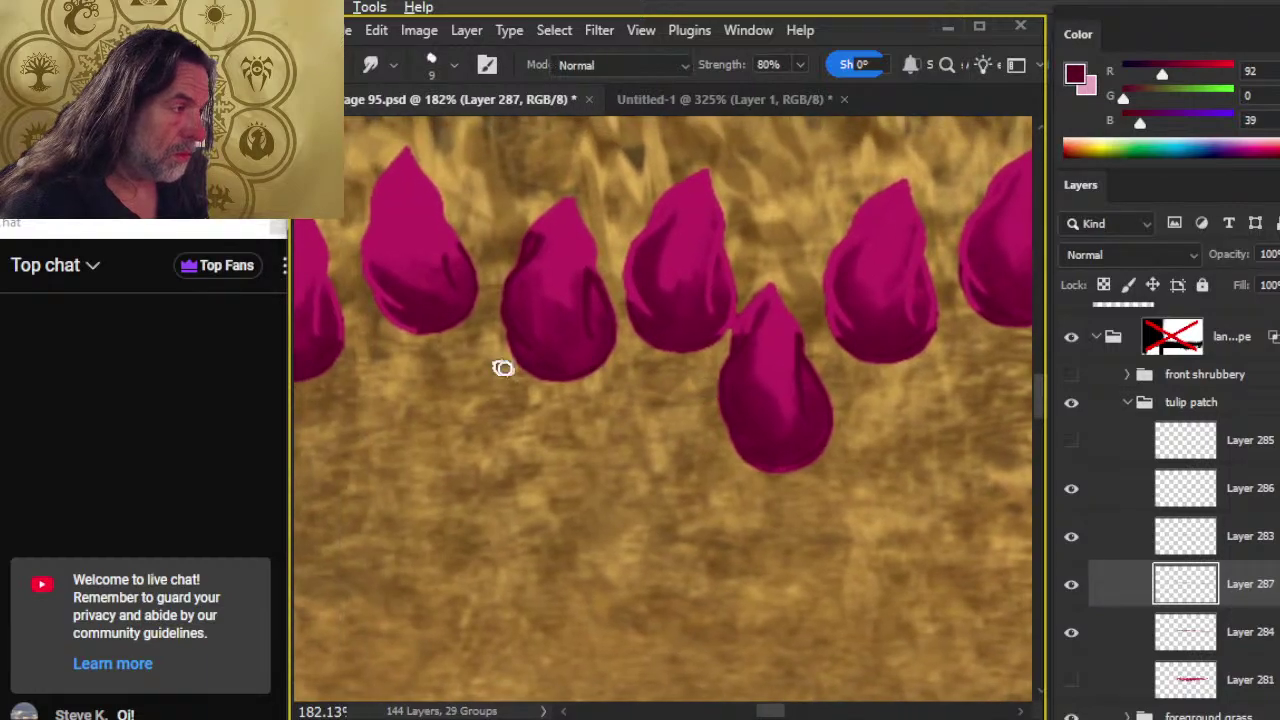
{"action": "key", "text": "b"}
{"action": "mouse_move", "coordinate": [517, 307]}
{"action": "left_mouse_down"}
{"action": "mouse_move", "coordinate": [554, 369]}
{"action": "mouse_move", "coordinate": [573, 337]}
{"action": "left_mouse_up"}
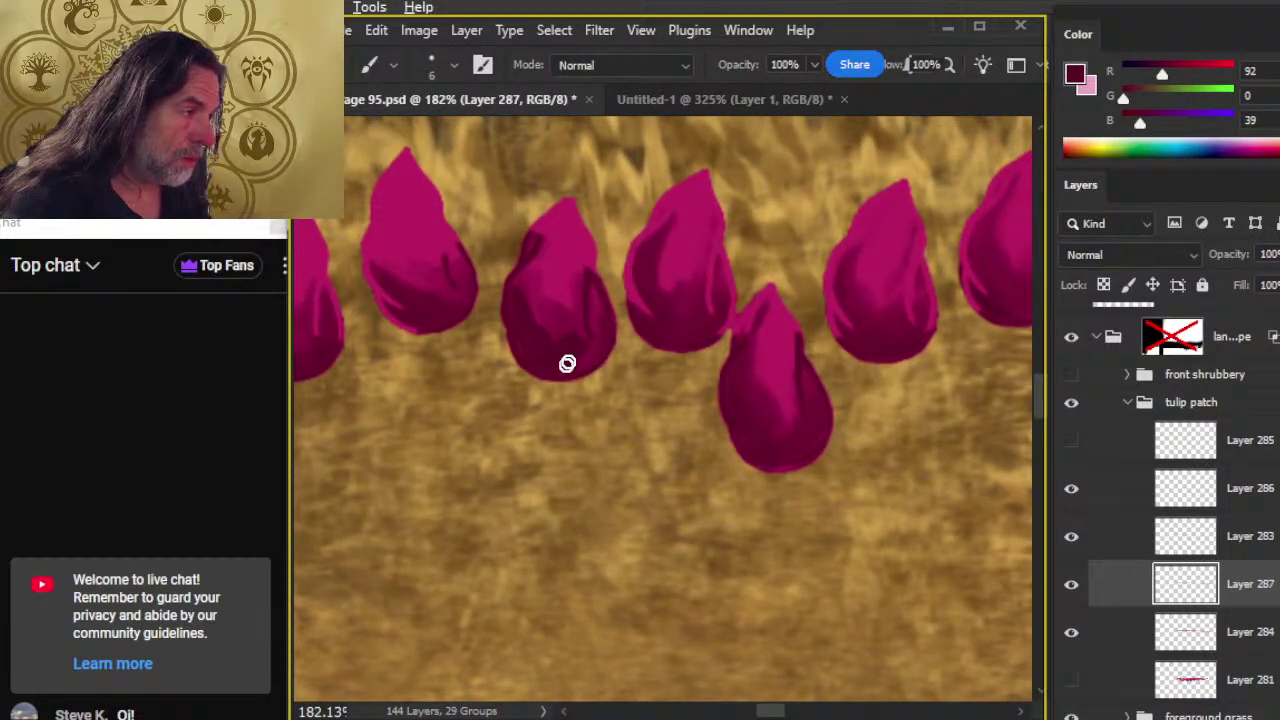
{"action": "key", "text": "r"}
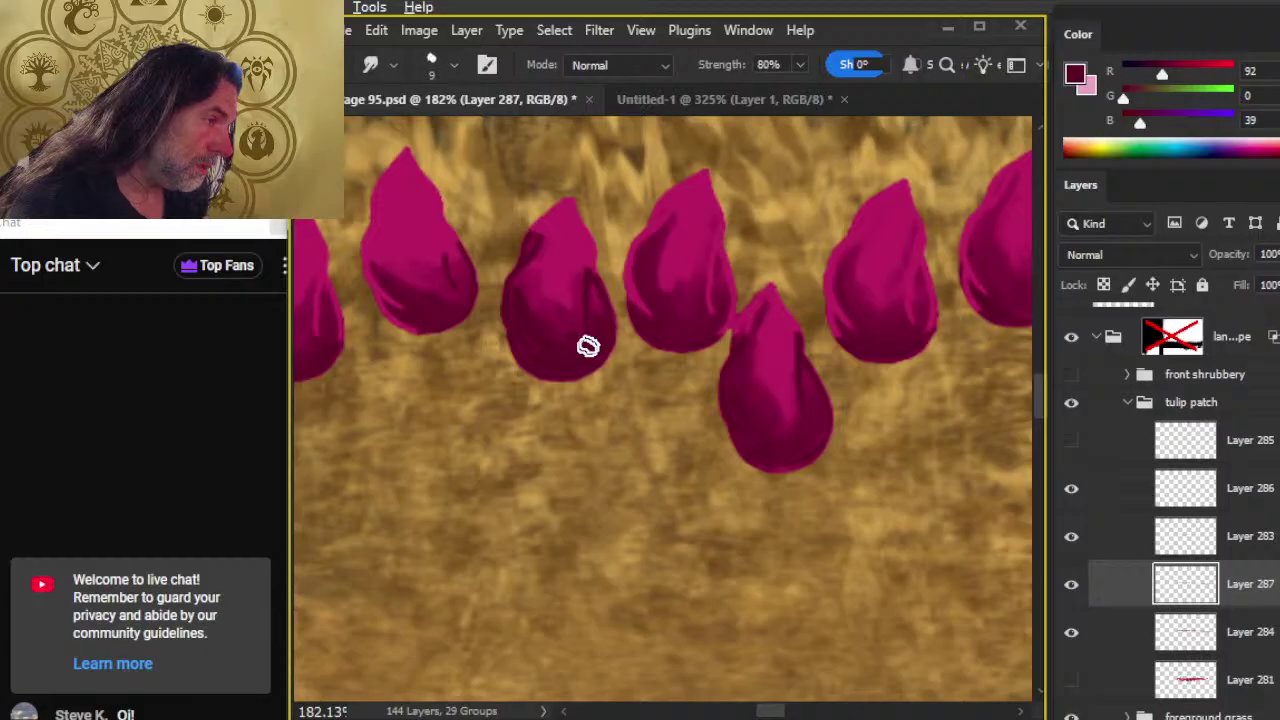
{"action": "mouse_move", "coordinate": [588, 346]}
{"action": "left_mouse_down"}
{"action": "mouse_move", "coordinate": [565, 304]}
{"action": "mouse_move", "coordinate": [415, 350]}
{"action": "mouse_move", "coordinate": [559, 323]}
{"action": "mouse_move", "coordinate": [588, 288]}
{"action": "mouse_move", "coordinate": [576, 302]}
{"action": "mouse_move", "coordinate": [580, 264]}
{"action": "mouse_move", "coordinate": [581, 290]}
{"action": "mouse_move", "coordinate": [579, 272]}
{"action": "mouse_move", "coordinate": [560, 297]}
{"action": "mouse_move", "coordinate": [537, 283]}
{"action": "mouse_move", "coordinate": [548, 328]}
{"action": "mouse_move", "coordinate": [524, 286]}
{"action": "mouse_move", "coordinate": [549, 248]}
{"action": "mouse_move", "coordinate": [563, 341]}
{"action": "left_mouse_up"}
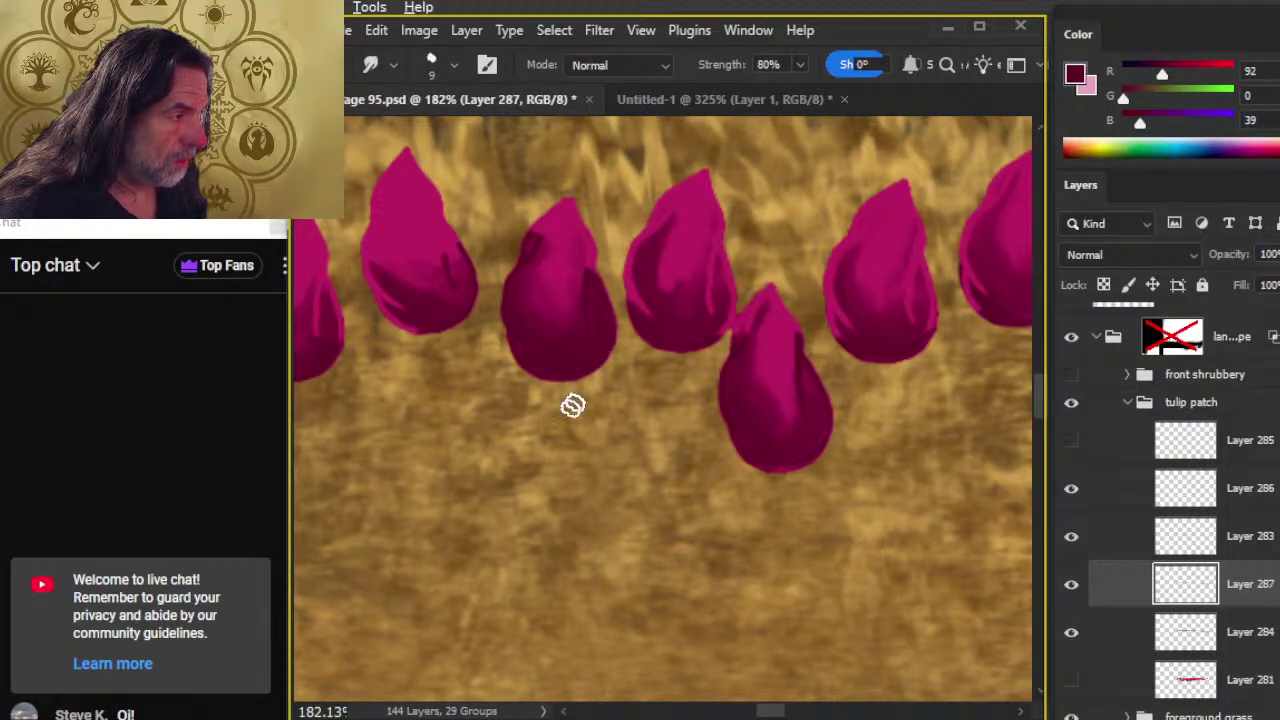
- Add dark maroon to the lower half of the upright bud left of the dark rounded one and smudge it into petal folds
{"action": "left_click_drag", "start_coordinate": [571, 406], "coordinate": [620, 480]}
{"action": "key", "text": "b"}
{"action": "mouse_move", "coordinate": [511, 383]}
{"action": "left_mouse_down"}
{"action": "mouse_move", "coordinate": [500, 379]}
{"action": "mouse_move", "coordinate": [514, 374]}
{"action": "left_mouse_up"}
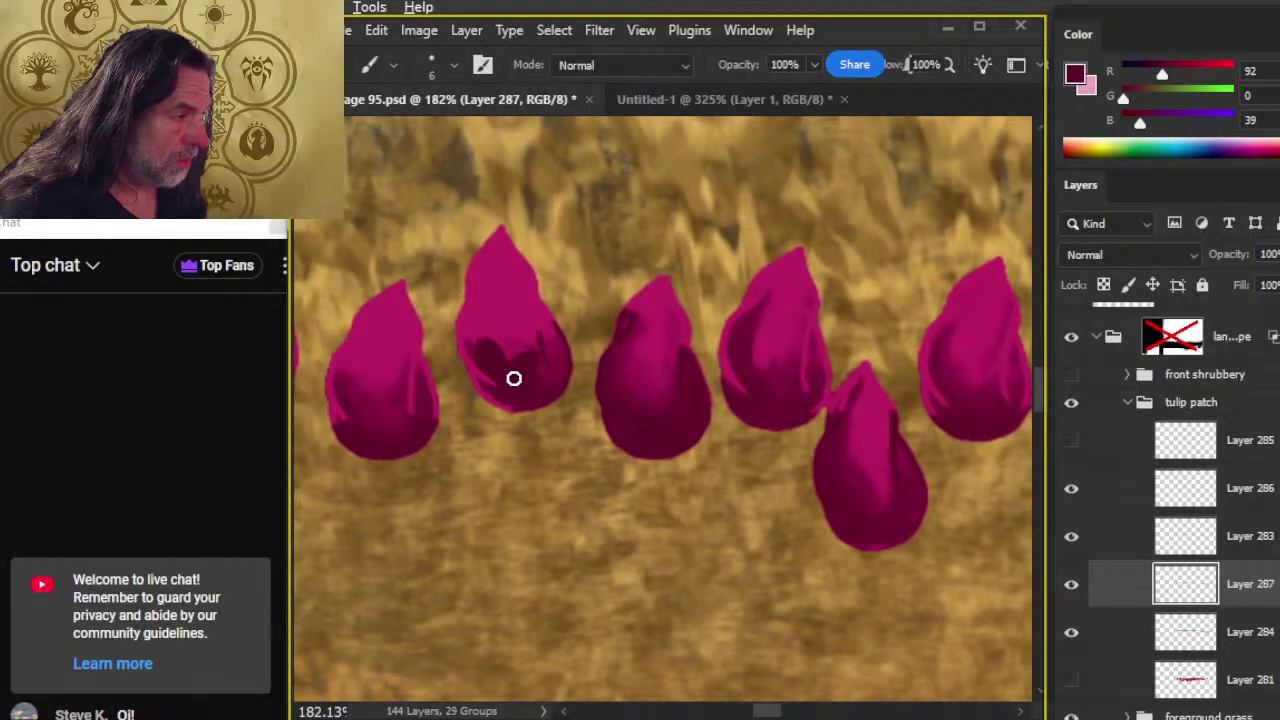
{"action": "key", "text": "r"}
{"action": "left_click_drag", "start_coordinate": [470, 330], "coordinate": [538, 388]}
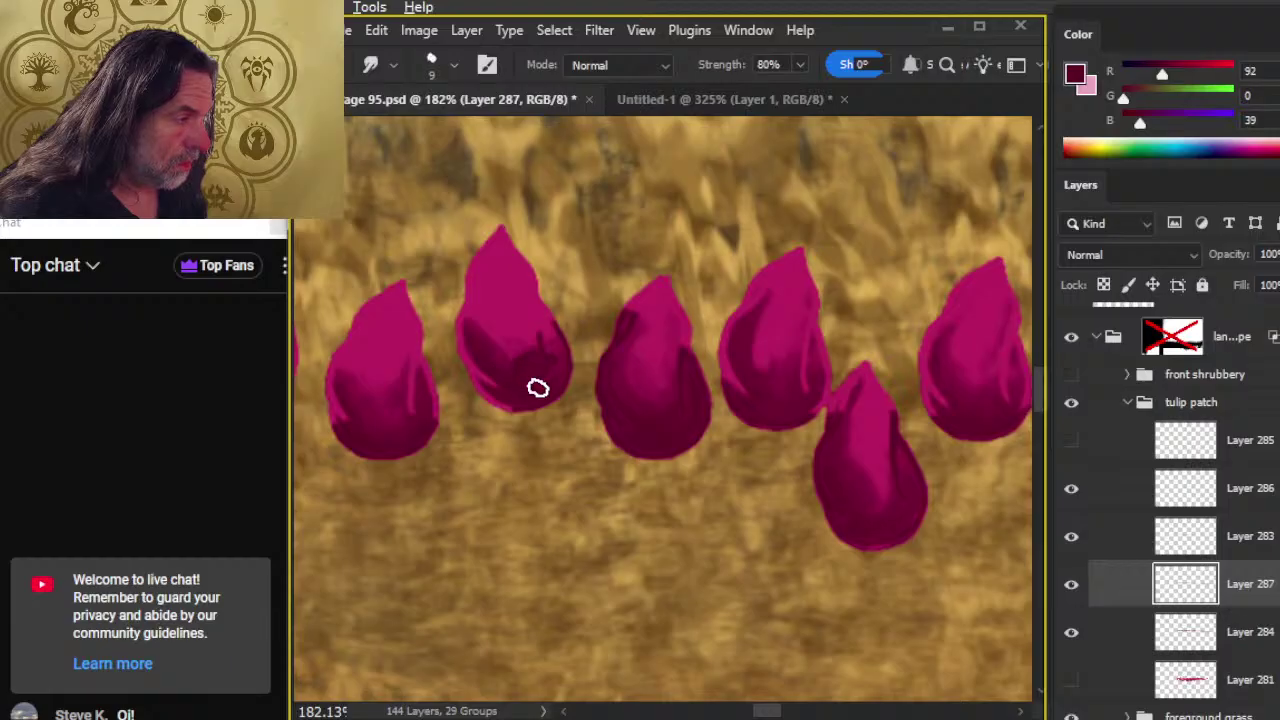
{"action": "mouse_move", "coordinate": [469, 326]}
{"action": "left_mouse_down"}
{"action": "mouse_move", "coordinate": [555, 368]}
{"action": "mouse_move", "coordinate": [558, 346]}
{"action": "mouse_move", "coordinate": [539, 365]}
{"action": "mouse_move", "coordinate": [534, 322]}
{"action": "mouse_move", "coordinate": [530, 344]}
{"action": "mouse_move", "coordinate": [493, 350]}
{"action": "mouse_move", "coordinate": [478, 319]}
{"action": "mouse_move", "coordinate": [486, 275]}
{"action": "mouse_move", "coordinate": [478, 310]}
{"action": "mouse_move", "coordinate": [529, 359]}
{"action": "mouse_move", "coordinate": [542, 355]}
{"action": "mouse_move", "coordinate": [537, 338]}
{"action": "mouse_move", "coordinate": [546, 371]}
{"action": "mouse_move", "coordinate": [537, 312]}
{"action": "mouse_move", "coordinate": [533, 395]}
{"action": "mouse_move", "coordinate": [530, 319]}
{"action": "mouse_move", "coordinate": [632, 454]}
{"action": "mouse_move", "coordinate": [809, 471]}
{"action": "mouse_move", "coordinate": [710, 465]}
{"action": "mouse_move", "coordinate": [712, 486]}
{"action": "mouse_move", "coordinate": [657, 468]}
{"action": "mouse_move", "coordinate": [751, 486]}
{"action": "left_mouse_up"}
- Darken the next two buds to the left with maroon and smudge the shading up into streaked folds around their central petals
{"action": "key", "text": "z"}
{"action": "key", "text": "b"}
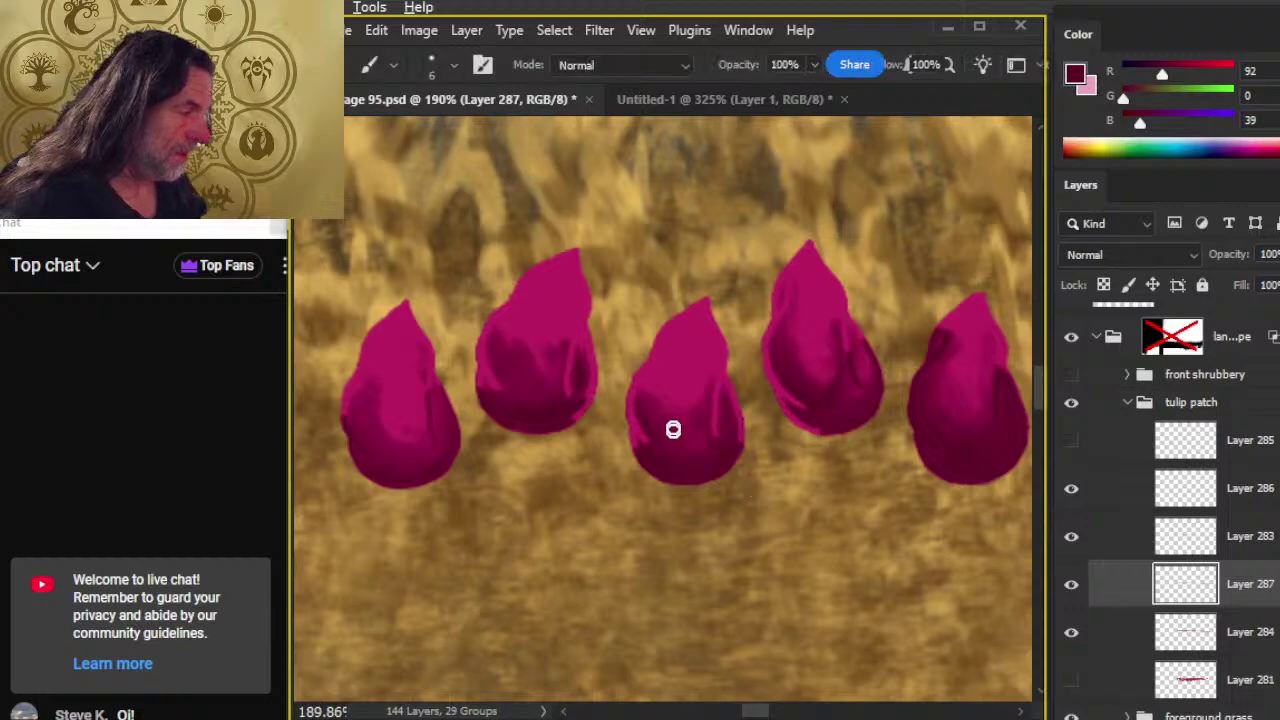
{"action": "key", "text": "r"}
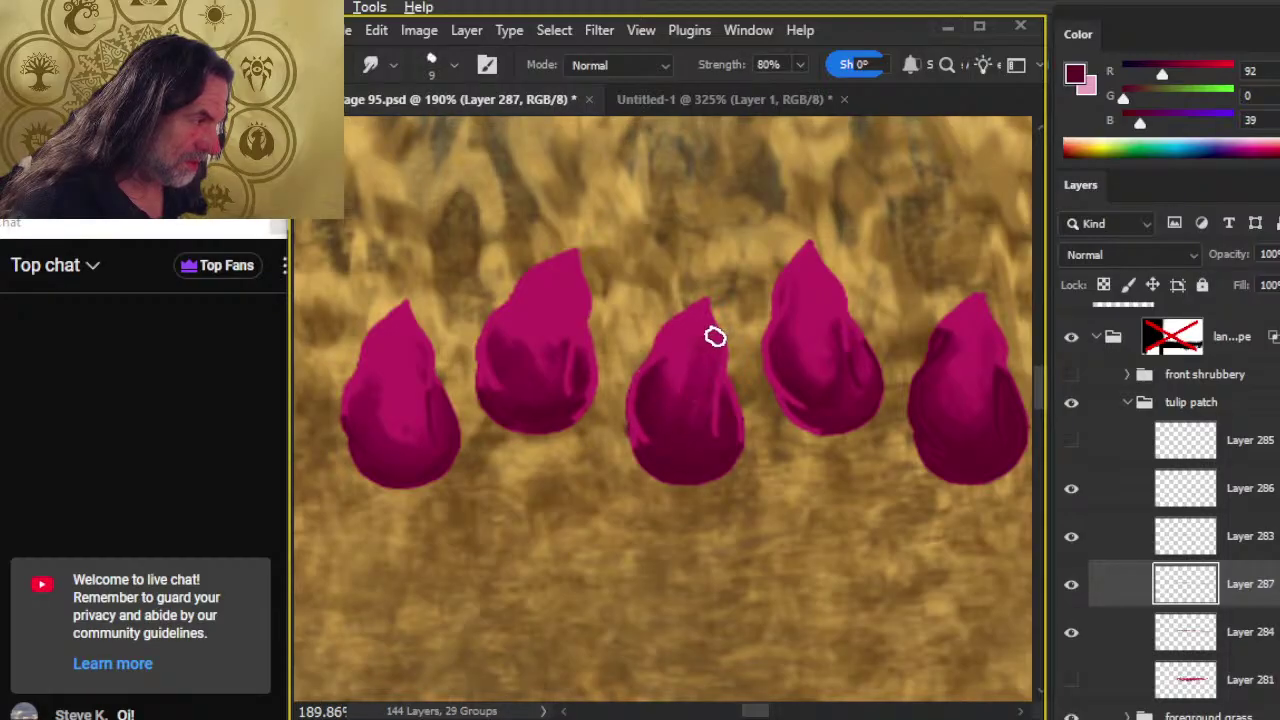
{"action": "key", "text": "b"}
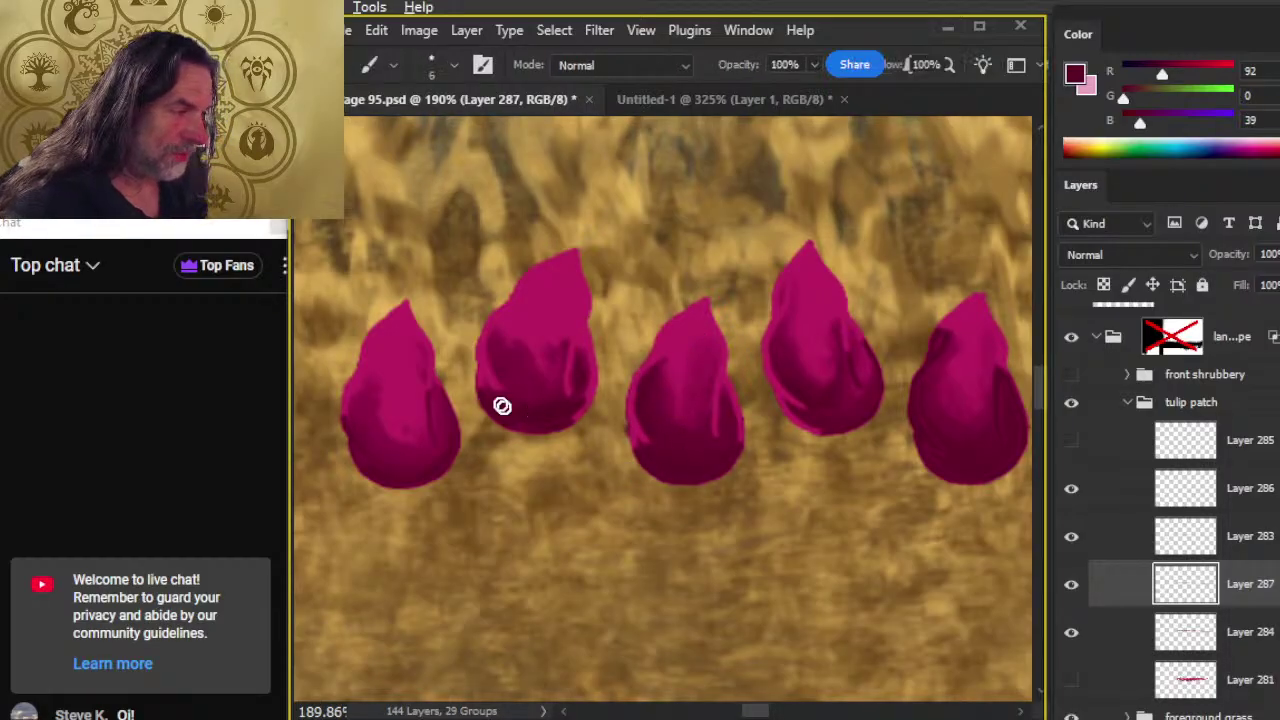
{"action": "key", "text": "r"}
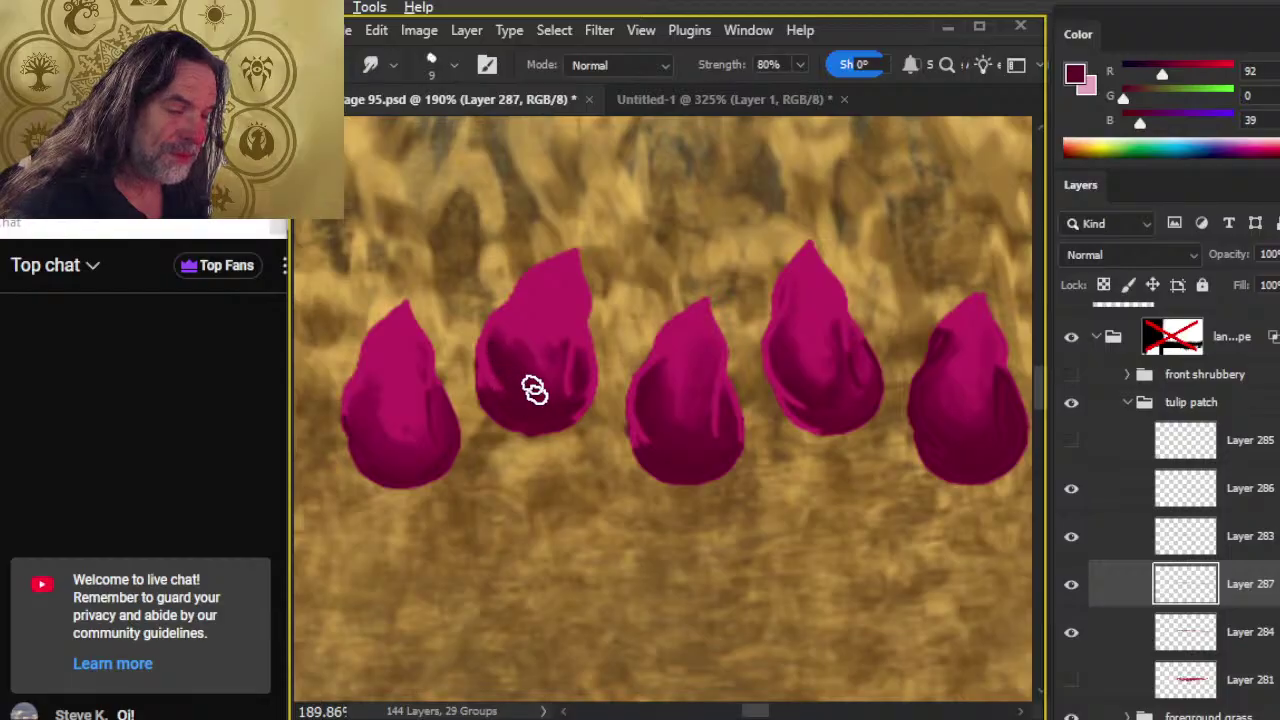
{"action": "mouse_move", "coordinate": [516, 363]}
{"action": "left_mouse_down"}
{"action": "mouse_move", "coordinate": [547, 394]}
{"action": "mouse_move", "coordinate": [563, 349]}
{"action": "left_mouse_up"}
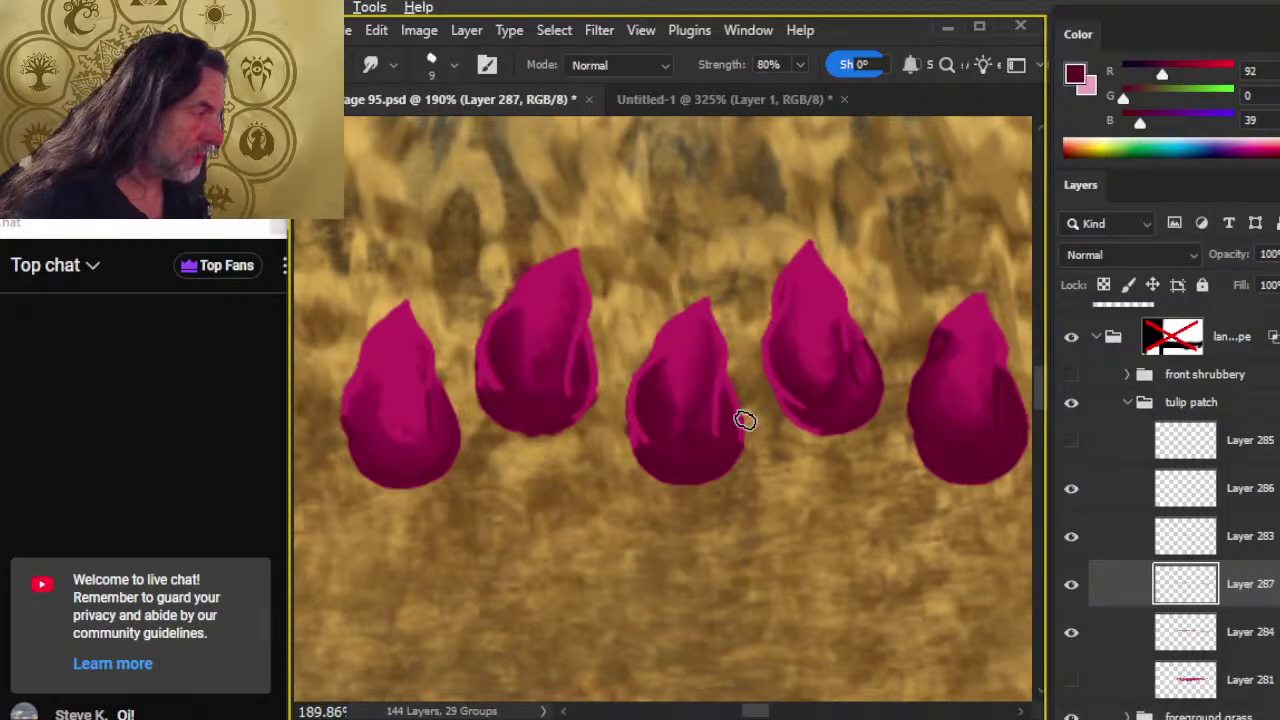
- Paint dark maroon along the sides and bases of the second and third buds from the row's left end, smudging it into folds
{"action": "key", "text": "b"}
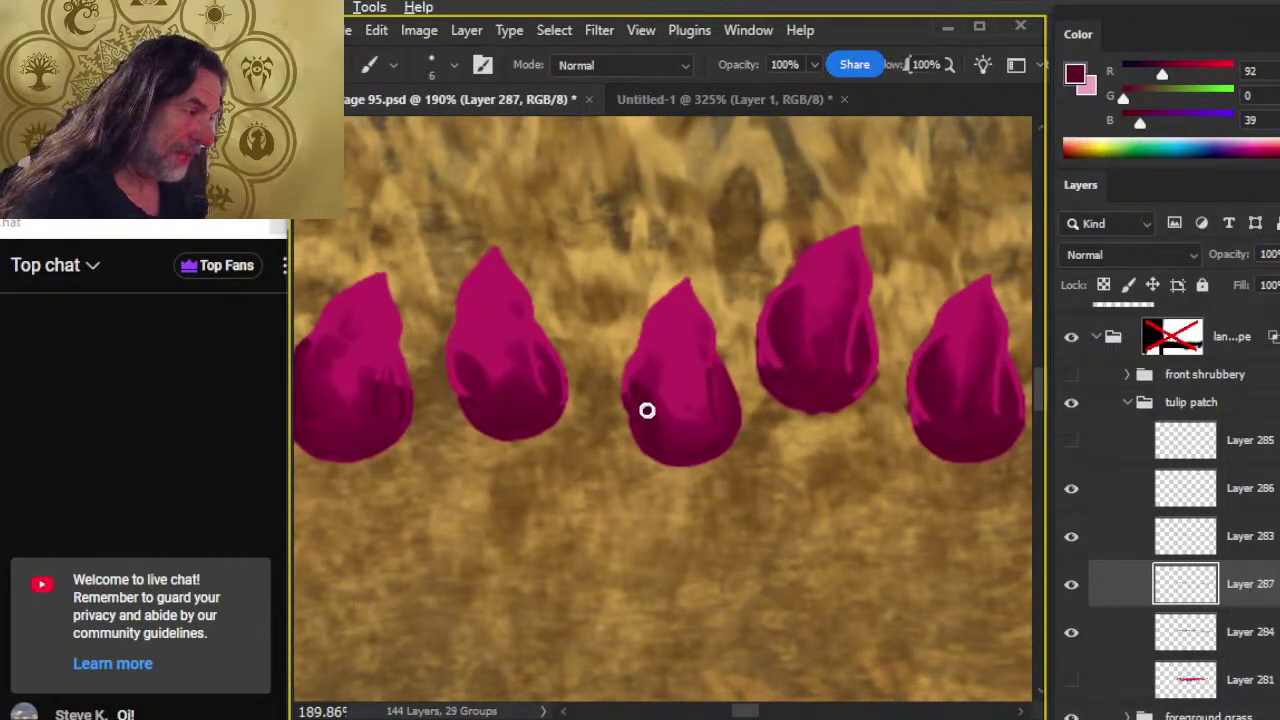
{"action": "key", "text": "r"}
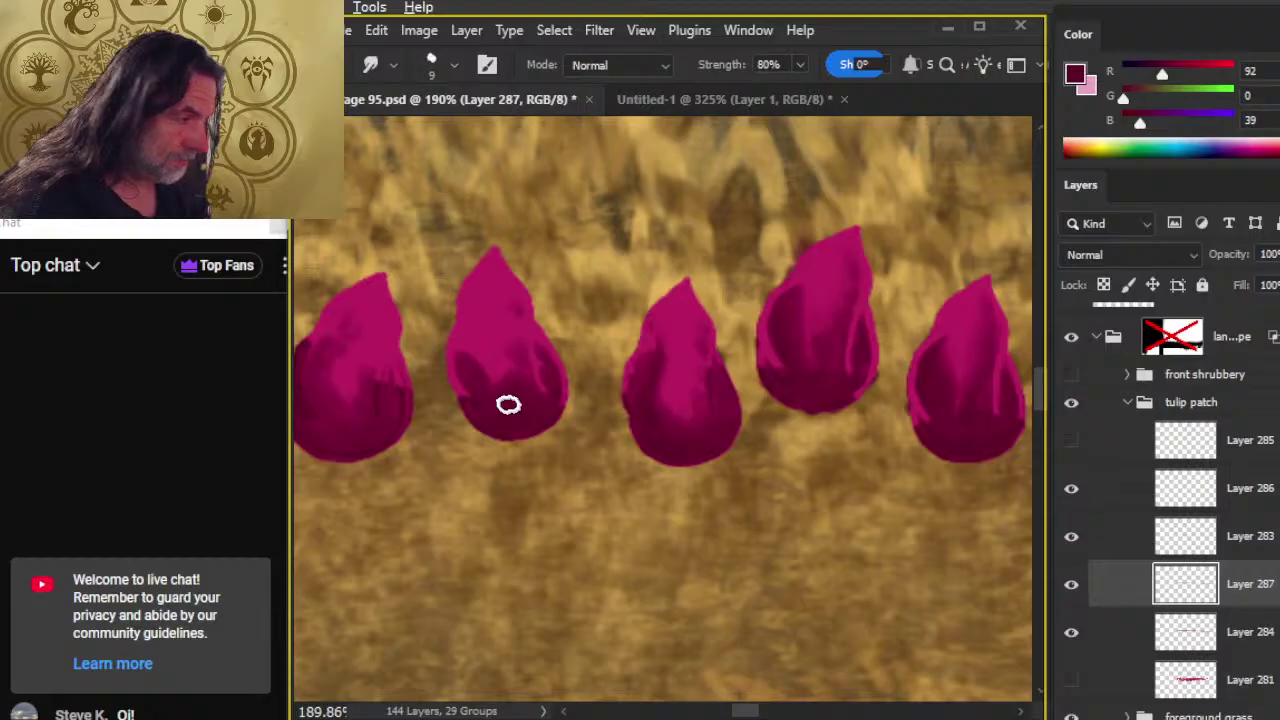
{"action": "key", "text": "b"}
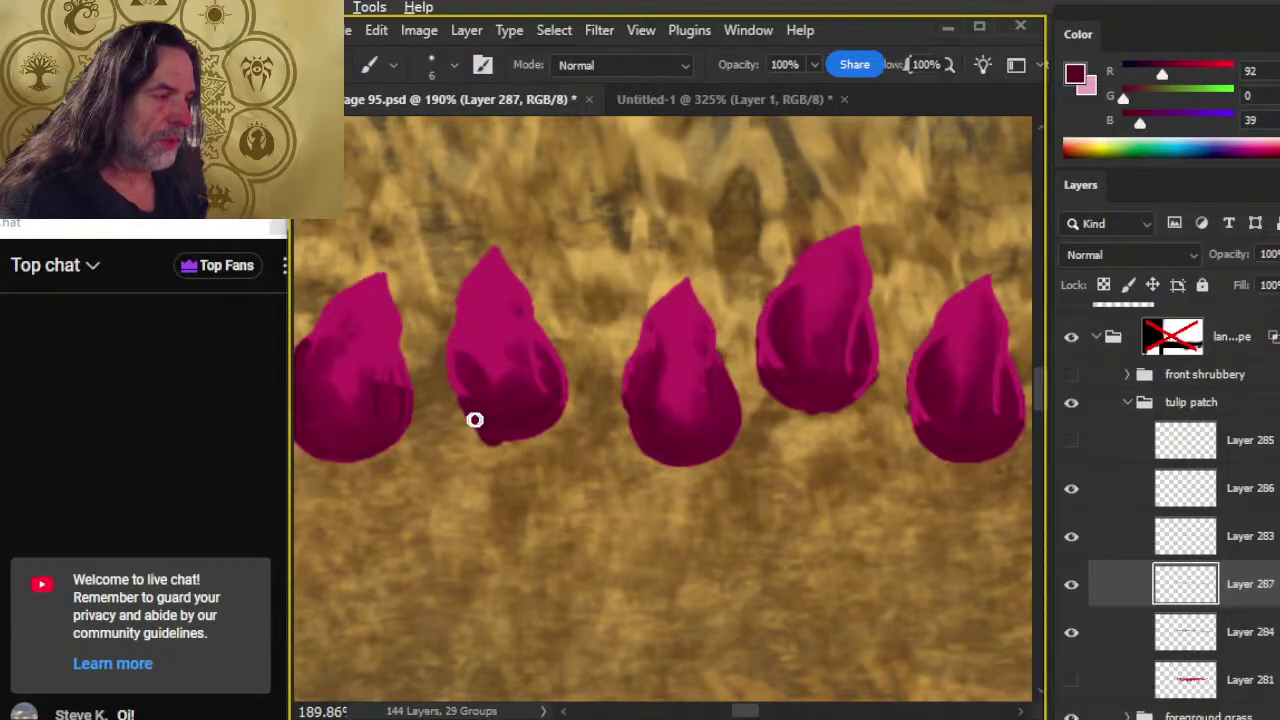
{"action": "key", "text": "r"}
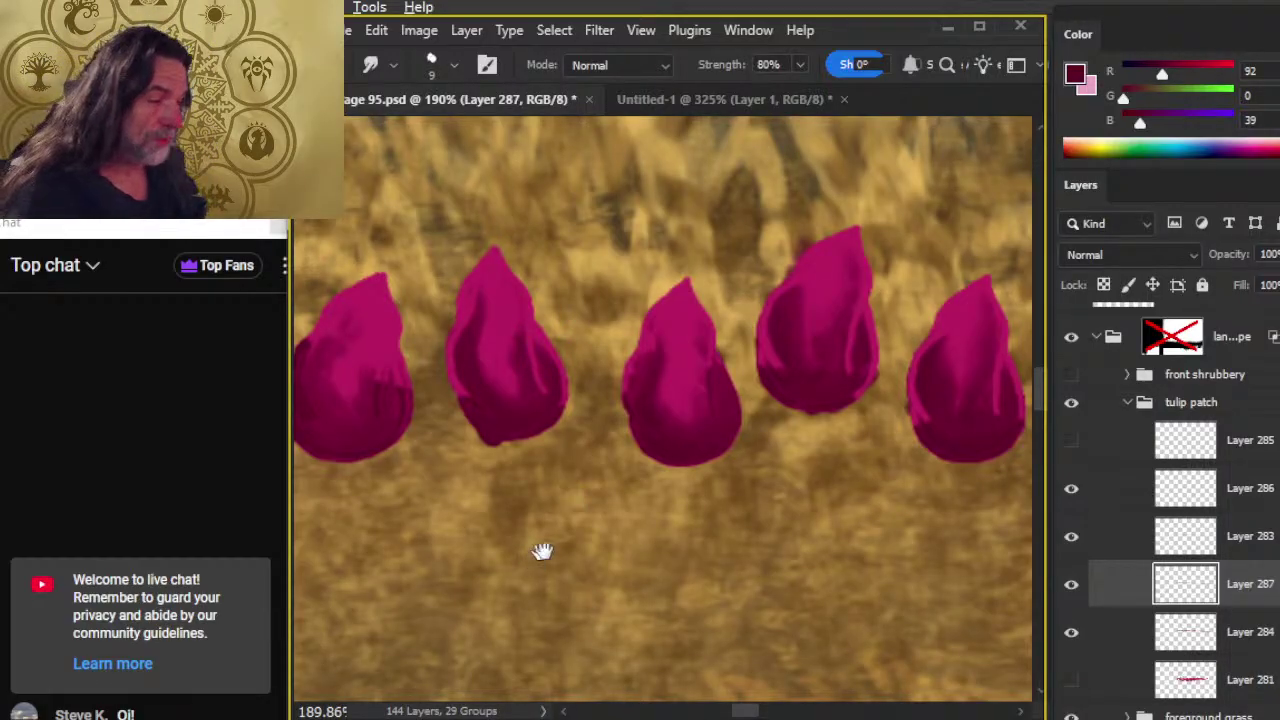
- Fill the base and sides of the leftmost bud with dark maroon and smudge long folds up toward its tip
{"action": "left_click_drag", "start_coordinate": [541, 551], "coordinate": [741, 553]}
{"action": "key", "text": "b"}
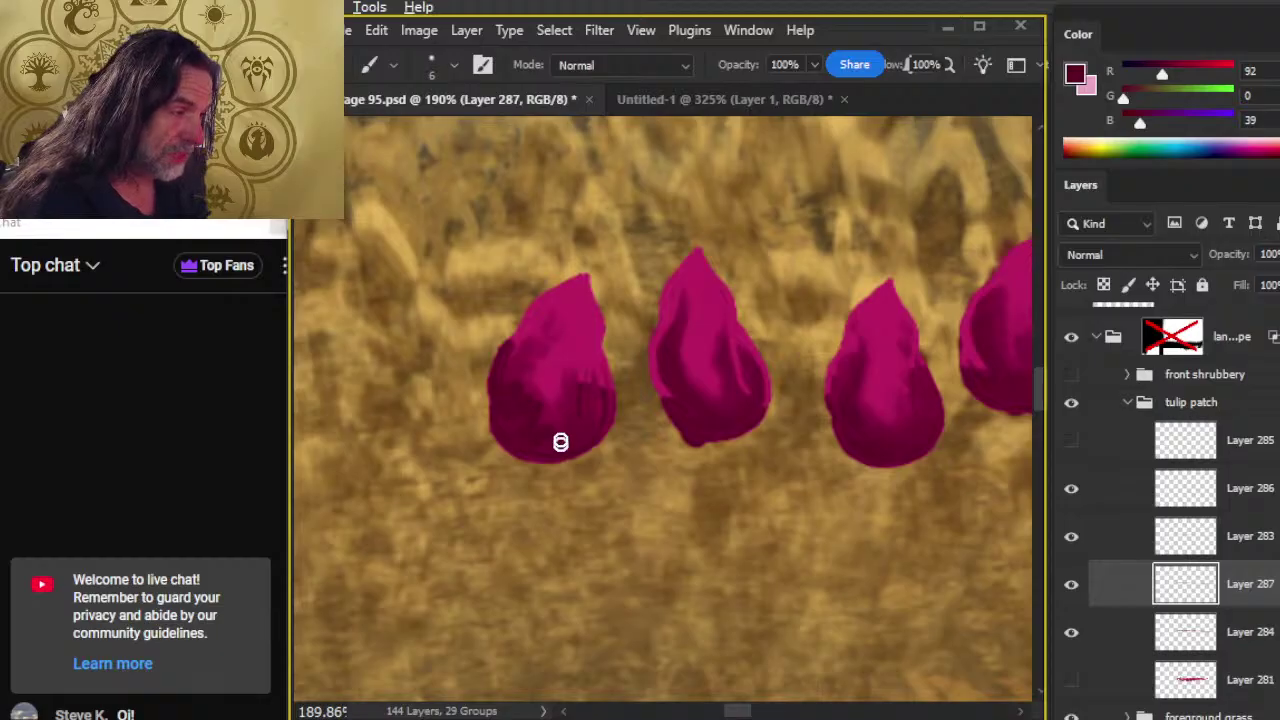
{"action": "key", "text": "r"}
{"action": "mouse_move", "coordinate": [535, 413]}
{"action": "left_mouse_down"}
{"action": "mouse_move", "coordinate": [563, 434]}
{"action": "mouse_move", "coordinate": [557, 447]}
{"action": "mouse_move", "coordinate": [582, 420]}
{"action": "mouse_move", "coordinate": [565, 414]}
{"action": "mouse_move", "coordinate": [576, 374]}
{"action": "mouse_move", "coordinate": [550, 389]}
{"action": "mouse_move", "coordinate": [565, 356]}
{"action": "mouse_move", "coordinate": [576, 378]}
{"action": "mouse_move", "coordinate": [580, 330]}
{"action": "mouse_move", "coordinate": [582, 383]}
{"action": "mouse_move", "coordinate": [547, 434]}
{"action": "left_mouse_up"}
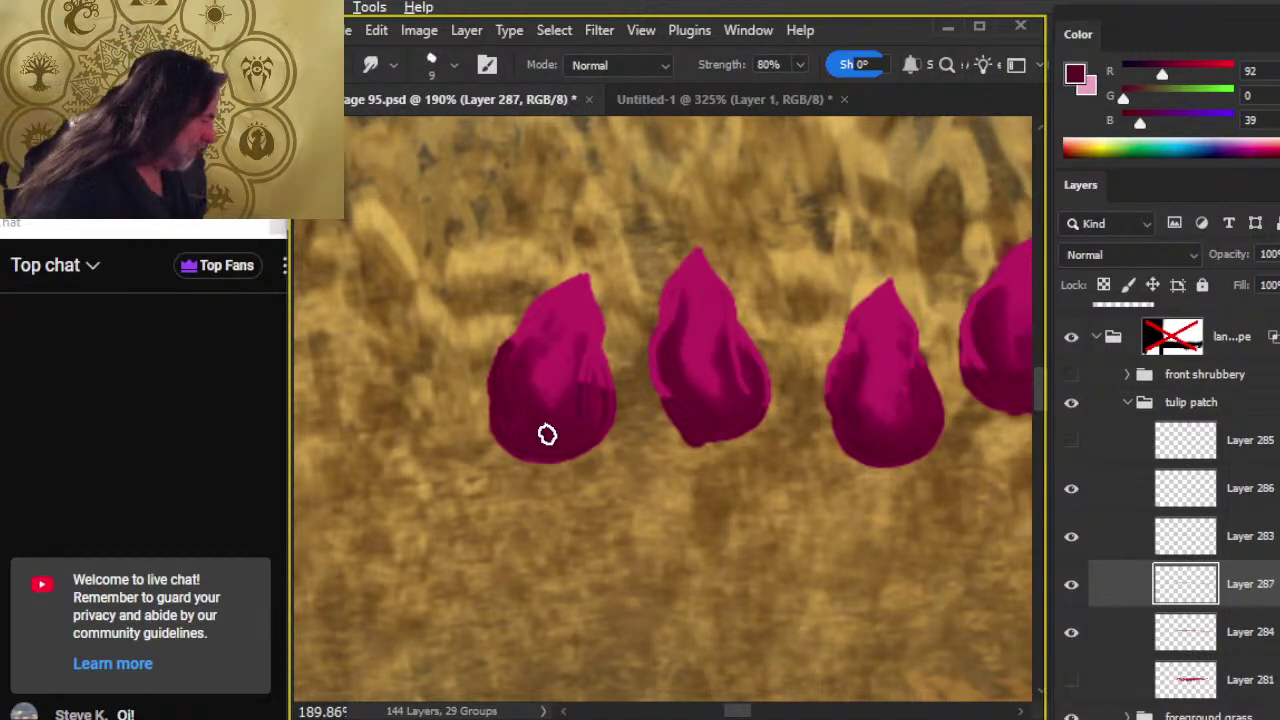
{"action": "mouse_move", "coordinate": [578, 386]}
{"action": "left_mouse_down"}
{"action": "mouse_move", "coordinate": [576, 417]}
{"action": "mouse_move", "coordinate": [587, 409]}
{"action": "mouse_move", "coordinate": [566, 416]}
{"action": "mouse_move", "coordinate": [552, 397]}
{"action": "mouse_move", "coordinate": [555, 313]}
{"action": "mouse_move", "coordinate": [539, 357]}
{"action": "mouse_move", "coordinate": [508, 347]}
{"action": "mouse_move", "coordinate": [568, 293]}
{"action": "mouse_move", "coordinate": [568, 322]}
{"action": "mouse_move", "coordinate": [525, 375]}
{"action": "mouse_move", "coordinate": [549, 406]}
{"action": "mouse_move", "coordinate": [538, 419]}
{"action": "mouse_move", "coordinate": [578, 399]}
{"action": "mouse_move", "coordinate": [537, 400]}
{"action": "mouse_move", "coordinate": [573, 412]}
{"action": "mouse_move", "coordinate": [593, 345]}
{"action": "mouse_move", "coordinate": [587, 430]}
{"action": "mouse_move", "coordinate": [541, 367]}
{"action": "mouse_move", "coordinate": [549, 437]}
{"action": "mouse_move", "coordinate": [519, 374]}
{"action": "mouse_move", "coordinate": [550, 401]}
{"action": "mouse_move", "coordinate": [586, 366]}
{"action": "mouse_move", "coordinate": [566, 432]}
{"action": "mouse_move", "coordinate": [589, 350]}
{"action": "mouse_move", "coordinate": [555, 358]}
{"action": "mouse_move", "coordinate": [566, 313]}
{"action": "left_mouse_up"}
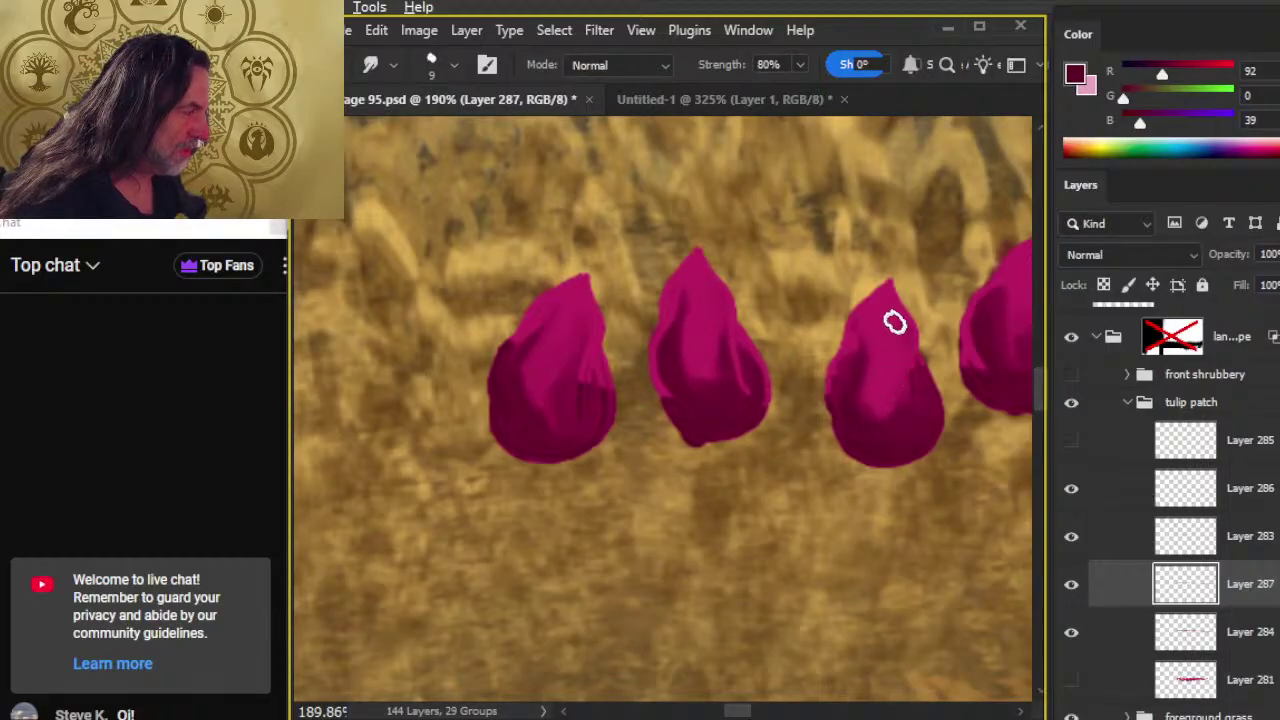
{"action": "key", "text": "z"}
{"action": "left_click_drag", "start_coordinate": [629, 486], "coordinate": [572, 569]}
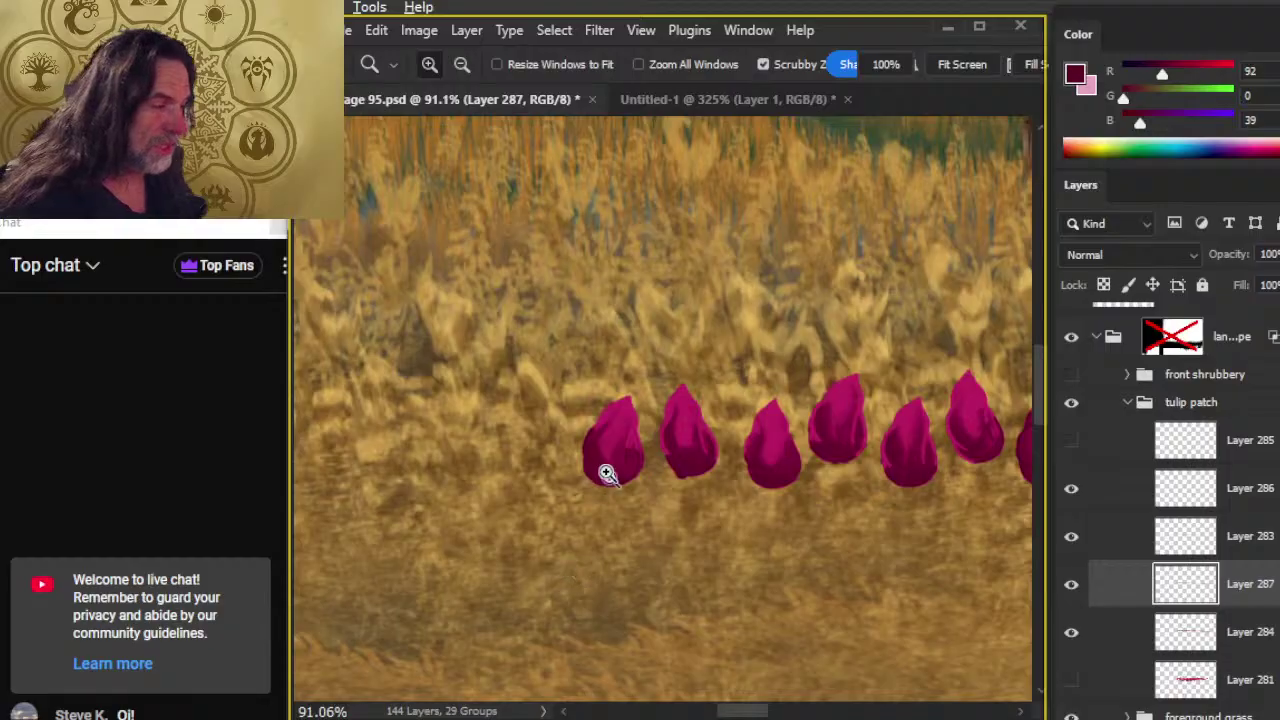
{"action": "left_click_drag", "start_coordinate": [603, 474], "coordinate": [648, 457]}
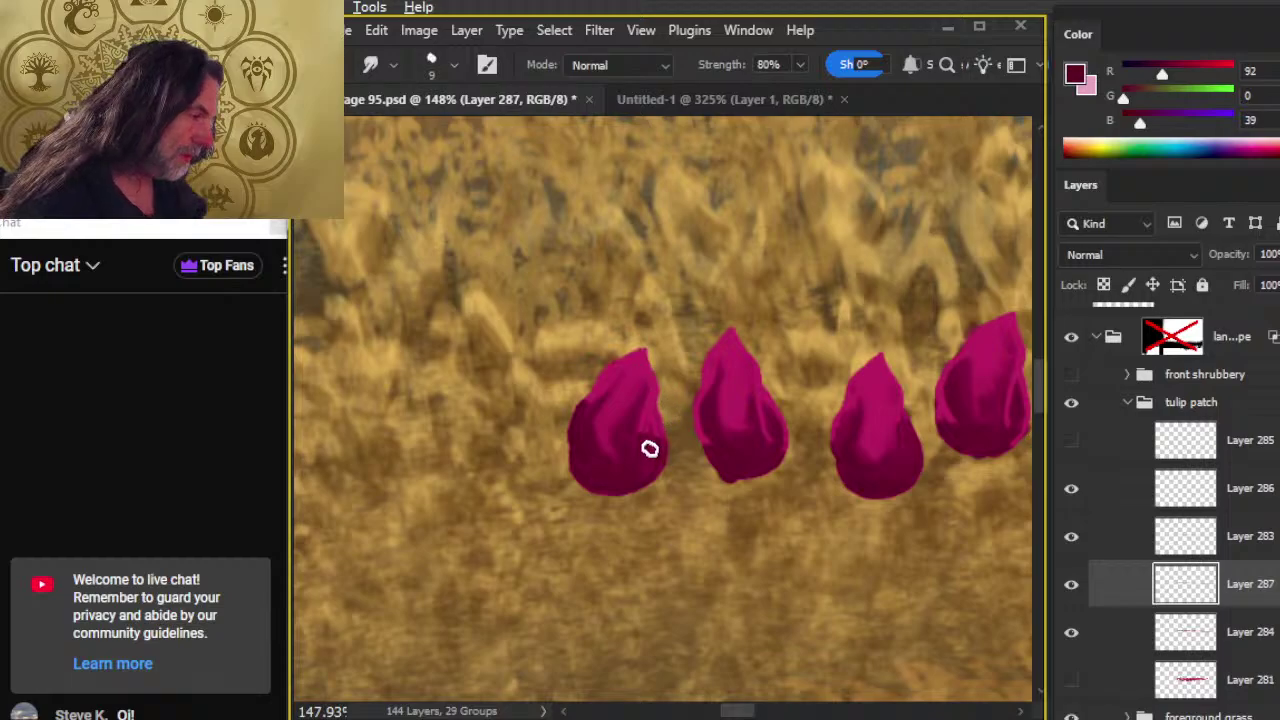
- Make the front shrubbery group visible and check the whole tulip row against the bushes
{"action": "key", "text": "z"}
{"action": "mouse_move", "coordinate": [666, 517]}
{"action": "left_mouse_down"}
{"action": "mouse_move", "coordinate": [857, 586]}
{"action": "mouse_move", "coordinate": [423, 443]}
{"action": "left_mouse_up"}
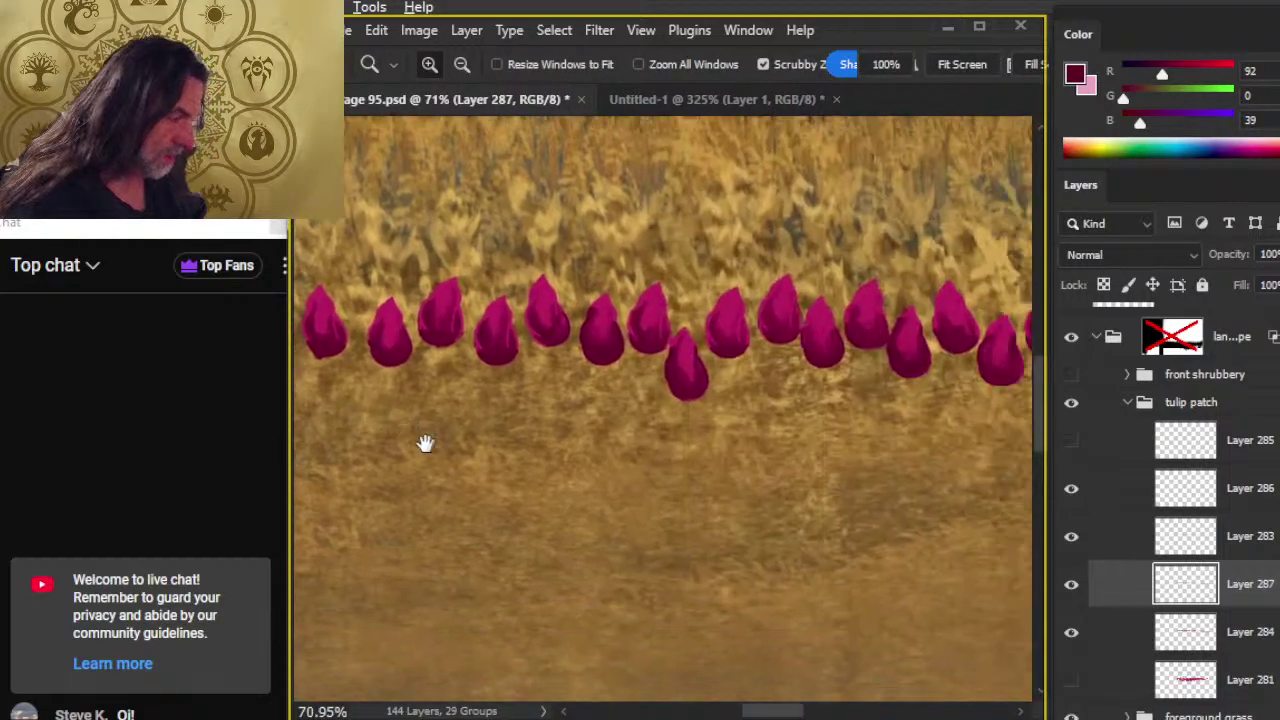
{"action": "left_click_drag", "start_coordinate": [834, 512], "coordinate": [700, 468]}
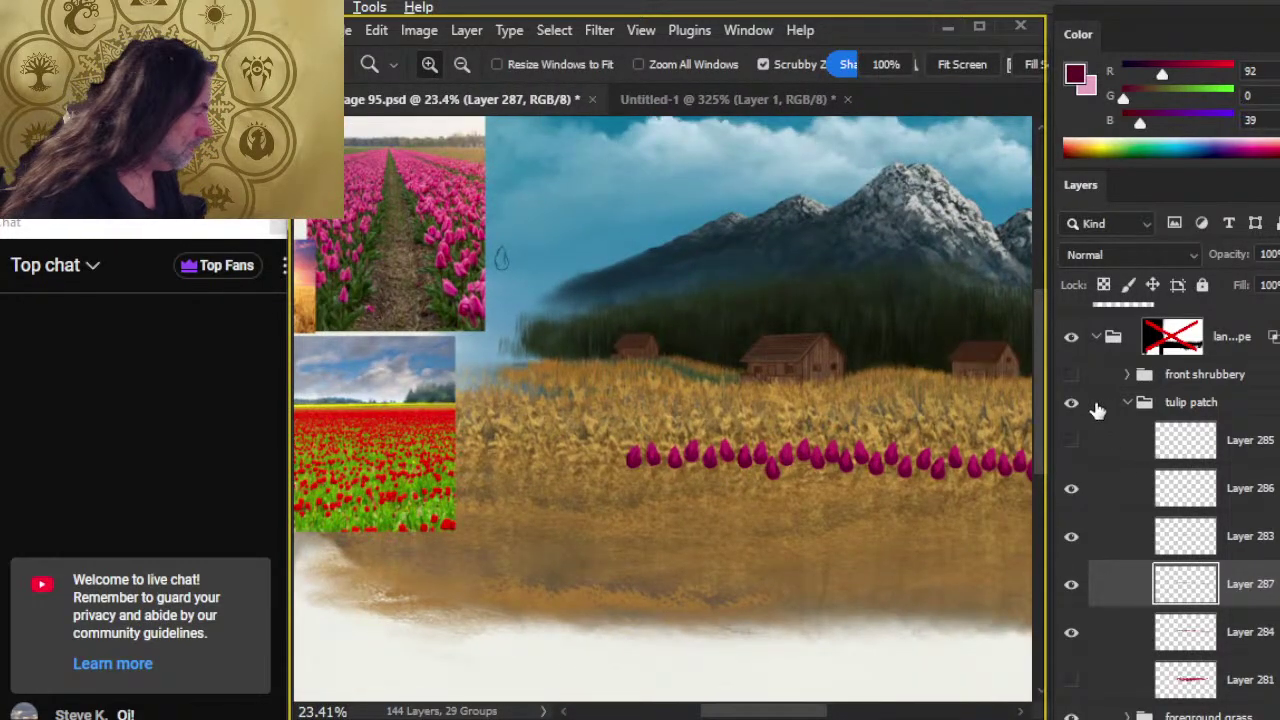
{"action": "left_click", "coordinate": [1070, 375]}
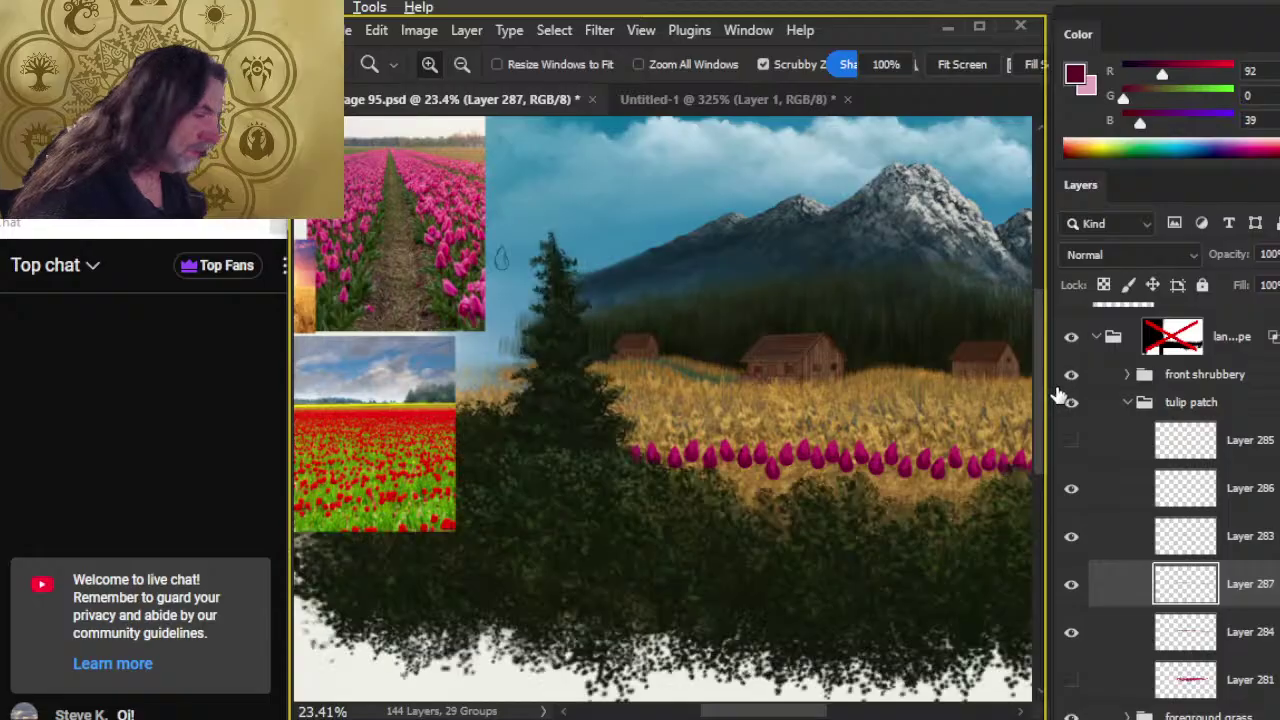
{"action": "left_click_drag", "start_coordinate": [646, 531], "coordinate": [415, 470]}
{"action": "left_click_drag", "start_coordinate": [857, 383], "coordinate": [916, 395]}
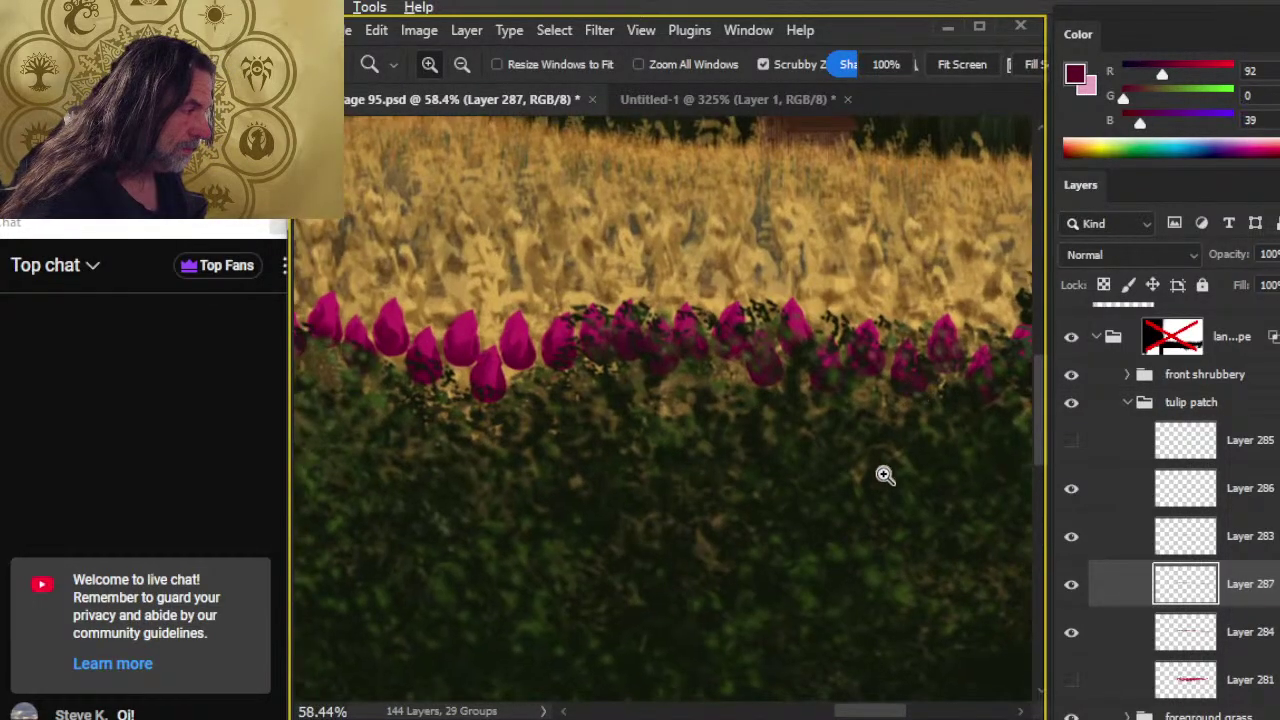
{"action": "left_click_drag", "start_coordinate": [880, 474], "coordinate": [781, 440]}
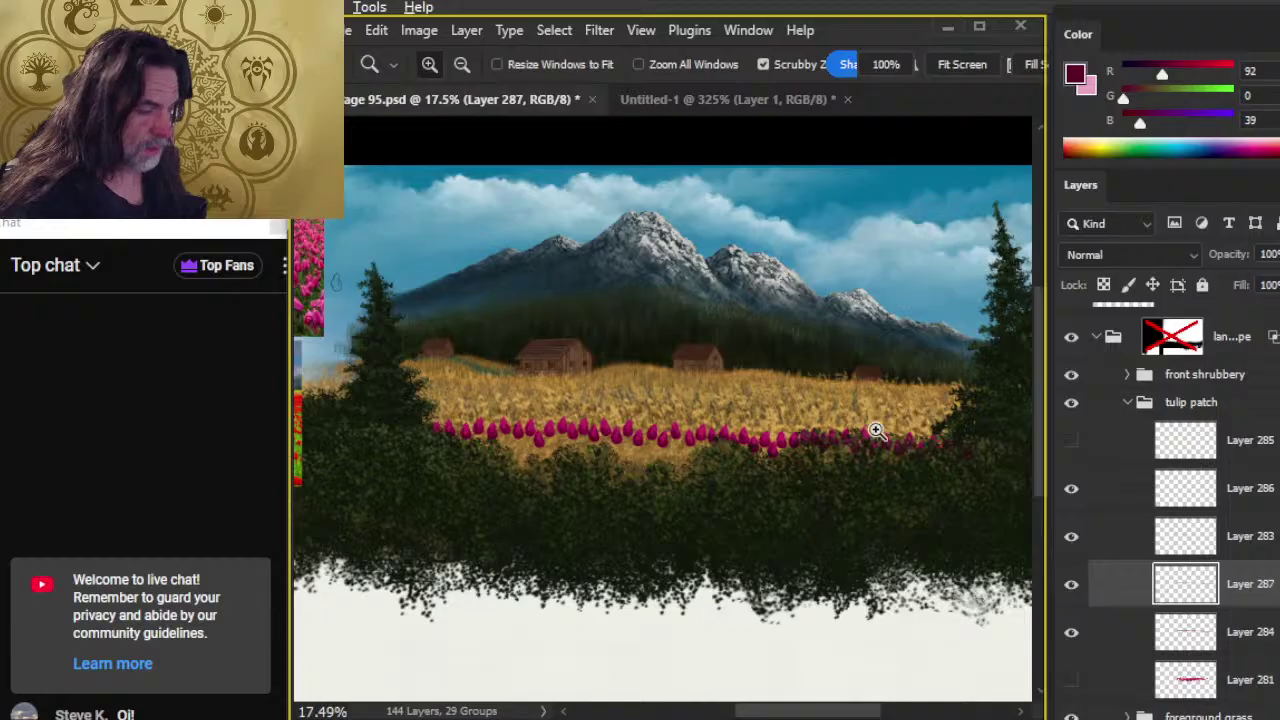
- Select the tulip patch group and nudge the whole row slightly left and down against the shrubbery
{"action": "left_click", "coordinate": [1100, 410]}
{"action": "key", "text": "v"}
{"action": "left_click_drag", "start_coordinate": [823, 520], "coordinate": [814, 528]}
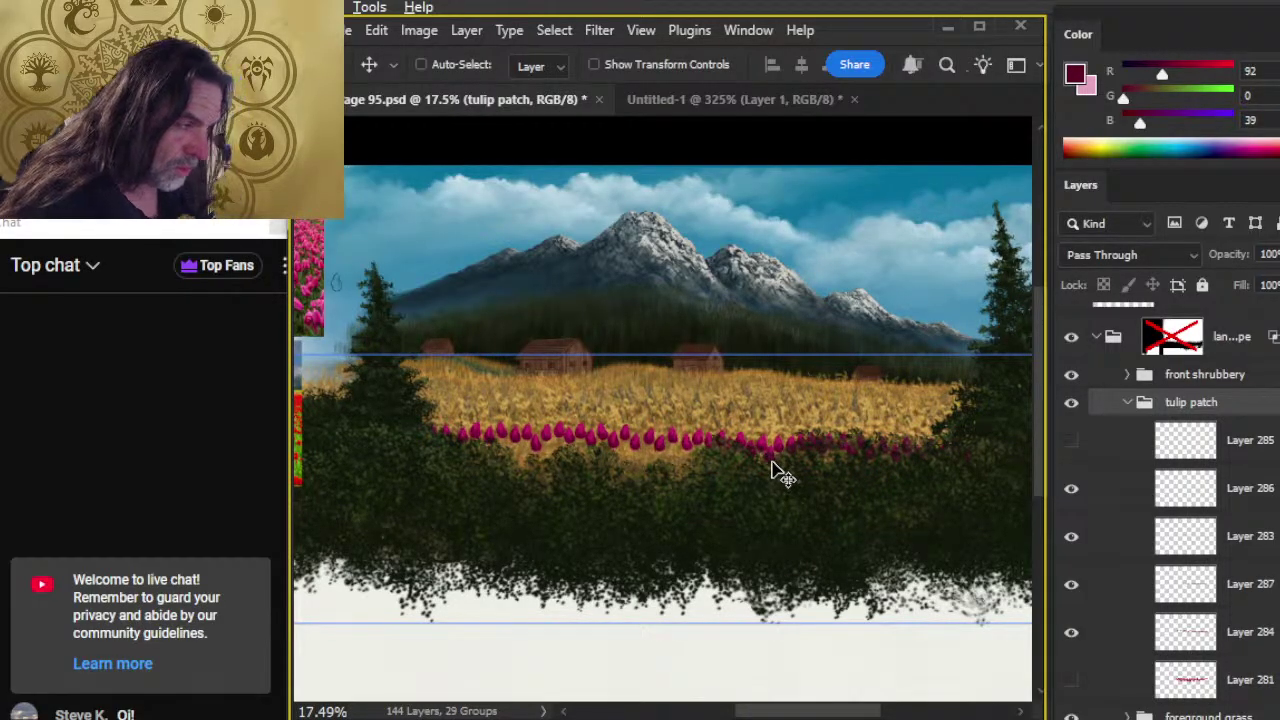
{"action": "key", "text": "Up"}
{"action": "key", "text": "Up"}
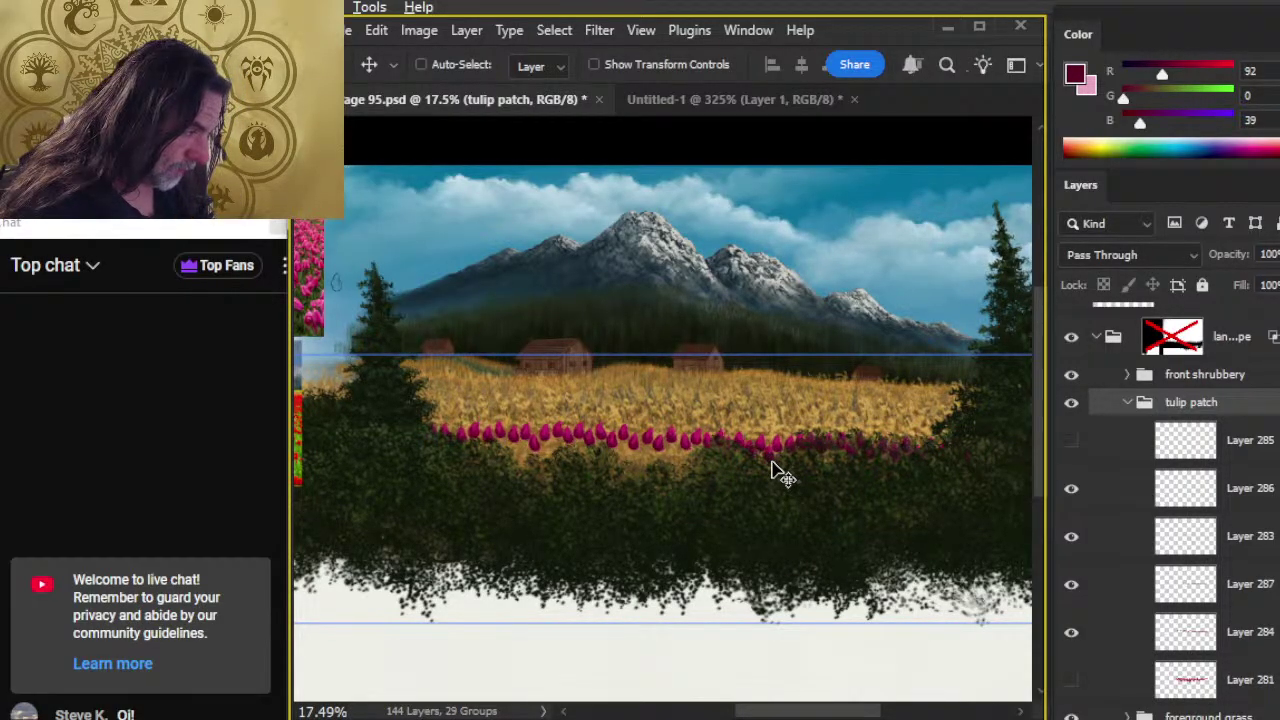
{"action": "key", "text": "Up"}
{"action": "key", "text": "Up"}
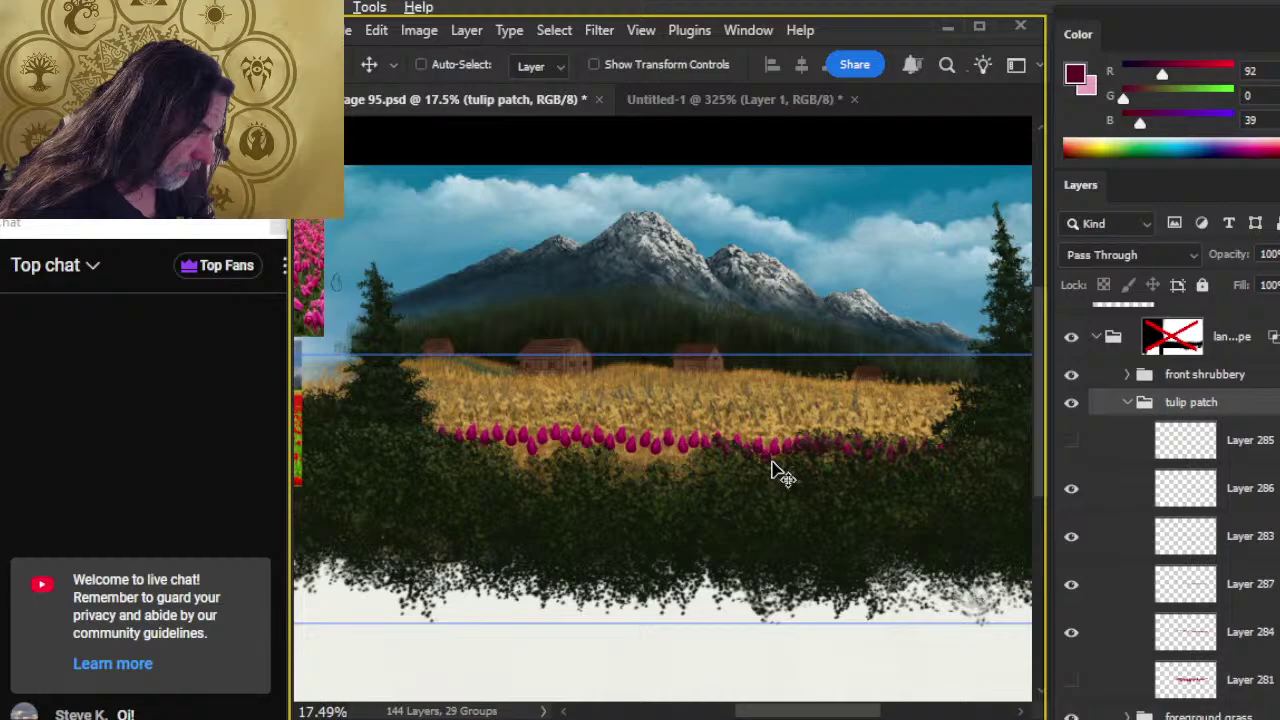
{"action": "key", "text": "Up"}
{"action": "key", "text": "Up"}
{"action": "key", "text": "Up"}
{"action": "key", "text": "Up"}
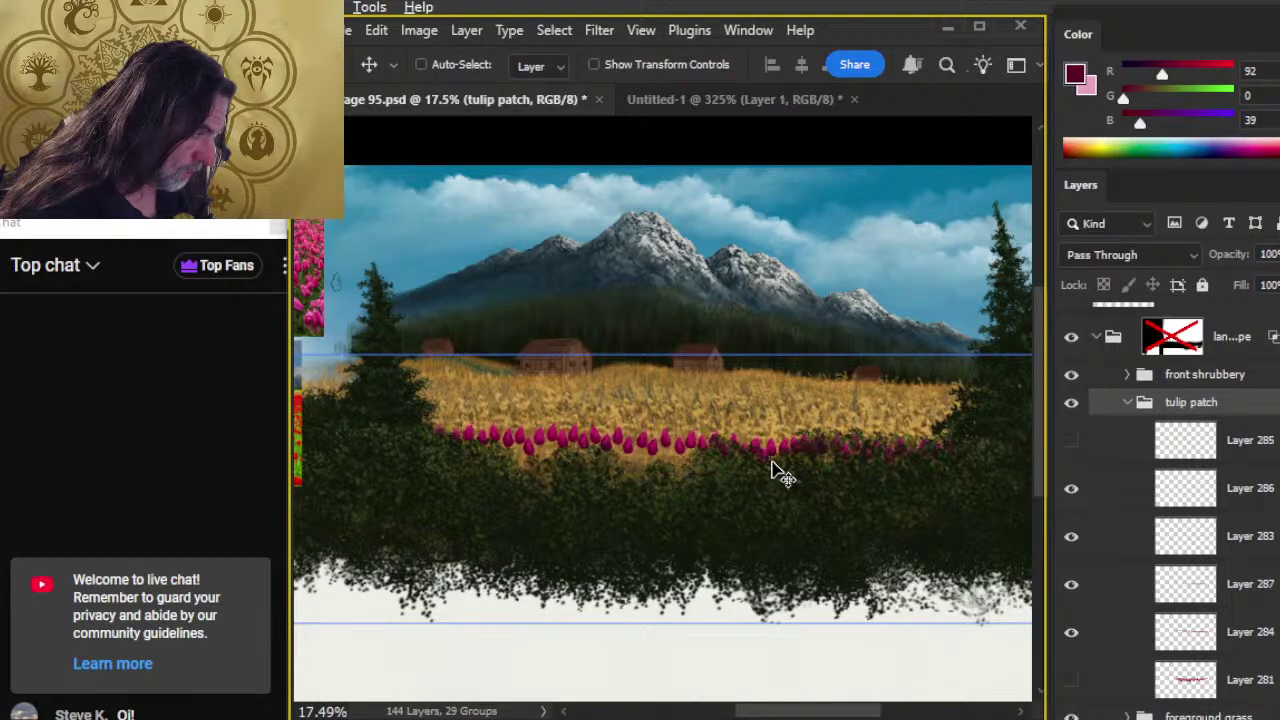
{"action": "key", "text": "Up"}
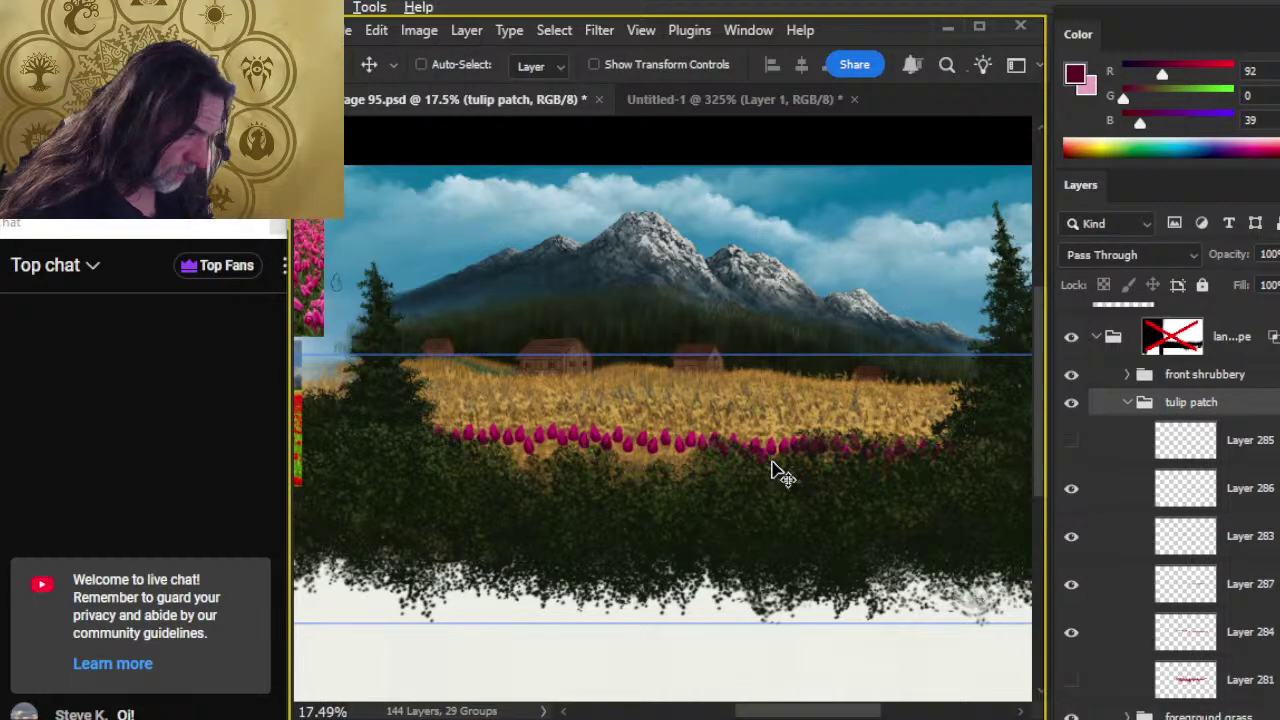
- Add a layer mask to the tulip patch group
{"action": "key", "text": "z"}
{"action": "left_click_drag", "start_coordinate": [600, 486], "coordinate": [645, 510]}
{"action": "left_click_drag", "start_coordinate": [923, 586], "coordinate": [719, 454]}
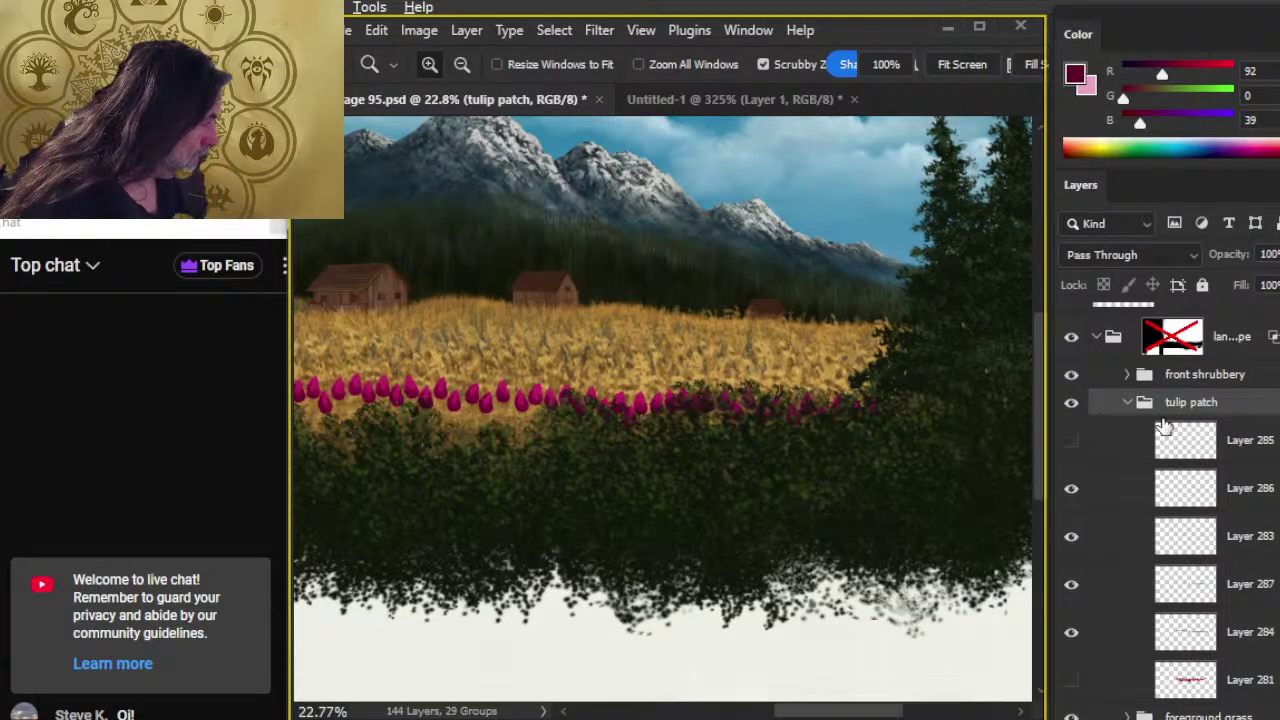
{"action": "left_click", "coordinate": [1204, 718]}
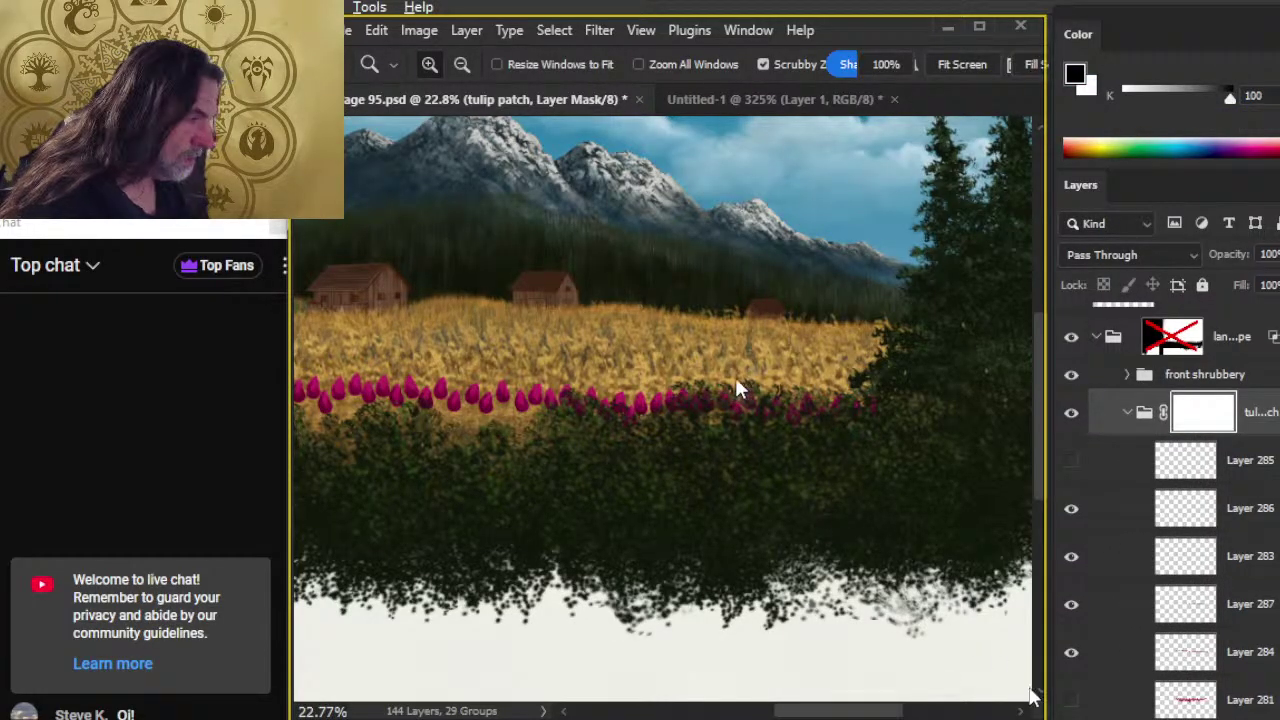
- Ready the 70-pixel brush with white as the foreground colour for painting on the tulip patch mask
{"action": "key", "text": "b"}
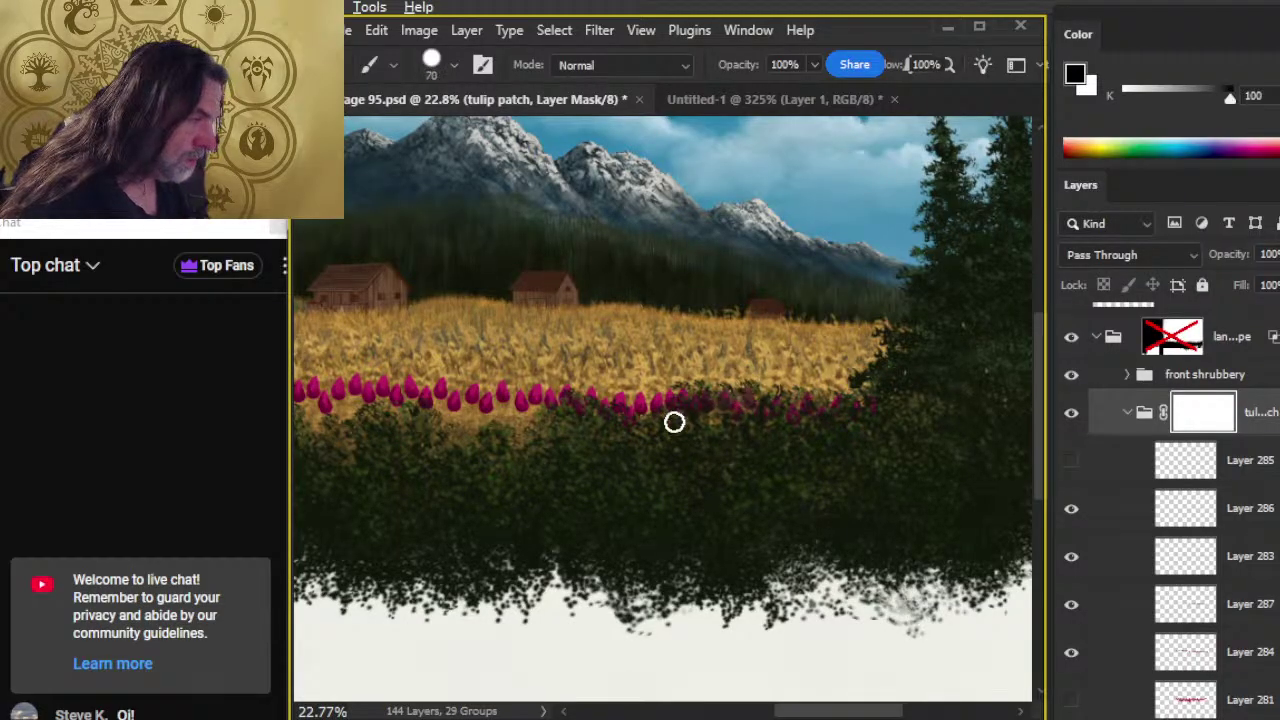
{"action": "key", "text": "x"}
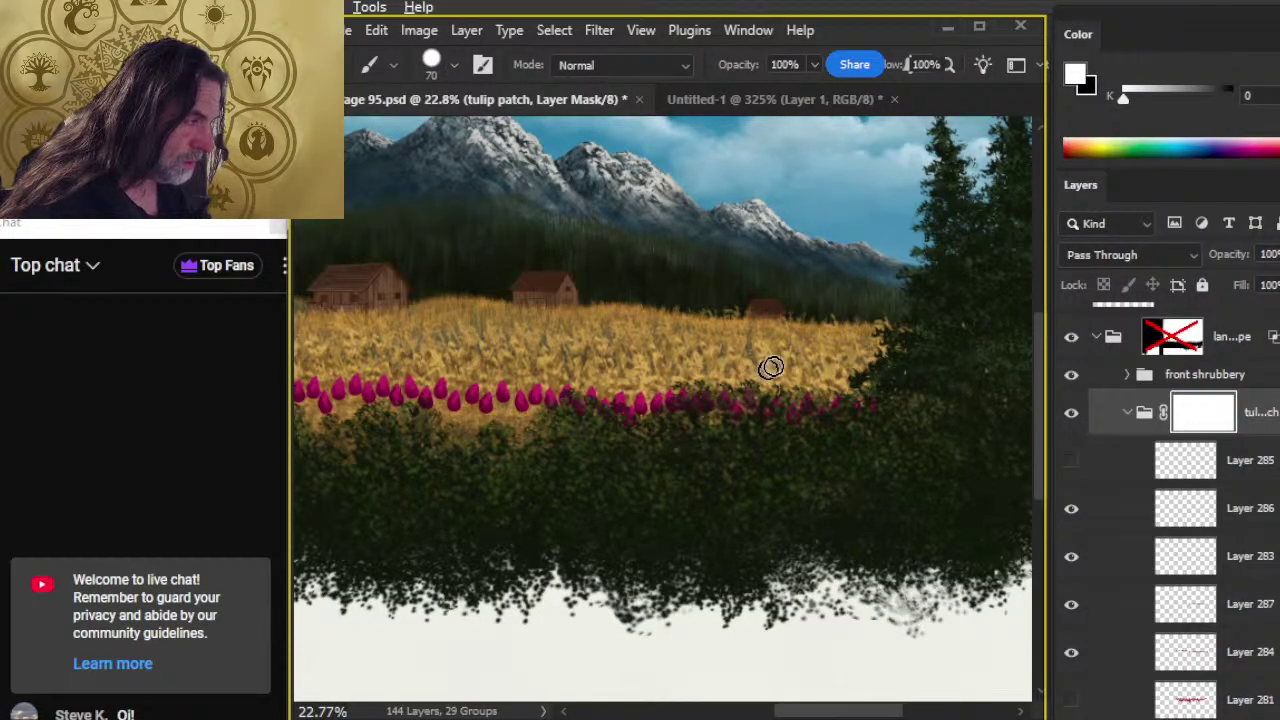
- Paint black on the tulip patch group's mask to hide the tulips overlapping the shrubbery near the right-hand trees
{"action": "key", "text": "l"}
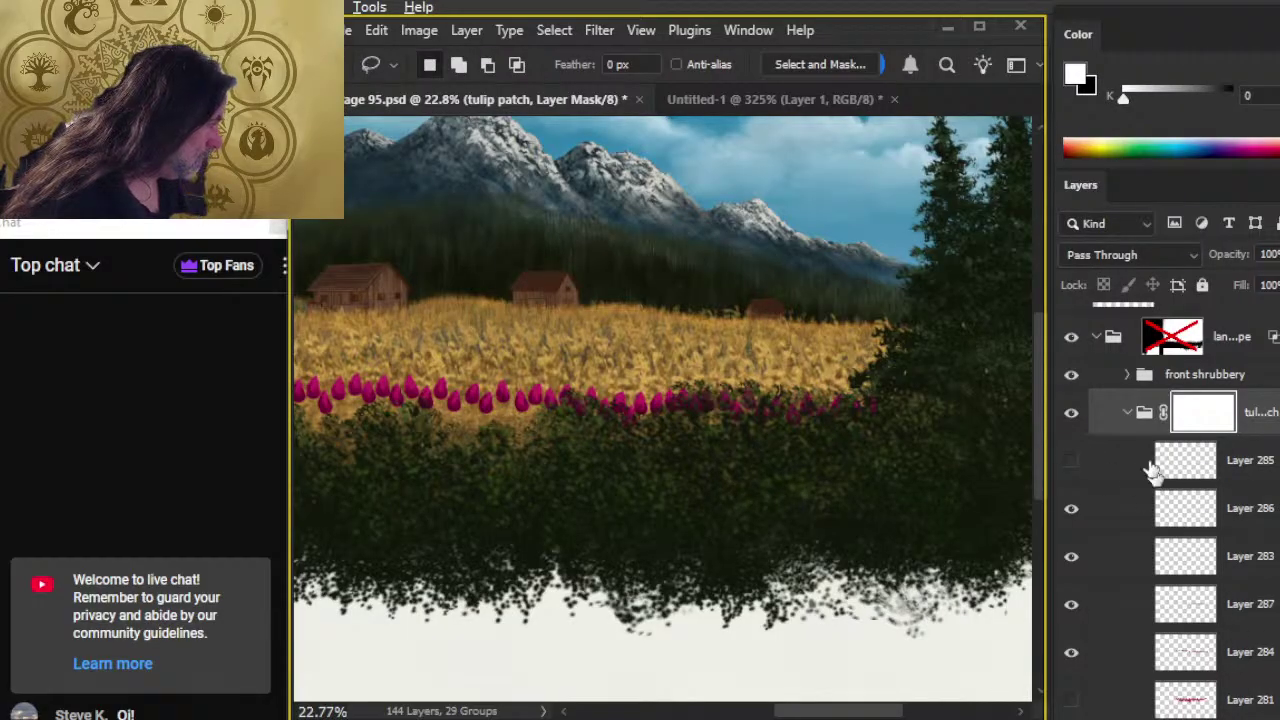
{"action": "left_click", "coordinate": [1072, 415]}
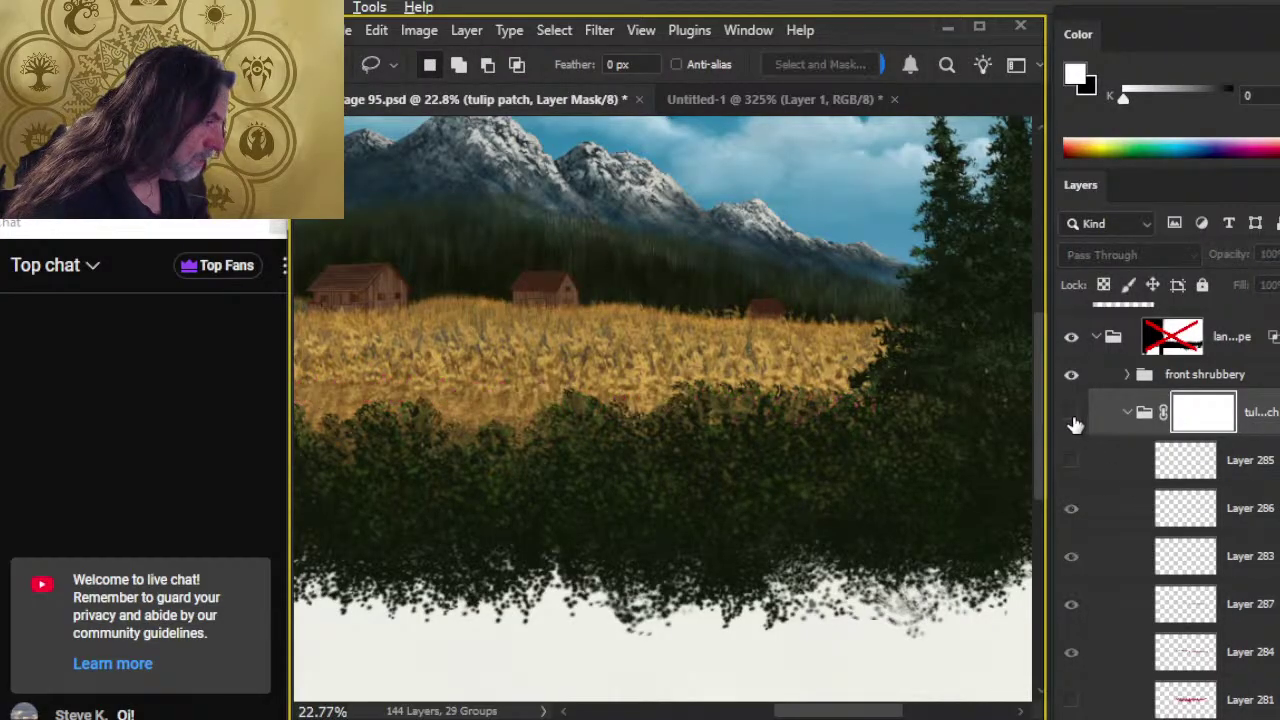
{"action": "left_click", "coordinate": [1072, 415]}
{"action": "key", "text": "b"}
{"action": "key", "text": "x"}
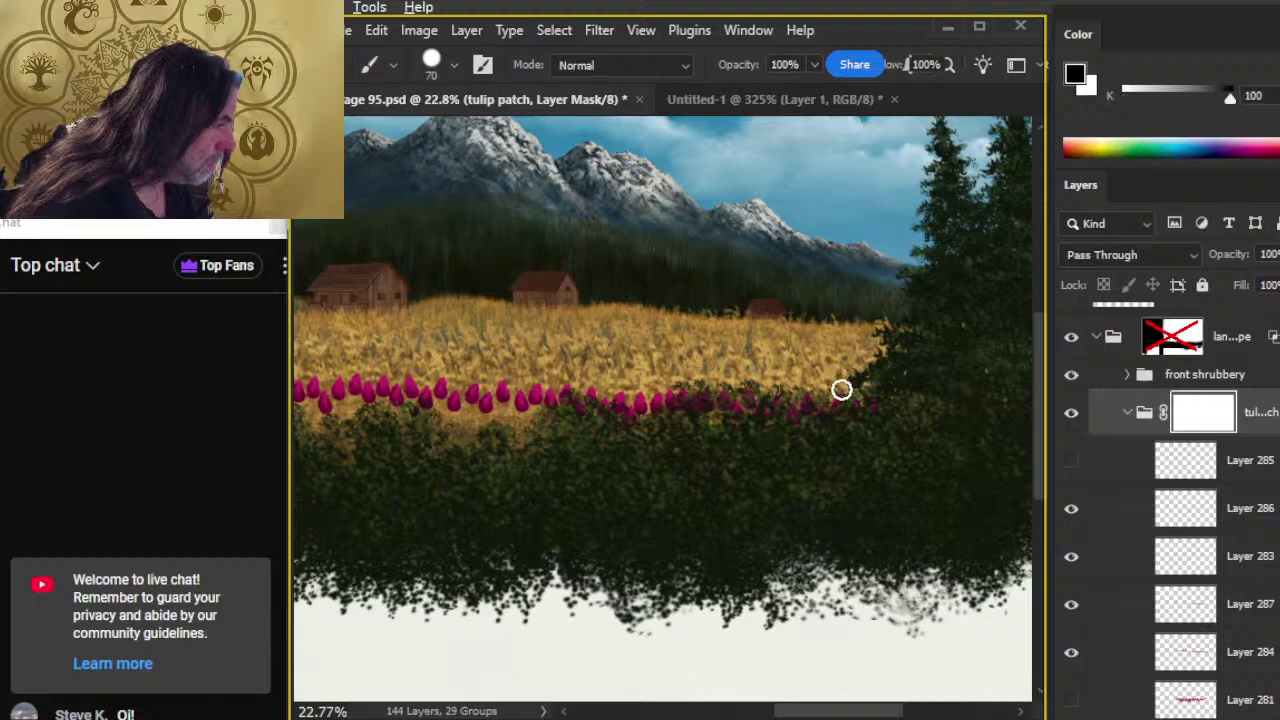
{"action": "mouse_move", "coordinate": [754, 449]}
{"action": "left_mouse_down"}
{"action": "mouse_move", "coordinate": [762, 378]}
{"action": "mouse_move", "coordinate": [684, 413]}
{"action": "mouse_move", "coordinate": [801, 354]}
{"action": "mouse_move", "coordinate": [702, 412]}
{"action": "mouse_move", "coordinate": [773, 389]}
{"action": "mouse_move", "coordinate": [692, 410]}
{"action": "mouse_move", "coordinate": [866, 409]}
{"action": "mouse_move", "coordinate": [708, 409]}
{"action": "mouse_move", "coordinate": [664, 423]}
{"action": "mouse_move", "coordinate": [691, 412]}
{"action": "mouse_move", "coordinate": [682, 404]}
{"action": "mouse_move", "coordinate": [763, 389]}
{"action": "mouse_move", "coordinate": [716, 380]}
{"action": "mouse_move", "coordinate": [680, 396]}
{"action": "left_mouse_up"}
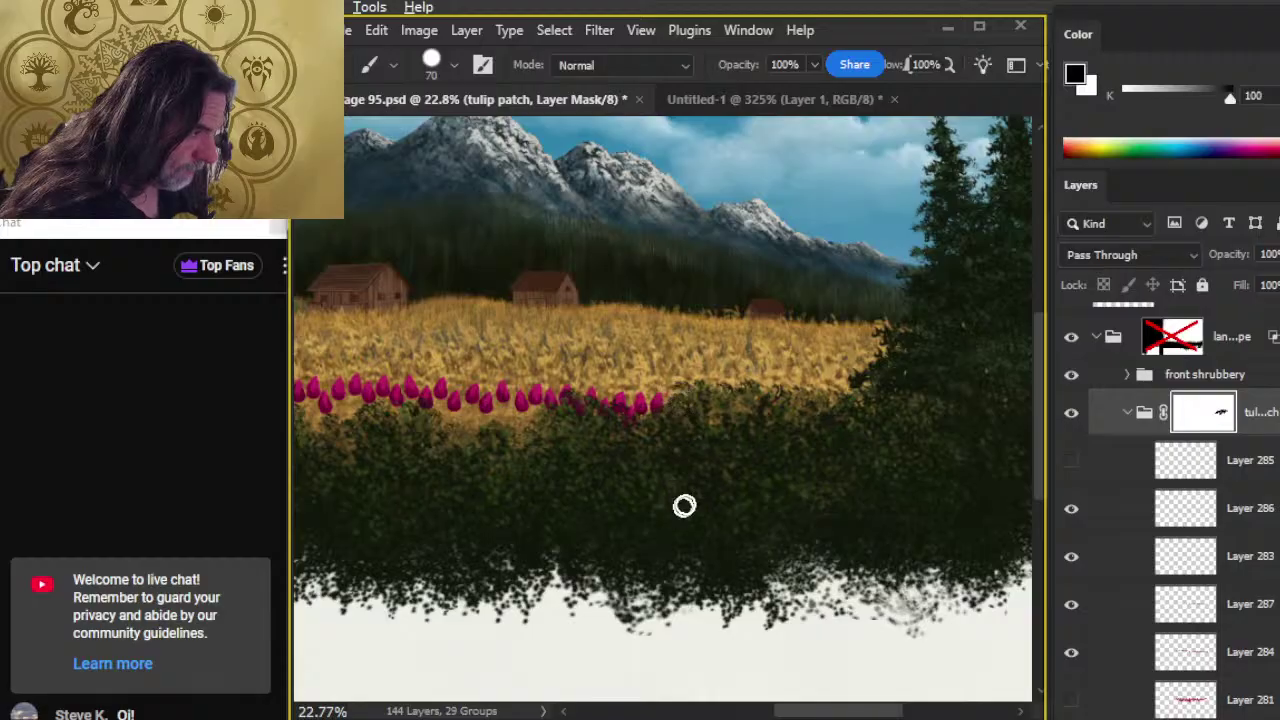
- Mask out the small tulip at the left end of the row, beside the dark fir tree
{"action": "key", "text": "z"}
{"action": "left_click_drag", "start_coordinate": [717, 483], "coordinate": [643, 480]}
{"action": "left_click_drag", "start_coordinate": [373, 436], "coordinate": [477, 477]}
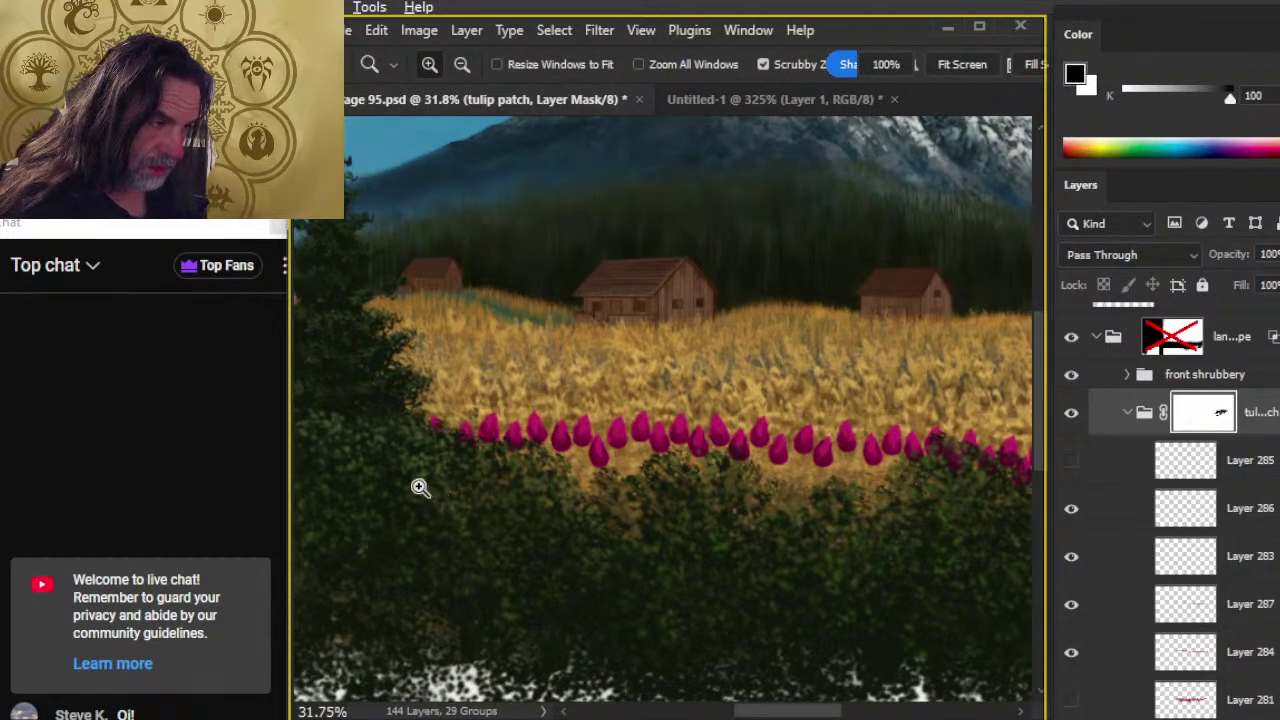
{"action": "key", "text": "b"}
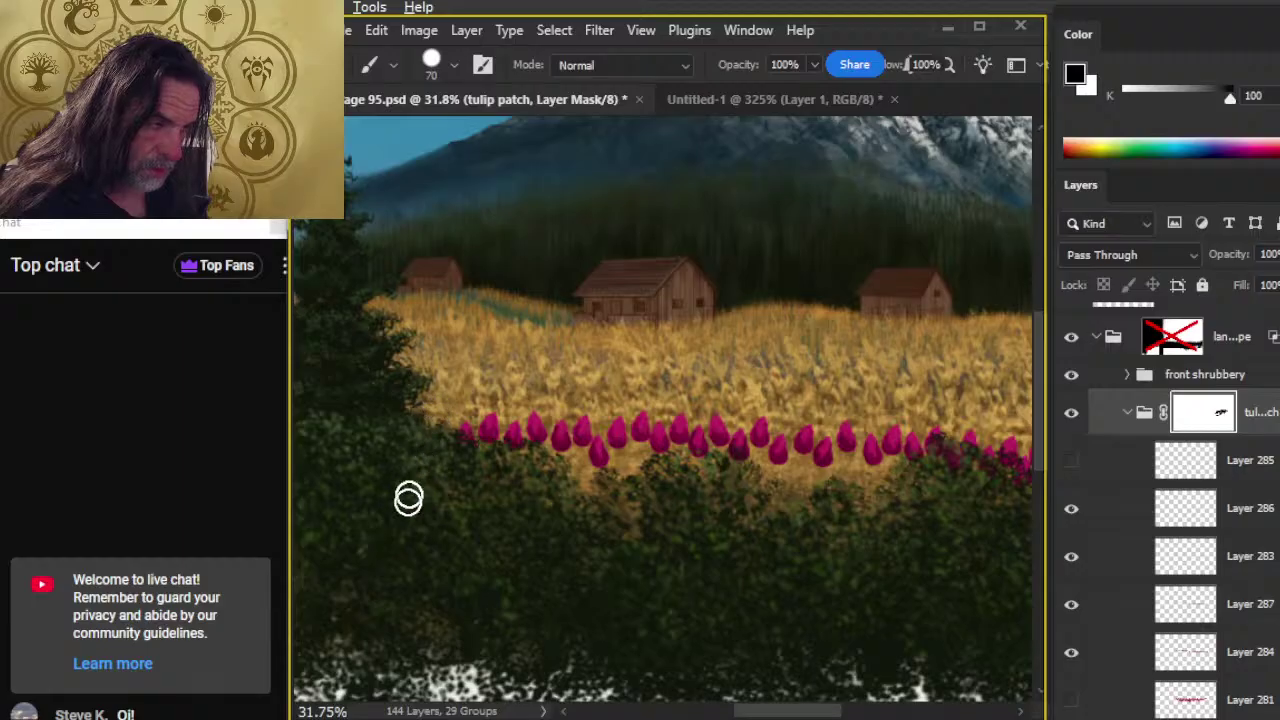
- Refine the mask at the right end of the tulip row, painting with white and black around the last tulips above the bush
{"action": "left_click_drag", "start_coordinate": [835, 580], "coordinate": [425, 508]}
{"action": "key", "text": "z"}
{"action": "key", "text": "x"}
{"action": "key", "text": "b"}
{"action": "mouse_move", "coordinate": [686, 343]}
{"action": "left_mouse_down"}
{"action": "mouse_move", "coordinate": [616, 406]}
{"action": "mouse_move", "coordinate": [662, 353]}
{"action": "mouse_move", "coordinate": [651, 429]}
{"action": "mouse_move", "coordinate": [665, 385]}
{"action": "mouse_move", "coordinate": [690, 365]}
{"action": "mouse_move", "coordinate": [677, 404]}
{"action": "left_mouse_up"}
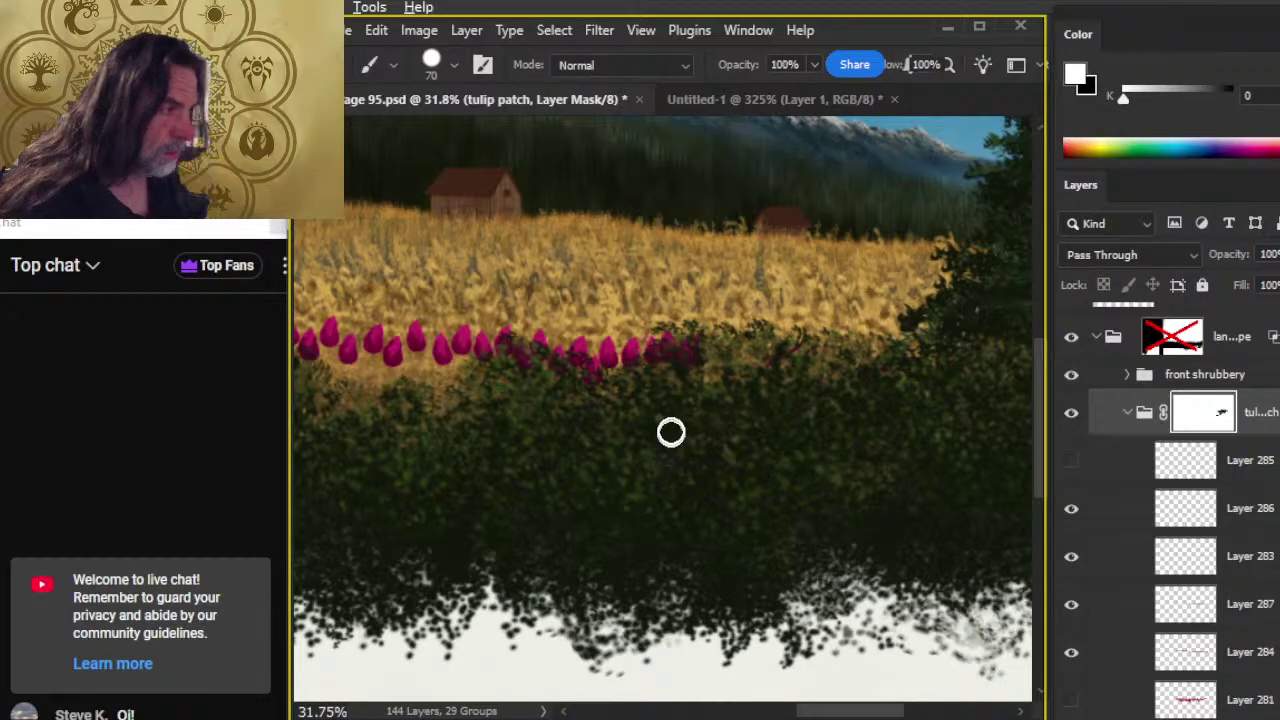
{"action": "key", "text": "x"}
{"action": "mouse_move", "coordinate": [697, 354]}
{"action": "left_mouse_down"}
{"action": "mouse_move", "coordinate": [674, 401]}
{"action": "mouse_move", "coordinate": [677, 343]}
{"action": "mouse_move", "coordinate": [666, 341]}
{"action": "mouse_move", "coordinate": [671, 394]}
{"action": "left_mouse_up"}
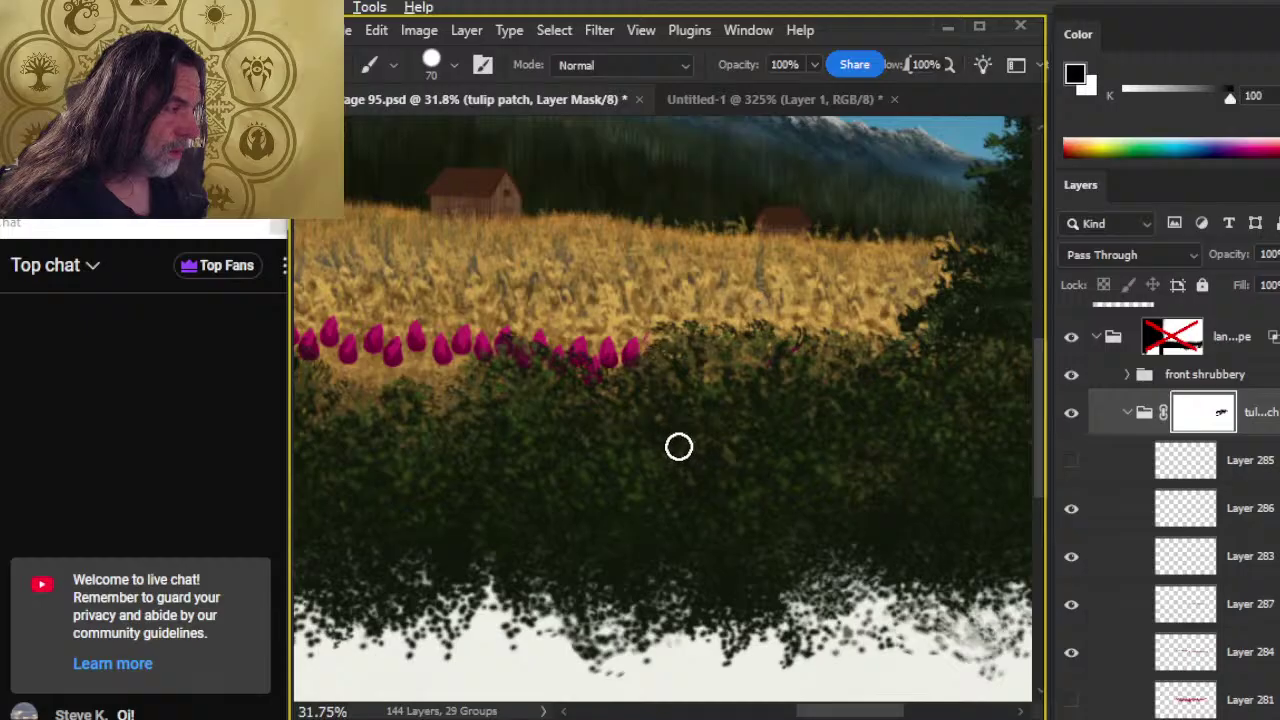
- Touch up the group mask with black where tulips overlap the bushes along the middle of the row
{"action": "key", "text": "z"}
{"action": "mouse_move", "coordinate": [735, 467]}
{"action": "left_mouse_down"}
{"action": "mouse_move", "coordinate": [677, 451]}
{"action": "mouse_move", "coordinate": [664, 504]}
{"action": "left_mouse_up"}
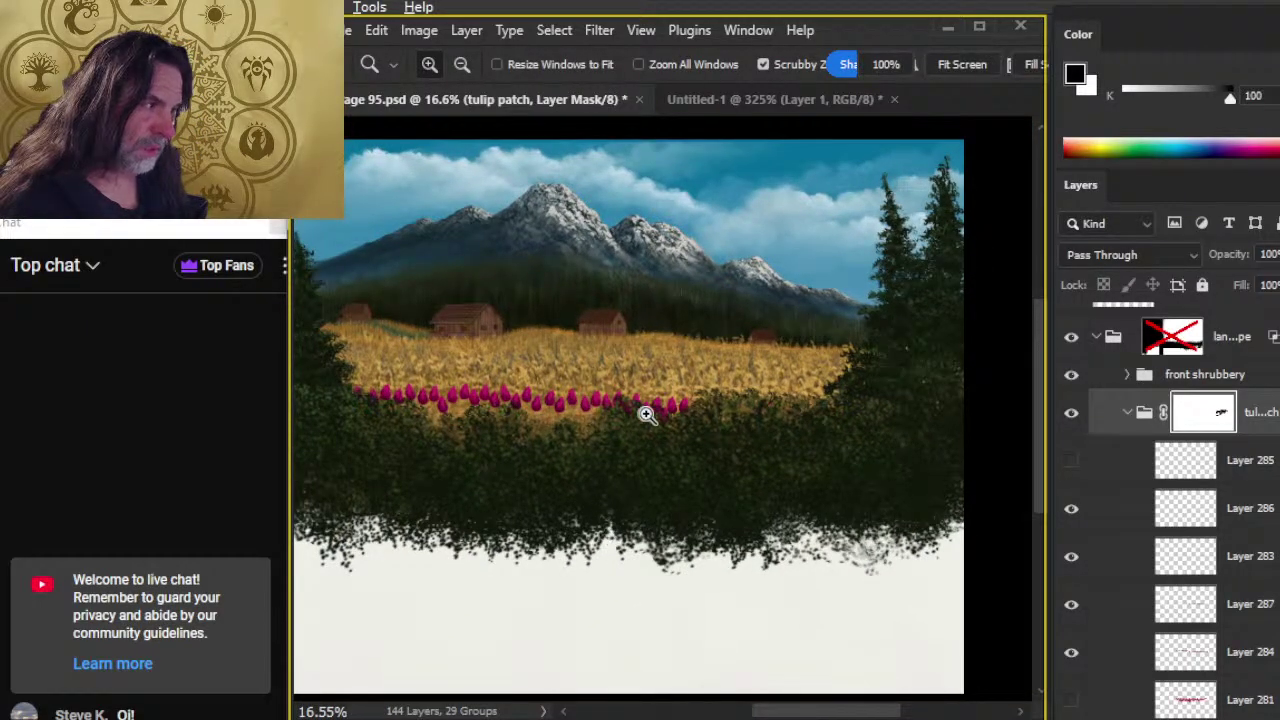
{"action": "left_click_drag", "start_coordinate": [628, 441], "coordinate": [646, 483]}
{"action": "key", "text": "b"}
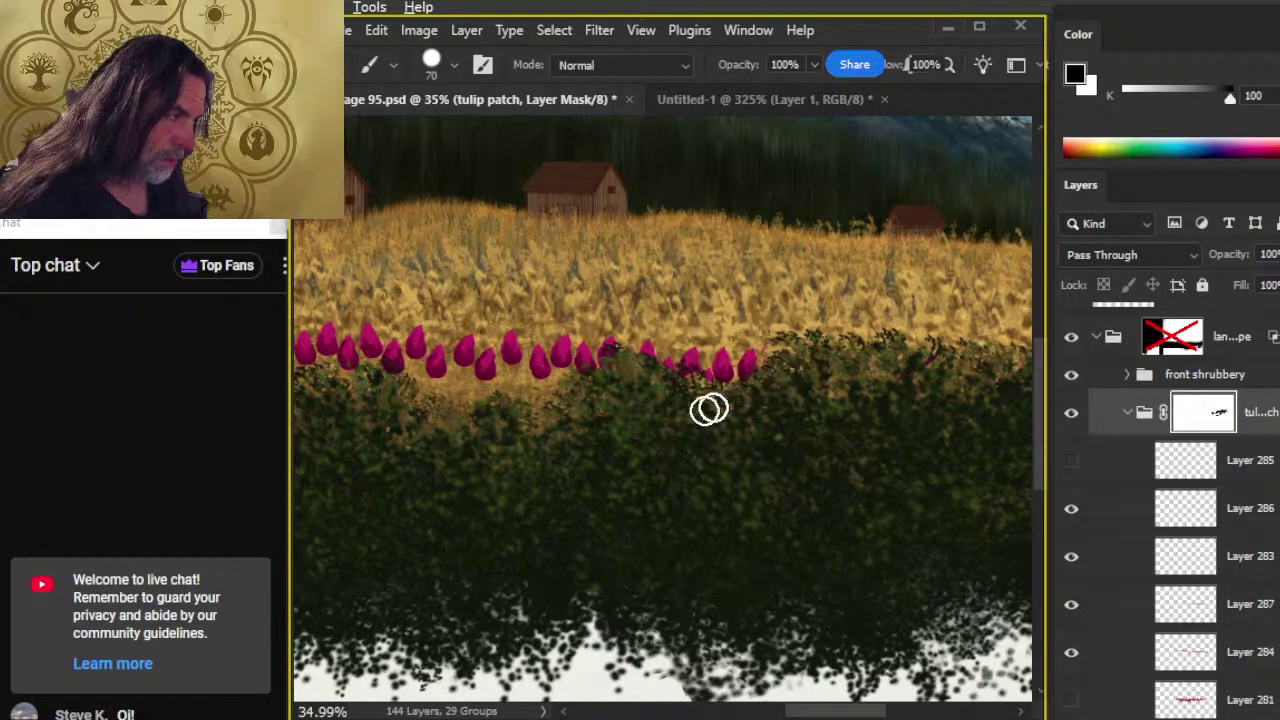
{"action": "mouse_move", "coordinate": [457, 474]}
{"action": "left_mouse_down"}
{"action": "mouse_move", "coordinate": [694, 486]}
{"action": "mouse_move", "coordinate": [726, 503]}
{"action": "mouse_move", "coordinate": [694, 506]}
{"action": "left_mouse_up"}
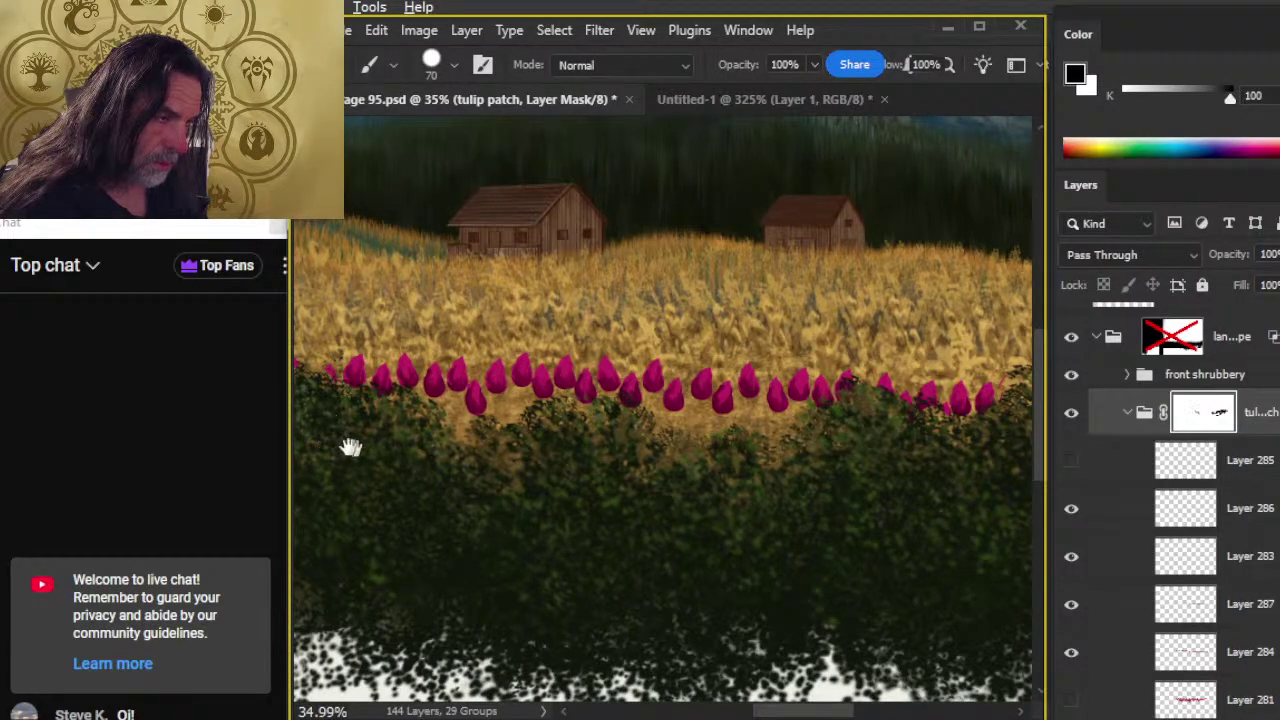
{"action": "left_click_drag", "start_coordinate": [346, 446], "coordinate": [564, 464]}
{"action": "key", "text": "x"}
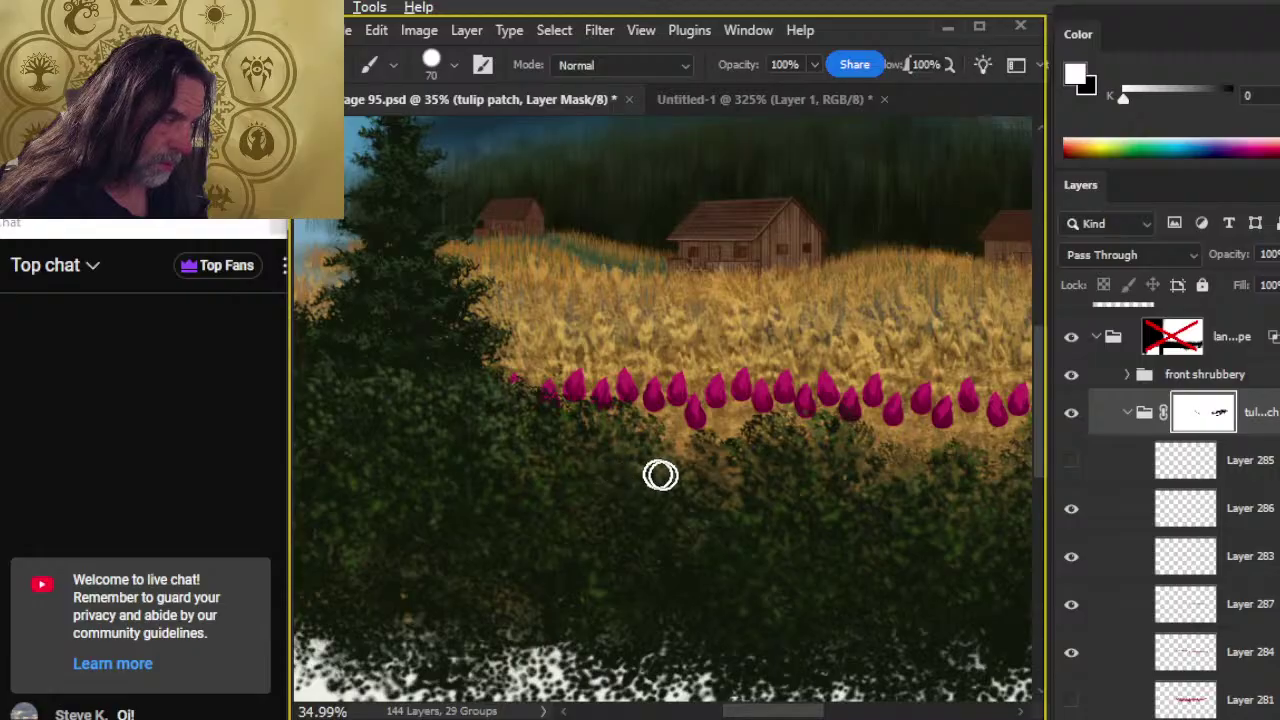
{"action": "left_click_drag", "start_coordinate": [838, 536], "coordinate": [558, 460]}
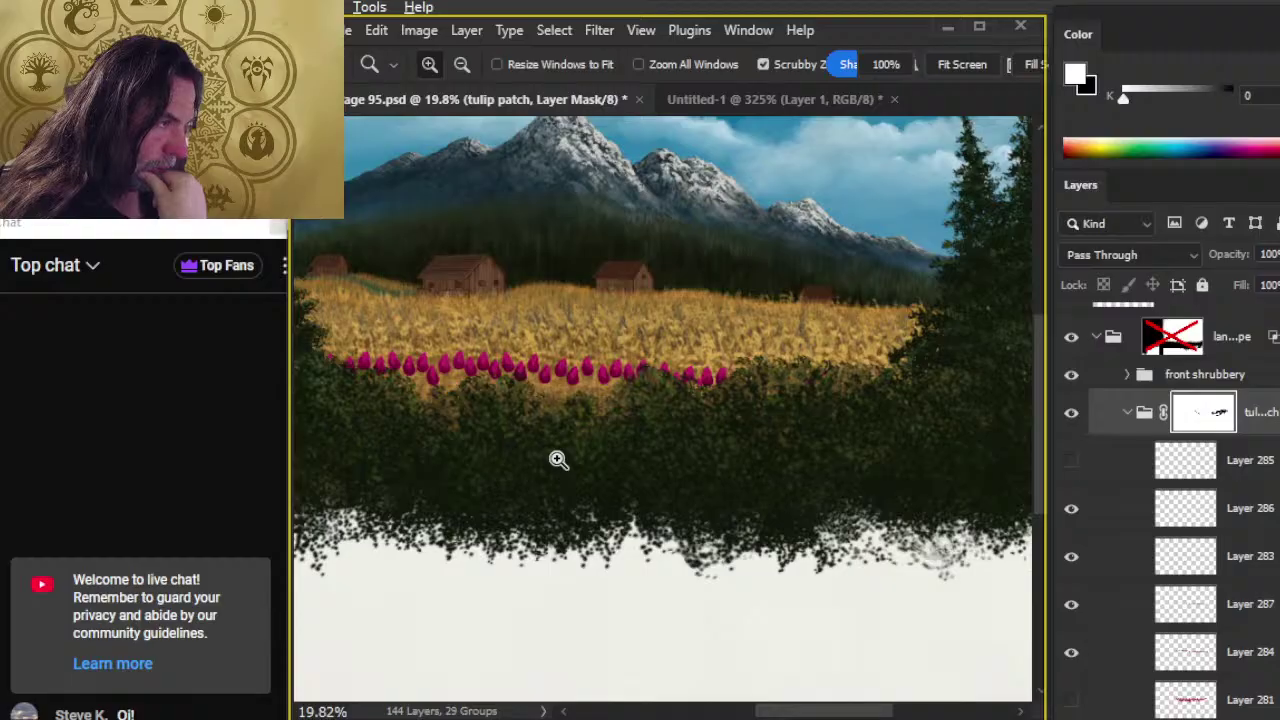
- Disable the tulip patch group's layer mask and hide the front shrubbery group
{"action": "right_click", "coordinate": [1210, 424]}
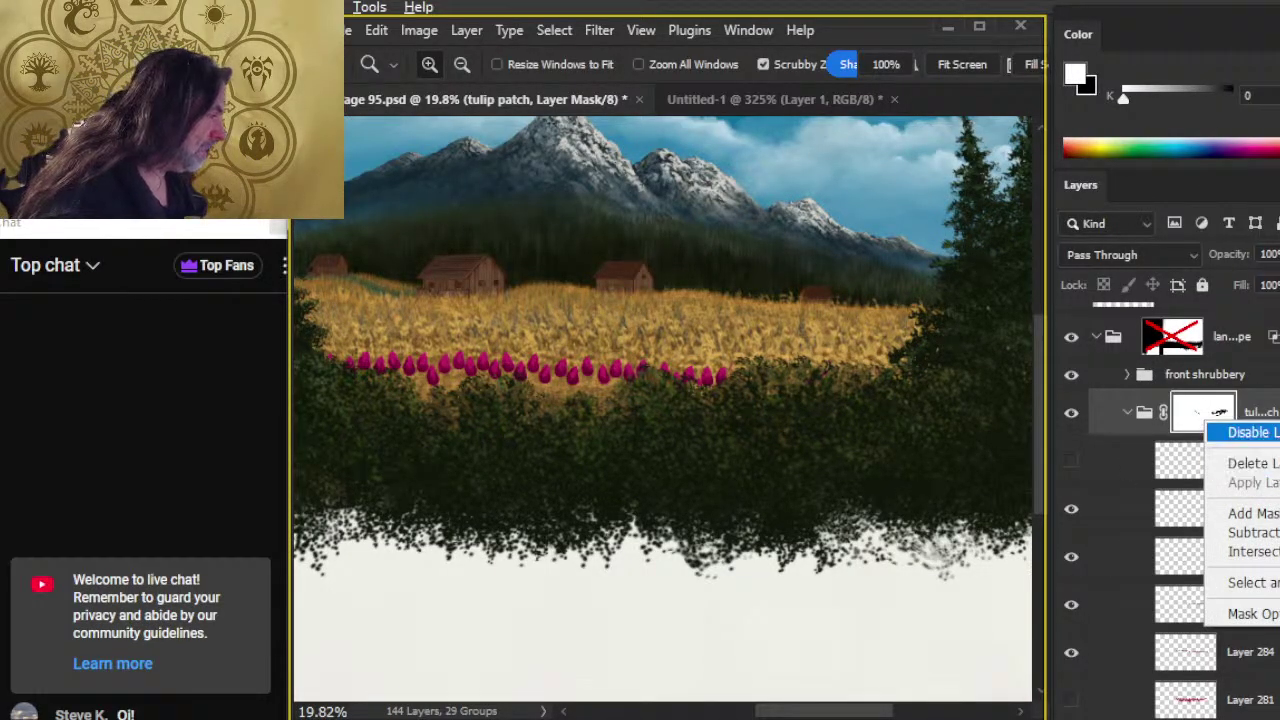
{"action": "left_click", "coordinate": [1245, 432]}
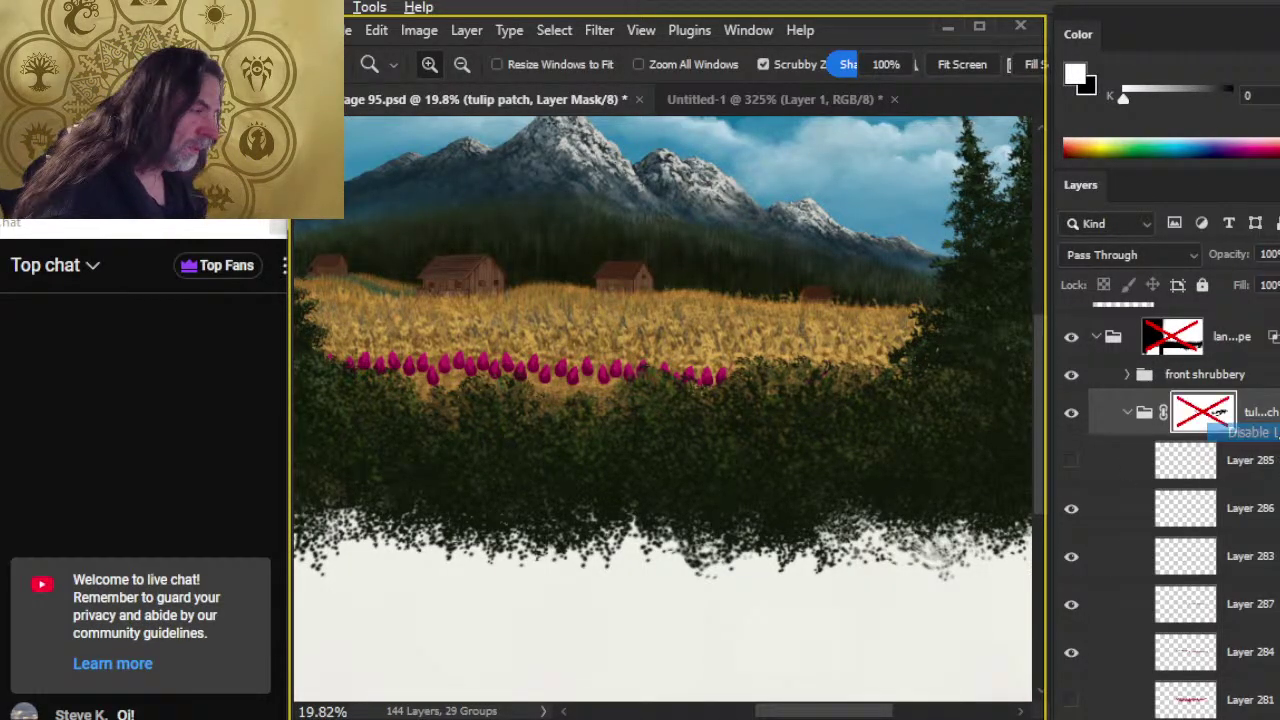
{"action": "left_click", "coordinate": [1071, 375]}
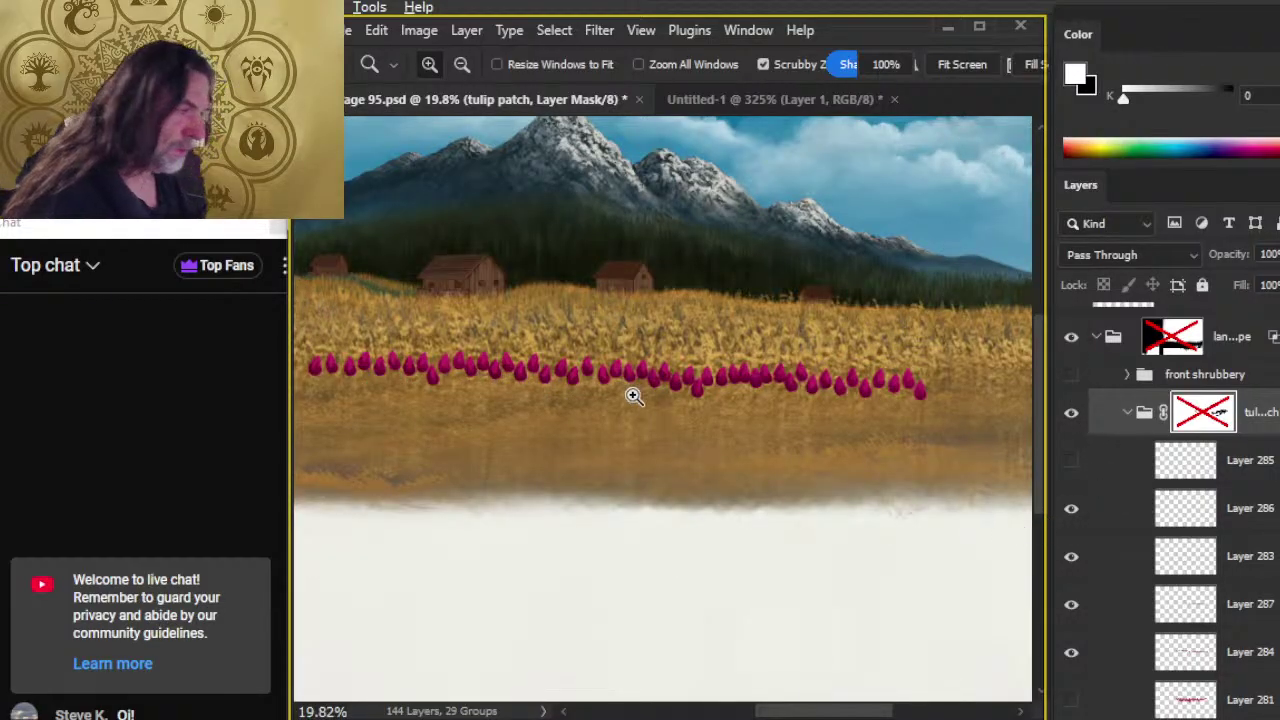
- Show and select Layer 285, which holds the light pink tulip outlines, and set its opacity to 66%
{"action": "left_click_drag", "start_coordinate": [634, 396], "coordinate": [678, 379]}
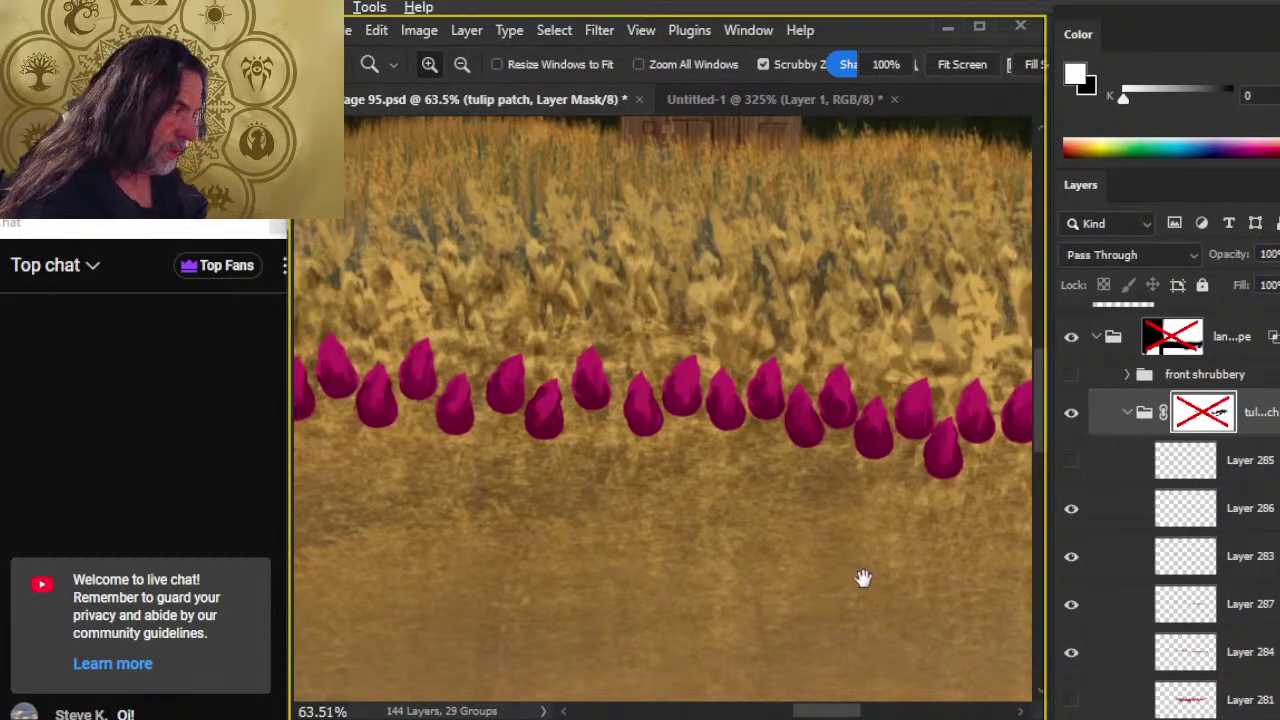
{"action": "left_click_drag", "start_coordinate": [863, 578], "coordinate": [454, 509]}
{"action": "left_click_drag", "start_coordinate": [780, 515], "coordinate": [740, 502]}
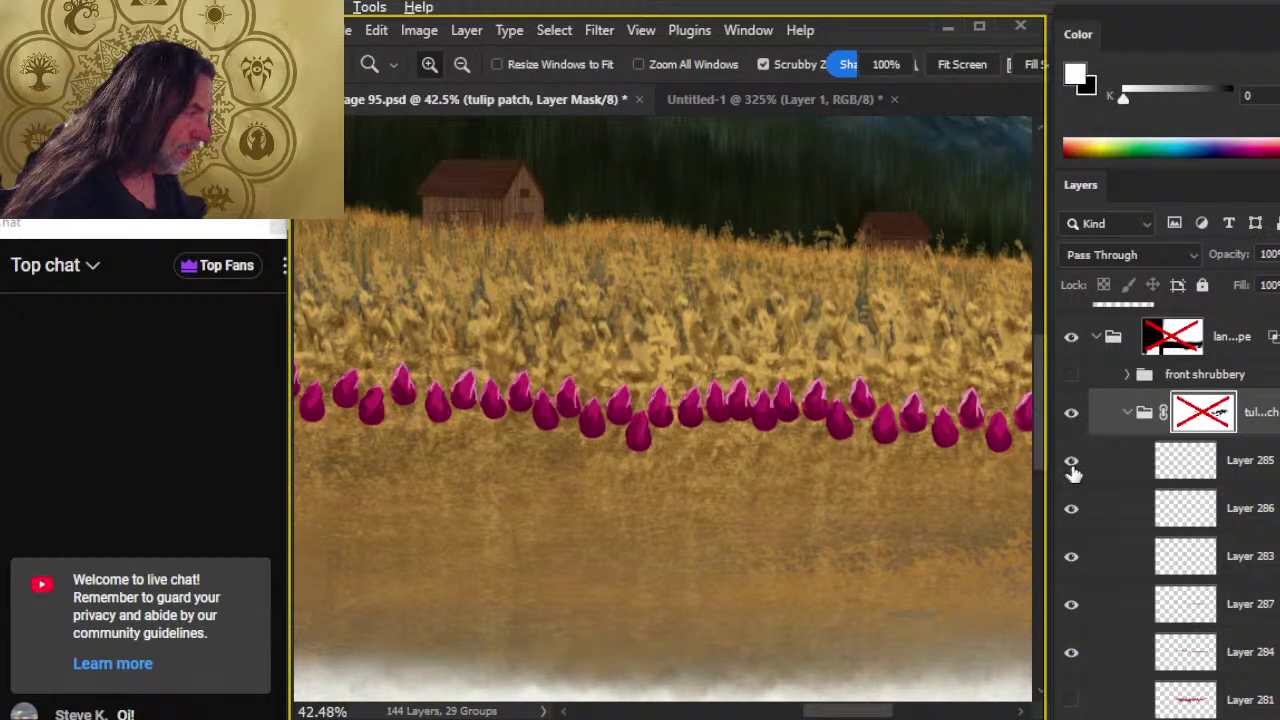
{"action": "left_click_drag", "start_coordinate": [810, 403], "coordinate": [906, 437]}
{"action": "key", "text": "b"}
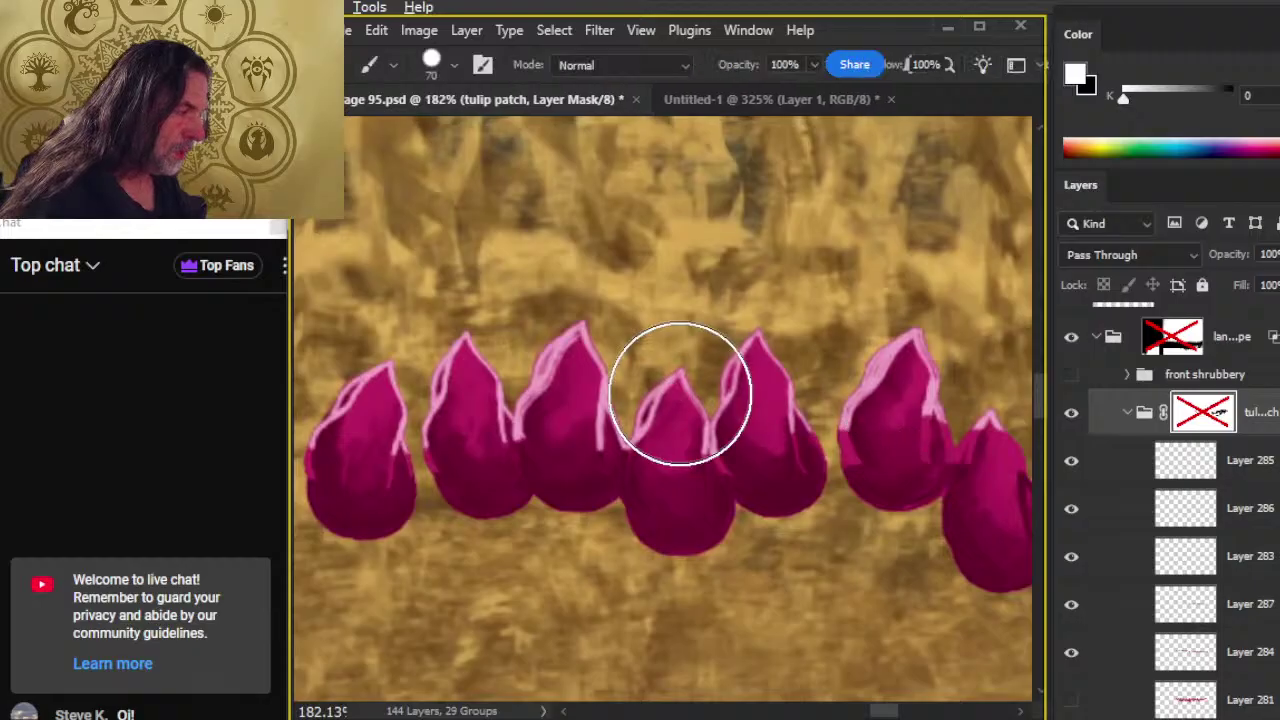
{"action": "left_click", "coordinate": [665, 391], "text": "alt"}
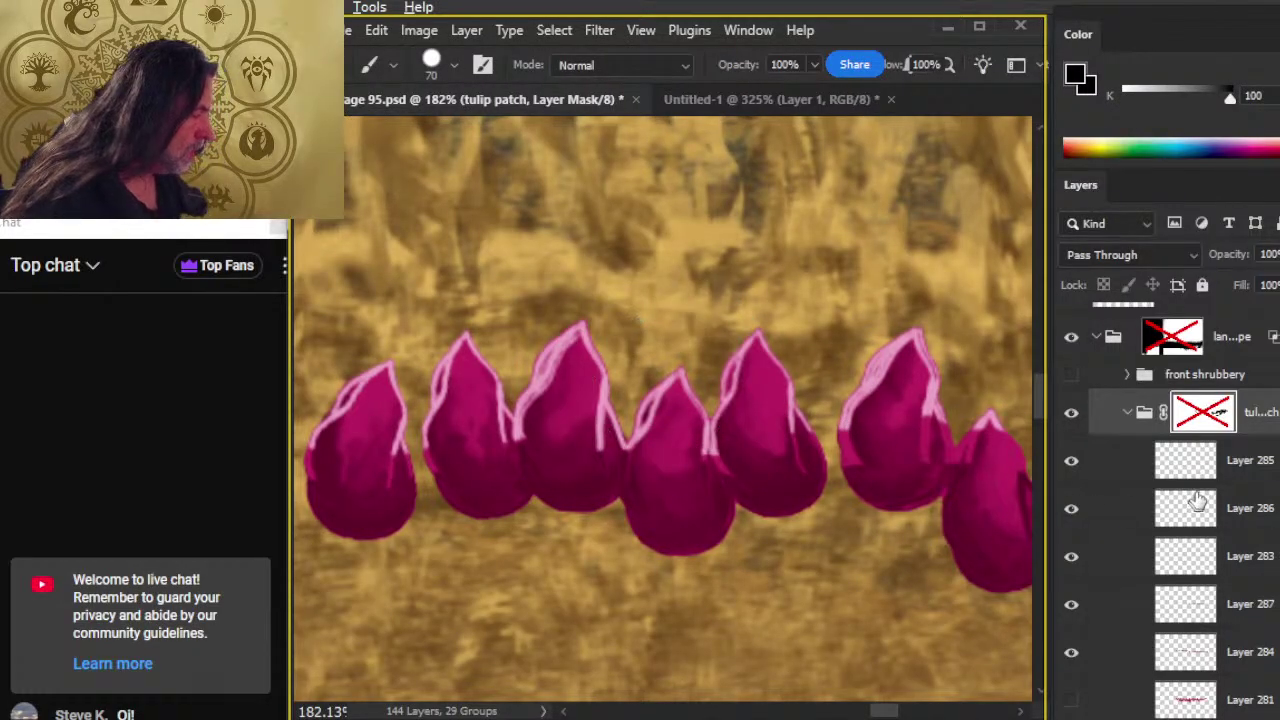
{"action": "left_click", "coordinate": [1233, 477]}
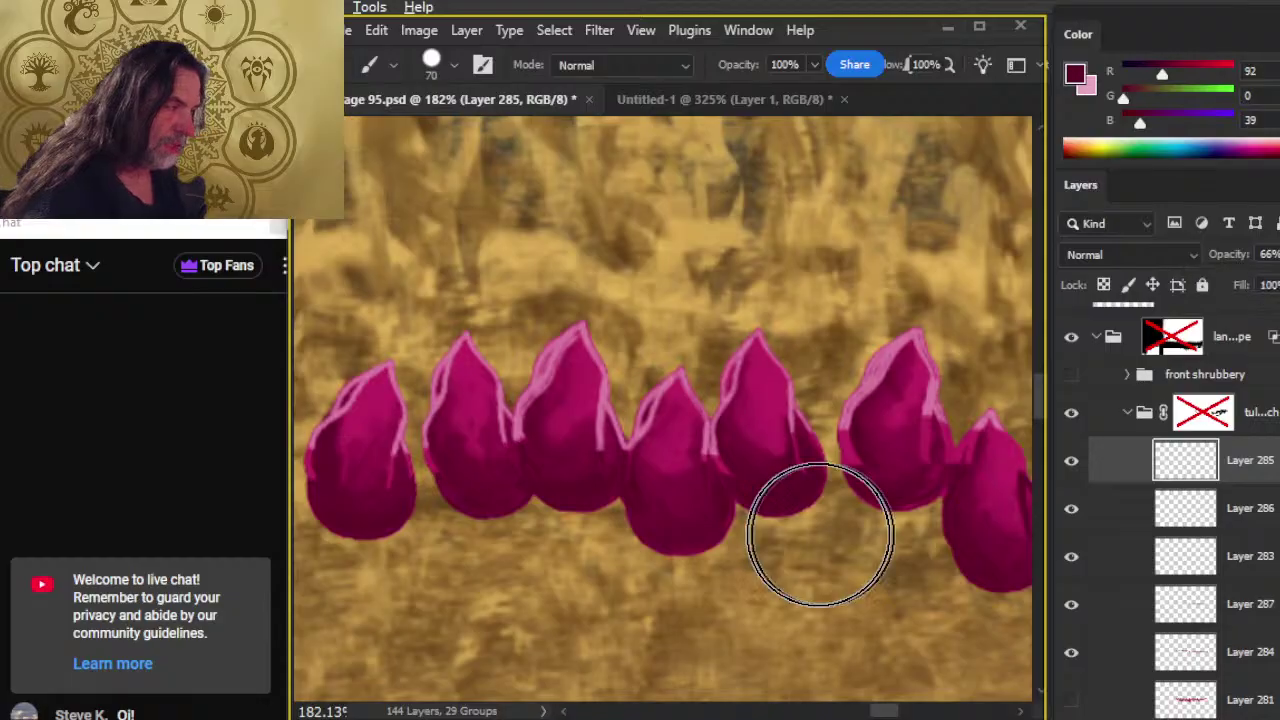
{"action": "key", "text": "z"}
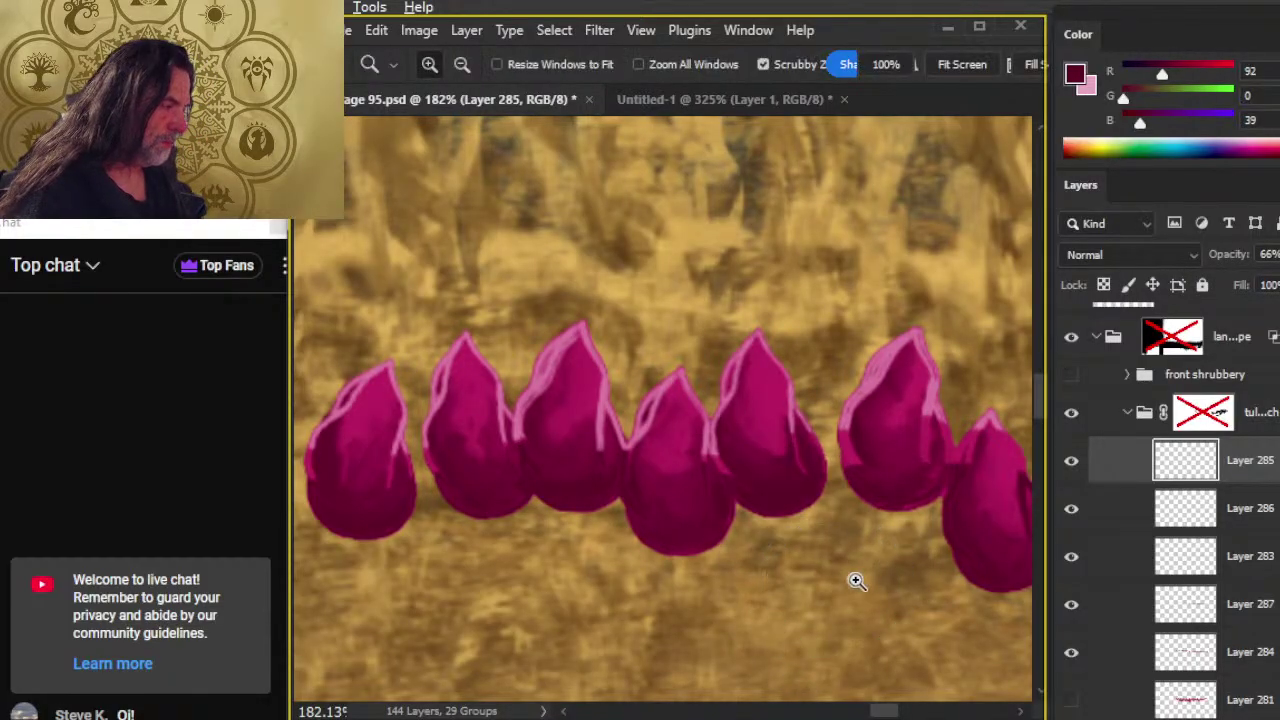
{"action": "left_click_drag", "start_coordinate": [854, 583], "coordinate": [771, 563]}
{"action": "left_click_drag", "start_coordinate": [833, 610], "coordinate": [717, 540]}
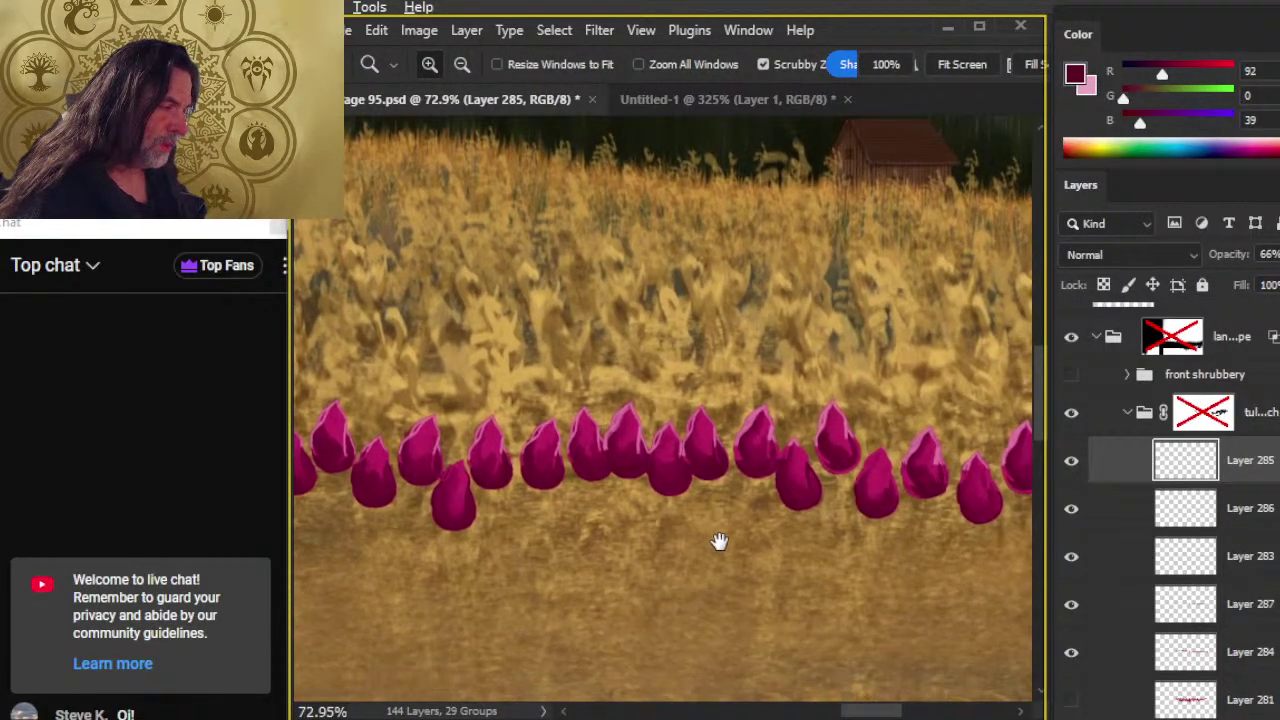
{"action": "left_click", "coordinate": [1070, 468]}
{"action": "left_click", "coordinate": [1071, 466]}
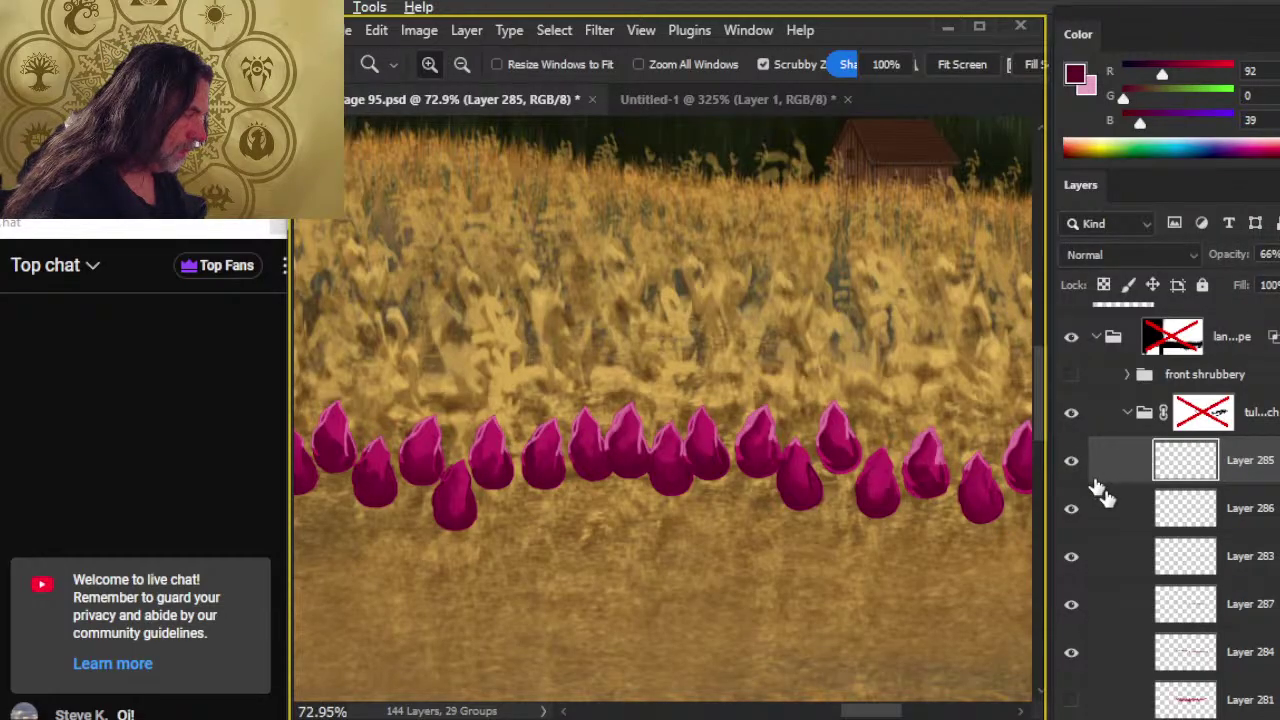
- Smudge the light pink petal highlights on Layer 285 along the tulip row, working leftwards at 80% strength
{"action": "left_click_drag", "start_coordinate": [560, 513], "coordinate": [623, 491]}
{"action": "key", "text": "r"}
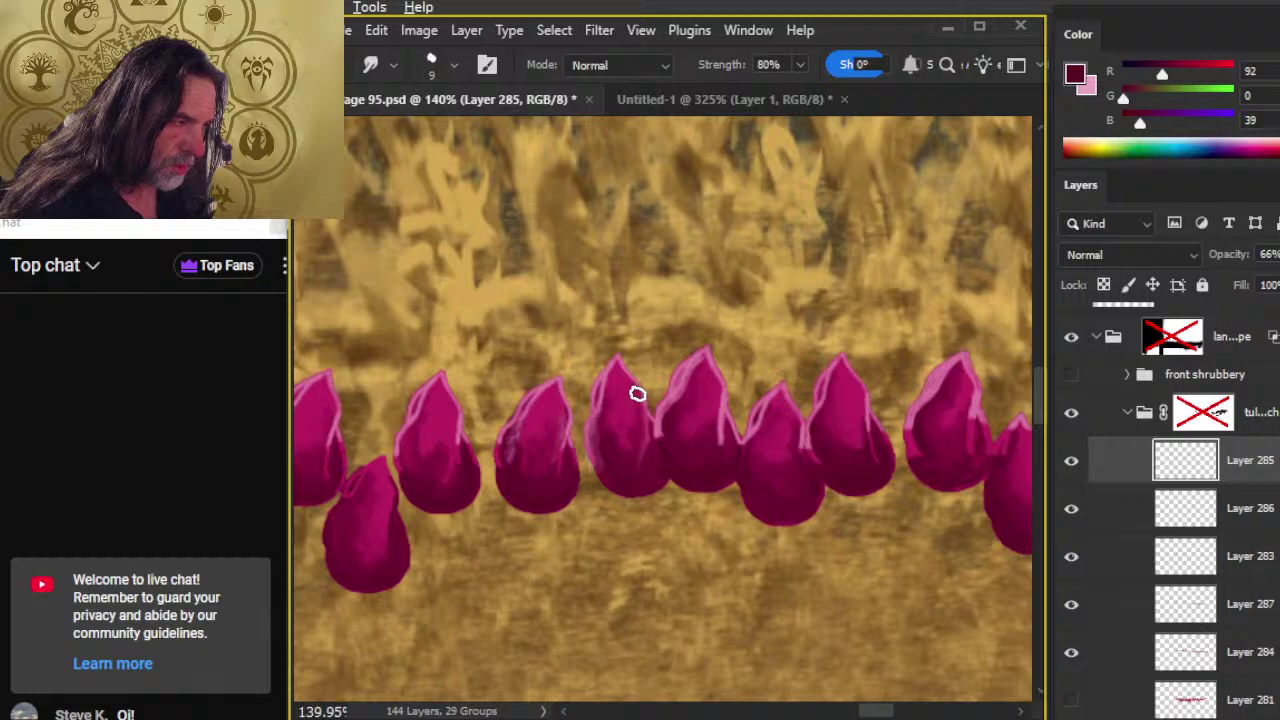
{"action": "mouse_move", "coordinate": [670, 467]}
{"action": "left_mouse_down"}
{"action": "mouse_move", "coordinate": [669, 400]}
{"action": "mouse_move", "coordinate": [675, 459]}
{"action": "left_mouse_up"}
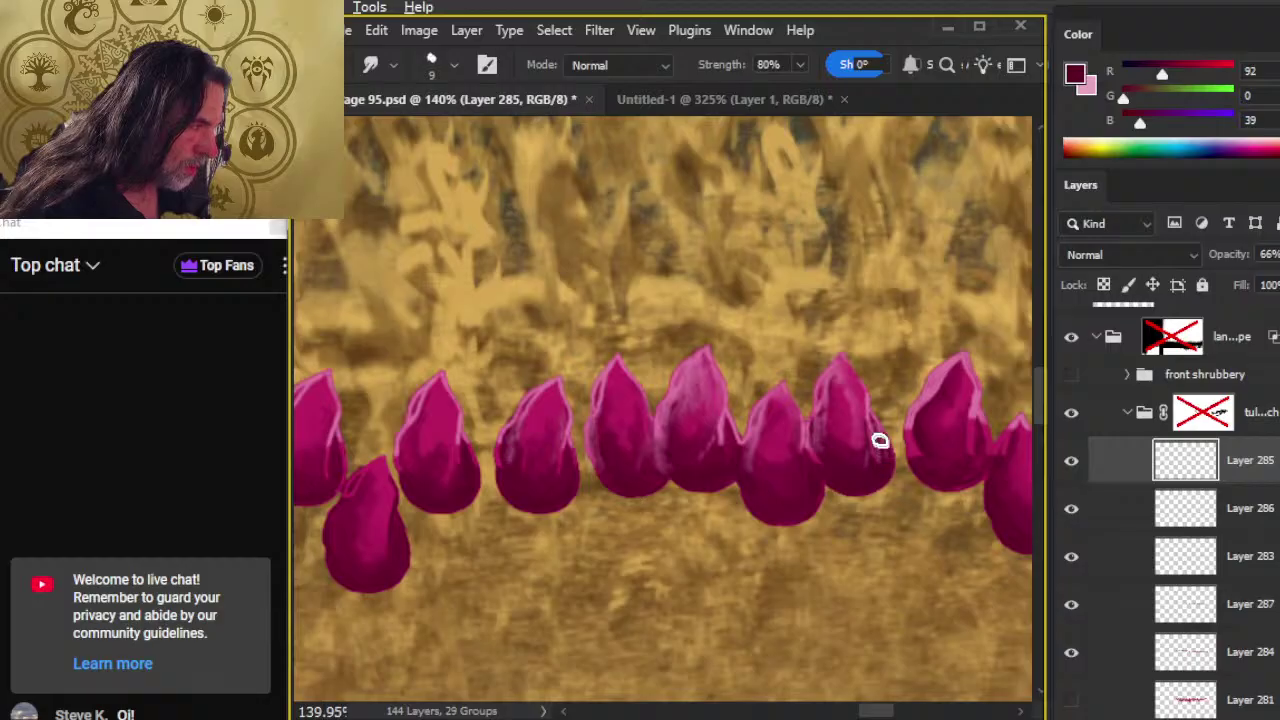
{"action": "mouse_move", "coordinate": [566, 451]}
{"action": "left_mouse_down"}
{"action": "mouse_move", "coordinate": [634, 508]}
{"action": "mouse_move", "coordinate": [847, 451]}
{"action": "left_mouse_up"}
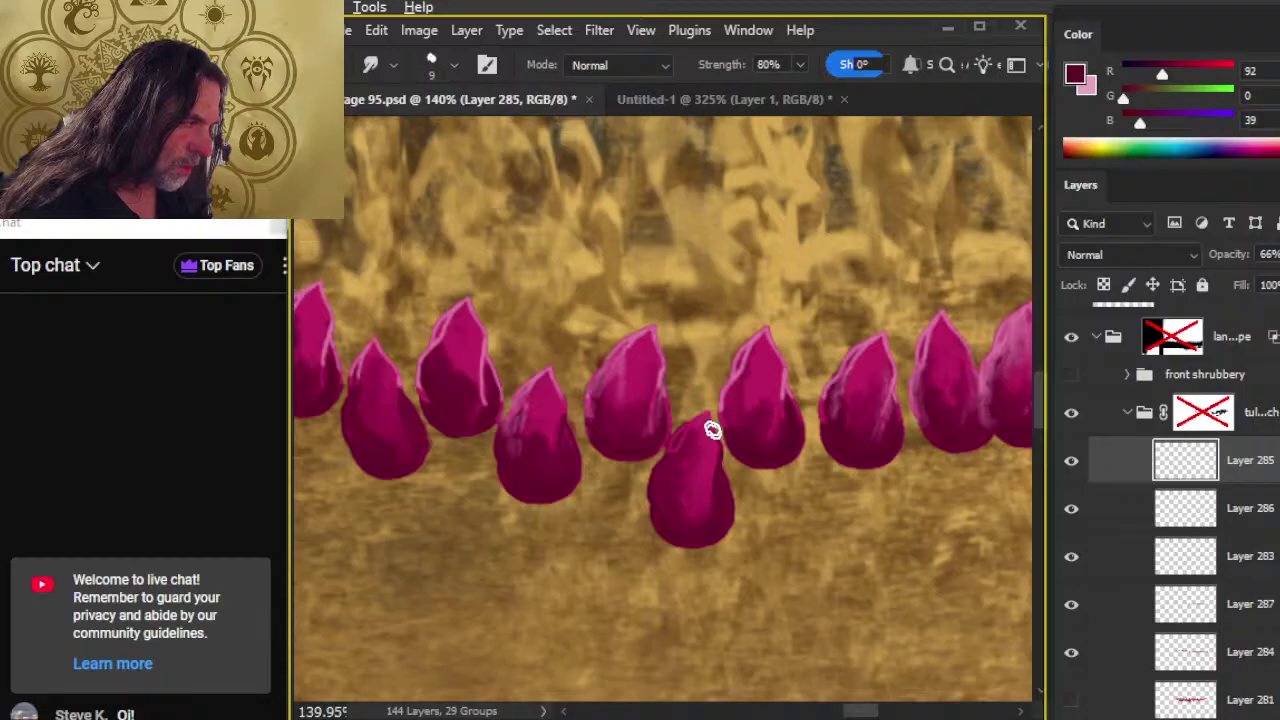
{"action": "left_click_drag", "start_coordinate": [462, 522], "coordinate": [732, 561]}
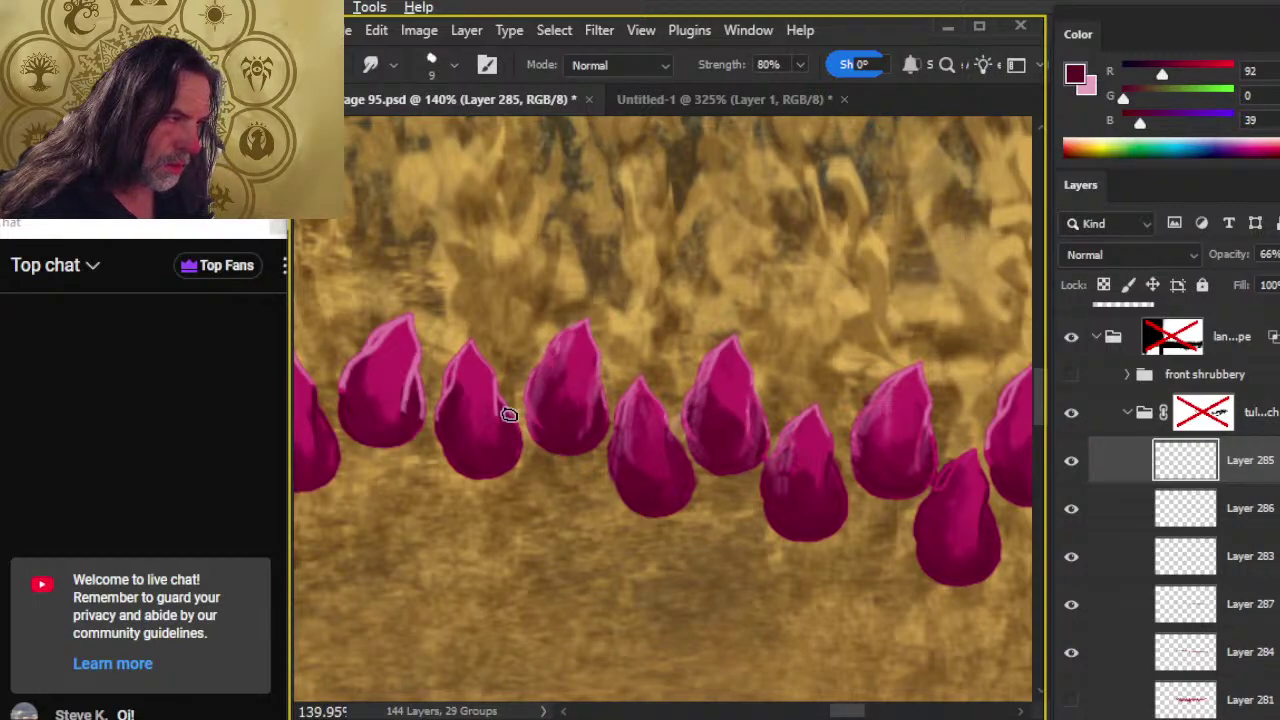
{"action": "left_click_drag", "start_coordinate": [469, 468], "coordinate": [629, 438]}
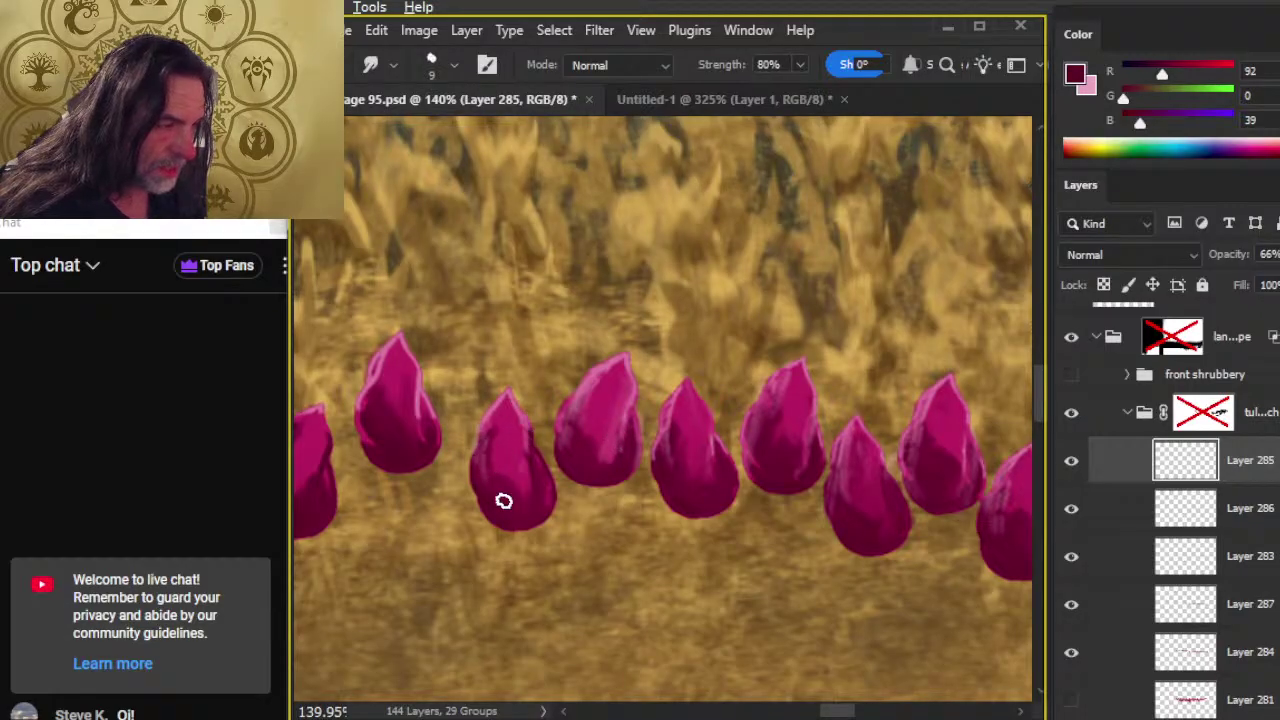
{"action": "left_click_drag", "start_coordinate": [504, 501], "coordinate": [605, 415]}
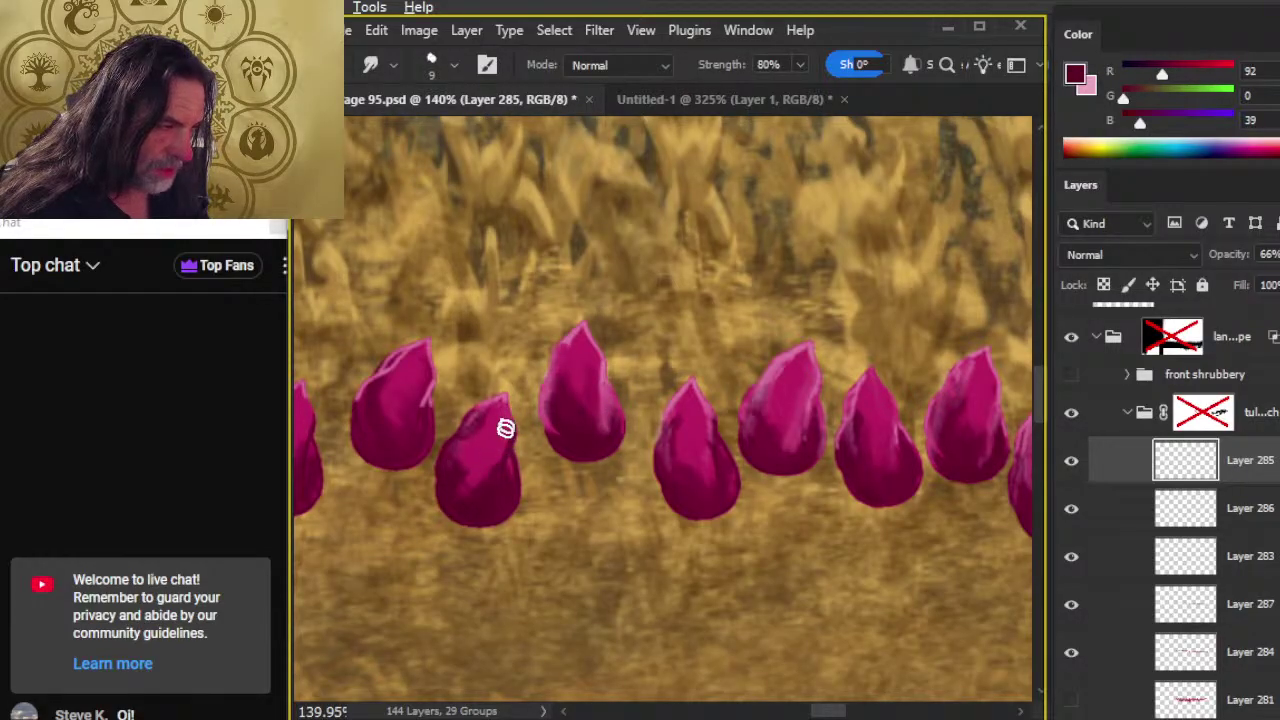
- Paint a light pink highlight on the low-hanging tulip and smudge the pink edges of the tulip beside it
{"action": "key", "text": "b"}
{"action": "left_click", "coordinate": [483, 463], "text": "alt"}
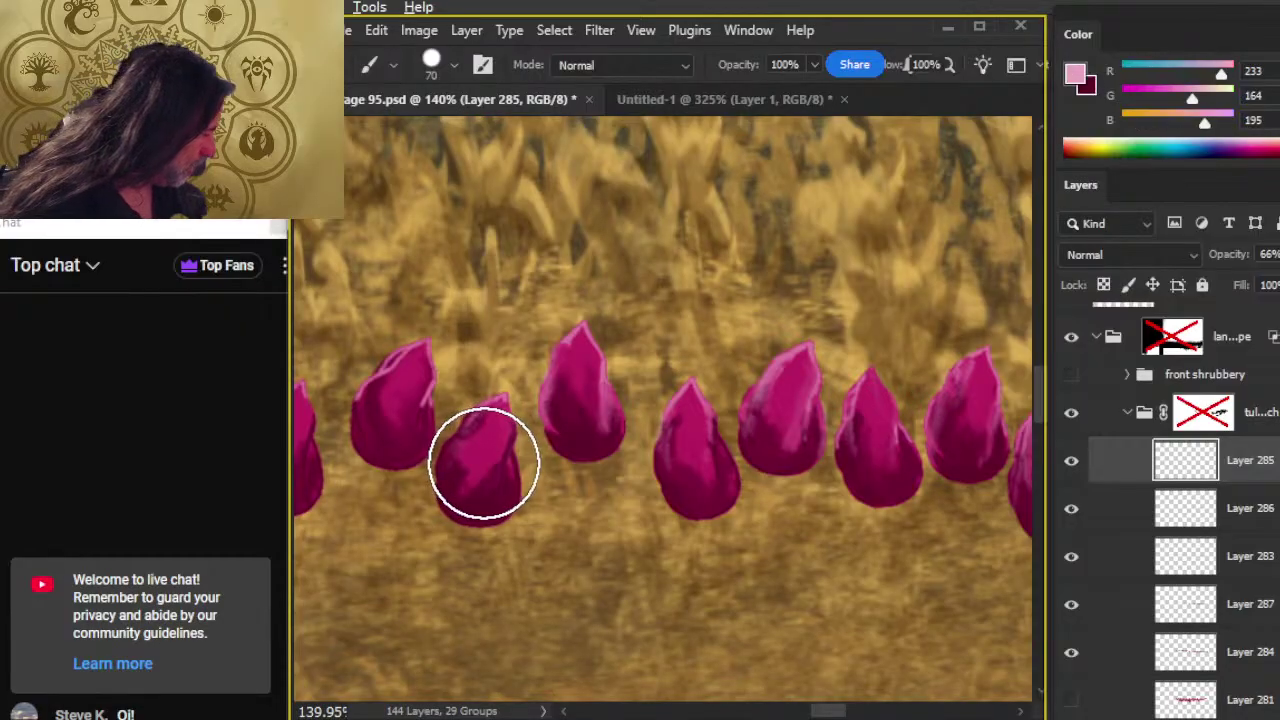
{"action": "left_click", "coordinate": [508, 443]}
{"action": "key", "text": "r"}
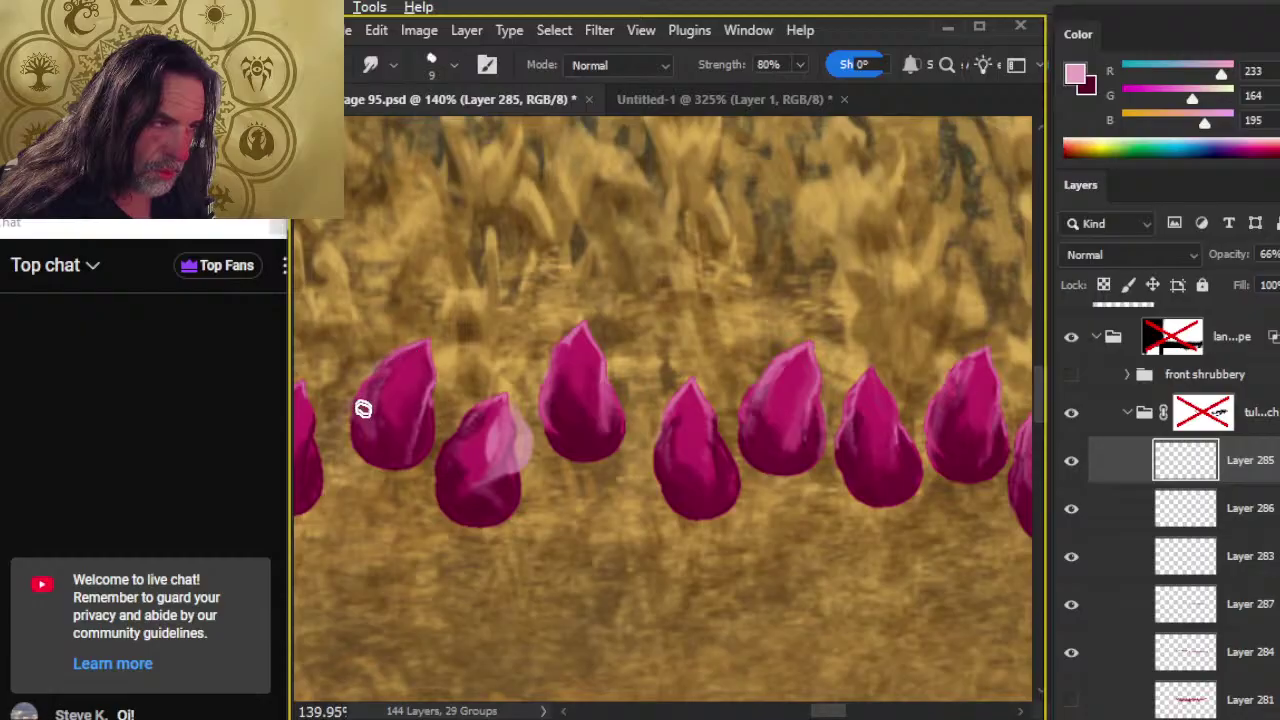
- Dab light pink on the top of the next low tulip to the left and smudge it at 23% strength
{"action": "mouse_move", "coordinate": [395, 401]}
{"action": "left_mouse_down"}
{"action": "mouse_move", "coordinate": [423, 466]}
{"action": "mouse_move", "coordinate": [651, 466]}
{"action": "left_mouse_up"}
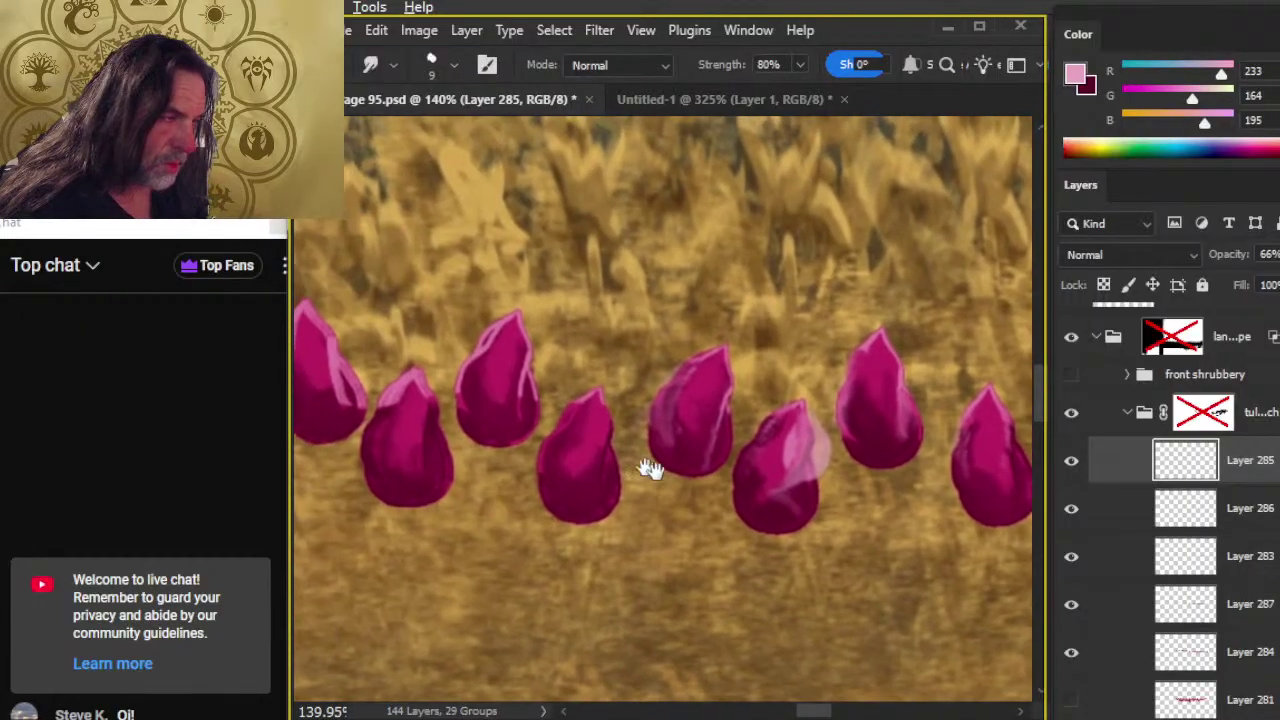
{"action": "key", "text": "b"}
{"action": "left_click", "coordinate": [569, 410]}
{"action": "key", "text": "r"}
{"action": "left_click_drag", "start_coordinate": [575, 412], "coordinate": [550, 440]}
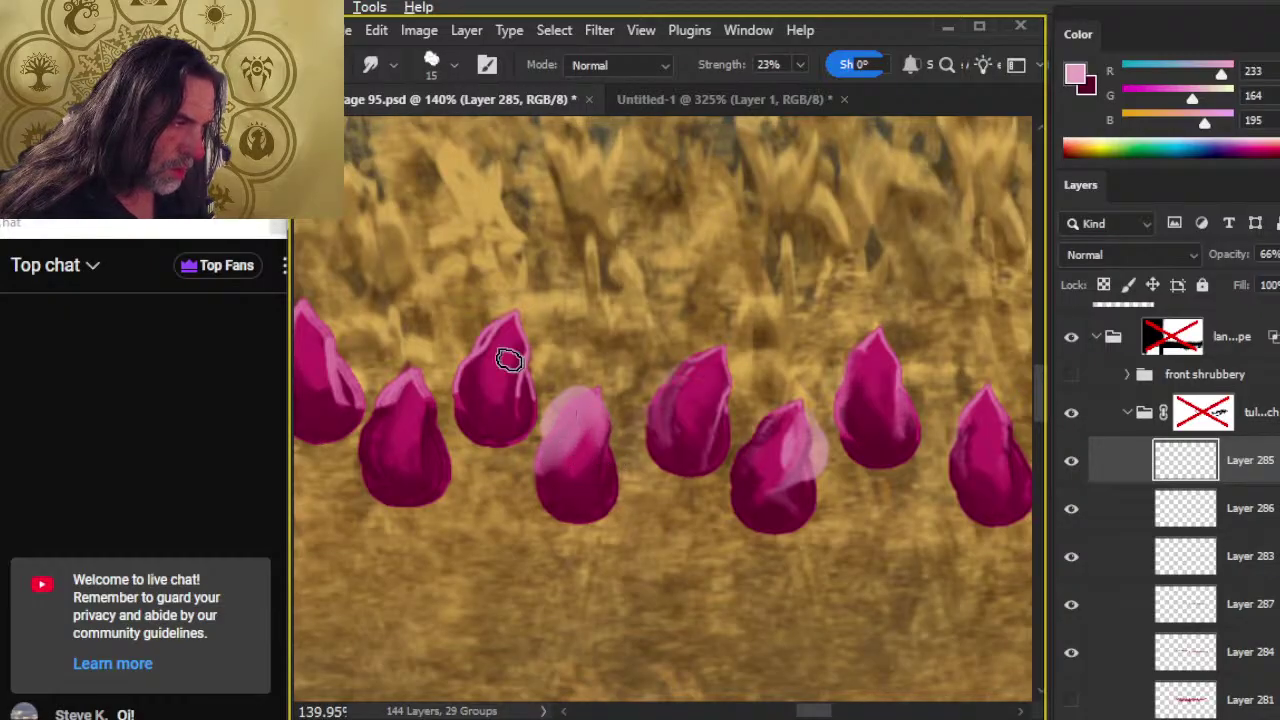
- Add light pink to the tip of the next higher tulip and smudge it down into the petals
{"action": "key", "text": "b"}
{"action": "left_click", "coordinate": [506, 322]}
{"action": "key", "text": "r"}
{"action": "mouse_move", "coordinate": [508, 334]}
{"action": "left_mouse_down"}
{"action": "mouse_move", "coordinate": [520, 377]}
{"action": "mouse_move", "coordinate": [502, 405]}
{"action": "mouse_move", "coordinate": [497, 340]}
{"action": "mouse_move", "coordinate": [465, 378]}
{"action": "mouse_move", "coordinate": [489, 365]}
{"action": "mouse_move", "coordinate": [520, 352]}
{"action": "left_mouse_up"}
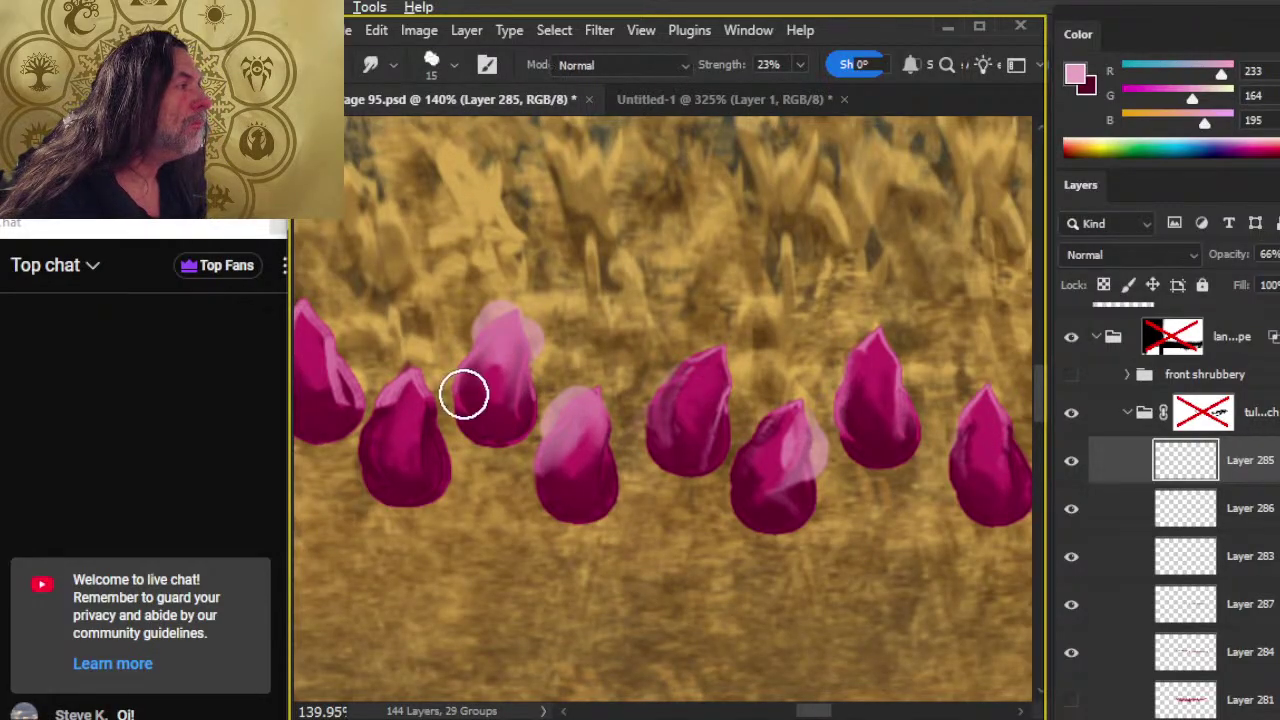
- Paint light pink on the next low tulip and the higher tulip to its left, smudging both highlights down the petals
{"action": "key", "text": "b"}
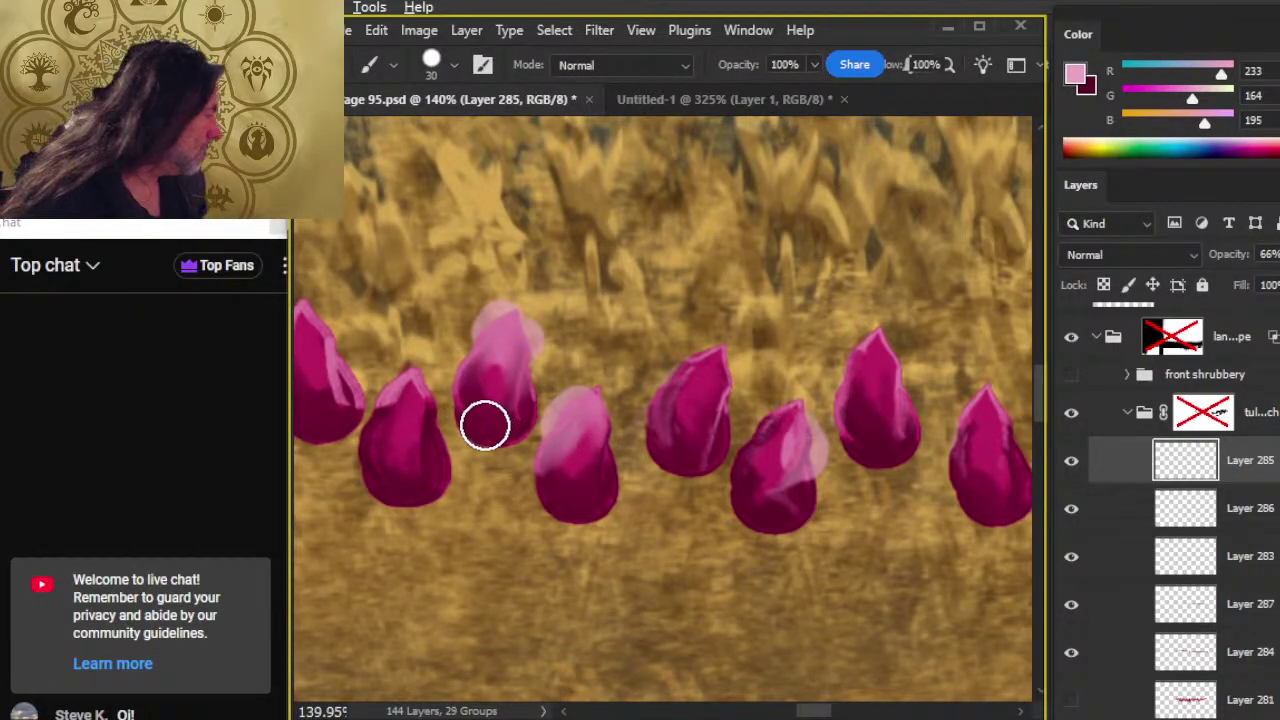
{"action": "left_click_drag", "start_coordinate": [478, 453], "coordinate": [671, 451]}
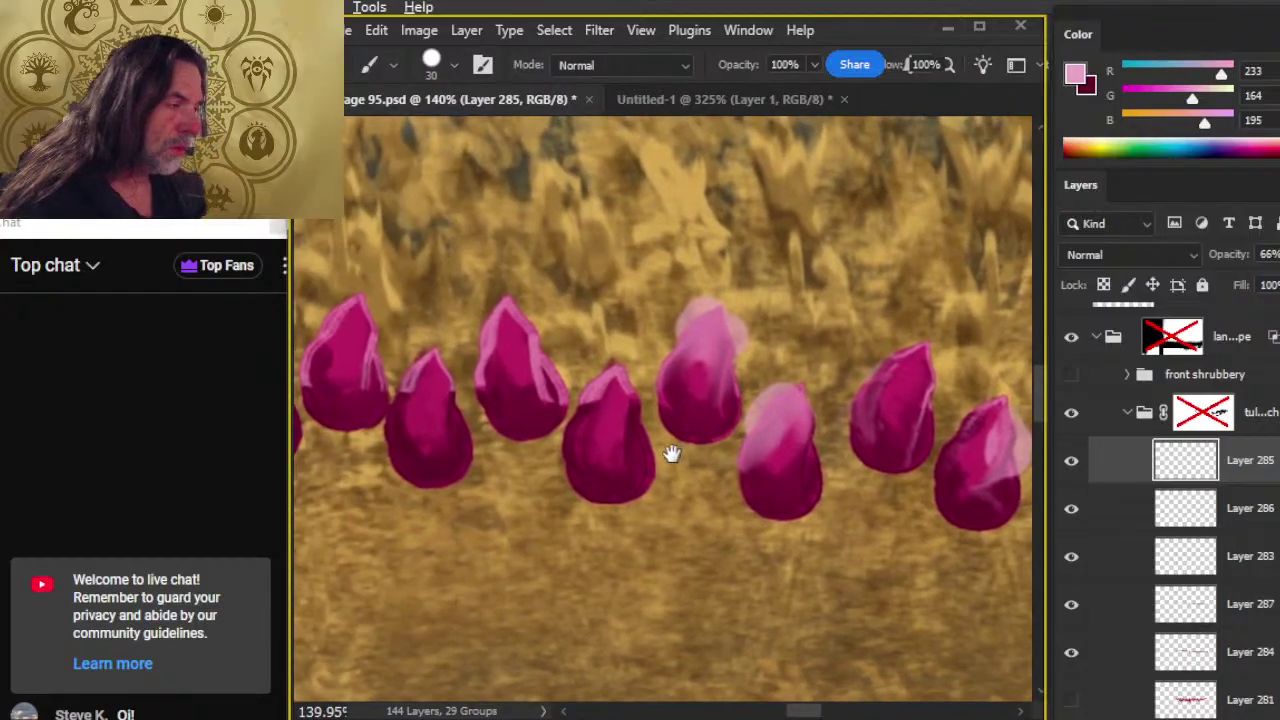
{"action": "left_click_drag", "start_coordinate": [600, 383], "coordinate": [593, 398]}
{"action": "key", "text": "r"}
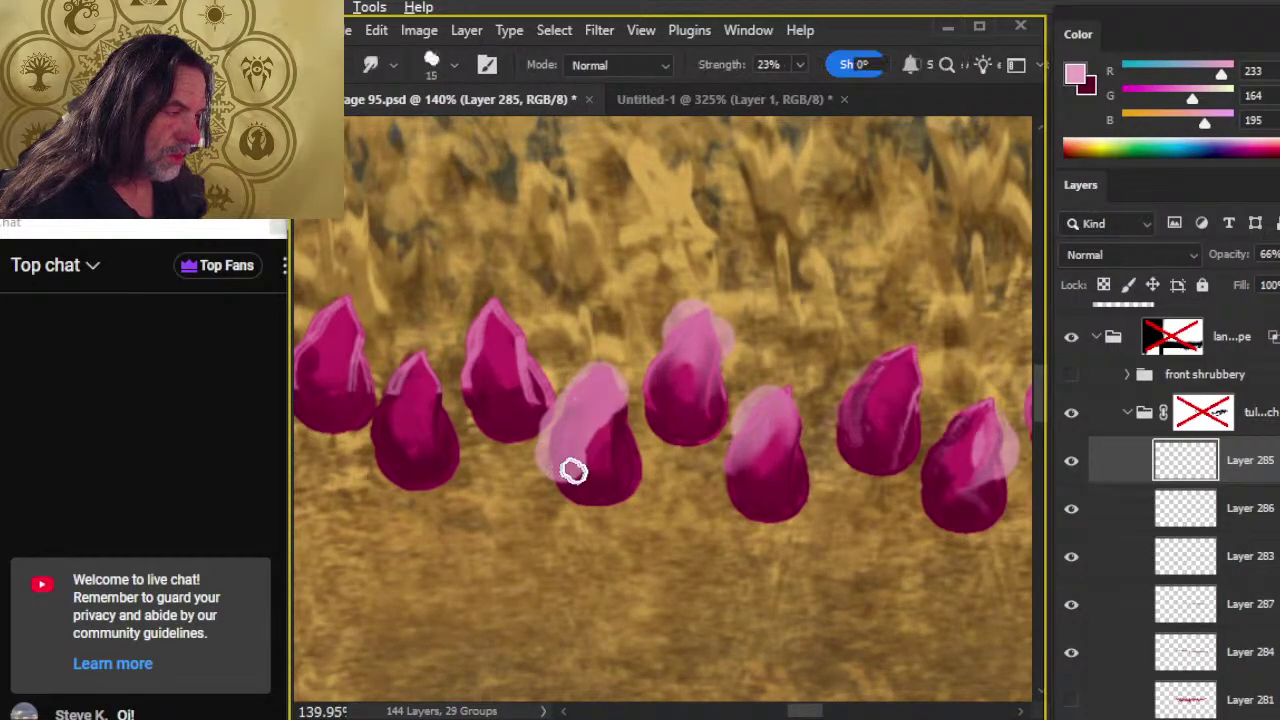
{"action": "mouse_move", "coordinate": [571, 469]}
{"action": "left_mouse_down"}
{"action": "mouse_move", "coordinate": [583, 417]}
{"action": "mouse_move", "coordinate": [565, 484]}
{"action": "mouse_move", "coordinate": [606, 408]}
{"action": "mouse_move", "coordinate": [611, 486]}
{"action": "mouse_move", "coordinate": [614, 429]}
{"action": "mouse_move", "coordinate": [597, 502]}
{"action": "left_mouse_up"}
{"action": "key", "text": "b"}
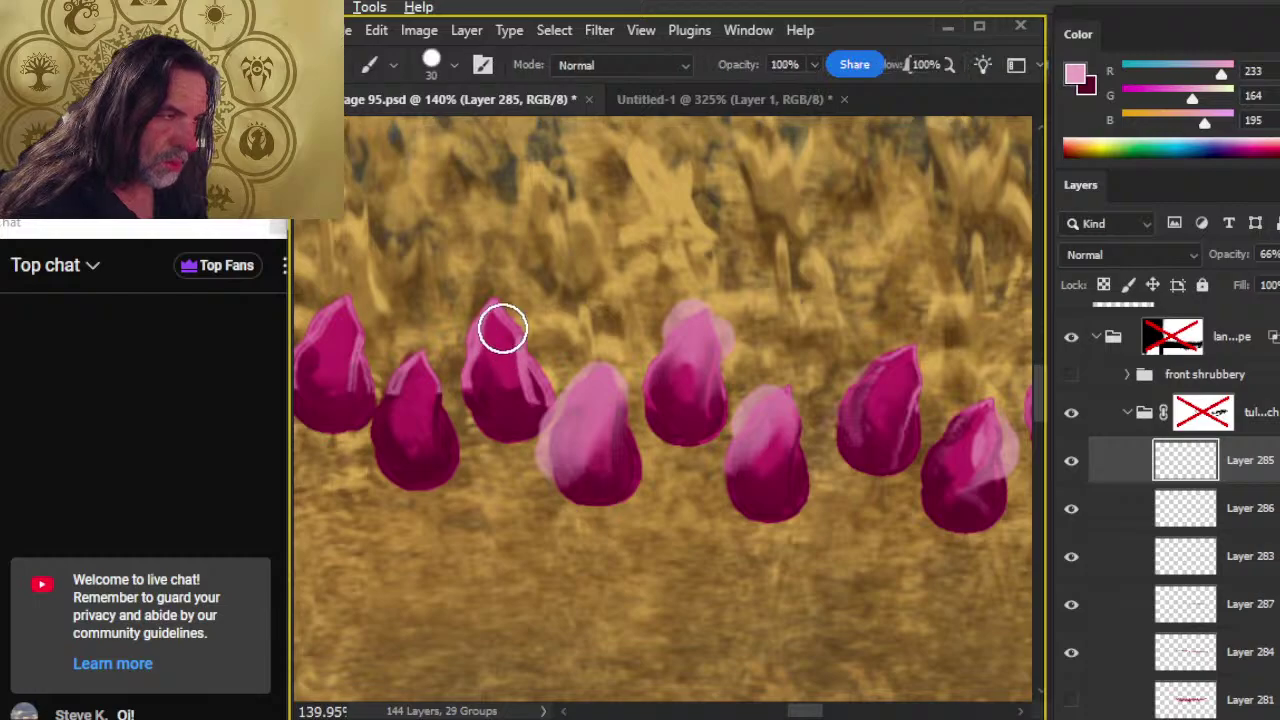
{"action": "key", "text": "r"}
{"action": "mouse_move", "coordinate": [500, 329]}
{"action": "left_mouse_down"}
{"action": "mouse_move", "coordinate": [515, 361]}
{"action": "mouse_move", "coordinate": [497, 336]}
{"action": "mouse_move", "coordinate": [525, 349]}
{"action": "mouse_move", "coordinate": [529, 420]}
{"action": "mouse_move", "coordinate": [484, 374]}
{"action": "mouse_move", "coordinate": [486, 435]}
{"action": "mouse_move", "coordinate": [735, 399]}
{"action": "left_mouse_up"}
- Highlight the next three tulips to the left in light pink and blend them with a size 25 smudge brush at 23% strength
{"action": "key", "text": "b"}
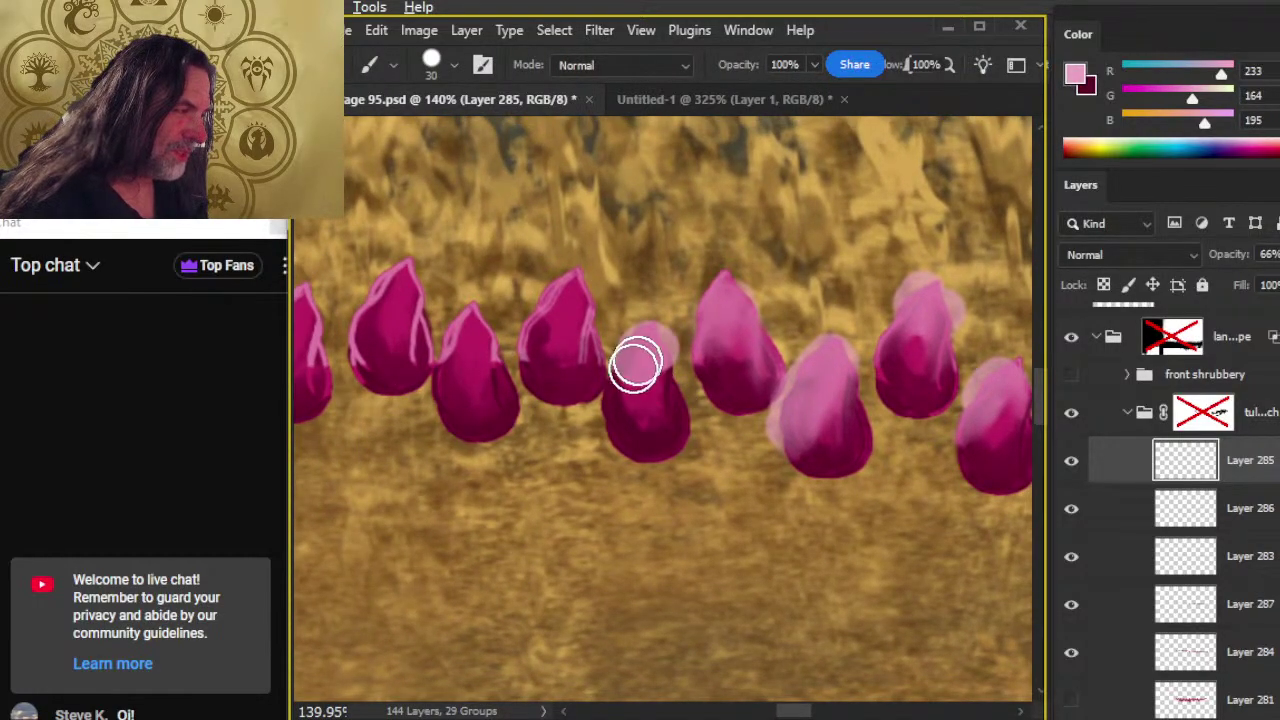
{"action": "mouse_move", "coordinate": [634, 363]}
{"action": "left_mouse_down"}
{"action": "mouse_move", "coordinate": [646, 354]}
{"action": "mouse_move", "coordinate": [646, 391]}
{"action": "mouse_move", "coordinate": [655, 367]}
{"action": "mouse_move", "coordinate": [634, 354]}
{"action": "mouse_move", "coordinate": [623, 414]}
{"action": "mouse_move", "coordinate": [671, 391]}
{"action": "mouse_move", "coordinate": [656, 433]}
{"action": "mouse_move", "coordinate": [617, 463]}
{"action": "left_mouse_up"}
{"action": "key", "text": "r"}
{"action": "mouse_move", "coordinate": [573, 328]}
{"action": "left_mouse_down"}
{"action": "mouse_move", "coordinate": [563, 286]}
{"action": "mouse_move", "coordinate": [580, 334]}
{"action": "mouse_move", "coordinate": [557, 289]}
{"action": "mouse_move", "coordinate": [558, 390]}
{"action": "mouse_move", "coordinate": [574, 337]}
{"action": "mouse_move", "coordinate": [586, 346]}
{"action": "mouse_move", "coordinate": [471, 340]}
{"action": "mouse_move", "coordinate": [472, 410]}
{"action": "mouse_move", "coordinate": [477, 386]}
{"action": "mouse_move", "coordinate": [451, 363]}
{"action": "mouse_move", "coordinate": [492, 373]}
{"action": "mouse_move", "coordinate": [463, 343]}
{"action": "left_mouse_up"}
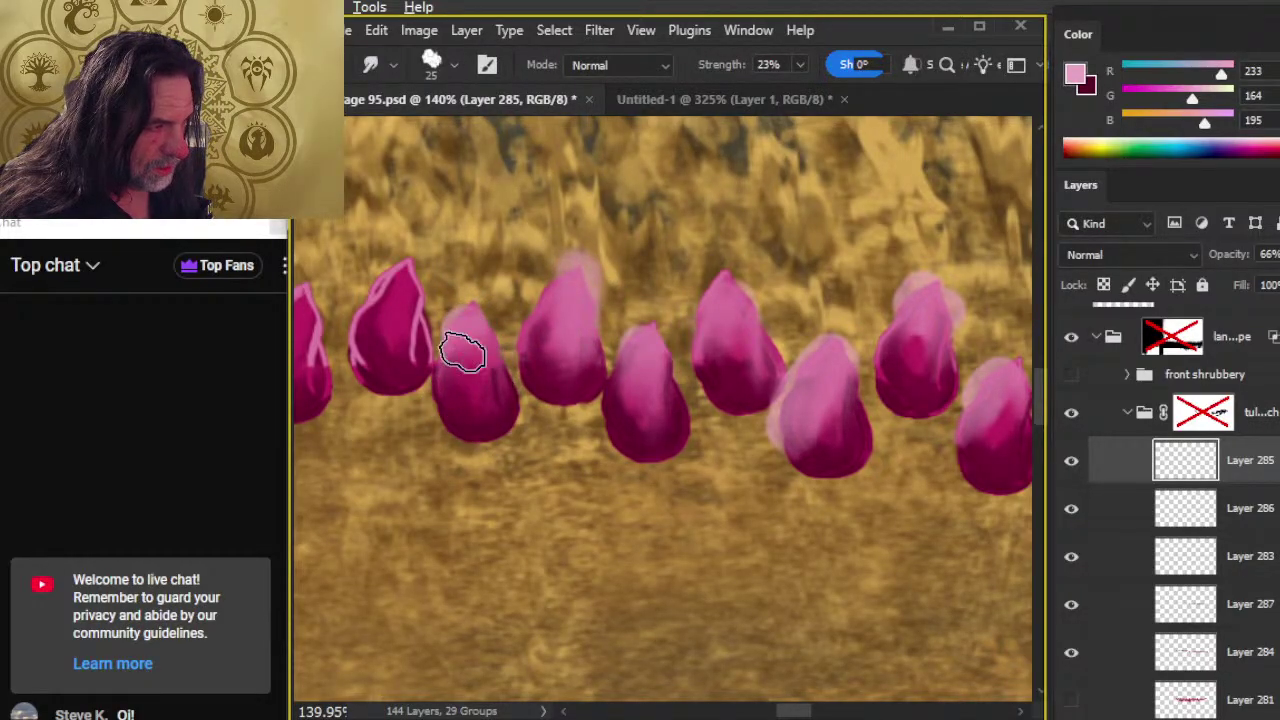
{"action": "scroll", "coordinate": [623, 480], "scroll_direction": "up", "scroll_amount": 2}
- Add light pink tops to the next two tulips leftwards, undoing one excess stroke, and smudge them into the magenta petals
{"action": "key", "text": "b"}
{"action": "key", "text": "r"}
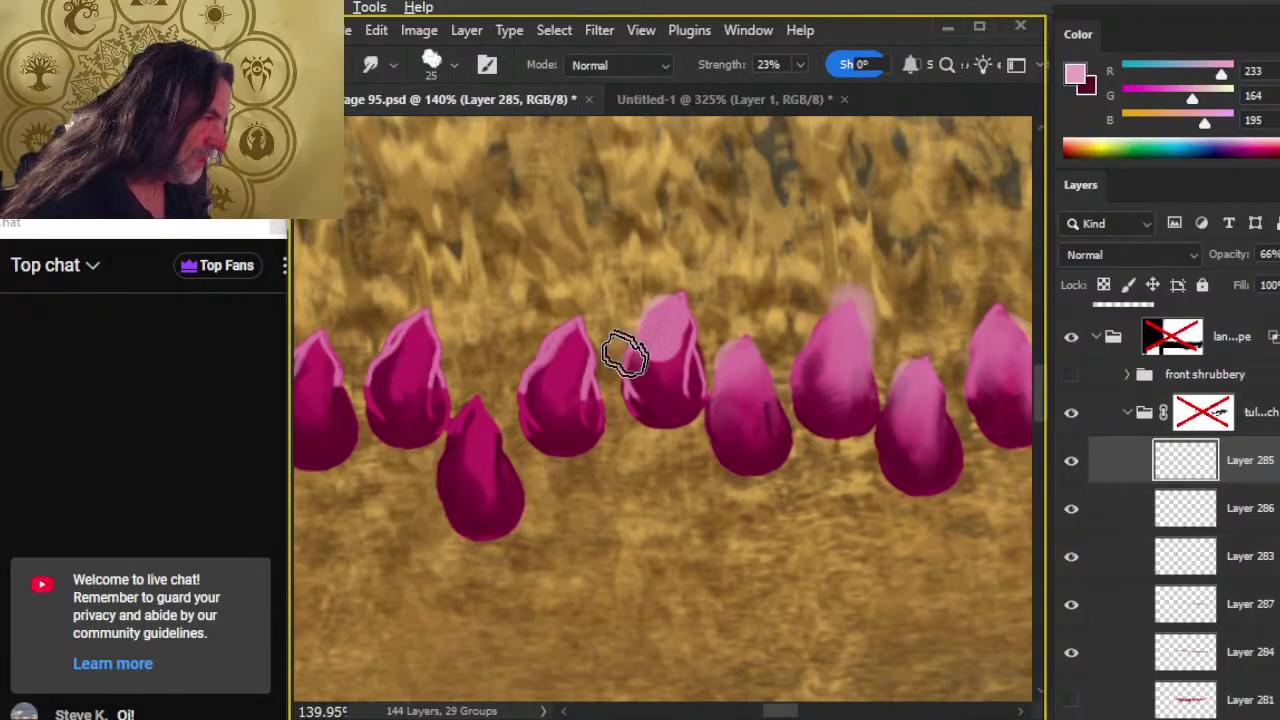
{"action": "mouse_move", "coordinate": [623, 354]}
{"action": "left_mouse_down"}
{"action": "mouse_move", "coordinate": [689, 303]}
{"action": "mouse_move", "coordinate": [694, 371]}
{"action": "mouse_move", "coordinate": [679, 393]}
{"action": "mouse_move", "coordinate": [652, 343]}
{"action": "left_mouse_up"}
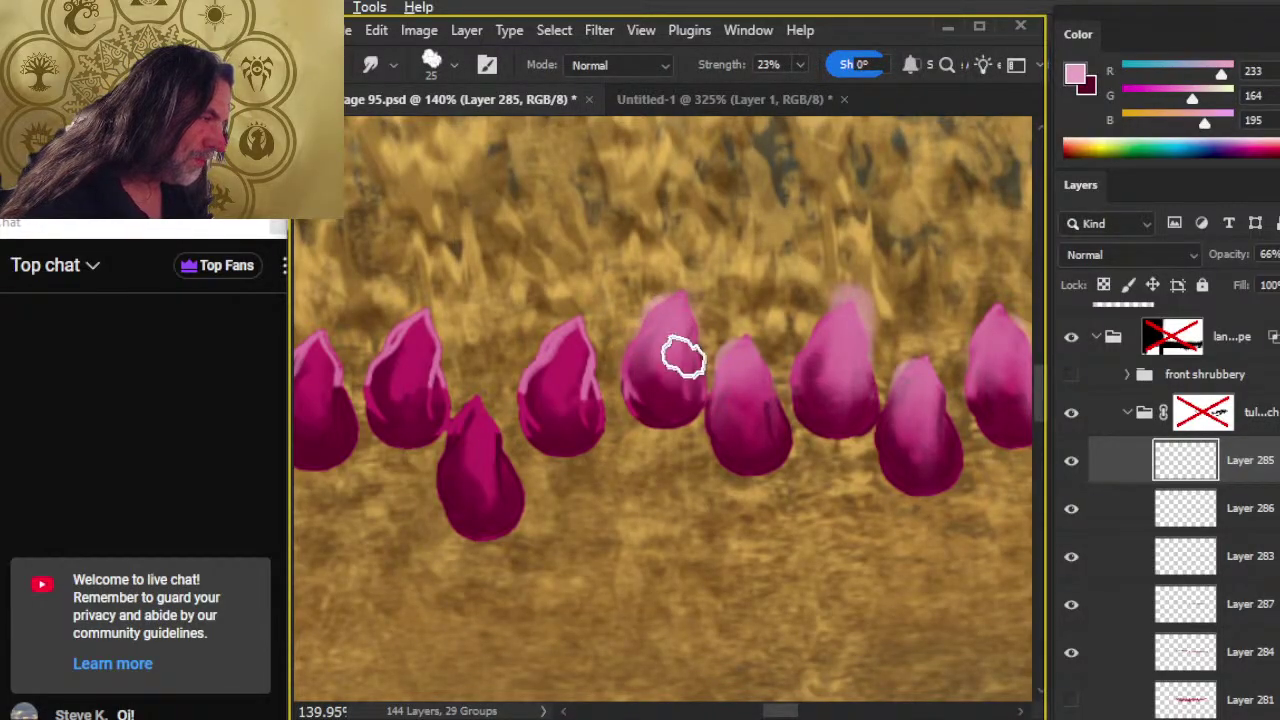
{"action": "key", "text": "b"}
{"action": "mouse_move", "coordinate": [583, 314]}
{"action": "left_mouse_down"}
{"action": "mouse_move", "coordinate": [574, 409]}
{"action": "mouse_move", "coordinate": [561, 342]}
{"action": "mouse_move", "coordinate": [520, 389]}
{"action": "mouse_move", "coordinate": [572, 360]}
{"action": "mouse_move", "coordinate": [571, 414]}
{"action": "left_mouse_up"}
{"action": "key", "text": "ctrl+z"}
{"action": "key", "text": "r"}
{"action": "mouse_move", "coordinate": [552, 358]}
{"action": "left_mouse_down"}
{"action": "mouse_move", "coordinate": [592, 380]}
{"action": "mouse_move", "coordinate": [575, 319]}
{"action": "mouse_move", "coordinate": [600, 371]}
{"action": "mouse_move", "coordinate": [566, 429]}
{"action": "mouse_move", "coordinate": [516, 401]}
{"action": "mouse_move", "coordinate": [750, 492]}
{"action": "left_mouse_up"}
- Dab light pink on the lowest-hanging tulip and the two tulips to its left, and smudge the highlights downwards
{"action": "key", "text": "b"}
{"action": "key", "text": "r"}
{"action": "mouse_move", "coordinate": [563, 391]}
{"action": "left_mouse_down"}
{"action": "mouse_move", "coordinate": [669, 500]}
{"action": "mouse_move", "coordinate": [629, 448]}
{"action": "mouse_move", "coordinate": [665, 497]}
{"action": "mouse_move", "coordinate": [671, 451]}
{"action": "mouse_move", "coordinate": [680, 481]}
{"action": "mouse_move", "coordinate": [693, 454]}
{"action": "mouse_move", "coordinate": [662, 443]}
{"action": "mouse_move", "coordinate": [650, 483]}
{"action": "mouse_move", "coordinate": [695, 461]}
{"action": "left_mouse_up"}
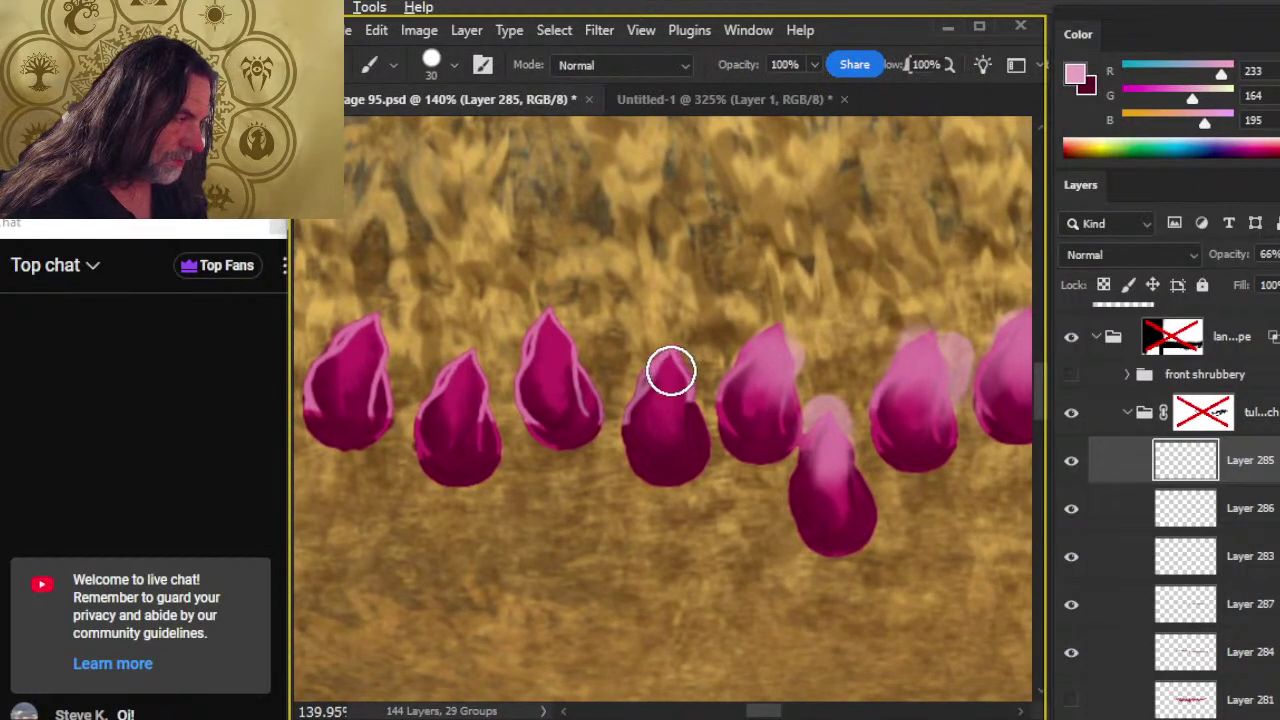
{"action": "mouse_move", "coordinate": [669, 371]}
{"action": "left_mouse_down"}
{"action": "mouse_move", "coordinate": [703, 404]}
{"action": "mouse_move", "coordinate": [677, 369]}
{"action": "mouse_move", "coordinate": [644, 392]}
{"action": "mouse_move", "coordinate": [677, 375]}
{"action": "mouse_move", "coordinate": [696, 430]}
{"action": "mouse_move", "coordinate": [669, 366]}
{"action": "left_mouse_up"}
{"action": "key", "text": "b"}
- Paint light pink on the next high tulip, undo the oversized stroke, and smudge the remaining tip highlight into the petals
{"action": "left_click_drag", "start_coordinate": [549, 371], "coordinate": [551, 326]}
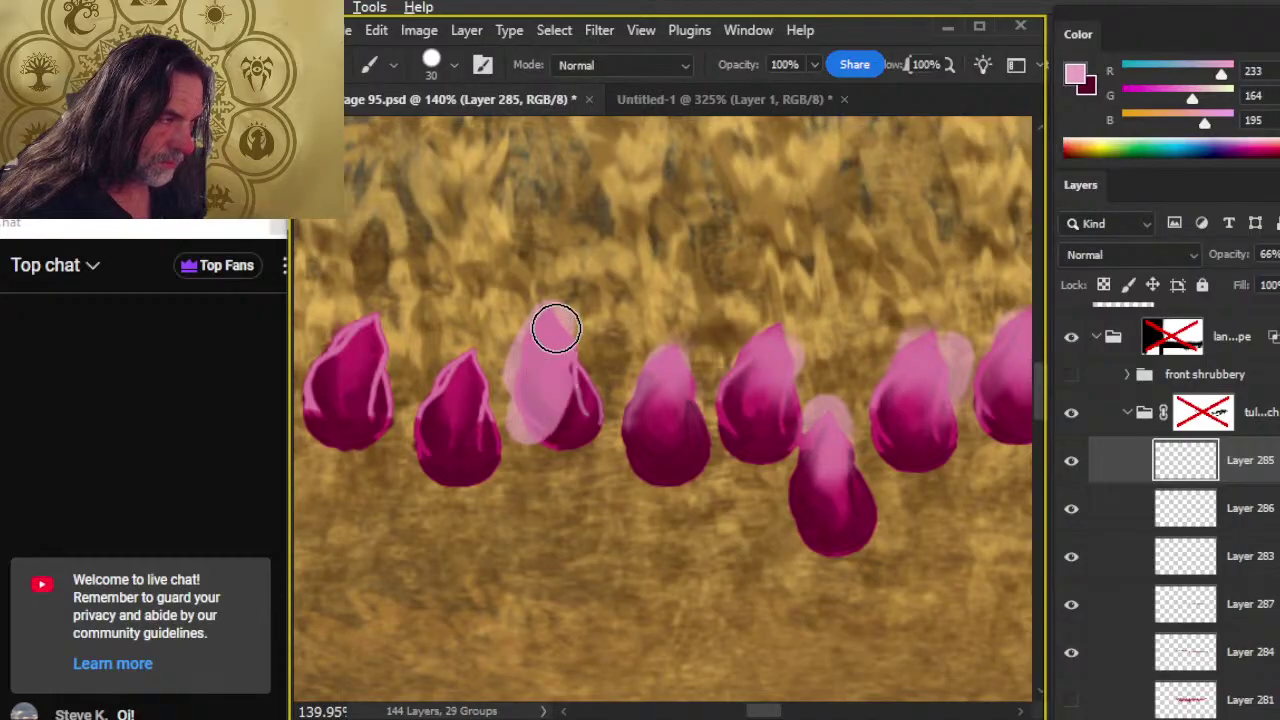
{"action": "key", "text": "r"}
{"action": "left_click_drag", "start_coordinate": [563, 429], "coordinate": [560, 443]}
{"action": "key", "text": "t"}
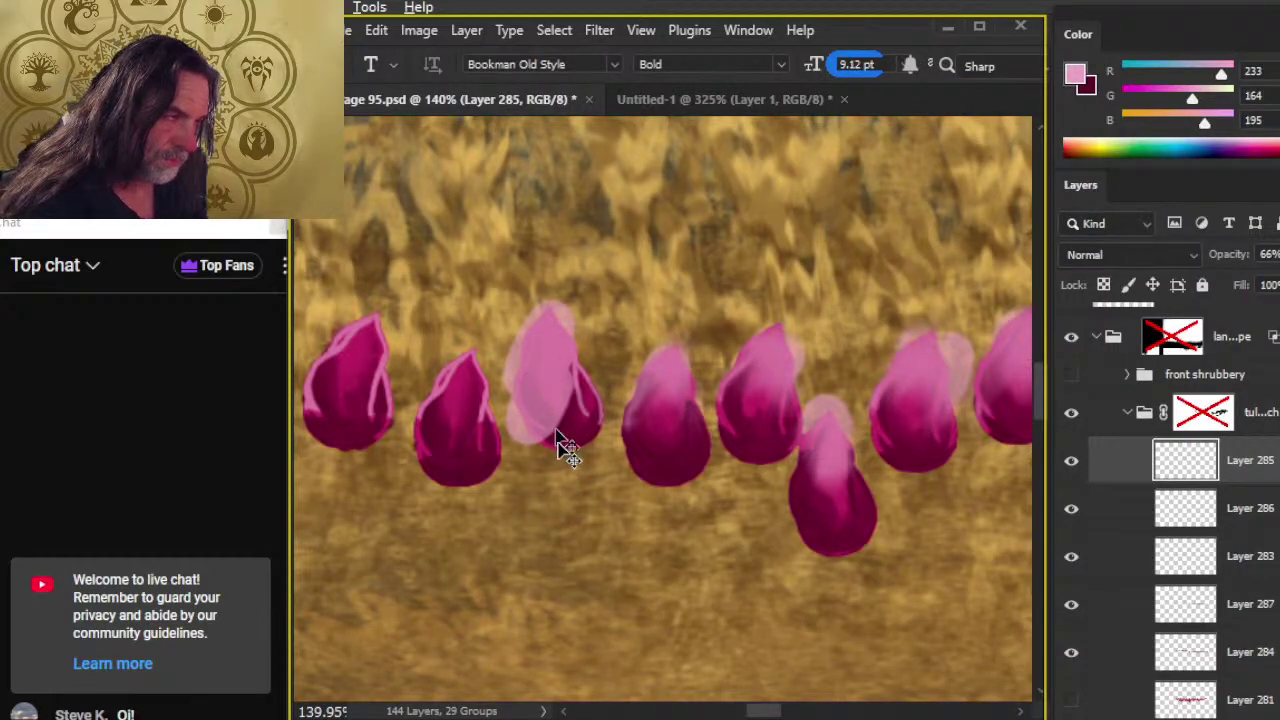
{"action": "key", "text": "ctrl+z"}
{"action": "key", "text": "r"}
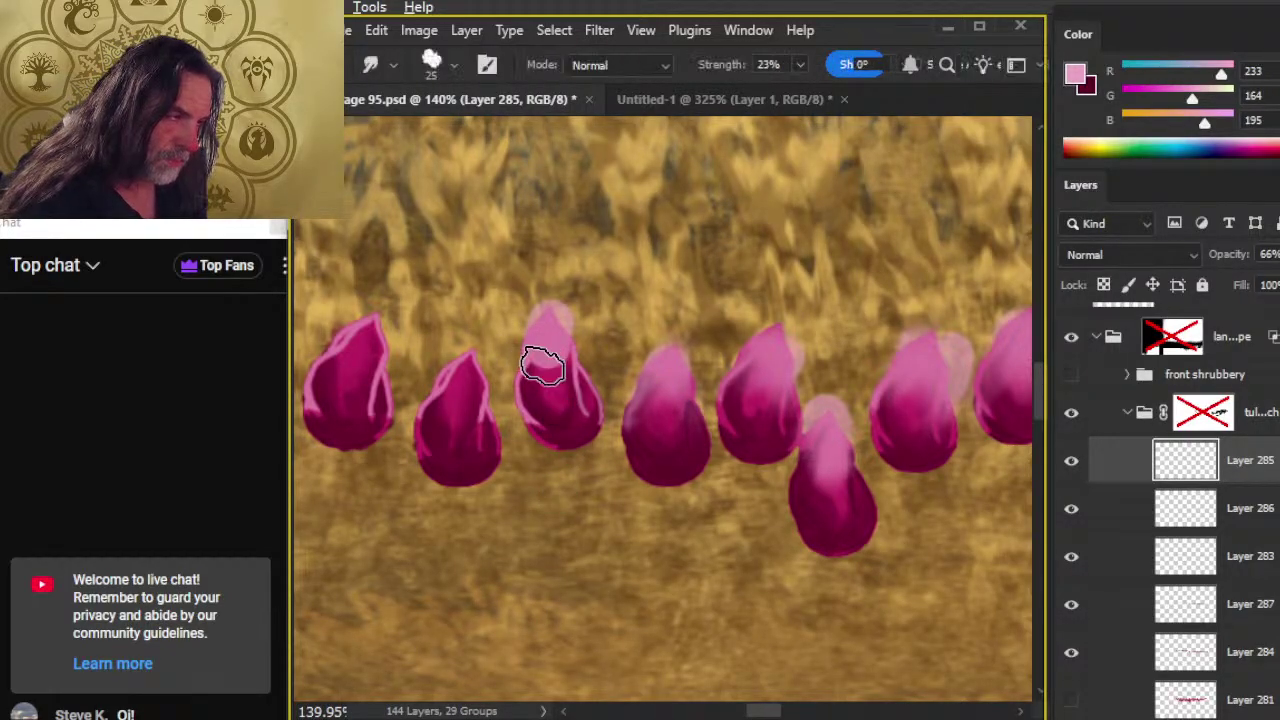
{"action": "mouse_move", "coordinate": [568, 398]}
{"action": "left_mouse_down"}
{"action": "mouse_move", "coordinate": [580, 449]}
{"action": "mouse_move", "coordinate": [737, 423]}
{"action": "mouse_move", "coordinate": [780, 400]}
{"action": "left_mouse_up"}
- Brush light pink onto the tops of the next low tulip and its higher left neighbour, and blend both
{"action": "key", "text": "b"}
{"action": "mouse_move", "coordinate": [658, 306]}
{"action": "left_mouse_down"}
{"action": "mouse_move", "coordinate": [677, 323]}
{"action": "mouse_move", "coordinate": [617, 391]}
{"action": "mouse_move", "coordinate": [663, 343]}
{"action": "mouse_move", "coordinate": [686, 371]}
{"action": "left_mouse_up"}
{"action": "key", "text": "r"}
{"action": "key", "text": "b"}
{"action": "mouse_move", "coordinate": [560, 280]}
{"action": "left_mouse_down"}
{"action": "mouse_move", "coordinate": [537, 316]}
{"action": "mouse_move", "coordinate": [523, 357]}
{"action": "mouse_move", "coordinate": [575, 290]}
{"action": "mouse_move", "coordinate": [535, 388]}
{"action": "mouse_move", "coordinate": [586, 337]}
{"action": "left_mouse_up"}
{"action": "key", "text": "r"}
- Paint a light pink highlight on the third tulip from the row's left end and smudge it down
{"action": "left_click_drag", "start_coordinate": [763, 452], "coordinate": [748, 447]}
{"action": "key", "text": "b"}
{"action": "mouse_move", "coordinate": [665, 298]}
{"action": "left_mouse_down"}
{"action": "mouse_move", "coordinate": [686, 314]}
{"action": "mouse_move", "coordinate": [611, 400]}
{"action": "mouse_move", "coordinate": [687, 368]}
{"action": "left_mouse_up"}
{"action": "key", "text": "r"}
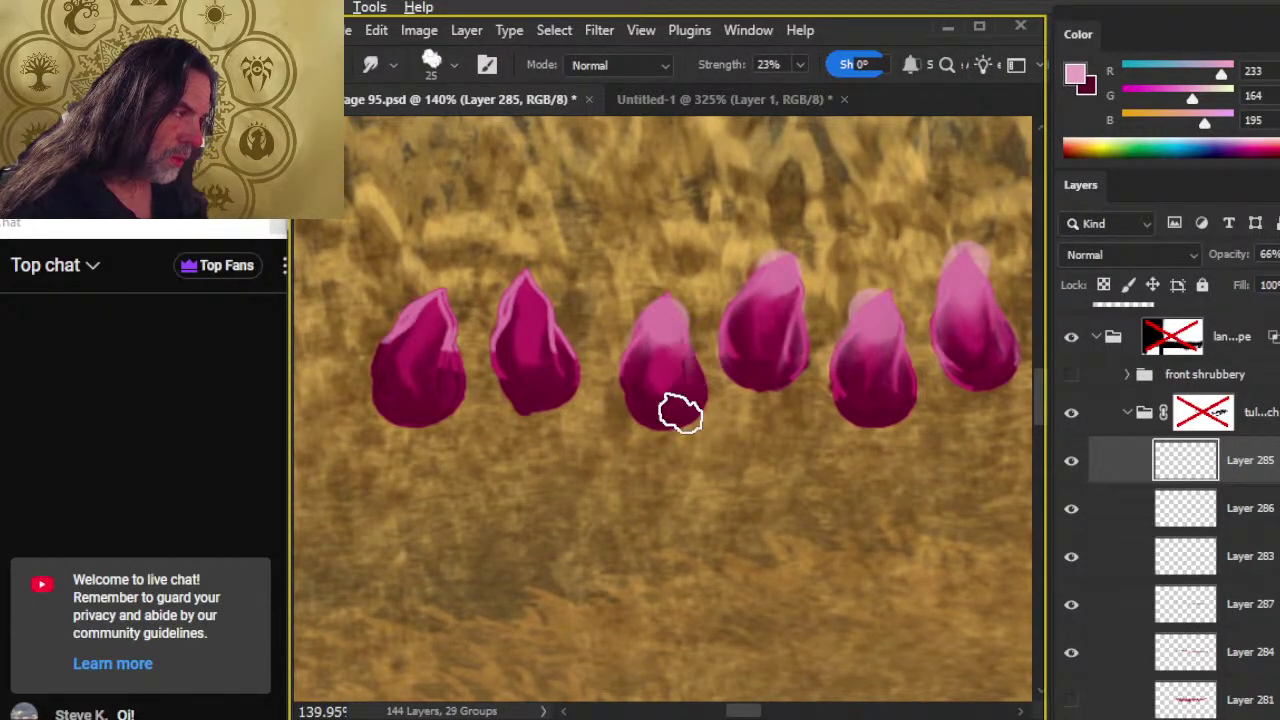
- Add light pink to the tip of the second tulip from the row's left end and smudge it into the petals
{"action": "key", "text": "b"}
{"action": "left_click_drag", "start_coordinate": [532, 291], "coordinate": [526, 298]}
{"action": "key", "text": "r"}
{"action": "mouse_move", "coordinate": [526, 290]}
{"action": "left_mouse_down"}
{"action": "mouse_move", "coordinate": [531, 356]}
{"action": "mouse_move", "coordinate": [516, 318]}
{"action": "mouse_move", "coordinate": [527, 309]}
{"action": "mouse_move", "coordinate": [536, 400]}
{"action": "mouse_move", "coordinate": [509, 371]}
{"action": "mouse_move", "coordinate": [548, 307]}
{"action": "mouse_move", "coordinate": [556, 346]}
{"action": "mouse_move", "coordinate": [563, 333]}
{"action": "mouse_move", "coordinate": [547, 414]}
{"action": "mouse_move", "coordinate": [549, 304]}
{"action": "mouse_move", "coordinate": [515, 316]}
{"action": "mouse_move", "coordinate": [540, 343]}
{"action": "left_mouse_up"}
{"action": "mouse_move", "coordinate": [617, 414]}
{"action": "left_mouse_down"}
{"action": "mouse_move", "coordinate": [702, 421]}
{"action": "mouse_move", "coordinate": [847, 404]}
{"action": "left_mouse_up"}
- Paint light pink on the leftmost tulip of the row and smudge it over the petal edges
{"action": "key", "text": "b"}
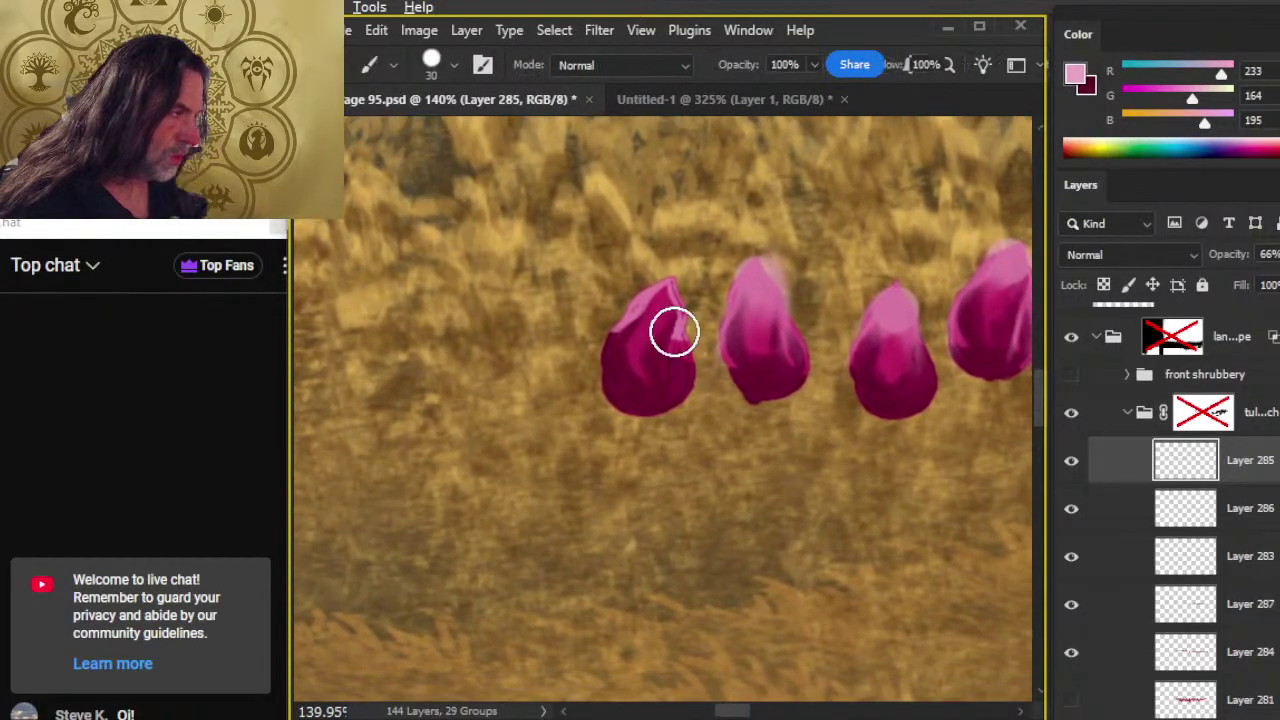
{"action": "mouse_move", "coordinate": [660, 296]}
{"action": "left_mouse_down"}
{"action": "mouse_move", "coordinate": [657, 314]}
{"action": "mouse_move", "coordinate": [634, 320]}
{"action": "mouse_move", "coordinate": [670, 362]}
{"action": "mouse_move", "coordinate": [674, 329]}
{"action": "mouse_move", "coordinate": [620, 423]}
{"action": "mouse_move", "coordinate": [650, 311]}
{"action": "mouse_move", "coordinate": [680, 294]}
{"action": "mouse_move", "coordinate": [660, 289]}
{"action": "mouse_move", "coordinate": [631, 320]}
{"action": "left_mouse_up"}
{"action": "key", "text": "r"}
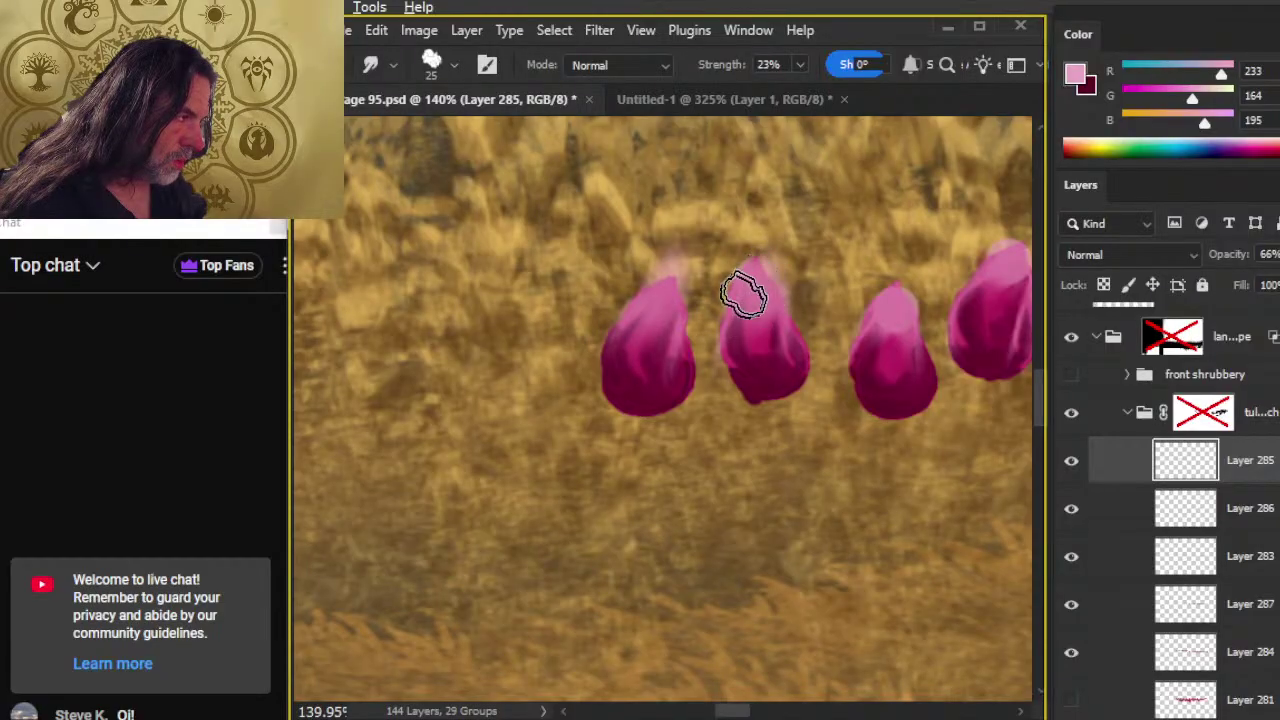
- Return to the right part of the row and blend light pink highlights on the three tulips beside the last highlighted one
{"action": "left_click_drag", "start_coordinate": [820, 520], "coordinate": [466, 523]}
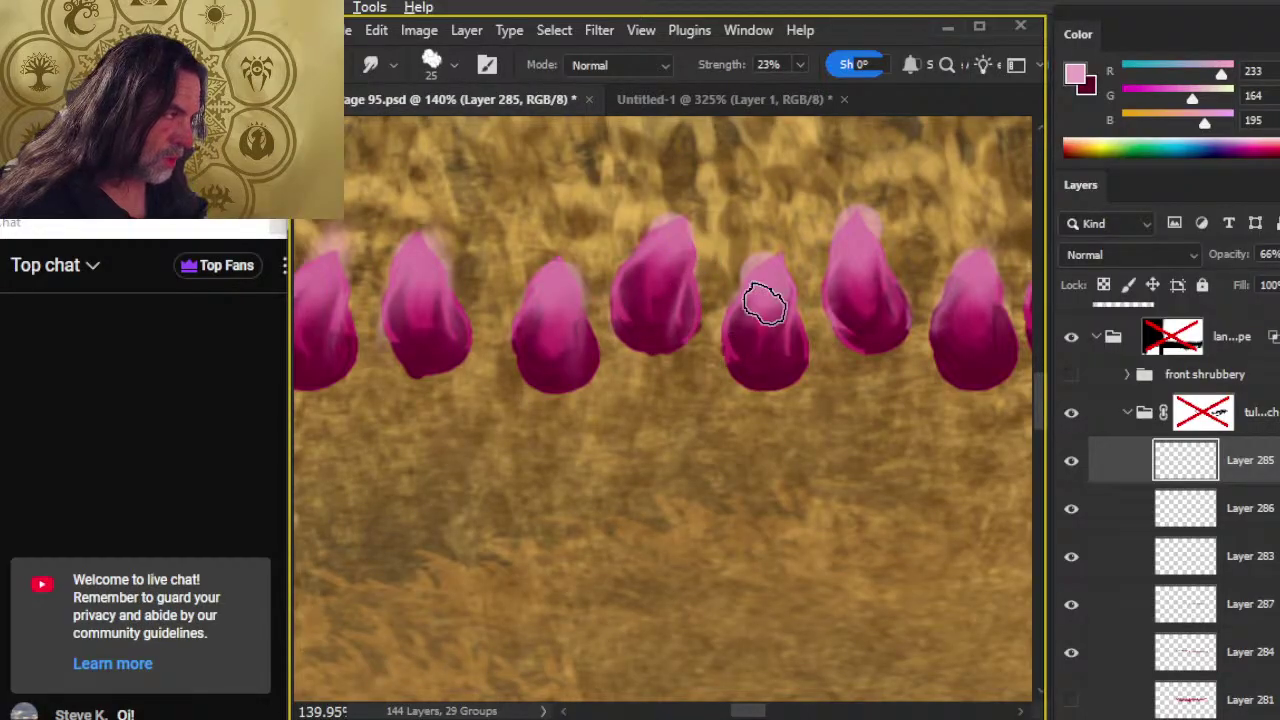
{"action": "left_click_drag", "start_coordinate": [515, 512], "coordinate": [382, 540]}
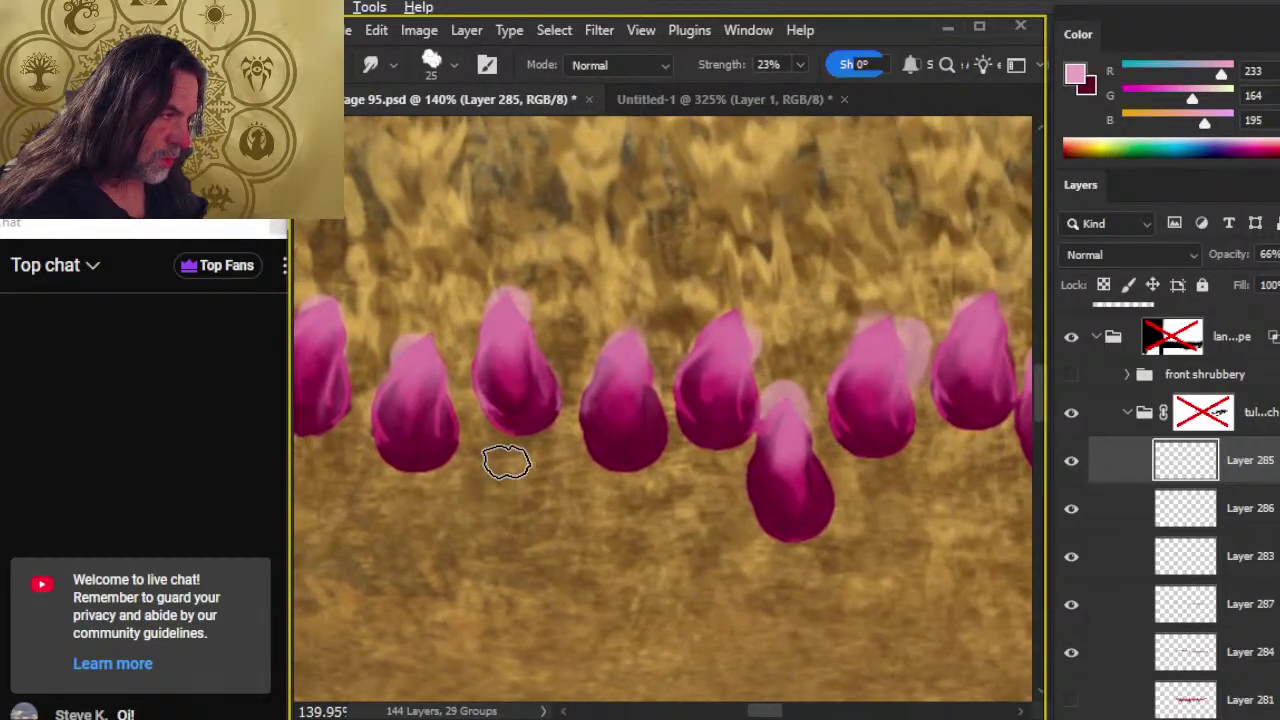
{"action": "key", "text": "z"}
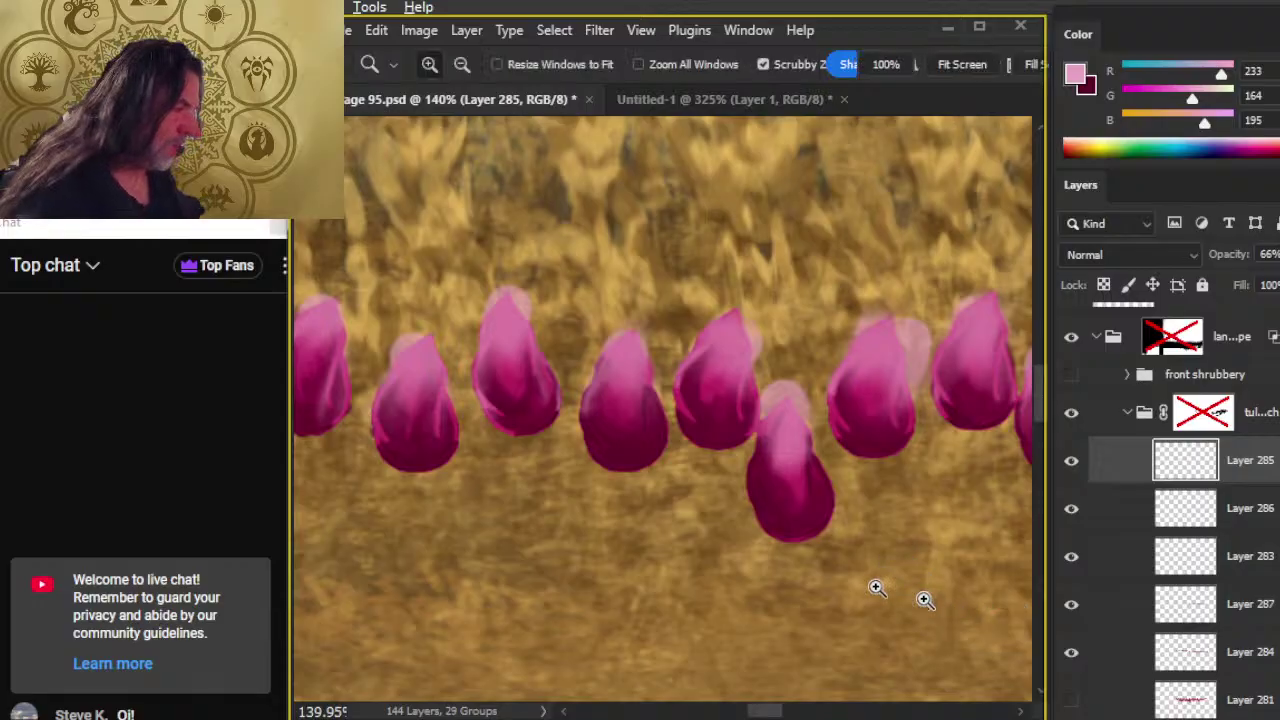
{"action": "scroll", "coordinate": [887, 612], "scroll_direction": "down", "scroll_amount": 5}
{"action": "left_click_drag", "start_coordinate": [894, 606], "coordinate": [700, 490]}
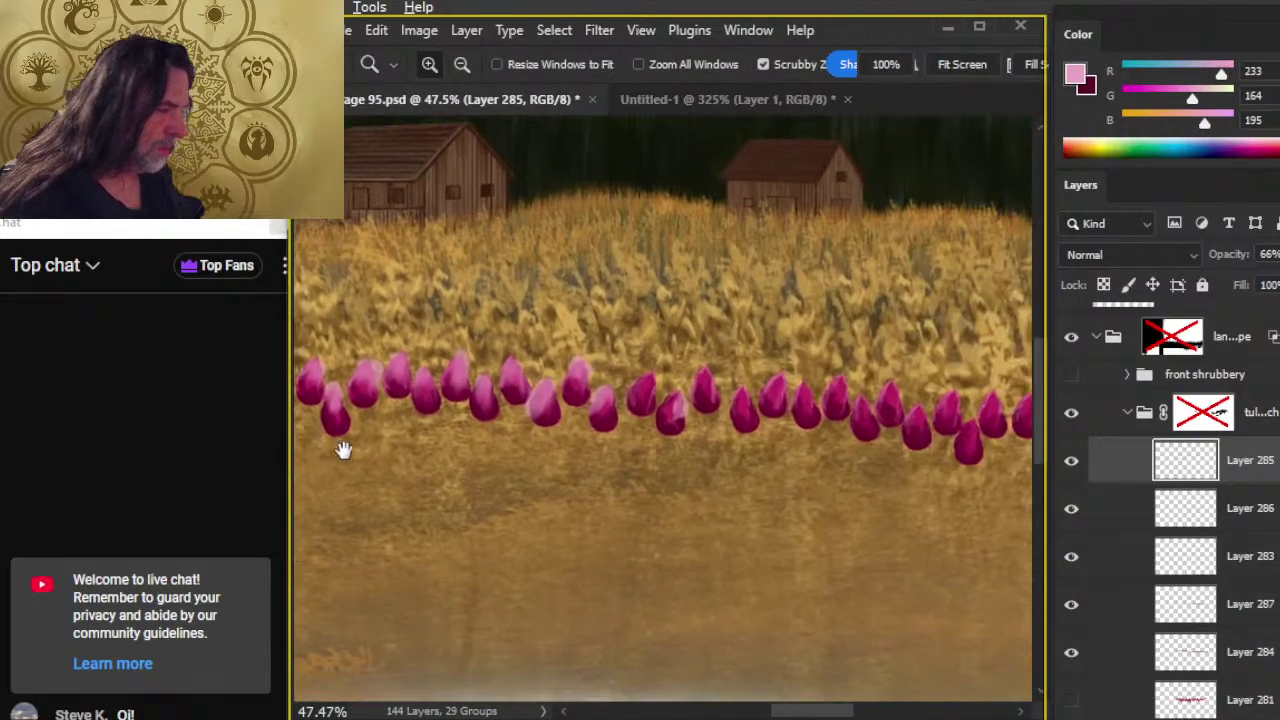
{"action": "left_click_drag", "start_coordinate": [901, 549], "coordinate": [729, 531]}
{"action": "scroll", "coordinate": [571, 394], "scroll_direction": "up", "scroll_amount": 5}
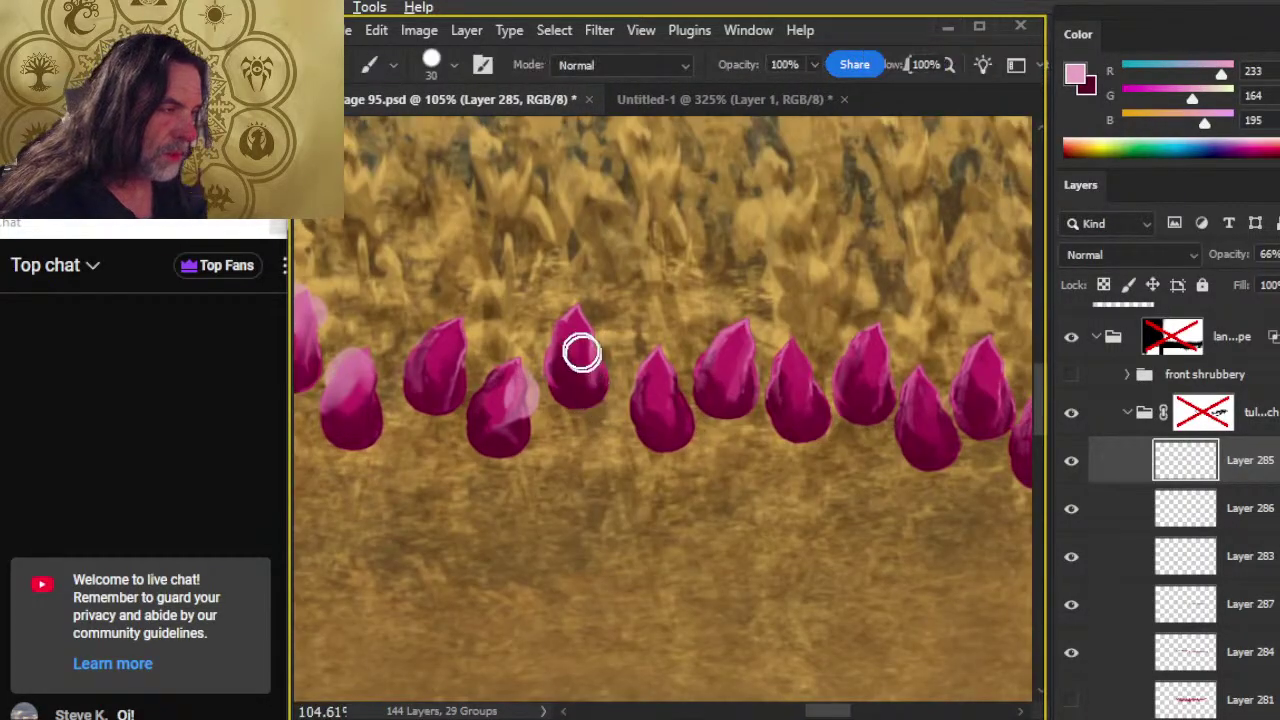
{"action": "mouse_move", "coordinate": [583, 349]}
{"action": "left_mouse_down"}
{"action": "mouse_move", "coordinate": [588, 366]}
{"action": "mouse_move", "coordinate": [578, 306]}
{"action": "left_mouse_up"}
{"action": "mouse_move", "coordinate": [440, 378]}
{"action": "left_mouse_down"}
{"action": "mouse_move", "coordinate": [452, 318]}
{"action": "mouse_move", "coordinate": [451, 374]}
{"action": "mouse_move", "coordinate": [506, 371]}
{"action": "mouse_move", "coordinate": [488, 385]}
{"action": "mouse_move", "coordinate": [486, 423]}
{"action": "mouse_move", "coordinate": [523, 360]}
{"action": "mouse_move", "coordinate": [606, 360]}
{"action": "mouse_move", "coordinate": [560, 385]}
{"action": "left_mouse_up"}
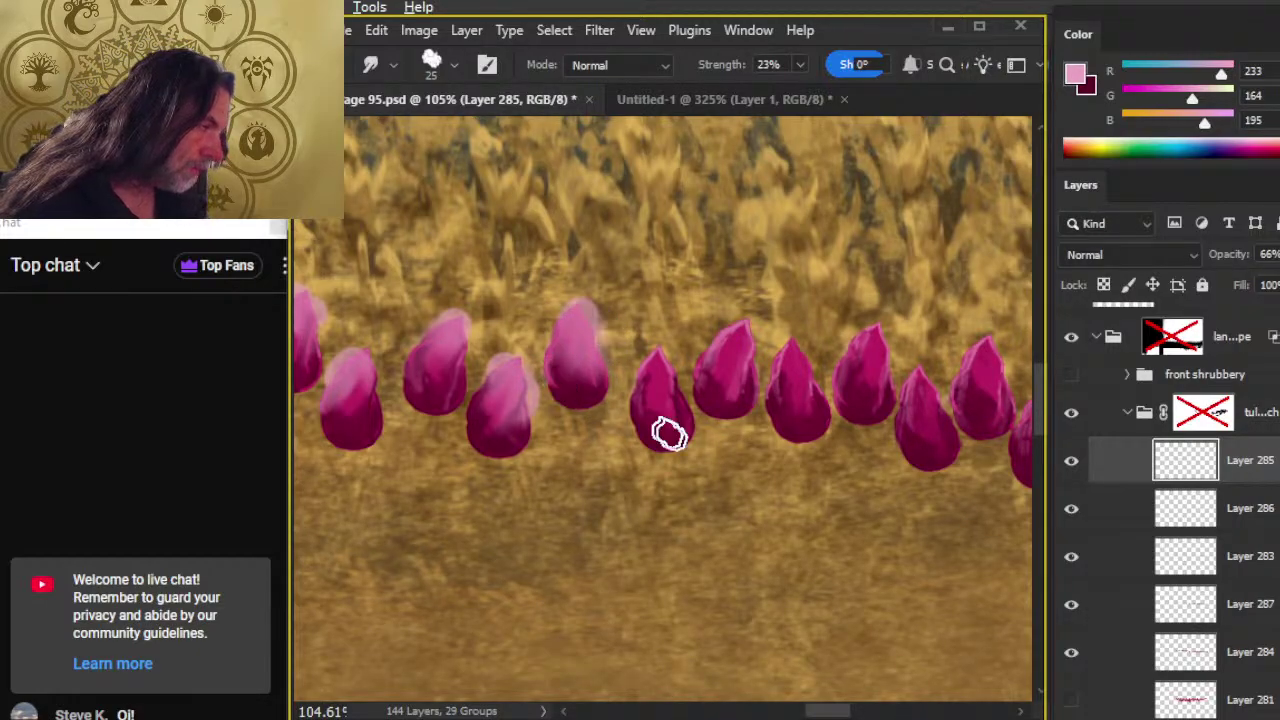
- Blend light pink highlights into the next three tulips, continuing rightwards along the row
{"action": "mouse_move", "coordinate": [668, 432]}
{"action": "left_mouse_down"}
{"action": "mouse_move", "coordinate": [657, 357]}
{"action": "mouse_move", "coordinate": [640, 394]}
{"action": "mouse_move", "coordinate": [680, 420]}
{"action": "mouse_move", "coordinate": [640, 410]}
{"action": "left_mouse_up"}
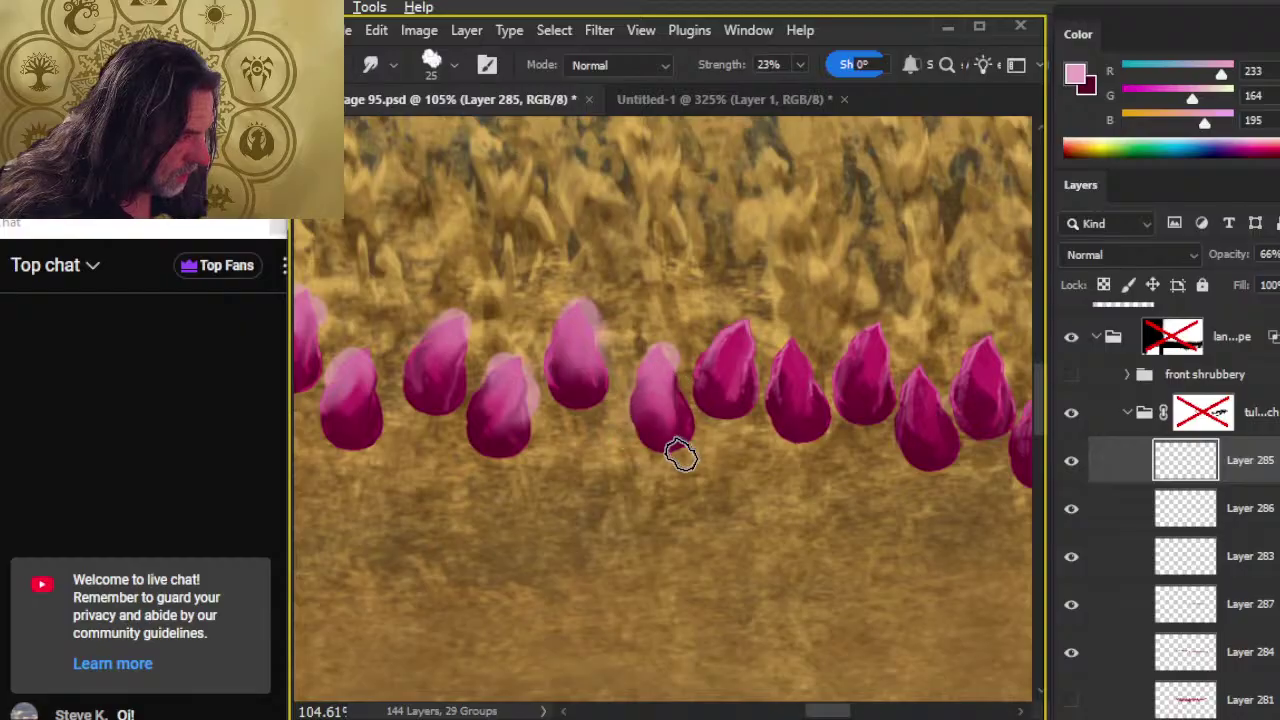
{"action": "mouse_move", "coordinate": [680, 455]}
{"action": "left_mouse_down"}
{"action": "mouse_move", "coordinate": [727, 375]}
{"action": "mouse_move", "coordinate": [725, 339]}
{"action": "mouse_move", "coordinate": [741, 361]}
{"action": "mouse_move", "coordinate": [740, 330]}
{"action": "mouse_move", "coordinate": [754, 362]}
{"action": "mouse_move", "coordinate": [705, 368]}
{"action": "mouse_move", "coordinate": [725, 420]}
{"action": "left_mouse_up"}
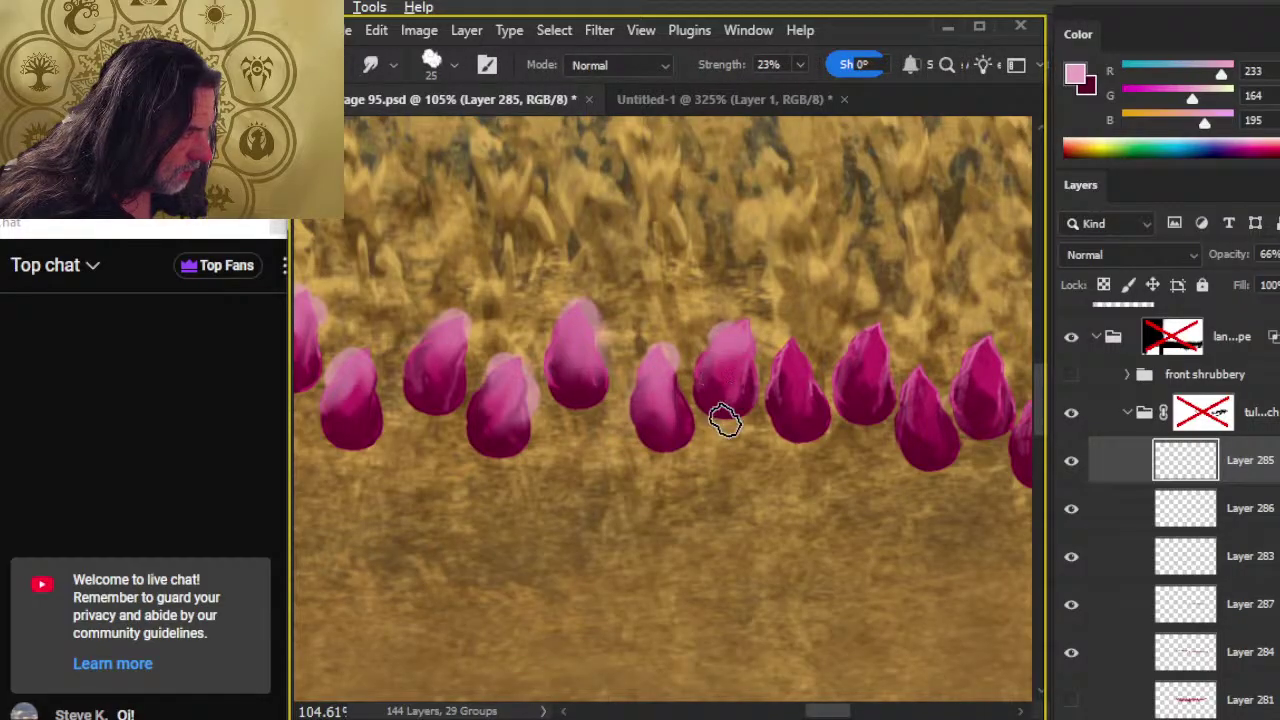
{"action": "mouse_move", "coordinate": [751, 331]}
{"action": "left_mouse_down"}
{"action": "mouse_move", "coordinate": [805, 359]}
{"action": "mouse_move", "coordinate": [780, 376]}
{"action": "mouse_move", "coordinate": [775, 413]}
{"action": "mouse_move", "coordinate": [779, 372]}
{"action": "mouse_move", "coordinate": [786, 398]}
{"action": "mouse_move", "coordinate": [811, 402]}
{"action": "mouse_move", "coordinate": [791, 352]}
{"action": "mouse_move", "coordinate": [801, 372]}
{"action": "mouse_move", "coordinate": [777, 394]}
{"action": "mouse_move", "coordinate": [793, 408]}
{"action": "mouse_move", "coordinate": [765, 391]}
{"action": "mouse_move", "coordinate": [818, 370]}
{"action": "mouse_move", "coordinate": [783, 330]}
{"action": "mouse_move", "coordinate": [779, 358]}
{"action": "mouse_move", "coordinate": [781, 342]}
{"action": "mouse_move", "coordinate": [803, 378]}
{"action": "left_mouse_up"}
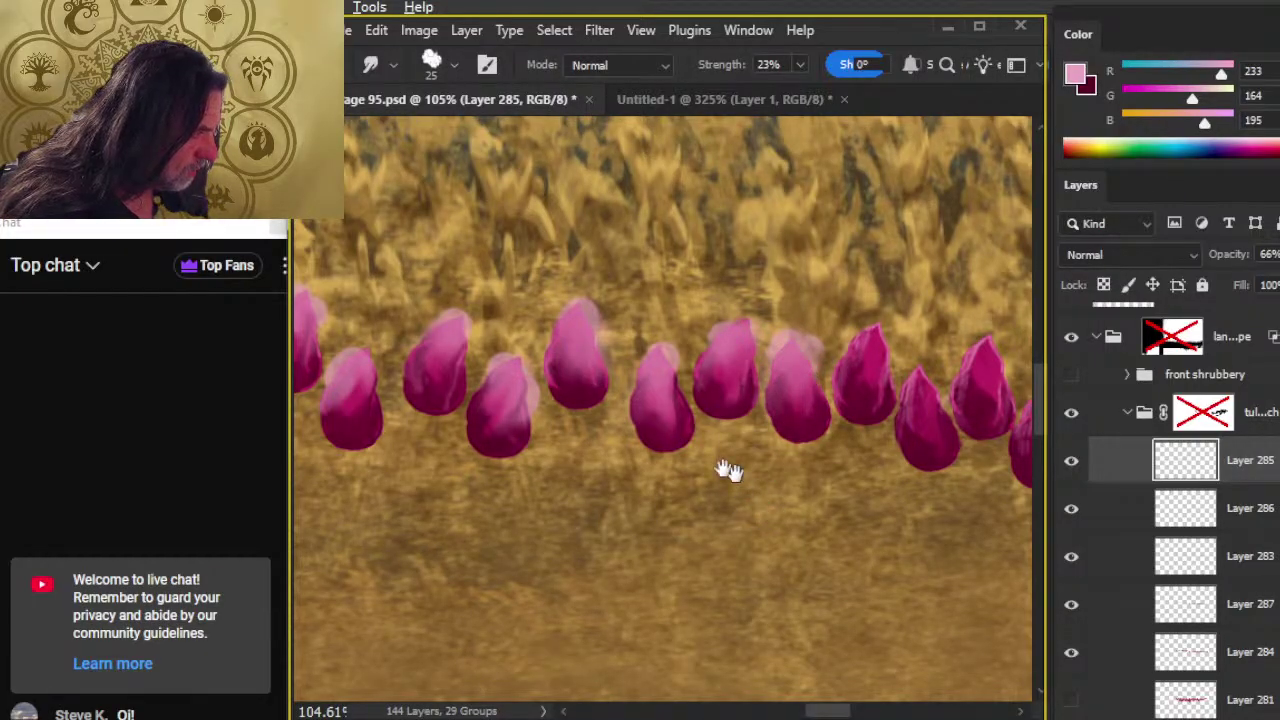
- Highlight the next high tulip and the low tulip to its right with light pink, smudging each into the petals
{"action": "left_click_drag", "start_coordinate": [728, 472], "coordinate": [551, 432]}
{"action": "key", "text": "b"}
{"action": "key", "text": "r"}
{"action": "mouse_move", "coordinate": [702, 296]}
{"action": "left_mouse_down"}
{"action": "mouse_move", "coordinate": [692, 325]}
{"action": "mouse_move", "coordinate": [671, 325]}
{"action": "mouse_move", "coordinate": [697, 310]}
{"action": "mouse_move", "coordinate": [672, 344]}
{"action": "mouse_move", "coordinate": [707, 323]}
{"action": "left_mouse_up"}
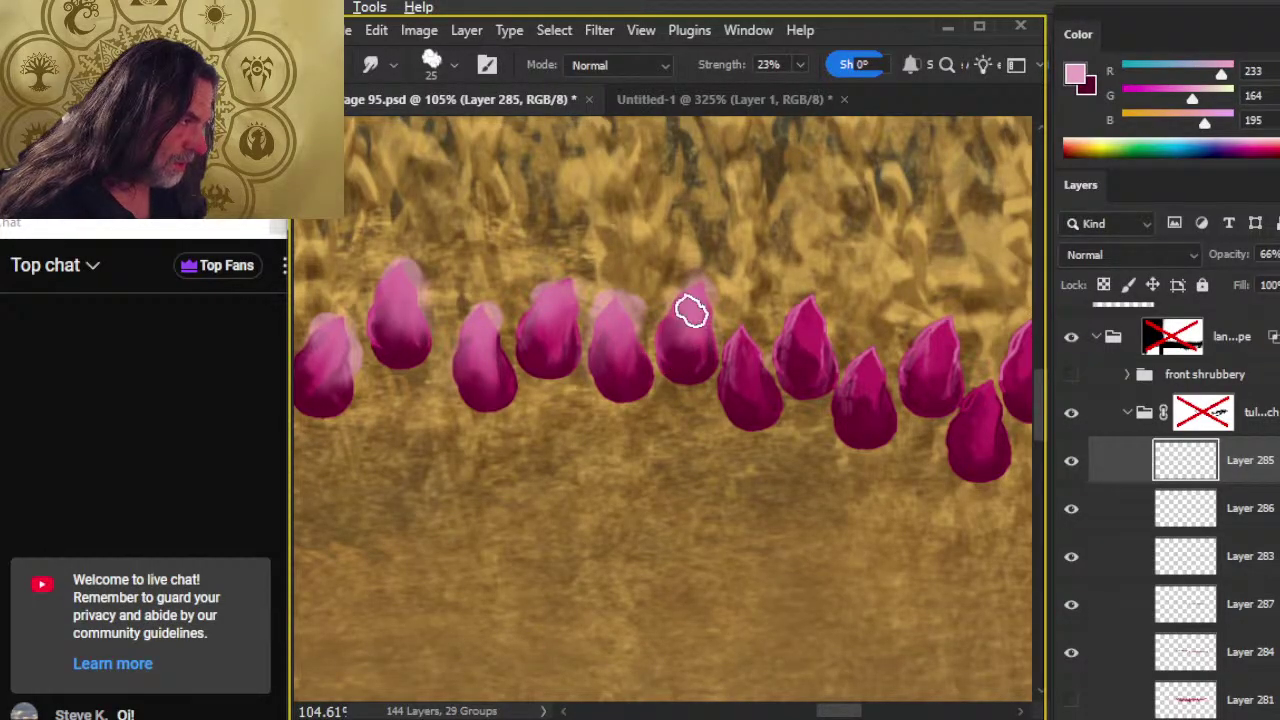
{"action": "key", "text": "b"}
{"action": "left_click", "coordinate": [737, 338]}
{"action": "key", "text": "r"}
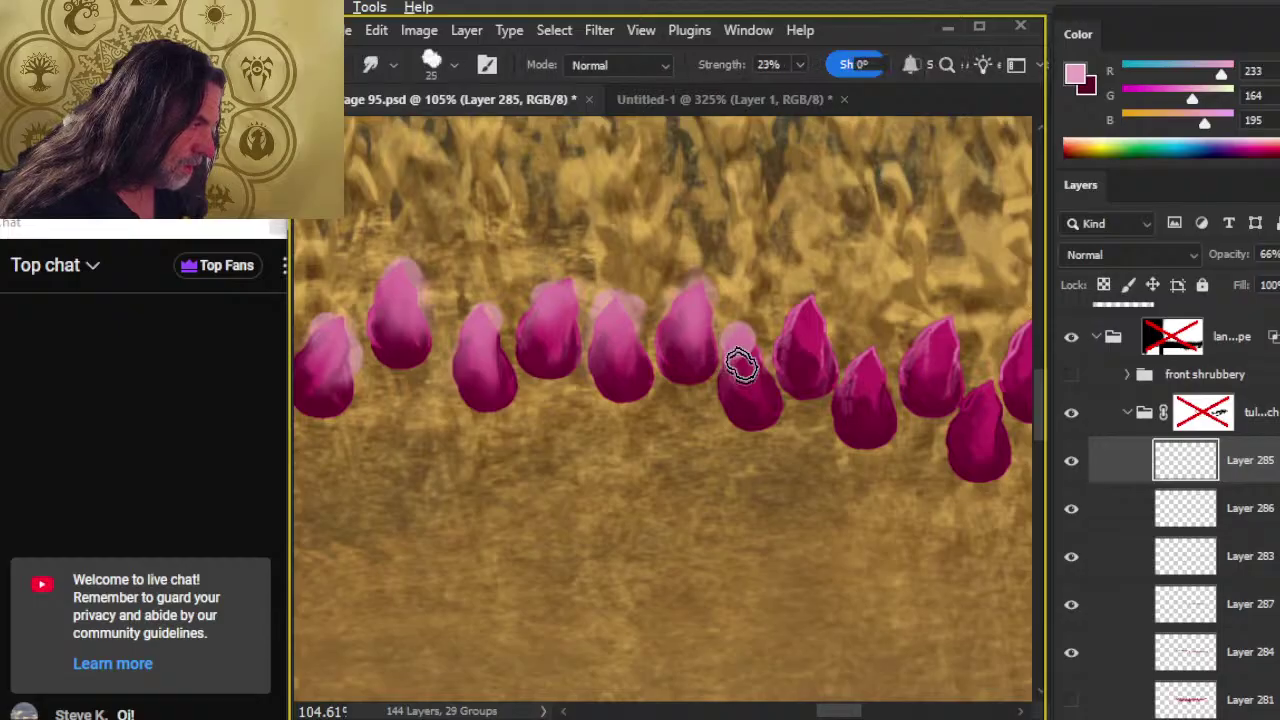
{"action": "mouse_move", "coordinate": [763, 360]}
{"action": "left_mouse_down"}
{"action": "mouse_move", "coordinate": [737, 386]}
{"action": "mouse_move", "coordinate": [734, 443]}
{"action": "mouse_move", "coordinate": [660, 433]}
{"action": "left_mouse_up"}
- Dab light pink on the higher tulip to the right of the last low one and smudge it downwards
{"action": "key", "text": "b"}
{"action": "left_click", "coordinate": [708, 345]}
{"action": "key", "text": "r"}
{"action": "mouse_move", "coordinate": [711, 391]}
{"action": "left_mouse_down"}
{"action": "mouse_move", "coordinate": [683, 391]}
{"action": "mouse_move", "coordinate": [707, 345]}
{"action": "left_mouse_up"}
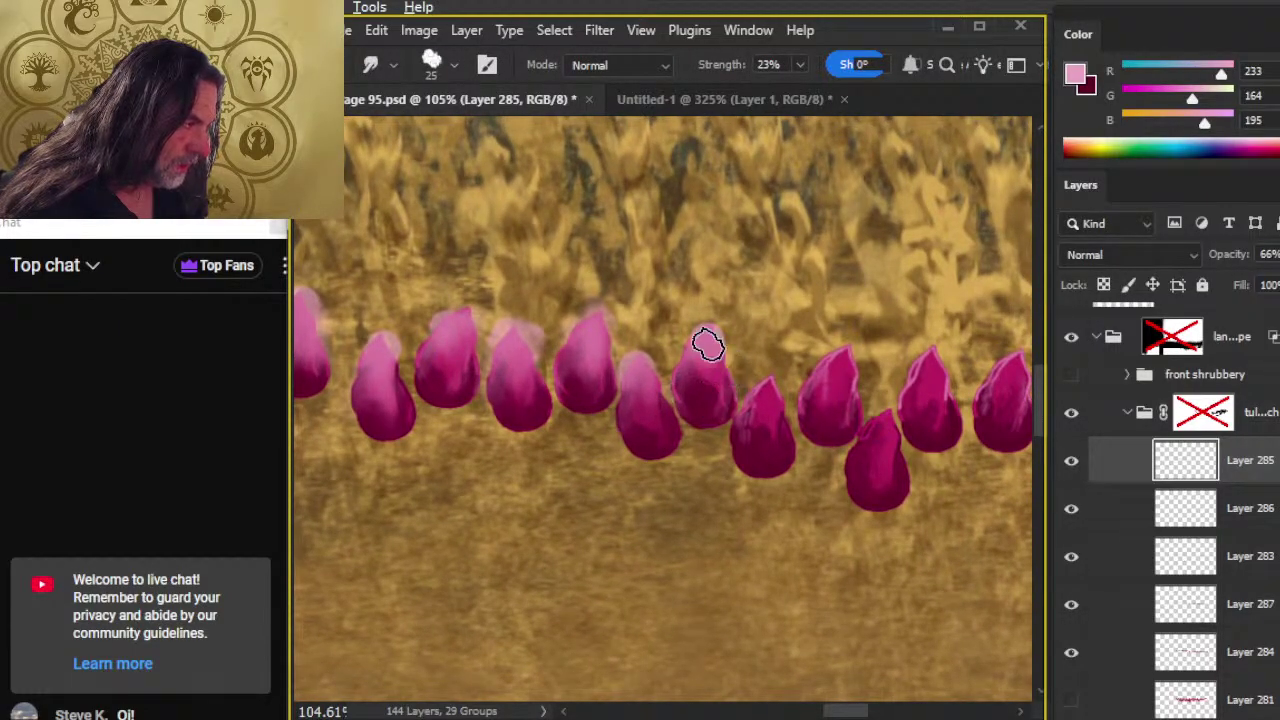
{"action": "mouse_move", "coordinate": [711, 399]}
{"action": "left_mouse_down"}
{"action": "mouse_move", "coordinate": [703, 348]}
{"action": "mouse_move", "coordinate": [714, 394]}
{"action": "mouse_move", "coordinate": [711, 369]}
{"action": "mouse_move", "coordinate": [745, 371]}
{"action": "mouse_move", "coordinate": [757, 407]}
{"action": "mouse_move", "coordinate": [776, 383]}
{"action": "mouse_move", "coordinate": [787, 441]}
{"action": "mouse_move", "coordinate": [775, 471]}
{"action": "left_mouse_up"}
- Dab light pink on the tip of the next lower tulip to the right and blend it
{"action": "key", "text": "b"}
{"action": "left_click", "coordinate": [760, 385]}
{"action": "key", "text": "r"}
{"action": "left_click_drag", "start_coordinate": [800, 518], "coordinate": [629, 549]}
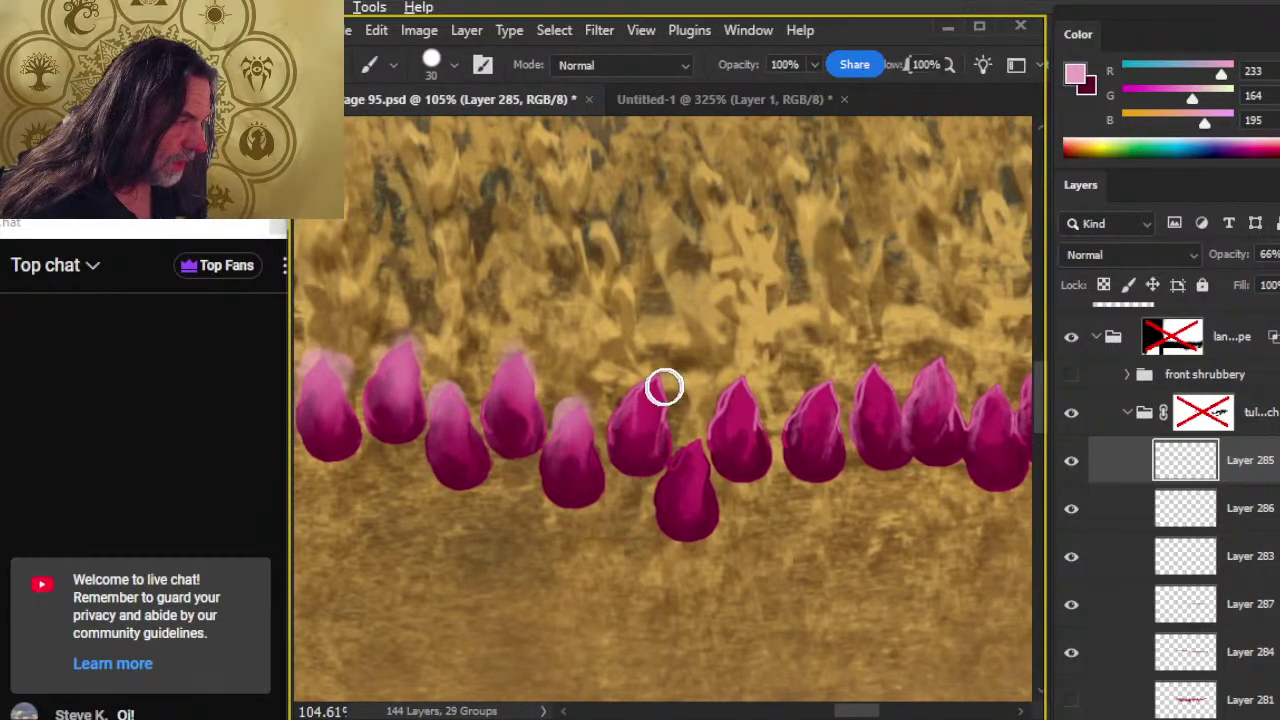
- Paint light pink on the tips of the two tulips flanking the low-hanging one and smudge them
{"action": "mouse_move", "coordinate": [663, 383]}
{"action": "left_mouse_down"}
{"action": "mouse_move", "coordinate": [623, 417]}
{"action": "mouse_move", "coordinate": [660, 400]}
{"action": "left_mouse_up"}
{"action": "key", "text": "b"}
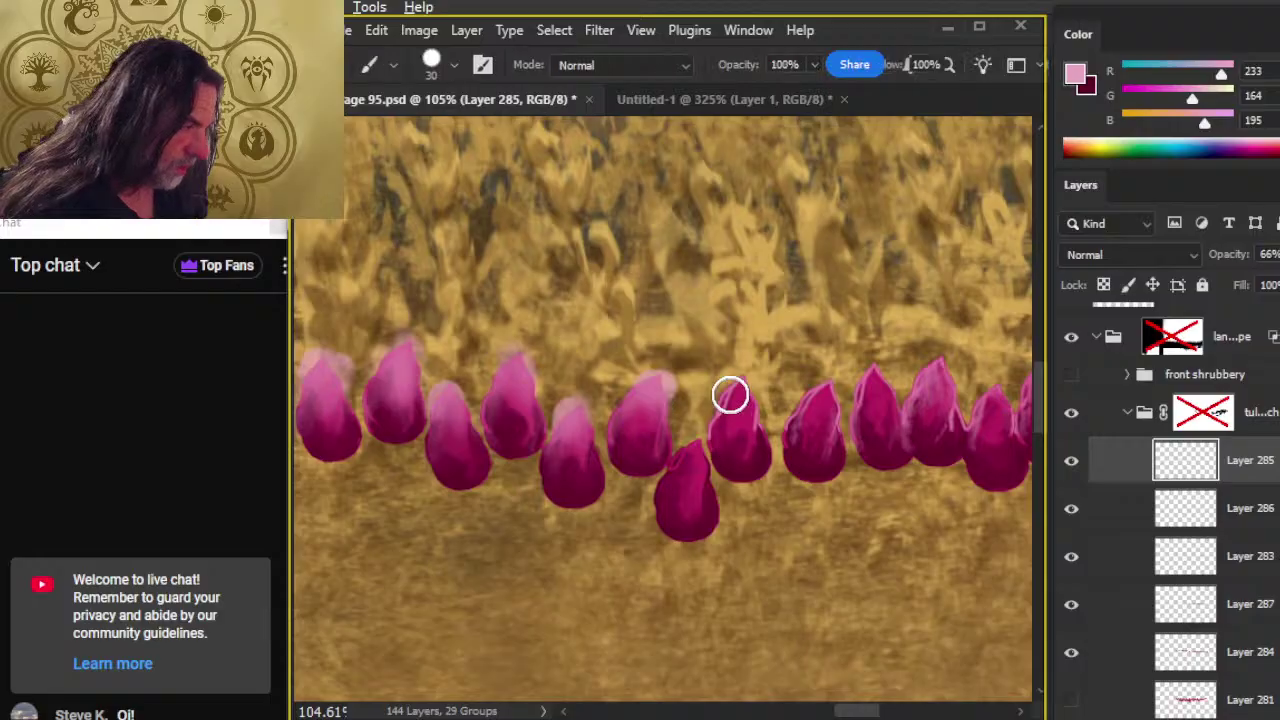
{"action": "left_click", "coordinate": [731, 389]}
{"action": "key", "text": "r"}
- Dab light pink on the tip of the low-hanging tulip between them and smudge it down its centre
{"action": "key", "text": "b"}
{"action": "left_click", "coordinate": [689, 449]}
{"action": "key", "text": "r"}
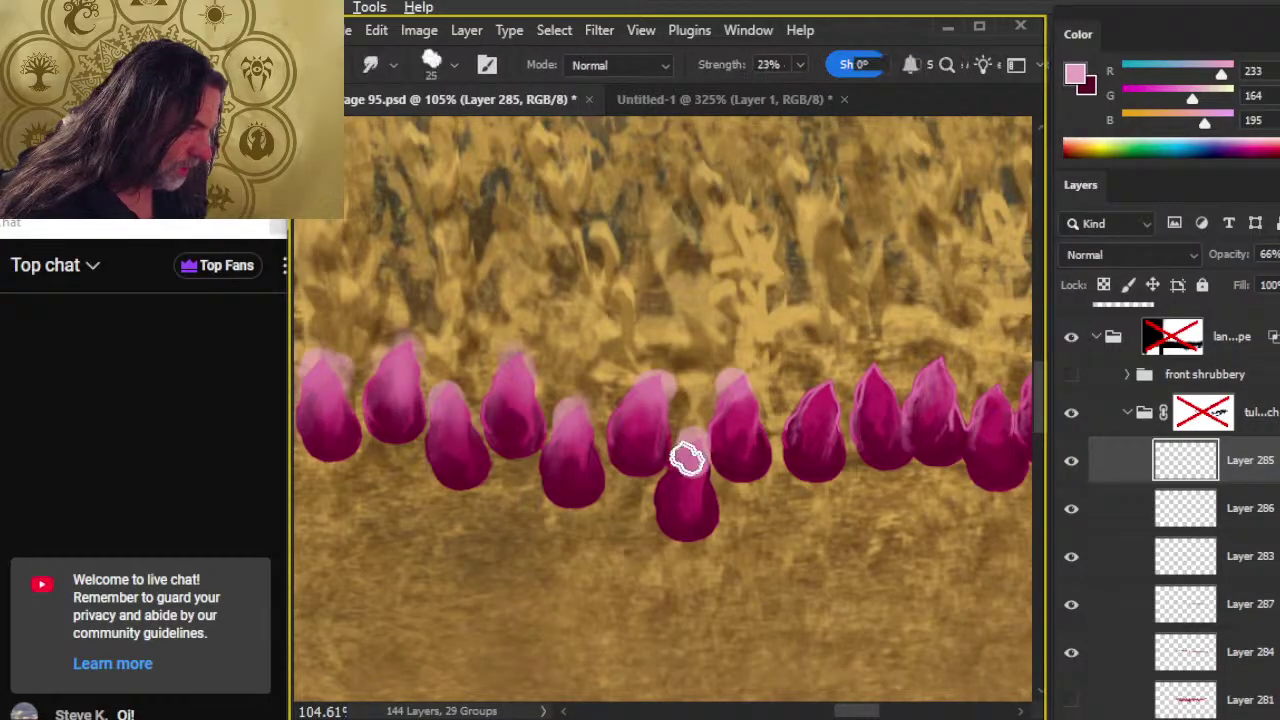
{"action": "mouse_move", "coordinate": [689, 457]}
{"action": "left_mouse_down"}
{"action": "mouse_move", "coordinate": [667, 497]}
{"action": "mouse_move", "coordinate": [698, 503]}
{"action": "left_mouse_up"}
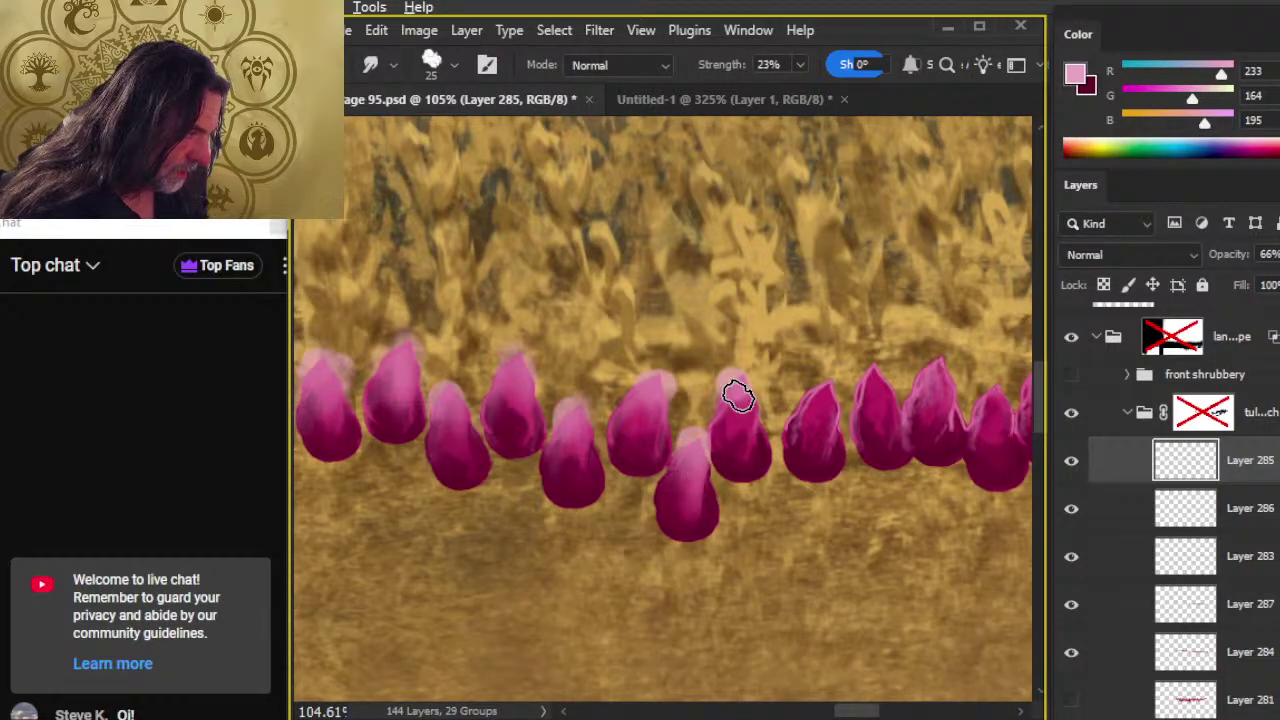
- Add more light pink to the tulip right of the low-hanging one and smudge it into the petals
{"action": "key", "text": "b"}
{"action": "left_click", "coordinate": [750, 412]}
{"action": "key", "text": "r"}
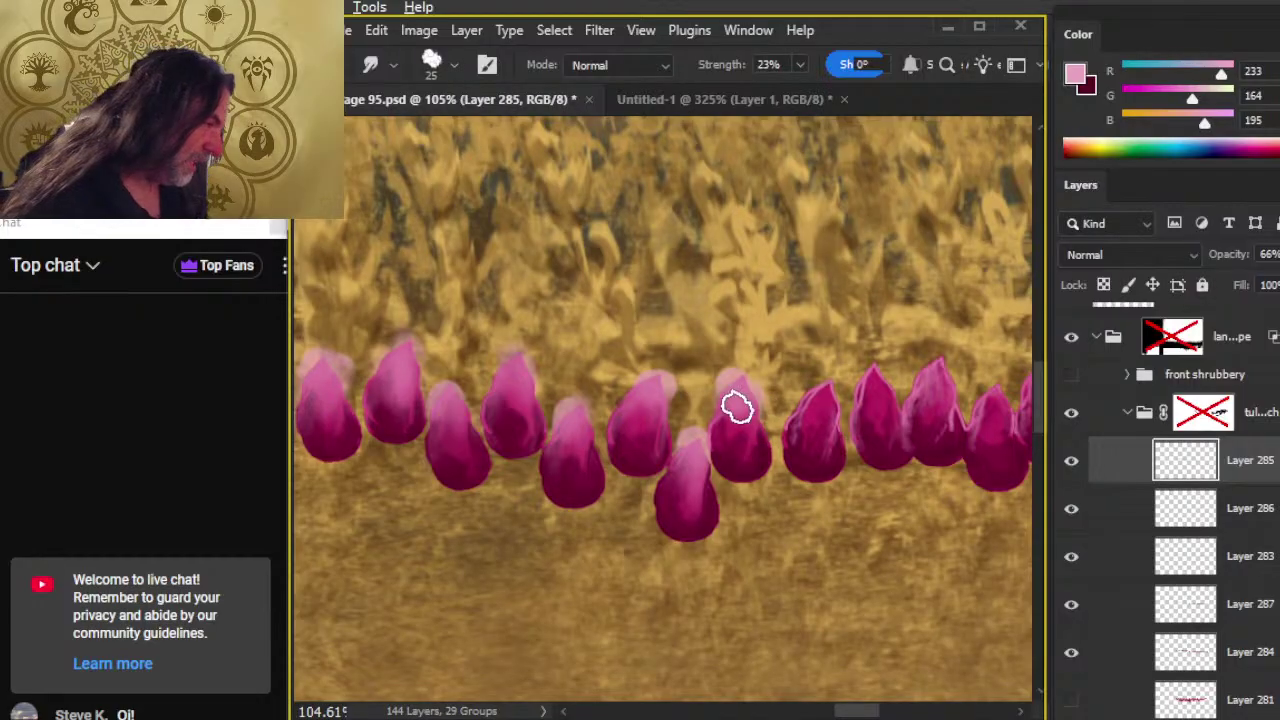
{"action": "mouse_move", "coordinate": [742, 402]}
{"action": "left_mouse_down"}
{"action": "mouse_move", "coordinate": [672, 514]}
{"action": "mouse_move", "coordinate": [503, 529]}
{"action": "left_mouse_up"}
- Dab light pink on the tips of the next two tulips to the right and smudge each highlight downwards
{"action": "key", "text": "b"}
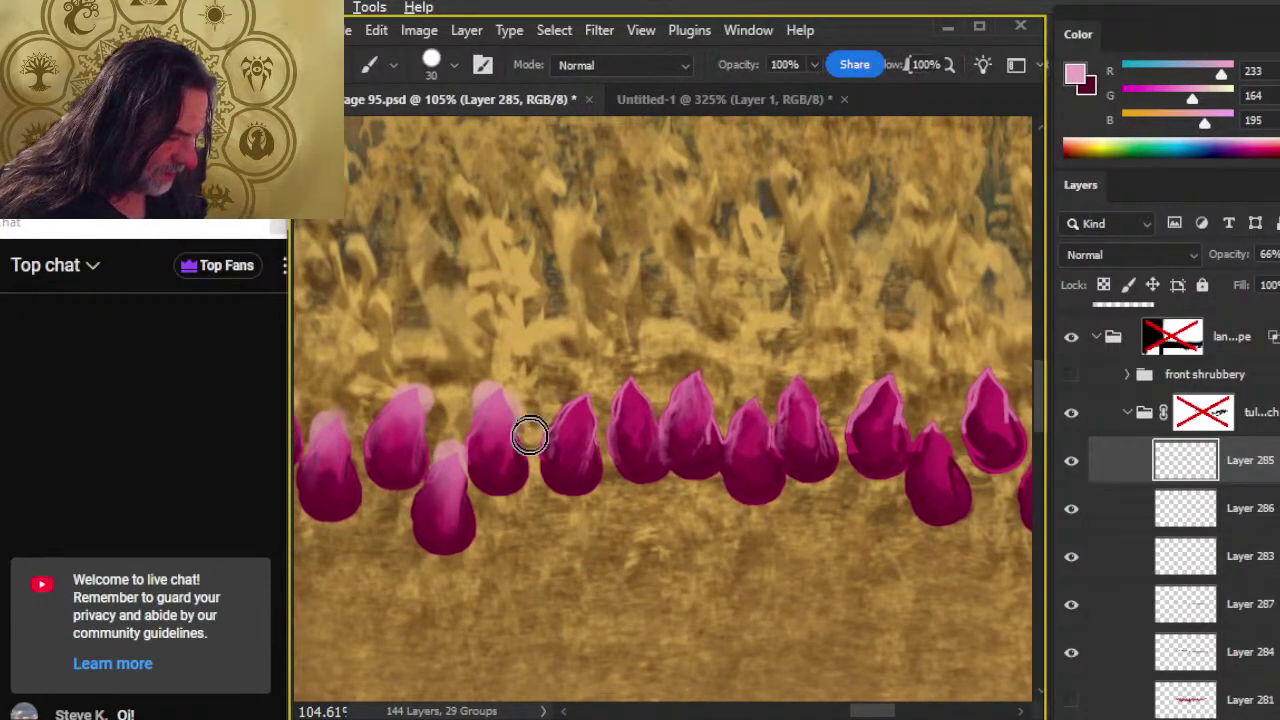
{"action": "left_click", "coordinate": [584, 407]}
{"action": "key", "text": "r"}
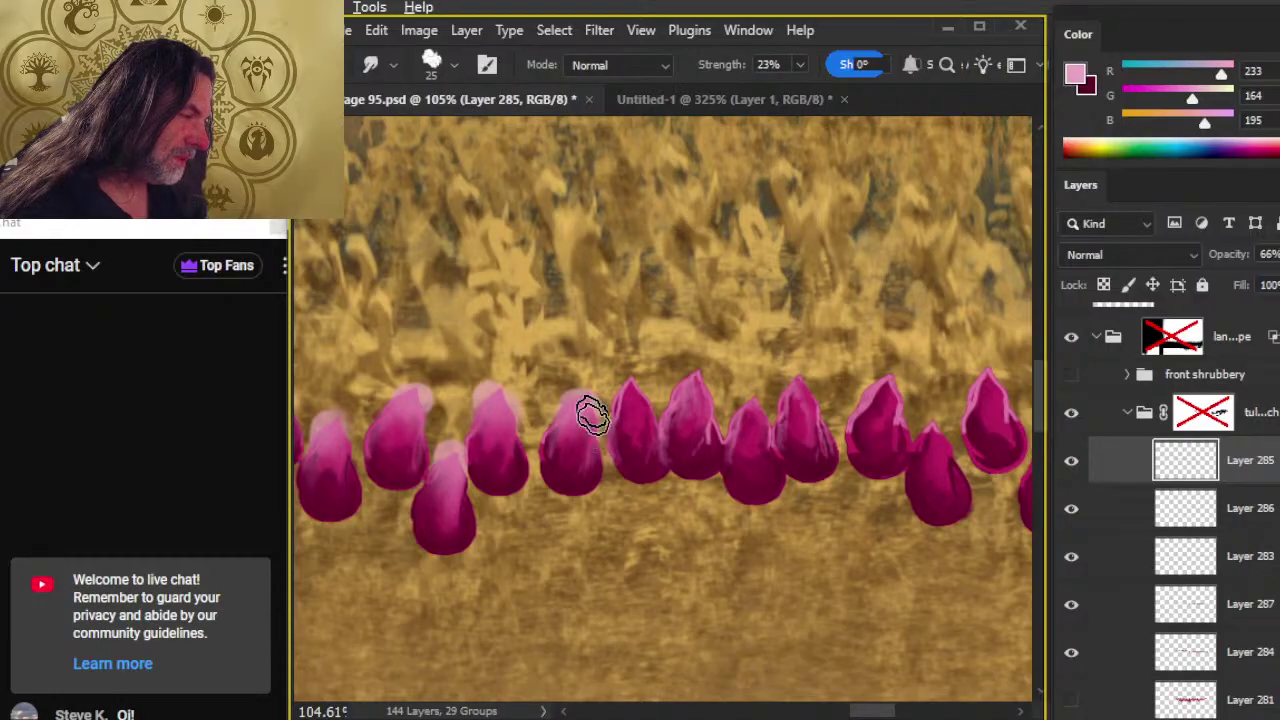
{"action": "key", "text": "b"}
{"action": "left_click", "coordinate": [640, 398]}
{"action": "key", "text": "r"}
{"action": "left_click_drag", "start_coordinate": [626, 400], "coordinate": [643, 431]}
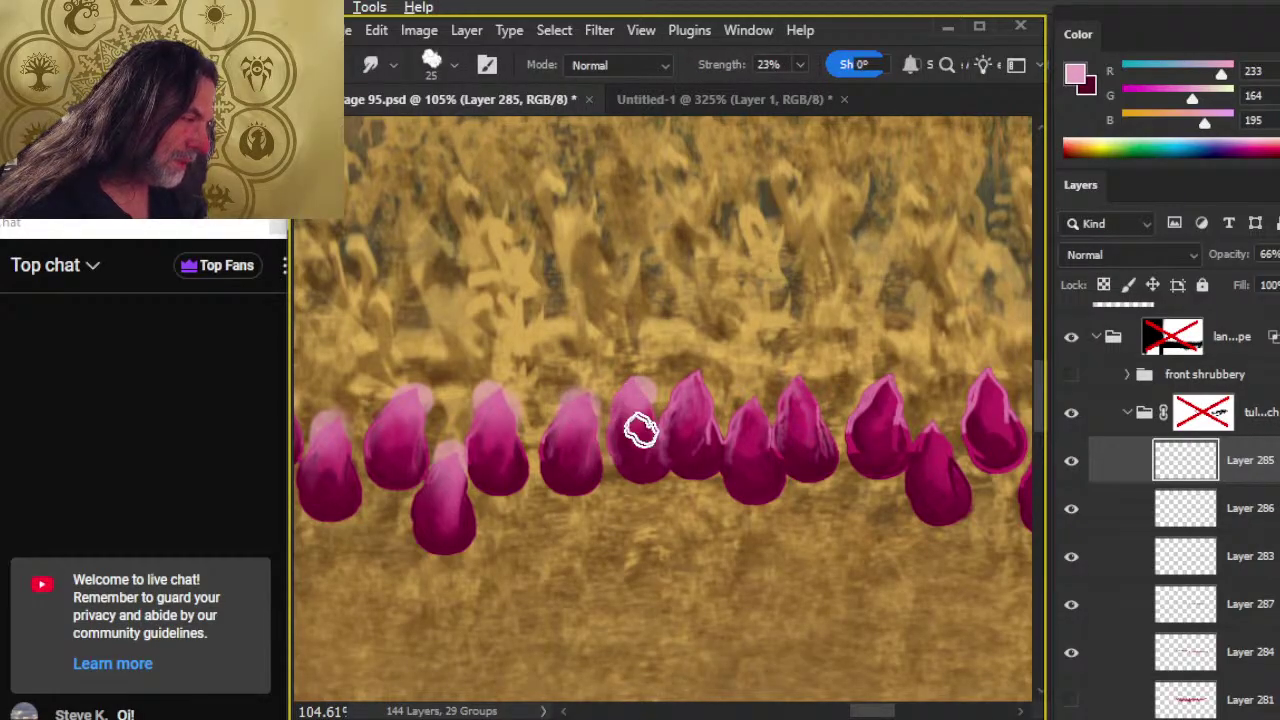
- Dab light pink on the tips of the next three tulips in the central cluster and smudge each highlight downwards
{"action": "key", "text": "b"}
{"action": "key", "text": "r"}
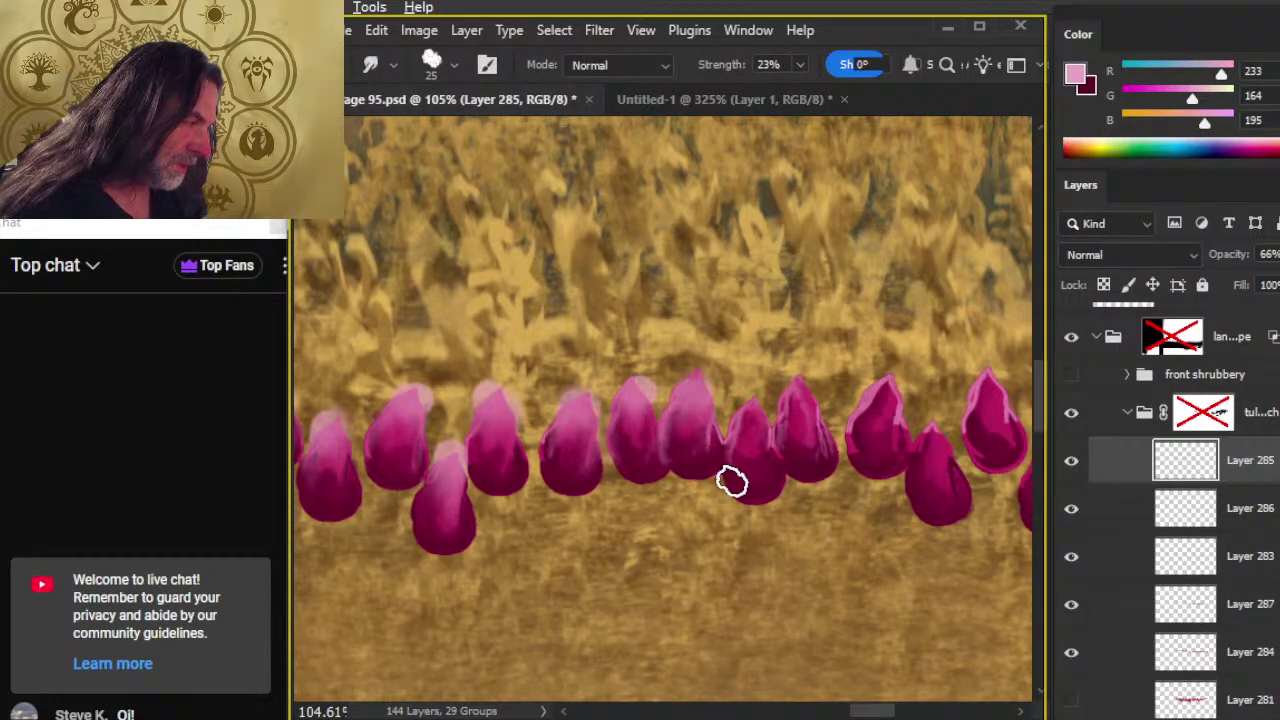
{"action": "left_click_drag", "start_coordinate": [731, 480], "coordinate": [522, 529]}
{"action": "key", "text": "b"}
{"action": "left_click", "coordinate": [549, 434]}
{"action": "key", "text": "r"}
{"action": "mouse_move", "coordinate": [551, 437]}
{"action": "left_mouse_down"}
{"action": "mouse_move", "coordinate": [540, 472]}
{"action": "mouse_move", "coordinate": [566, 484]}
{"action": "mouse_move", "coordinate": [549, 459]}
{"action": "mouse_move", "coordinate": [586, 471]}
{"action": "left_mouse_up"}
{"action": "key", "text": "b"}
{"action": "left_click", "coordinate": [606, 414]}
{"action": "key", "text": "r"}
{"action": "mouse_move", "coordinate": [606, 414]}
{"action": "left_mouse_down"}
{"action": "mouse_move", "coordinate": [600, 429]}
{"action": "mouse_move", "coordinate": [637, 455]}
{"action": "left_mouse_up"}
- Paint light pink on the upright tulip right of the cluster and its lower neighbour, and smudge both highlights into the petals
{"action": "key", "text": "b"}
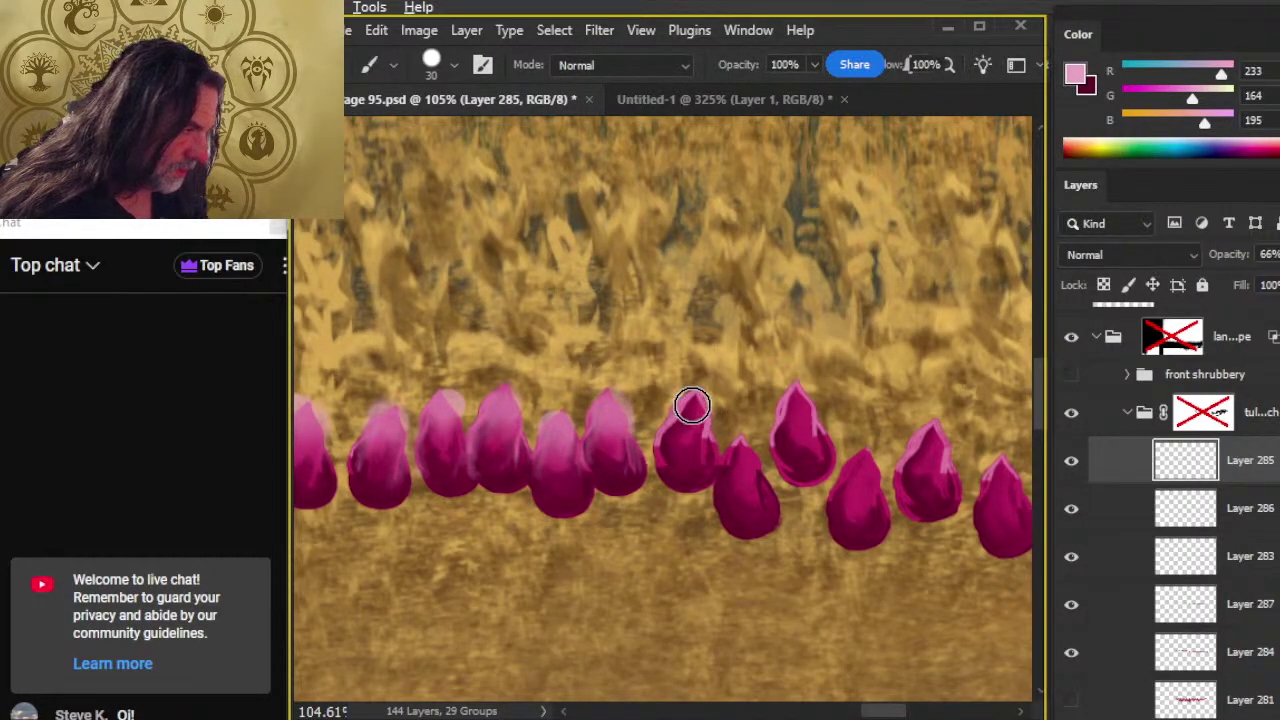
{"action": "mouse_move", "coordinate": [689, 409]}
{"action": "left_mouse_down"}
{"action": "mouse_move", "coordinate": [687, 467]}
{"action": "mouse_move", "coordinate": [701, 459]}
{"action": "mouse_move", "coordinate": [690, 424]}
{"action": "mouse_move", "coordinate": [710, 412]}
{"action": "mouse_move", "coordinate": [698, 464]}
{"action": "mouse_move", "coordinate": [689, 412]}
{"action": "mouse_move", "coordinate": [741, 471]}
{"action": "left_mouse_up"}
{"action": "key", "text": "r"}
{"action": "key", "text": "b"}
{"action": "key", "text": "r"}
{"action": "left_click_drag", "start_coordinate": [763, 515], "coordinate": [757, 471]}
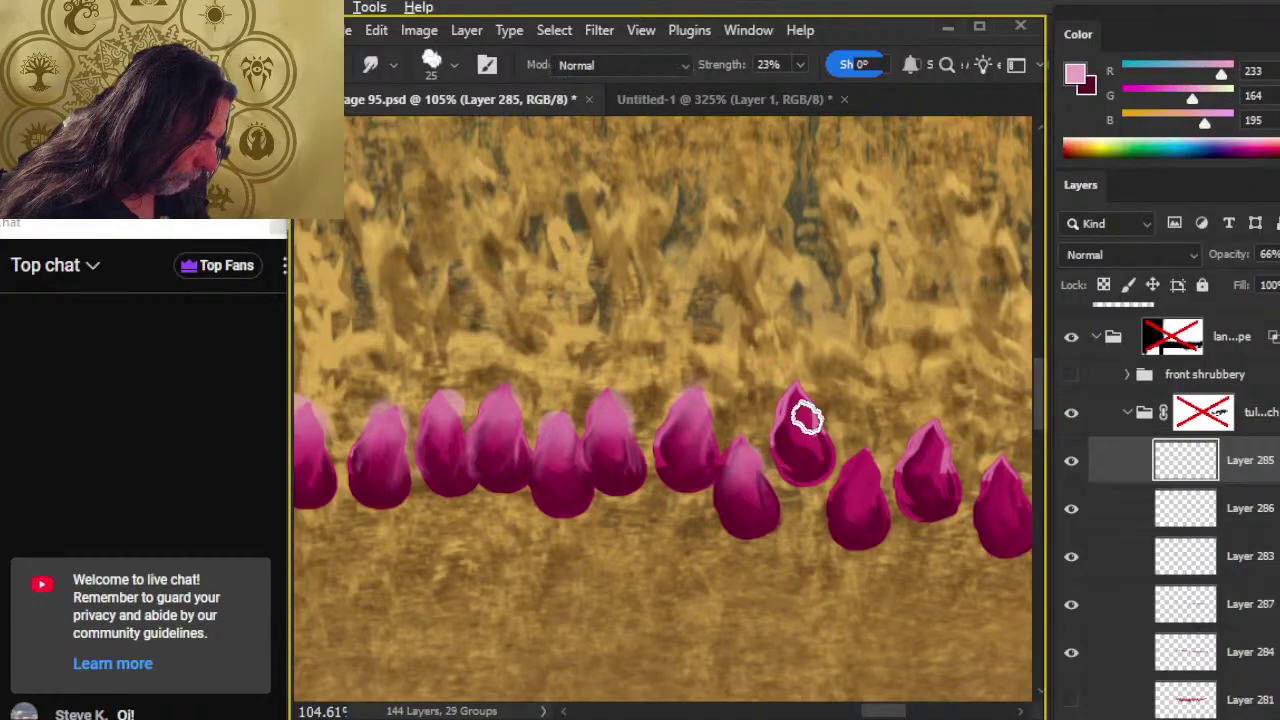
- Paint light pink on the next high tulip and the lower one beside it, undo the unwanted strokes, and smudge both highlights
{"action": "key", "text": "b"}
{"action": "mouse_move", "coordinate": [806, 417]}
{"action": "left_mouse_down"}
{"action": "mouse_move", "coordinate": [781, 440]}
{"action": "mouse_move", "coordinate": [819, 424]}
{"action": "mouse_move", "coordinate": [815, 457]}
{"action": "mouse_move", "coordinate": [790, 416]}
{"action": "mouse_move", "coordinate": [821, 410]}
{"action": "mouse_move", "coordinate": [825, 450]}
{"action": "mouse_move", "coordinate": [790, 499]}
{"action": "mouse_move", "coordinate": [562, 462]}
{"action": "mouse_move", "coordinate": [670, 411]}
{"action": "mouse_move", "coordinate": [663, 456]}
{"action": "mouse_move", "coordinate": [678, 419]}
{"action": "mouse_move", "coordinate": [661, 450]}
{"action": "left_mouse_up"}
{"action": "key", "text": "ctrl+z"}
{"action": "key", "text": "r"}
{"action": "key", "text": "b"}
{"action": "key", "text": "ctrl+z"}
{"action": "key", "text": "r"}
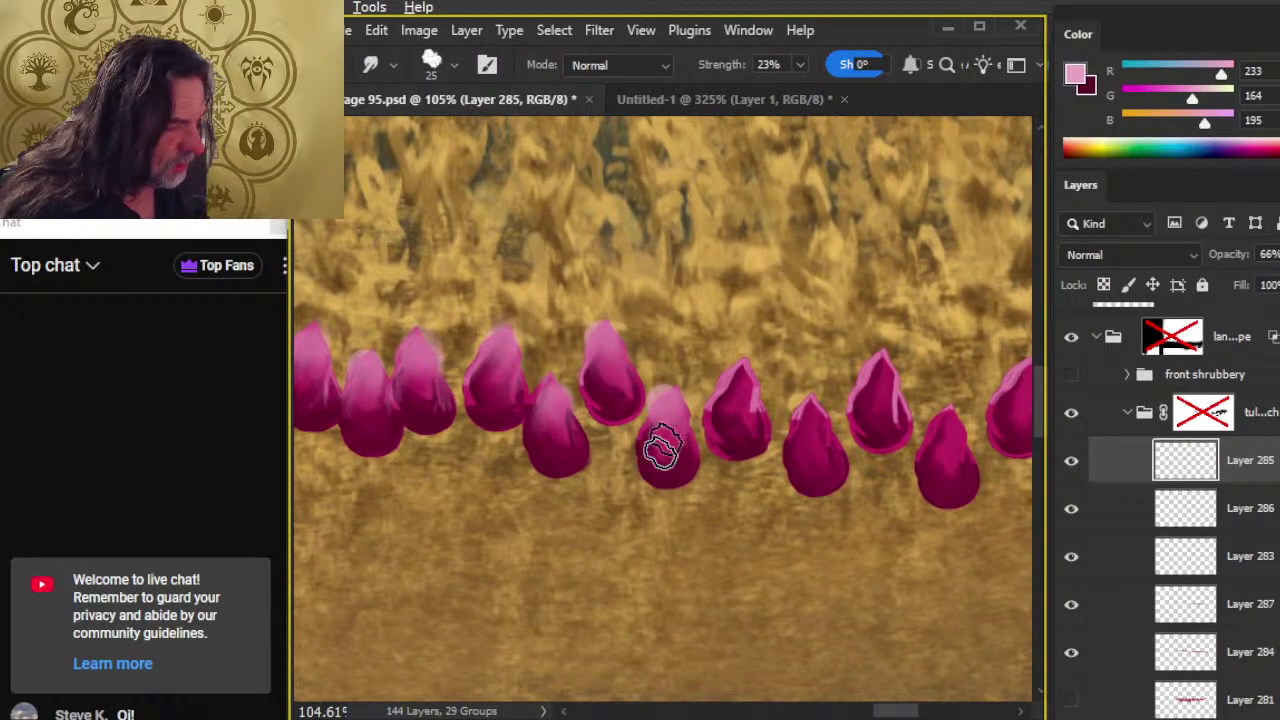
- Paint light pink on the next tulip to the right, undo the excess paint, and smudge the highlight down its petals
{"action": "key", "text": "b"}
{"action": "mouse_move", "coordinate": [743, 374]}
{"action": "left_mouse_down"}
{"action": "mouse_move", "coordinate": [725, 406]}
{"action": "mouse_move", "coordinate": [740, 407]}
{"action": "mouse_move", "coordinate": [743, 437]}
{"action": "left_mouse_up"}
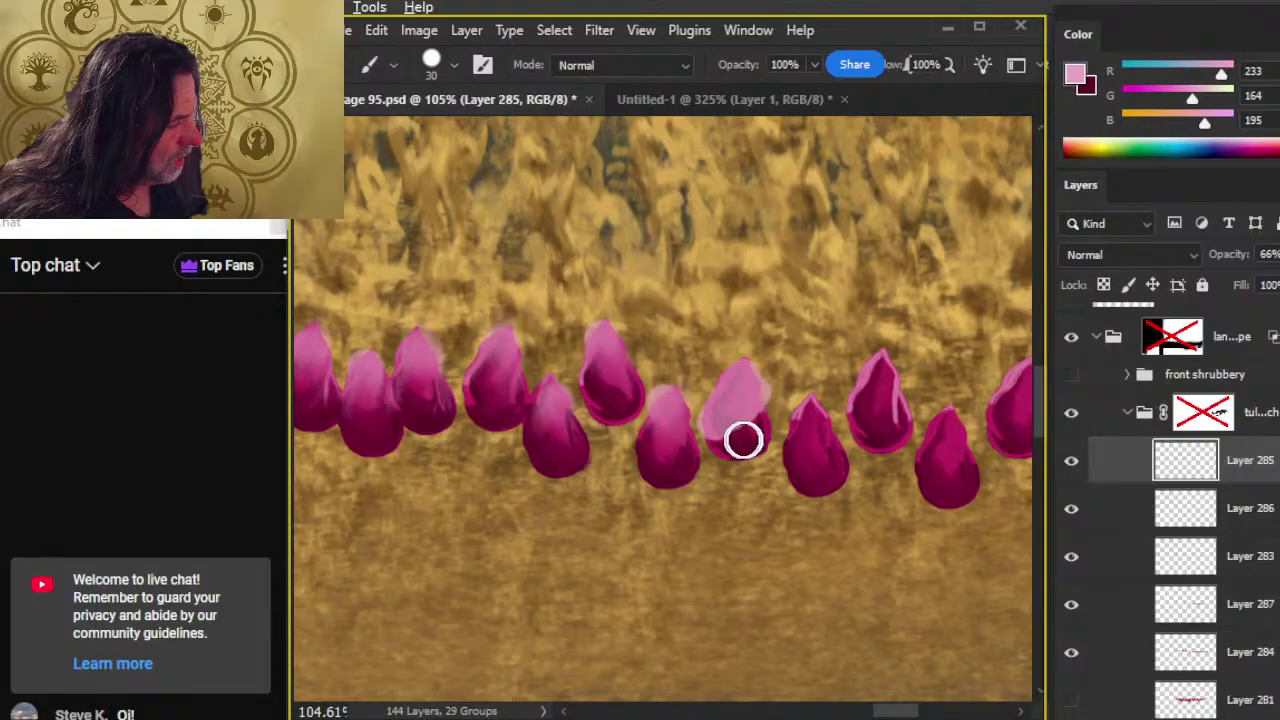
{"action": "key", "text": "ctrl+z"}
{"action": "key", "text": "r"}
{"action": "left_click_drag", "start_coordinate": [740, 392], "coordinate": [737, 434]}
- Dab light pink on the following low tulip and the taller one beside it, and smudge both highlights downwards
{"action": "mouse_move", "coordinate": [797, 491]}
{"action": "left_mouse_down"}
{"action": "mouse_move", "coordinate": [534, 481]}
{"action": "mouse_move", "coordinate": [539, 471]}
{"action": "left_mouse_up"}
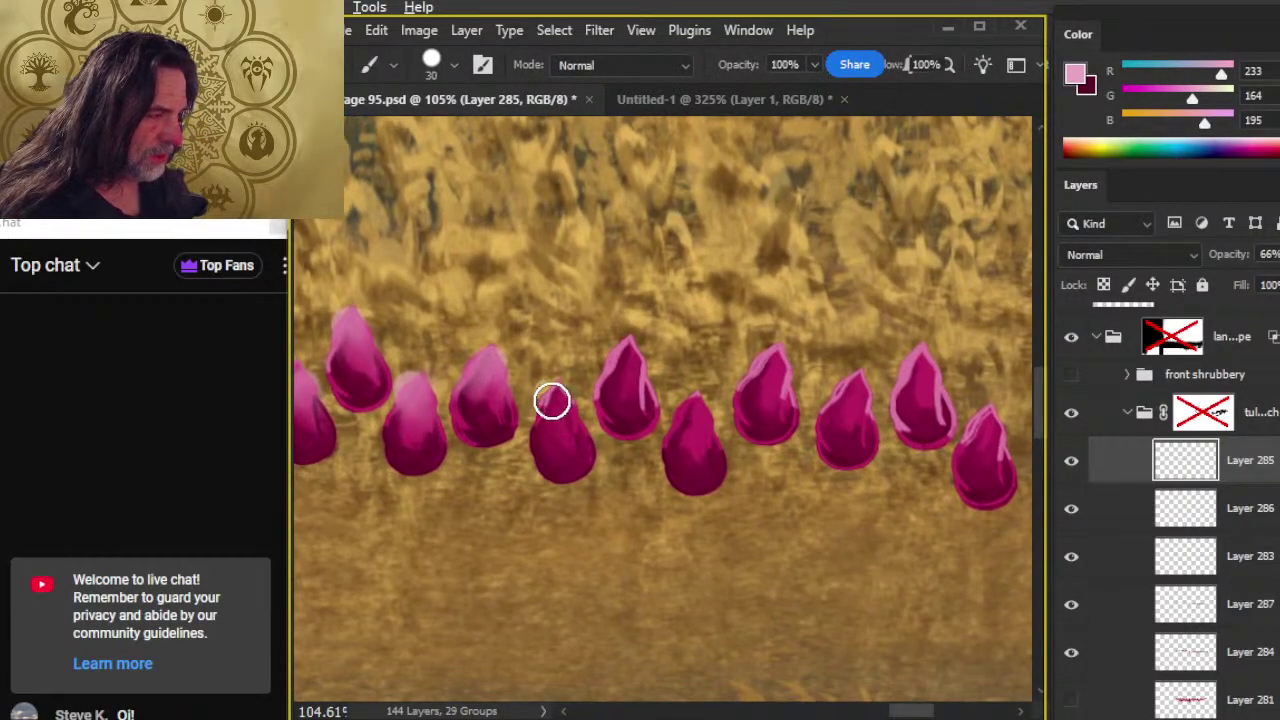
{"action": "mouse_move", "coordinate": [551, 400]}
{"action": "left_mouse_down"}
{"action": "mouse_move", "coordinate": [563, 452]}
{"action": "mouse_move", "coordinate": [548, 402]}
{"action": "mouse_move", "coordinate": [541, 446]}
{"action": "mouse_move", "coordinate": [573, 411]}
{"action": "left_mouse_up"}
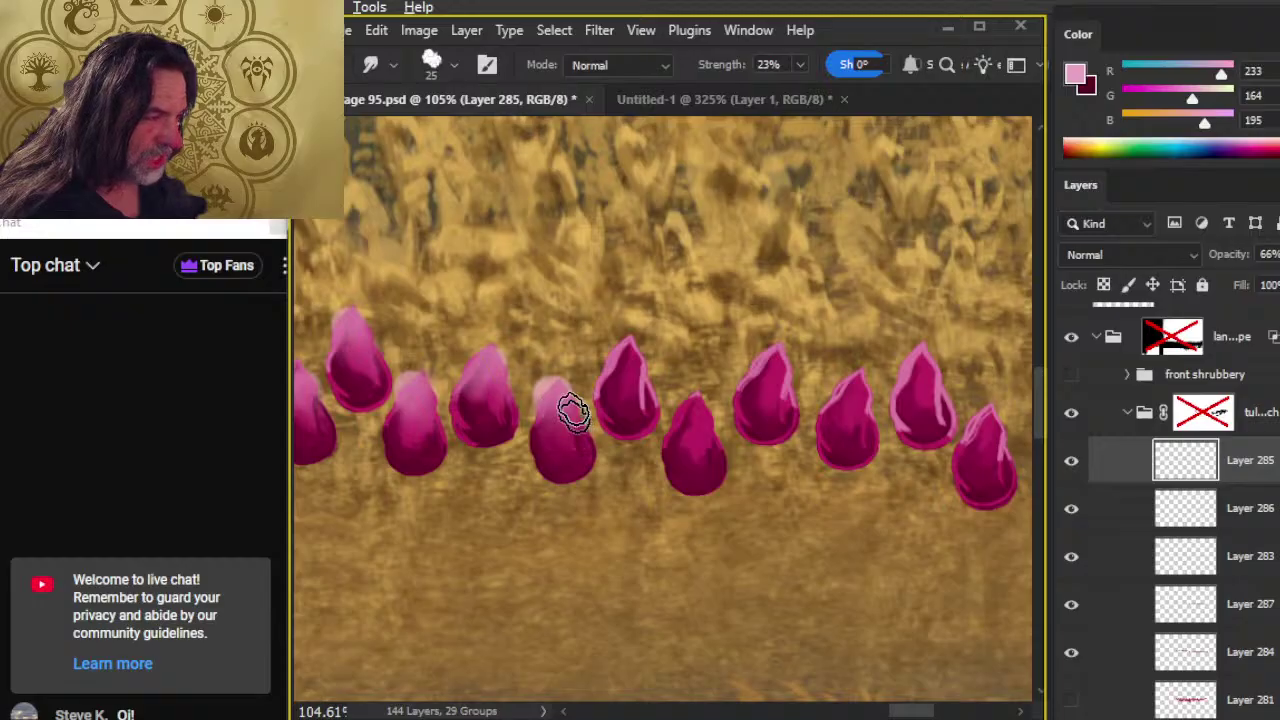
{"action": "mouse_move", "coordinate": [629, 377]}
{"action": "left_mouse_down"}
{"action": "mouse_move", "coordinate": [634, 400]}
{"action": "mouse_move", "coordinate": [614, 374]}
{"action": "mouse_move", "coordinate": [644, 400]}
{"action": "mouse_move", "coordinate": [629, 348]}
{"action": "left_mouse_up"}
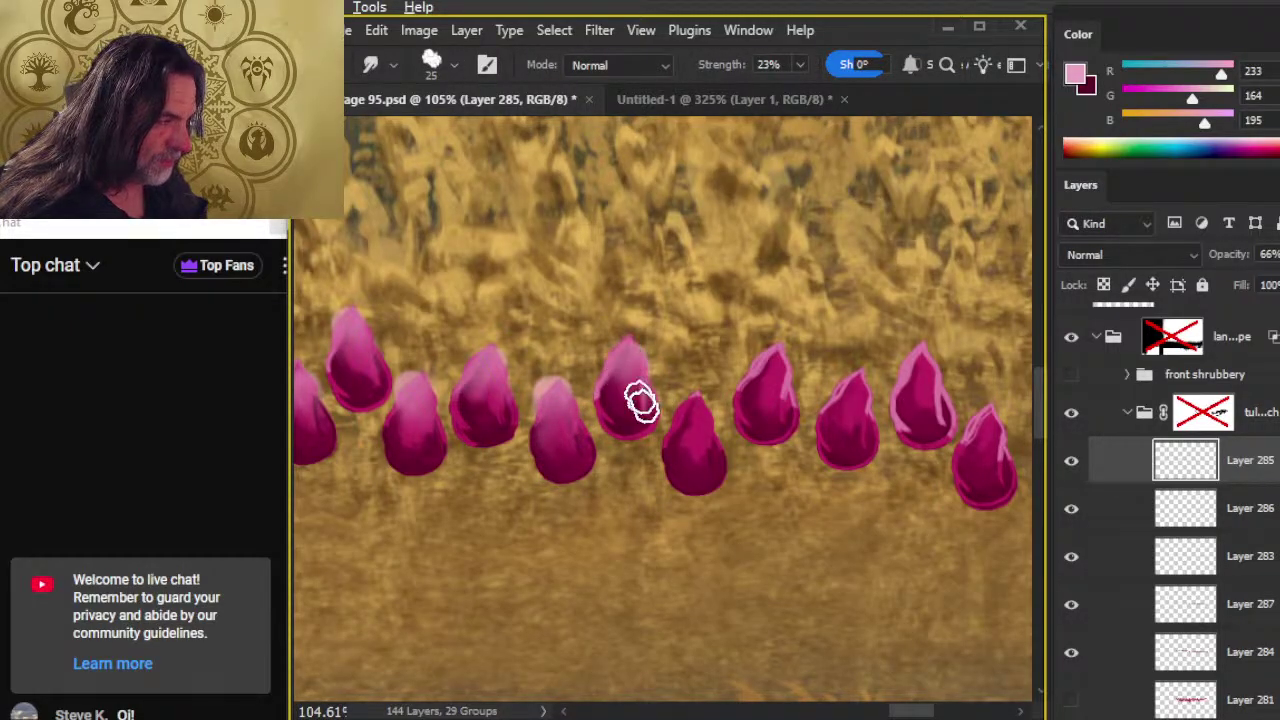
- Paint light pink on the tips of the last five tulips at the row's right end and smudge the highlights down
{"action": "mouse_move", "coordinate": [640, 402]}
{"action": "left_mouse_down"}
{"action": "mouse_move", "coordinate": [678, 443]}
{"action": "mouse_move", "coordinate": [679, 415]}
{"action": "mouse_move", "coordinate": [677, 428]}
{"action": "mouse_move", "coordinate": [705, 408]}
{"action": "mouse_move", "coordinate": [670, 440]}
{"action": "mouse_move", "coordinate": [700, 432]}
{"action": "mouse_move", "coordinate": [707, 449]}
{"action": "mouse_move", "coordinate": [677, 451]}
{"action": "mouse_move", "coordinate": [614, 583]}
{"action": "left_mouse_up"}
{"action": "key", "text": "b"}
{"action": "mouse_move", "coordinate": [656, 398]}
{"action": "left_mouse_down"}
{"action": "mouse_move", "coordinate": [643, 425]}
{"action": "mouse_move", "coordinate": [649, 451]}
{"action": "mouse_move", "coordinate": [638, 416]}
{"action": "mouse_move", "coordinate": [640, 442]}
{"action": "mouse_move", "coordinate": [661, 459]}
{"action": "mouse_move", "coordinate": [644, 415]}
{"action": "mouse_move", "coordinate": [618, 459]}
{"action": "mouse_move", "coordinate": [649, 468]}
{"action": "mouse_move", "coordinate": [633, 448]}
{"action": "mouse_move", "coordinate": [636, 482]}
{"action": "left_mouse_up"}
{"action": "key", "text": "r"}
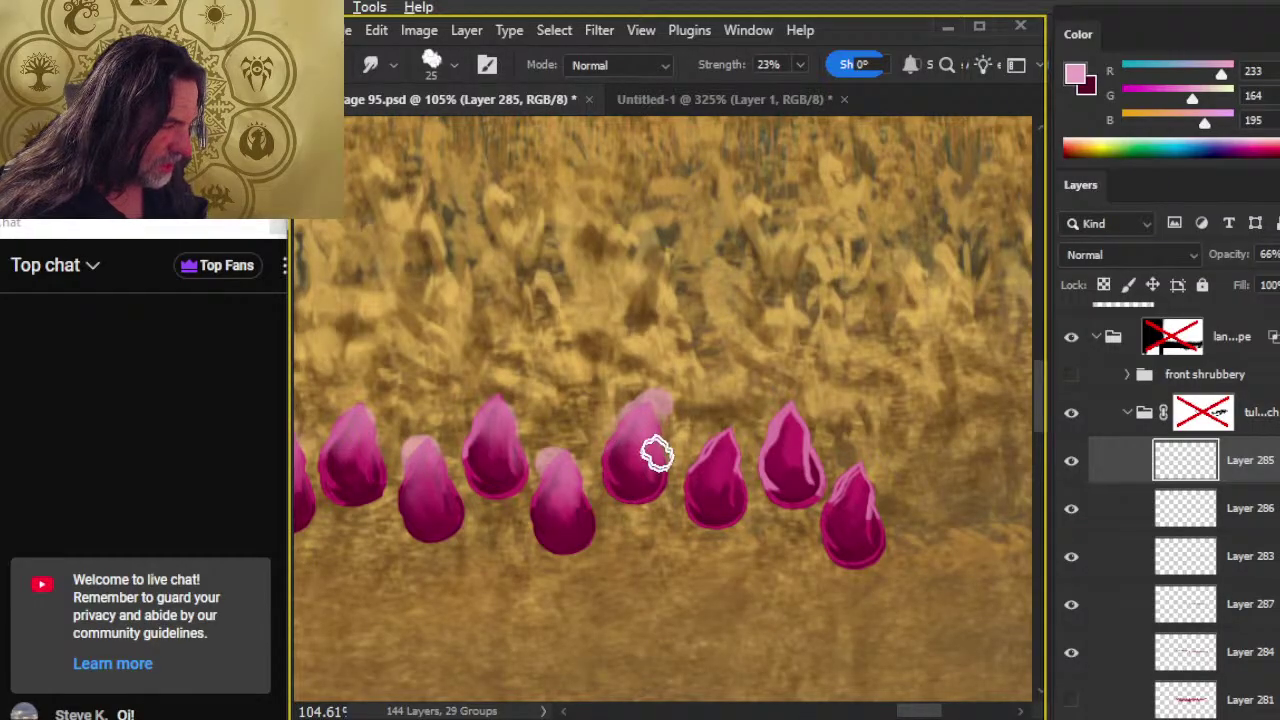
{"action": "mouse_move", "coordinate": [722, 440]}
{"action": "left_mouse_down"}
{"action": "mouse_move", "coordinate": [717, 488]}
{"action": "mouse_move", "coordinate": [689, 474]}
{"action": "mouse_move", "coordinate": [723, 458]}
{"action": "mouse_move", "coordinate": [736, 491]}
{"action": "mouse_move", "coordinate": [729, 446]}
{"action": "left_mouse_up"}
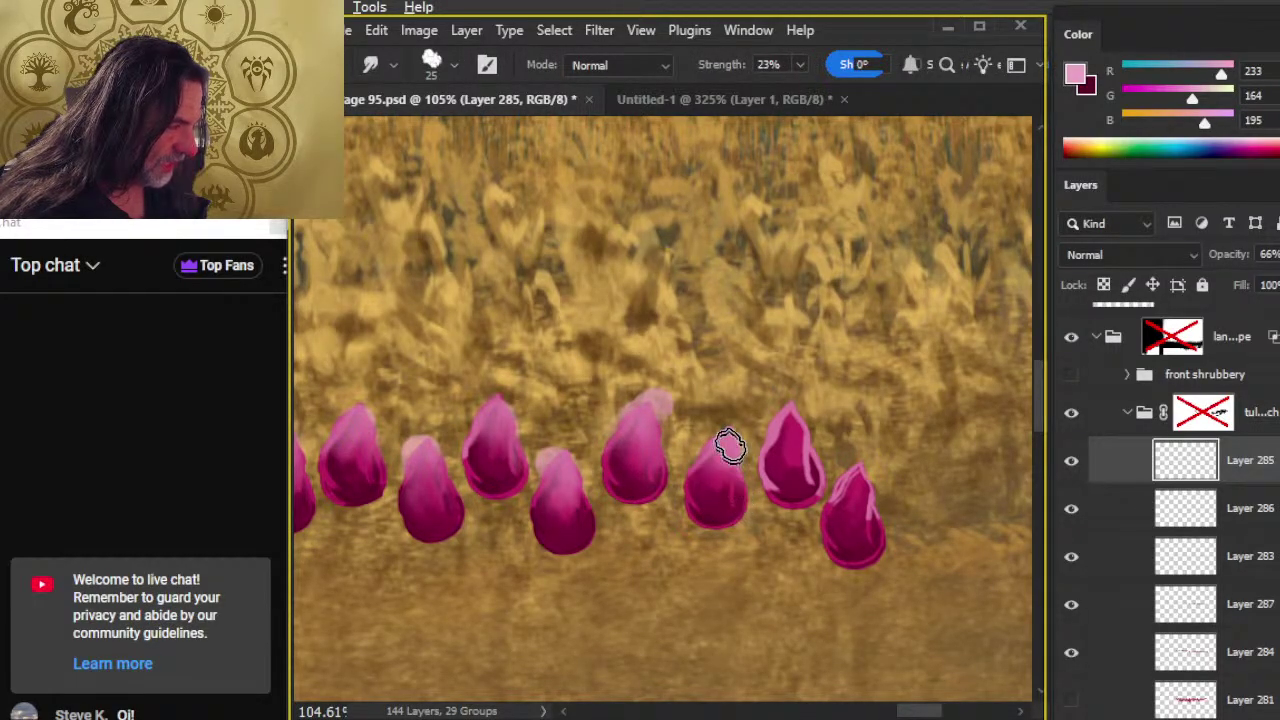
{"action": "mouse_move", "coordinate": [789, 418]}
{"action": "left_mouse_down"}
{"action": "mouse_move", "coordinate": [791, 472]}
{"action": "mouse_move", "coordinate": [781, 435]}
{"action": "mouse_move", "coordinate": [772, 462]}
{"action": "mouse_move", "coordinate": [783, 493]}
{"action": "mouse_move", "coordinate": [777, 466]}
{"action": "mouse_move", "coordinate": [806, 479]}
{"action": "mouse_move", "coordinate": [784, 426]}
{"action": "mouse_move", "coordinate": [785, 473]}
{"action": "mouse_move", "coordinate": [936, 532]}
{"action": "mouse_move", "coordinate": [854, 500]}
{"action": "mouse_move", "coordinate": [861, 482]}
{"action": "mouse_move", "coordinate": [837, 503]}
{"action": "mouse_move", "coordinate": [863, 481]}
{"action": "mouse_move", "coordinate": [875, 523]}
{"action": "mouse_move", "coordinate": [862, 479]}
{"action": "mouse_move", "coordinate": [839, 500]}
{"action": "mouse_move", "coordinate": [789, 434]}
{"action": "mouse_move", "coordinate": [831, 498]}
{"action": "mouse_move", "coordinate": [873, 497]}
{"action": "mouse_move", "coordinate": [882, 541]}
{"action": "left_mouse_up"}
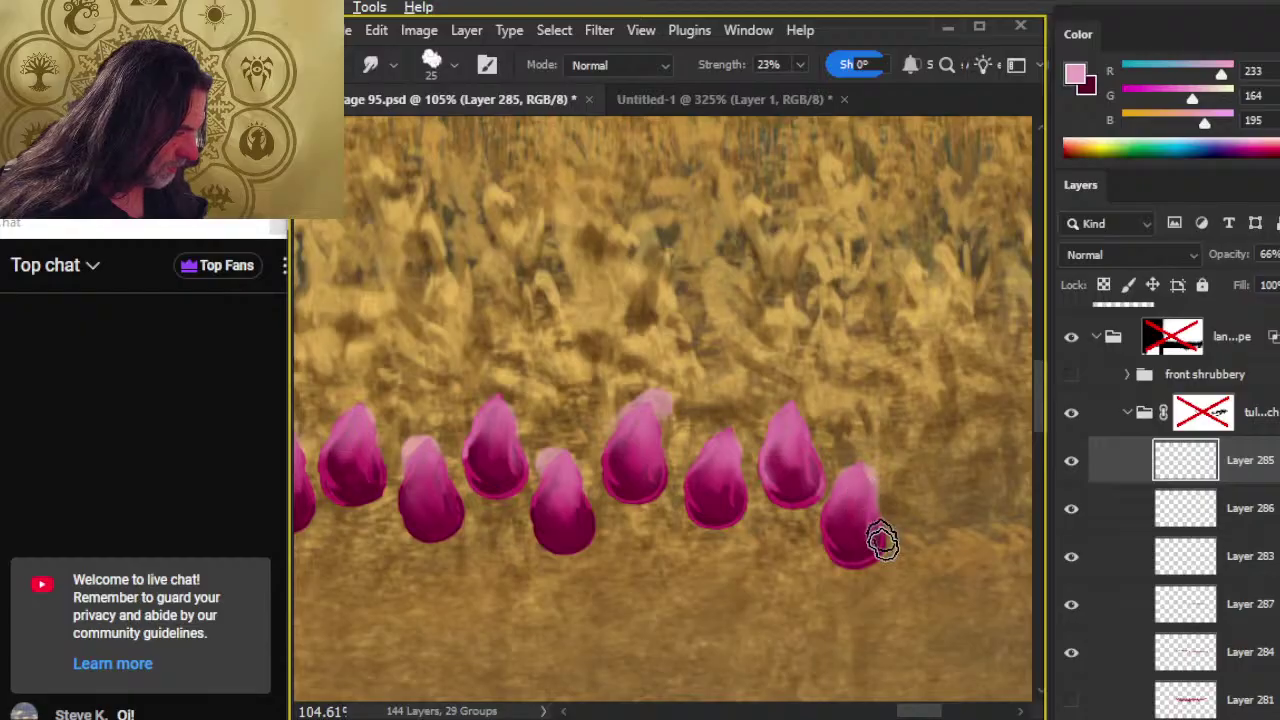
- Compare the whole tulip row with the Layer 285 highlights hidden and shown
{"action": "key", "text": "z"}
{"action": "mouse_move", "coordinate": [791, 643]}
{"action": "left_mouse_down"}
{"action": "mouse_move", "coordinate": [643, 594]}
{"action": "mouse_move", "coordinate": [846, 522]}
{"action": "left_mouse_up"}
{"action": "left_click", "coordinate": [1068, 482]}
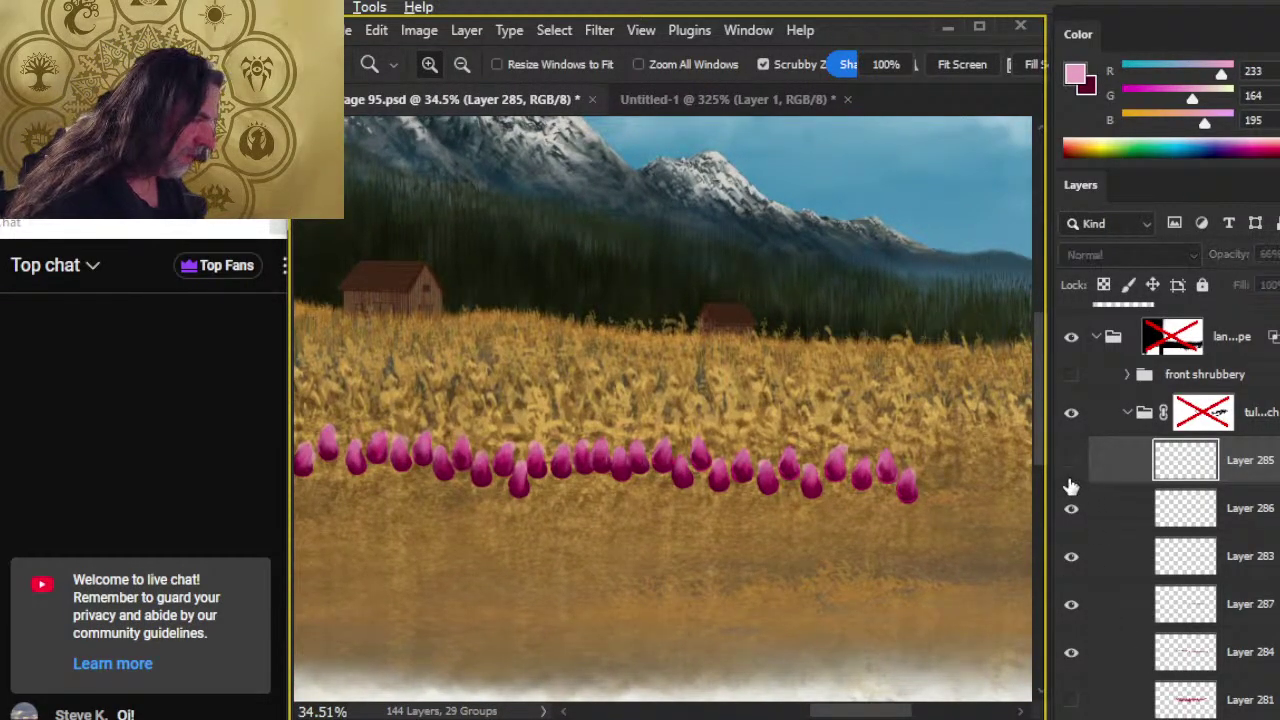
{"action": "left_click", "coordinate": [1068, 488]}
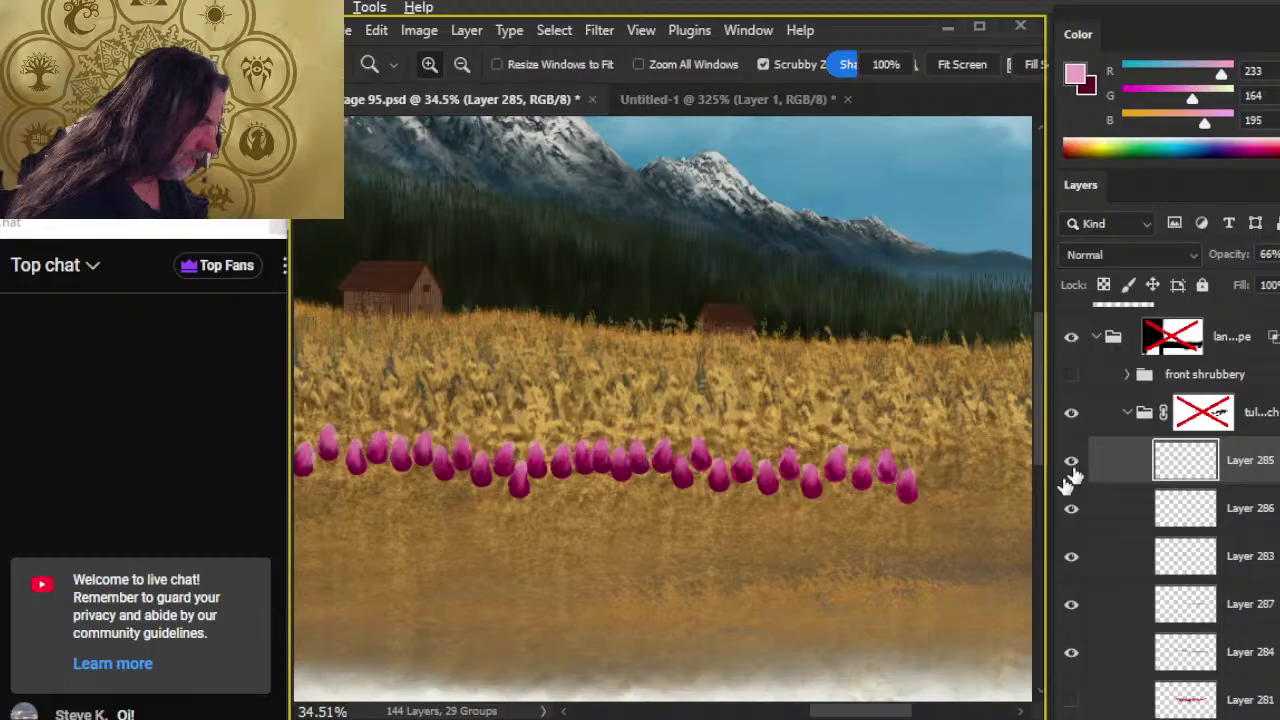
{"action": "left_click", "coordinate": [1069, 481]}
{"action": "left_click", "coordinate": [1062, 490]}
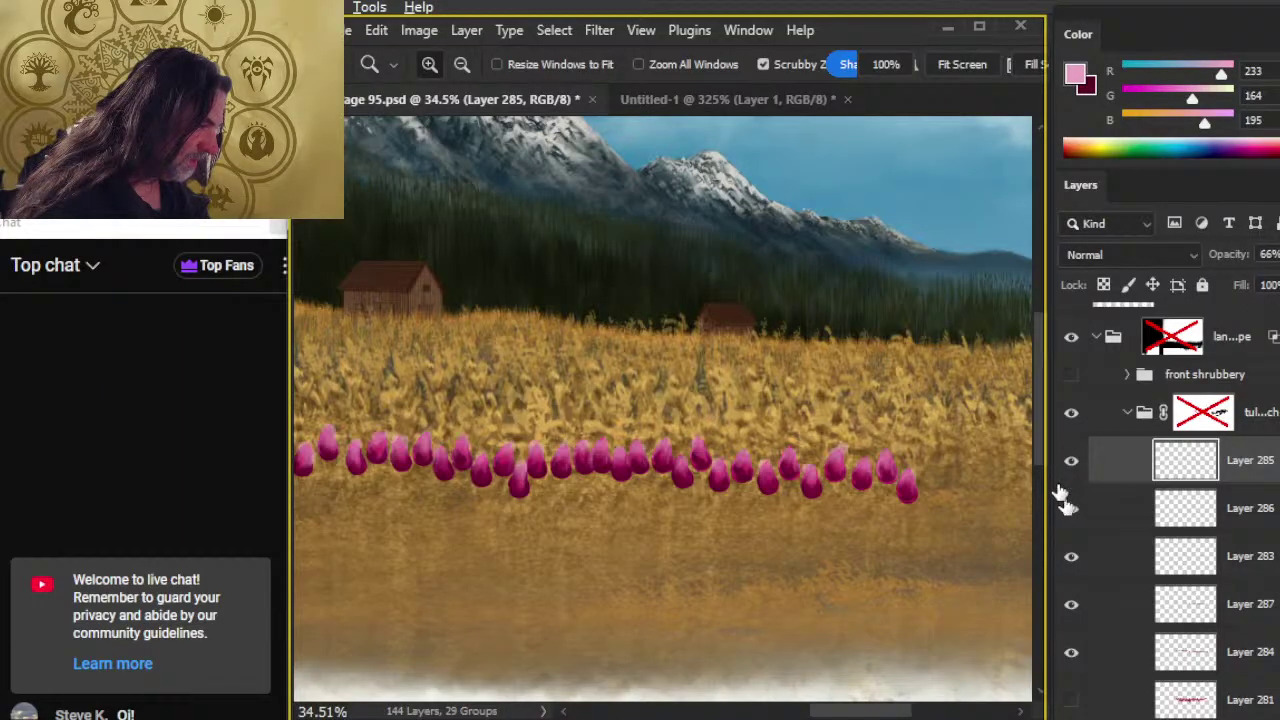
- Check Layer 287 and Layer 284 to identify which one holds the base tulip shapes
{"action": "right_click", "coordinate": [1128, 485]}
{"action": "left_click", "coordinate": [1104, 465]}
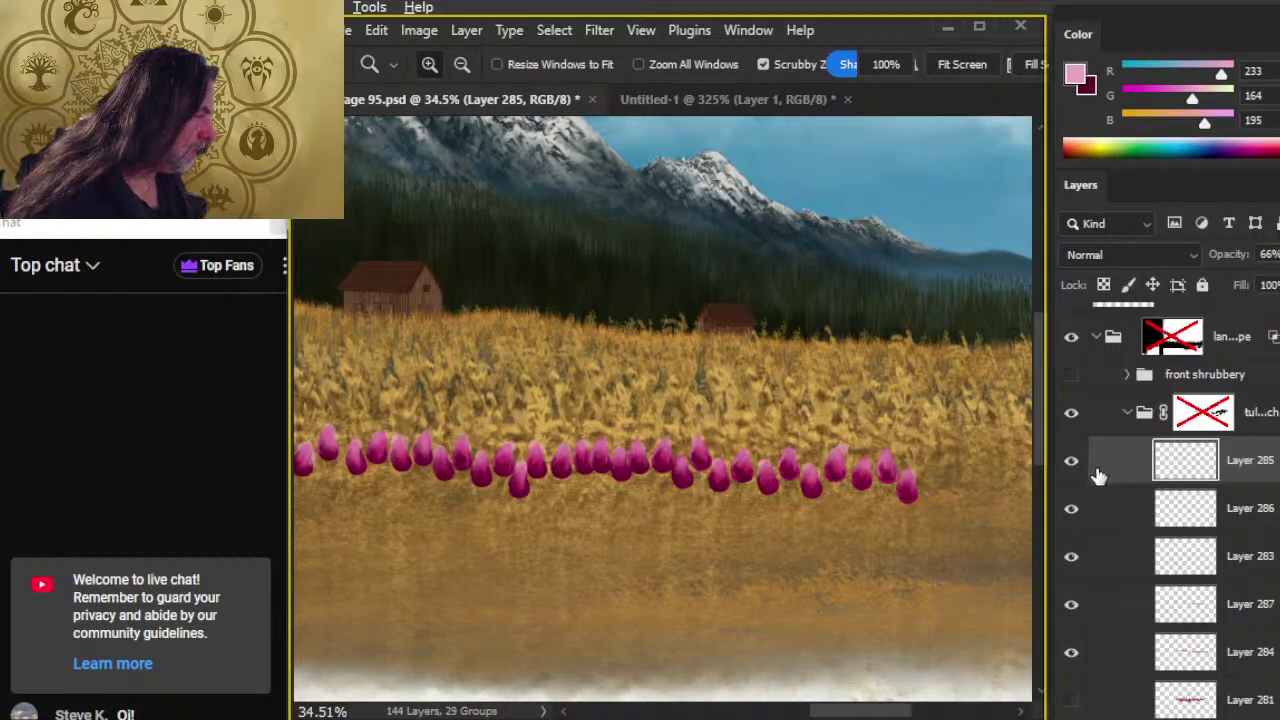
{"action": "left_click", "coordinate": [1071, 606]}
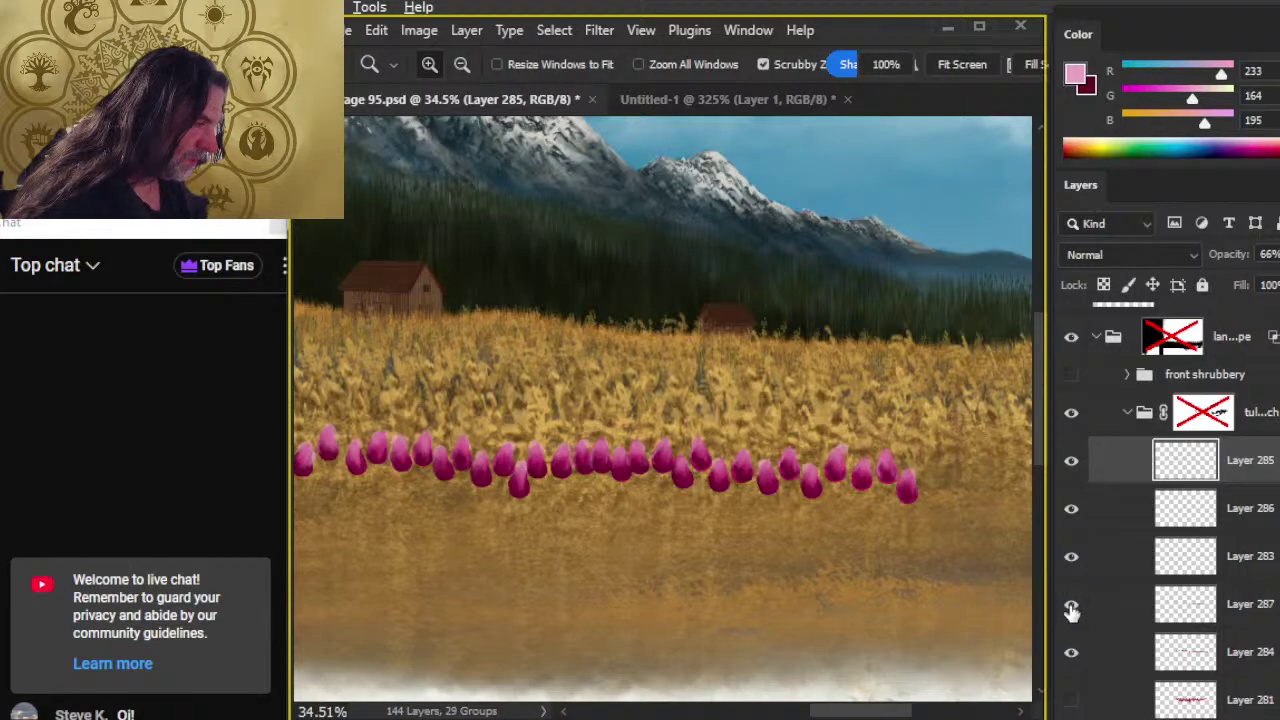
{"action": "left_click", "coordinate": [1072, 656]}
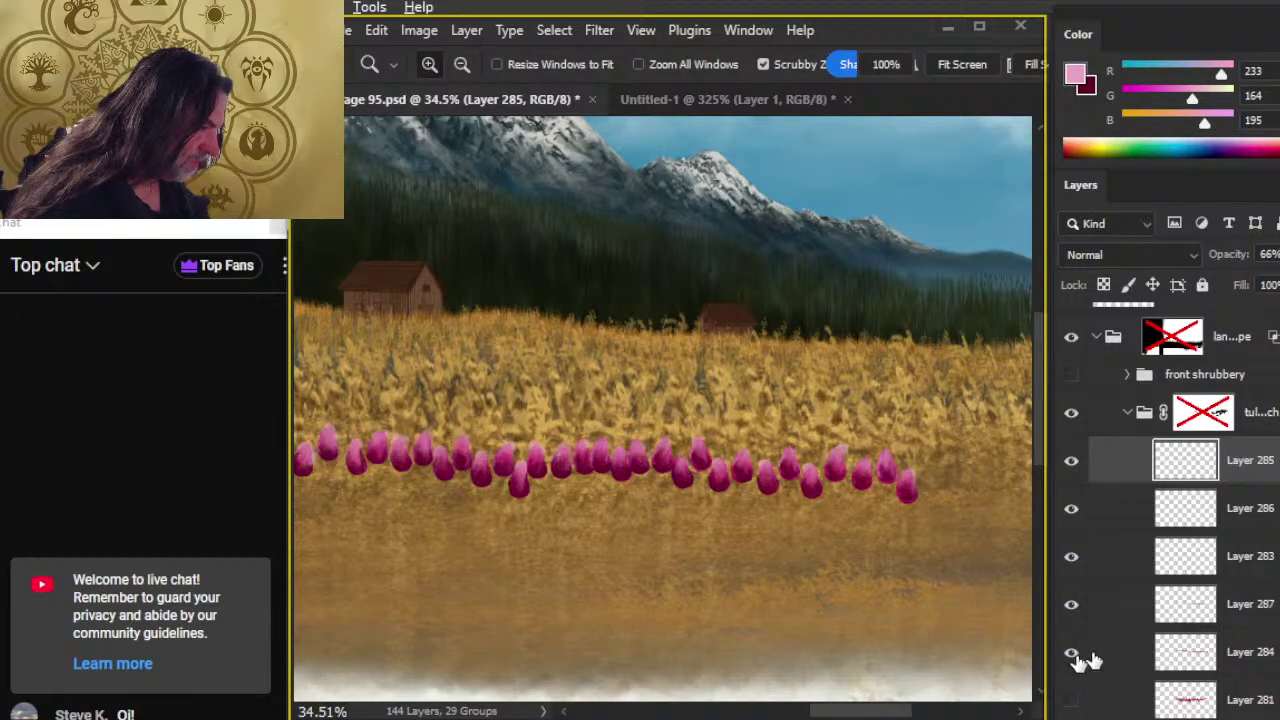
- Select the area outside the tulips from Layer 284, clear the stray pink there on Layer 285, and deselect
{"action": "left_click", "coordinate": [1113, 662]}
{"action": "key", "text": "w"}
{"action": "left_click", "coordinate": [968, 602]}
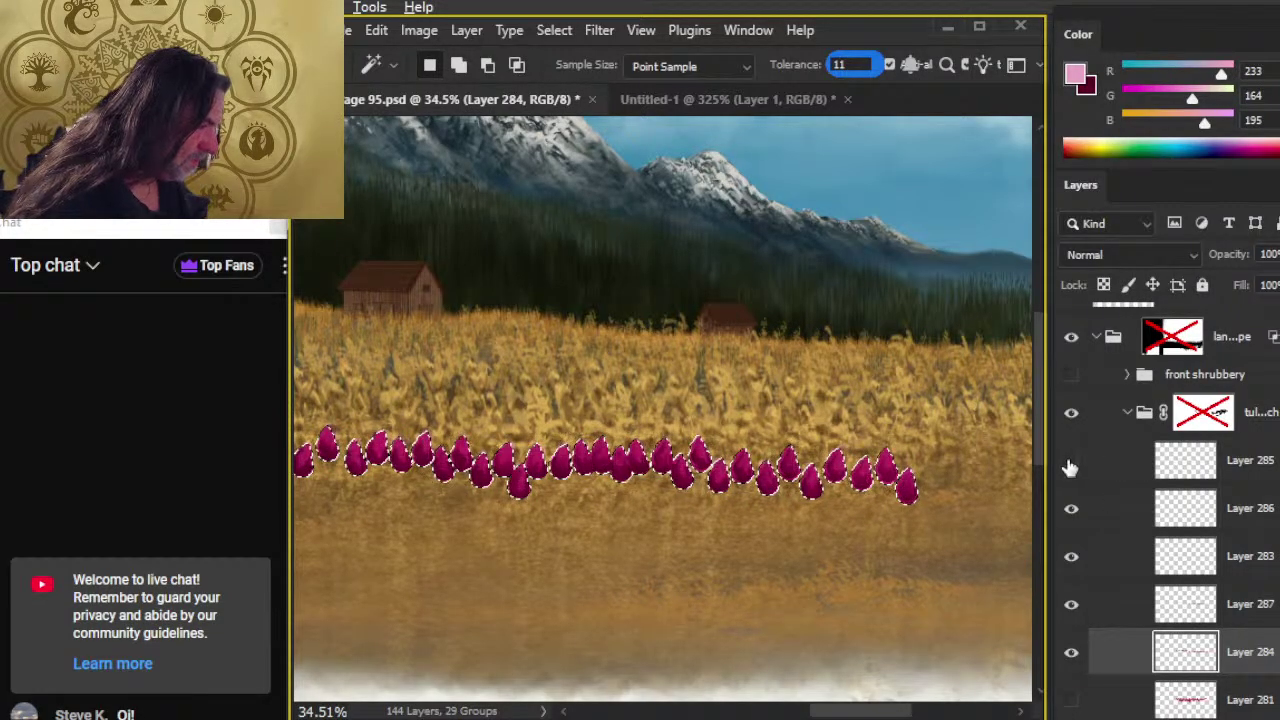
{"action": "left_click", "coordinate": [1100, 466]}
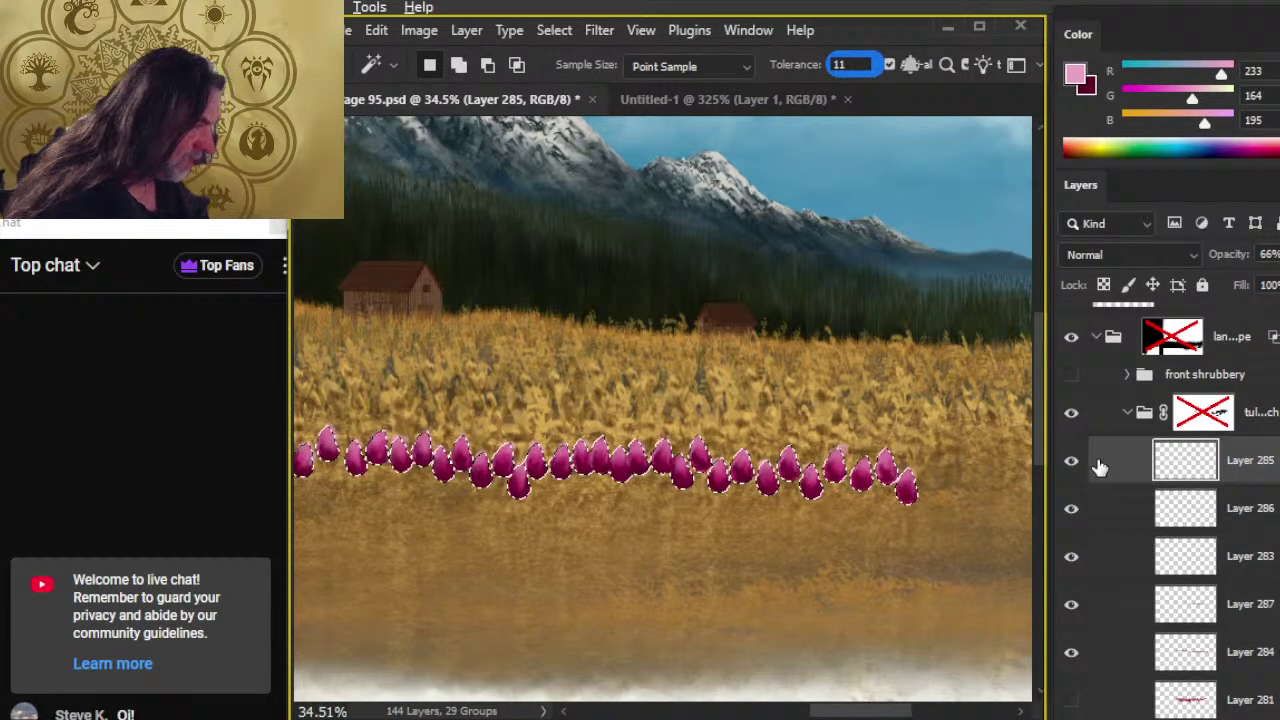
{"action": "key", "text": "l"}
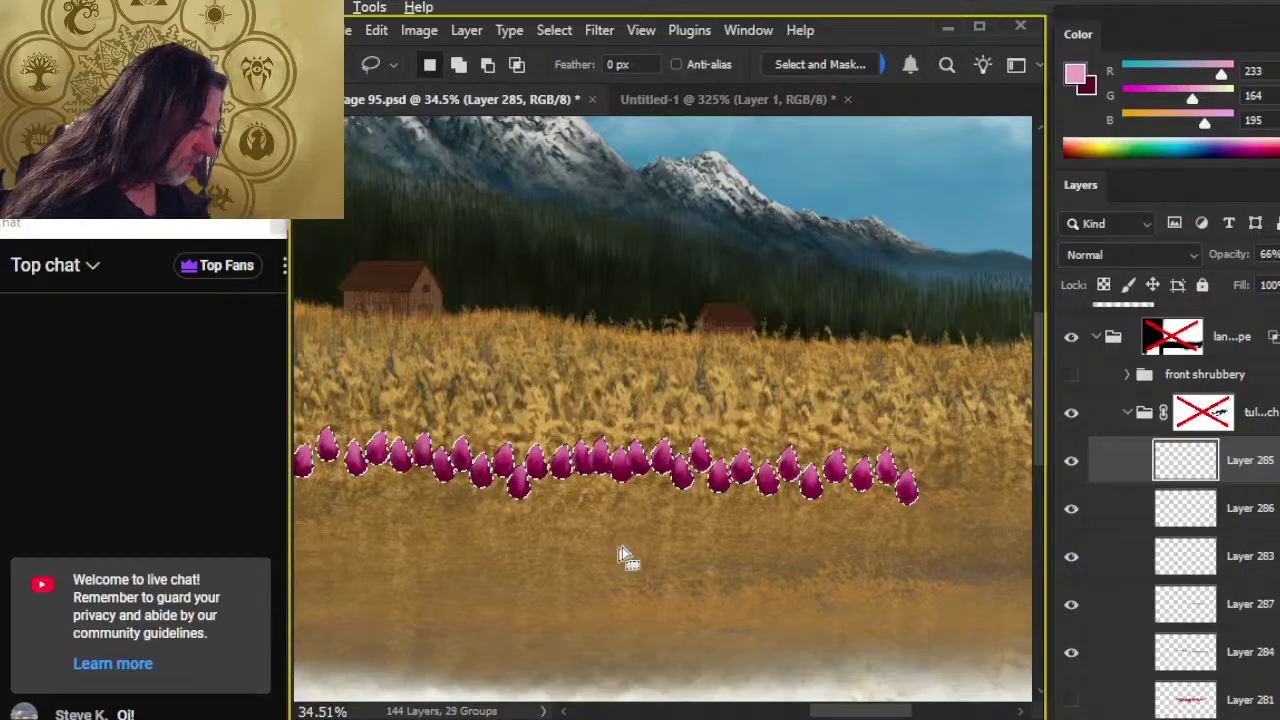
{"action": "key", "text": "ctrl+d"}
- Smudge the pink highlights on the tulips at the row's left end into softer petal blends
{"action": "key", "text": "z"}
{"action": "key", "text": "l"}
{"action": "mouse_move", "coordinate": [653, 508]}
{"action": "left_mouse_down"}
{"action": "mouse_move", "coordinate": [580, 525]}
{"action": "mouse_move", "coordinate": [646, 500]}
{"action": "mouse_move", "coordinate": [683, 510]}
{"action": "mouse_move", "coordinate": [709, 549]}
{"action": "mouse_move", "coordinate": [534, 586]}
{"action": "mouse_move", "coordinate": [752, 532]}
{"action": "mouse_move", "coordinate": [747, 520]}
{"action": "left_mouse_up"}
{"action": "key", "text": "z"}
{"action": "left_click_drag", "start_coordinate": [432, 474], "coordinate": [600, 486]}
{"action": "left_click_drag", "start_coordinate": [514, 451], "coordinate": [575, 450]}
{"action": "key", "text": "e"}
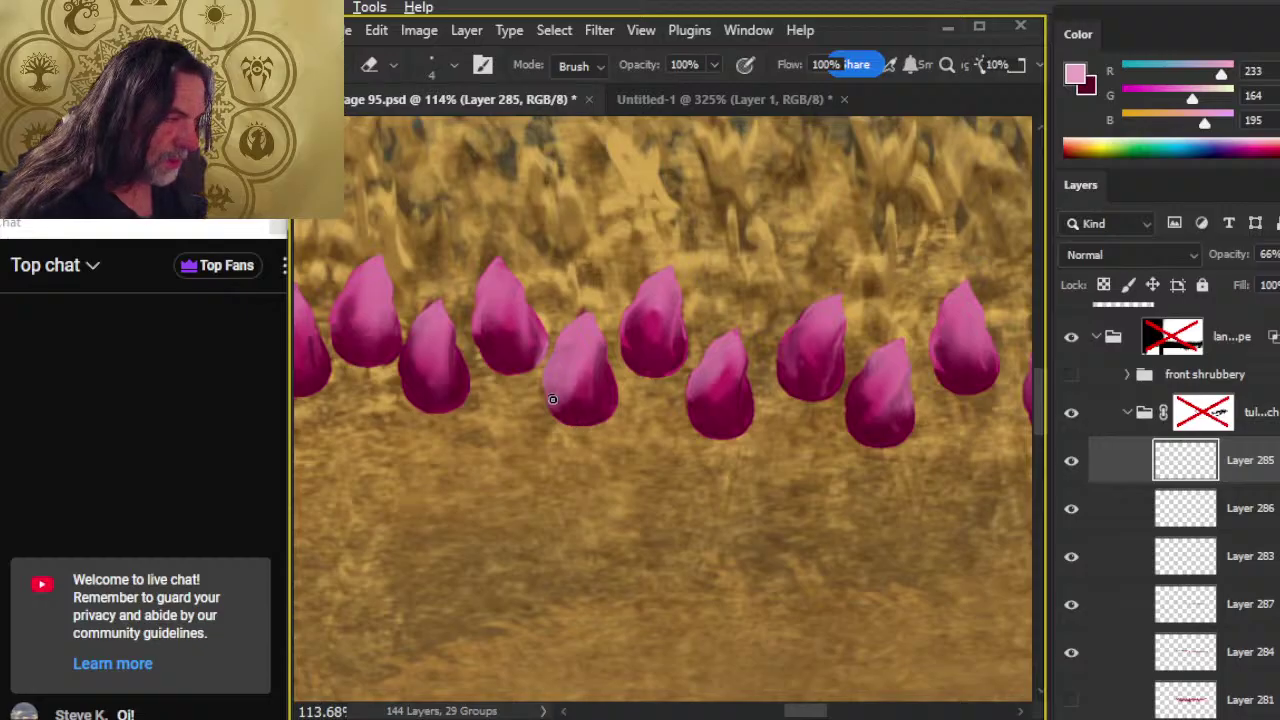
{"action": "key", "text": "r"}
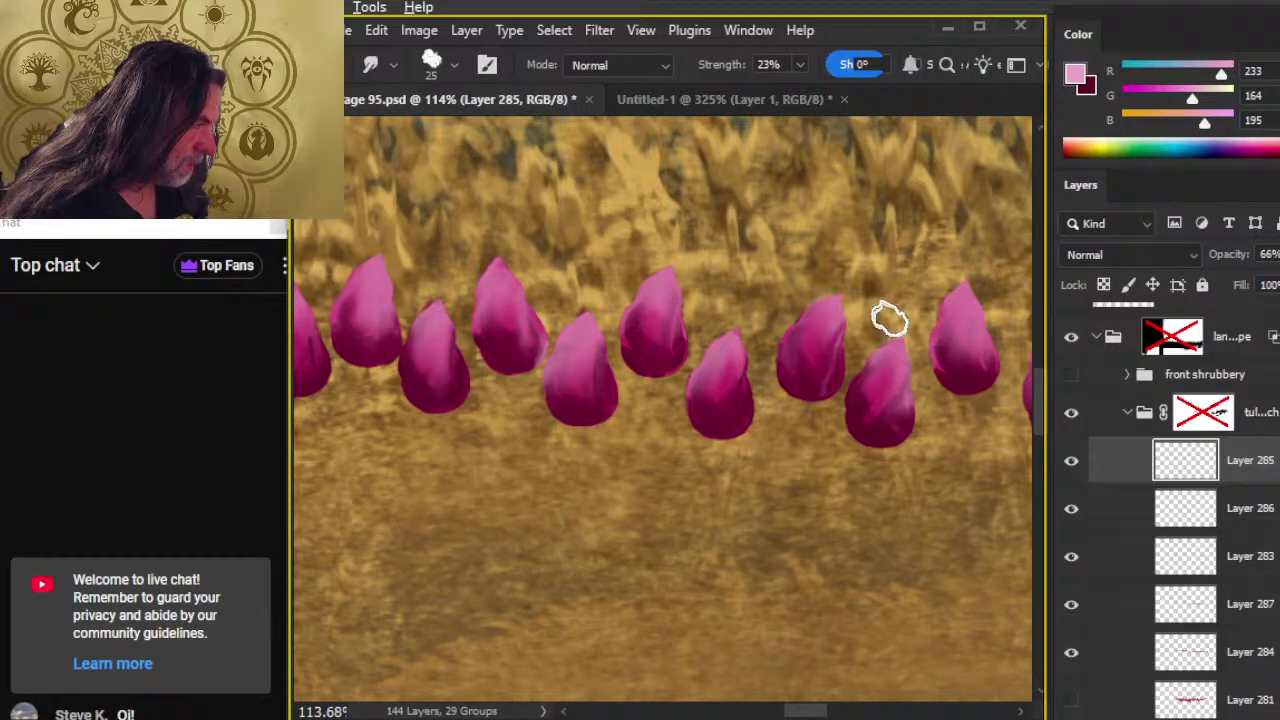
- Smudge the highlights on the tulips left of the low-hanging one, blending the light pink into the darker bases
{"action": "scroll", "coordinate": [686, 537], "scroll_direction": "up", "scroll_amount": 3}
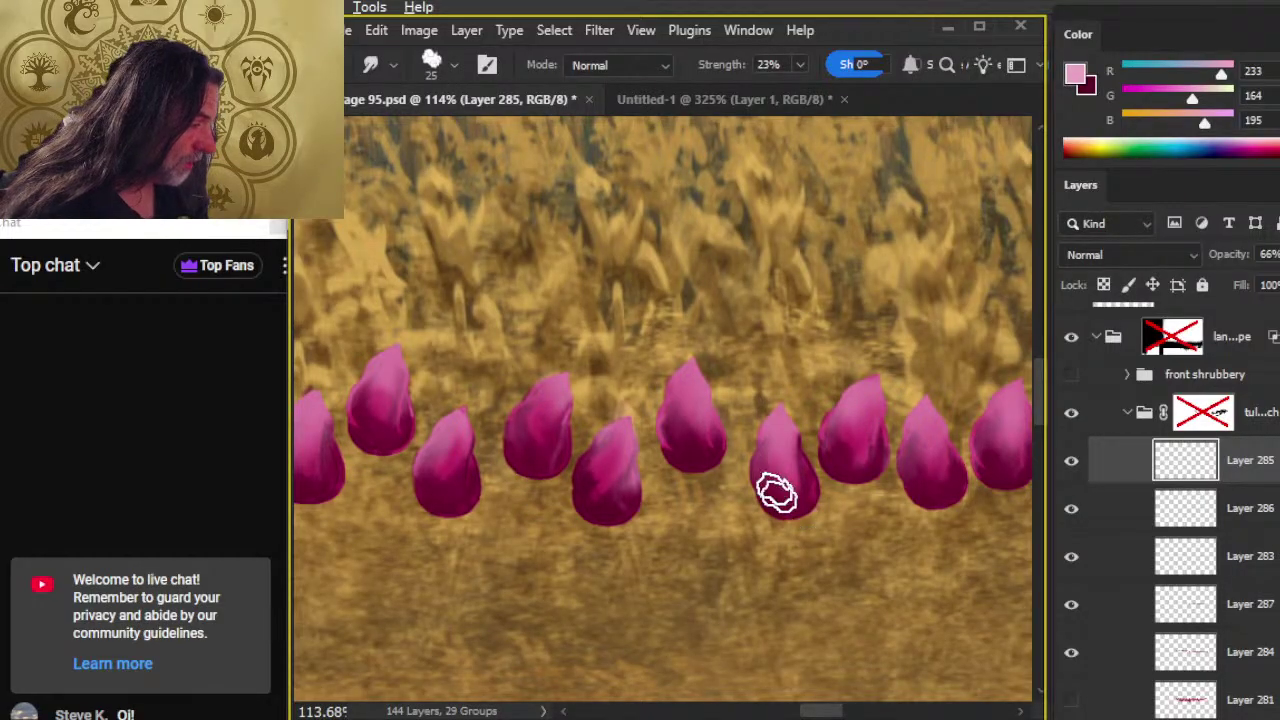
{"action": "left_click_drag", "start_coordinate": [806, 540], "coordinate": [594, 568]}
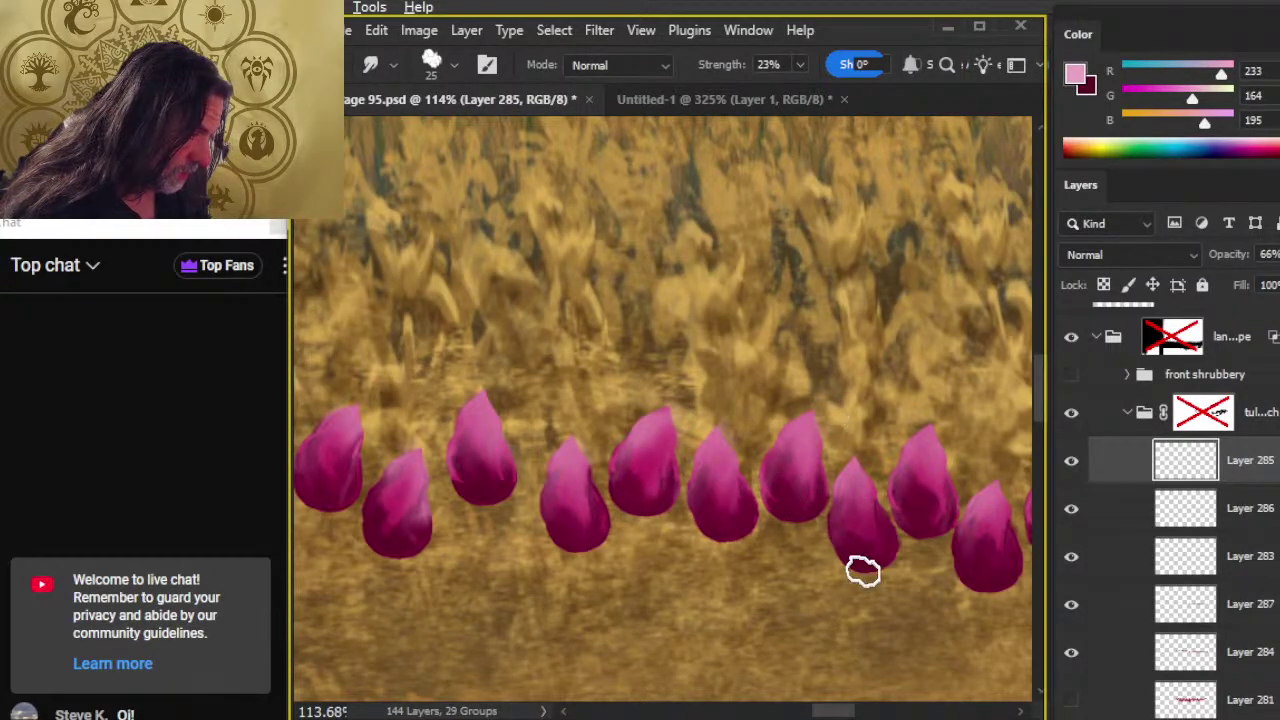
{"action": "left_click_drag", "start_coordinate": [868, 580], "coordinate": [596, 606]}
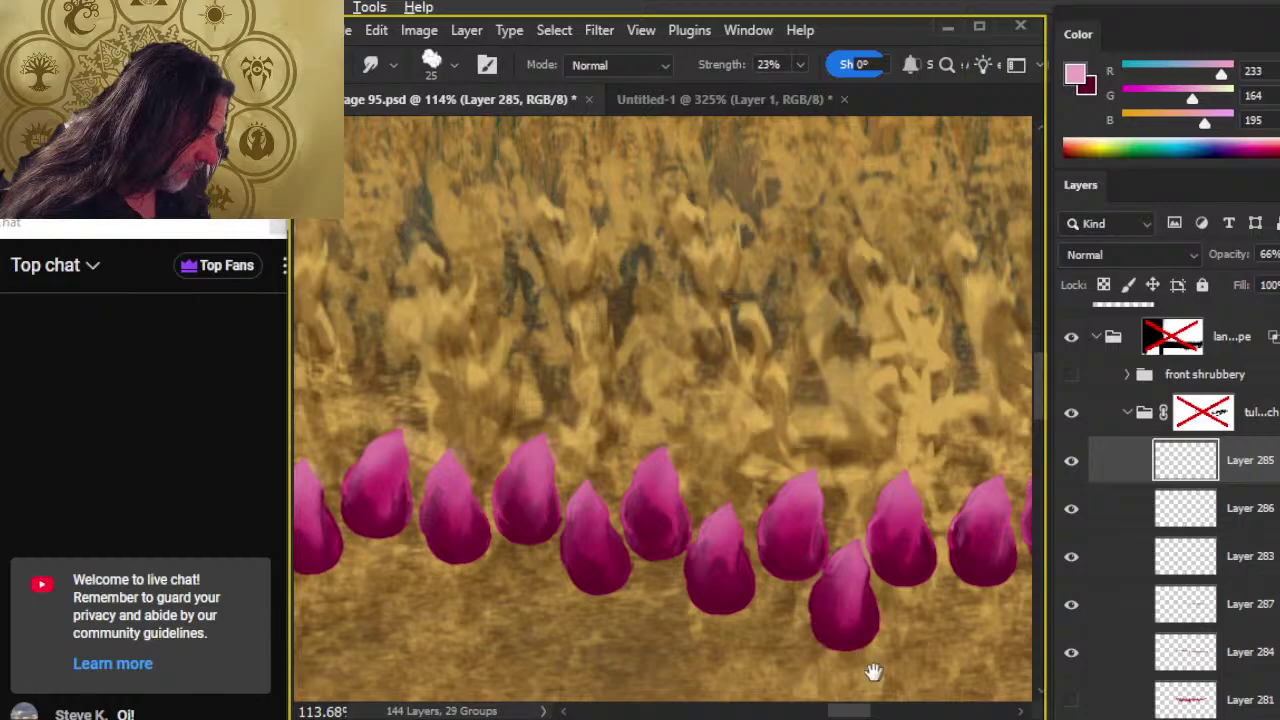
- Soften the highlights on the low-hanging tulip and the overlapping central cluster with the Smudge tool
{"action": "left_click_drag", "start_coordinate": [871, 671], "coordinate": [582, 563]}
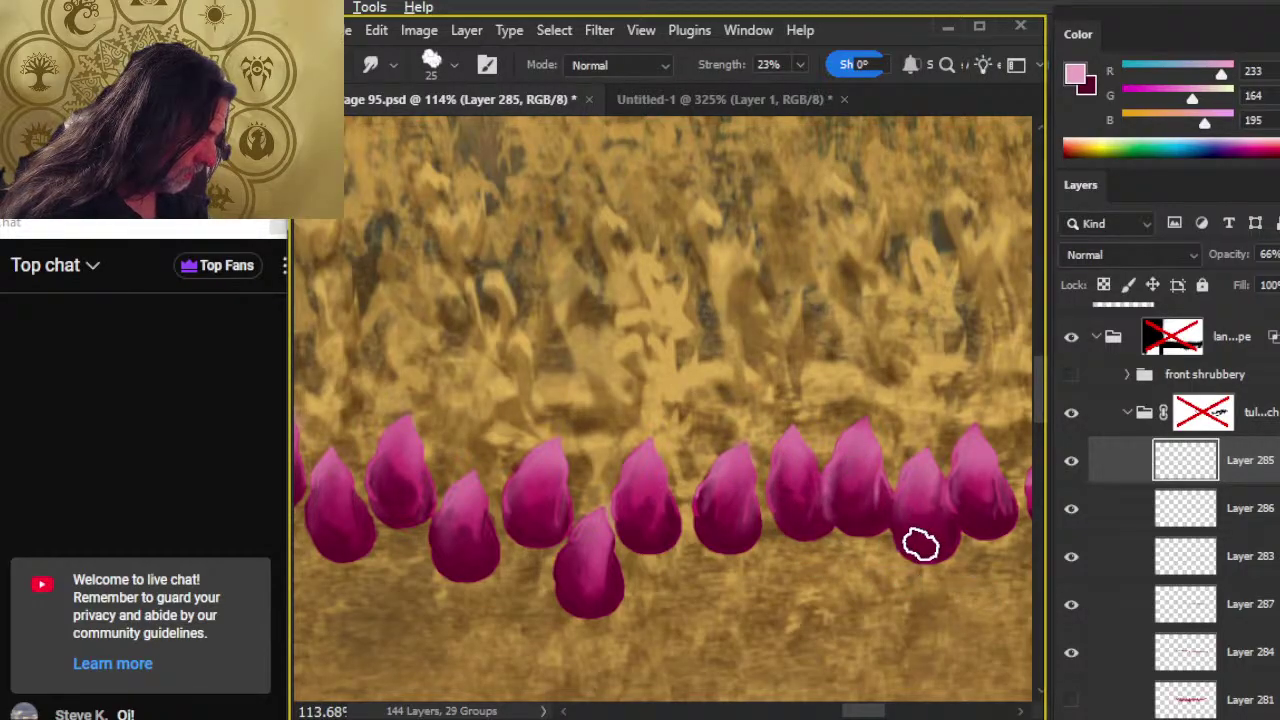
{"action": "mouse_move", "coordinate": [943, 650]}
{"action": "left_mouse_down"}
{"action": "mouse_move", "coordinate": [617, 654]}
{"action": "mouse_move", "coordinate": [678, 542]}
{"action": "left_mouse_up"}
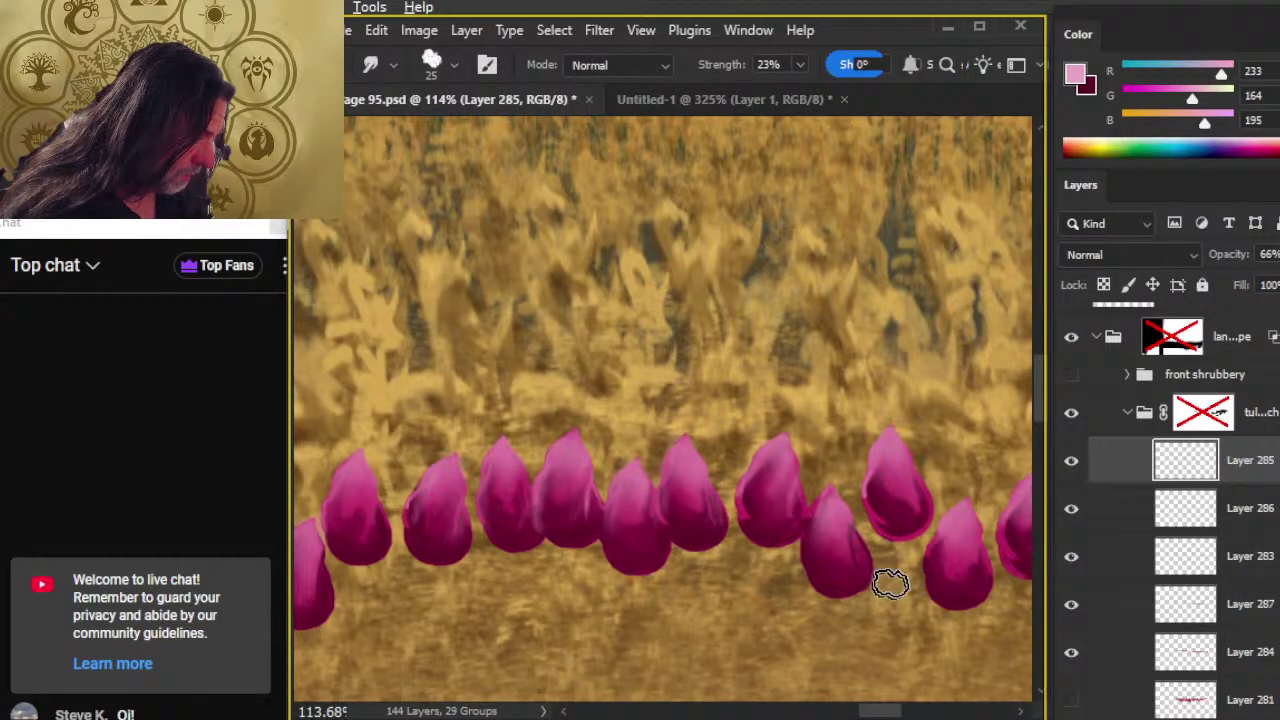
{"action": "left_click_drag", "start_coordinate": [900, 585], "coordinate": [640, 563]}
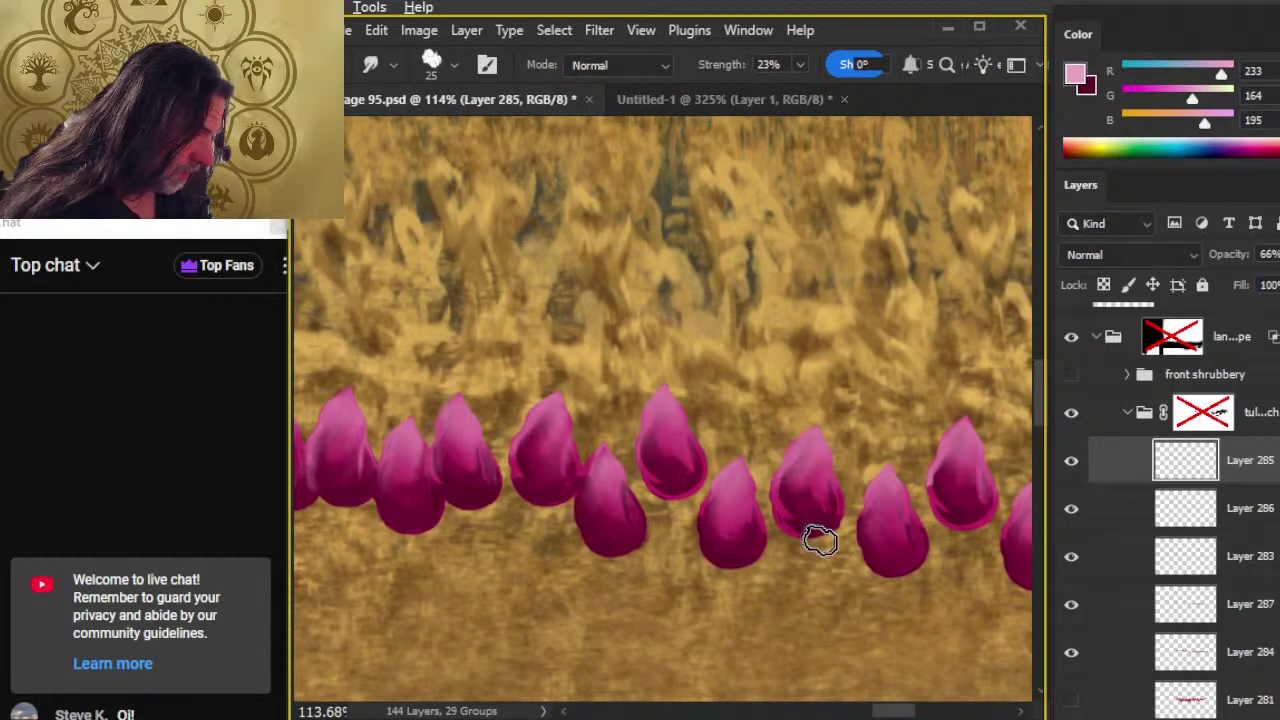
- Smudge the highlights on the remaining tulips through to the last one at the row's right end
{"action": "left_click_drag", "start_coordinate": [791, 543], "coordinate": [699, 490]}
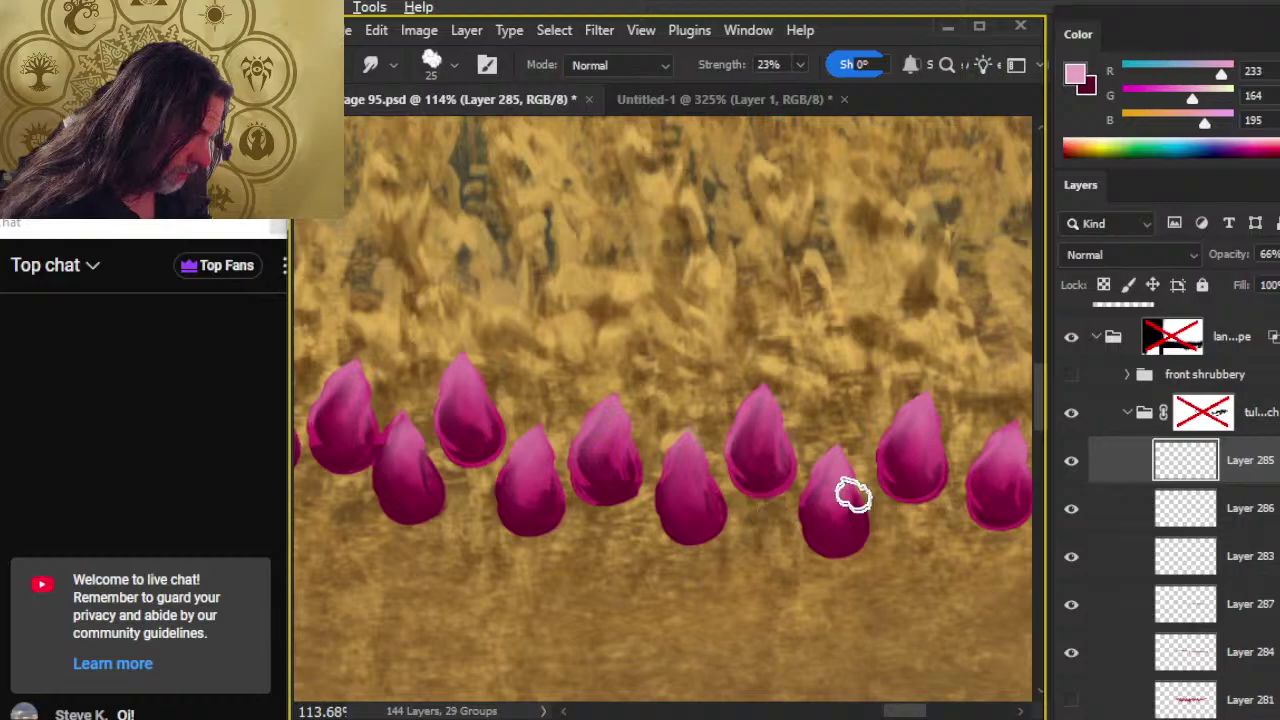
{"action": "left_click_drag", "start_coordinate": [875, 549], "coordinate": [667, 583]}
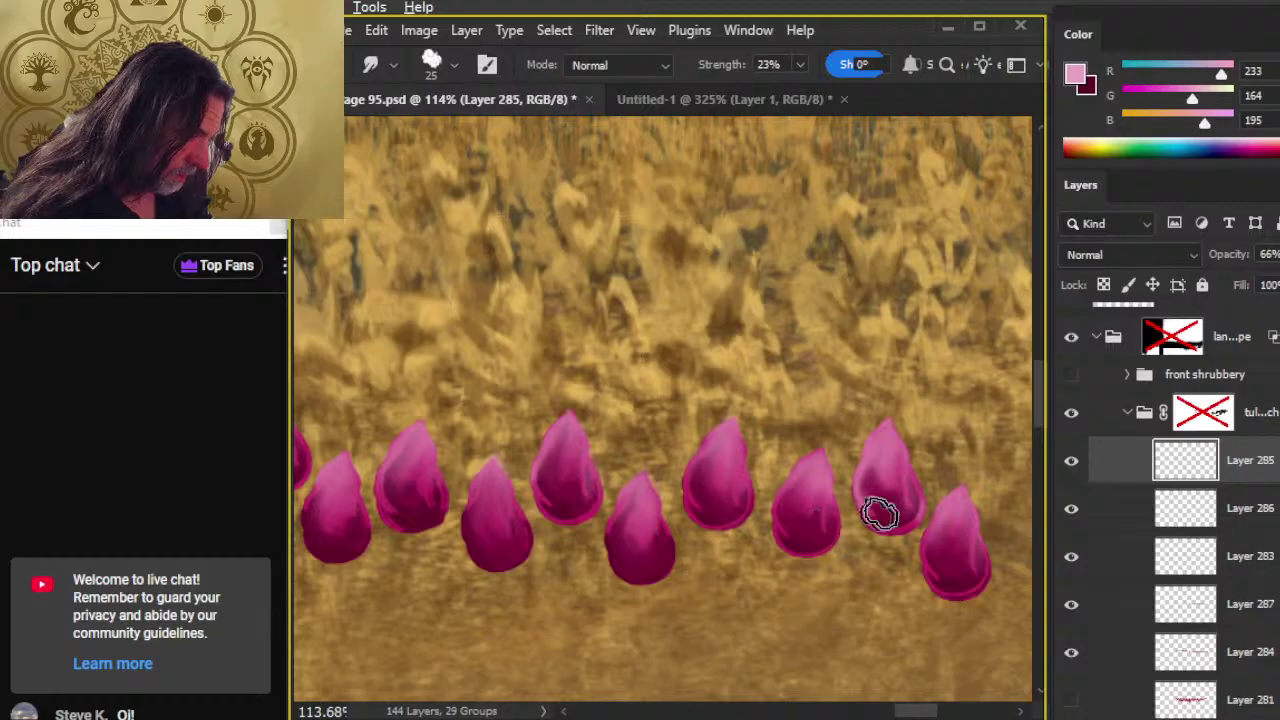
{"action": "mouse_move", "coordinate": [875, 500]}
{"action": "left_mouse_down"}
{"action": "mouse_move", "coordinate": [893, 456]}
{"action": "mouse_move", "coordinate": [885, 538]}
{"action": "mouse_move", "coordinate": [884, 451]}
{"action": "mouse_move", "coordinate": [884, 498]}
{"action": "left_mouse_up"}
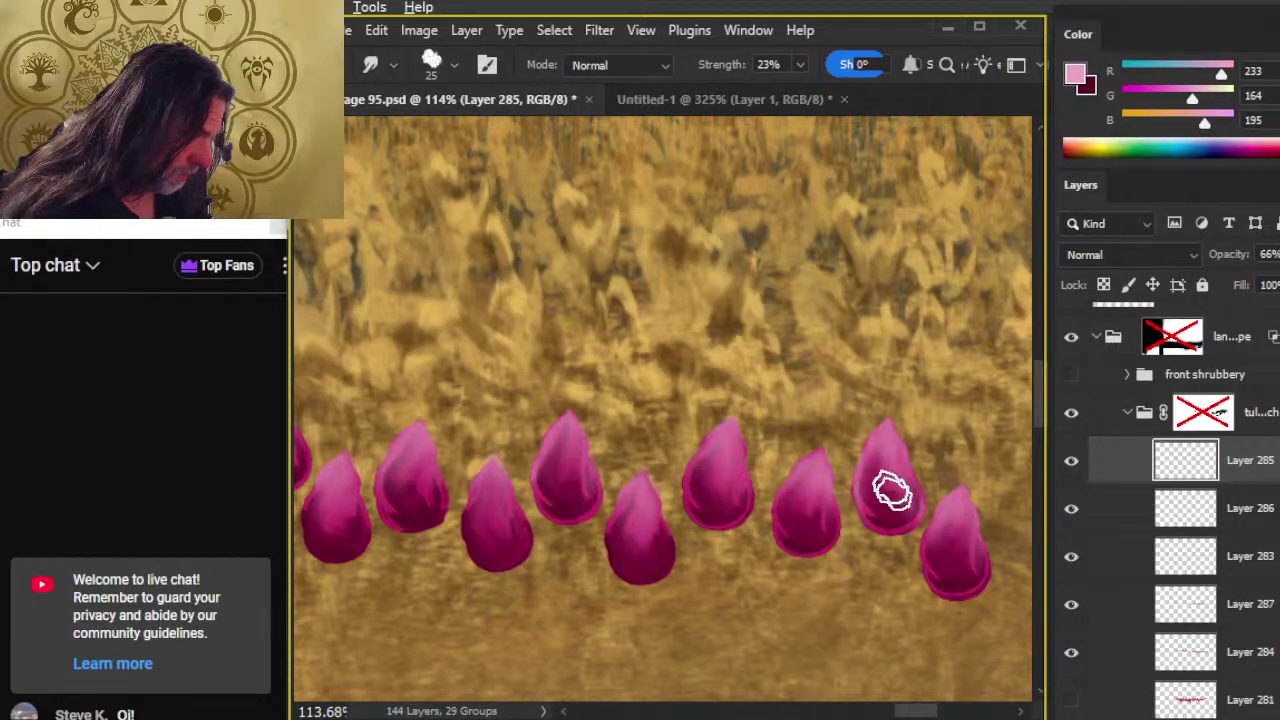
{"action": "left_click_drag", "start_coordinate": [881, 595], "coordinate": [723, 543]}
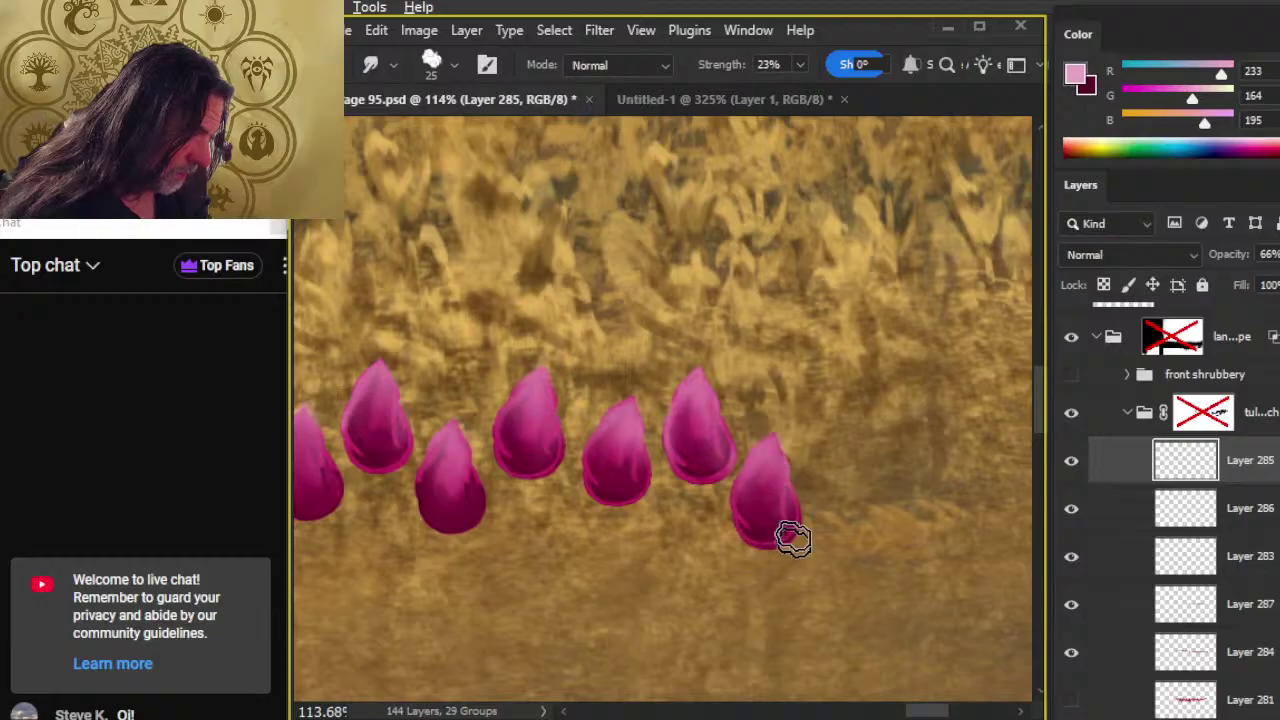
- Reselect the area outside the tulip shapes from Layer 284, clear the smudge overspill on Layer 285, and deselect
{"action": "left_click", "coordinate": [1138, 657]}
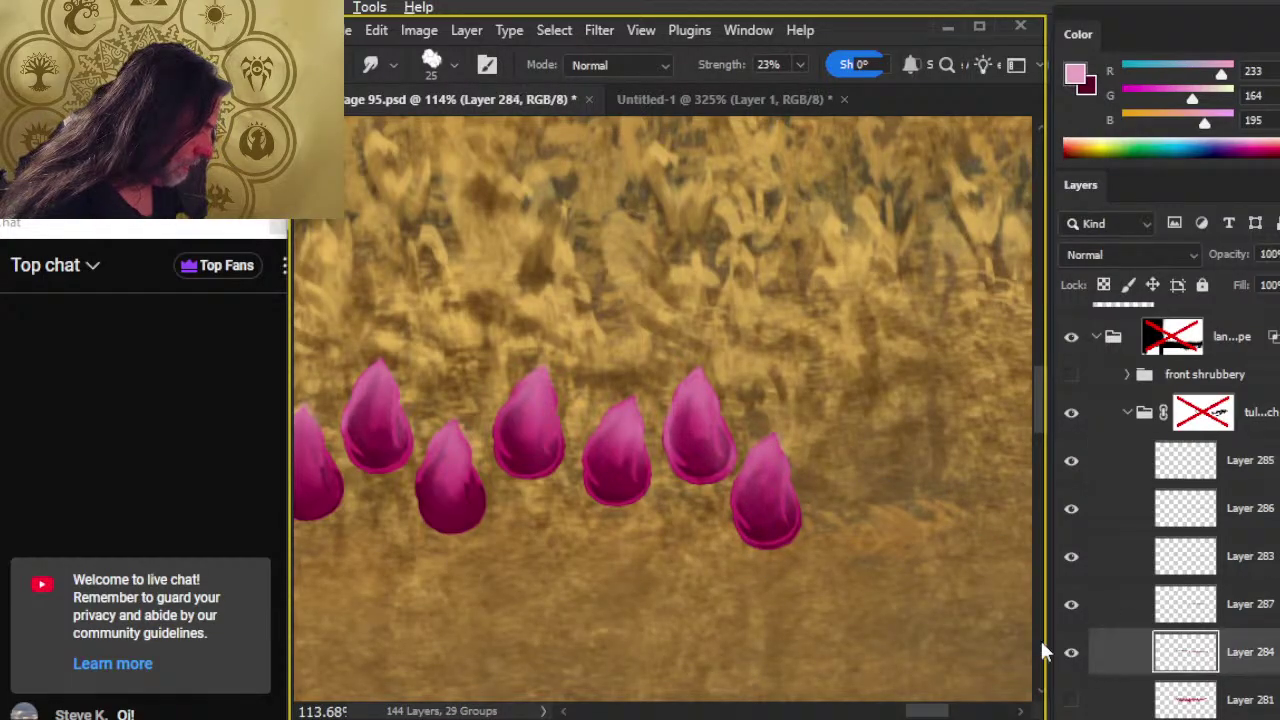
{"action": "key", "text": "w"}
{"action": "left_click", "coordinate": [931, 629]}
{"action": "left_click", "coordinate": [1117, 472]}
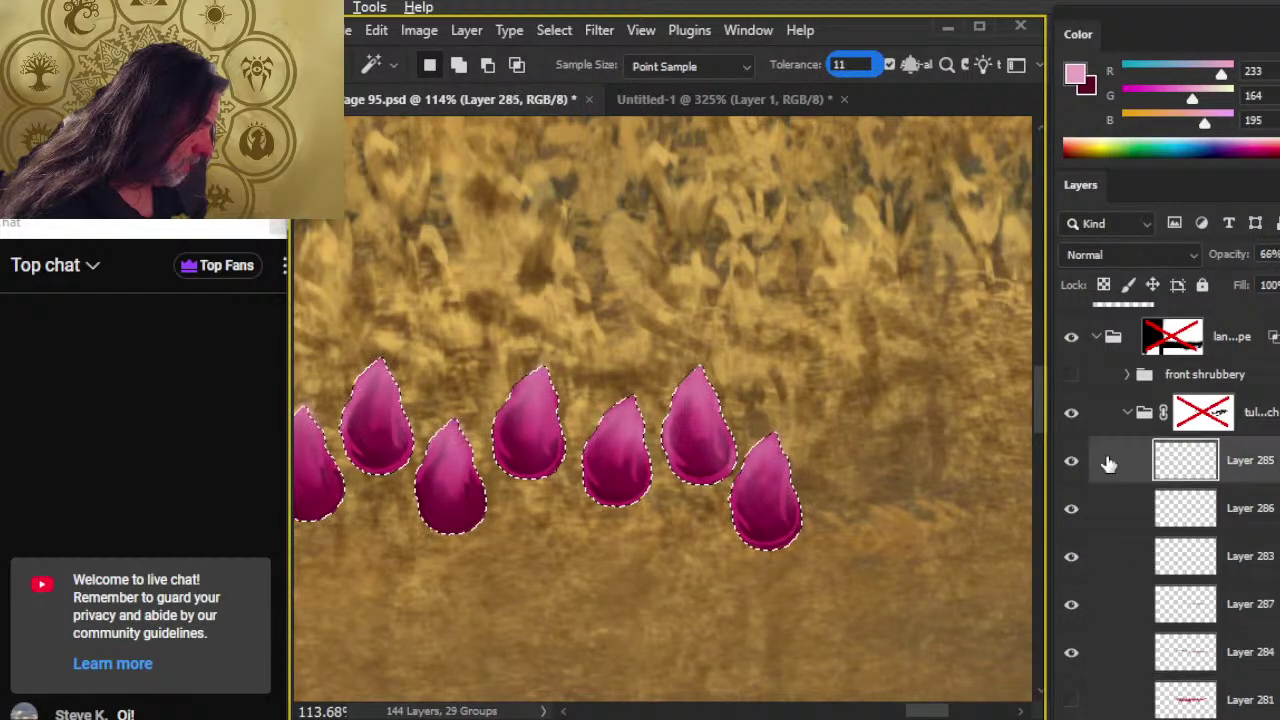
{"action": "key", "text": "l"}
{"action": "key", "text": "ctrl+d"}
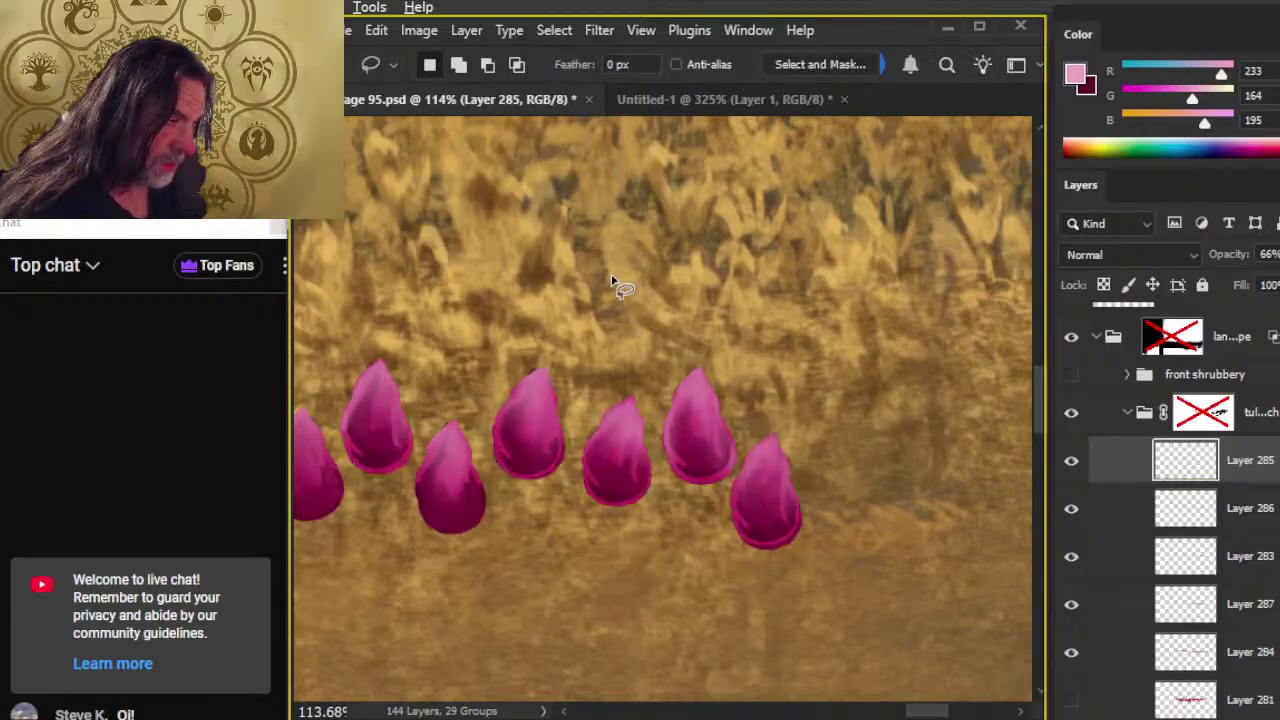
- Reorder the tulip layers so that Layer 285 sits directly beneath Layers 286 and 283
{"action": "mouse_move", "coordinate": [700, 553]}
{"action": "left_mouse_down"}
{"action": "mouse_move", "coordinate": [643, 552]}
{"action": "mouse_move", "coordinate": [706, 597]}
{"action": "mouse_move", "coordinate": [470, 591]}
{"action": "mouse_move", "coordinate": [643, 529]}
{"action": "mouse_move", "coordinate": [466, 491]}
{"action": "mouse_move", "coordinate": [529, 498]}
{"action": "mouse_move", "coordinate": [580, 484]}
{"action": "mouse_move", "coordinate": [532, 500]}
{"action": "left_mouse_up"}
{"action": "key", "text": "z"}
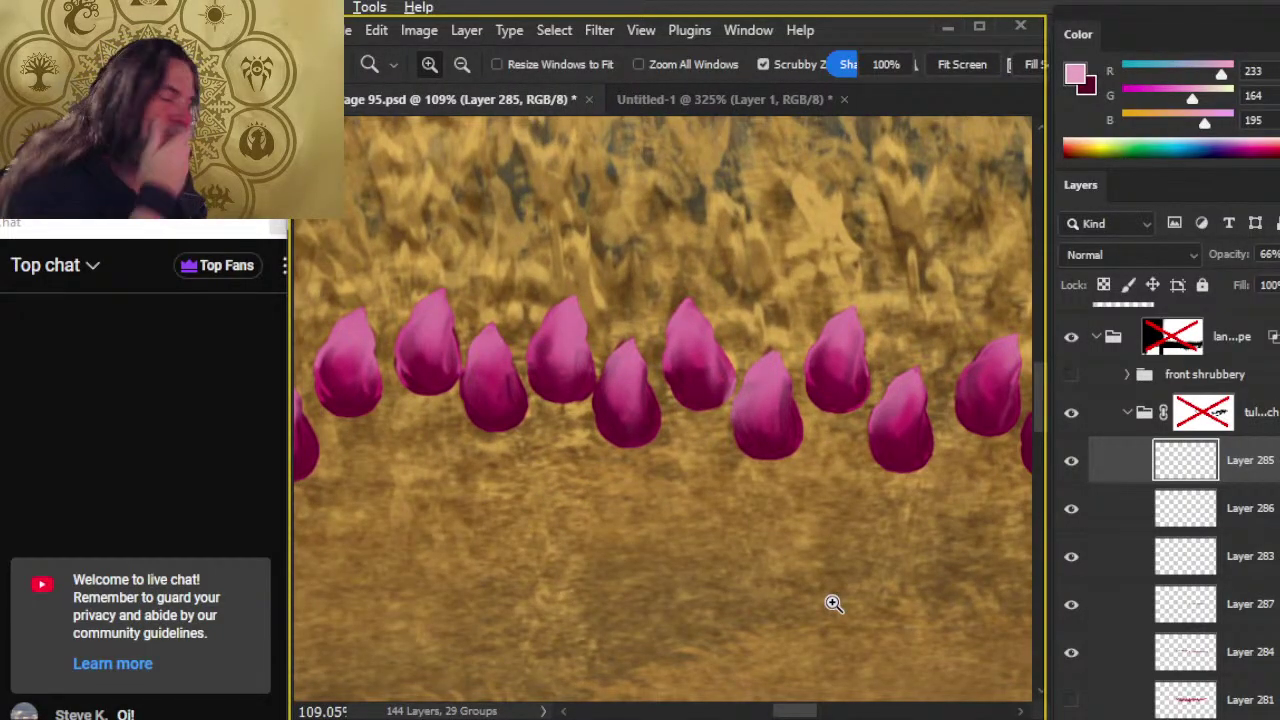
{"action": "left_click", "coordinate": [1120, 563]}
{"action": "left_click", "coordinate": [1121, 524], "text": "ctrl"}
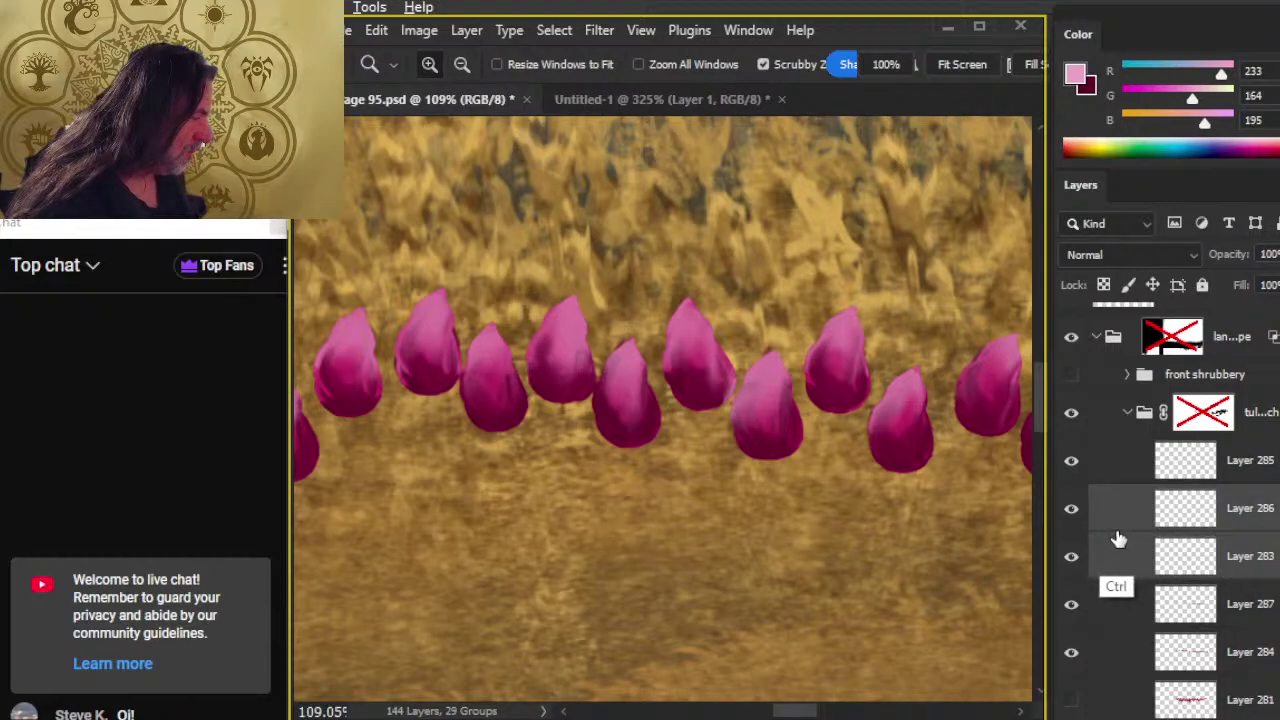
{"action": "left_click", "coordinate": [1116, 470]}
{"action": "left_click_drag", "start_coordinate": [1119, 475], "coordinate": [1113, 584]}
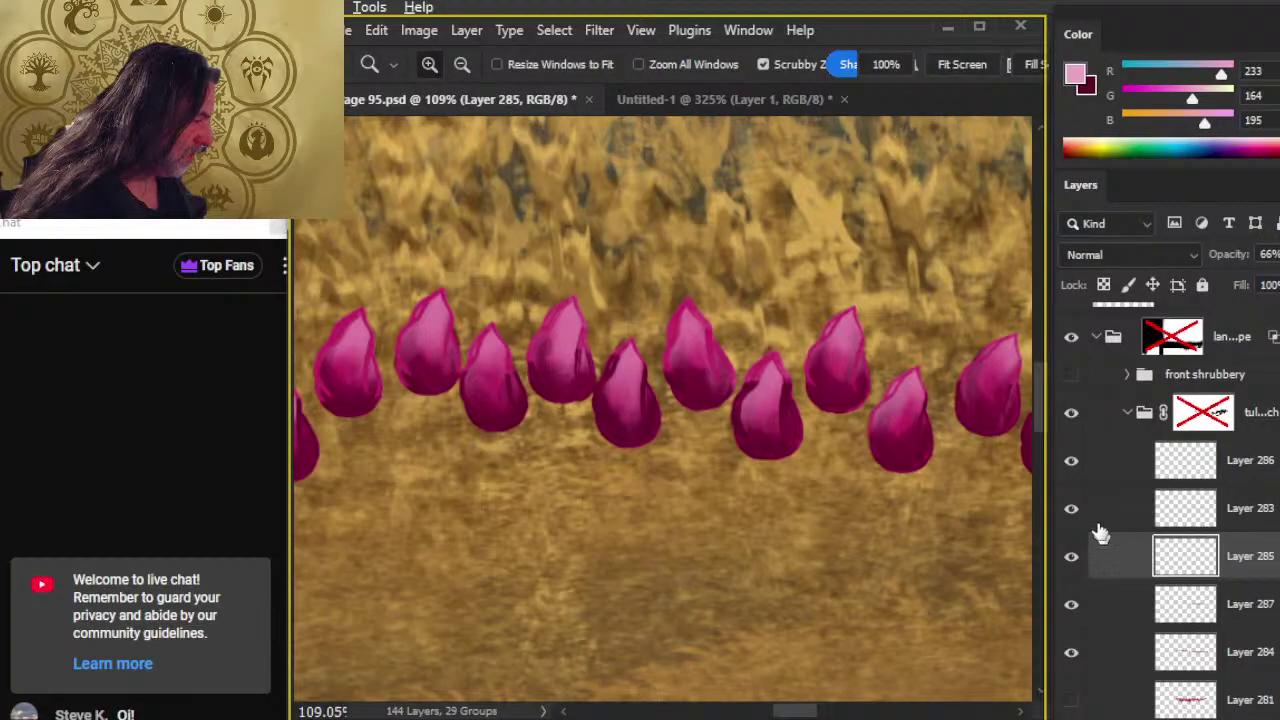
- Hide Layer 286 and toggle the visibility of Layers 285 and 283 to compare their effect on the tulip row
{"action": "left_click", "coordinate": [1069, 466]}
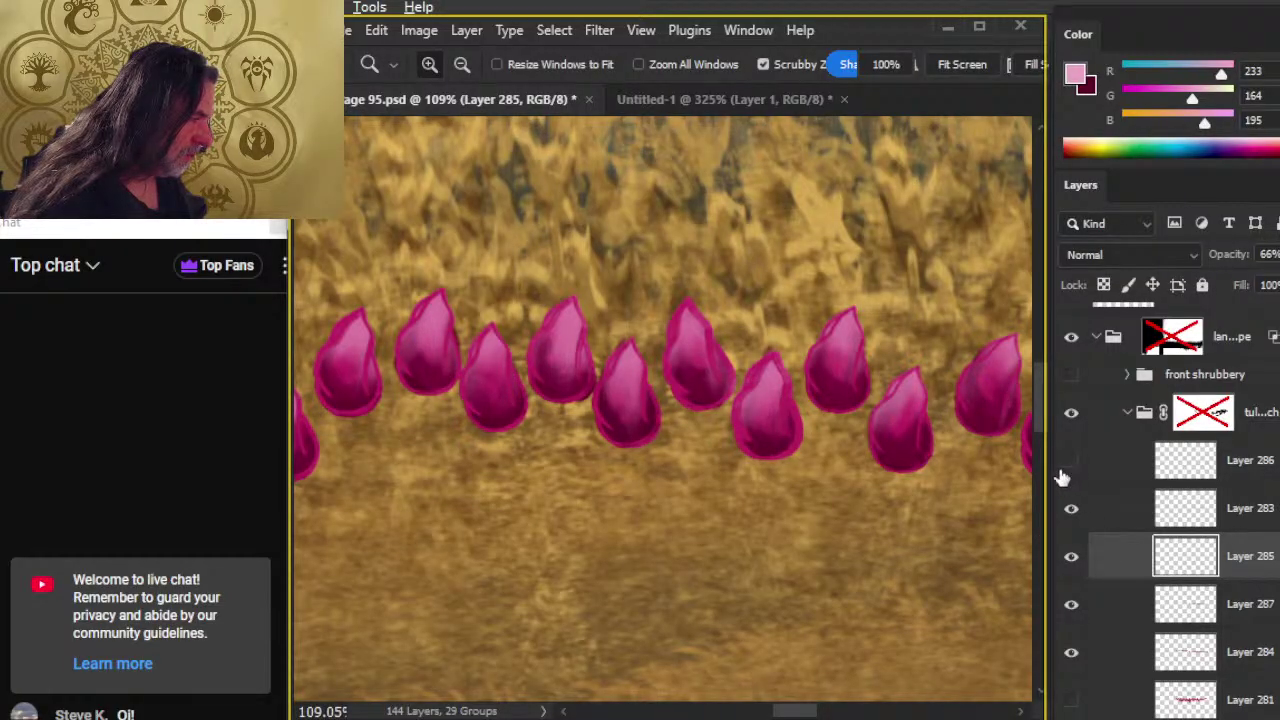
{"action": "left_click_drag", "start_coordinate": [770, 558], "coordinate": [736, 508]}
{"action": "left_click_drag", "start_coordinate": [774, 569], "coordinate": [457, 543]}
{"action": "left_click_drag", "start_coordinate": [788, 523], "coordinate": [565, 471]}
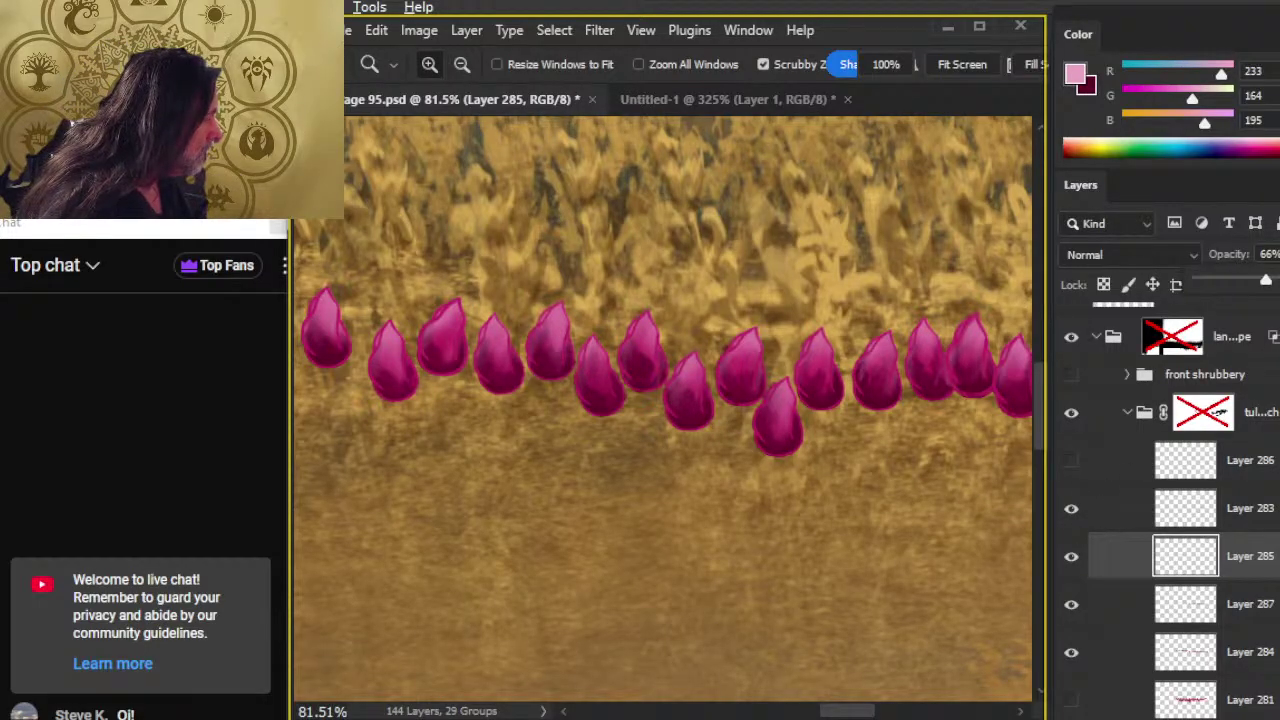
{"action": "left_click", "coordinate": [1067, 564]}
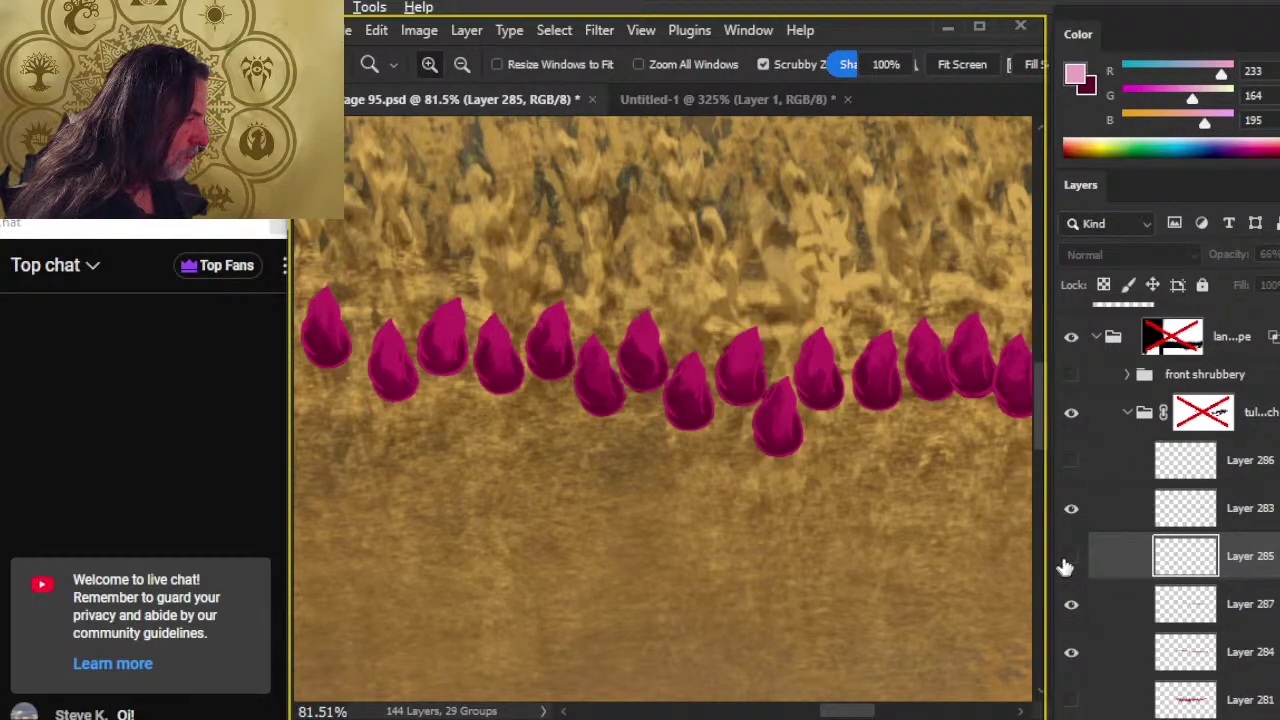
{"action": "left_click", "coordinate": [1066, 564]}
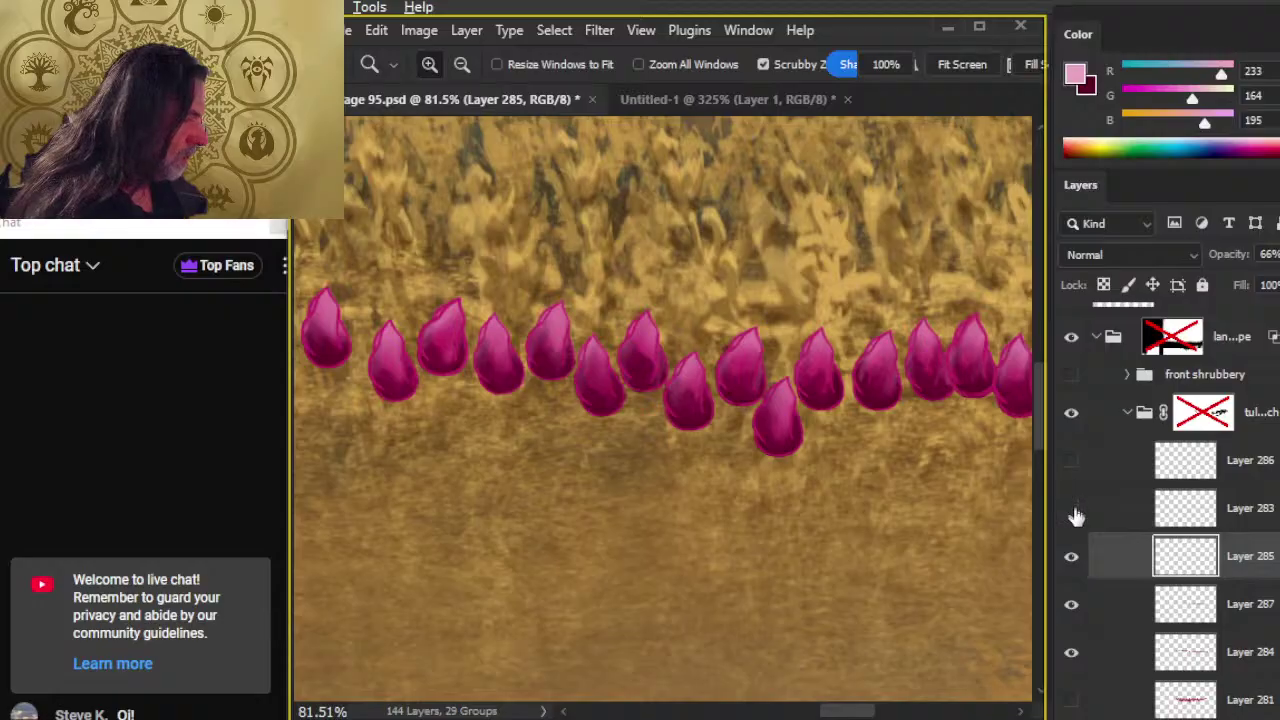
{"action": "left_click", "coordinate": [1076, 515]}
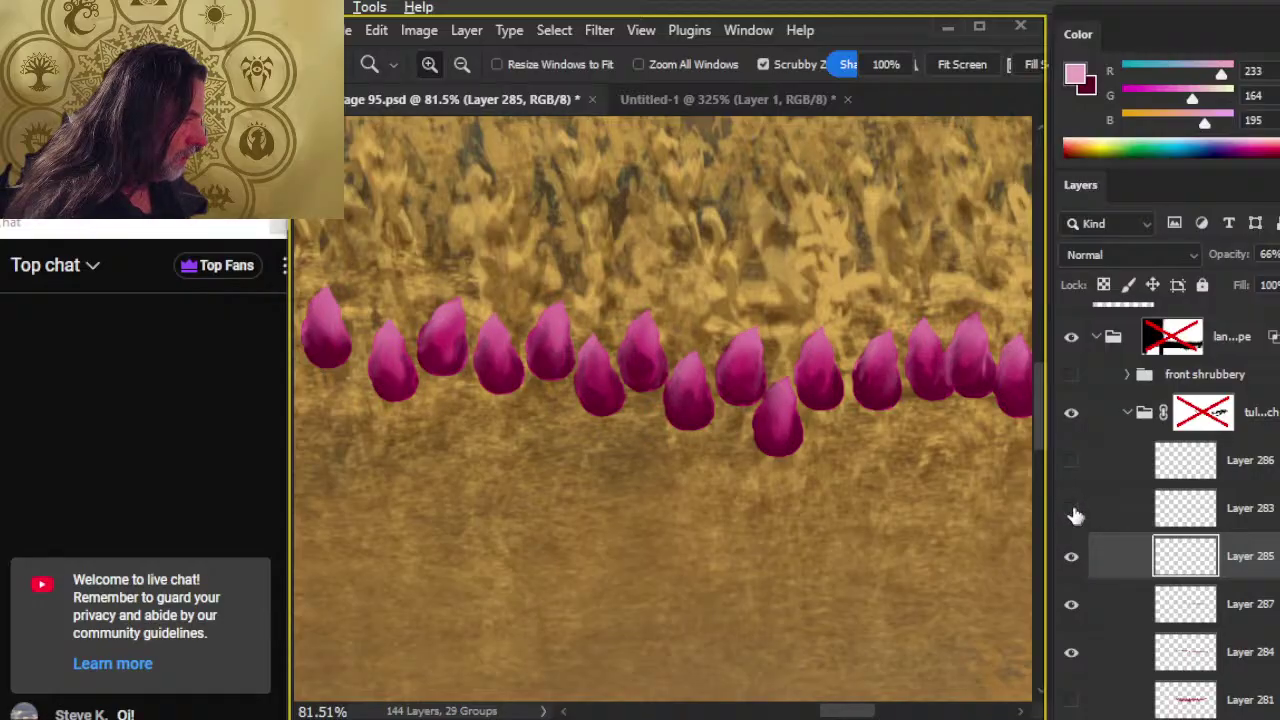
- Lower the opacity of Layer 283 to 50% and check the petal outlines through to the row's right end
{"action": "left_click", "coordinate": [1162, 500]}
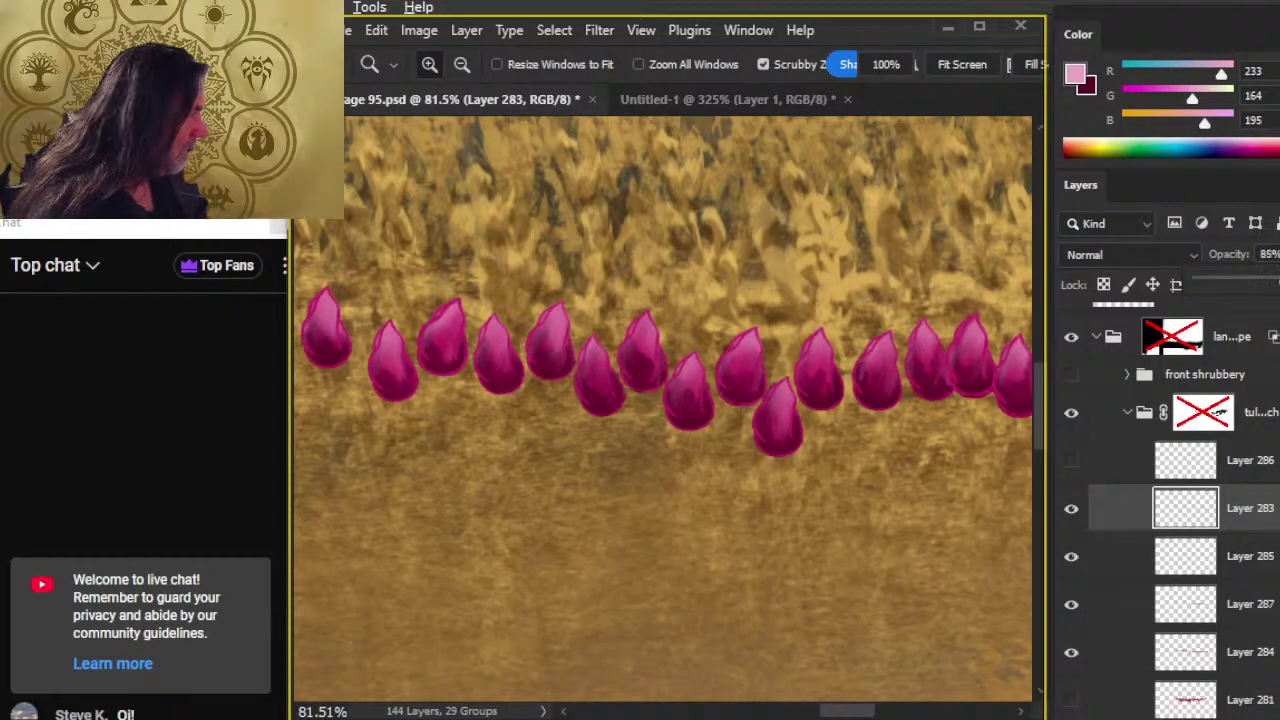
{"action": "left_click_drag", "start_coordinate": [1246, 290], "coordinate": [1247, 290]}
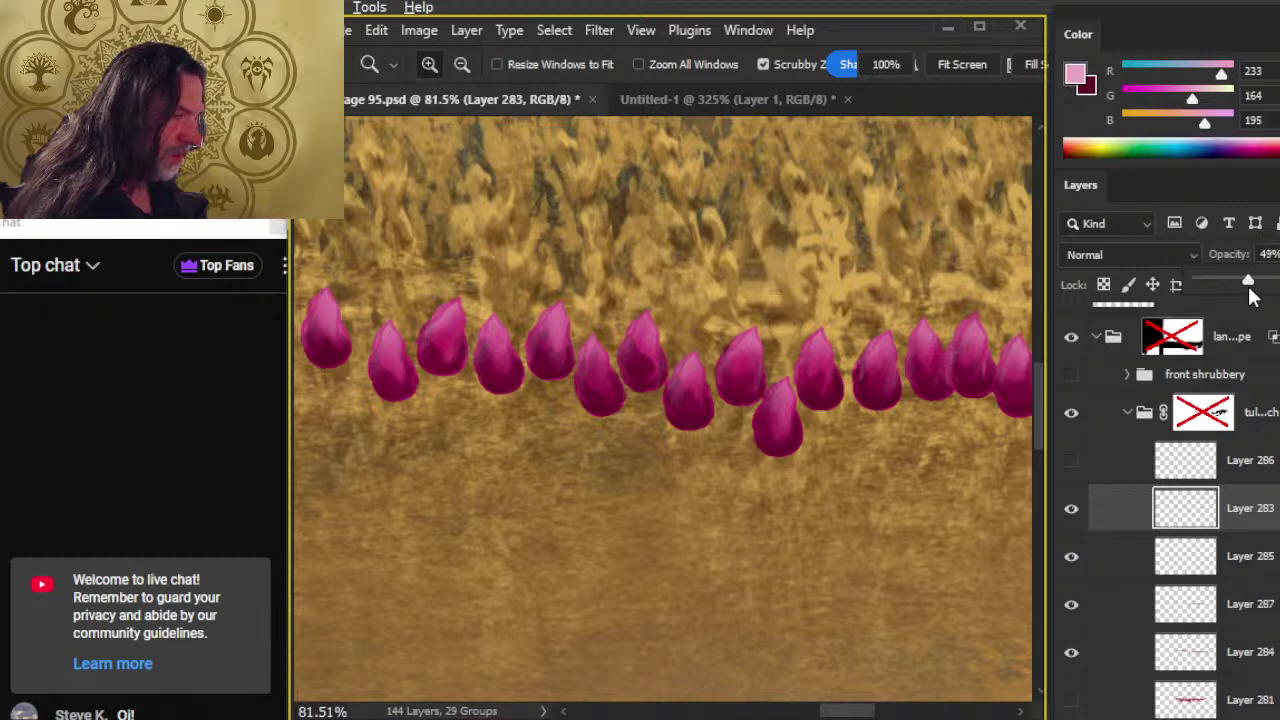
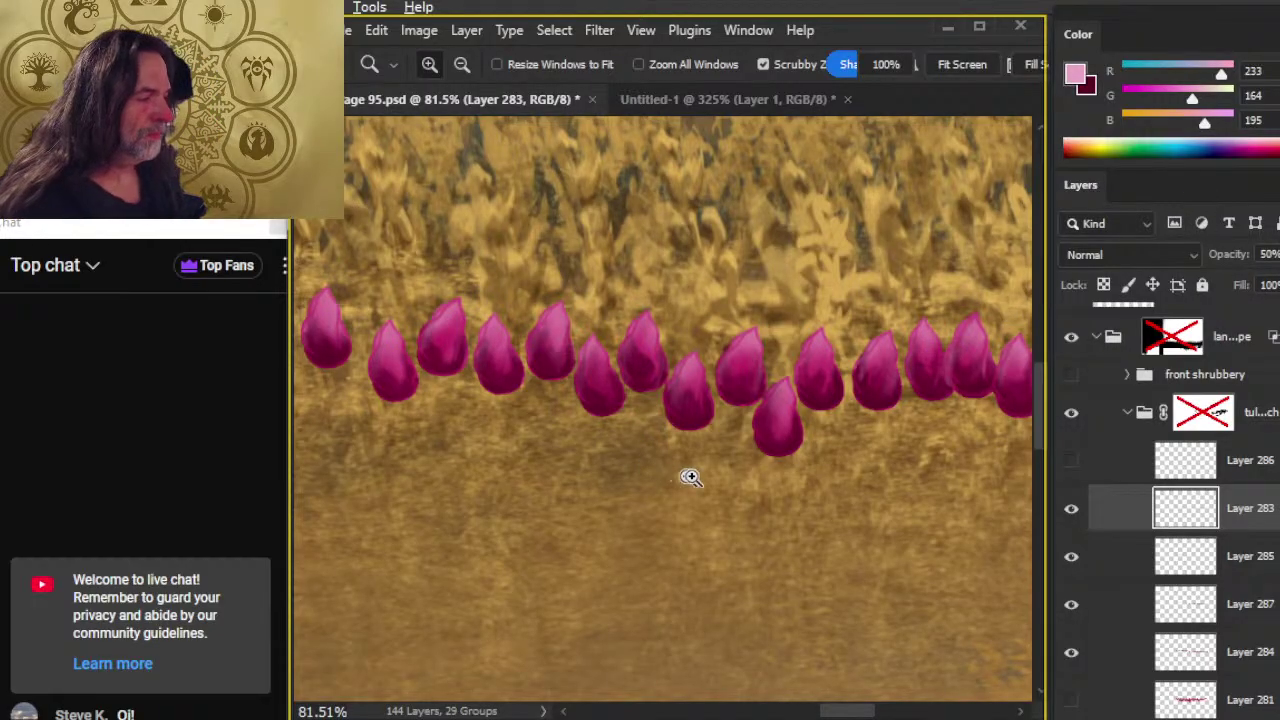
{"action": "left_click_drag", "start_coordinate": [690, 477], "coordinate": [615, 486]}
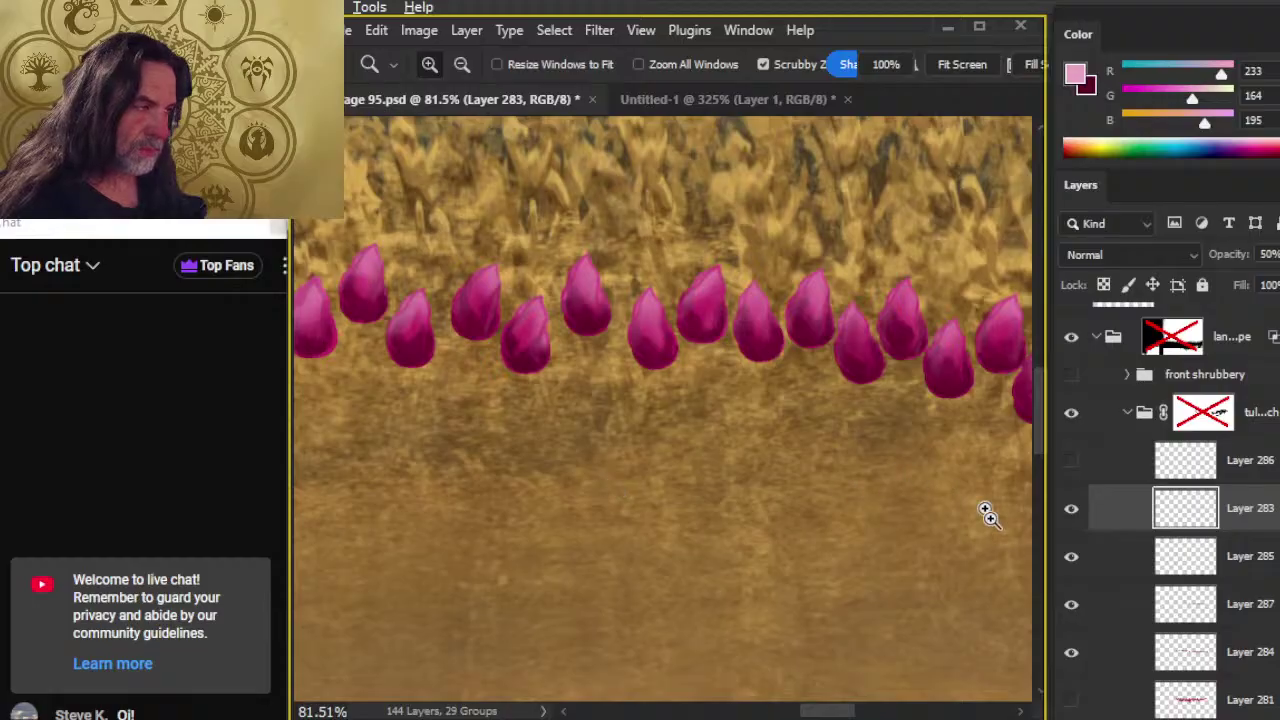
{"action": "left_click_drag", "start_coordinate": [855, 567], "coordinate": [713, 480]}
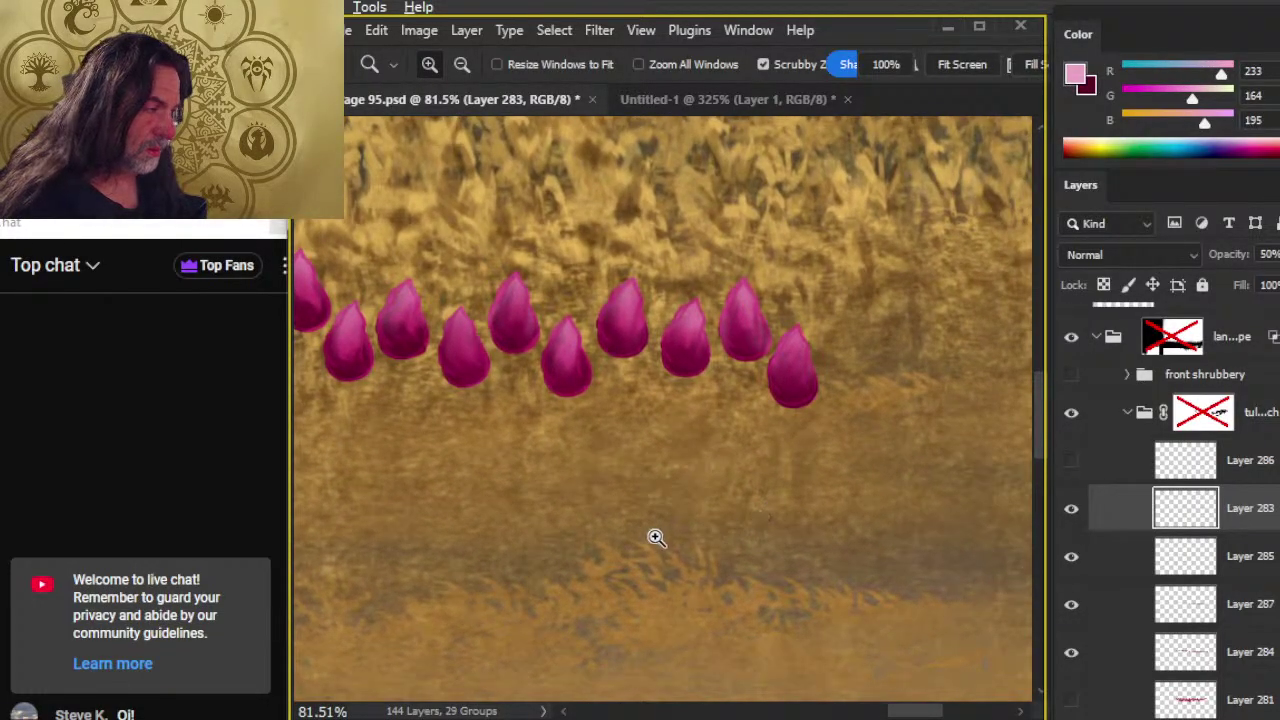
{"action": "left_click_drag", "start_coordinate": [655, 537], "coordinate": [561, 494]}
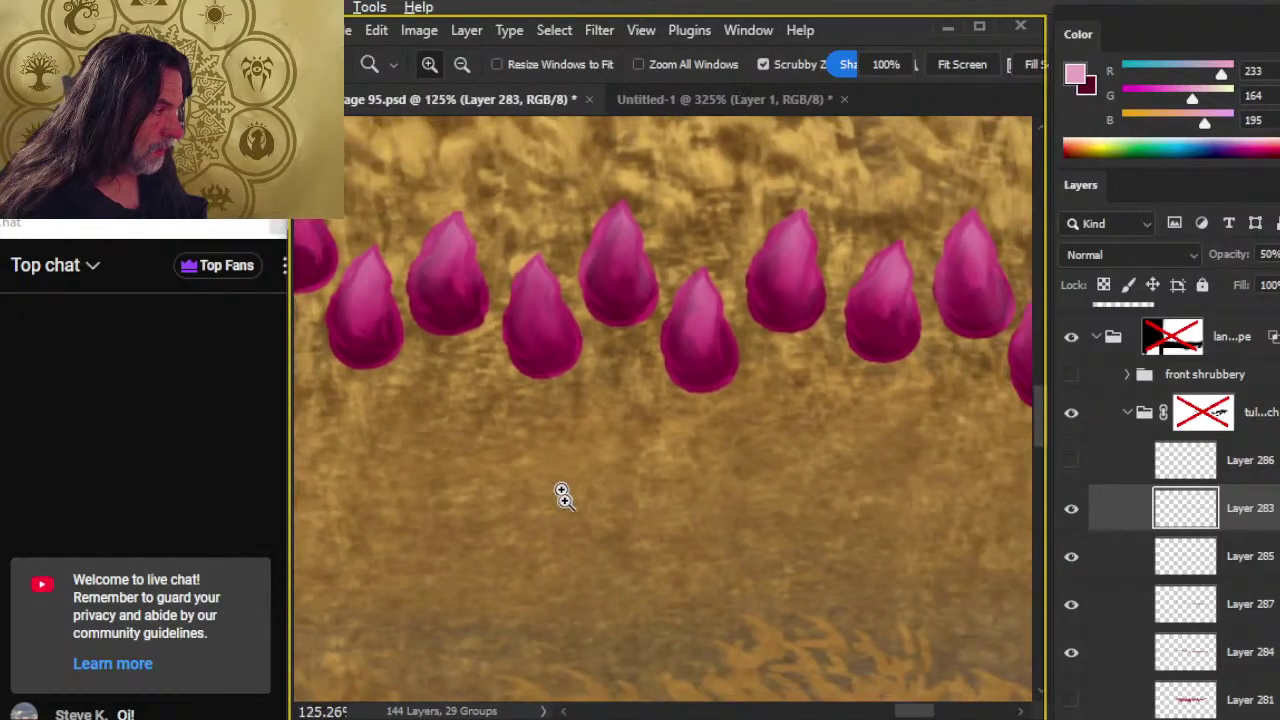
- Show Layer 286 and smudge its dark petal shading from the row's right end to the overlapping cluster at 23% strength
{"action": "left_click", "coordinate": [1072, 462]}
{"action": "left_click", "coordinate": [1118, 476]}
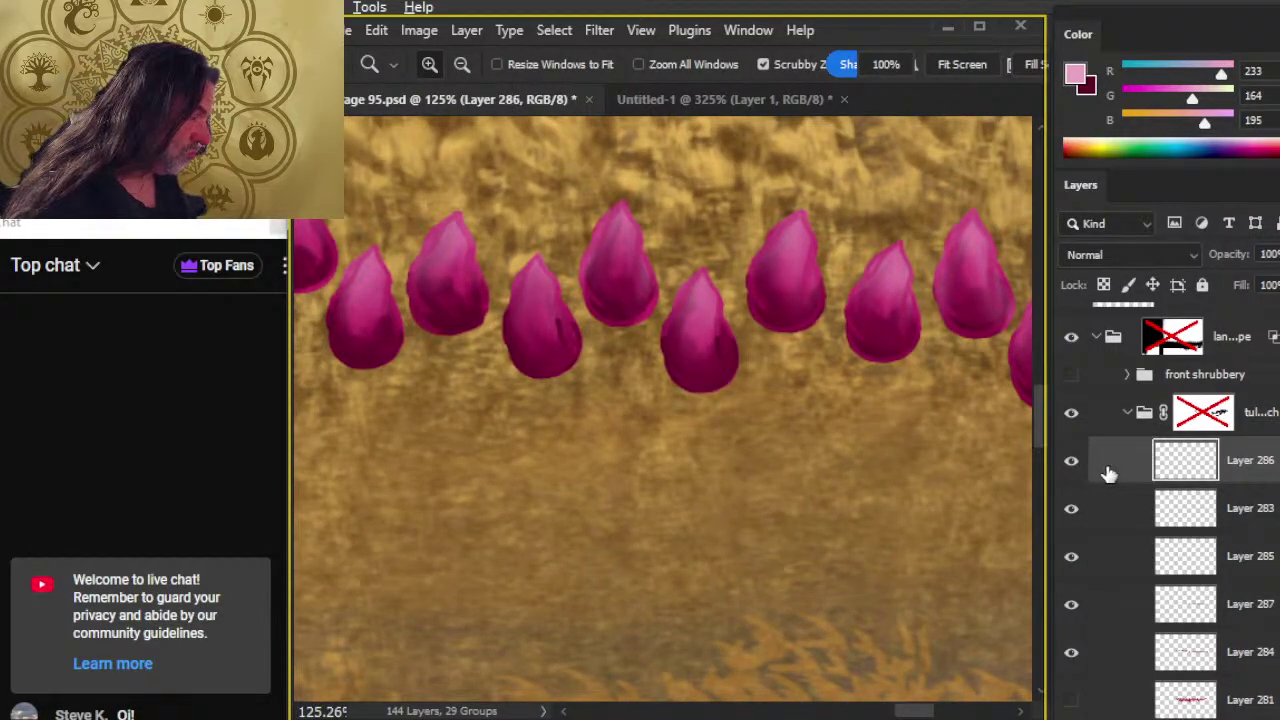
{"action": "key", "text": "r"}
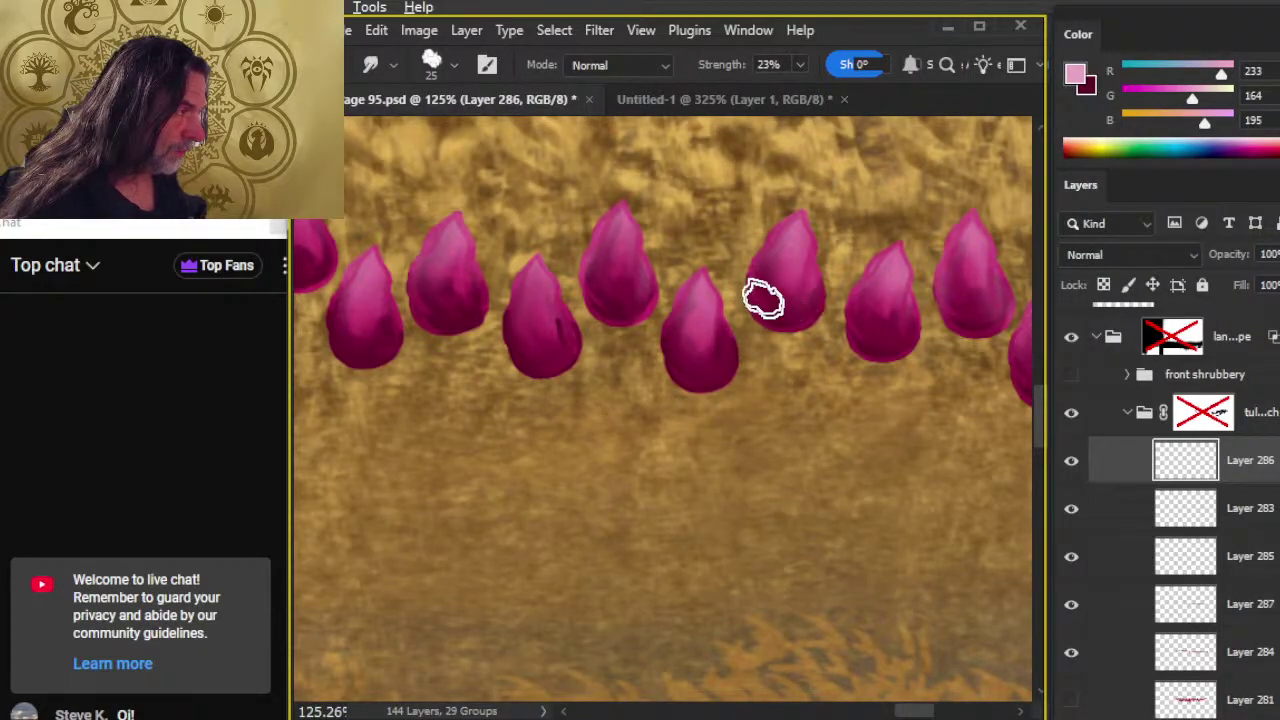
{"action": "left_click_drag", "start_coordinate": [931, 371], "coordinate": [597, 537]}
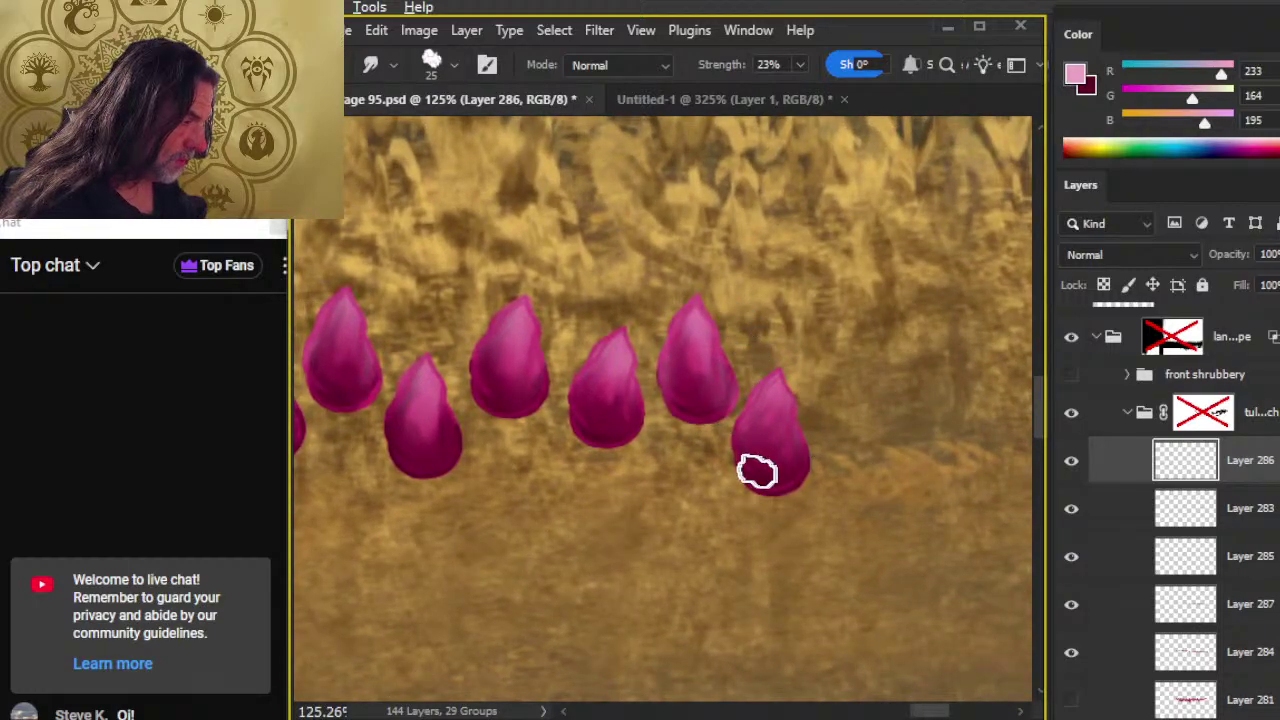
{"action": "left_click_drag", "start_coordinate": [448, 547], "coordinate": [505, 547]}
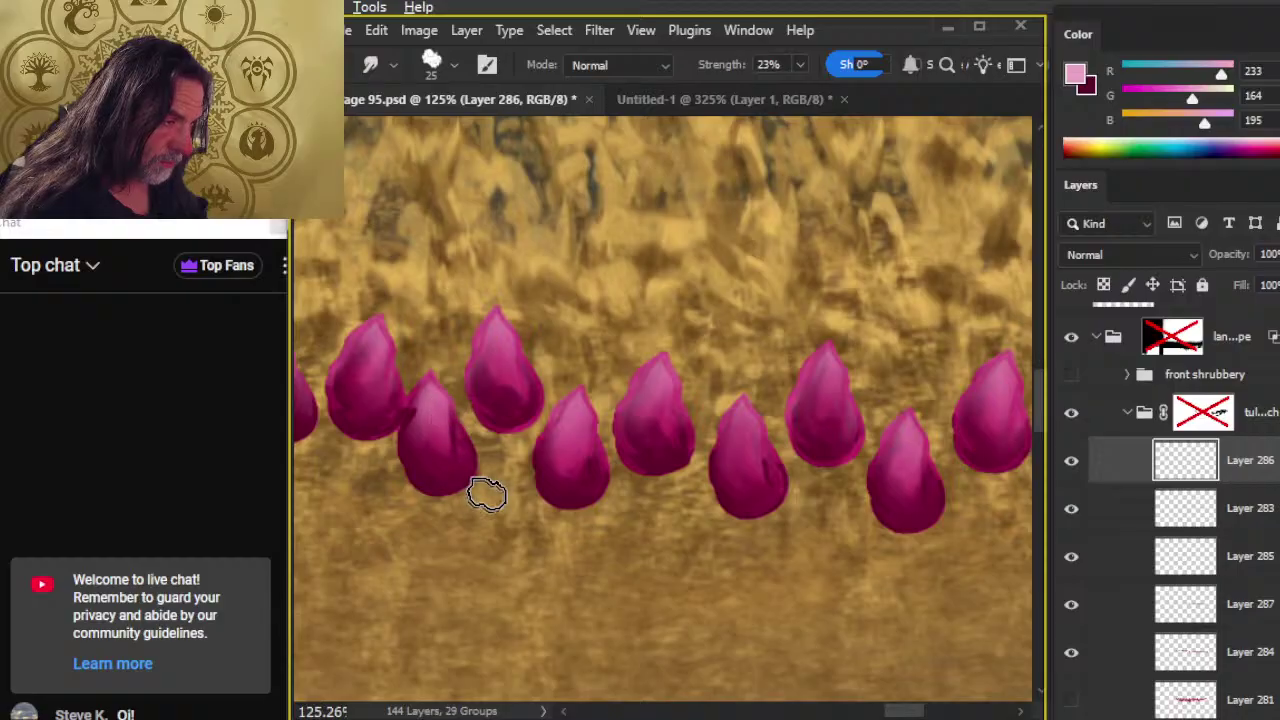
{"action": "mouse_move", "coordinate": [457, 500]}
{"action": "left_mouse_down"}
{"action": "mouse_move", "coordinate": [786, 594]}
{"action": "mouse_move", "coordinate": [612, 492]}
{"action": "left_mouse_up"}
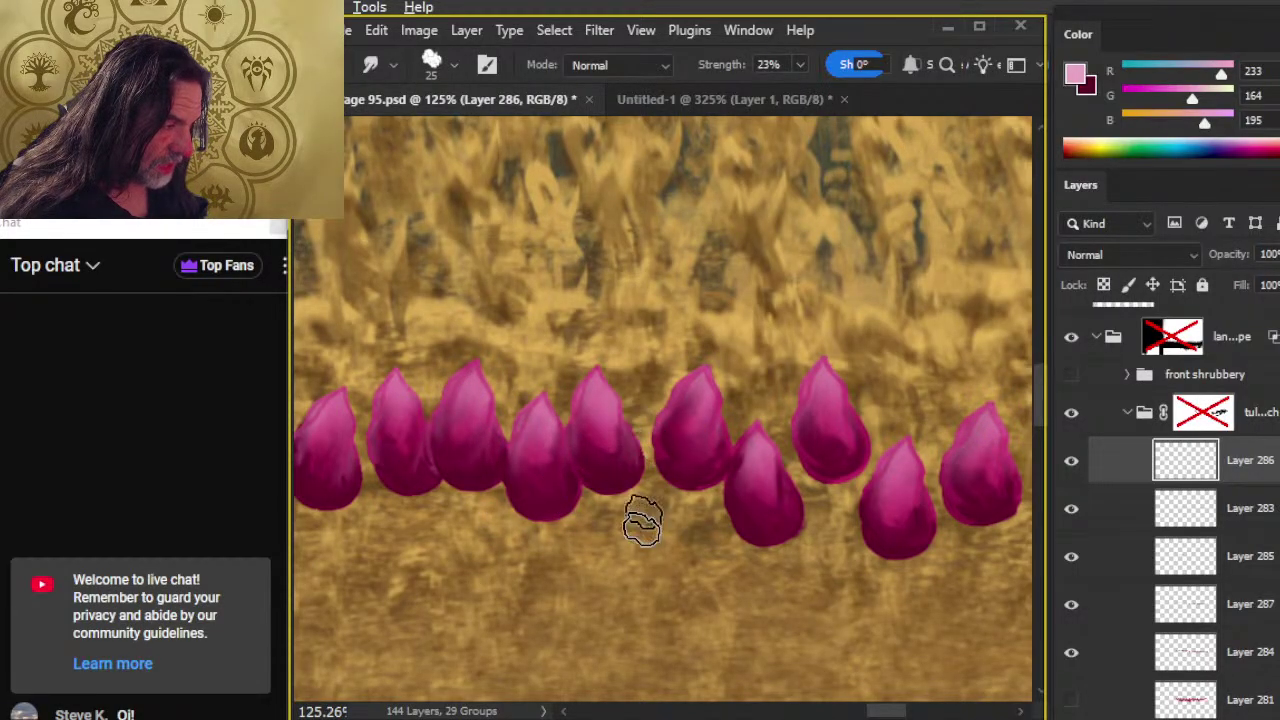
- Smudge the dark shading on the overlapping cluster, the low-hanging tulip and the tulips just left of it
{"action": "mouse_move", "coordinate": [597, 579]}
{"action": "left_mouse_down"}
{"action": "mouse_move", "coordinate": [675, 584]}
{"action": "mouse_move", "coordinate": [705, 612]}
{"action": "left_mouse_up"}
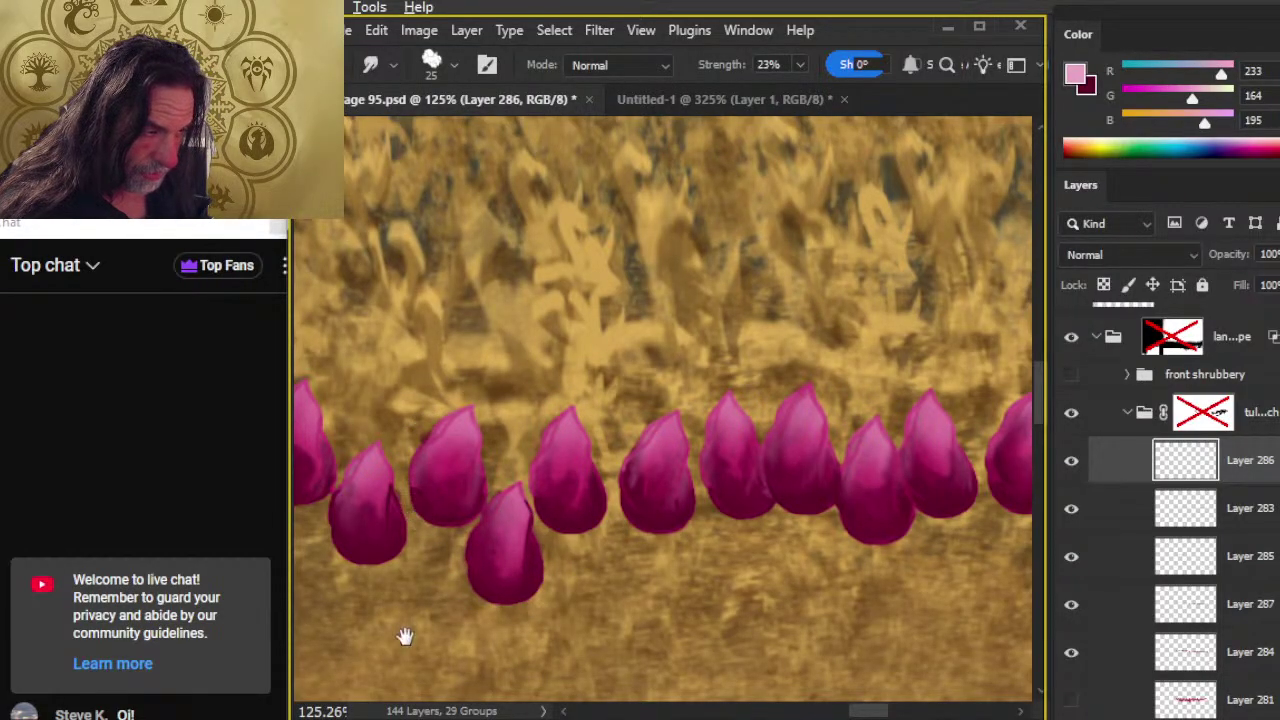
{"action": "left_click_drag", "start_coordinate": [403, 634], "coordinate": [671, 566]}
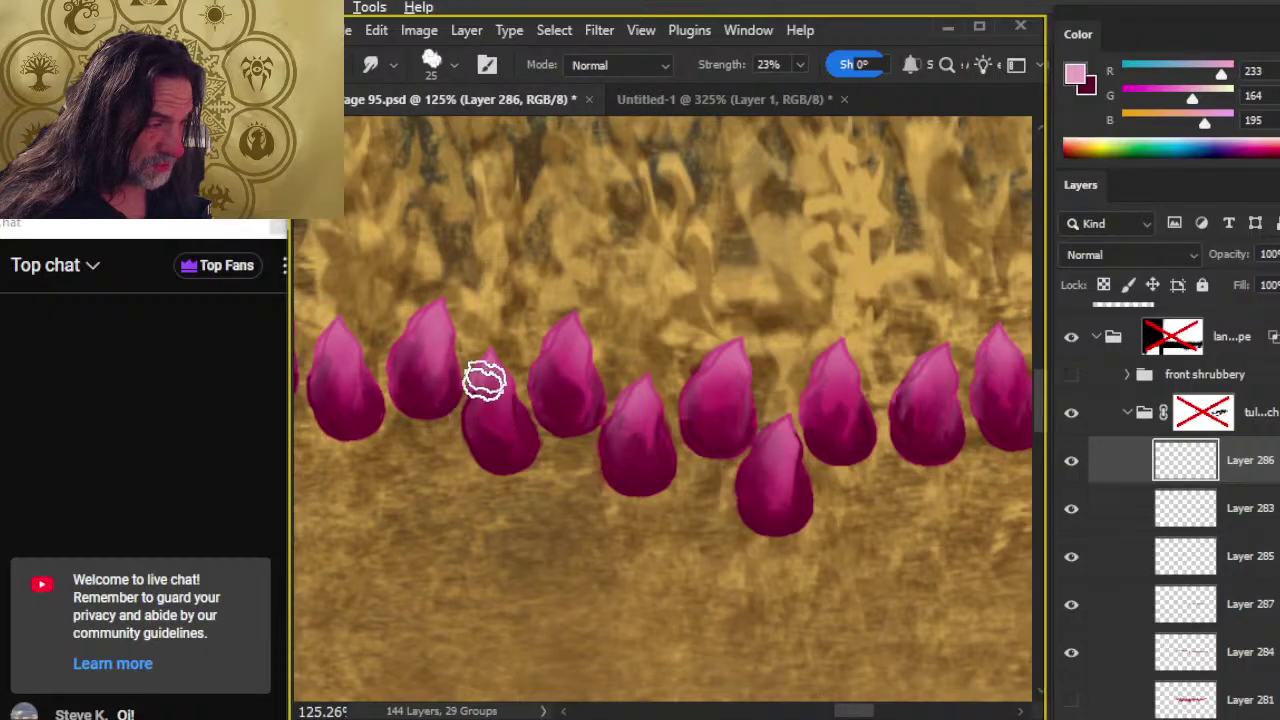
{"action": "mouse_move", "coordinate": [480, 530]}
{"action": "left_mouse_down"}
{"action": "mouse_move", "coordinate": [625, 545]}
{"action": "mouse_move", "coordinate": [708, 582]}
{"action": "left_mouse_up"}
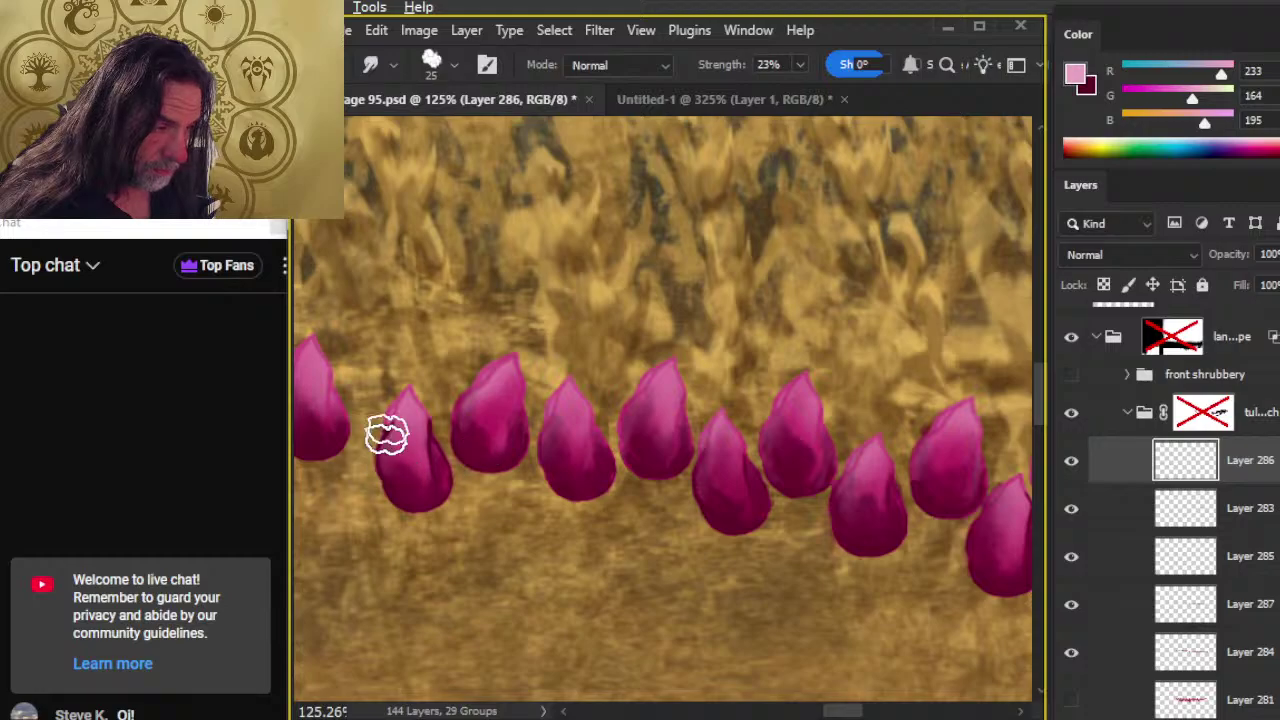
{"action": "mouse_move", "coordinate": [417, 526]}
{"action": "left_mouse_down"}
{"action": "mouse_move", "coordinate": [679, 616]}
{"action": "mouse_move", "coordinate": [626, 511]}
{"action": "left_mouse_up"}
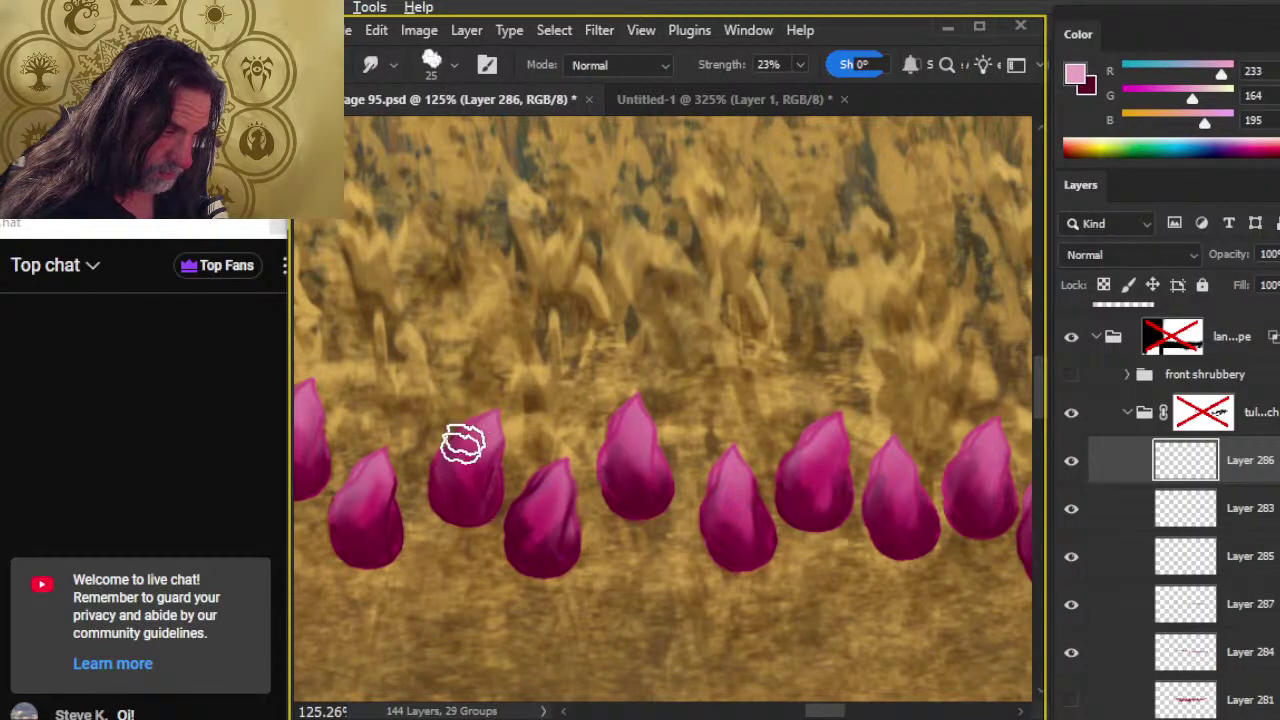
{"action": "mouse_move", "coordinate": [450, 598]}
{"action": "left_mouse_down"}
{"action": "mouse_move", "coordinate": [706, 576]}
{"action": "mouse_move", "coordinate": [640, 537]}
{"action": "left_mouse_up"}
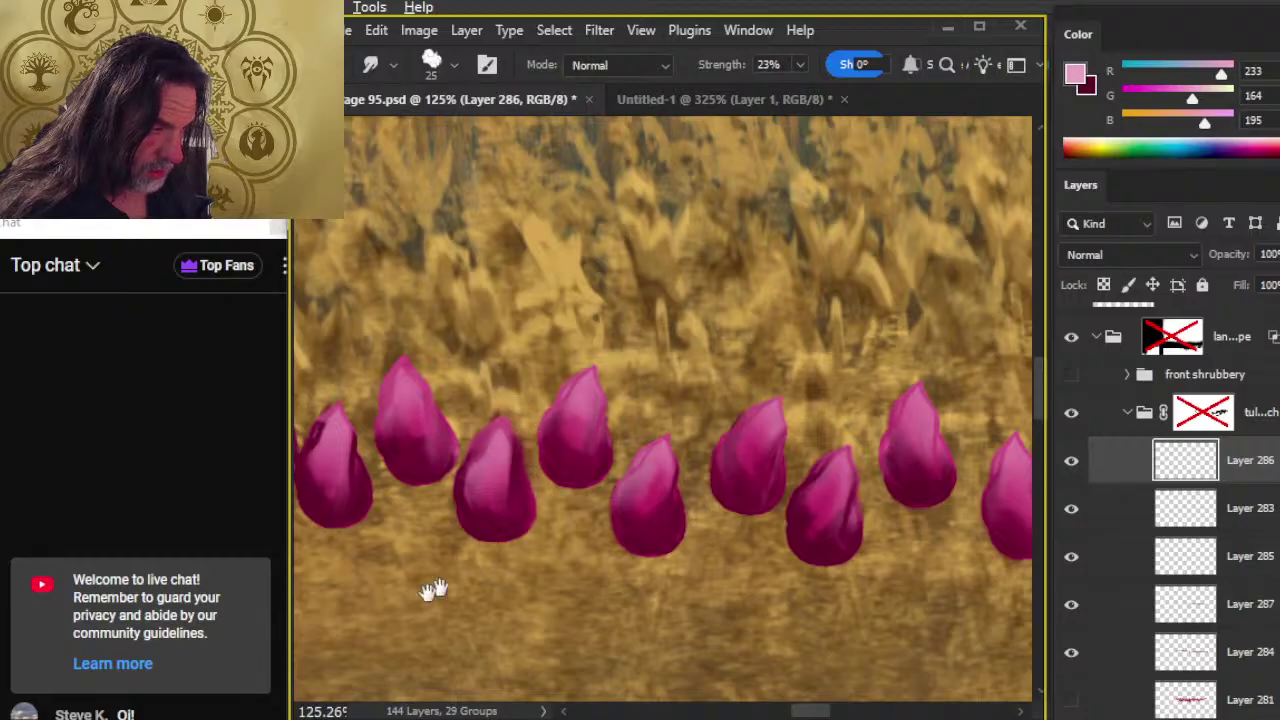
- Blend the dark shading on the remaining tulips with the Smudge tool, through to the row's left end
{"action": "mouse_move", "coordinate": [433, 590]}
{"action": "left_mouse_down"}
{"action": "mouse_move", "coordinate": [663, 600]}
{"action": "mouse_move", "coordinate": [571, 509]}
{"action": "left_mouse_up"}
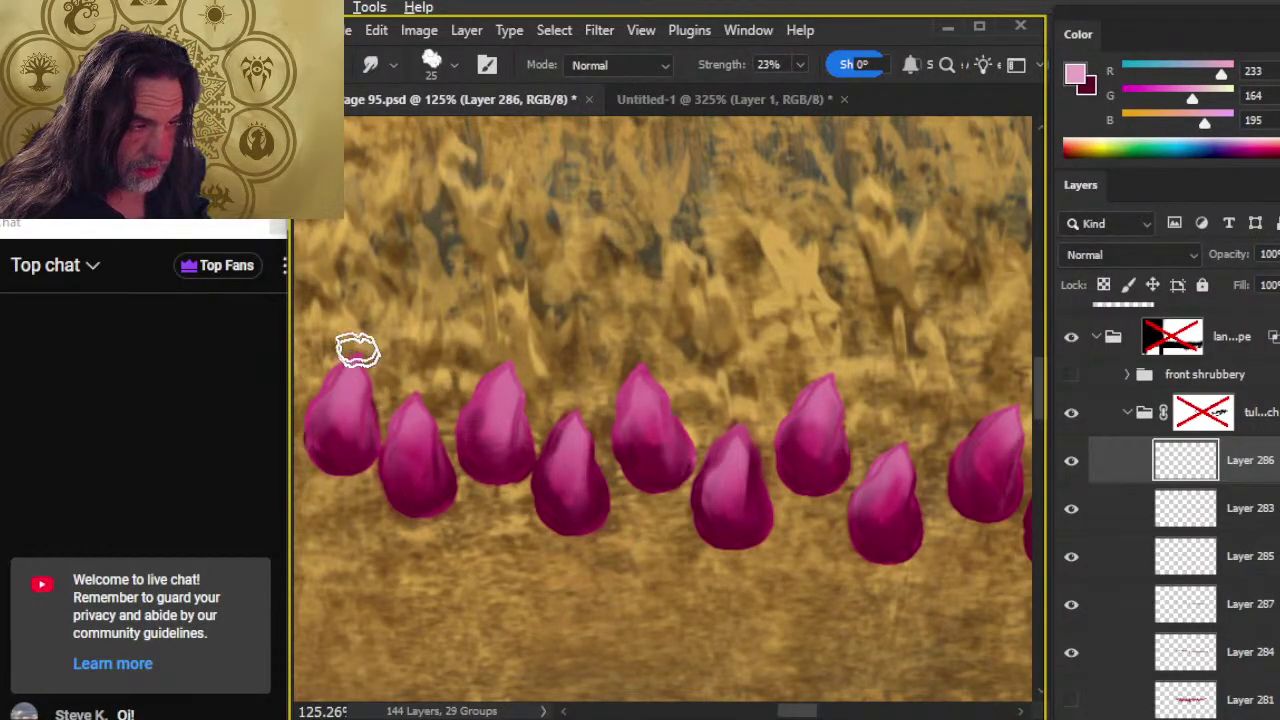
{"action": "left_click_drag", "start_coordinate": [414, 571], "coordinate": [593, 599]}
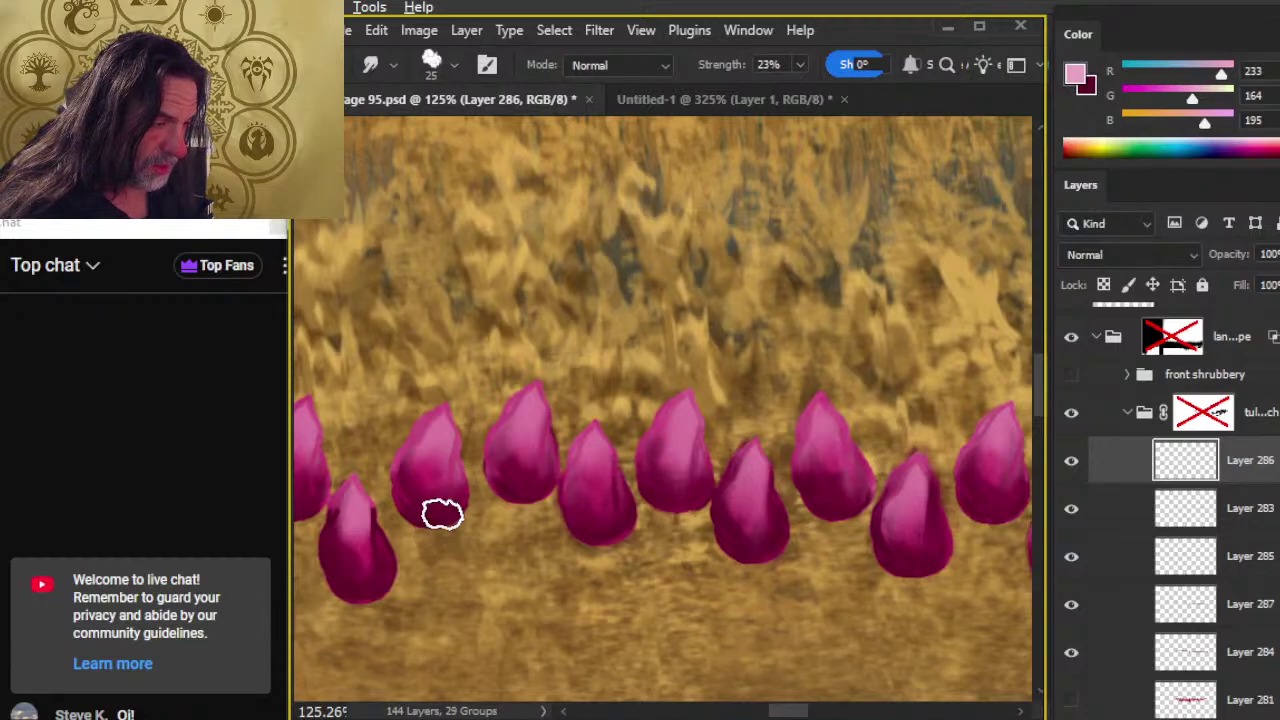
{"action": "mouse_move", "coordinate": [421, 577]}
{"action": "left_mouse_down"}
{"action": "mouse_move", "coordinate": [591, 534]}
{"action": "mouse_move", "coordinate": [609, 465]}
{"action": "left_mouse_up"}
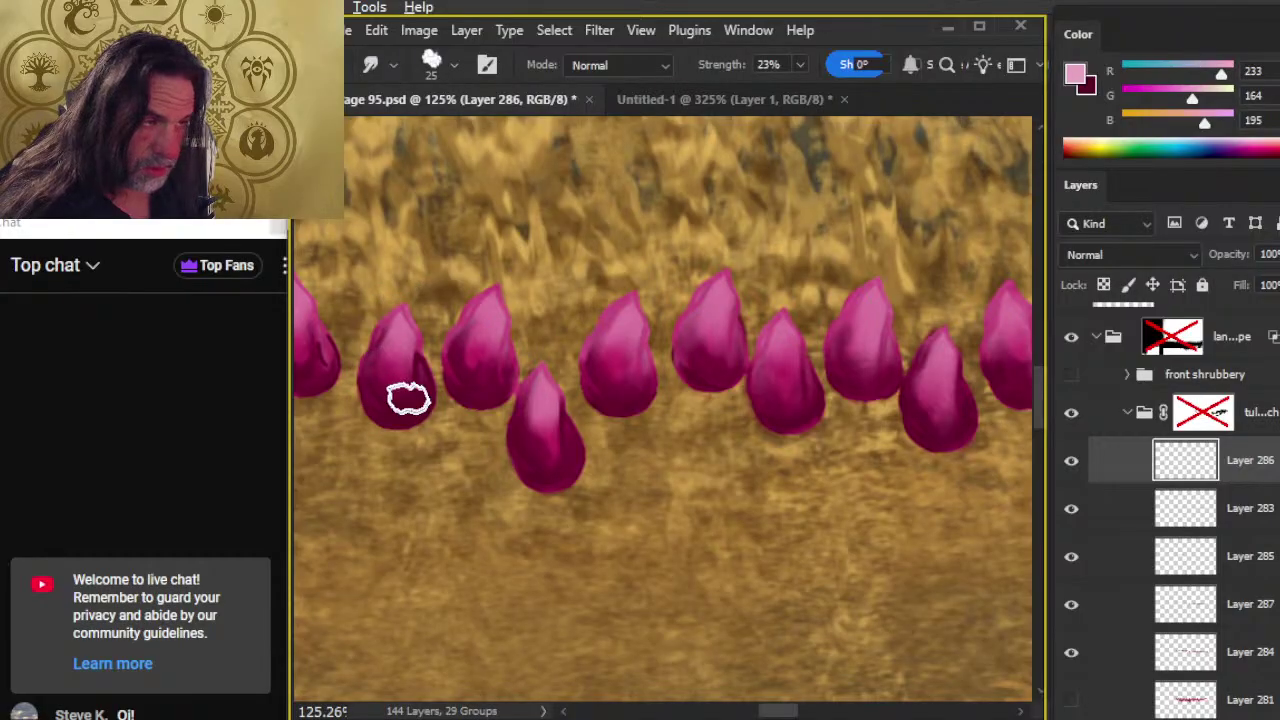
{"action": "mouse_move", "coordinate": [363, 471]}
{"action": "left_mouse_down"}
{"action": "mouse_move", "coordinate": [674, 591]}
{"action": "mouse_move", "coordinate": [673, 531]}
{"action": "left_mouse_up"}
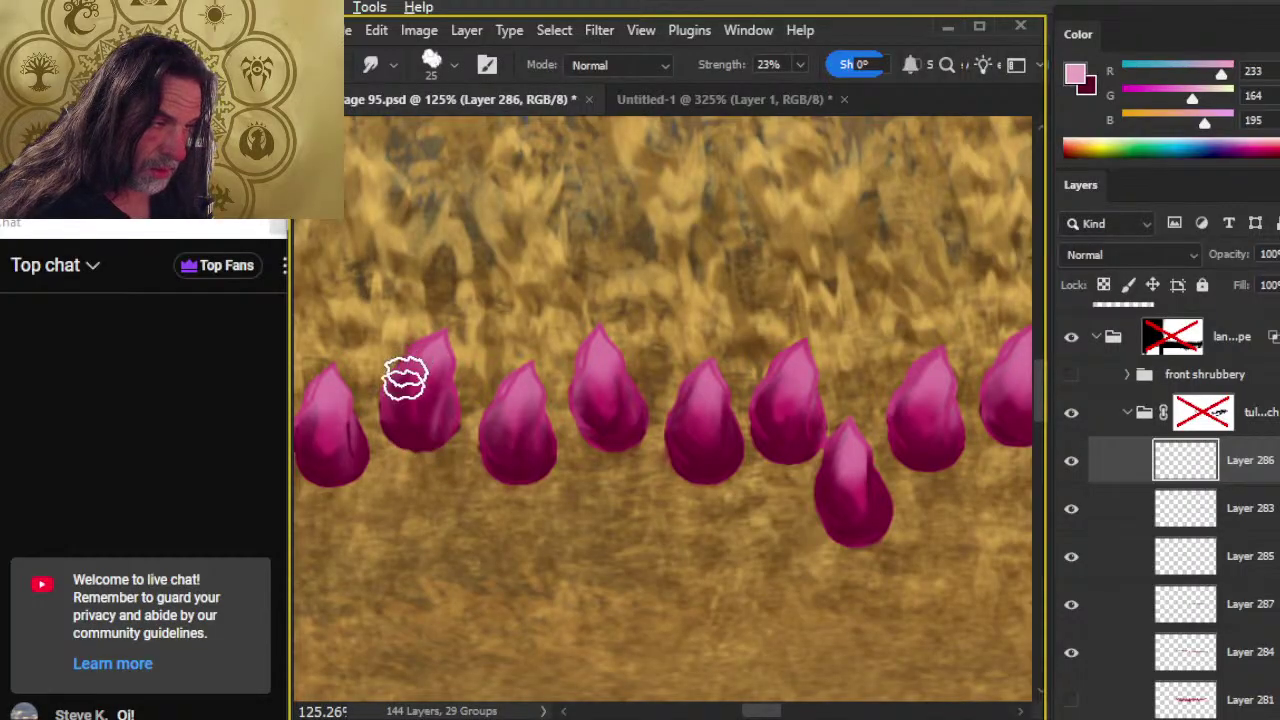
{"action": "left_click_drag", "start_coordinate": [443, 517], "coordinate": [620, 500]}
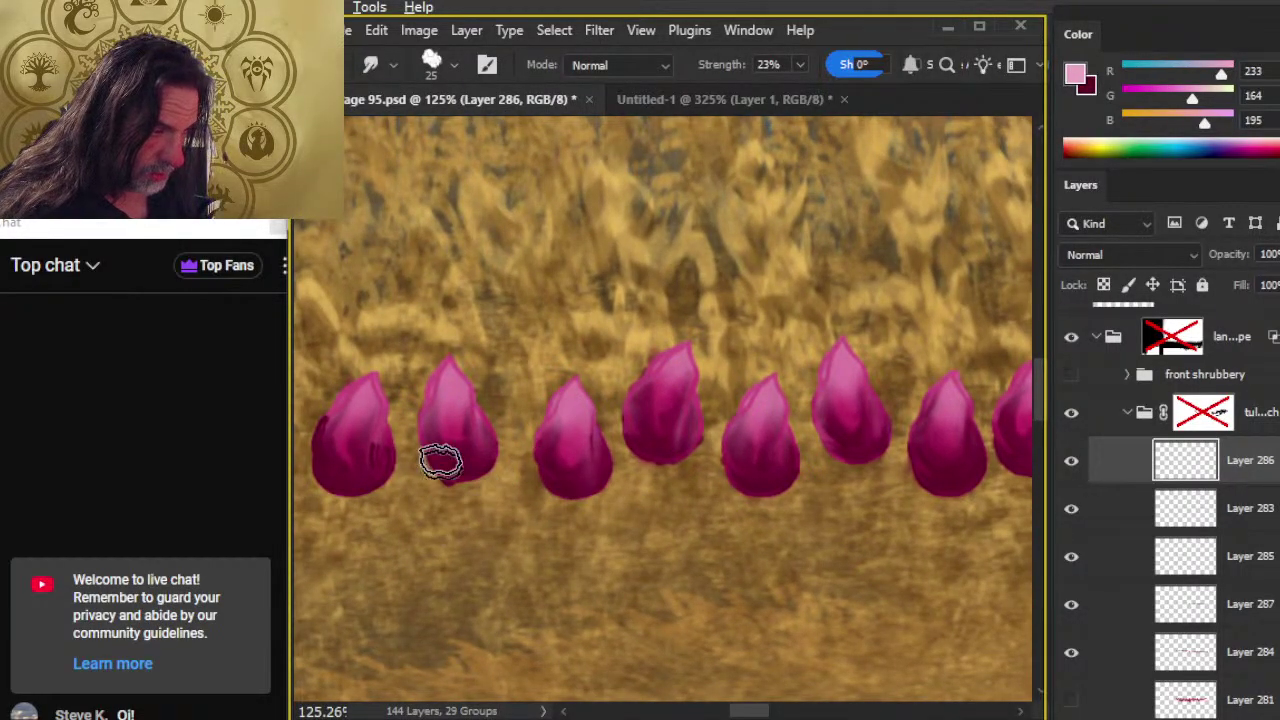
{"action": "left_click_drag", "start_coordinate": [429, 563], "coordinate": [646, 626]}
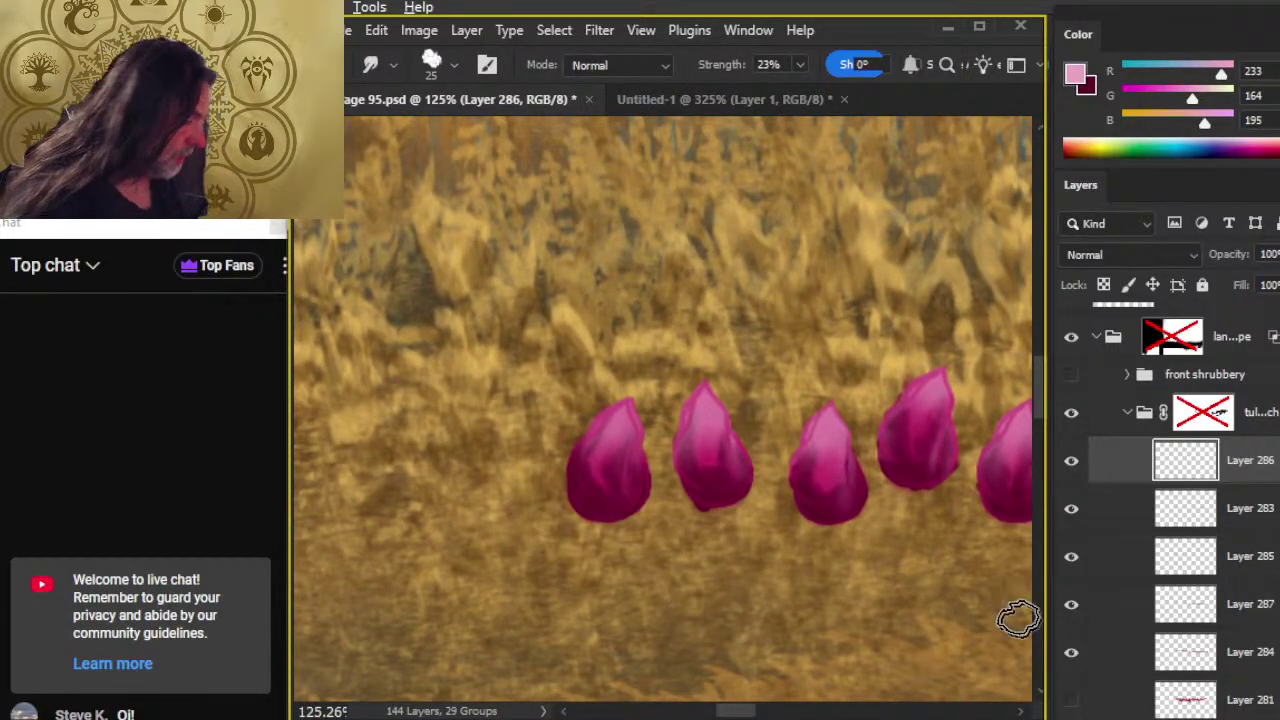
- Load Layer 283's petal outlines as a selection, invert it, make Layer 283 active and clear the selection
{"action": "left_click", "coordinate": [1074, 560]}
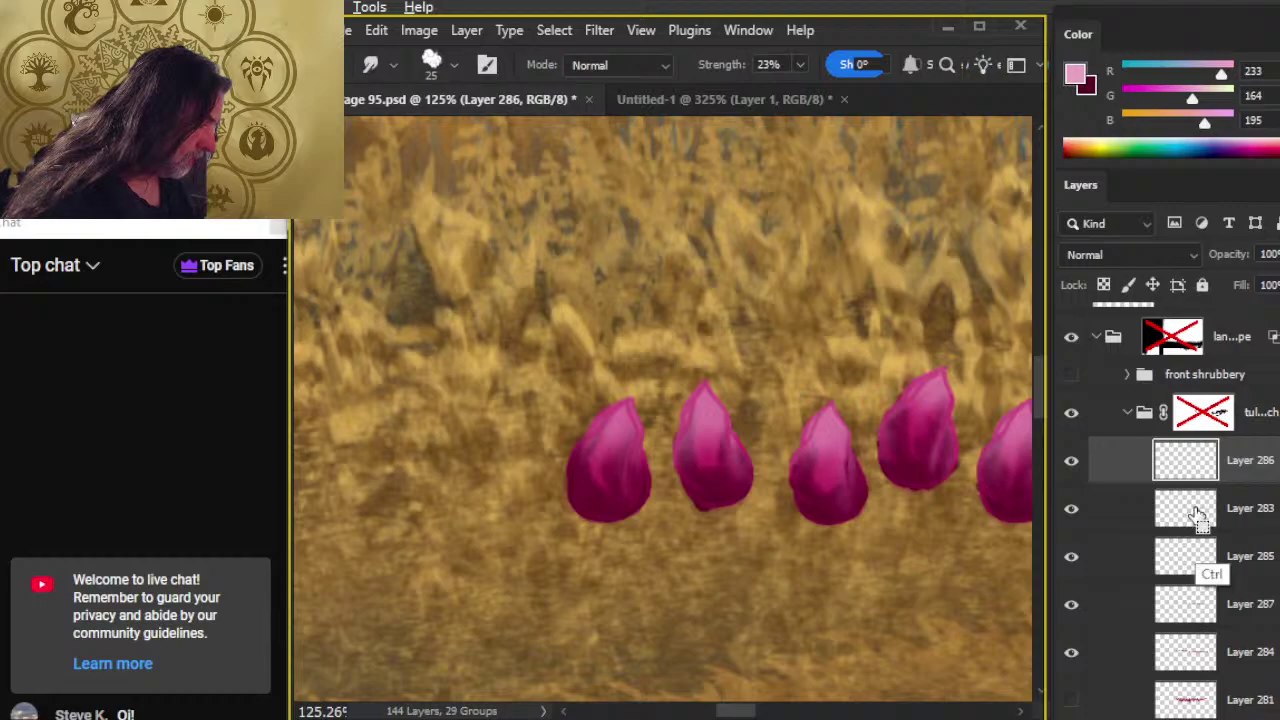
{"action": "left_click", "coordinate": [1195, 566], "text": "ctrl"}
{"action": "key", "text": "l"}
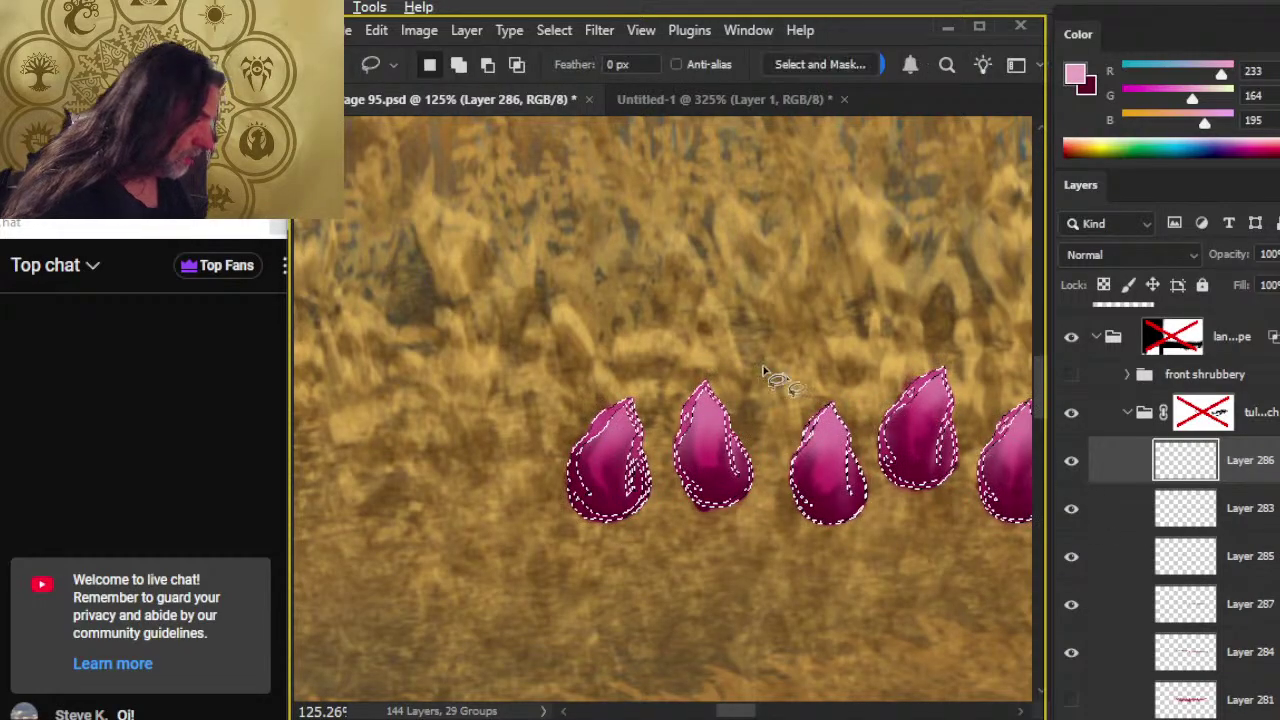
{"action": "right_click", "coordinate": [777, 371]}
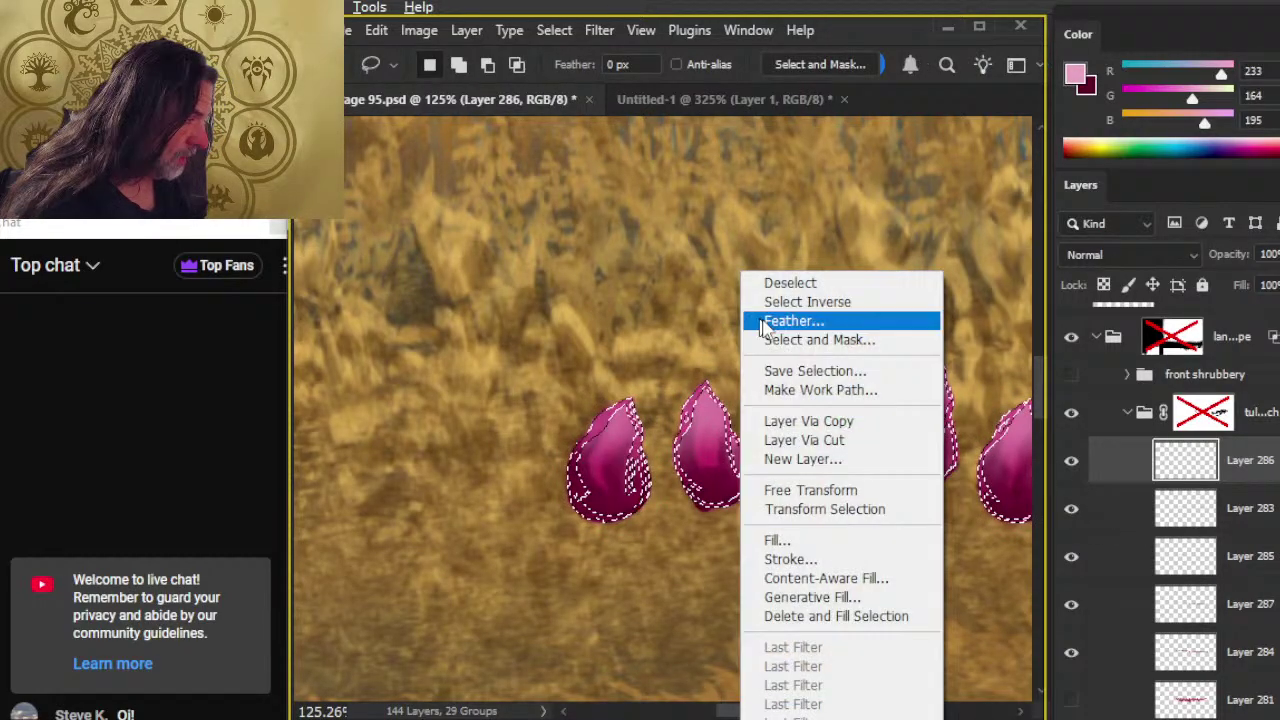
{"action": "left_click", "coordinate": [827, 305]}
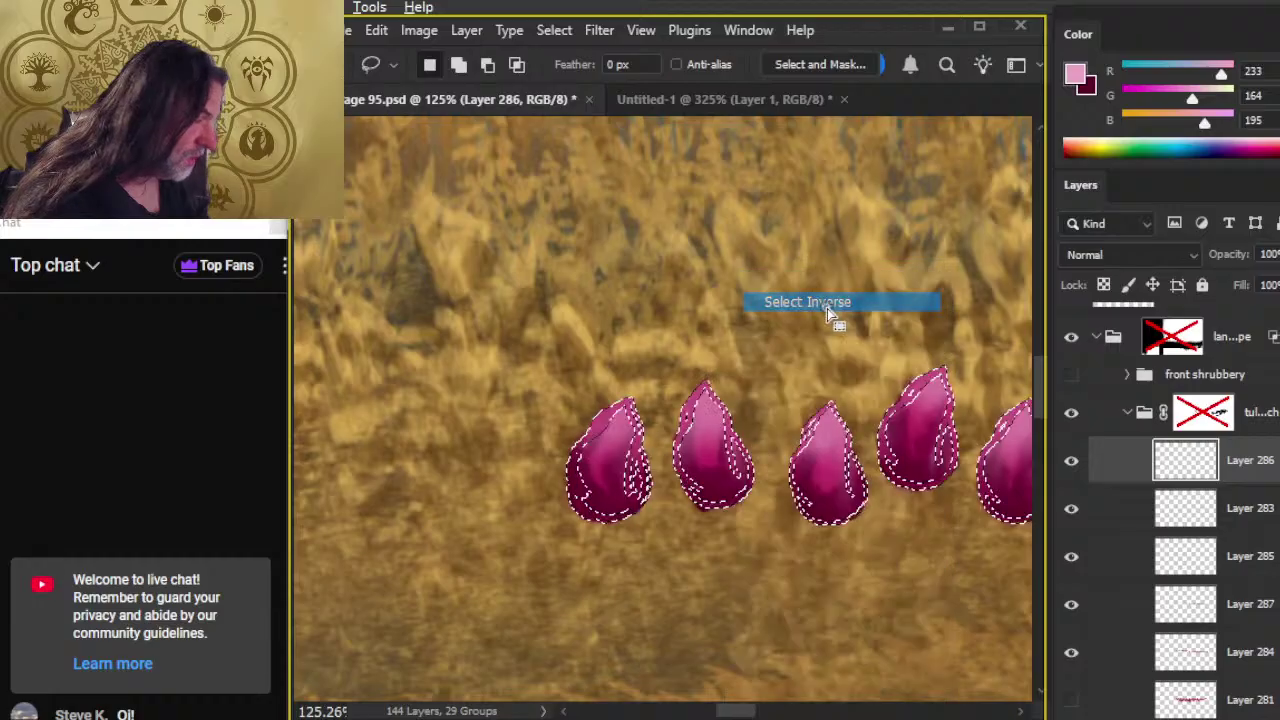
{"action": "left_click", "coordinate": [1071, 509]}
{"action": "left_click", "coordinate": [1106, 509]}
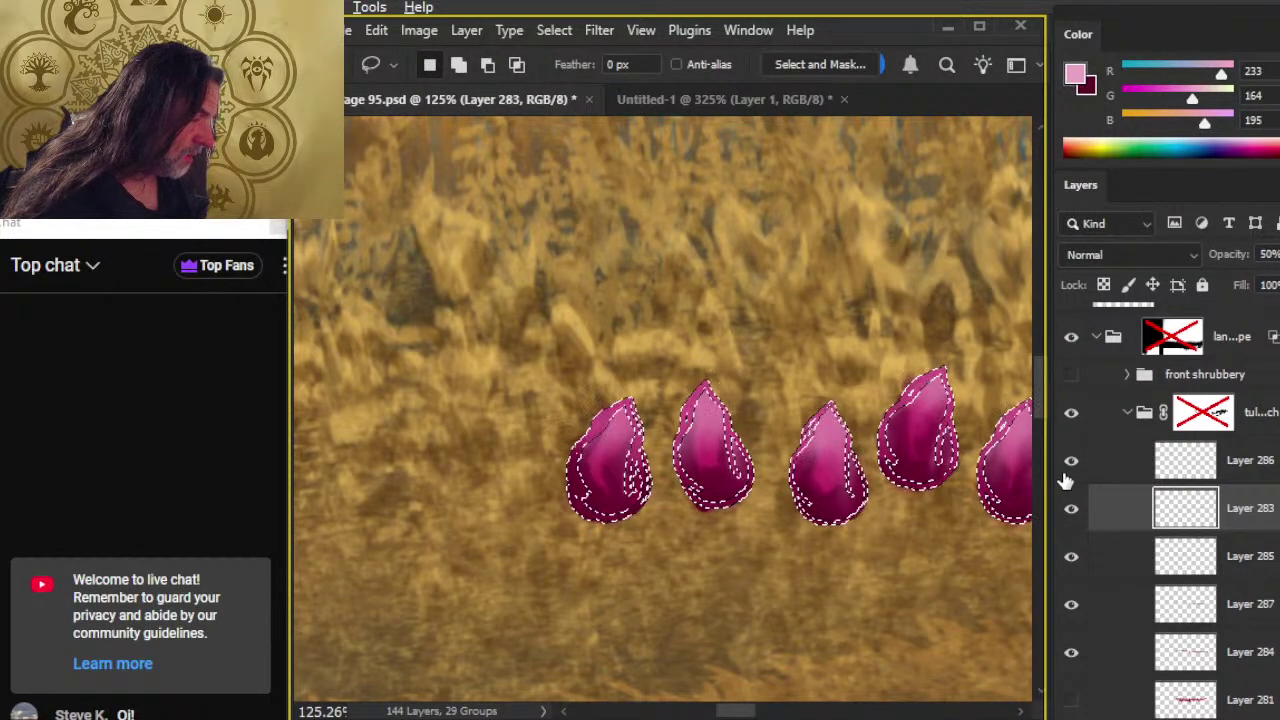
{"action": "key", "text": "ctrl+d"}
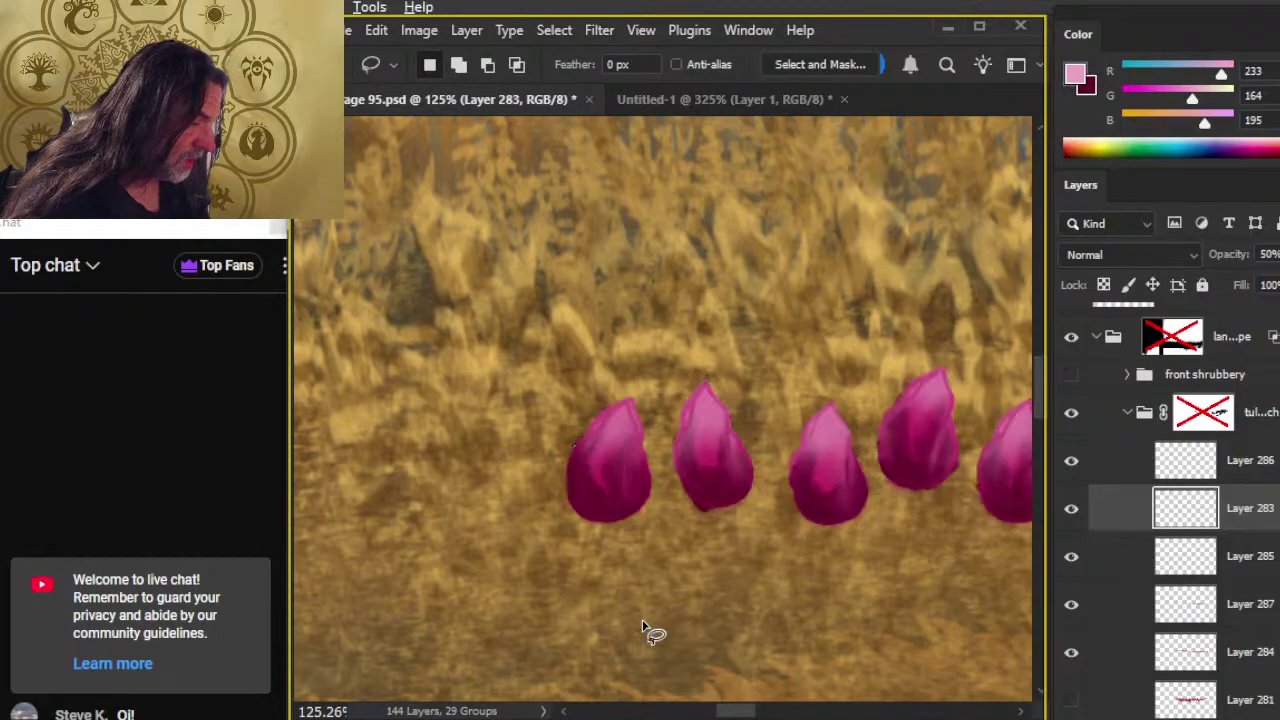
- Compare the leftmost tulips with Layers 283, 286, 285 and 287 each toggled off and on
{"action": "left_click", "coordinate": [1071, 510]}
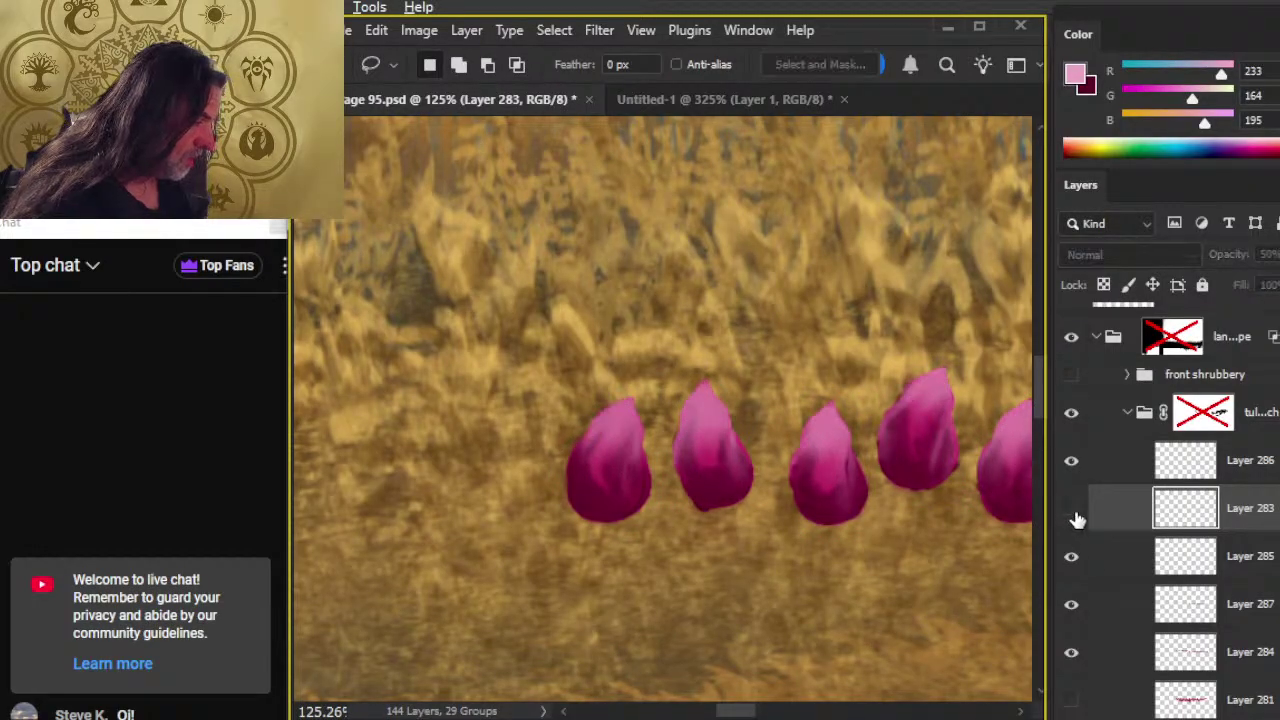
{"action": "left_click", "coordinate": [1071, 510]}
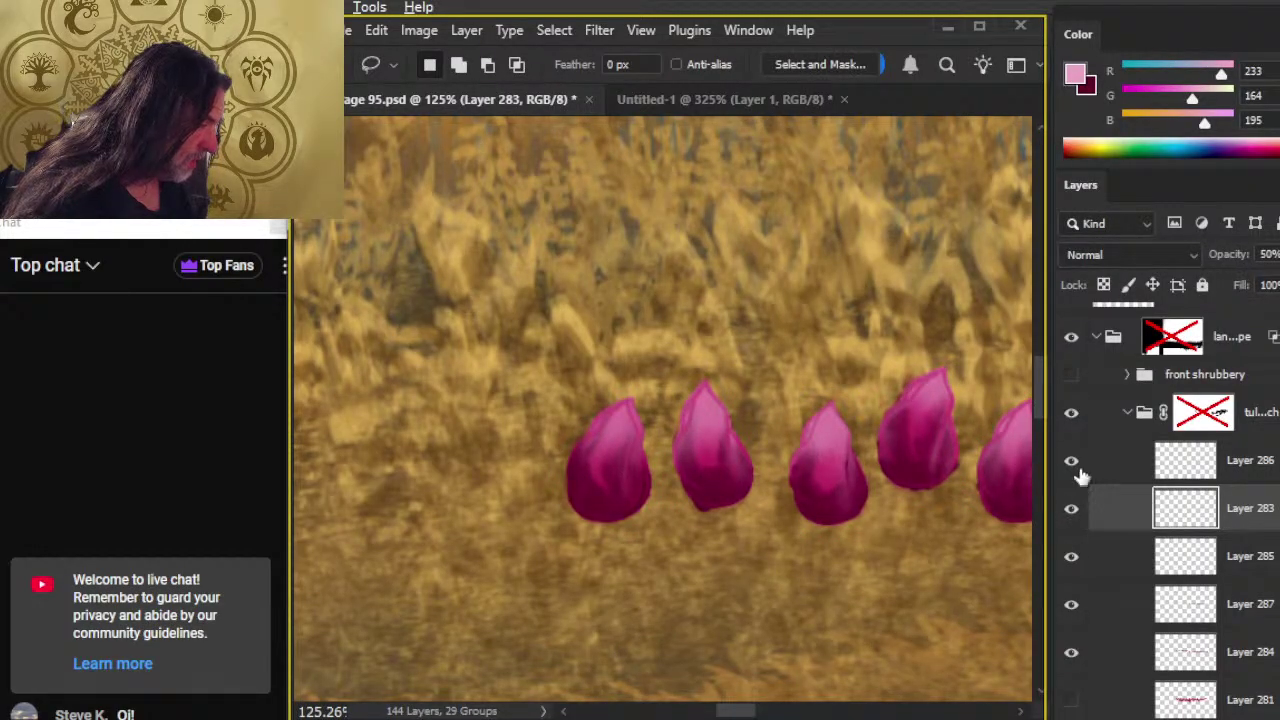
{"action": "left_click", "coordinate": [1072, 462]}
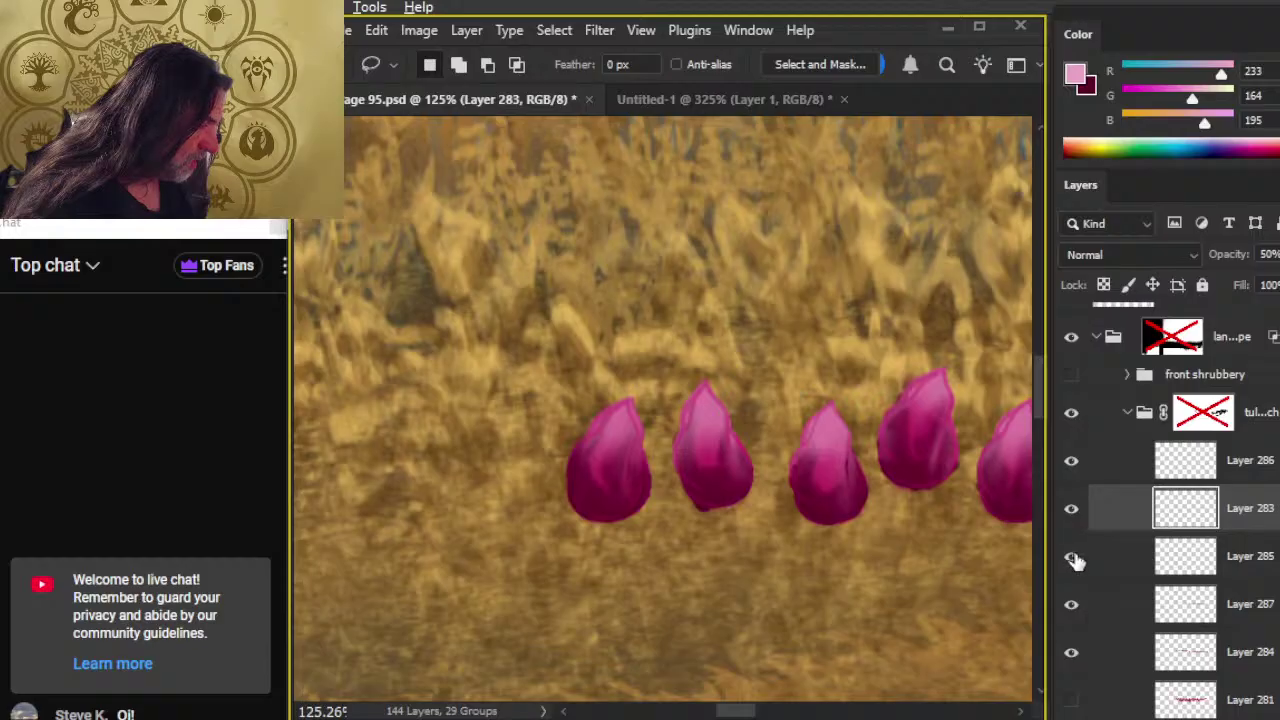
{"action": "left_click", "coordinate": [1072, 557]}
{"action": "left_click", "coordinate": [1071, 510]}
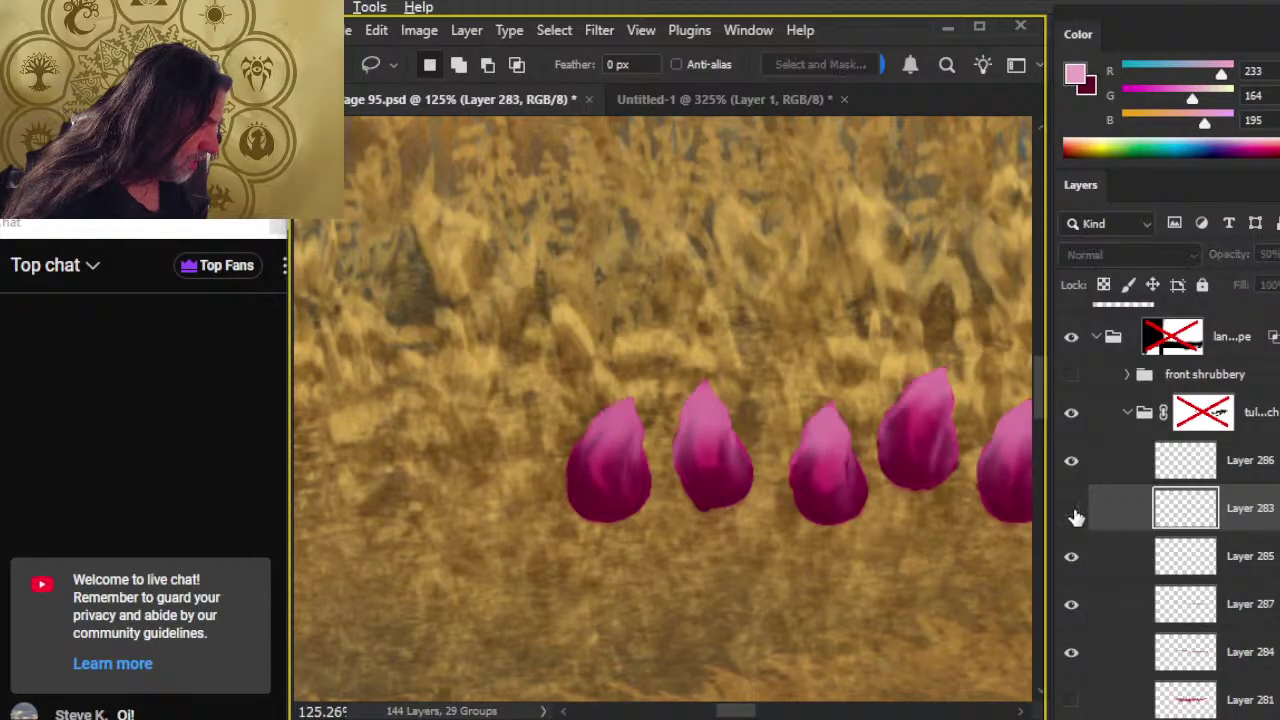
{"action": "left_click", "coordinate": [1071, 510]}
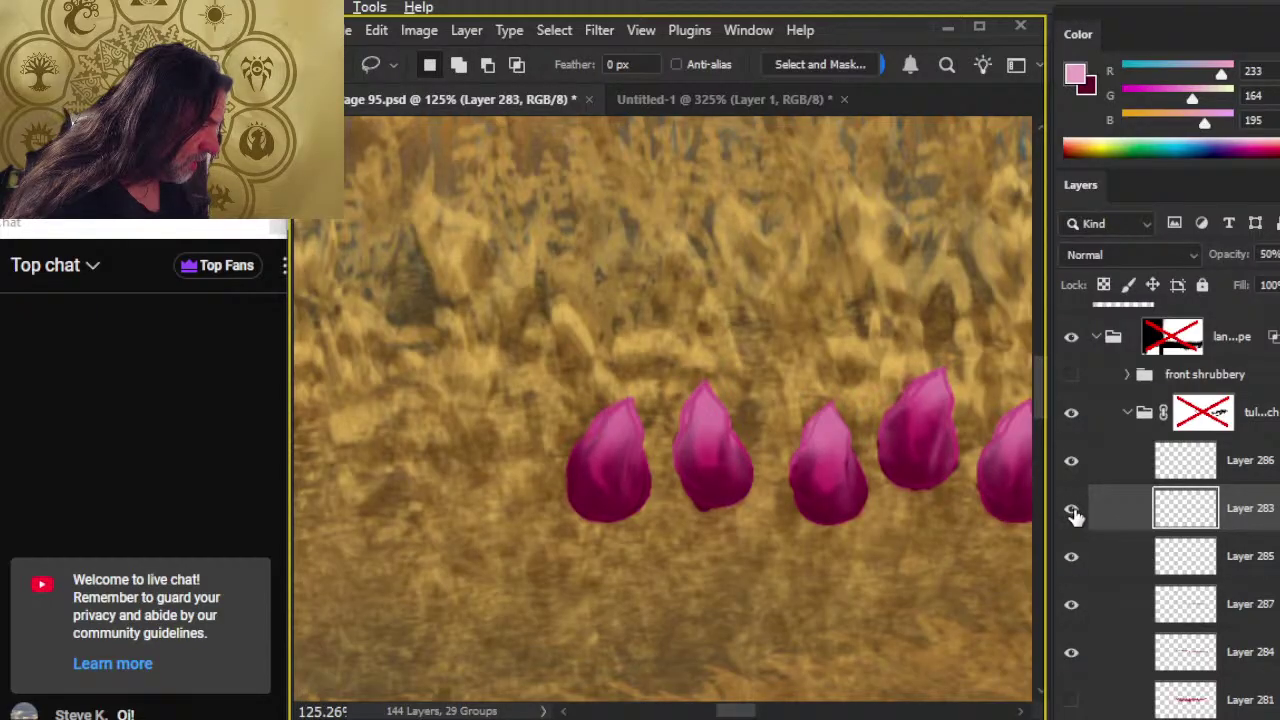
{"action": "left_click", "coordinate": [1072, 605]}
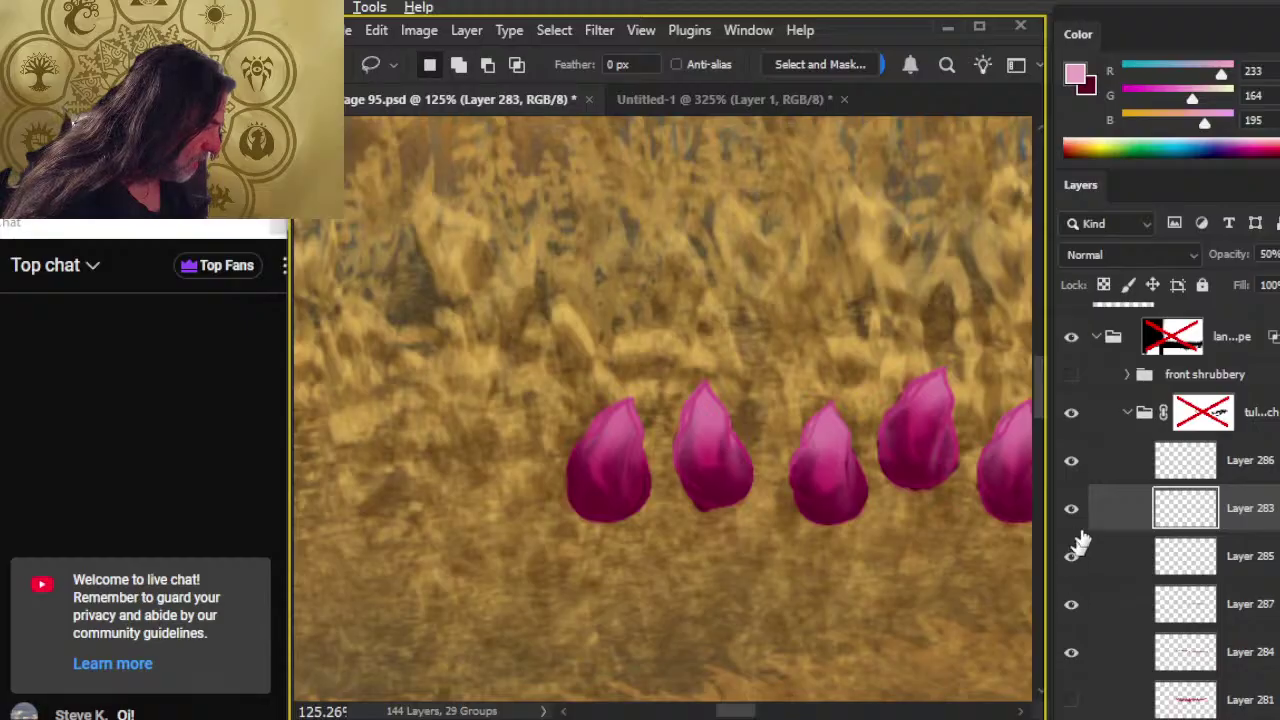
- Reload the petal outline selection, make Layer 287 active and compare the tulips with that layer hidden and shown
{"action": "left_click", "coordinate": [1131, 524], "text": "ctrl"}
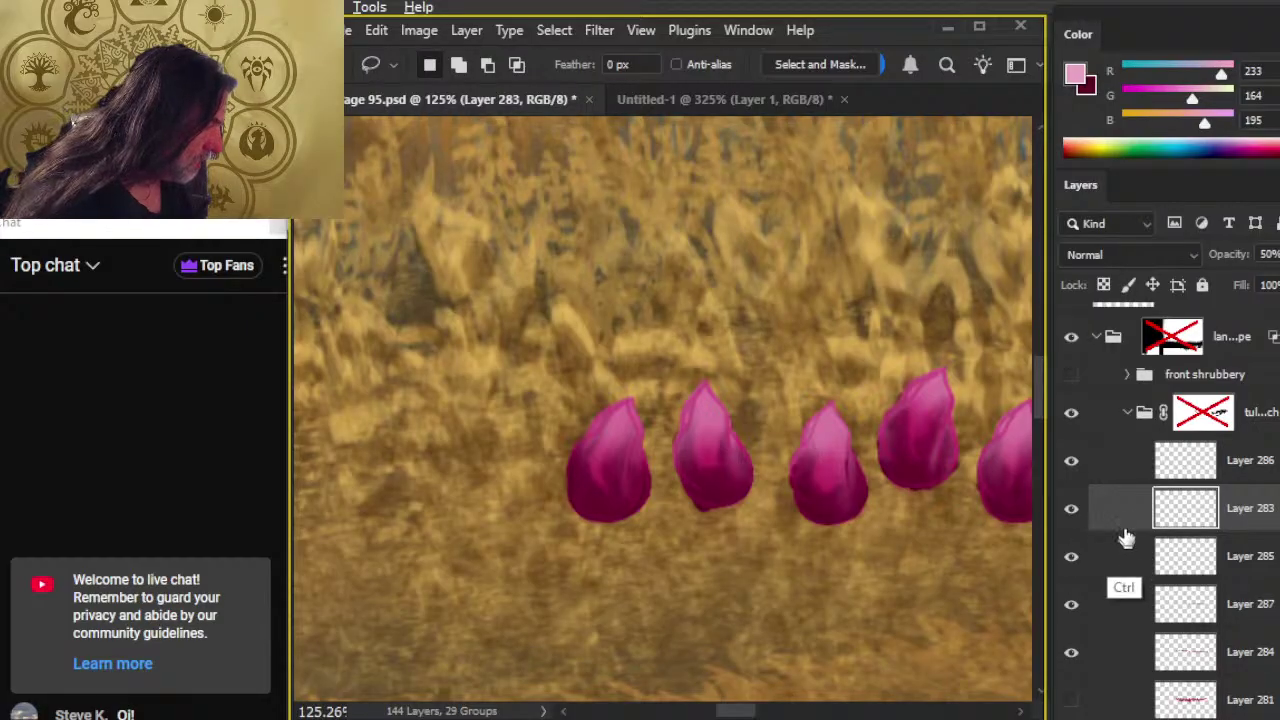
{"action": "left_click", "coordinate": [1068, 607]}
{"action": "left_click", "coordinate": [1069, 610]}
{"action": "left_click", "coordinate": [1108, 606]}
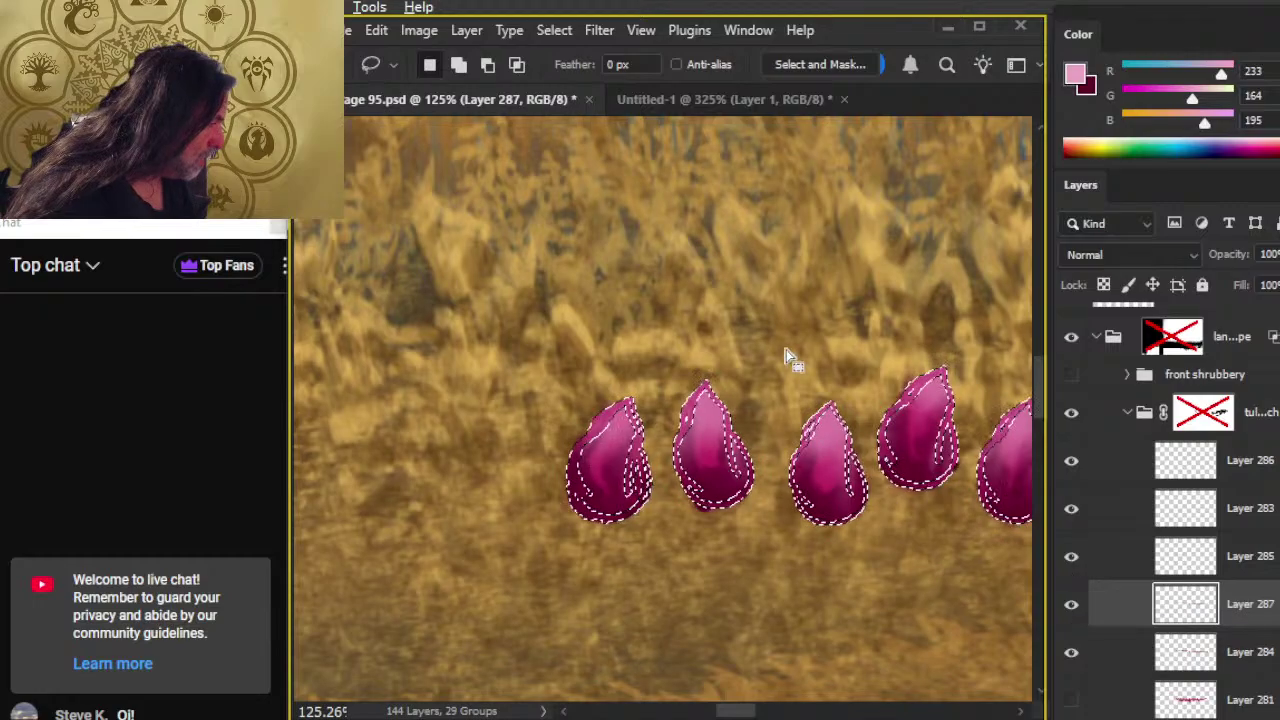
{"action": "left_click", "coordinate": [1070, 602]}
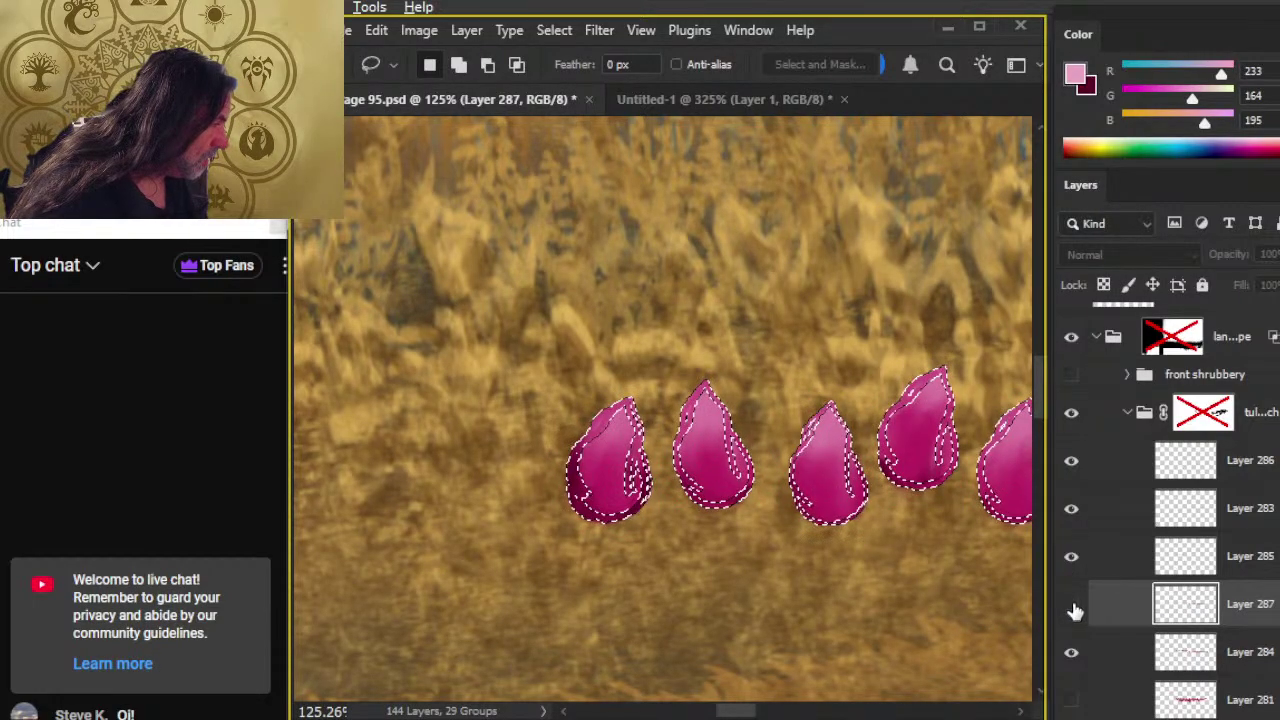
{"action": "left_click", "coordinate": [1072, 610]}
{"action": "left_click", "coordinate": [1072, 608]}
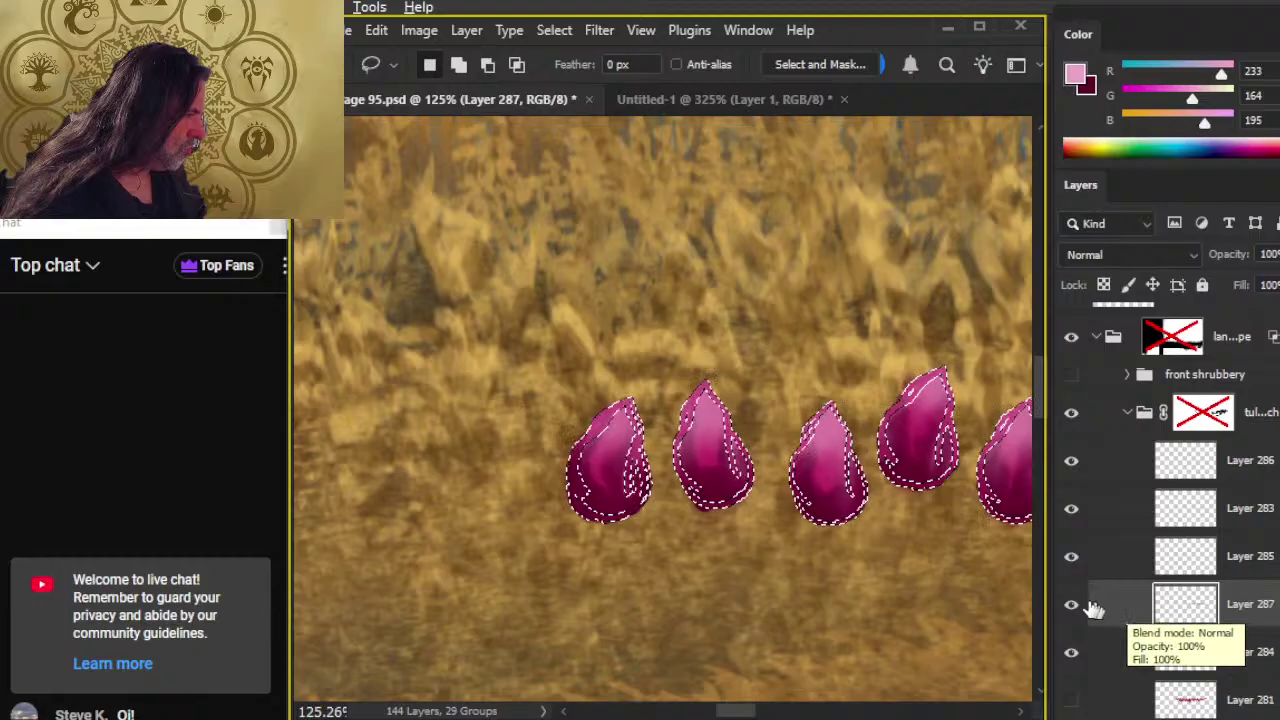
{"action": "key", "text": "e"}
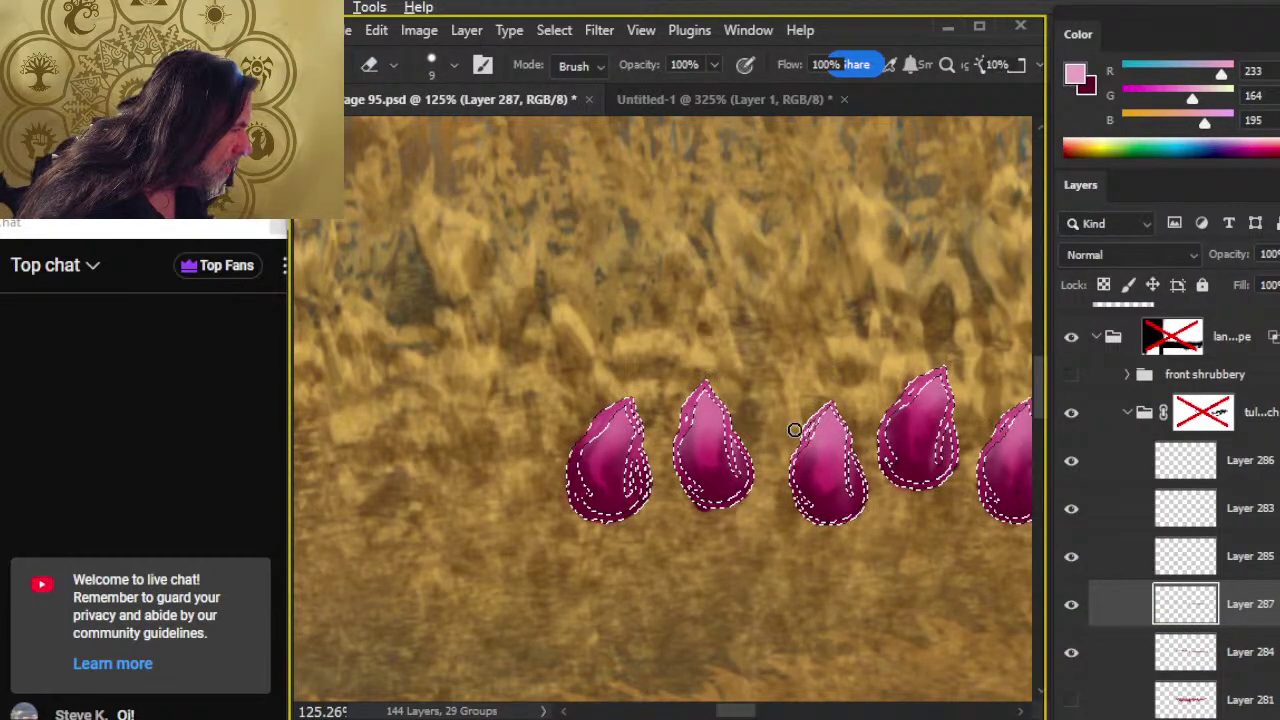
{"action": "key", "text": "ctrl+d"}
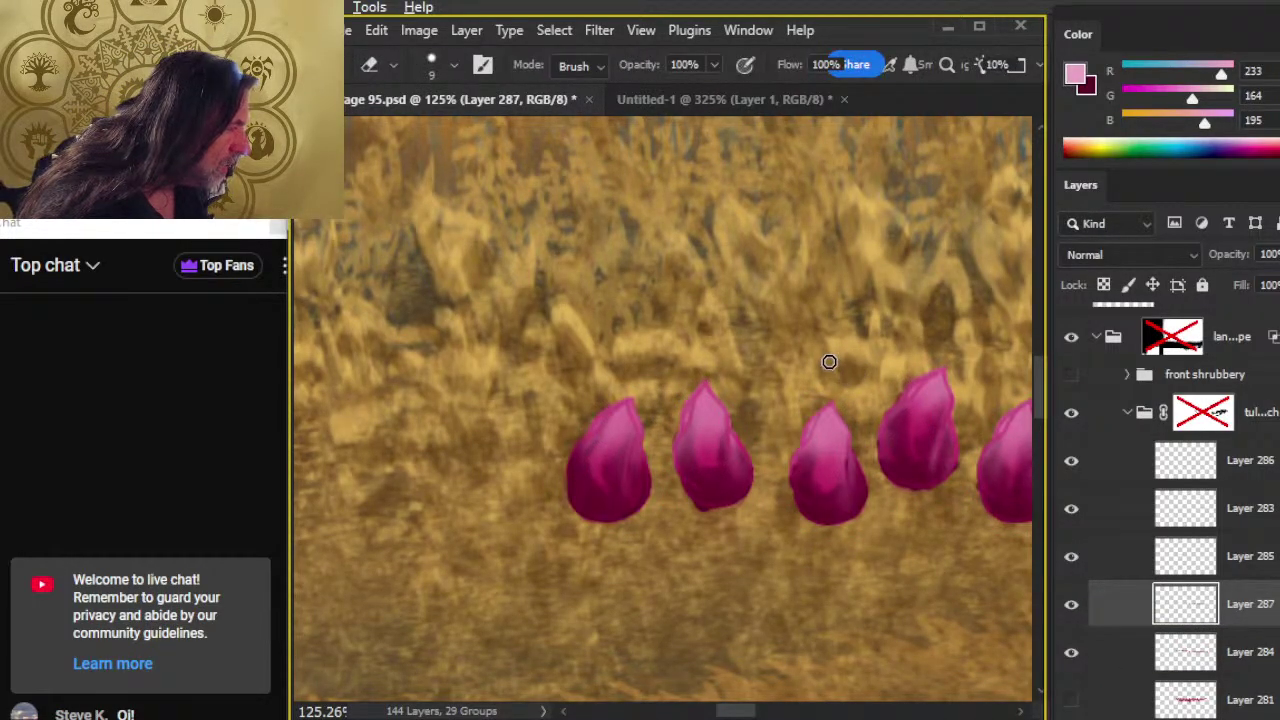
{"action": "key", "text": "b"}
{"action": "mouse_move", "coordinate": [834, 349]}
{"action": "left_mouse_down"}
{"action": "mouse_move", "coordinate": [817, 309]}
{"action": "mouse_move", "coordinate": [814, 400]}
{"action": "left_mouse_up"}
{"action": "key", "text": "ctrl+z"}
{"action": "key", "text": "e"}
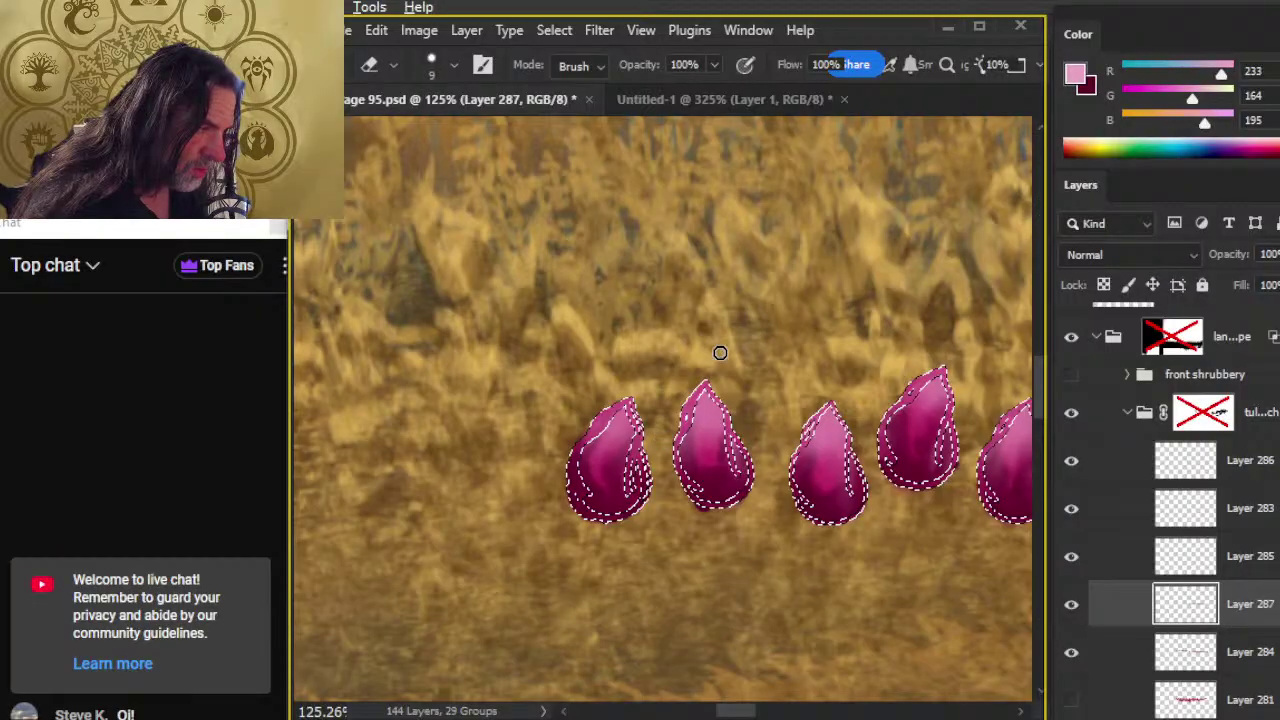
- Hide and reshow Layers 284, 287, 285, 283 and 286 to examine each one's part of the tulips, and clear the selection
{"action": "left_click_drag", "start_coordinate": [757, 571], "coordinate": [491, 537]}
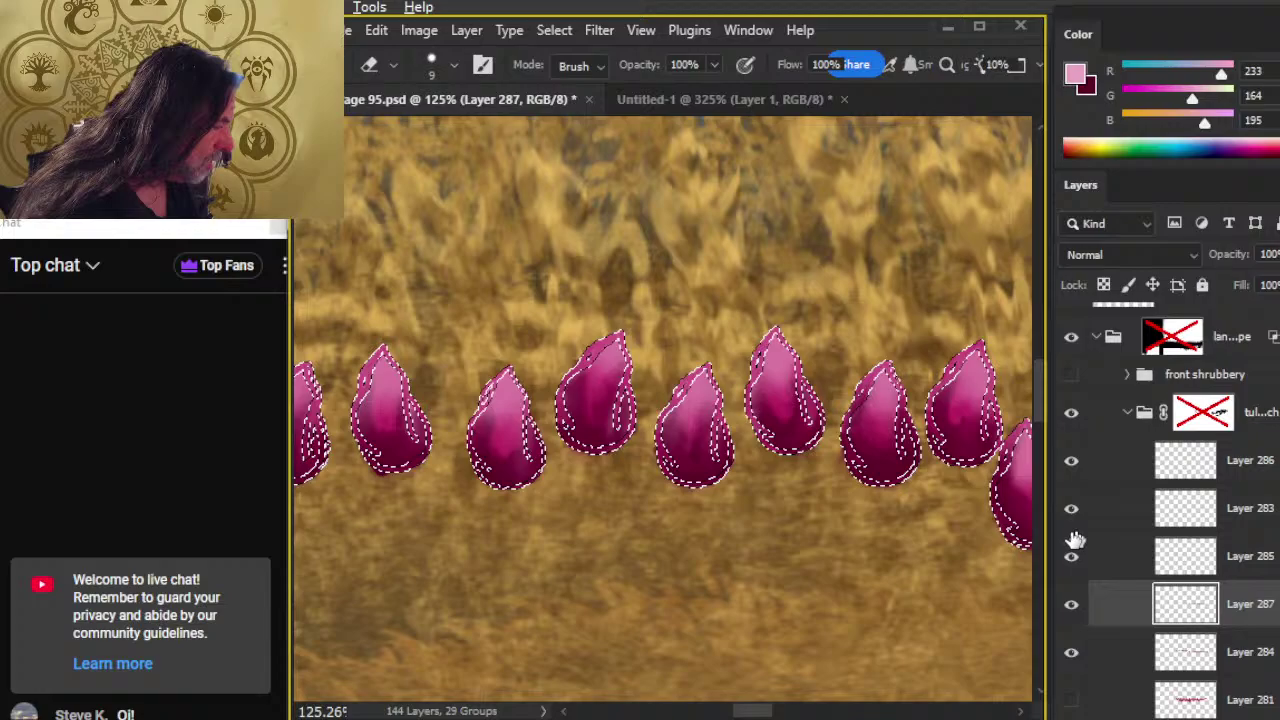
{"action": "left_click_drag", "start_coordinate": [1071, 600], "coordinate": [1071, 700]}
{"action": "left_click", "coordinate": [1072, 603]}
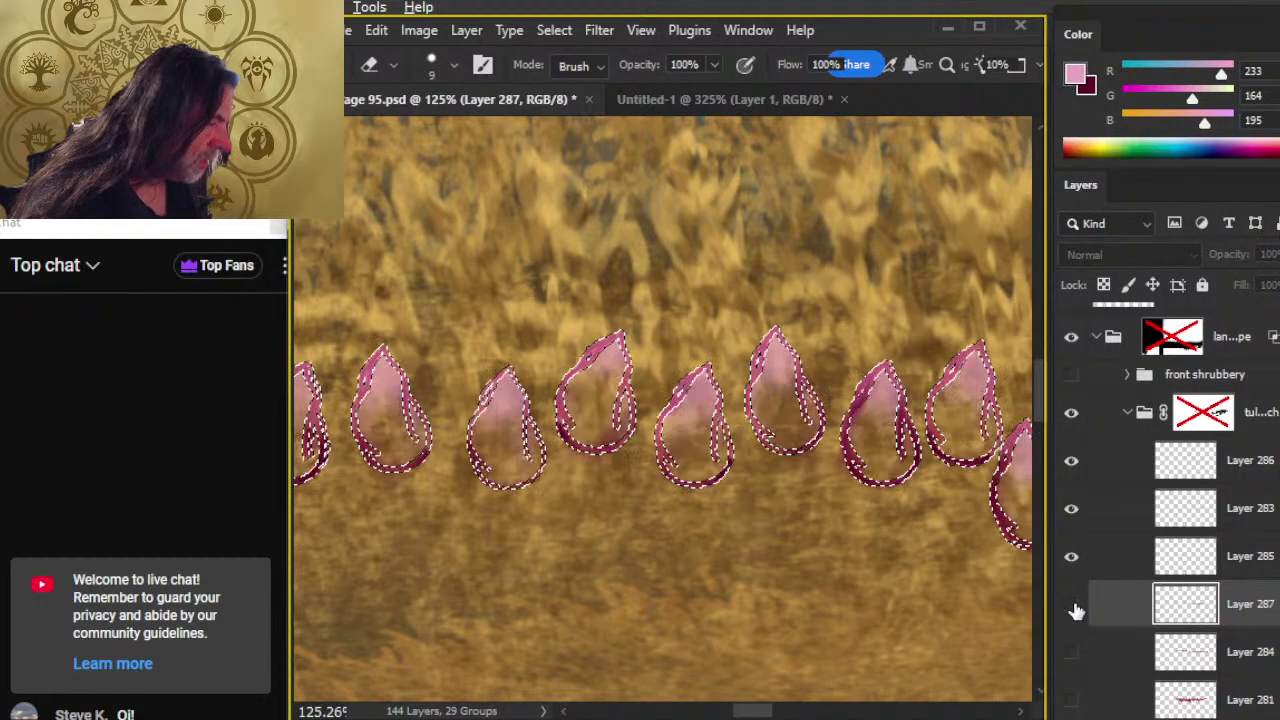
{"action": "left_click", "coordinate": [1073, 557]}
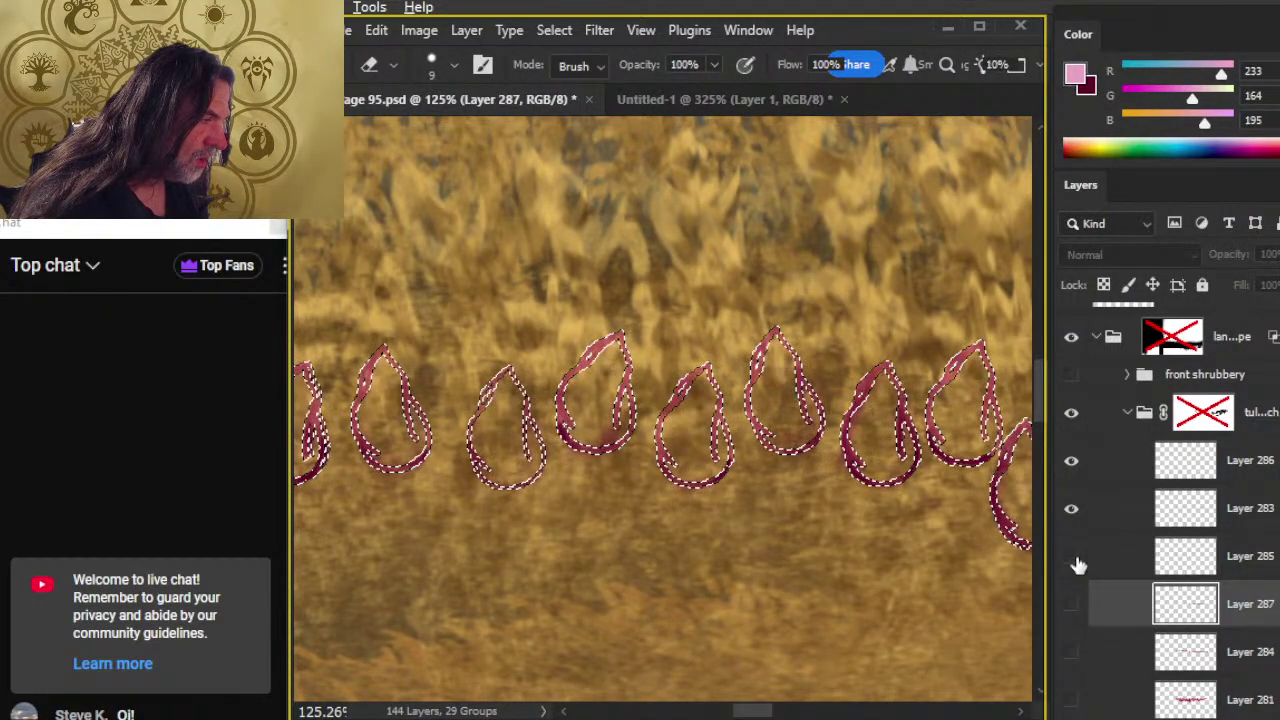
{"action": "left_click", "coordinate": [1078, 510]}
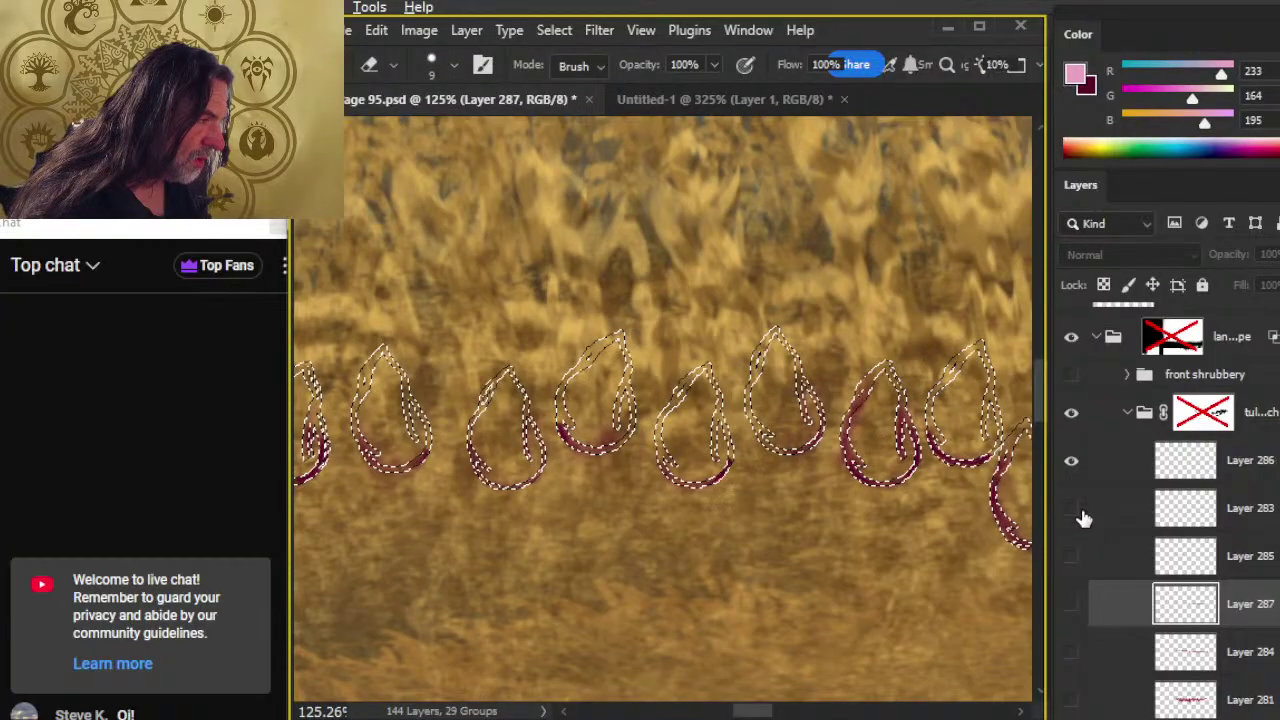
{"action": "left_click", "coordinate": [1077, 510]}
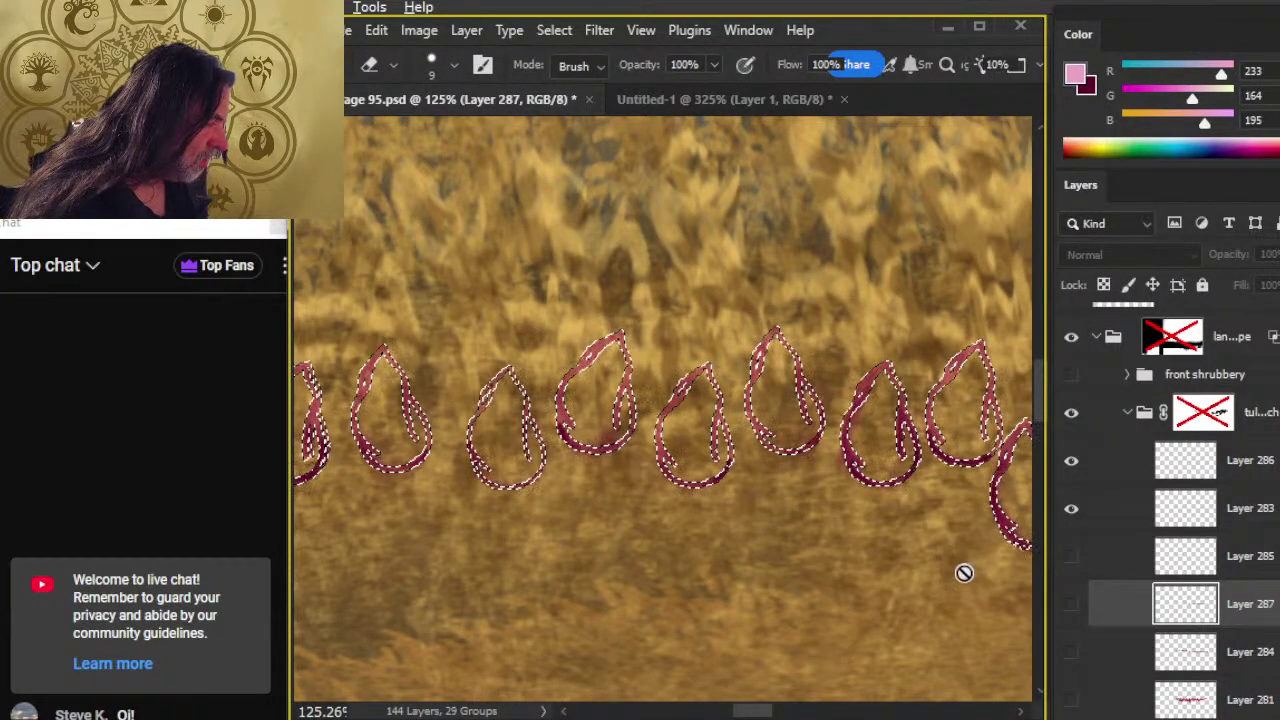
{"action": "left_click", "coordinate": [1073, 478]}
{"action": "left_click", "coordinate": [1073, 482]}
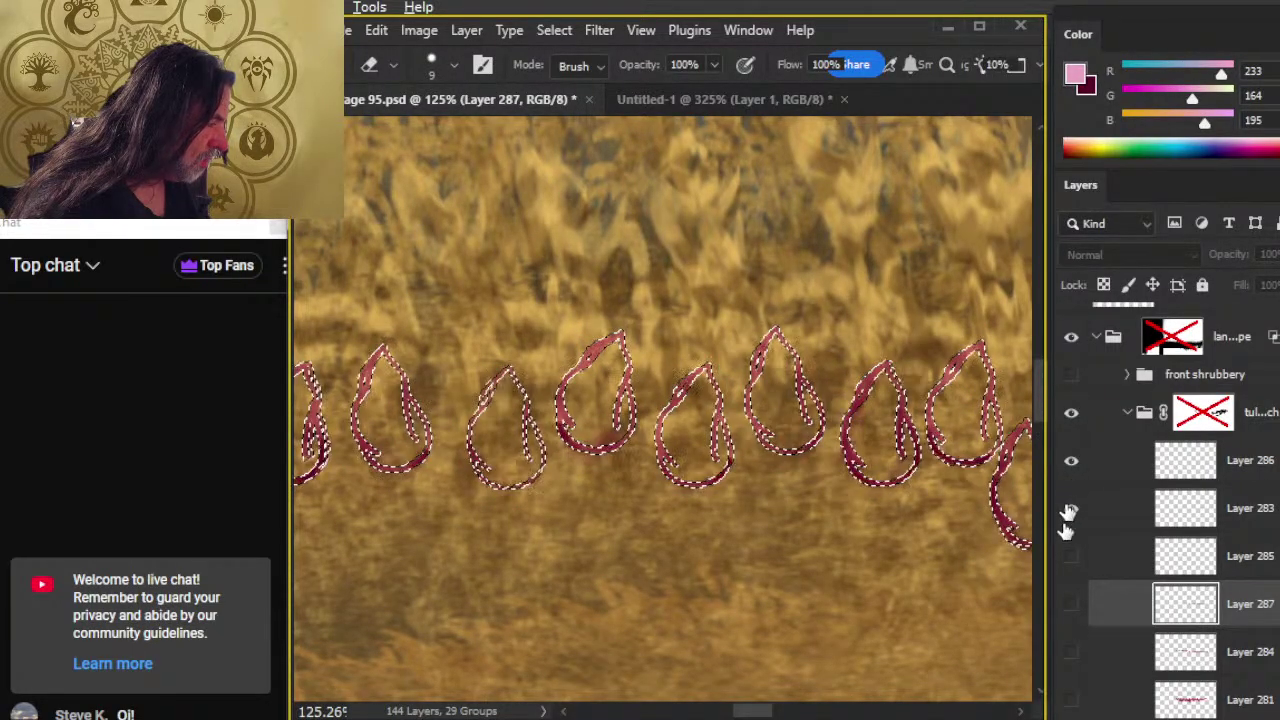
{"action": "left_click", "coordinate": [1071, 555]}
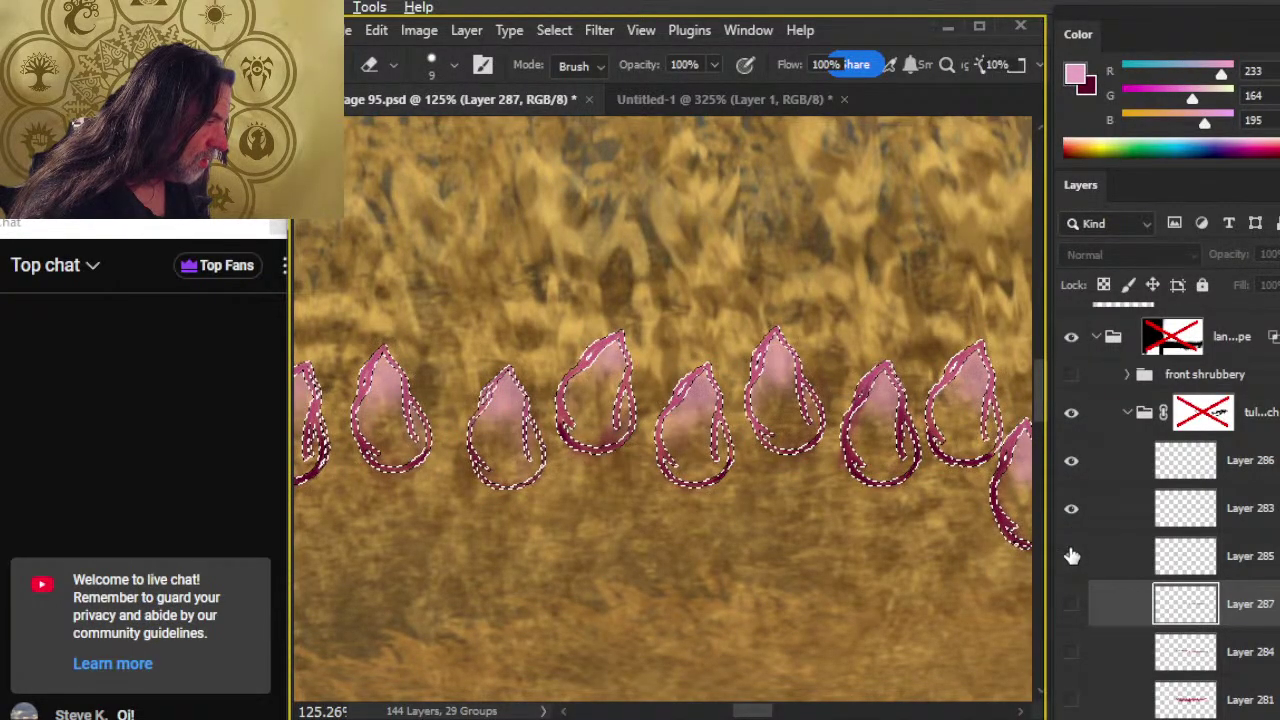
{"action": "left_click", "coordinate": [1071, 604]}
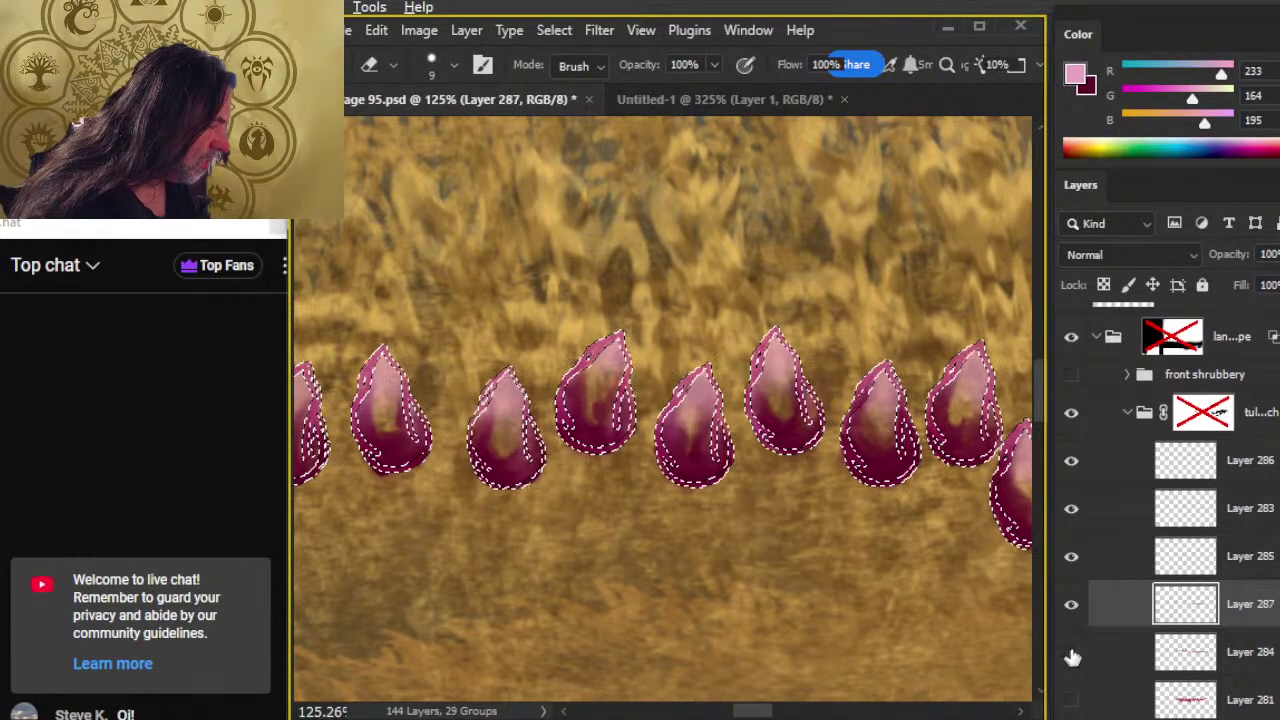
{"action": "key", "text": "l"}
{"action": "key", "text": "ctrl+d"}
- Examine the whole tulip row against the field and homesteads, finishing at the row's left end
{"action": "key", "text": "z"}
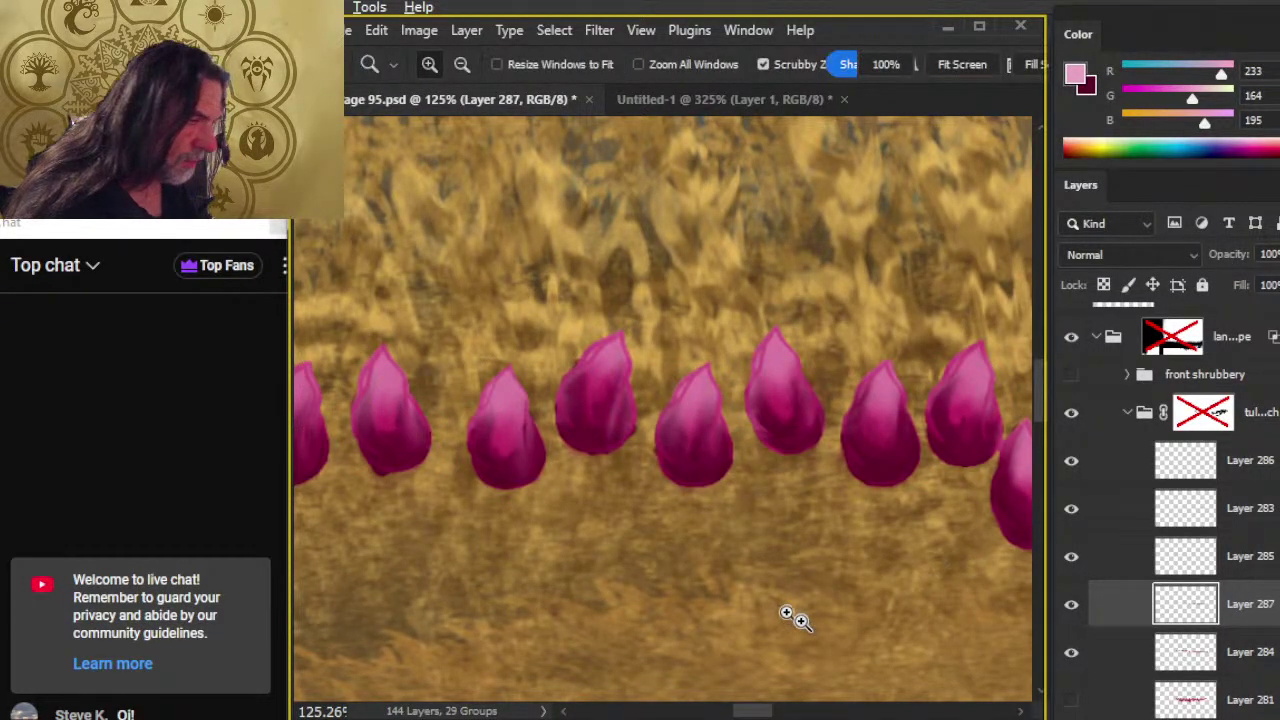
{"action": "key", "text": "z"}
{"action": "left_click_drag", "start_coordinate": [884, 610], "coordinate": [769, 594]}
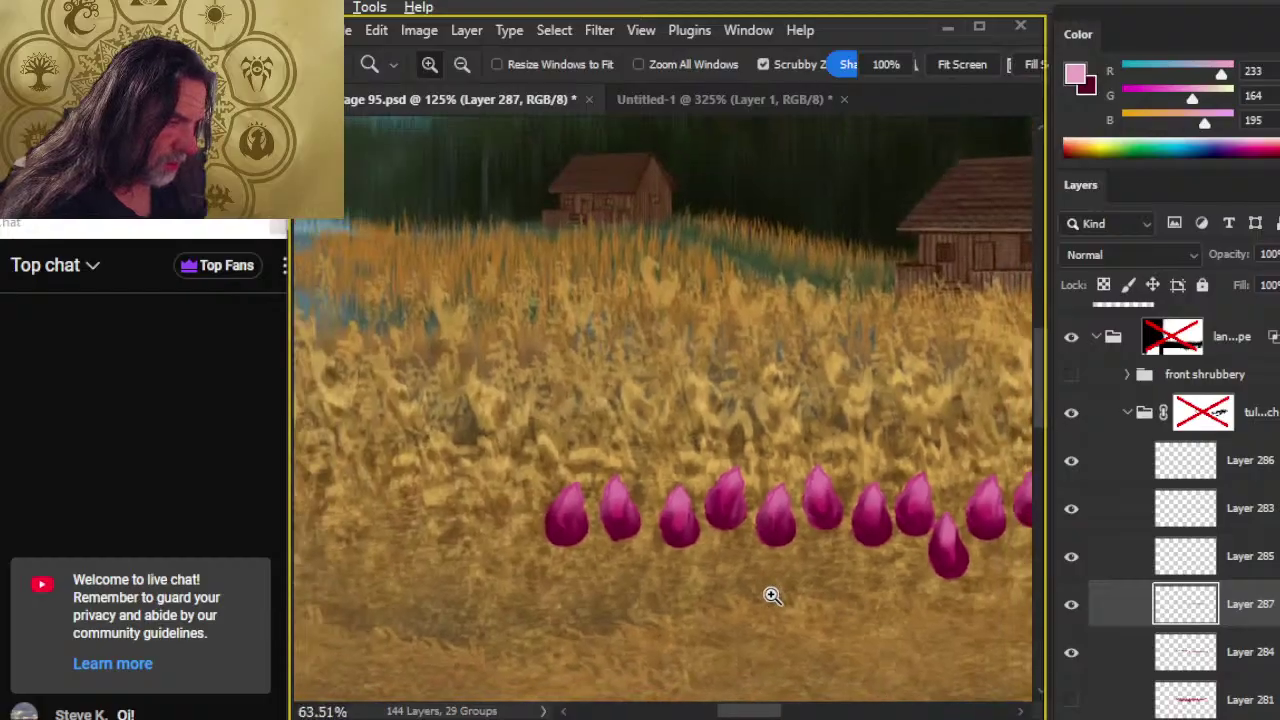
{"action": "left_click_drag", "start_coordinate": [863, 620], "coordinate": [446, 489]}
{"action": "left_click_drag", "start_coordinate": [597, 409], "coordinate": [544, 376]}
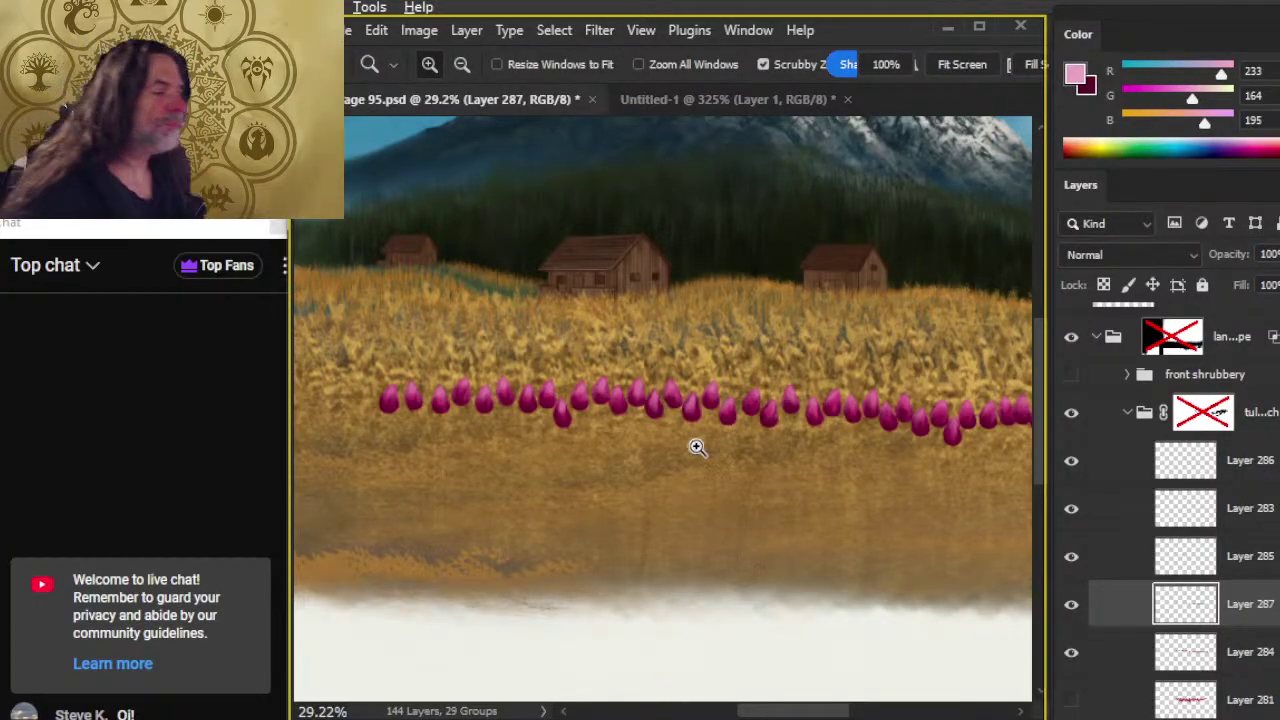
{"action": "left_click_drag", "start_coordinate": [797, 474], "coordinate": [650, 484]}
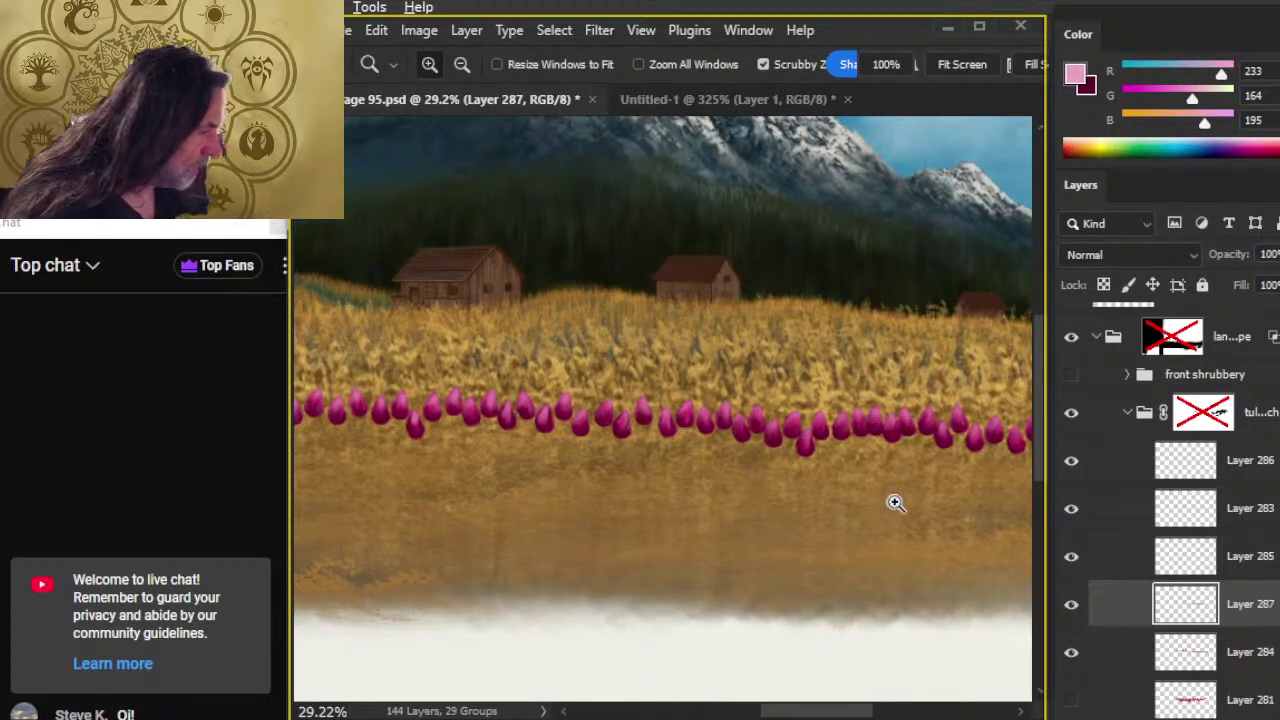
{"action": "left_click_drag", "start_coordinate": [894, 503], "coordinate": [857, 491]}
{"action": "left_click_drag", "start_coordinate": [412, 459], "coordinate": [414, 528]}
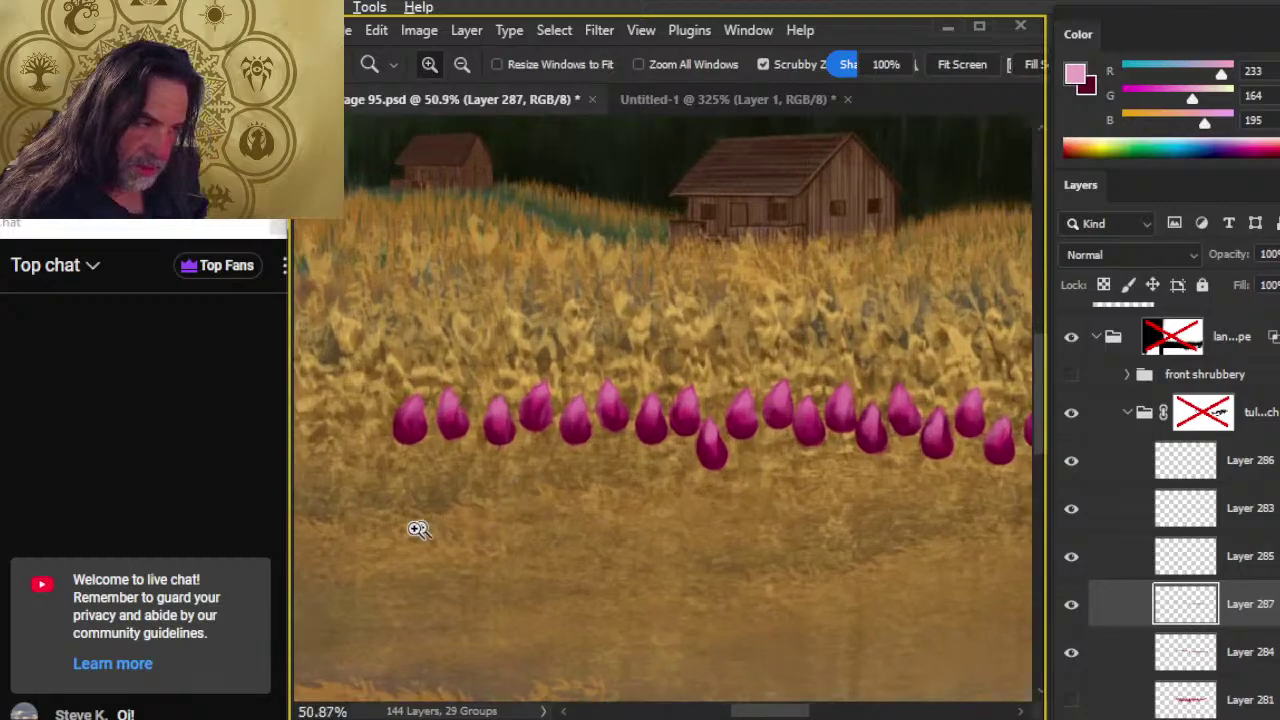
- Compare the tulips with Layer 284 hidden and shown, and select Layers 286 through 284 together
{"action": "left_click", "coordinate": [1118, 466]}
{"action": "scroll", "coordinate": [1170, 500], "scroll_direction": "down", "scroll_amount": 3}
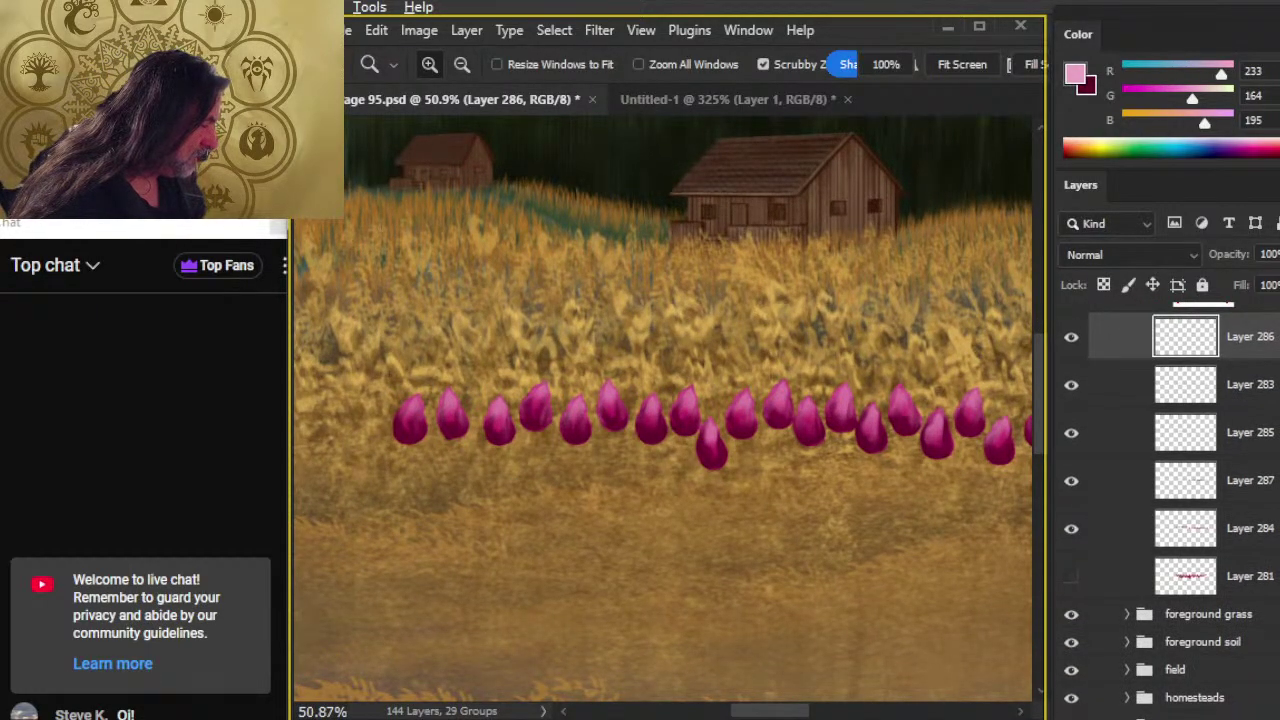
{"action": "left_click", "coordinate": [1071, 535]}
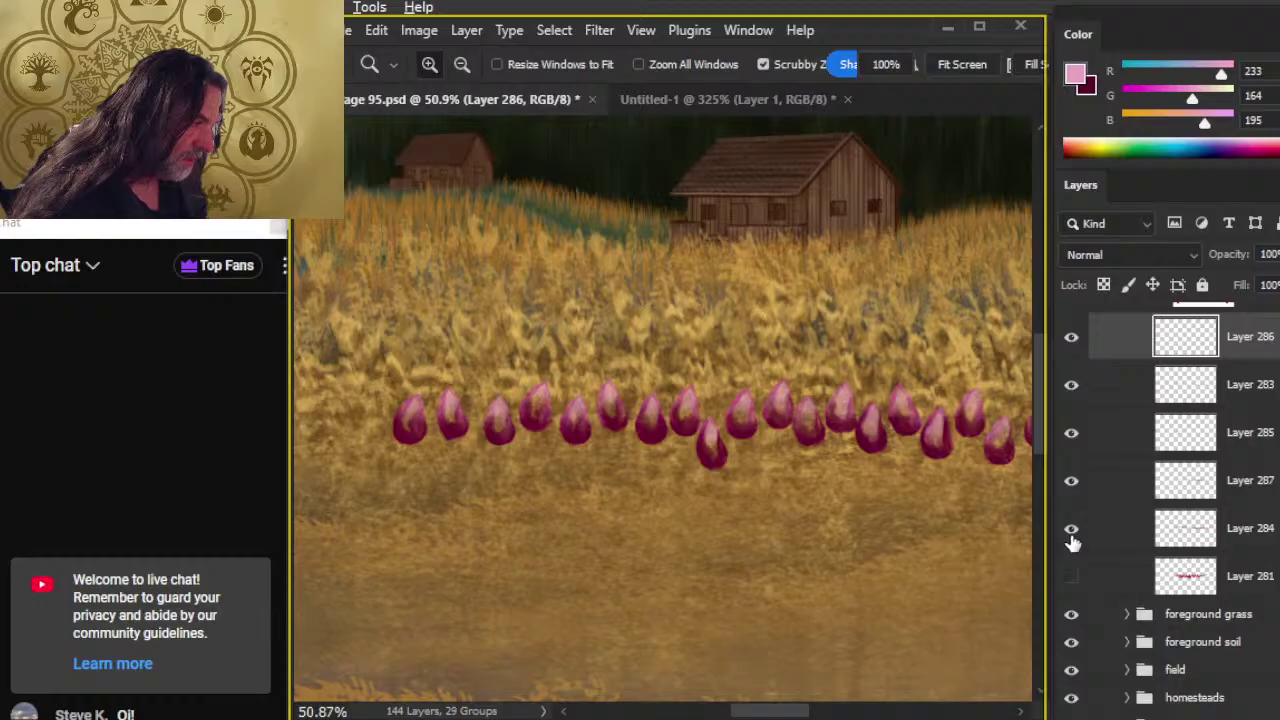
{"action": "left_click", "coordinate": [1071, 530]}
{"action": "left_click", "coordinate": [1106, 540], "text": "shift"}
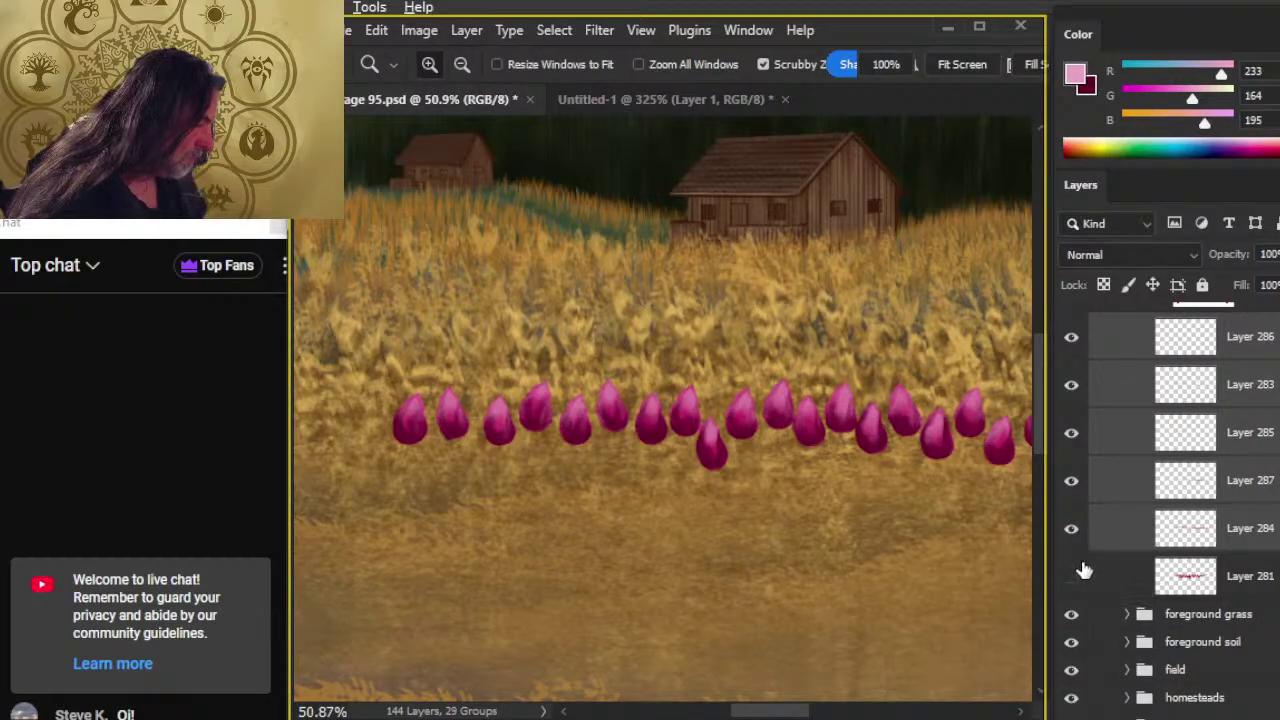
- Check the settings of Layers 284, 287, 285, 283 and 286 by making each one active in turn
{"action": "left_click", "coordinate": [1122, 532]}
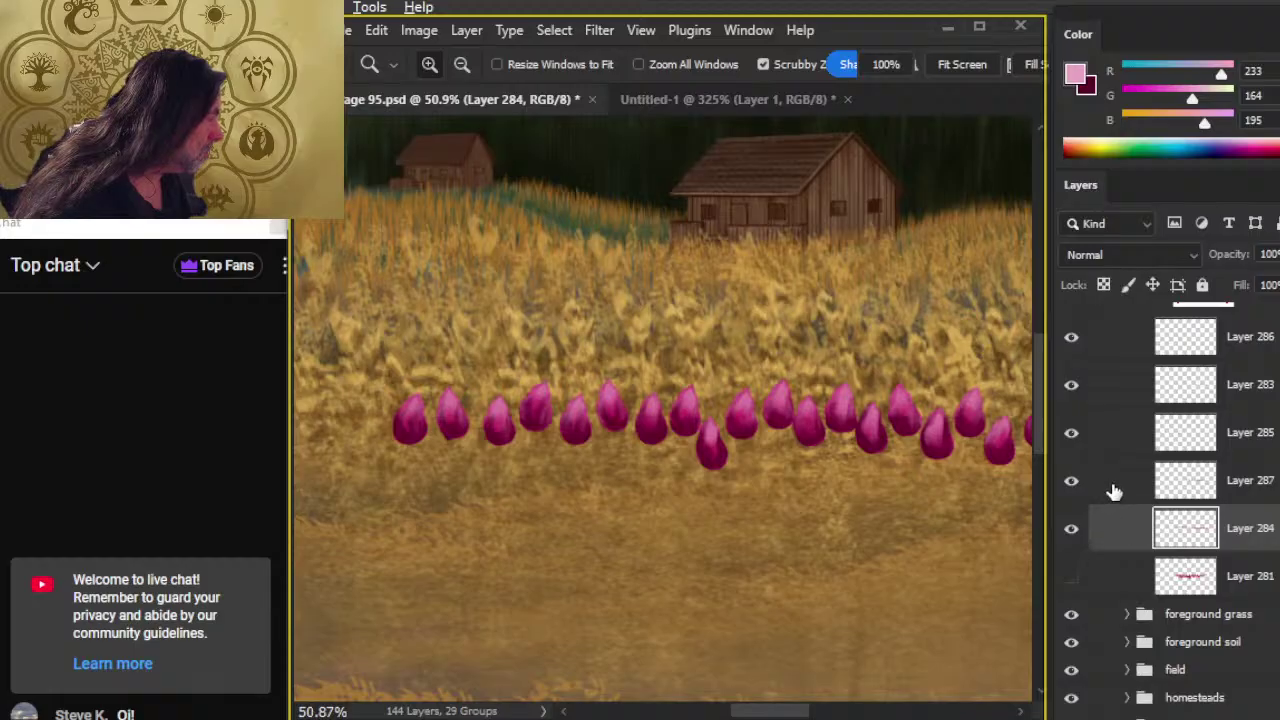
{"action": "left_click", "coordinate": [1114, 490]}
{"action": "left_click", "coordinate": [1124, 434]}
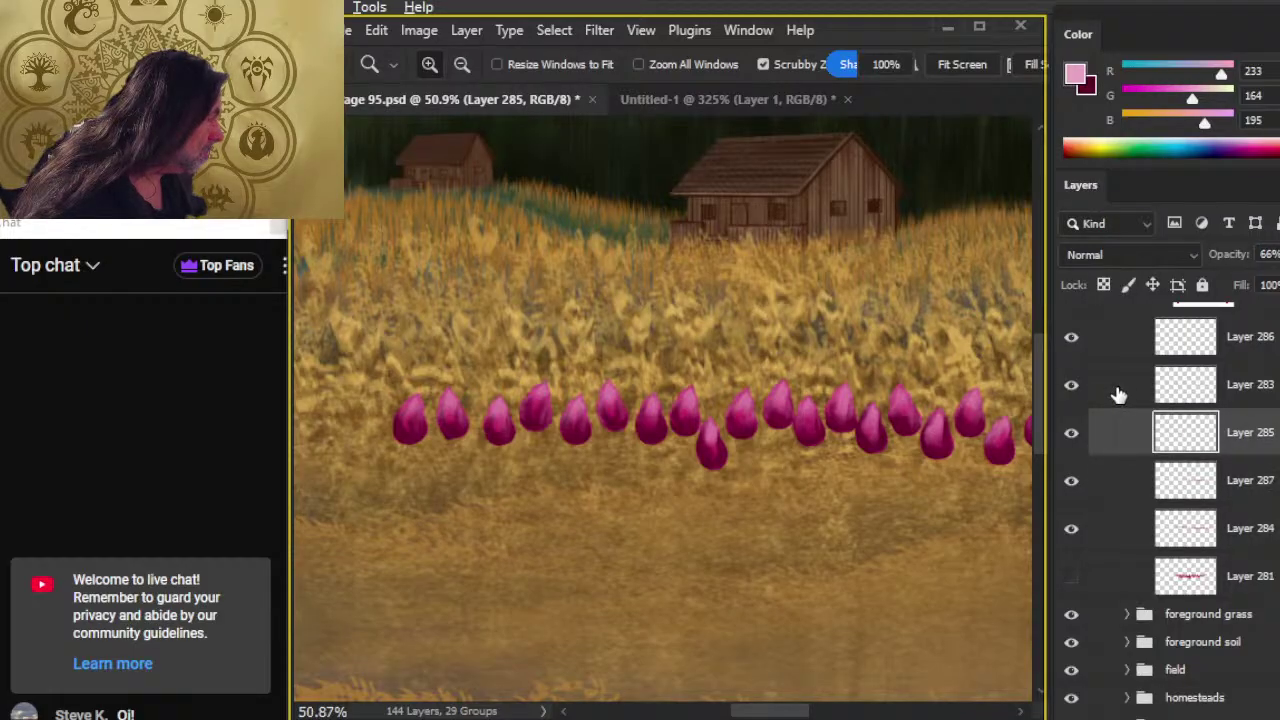
{"action": "left_click", "coordinate": [1119, 392]}
{"action": "left_click", "coordinate": [1107, 358]}
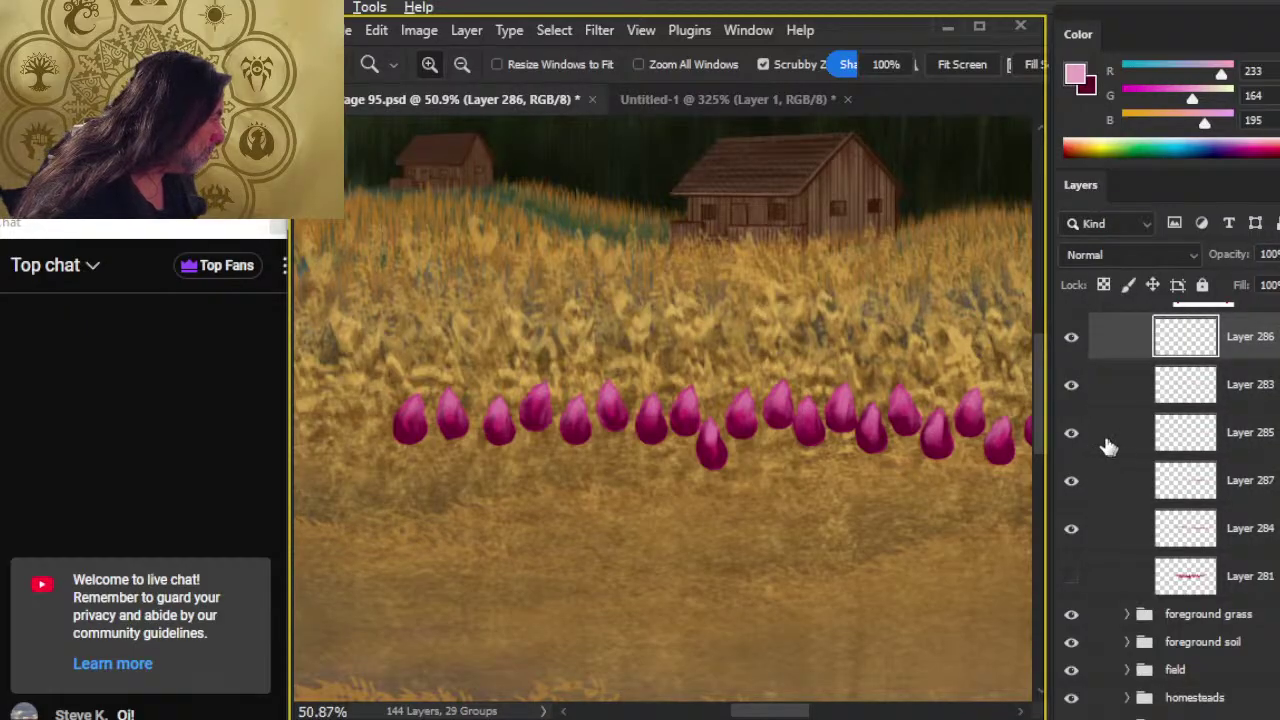
- Compare the tulips with Layer 285 hidden and shown, and reduce that layer's opacity to 50%
{"action": "left_click", "coordinate": [1071, 433]}
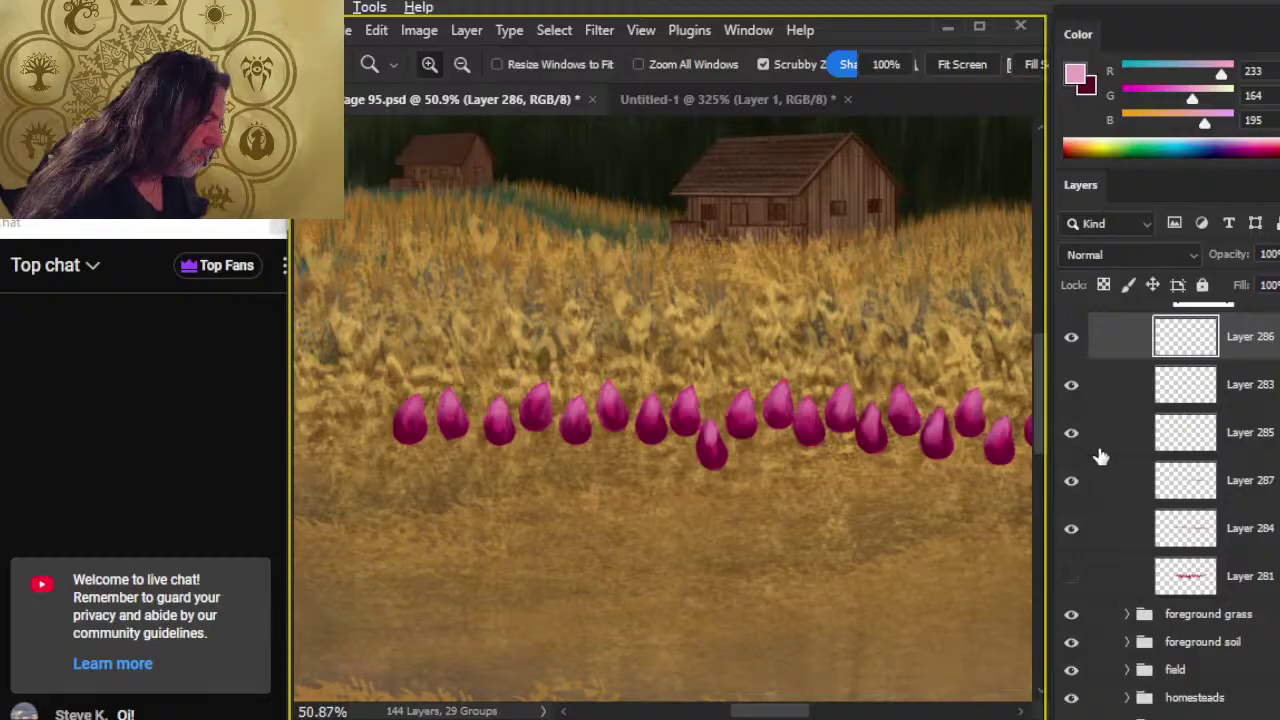
{"action": "left_click", "coordinate": [1095, 444]}
{"action": "left_click", "coordinate": [1071, 434]}
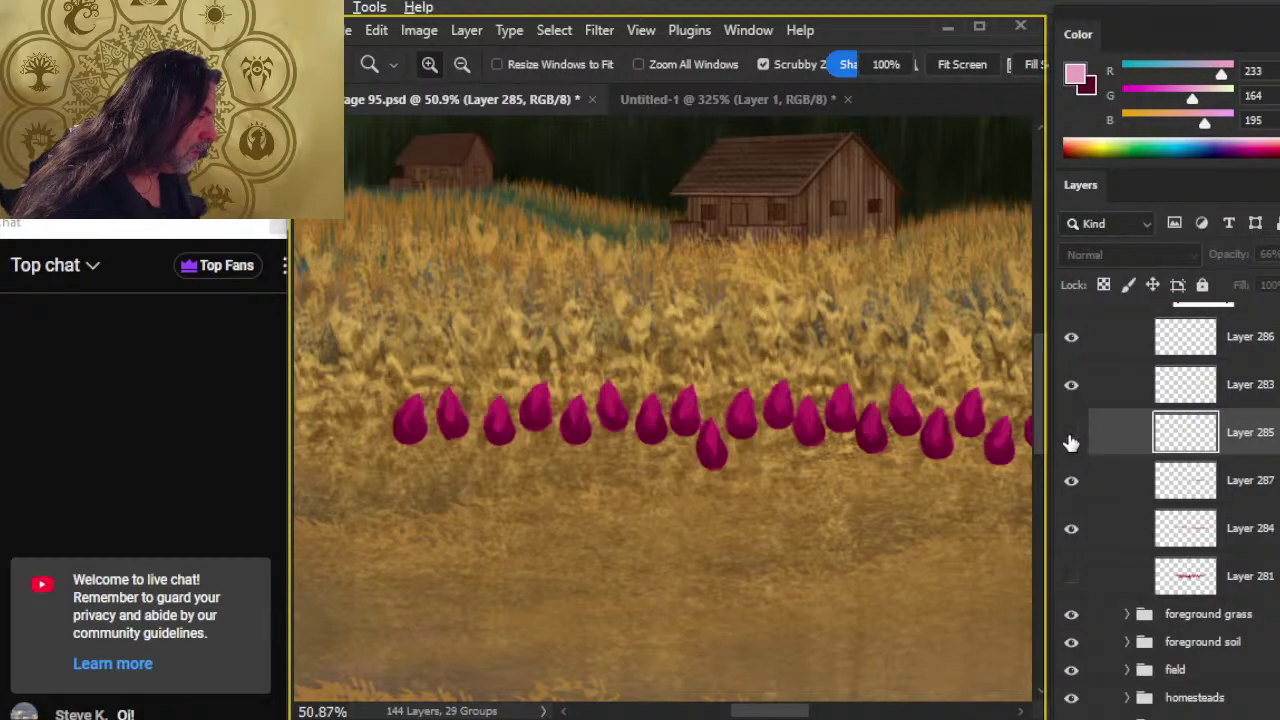
{"action": "left_click", "coordinate": [1071, 438]}
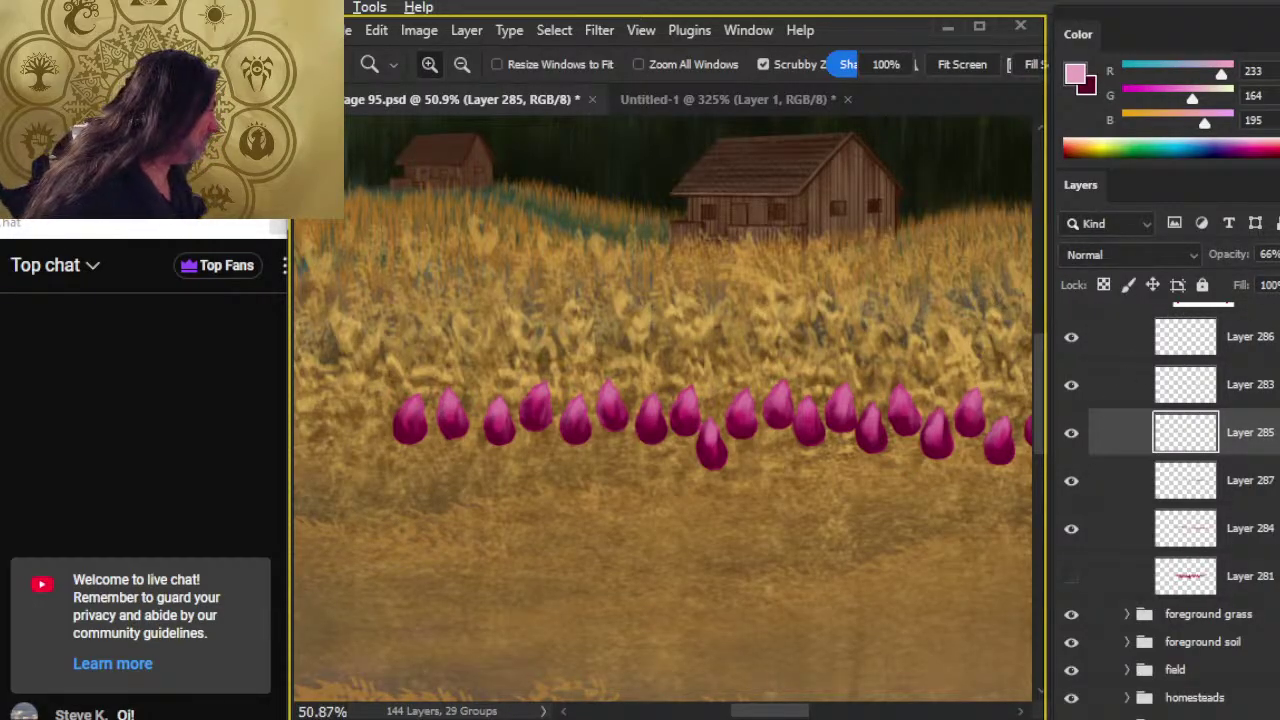
{"action": "left_click", "coordinate": [1277, 254]}
{"action": "left_click_drag", "start_coordinate": [1256, 289], "coordinate": [1252, 287]}
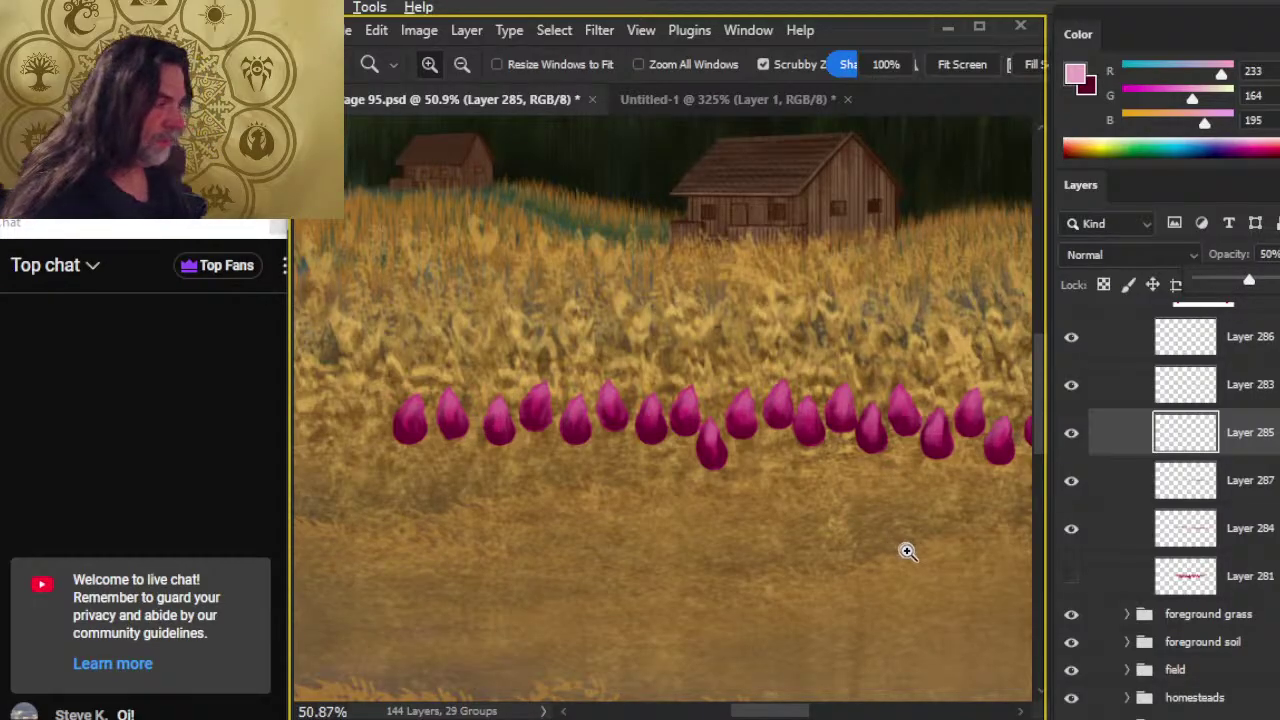
- Examine the tulip row across the field, including with the front shrubbery group shown over it, and hide the shrubbery again
{"action": "left_click_drag", "start_coordinate": [906, 549], "coordinate": [703, 491]}
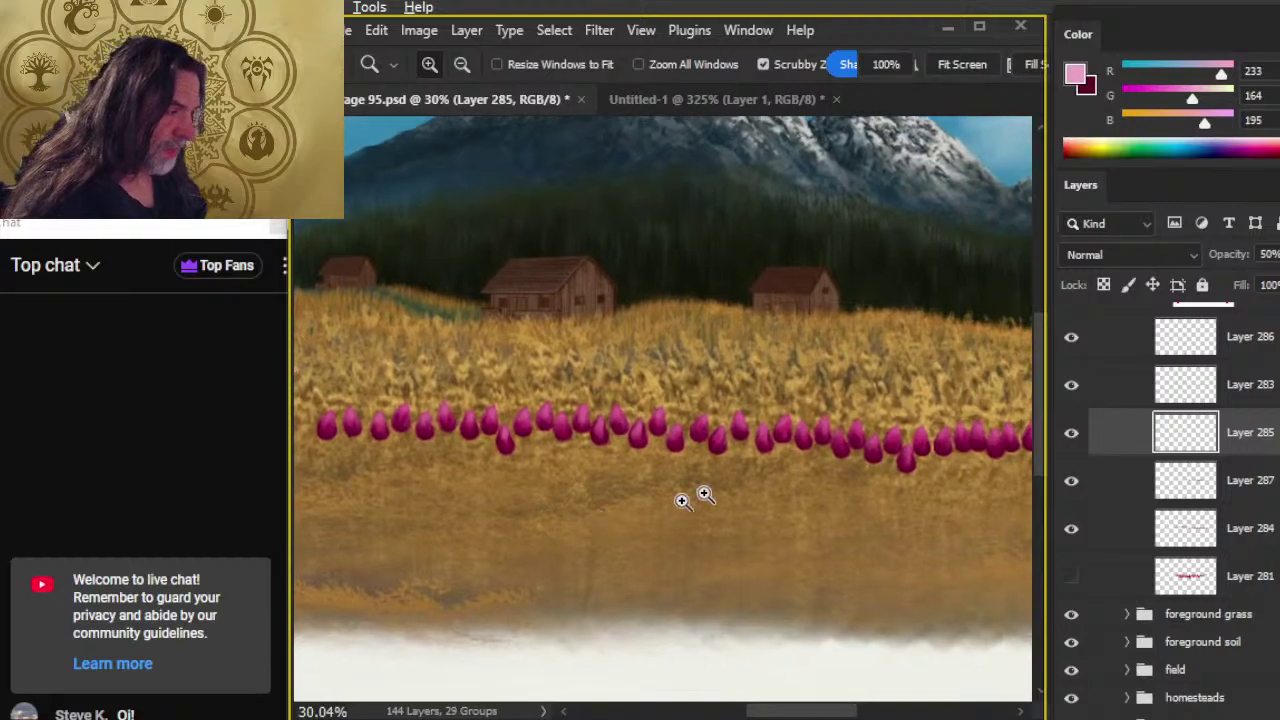
{"action": "left_click_drag", "start_coordinate": [771, 457], "coordinate": [798, 507]}
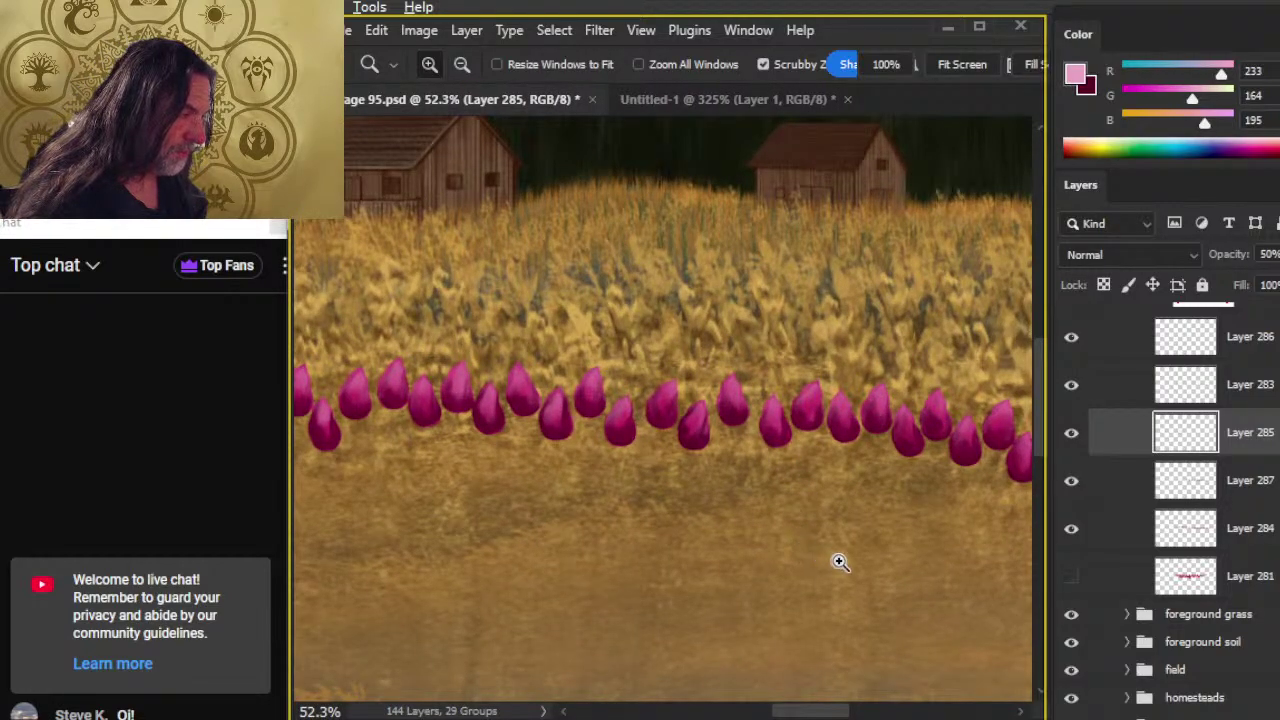
{"action": "left_click_drag", "start_coordinate": [837, 560], "coordinate": [660, 477]}
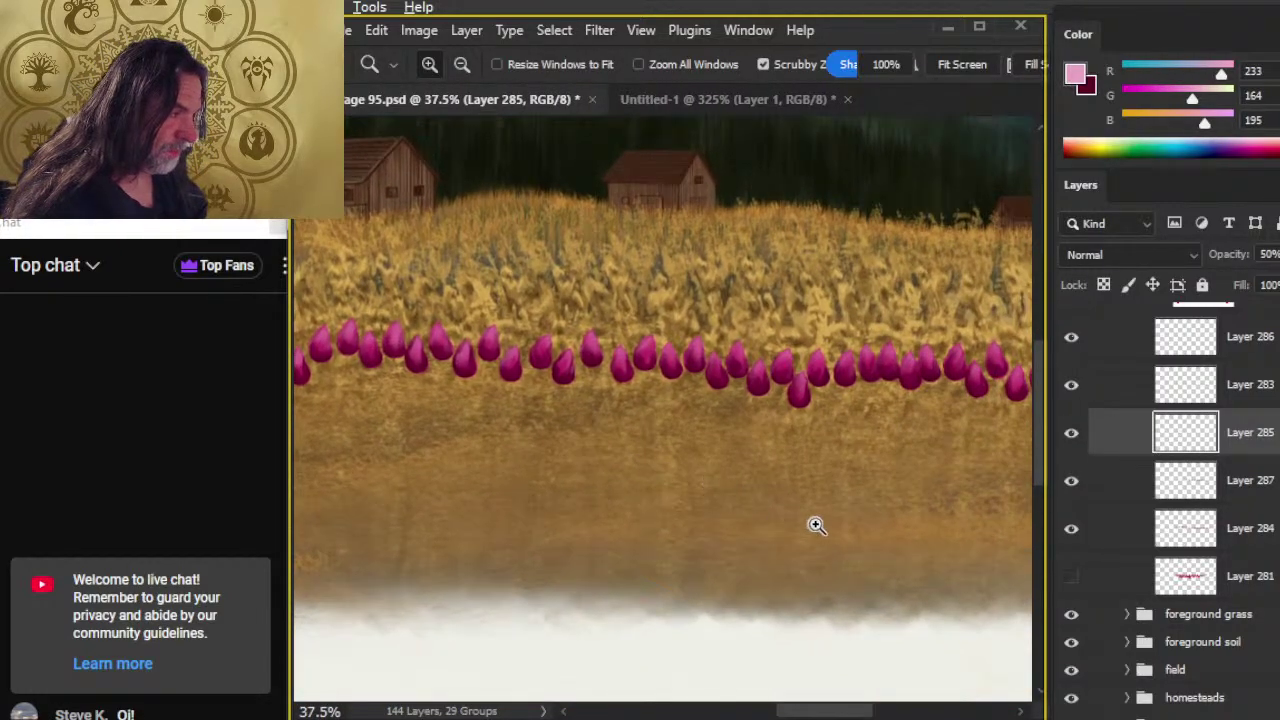
{"action": "left_click_drag", "start_coordinate": [814, 523], "coordinate": [889, 551]}
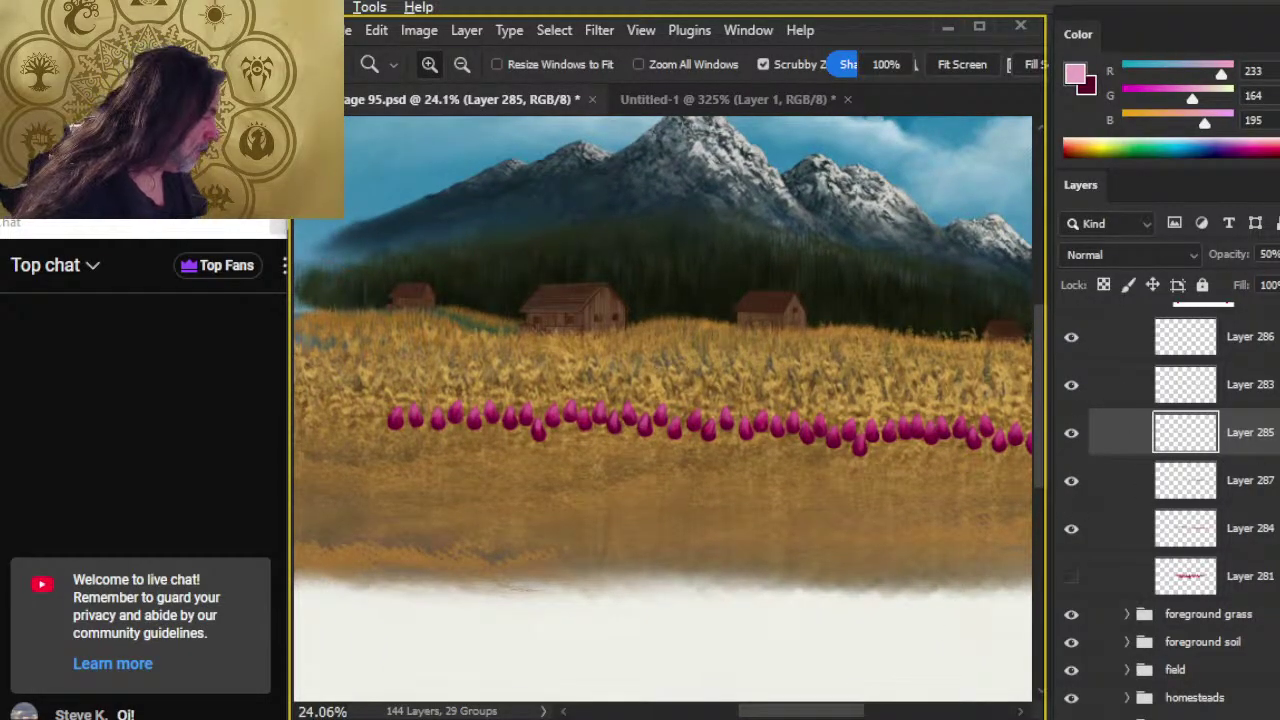
{"action": "scroll", "coordinate": [1275, 450], "scroll_direction": "up", "scroll_amount": 3}
{"action": "left_click", "coordinate": [1071, 412]}
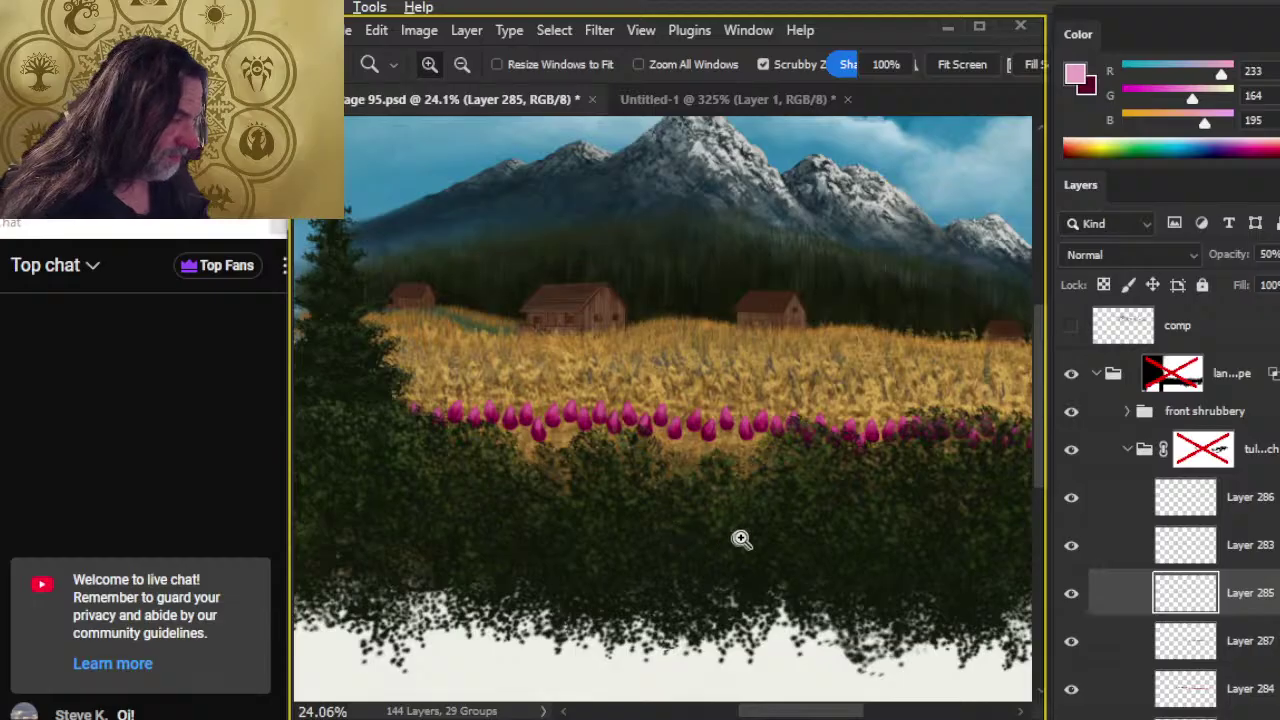
{"action": "left_click_drag", "start_coordinate": [742, 540], "coordinate": [720, 532]}
{"action": "left_click_drag", "start_coordinate": [830, 558], "coordinate": [637, 517]}
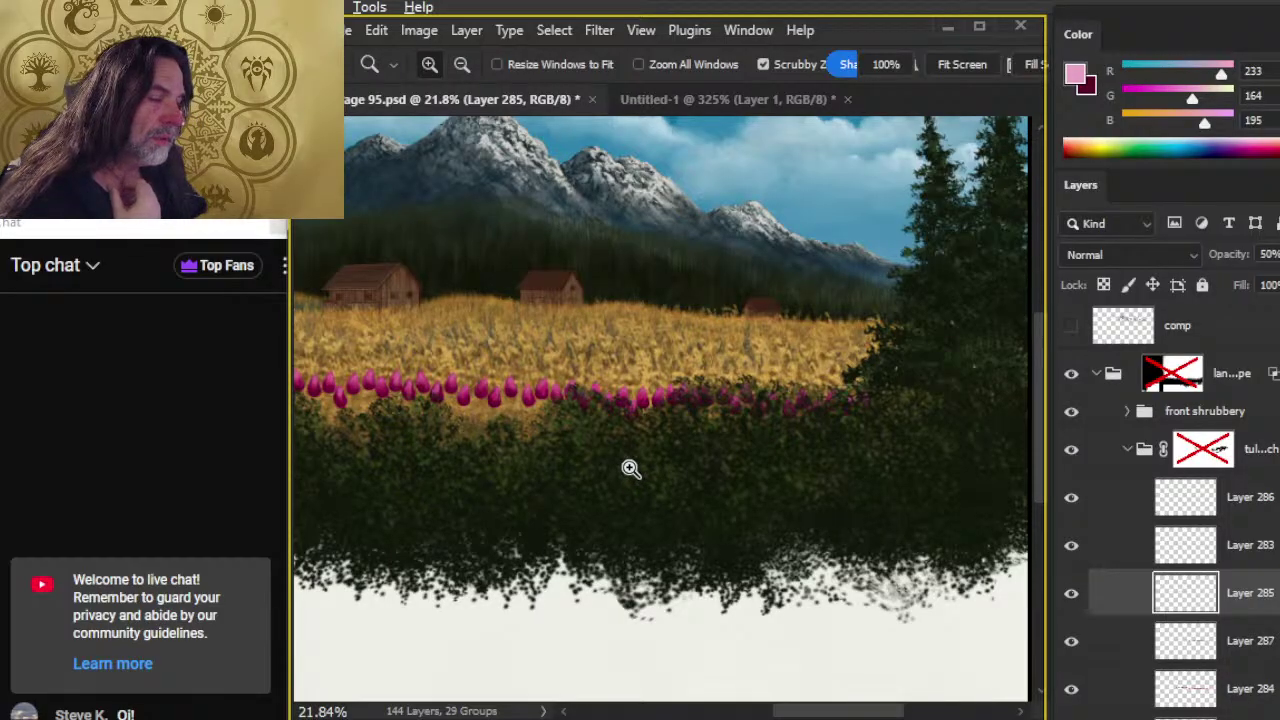
{"action": "left_click", "coordinate": [1071, 412]}
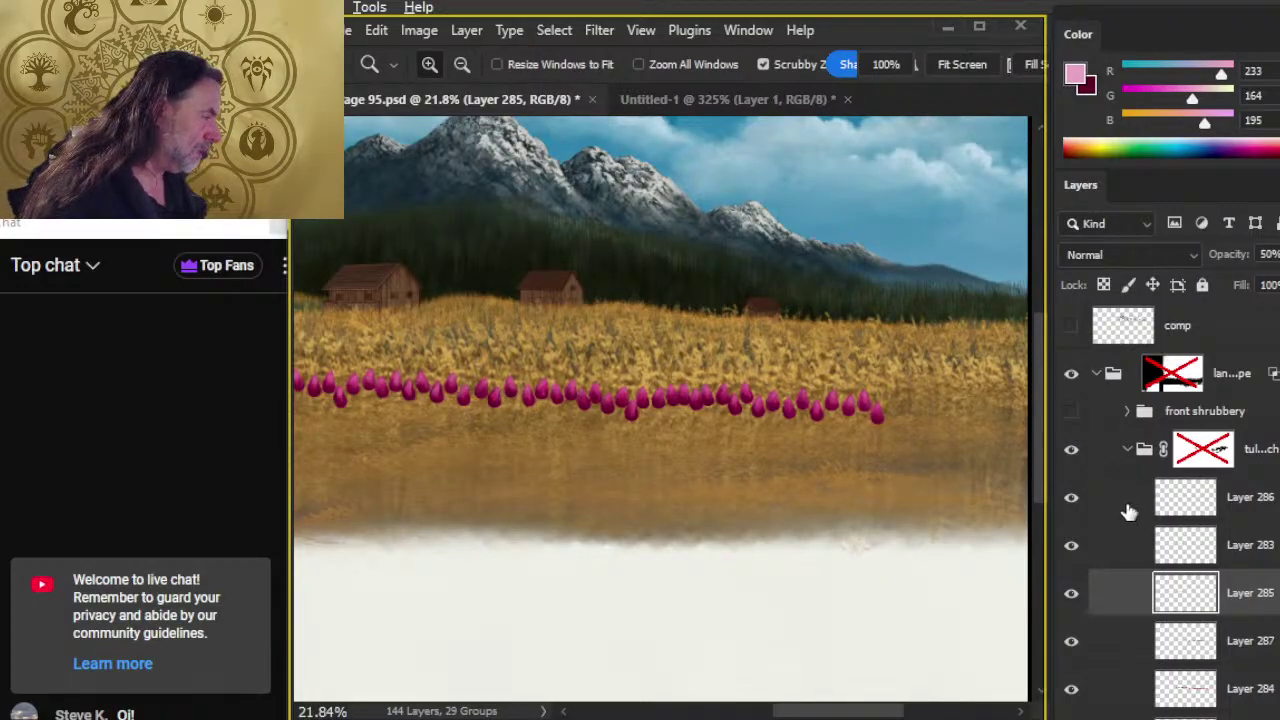
- Group Layers 286, 283, 285, 287 and 284 together inside the tulip group
{"action": "left_click", "coordinate": [1126, 514]}
{"action": "scroll", "coordinate": [1268, 560], "scroll_direction": "down", "scroll_amount": 3}
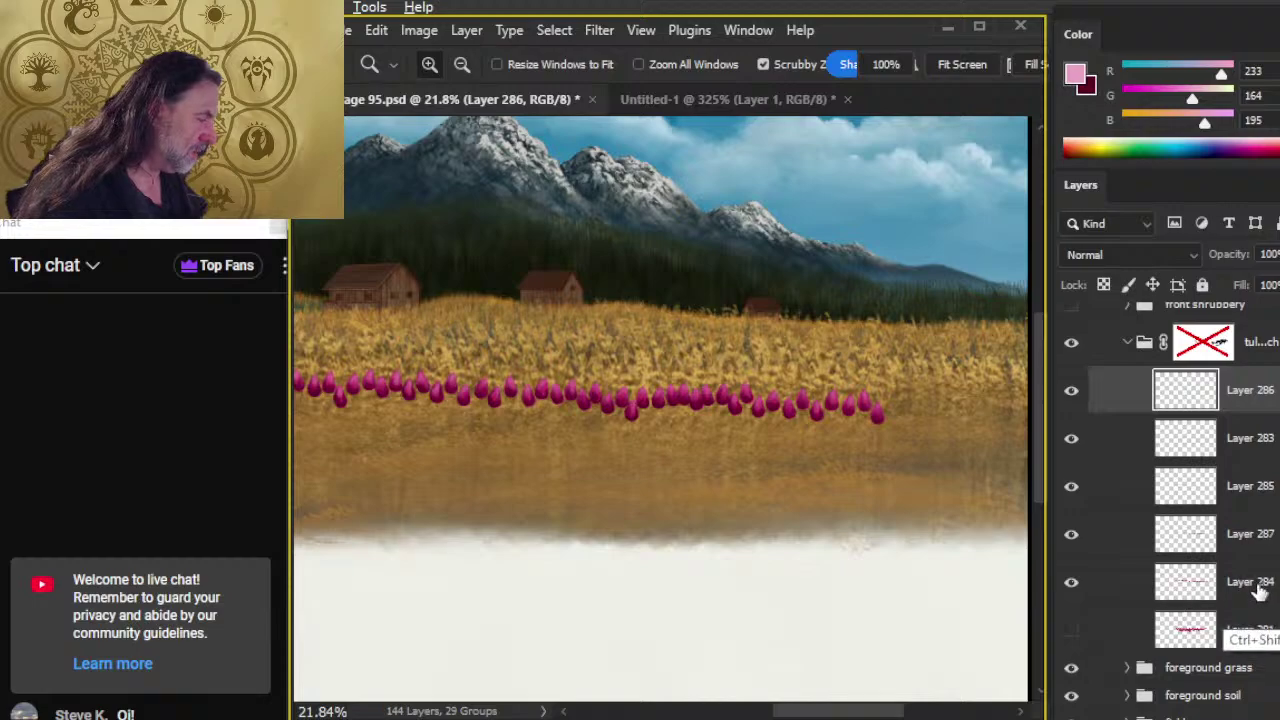
{"action": "left_click", "coordinate": [1240, 588], "text": "shift"}
{"action": "key", "text": "ctrl+g"}
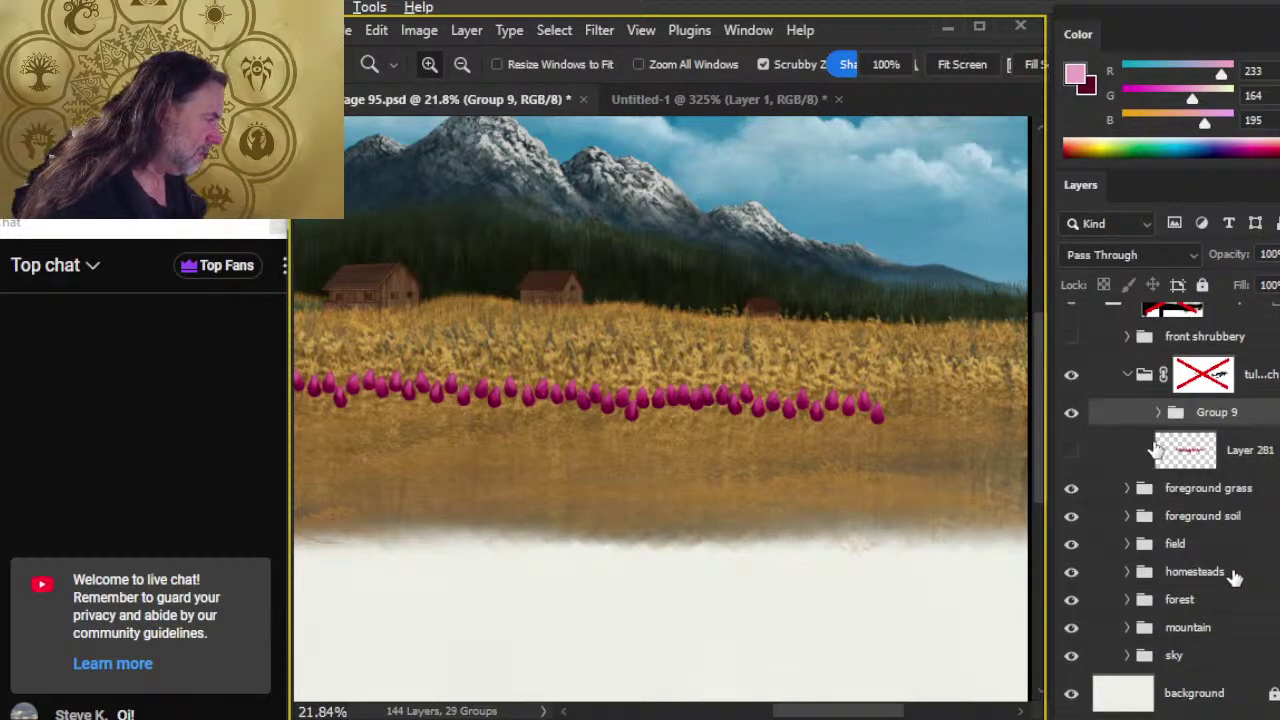
- Move Layer 281 into the new tulip subgroup, collapse the subgroup and rename it buds
{"action": "left_click", "coordinate": [1160, 413]}
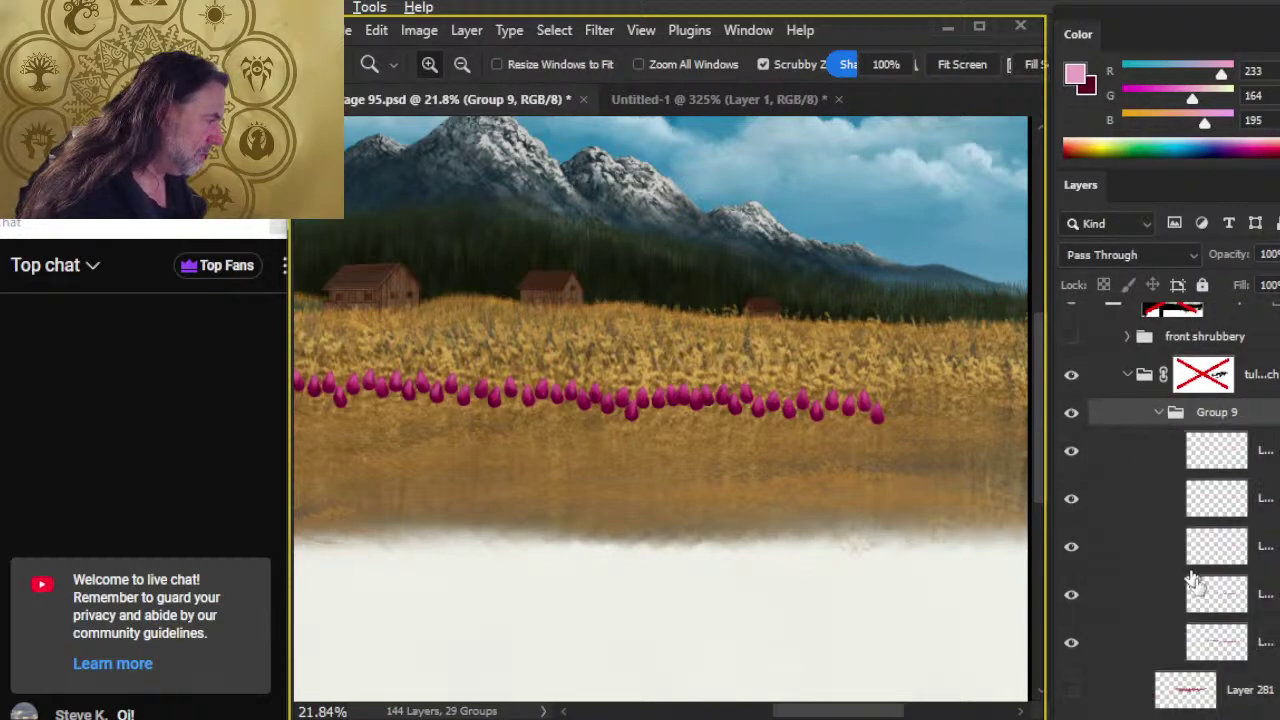
{"action": "left_click", "coordinate": [1240, 682]}
{"action": "left_click", "coordinate": [1158, 413]}
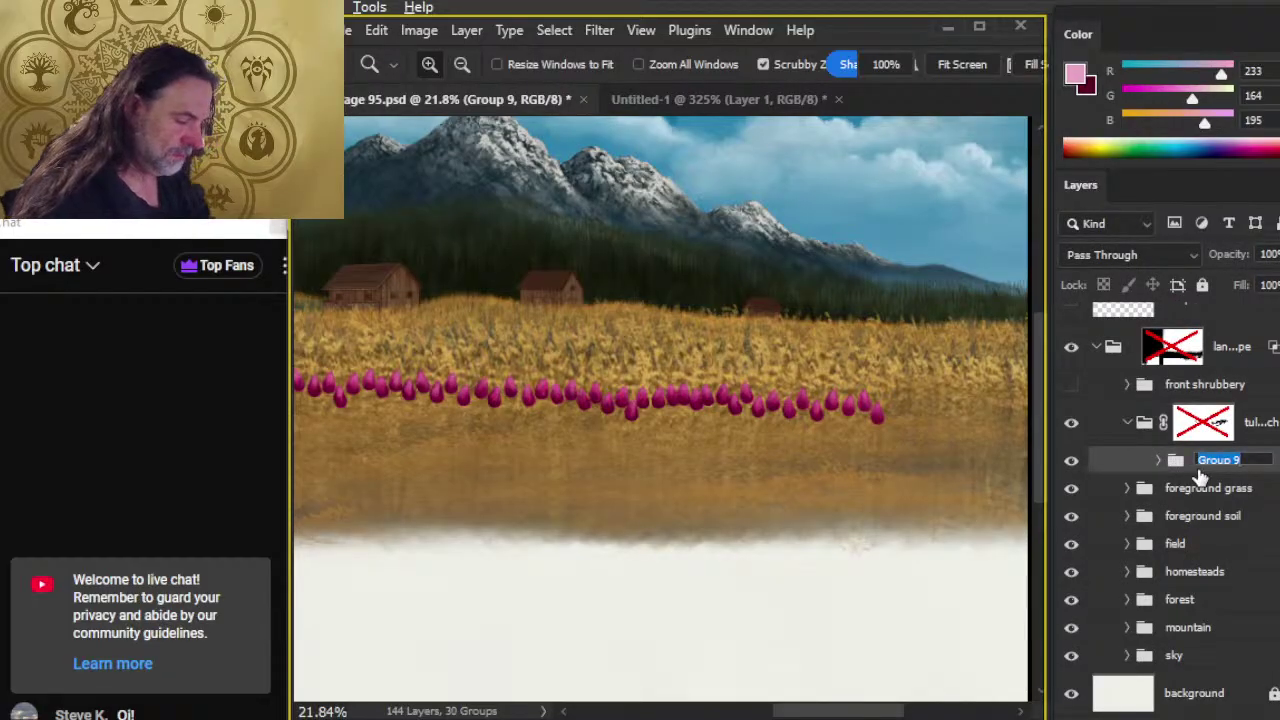
{"action": "type", "text": "buds"}
{"action": "key", "text": "Return"}
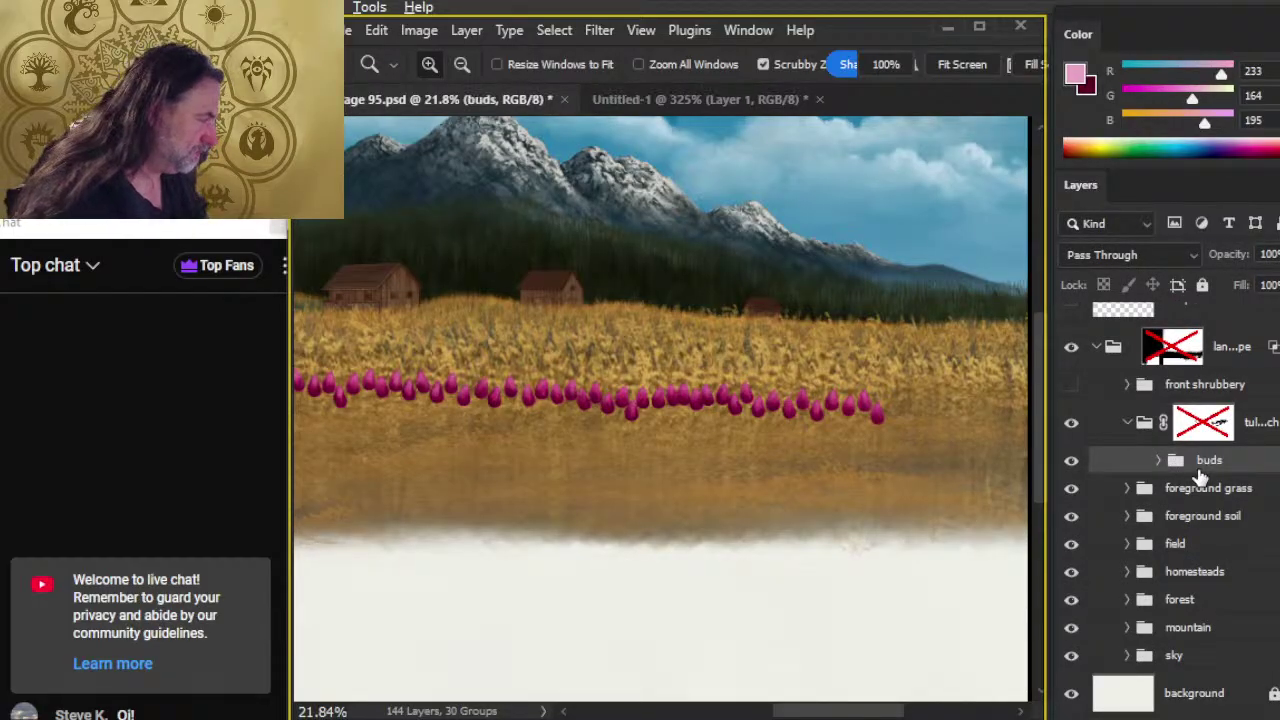
- Create a new layer beneath the buds group within the tulip group and make it the active layer
{"action": "key", "text": "ctrl+shift+alt+n"}
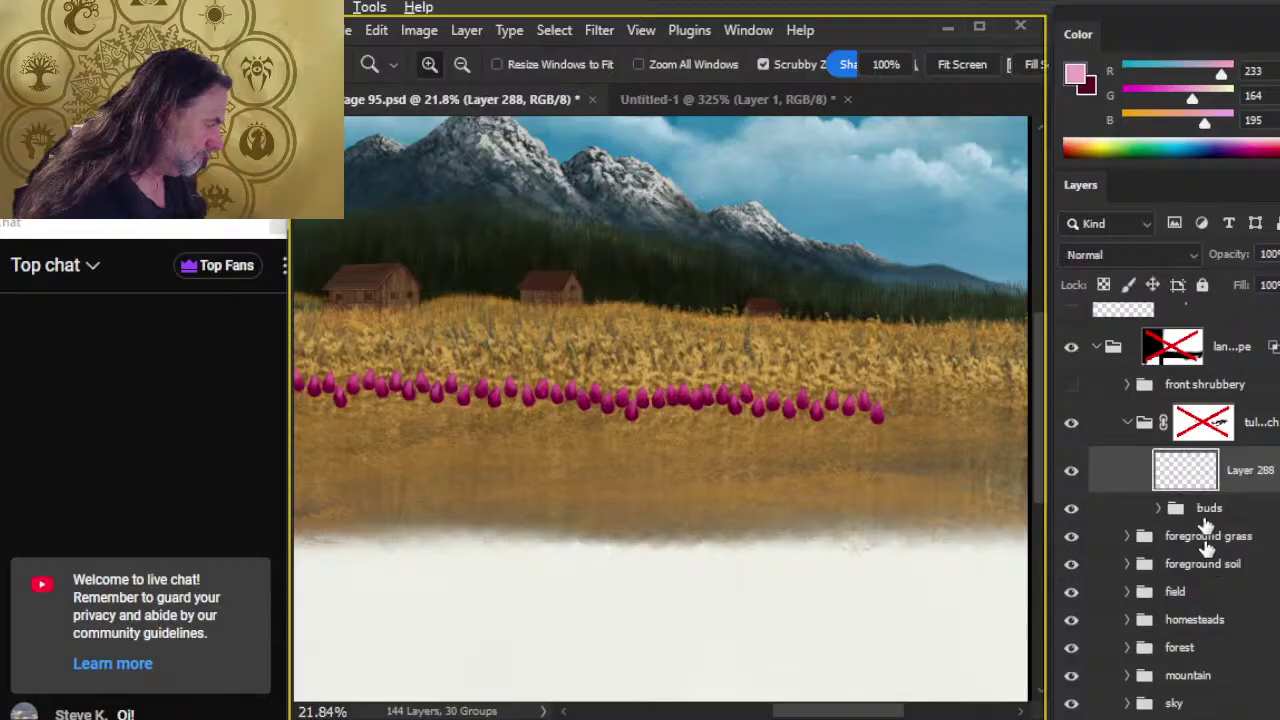
{"action": "left_click_drag", "start_coordinate": [1222, 512], "coordinate": [1230, 456]}
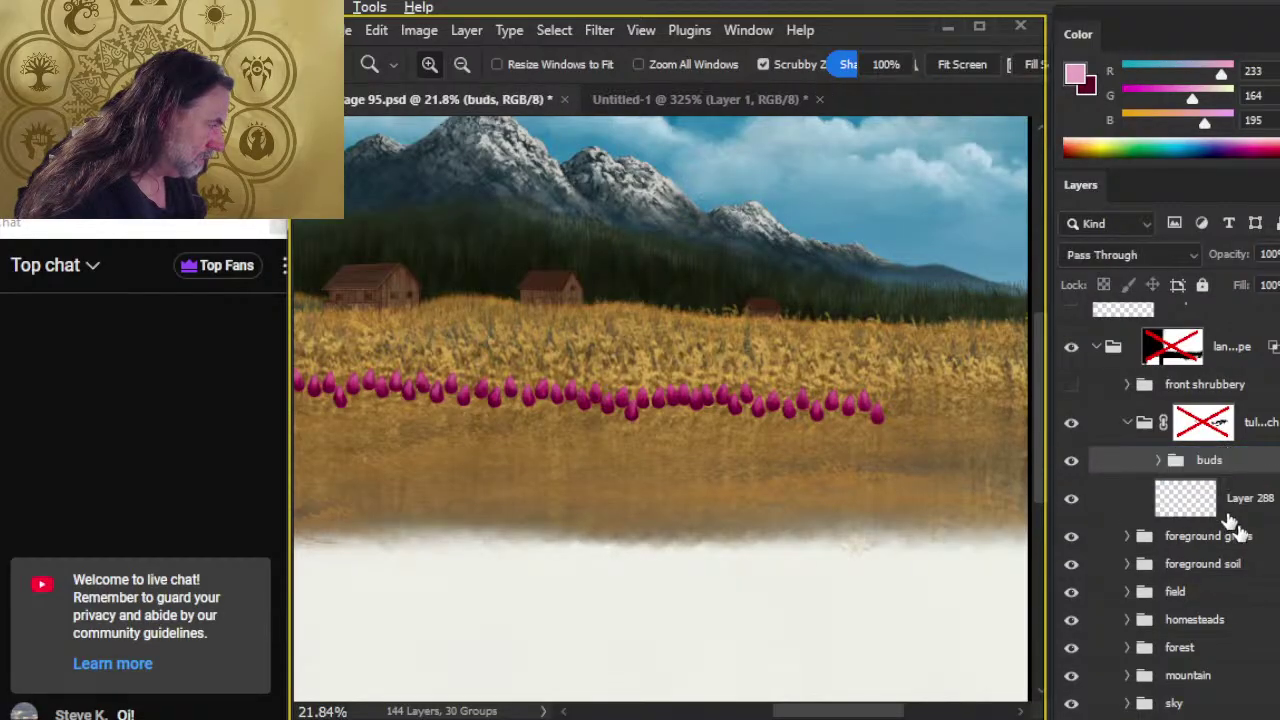
{"action": "left_click", "coordinate": [1232, 505], "text": "shift"}
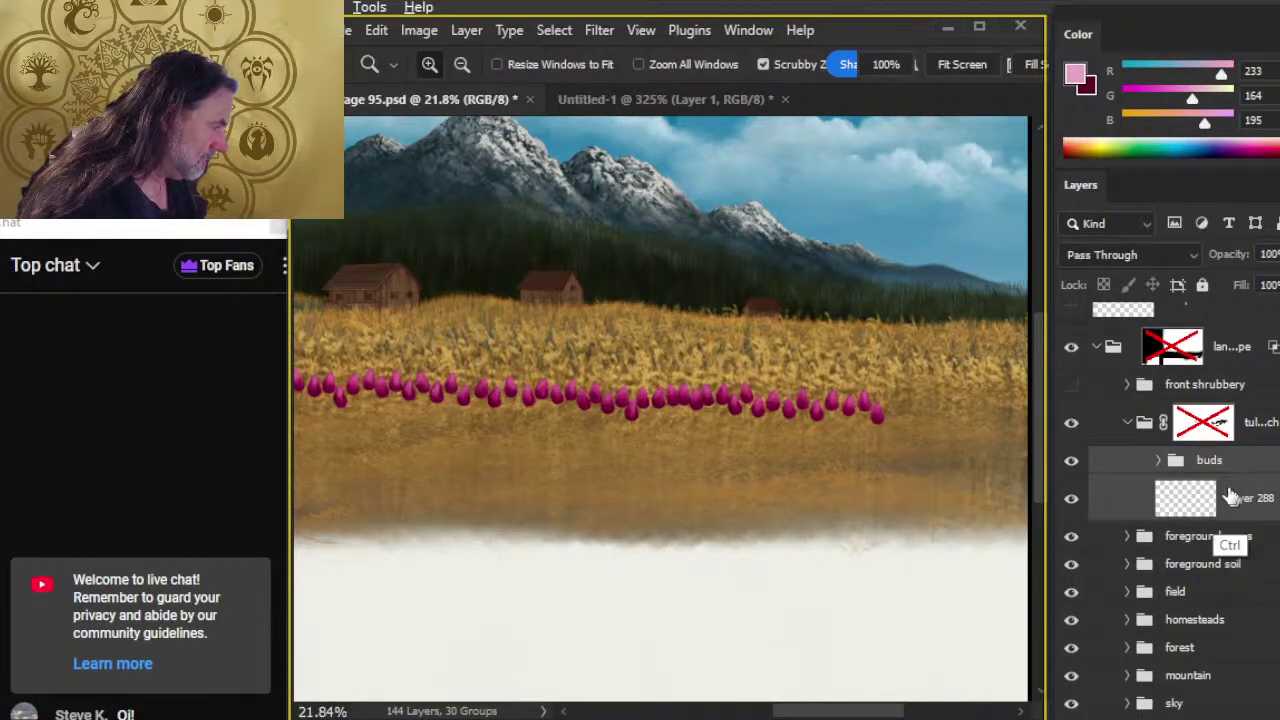
{"action": "left_click", "coordinate": [1073, 427]}
{"action": "left_click", "coordinate": [1071, 426]}
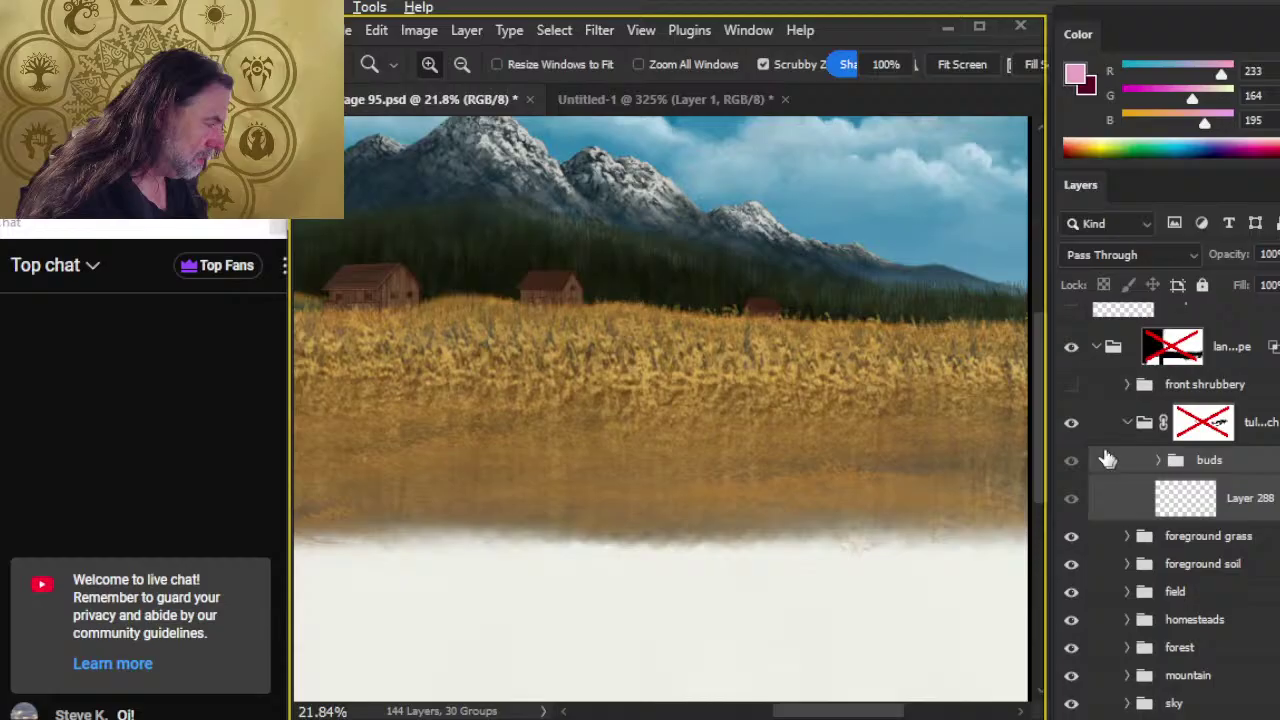
{"action": "left_click", "coordinate": [1182, 486]}
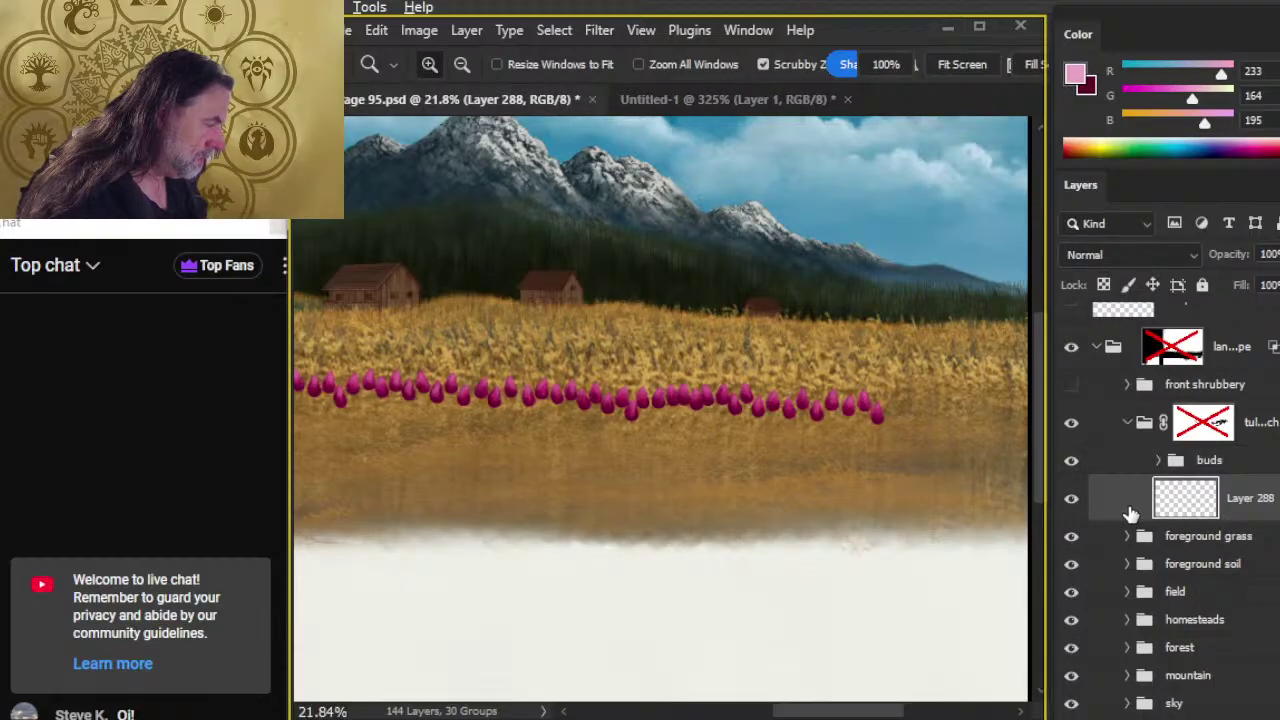
- Sample a dark olive stem colour, RGB 53, 45, 8, from the pink tulip reference photo as the painting colour
{"action": "left_click_drag", "start_coordinate": [517, 414], "coordinate": [580, 423]}
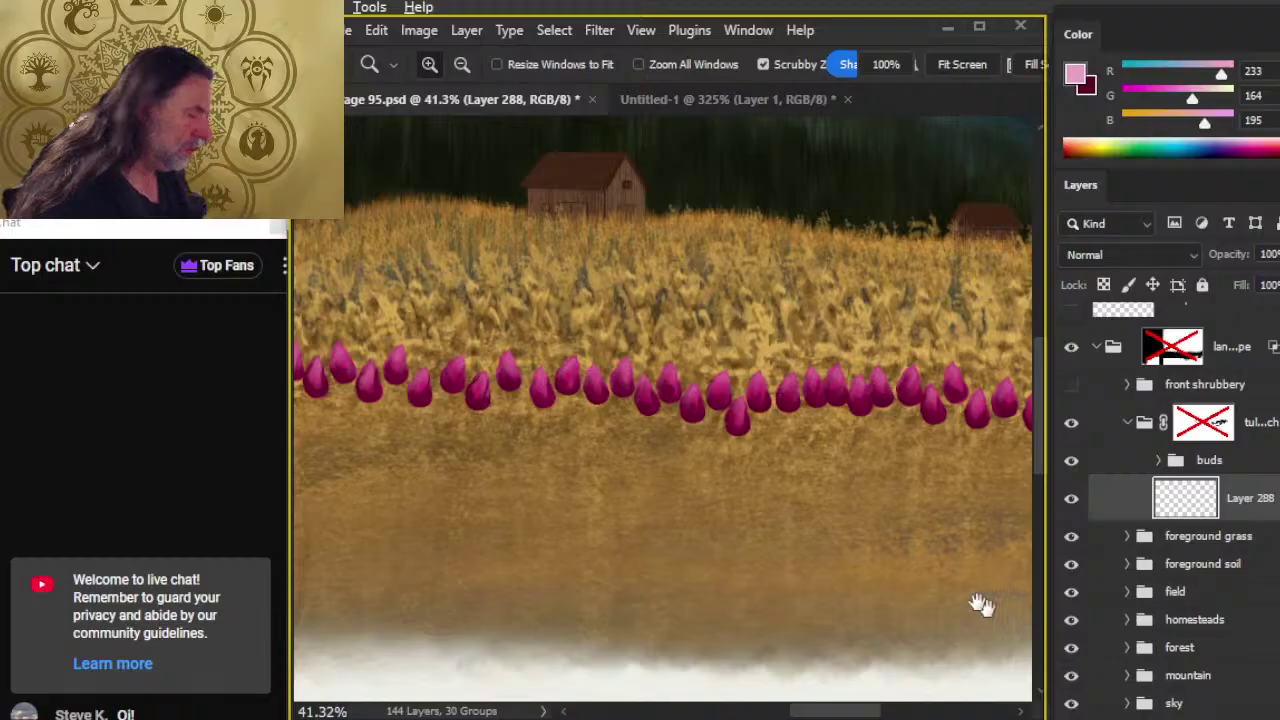
{"action": "left_click_drag", "start_coordinate": [986, 606], "coordinate": [694, 451]}
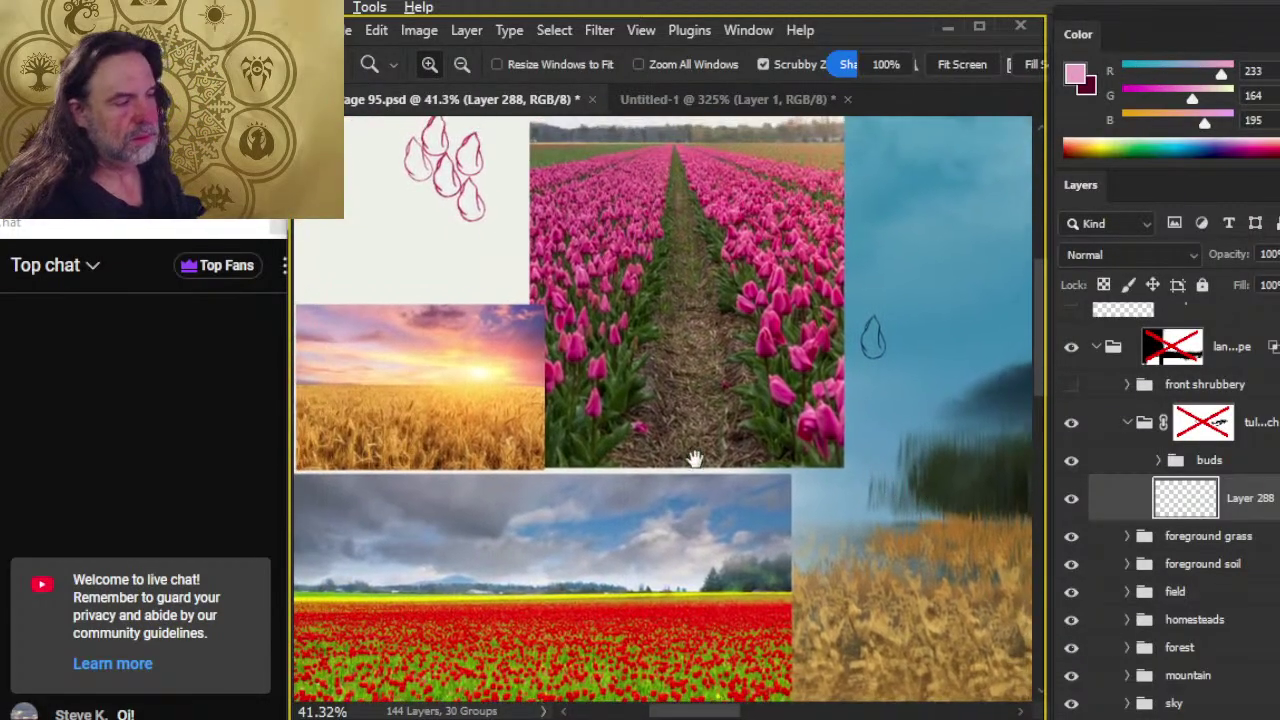
{"action": "mouse_move", "coordinate": [615, 375]}
{"action": "left_mouse_down"}
{"action": "mouse_move", "coordinate": [766, 377]}
{"action": "mouse_move", "coordinate": [686, 424]}
{"action": "mouse_move", "coordinate": [686, 389]}
{"action": "left_mouse_up"}
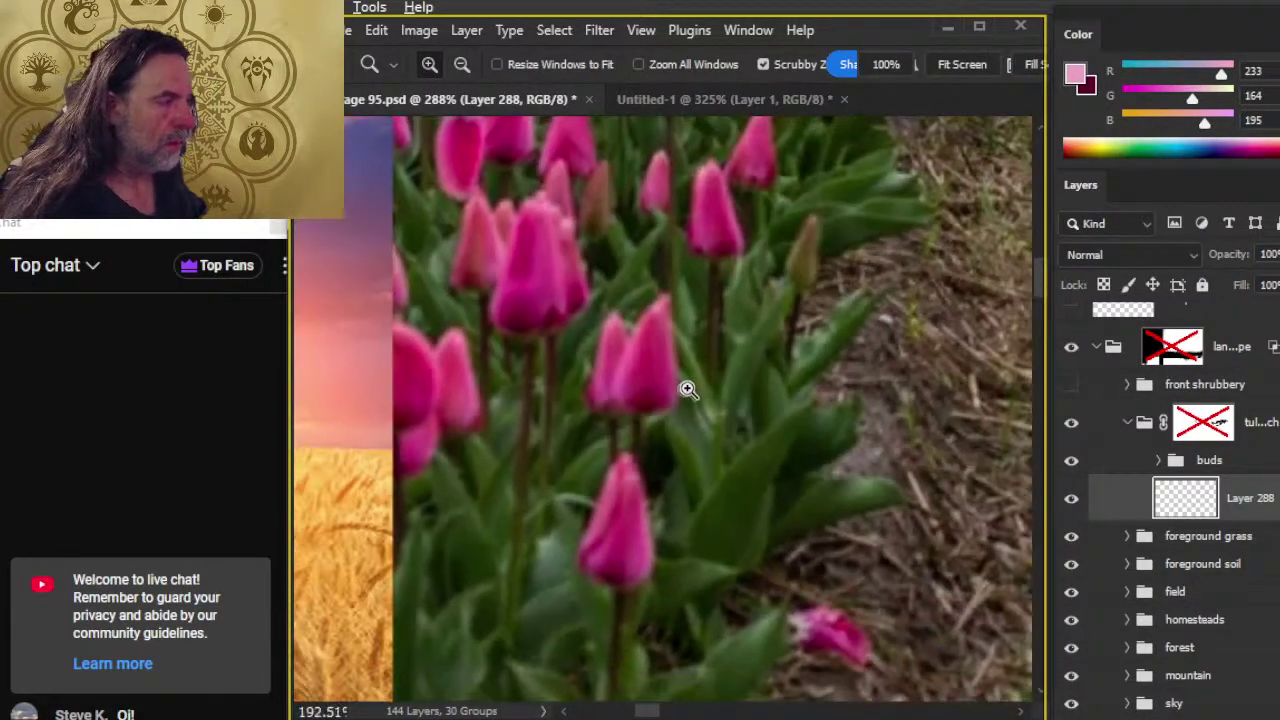
{"action": "key", "text": "b"}
{"action": "left_click_drag", "start_coordinate": [540, 440], "coordinate": [523, 473]}
{"action": "key", "text": "z"}
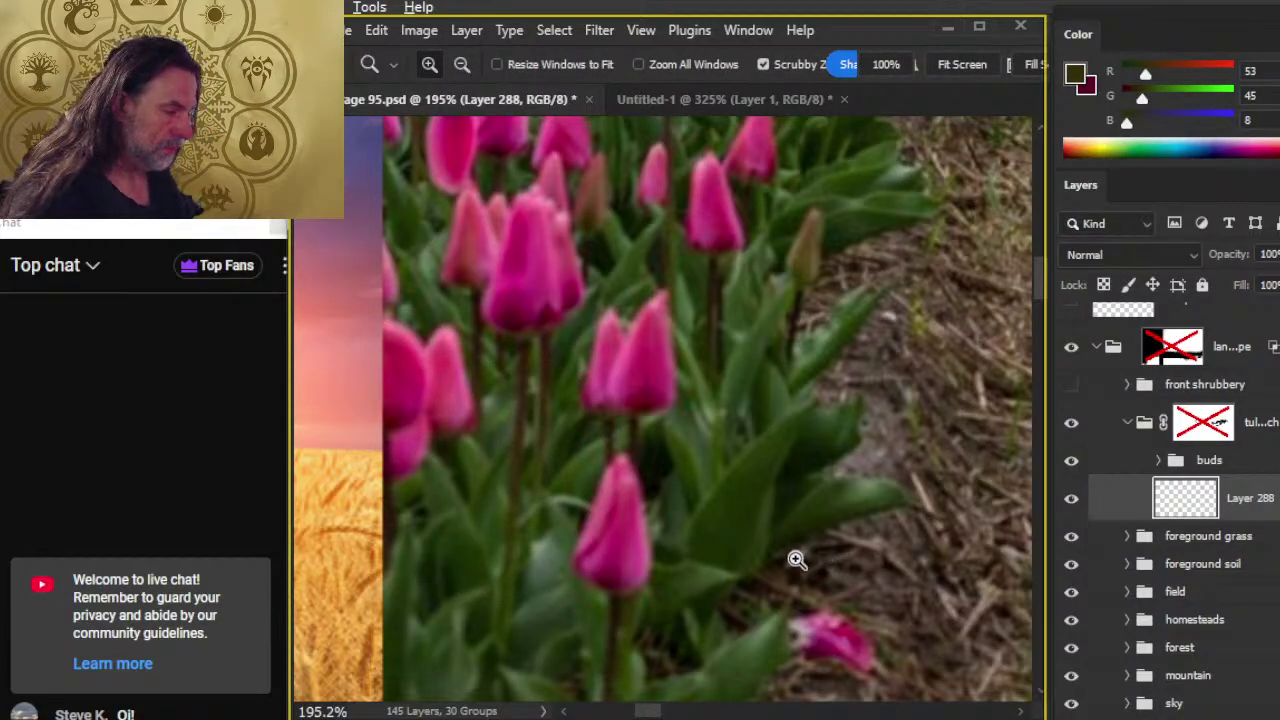
- Paint thin dark olive stems with an 8 px brush beneath the low-hanging bud left of centre and the seven buds to its right
{"action": "left_click_drag", "start_coordinate": [860, 560], "coordinate": [583, 566]}
{"action": "mouse_move", "coordinate": [784, 527]}
{"action": "left_mouse_down"}
{"action": "mouse_move", "coordinate": [686, 526]}
{"action": "mouse_move", "coordinate": [608, 466]}
{"action": "mouse_move", "coordinate": [643, 494]}
{"action": "mouse_move", "coordinate": [700, 385]}
{"action": "left_mouse_up"}
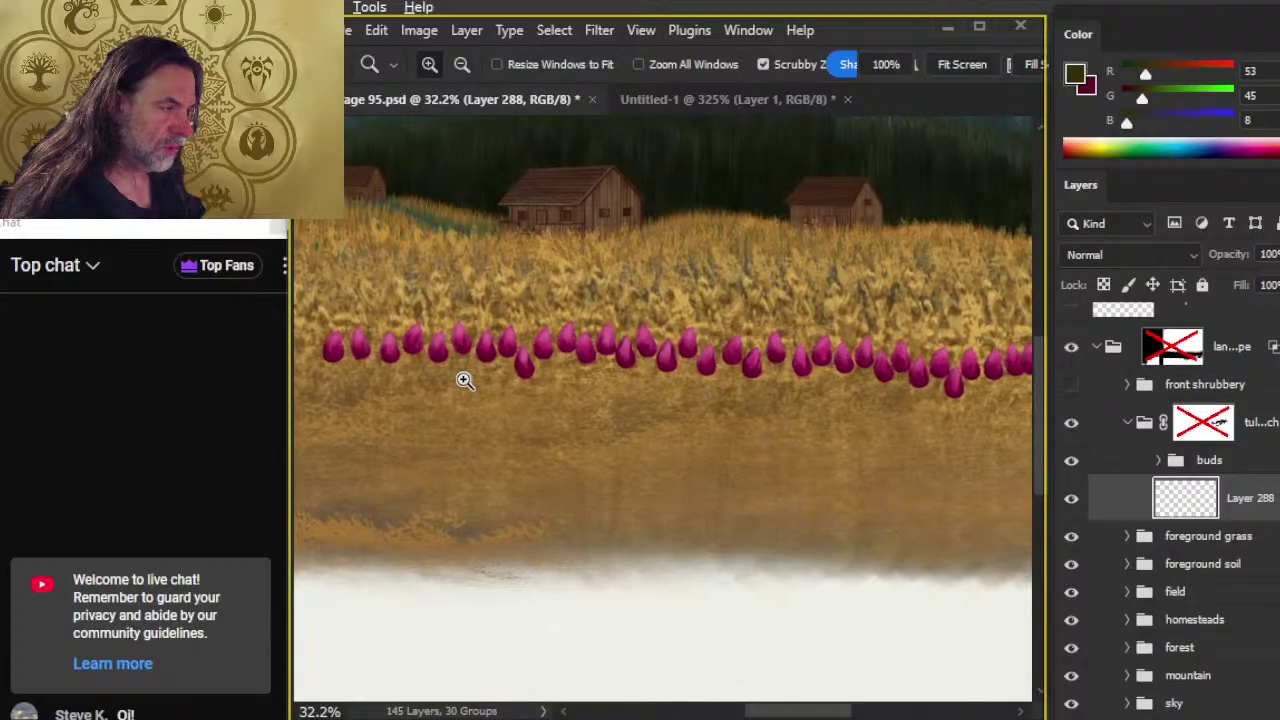
{"action": "left_click_drag", "start_coordinate": [463, 377], "coordinate": [557, 457]}
{"action": "key", "text": "b"}
{"action": "key", "text": "bracketleft"}
{"action": "key", "text": "bracketleft"}
{"action": "key", "text": "bracketleft"}
{"action": "key", "text": "bracketleft"}
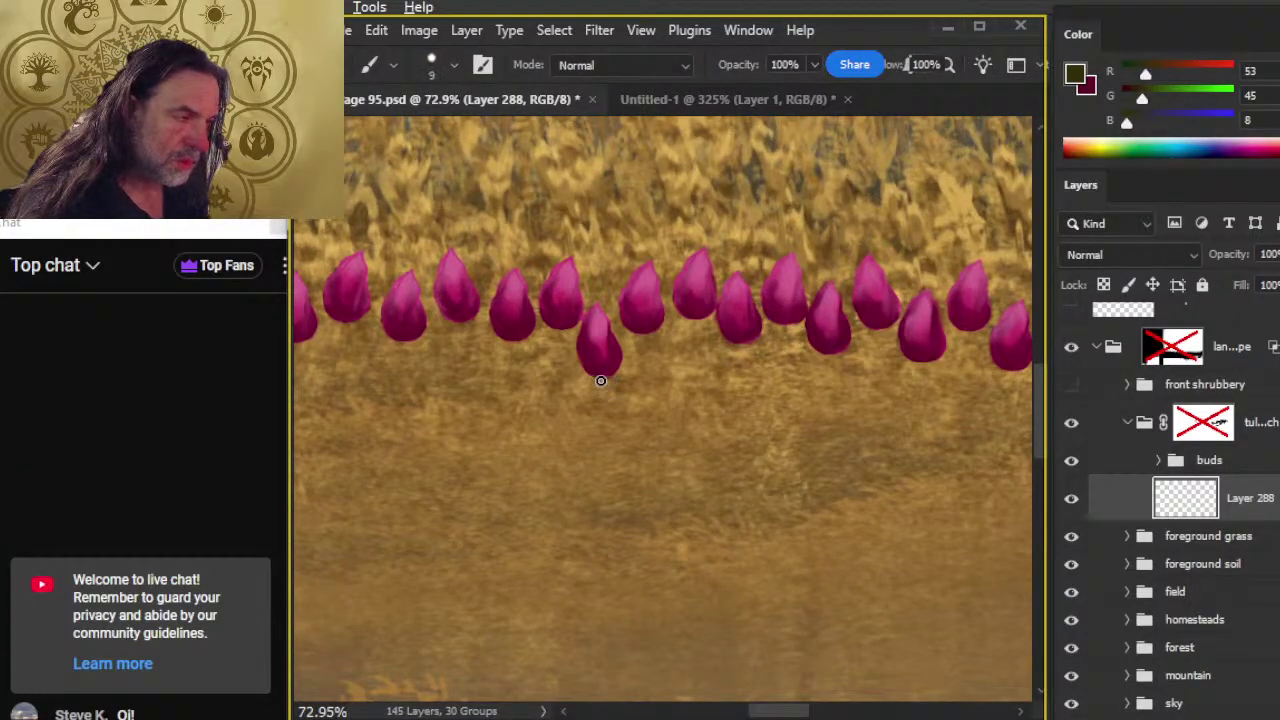
{"action": "left_click_drag", "start_coordinate": [604, 374], "coordinate": [617, 476]}
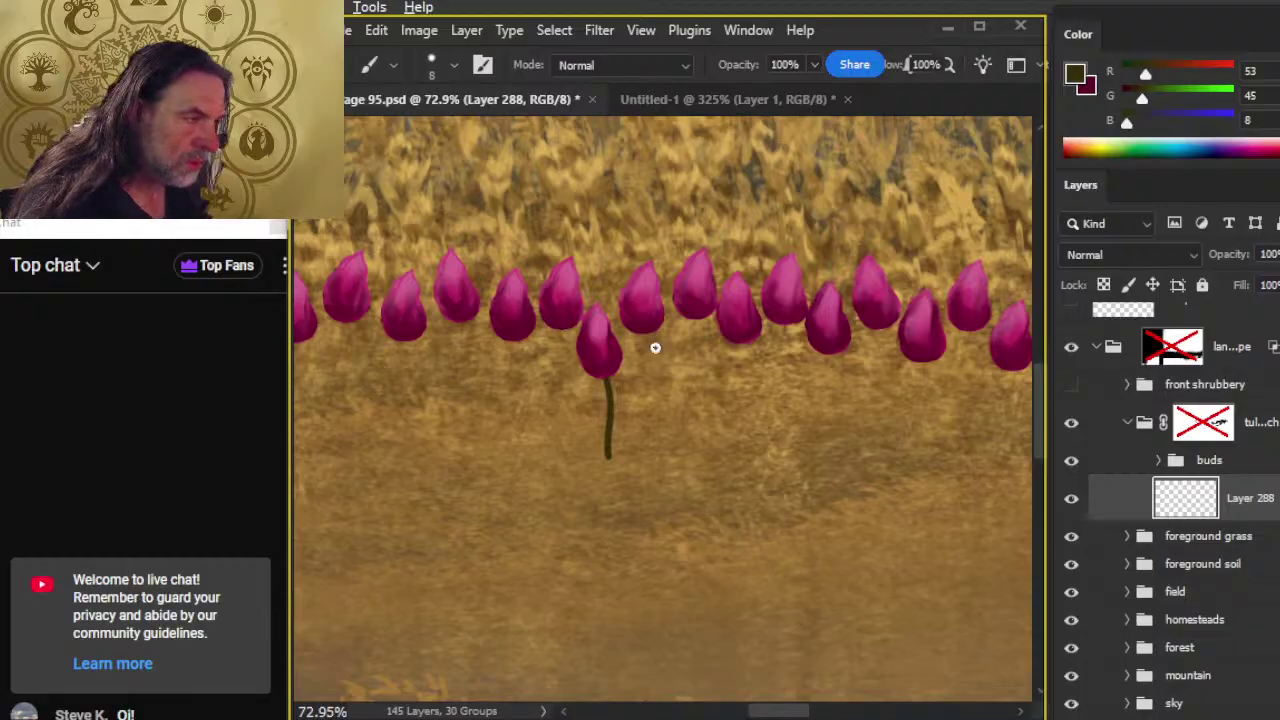
{"action": "left_click_drag", "start_coordinate": [643, 334], "coordinate": [642, 390]}
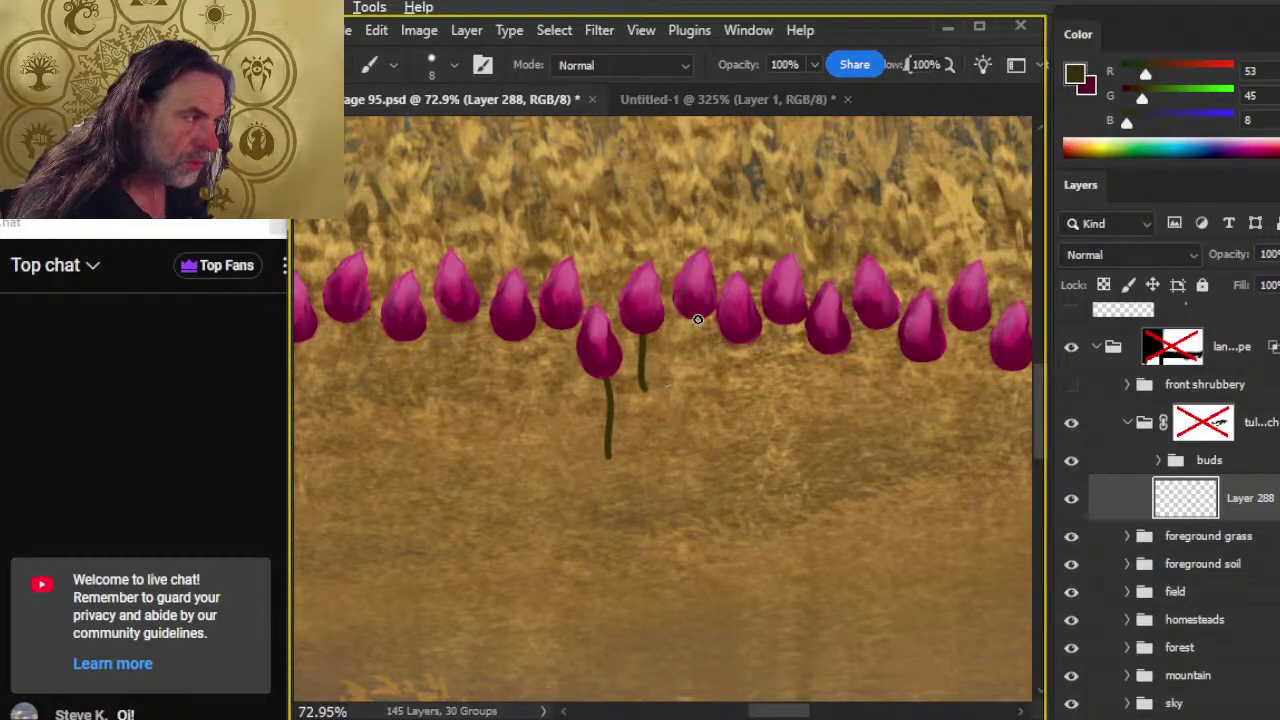
{"action": "left_click_drag", "start_coordinate": [698, 319], "coordinate": [691, 396]}
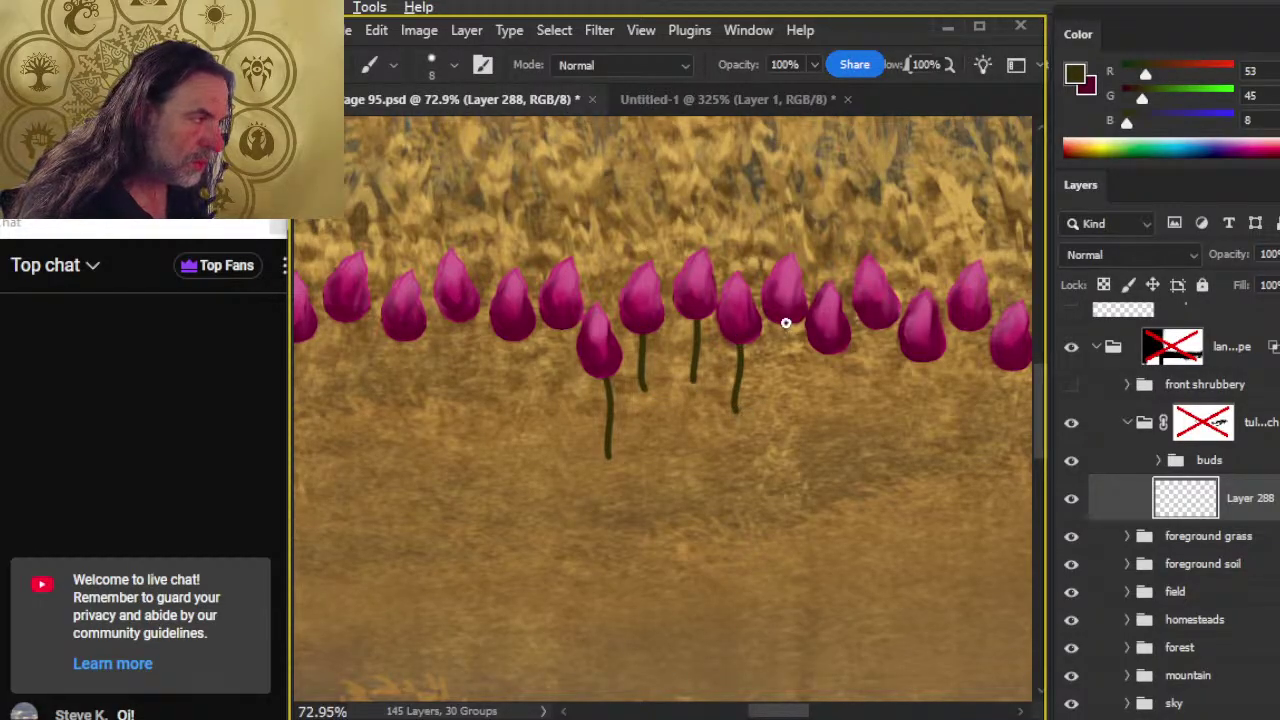
{"action": "left_click_drag", "start_coordinate": [786, 323], "coordinate": [785, 400]}
{"action": "left_click_drag", "start_coordinate": [830, 347], "coordinate": [842, 451]}
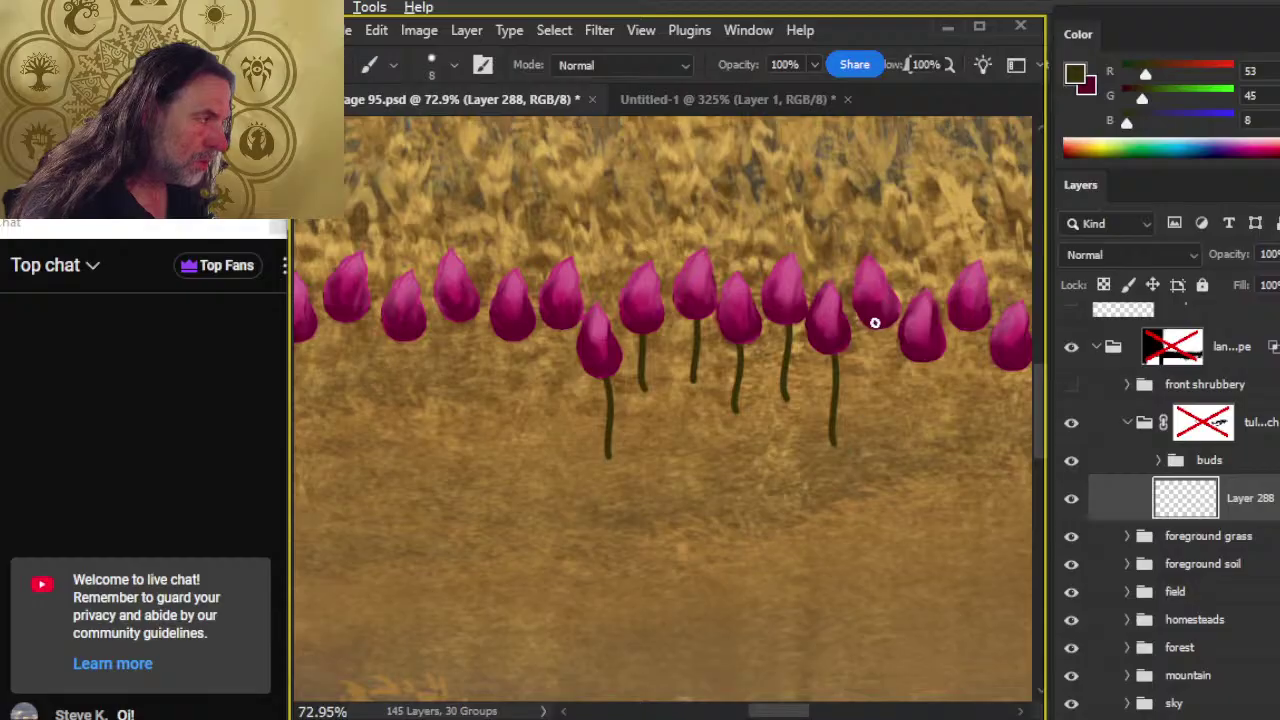
{"action": "left_click_drag", "start_coordinate": [874, 322], "coordinate": [870, 418]}
{"action": "mouse_move", "coordinate": [918, 362]}
{"action": "left_mouse_down"}
{"action": "mouse_move", "coordinate": [906, 464]}
{"action": "mouse_move", "coordinate": [694, 497]}
{"action": "mouse_move", "coordinate": [579, 469]}
{"action": "left_mouse_up"}
- Paint slightly curved stems of varying length beneath the next nine buds, working rightward along the row
{"action": "left_click_drag", "start_coordinate": [672, 316], "coordinate": [668, 401]}
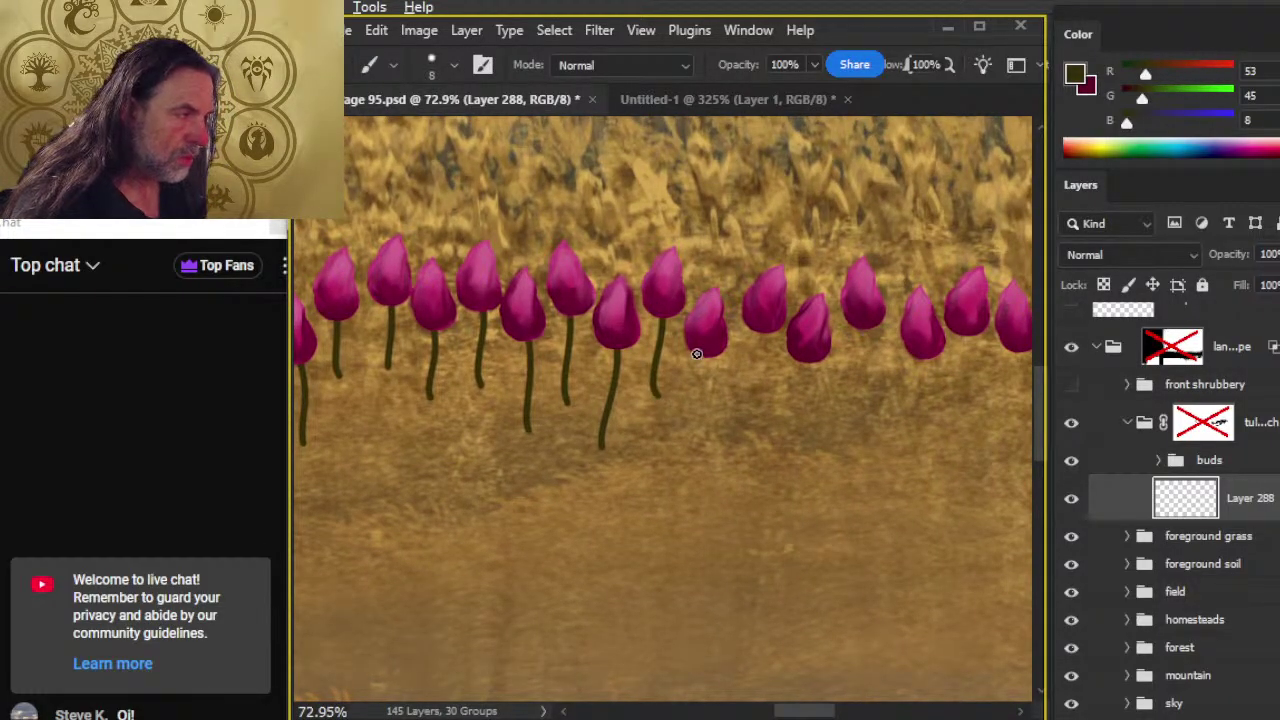
{"action": "left_click_drag", "start_coordinate": [697, 354], "coordinate": [702, 445]}
{"action": "left_click_drag", "start_coordinate": [753, 336], "coordinate": [762, 420]}
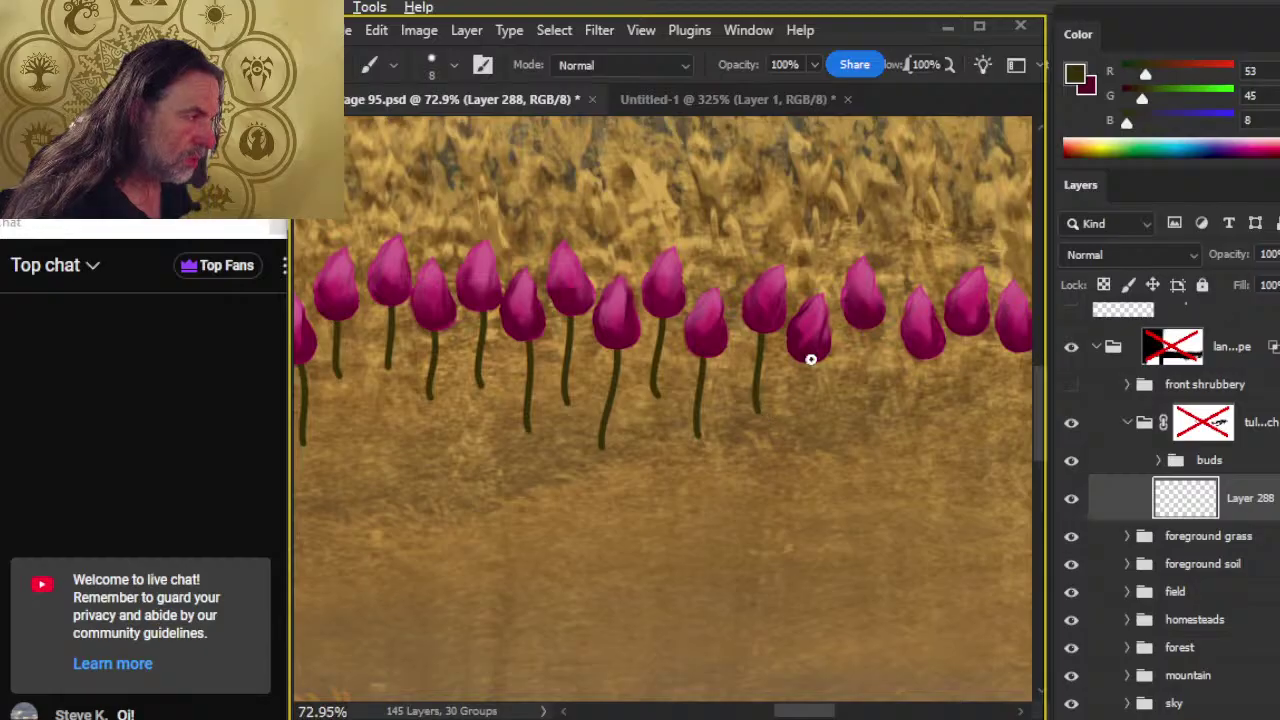
{"action": "left_click_drag", "start_coordinate": [871, 464], "coordinate": [661, 496]}
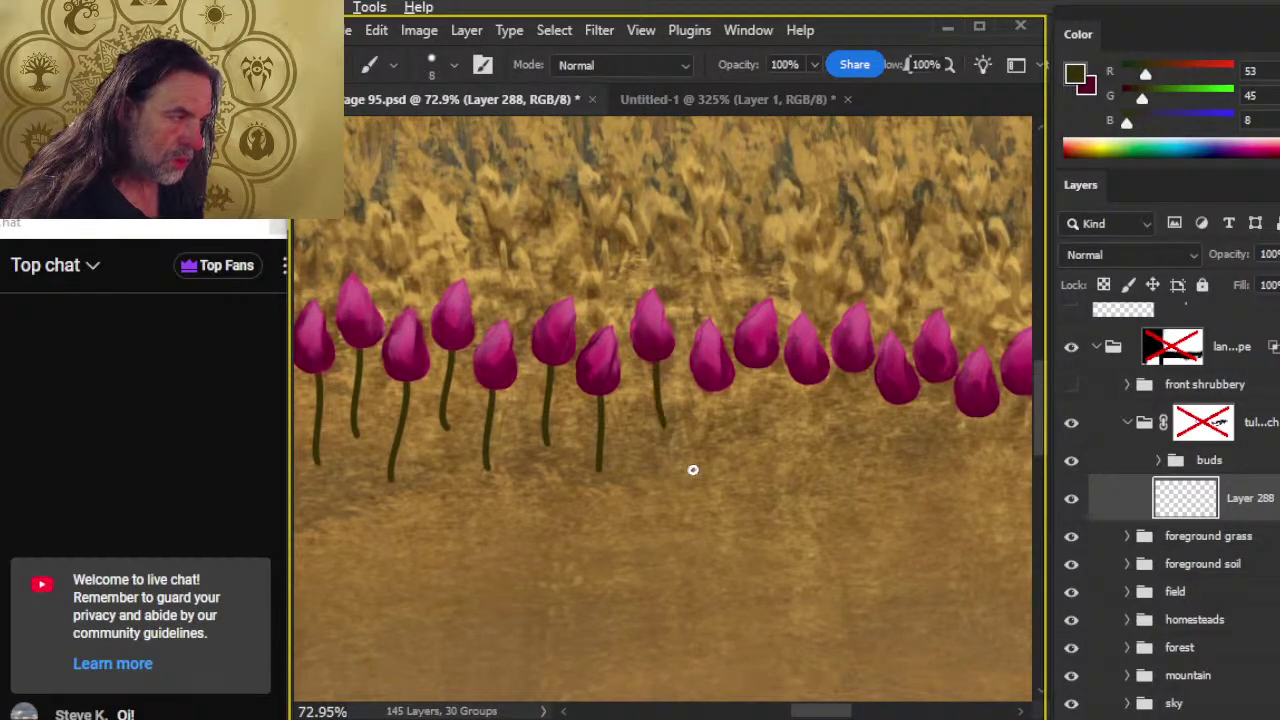
{"action": "left_click_drag", "start_coordinate": [720, 394], "coordinate": [732, 470]}
{"action": "left_click_drag", "start_coordinate": [751, 369], "coordinate": [767, 465]}
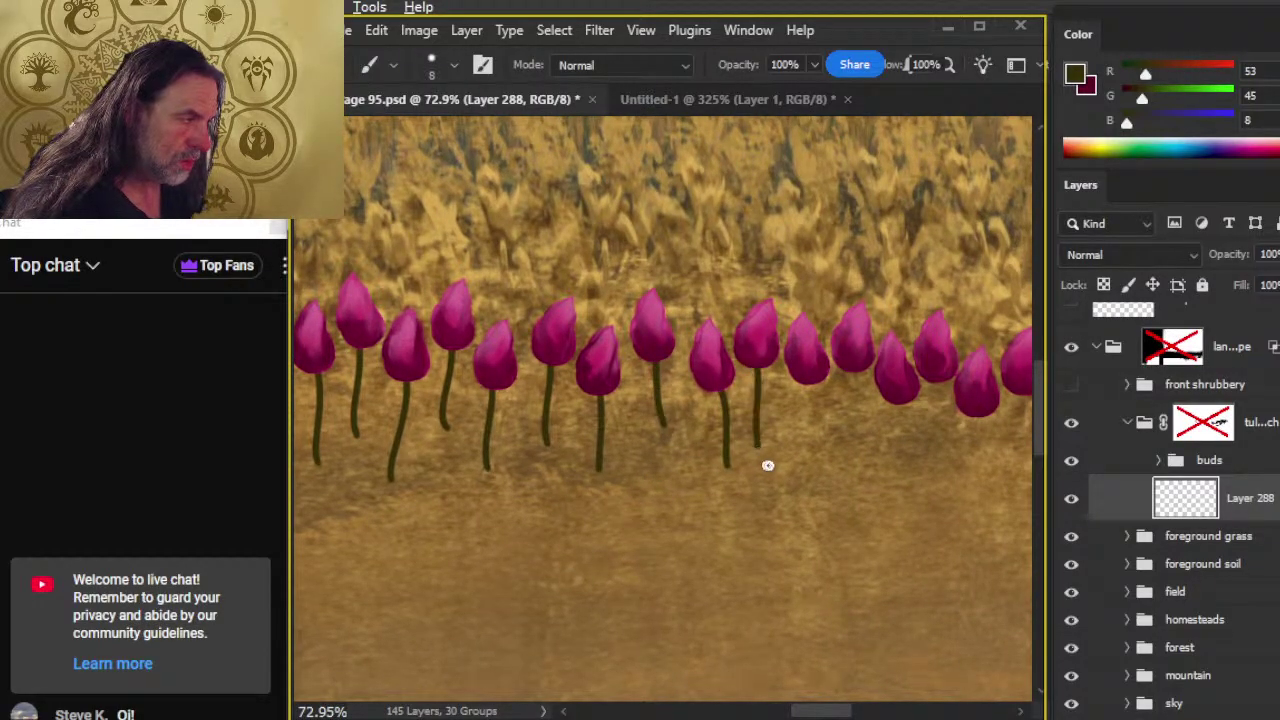
{"action": "left_click_drag", "start_coordinate": [810, 378], "coordinate": [815, 460]}
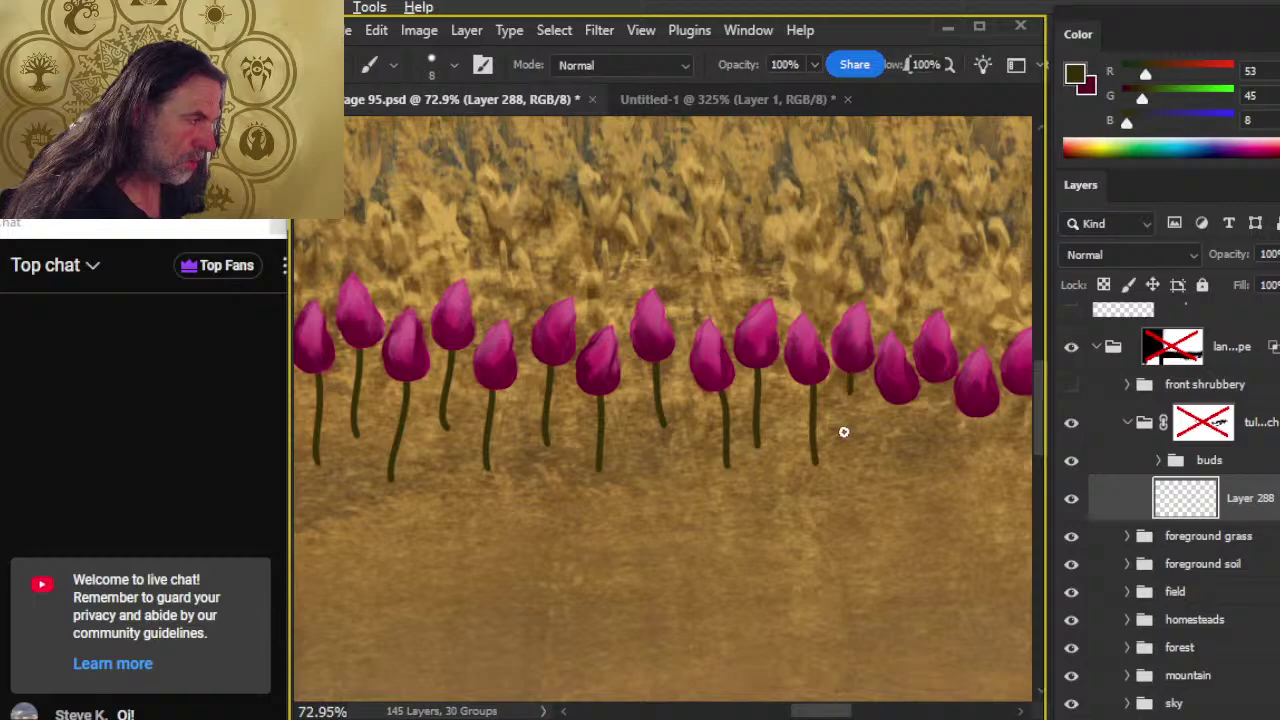
{"action": "left_click_drag", "start_coordinate": [850, 392], "coordinate": [840, 486]}
- Extend the stems rightward beneath the following six buds, including the second low-hanging bud and its right neighbour
{"action": "mouse_move", "coordinate": [916, 514]}
{"action": "left_mouse_down"}
{"action": "mouse_move", "coordinate": [640, 486]}
{"action": "mouse_move", "coordinate": [666, 487]}
{"action": "left_mouse_up"}
{"action": "left_click_drag", "start_coordinate": [686, 352], "coordinate": [690, 480]}
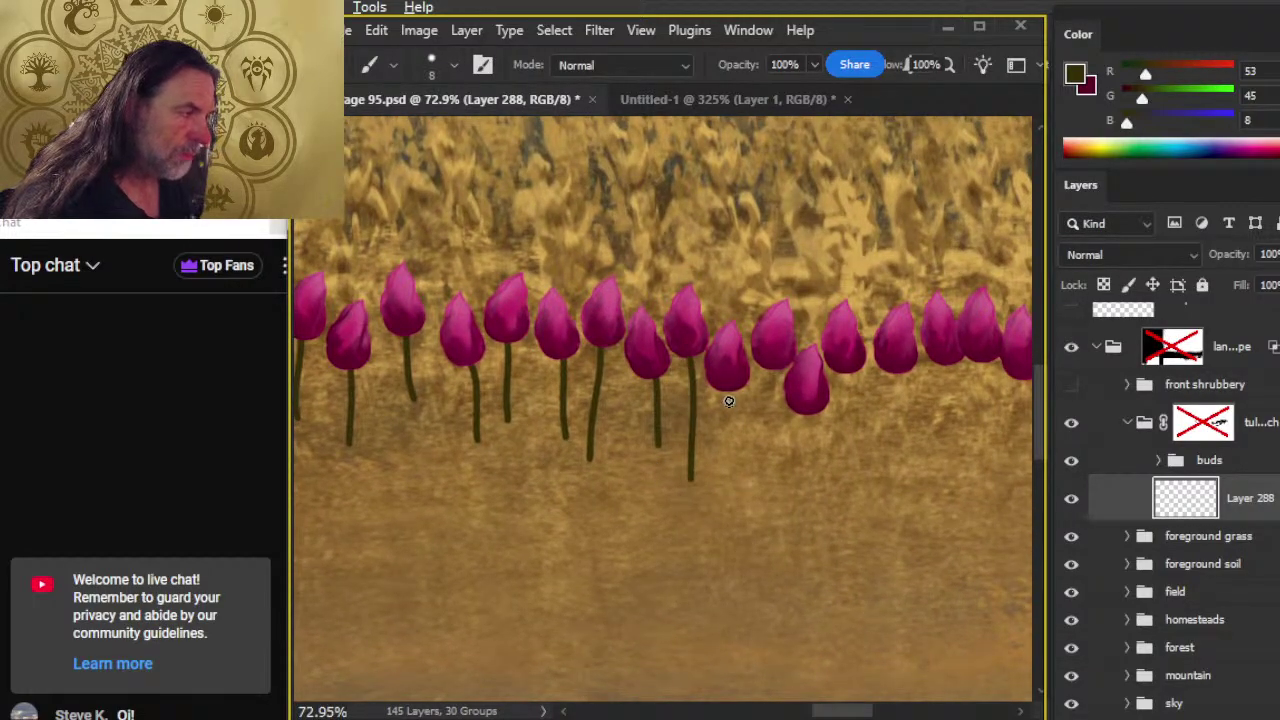
{"action": "left_click_drag", "start_coordinate": [729, 380], "coordinate": [741, 492]}
{"action": "left_click_drag", "start_coordinate": [772, 372], "coordinate": [768, 478]}
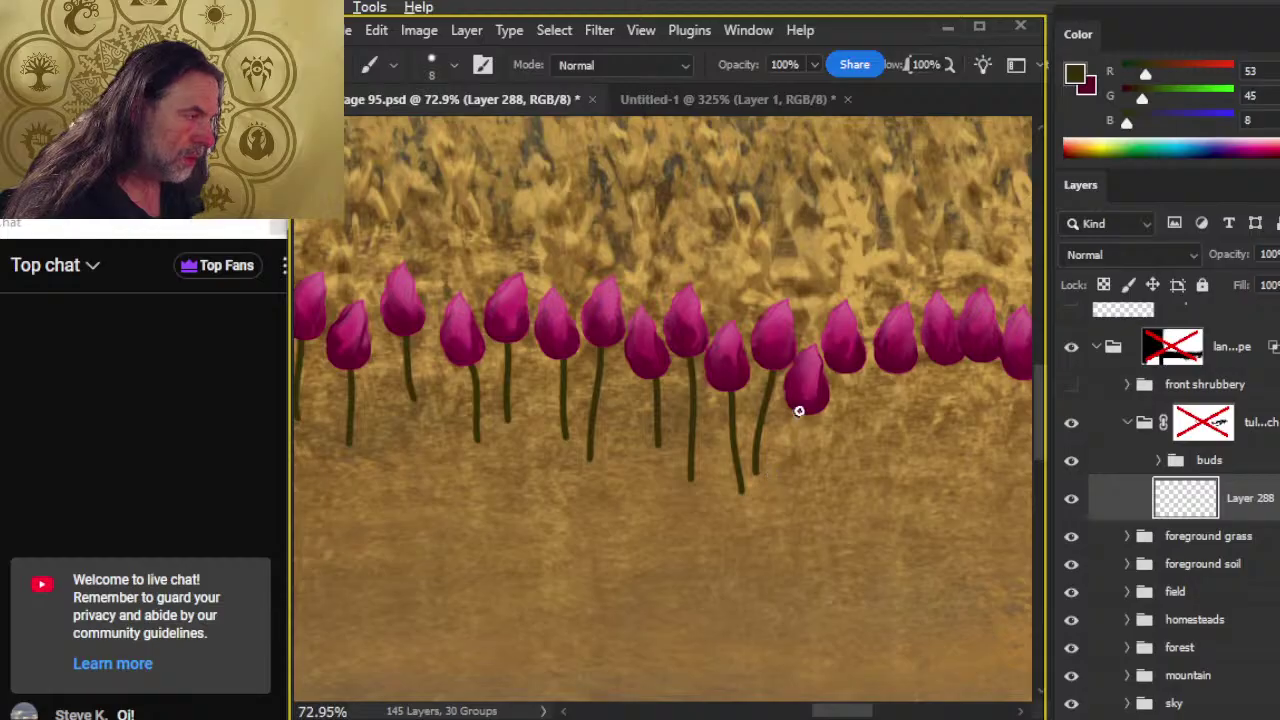
{"action": "left_click_drag", "start_coordinate": [799, 411], "coordinate": [812, 464]}
{"action": "left_click_drag", "start_coordinate": [862, 377], "coordinate": [860, 484]}
{"action": "scroll", "coordinate": [751, 497], "scroll_direction": "right", "scroll_amount": 3}
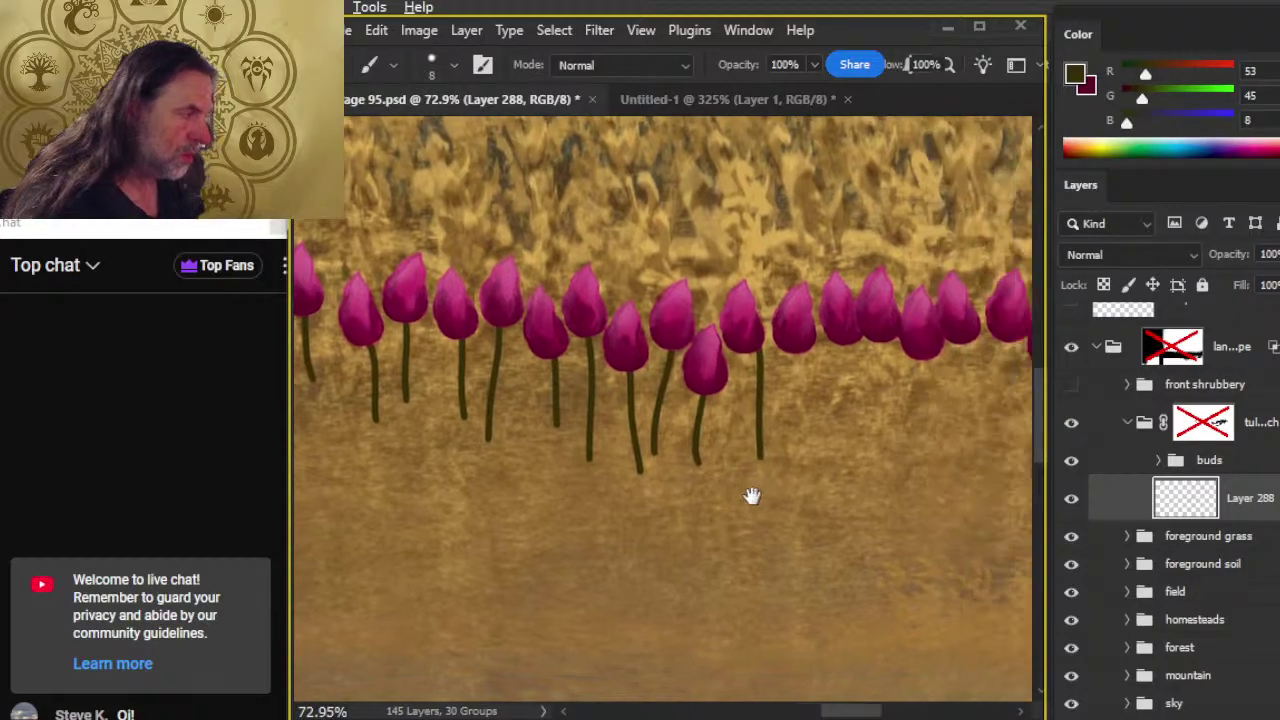
- Replace the last stem with a redrawn one trimmed with the Eraser, and paint the stem of the neighbouring bud
{"action": "key", "text": "ctrl+z"}
{"action": "left_click_drag", "start_coordinate": [709, 360], "coordinate": [713, 482]}
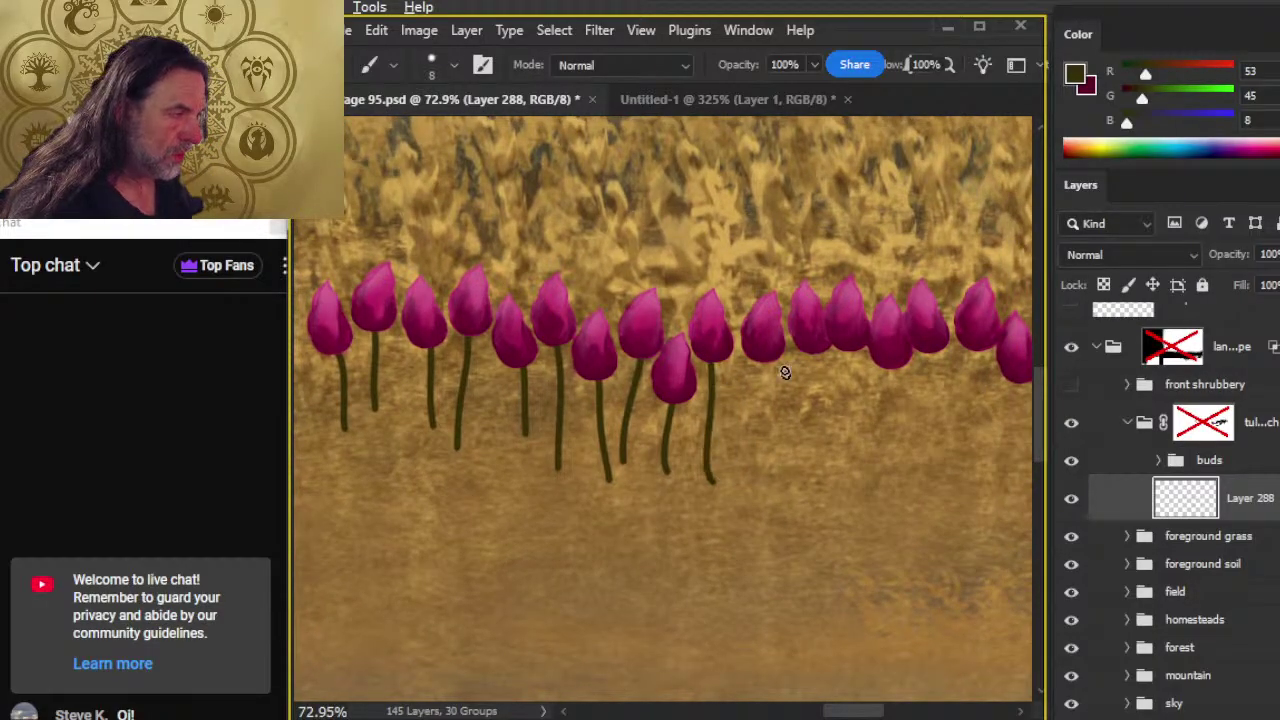
{"action": "left_click_drag", "start_coordinate": [763, 349], "coordinate": [757, 456]}
{"action": "key", "text": "e"}
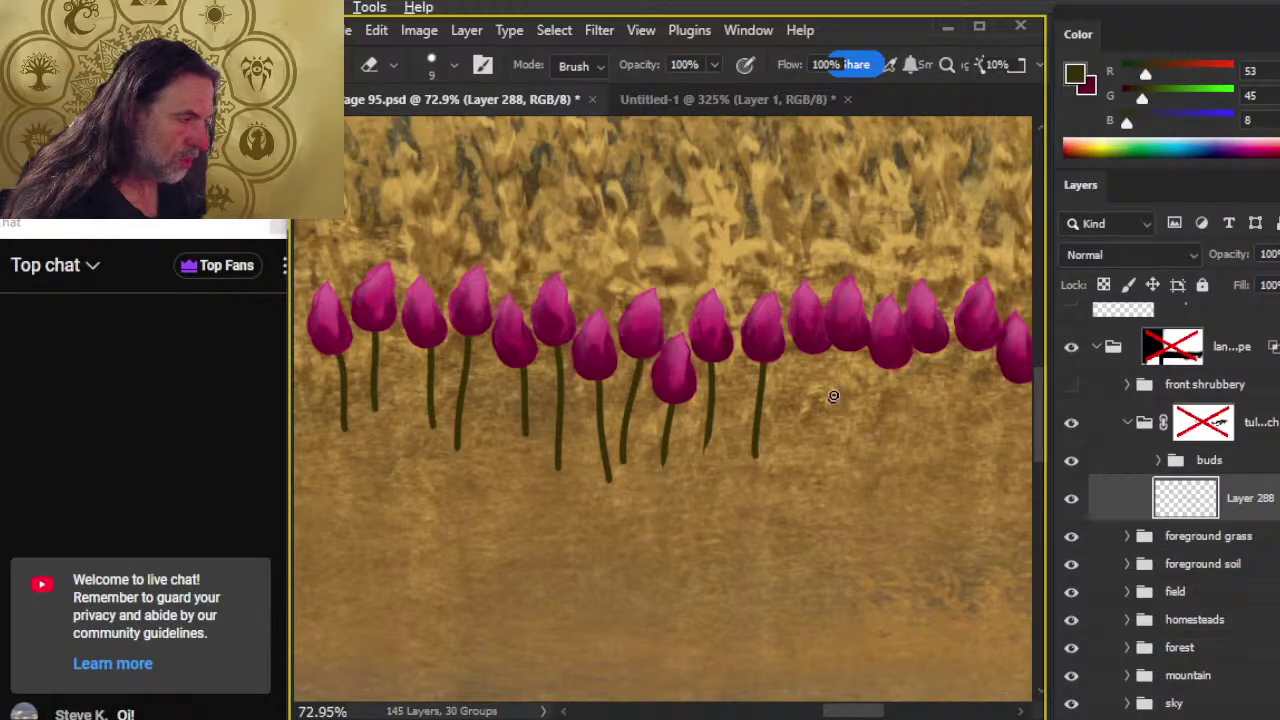
- Paint stems with the Brush beneath the tightly clustered buds and the next four buds to their right
{"action": "key", "text": "b"}
{"action": "left_click_drag", "start_coordinate": [811, 345], "coordinate": [818, 430]}
{"action": "left_click_drag", "start_coordinate": [848, 350], "coordinate": [858, 443]}
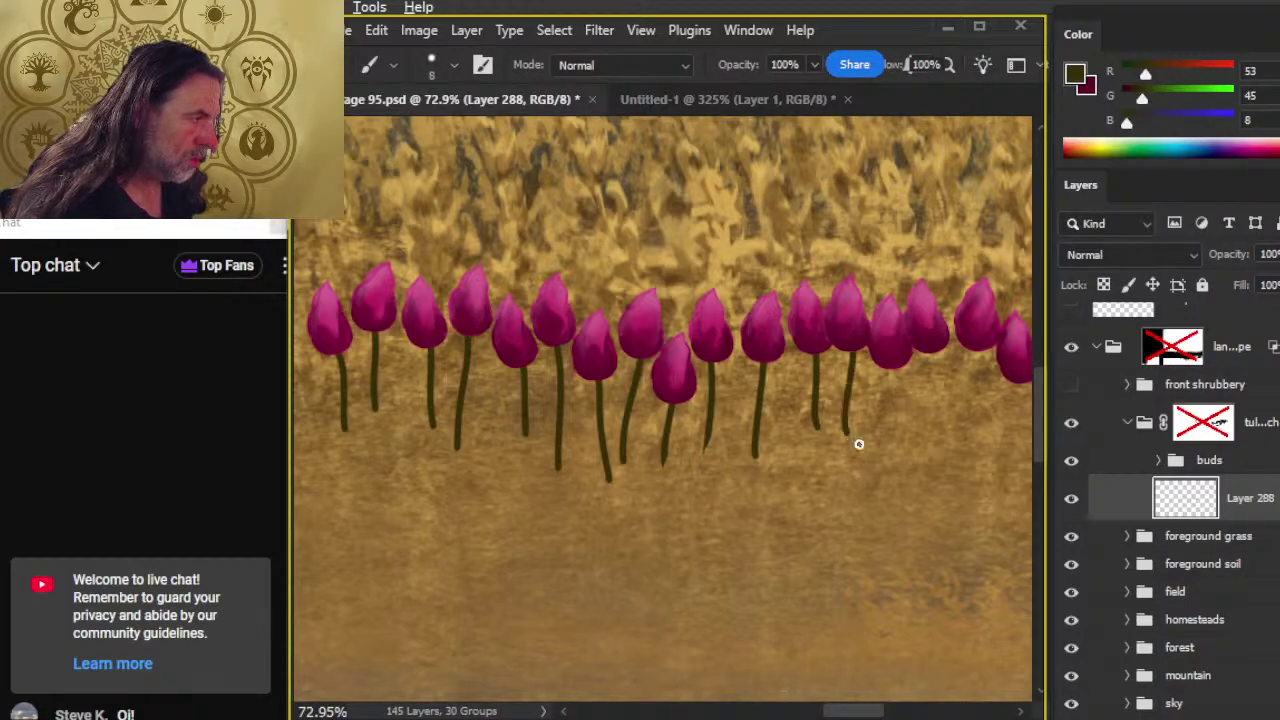
{"action": "left_click_drag", "start_coordinate": [897, 370], "coordinate": [897, 455]}
{"action": "scroll", "coordinate": [794, 480], "scroll_direction": "right", "scroll_amount": 5}
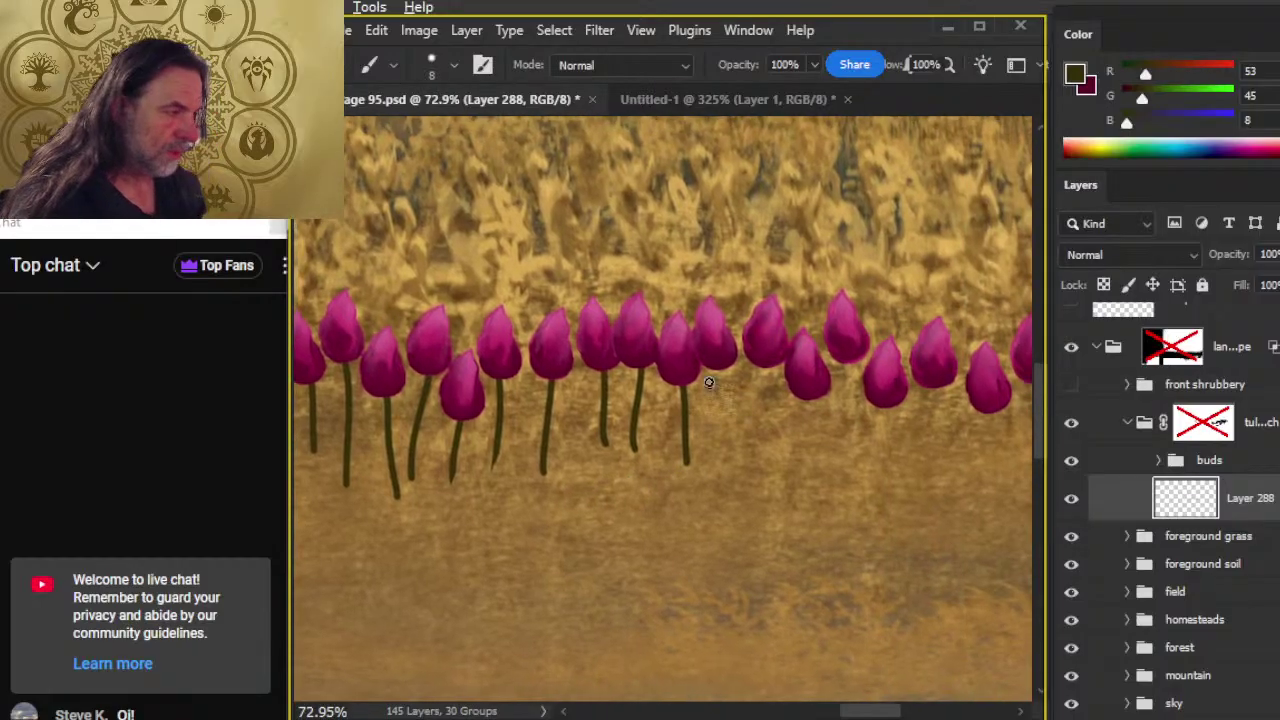
{"action": "left_click_drag", "start_coordinate": [717, 362], "coordinate": [734, 448]}
{"action": "left_click_drag", "start_coordinate": [764, 358], "coordinate": [760, 452]}
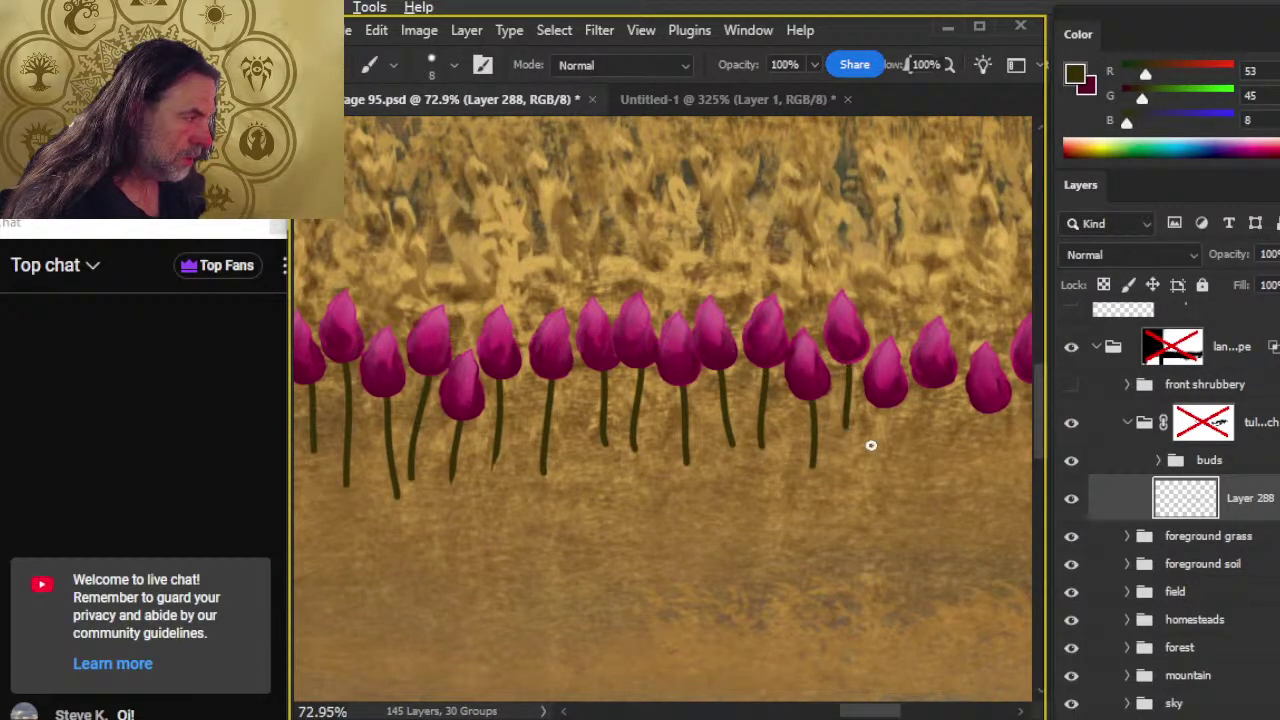
- Paint stems beneath the remaining buds up to the right end of the tulip row
{"action": "left_click_drag", "start_coordinate": [910, 516], "coordinate": [620, 524]}
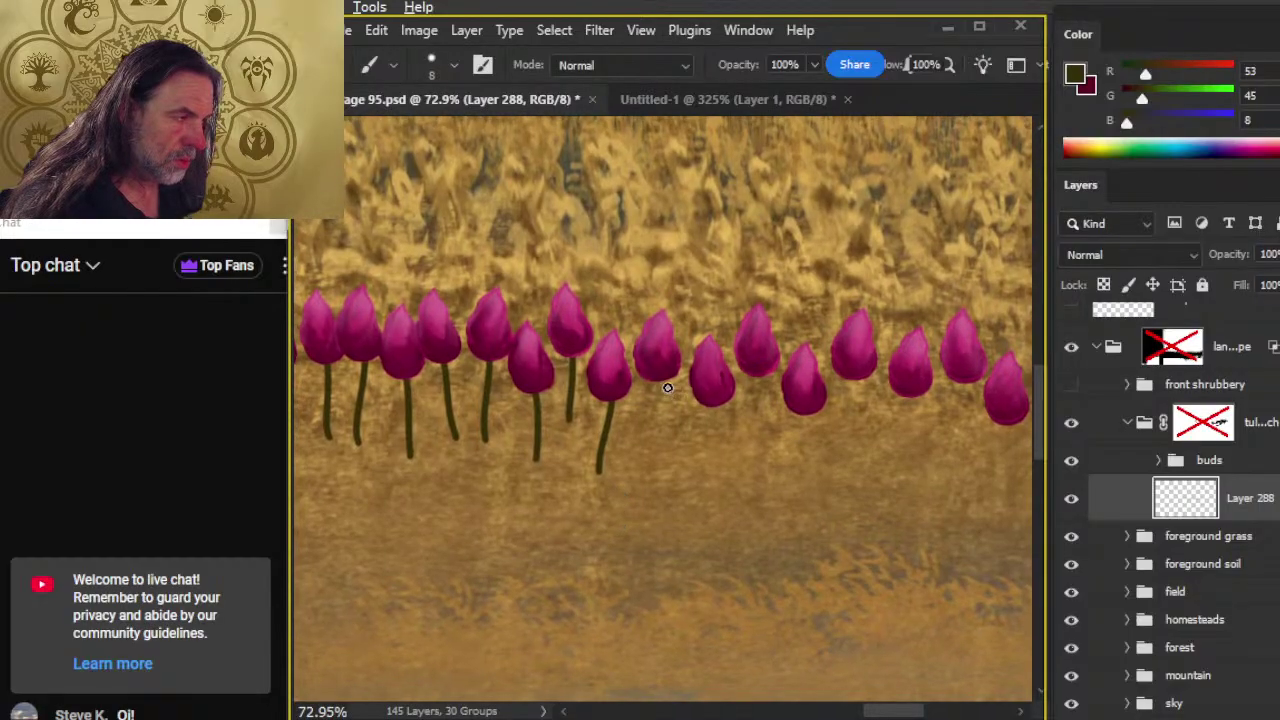
{"action": "left_click_drag", "start_coordinate": [655, 370], "coordinate": [669, 455]}
{"action": "left_click_drag", "start_coordinate": [717, 393], "coordinate": [719, 484]}
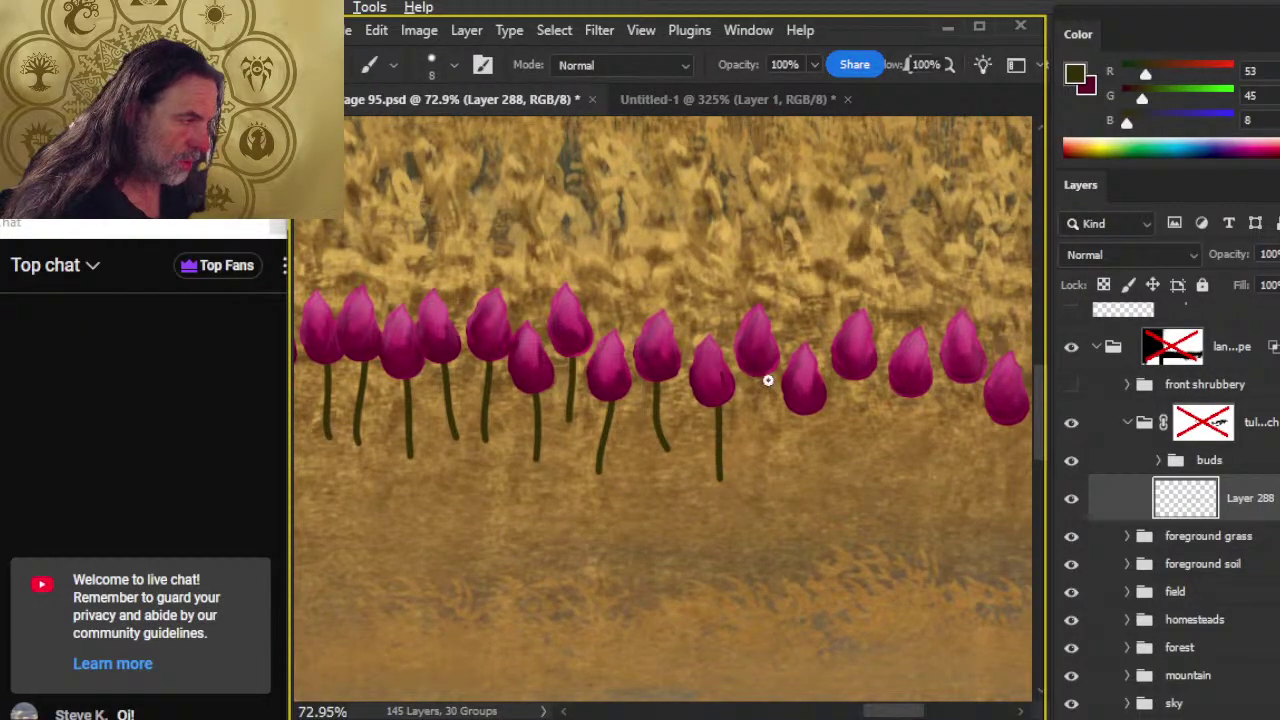
{"action": "left_click_drag", "start_coordinate": [762, 368], "coordinate": [775, 462]}
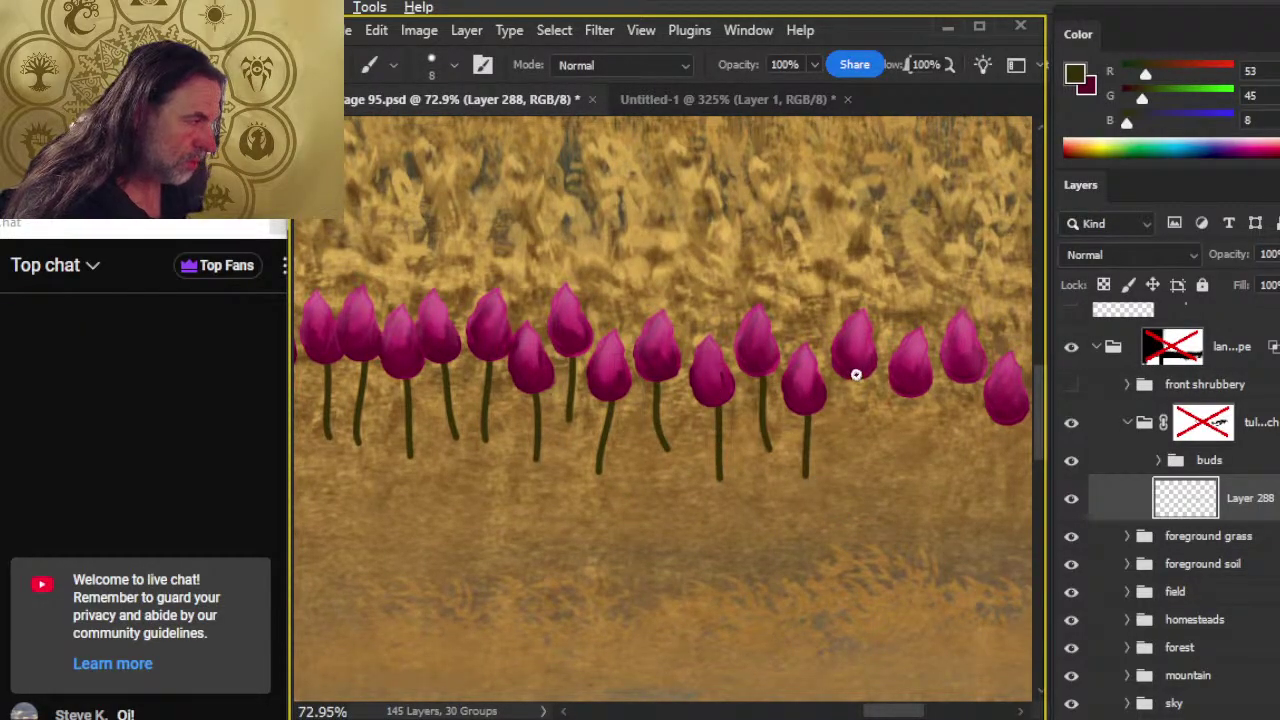
{"action": "left_click_drag", "start_coordinate": [904, 505], "coordinate": [598, 502]}
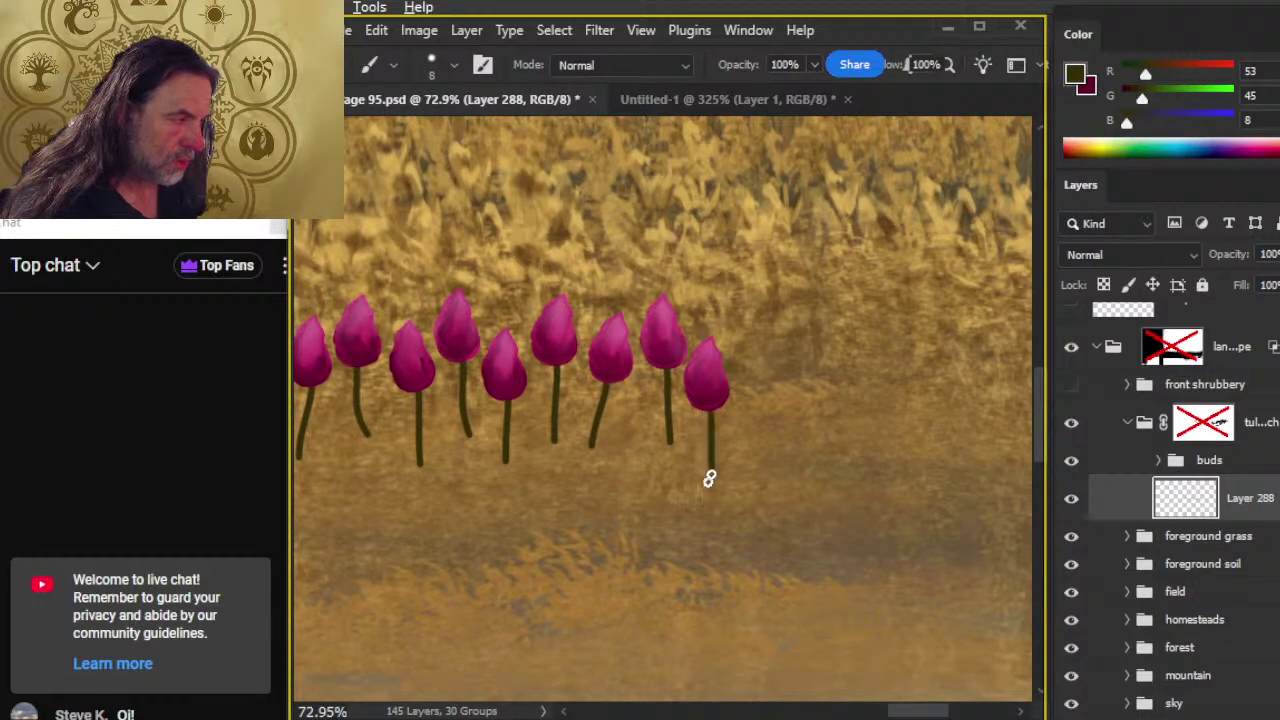
- Fade the lower ends of the seven rightmost stems into the ground with the Smudge tool at 23% strength
{"action": "key", "text": "r"}
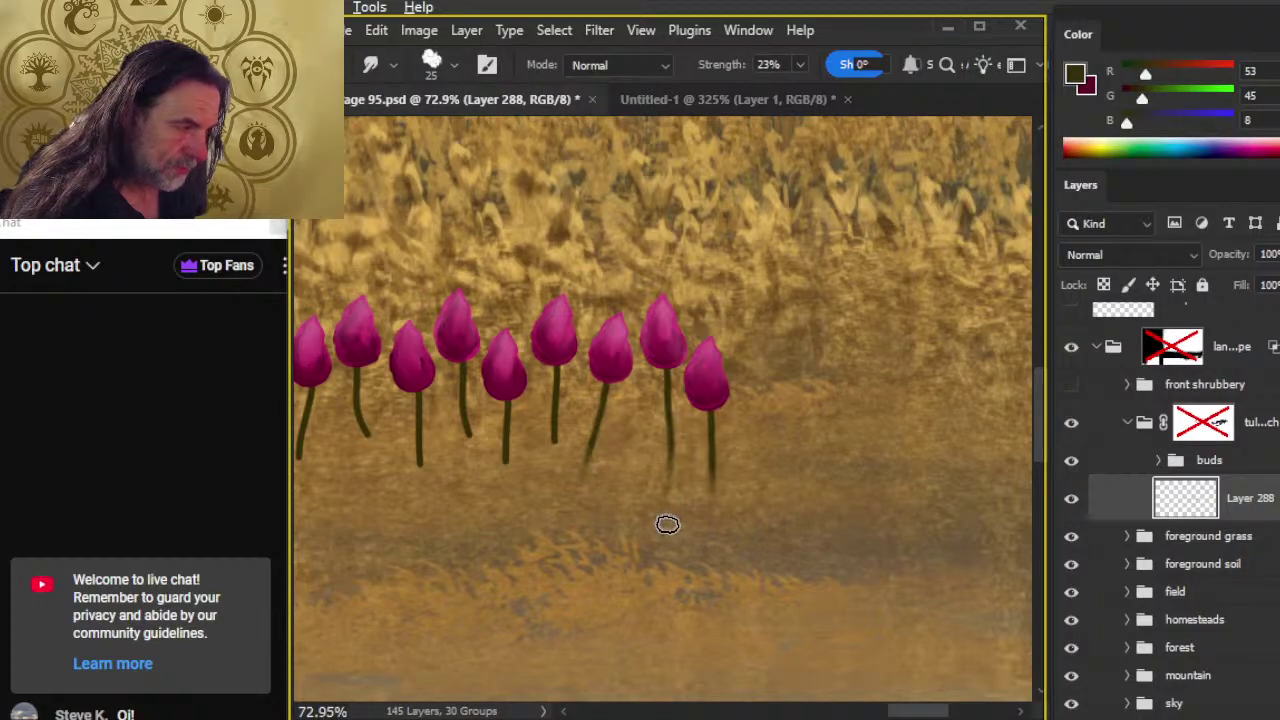
{"action": "left_click_drag", "start_coordinate": [708, 470], "coordinate": [711, 495]}
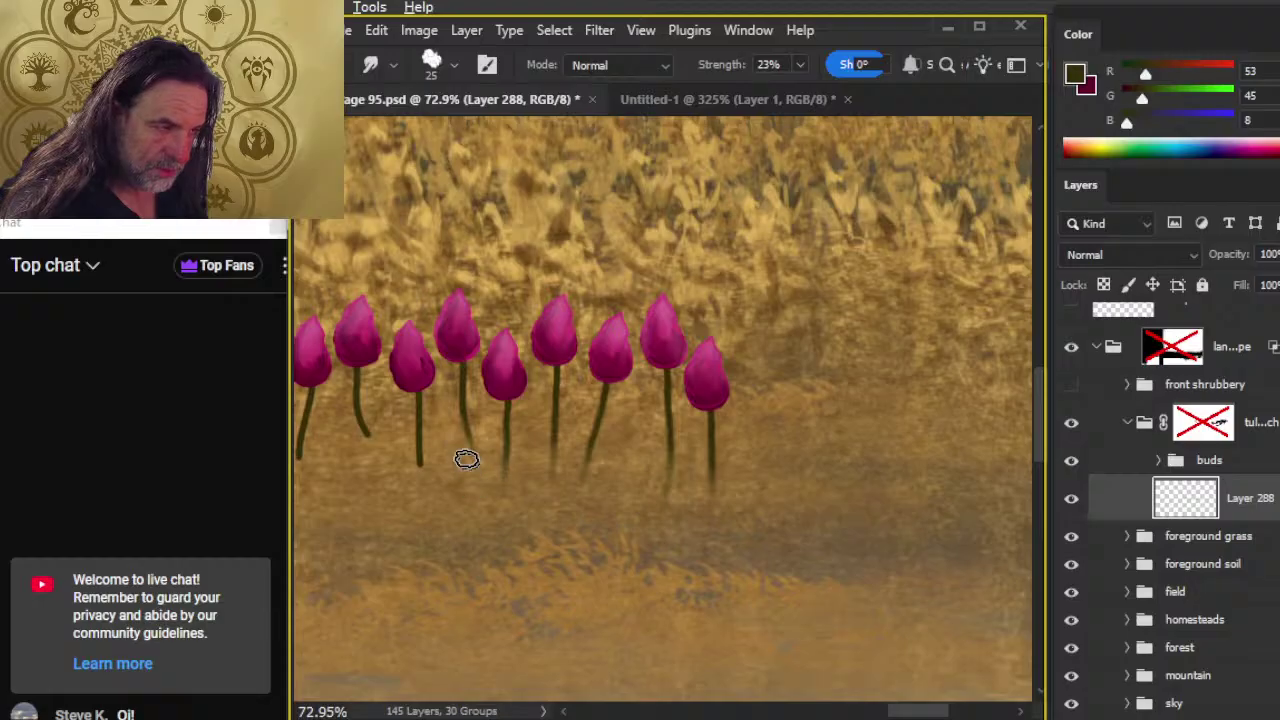
{"action": "key", "text": "e"}
{"action": "key", "text": "r"}
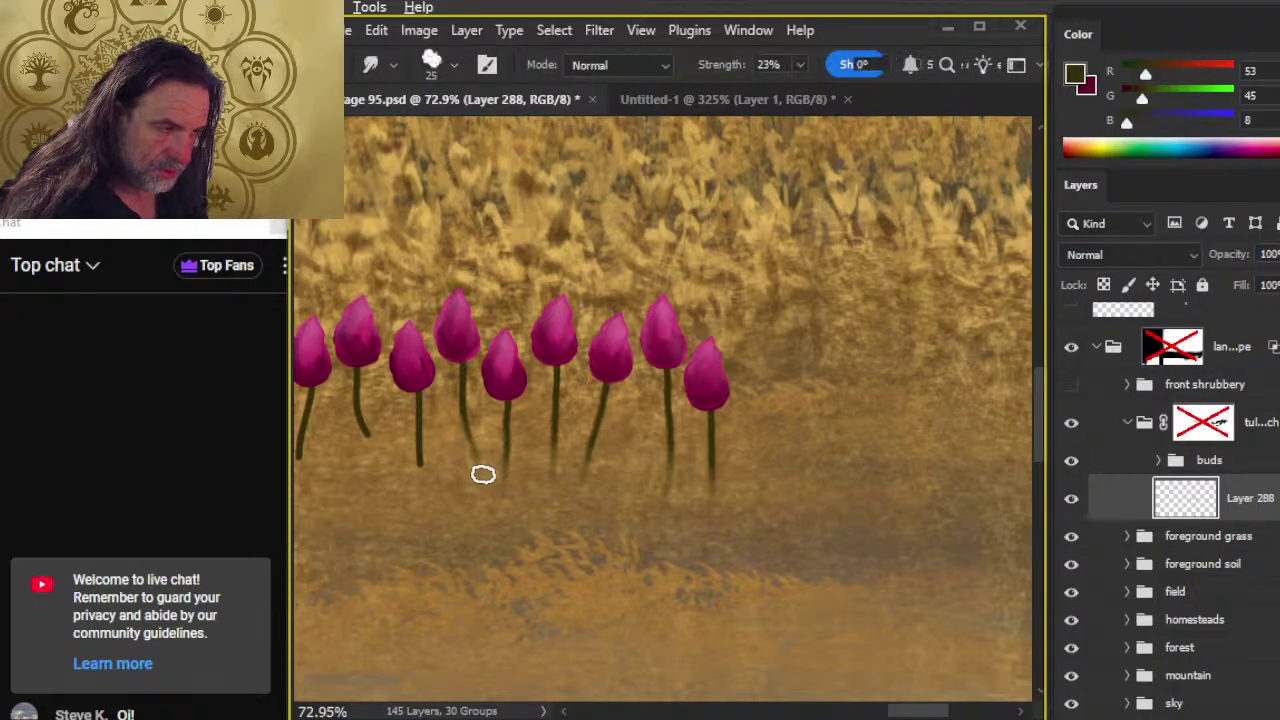
- Trim and smudge the lower ends of the next four stems to the left, straightening the one with the hooked tip
{"action": "left_click_drag", "start_coordinate": [473, 560], "coordinate": [671, 511]}
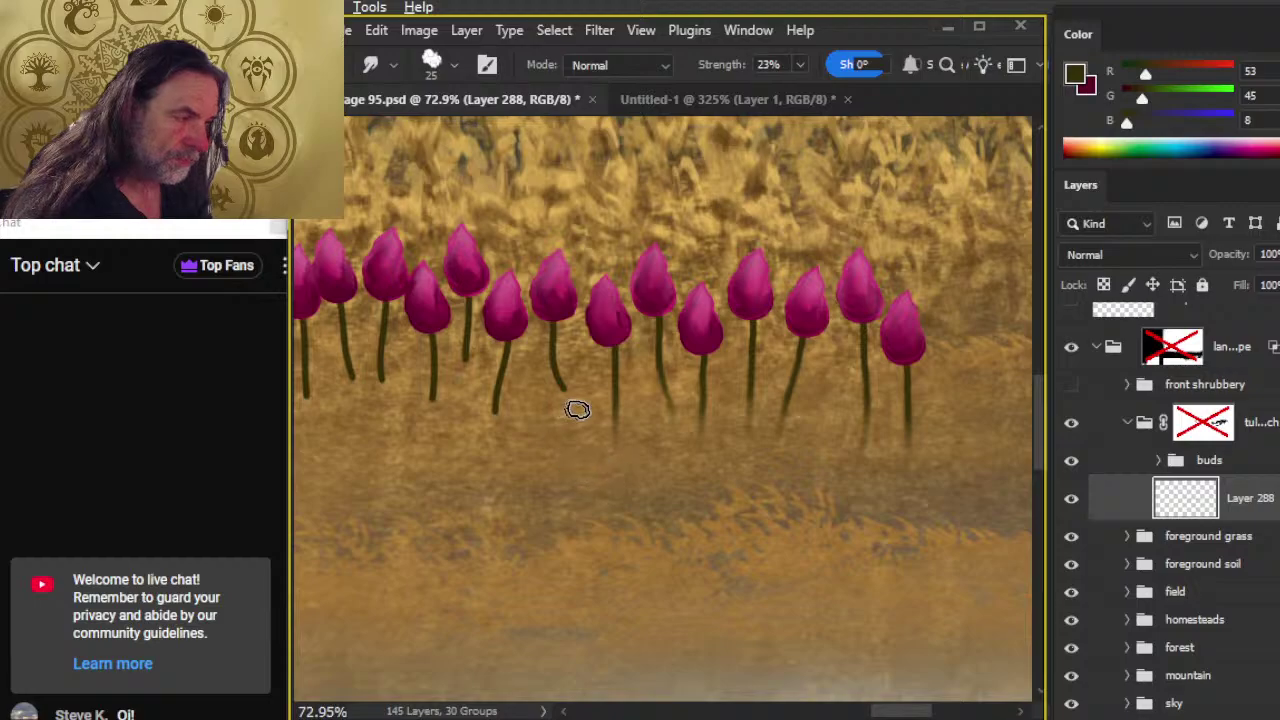
{"action": "key", "text": "e"}
{"action": "key", "text": "b"}
{"action": "key", "text": "r"}
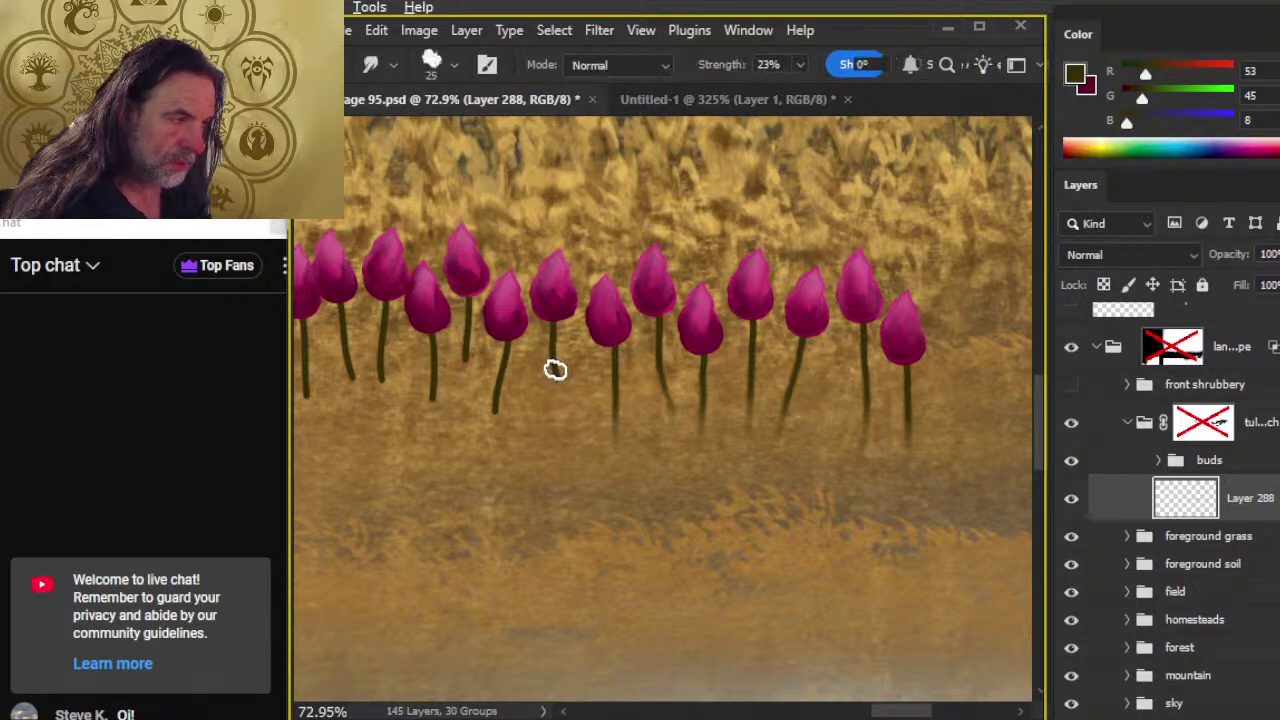
{"action": "key", "text": "e"}
{"action": "key", "text": "r"}
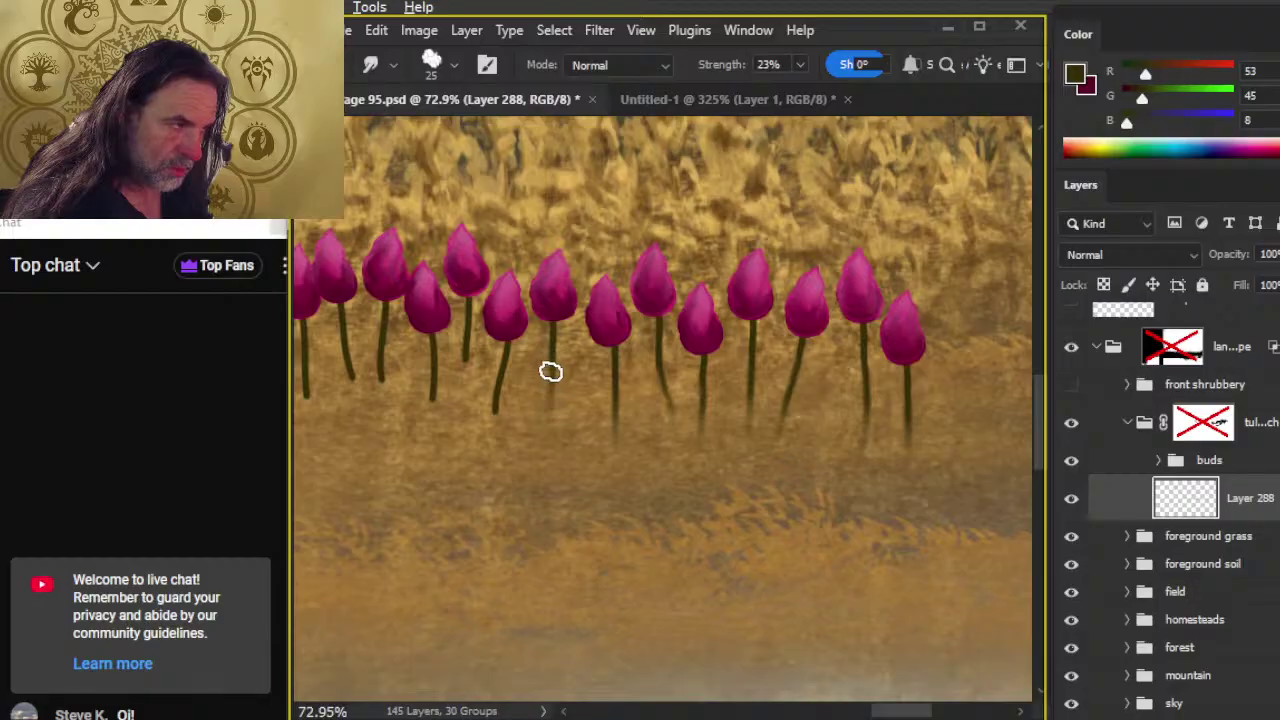
{"action": "key", "text": "e"}
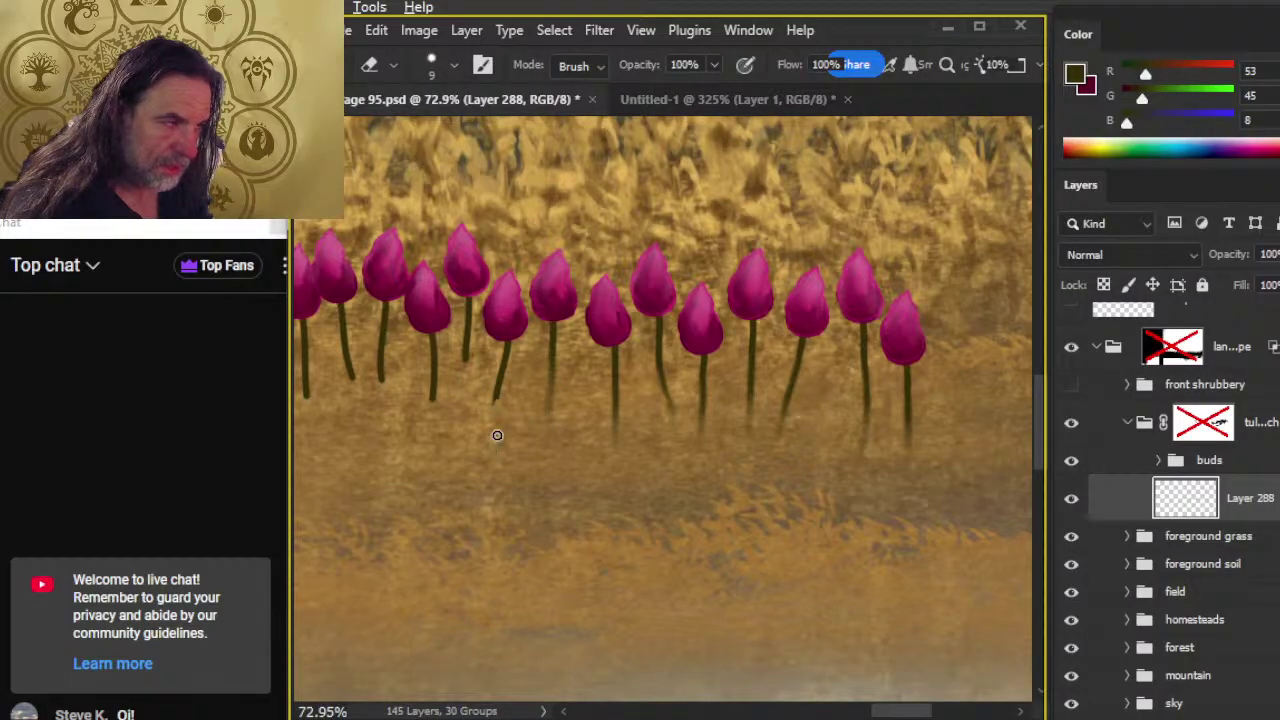
{"action": "key", "text": "r"}
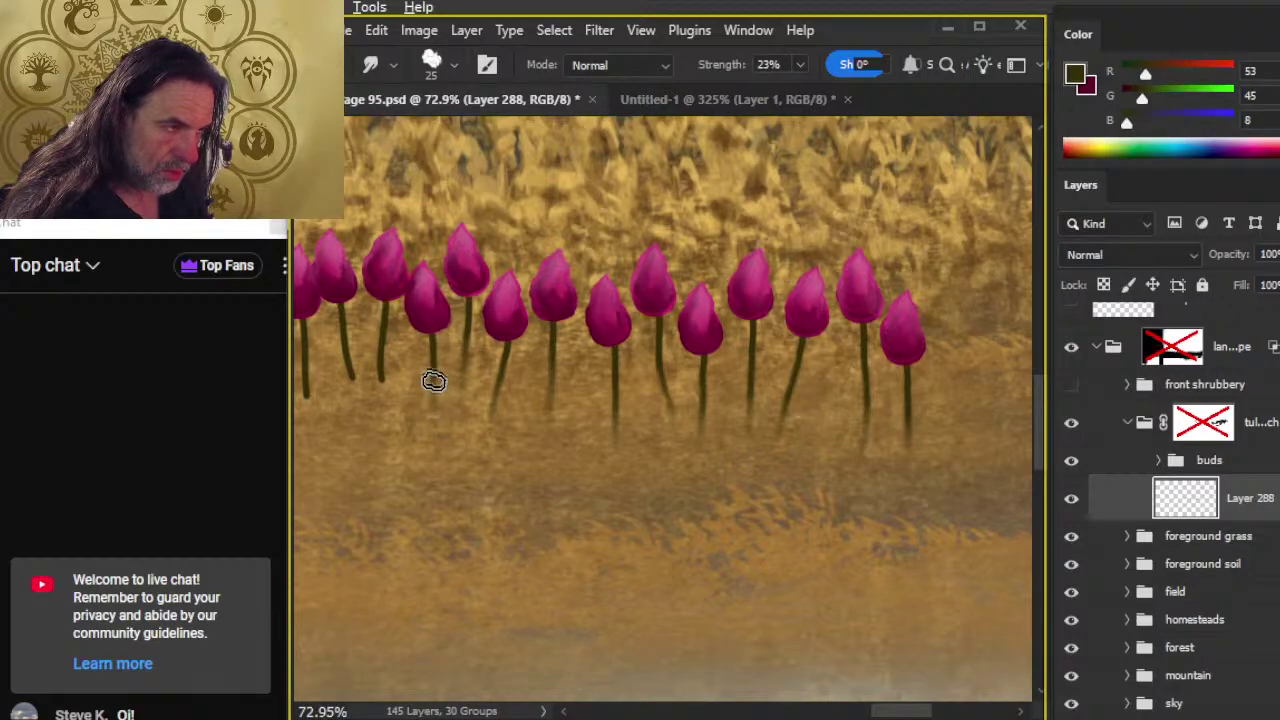
- Fade the next four stems' lower ends into the ground, ending at the second bud from the left of the tight cluster
{"action": "left_click_drag", "start_coordinate": [429, 469], "coordinate": [651, 506]}
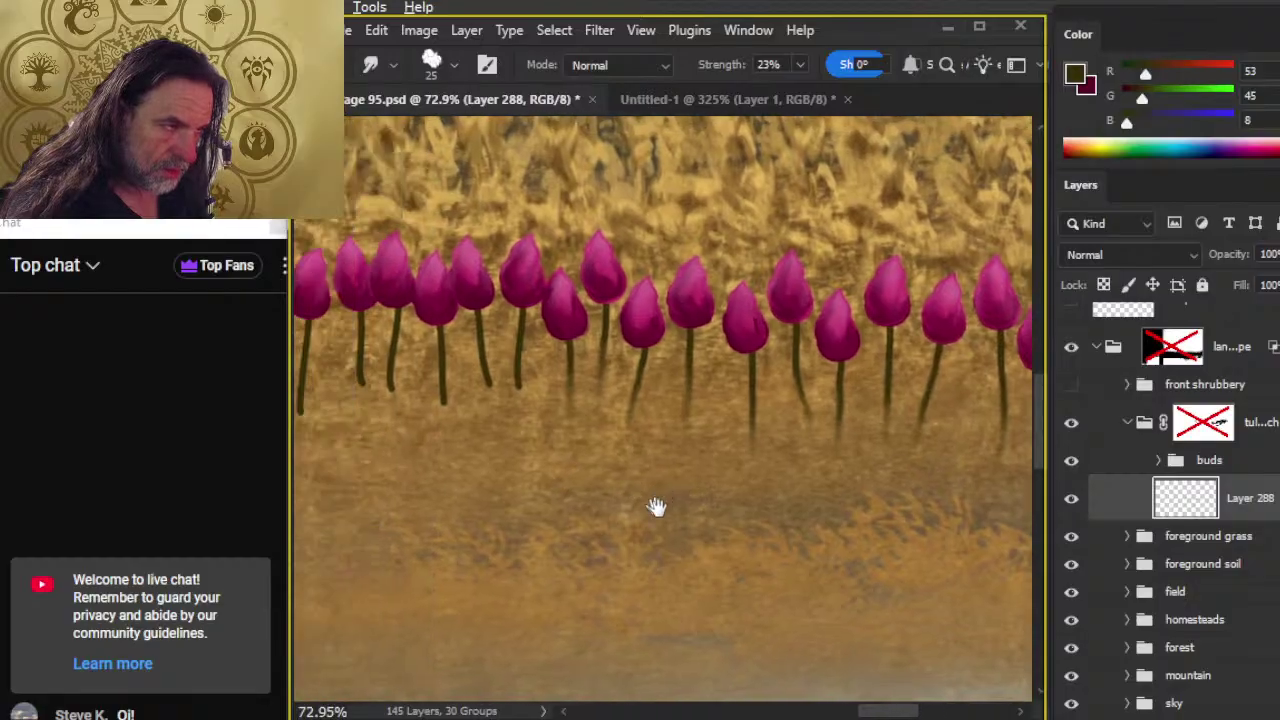
{"action": "left_click_drag", "start_coordinate": [604, 366], "coordinate": [594, 402]}
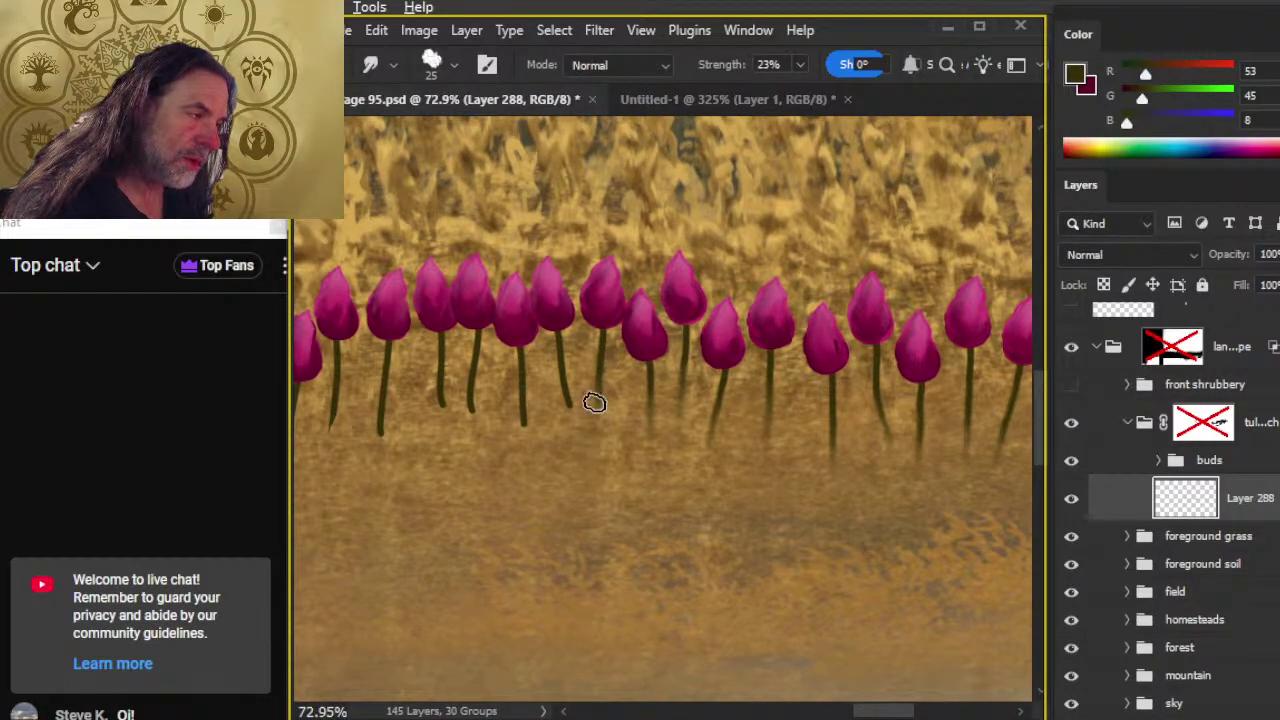
{"action": "key", "text": "e"}
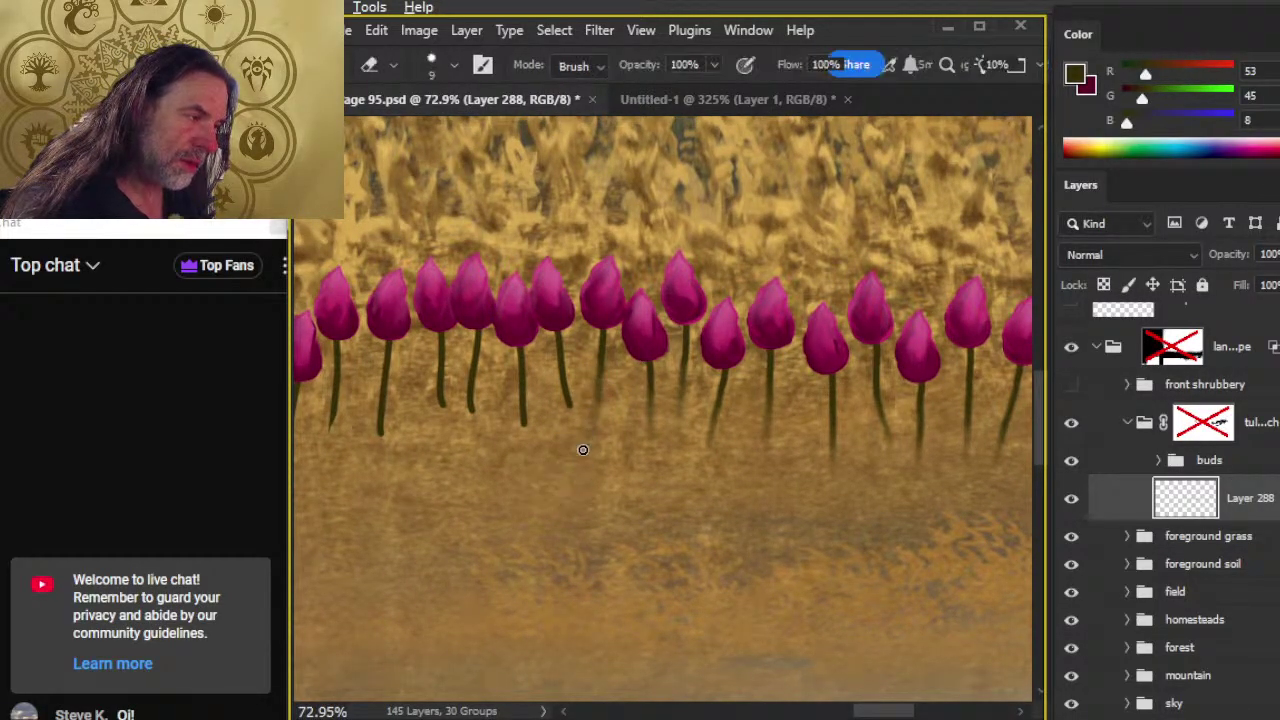
{"action": "key", "text": "r"}
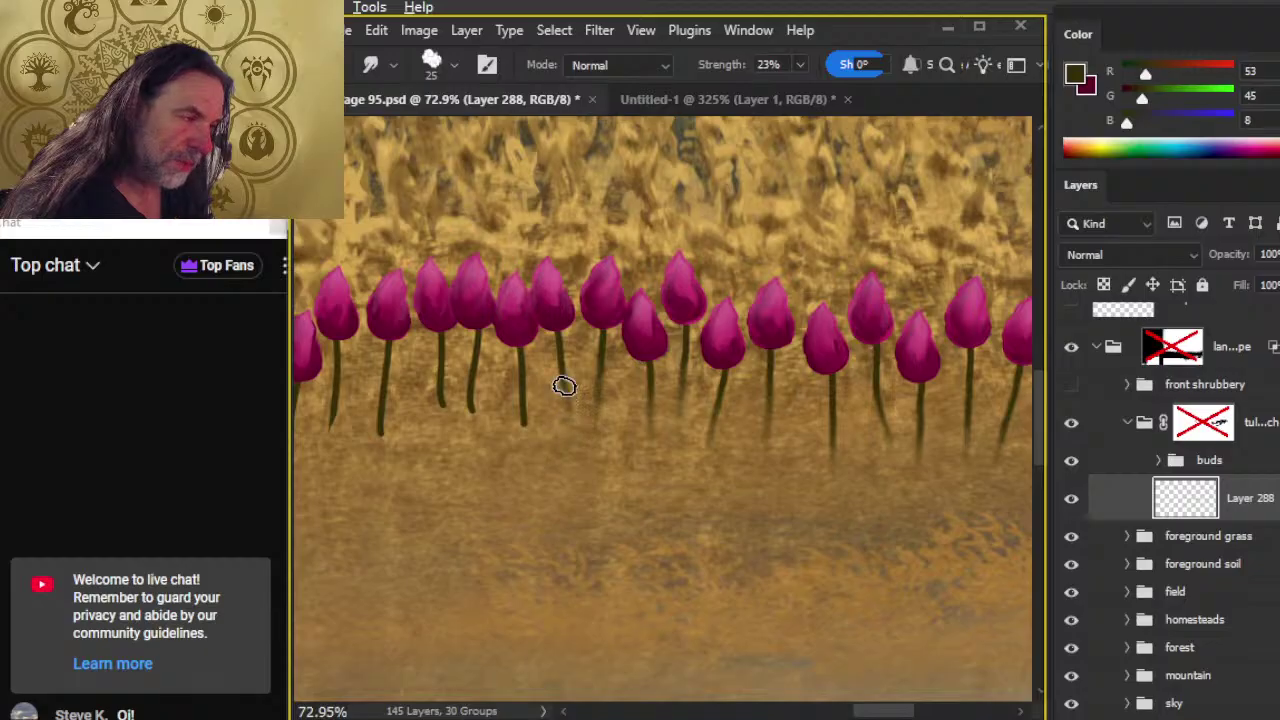
{"action": "left_click_drag", "start_coordinate": [516, 449], "coordinate": [525, 396]}
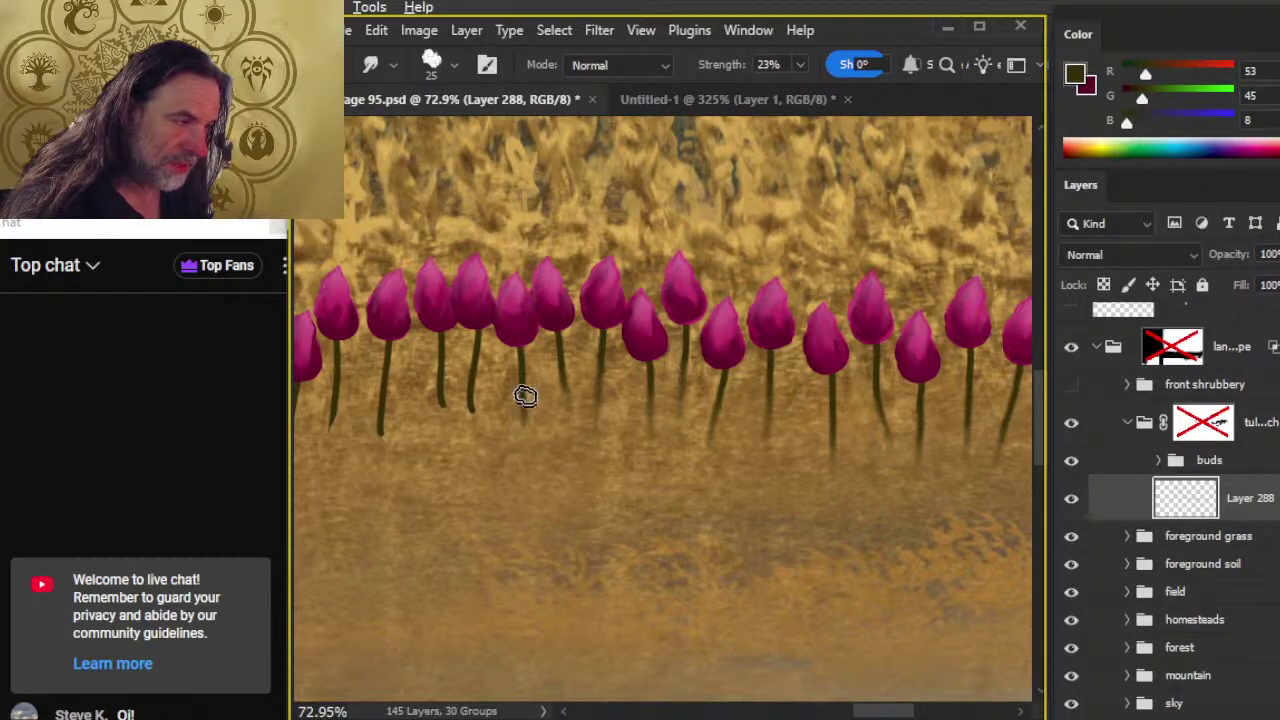
{"action": "key", "text": "e"}
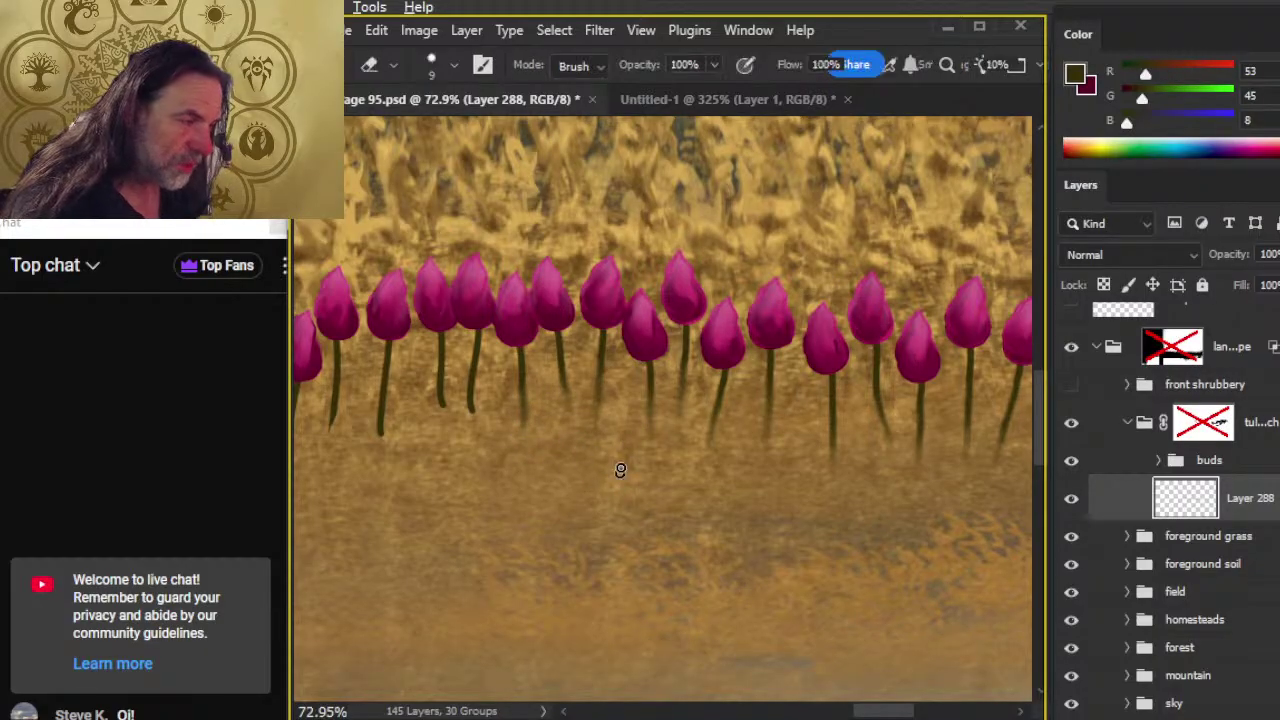
{"action": "key", "text": "r"}
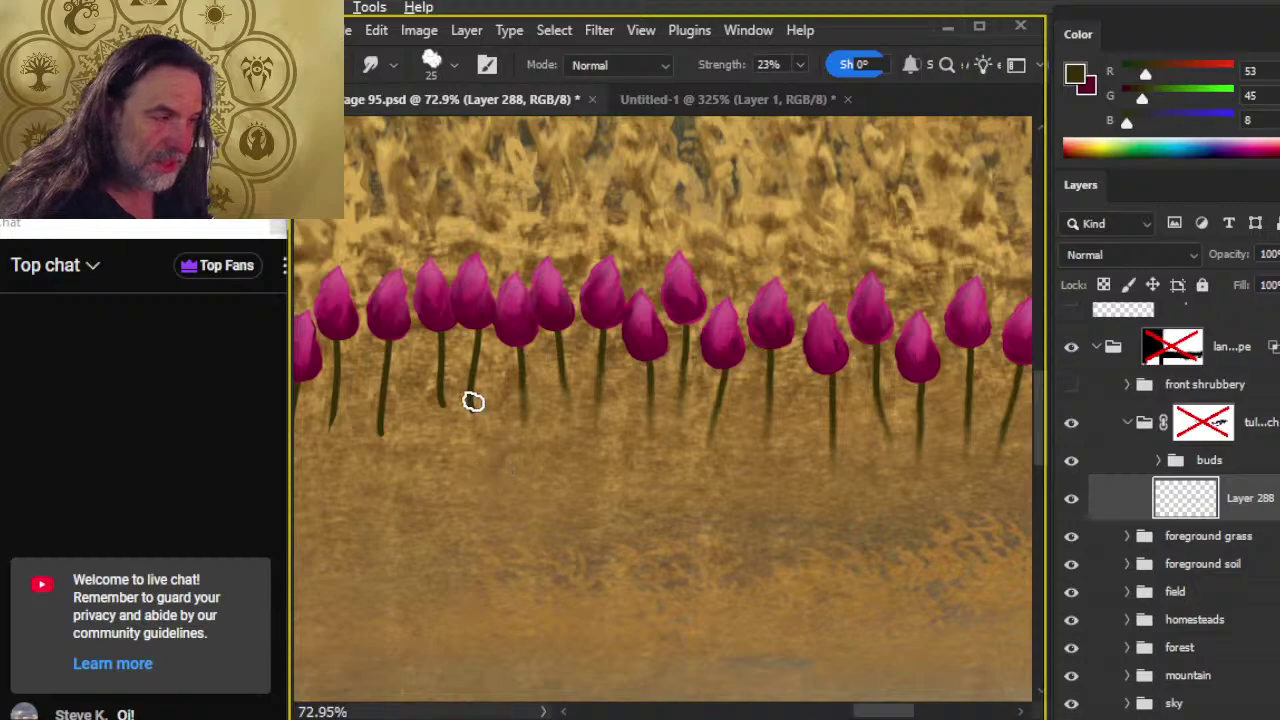
{"action": "key", "text": "e"}
{"action": "key", "text": "r"}
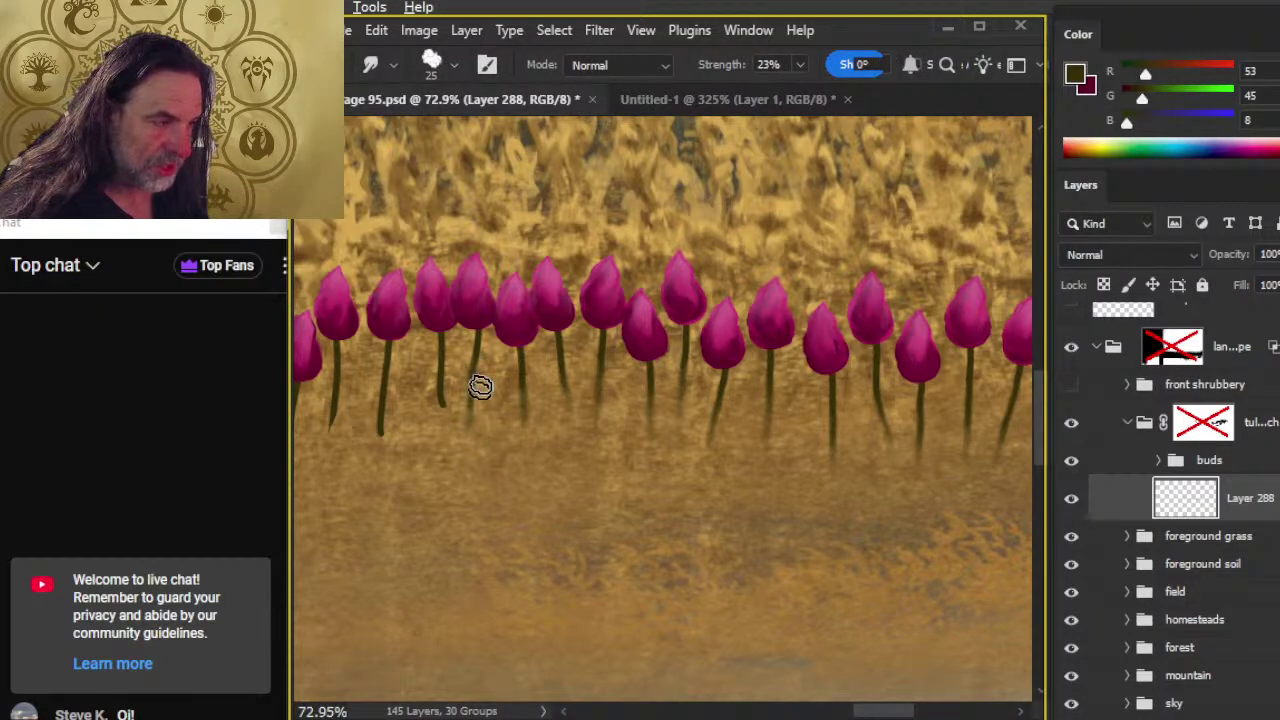
- Smudge the lower ends of the cluster's leftmost stem and the next two stems to its left at 23% strength
{"action": "key", "text": "z"}
{"action": "key", "text": "r"}
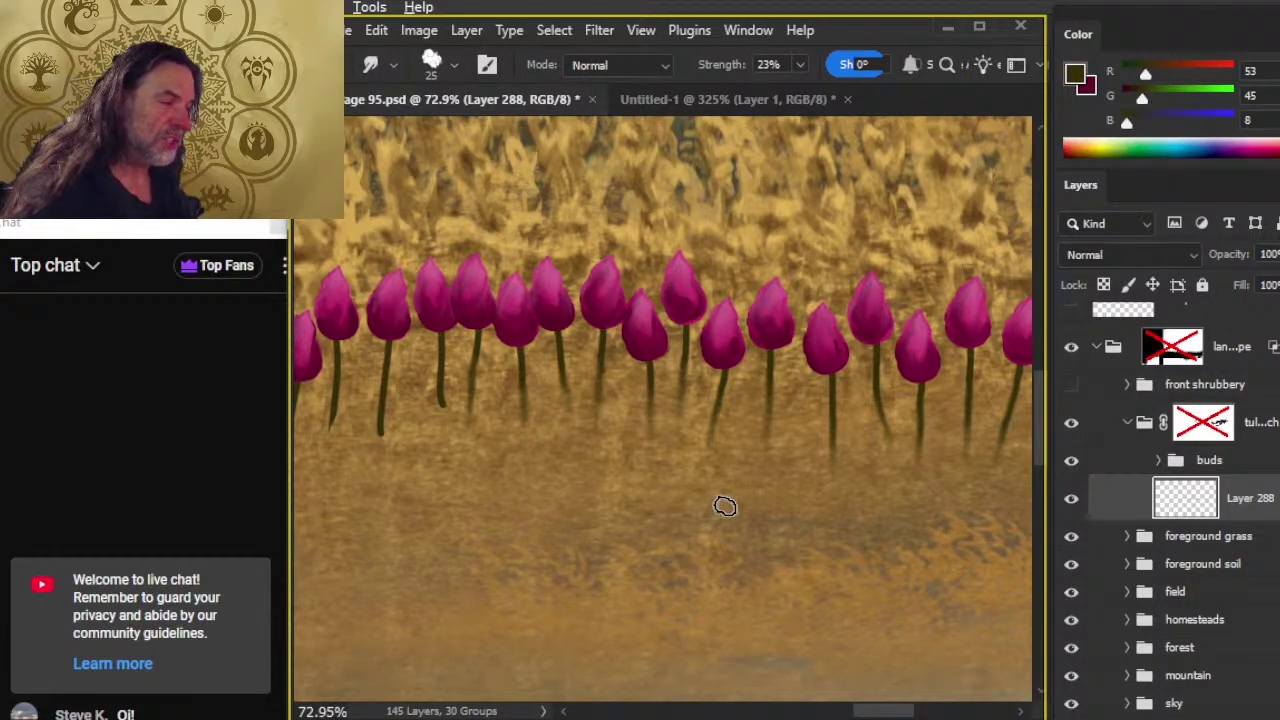
{"action": "key", "text": "z"}
{"action": "mouse_move", "coordinate": [766, 503]}
{"action": "left_mouse_down"}
{"action": "mouse_move", "coordinate": [665, 460]}
{"action": "mouse_move", "coordinate": [600, 466]}
{"action": "mouse_move", "coordinate": [680, 471]}
{"action": "left_mouse_up"}
{"action": "key", "text": "r"}
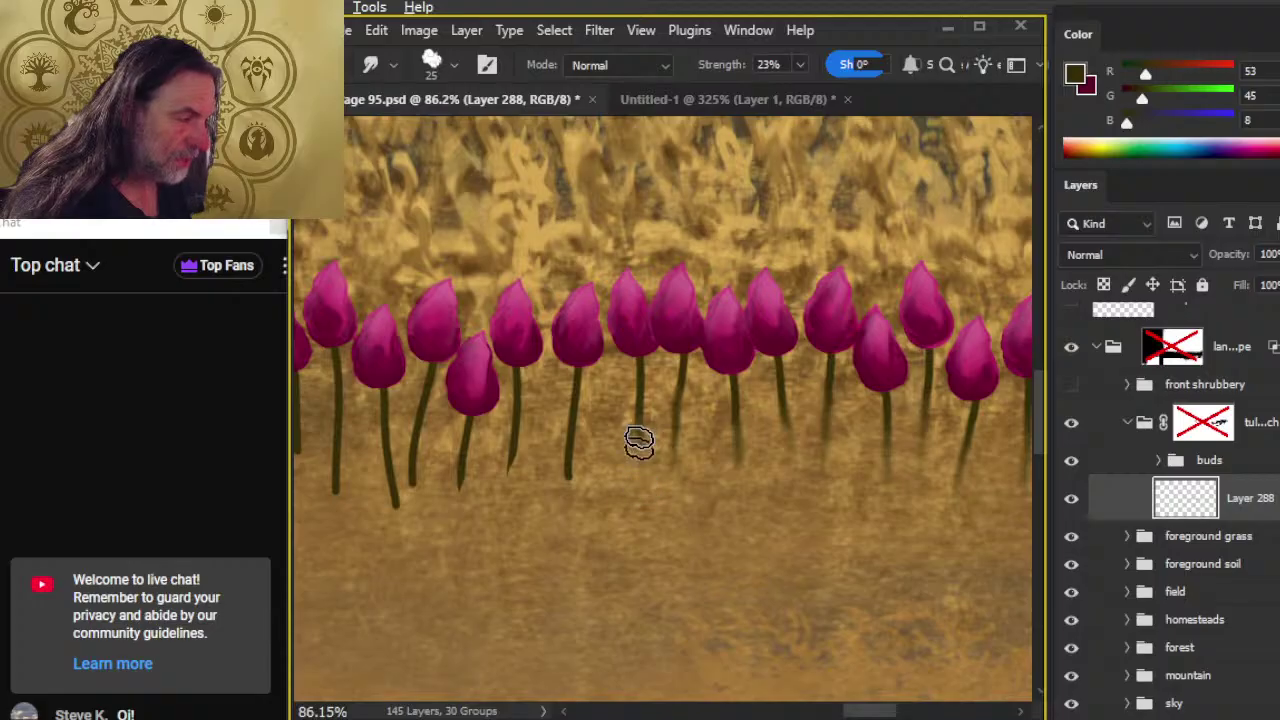
{"action": "mouse_move", "coordinate": [564, 512]}
{"action": "left_mouse_down"}
{"action": "mouse_move", "coordinate": [568, 455]}
{"action": "mouse_move", "coordinate": [567, 529]}
{"action": "mouse_move", "coordinate": [565, 495]}
{"action": "mouse_move", "coordinate": [523, 474]}
{"action": "mouse_move", "coordinate": [505, 521]}
{"action": "mouse_move", "coordinate": [514, 479]}
{"action": "mouse_move", "coordinate": [480, 478]}
{"action": "left_mouse_up"}
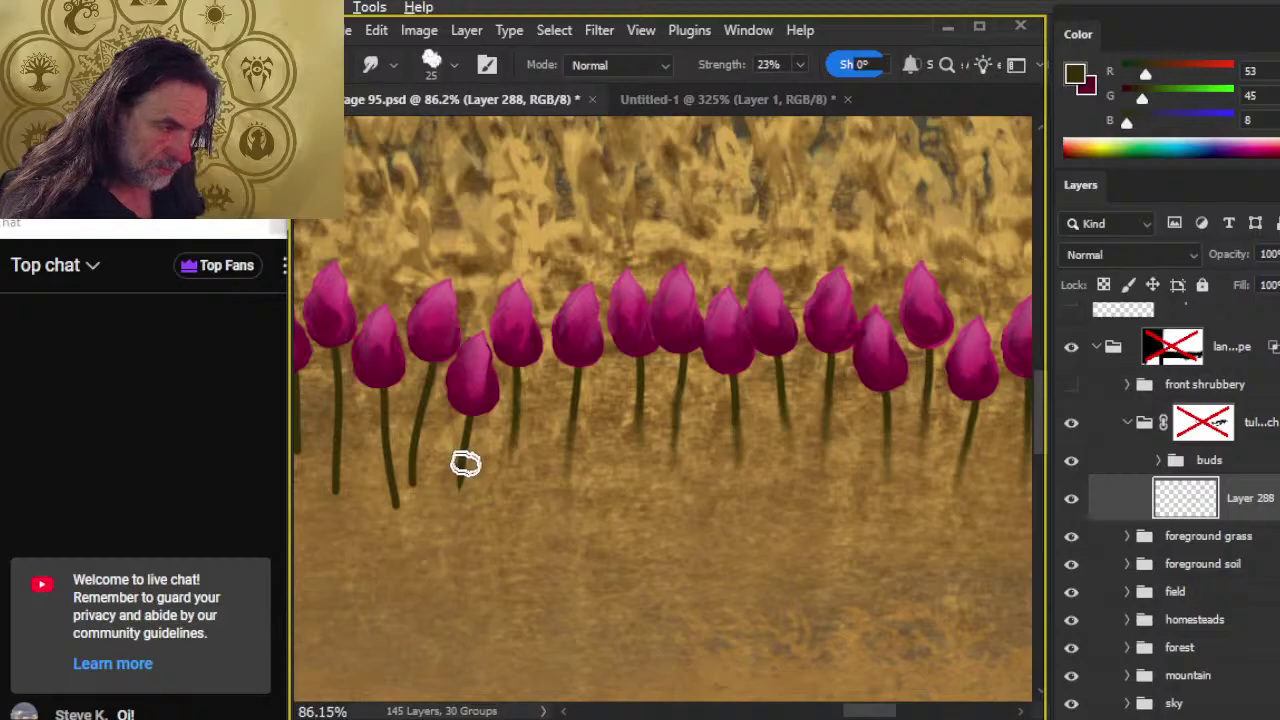
- Blend the stem of the low bud overlapping its neighbour and the next three stems to the left into the ground
{"action": "mouse_move", "coordinate": [415, 512]}
{"action": "left_mouse_down"}
{"action": "mouse_move", "coordinate": [414, 449]}
{"action": "mouse_move", "coordinate": [429, 429]}
{"action": "left_mouse_up"}
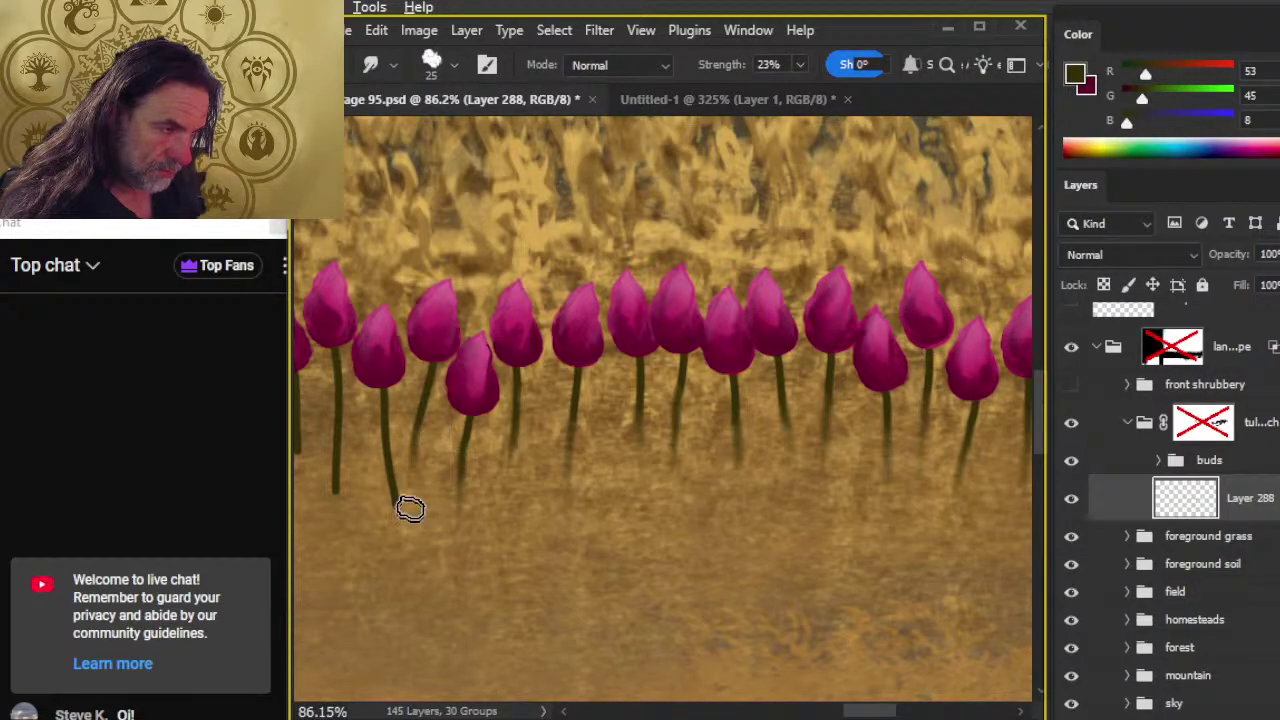
{"action": "mouse_move", "coordinate": [391, 526]}
{"action": "left_mouse_down"}
{"action": "mouse_move", "coordinate": [378, 454]}
{"action": "mouse_move", "coordinate": [406, 534]}
{"action": "mouse_move", "coordinate": [384, 462]}
{"action": "mouse_move", "coordinate": [432, 462]}
{"action": "mouse_move", "coordinate": [430, 478]}
{"action": "mouse_move", "coordinate": [423, 423]}
{"action": "left_mouse_up"}
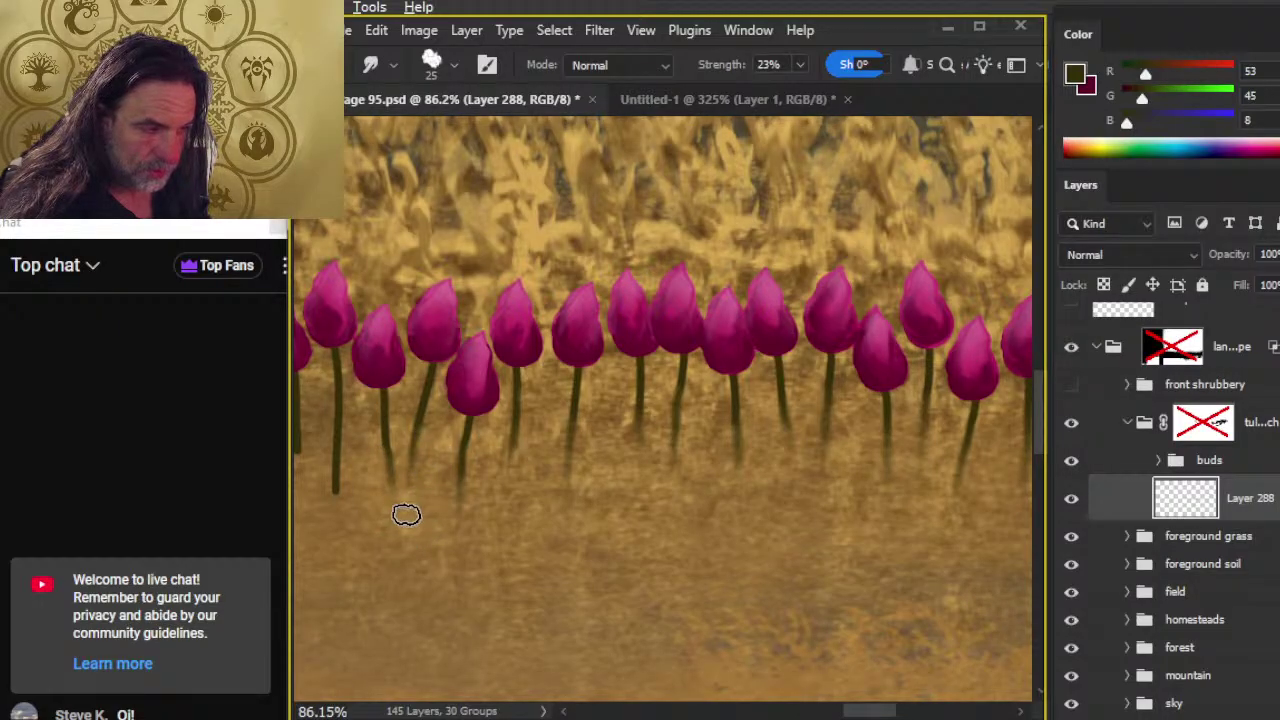
{"action": "mouse_move", "coordinate": [406, 514]}
{"action": "left_mouse_down"}
{"action": "mouse_move", "coordinate": [409, 491]}
{"action": "mouse_move", "coordinate": [391, 476]}
{"action": "left_mouse_up"}
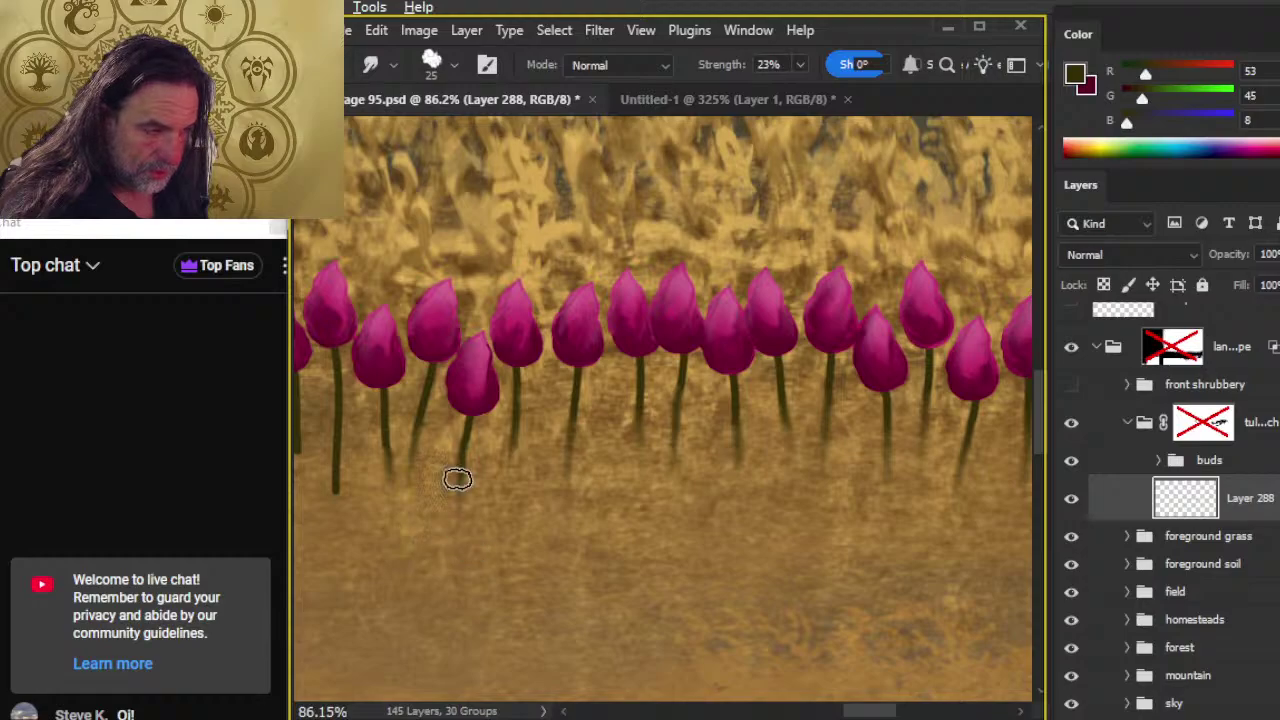
{"action": "mouse_move", "coordinate": [520, 571]}
{"action": "left_mouse_down"}
{"action": "mouse_move", "coordinate": [480, 523]}
{"action": "mouse_move", "coordinate": [469, 476]}
{"action": "left_mouse_up"}
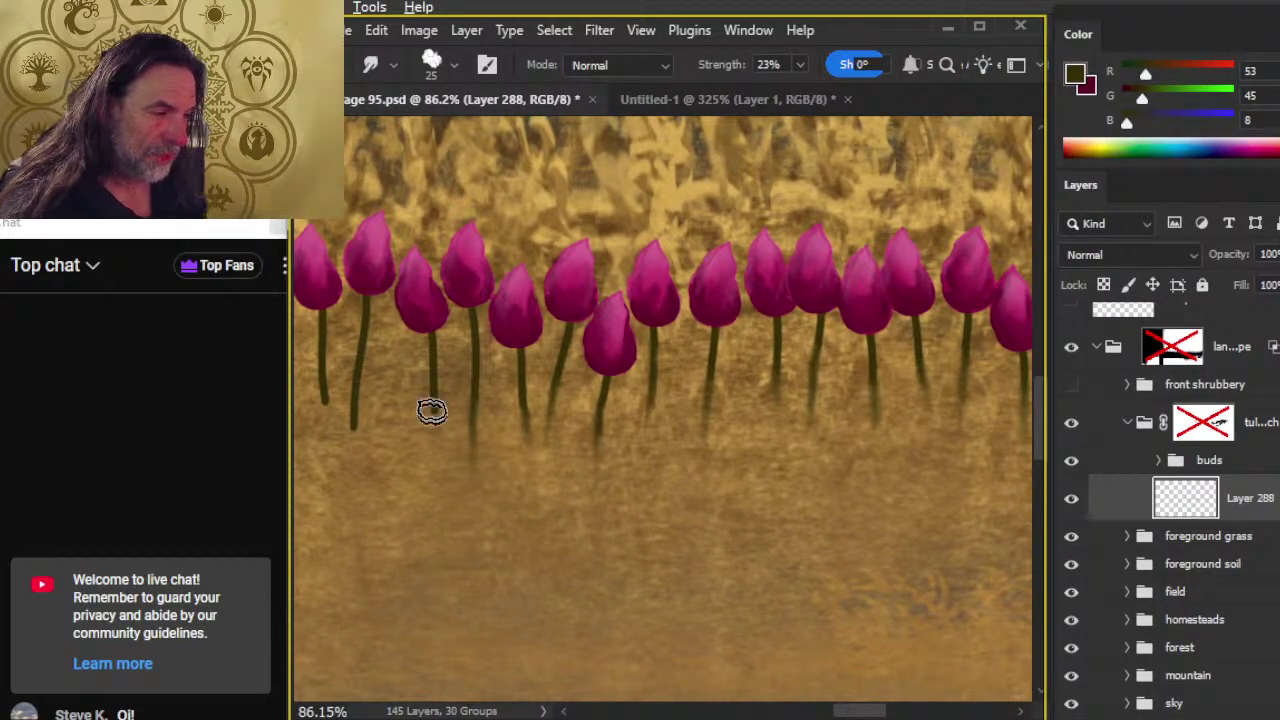
- Smudge the lower ends of the next six stems to the left into the ground
{"action": "mouse_move", "coordinate": [431, 409]}
{"action": "left_mouse_down"}
{"action": "mouse_move", "coordinate": [430, 465]}
{"action": "mouse_move", "coordinate": [428, 374]}
{"action": "mouse_move", "coordinate": [432, 470]}
{"action": "mouse_move", "coordinate": [446, 397]}
{"action": "left_mouse_up"}
{"action": "scroll", "coordinate": [446, 397], "scroll_direction": "up", "scroll_amount": 1}
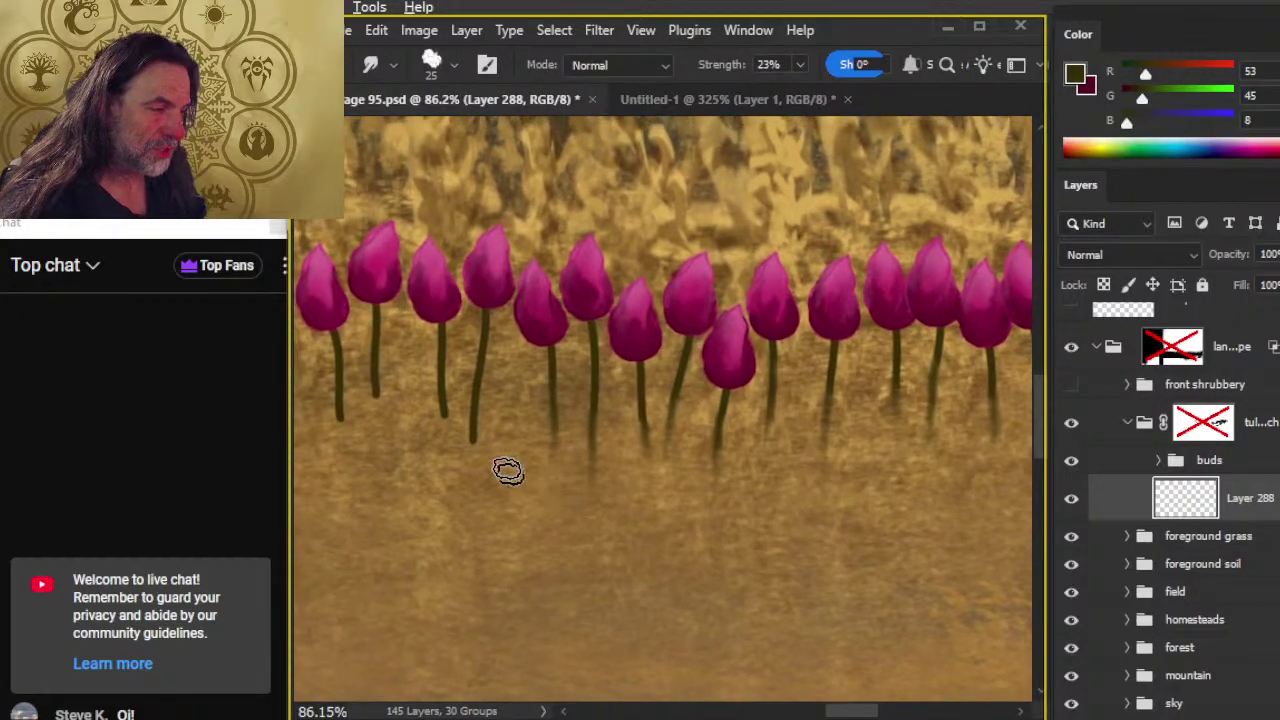
{"action": "mouse_move", "coordinate": [480, 469]}
{"action": "left_mouse_down"}
{"action": "mouse_move", "coordinate": [469, 451]}
{"action": "mouse_move", "coordinate": [469, 474]}
{"action": "mouse_move", "coordinate": [446, 403]}
{"action": "mouse_move", "coordinate": [443, 474]}
{"action": "mouse_move", "coordinate": [466, 464]}
{"action": "mouse_move", "coordinate": [483, 406]}
{"action": "mouse_move", "coordinate": [469, 440]}
{"action": "mouse_move", "coordinate": [428, 372]}
{"action": "left_mouse_up"}
{"action": "left_click_drag", "start_coordinate": [429, 480], "coordinate": [526, 534]}
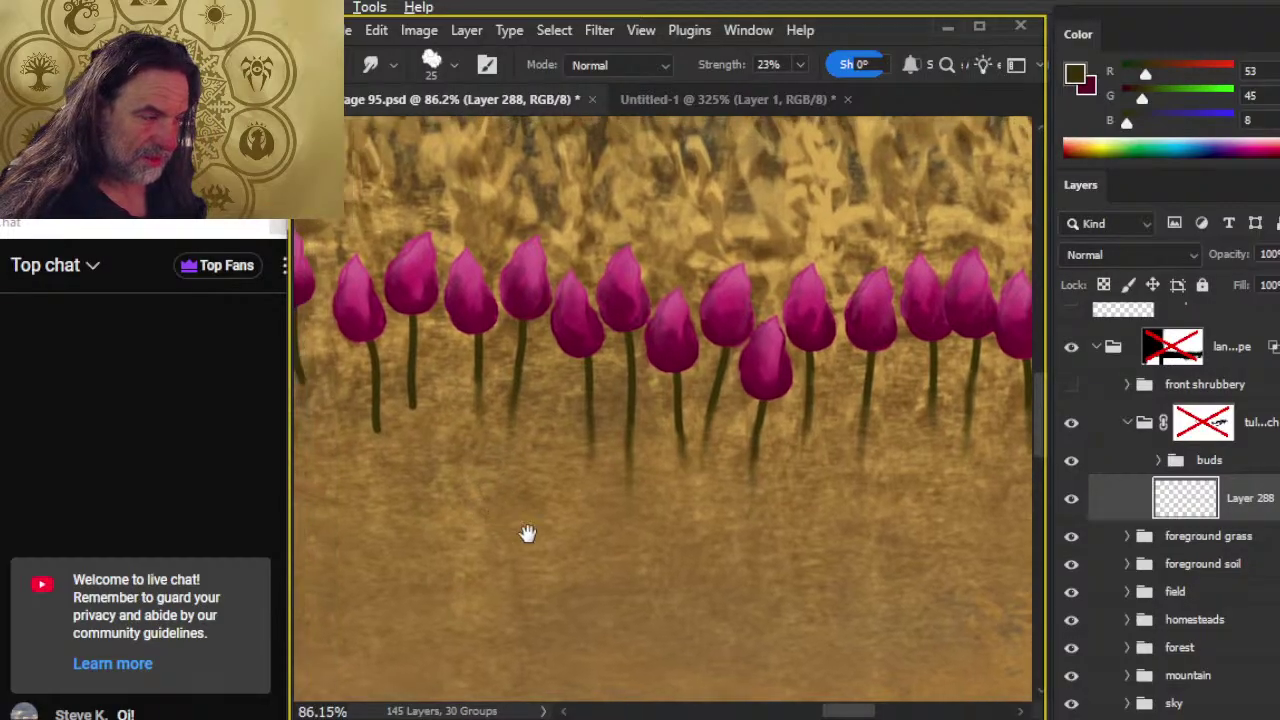
{"action": "mouse_move", "coordinate": [507, 449]}
{"action": "left_mouse_down"}
{"action": "mouse_move", "coordinate": [500, 414]}
{"action": "mouse_move", "coordinate": [500, 503]}
{"action": "mouse_move", "coordinate": [497, 426]}
{"action": "mouse_move", "coordinate": [457, 443]}
{"action": "mouse_move", "coordinate": [380, 400]}
{"action": "mouse_move", "coordinate": [388, 448]}
{"action": "mouse_move", "coordinate": [386, 426]}
{"action": "left_mouse_up"}
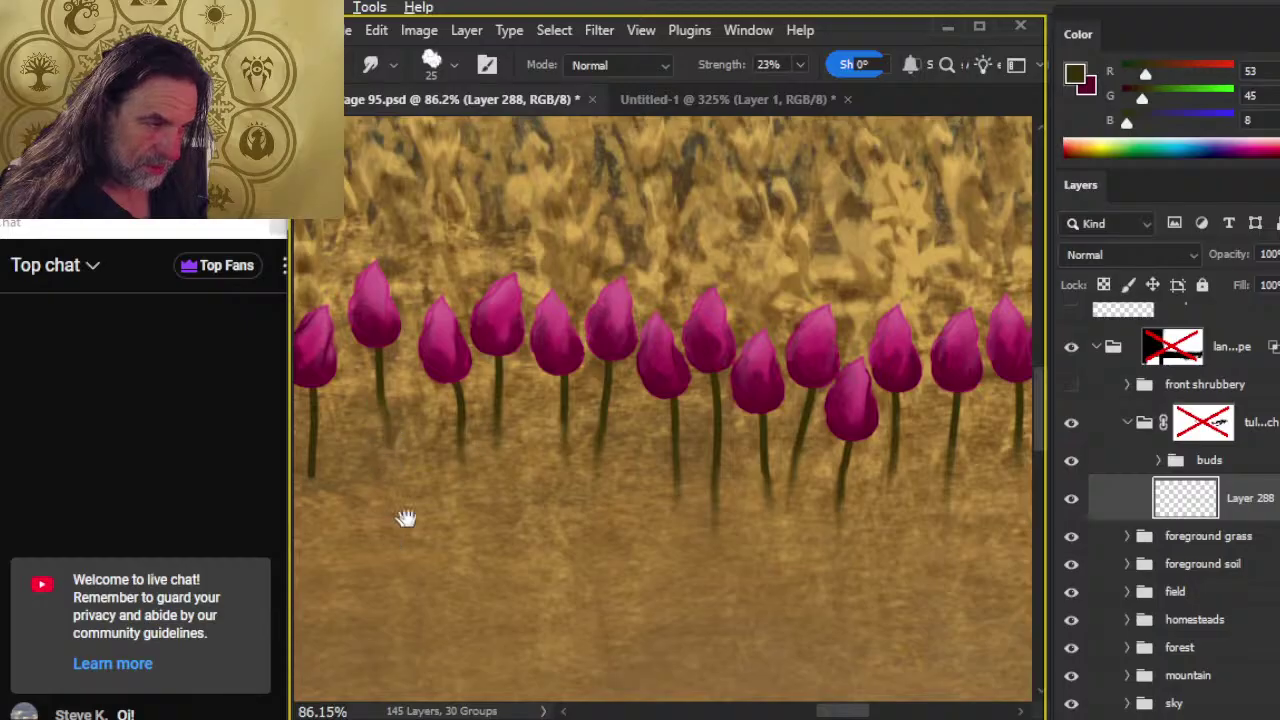
- Fade the next two stems' lower ends, shifting the first stem slightly left beneath its bud with a Lasso selection
{"action": "mouse_move", "coordinate": [404, 518]}
{"action": "left_mouse_down"}
{"action": "mouse_move", "coordinate": [603, 546]}
{"action": "mouse_move", "coordinate": [531, 509]}
{"action": "mouse_move", "coordinate": [532, 470]}
{"action": "mouse_move", "coordinate": [532, 502]}
{"action": "left_mouse_up"}
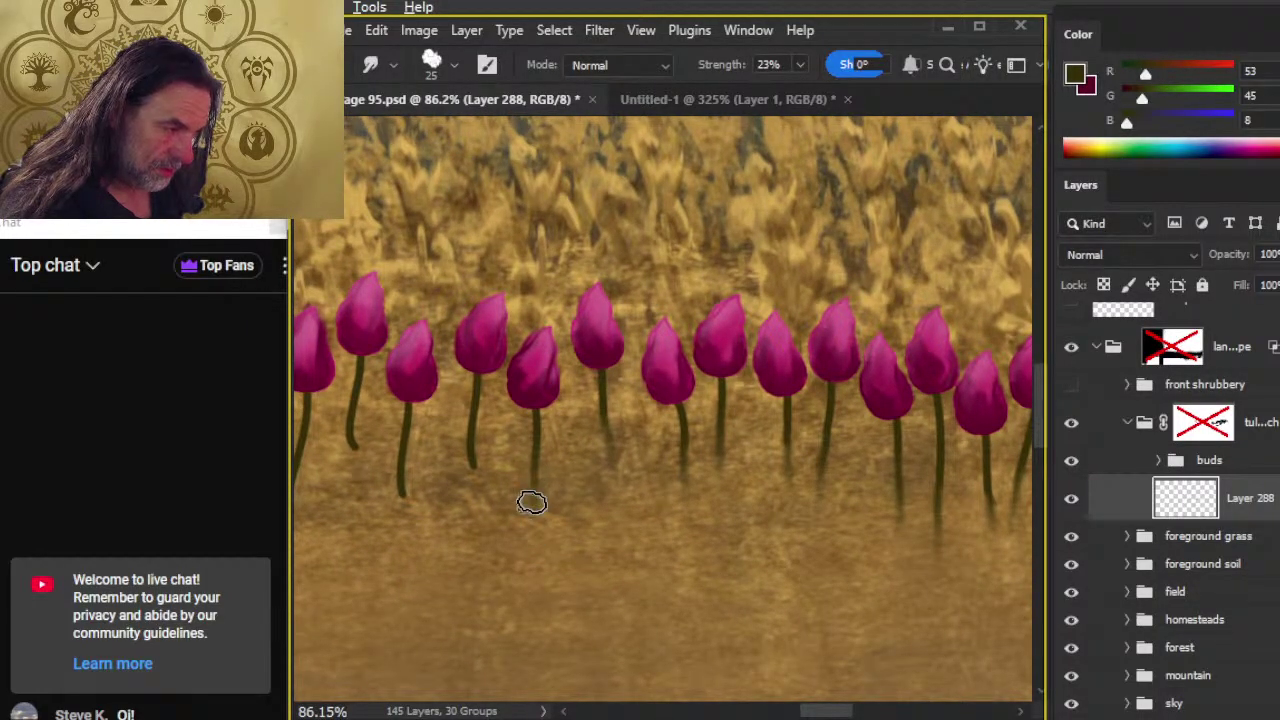
{"action": "key", "text": "l"}
{"action": "mouse_move", "coordinate": [540, 350]}
{"action": "left_mouse_down"}
{"action": "mouse_move", "coordinate": [509, 451]}
{"action": "mouse_move", "coordinate": [571, 420]}
{"action": "left_mouse_up"}
{"action": "key", "text": "v"}
{"action": "left_click_drag", "start_coordinate": [545, 490], "coordinate": [523, 486]}
{"action": "key", "text": "l"}
{"action": "left_click", "coordinate": [466, 497]}
{"action": "key", "text": "v"}
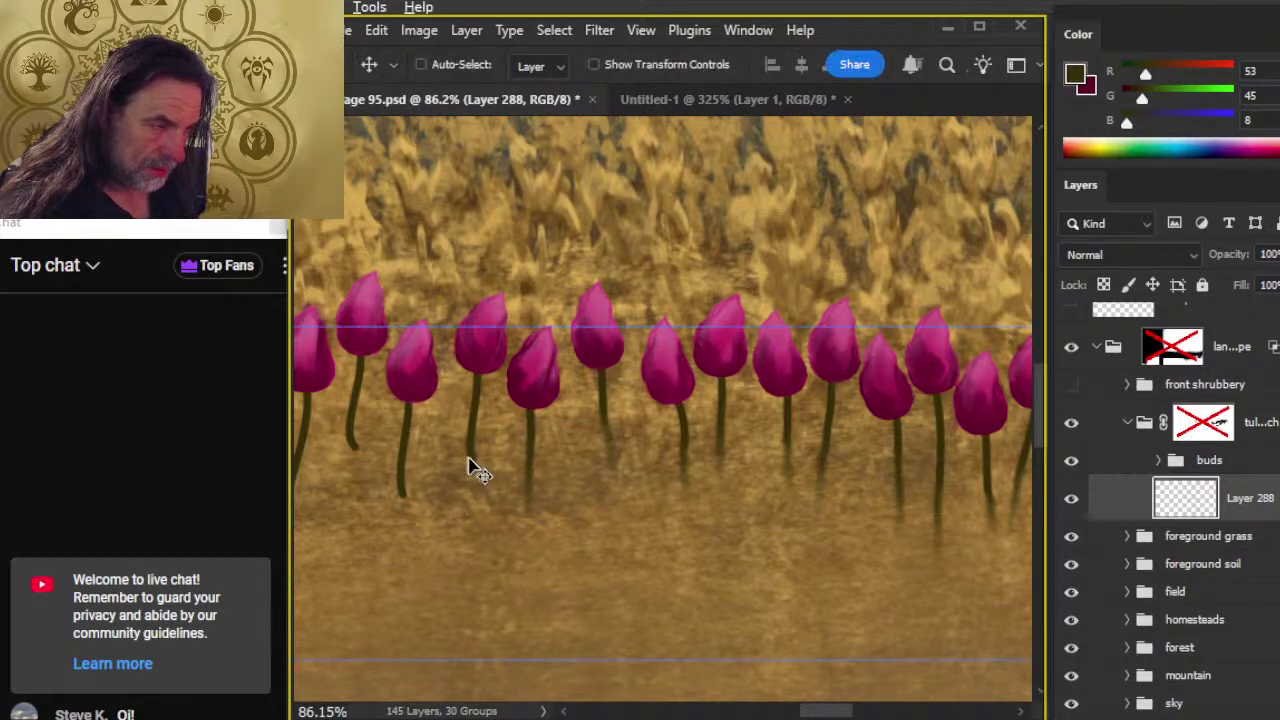
{"action": "key", "text": "r"}
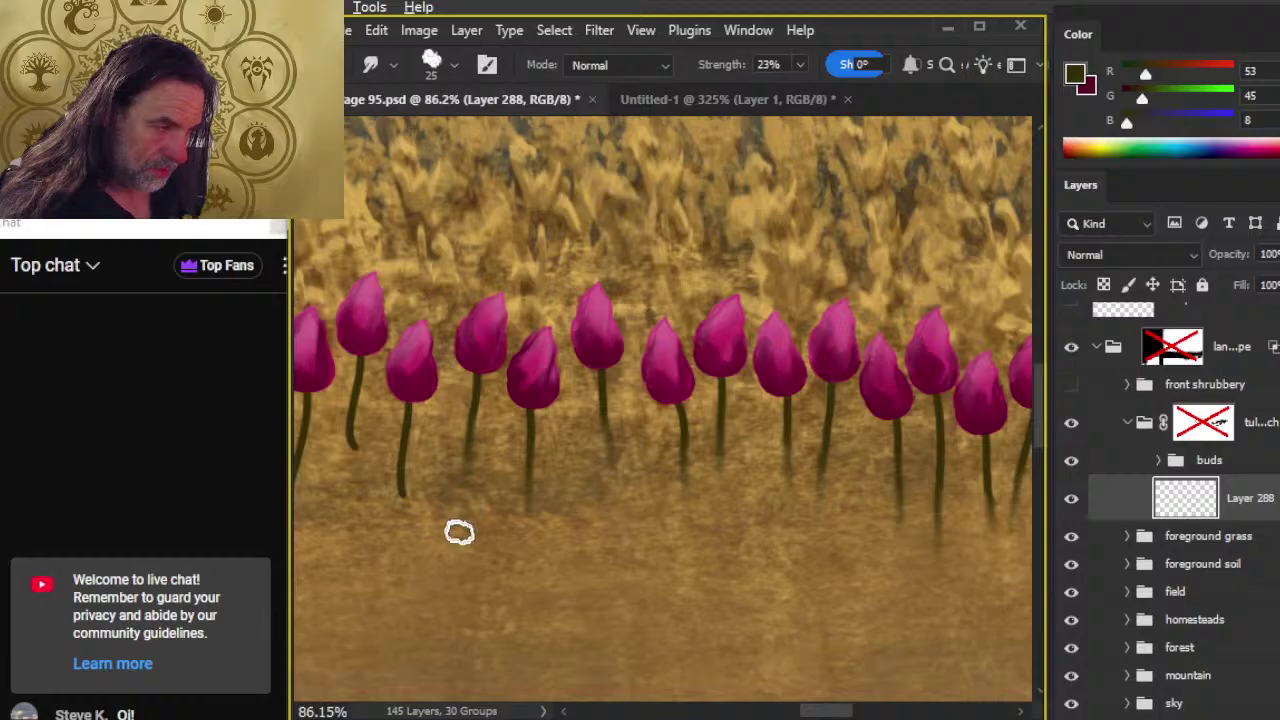
- Trim and smudge the lower ends of the next four stems to the left of the shifted one
{"action": "left_click_drag", "start_coordinate": [454, 575], "coordinate": [608, 521]}
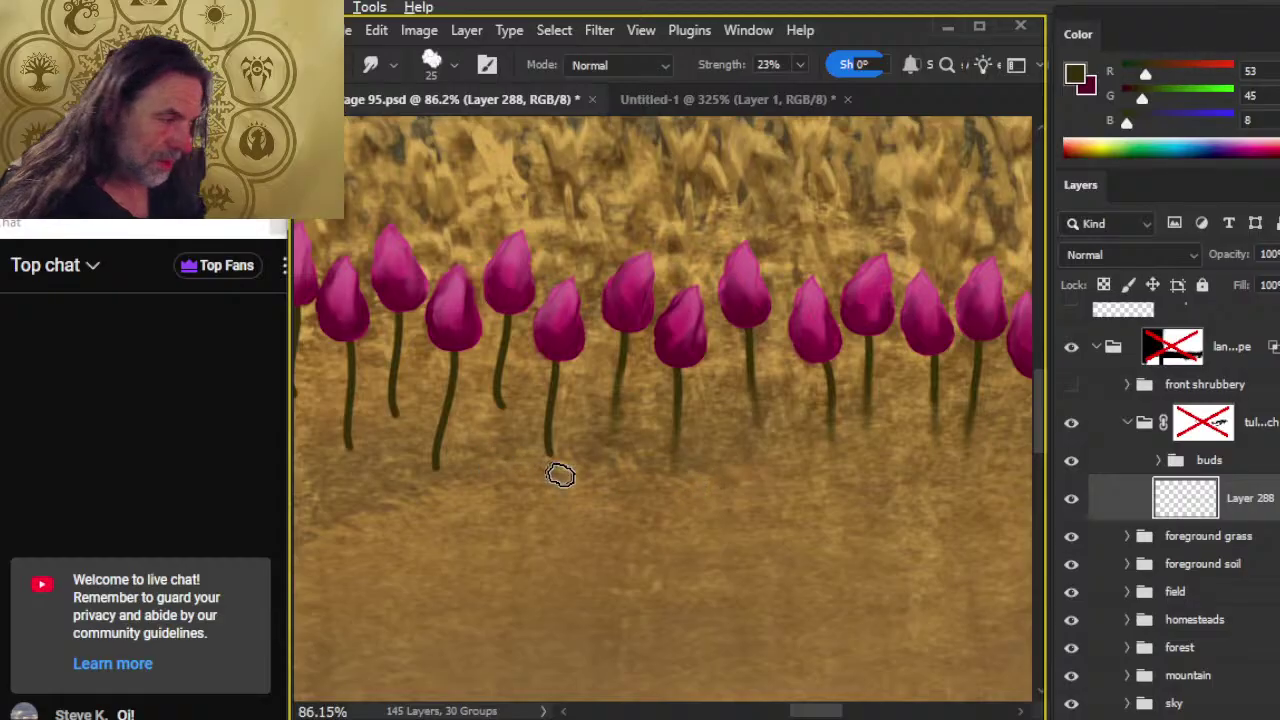
{"action": "key", "text": "e"}
{"action": "key", "text": "r"}
{"action": "mouse_move", "coordinate": [501, 407]}
{"action": "left_mouse_down"}
{"action": "mouse_move", "coordinate": [506, 398]}
{"action": "mouse_move", "coordinate": [486, 446]}
{"action": "mouse_move", "coordinate": [492, 424]}
{"action": "left_mouse_up"}
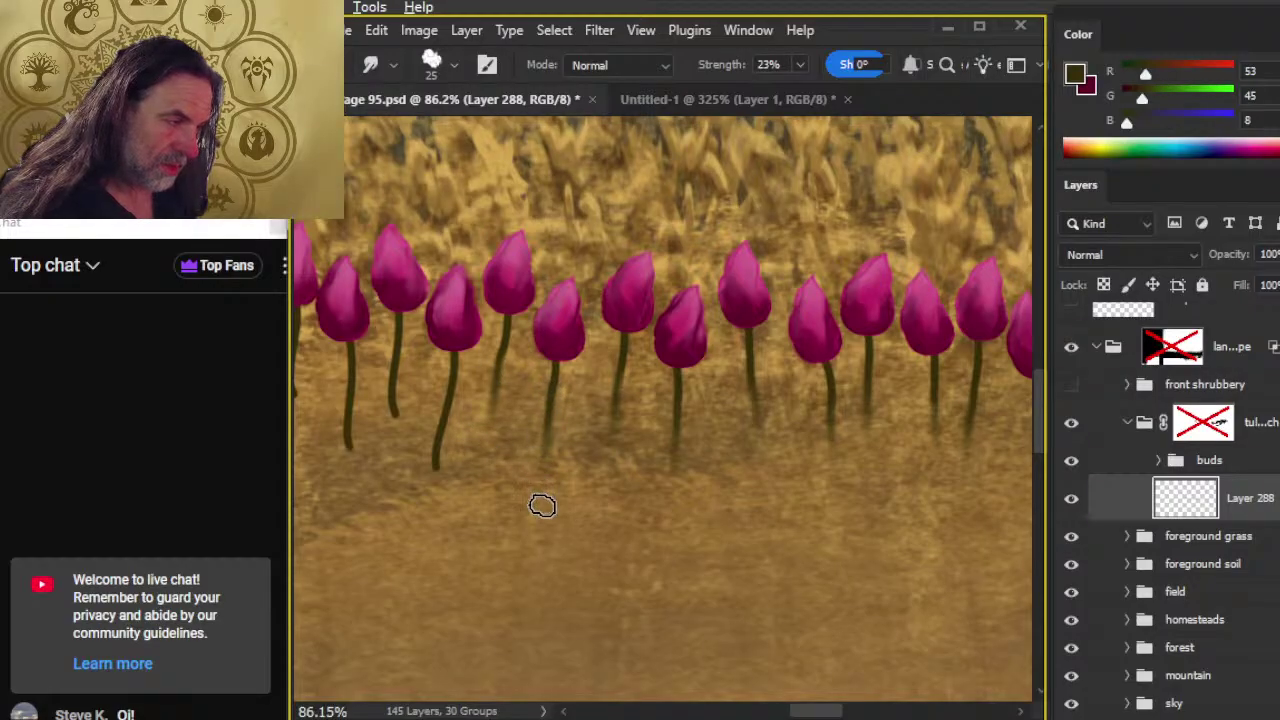
{"action": "mouse_move", "coordinate": [569, 420]}
{"action": "left_mouse_down"}
{"action": "mouse_move", "coordinate": [620, 500]}
{"action": "mouse_move", "coordinate": [668, 451]}
{"action": "left_mouse_up"}
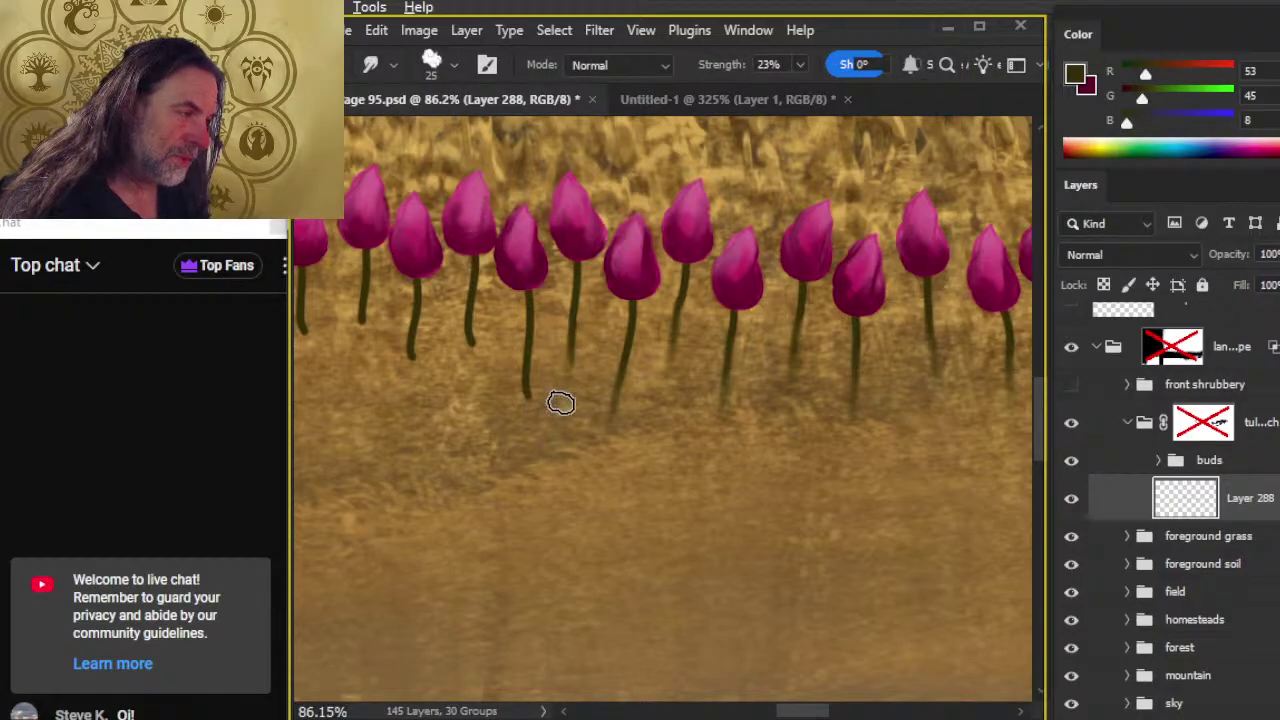
- Trim the tips of the next two stems to the left with the Eraser and smudge them into the ground
{"action": "key", "text": "e"}
{"action": "key", "text": "r"}
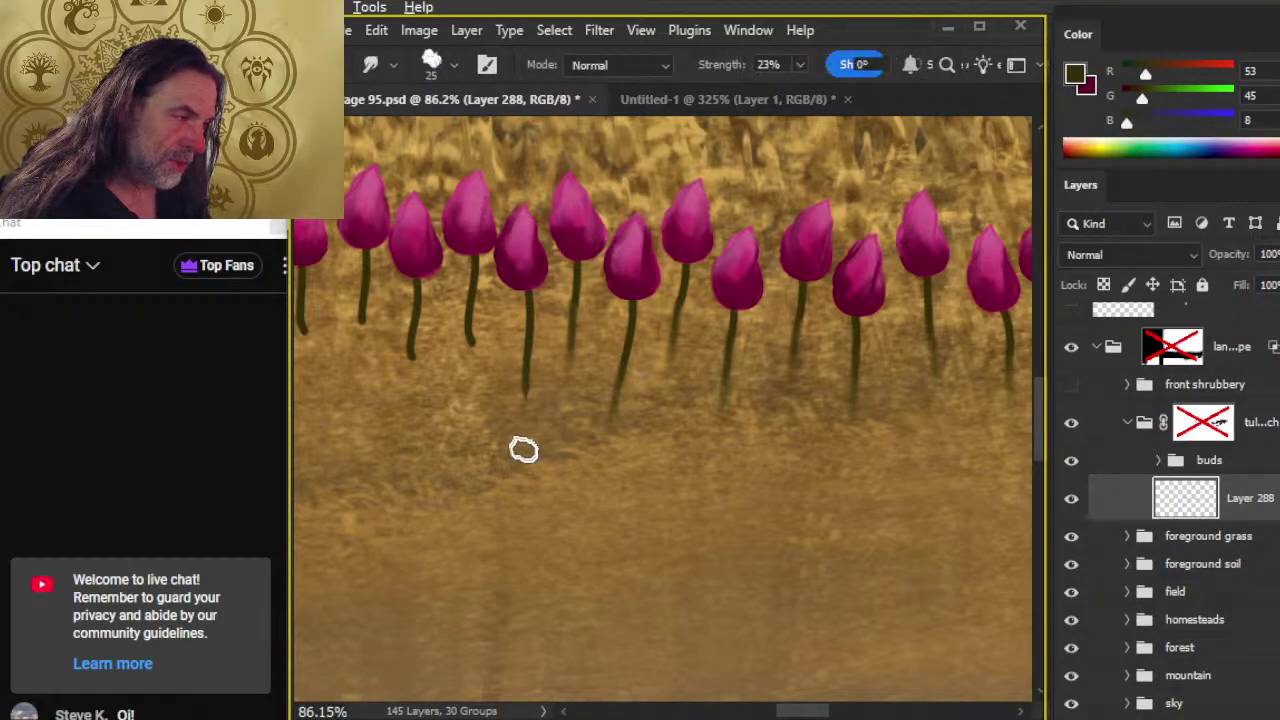
{"action": "key", "text": "e"}
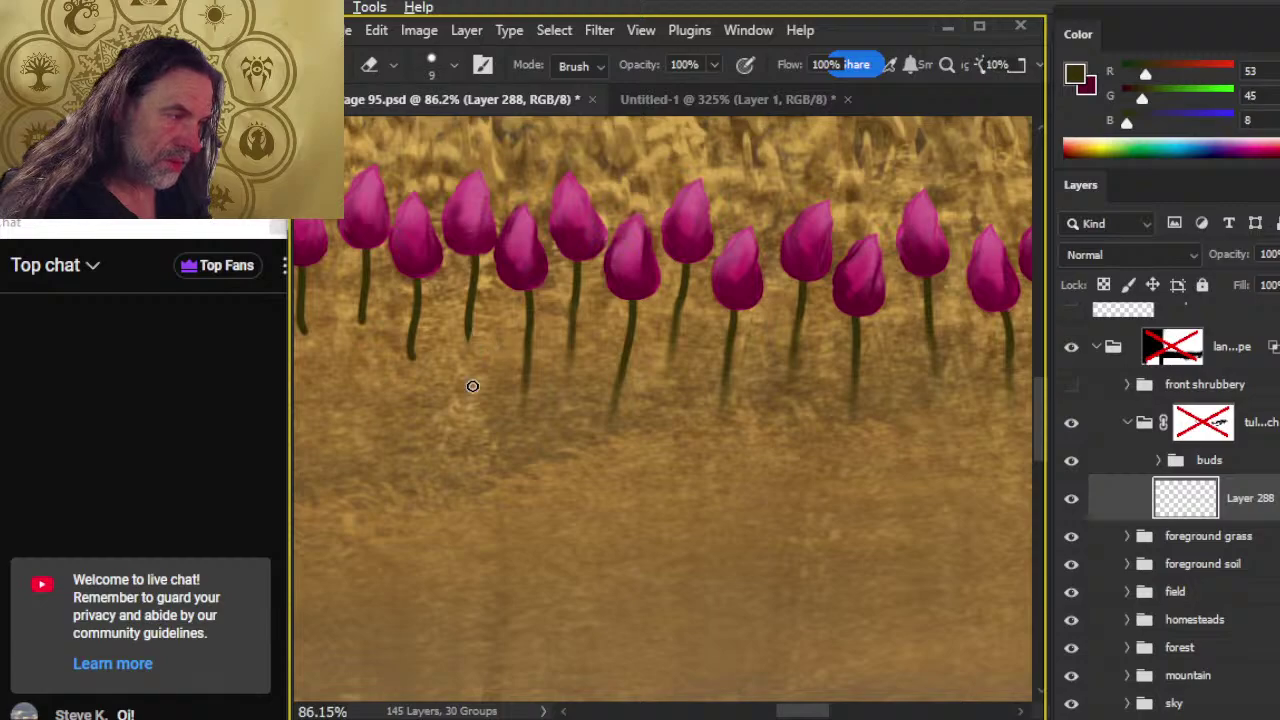
{"action": "key", "text": "r"}
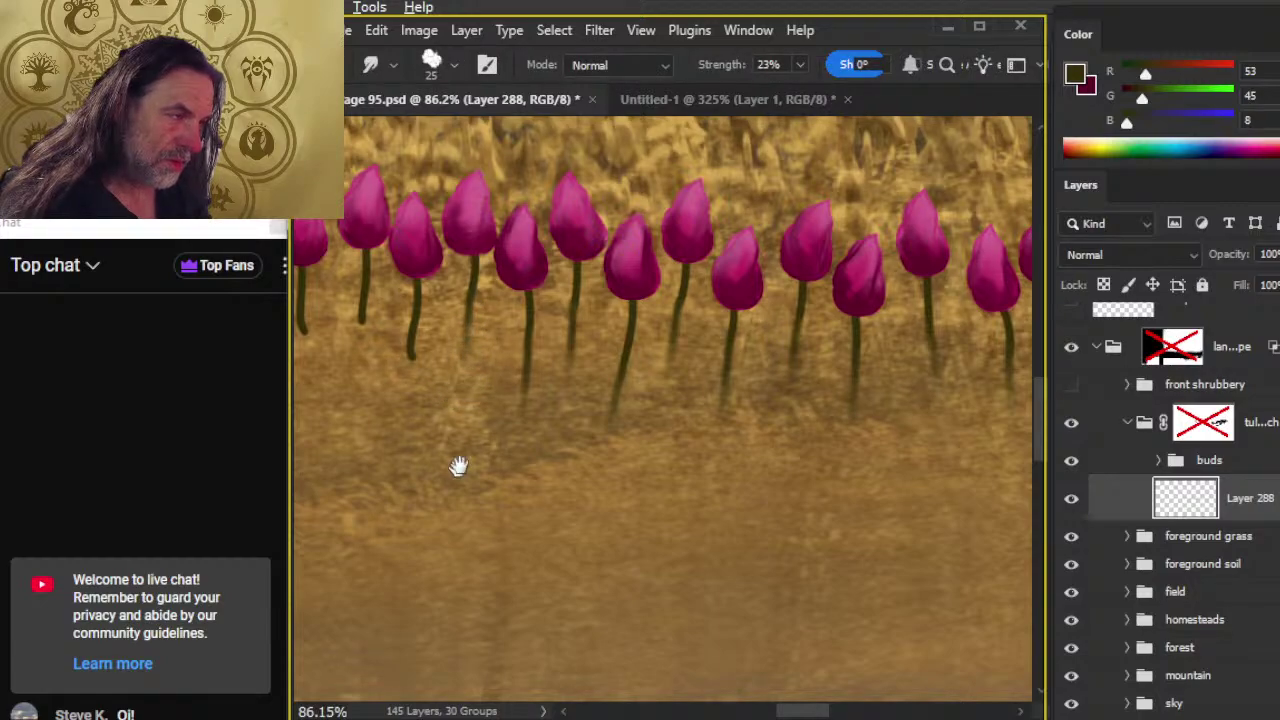
- Fade the lower ends of the last four painted stems at the row's left, including the long one under the lowest bud
{"action": "left_click_drag", "start_coordinate": [458, 465], "coordinate": [594, 551]}
{"action": "key", "text": "e"}
{"action": "key", "text": "r"}
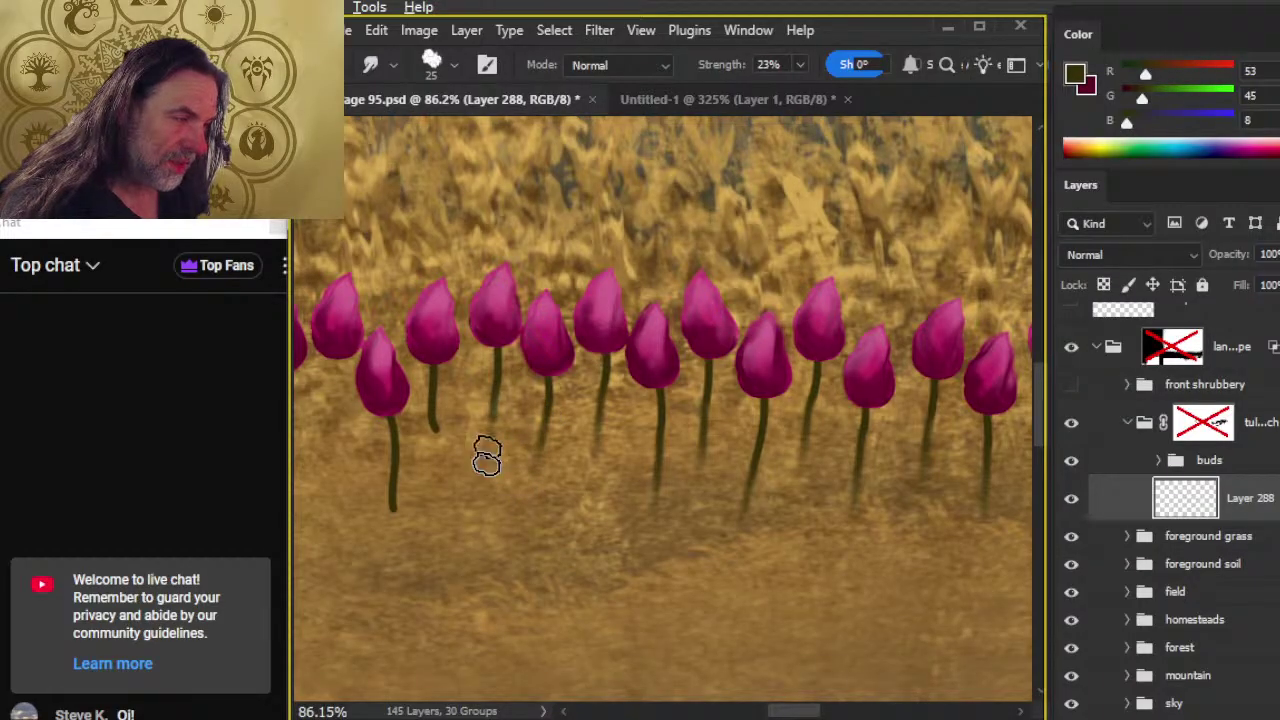
{"action": "key", "text": "e"}
{"action": "left_click_drag", "start_coordinate": [440, 418], "coordinate": [432, 432]}
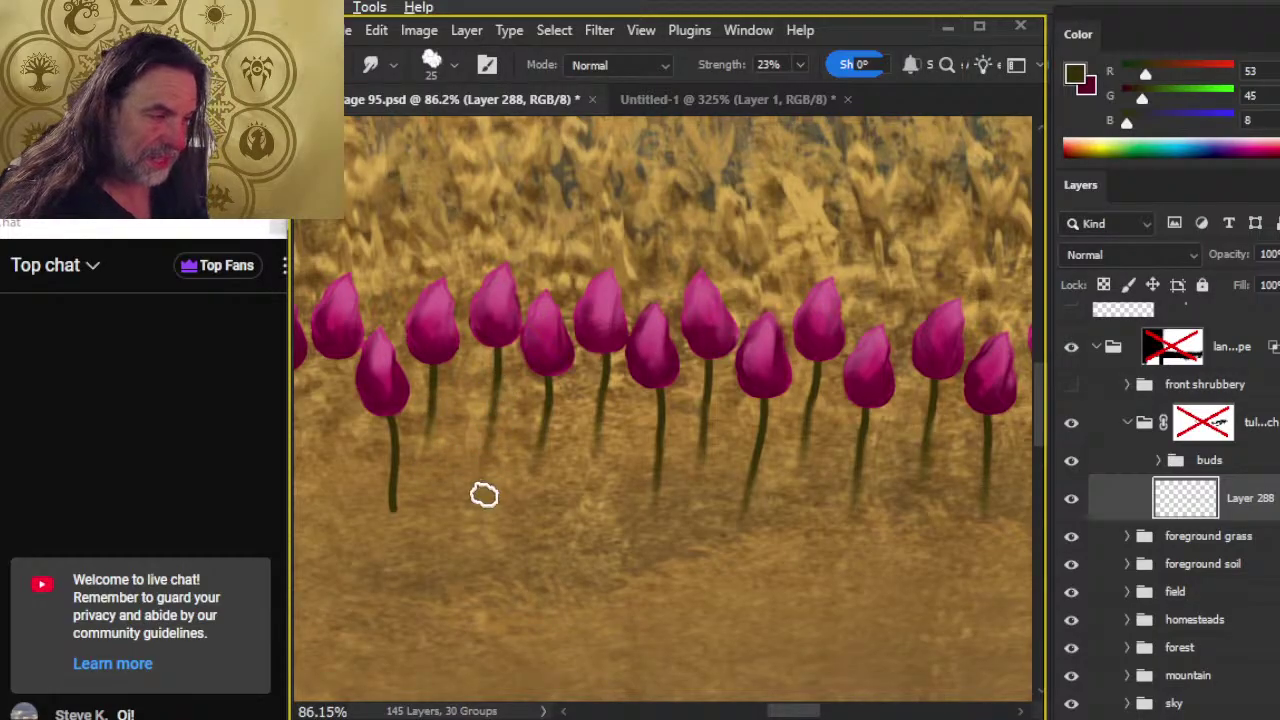
{"action": "scroll", "coordinate": [534, 523], "scroll_direction": "down", "scroll_amount": 1}
{"action": "scroll", "coordinate": [486, 409], "scroll_direction": "left", "scroll_amount": 2}
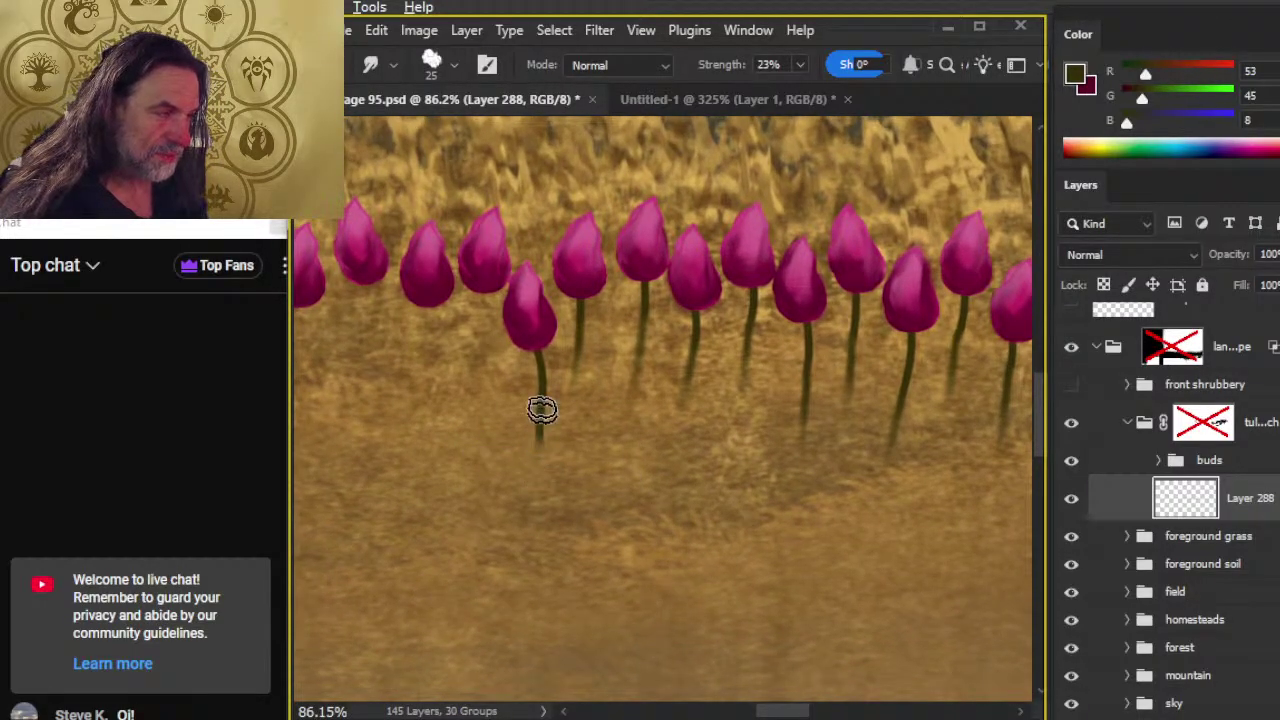
- Paint stems with the Brush beneath the two buds immediately left of the lowest bud, redoing the second stroke
{"action": "key", "text": "b"}
{"action": "left_click_drag", "start_coordinate": [484, 286], "coordinate": [469, 404]}
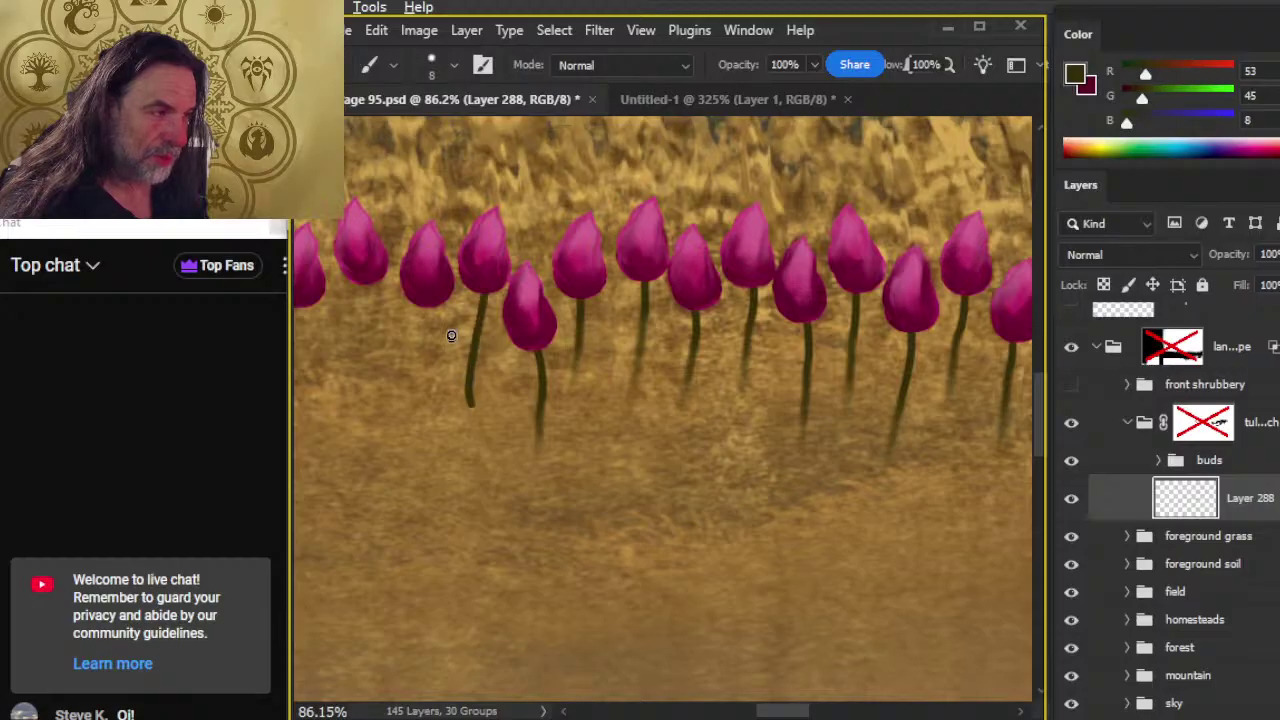
{"action": "left_click_drag", "start_coordinate": [428, 298], "coordinate": [423, 406]}
{"action": "key", "text": "ctrl+z"}
{"action": "scroll", "coordinate": [514, 480], "scroll_direction": "left", "scroll_amount": 3}
{"action": "scroll", "coordinate": [614, 491], "scroll_direction": "up", "scroll_amount": 1}
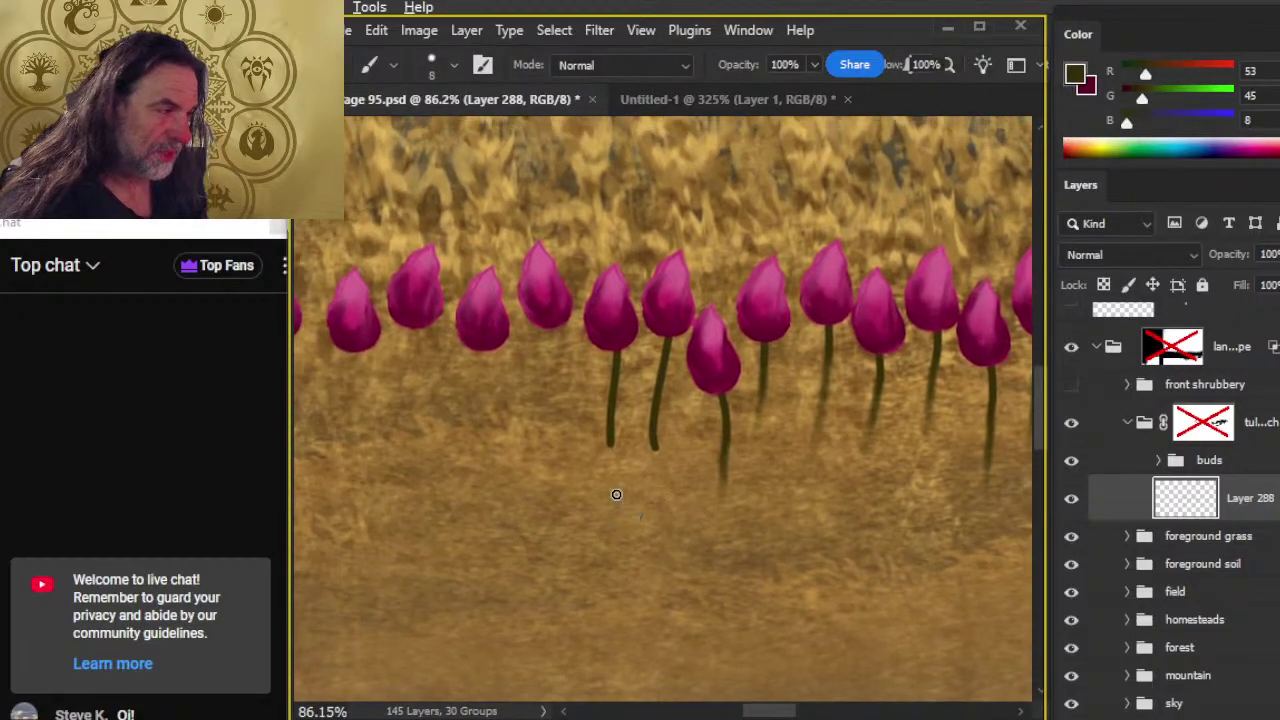
{"action": "left_click_drag", "start_coordinate": [610, 349], "coordinate": [595, 430]}
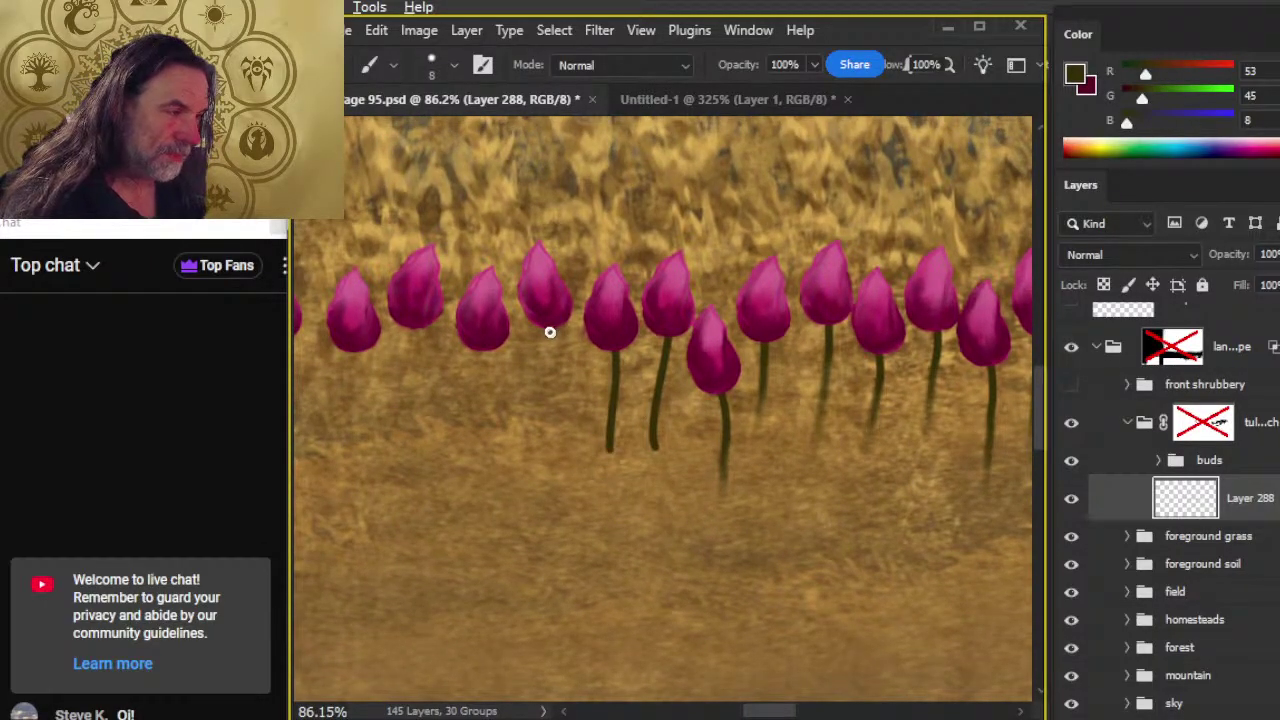
- Paint slightly curved stems beneath the next four stemless buds to the left
{"action": "left_click_drag", "start_coordinate": [550, 332], "coordinate": [555, 426]}
{"action": "left_click_drag", "start_coordinate": [476, 354], "coordinate": [484, 434]}
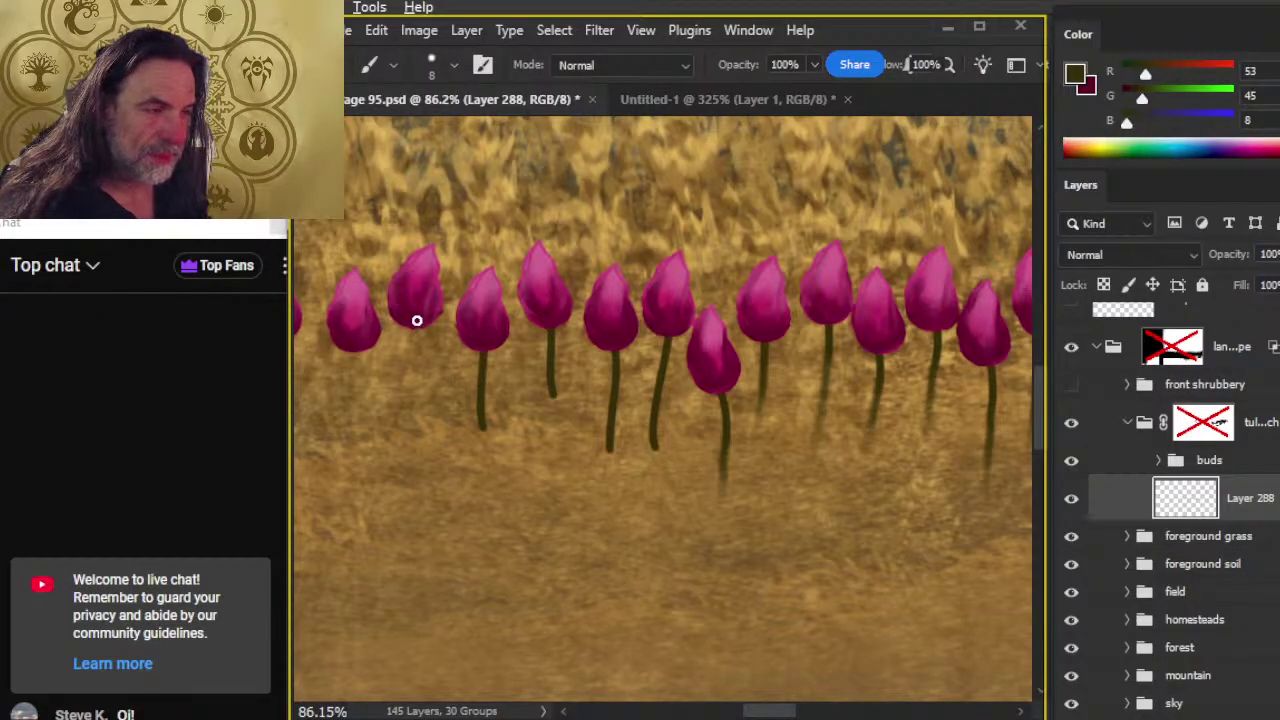
{"action": "left_click_drag", "start_coordinate": [417, 320], "coordinate": [409, 411]}
{"action": "left_click_drag", "start_coordinate": [354, 346], "coordinate": [366, 457]}
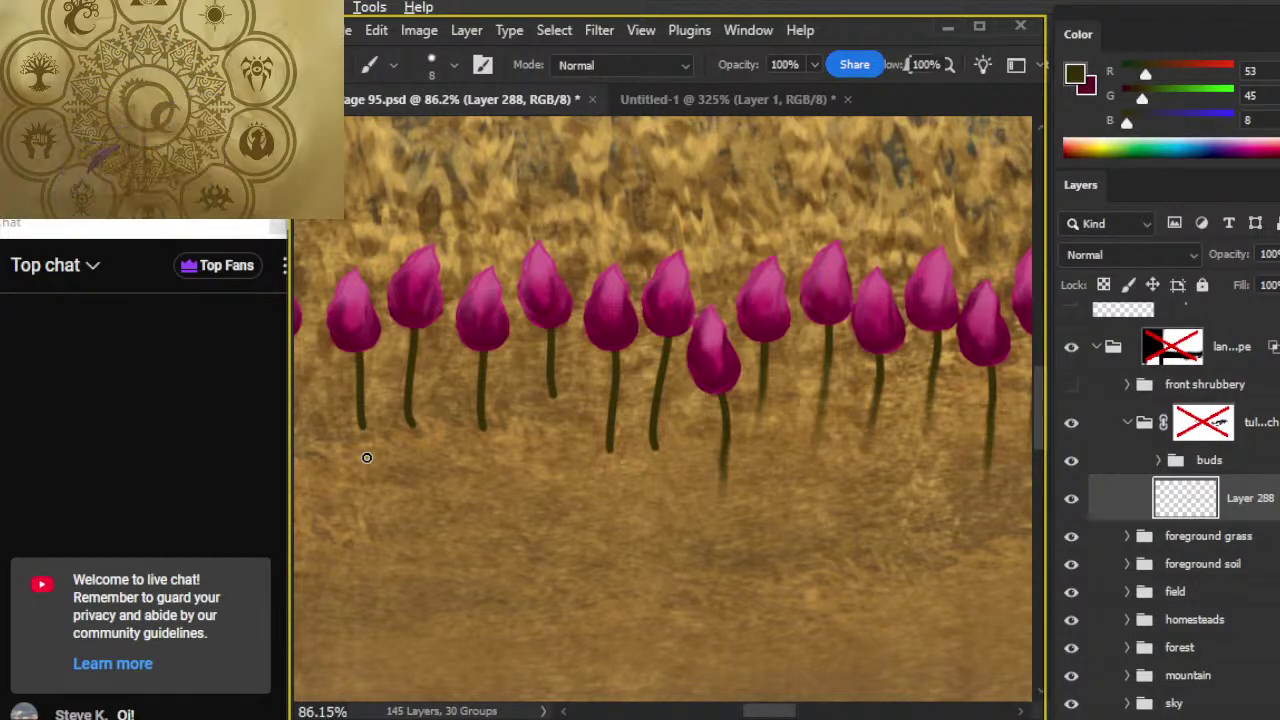
- Paint stems with the Brush beneath the last two stemless buds at the row's left end
{"action": "left_click_drag", "start_coordinate": [475, 442], "coordinate": [706, 480]}
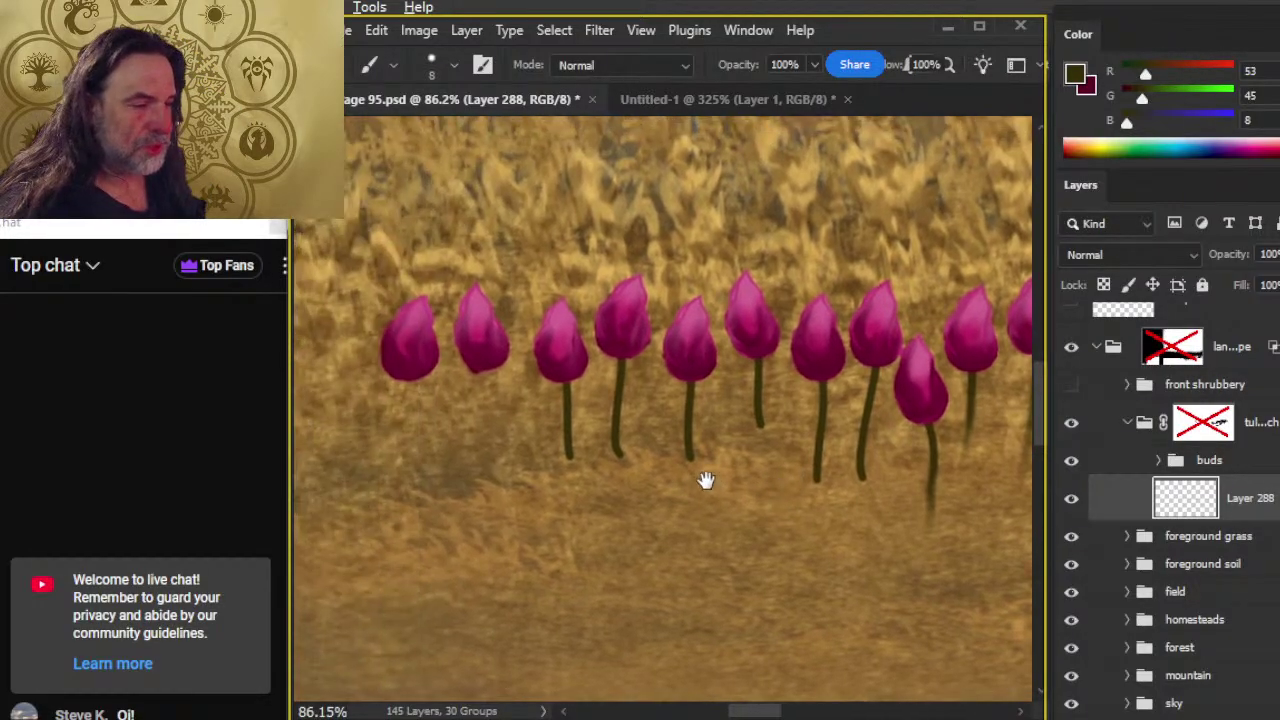
{"action": "left_click_drag", "start_coordinate": [478, 367], "coordinate": [485, 438]}
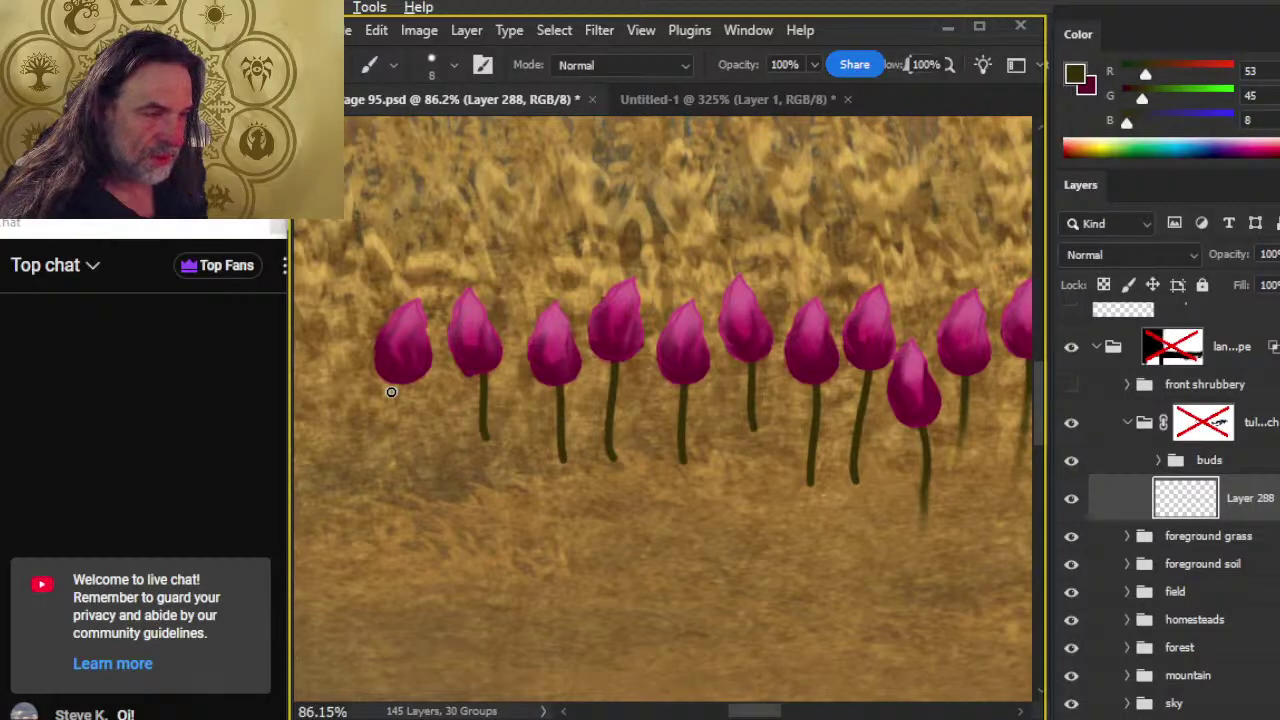
{"action": "left_click_drag", "start_coordinate": [396, 386], "coordinate": [394, 506]}
- Smudge the lower ends of the newly painted stems into the ground, from the row's left end to the lowest bud
{"action": "key", "text": "r"}
{"action": "left_click_drag", "start_coordinate": [491, 423], "coordinate": [488, 482]}
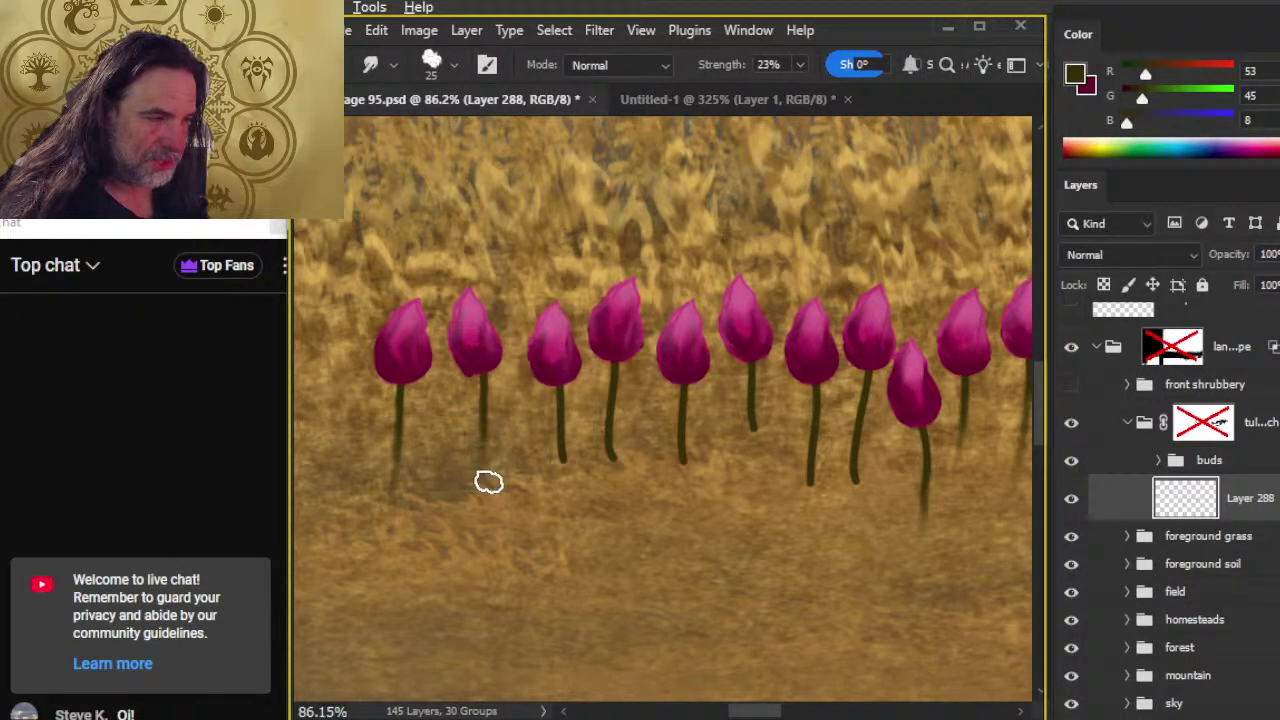
{"action": "mouse_move", "coordinate": [574, 443]}
{"action": "left_mouse_down"}
{"action": "mouse_move", "coordinate": [560, 459]}
{"action": "mouse_move", "coordinate": [566, 517]}
{"action": "left_mouse_up"}
{"action": "key", "text": "e"}
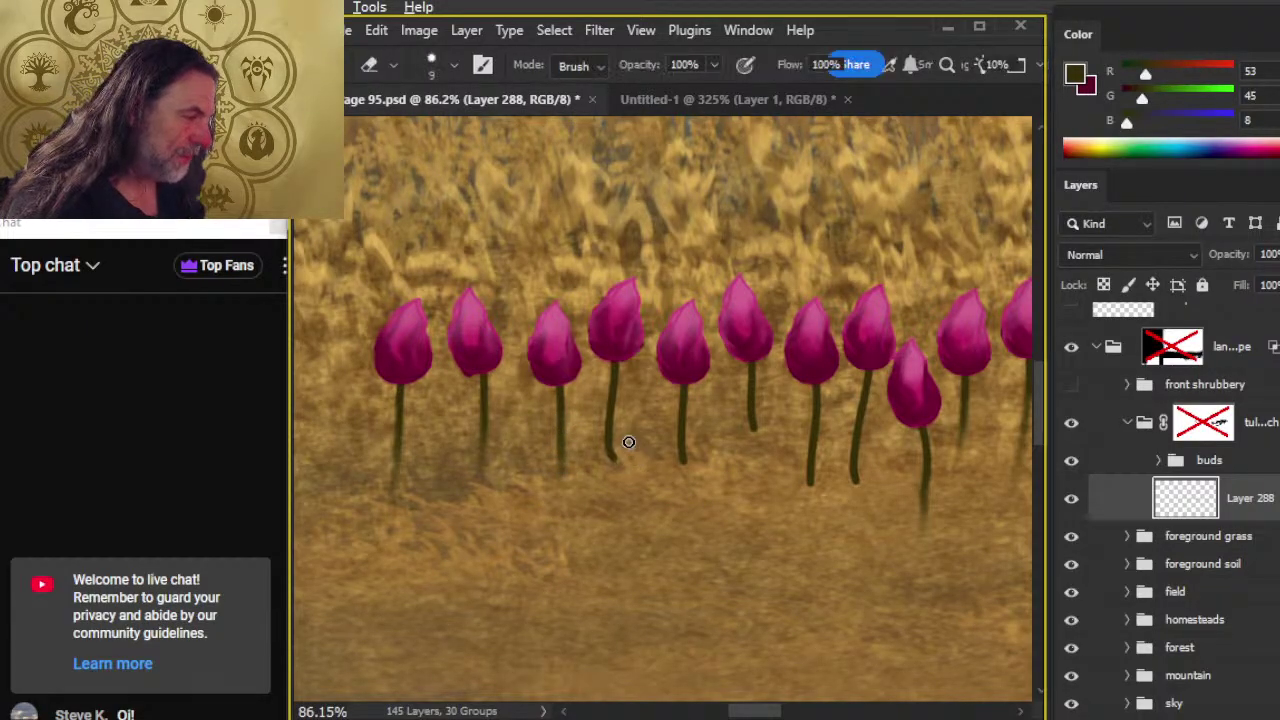
{"action": "key", "text": "r"}
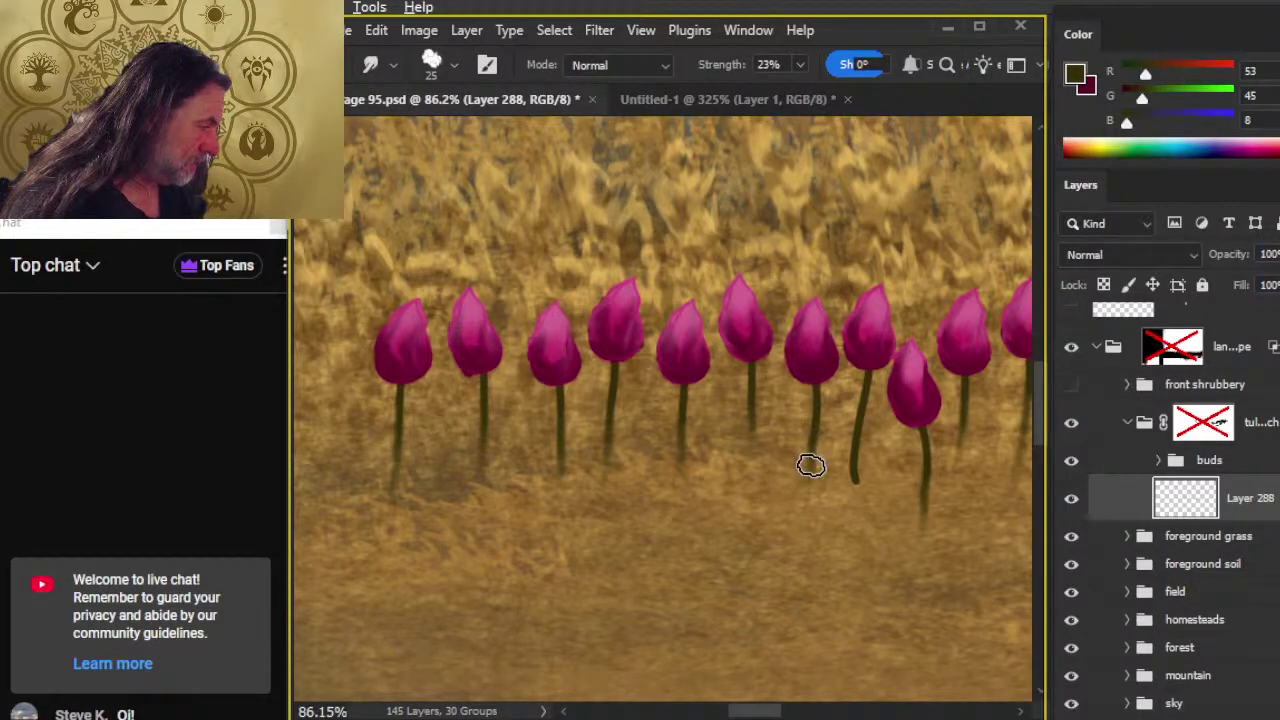
{"action": "mouse_move", "coordinate": [811, 465]}
{"action": "left_mouse_down"}
{"action": "mouse_move", "coordinate": [806, 491]}
{"action": "mouse_move", "coordinate": [857, 526]}
{"action": "mouse_move", "coordinate": [863, 494]}
{"action": "mouse_move", "coordinate": [854, 531]}
{"action": "mouse_move", "coordinate": [851, 508]}
{"action": "mouse_move", "coordinate": [894, 551]}
{"action": "mouse_move", "coordinate": [906, 512]}
{"action": "mouse_move", "coordinate": [900, 534]}
{"action": "mouse_move", "coordinate": [854, 511]}
{"action": "mouse_move", "coordinate": [874, 514]}
{"action": "mouse_move", "coordinate": [914, 460]}
{"action": "mouse_move", "coordinate": [903, 524]}
{"action": "left_mouse_up"}
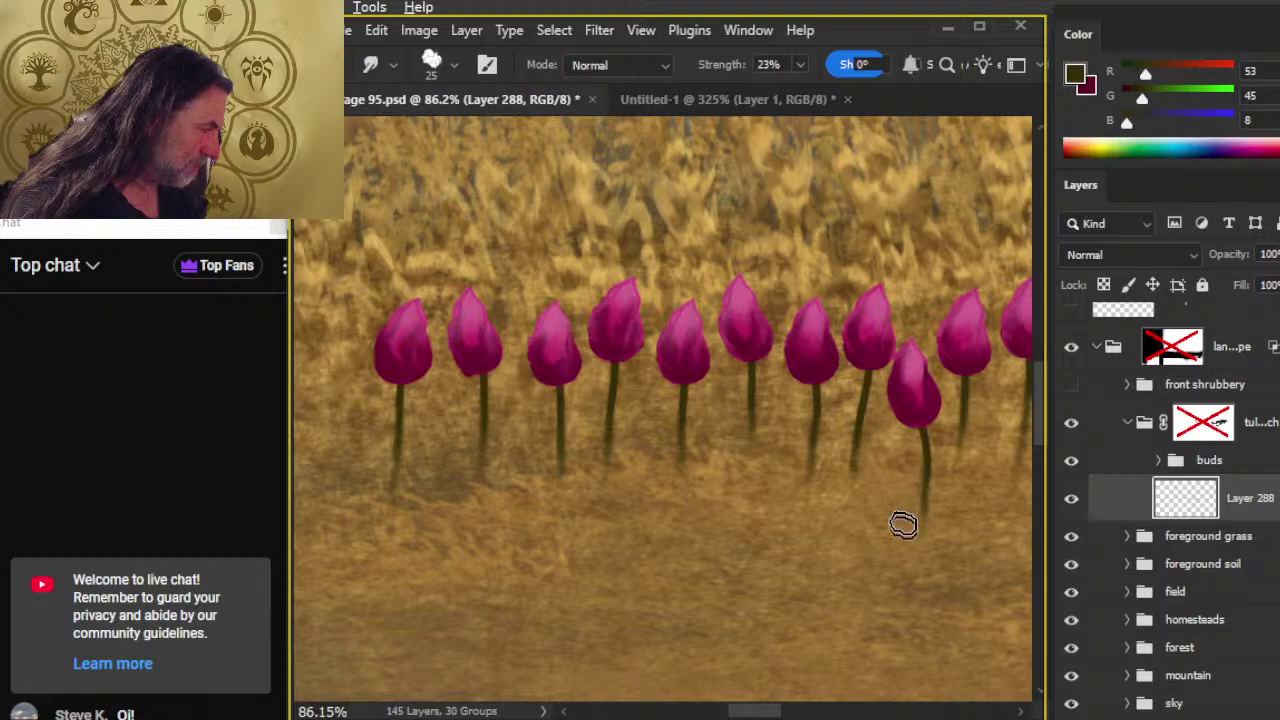
- Show the front shrubbery group in front of the finished tulip row
{"action": "key", "text": "z"}
{"action": "mouse_move", "coordinate": [886, 586]}
{"action": "left_mouse_down"}
{"action": "mouse_move", "coordinate": [874, 606]}
{"action": "mouse_move", "coordinate": [501, 483]}
{"action": "left_mouse_up"}
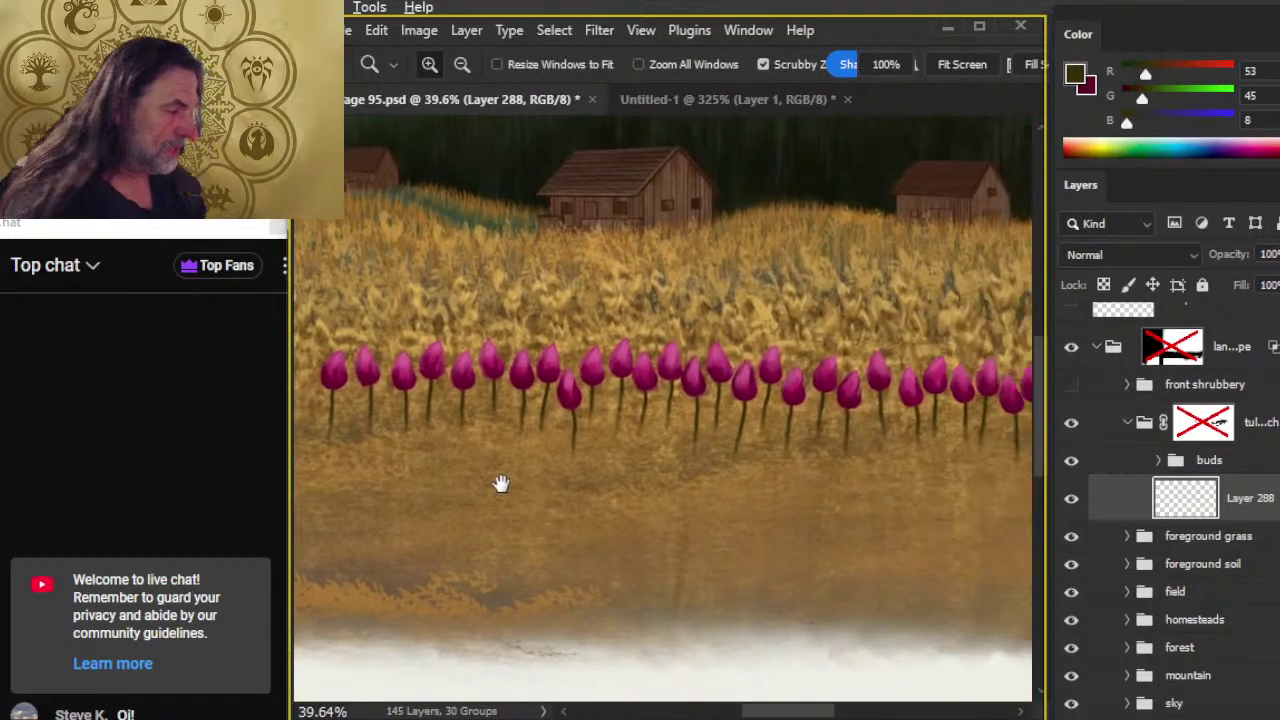
{"action": "left_click_drag", "start_coordinate": [771, 530], "coordinate": [766, 502]}
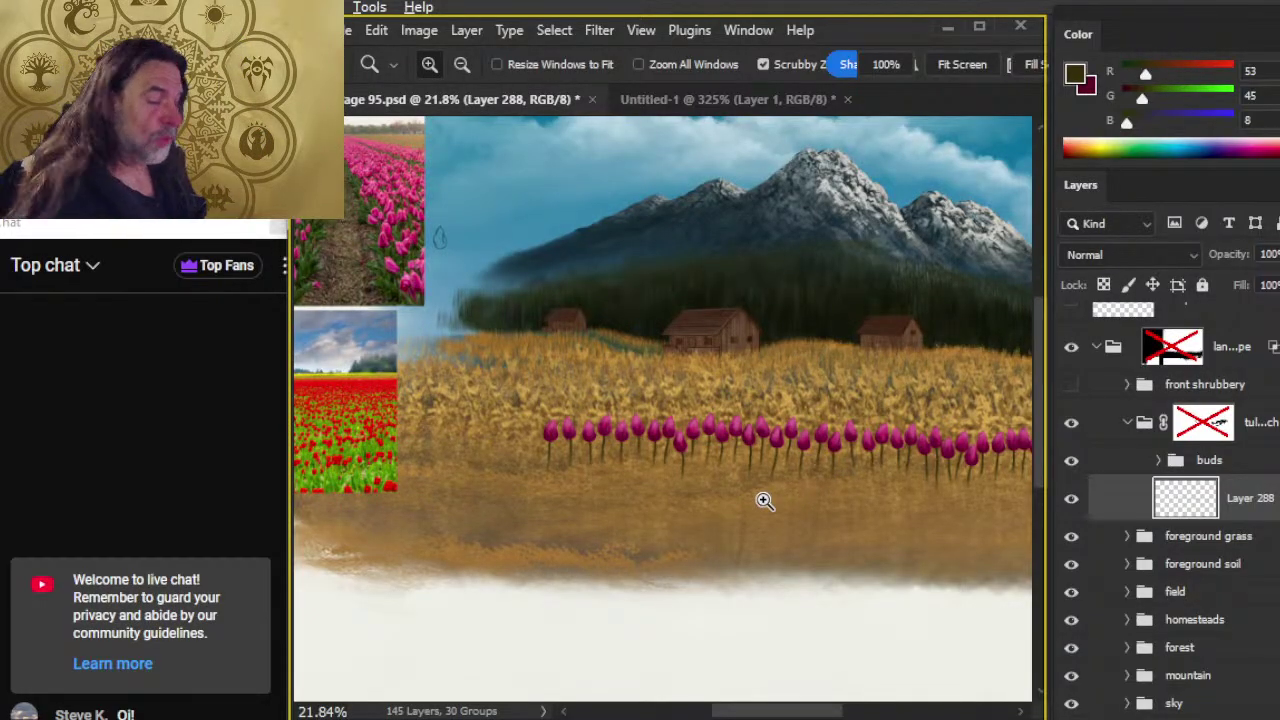
{"action": "left_click_drag", "start_coordinate": [823, 557], "coordinate": [623, 510]}
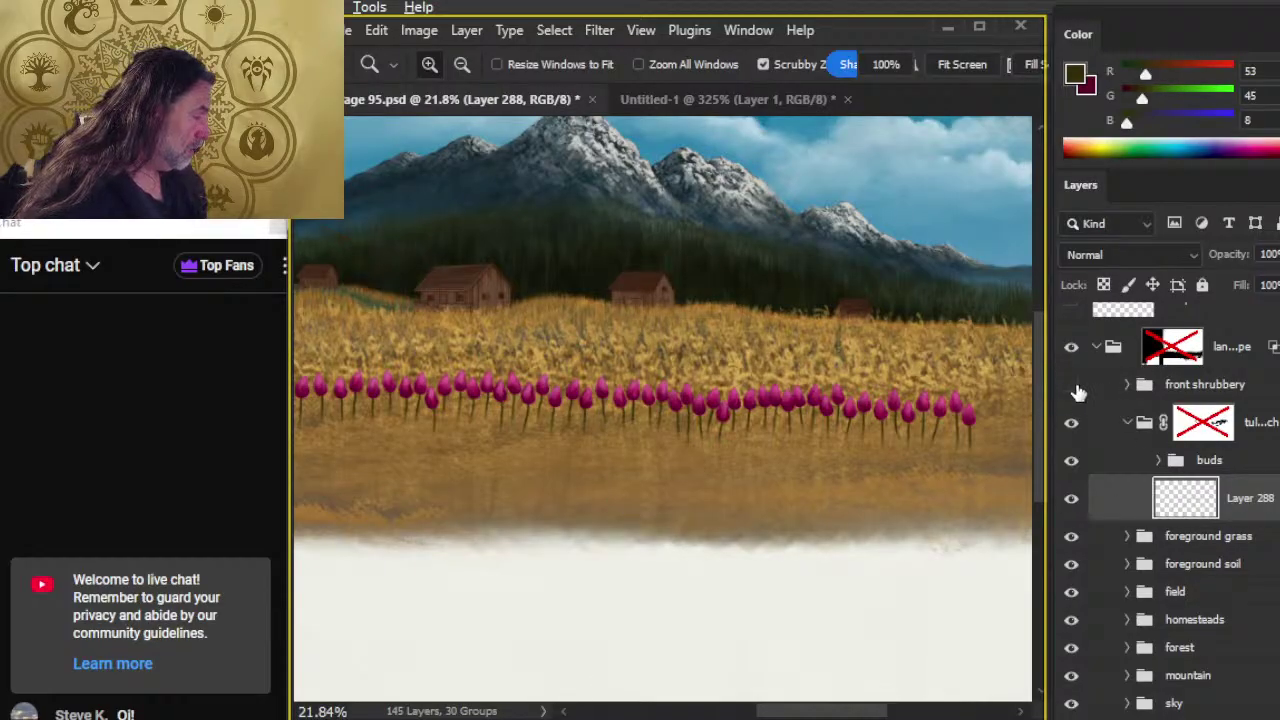
{"action": "left_click", "coordinate": [1070, 418]}
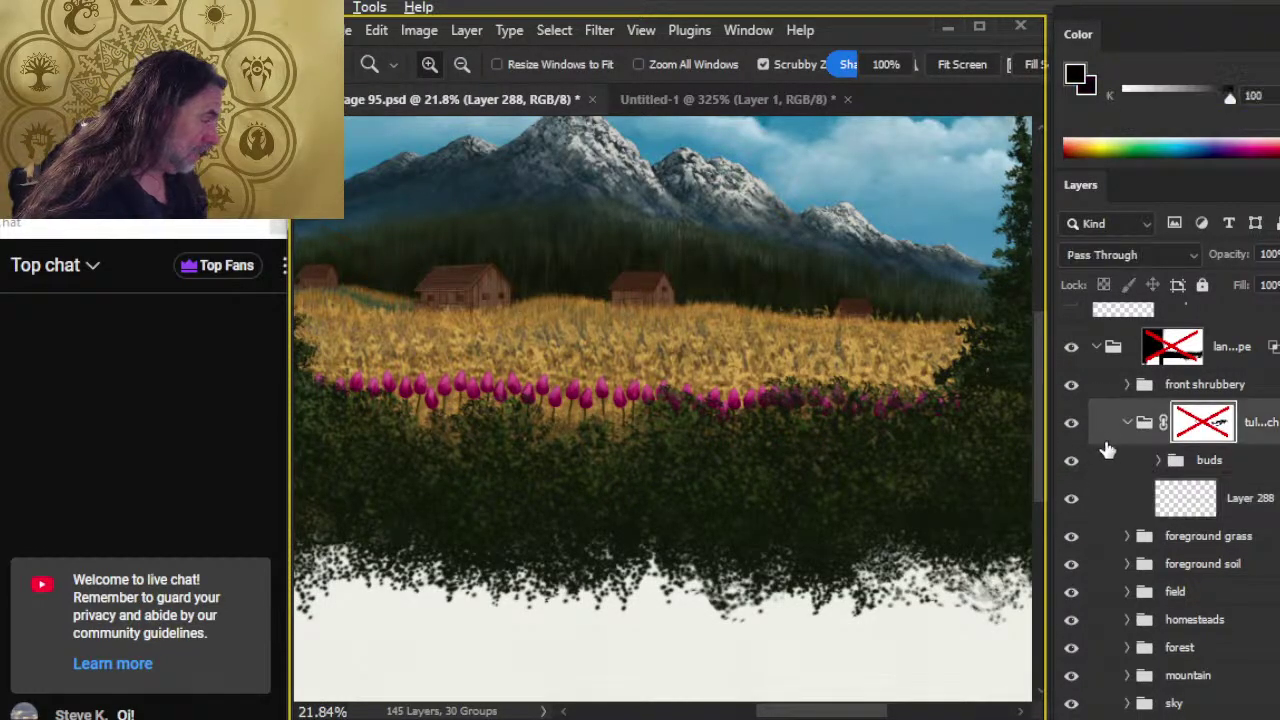
- Scale the tulip patch group to 84.88% with Free Transform and shift it slightly left and up
{"action": "left_click", "coordinate": [1108, 432]}
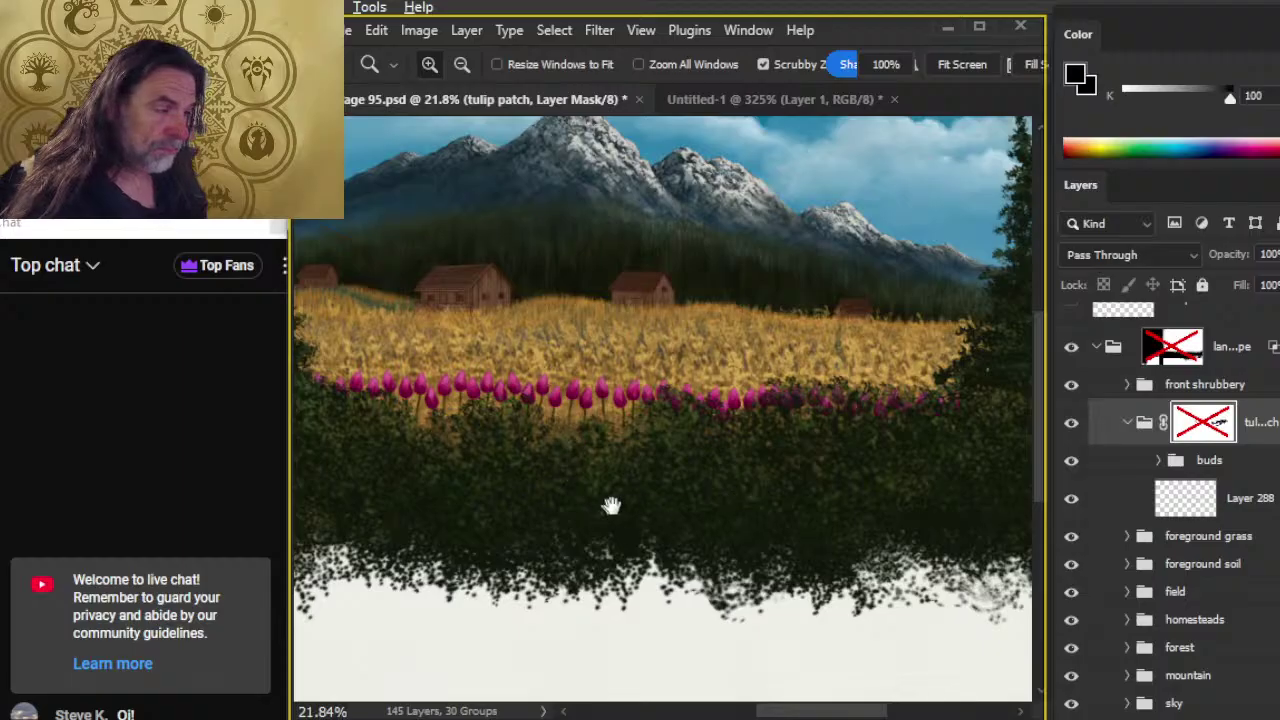
{"action": "left_click_drag", "start_coordinate": [609, 506], "coordinate": [749, 557]}
{"action": "key", "text": "l"}
{"action": "right_click", "coordinate": [727, 503]}
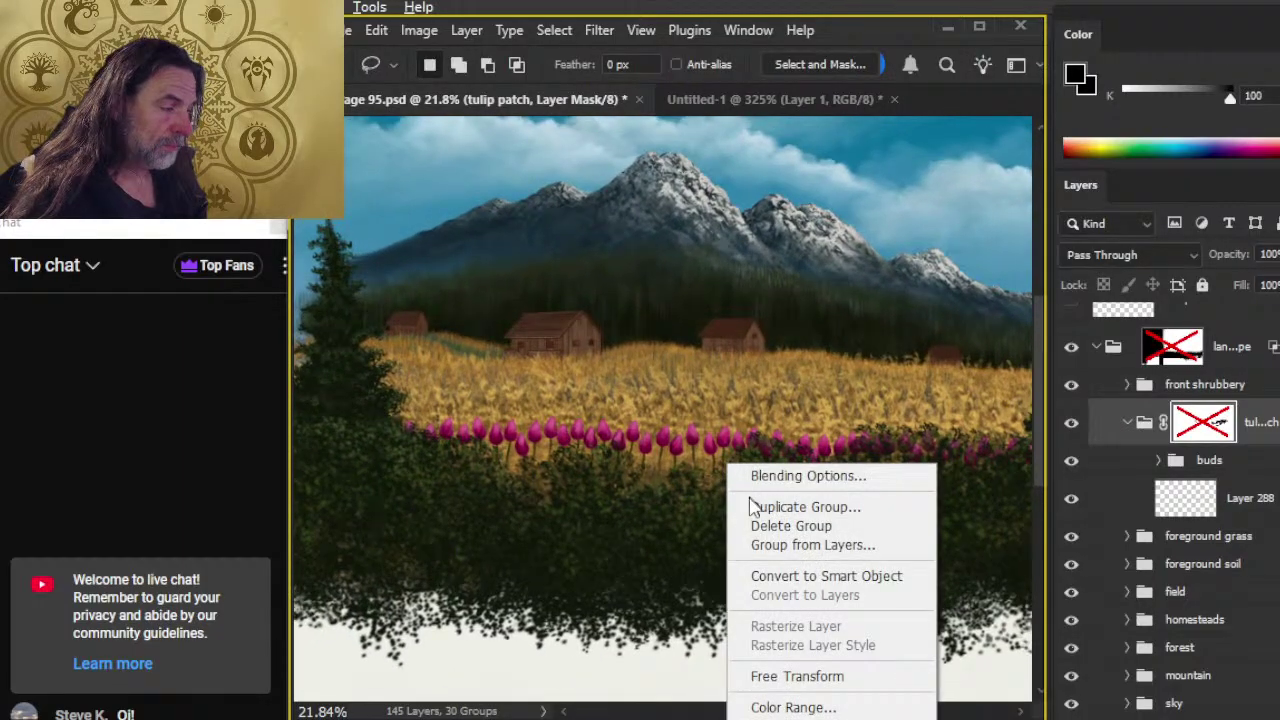
{"action": "left_click", "coordinate": [864, 674]}
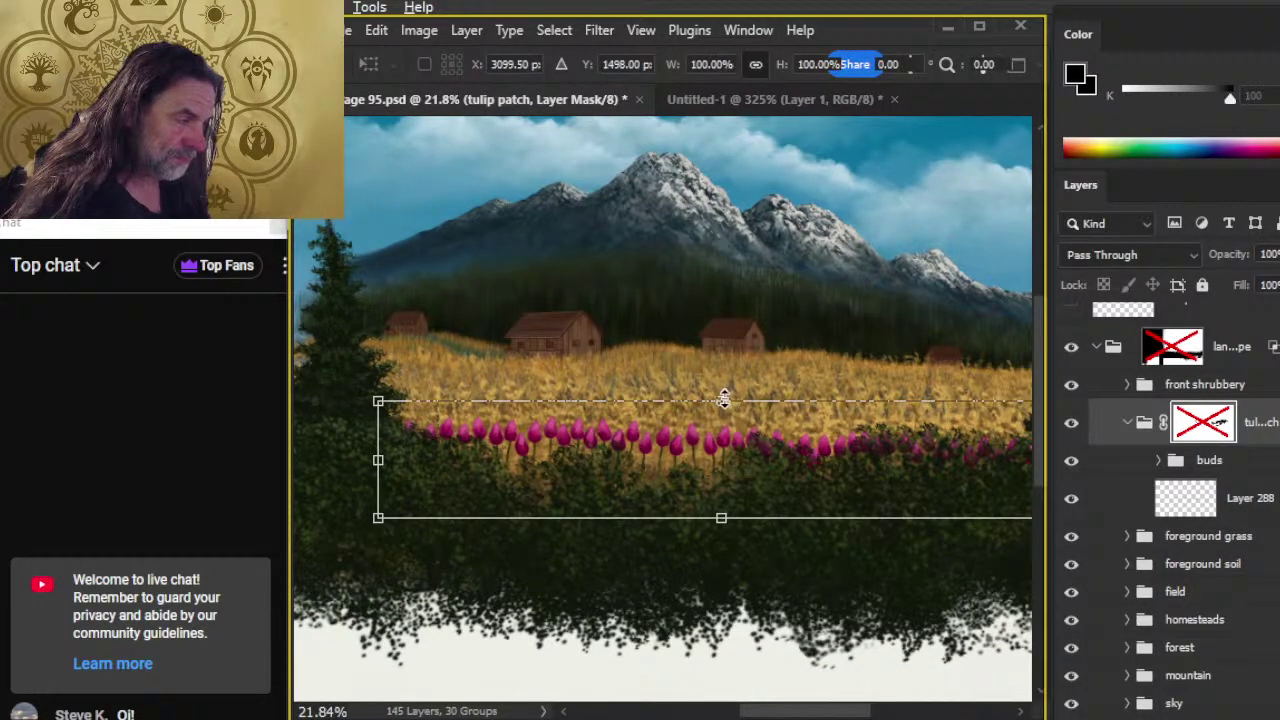
{"action": "left_click_drag", "start_coordinate": [722, 403], "coordinate": [720, 412]}
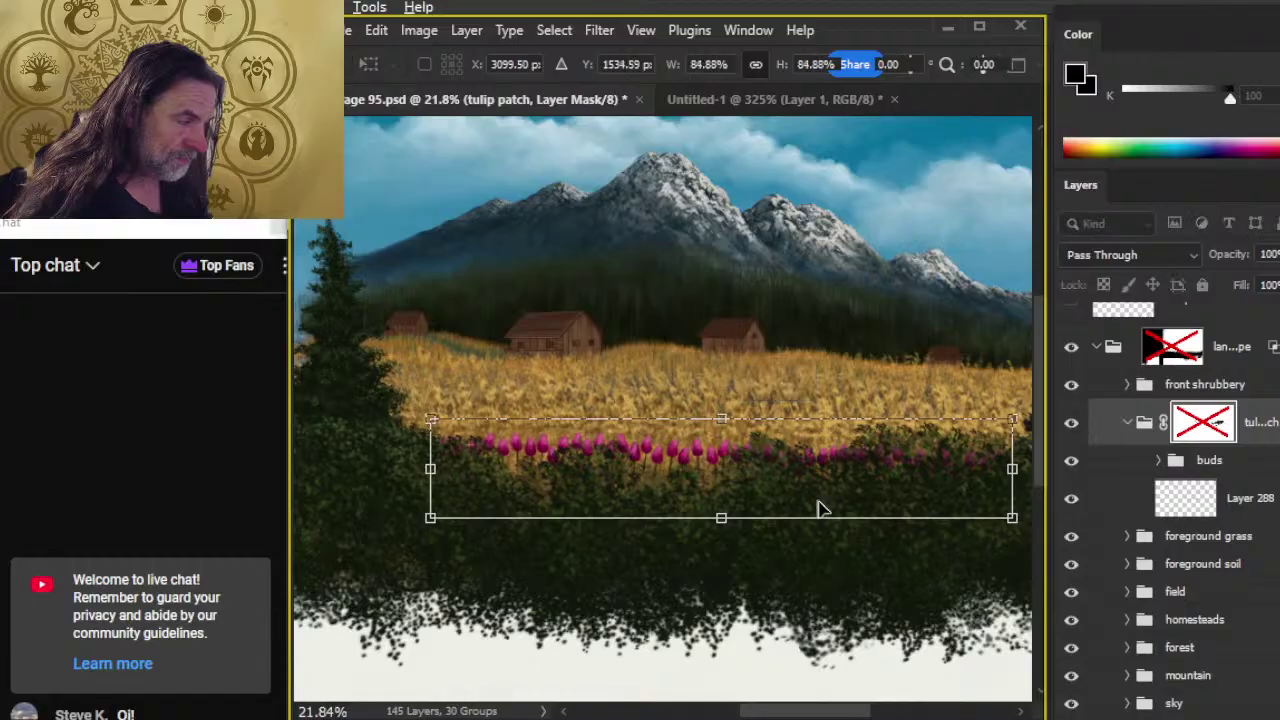
{"action": "left_click_drag", "start_coordinate": [820, 508], "coordinate": [803, 496]}
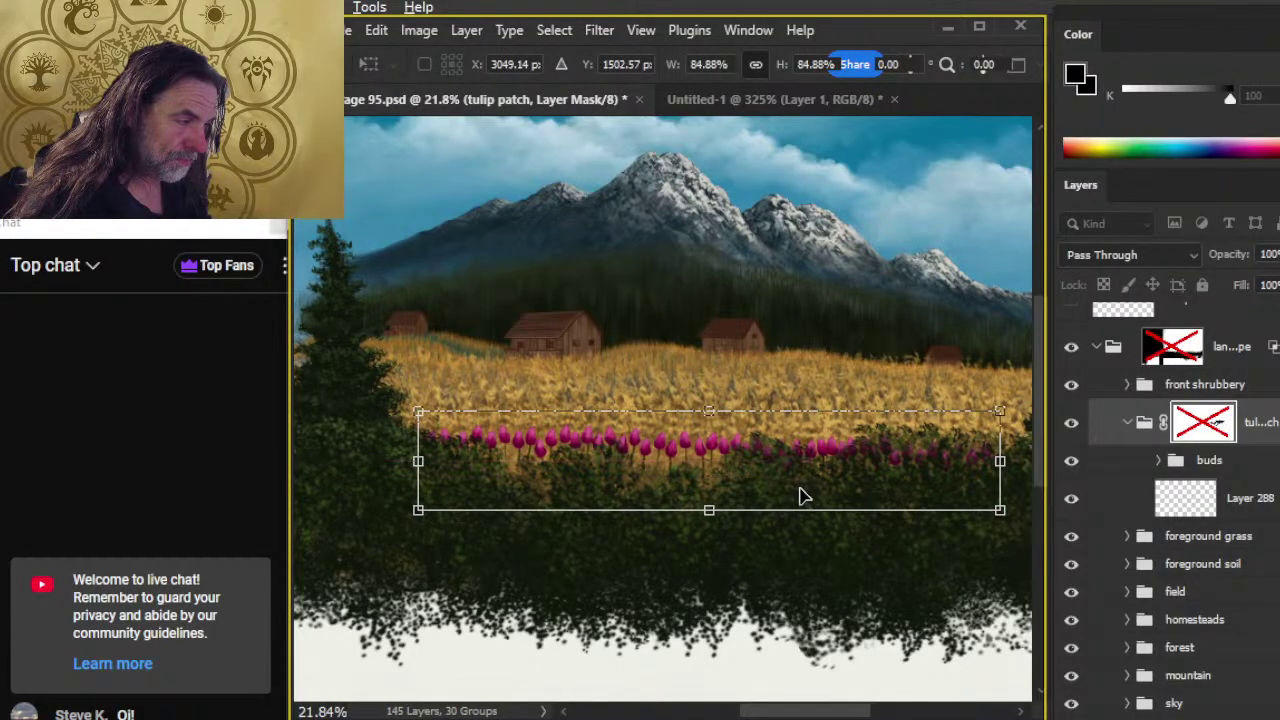
{"action": "key", "text": "Return"}
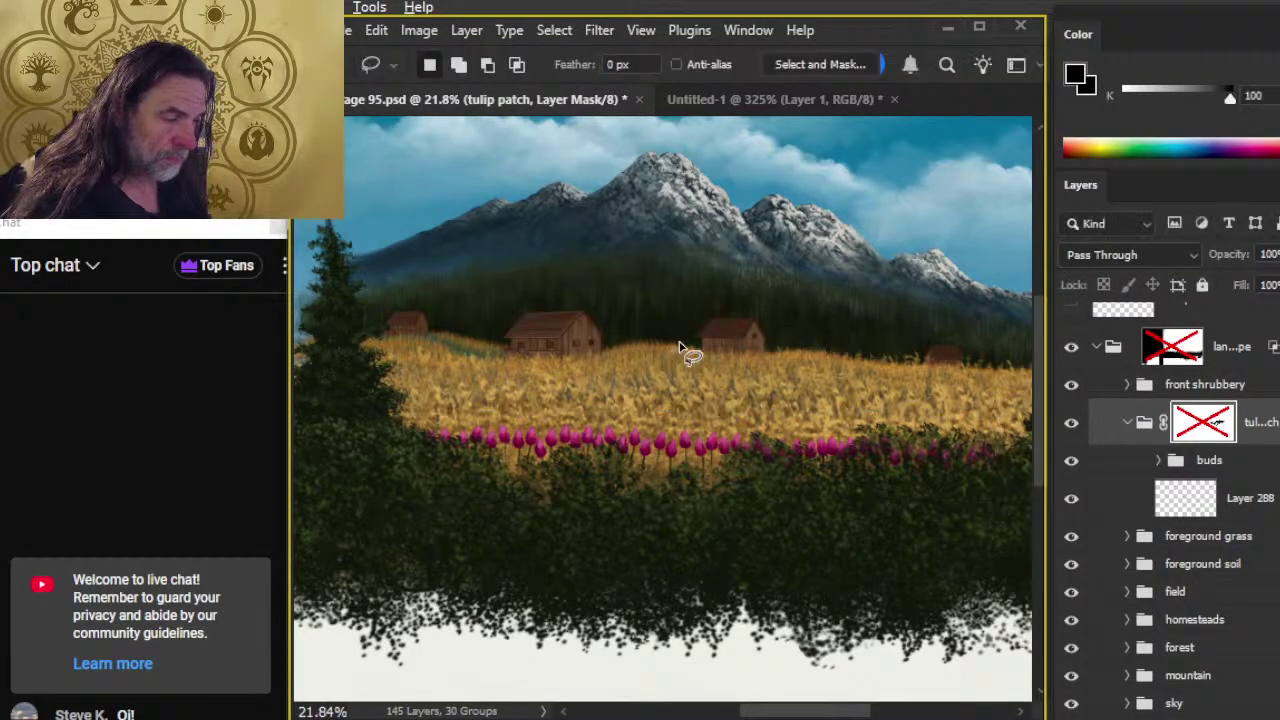
{"action": "key", "text": "z"}
{"action": "left_click_drag", "start_coordinate": [537, 477], "coordinate": [621, 490]}
{"action": "key", "text": "ctrl+d"}
{"action": "key", "text": "ctrl+space"}
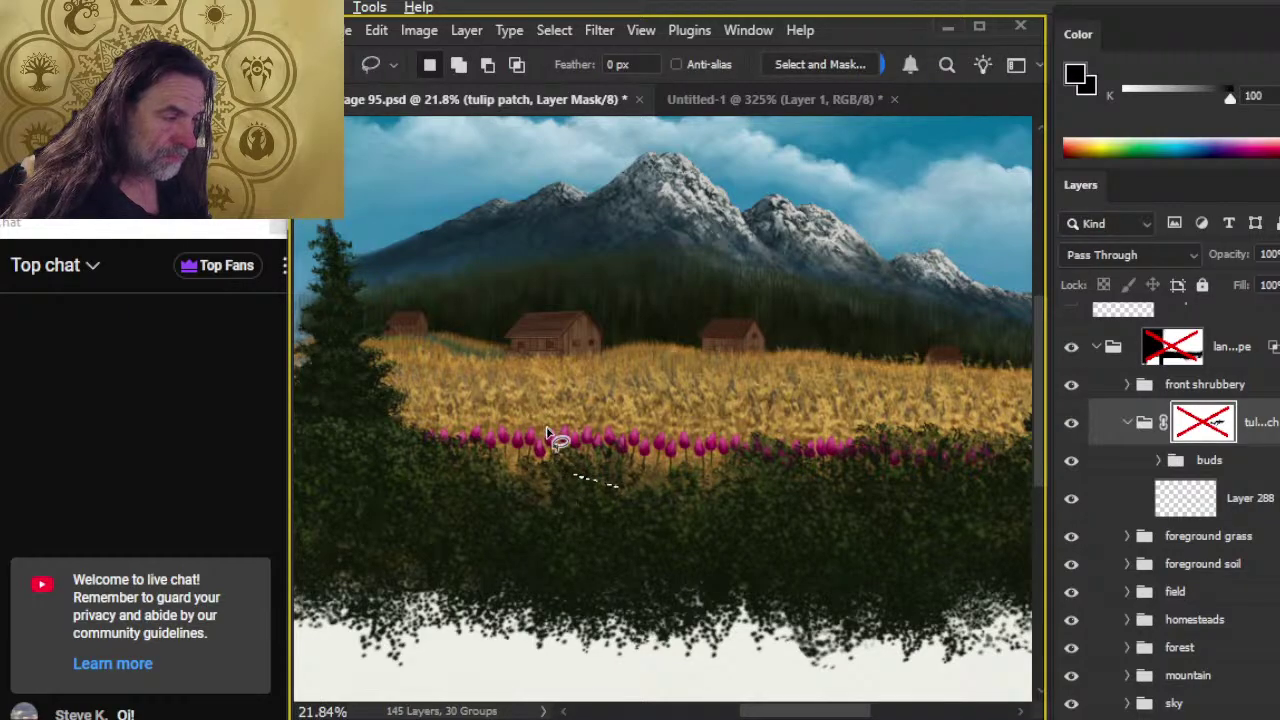
{"action": "key", "text": "ctrl+d"}
{"action": "key", "text": "ctrl+z"}
{"action": "key", "text": "ctrl+z"}
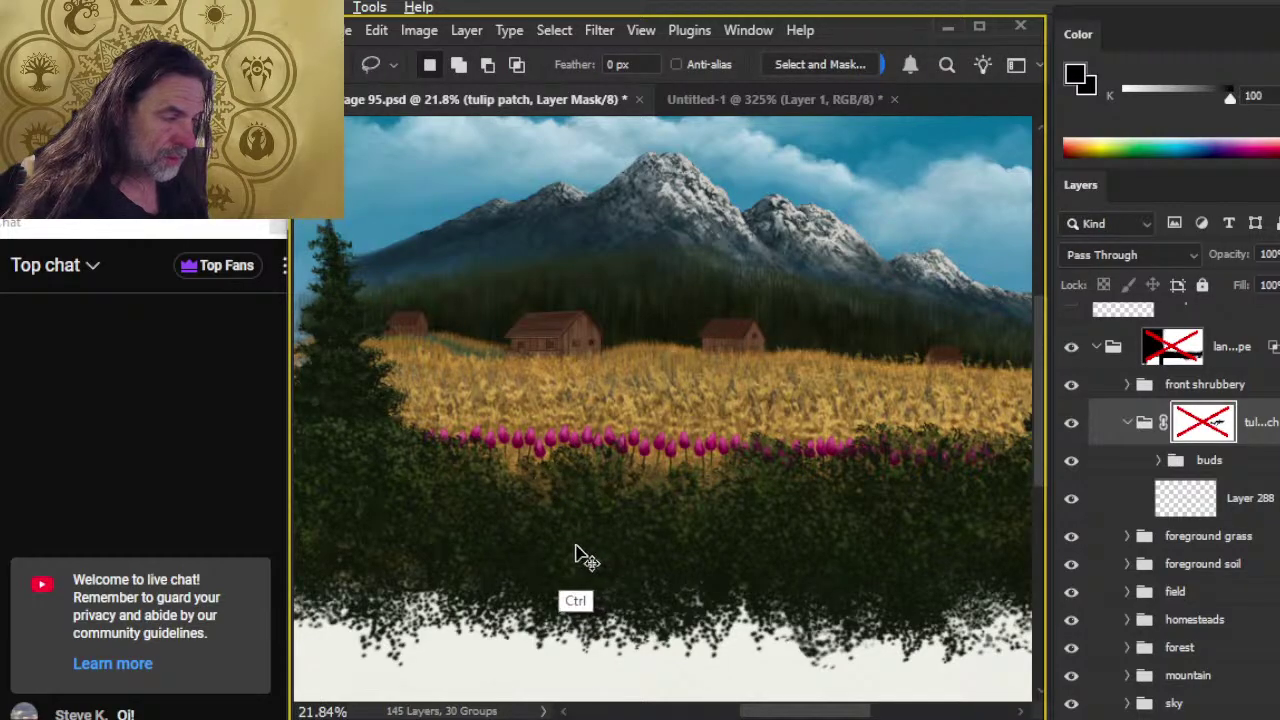
{"action": "key", "text": "ctrl+z"}
{"action": "key", "text": "ctrl+shift+z"}
{"action": "key", "text": "ctrl+space"}
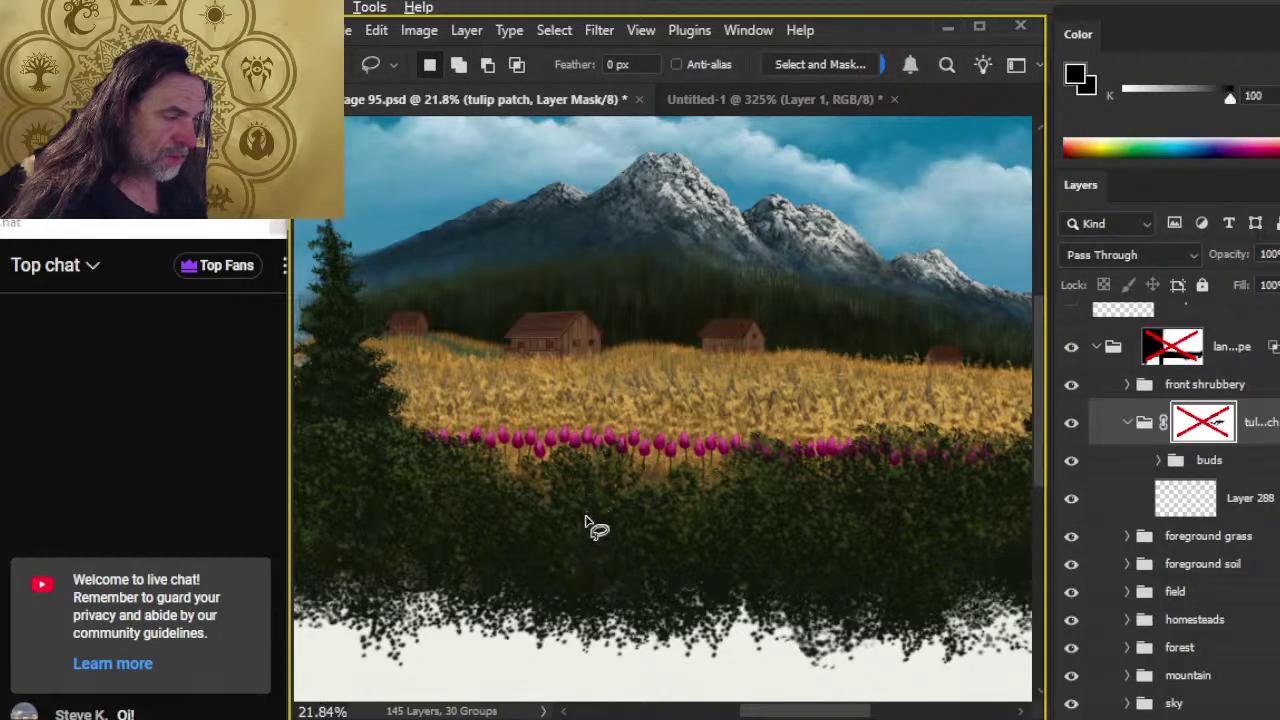
{"action": "key", "text": "ctrl+space"}
{"action": "key", "text": "ctrl+space"}
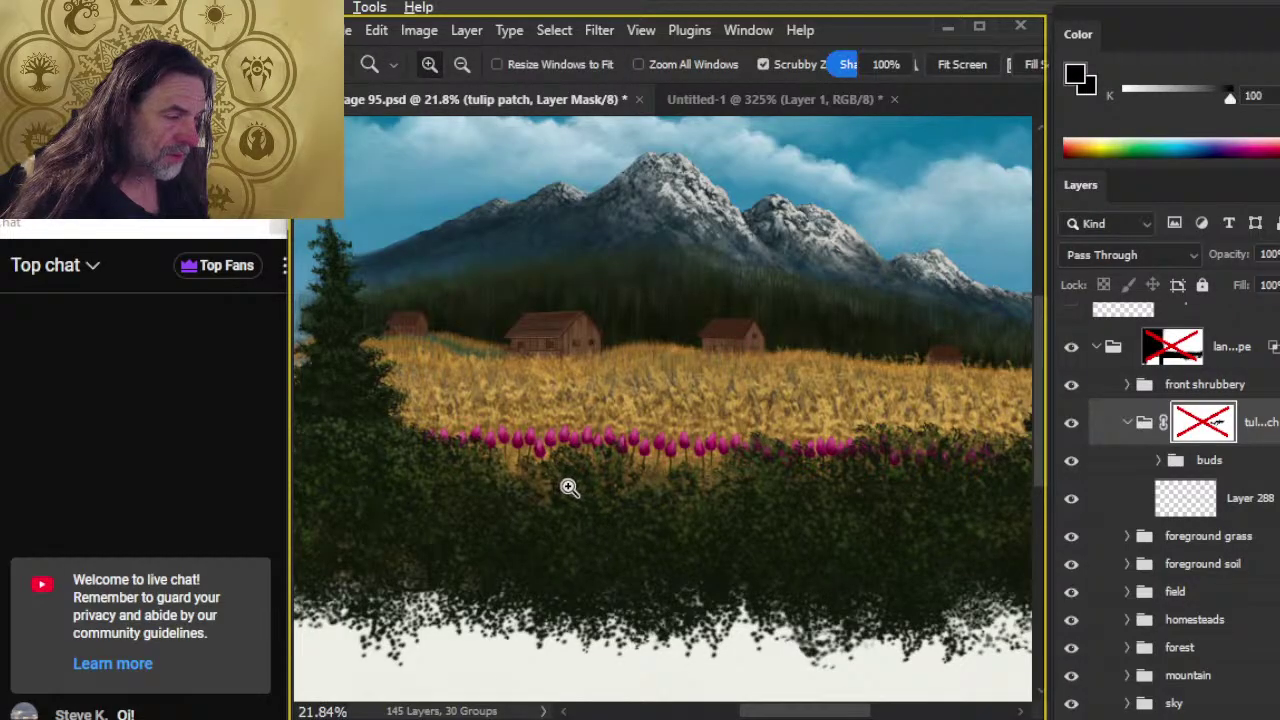
- Nudge the scaled tulip patch slightly up and left with the Move tool and check its placement in the landscape
{"action": "left_click_drag", "start_coordinate": [568, 487], "coordinate": [672, 512]}
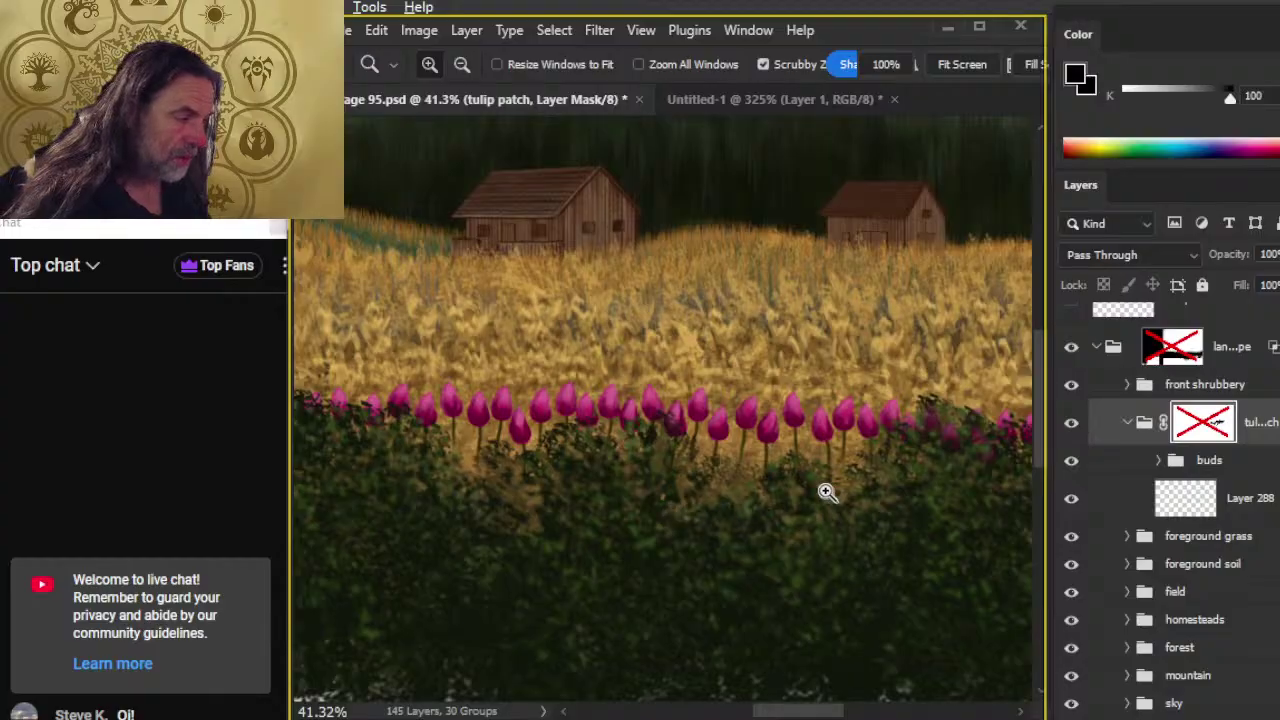
{"action": "key", "text": "v"}
{"action": "mouse_move", "coordinate": [829, 520]}
{"action": "left_mouse_down"}
{"action": "mouse_move", "coordinate": [803, 511]}
{"action": "mouse_move", "coordinate": [824, 516]}
{"action": "left_mouse_up"}
{"action": "key", "text": "z"}
{"action": "left_click_drag", "start_coordinate": [874, 569], "coordinate": [621, 521]}
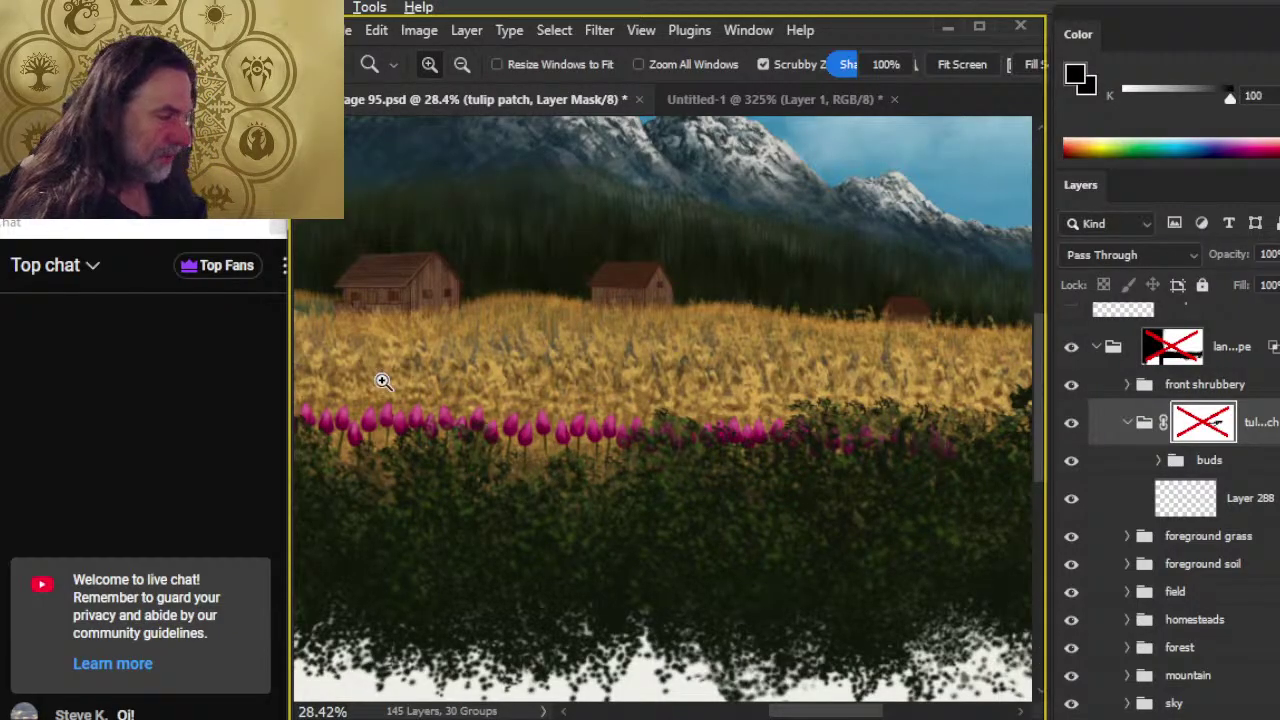
{"action": "left_click_drag", "start_coordinate": [700, 569], "coordinate": [835, 475]}
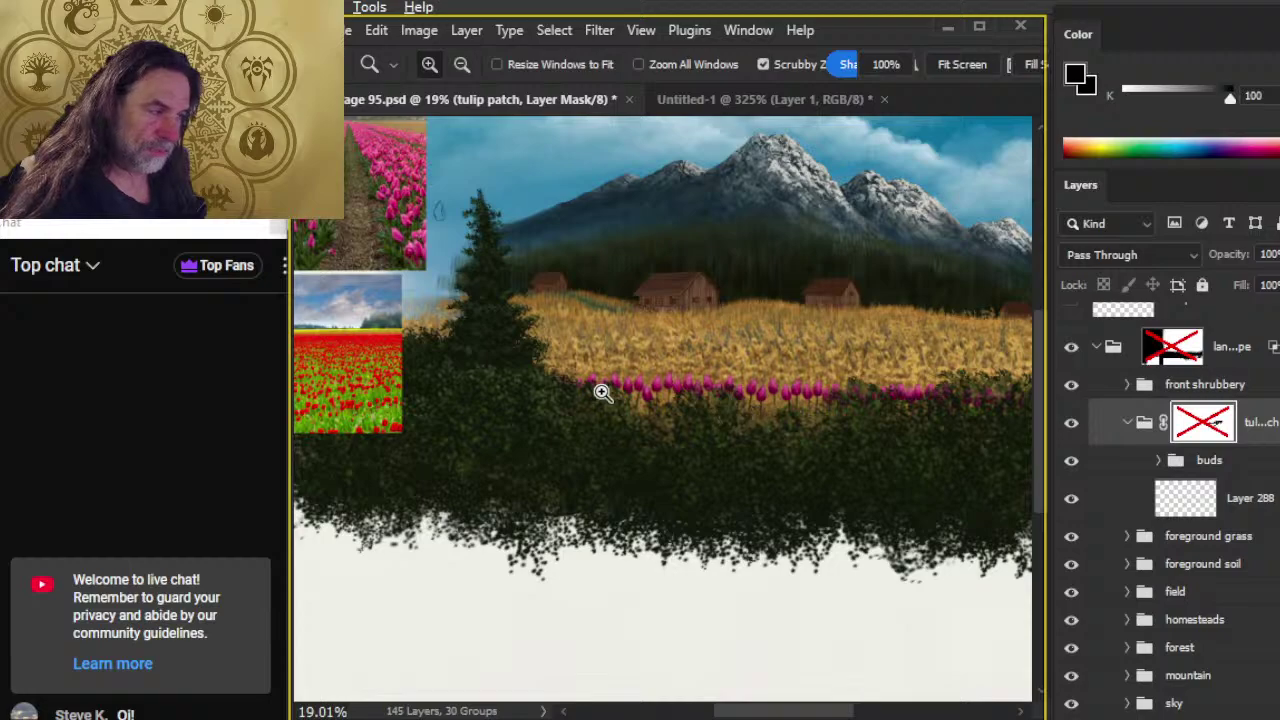
{"action": "key", "text": "l"}
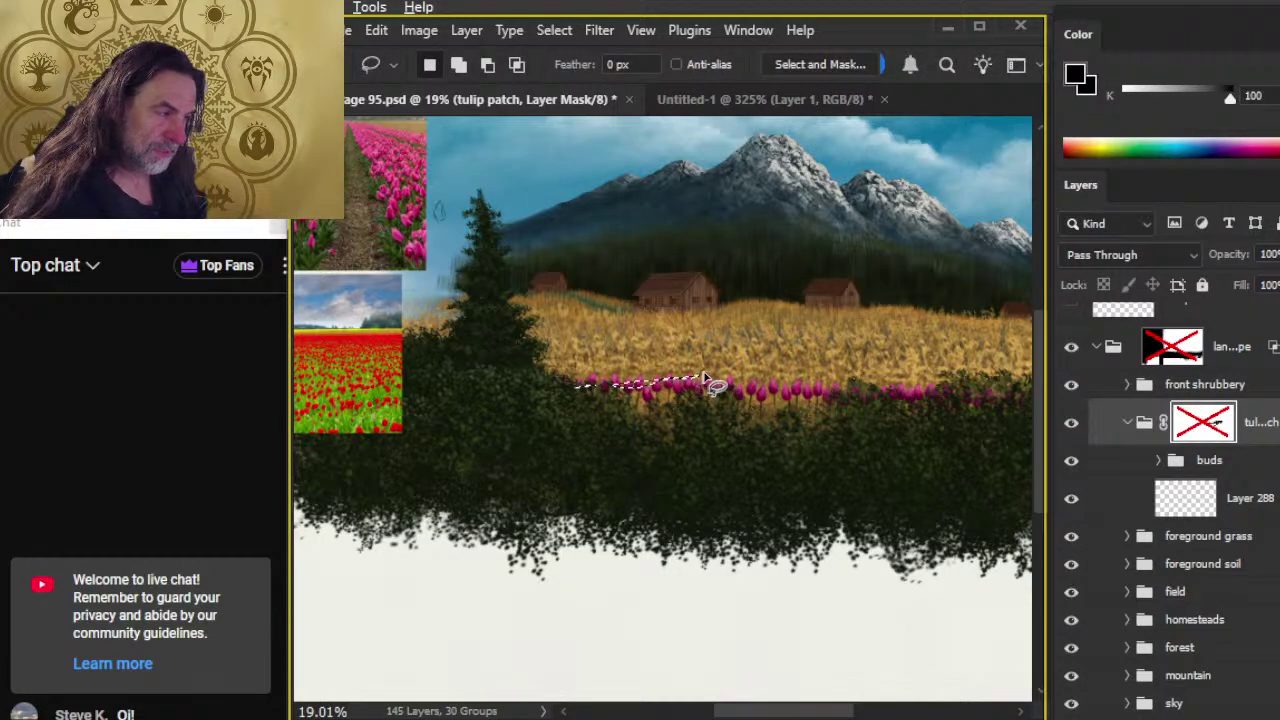
{"action": "mouse_move", "coordinate": [655, 370]}
{"action": "left_mouse_down"}
{"action": "mouse_move", "coordinate": [577, 394]}
{"action": "mouse_move", "coordinate": [640, 434]}
{"action": "mouse_move", "coordinate": [766, 443]}
{"action": "mouse_move", "coordinate": [954, 431]}
{"action": "mouse_move", "coordinate": [1007, 412]}
{"action": "mouse_move", "coordinate": [950, 390]}
{"action": "mouse_move", "coordinate": [655, 372]}
{"action": "left_mouse_up"}
{"action": "left_click_drag", "start_coordinate": [894, 506], "coordinate": [737, 500]}
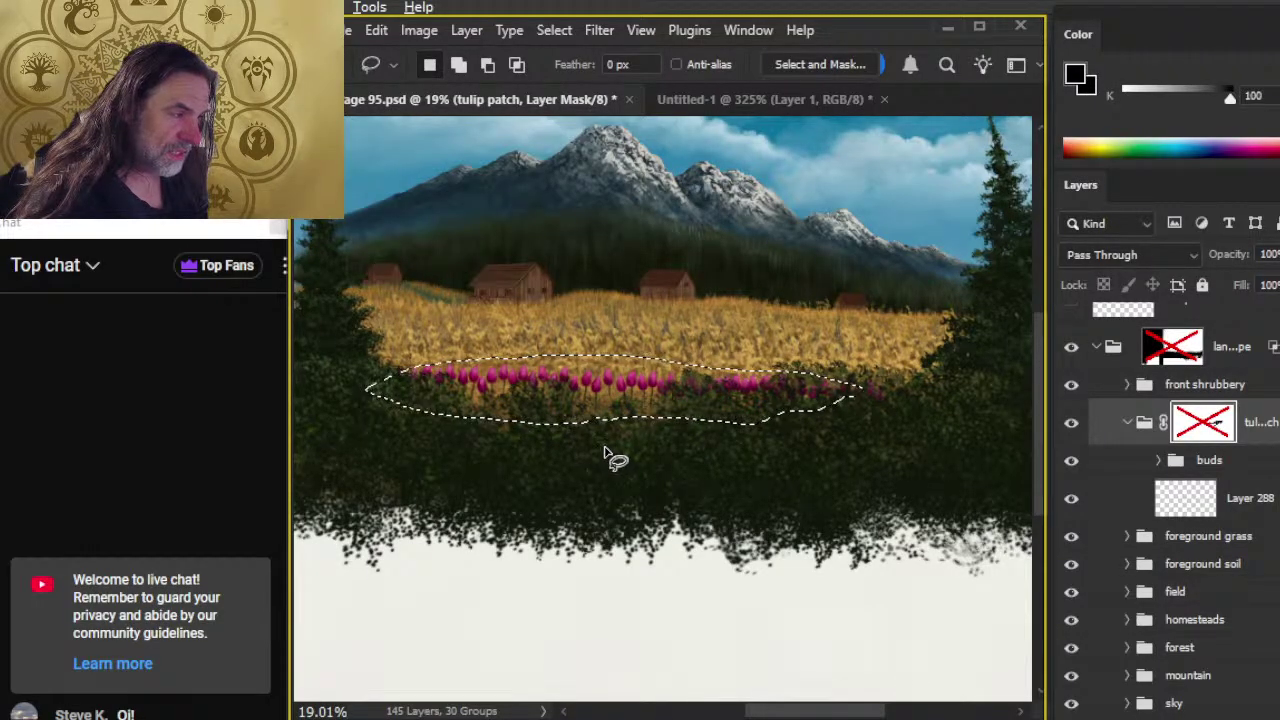
{"action": "key", "text": "ctrl+d"}
- Try small shifts of the tulip patch behind the shrubbery, settling on a position slightly farther right and up
{"action": "key", "text": "z"}
{"action": "left_click_drag", "start_coordinate": [608, 380], "coordinate": [686, 374]}
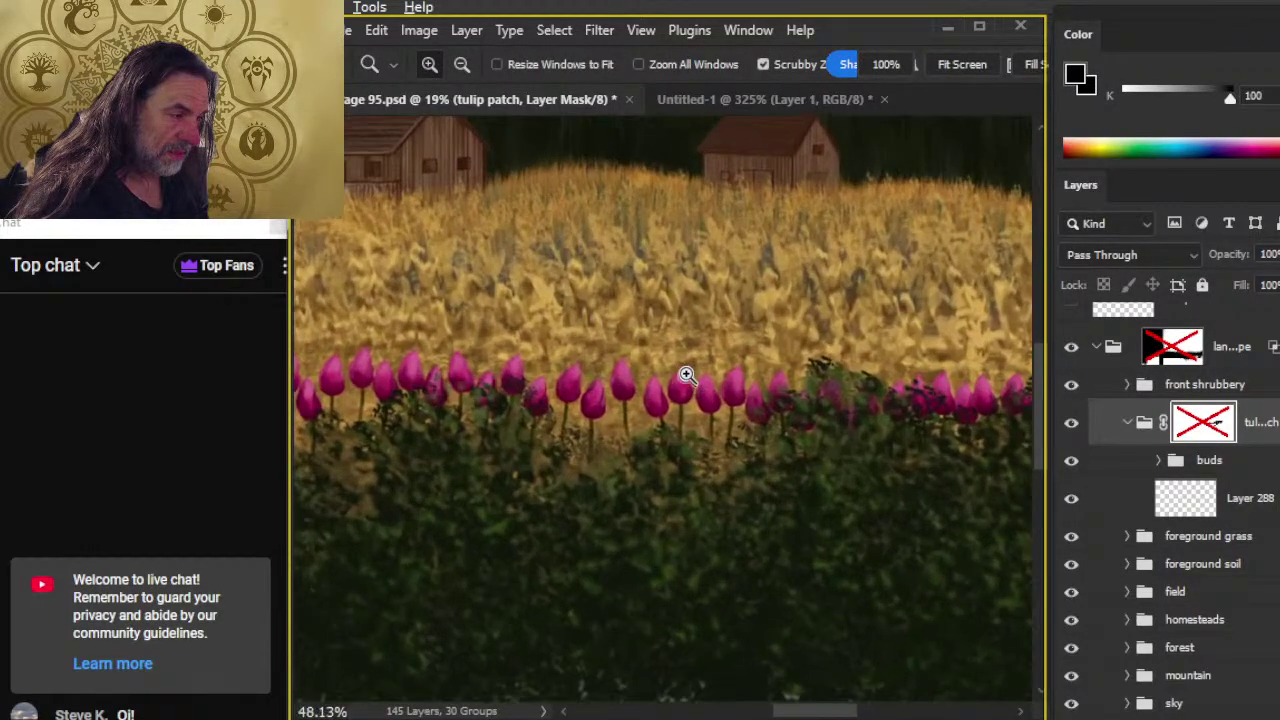
{"action": "key", "text": "v"}
{"action": "mouse_move", "coordinate": [666, 477]}
{"action": "left_mouse_down"}
{"action": "mouse_move", "coordinate": [670, 447]}
{"action": "mouse_move", "coordinate": [660, 488]}
{"action": "left_mouse_up"}
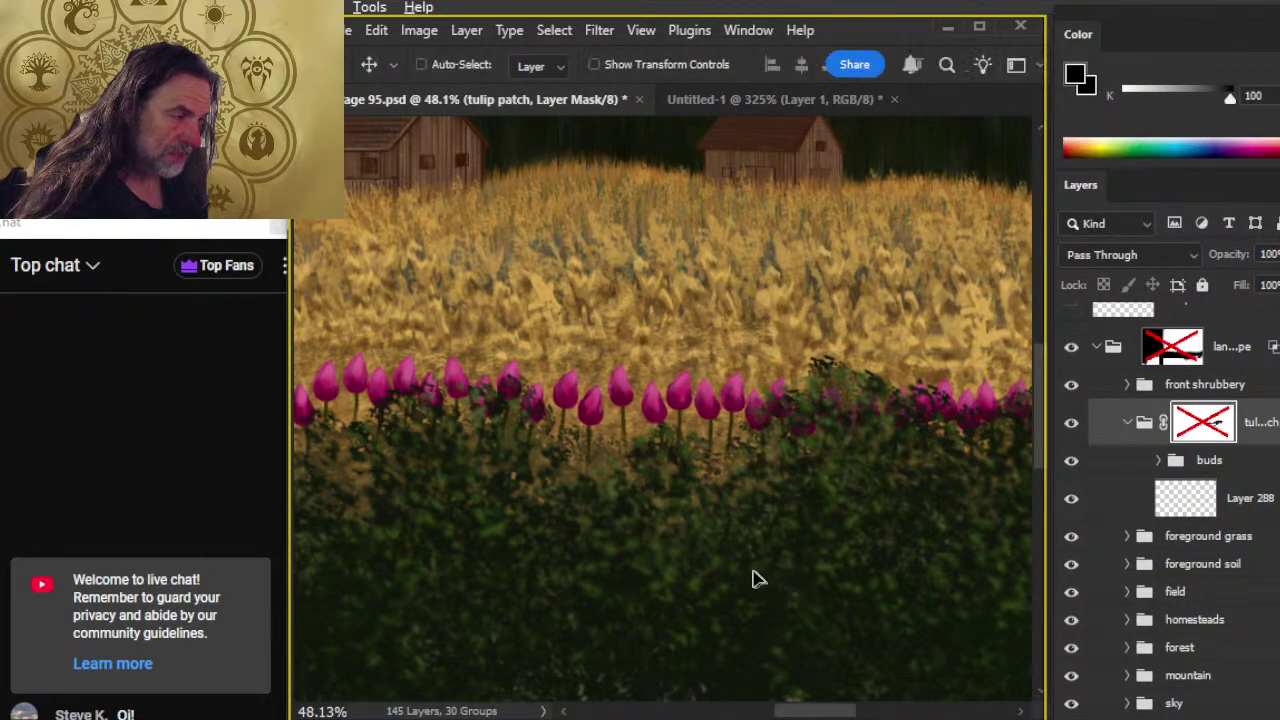
{"action": "key", "text": "ctrl"}
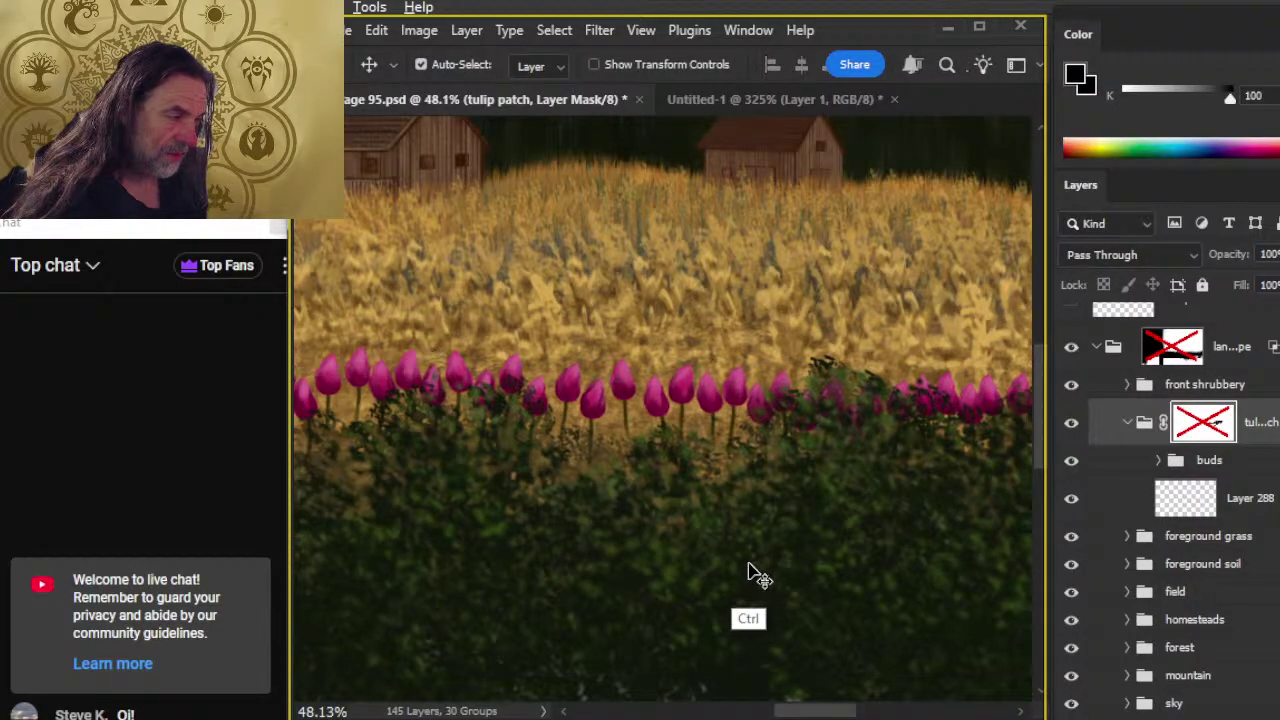
{"action": "key", "text": "ctrl+z"}
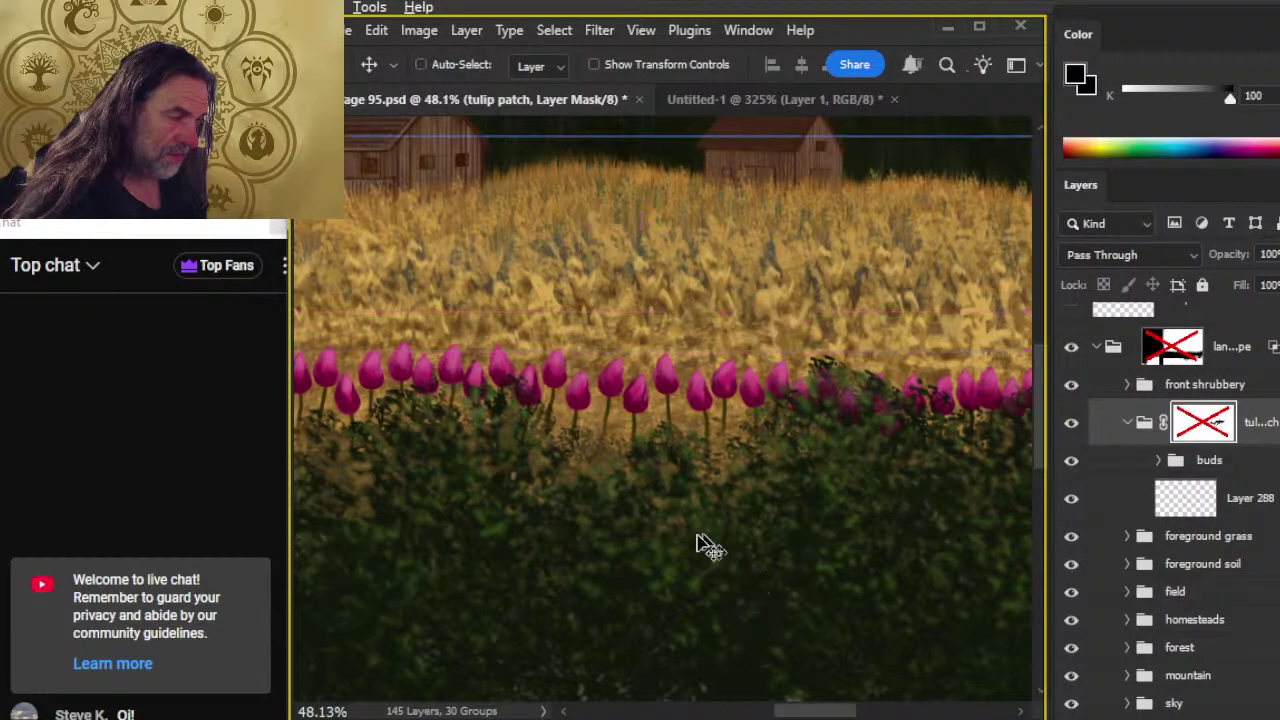
{"action": "key", "text": "z"}
{"action": "left_click_drag", "start_coordinate": [728, 557], "coordinate": [737, 551]}
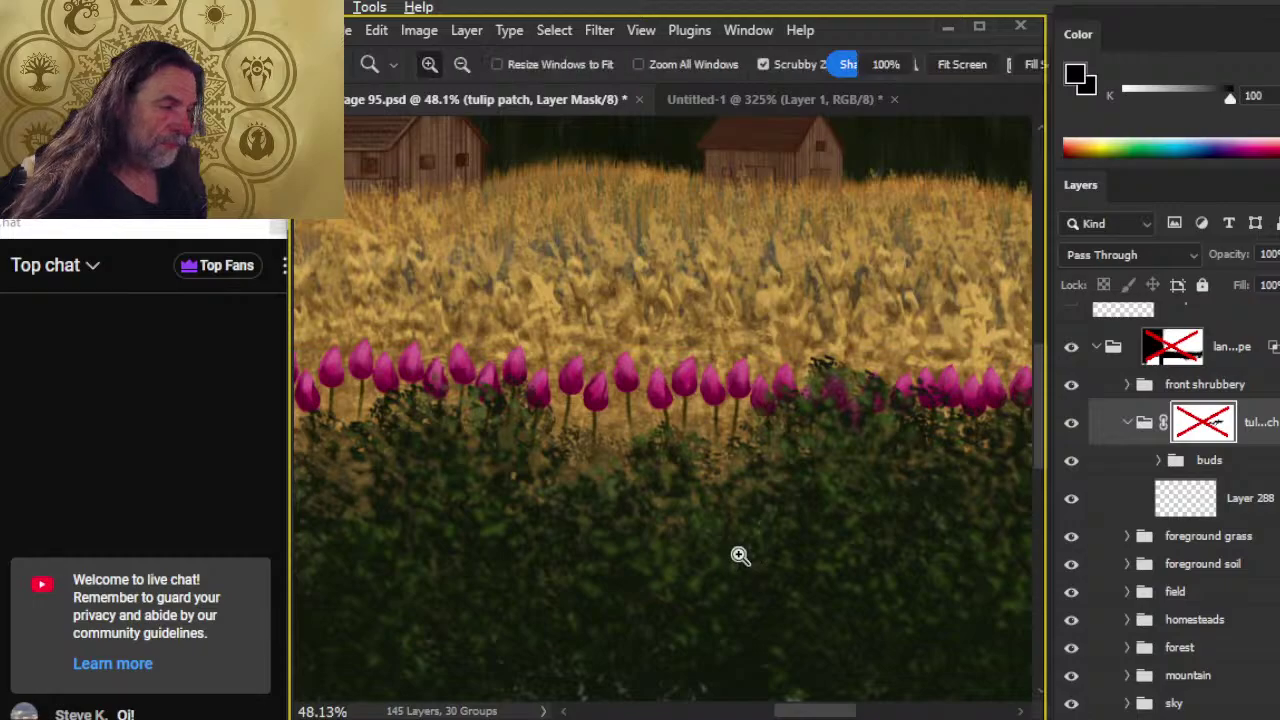
{"action": "key", "text": "ctrl+z"}
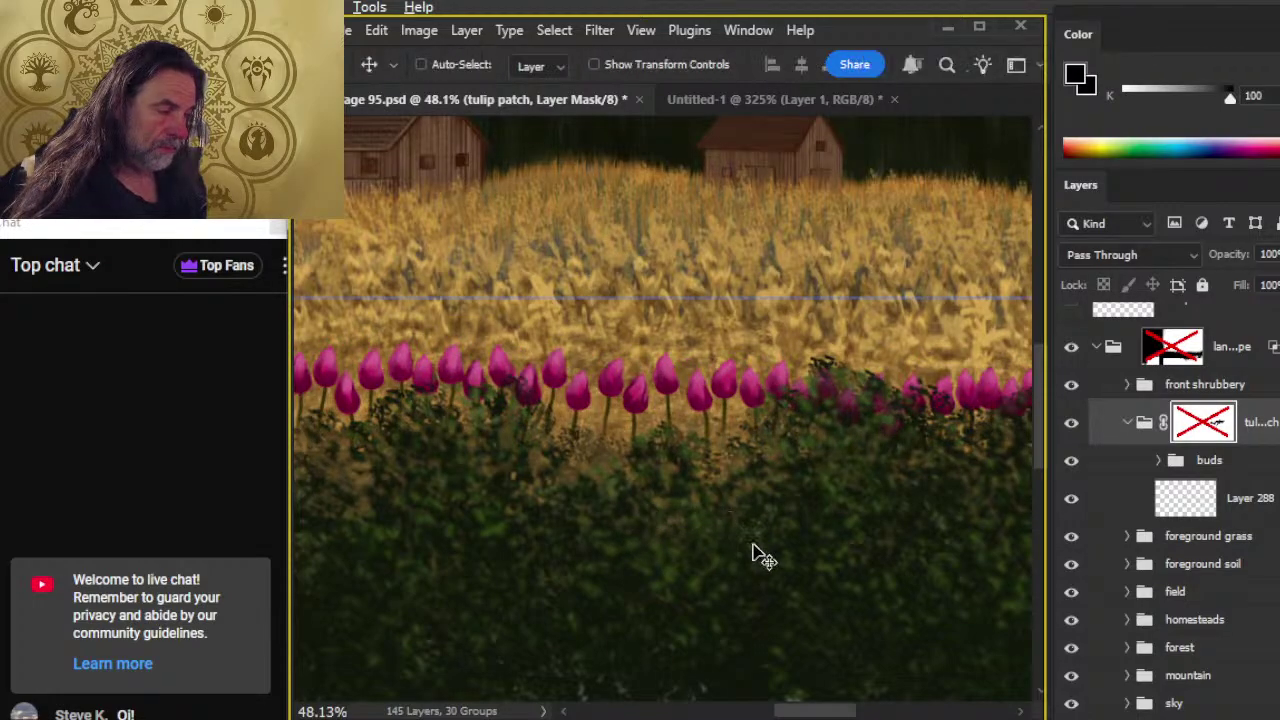
{"action": "left_click_drag", "start_coordinate": [781, 545], "coordinate": [694, 509]}
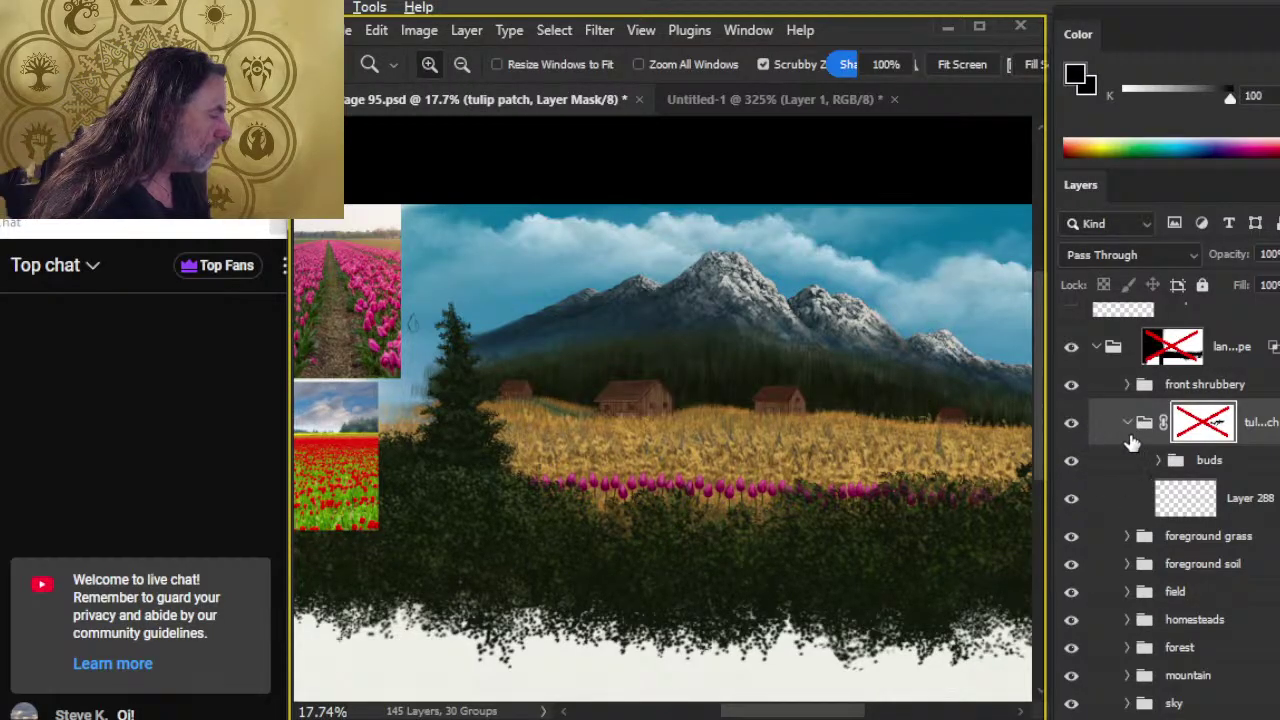
- Compare the tulip row with the front shrubbery hidden and shown, ending with the shrubbery shown
{"action": "left_click", "coordinate": [1072, 387]}
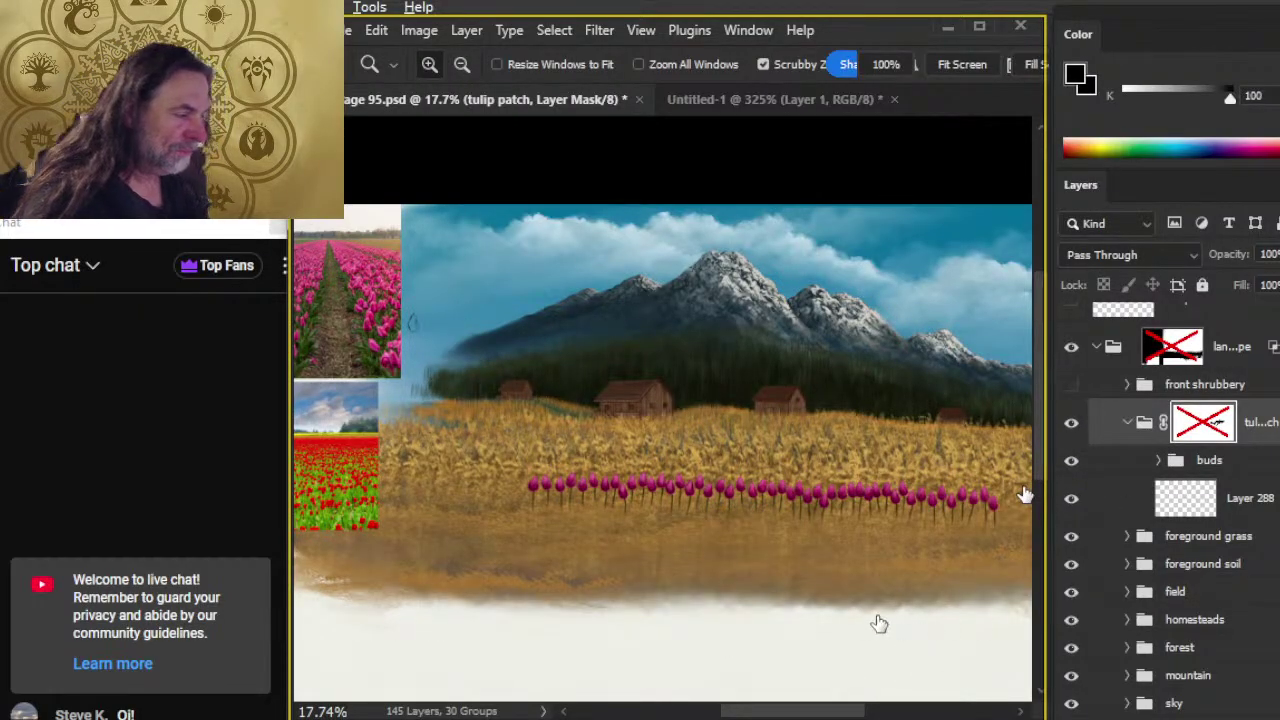
{"action": "left_click_drag", "start_coordinate": [877, 623], "coordinate": [691, 503]}
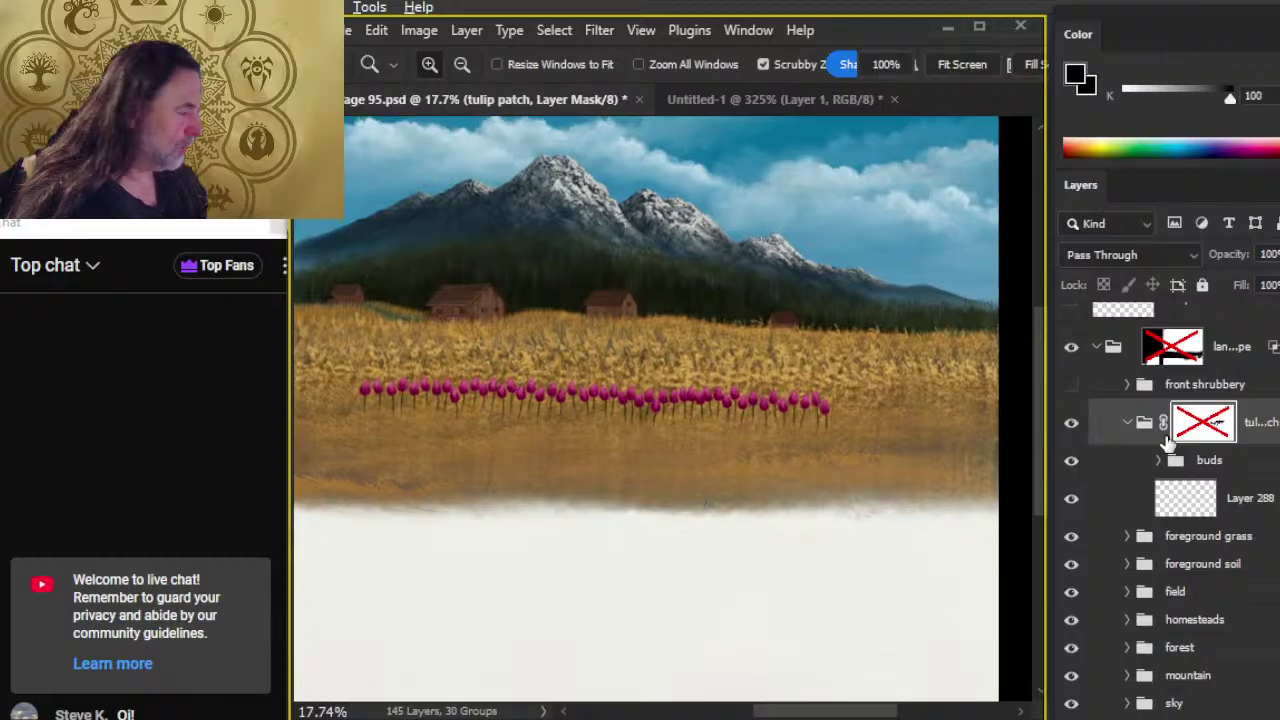
{"action": "left_click", "coordinate": [1072, 386]}
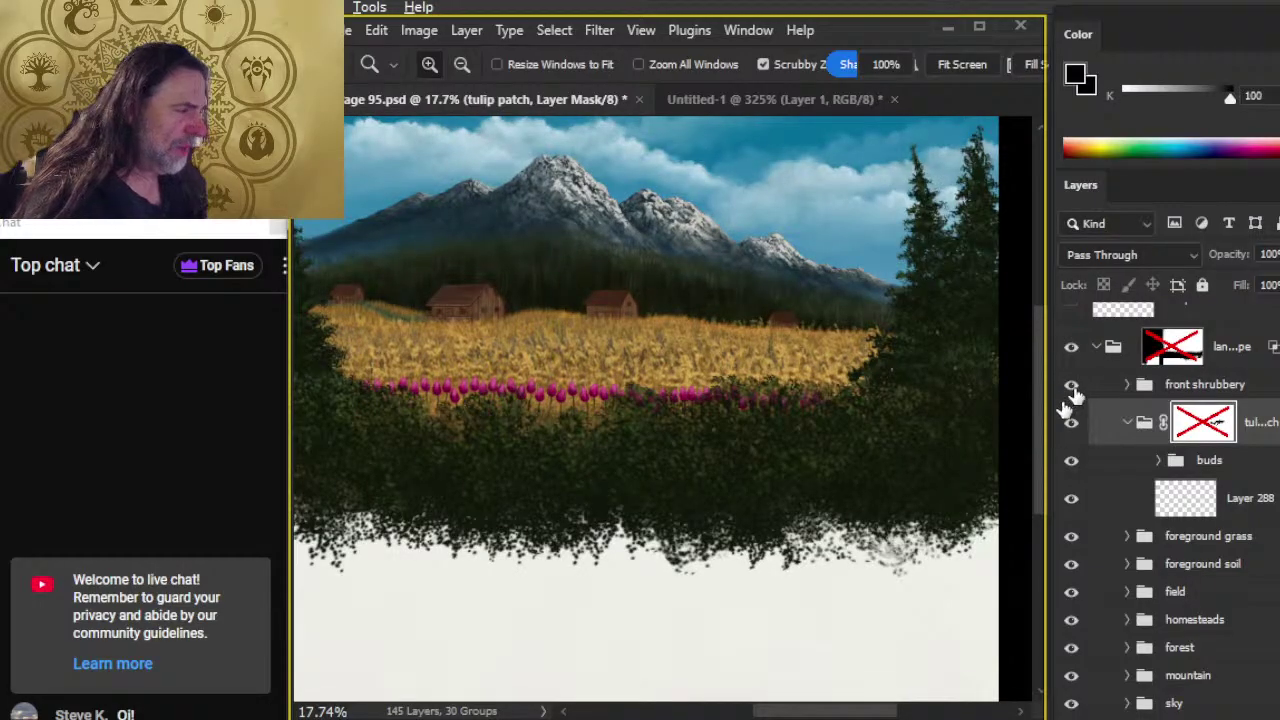
{"action": "left_click", "coordinate": [1072, 386]}
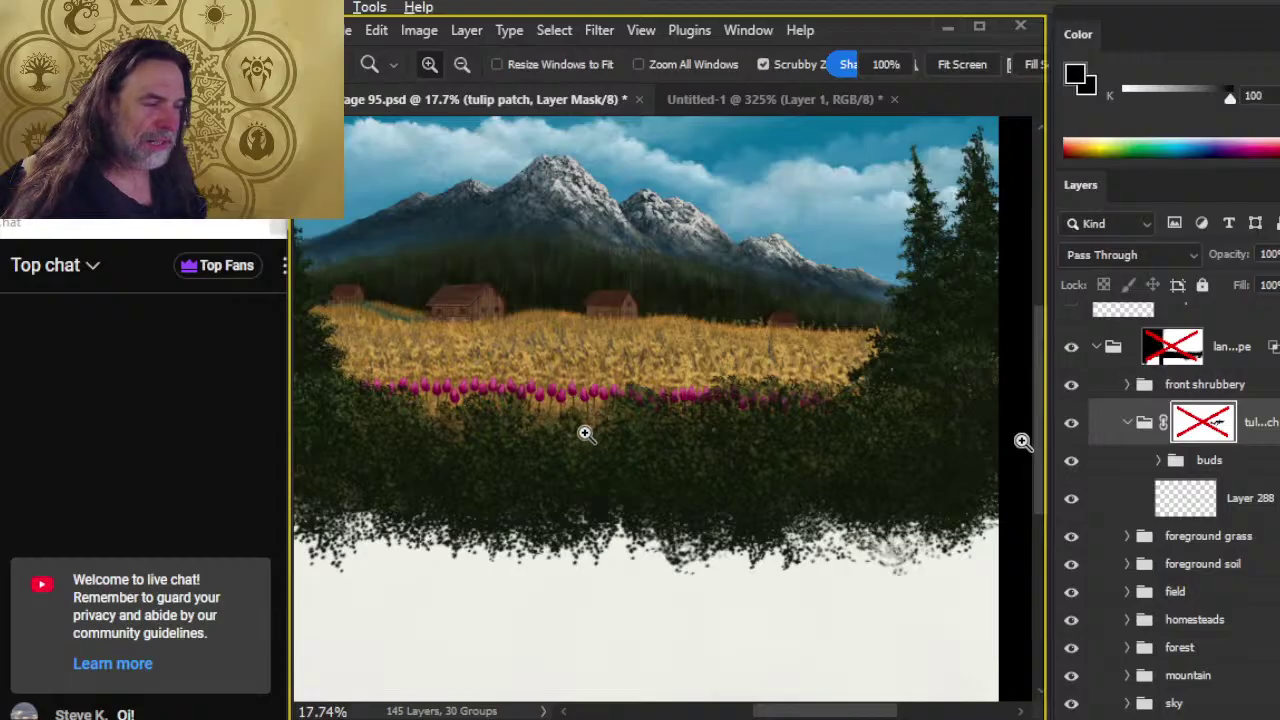
{"action": "left_click_drag", "start_coordinate": [475, 413], "coordinate": [533, 417]}
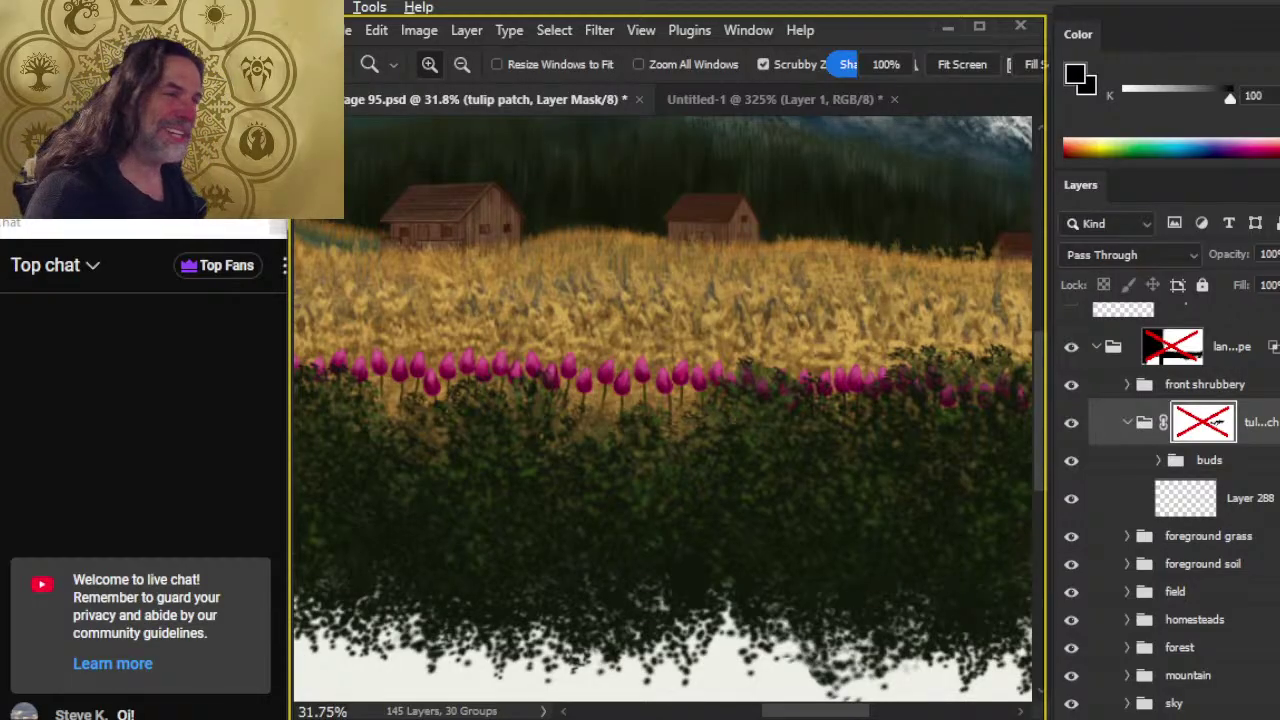
- Switch to the OBS streaming software window
{"action": "key", "text": "alt+Tab"}
{"action": "key", "text": "alt+Tab"}
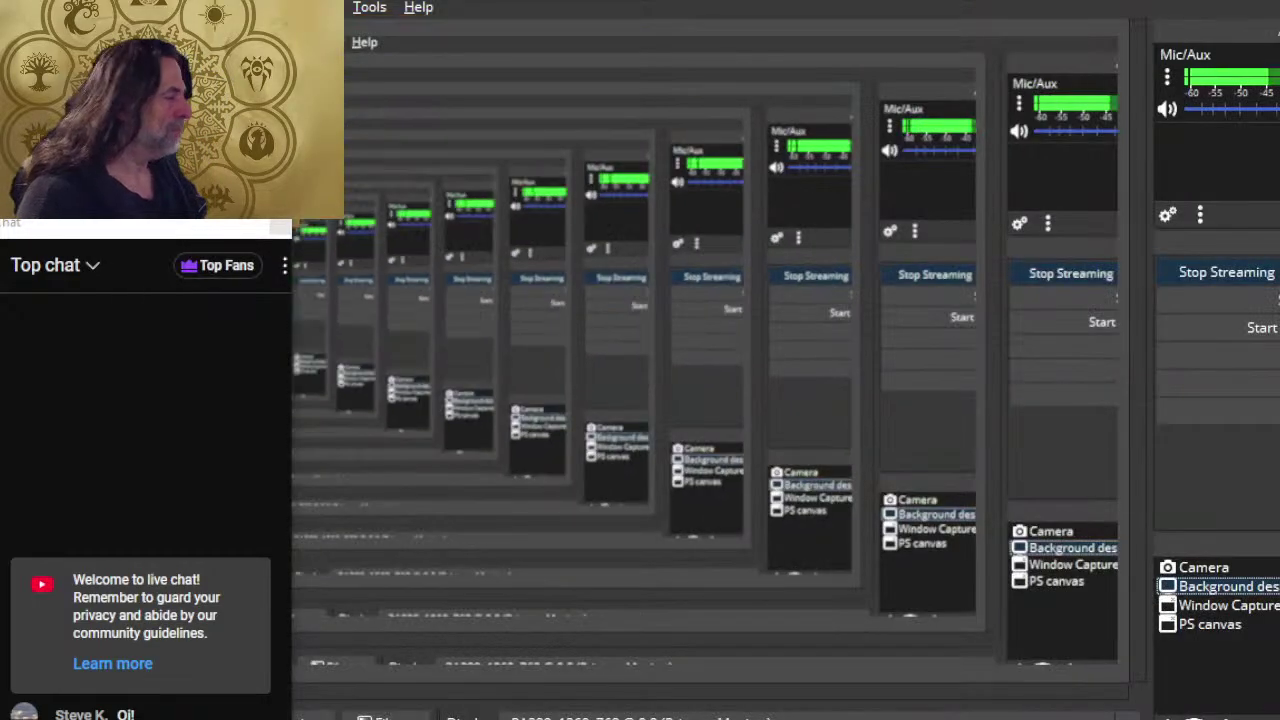